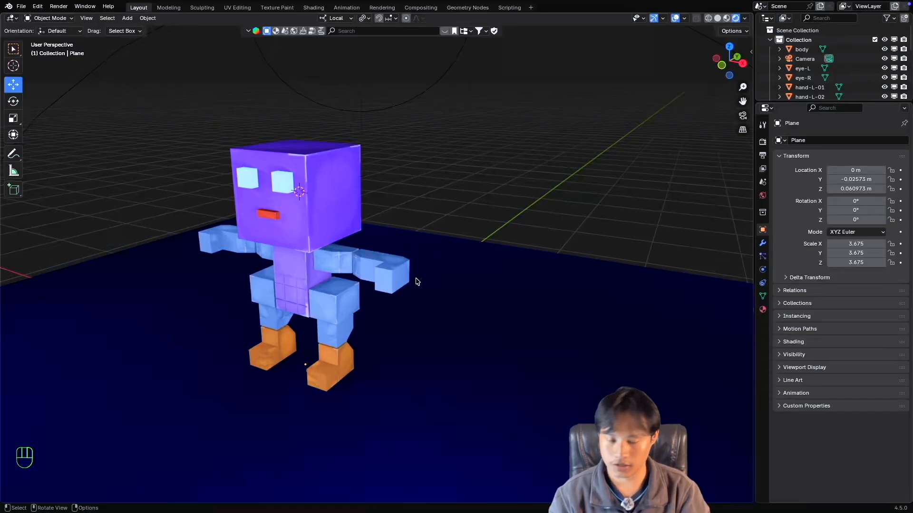
Add a single-bone armature to the scene at the 3D cursor.
{"action": "scroll", "coordinate": [402, 280], "scroll_direction": "down", "scroll_amount": 3, "text": "super"}
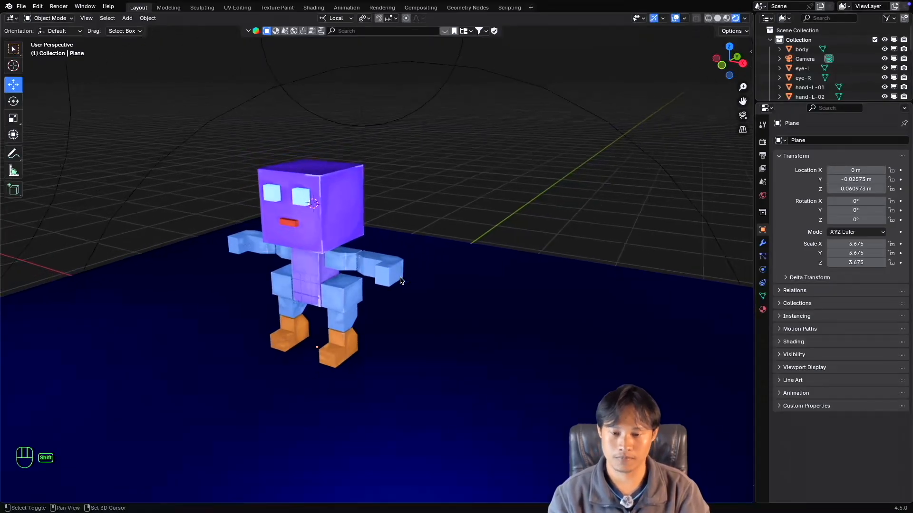
{"action": "scroll", "coordinate": [402, 280], "scroll_direction": "down", "scroll_amount": 2, "text": "shift"}
{"action": "scroll", "coordinate": [401, 281], "scroll_direction": "left", "scroll_amount": 2}
{"action": "scroll", "coordinate": [401, 281], "scroll_direction": "left", "scroll_amount": 2, "text": "shift"}
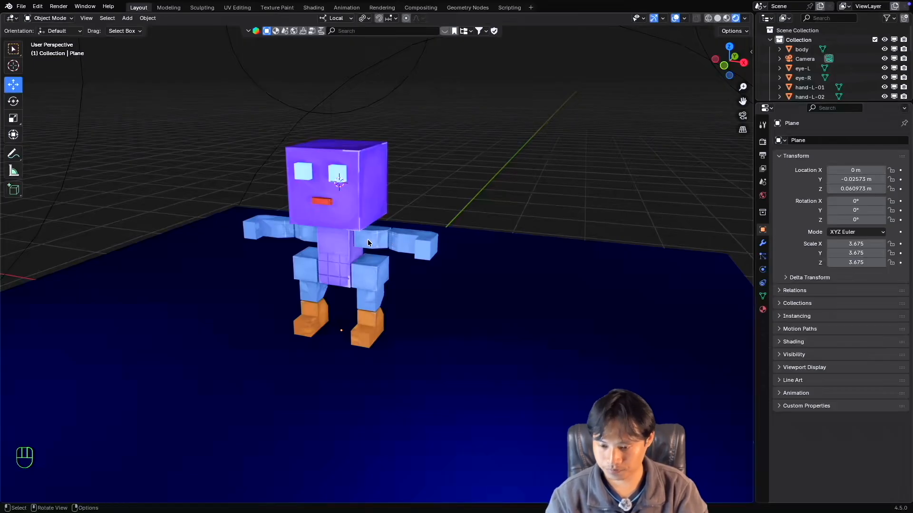
{"action": "key", "text": "shift+a"}
{"action": "mouse_move", "coordinate": [350, 332]}
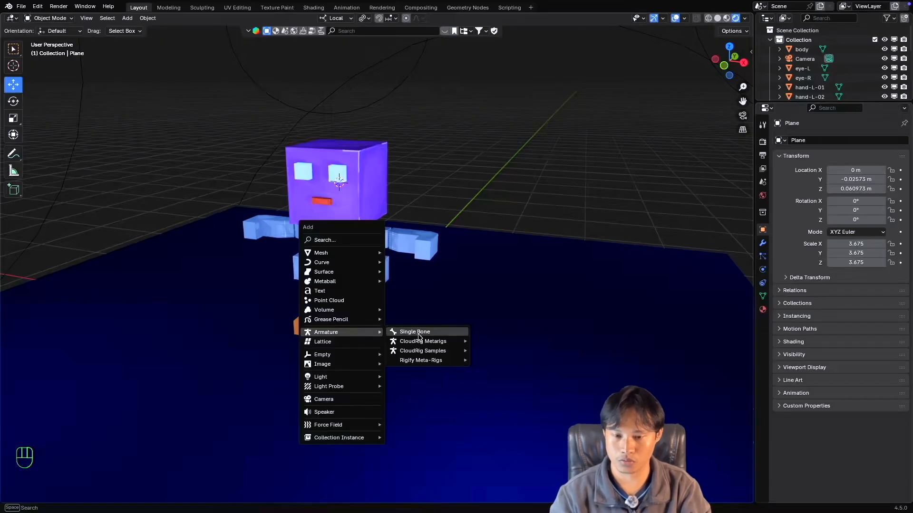
{"action": "left_click", "coordinate": [415, 333]}
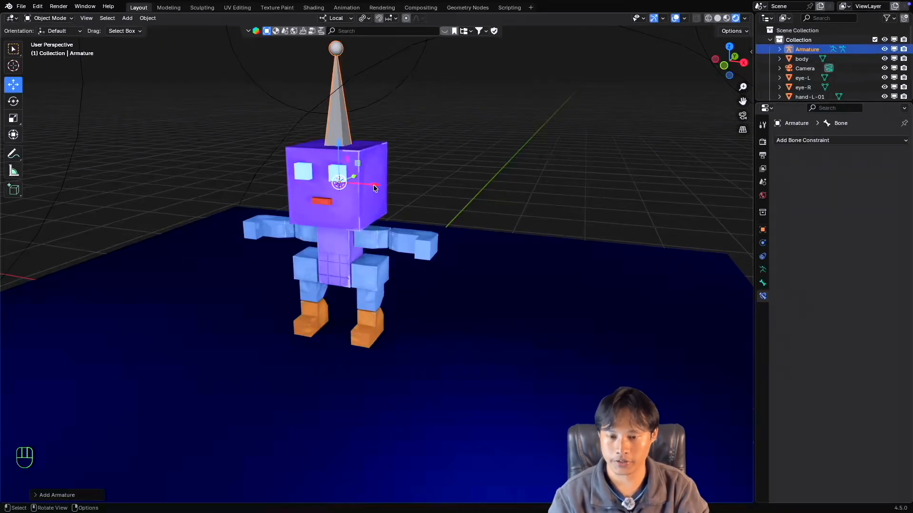
{"action": "middle_click_drag", "start_coordinate": [379, 194], "coordinate": [358, 202]}
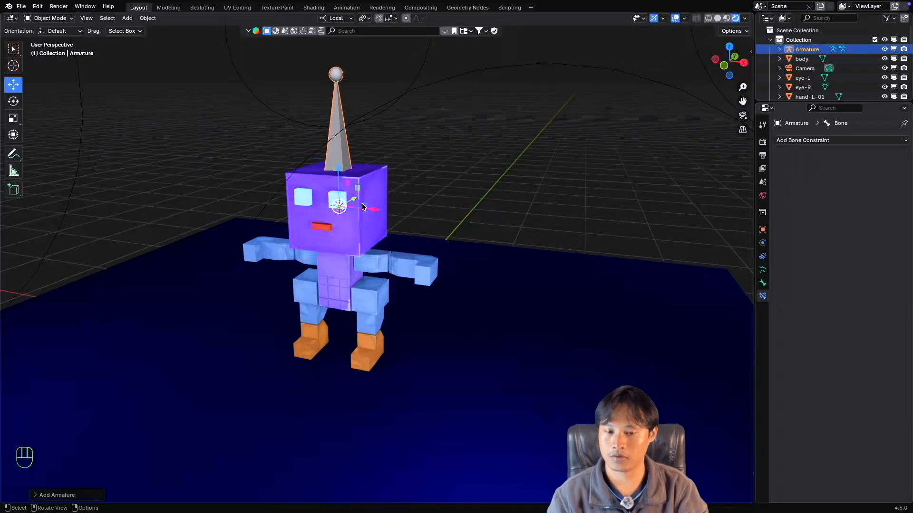
Place the armature beside the character at about X 1.35 m and Z 1.22 m, scaled uniformly to about 0.494.
{"action": "left_click_drag", "start_coordinate": [375, 210], "coordinate": [546, 240]}
{"action": "key", "text": "s"}
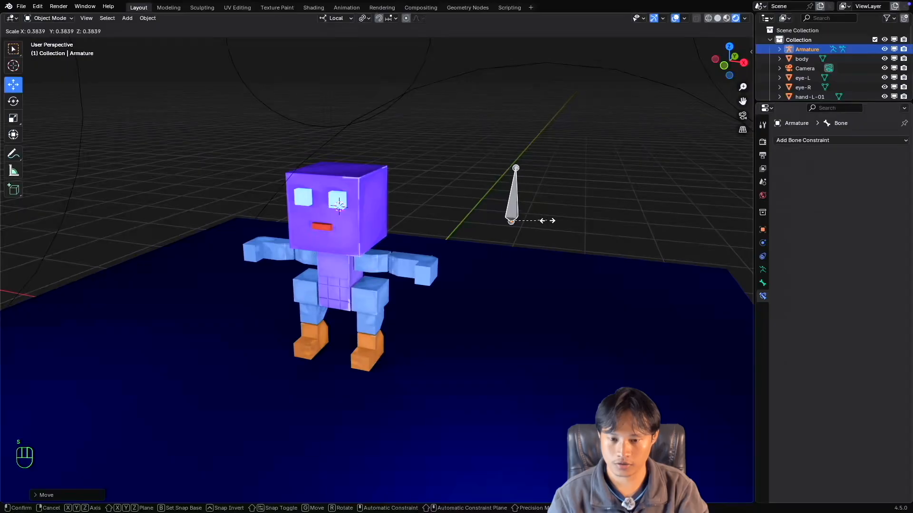
{"action": "left_click", "coordinate": [548, 224]}
{"action": "middle_click_drag", "start_coordinate": [548, 224], "coordinate": [529, 226]}
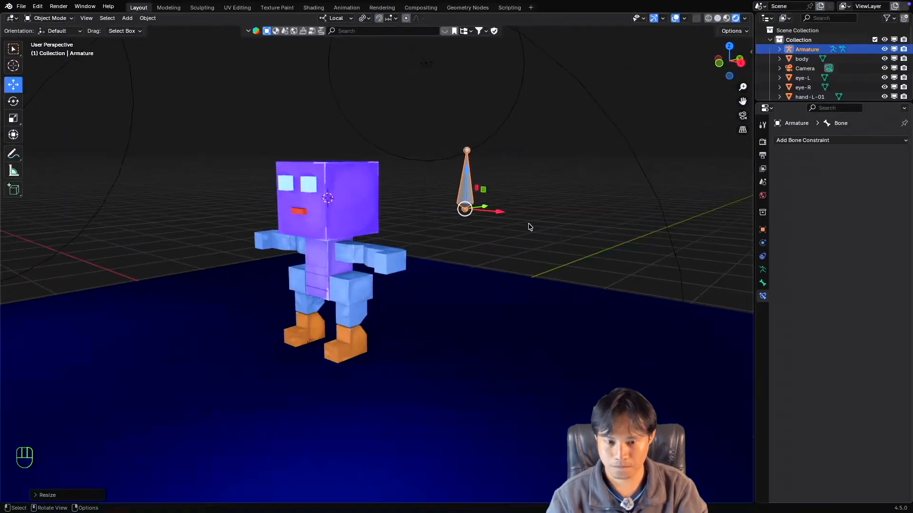
{"action": "key", "text": "s"}
{"action": "left_click", "coordinate": [546, 226]}
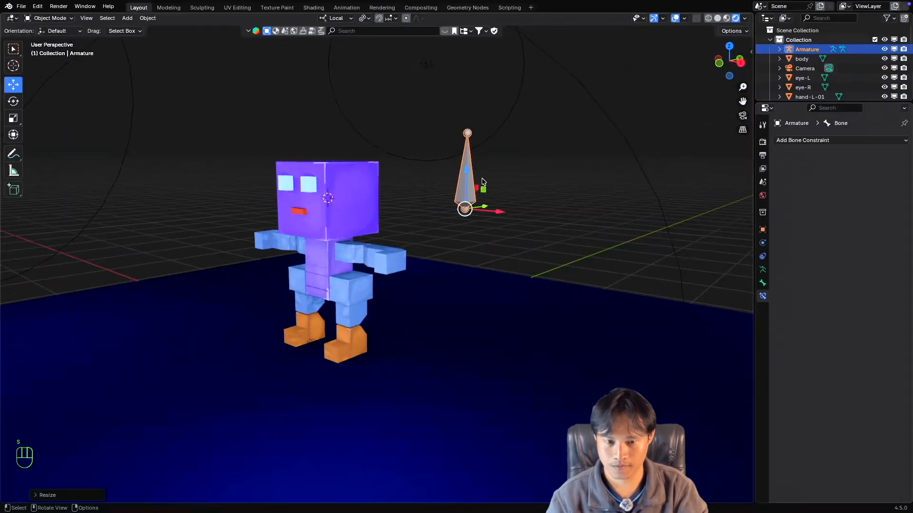
{"action": "left_click_drag", "start_coordinate": [466, 174], "coordinate": [465, 196]}
Duplicate the bone in Edit Mode and place the copy about 0.88 m in front of the original.
{"action": "middle_click_drag", "start_coordinate": [450, 198], "coordinate": [426, 204]}
{"action": "key", "text": "Tab"}
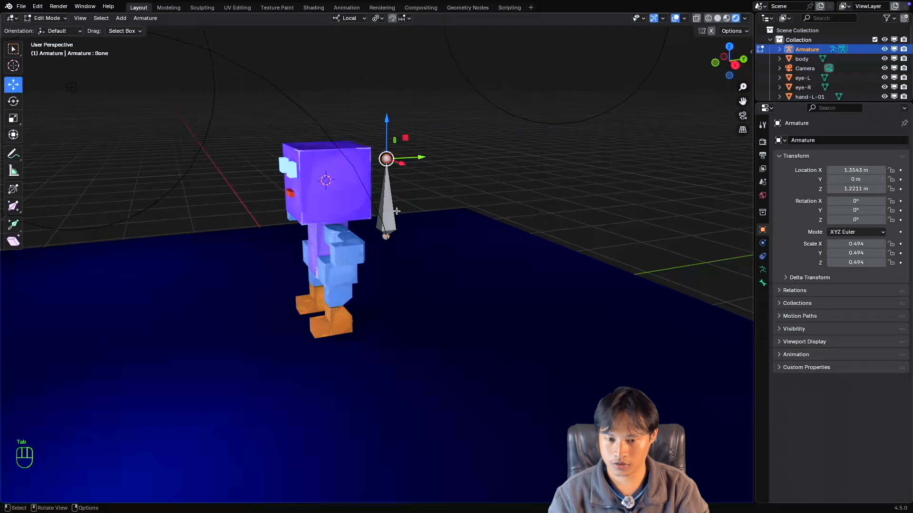
{"action": "left_click", "coordinate": [389, 210]}
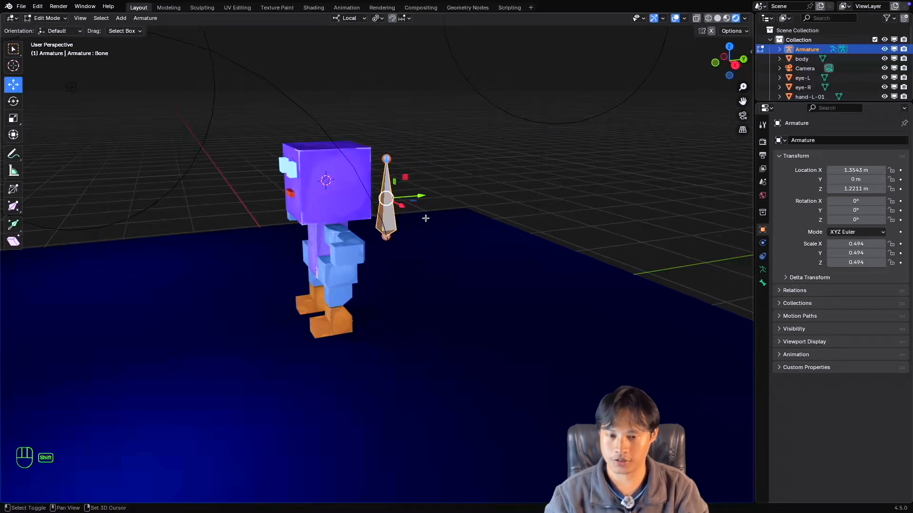
{"action": "key", "text": "shift+d"}
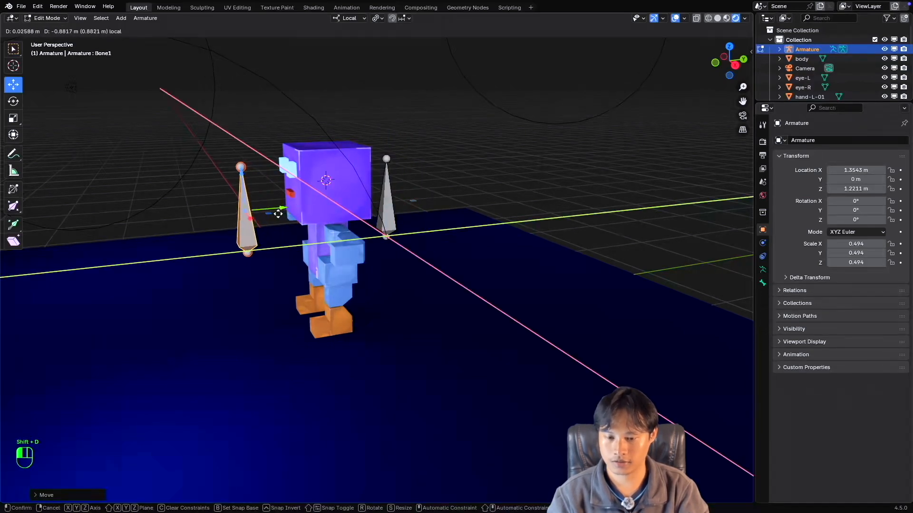
{"action": "left_click", "coordinate": [278, 214]}
{"action": "middle_click_drag", "start_coordinate": [278, 214], "coordinate": [405, 215]}
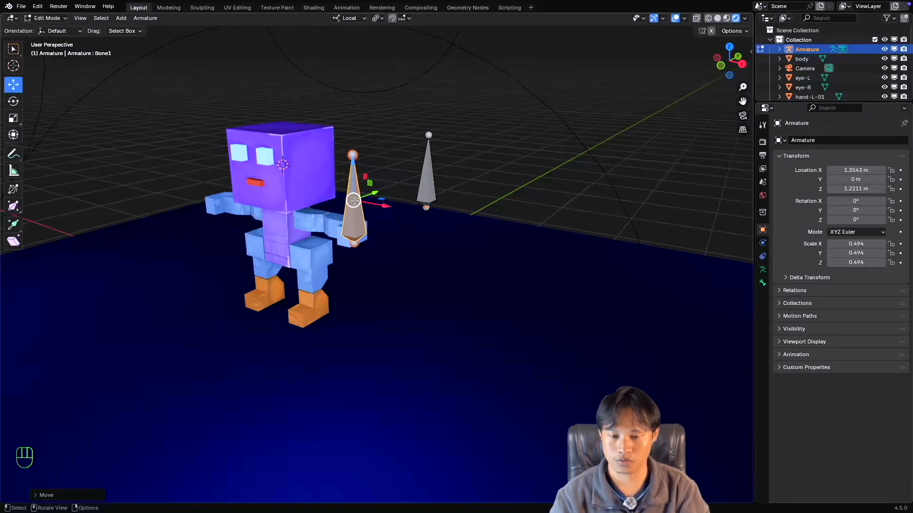
{"action": "left_click", "coordinate": [428, 186]}
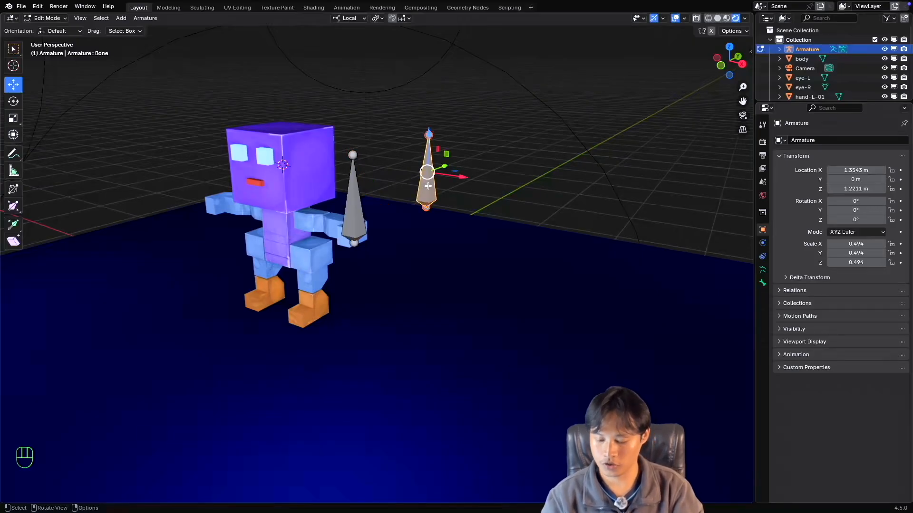
{"action": "key", "text": "F2"}
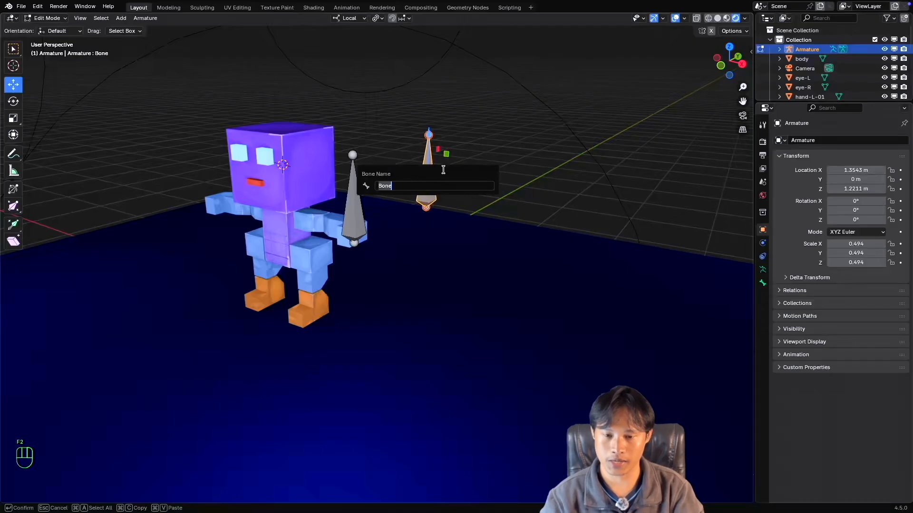
{"action": "key", "text": "Escape"}
{"action": "left_click", "coordinate": [356, 199]}
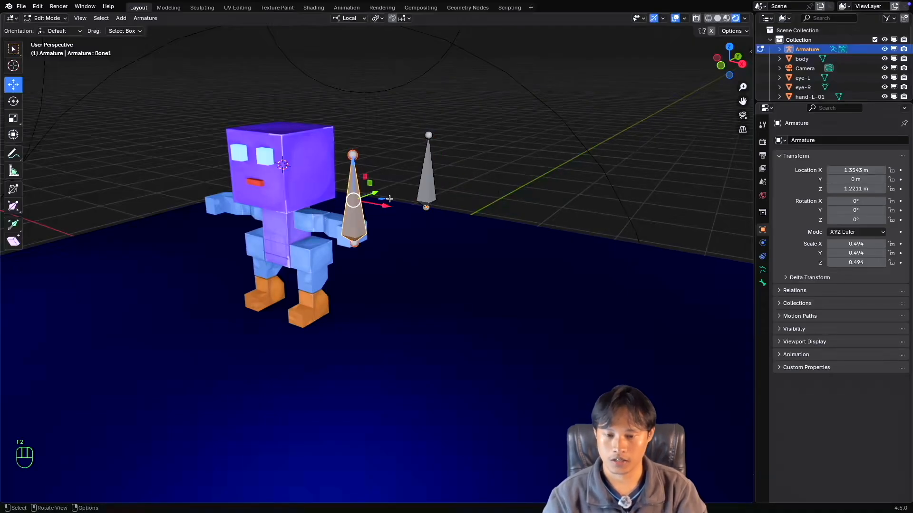
Select the original bone and turn on the display of bone names for the armature.
{"action": "left_click", "coordinate": [427, 183]}
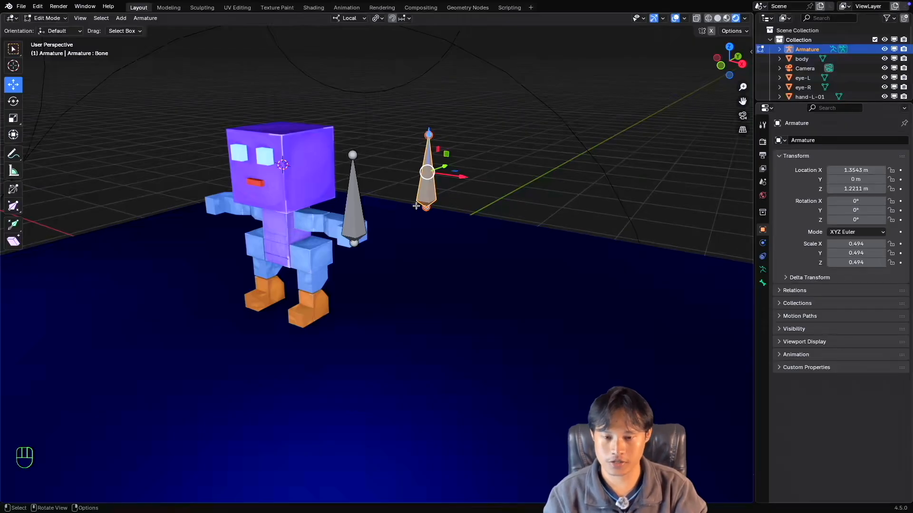
{"action": "left_click", "coordinate": [762, 269]}
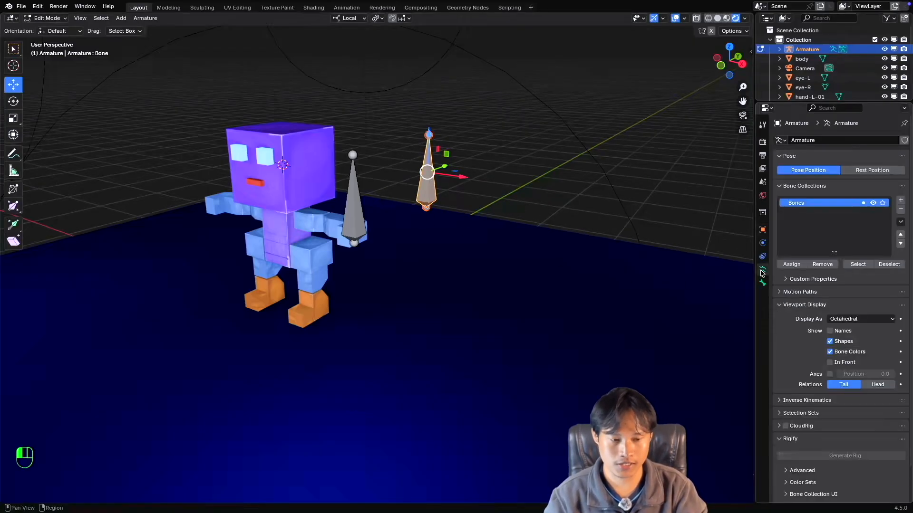
{"action": "left_click", "coordinate": [830, 331]}
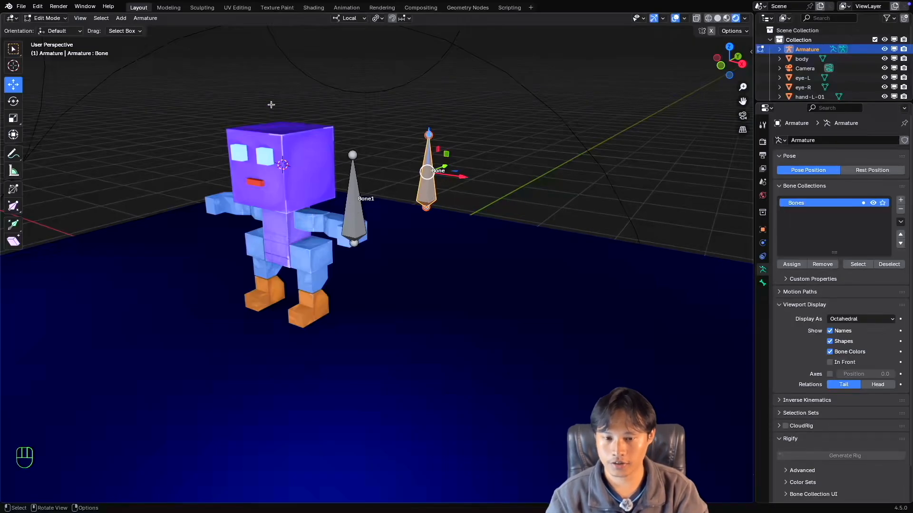
{"action": "scroll", "coordinate": [420, 197], "scroll_direction": "down", "scroll_amount": 3, "text": "shift"}
{"action": "scroll", "coordinate": [420, 197], "scroll_direction": "up", "scroll_amount": 3, "text": "shift"}
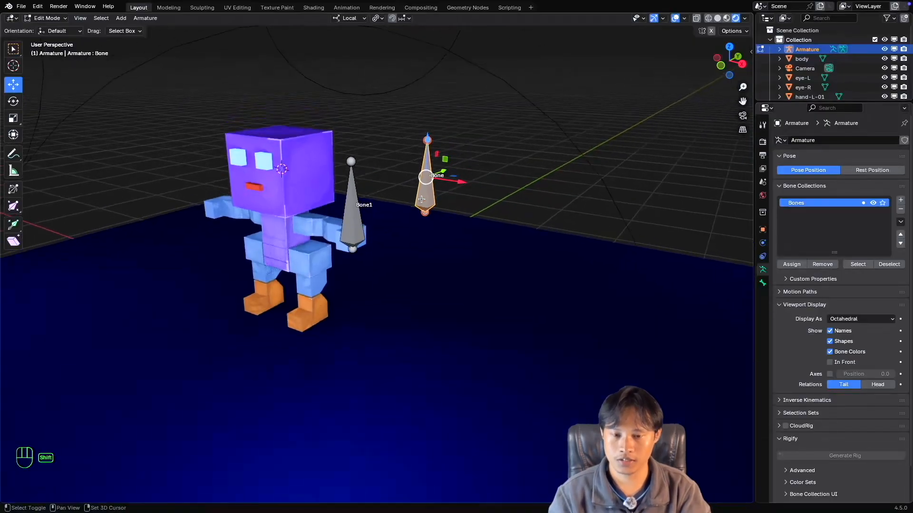
{"action": "scroll", "coordinate": [421, 200], "scroll_direction": "down", "scroll_amount": 2, "text": "super"}
{"action": "scroll", "coordinate": [421, 200], "scroll_direction": "down", "scroll_amount": 3, "text": "super"}
{"action": "scroll", "coordinate": [422, 200], "scroll_direction": "up", "scroll_amount": 4, "text": "shift"}
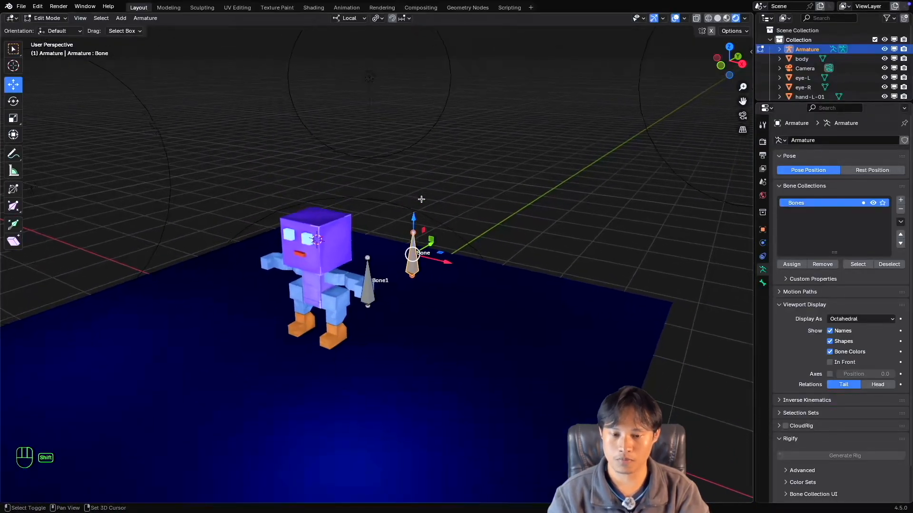
{"action": "scroll", "coordinate": [421, 200], "scroll_direction": "up", "scroll_amount": 3, "text": "super"}
{"action": "scroll", "coordinate": [421, 199], "scroll_direction": "up", "scroll_amount": 3, "text": "super"}
{"action": "scroll", "coordinate": [422, 198], "scroll_direction": "down", "scroll_amount": 3, "text": "shift"}
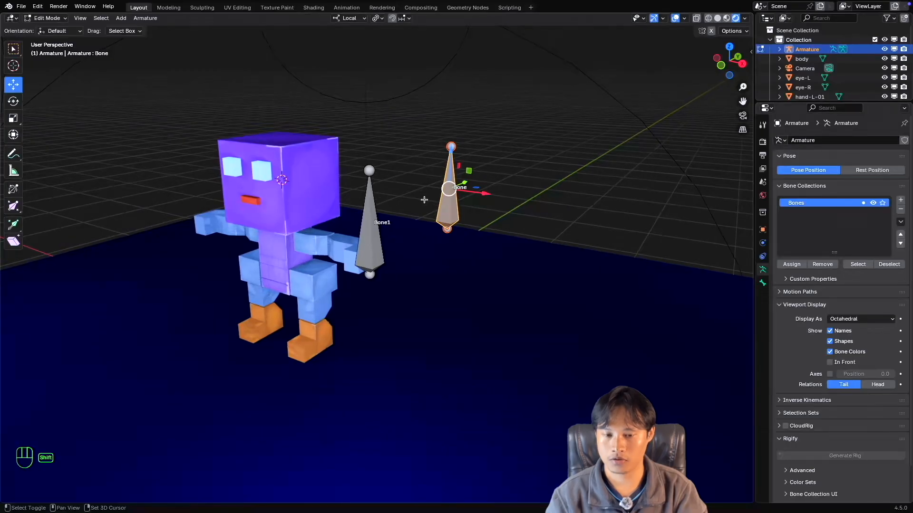
{"action": "scroll", "coordinate": [423, 199], "scroll_direction": "left", "scroll_amount": 2, "text": "shift"}
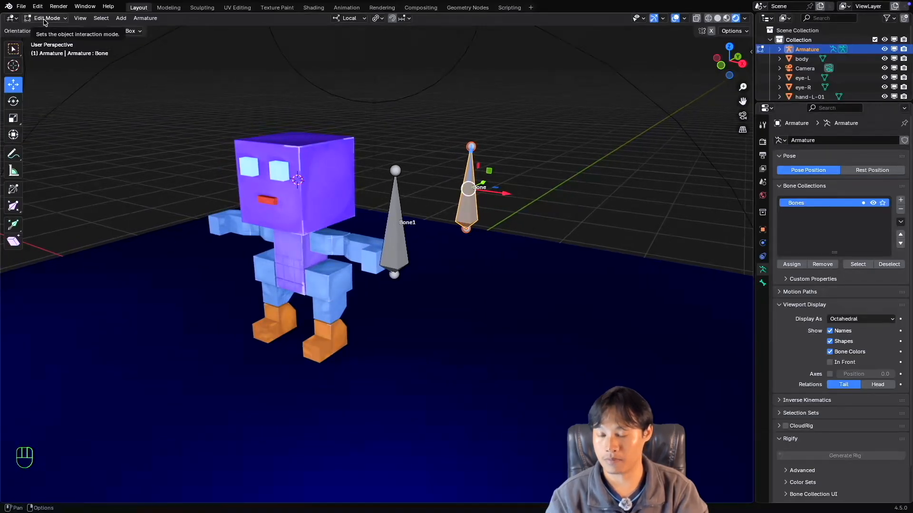
Switch the armature to Pose Mode and add a Copy Location constraint to the original bone.
{"action": "left_click", "coordinate": [44, 22]}
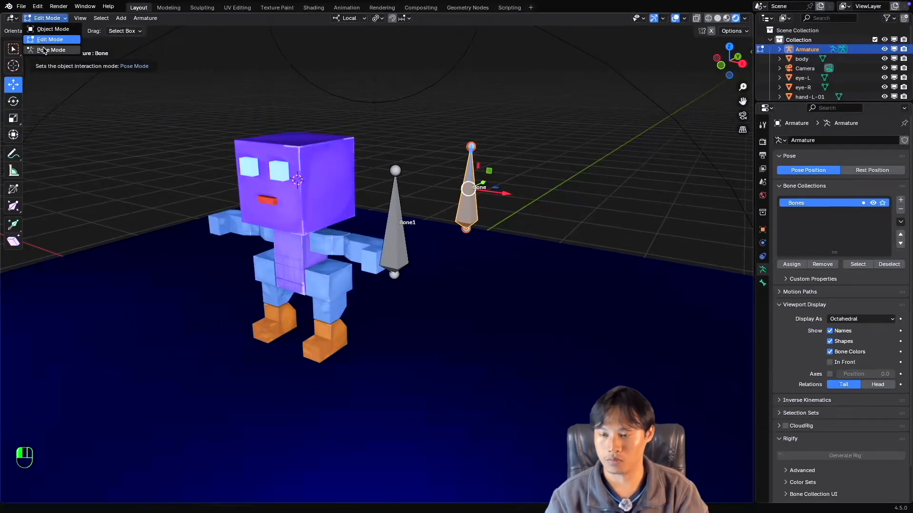
{"action": "left_click", "coordinate": [43, 50]}
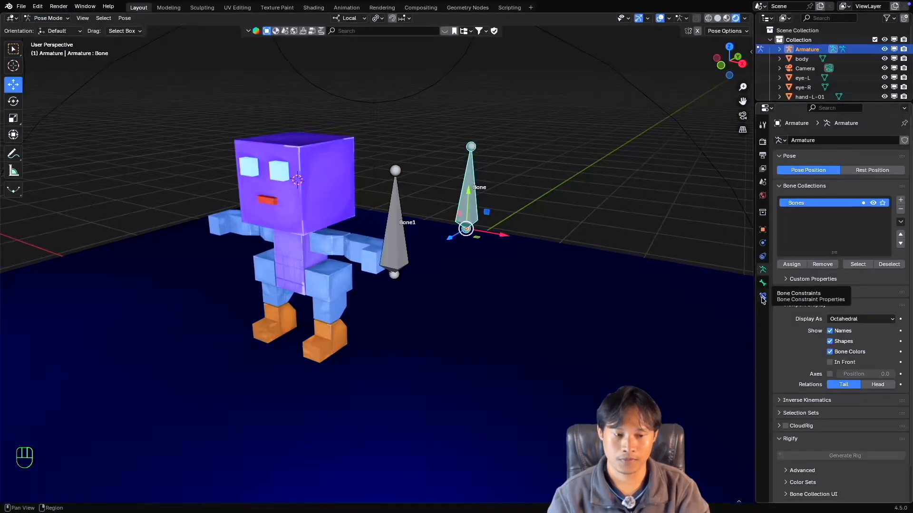
{"action": "left_click", "coordinate": [763, 297]}
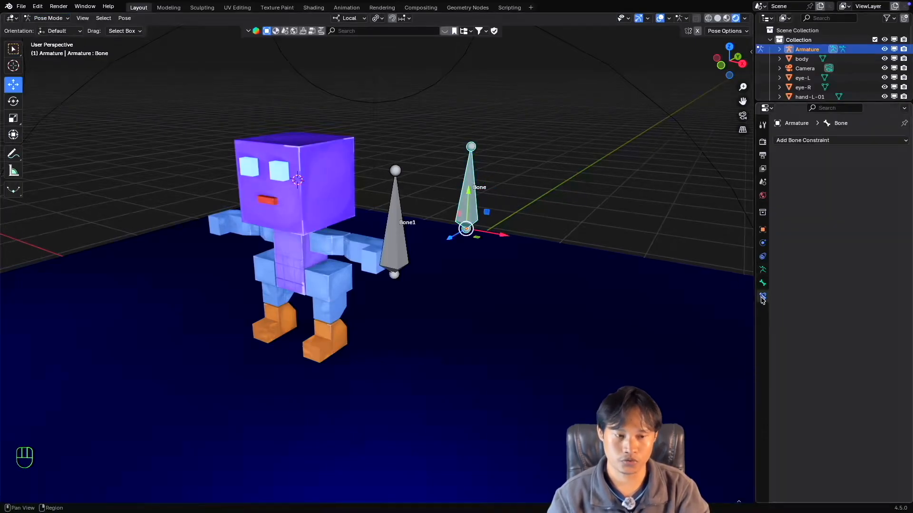
{"action": "left_click", "coordinate": [827, 141]}
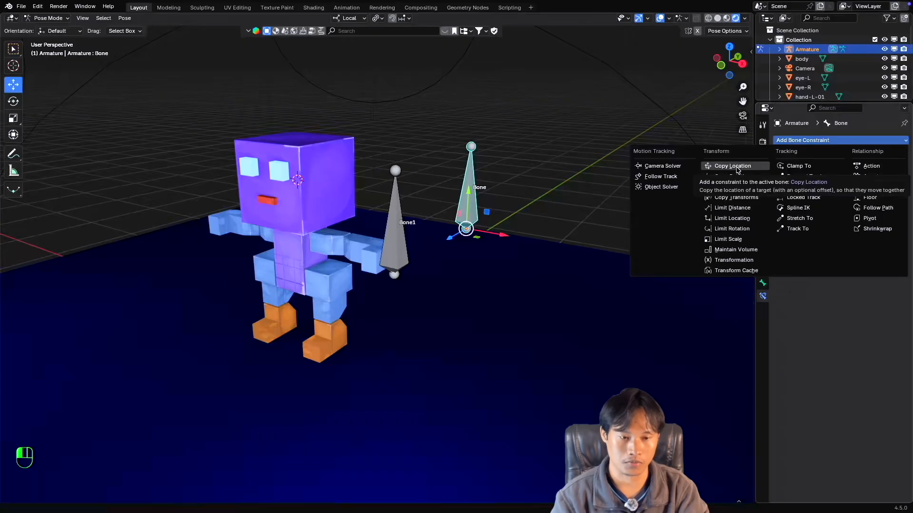
{"action": "left_click", "coordinate": [740, 170]}
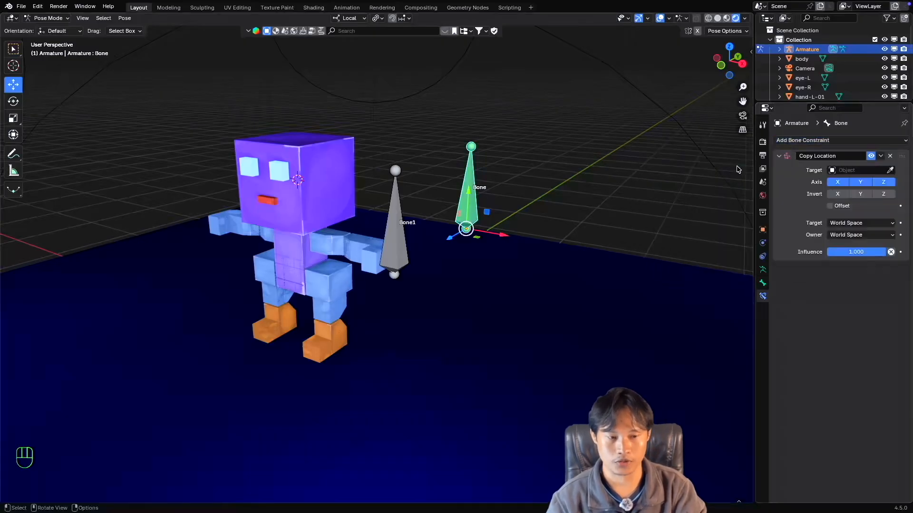
Set the target object of the Copy Location constraint to Armature.
{"action": "middle_click_drag", "start_coordinate": [534, 237], "coordinate": [466, 224]}
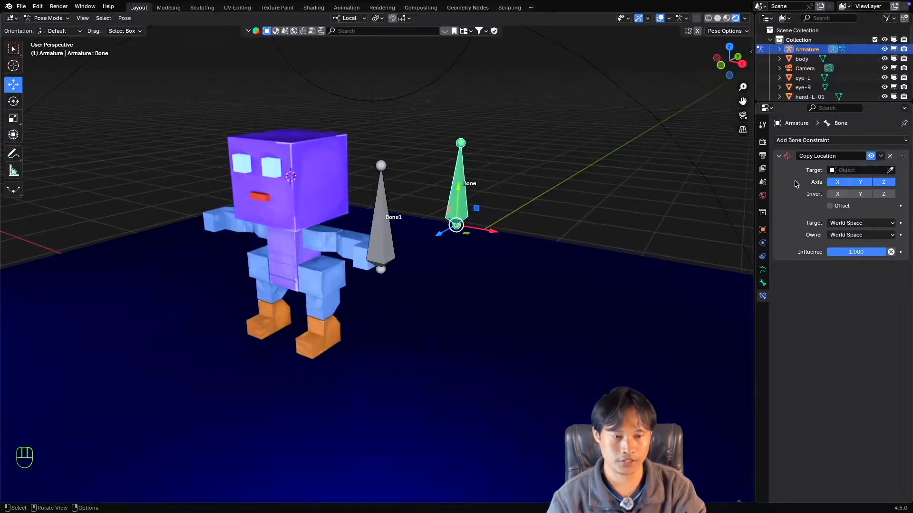
{"action": "left_click", "coordinate": [850, 172]}
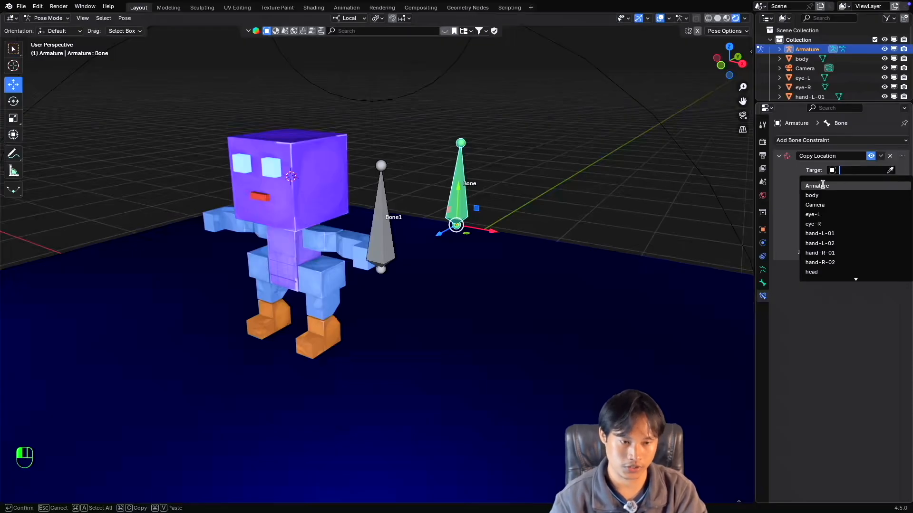
{"action": "left_click", "coordinate": [838, 187]}
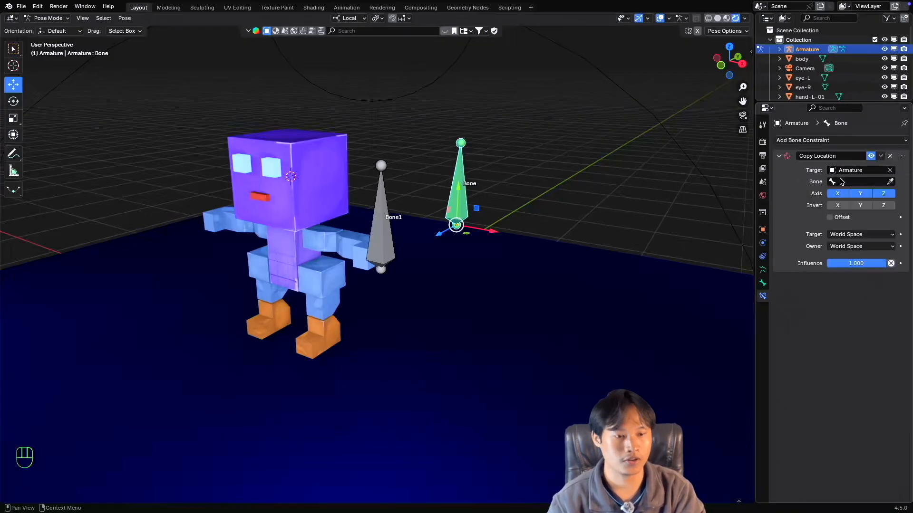
Rename the armature object as CS-Man-Rig.
{"action": "double_click", "coordinate": [806, 49]}
{"action": "type", "text": "C"}
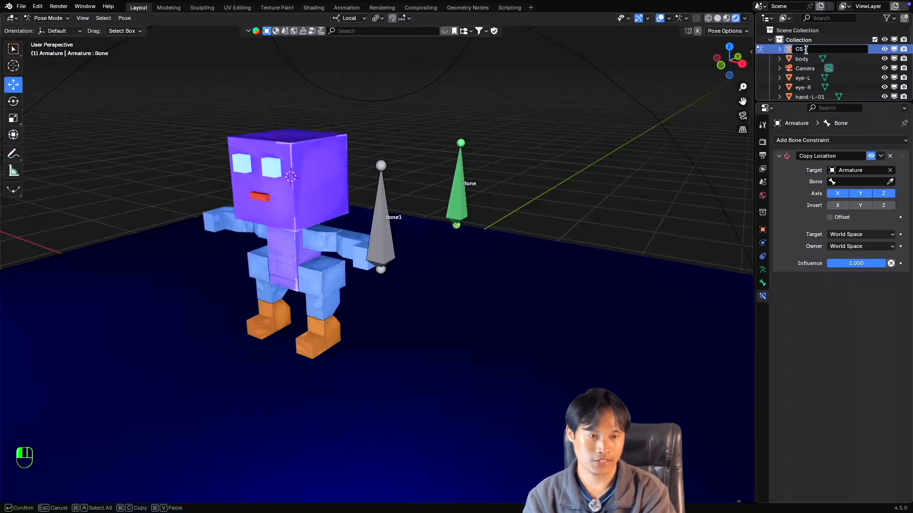
{"action": "type", "text": "S-Man-"}
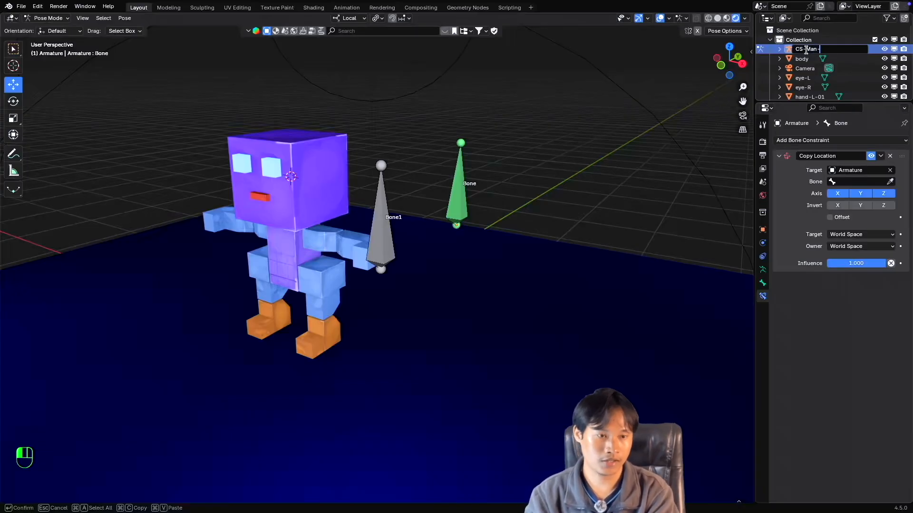
{"action": "type", "text": "Rig"}
{"action": "key", "text": "Return"}
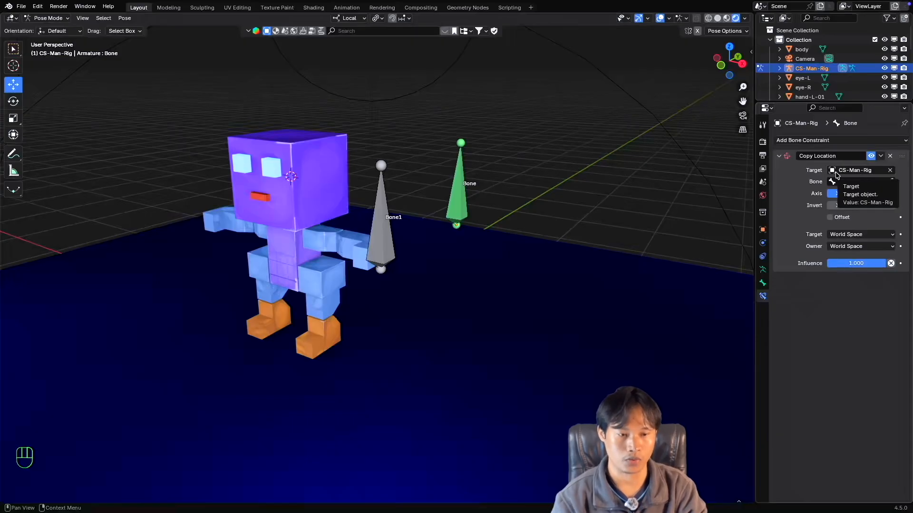
Set the target bone of the Copy Location constraint to Bone1.
{"action": "left_click", "coordinate": [859, 181]}
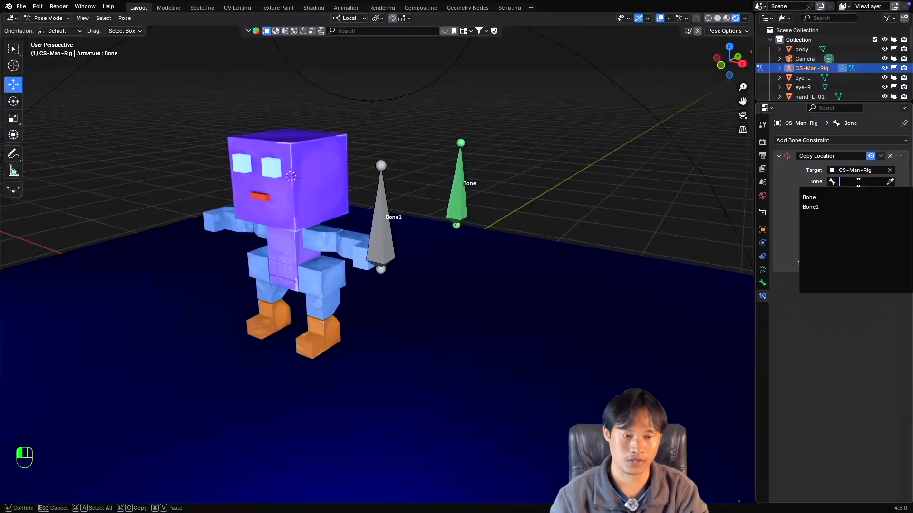
{"action": "left_click", "coordinate": [832, 208]}
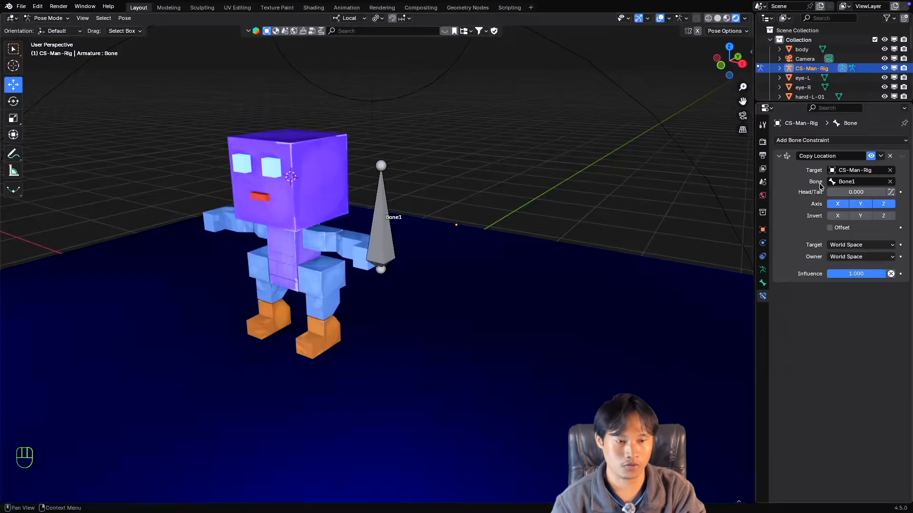
Clear the target bone of the Copy Location constraint and assign Bone1 to it again.
{"action": "left_click", "coordinate": [890, 182]}
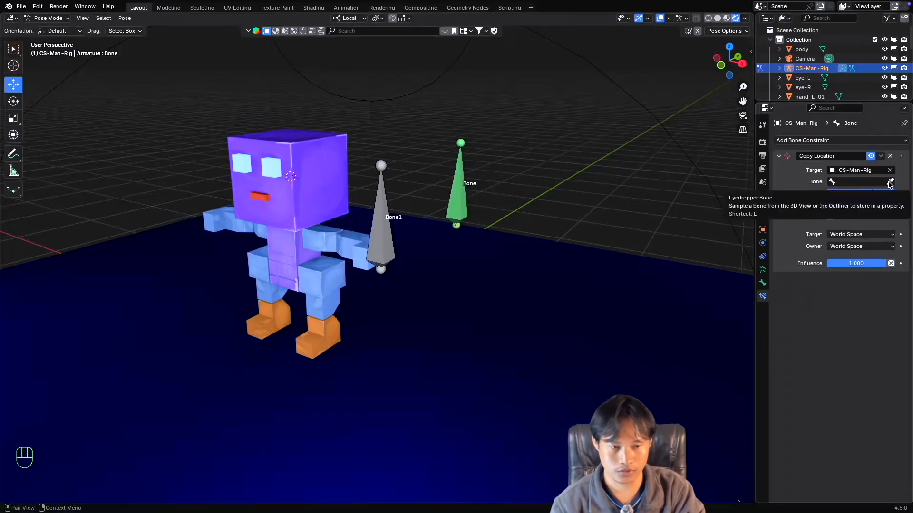
{"action": "left_click", "coordinate": [890, 182]}
{"action": "left_click", "coordinate": [385, 187]}
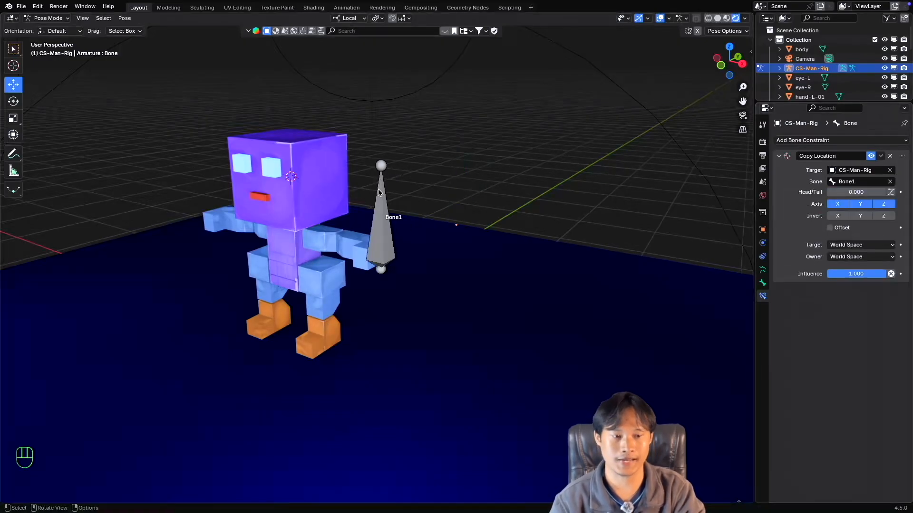
{"action": "left_click", "coordinate": [861, 182]}
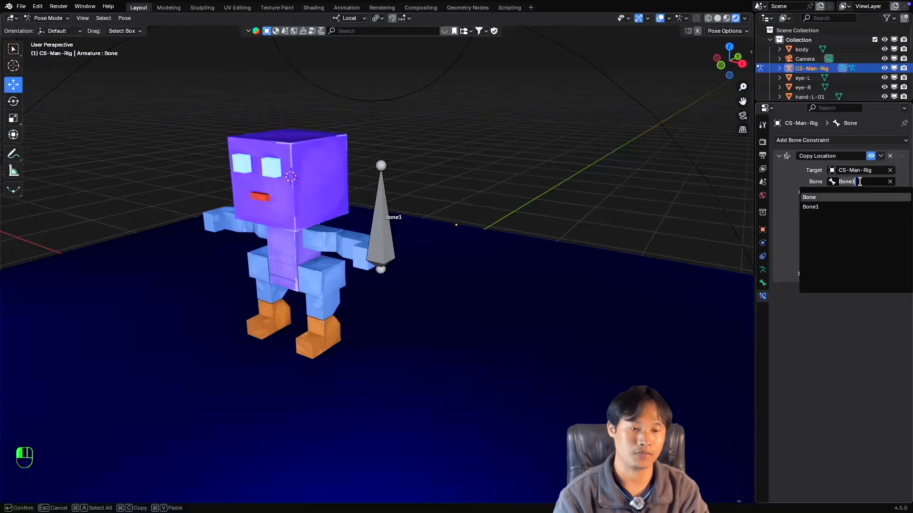
{"action": "left_click", "coordinate": [842, 205]}
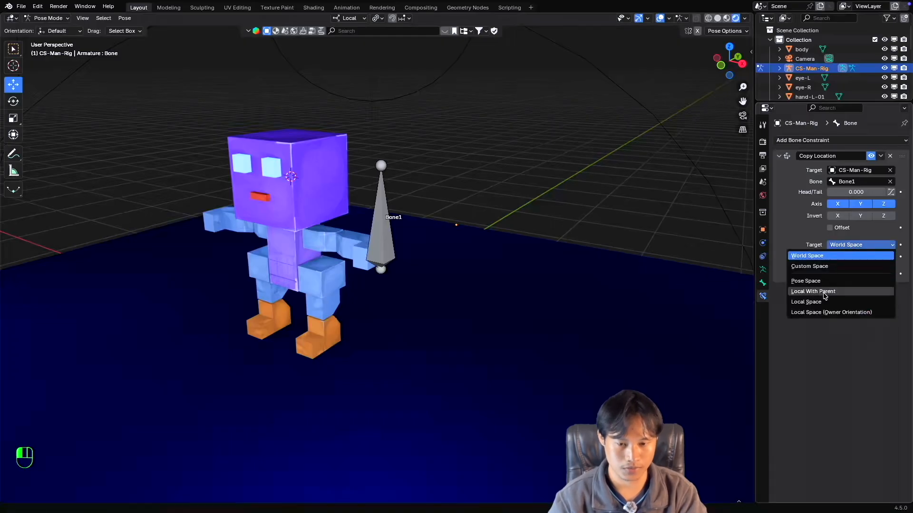
Set both the target space and the owner space of the Copy Location constraint to Local Space.
{"action": "left_click", "coordinate": [823, 302]}
{"action": "left_click", "coordinate": [851, 263]}
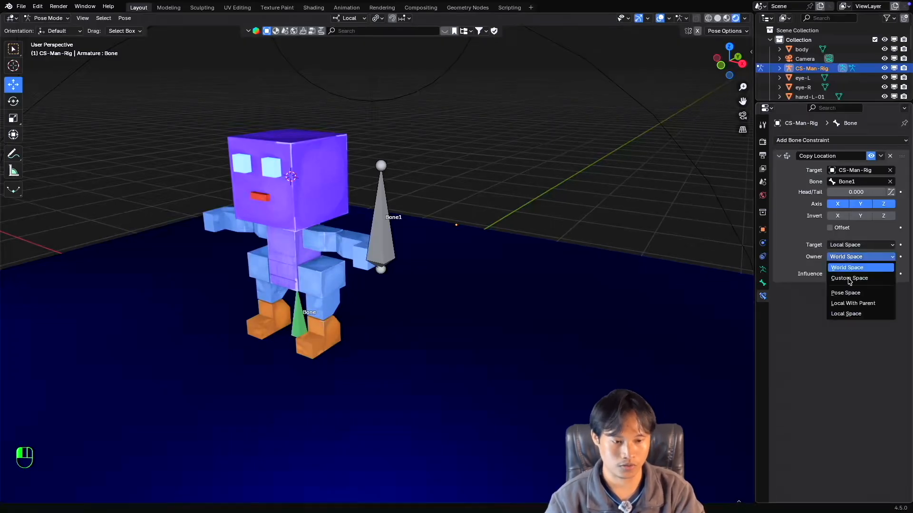
{"action": "left_click", "coordinate": [845, 314]}
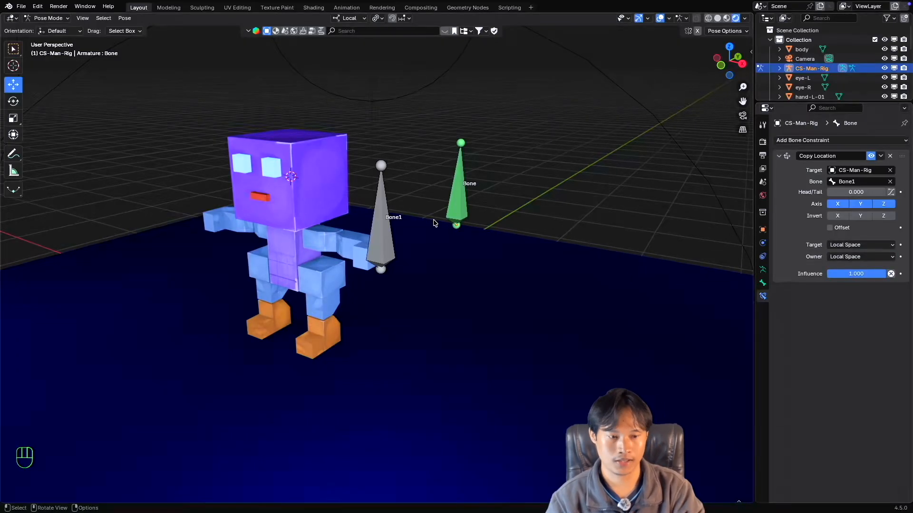
Try moving the constrained bone and Bone1 freely to test the constraint, cancelling each move.
{"action": "middle_click_drag", "start_coordinate": [433, 223], "coordinate": [430, 219], "text": "shift"}
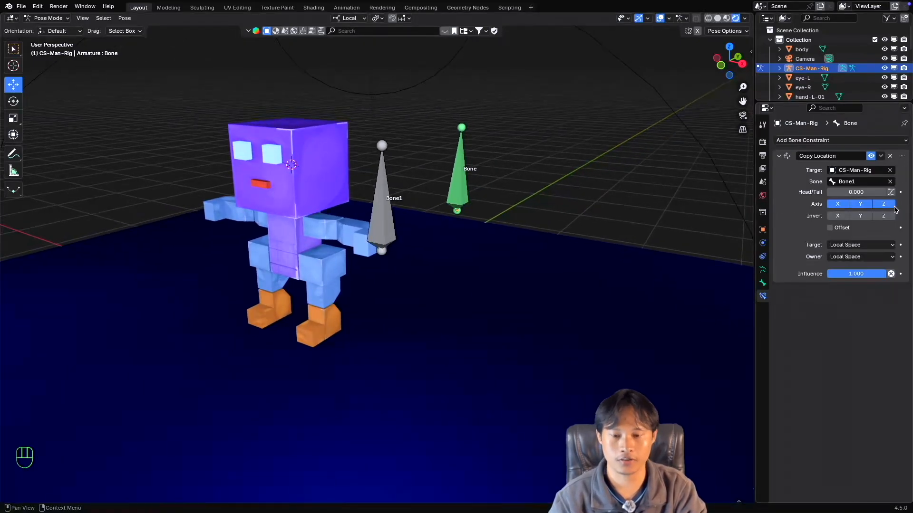
{"action": "middle_click_drag", "start_coordinate": [401, 192], "coordinate": [510, 200]}
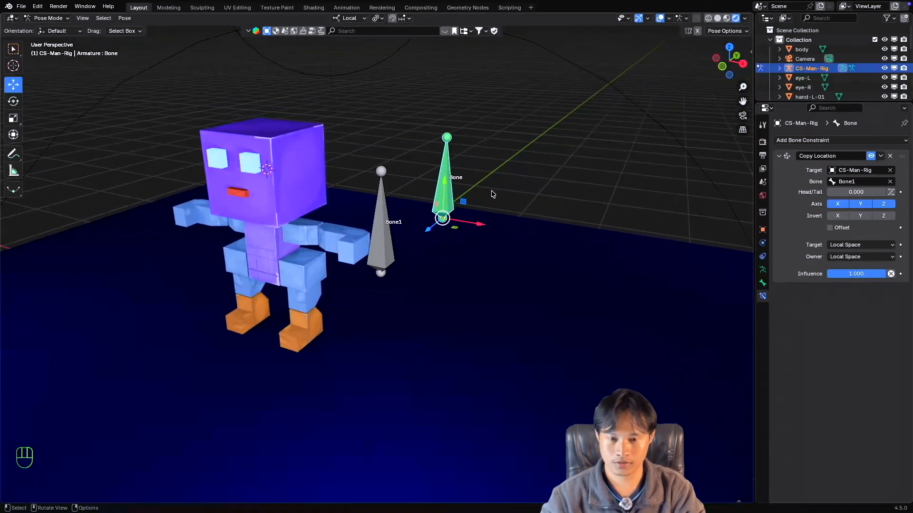
{"action": "key", "text": "g"}
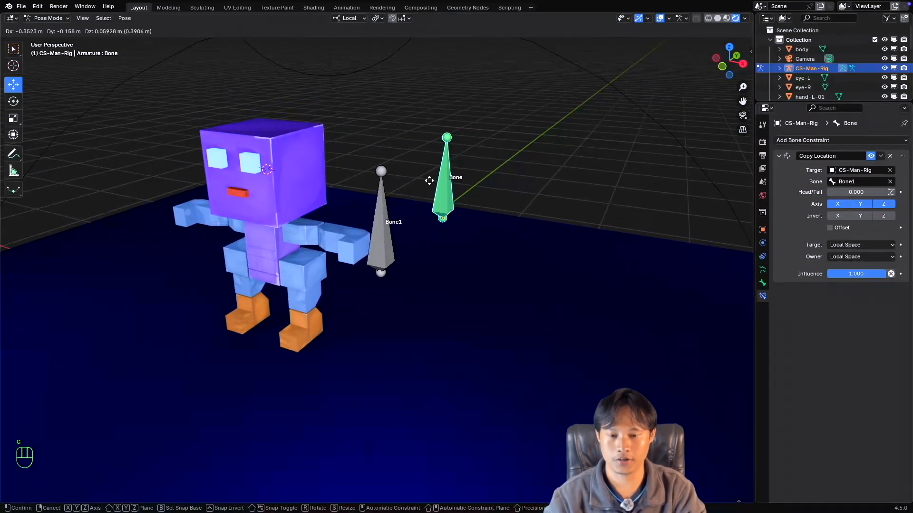
{"action": "key", "text": "Escape"}
{"action": "left_click", "coordinate": [378, 221]}
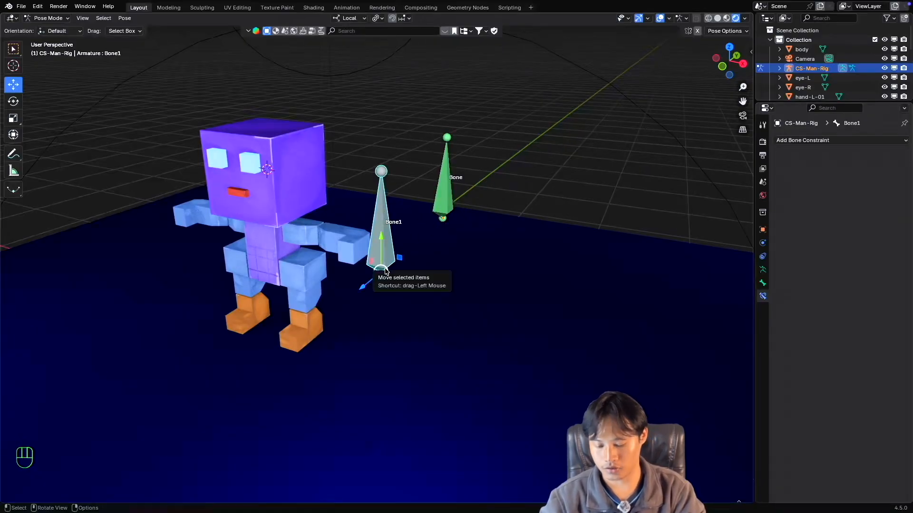
{"action": "key", "text": "g"}
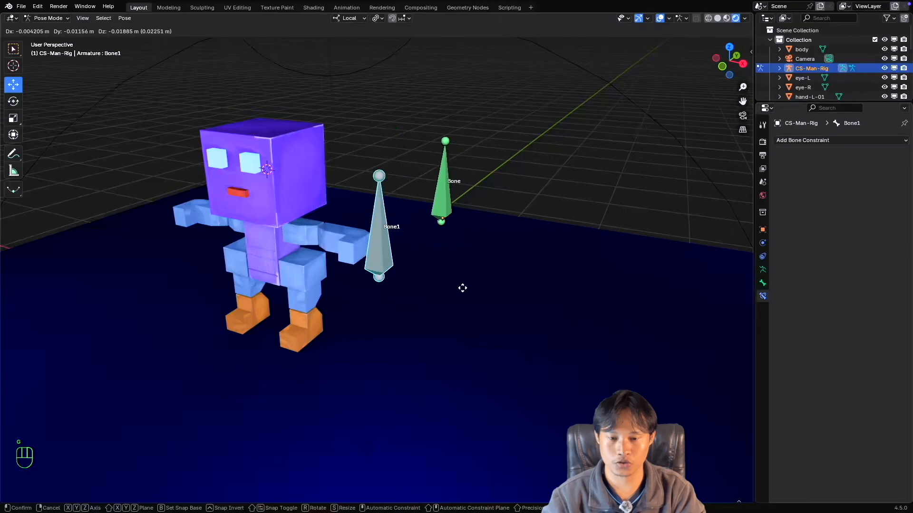
{"action": "key", "text": "Escape"}
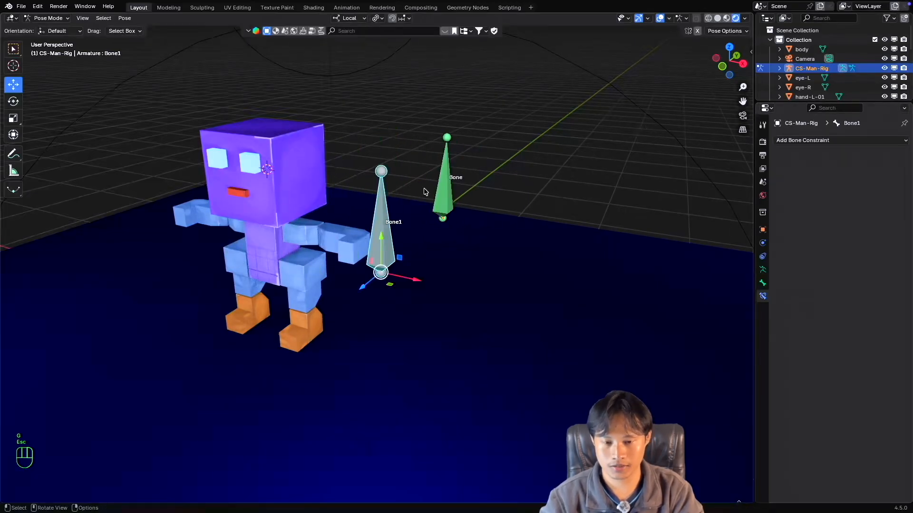
{"action": "left_click", "coordinate": [442, 189]}
{"action": "key", "text": "g"}
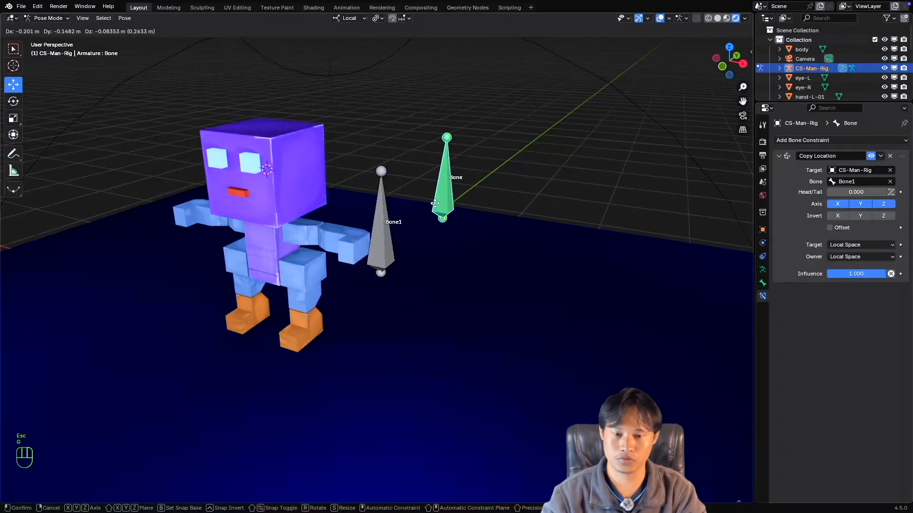
{"action": "key", "text": "Escape"}
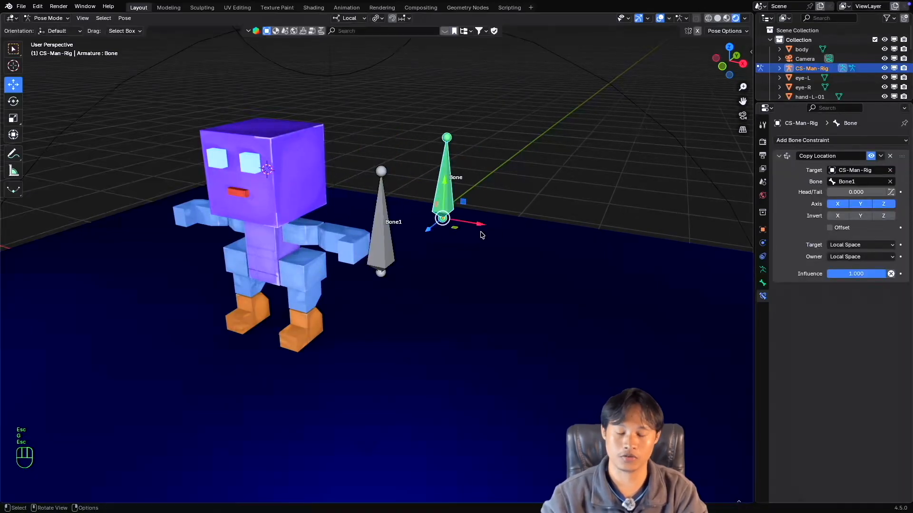
Try moving Bone1 along its local X and Z axes to test the constraint, cancelling each move.
{"action": "left_click", "coordinate": [382, 239]}
{"action": "key", "text": "g"}
{"action": "key", "text": "x"}
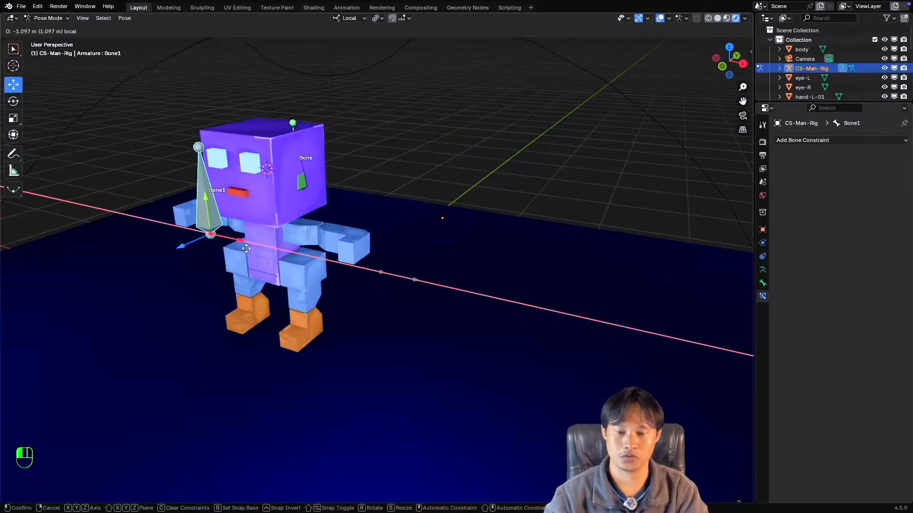
{"action": "key", "text": "Escape"}
{"action": "key", "text": "g"}
{"action": "key", "text": "z"}
{"action": "key", "text": "Escape"}
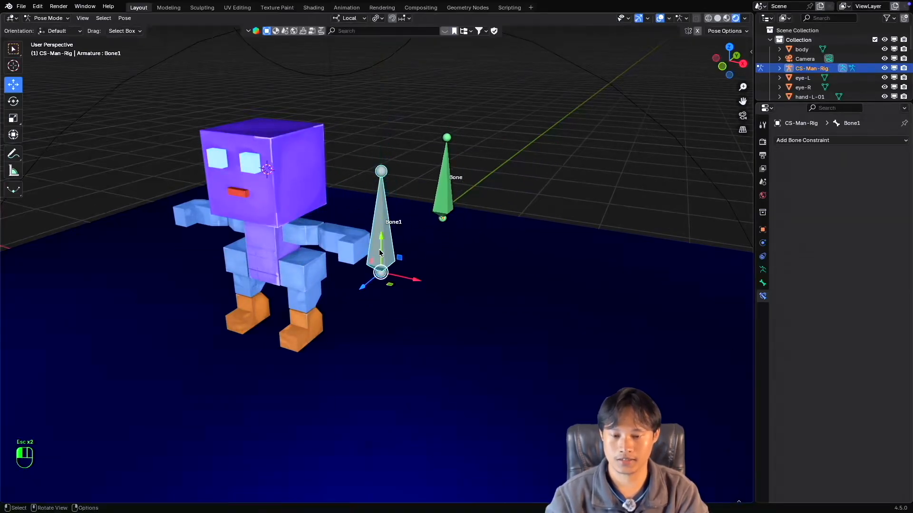
{"action": "key", "text": "g"}
{"action": "key", "text": "z"}
{"action": "key", "text": "Escape"}
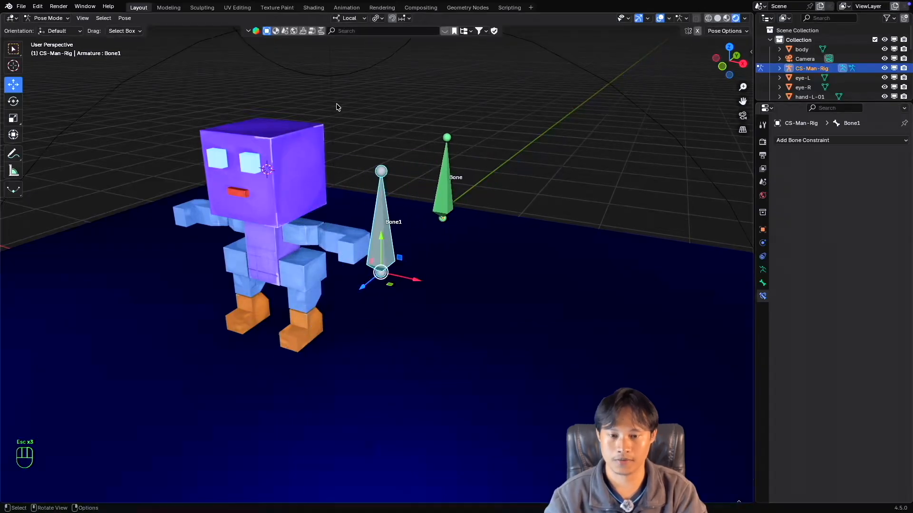
Compare the Global and Local transform orientations on the constrained bone, ending on Local.
{"action": "left_click", "coordinate": [441, 164]}
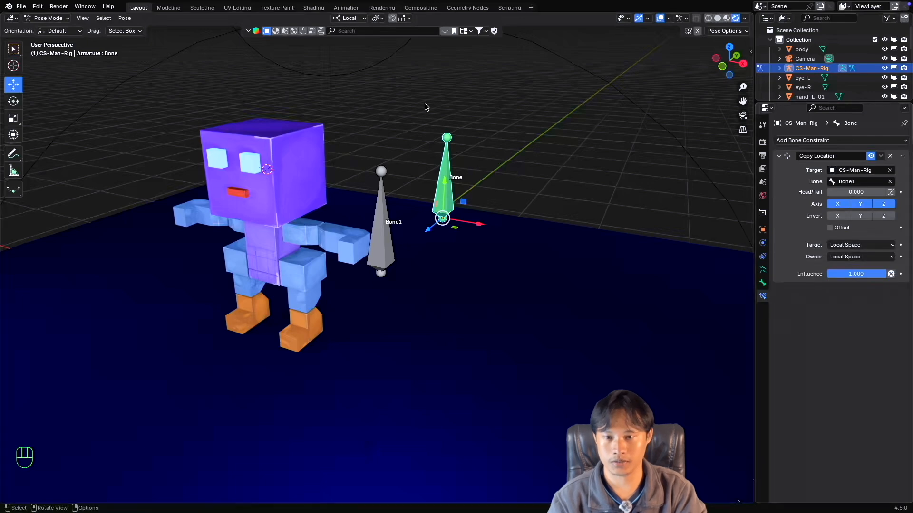
{"action": "left_click", "coordinate": [349, 18]}
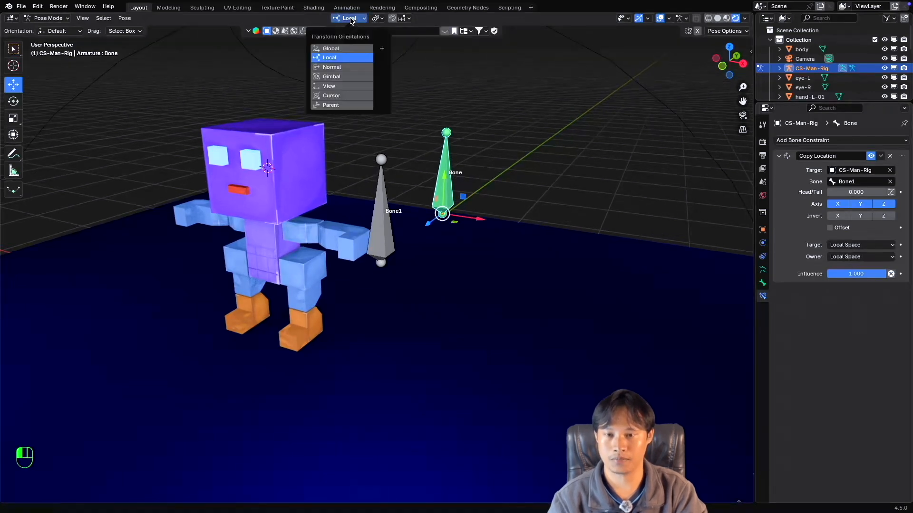
{"action": "left_click", "coordinate": [340, 49]}
{"action": "scroll", "coordinate": [578, 225], "scroll_direction": "right", "scroll_amount": 3}
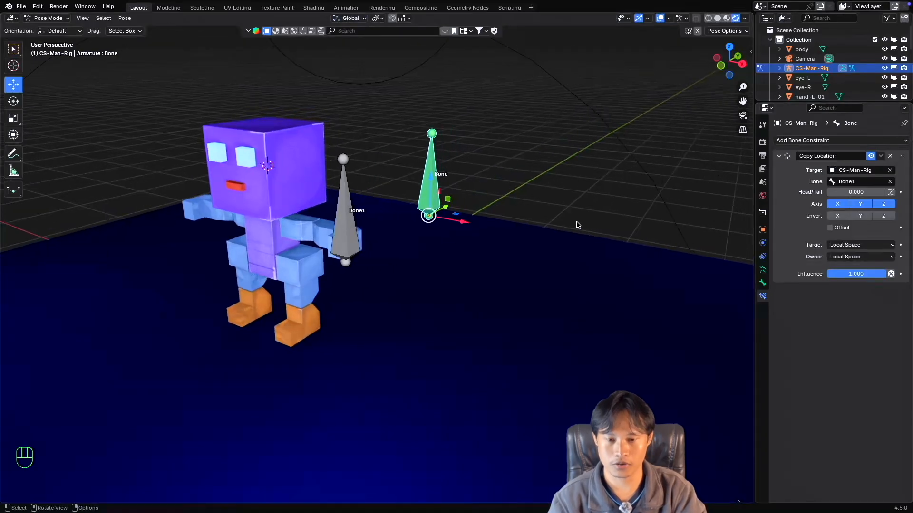
{"action": "scroll", "coordinate": [412, 179], "scroll_direction": "right", "scroll_amount": 2}
{"action": "left_click", "coordinate": [349, 18]}
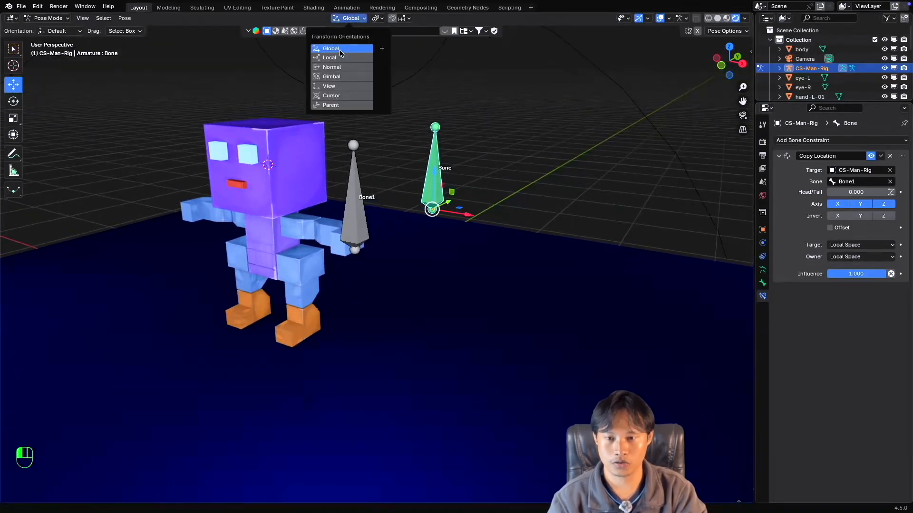
{"action": "left_click", "coordinate": [341, 58]}
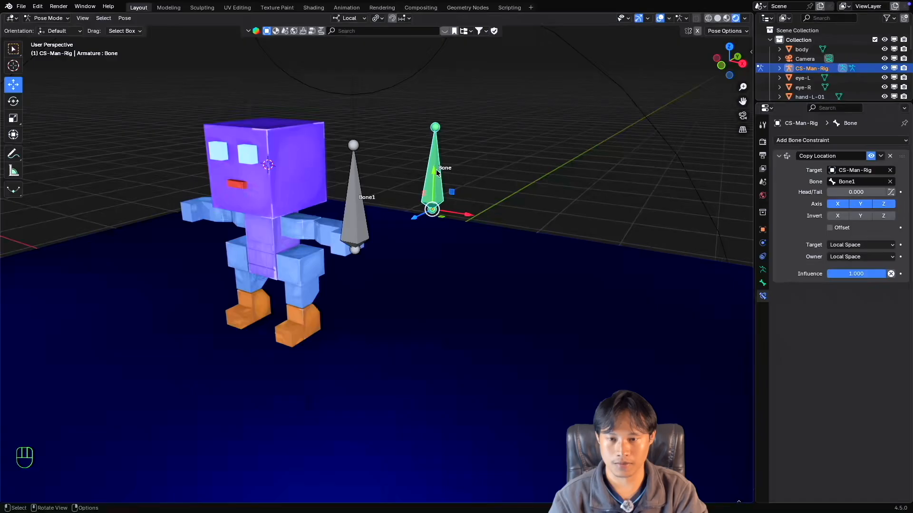
{"action": "left_click", "coordinate": [344, 18]}
{"action": "left_click", "coordinate": [336, 49]}
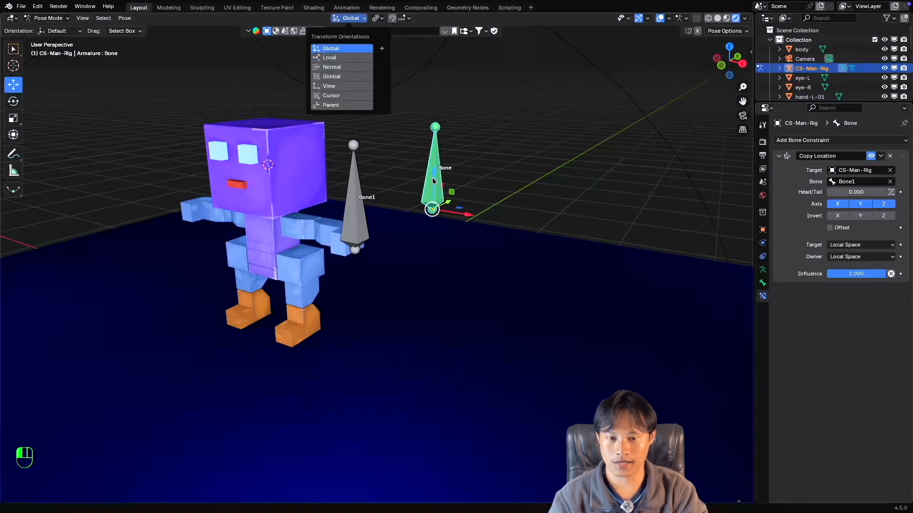
{"action": "left_click", "coordinate": [433, 181]}
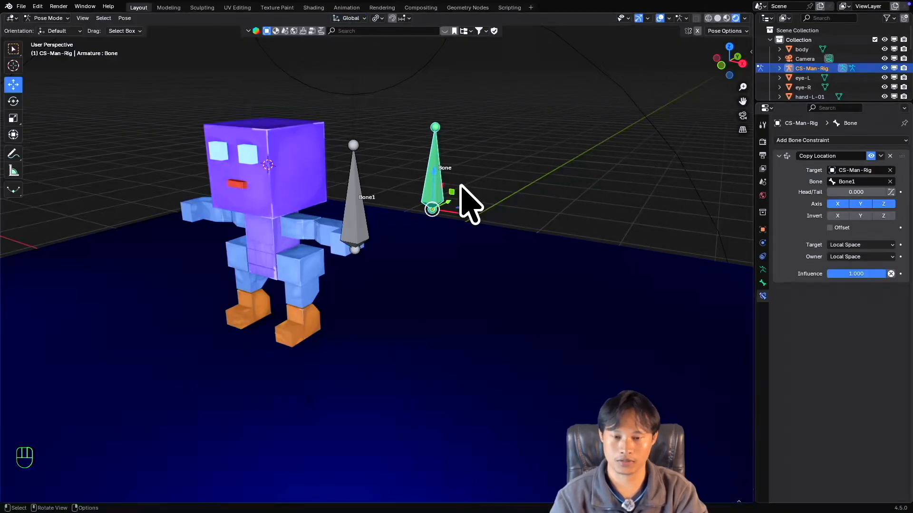
{"action": "middle_click_drag", "start_coordinate": [463, 196], "coordinate": [389, 81]}
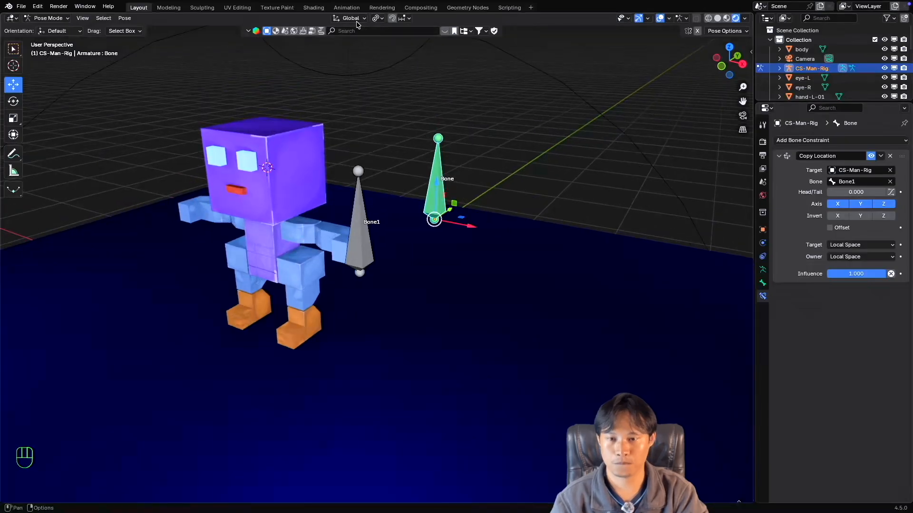
{"action": "left_click", "coordinate": [349, 18]}
{"action": "left_click", "coordinate": [345, 58]}
Try moving Bone1 along its local X axis and cancel the move.
{"action": "left_click", "coordinate": [377, 255]}
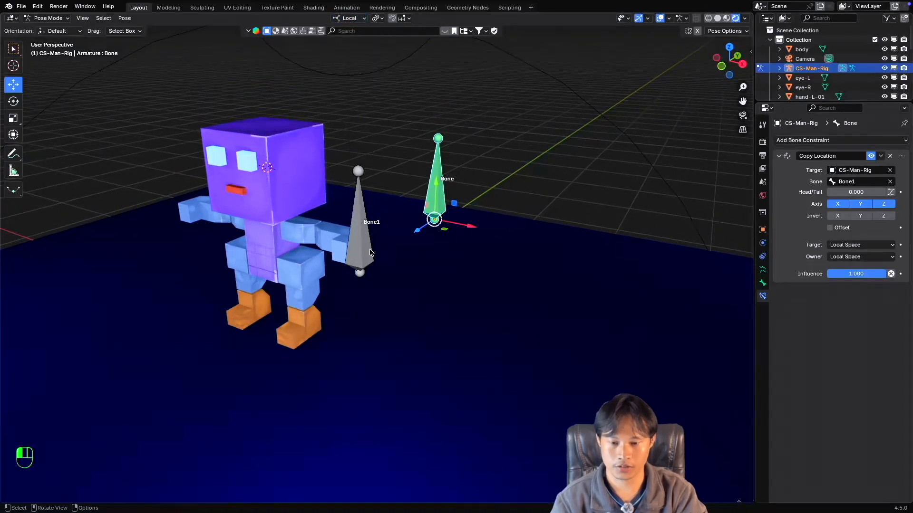
{"action": "left_click_drag", "start_coordinate": [387, 282], "coordinate": [363, 275]}
{"action": "key", "text": "Escape"}
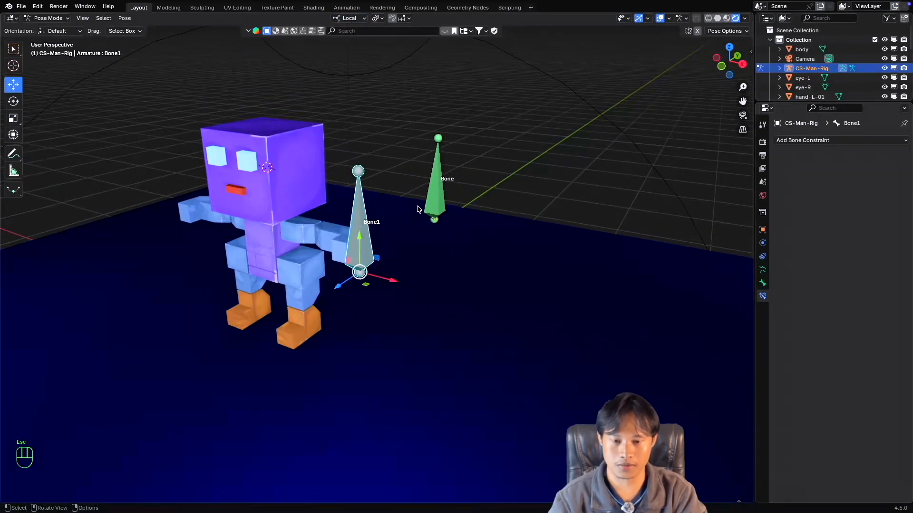
Raise the Head/Tail value of the constrained bone's Copy Location constraint to 1.000 and return it to 0.000.
{"action": "left_click", "coordinate": [430, 202]}
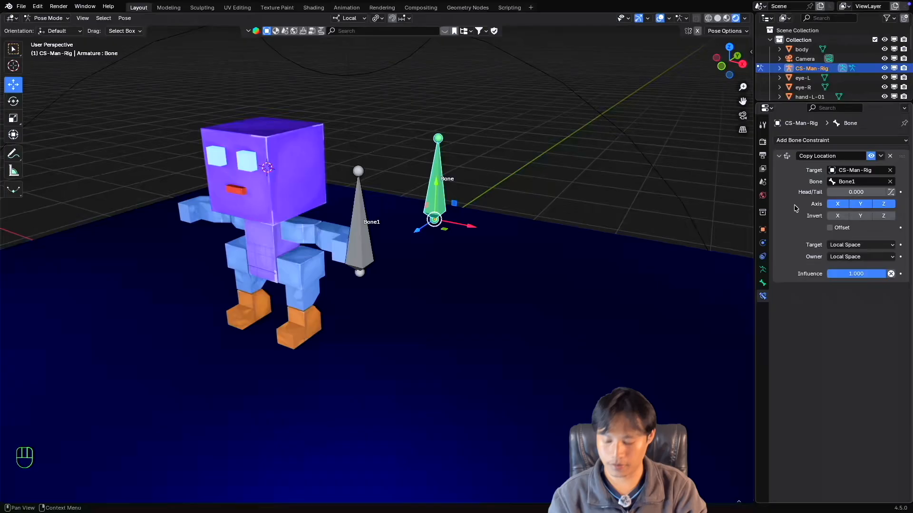
{"action": "middle_click_drag", "start_coordinate": [441, 246], "coordinate": [444, 250], "text": "shift"}
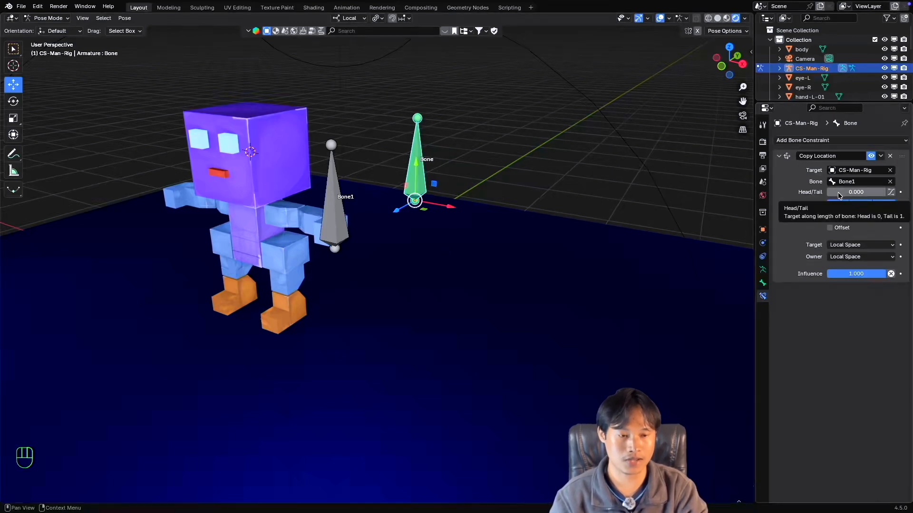
{"action": "left_click_drag", "start_coordinate": [837, 194], "coordinate": [886, 194]}
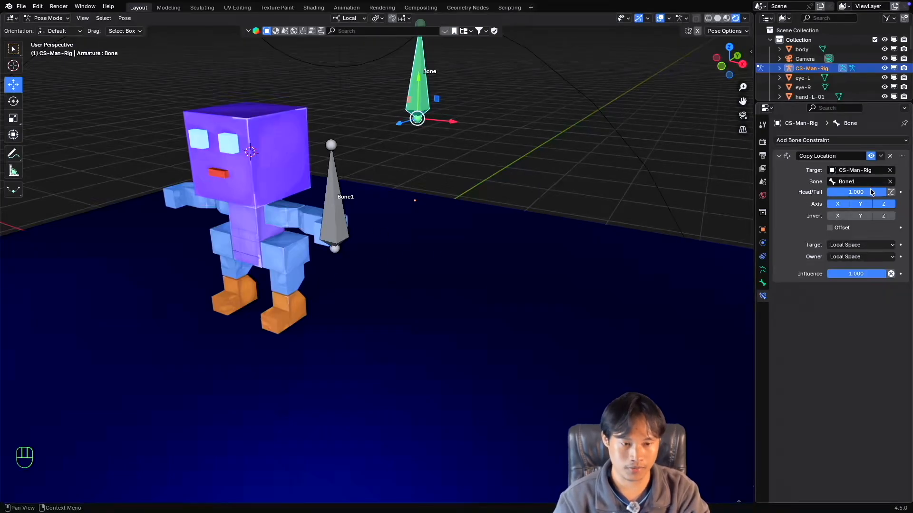
{"action": "left_click_drag", "start_coordinate": [871, 192], "coordinate": [825, 192]}
Try moving Bone1 with Head/Tail at 0.000, cancel the move, and compare both bones' constraint settings.
{"action": "left_click_drag", "start_coordinate": [328, 215], "coordinate": [404, 272]}
{"action": "key", "text": "Escape"}
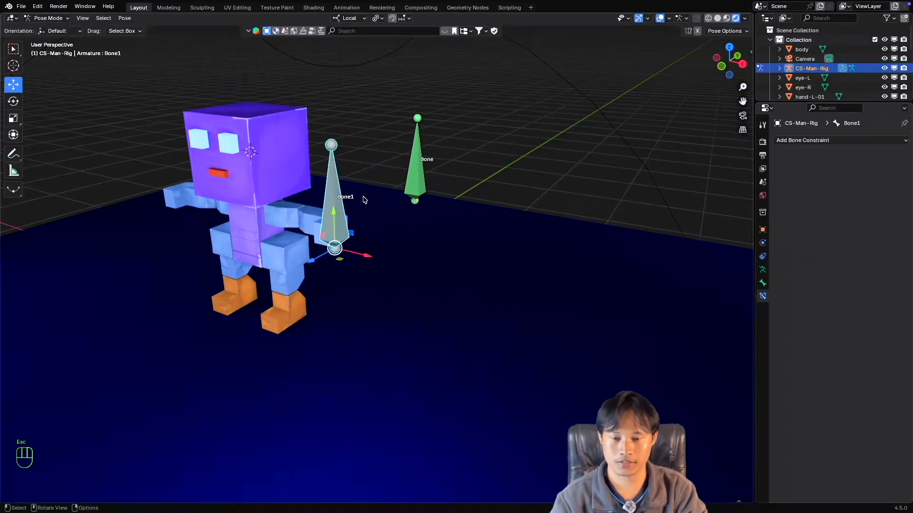
{"action": "left_click", "coordinate": [420, 182]}
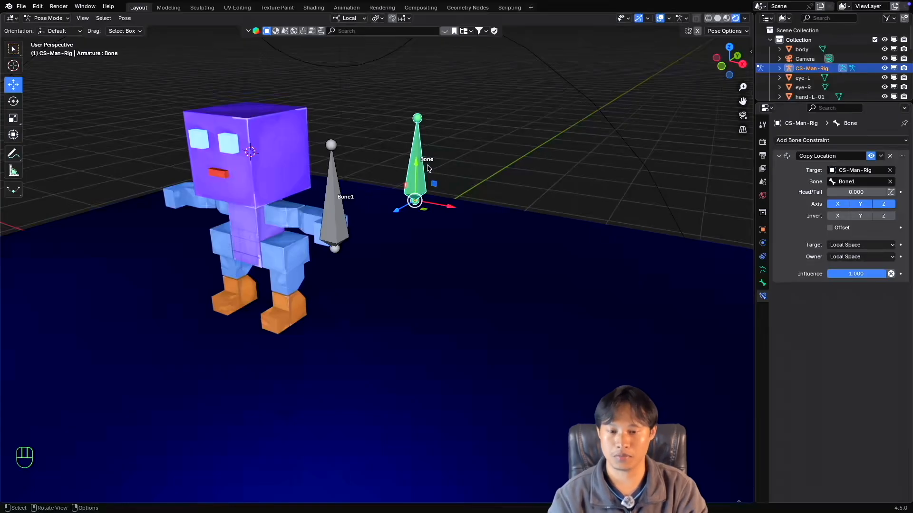
{"action": "left_click", "coordinate": [336, 207]}
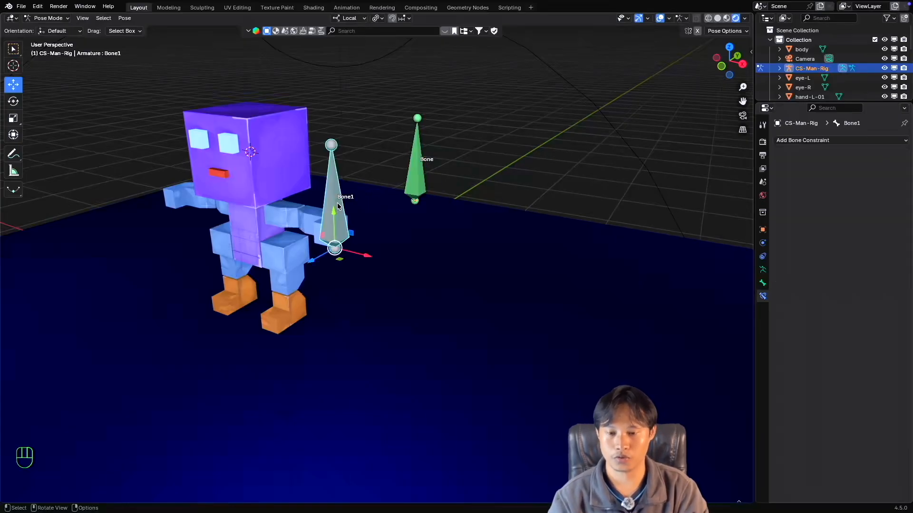
Enable Invert for X, Y and Z on the constrained bone's Copy Location constraint and select Bone1.
{"action": "left_click", "coordinate": [413, 173]}
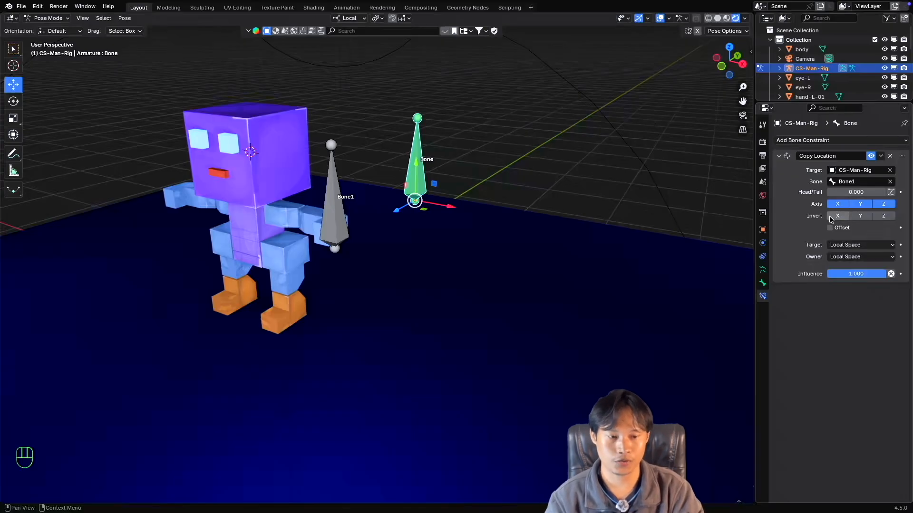
{"action": "left_click_drag", "start_coordinate": [838, 216], "coordinate": [884, 216]}
{"action": "left_click", "coordinate": [333, 227]}
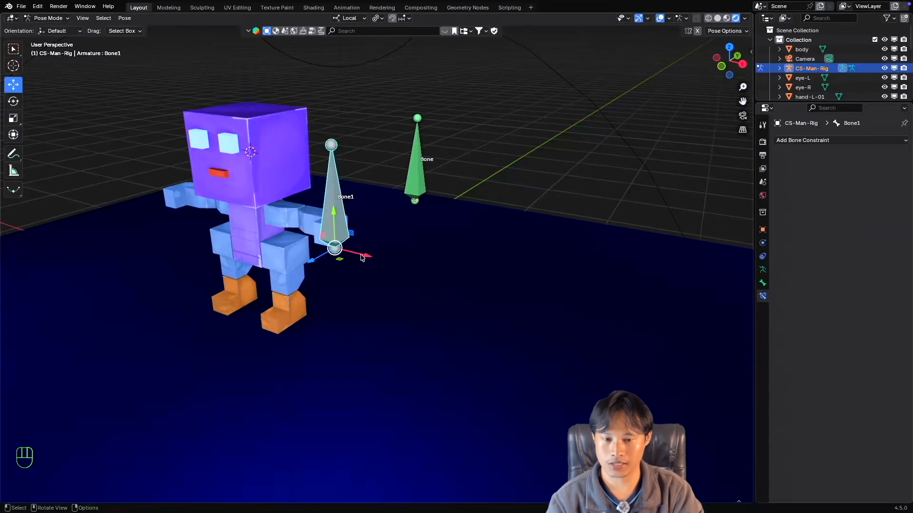
Try moving Bone1 along its local X axis twice with the constraint inverted, cancelling both moves.
{"action": "key", "text": "g"}
{"action": "key", "text": "x"}
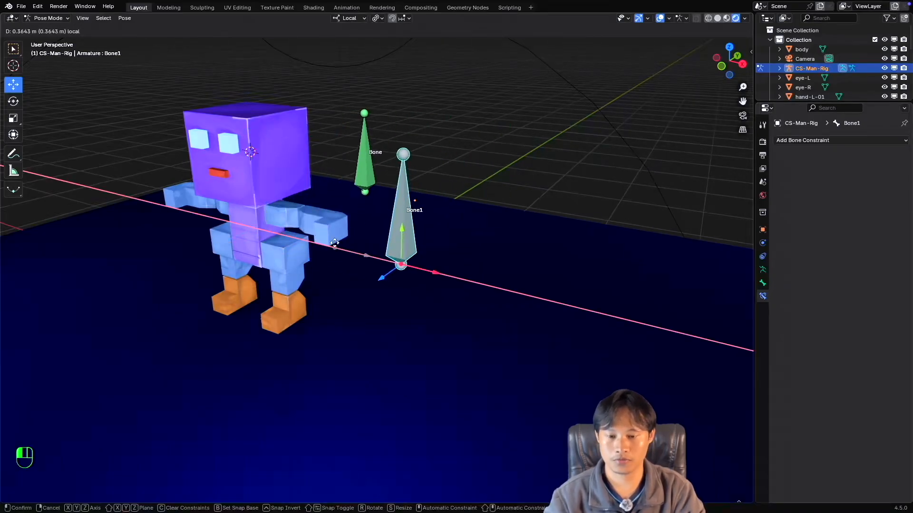
{"action": "key", "text": "Escape"}
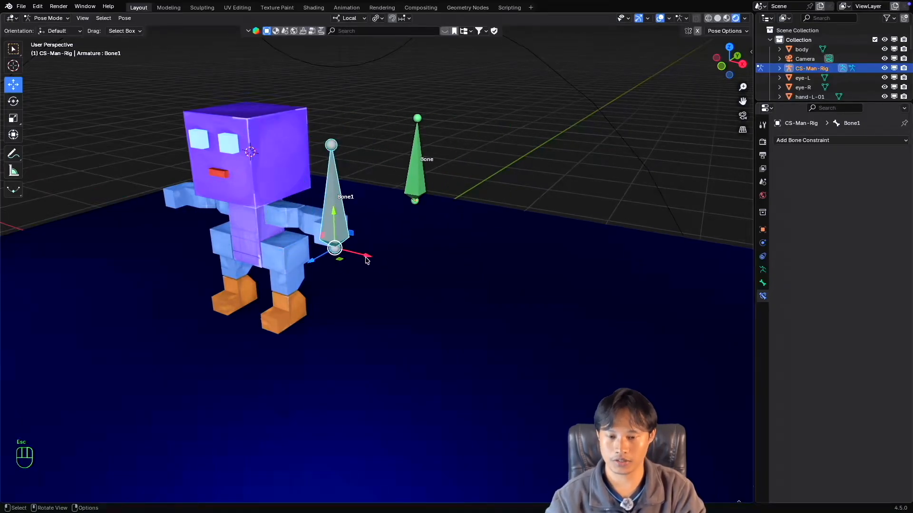
{"action": "key", "text": "g"}
{"action": "key", "text": "x"}
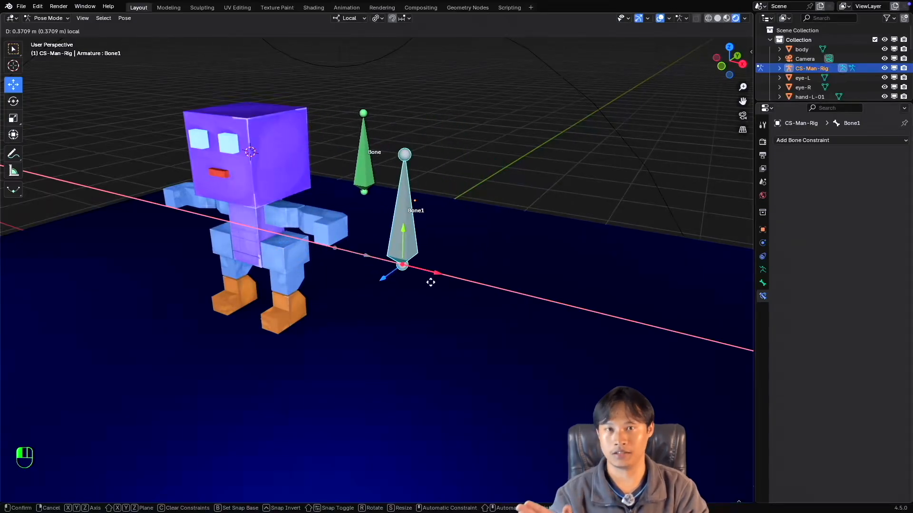
{"action": "key", "text": "Escape"}
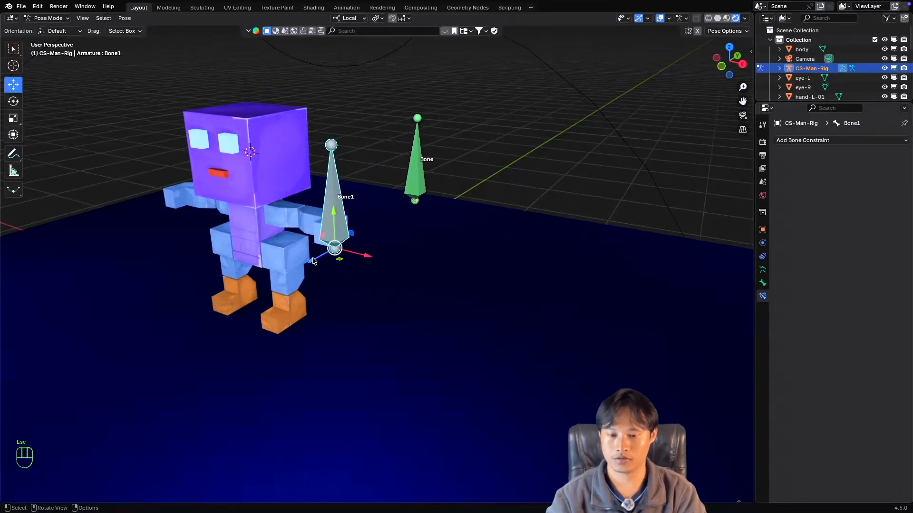
Try moving Bone1 along its local Z axis and its local Y axis, cancelling each move.
{"action": "key", "text": "g"}
{"action": "key", "text": "z"}
{"action": "key", "text": "Escape"}
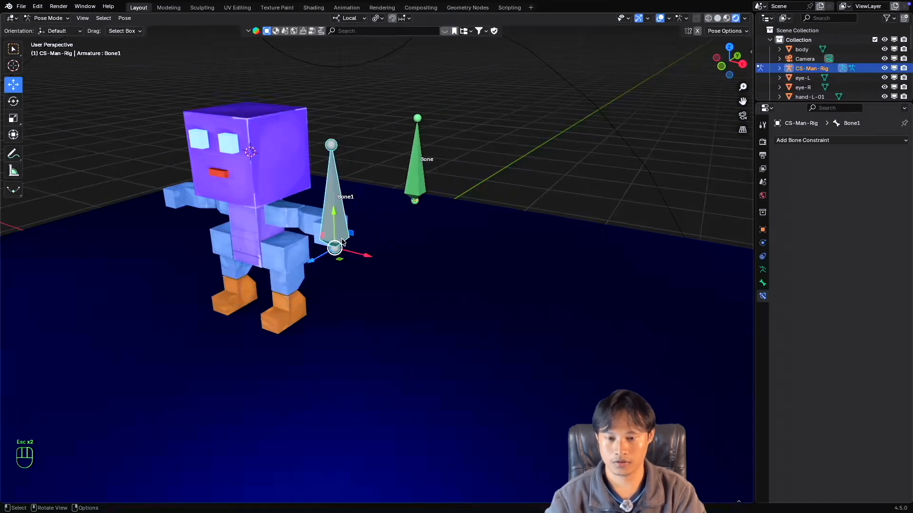
{"action": "key", "text": "g"}
{"action": "key", "text": "y"}
{"action": "key", "text": "Escape"}
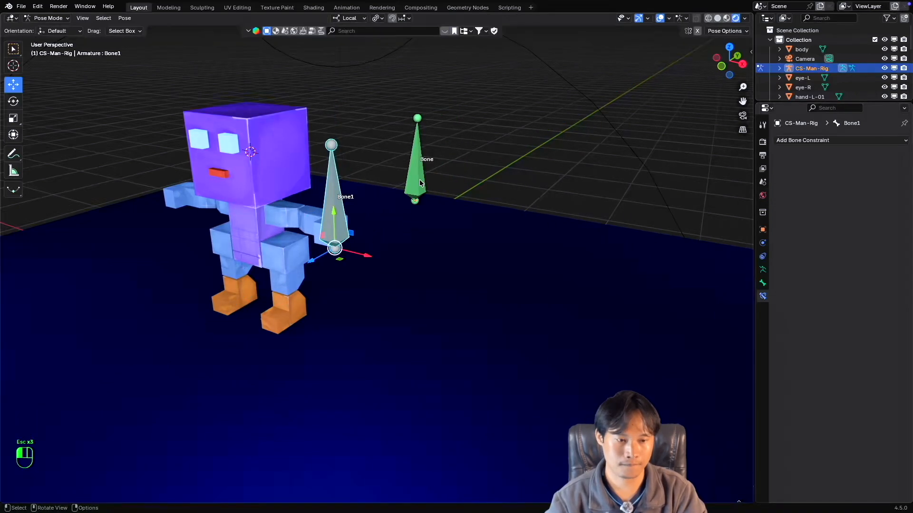
Turn off Invert for X, Y and Z on the constrained bone and try moving Bone1 along local X, cancelling the move.
{"action": "left_click", "coordinate": [419, 178]}
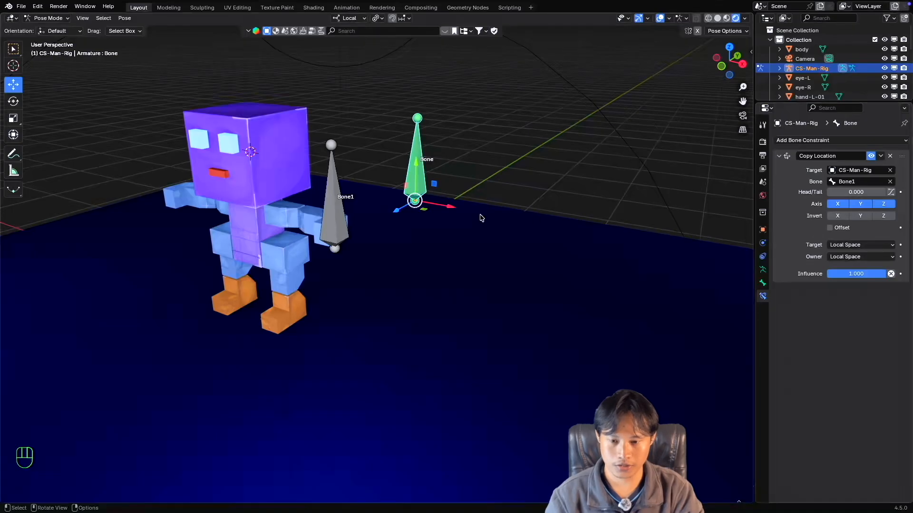
{"action": "left_click", "coordinate": [331, 230]}
{"action": "key", "text": "g"}
{"action": "key", "text": "x"}
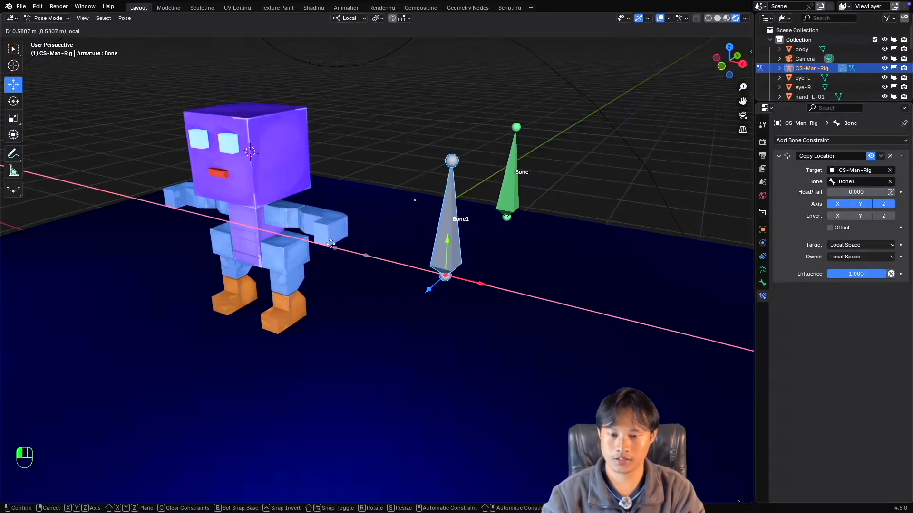
{"action": "key", "text": "Escape"}
Select the constrained bone and try moving it directly with Offset disabled, cancelling each attempt.
{"action": "left_click", "coordinate": [416, 192]}
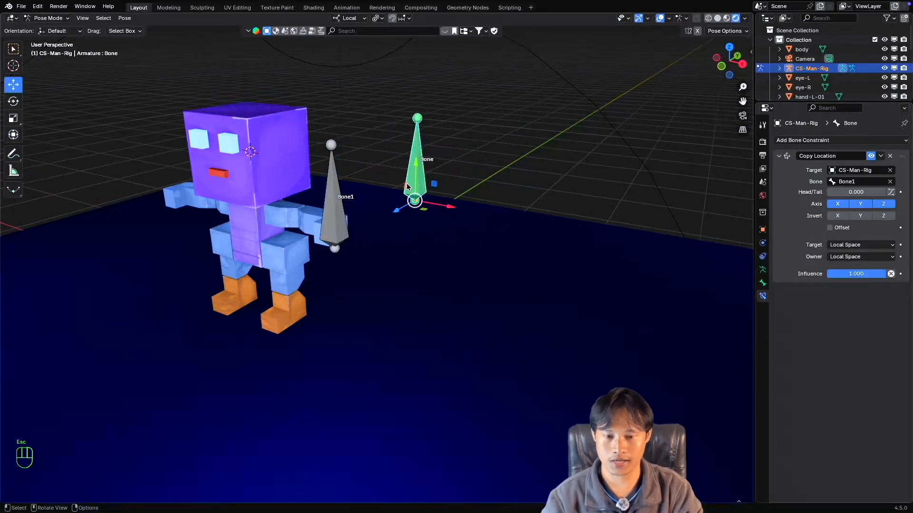
{"action": "mouse_move", "coordinate": [441, 208]}
{"action": "left_mouse_down"}
{"action": "mouse_move", "coordinate": [401, 198]}
{"action": "mouse_move", "coordinate": [495, 204]}
{"action": "mouse_move", "coordinate": [441, 197]}
{"action": "left_mouse_up"}
{"action": "key", "text": "Escape"}
{"action": "key", "text": "g"}
{"action": "key", "text": "Escape"}
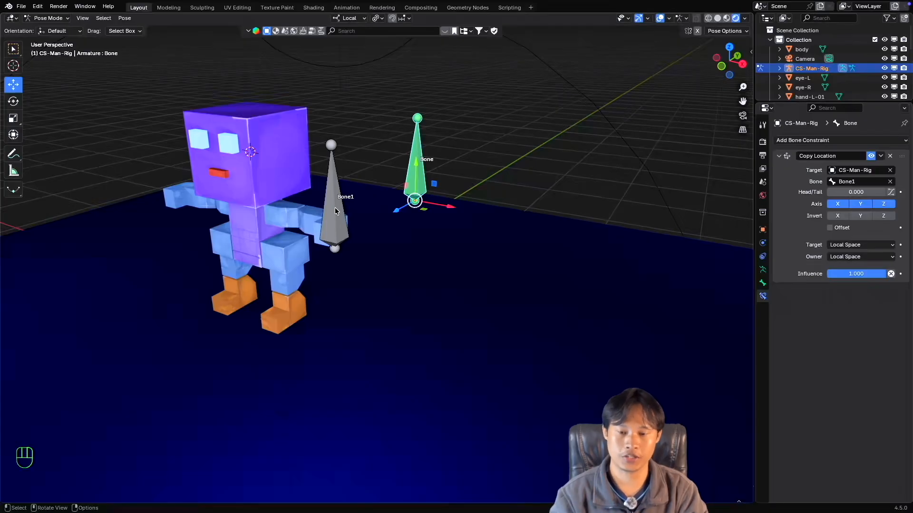
Enable Offset on the Copy Location constraint and try moving the constrained bone, cancelling the move.
{"action": "left_click", "coordinate": [829, 228]}
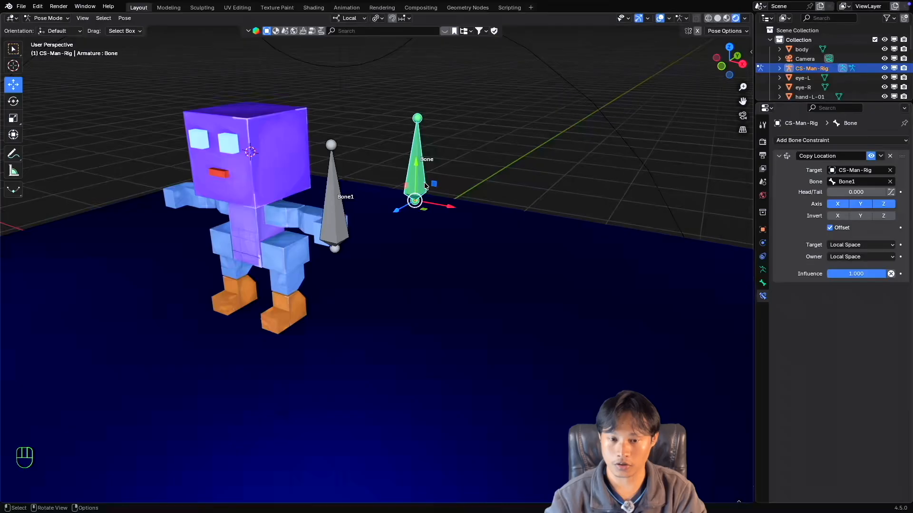
{"action": "key", "text": "g"}
{"action": "key", "text": "Escape"}
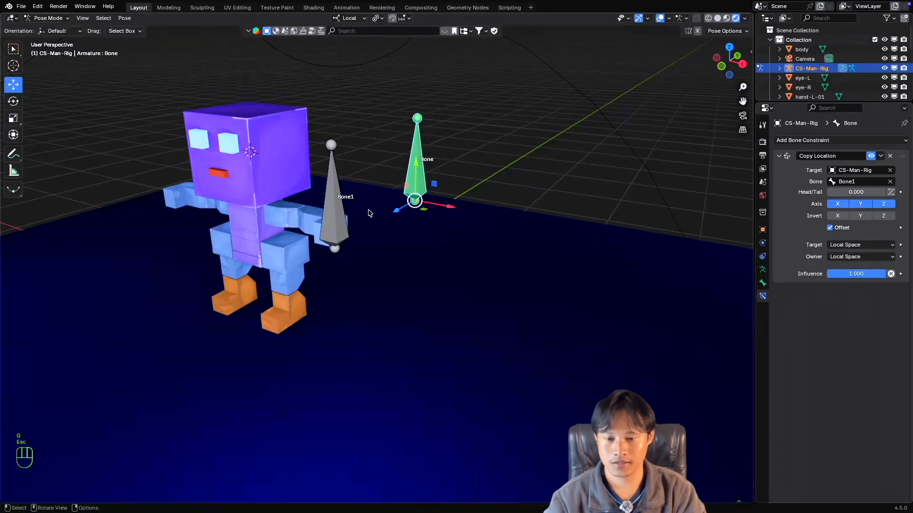
Try moving Bone1 freely twice with Offset enabled, cancelling the first move and undoing the second.
{"action": "left_click", "coordinate": [341, 216]}
{"action": "key", "text": "g"}
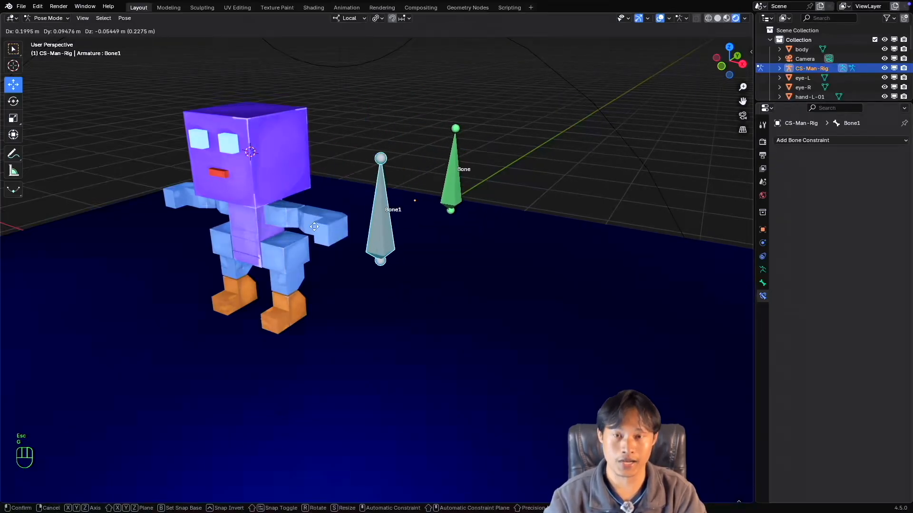
{"action": "key", "text": "Escape"}
{"action": "left_click", "coordinate": [410, 179]}
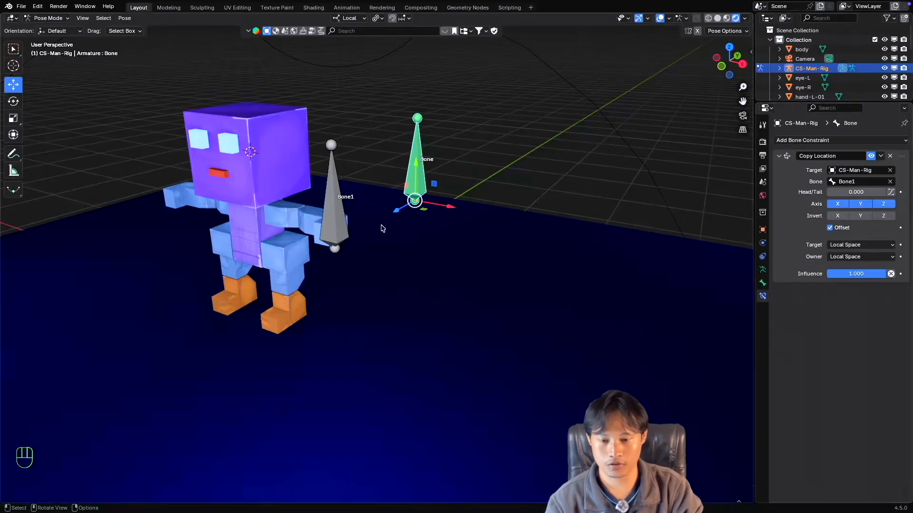
{"action": "left_click", "coordinate": [343, 229]}
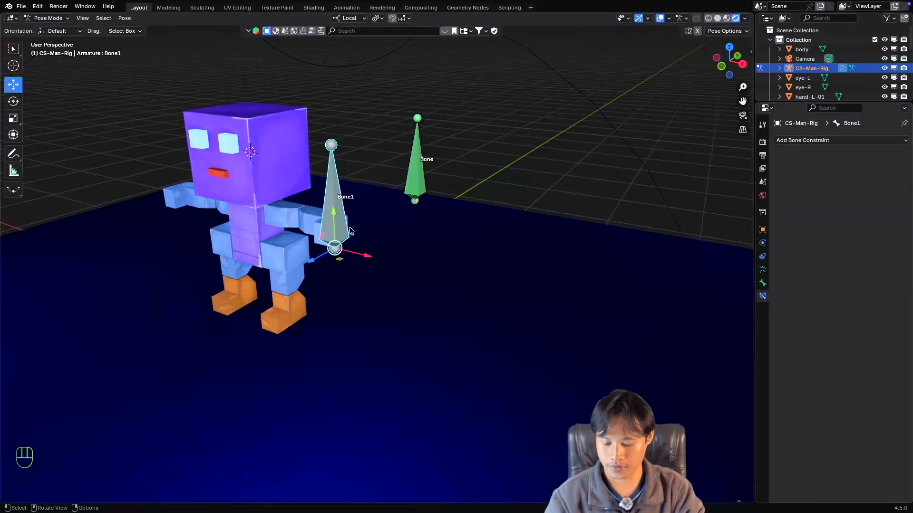
{"action": "key", "text": "g"}
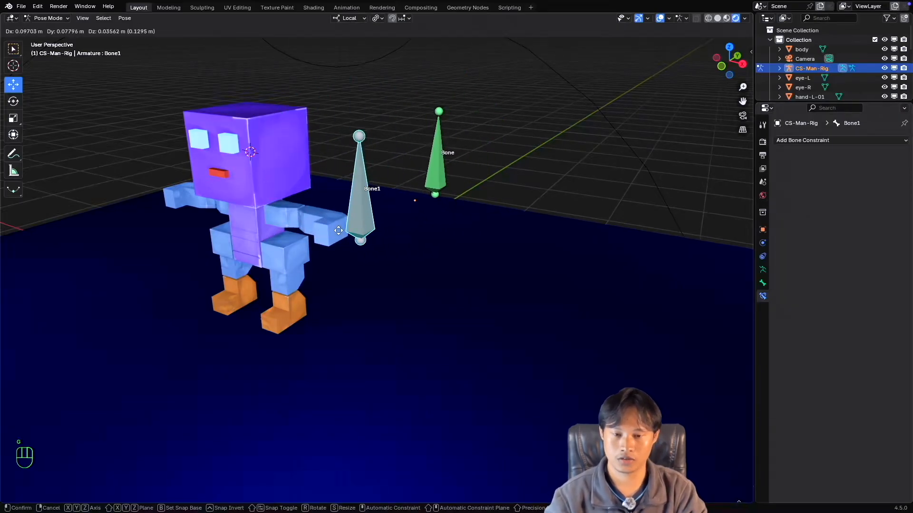
{"action": "left_click", "coordinate": [419, 167]}
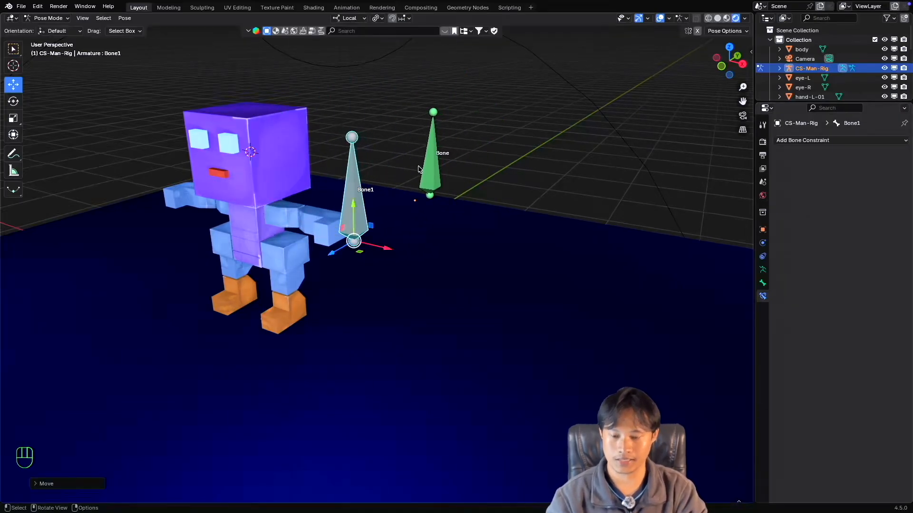
{"action": "key", "text": "super+z"}
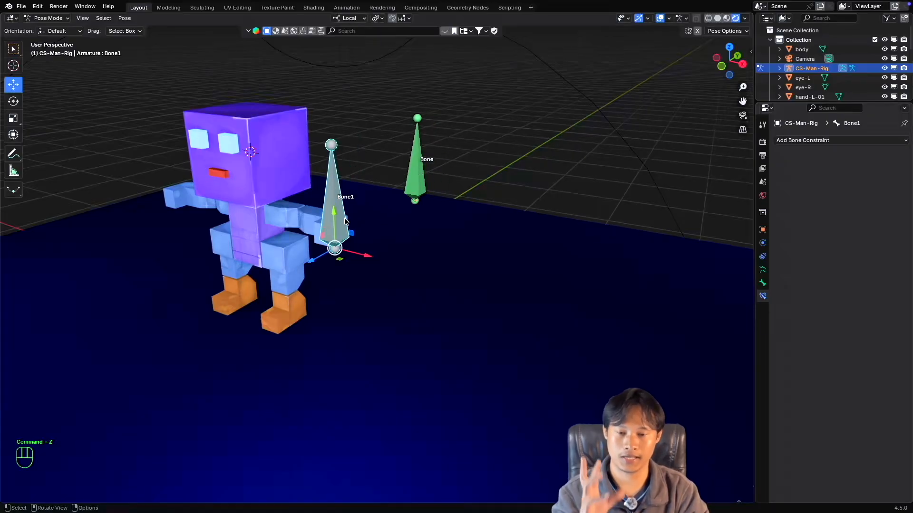
Set the Copy Location constraint's Influence to 0.5 and try moving Bone1, cancelling the move.
{"action": "left_click", "coordinate": [419, 185]}
{"action": "left_click_drag", "start_coordinate": [859, 274], "coordinate": [859, 273]}
{"action": "type", "text": ".5"}
{"action": "key", "text": "Return"}
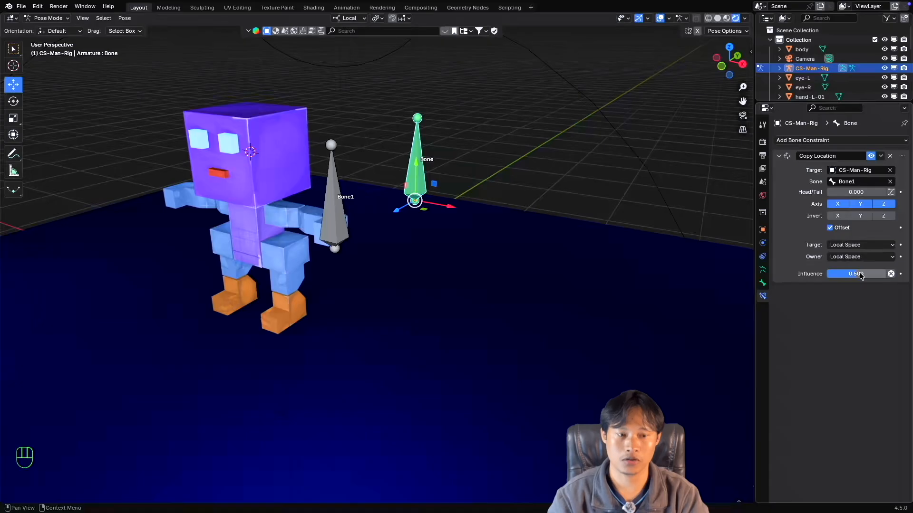
{"action": "left_click", "coordinate": [331, 222]}
{"action": "left_click_drag", "start_coordinate": [360, 254], "coordinate": [394, 276]}
{"action": "key", "text": "Escape"}
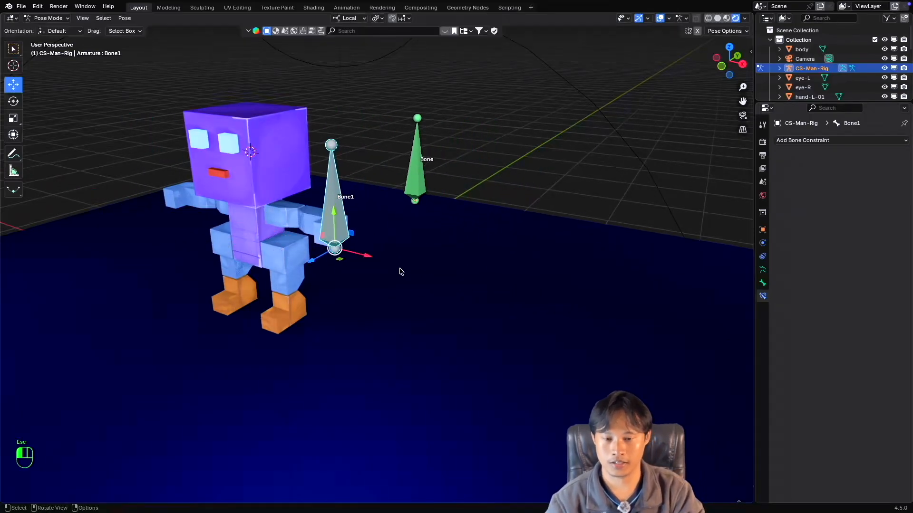
Restore the Influence of the constrained bone's Copy Location constraint to 1.000.
{"action": "left_click", "coordinate": [418, 190]}
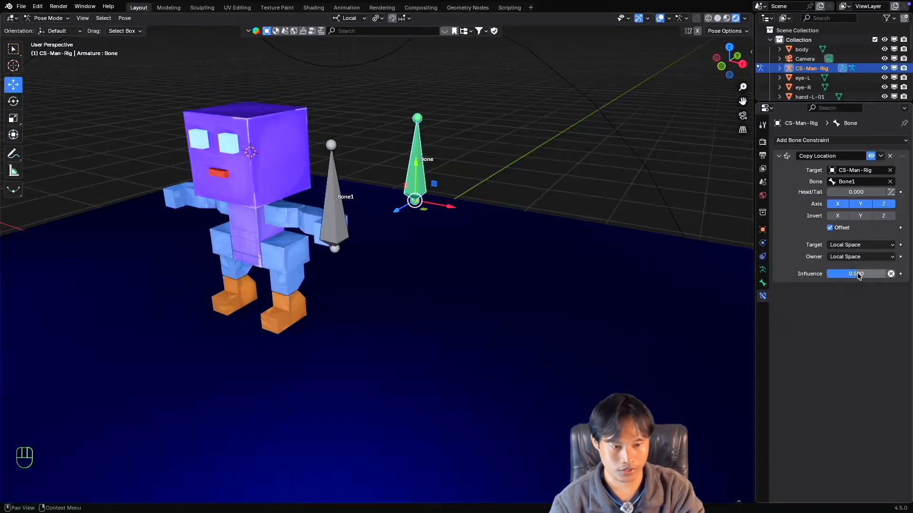
{"action": "left_click_drag", "start_coordinate": [858, 274], "coordinate": [894, 274]}
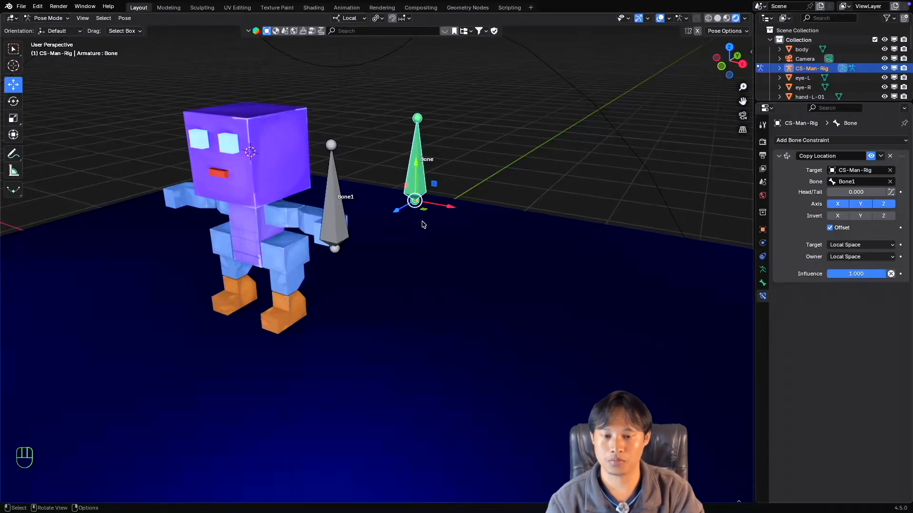
Switch to Object Mode and snap the CS-Man-Rig armature to the 3D cursor in the character's head.
{"action": "middle_click_drag", "start_coordinate": [424, 225], "coordinate": [396, 225]}
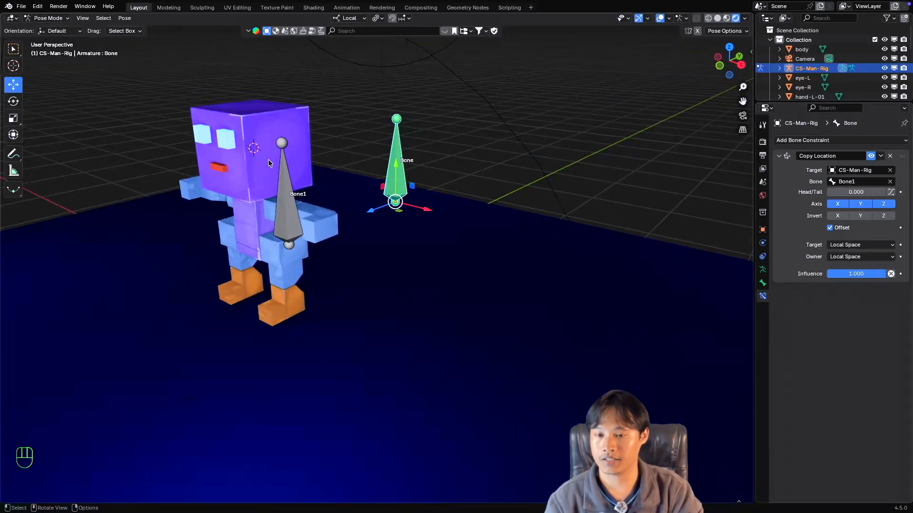
{"action": "scroll", "coordinate": [345, 217], "scroll_direction": "down", "scroll_amount": 3, "text": "shift"}
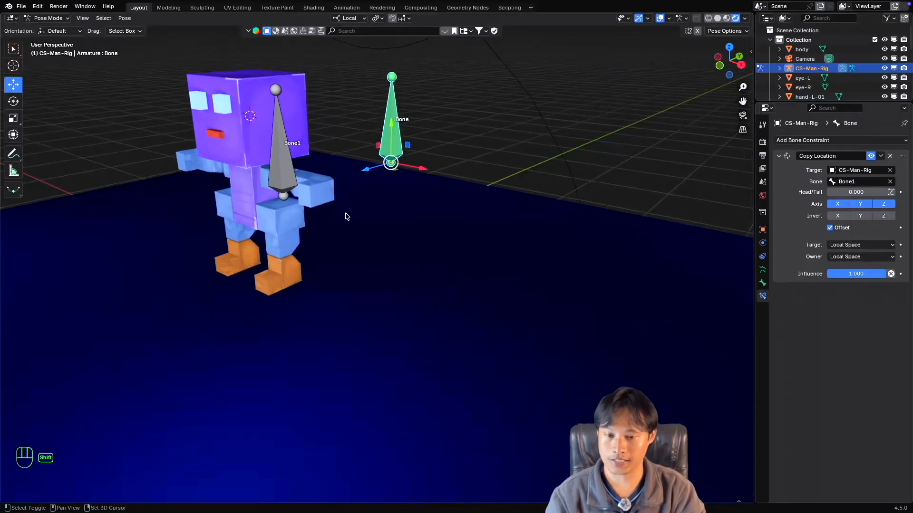
{"action": "scroll", "coordinate": [345, 217], "scroll_direction": "up", "scroll_amount": 4, "text": "shift"}
{"action": "scroll", "coordinate": [346, 217], "scroll_direction": "down", "scroll_amount": 4, "text": "super"}
{"action": "scroll", "coordinate": [346, 214], "scroll_direction": "up", "scroll_amount": 3, "text": "shift"}
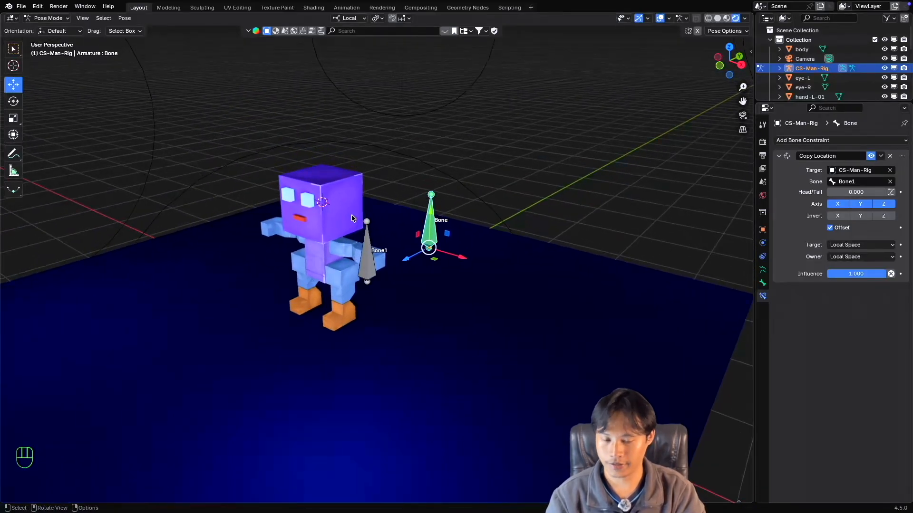
{"action": "key", "text": "ctrl+Tab"}
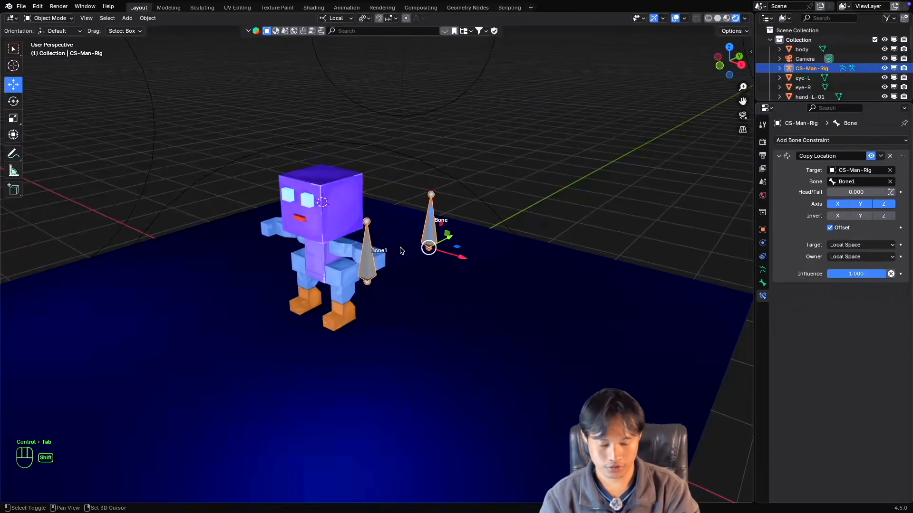
{"action": "key", "text": "shift+s"}
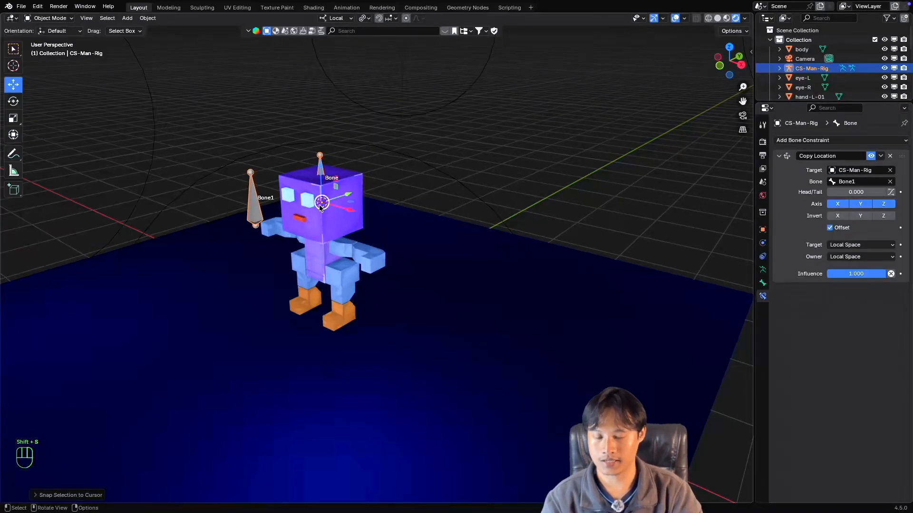
Select the head mesh and examine the character and the placement of the two bones from several angles.
{"action": "scroll", "coordinate": [357, 215], "scroll_direction": "down", "scroll_amount": 5}
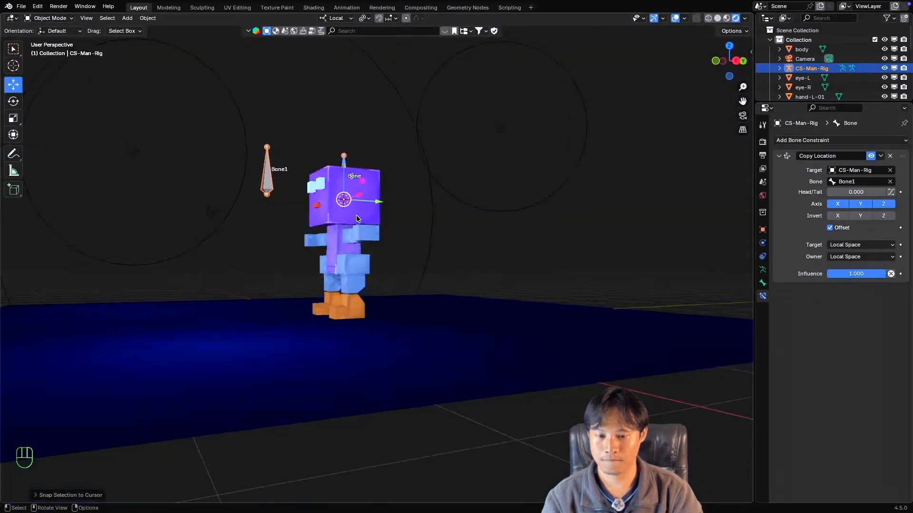
{"action": "scroll", "coordinate": [357, 218], "scroll_direction": "up", "scroll_amount": 4, "text": "super"}
{"action": "scroll", "coordinate": [356, 219], "scroll_direction": "left", "scroll_amount": 2, "text": "shift"}
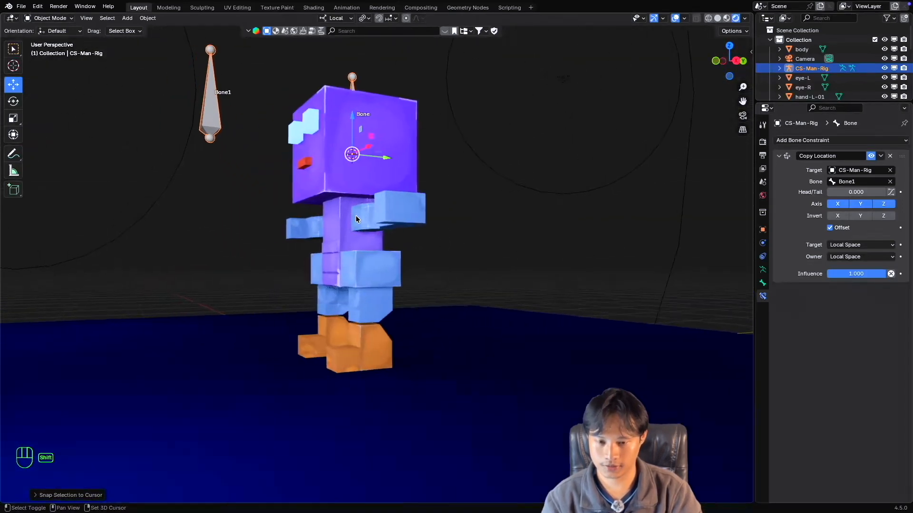
{"action": "scroll", "coordinate": [356, 217], "scroll_direction": "left", "scroll_amount": 4}
{"action": "scroll", "coordinate": [356, 216], "scroll_direction": "down", "scroll_amount": 1, "text": "shift"}
{"action": "left_click", "coordinate": [355, 183]}
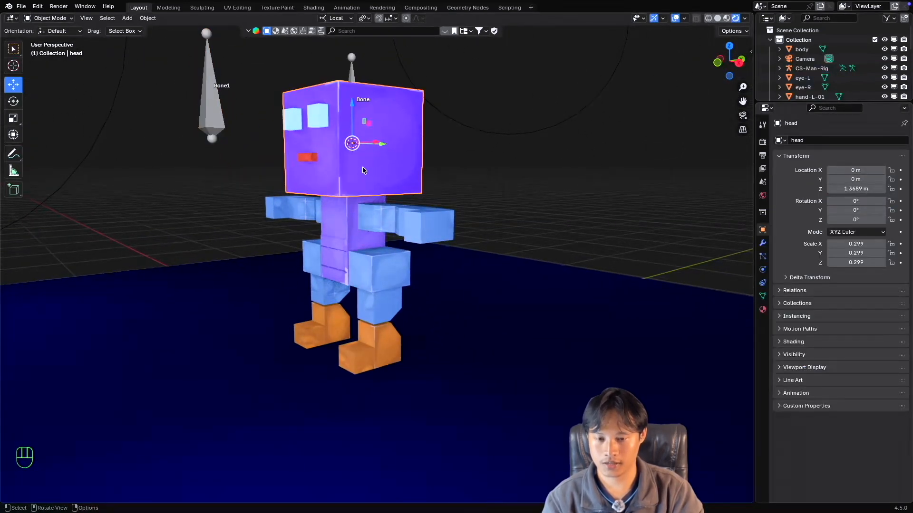
{"action": "scroll", "coordinate": [363, 167], "scroll_direction": "left", "scroll_amount": 5}
{"action": "scroll", "coordinate": [364, 168], "scroll_direction": "down", "scroll_amount": 2, "text": "shift"}
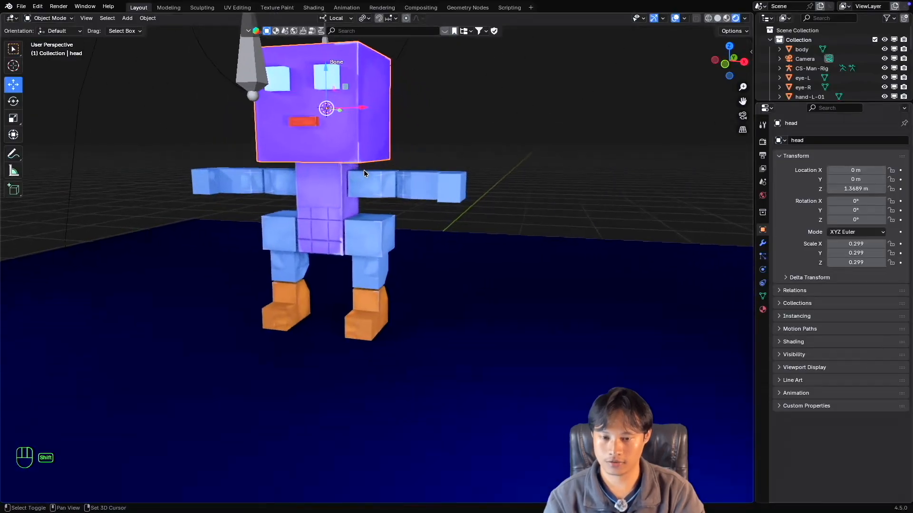
{"action": "scroll", "coordinate": [364, 174], "scroll_direction": "down", "scroll_amount": 4, "text": "super"}
{"action": "scroll", "coordinate": [364, 176], "scroll_direction": "right", "scroll_amount": 3}
{"action": "scroll", "coordinate": [365, 177], "scroll_direction": "left", "scroll_amount": 2, "text": "shift"}
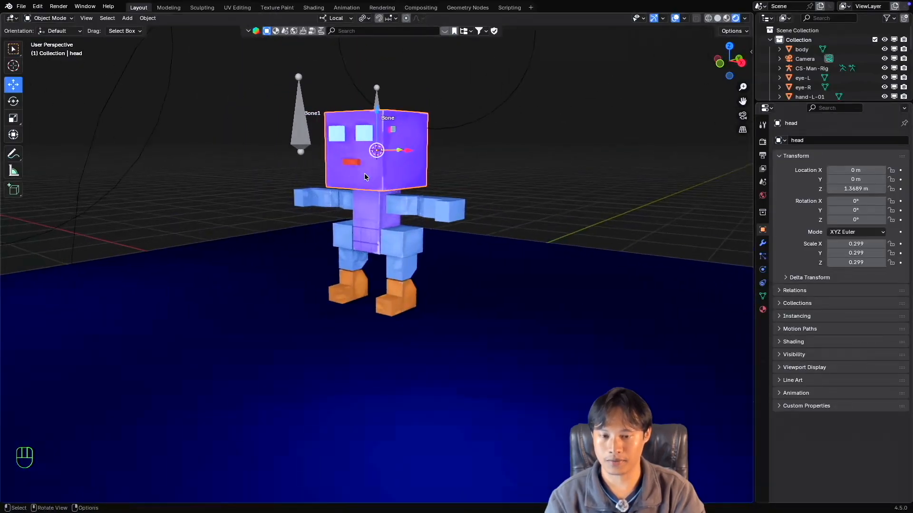
{"action": "scroll", "coordinate": [364, 177], "scroll_direction": "left", "scroll_amount": 2}
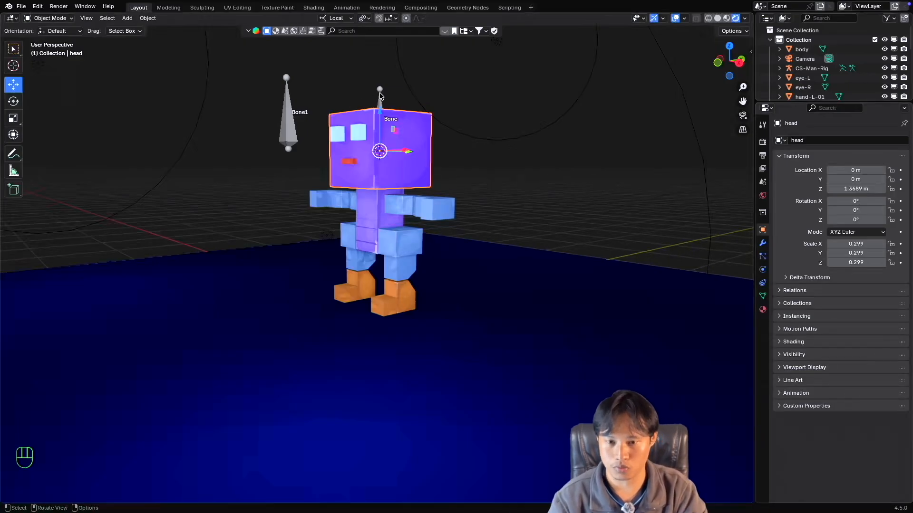
Enable In Front in the viewport display settings of the CS-Man-Rig armature.
{"action": "left_click", "coordinate": [380, 95]}
{"action": "left_click", "coordinate": [762, 269]}
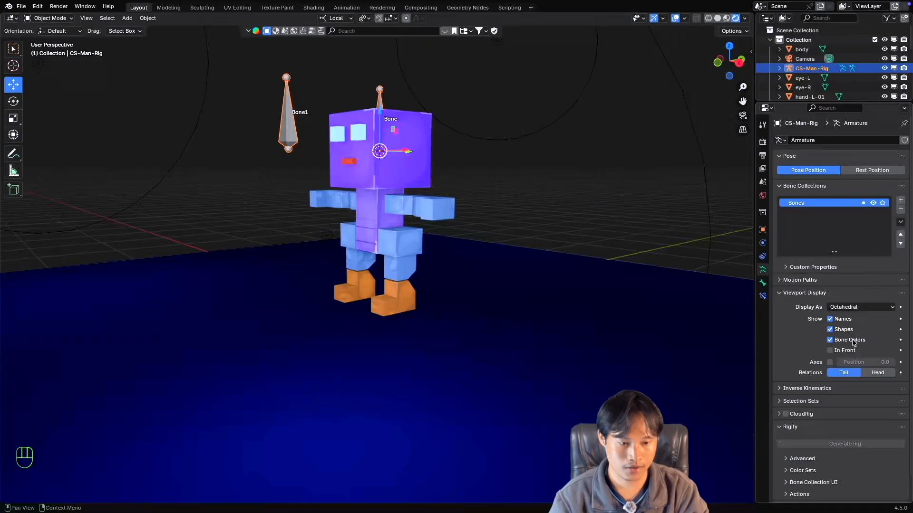
{"action": "left_click", "coordinate": [830, 350]}
{"action": "middle_click_drag", "start_coordinate": [368, 201], "coordinate": [376, 119]}
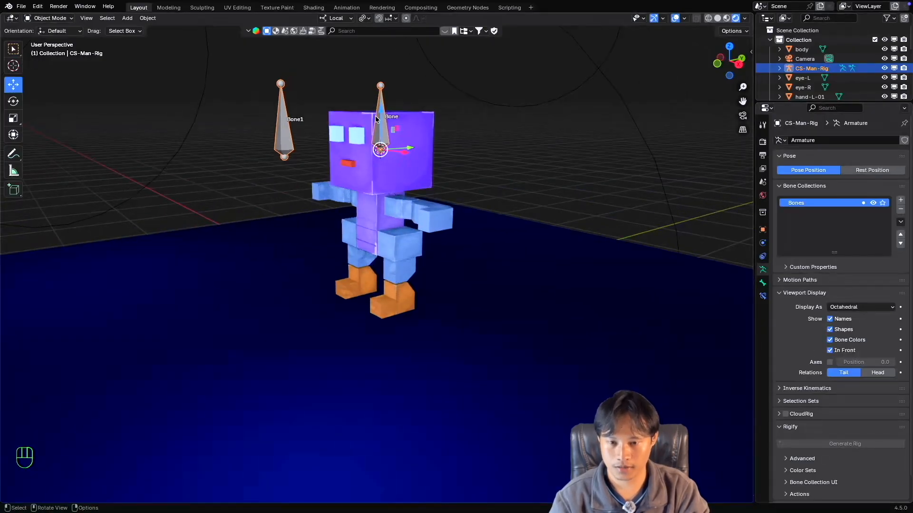
Move the CS-Man-Rig armature straight down until the base of the bone in the head sits at the top of the neck.
{"action": "scroll", "coordinate": [398, 119], "scroll_direction": "right", "scroll_amount": 5}
{"action": "left_click_drag", "start_coordinate": [381, 113], "coordinate": [381, 150]}
{"action": "scroll", "coordinate": [385, 146], "scroll_direction": "left", "scroll_amount": 10}
{"action": "scroll", "coordinate": [385, 146], "scroll_direction": "down", "scroll_amount": 5}
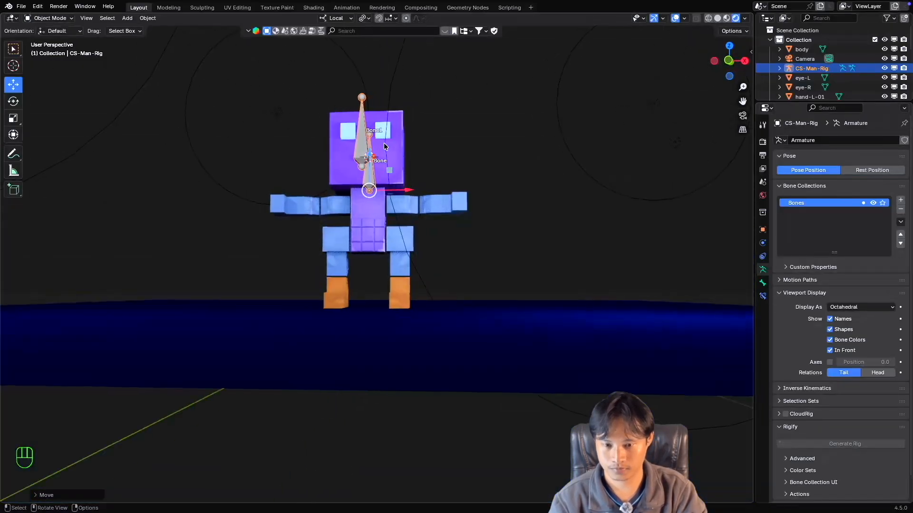
Examine the lowered armature's placement against the head and neck from the front, side and above.
{"action": "scroll", "coordinate": [385, 146], "scroll_direction": "right", "scroll_amount": 8}
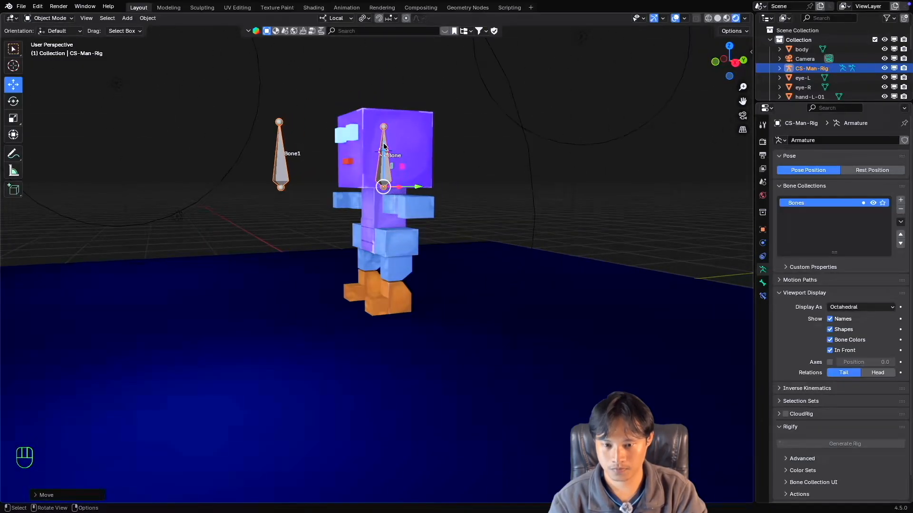
{"action": "scroll", "coordinate": [384, 146], "scroll_direction": "left", "scroll_amount": 8}
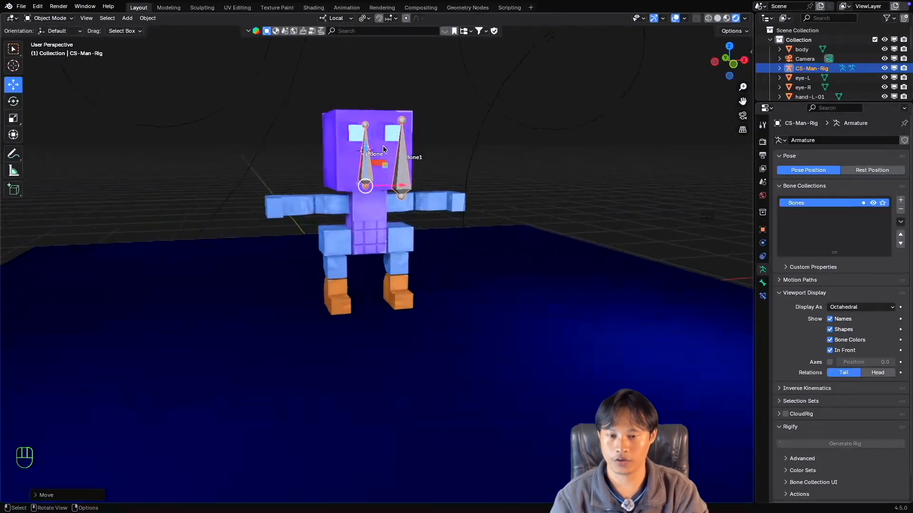
{"action": "scroll", "coordinate": [385, 150], "scroll_direction": "right", "scroll_amount": 8}
{"action": "scroll", "coordinate": [383, 155], "scroll_direction": "up", "scroll_amount": 3}
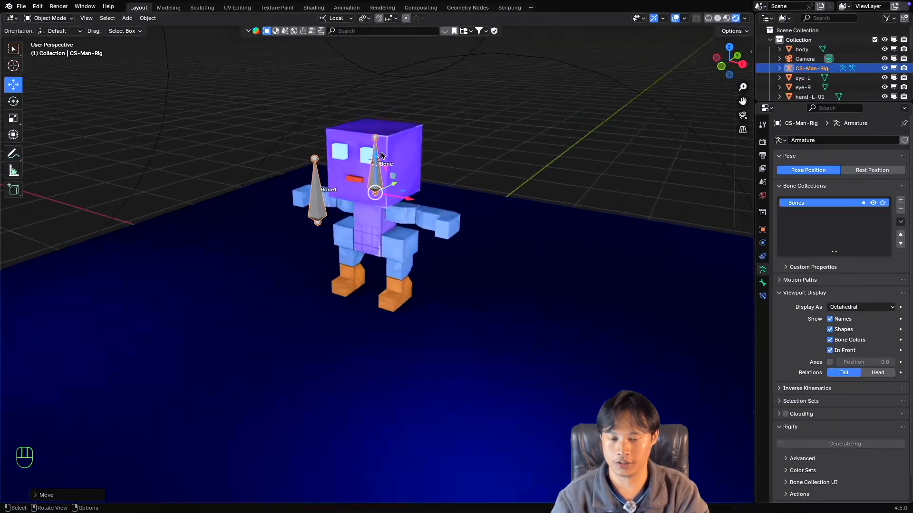
{"action": "scroll", "coordinate": [384, 179], "scroll_direction": "down", "scroll_amount": 3, "text": "shift"}
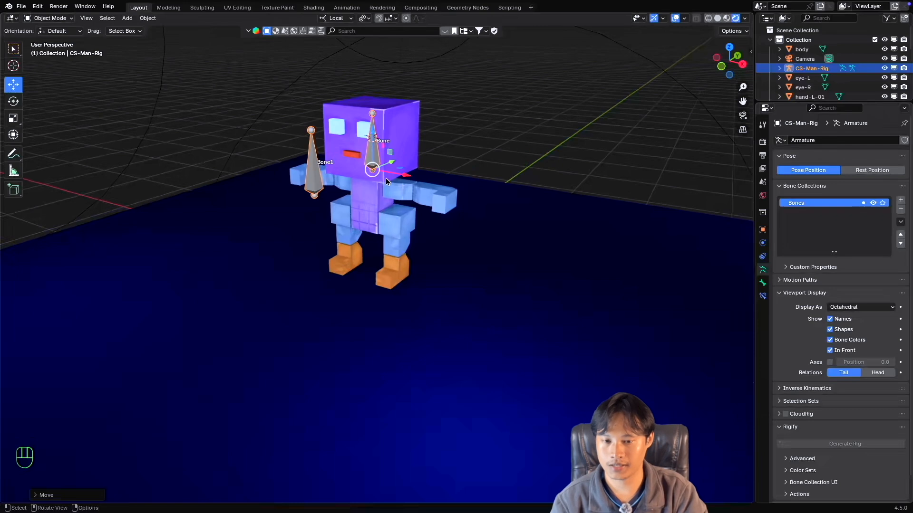
{"action": "scroll", "coordinate": [383, 178], "scroll_direction": "left", "scroll_amount": 1}
{"action": "scroll", "coordinate": [373, 181], "scroll_direction": "up", "scroll_amount": 5, "text": "shift"}
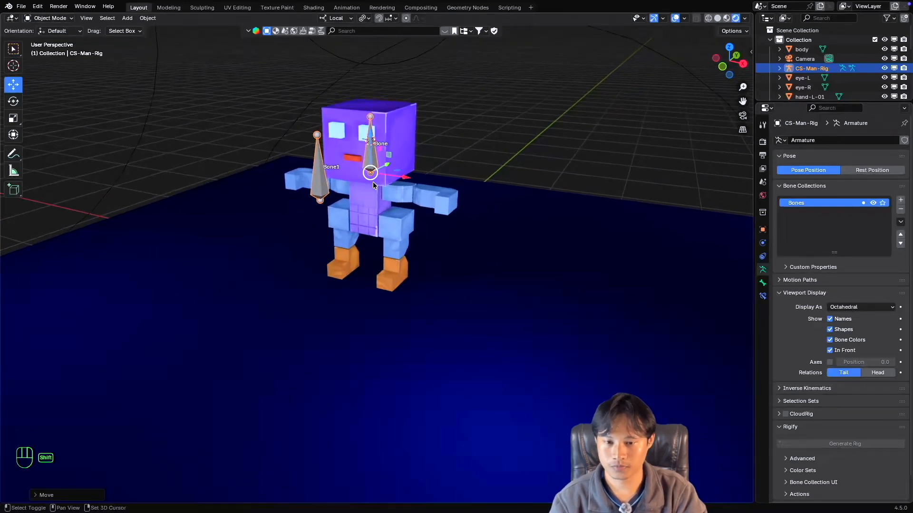
{"action": "scroll", "coordinate": [373, 182], "scroll_direction": "up", "scroll_amount": 4}
Select the head and add the CS-Man-Rig armature to the selection, enter Pose Mode, and return to Object Mode.
{"action": "left_click", "coordinate": [422, 125]}
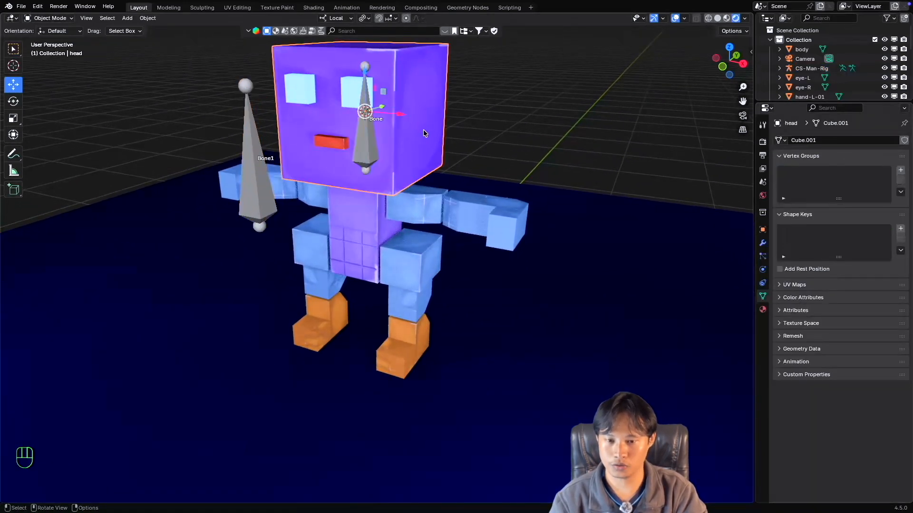
{"action": "scroll", "coordinate": [398, 152], "scroll_direction": "up", "scroll_amount": 2}
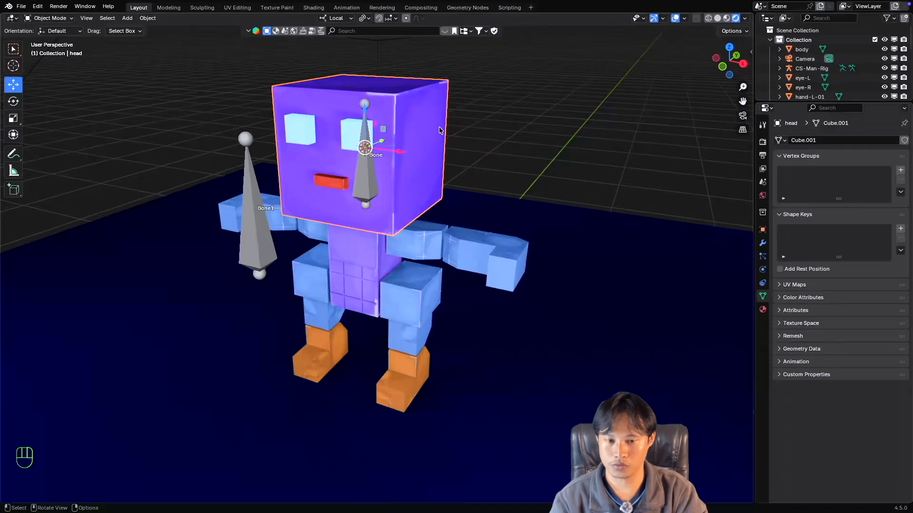
{"action": "left_click", "coordinate": [365, 169], "text": "shift"}
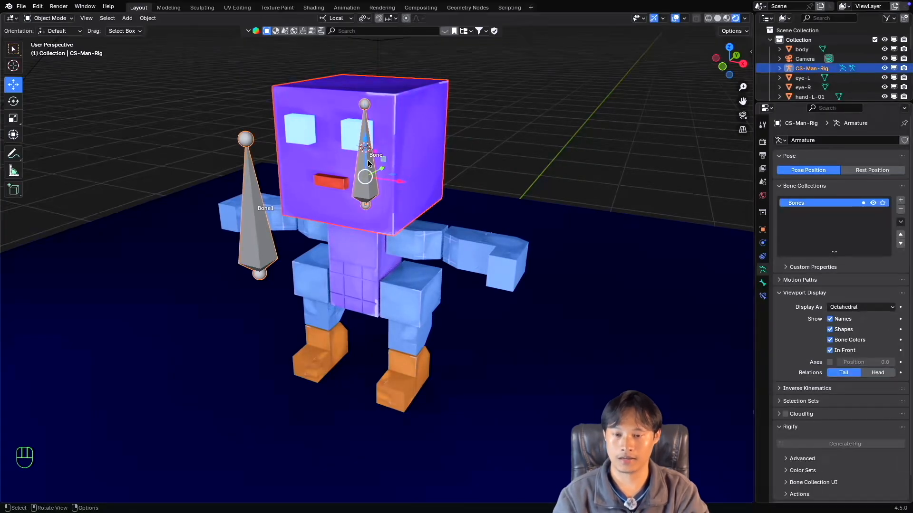
{"action": "left_click", "coordinate": [49, 19]}
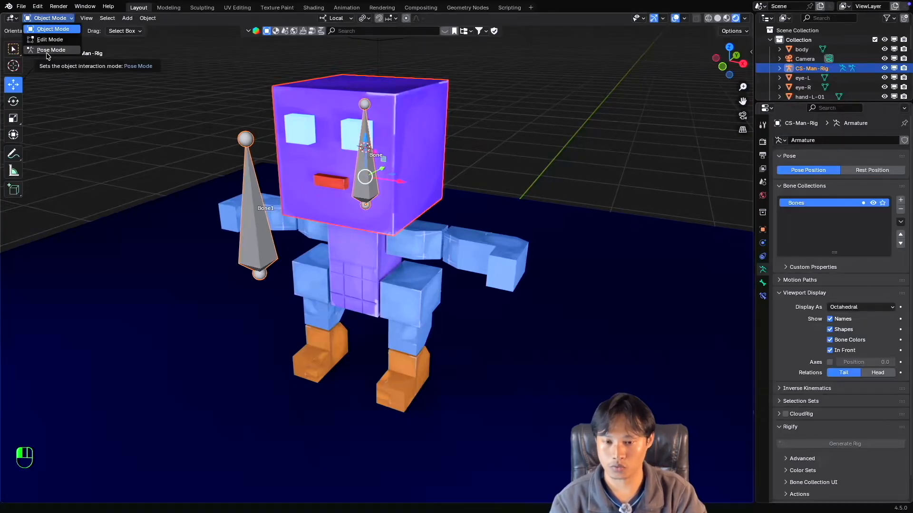
{"action": "left_click", "coordinate": [47, 51]}
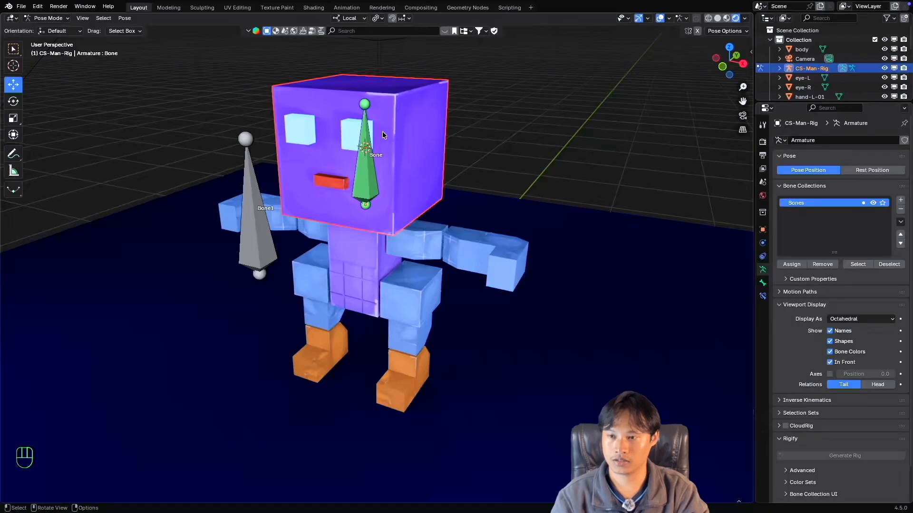
{"action": "left_click", "coordinate": [47, 18]}
{"action": "left_click", "coordinate": [51, 29]}
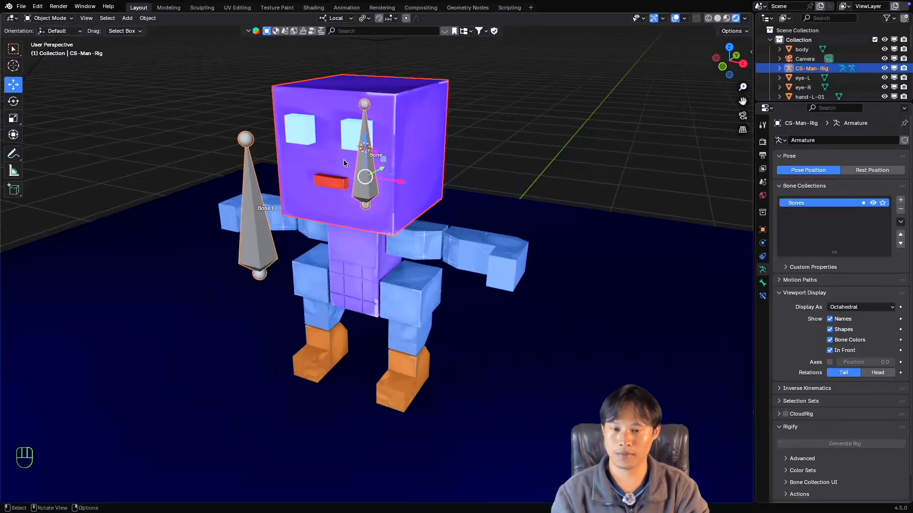
Try to reach Pose Mode with the armature selected first and the head selected last, and clear the selection.
{"action": "left_click", "coordinate": [495, 139]}
{"action": "left_click", "coordinate": [366, 159]}
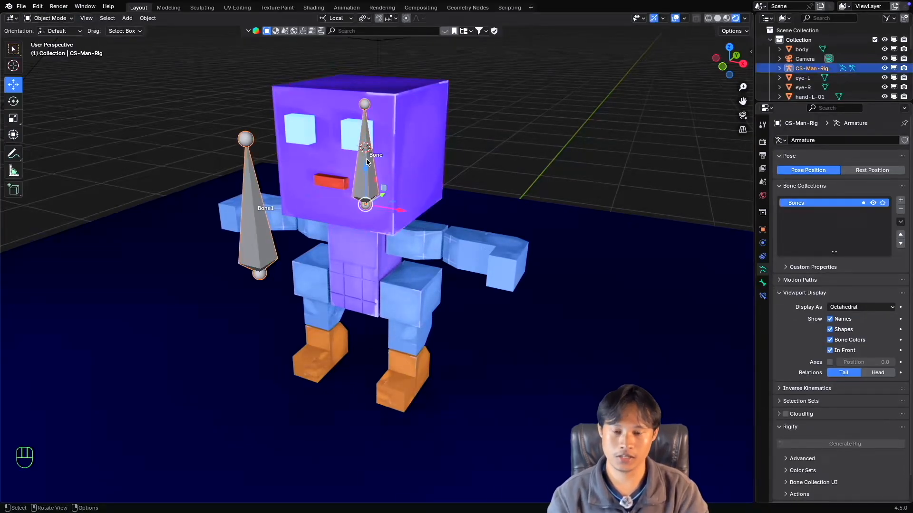
{"action": "left_click", "coordinate": [423, 125], "text": "shift"}
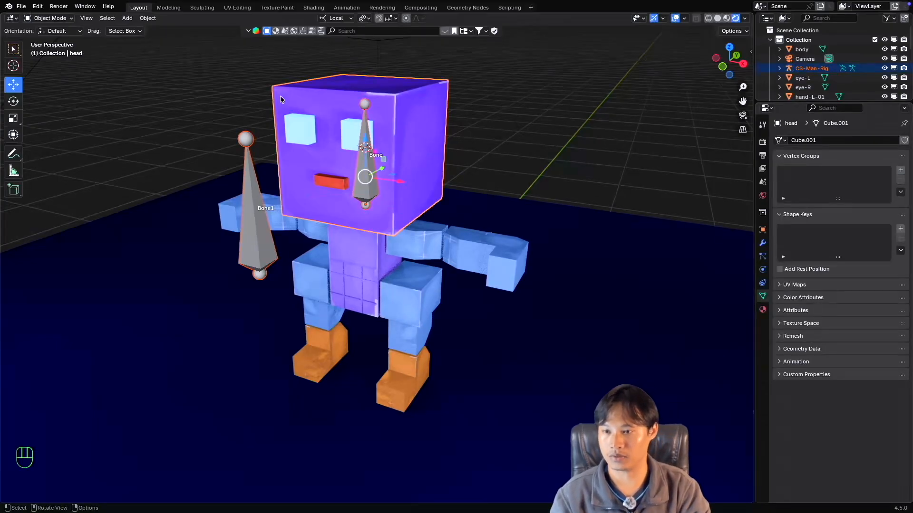
{"action": "left_click", "coordinate": [50, 18]}
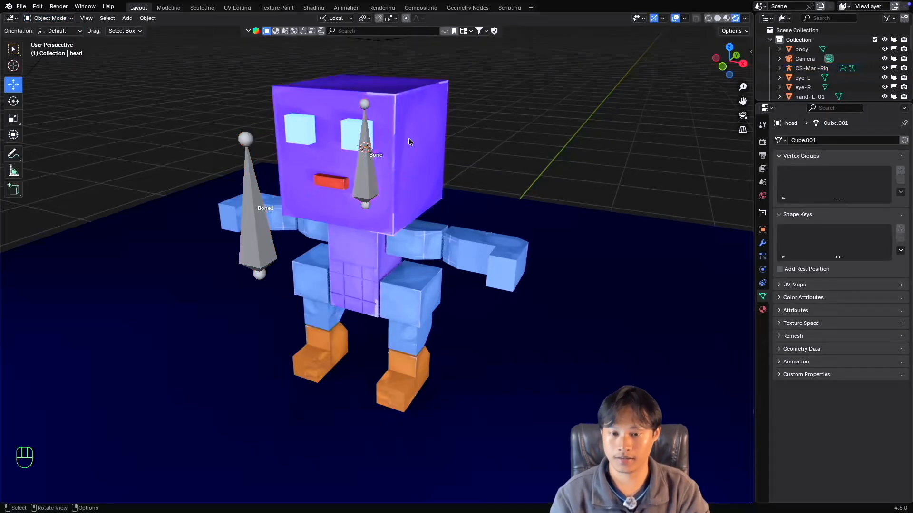
Select the head and then the armature, check the Set Parent To options in Object Mode, and clear the selection.
{"action": "left_click", "coordinate": [421, 139]}
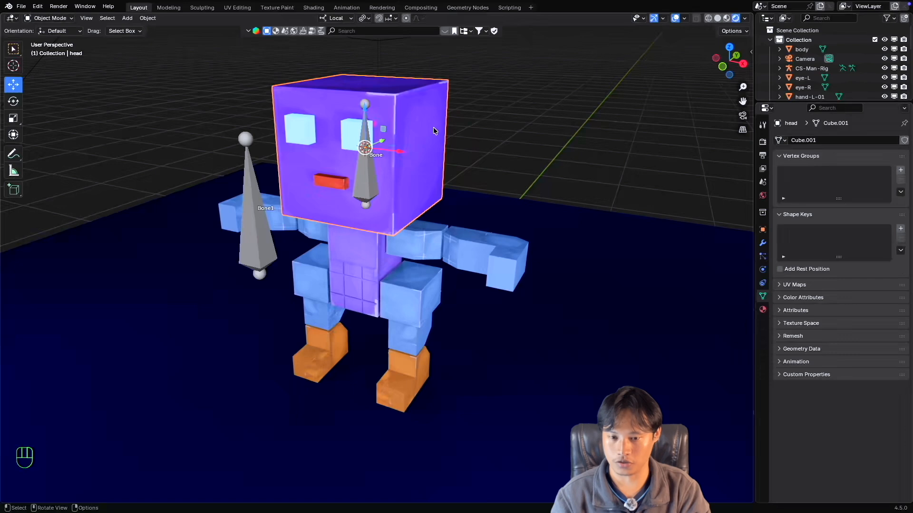
{"action": "left_click", "coordinate": [366, 170], "text": "shift"}
{"action": "left_click", "coordinate": [48, 18]}
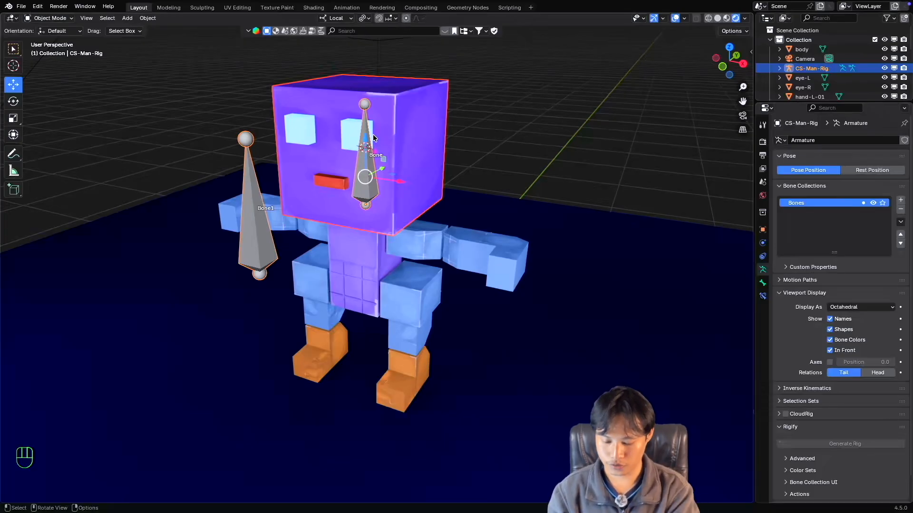
{"action": "key", "text": "super+p"}
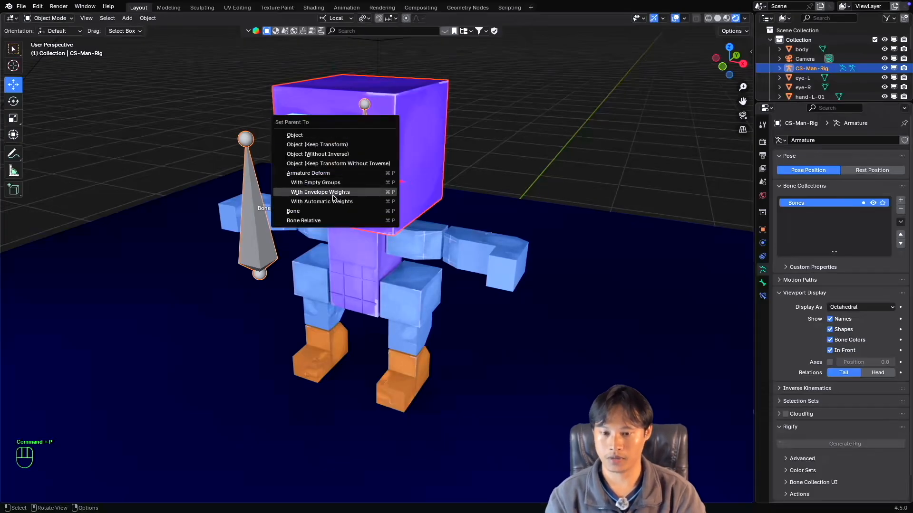
{"action": "left_click", "coordinate": [378, 201]}
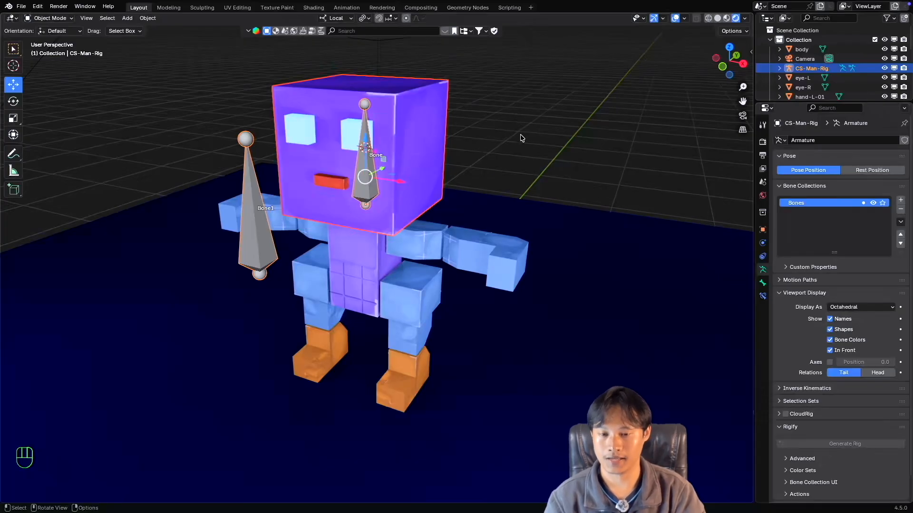
{"action": "left_click", "coordinate": [492, 139]}
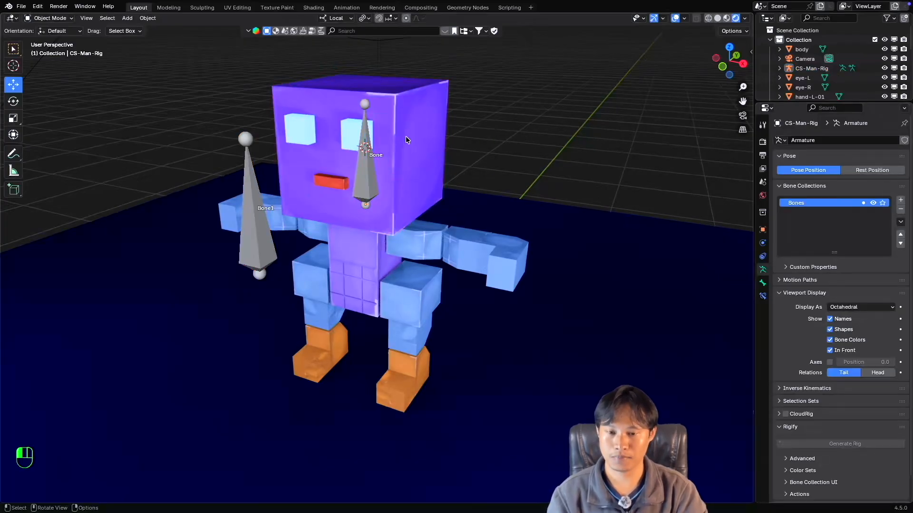
Select the head and then the armature, enter Pose Mode, and parent the head to the bone inside it using the Bone option.
{"action": "left_click", "coordinate": [406, 136]}
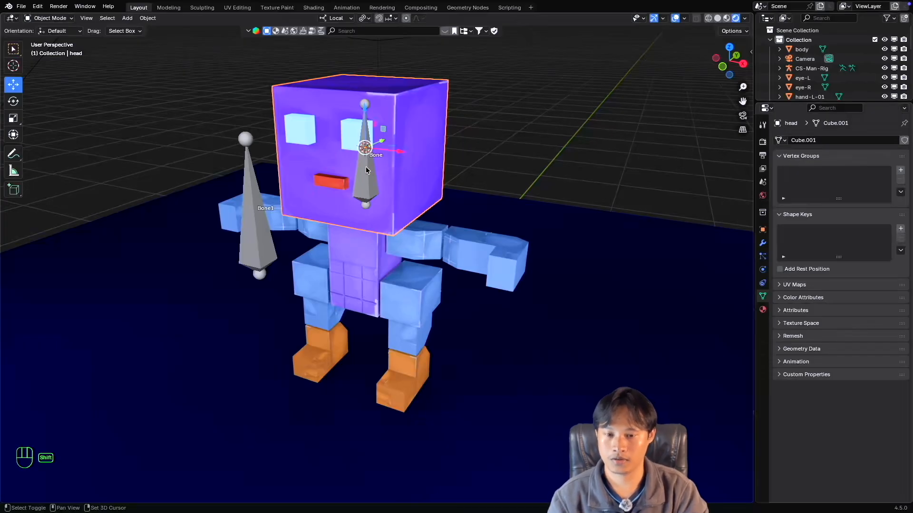
{"action": "left_click", "coordinate": [366, 166], "text": "shift"}
{"action": "left_click", "coordinate": [49, 18]}
{"action": "left_click", "coordinate": [48, 49]}
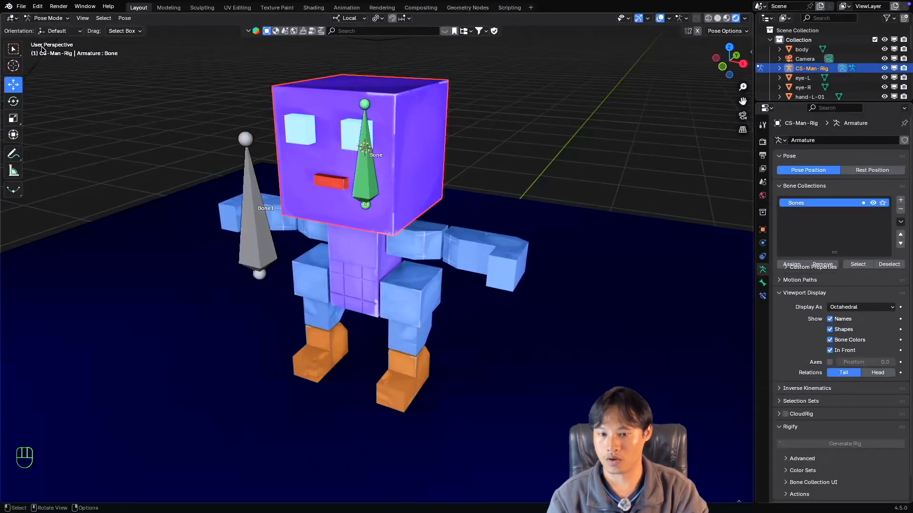
{"action": "left_click", "coordinate": [366, 178]}
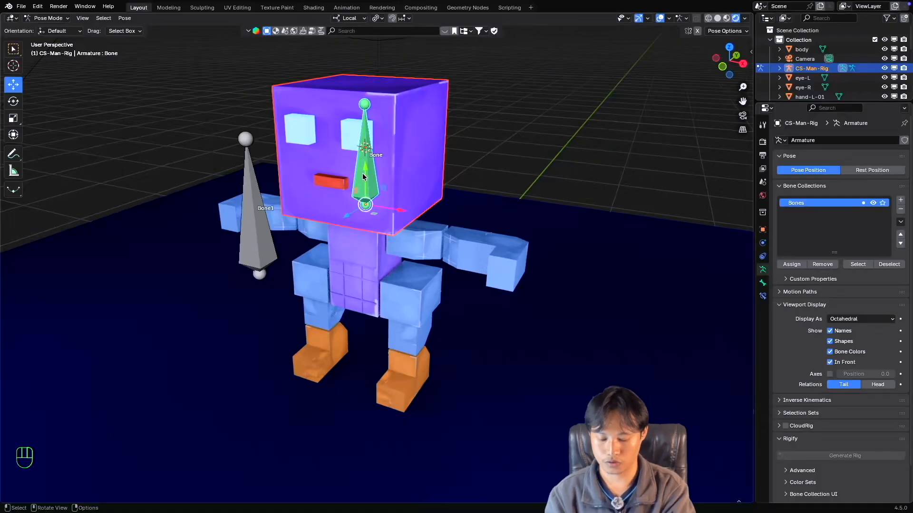
{"action": "key", "text": "super+p"}
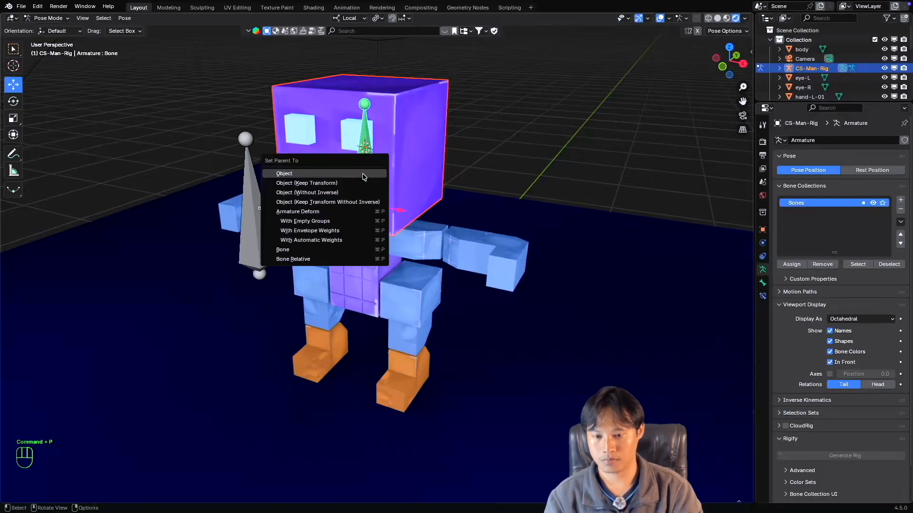
{"action": "left_click", "coordinate": [324, 249]}
{"action": "left_click", "coordinate": [546, 154]}
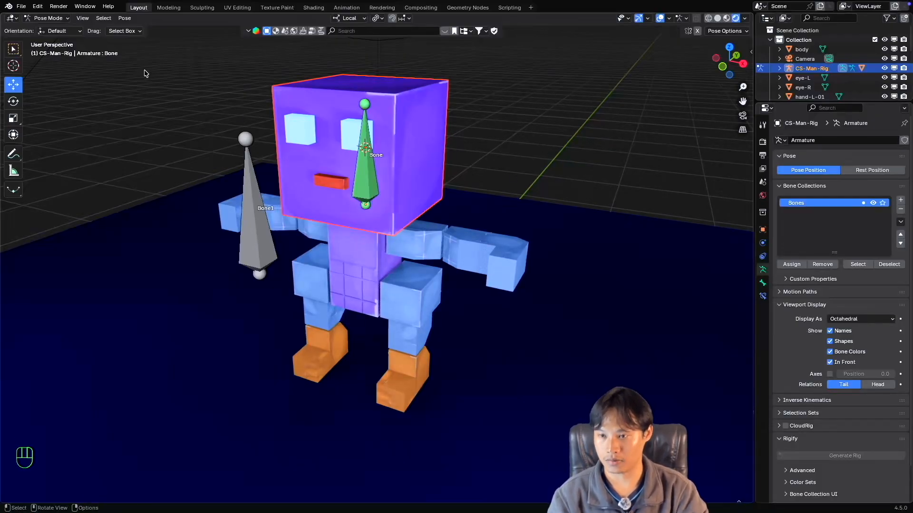
Return to Object Mode, select only the CS-Man-Rig armature, and enter Pose Mode again.
{"action": "left_click", "coordinate": [52, 18]}
{"action": "left_click", "coordinate": [56, 31]}
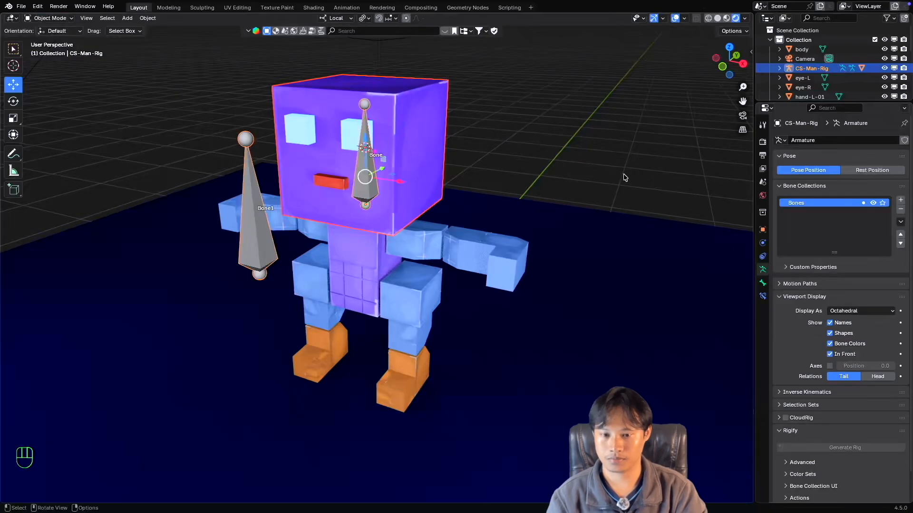
{"action": "left_click", "coordinate": [370, 181]}
{"action": "key", "text": "ctrl+Tab"}
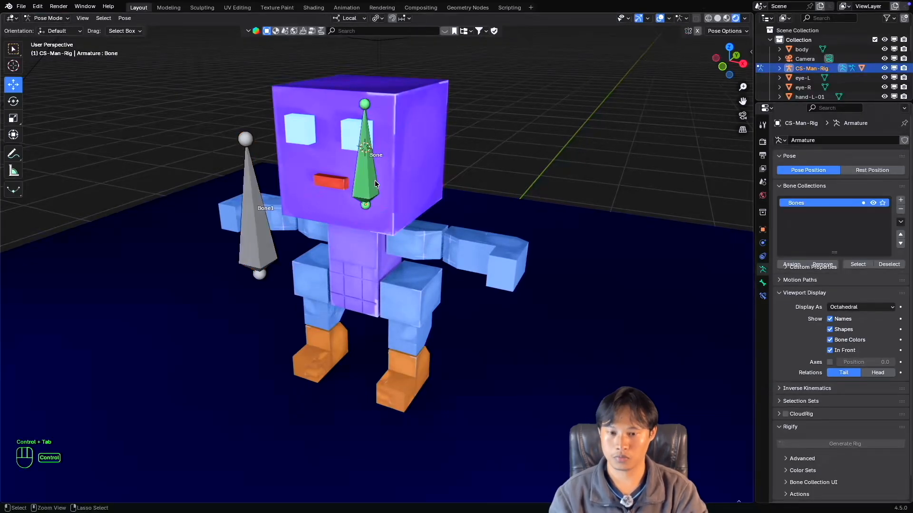
Test how the head follows by moving Bone1 in several directions, cancelling each move.
{"action": "left_click", "coordinate": [260, 224]}
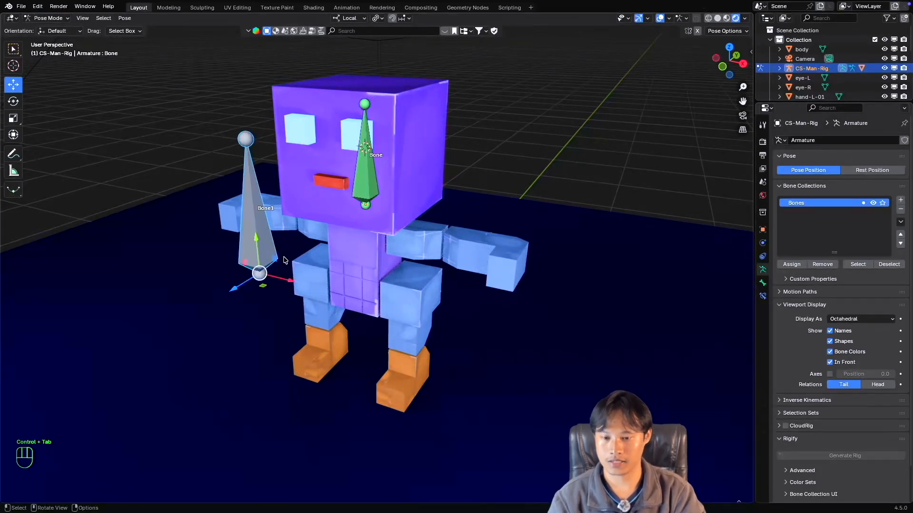
{"action": "left_click_drag", "start_coordinate": [293, 284], "coordinate": [201, 234]}
{"action": "key", "text": "Escape"}
{"action": "scroll", "coordinate": [324, 226], "scroll_direction": "down", "scroll_amount": 3}
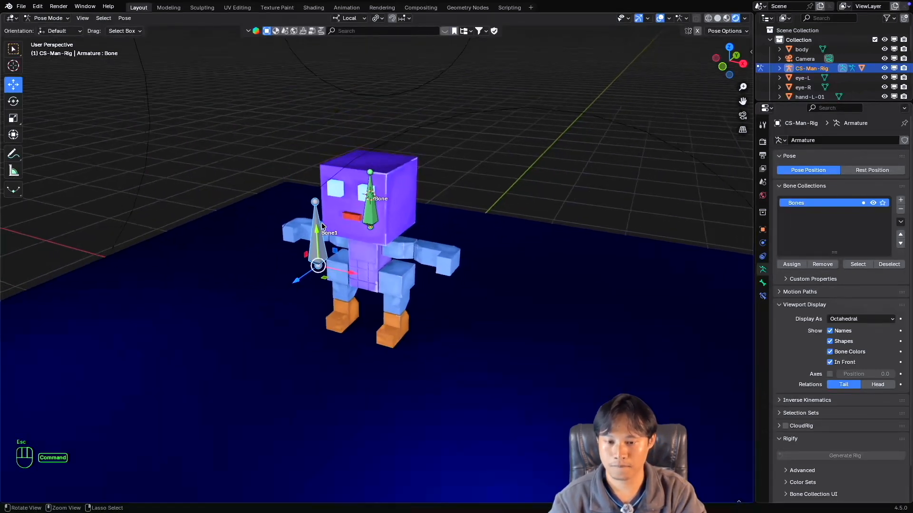
{"action": "middle_click_drag", "start_coordinate": [325, 226], "coordinate": [321, 188], "text": "shift"}
{"action": "left_click_drag", "start_coordinate": [261, 224], "coordinate": [210, 209]}
{"action": "key", "text": "Escape"}
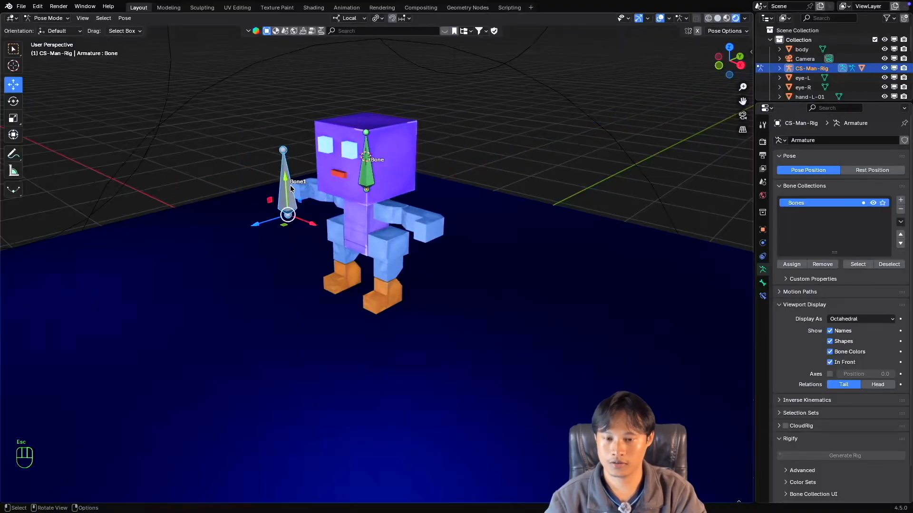
{"action": "left_click_drag", "start_coordinate": [288, 185], "coordinate": [275, 204]}
{"action": "key", "text": "Escape"}
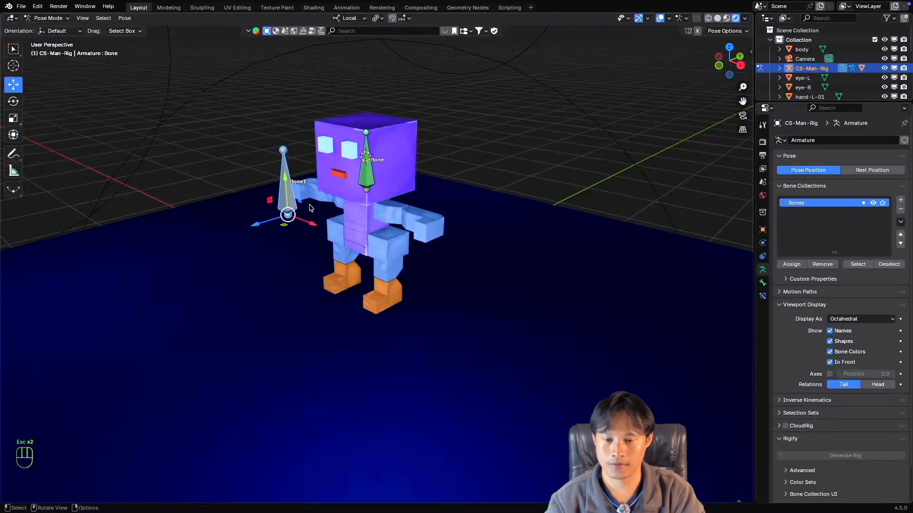
Select the bone inside the head and open its Copy Location constraint settings.
{"action": "scroll", "coordinate": [312, 205], "scroll_direction": "up", "scroll_amount": 2}
{"action": "scroll", "coordinate": [311, 206], "scroll_direction": "down", "scroll_amount": 3}
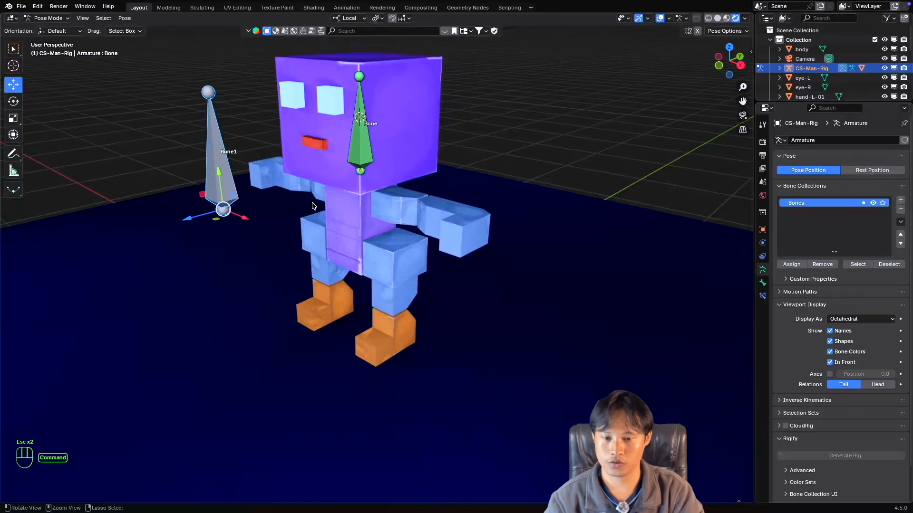
{"action": "scroll", "coordinate": [313, 205], "scroll_direction": "up", "scroll_amount": 3}
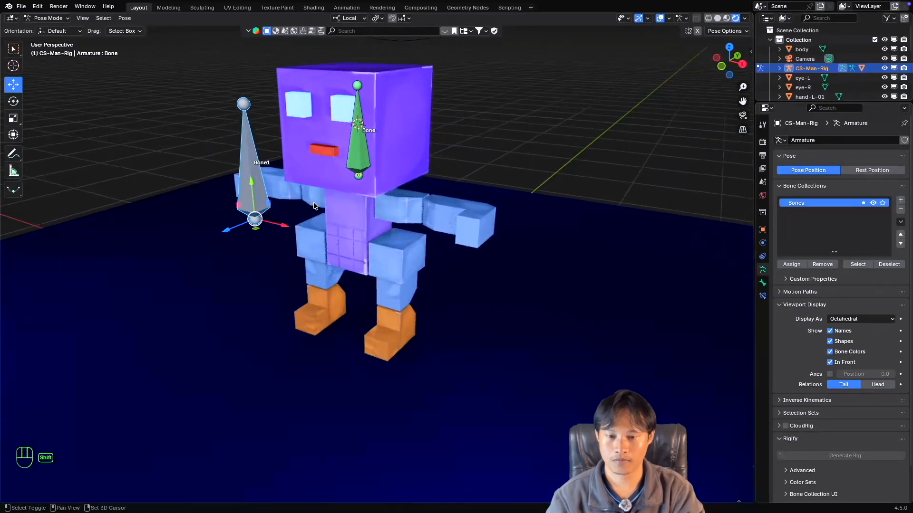
{"action": "middle_click_drag", "start_coordinate": [314, 201], "coordinate": [358, 178]}
{"action": "left_click", "coordinate": [351, 180]}
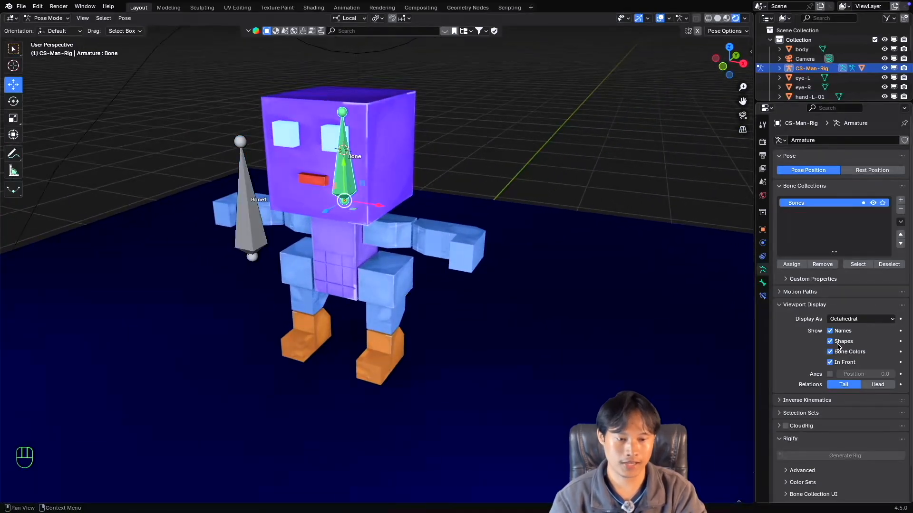
{"action": "left_click", "coordinate": [762, 297]}
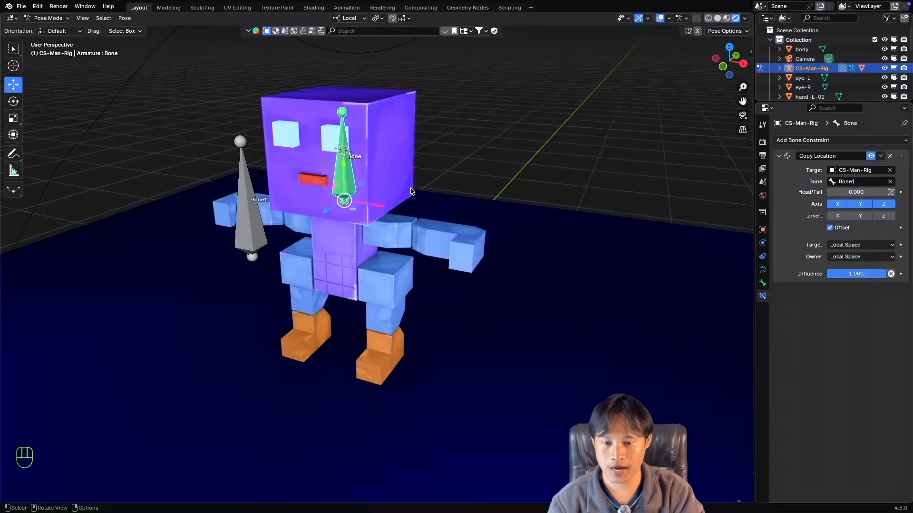
Turn off the Y axis in the head bone's Copy Location constraint.
{"action": "scroll", "coordinate": [380, 204], "scroll_direction": "down", "scroll_amount": 2, "text": "super"}
{"action": "scroll", "coordinate": [380, 205], "scroll_direction": "up", "scroll_amount": 2, "text": "super"}
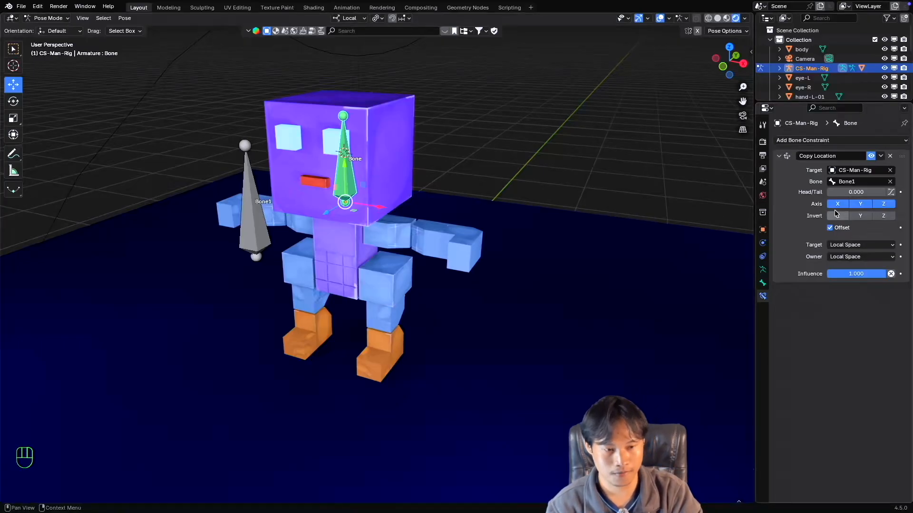
{"action": "left_click", "coordinate": [860, 206]}
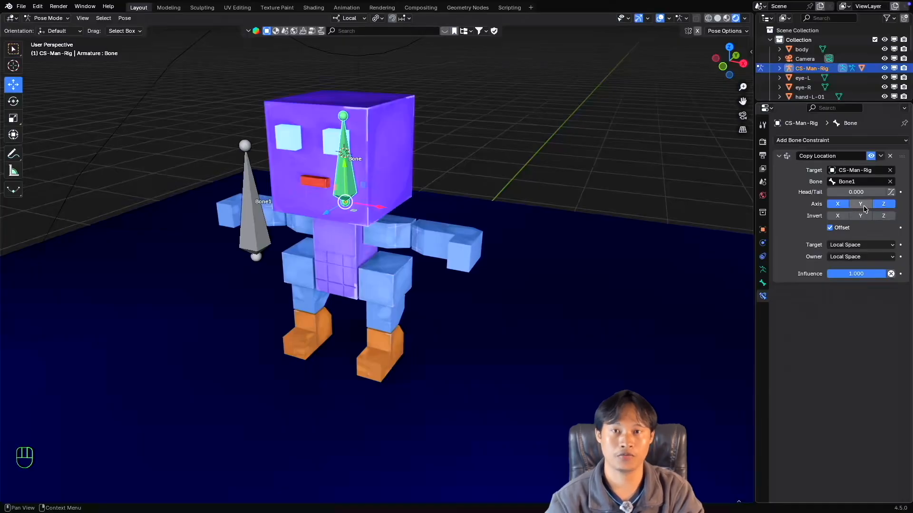
Test how the head responds to moving Bone1 along its local Y and X axes, cancelling or undoing each move.
{"action": "left_click", "coordinate": [253, 210]}
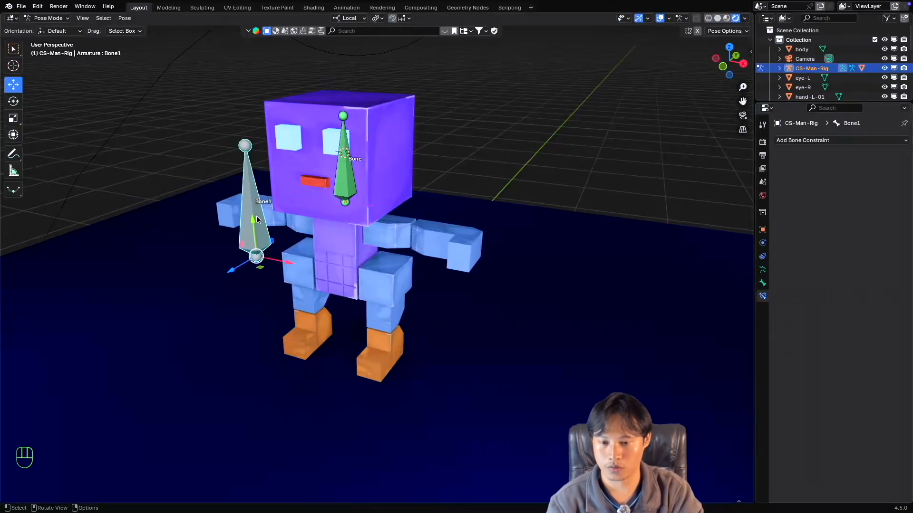
{"action": "left_click_drag", "start_coordinate": [255, 217], "coordinate": [265, 200]}
{"action": "key", "text": "Escape"}
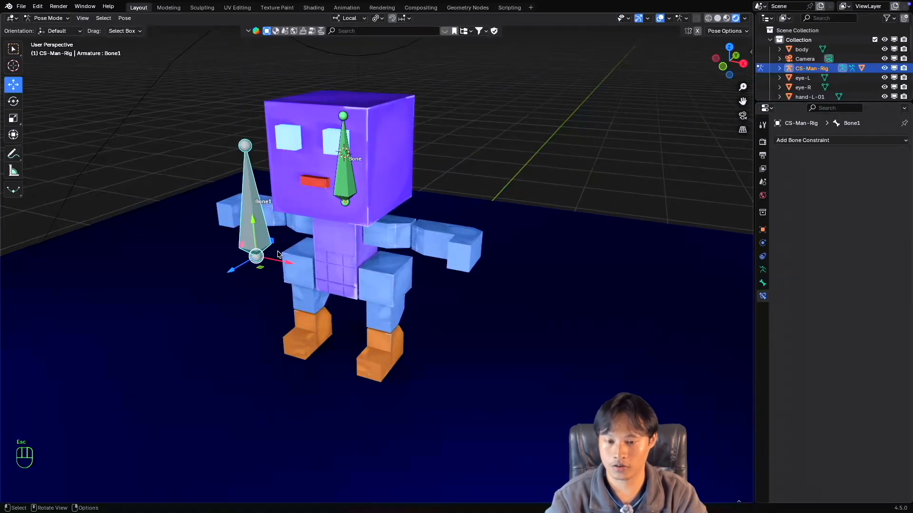
{"action": "left_click_drag", "start_coordinate": [287, 262], "coordinate": [255, 184]}
{"action": "key", "text": "Escape"}
{"action": "key", "text": "Escape"}
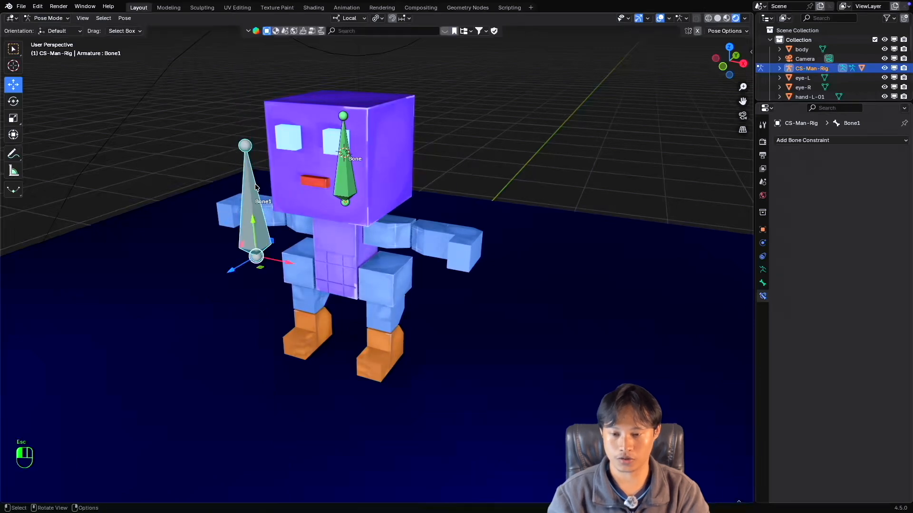
{"action": "left_click_drag", "start_coordinate": [253, 224], "coordinate": [248, 176]}
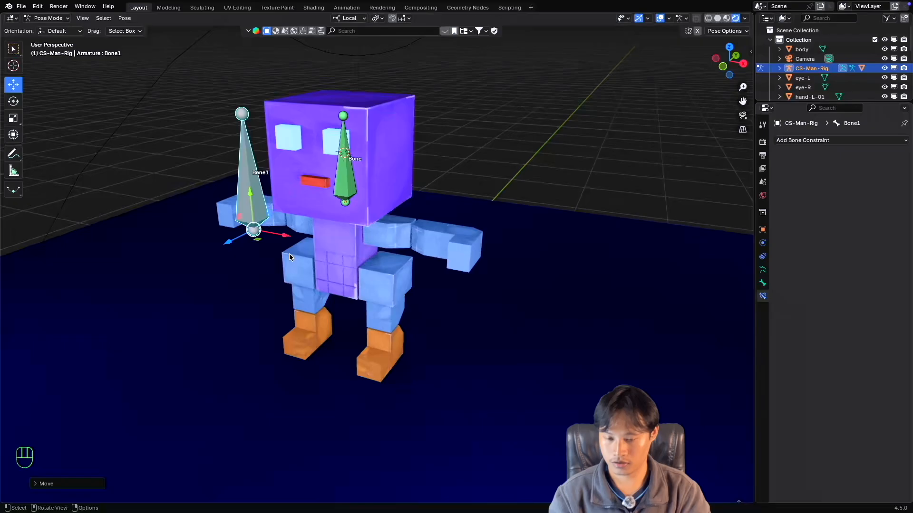
{"action": "key", "text": "super+z"}
{"action": "left_click_drag", "start_coordinate": [288, 260], "coordinate": [257, 258]}
{"action": "key", "text": "Escape"}
{"action": "key", "text": "Escape"}
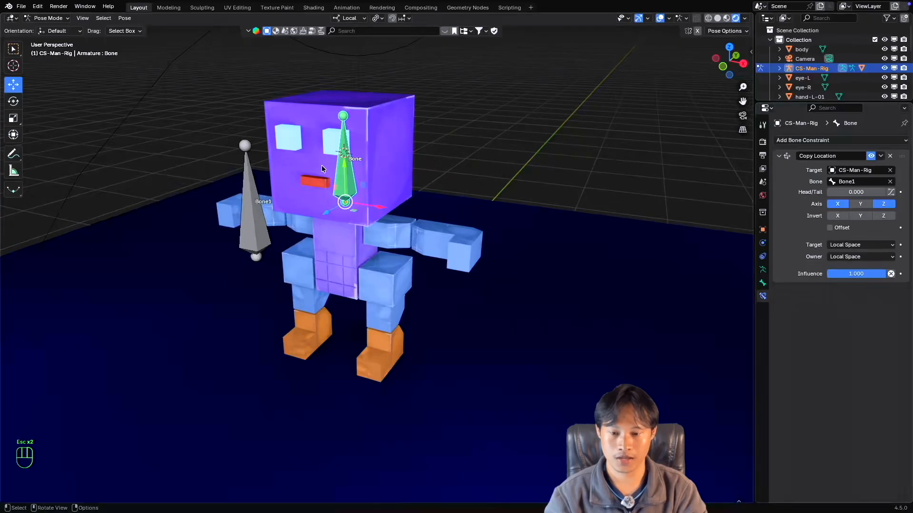
With Offset off, try moving the head bone along its local X, Z and Y axes, cancelling each move.
{"action": "left_click_drag", "start_coordinate": [378, 206], "coordinate": [414, 216]}
{"action": "key", "text": "Escape"}
{"action": "mouse_move", "coordinate": [328, 214]}
{"action": "left_mouse_down"}
{"action": "mouse_move", "coordinate": [313, 222]}
{"action": "mouse_move", "coordinate": [320, 213]}
{"action": "left_mouse_up"}
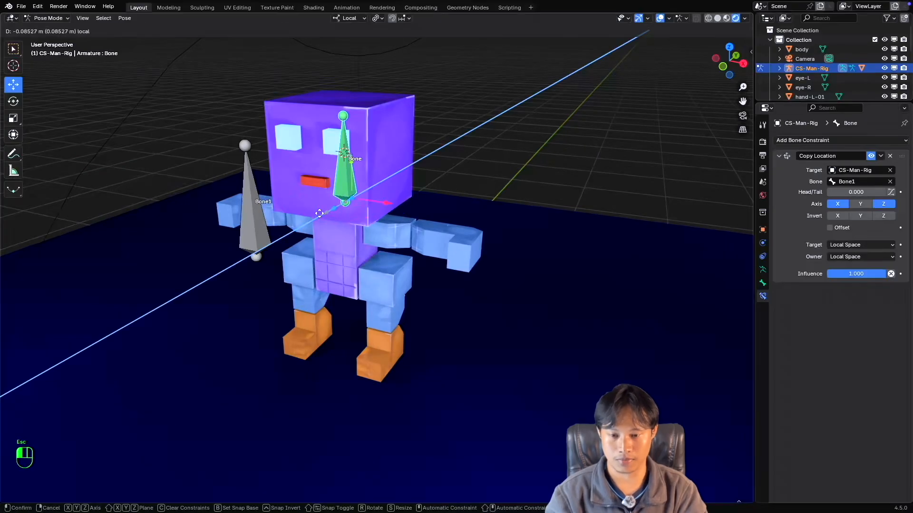
{"action": "key", "text": "Escape"}
{"action": "left_click_drag", "start_coordinate": [348, 170], "coordinate": [332, 143]}
{"action": "key", "text": "Escape"}
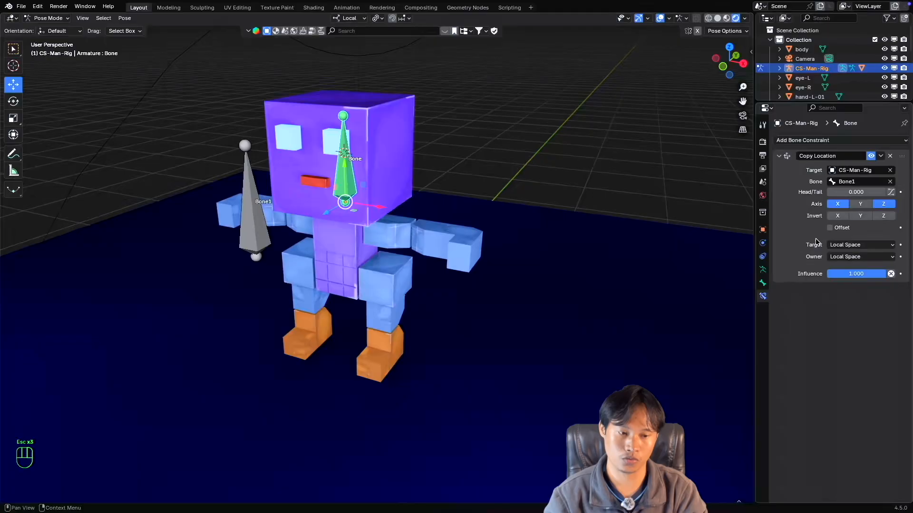
Turn on Offset in the Copy Location constraint and test moving the head bone along its local axes, cancelling each move.
{"action": "left_click", "coordinate": [830, 228]}
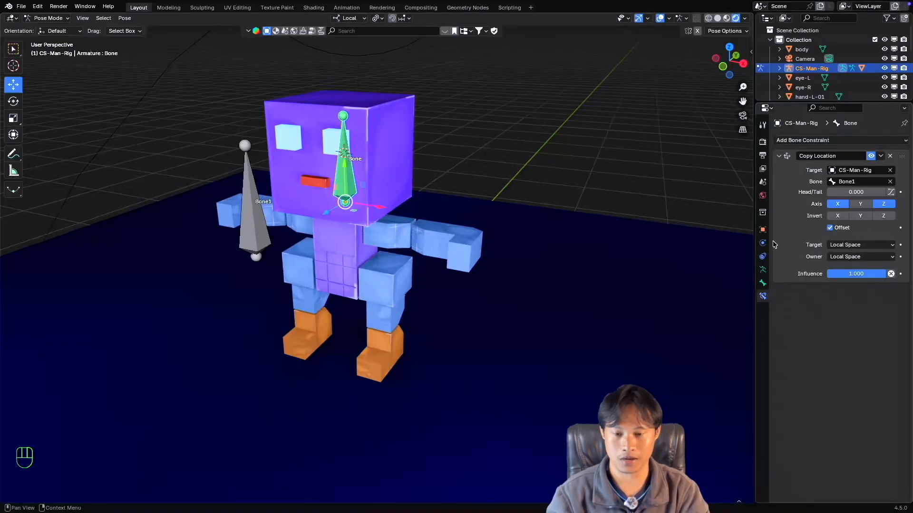
{"action": "left_click_drag", "start_coordinate": [380, 207], "coordinate": [335, 210]}
{"action": "key", "text": "Escape"}
{"action": "key", "text": "Escape"}
{"action": "left_click_drag", "start_coordinate": [343, 173], "coordinate": [338, 160]}
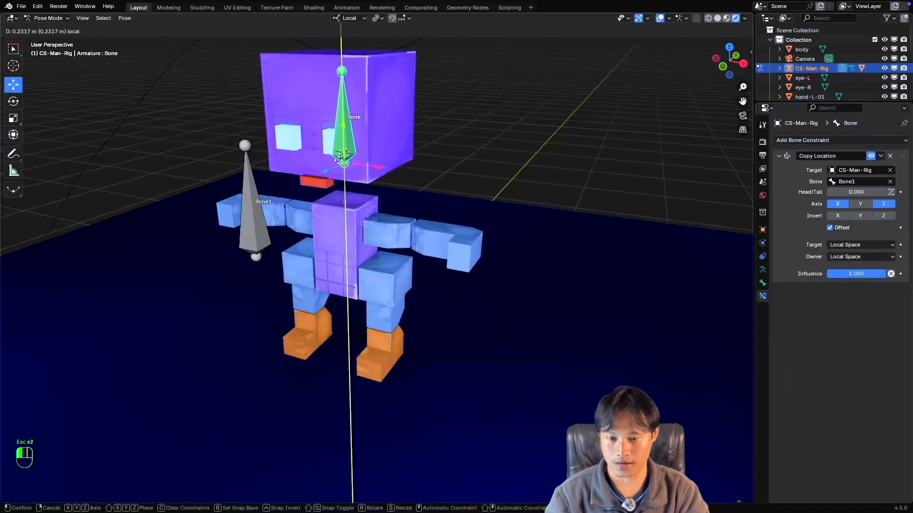
{"action": "key", "text": "Escape"}
Select Bone1 and test how the head follows a free move, cancelling it.
{"action": "left_click", "coordinate": [267, 228]}
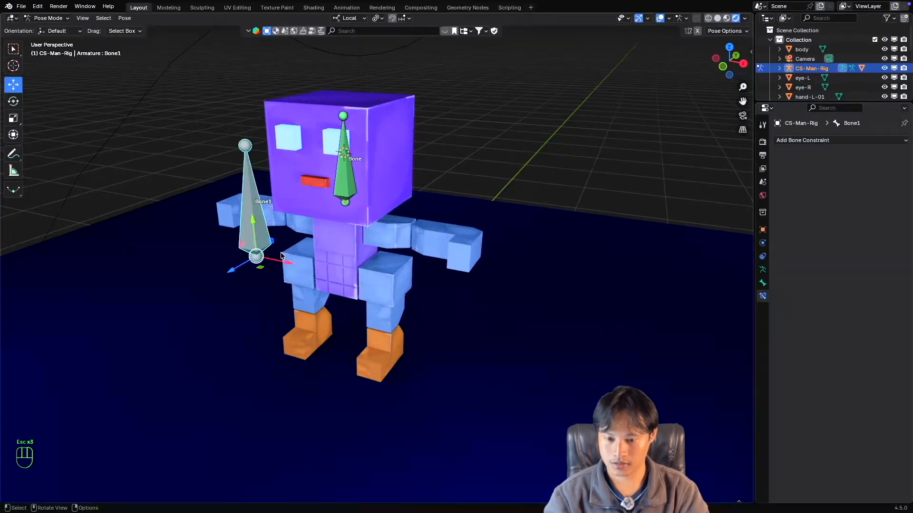
{"action": "key", "text": "g"}
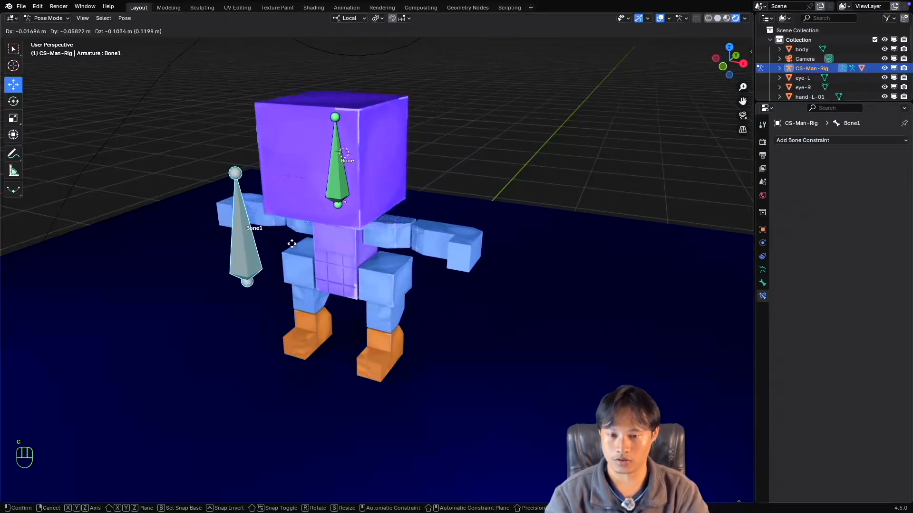
{"action": "key", "text": "Escape"}
Select the bone inside the head and turn the Y axis of its Copy Location constraint back on.
{"action": "left_click", "coordinate": [354, 180]}
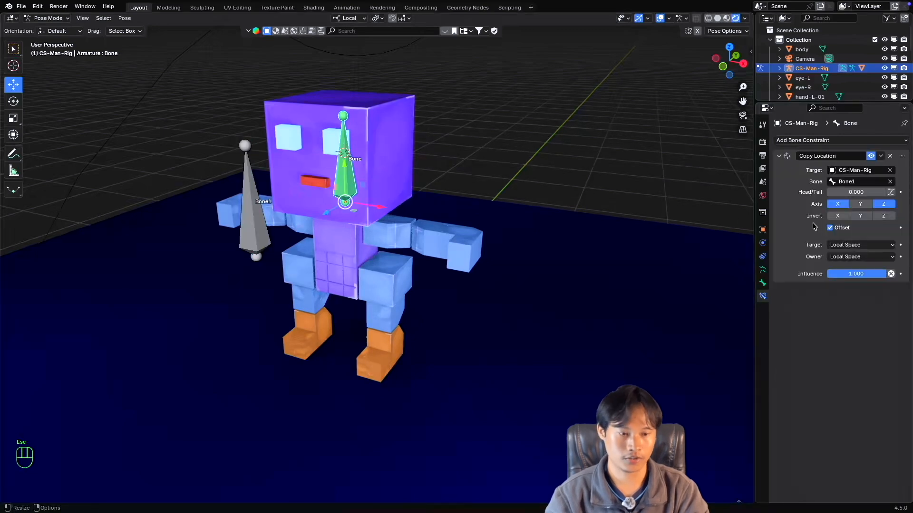
{"action": "left_click", "coordinate": [860, 206]}
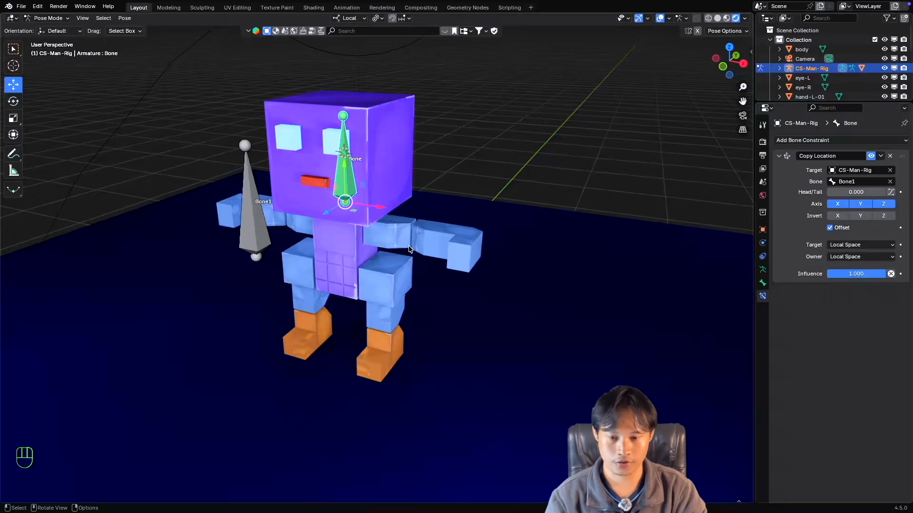
{"action": "mouse_move", "coordinate": [409, 245]}
{"action": "middle_mouse_down"}
{"action": "mouse_move", "coordinate": [394, 243]}
{"action": "mouse_move", "coordinate": [411, 245]}
{"action": "middle_mouse_up"}
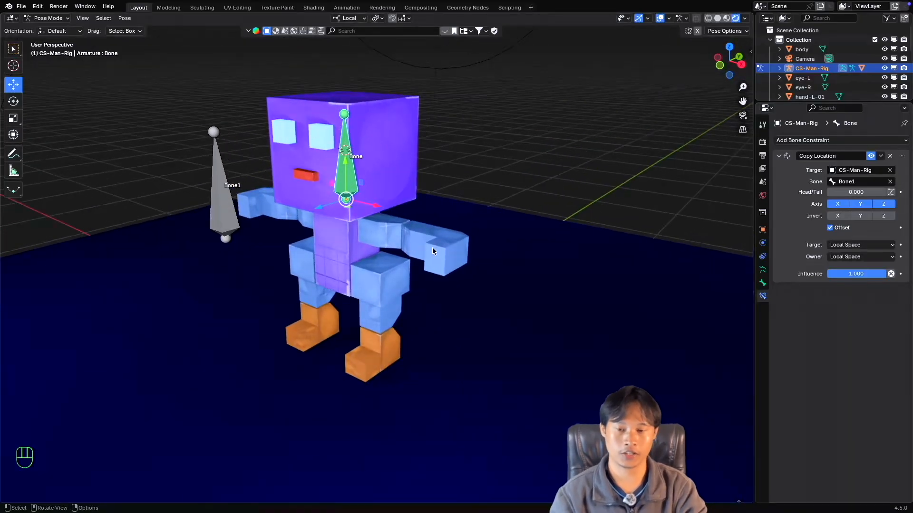
{"action": "left_click", "coordinate": [814, 142]}
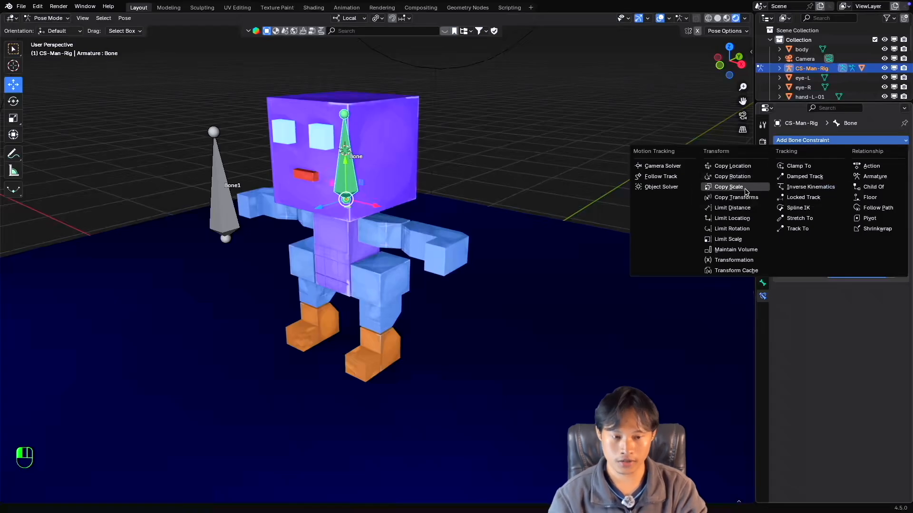
{"action": "left_click", "coordinate": [732, 166]}
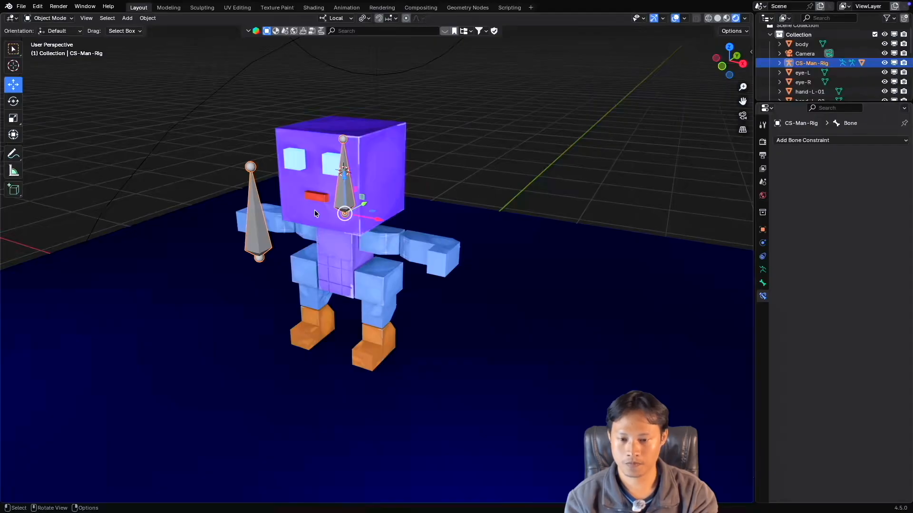
{"action": "middle_click_drag", "start_coordinate": [314, 210], "coordinate": [346, 206]}
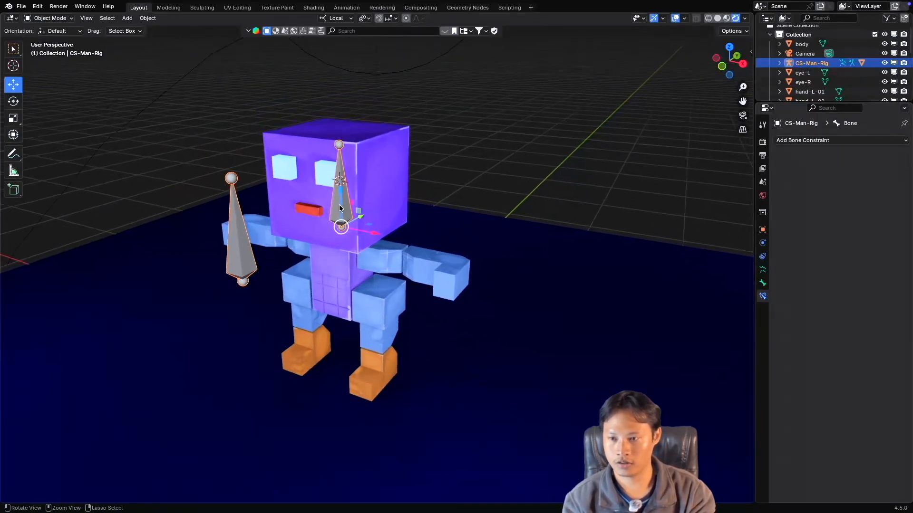
{"action": "scroll", "coordinate": [338, 205], "scroll_direction": "up", "scroll_amount": 1}
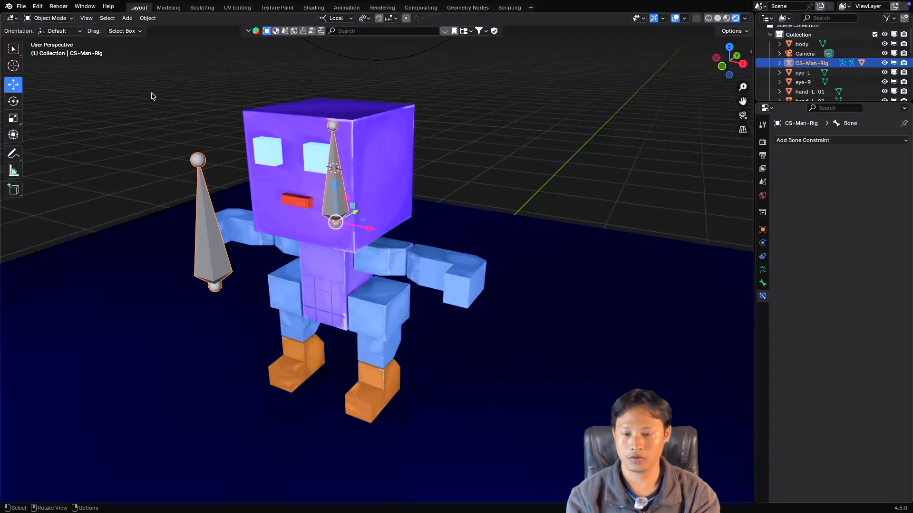
{"action": "key", "text": "shift+a"}
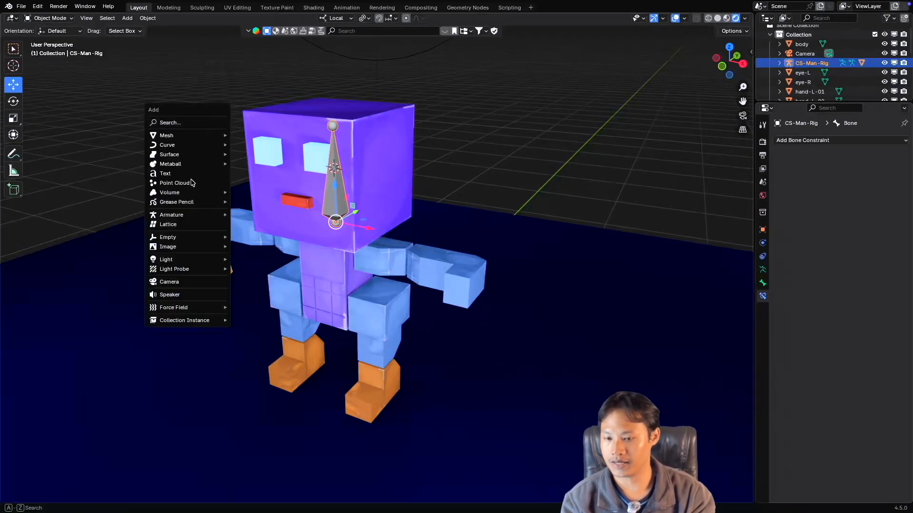
{"action": "mouse_move", "coordinate": [183, 217]}
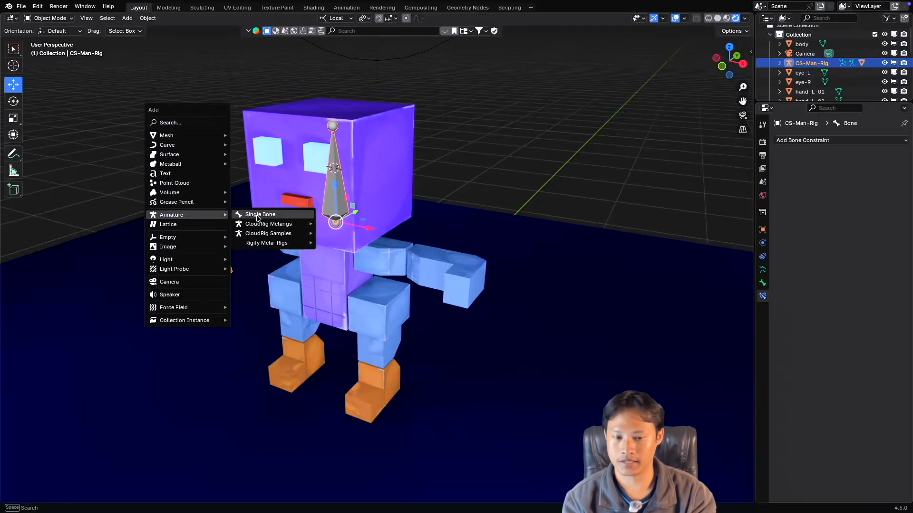
{"action": "left_click", "coordinate": [275, 215]}
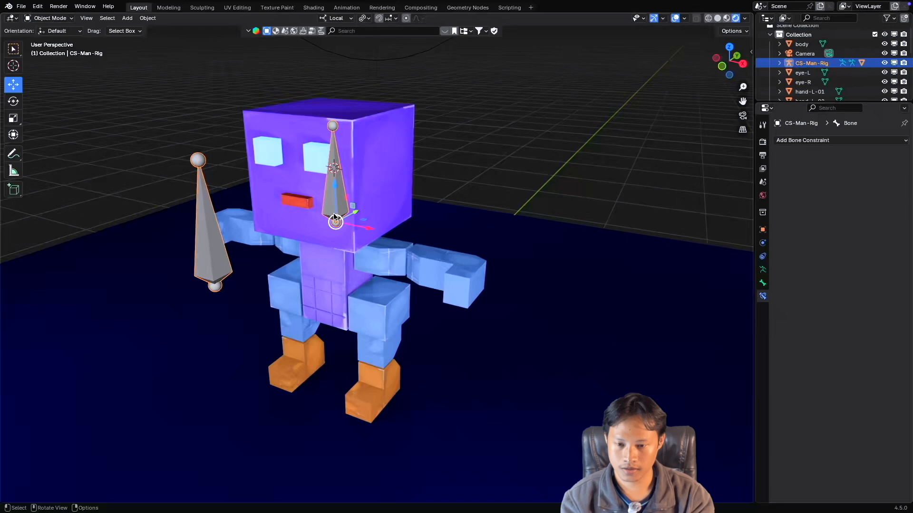
Switch the CS-Man-Rig armature to Pose Mode, keeping the bone inside the head selected.
{"action": "scroll", "coordinate": [334, 214], "scroll_direction": "up", "scroll_amount": 4, "text": "ctrl"}
{"action": "scroll", "coordinate": [332, 213], "scroll_direction": "down", "scroll_amount": 4, "text": "ctrl"}
{"action": "scroll", "coordinate": [330, 212], "scroll_direction": "left", "scroll_amount": 3, "text": "shift"}
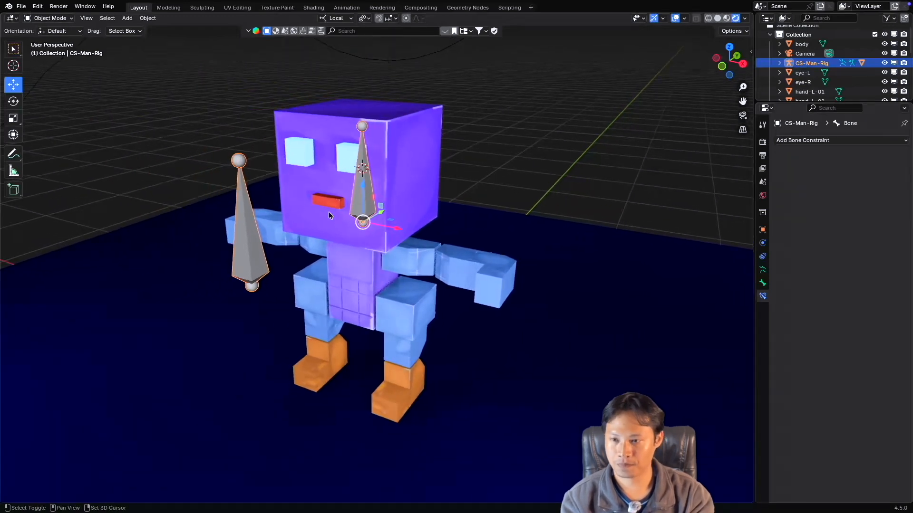
{"action": "scroll", "coordinate": [330, 212], "scroll_direction": "left", "scroll_amount": 1}
{"action": "scroll", "coordinate": [329, 212], "scroll_direction": "left", "scroll_amount": 2}
{"action": "scroll", "coordinate": [329, 212], "scroll_direction": "up", "scroll_amount": 2, "text": "shift"}
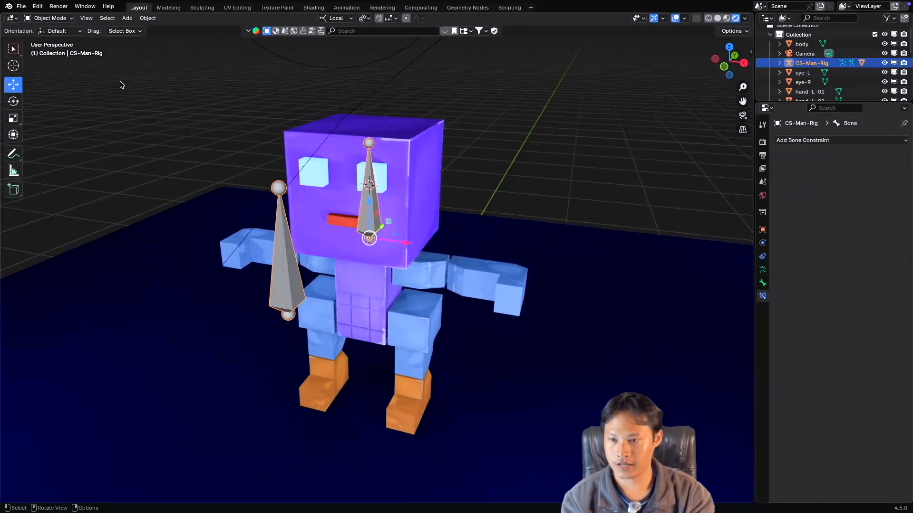
{"action": "left_click", "coordinate": [51, 20]}
{"action": "left_click", "coordinate": [51, 50]}
{"action": "scroll", "coordinate": [392, 221], "scroll_direction": "left", "scroll_amount": 3}
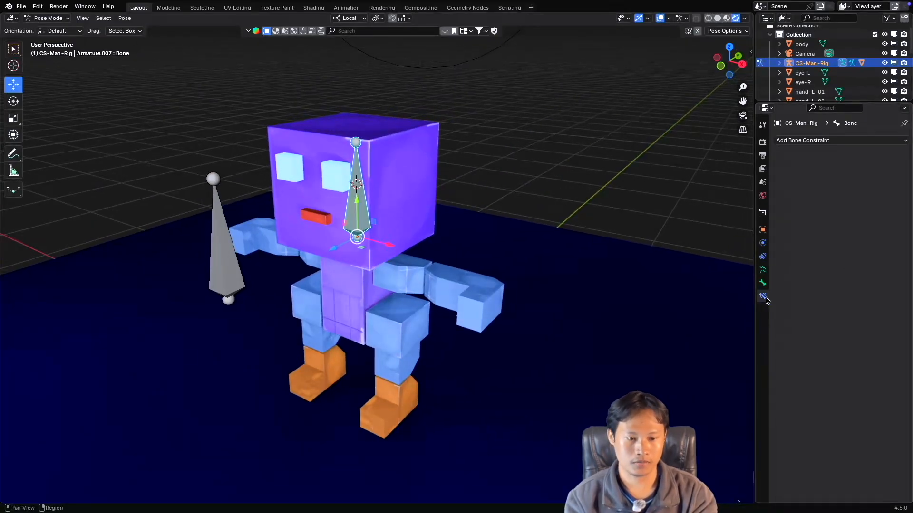
Add a Copy Rotation constraint to the head bone, with CS-Man-Rig as the target and Bone1 as the bone.
{"action": "left_click", "coordinate": [817, 141]}
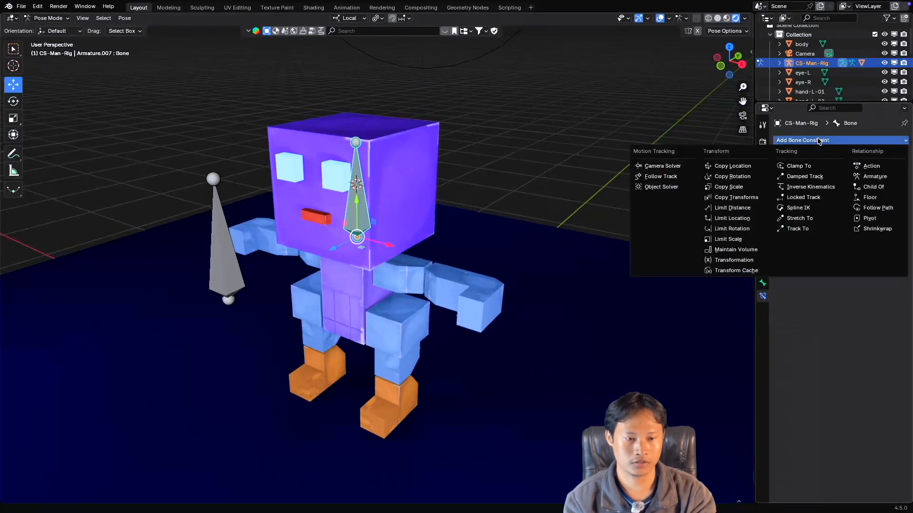
{"action": "left_click", "coordinate": [732, 177]}
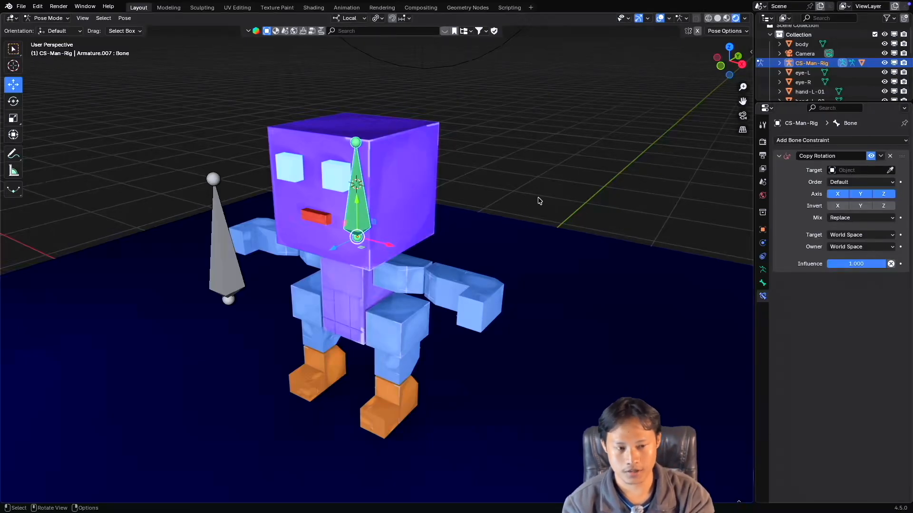
{"action": "left_click", "coordinate": [846, 170]}
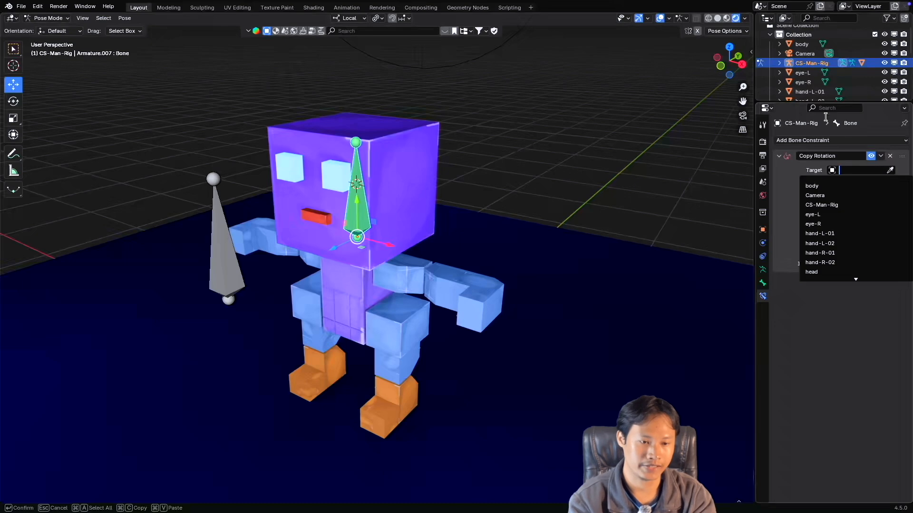
{"action": "left_click", "coordinate": [831, 205]}
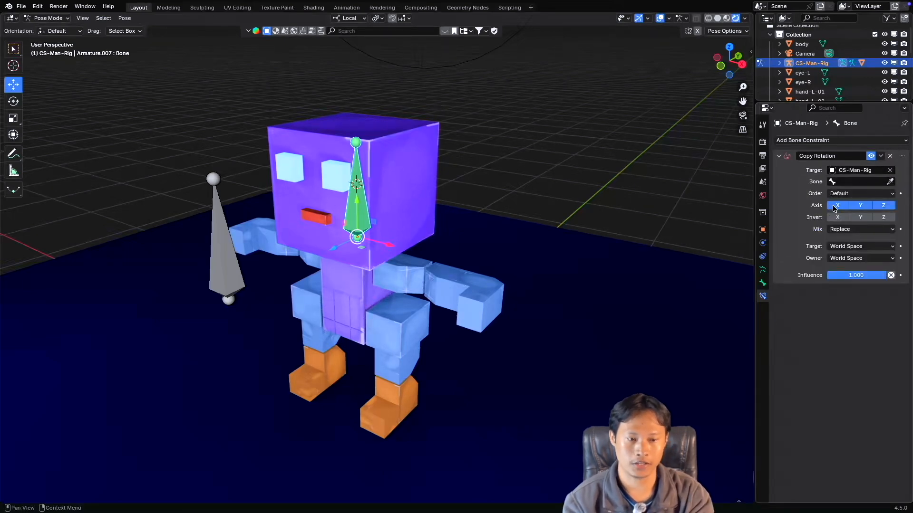
{"action": "left_click", "coordinate": [859, 183]}
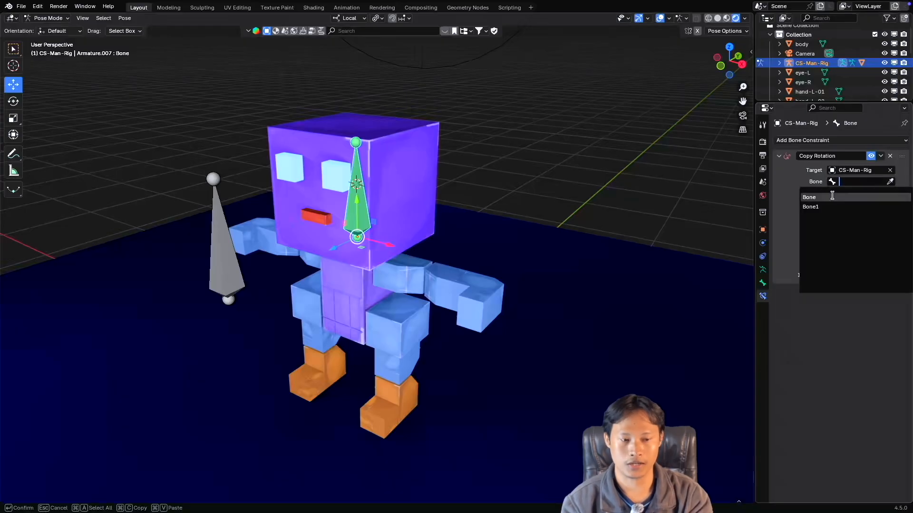
{"action": "left_click", "coordinate": [787, 174]}
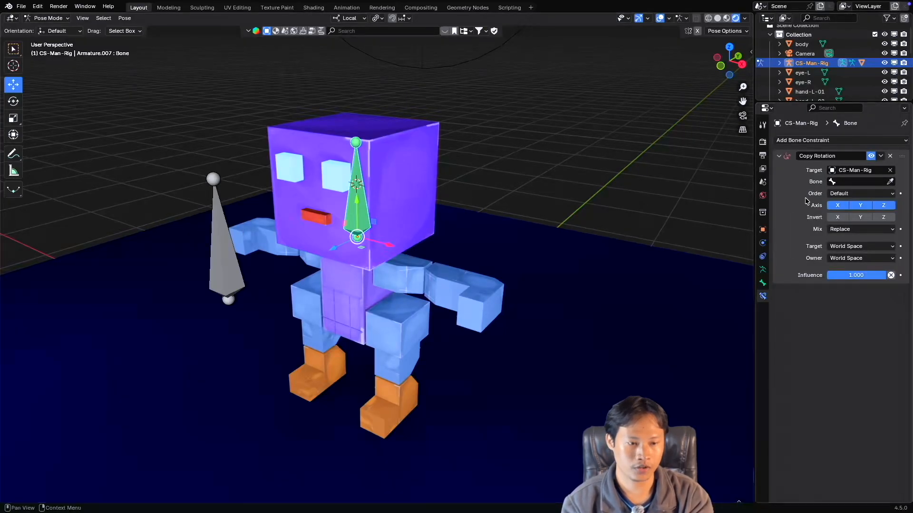
{"action": "left_click", "coordinate": [890, 181]}
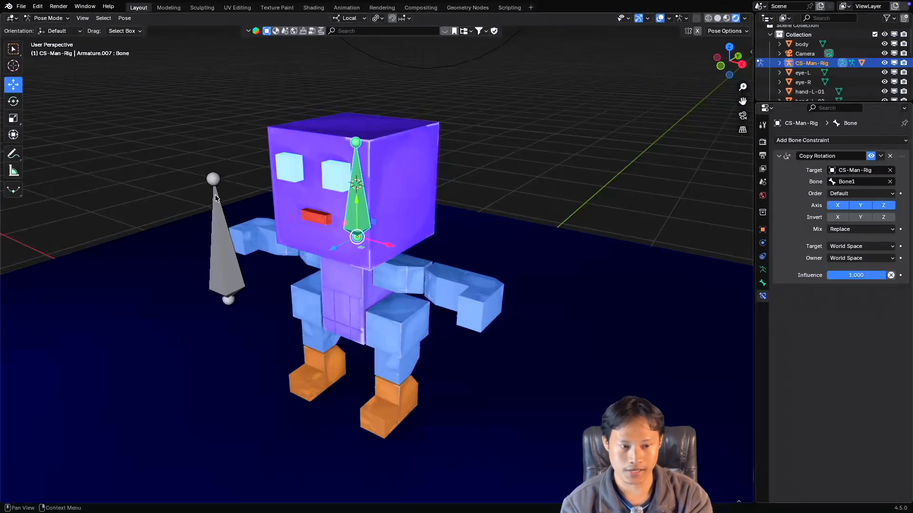
{"action": "left_click", "coordinate": [219, 191]}
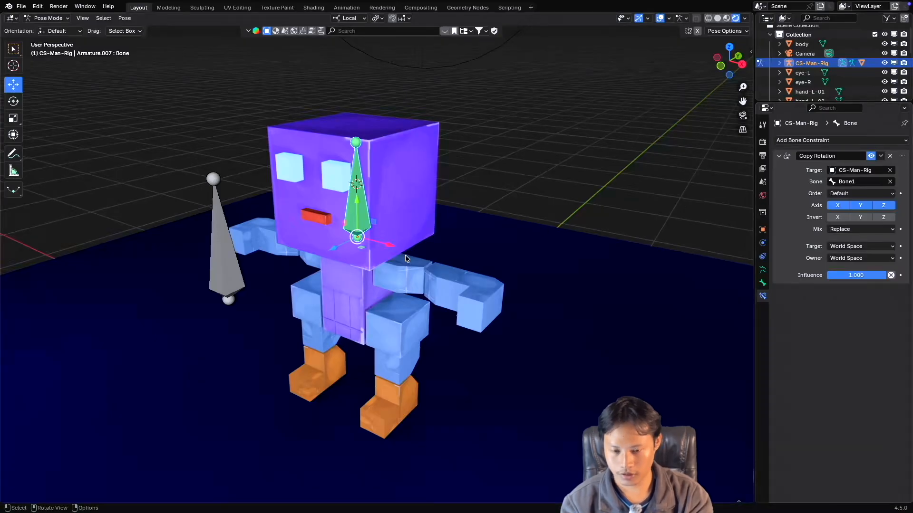
{"action": "scroll", "coordinate": [402, 265], "scroll_direction": "down", "scroll_amount": 5}
{"action": "scroll", "coordinate": [402, 265], "scroll_direction": "up", "scroll_amount": 3}
{"action": "scroll", "coordinate": [403, 265], "scroll_direction": "up", "scroll_amount": 2, "text": "ctrl"}
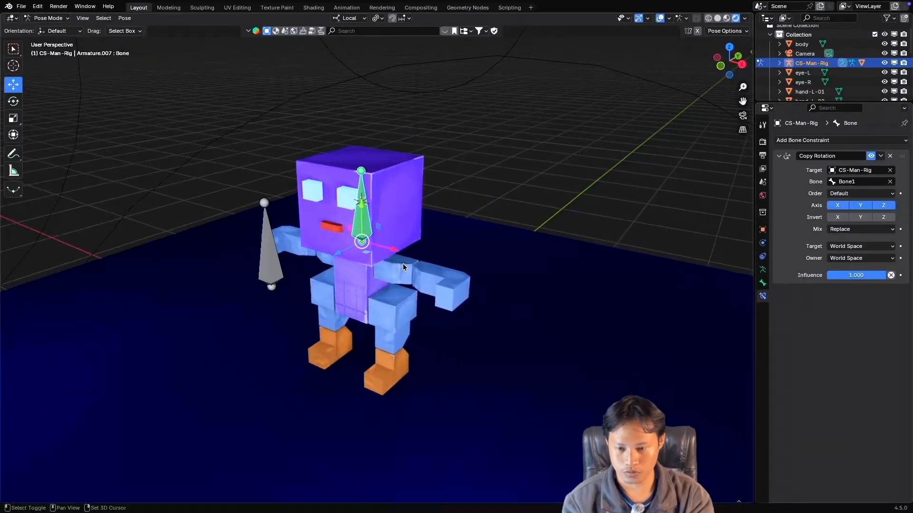
Turn on the display of bone names for the CS-Man-Rig armature.
{"action": "scroll", "coordinate": [404, 265], "scroll_direction": "down", "scroll_amount": 2, "text": "shift"}
{"action": "scroll", "coordinate": [403, 265], "scroll_direction": "left", "scroll_amount": 3}
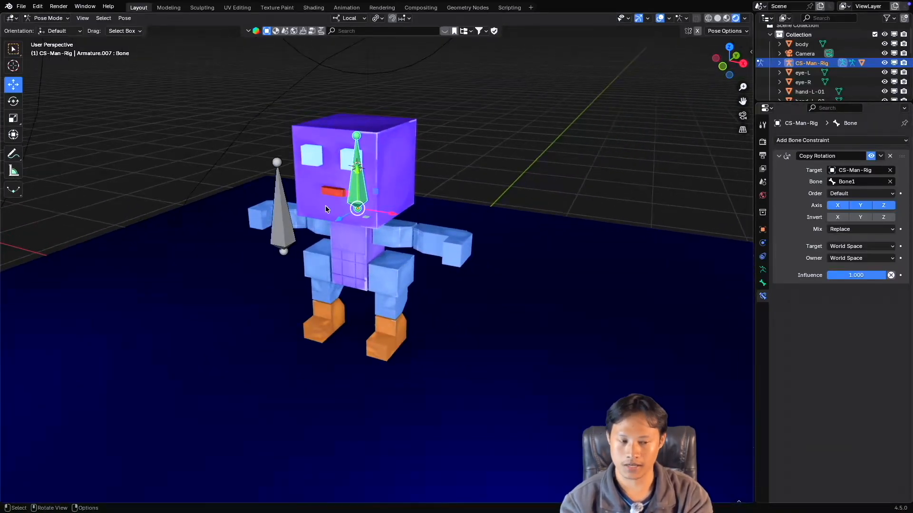
{"action": "left_click", "coordinate": [762, 270]}
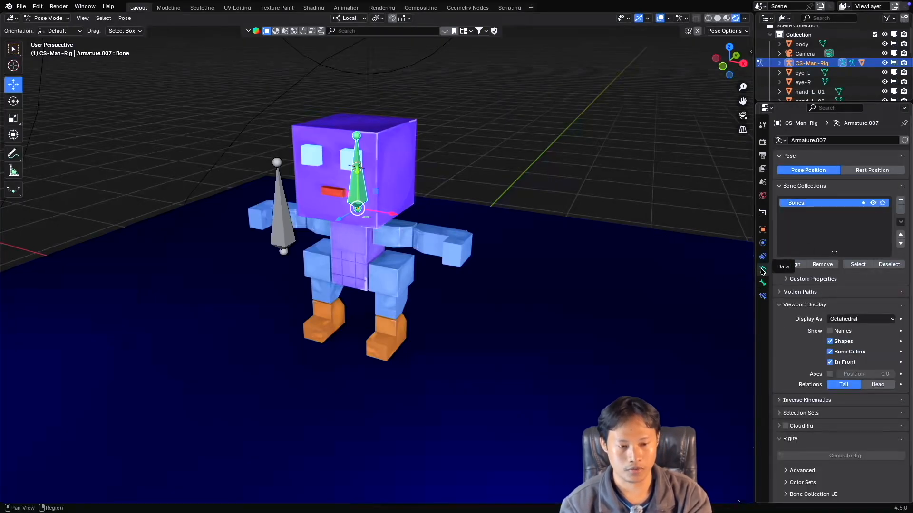
{"action": "left_click", "coordinate": [830, 332]}
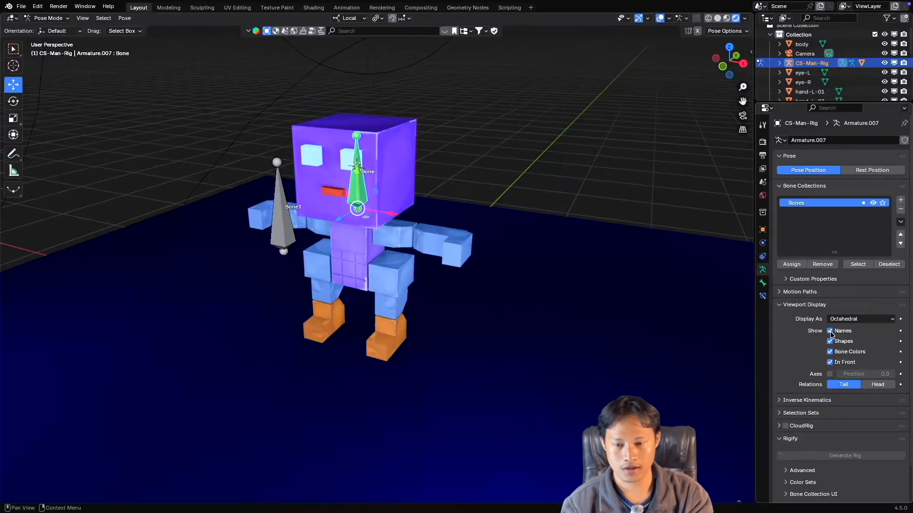
{"action": "middle_click_drag", "start_coordinate": [360, 216], "coordinate": [359, 216]}
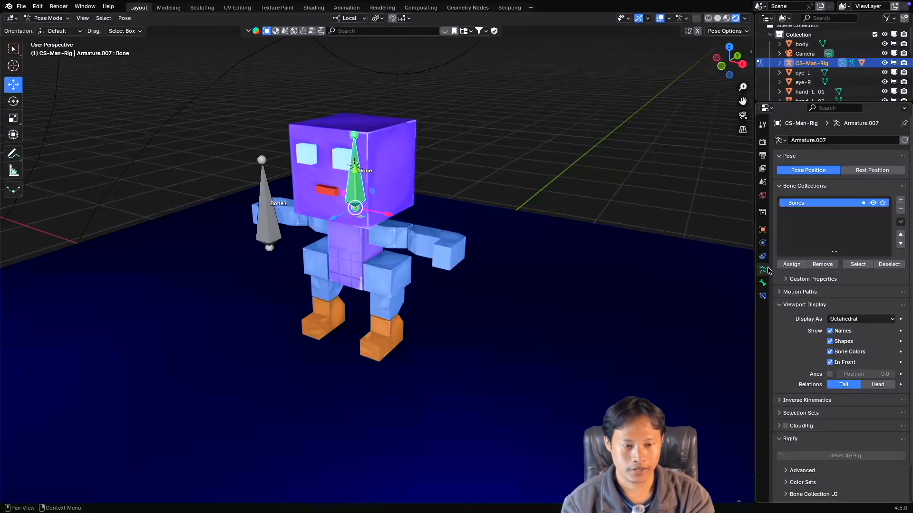
Clear the bone from the head bone's Copy Rotation constraint and assign Bone1 again.
{"action": "left_click", "coordinate": [763, 285]}
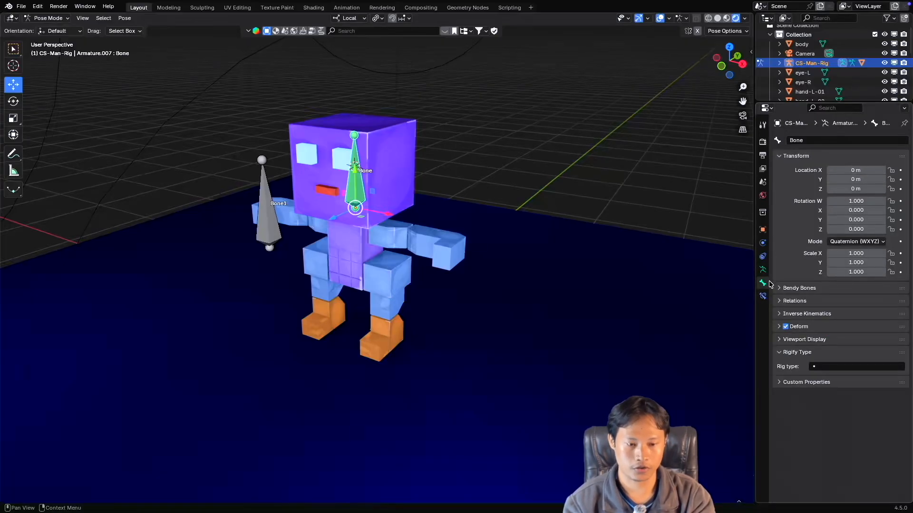
{"action": "left_click", "coordinate": [763, 297]}
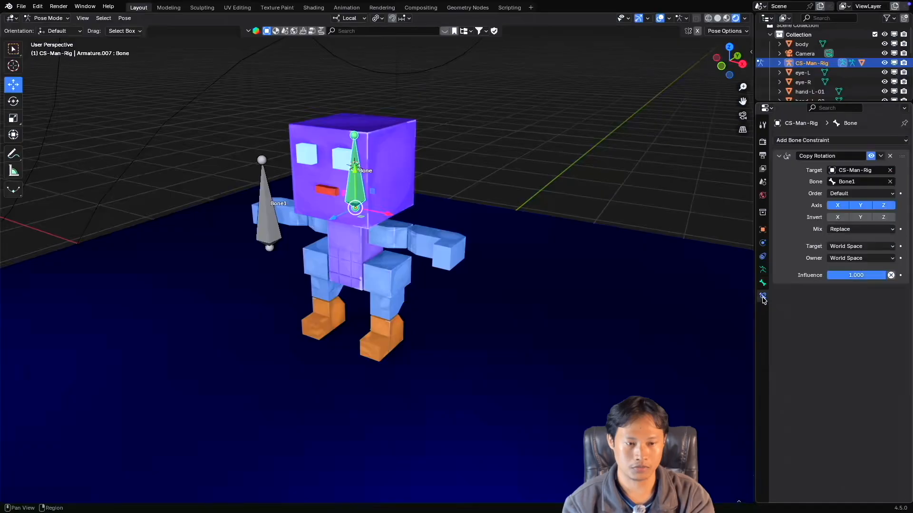
{"action": "left_click", "coordinate": [862, 183]}
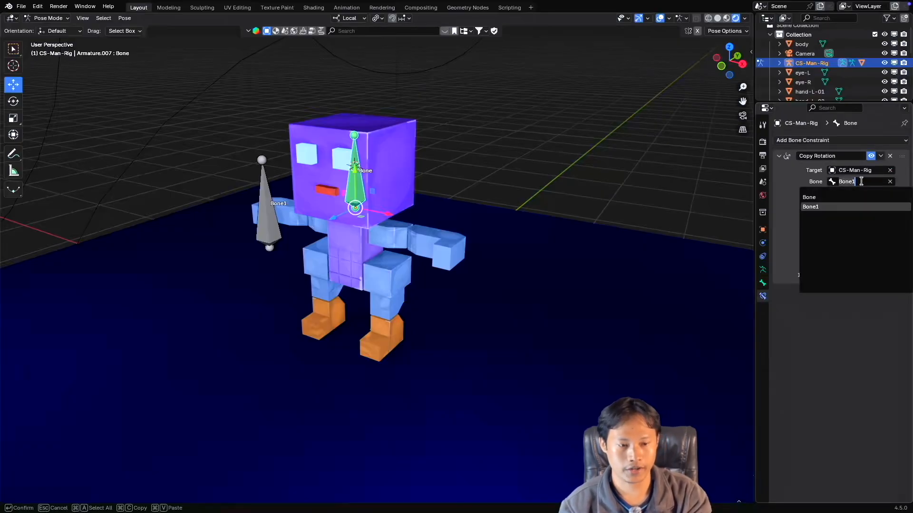
{"action": "left_click", "coordinate": [891, 183]}
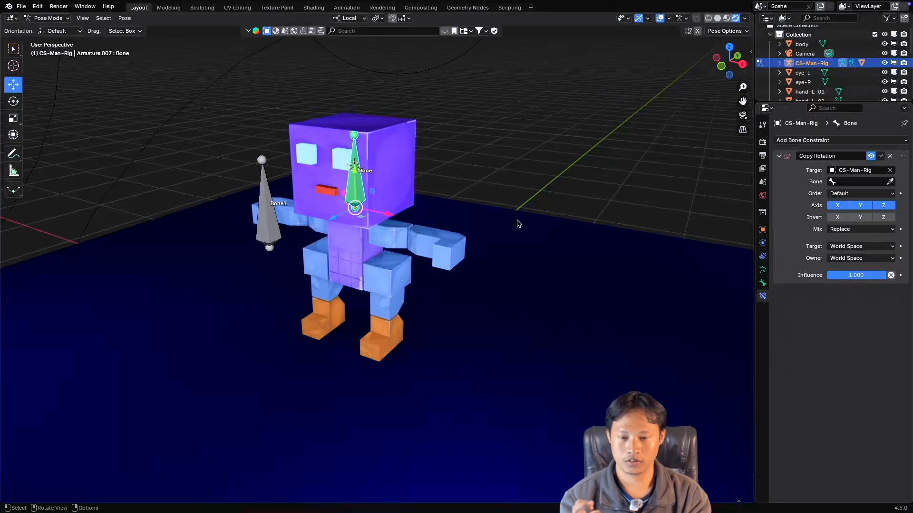
{"action": "middle_click_drag", "start_coordinate": [422, 200], "coordinate": [422, 200]}
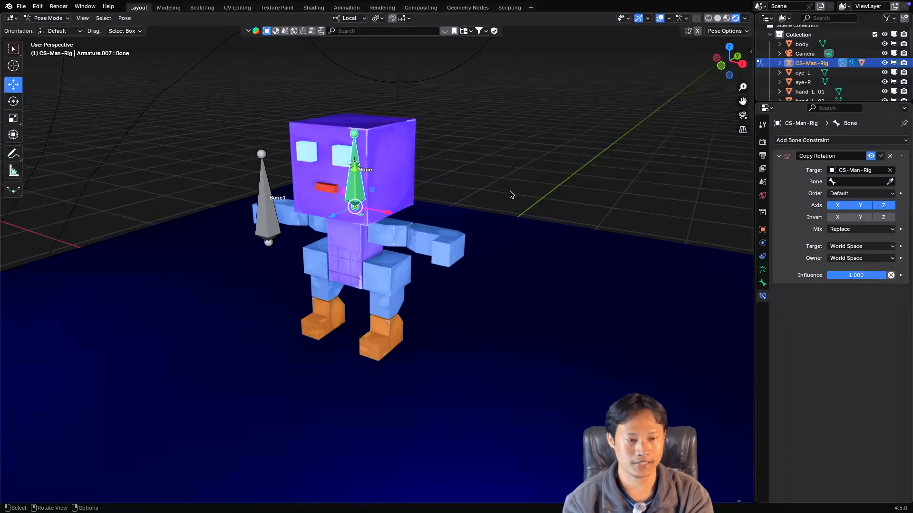
{"action": "left_click", "coordinate": [854, 182]}
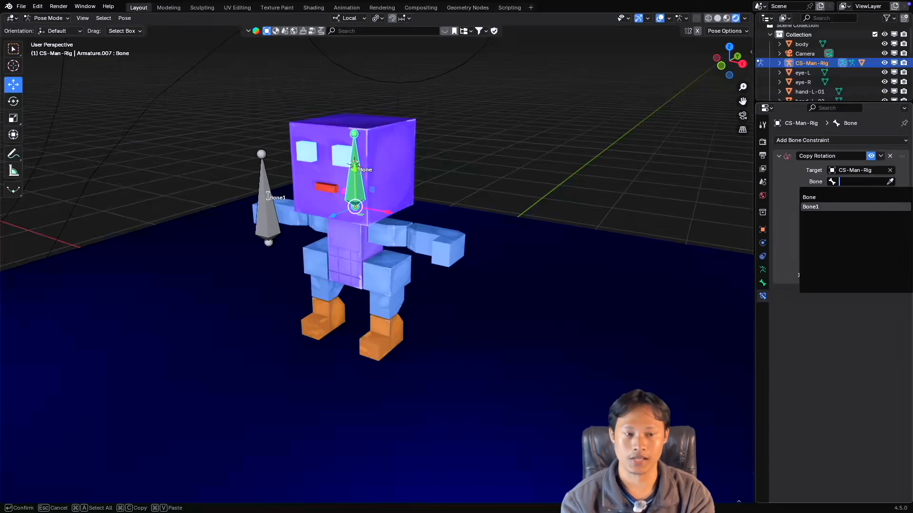
{"action": "left_click", "coordinate": [838, 206]}
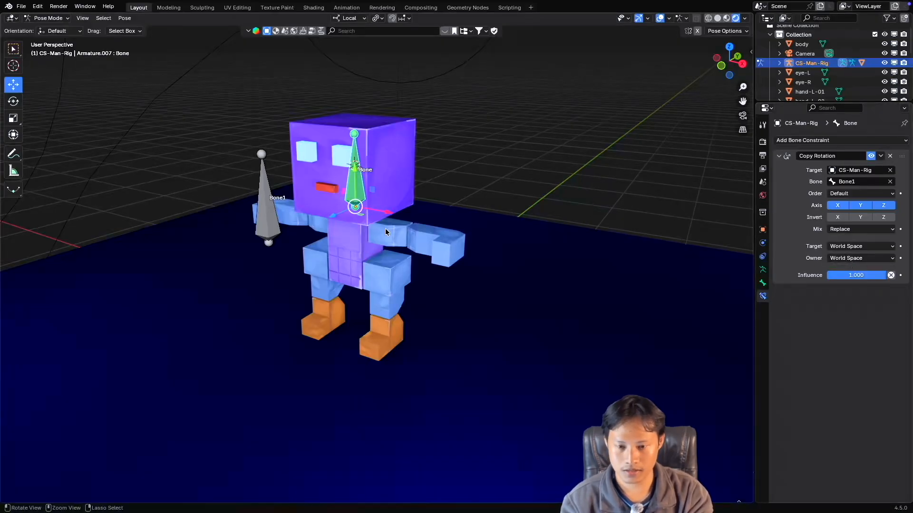
Switch the transformation orientation to Global.
{"action": "scroll", "coordinate": [385, 228], "scroll_direction": "up", "scroll_amount": 2}
{"action": "middle_click_drag", "start_coordinate": [386, 228], "coordinate": [383, 232]}
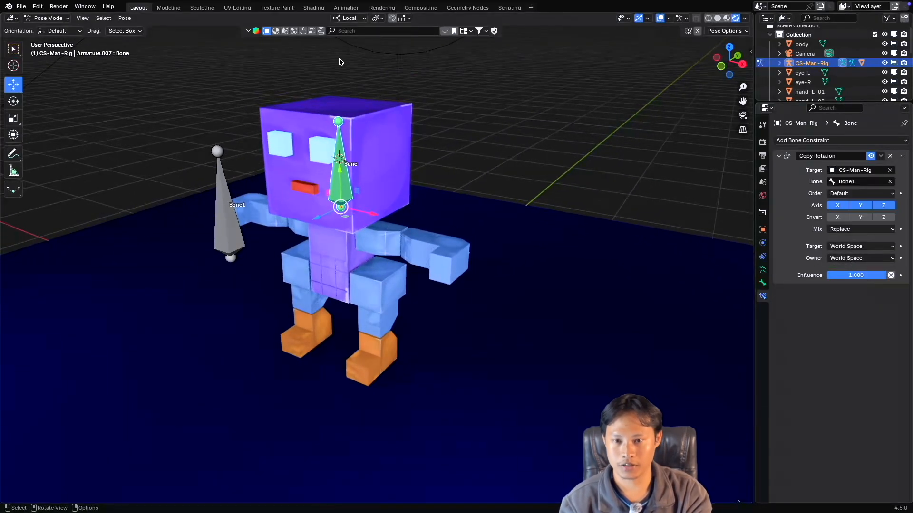
{"action": "left_click", "coordinate": [353, 21]}
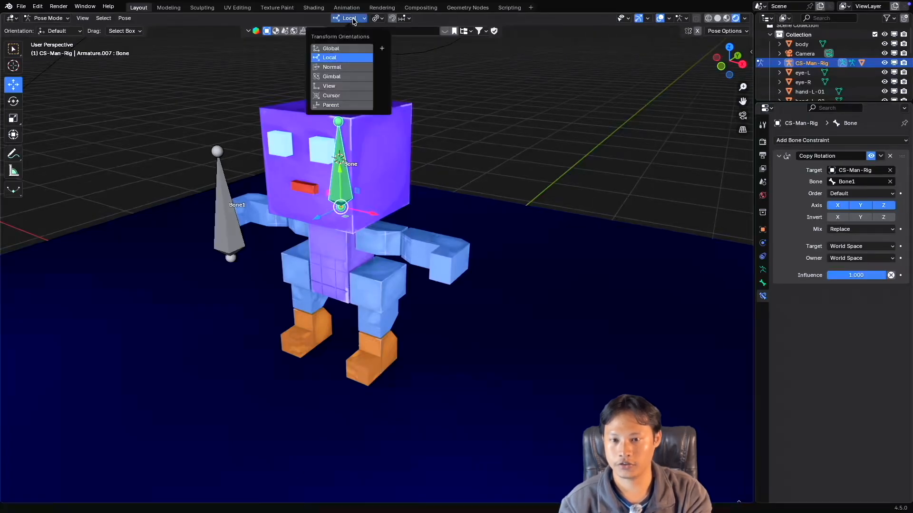
{"action": "left_click", "coordinate": [340, 50]}
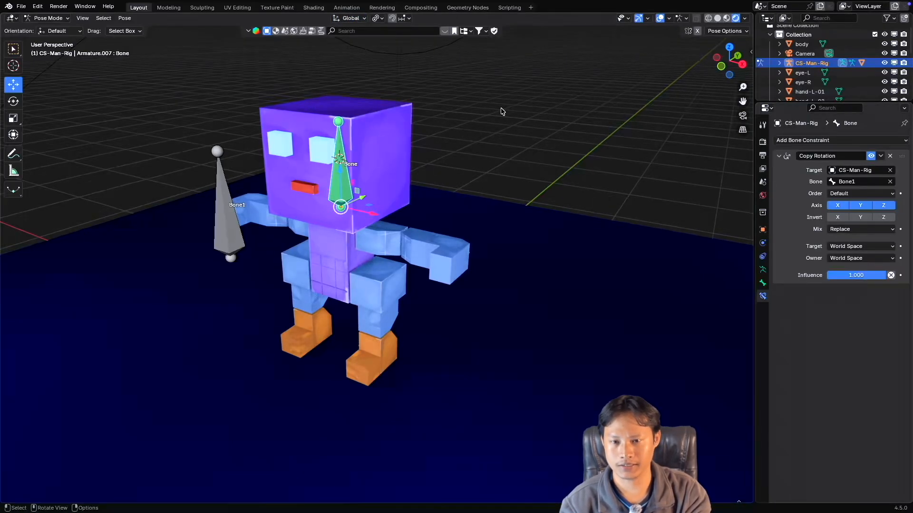
{"action": "left_click", "coordinate": [352, 19]}
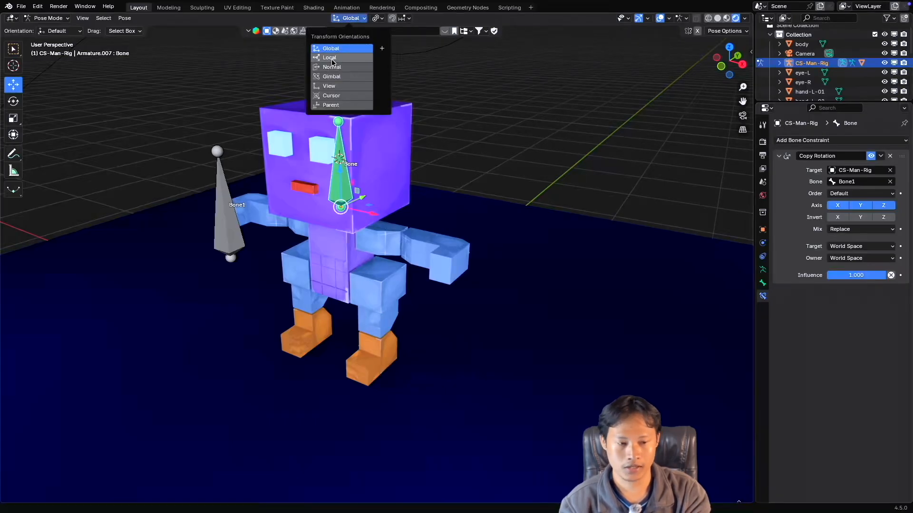
Set the Copy Rotation constraint's target and owner to Local Space, with the transformation orientation on Local.
{"action": "left_click", "coordinate": [860, 247]}
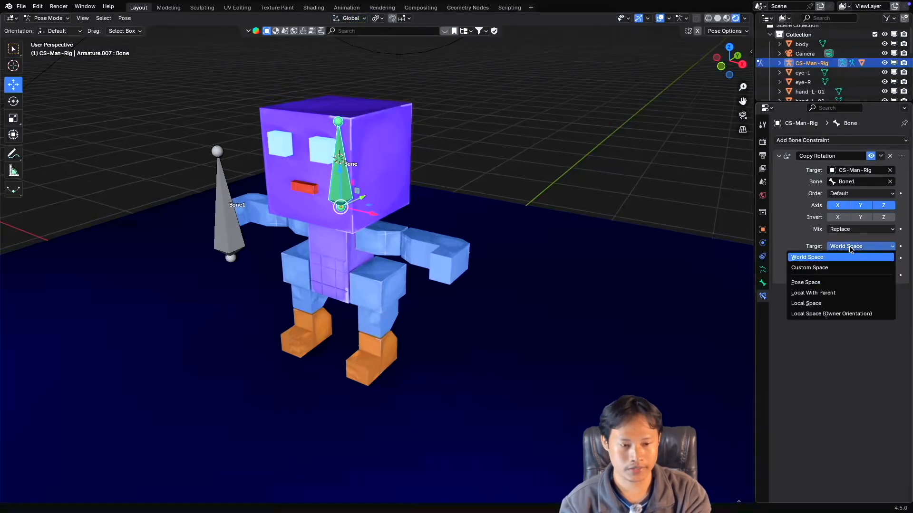
{"action": "left_click", "coordinate": [822, 302]}
{"action": "left_click", "coordinate": [350, 18]}
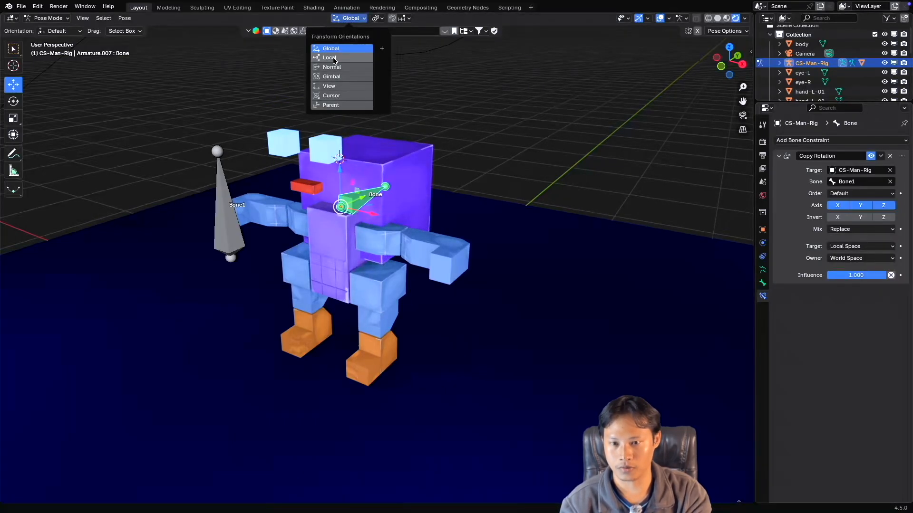
{"action": "left_click", "coordinate": [365, 55]}
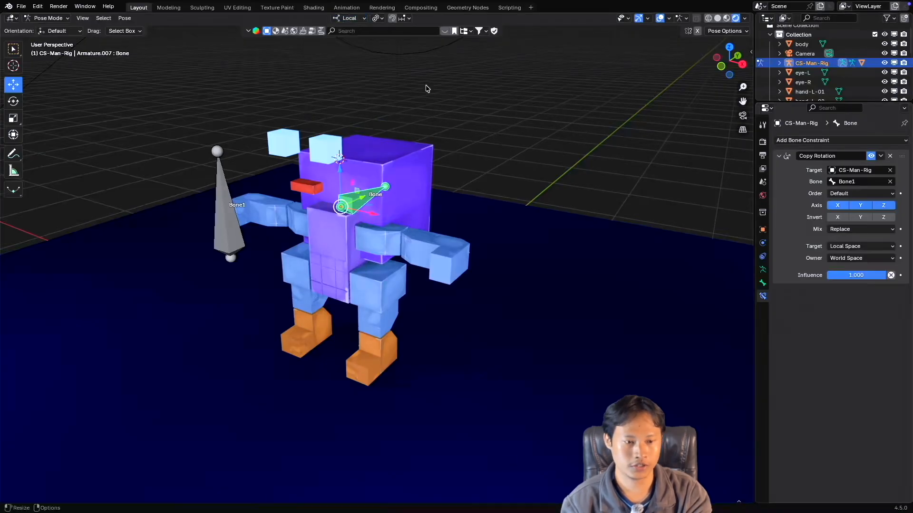
{"action": "left_click", "coordinate": [860, 257]}
{"action": "left_click", "coordinate": [844, 316]}
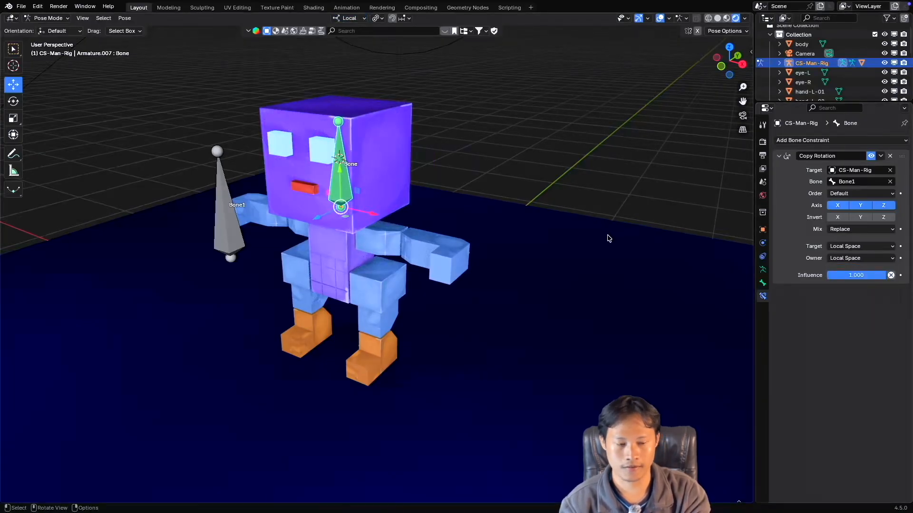
Test whether the bone inside the head can be rotated freely, cancelling the rotation.
{"action": "scroll", "coordinate": [379, 218], "scroll_direction": "down", "scroll_amount": 2, "text": "ctrl"}
{"action": "scroll", "coordinate": [379, 217], "scroll_direction": "up", "scroll_amount": 1, "text": "ctrl"}
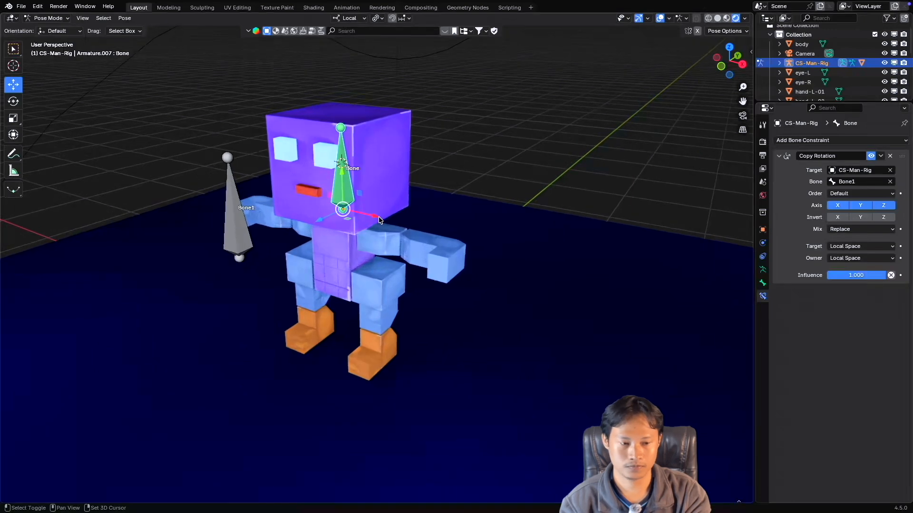
{"action": "scroll", "coordinate": [378, 219], "scroll_direction": "left", "scroll_amount": 3, "text": "shift"}
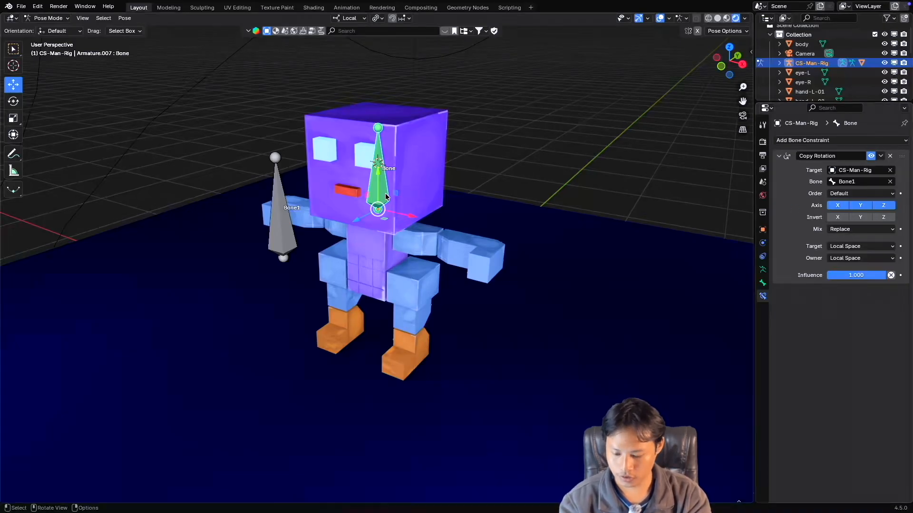
{"action": "key", "text": "r"}
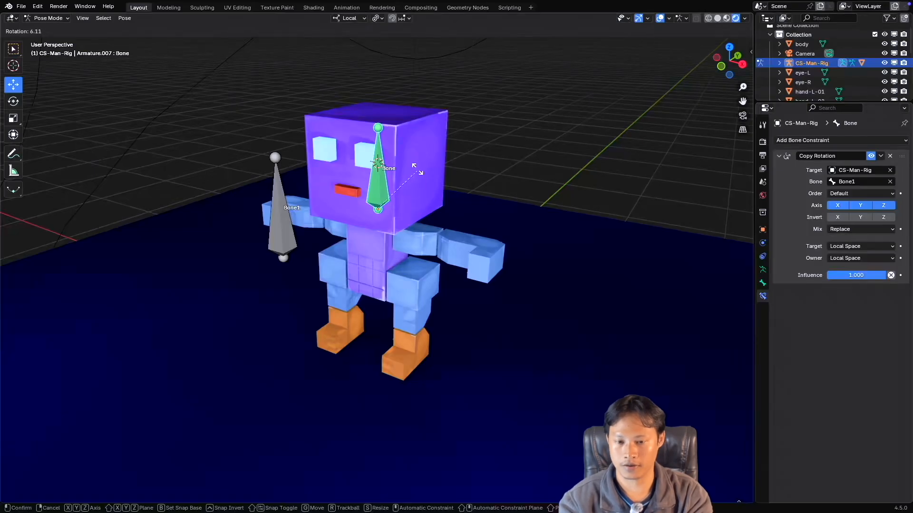
{"action": "right_click", "coordinate": [404, 174]}
Select Bone1 and test how the head follows a free rotation, cancelling it.
{"action": "left_click", "coordinate": [280, 213]}
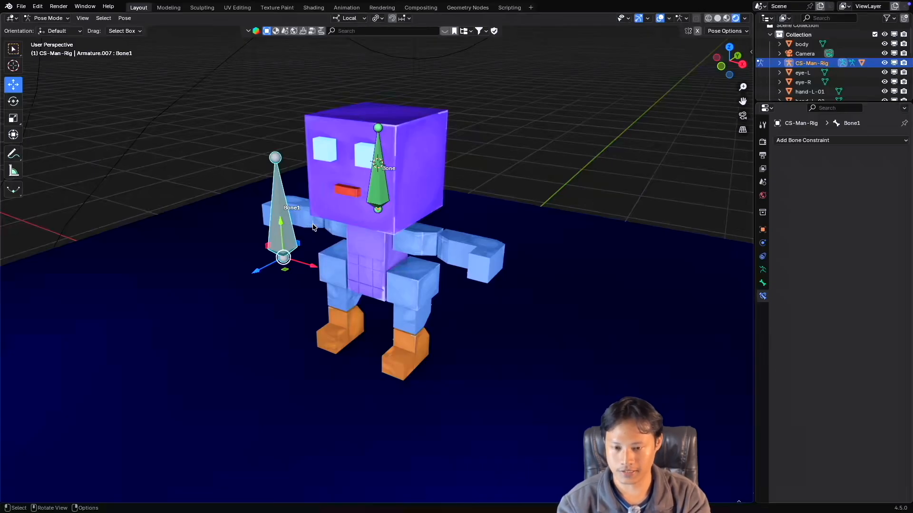
{"action": "key", "text": "r"}
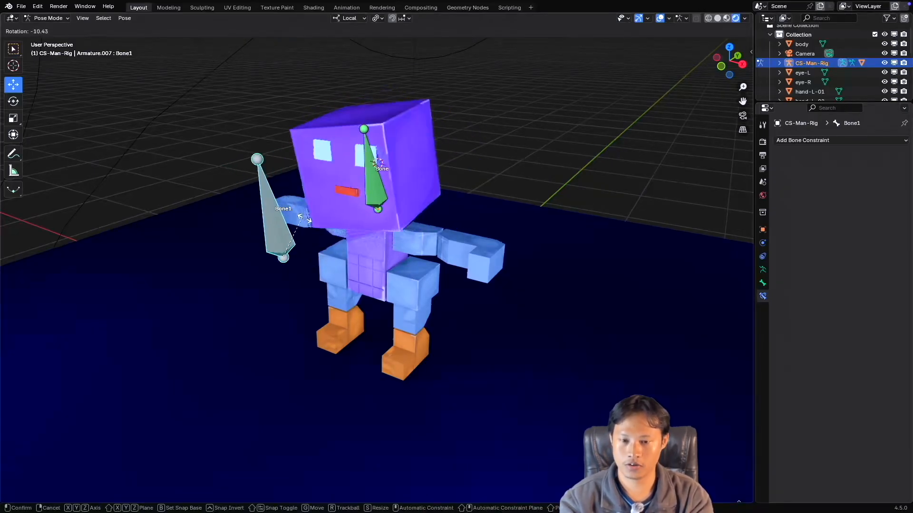
{"action": "key", "text": "Escape"}
{"action": "left_click", "coordinate": [381, 179]}
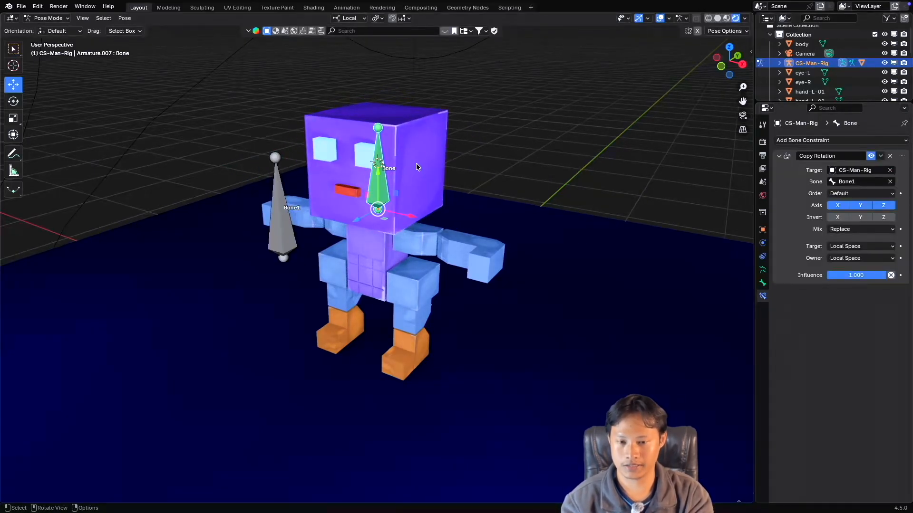
{"action": "scroll", "coordinate": [414, 157], "scroll_direction": "up", "scroll_amount": 2, "text": "ctrl"}
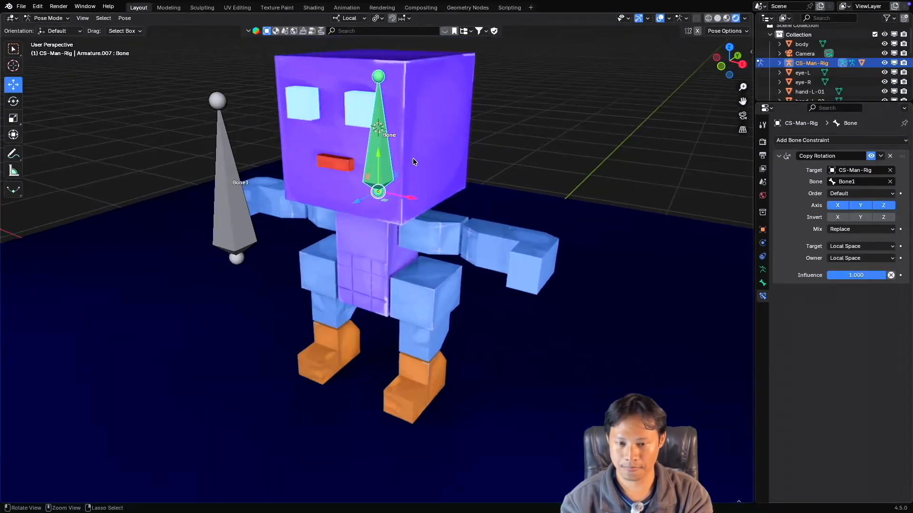
{"action": "scroll", "coordinate": [413, 157], "scroll_direction": "down", "scroll_amount": 2, "text": "ctrl"}
{"action": "left_click", "coordinate": [418, 142]}
{"action": "scroll", "coordinate": [418, 148], "scroll_direction": "up", "scroll_amount": 2}
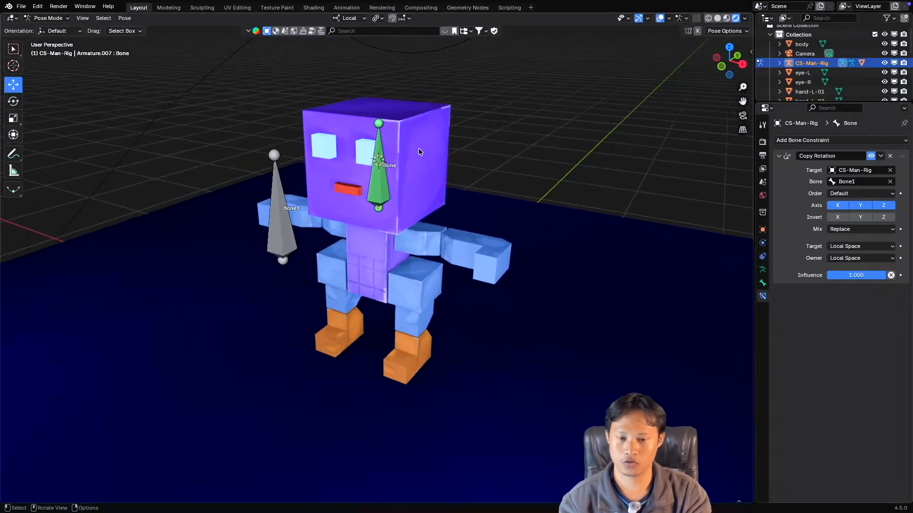
{"action": "scroll", "coordinate": [419, 152], "scroll_direction": "down", "scroll_amount": 3, "text": "ctrl"}
{"action": "scroll", "coordinate": [418, 155], "scroll_direction": "up", "scroll_amount": 3, "text": "ctrl"}
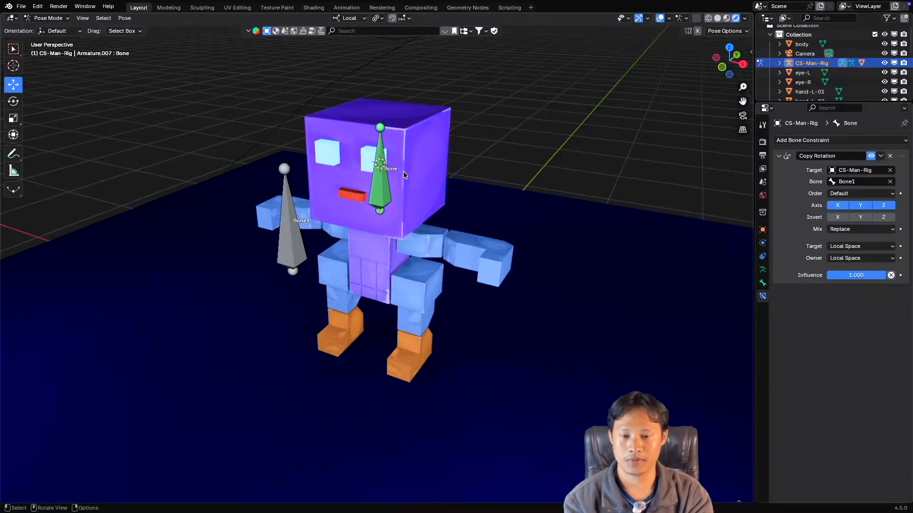
Test a free rotation of Bone1 again, cancel it, and select the bone inside the head.
{"action": "left_click", "coordinate": [287, 214]}
{"action": "key", "text": "r"}
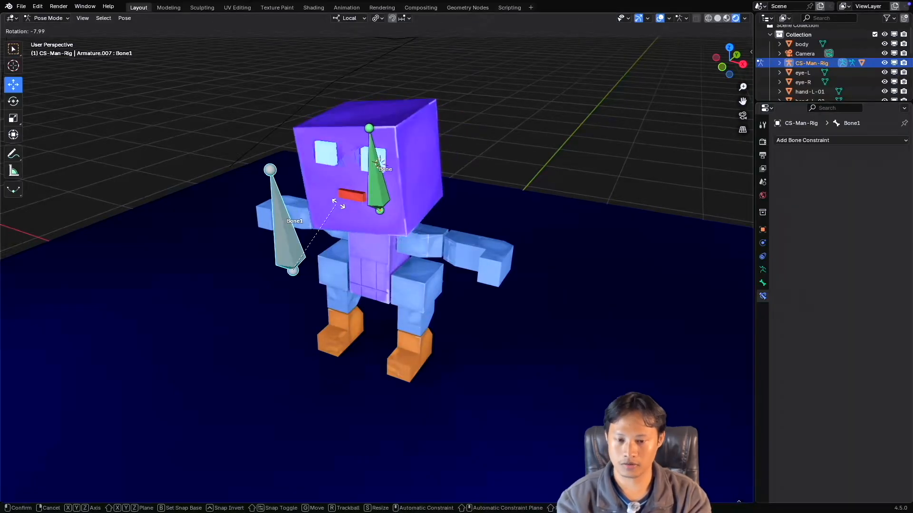
{"action": "right_click", "coordinate": [388, 191]}
{"action": "left_click", "coordinate": [386, 190]}
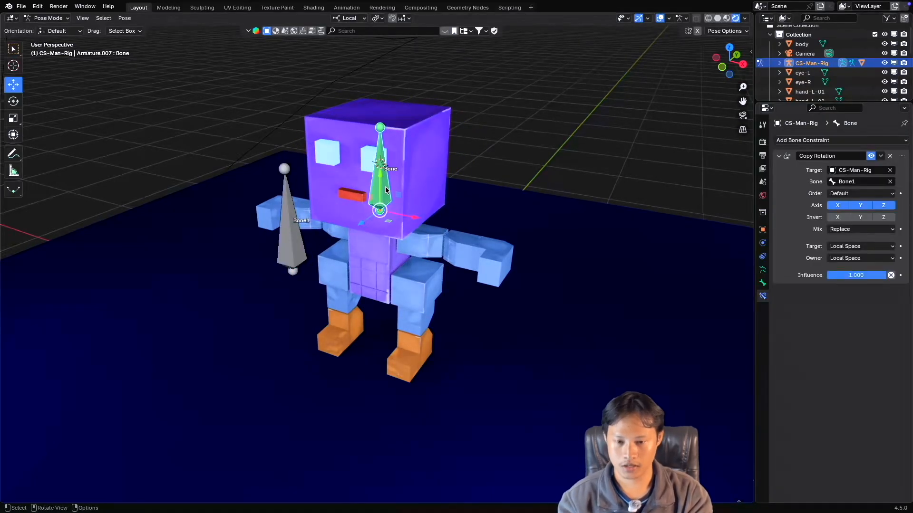
{"action": "middle_click_drag", "start_coordinate": [387, 185], "coordinate": [400, 182]}
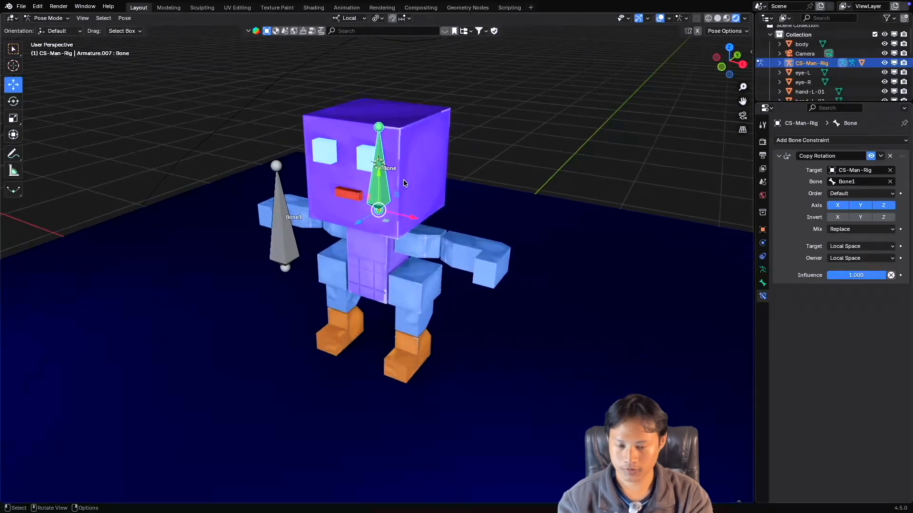
Switch to Object Mode and clear the parent of the head mesh.
{"action": "key", "text": "ctrl+Tab"}
{"action": "left_click", "coordinate": [412, 166]}
{"action": "right_click", "coordinate": [426, 159]}
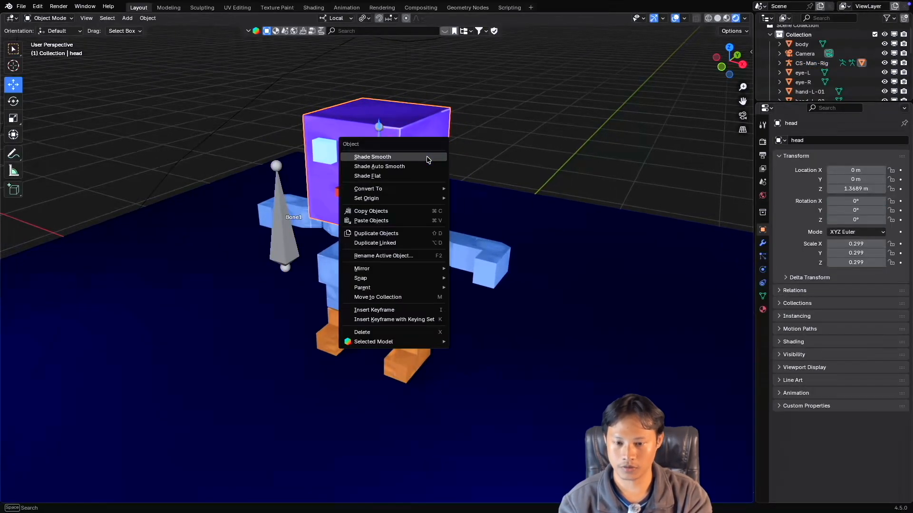
{"action": "mouse_move", "coordinate": [407, 288]}
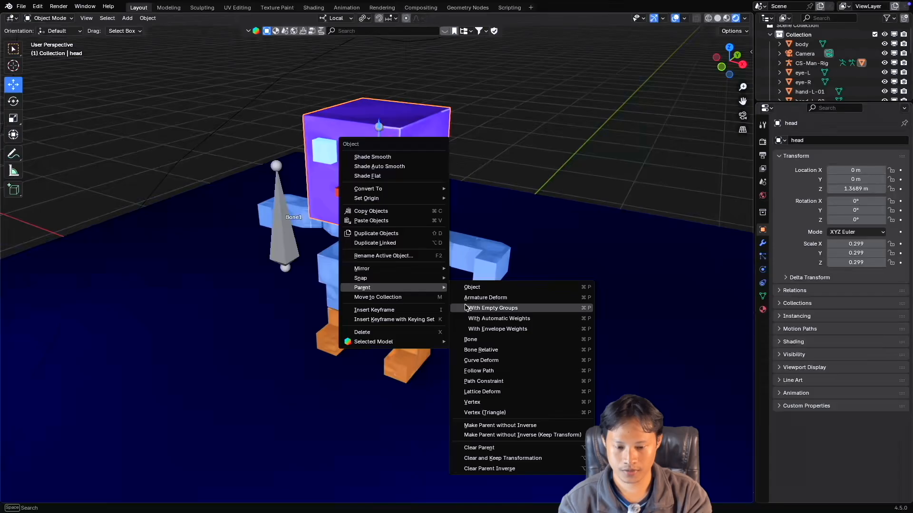
{"action": "left_click", "coordinate": [504, 450]}
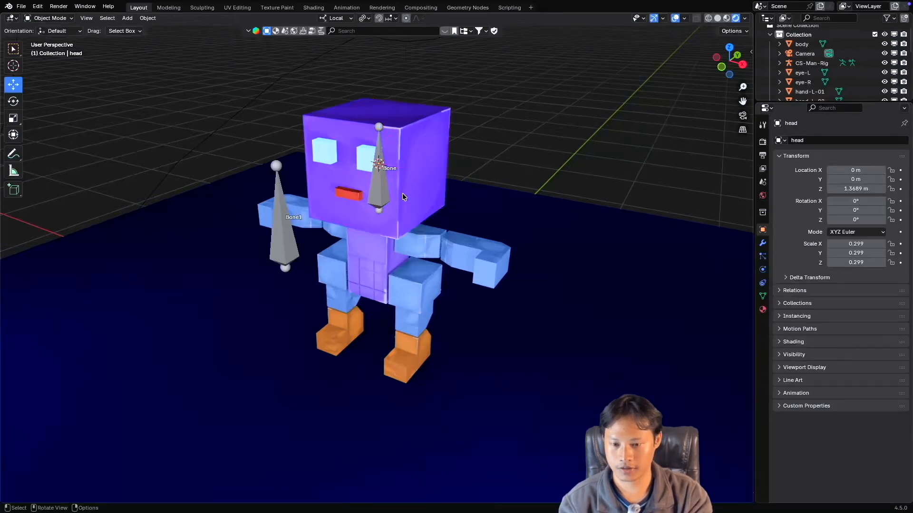
Select the CS-Man-Rig armature and return it to Pose Mode.
{"action": "left_click", "coordinate": [284, 225]}
{"action": "key", "text": "ctrl+Tab"}
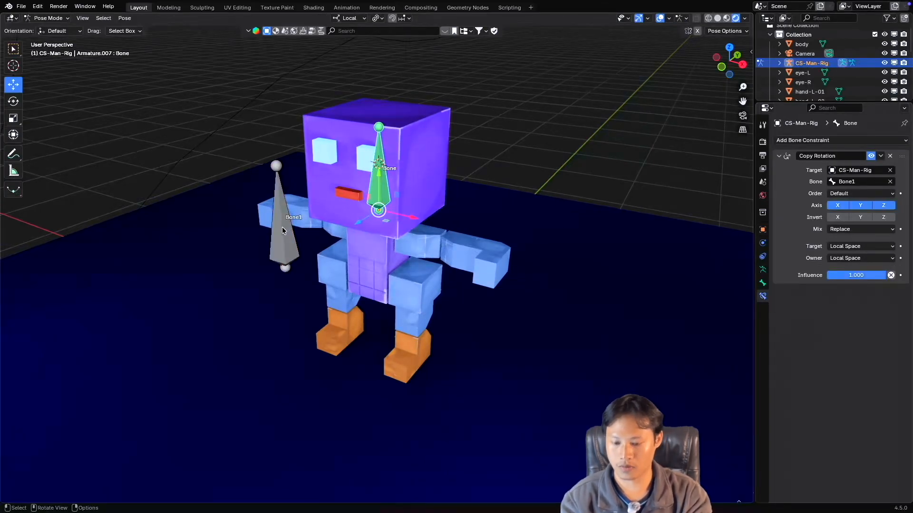
Select Bone1, test how the head bone follows a free rotation, and cancel it.
{"action": "left_click", "coordinate": [282, 227]}
{"action": "key", "text": "r"}
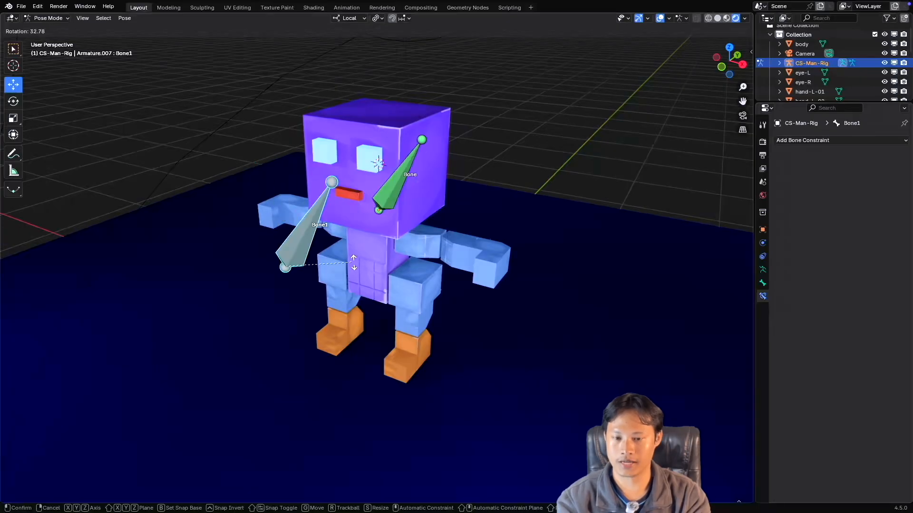
{"action": "right_click", "coordinate": [359, 239]}
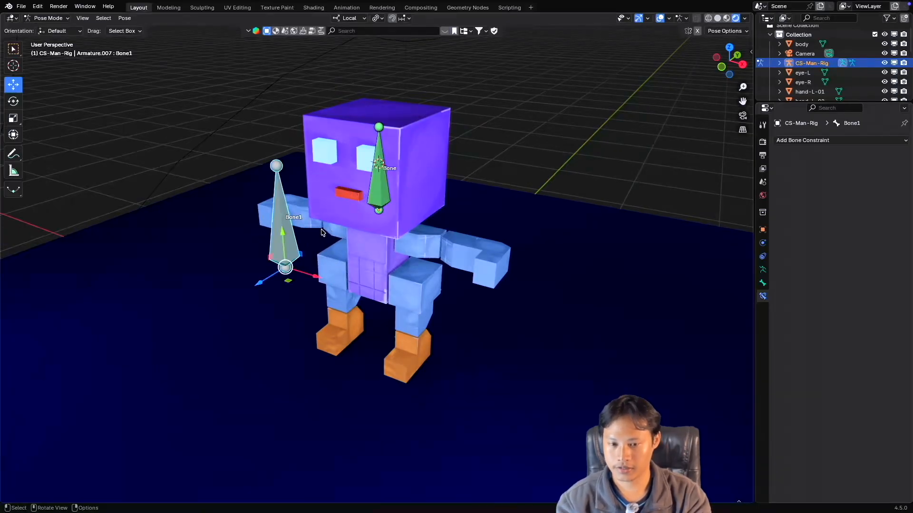
{"action": "middle_click_drag", "start_coordinate": [387, 188], "coordinate": [387, 184]}
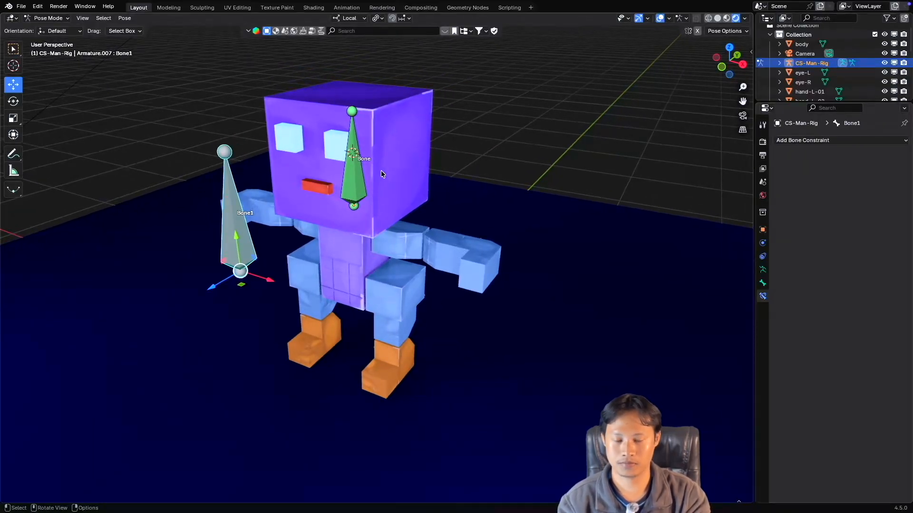
Disable the Copy Rotation constraint on the head bone, test rotating that bone freely, and cancel the rotation.
{"action": "left_click", "coordinate": [354, 176]}
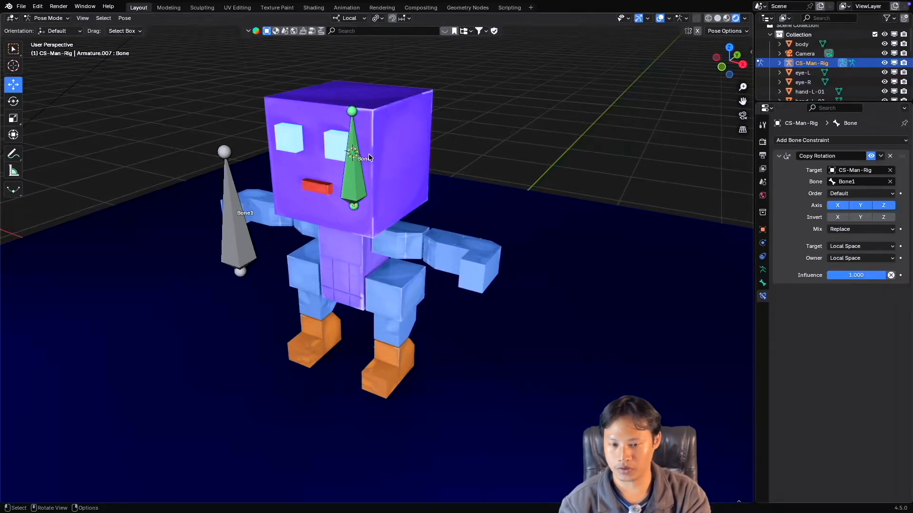
{"action": "left_click", "coordinate": [356, 167]}
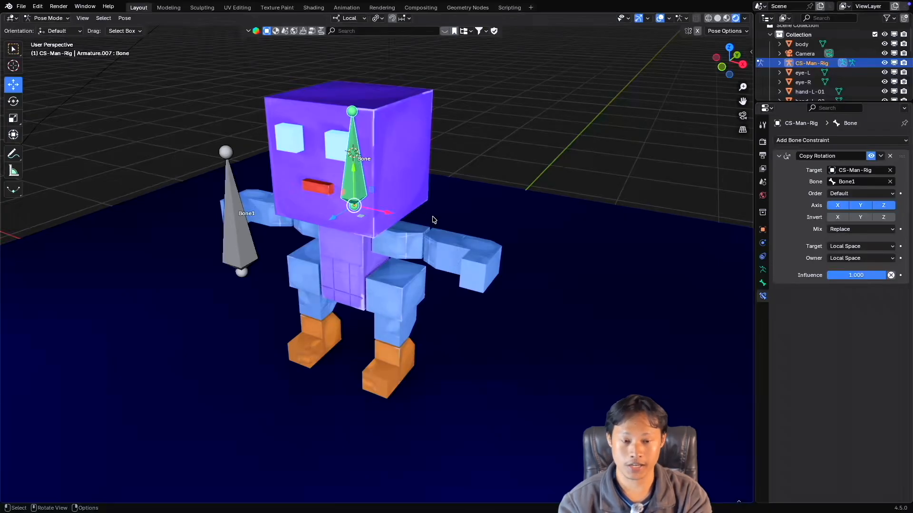
{"action": "left_click", "coordinate": [871, 155]}
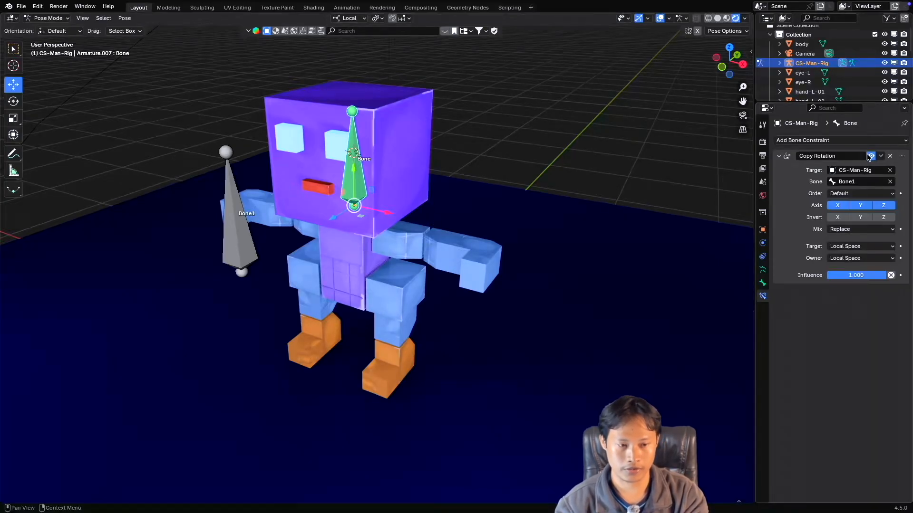
{"action": "key", "text": "r"}
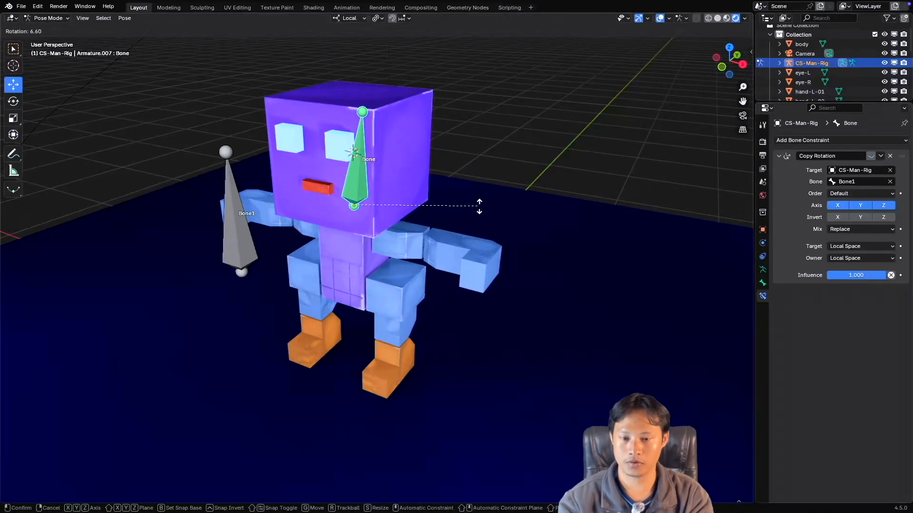
{"action": "right_click", "coordinate": [389, 159]}
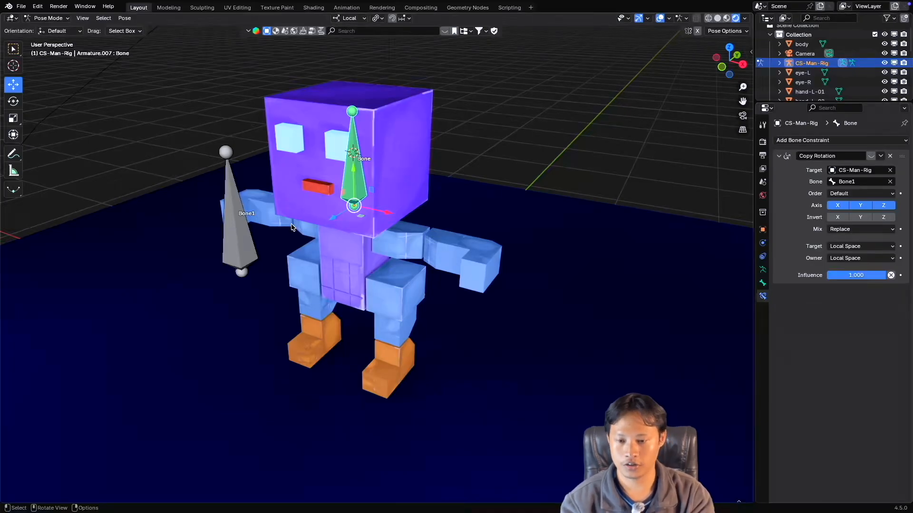
Test a free rotation of Bone1 while the head bone's Copy Rotation is disabled, and cancel it.
{"action": "left_click", "coordinate": [242, 228]}
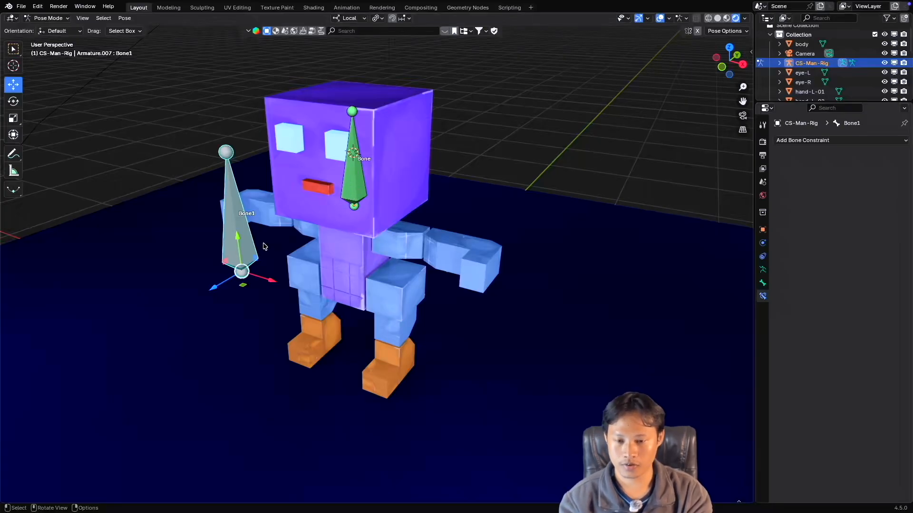
{"action": "key", "text": "r"}
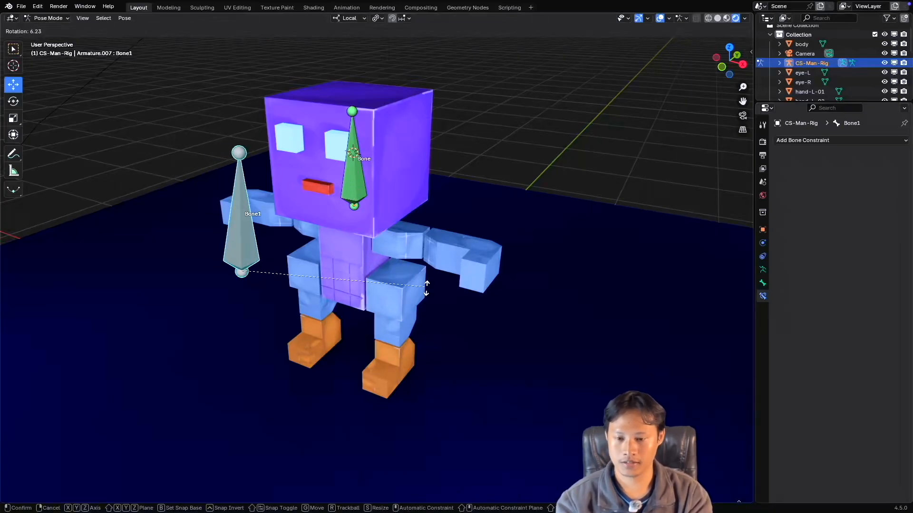
{"action": "key", "text": "Escape"}
Re-enable Copy Rotation on the head bone, test its effect by rotating Bone1, and cancel the rotation.
{"action": "left_click", "coordinate": [360, 184]}
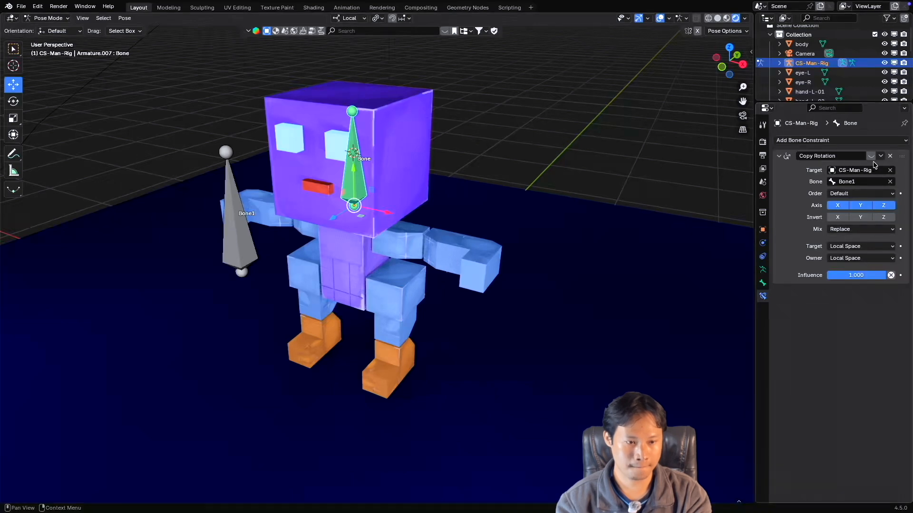
{"action": "left_click", "coordinate": [245, 236]}
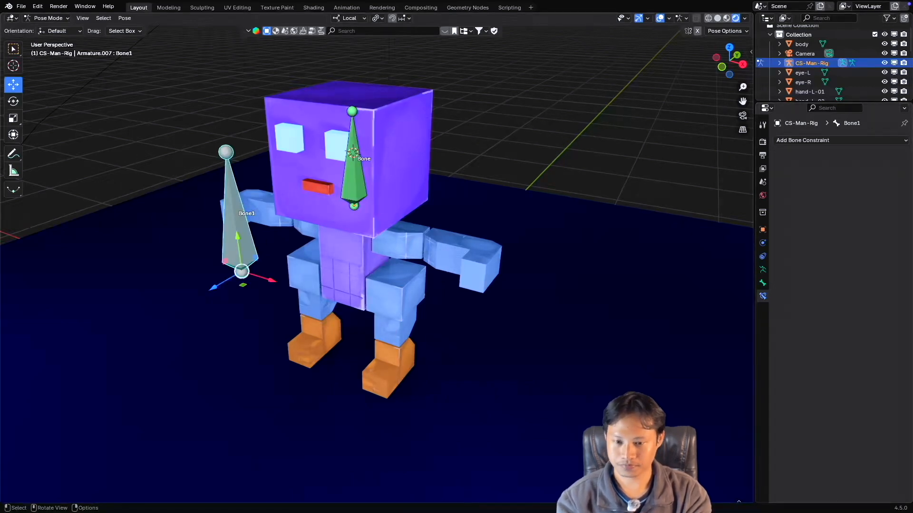
{"action": "key", "text": "r"}
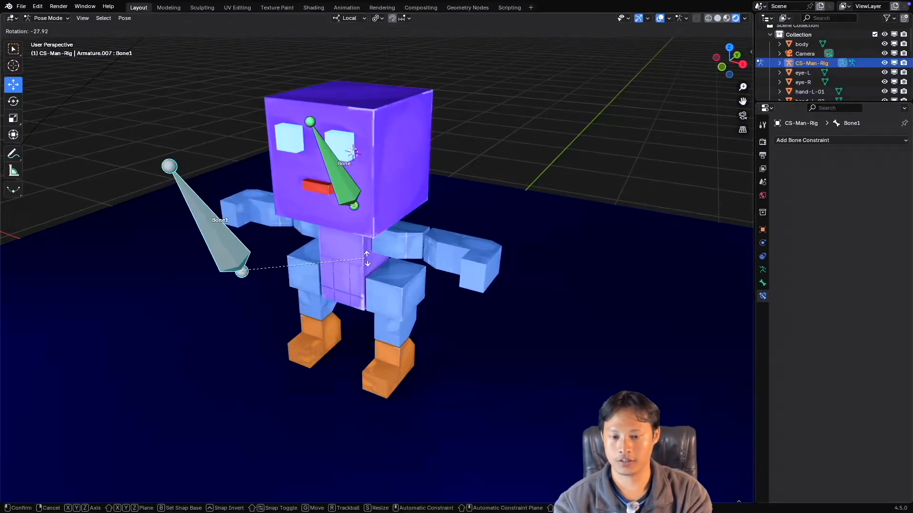
{"action": "key", "text": "Escape"}
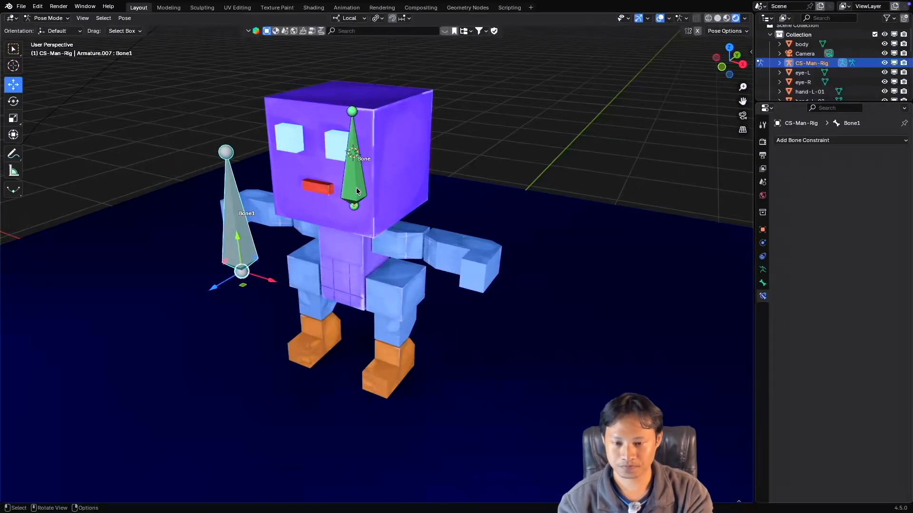
Limit the head bone's Copy Rotation constraint to the X axis by turning off Y and Z.
{"action": "left_click", "coordinate": [353, 157]}
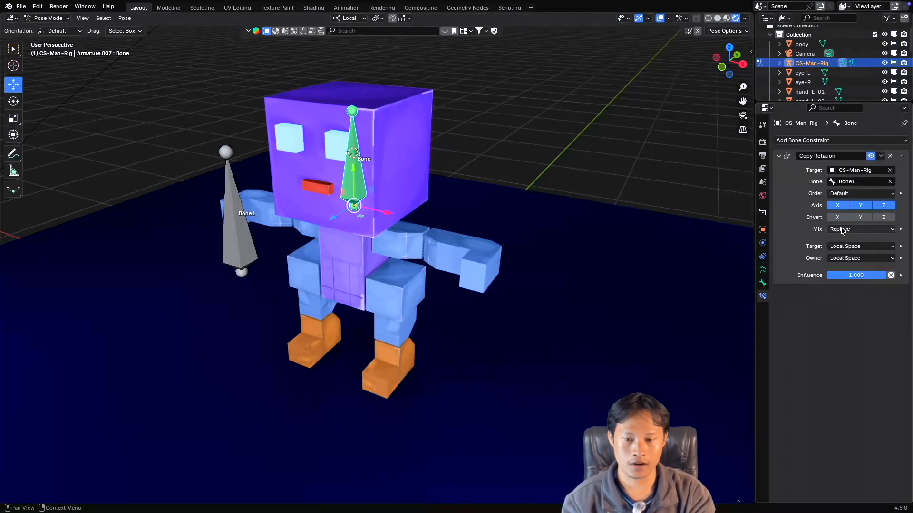
{"action": "scroll", "coordinate": [363, 241], "scroll_direction": "up", "scroll_amount": 3, "text": "ctrl"}
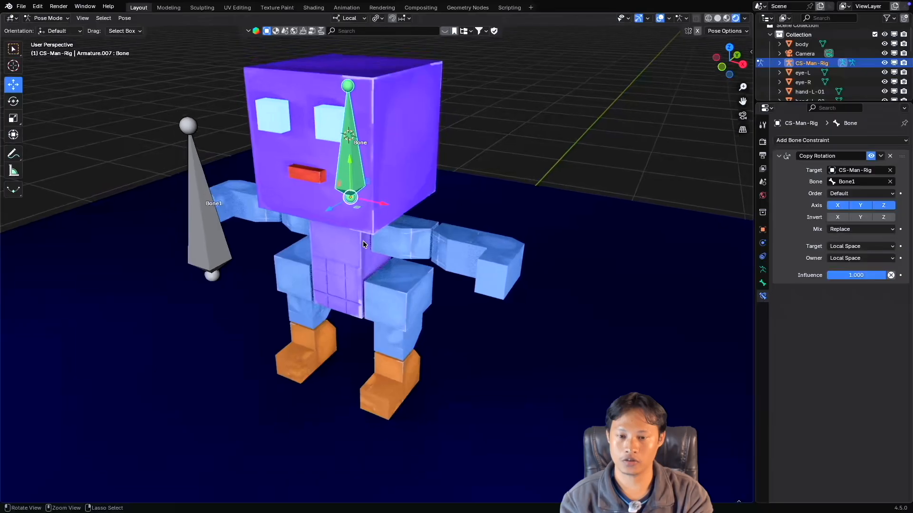
{"action": "scroll", "coordinate": [363, 241], "scroll_direction": "down", "scroll_amount": 2, "text": "ctrl"}
{"action": "scroll", "coordinate": [364, 241], "scroll_direction": "up", "scroll_amount": 1, "text": "shift"}
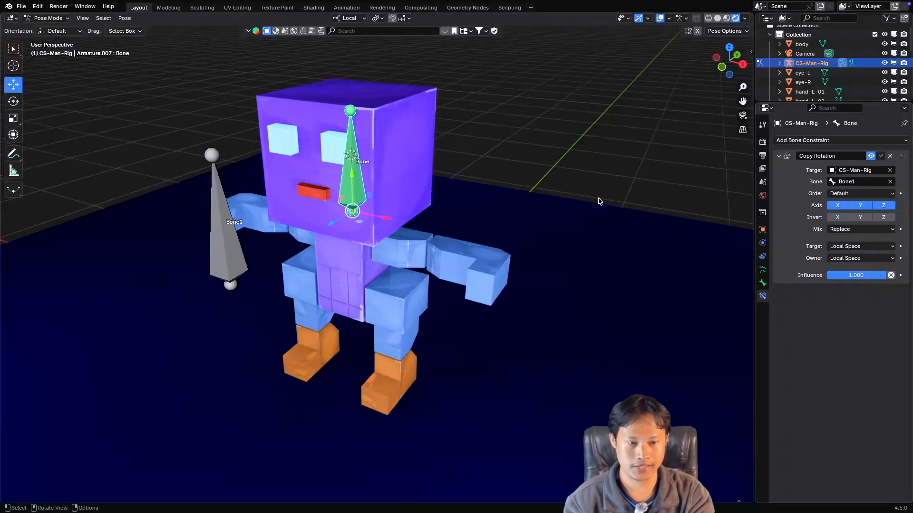
{"action": "left_click", "coordinate": [858, 208]}
{"action": "left_click", "coordinate": [889, 208]}
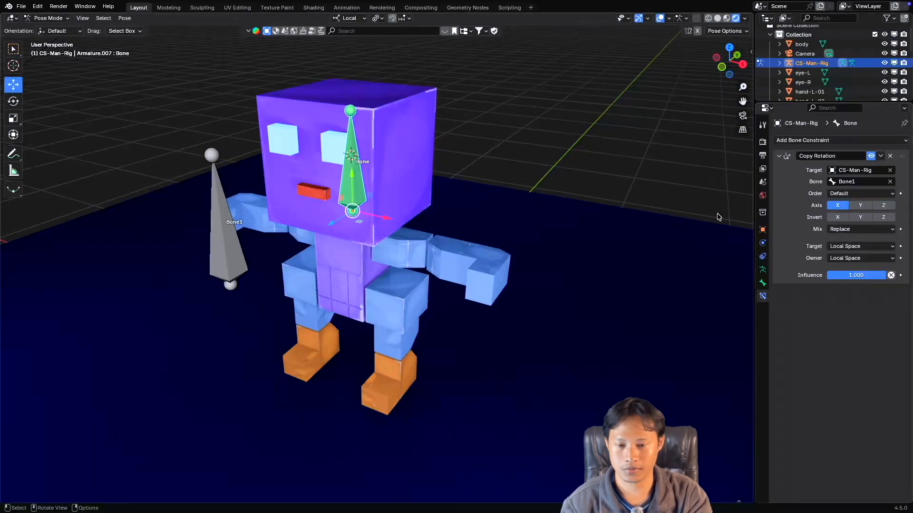
Test free rotations of Bone1 with only the X axis copied to the head bone, leaving Bone1 in its rest pose.
{"action": "left_click", "coordinate": [224, 232]}
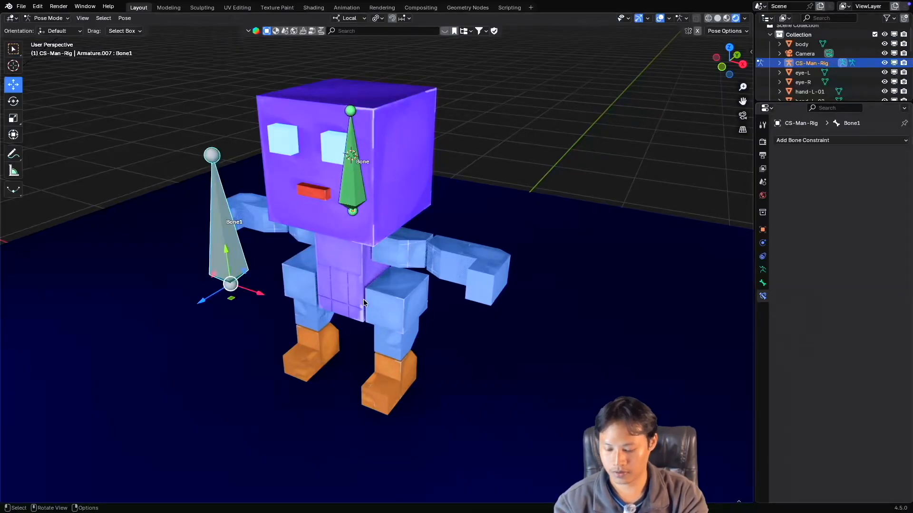
{"action": "key", "text": "r"}
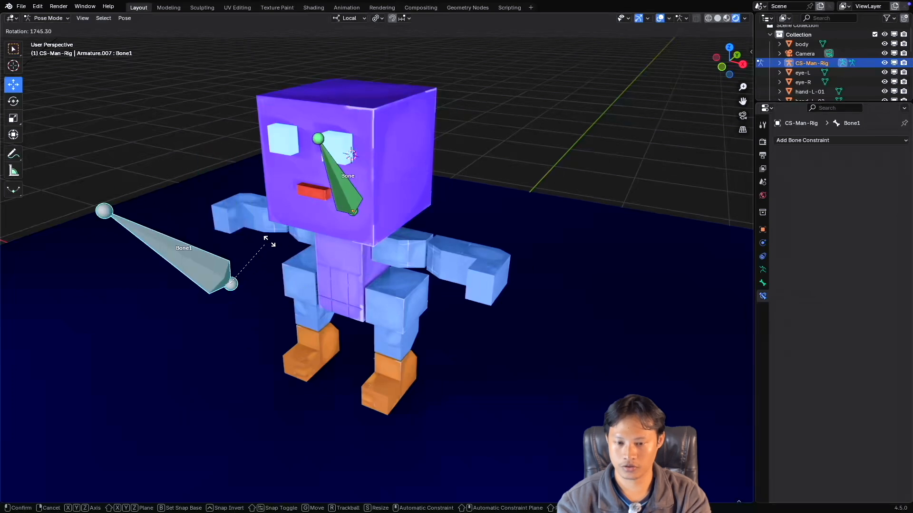
{"action": "left_click", "coordinate": [360, 188]}
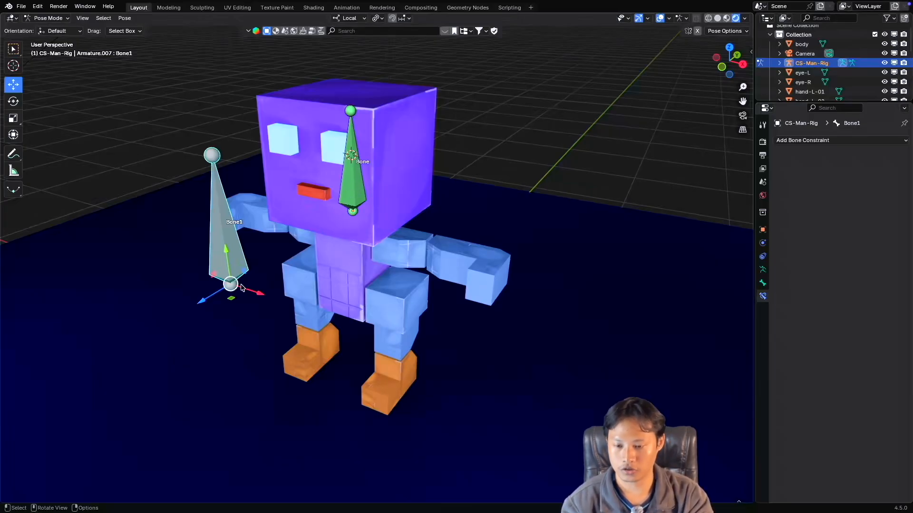
{"action": "key", "text": "r"}
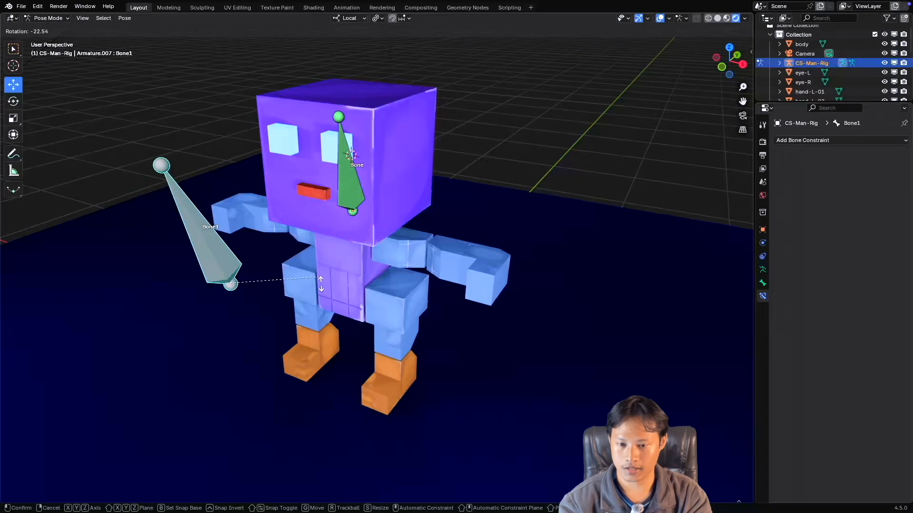
{"action": "left_click", "coordinate": [351, 286]}
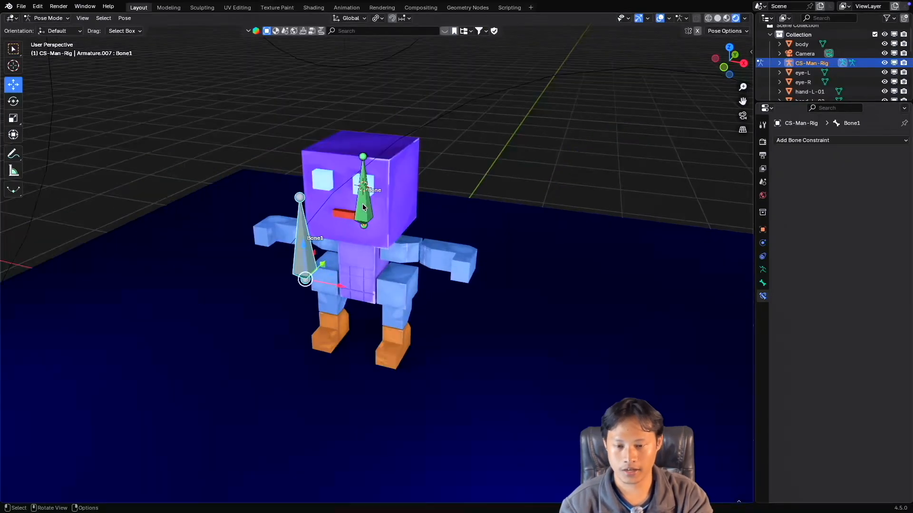
Select the head bone, test rotating it freely under the X-only Copy Rotation, and cancel the rotation.
{"action": "left_click", "coordinate": [363, 203]}
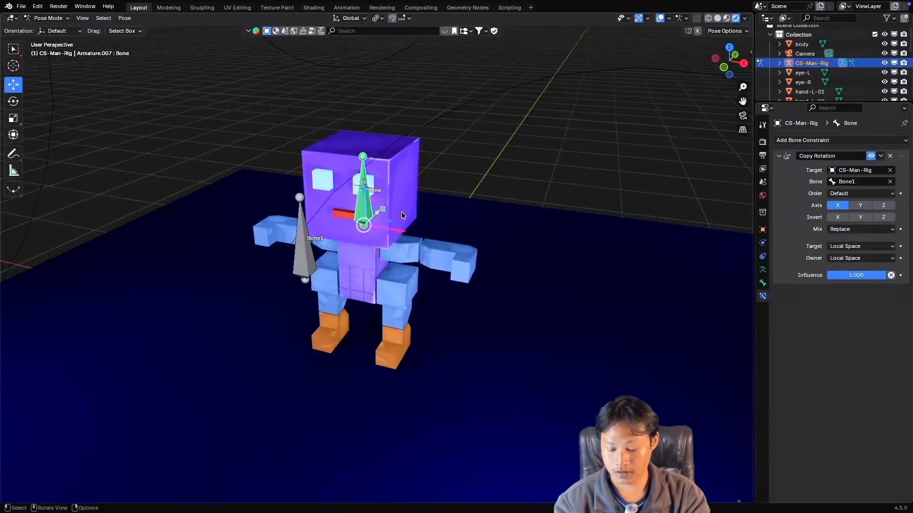
{"action": "key", "text": "r"}
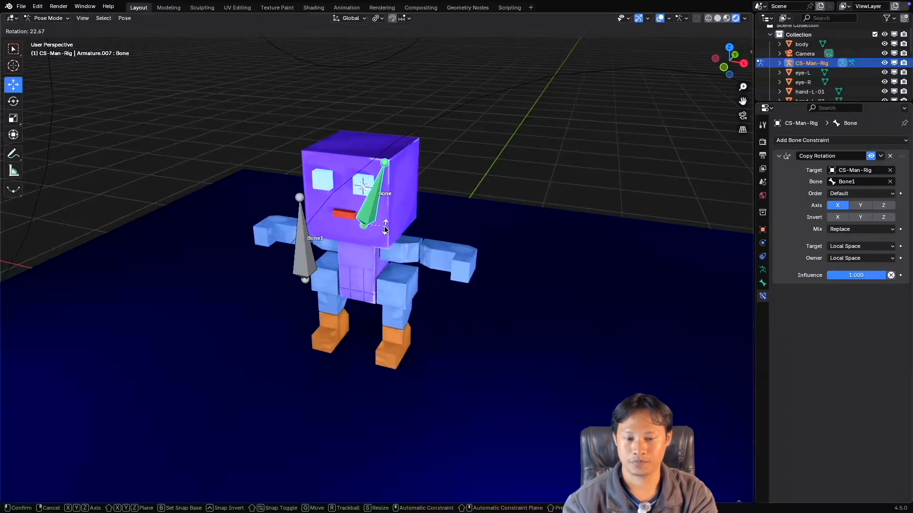
{"action": "right_click", "coordinate": [383, 227]}
Turn the Y and Z axes of Copy Rotation back on, test rotating Bone1, and cancel the rotation.
{"action": "left_click", "coordinate": [860, 206]}
{"action": "left_click", "coordinate": [883, 206]}
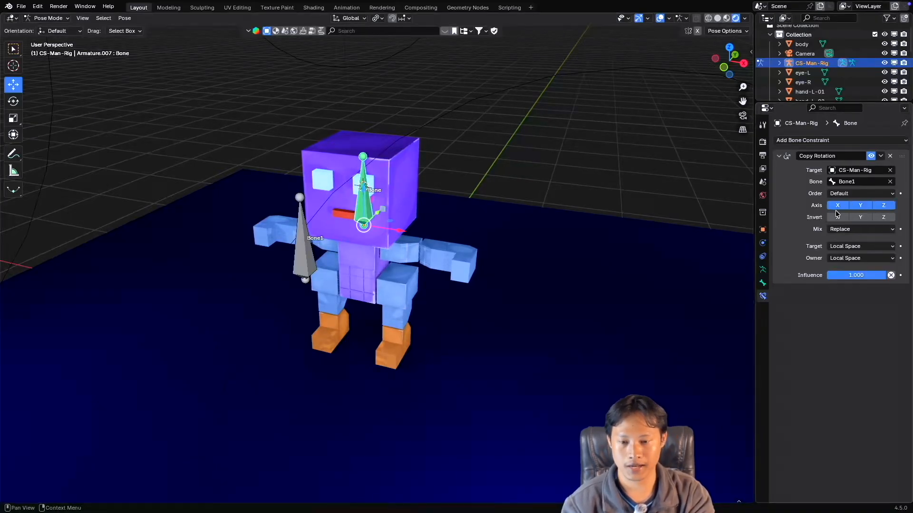
{"action": "left_click", "coordinate": [306, 253]}
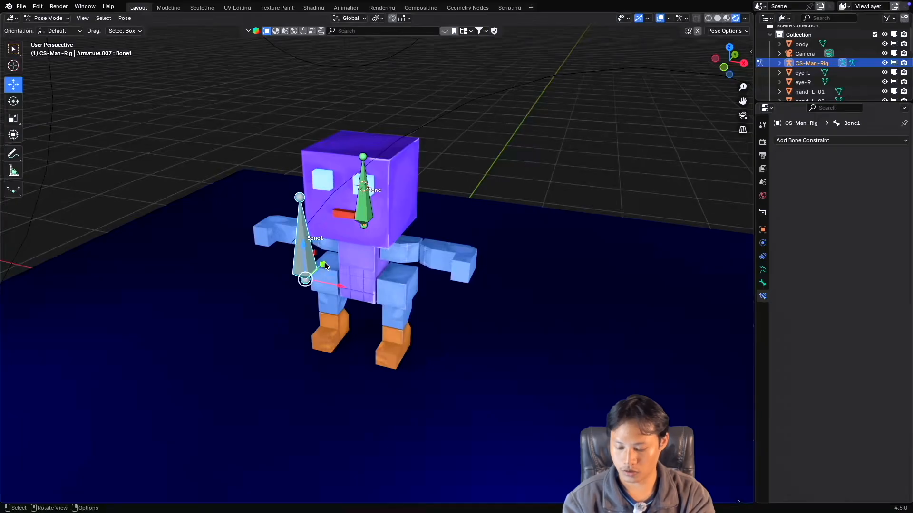
{"action": "key", "text": "r"}
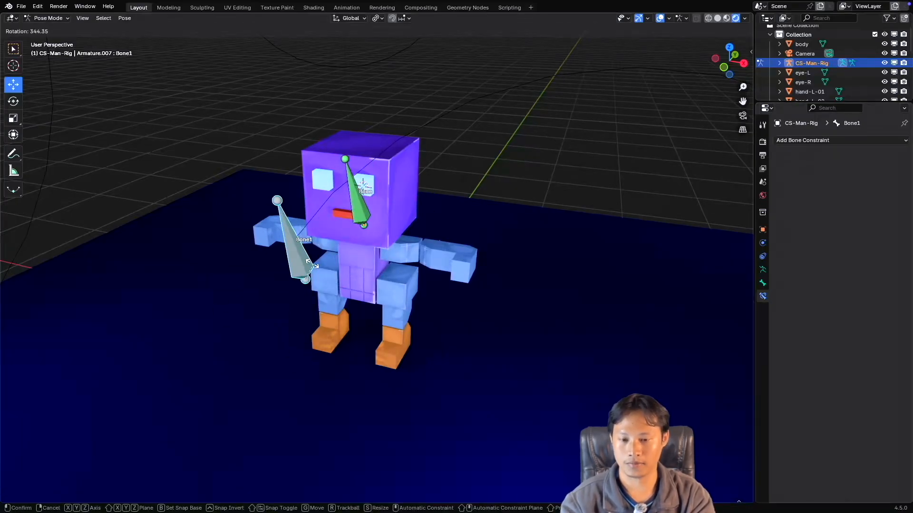
{"action": "right_click", "coordinate": [338, 251]}
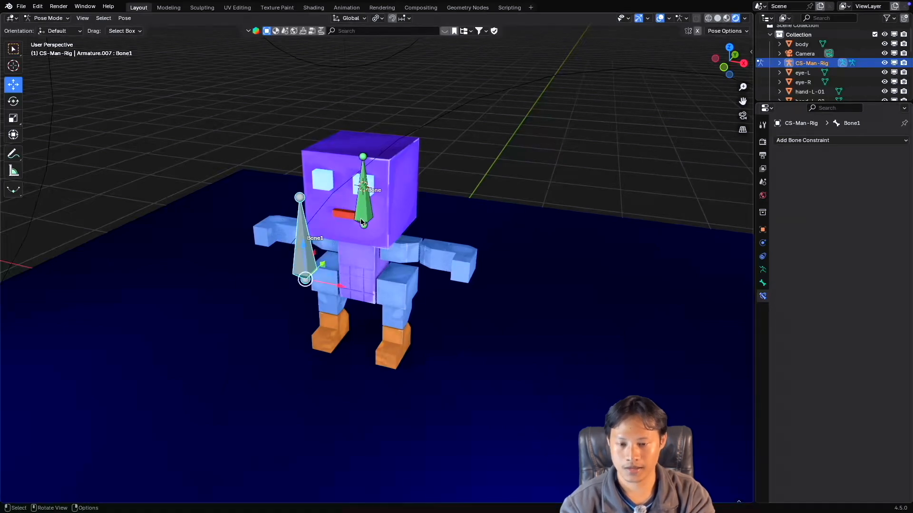
Try rotating the head bone directly with all three Copy Rotation axes enabled, and cancel it.
{"action": "left_click", "coordinate": [362, 216]}
{"action": "key", "text": "r"}
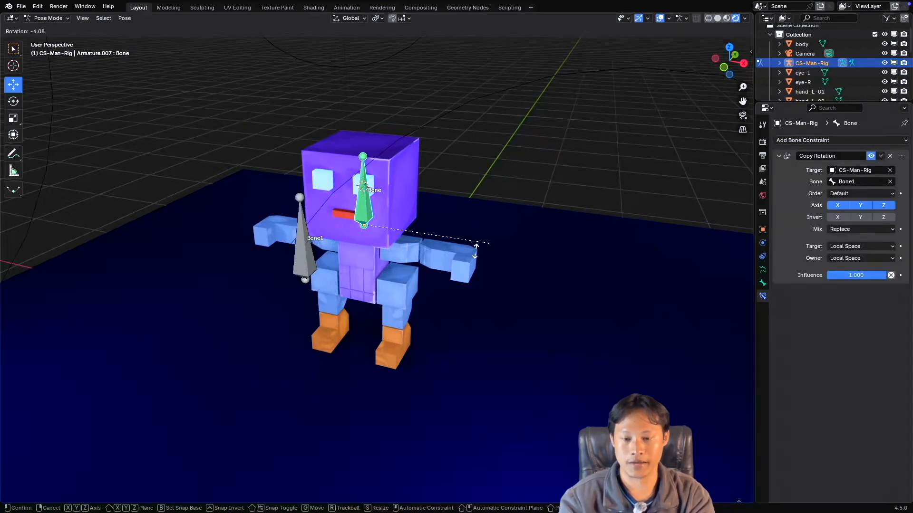
{"action": "right_click", "coordinate": [348, 253]}
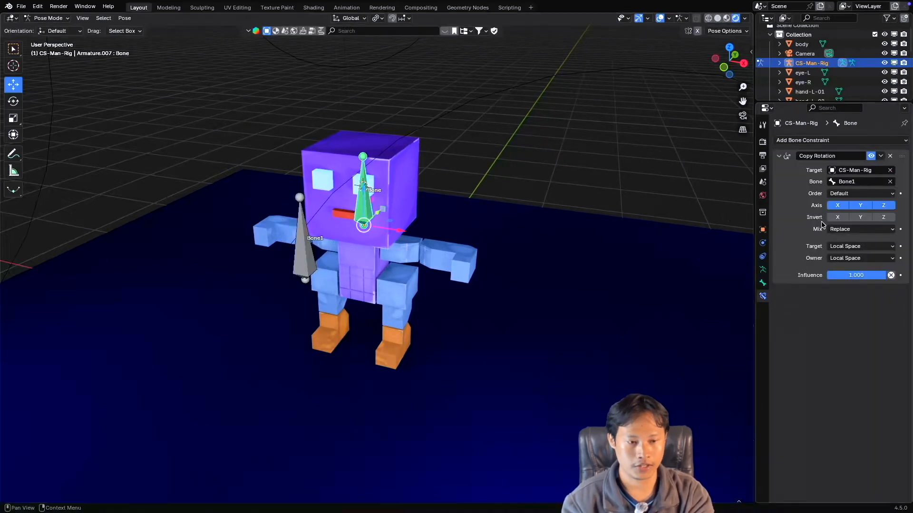
Turn off the Y and Z axes of Copy Rotation, test rotating the head bone, and cancel the rotation.
{"action": "left_click", "coordinate": [859, 206]}
{"action": "left_click", "coordinate": [883, 207]}
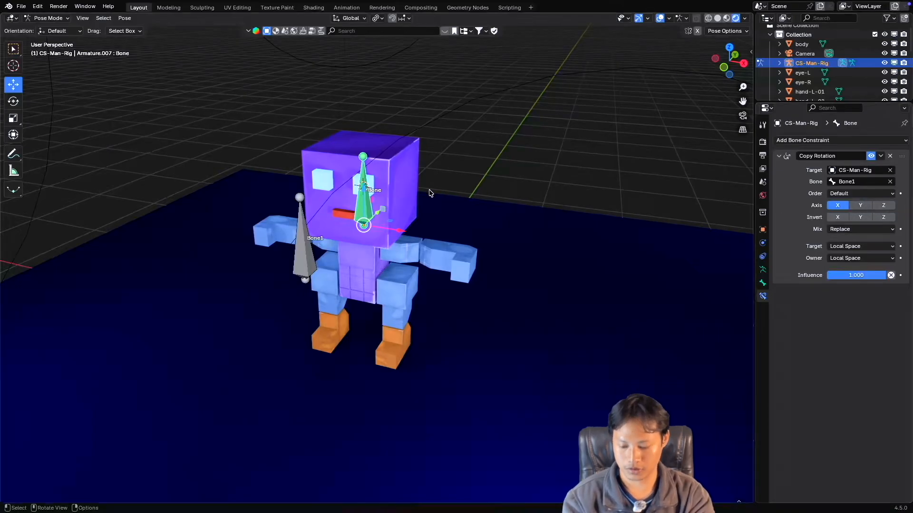
{"action": "key", "text": "r"}
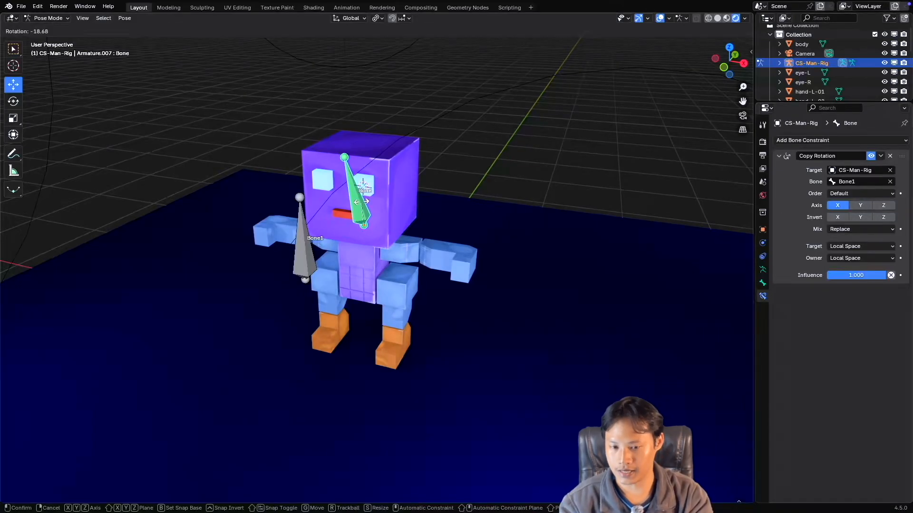
{"action": "right_click", "coordinate": [331, 220]}
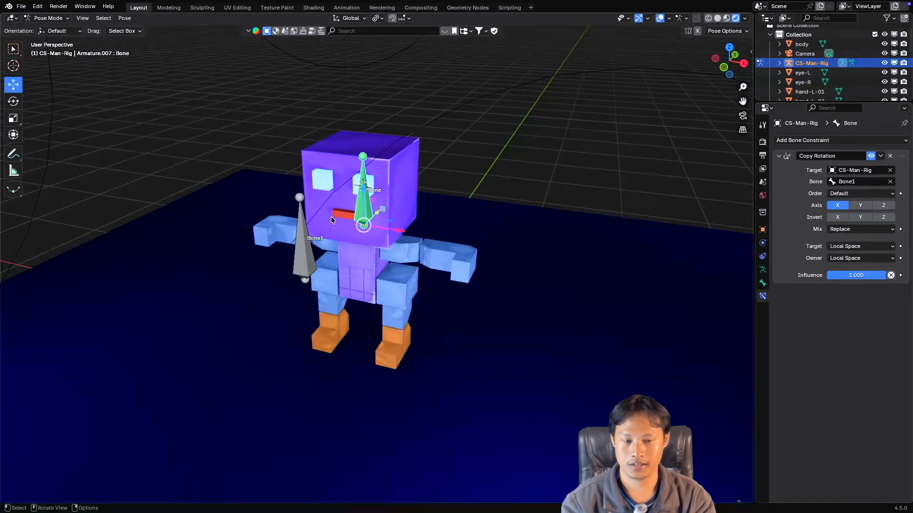
Test rotating Bone1 while the head bone's Copy Rotation is limited to the X axis, and cancel the rotation.
{"action": "left_click", "coordinate": [303, 240]}
{"action": "key", "text": "r"}
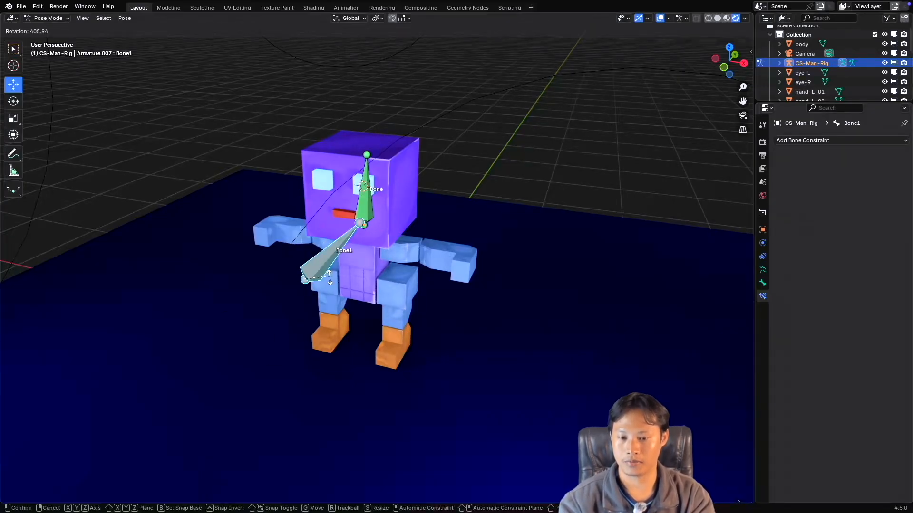
{"action": "right_click", "coordinate": [327, 254]}
Turn the Y and Z axes of the head bone's Copy Rotation constraint back on.
{"action": "left_click", "coordinate": [367, 212]}
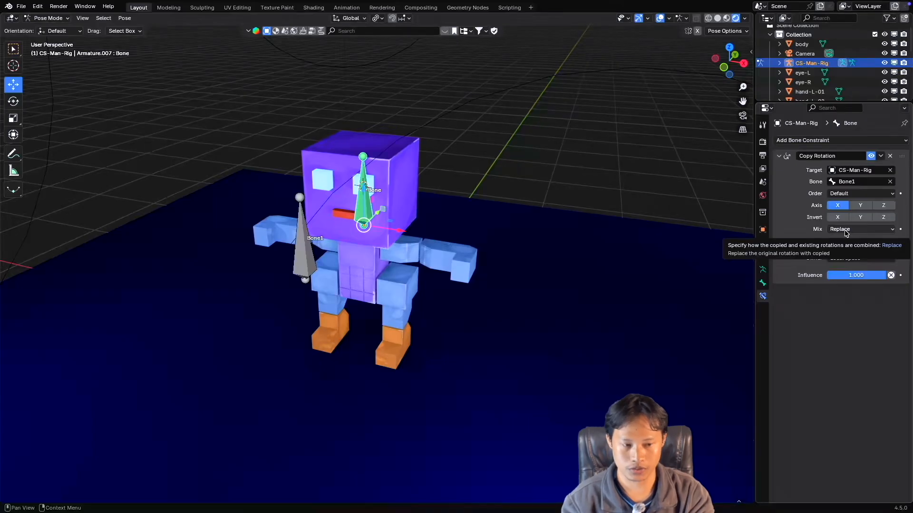
{"action": "left_click", "coordinate": [860, 205]}
{"action": "left_click", "coordinate": [883, 205]}
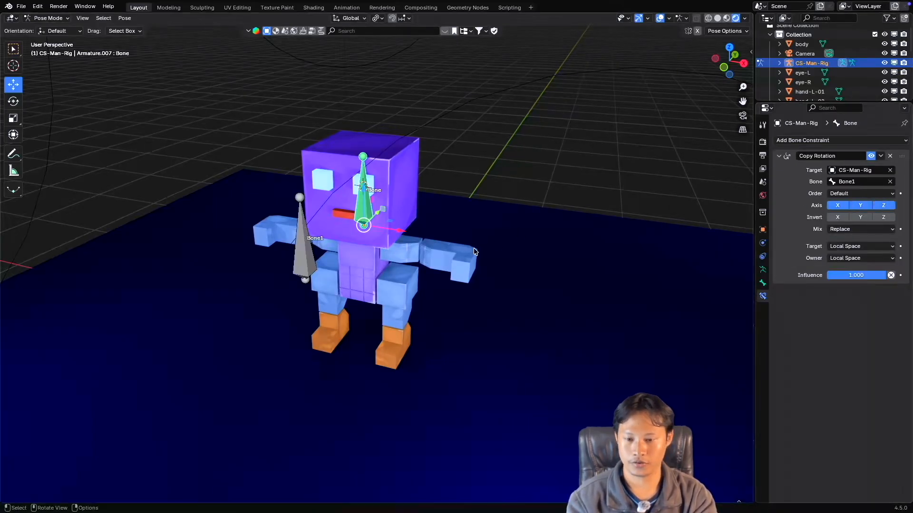
Test rotating Bone1 and the head bone with all three Copy Rotation axes enabled, cancelling each rotation.
{"action": "left_click", "coordinate": [308, 239]}
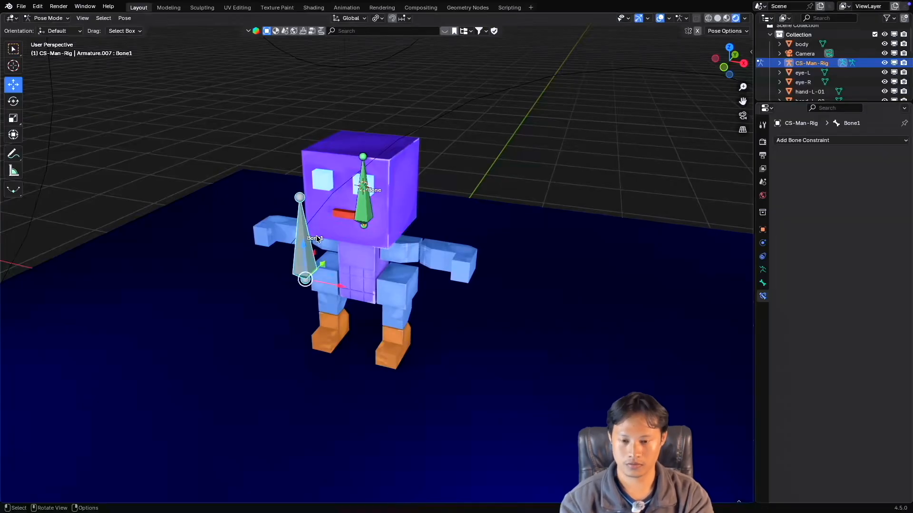
{"action": "key", "text": "r"}
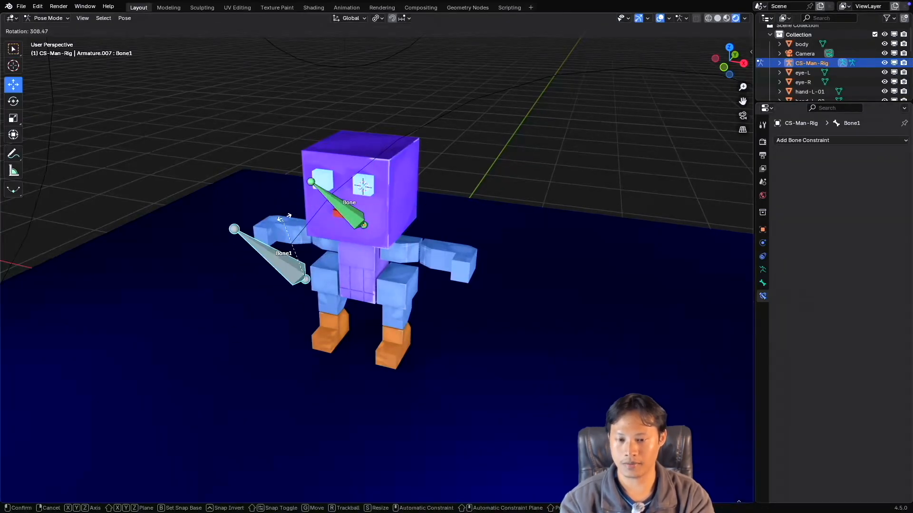
{"action": "key", "text": "Escape"}
{"action": "left_click", "coordinate": [357, 211]}
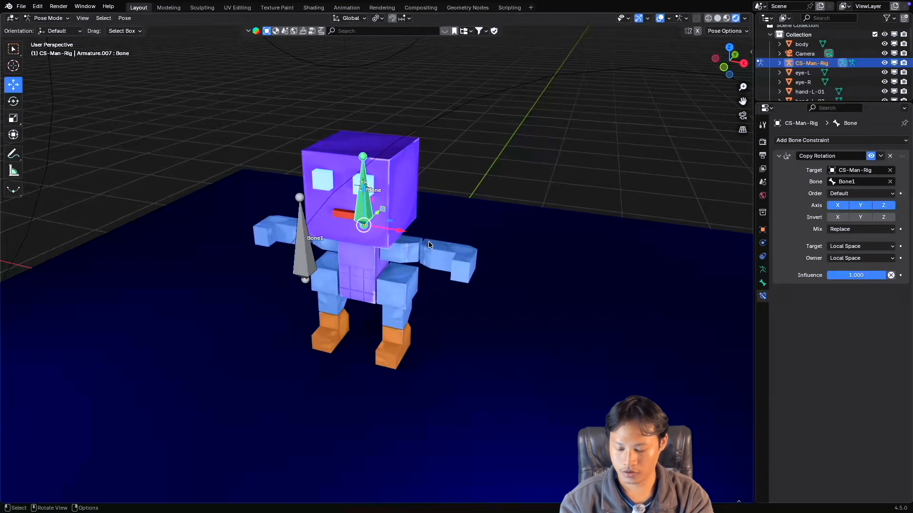
{"action": "key", "text": "r"}
{"action": "key", "text": "Escape"}
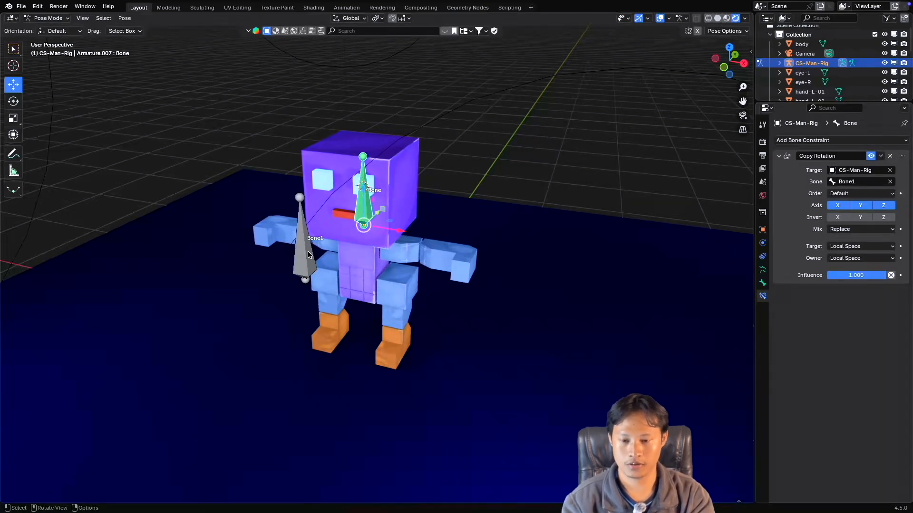
Set the Mix mode of the head bone's Copy Rotation constraint to Add.
{"action": "left_click", "coordinate": [294, 250]}
{"action": "left_click", "coordinate": [363, 208]}
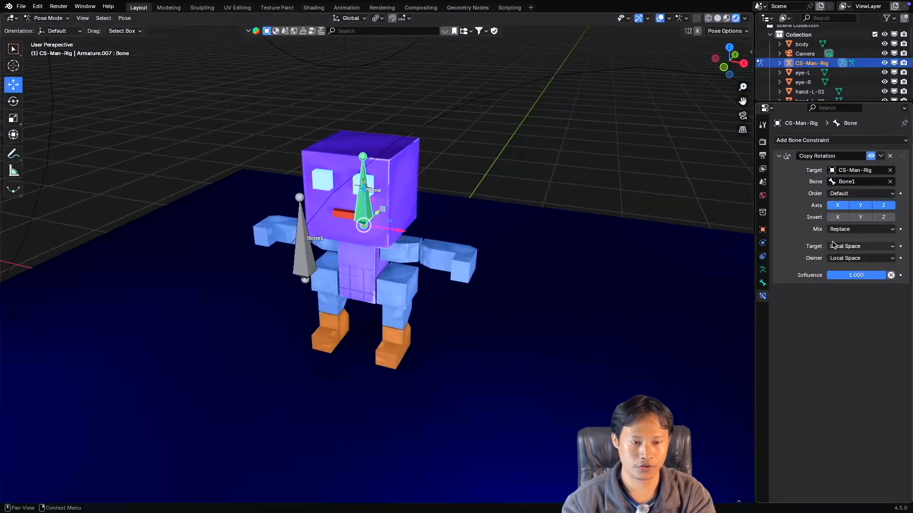
{"action": "left_click", "coordinate": [845, 229]}
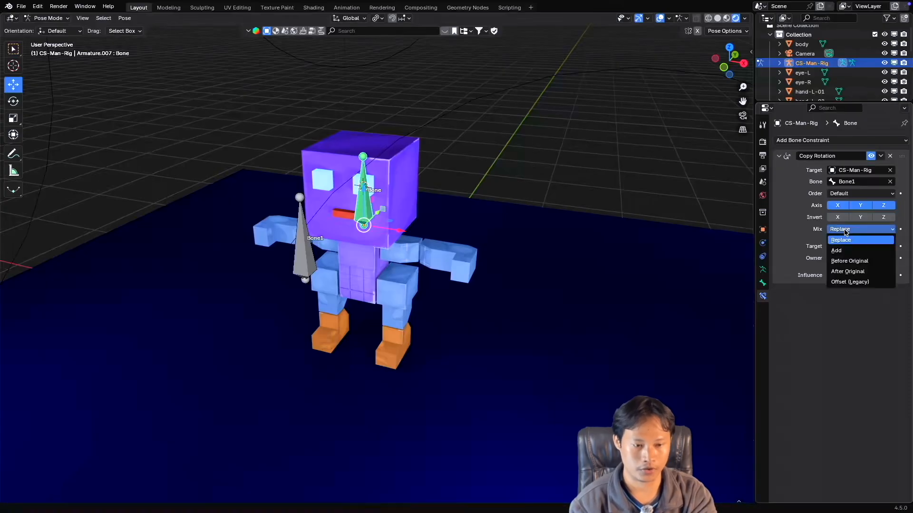
{"action": "left_click", "coordinate": [847, 251]}
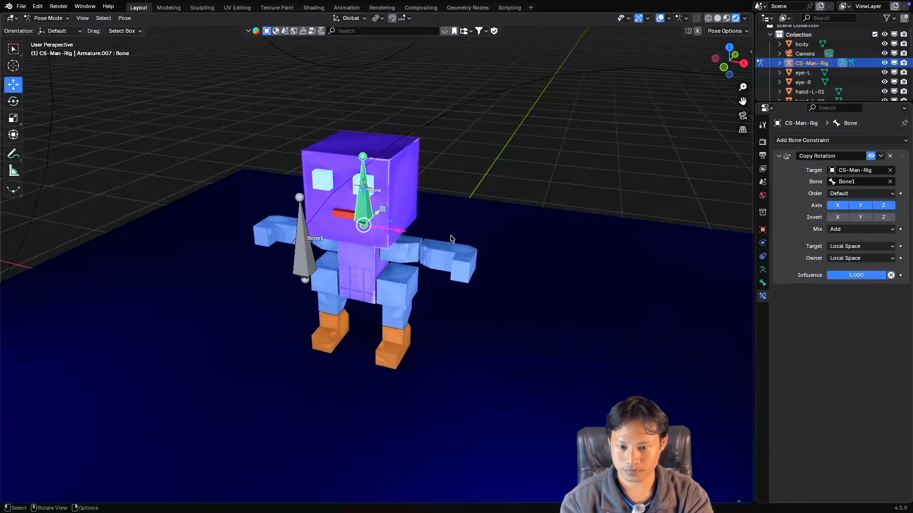
Test rotating the head bone, Bone1, and the head bone again under the Add mix mode, cancelling each rotation.
{"action": "key", "text": "r"}
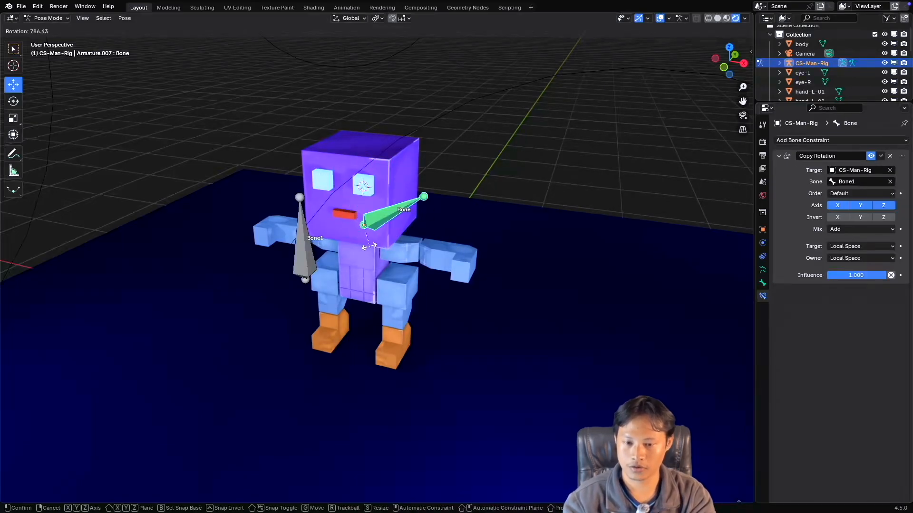
{"action": "right_click", "coordinate": [416, 213]}
{"action": "left_click", "coordinate": [306, 239]}
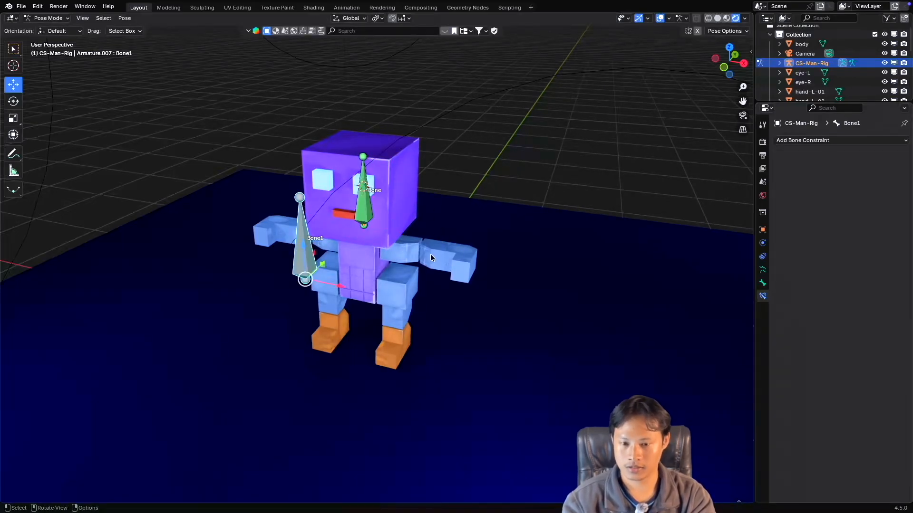
{"action": "key", "text": "r"}
{"action": "right_click", "coordinate": [414, 266]}
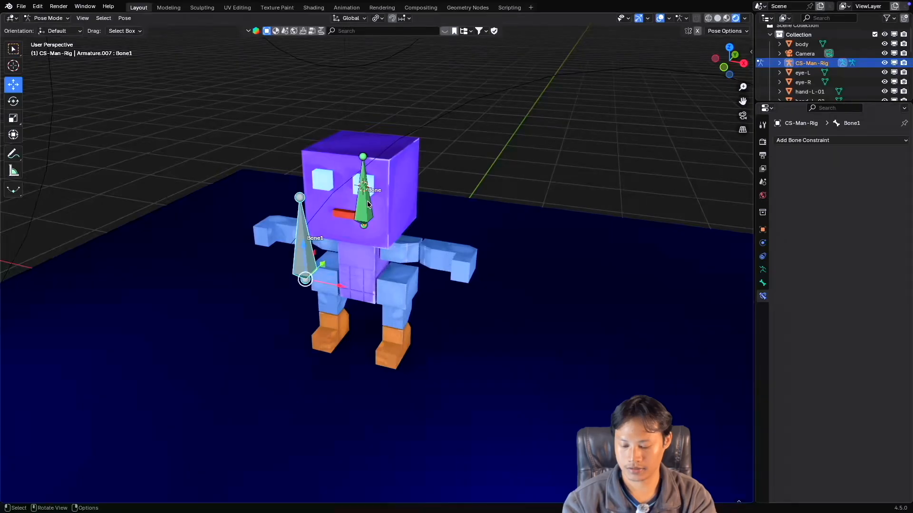
{"action": "left_click", "coordinate": [367, 201]}
{"action": "key", "text": "r"}
{"action": "right_click", "coordinate": [393, 234]}
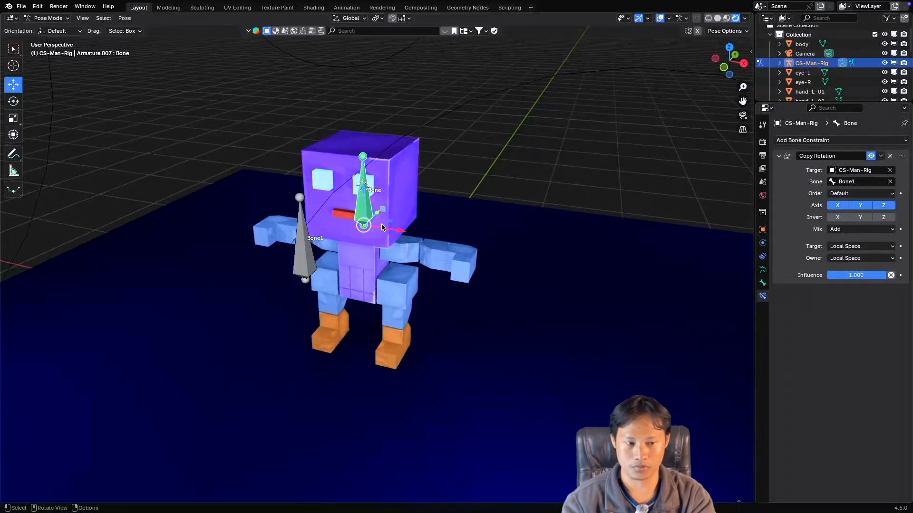
Set the Copy Rotation Mix mode back to Replace, then try rotating the head bone directly and cancel it.
{"action": "left_click", "coordinate": [852, 229]}
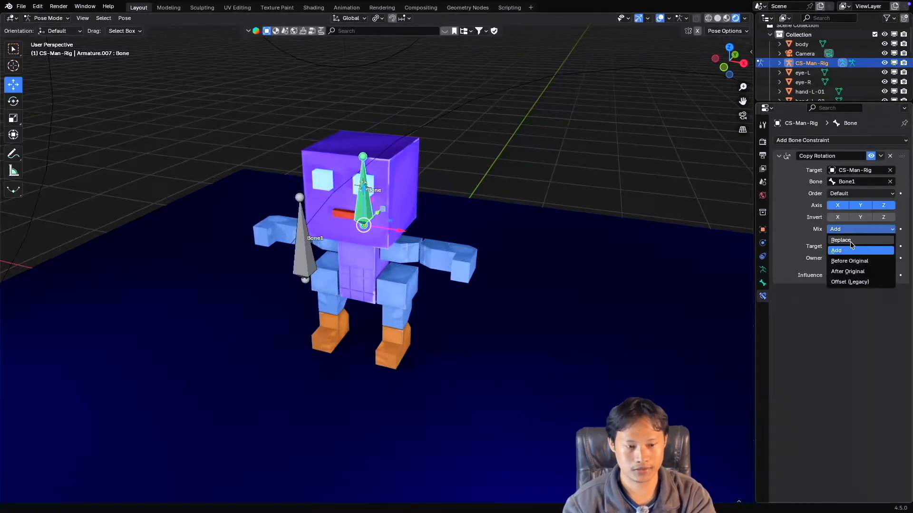
{"action": "left_click", "coordinate": [852, 241]}
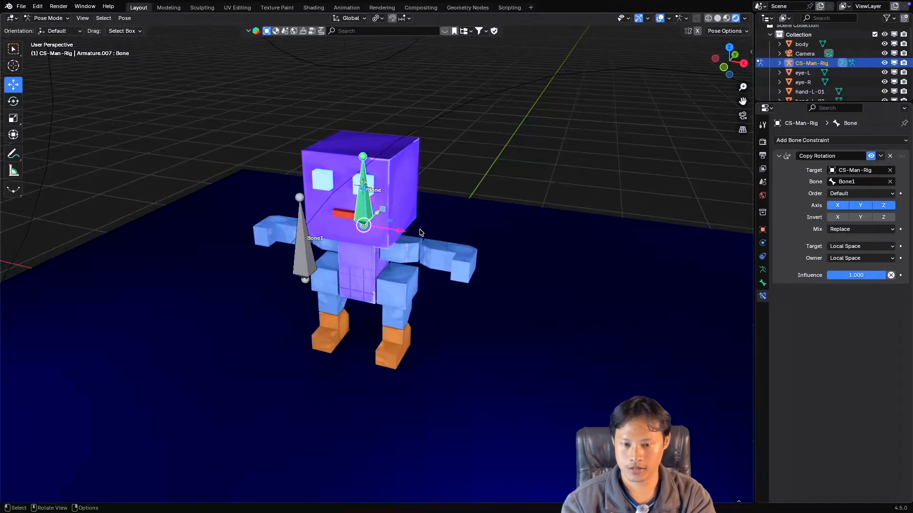
{"action": "key", "text": "r"}
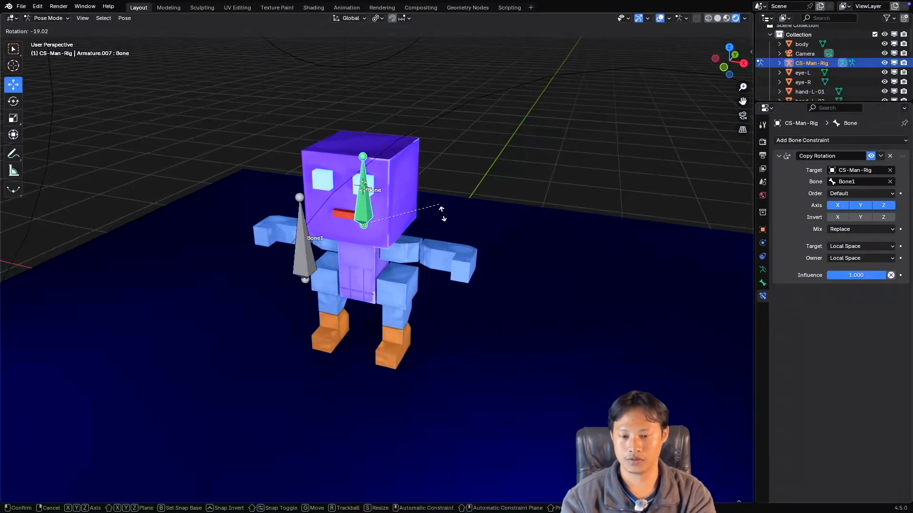
{"action": "right_click", "coordinate": [424, 211]}
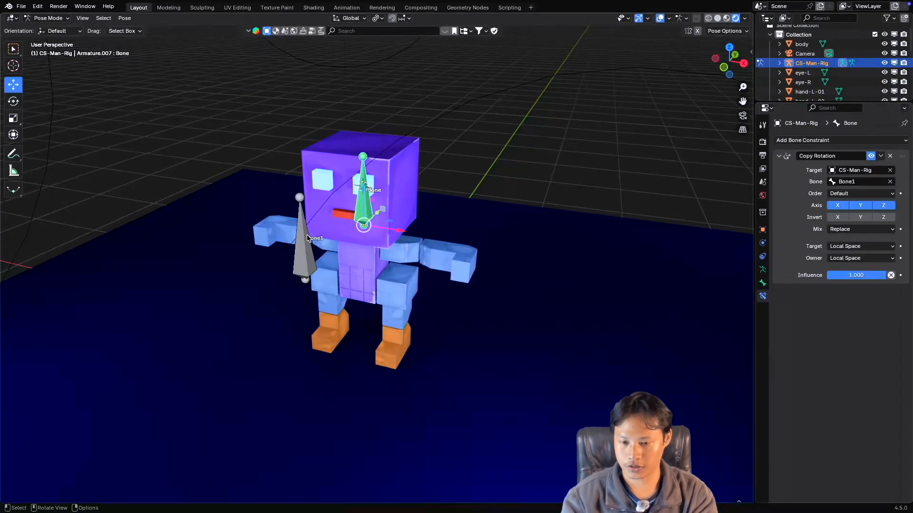
Test driving the head bone by rotating Bone1 under the Replace mix mode, and restore its pose.
{"action": "left_click", "coordinate": [309, 234]}
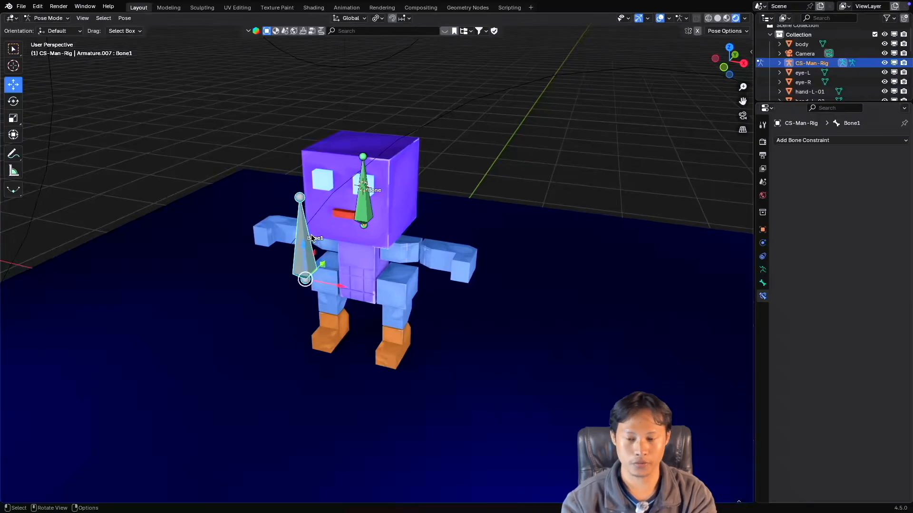
{"action": "key", "text": "r"}
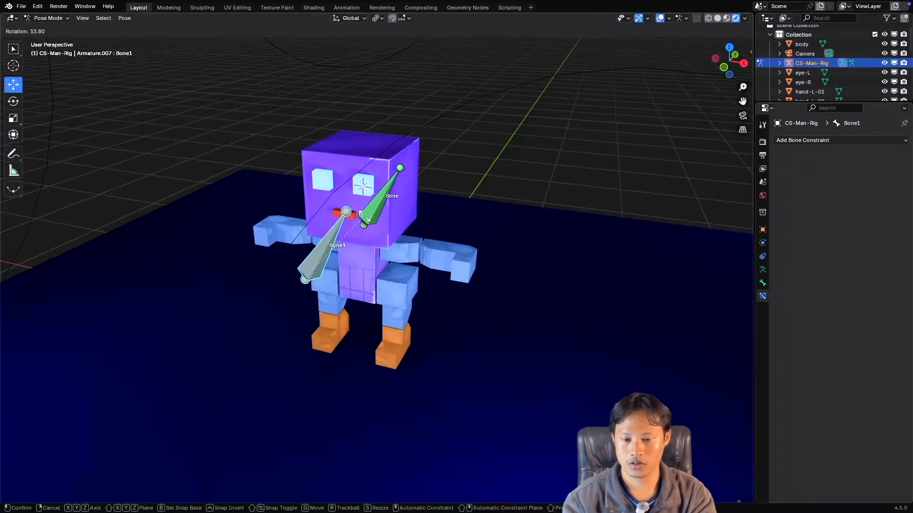
{"action": "left_click", "coordinate": [315, 244]}
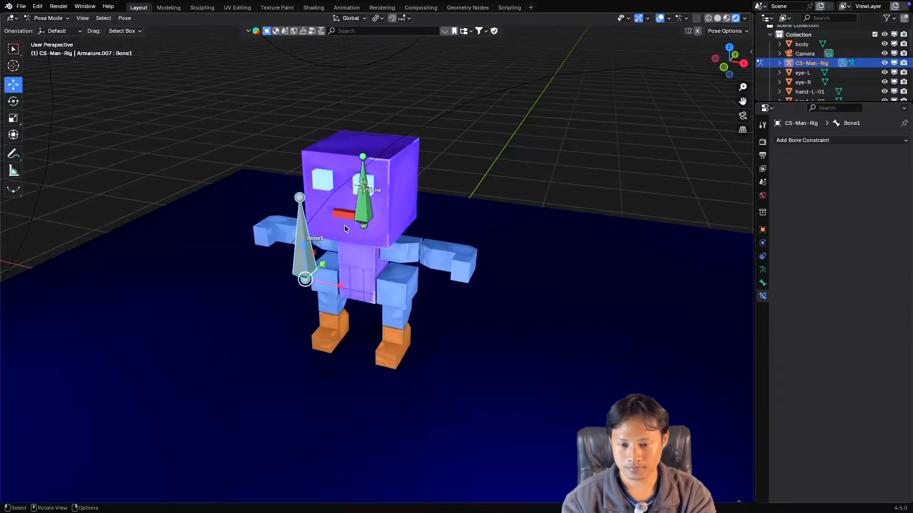
Invert the X, Y and Z axes in the head bone's Copy Rotation constraint.
{"action": "left_click", "coordinate": [362, 212]}
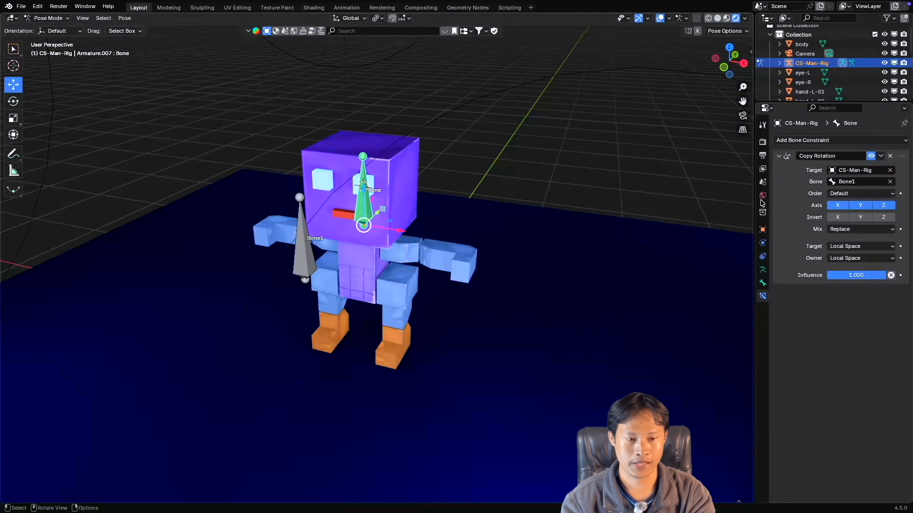
{"action": "left_click", "coordinate": [838, 217]}
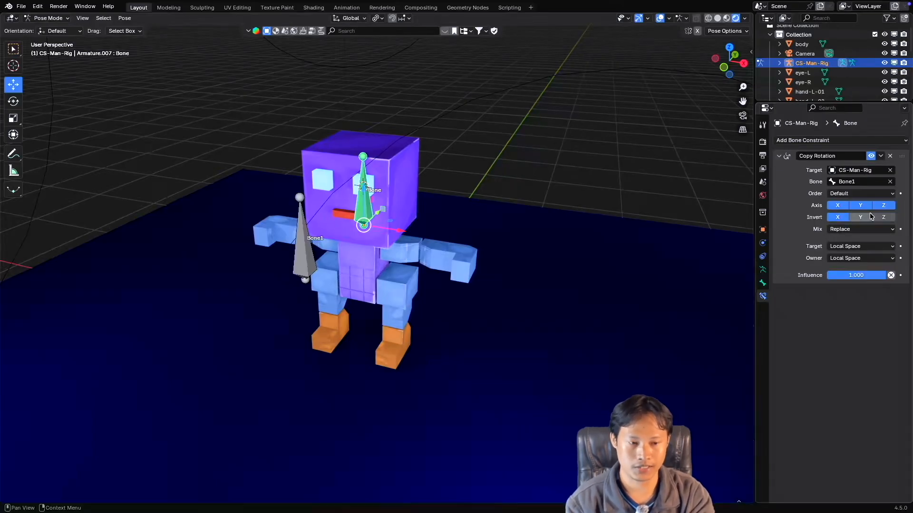
{"action": "left_click", "coordinate": [860, 217]}
{"action": "left_click", "coordinate": [883, 217]}
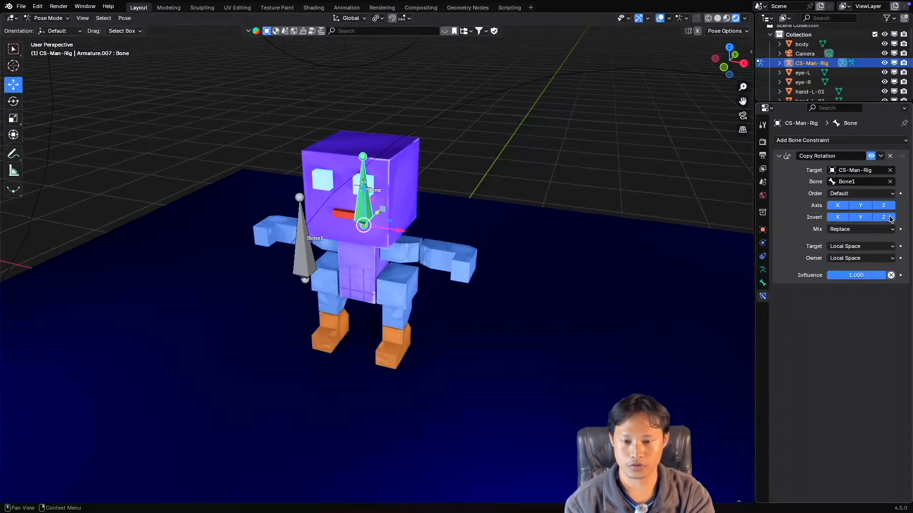
Test rotating Bone1 repeatedly with all Copy Rotation axes inverted, cancelling each rotation.
{"action": "left_click", "coordinate": [305, 237]}
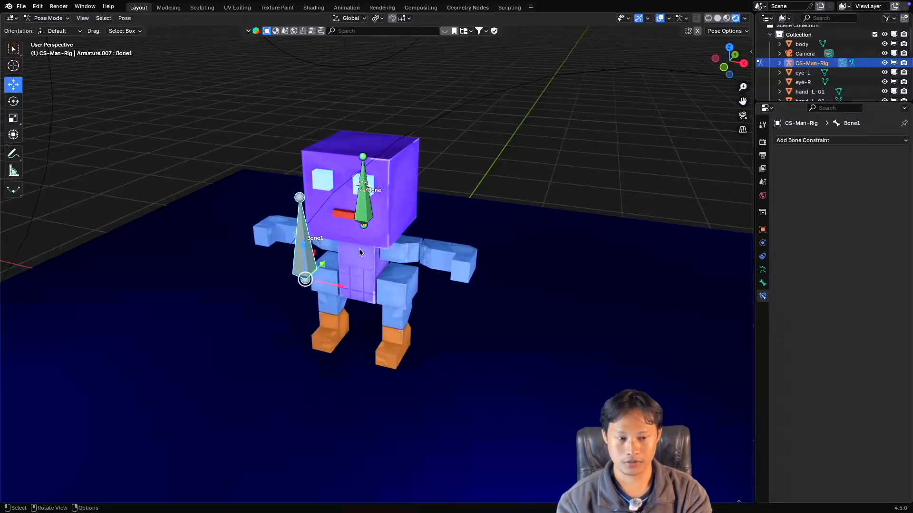
{"action": "left_click", "coordinate": [370, 209]}
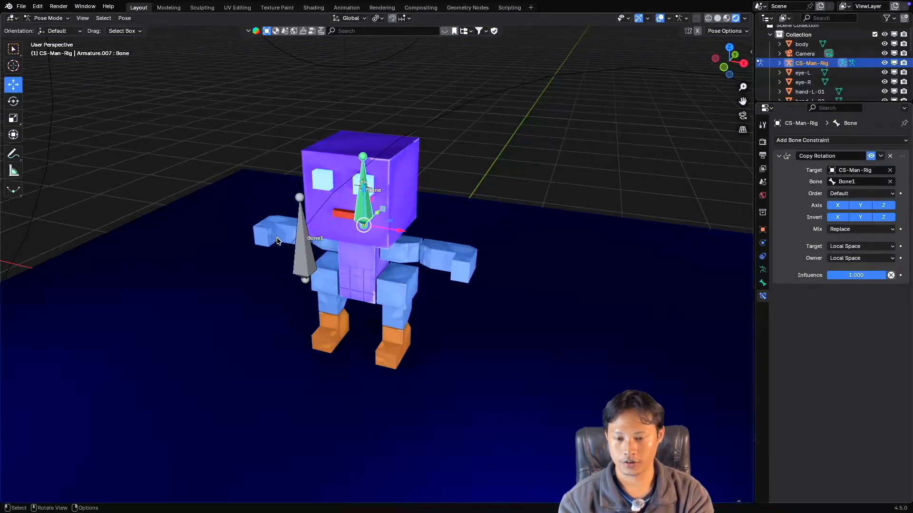
{"action": "left_click", "coordinate": [303, 216]}
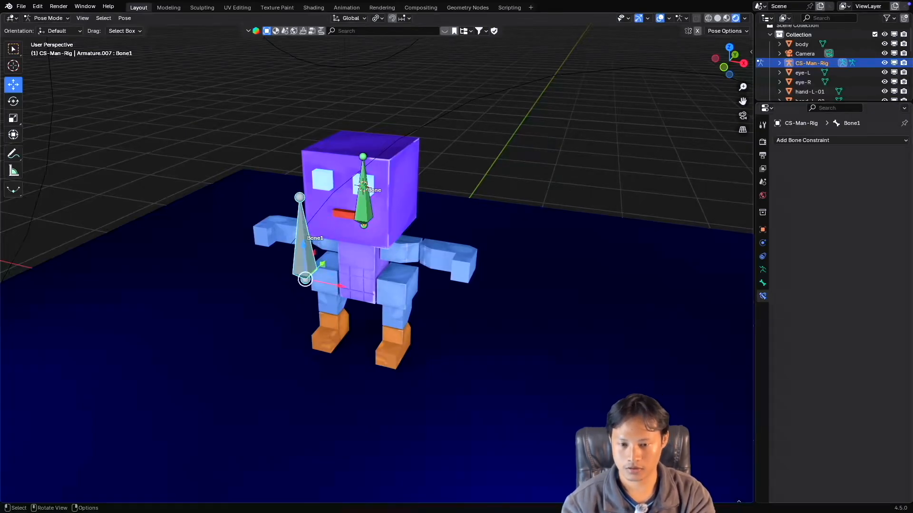
{"action": "key", "text": "r"}
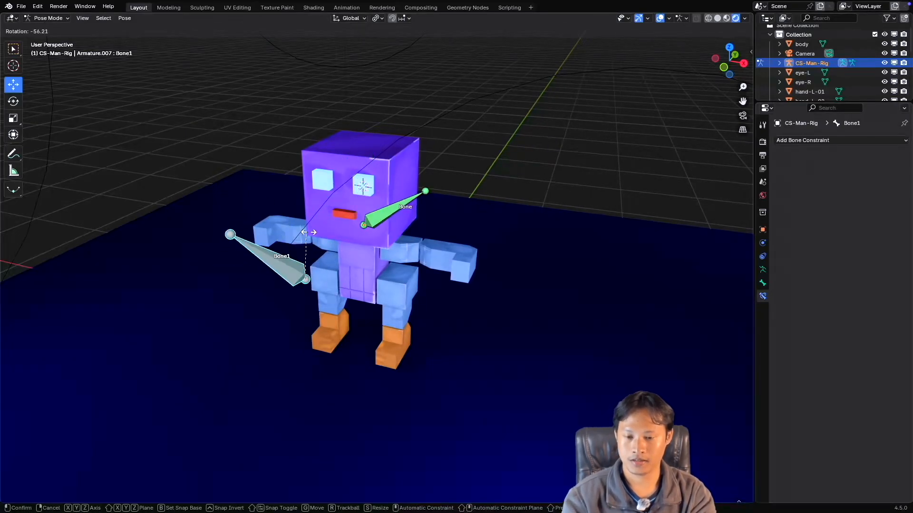
{"action": "right_click", "coordinate": [309, 234]}
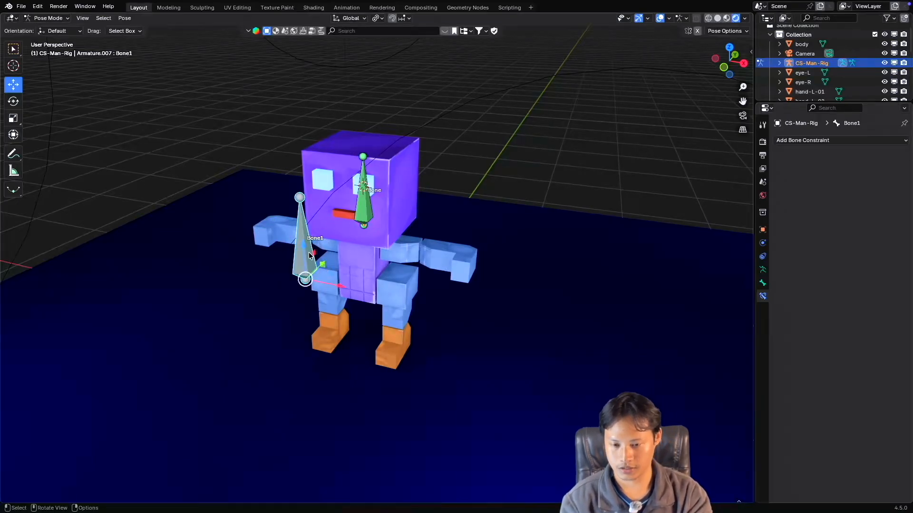
{"action": "key", "text": "r"}
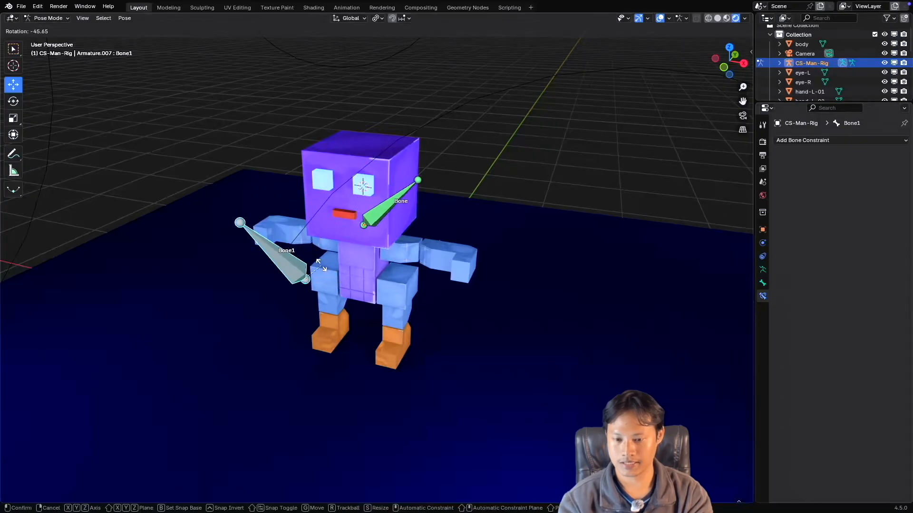
{"action": "right_click", "coordinate": [329, 280]}
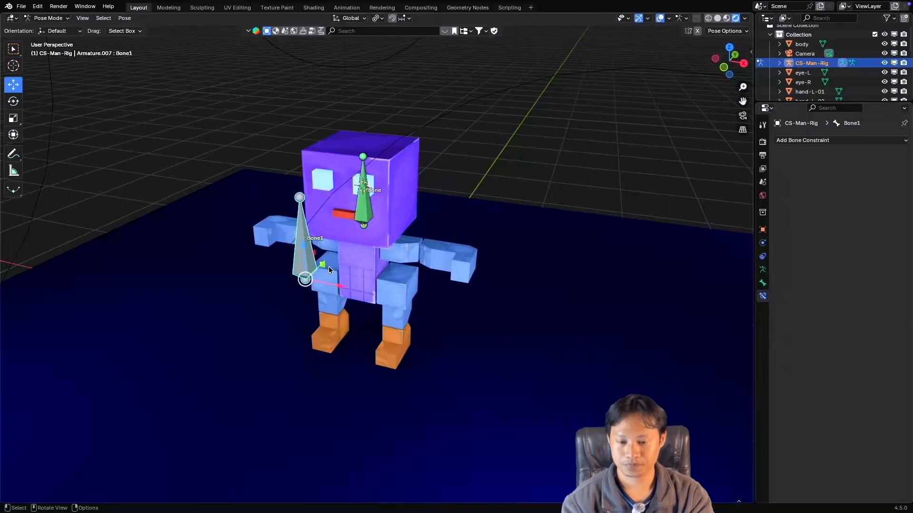
{"action": "key", "text": "r"}
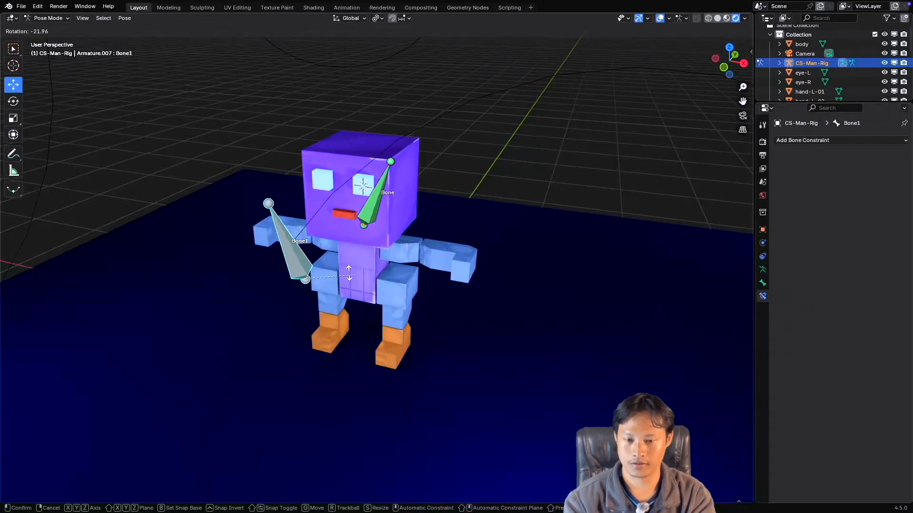
{"action": "key", "text": "Escape"}
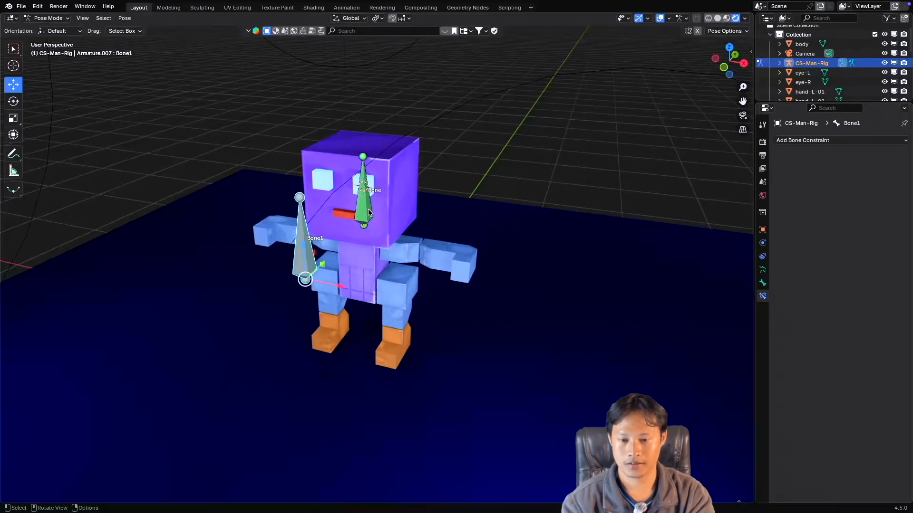
Turn off the X, Y and Z inversion in the head bone's Copy Rotation constraint.
{"action": "left_click", "coordinate": [358, 207]}
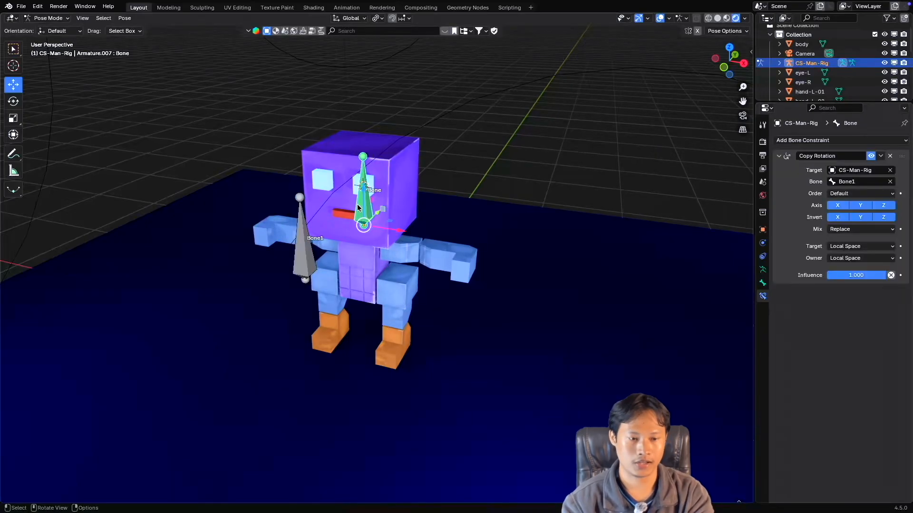
{"action": "left_click", "coordinate": [838, 217]}
{"action": "left_click", "coordinate": [861, 217]}
{"action": "left_click", "coordinate": [883, 217]}
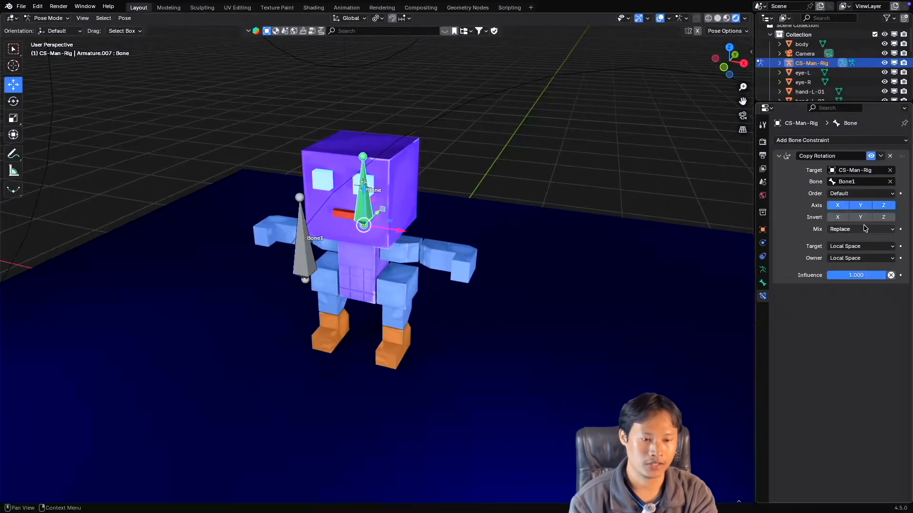
Examine the mix modes and target space options of the head bone's Copy Rotation constraint, keeping Replace and Local Space.
{"action": "left_click", "coordinate": [860, 229]}
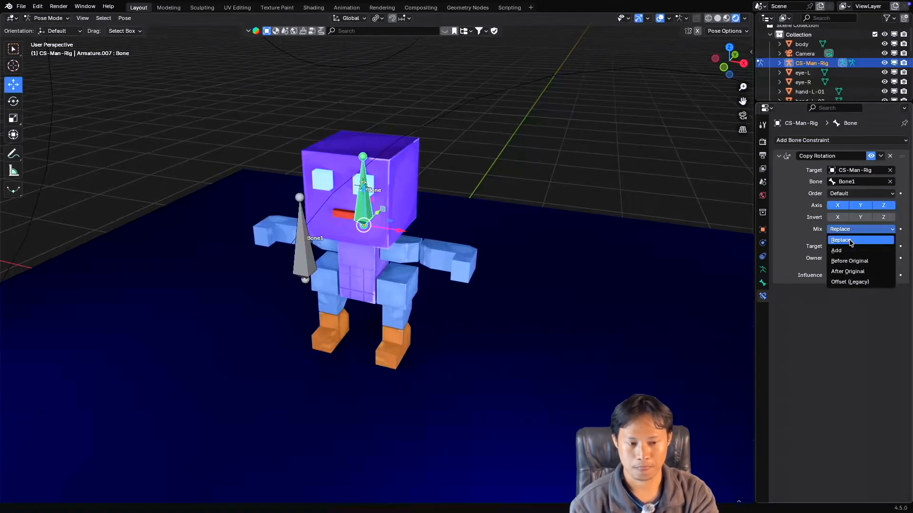
{"action": "left_click", "coordinate": [850, 241]}
{"action": "left_click", "coordinate": [849, 247]}
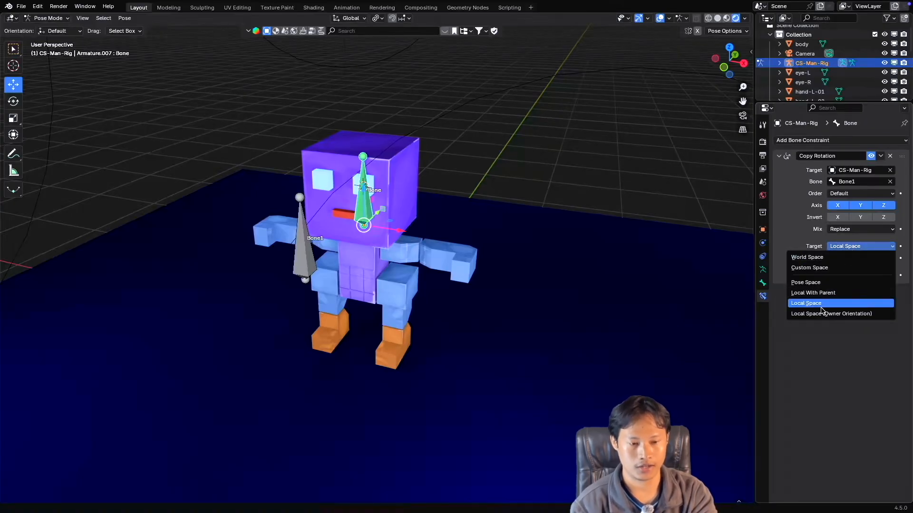
{"action": "left_click", "coordinate": [868, 236]}
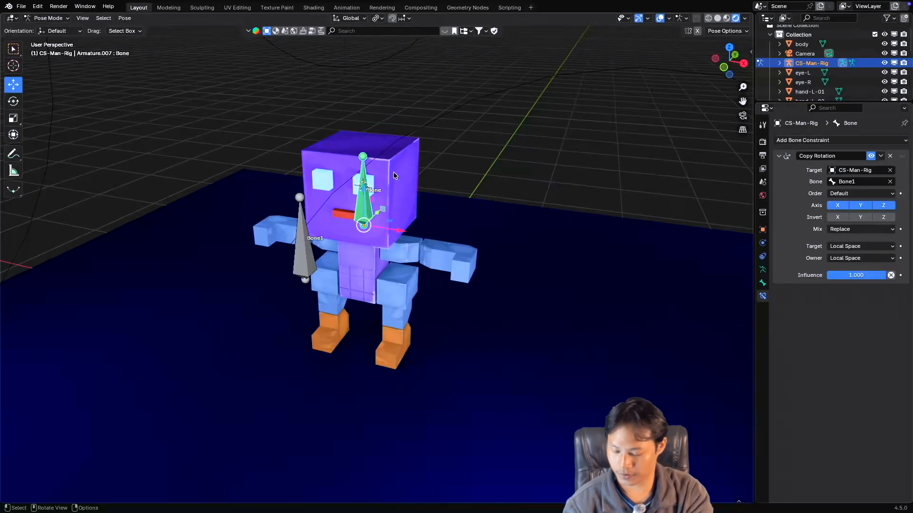
Test rotating Bone1 twice with the head bone's Copy Rotation at full influence, cancelling each rotation.
{"action": "scroll", "coordinate": [387, 187], "scroll_direction": "up", "scroll_amount": 3, "text": "shift"}
{"action": "scroll", "coordinate": [387, 188], "scroll_direction": "down", "scroll_amount": 3, "text": "shift"}
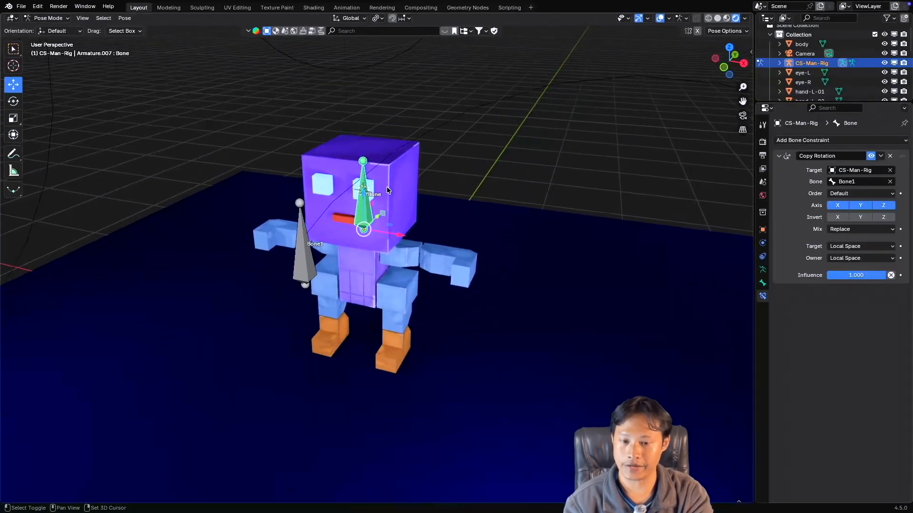
{"action": "scroll", "coordinate": [386, 187], "scroll_direction": "up", "scroll_amount": 4, "text": "ctrl"}
{"action": "scroll", "coordinate": [387, 188], "scroll_direction": "up", "scroll_amount": 1, "text": "ctrl"}
{"action": "scroll", "coordinate": [387, 187], "scroll_direction": "up", "scroll_amount": 1, "text": "shift"}
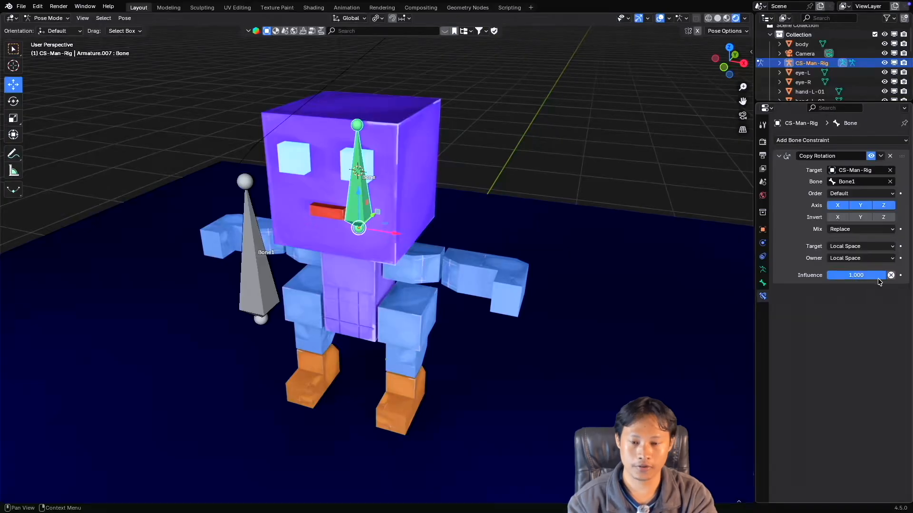
{"action": "left_click", "coordinate": [247, 240]}
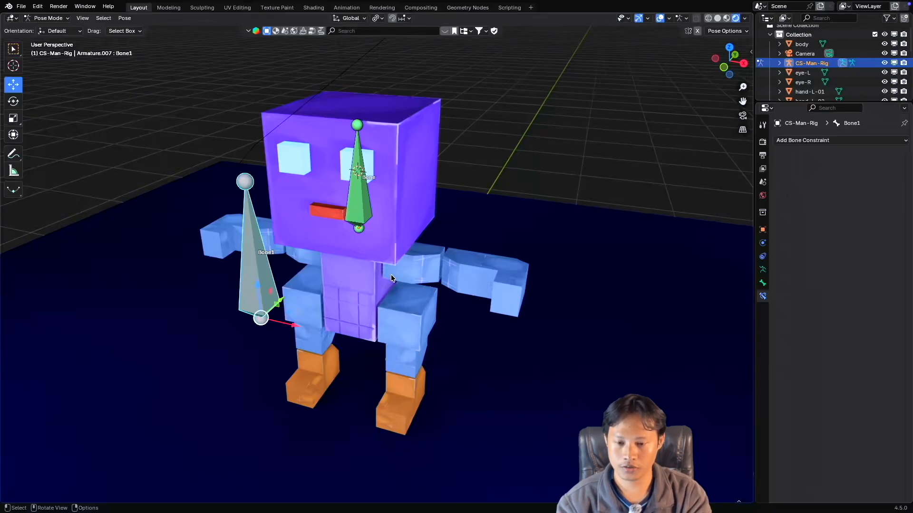
{"action": "key", "text": "r"}
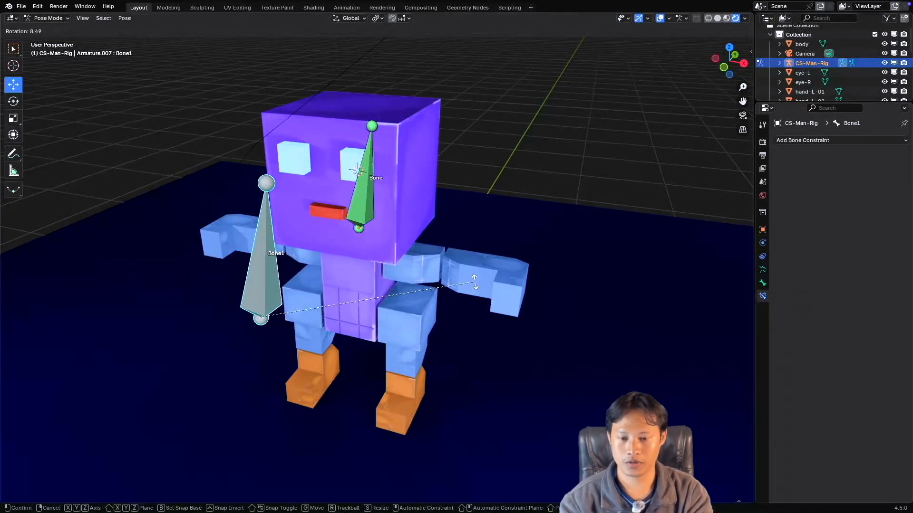
{"action": "right_click", "coordinate": [459, 276]}
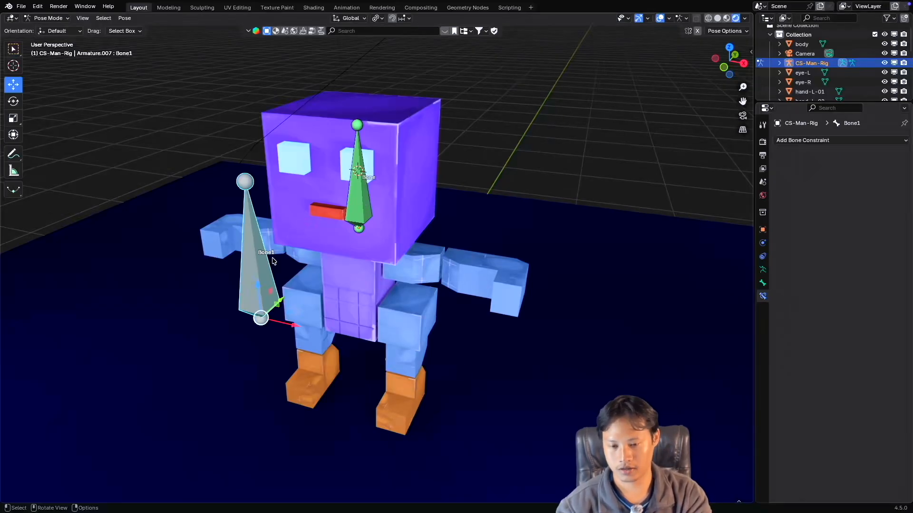
{"action": "key", "text": "r"}
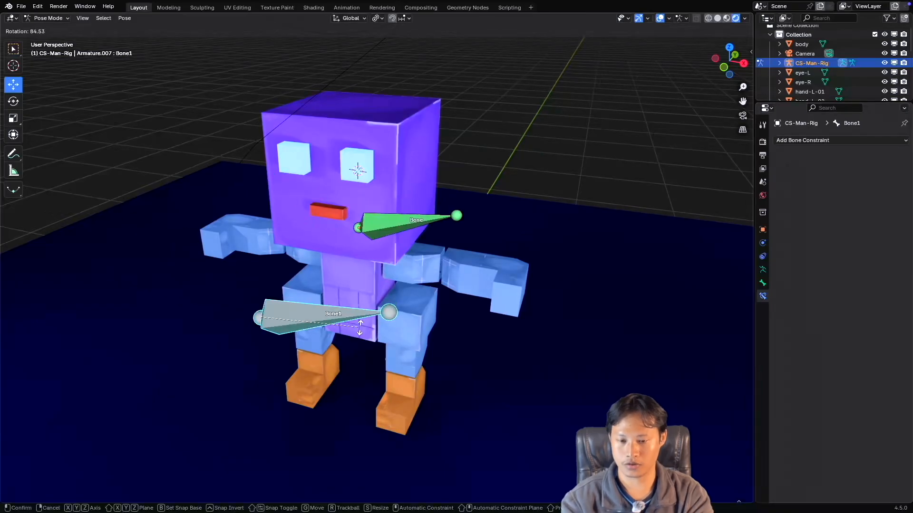
{"action": "right_click", "coordinate": [267, 249]}
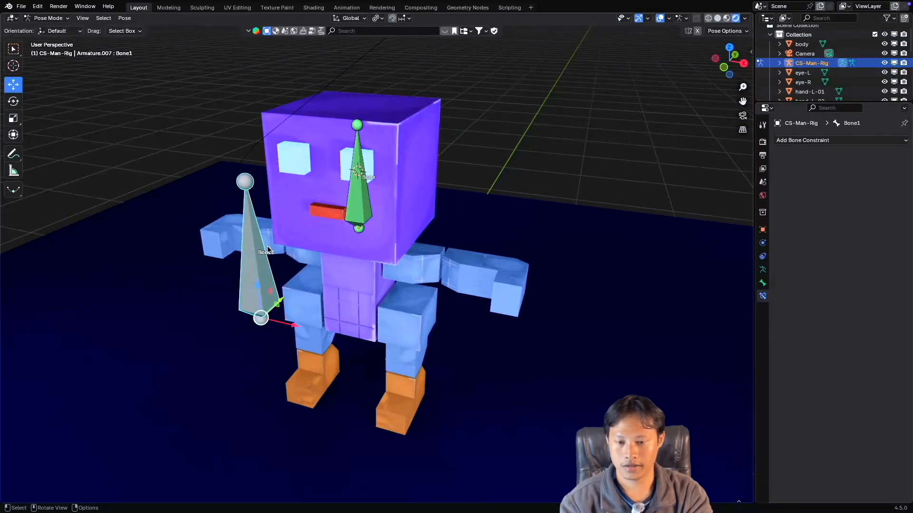
Set the influence of the head bone's Copy Rotation constraint to 0.5.
{"action": "left_click", "coordinate": [352, 200]}
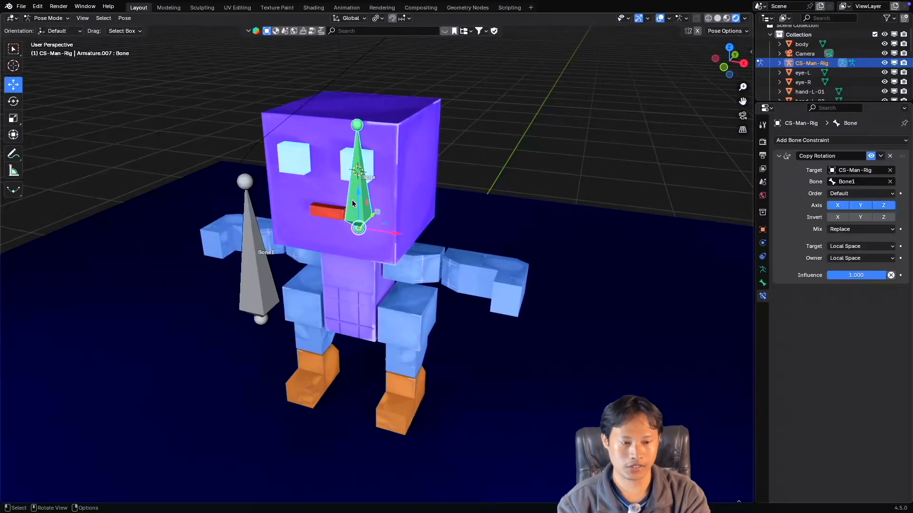
{"action": "left_click", "coordinate": [859, 274]}
{"action": "type", "text": "0.5"}
{"action": "key", "text": "Return"}
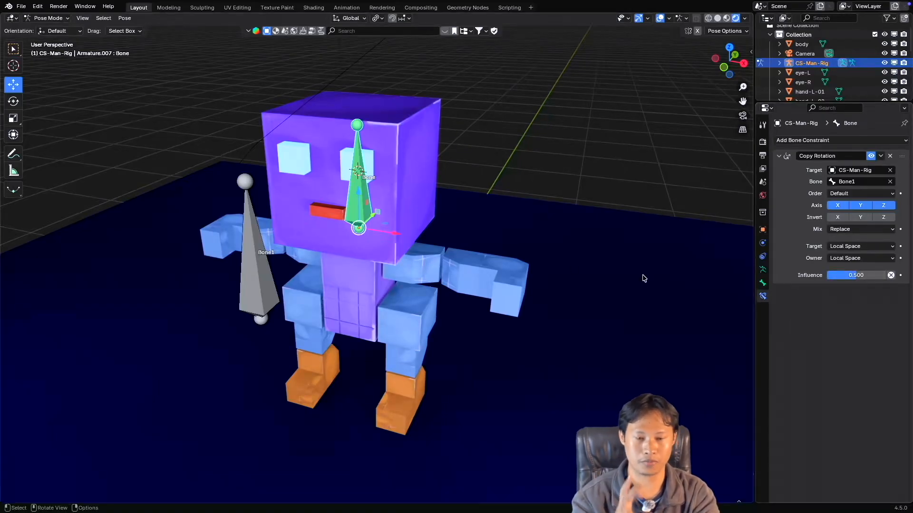
Rotate Bone1 to test how the head bone follows it at half influence.
{"action": "left_click", "coordinate": [243, 267]}
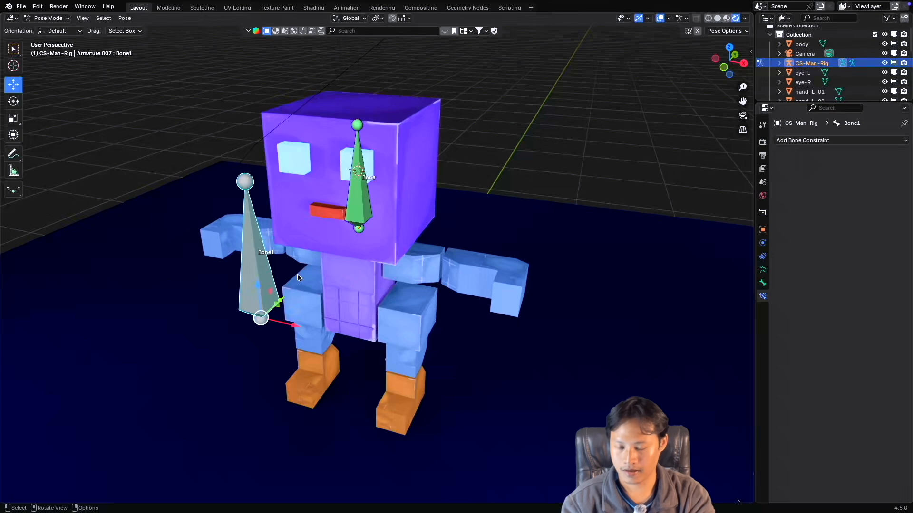
{"action": "key", "text": "r"}
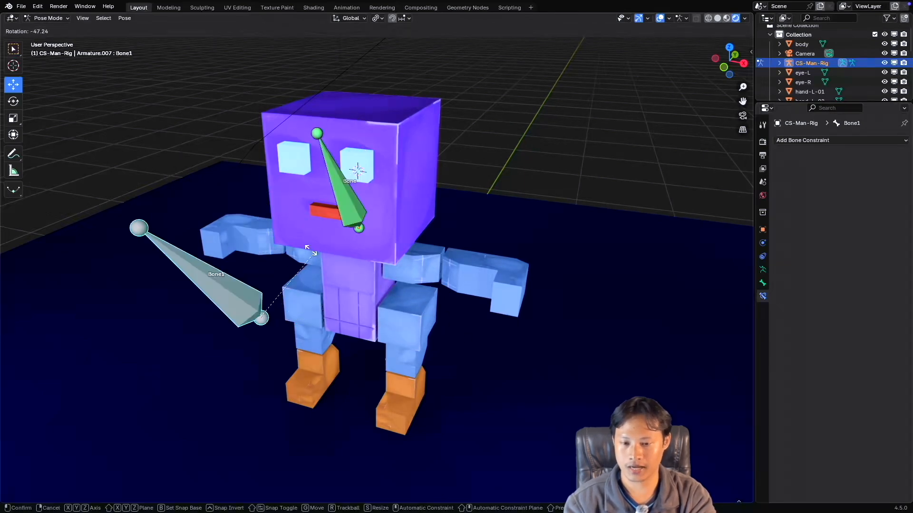
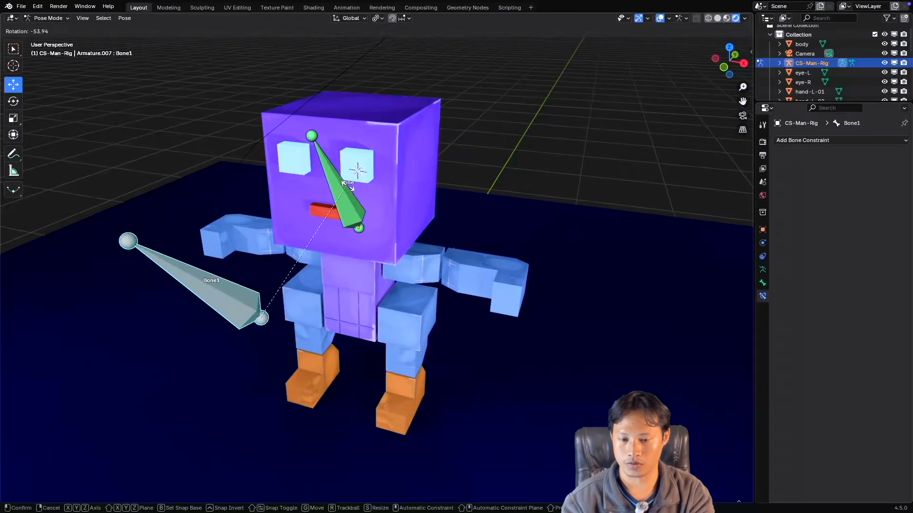
Test rotating the head bone and Bone1 in turn at half influence, cancelling each rotation.
{"action": "left_click", "coordinate": [545, 229]}
{"action": "left_click", "coordinate": [367, 196]}
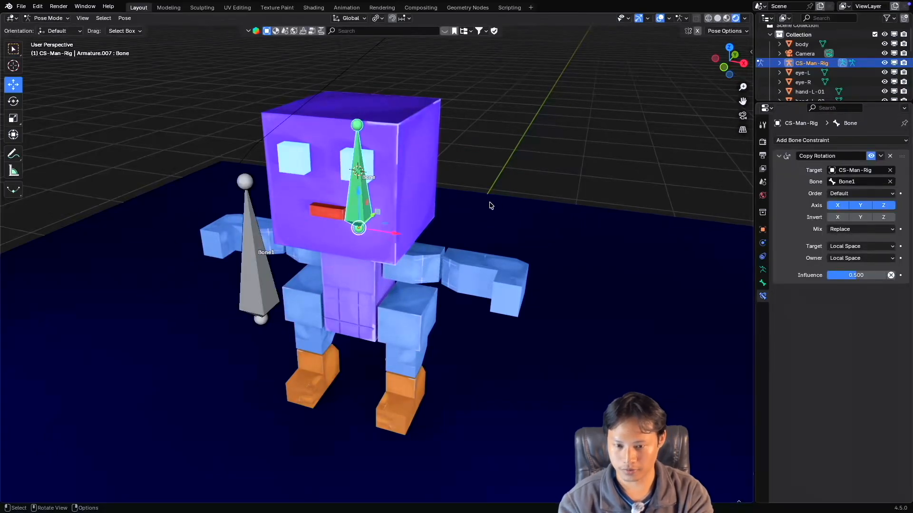
{"action": "key", "text": "r"}
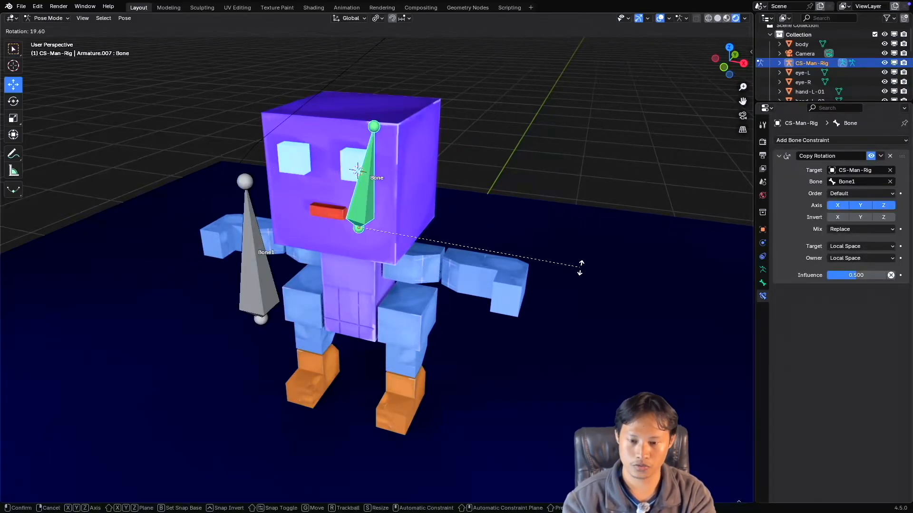
{"action": "right_click", "coordinate": [510, 256]}
{"action": "left_click", "coordinate": [249, 252]}
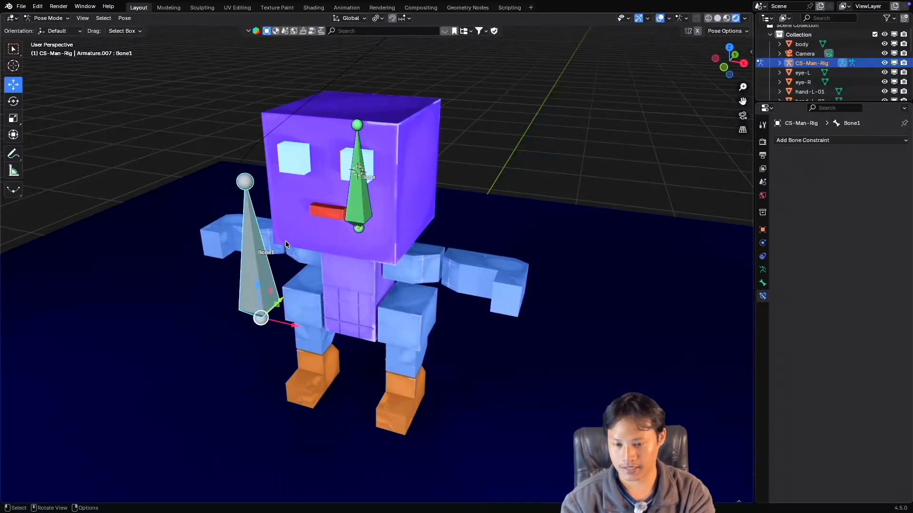
{"action": "key", "text": "r"}
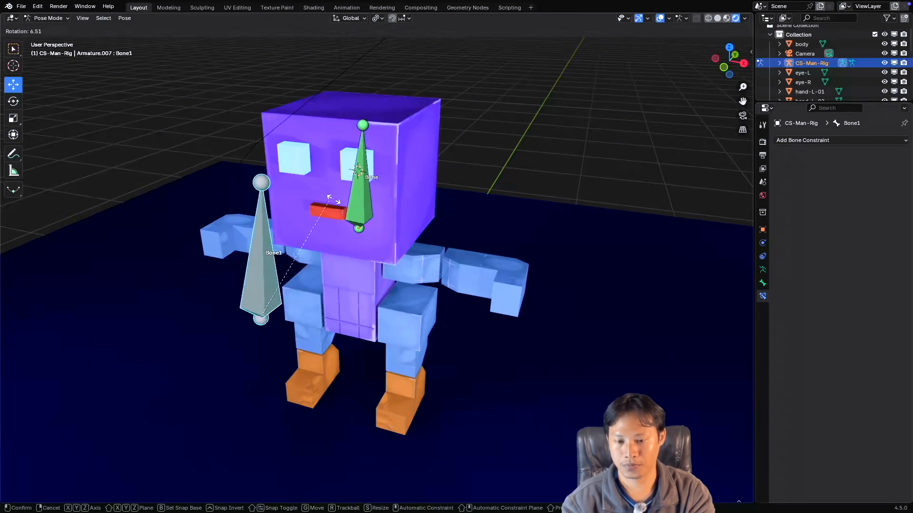
{"action": "right_click", "coordinate": [350, 196]}
{"action": "left_click", "coordinate": [358, 193]}
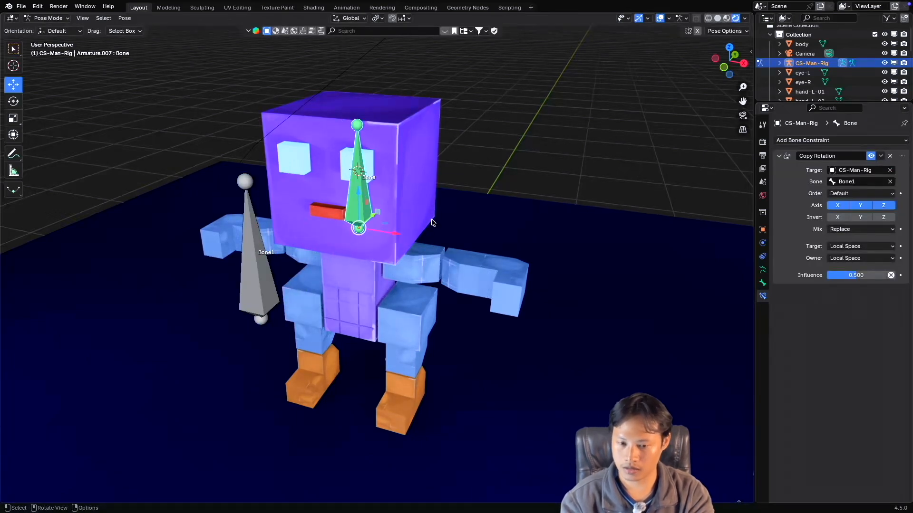
{"action": "key", "text": "r"}
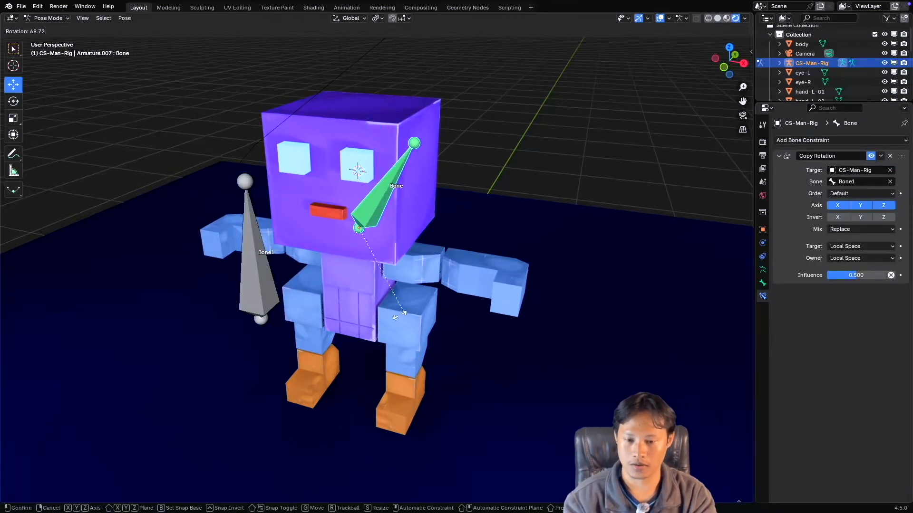
{"action": "right_click", "coordinate": [422, 269]}
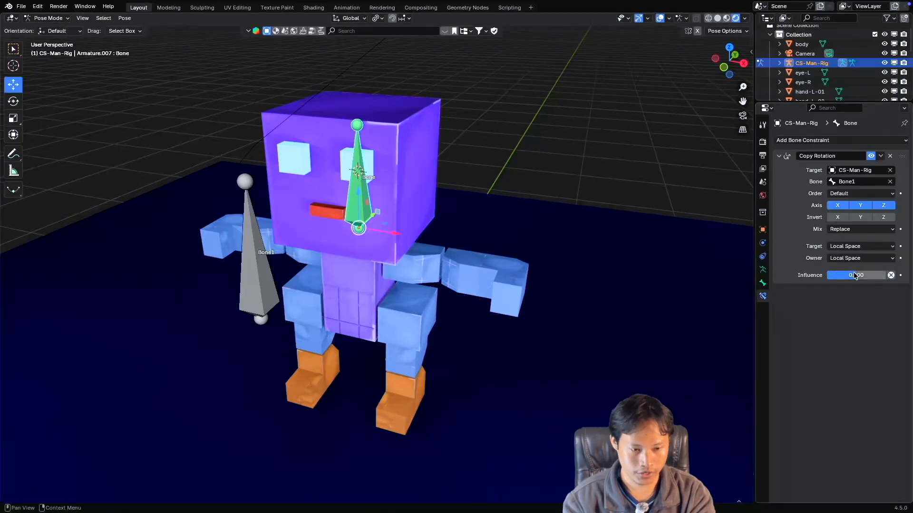
Set the head bone's Copy Rotation influence to 1.0 and test rotating the head bone and Bone1, cancelling both rotations.
{"action": "left_click_drag", "start_coordinate": [860, 278], "coordinate": [890, 278]}
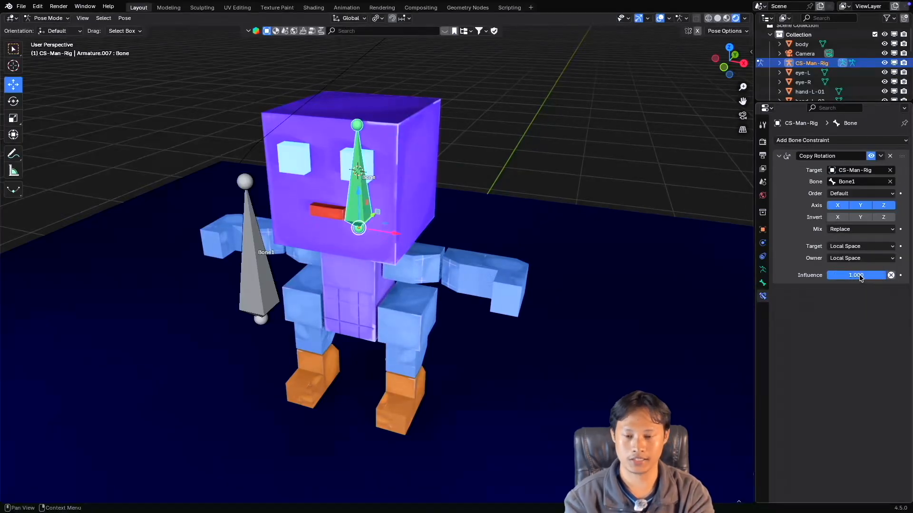
{"action": "left_click", "coordinate": [266, 266]}
{"action": "left_click", "coordinate": [367, 204]}
{"action": "key", "text": "r"}
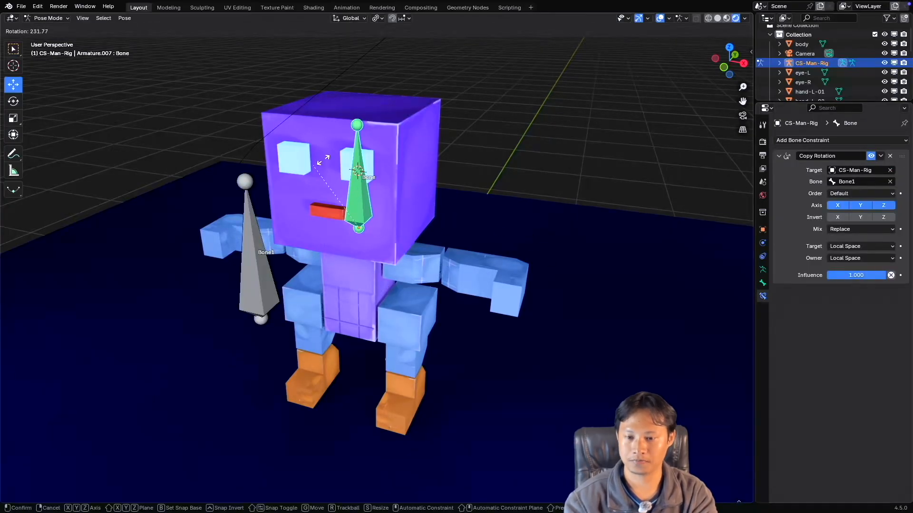
{"action": "right_click", "coordinate": [321, 162]}
{"action": "left_click", "coordinate": [247, 238]}
{"action": "key", "text": "r"}
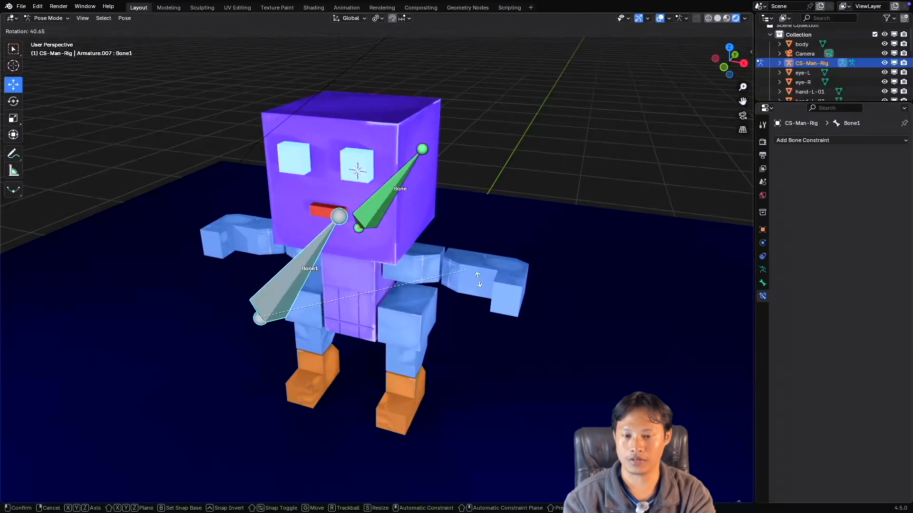
{"action": "right_click", "coordinate": [419, 227]}
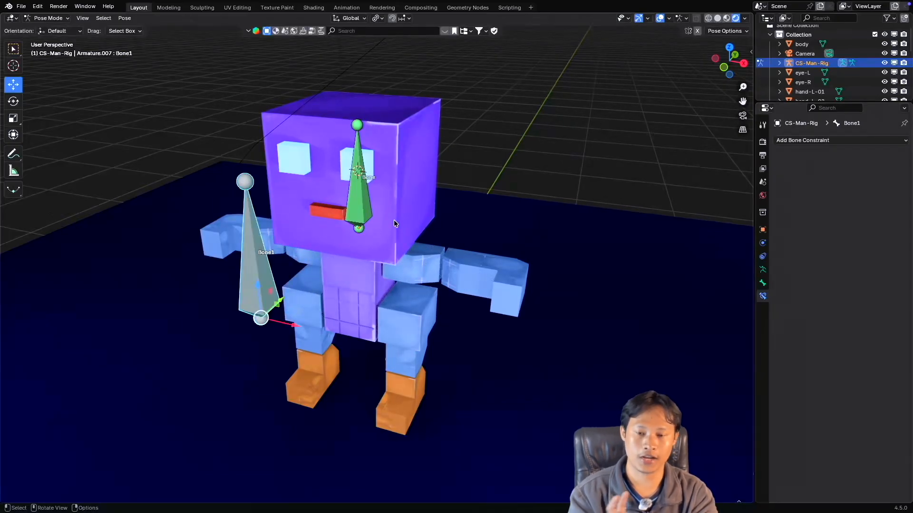
Switch to Object Mode and select the head mesh together with the CS-Man-Rig armature.
{"action": "left_click", "coordinate": [352, 188]}
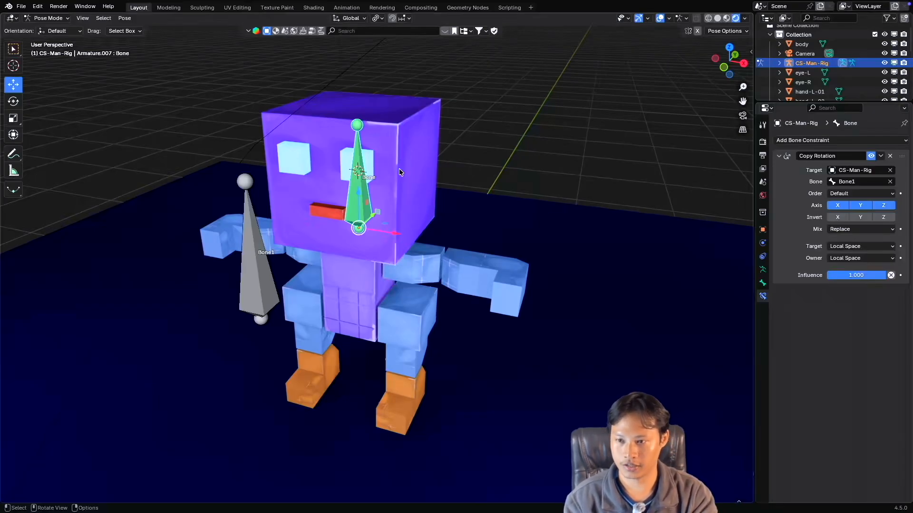
{"action": "left_click", "coordinate": [63, 20]}
{"action": "left_click", "coordinate": [47, 28]}
{"action": "left_click", "coordinate": [385, 138]}
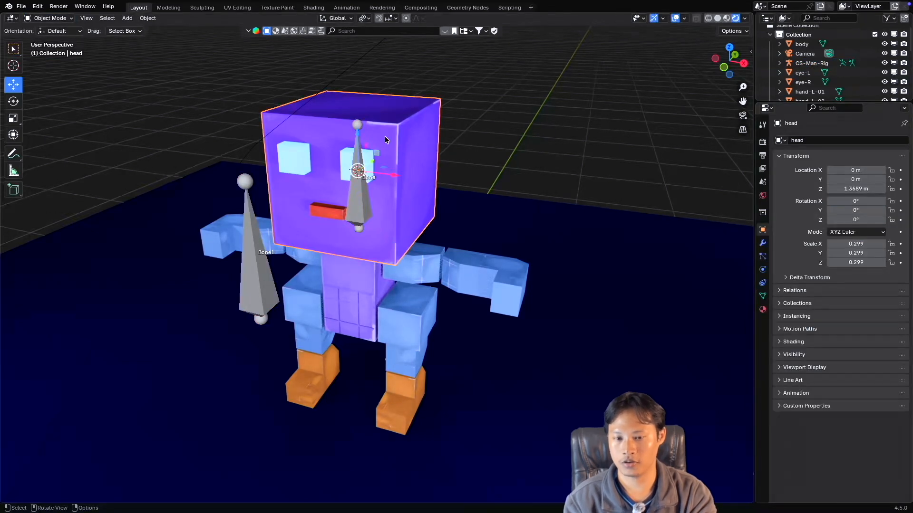
{"action": "left_click", "coordinate": [361, 201], "text": "shift"}
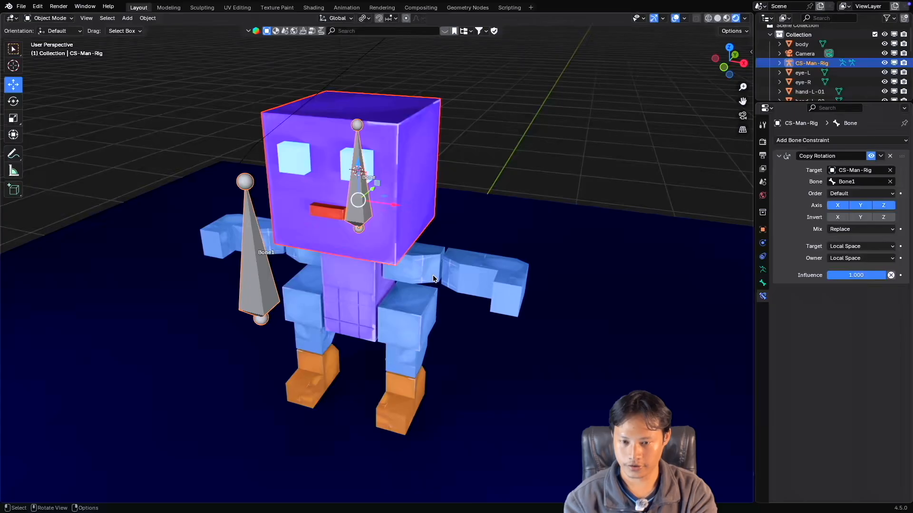
Reselect the head mesh and the rig, keeping the rig active, and enter Pose Mode.
{"action": "left_click", "coordinate": [363, 157]}
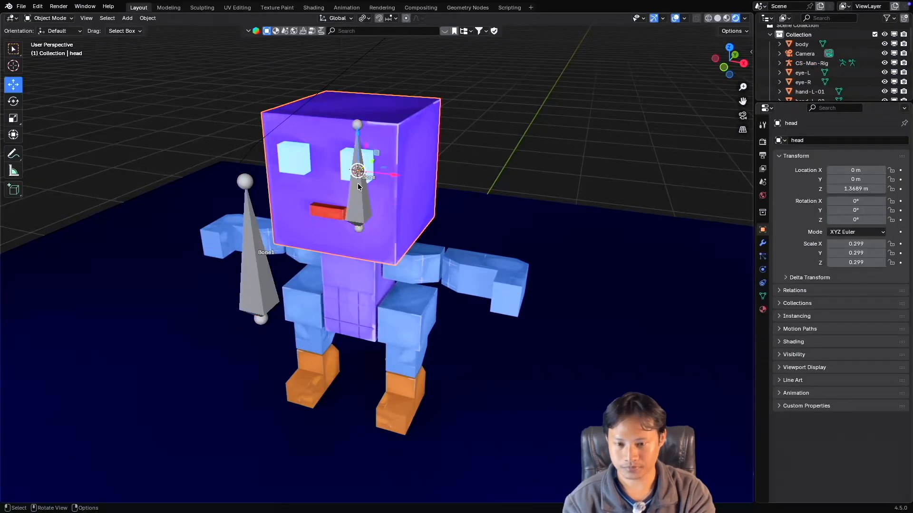
{"action": "left_click", "coordinate": [357, 125], "text": "shift"}
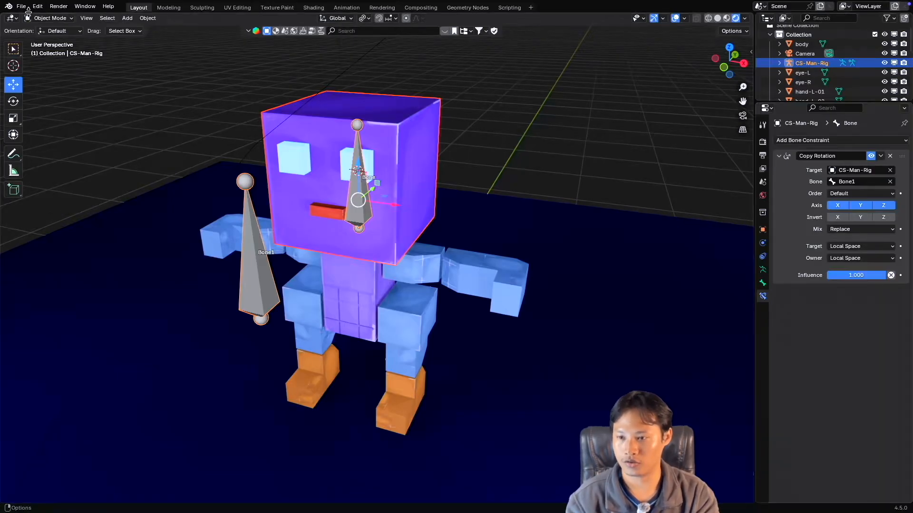
{"action": "left_click", "coordinate": [48, 18]}
{"action": "left_click", "coordinate": [414, 148]}
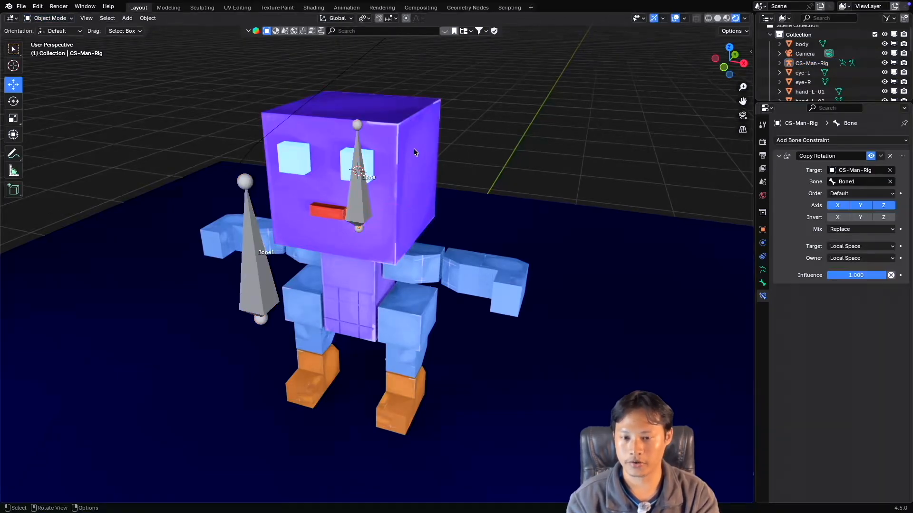
{"action": "left_click", "coordinate": [358, 124], "text": "shift"}
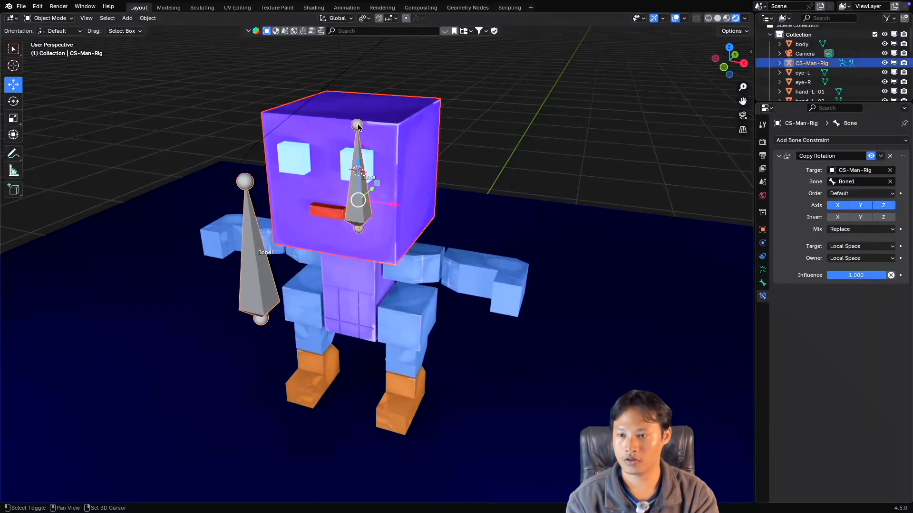
{"action": "left_click", "coordinate": [47, 18]}
{"action": "left_click", "coordinate": [50, 50]}
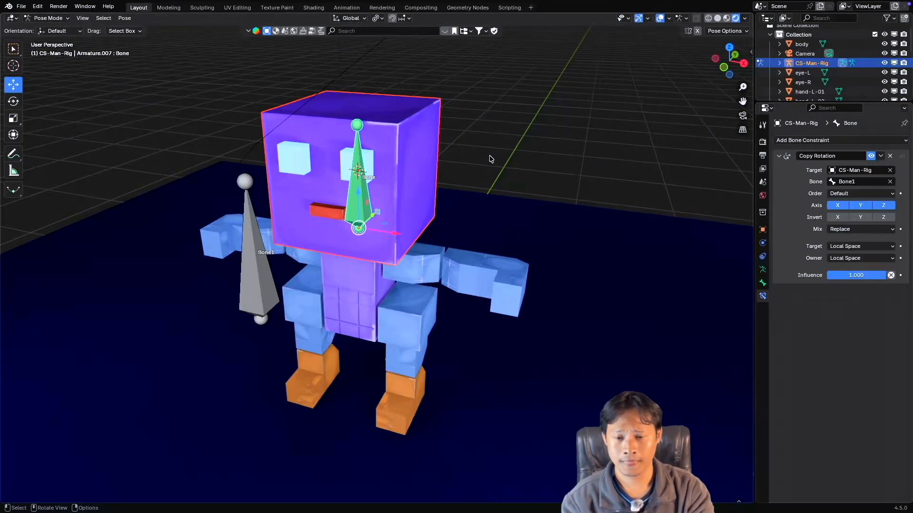
Return to Object Mode and clear the selection of the head mesh and rig.
{"action": "left_click", "coordinate": [466, 158]}
{"action": "middle_click_drag", "start_coordinate": [279, 139], "coordinate": [283, 134]}
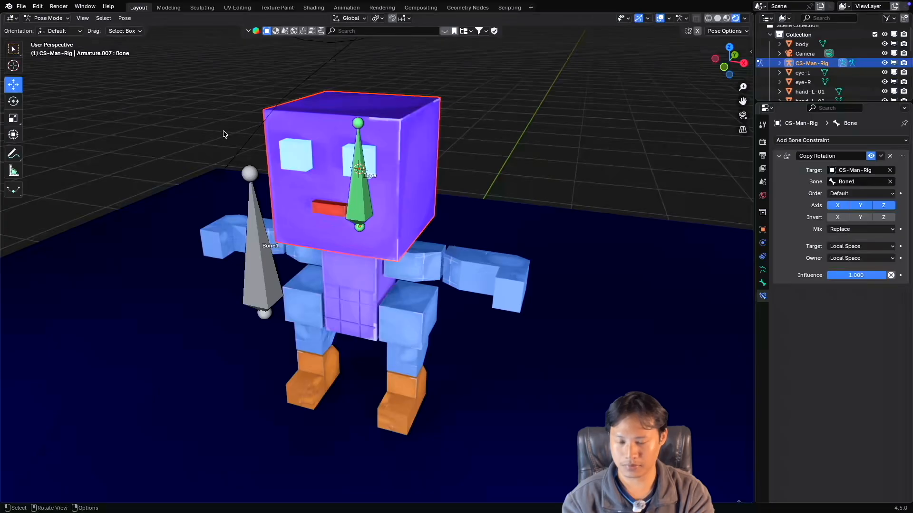
{"action": "key", "text": "ctrl+Tab"}
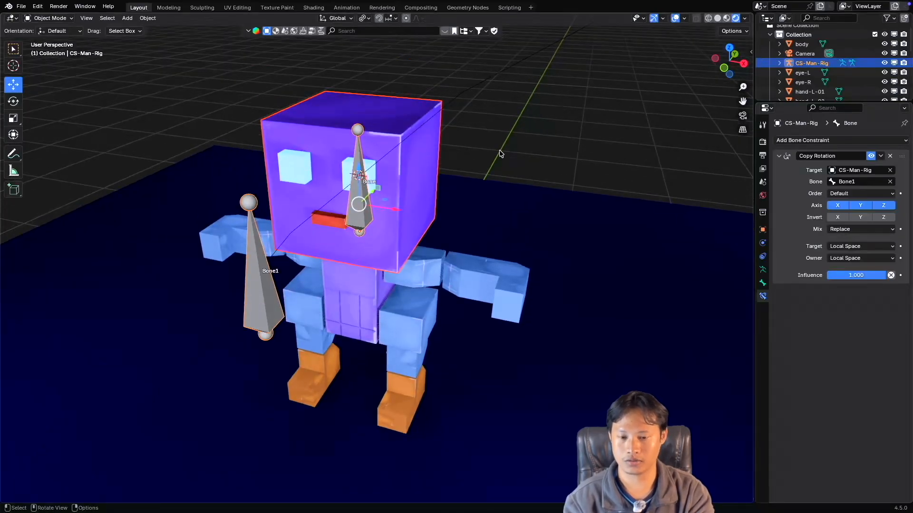
{"action": "left_click", "coordinate": [497, 155]}
{"action": "middle_click_drag", "start_coordinate": [467, 159], "coordinate": [468, 159]}
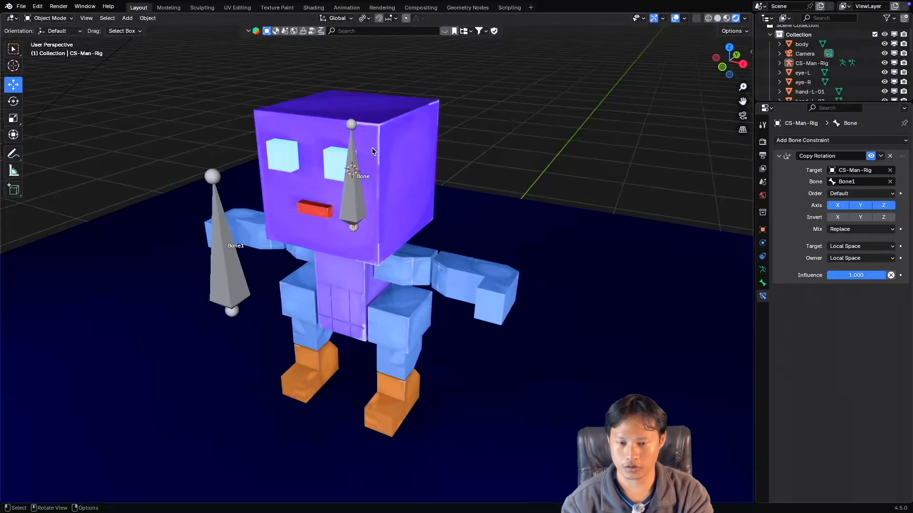
Select the rig first and the head mesh second, check the available modes, and deselect both.
{"action": "left_click", "coordinate": [352, 150]}
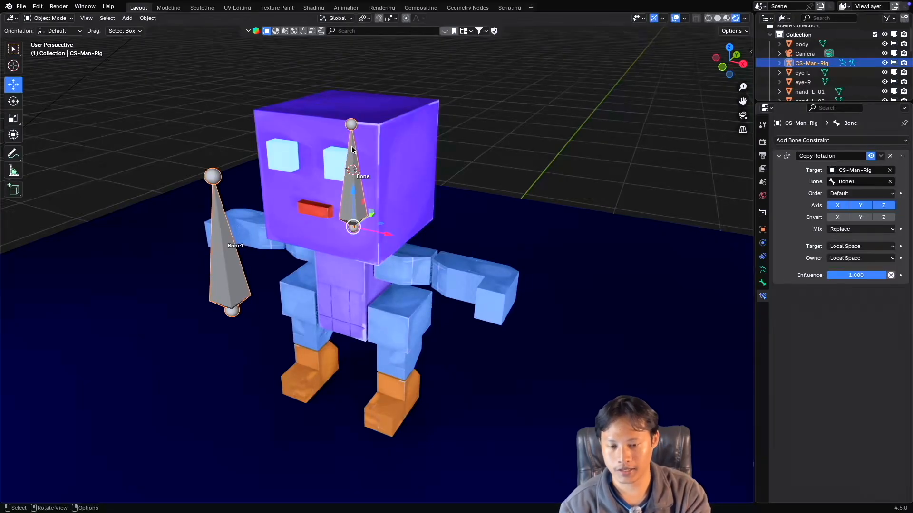
{"action": "left_click", "coordinate": [412, 133], "text": "shift"}
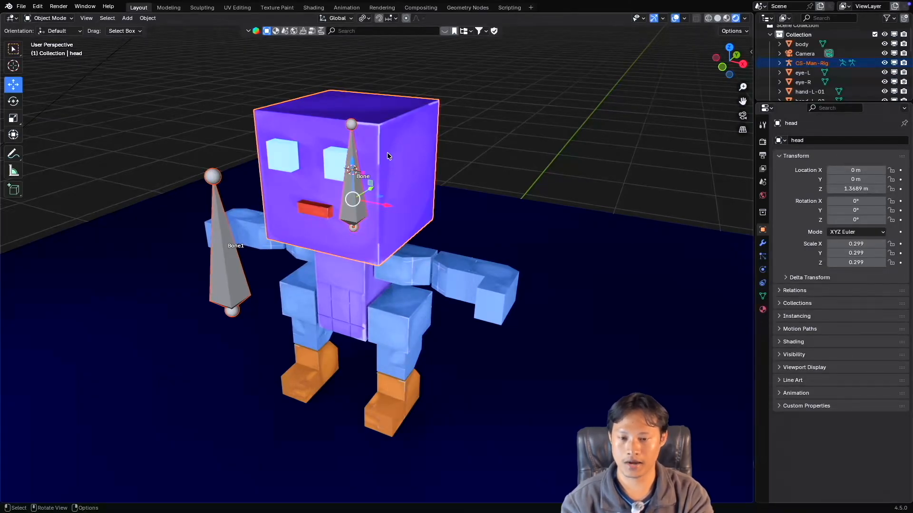
{"action": "left_click", "coordinate": [49, 18]}
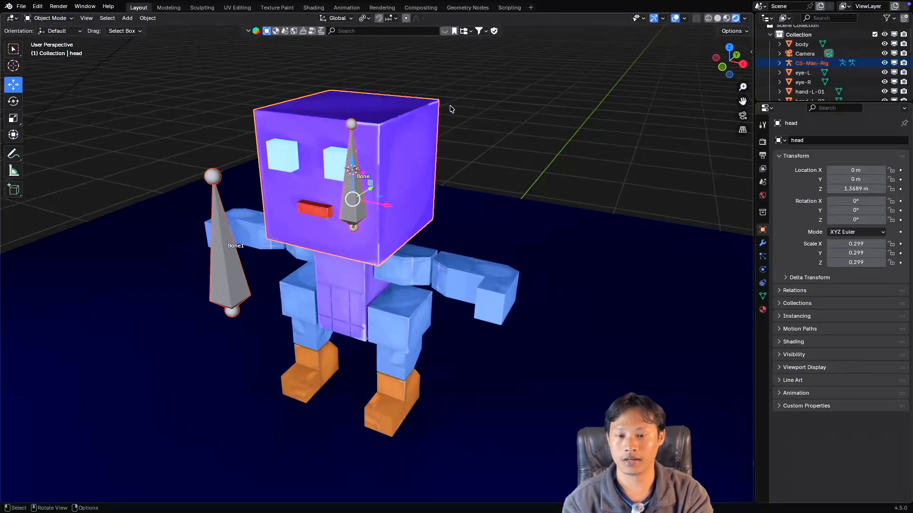
{"action": "left_click", "coordinate": [493, 126]}
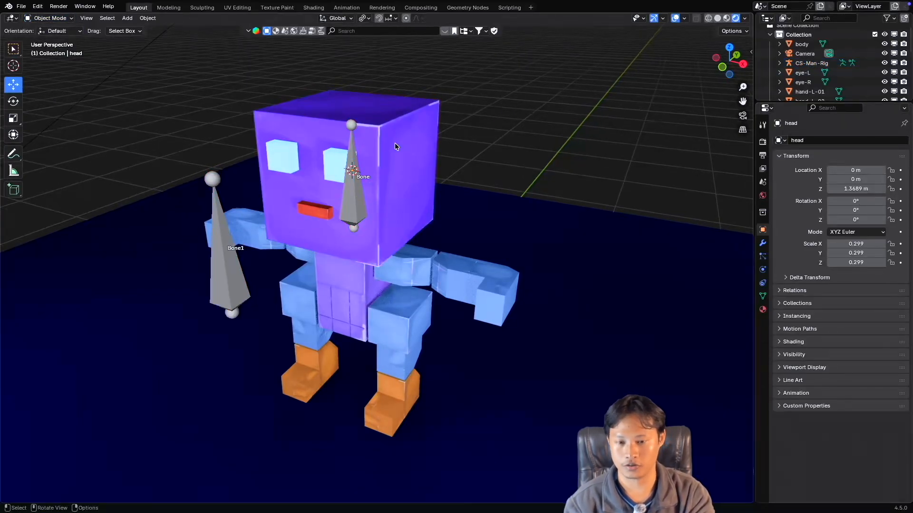
Select the head mesh, add the rig as the active object, and switch to Pose Mode.
{"action": "left_click", "coordinate": [404, 138]}
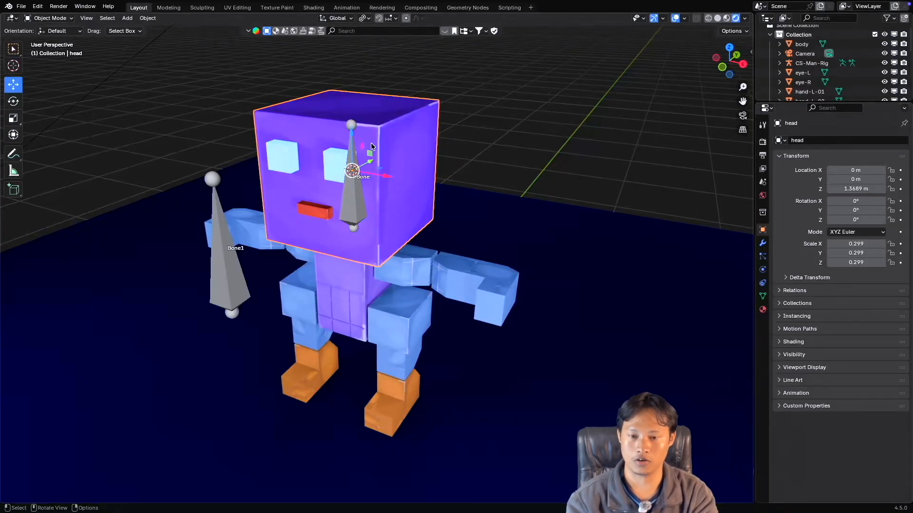
{"action": "left_click", "coordinate": [352, 125], "text": "shift"}
{"action": "left_click", "coordinate": [48, 18]}
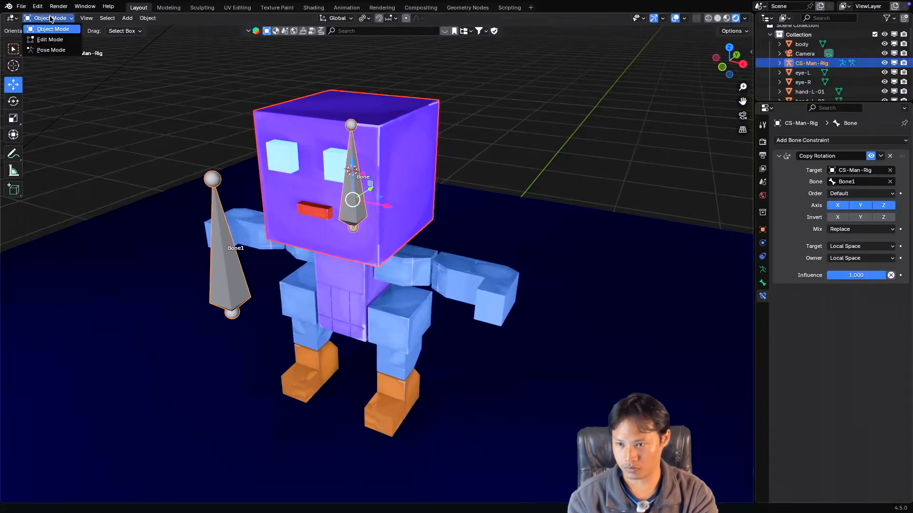
{"action": "left_click", "coordinate": [52, 50]}
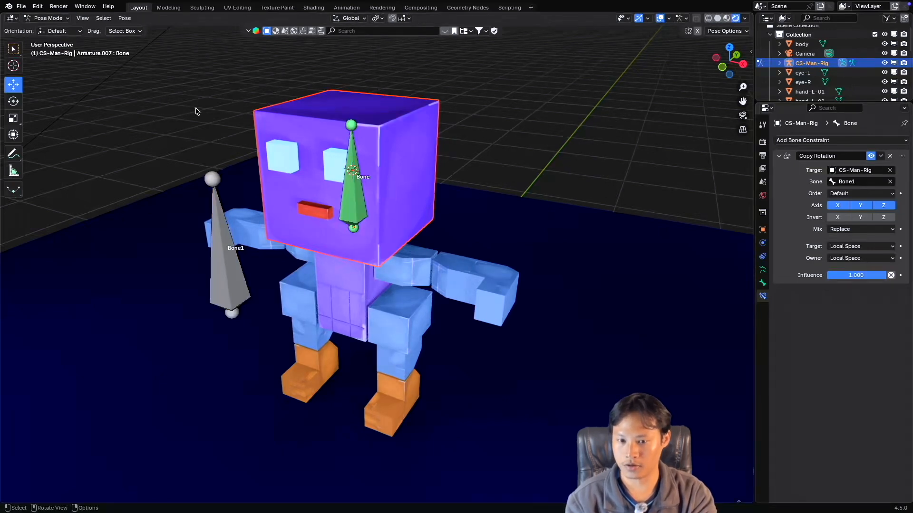
Parent the head mesh to the head bone with the Bone option and return to Object Mode.
{"action": "left_click", "coordinate": [355, 184]}
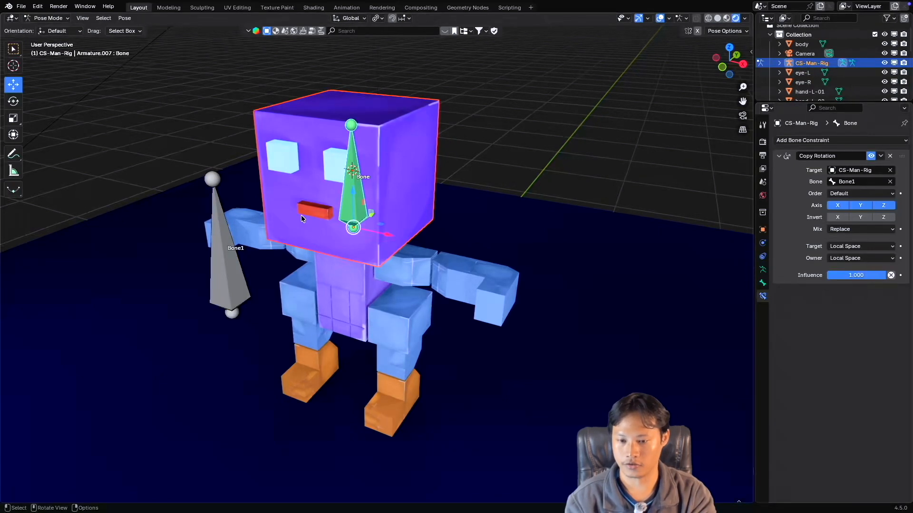
{"action": "left_click", "coordinate": [224, 243]}
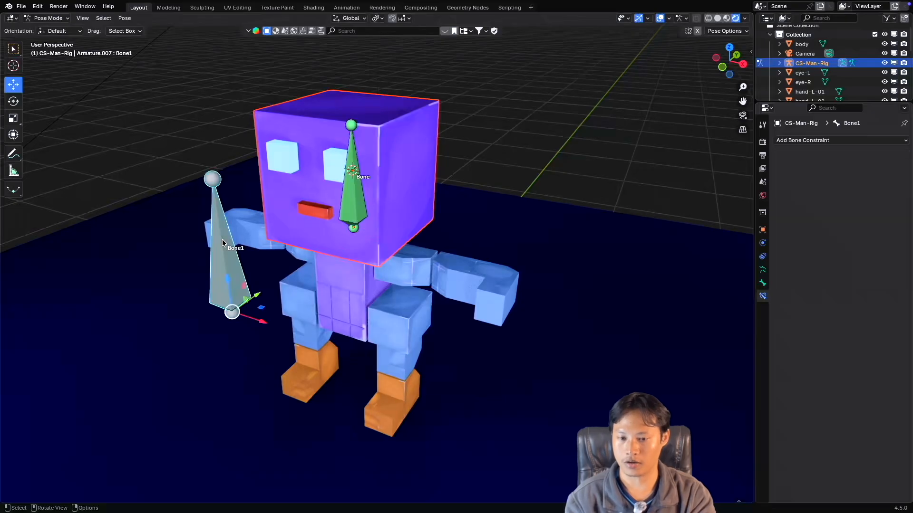
{"action": "left_click", "coordinate": [355, 186]}
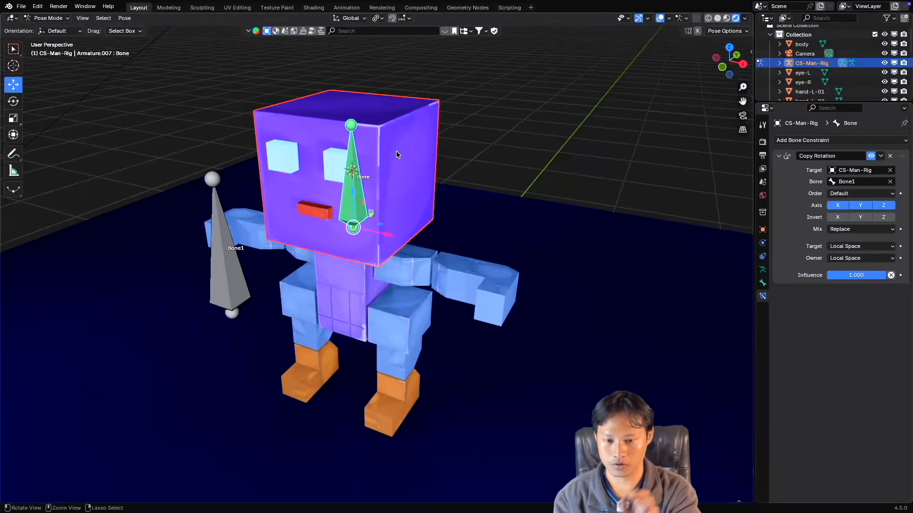
{"action": "key", "text": "super+p"}
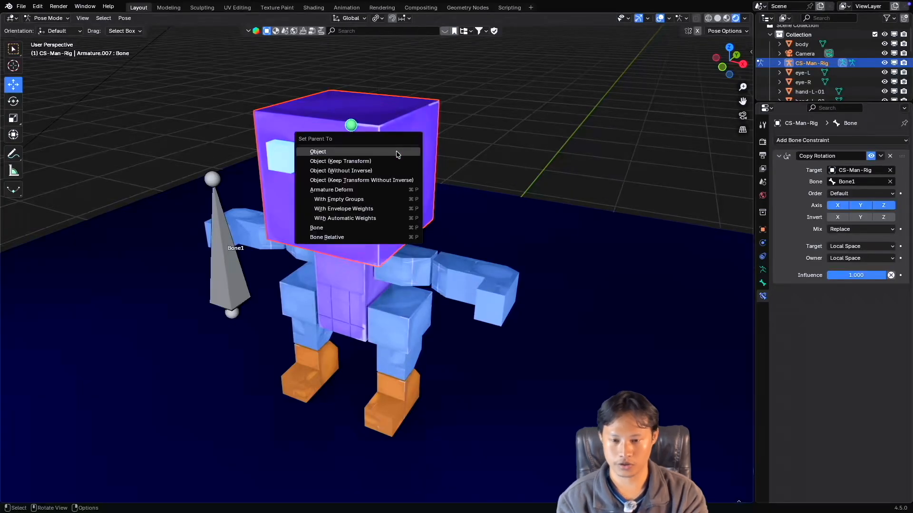
{"action": "left_click", "coordinate": [331, 230]}
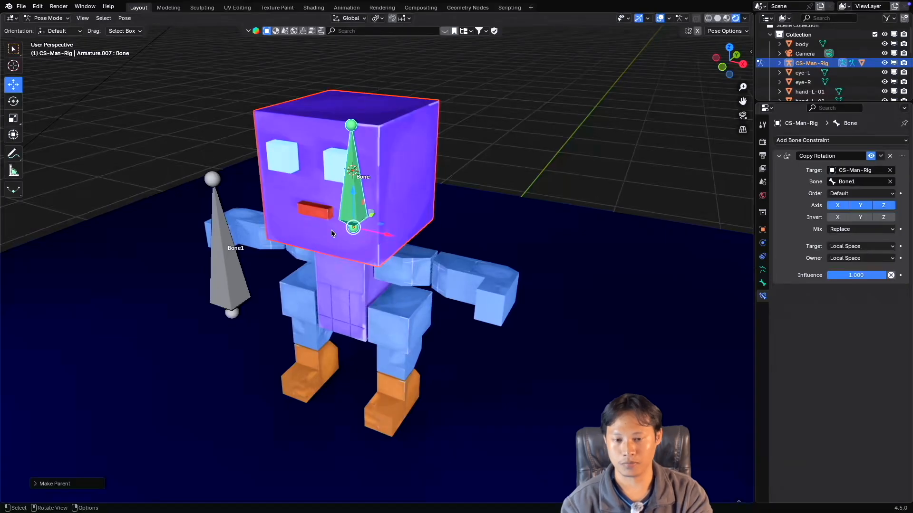
{"action": "left_click", "coordinate": [47, 18]}
{"action": "left_click", "coordinate": [43, 30]}
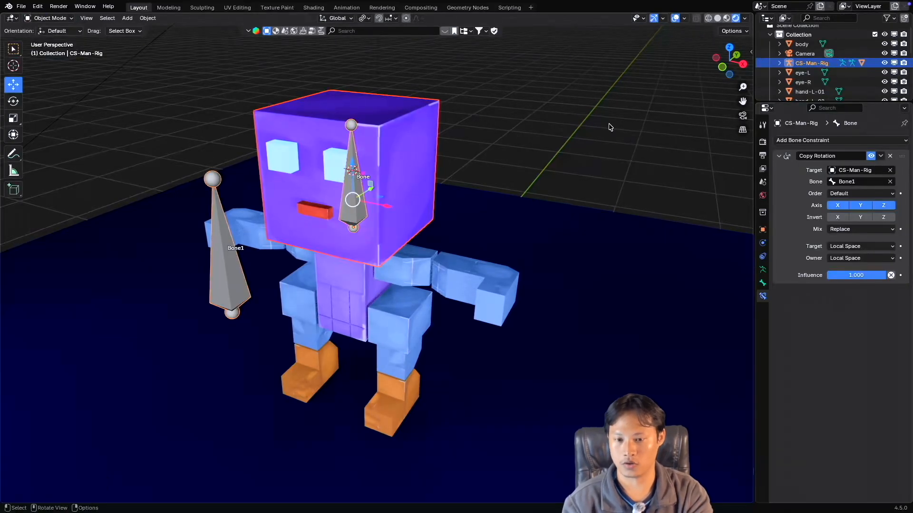
Switch the rig to Pose Mode and try a free rotation of Bone1, cancelling it.
{"action": "left_click", "coordinate": [224, 245]}
{"action": "left_click", "coordinate": [47, 18]}
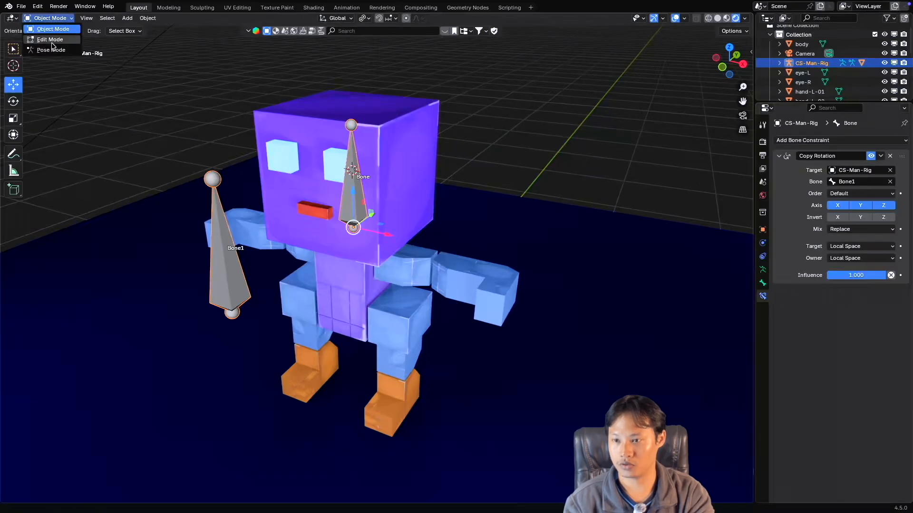
{"action": "left_click", "coordinate": [51, 49]}
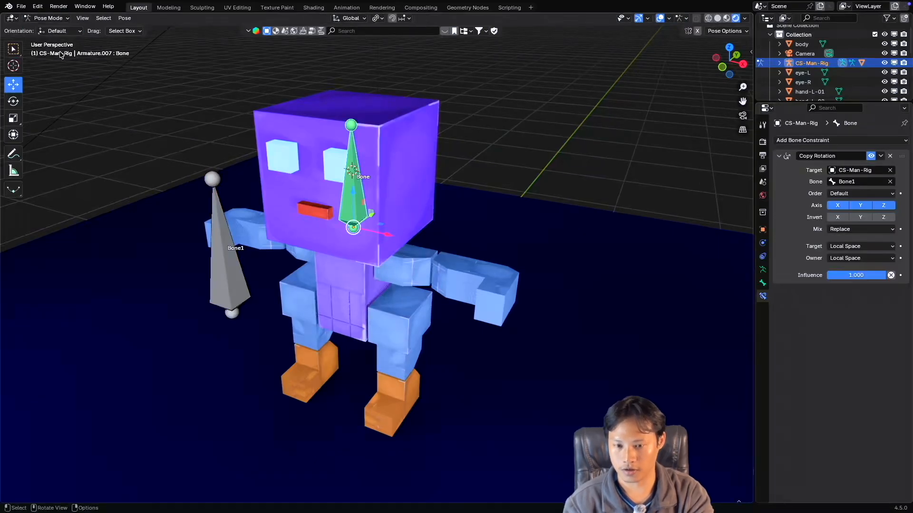
{"action": "left_click", "coordinate": [228, 237]}
{"action": "key", "text": "r"}
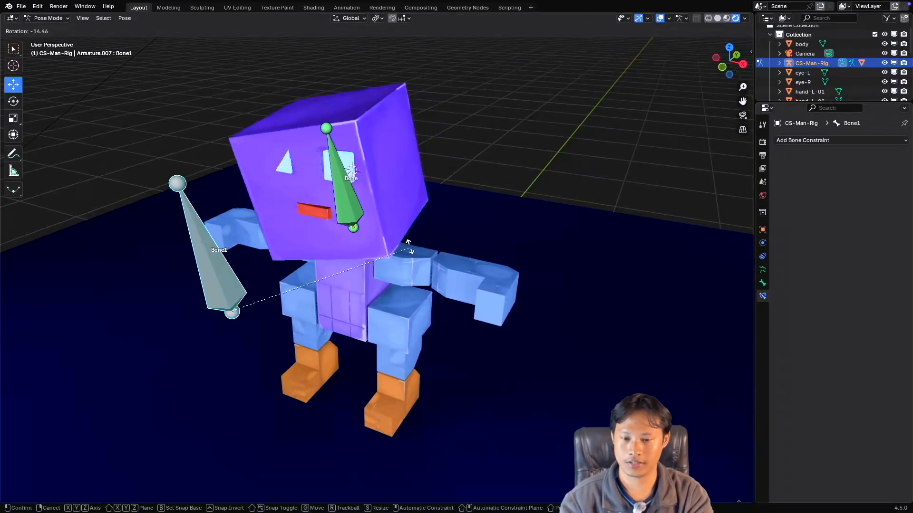
{"action": "key", "text": "Escape"}
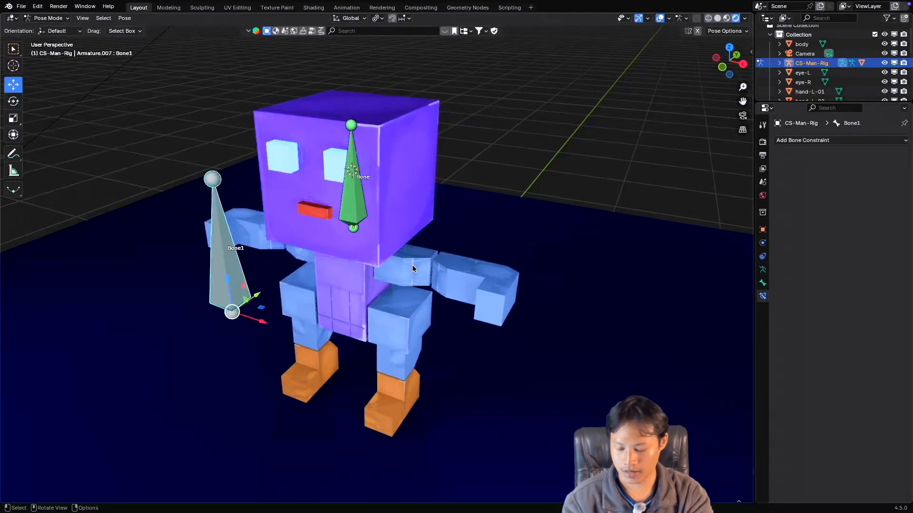
Activate the Rotate tool and test-rotate Bone1 to check how the head follows, cancelling each rotation.
{"action": "key", "text": "shift+space"}
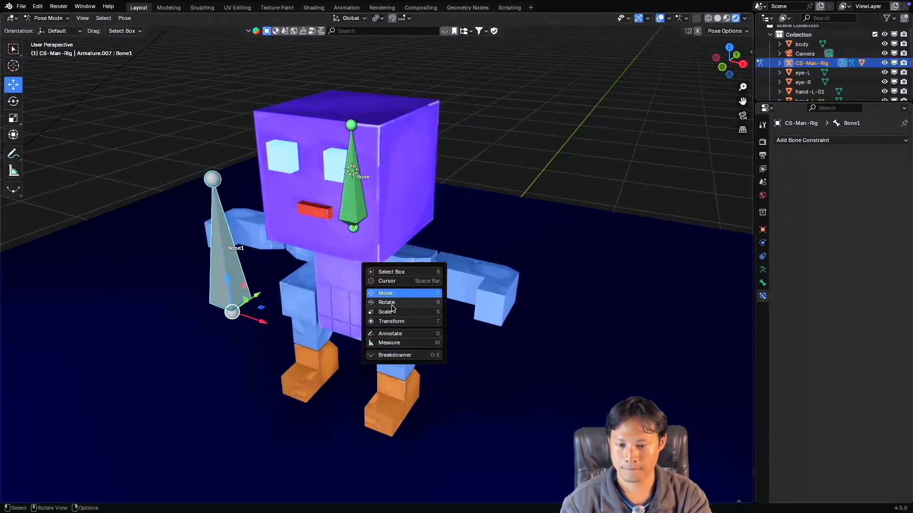
{"action": "left_click", "coordinate": [395, 309]}
{"action": "scroll", "coordinate": [338, 279], "scroll_direction": "down", "scroll_amount": 5}
{"action": "middle_click_drag", "start_coordinate": [338, 279], "coordinate": [361, 261]}
{"action": "left_click_drag", "start_coordinate": [365, 255], "coordinate": [395, 267]}
{"action": "right_click", "coordinate": [395, 267]}
{"action": "middle_click_drag", "start_coordinate": [395, 267], "coordinate": [393, 253]}
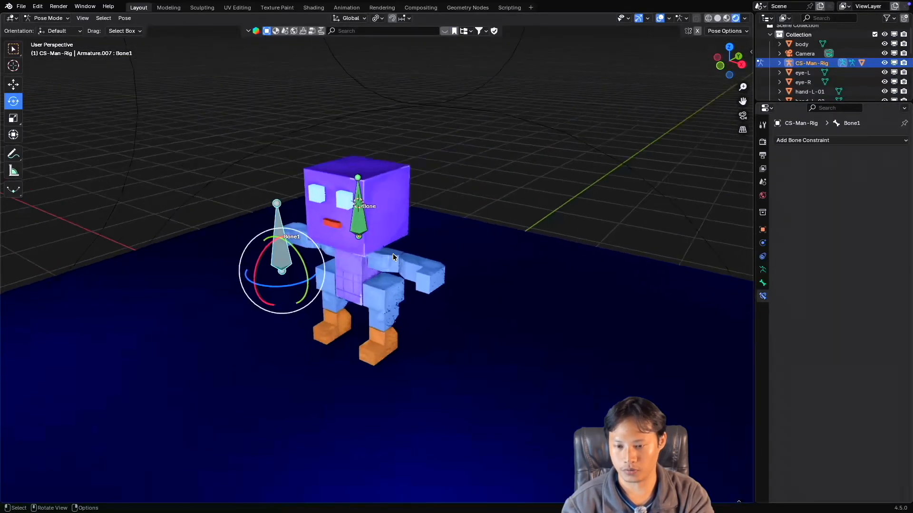
{"action": "left_click_drag", "start_coordinate": [231, 252], "coordinate": [250, 243]}
{"action": "right_click", "coordinate": [249, 243]}
{"action": "middle_click_drag", "start_coordinate": [280, 246], "coordinate": [298, 246]}
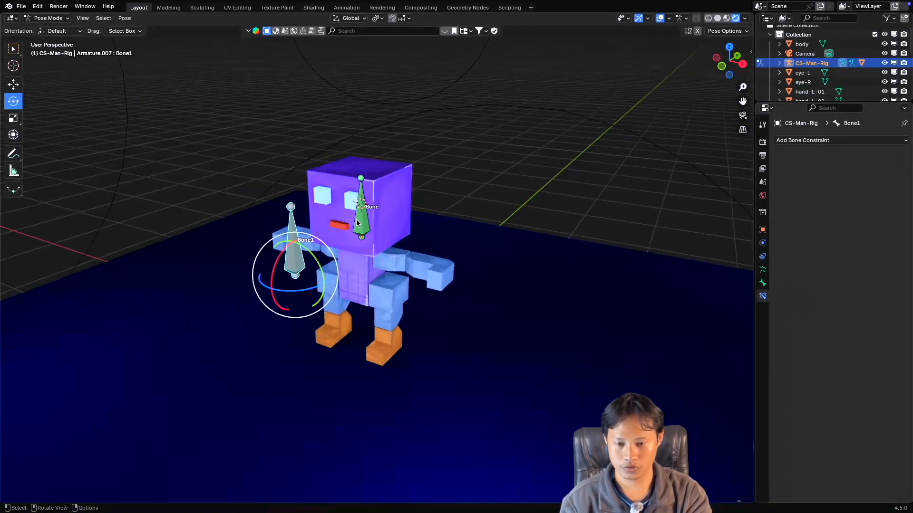
Select the head bone and limit its Copy Rotation constraint to the Y axis by disabling X and Z.
{"action": "left_click", "coordinate": [356, 221]}
{"action": "middle_click_drag", "start_coordinate": [365, 227], "coordinate": [385, 238]}
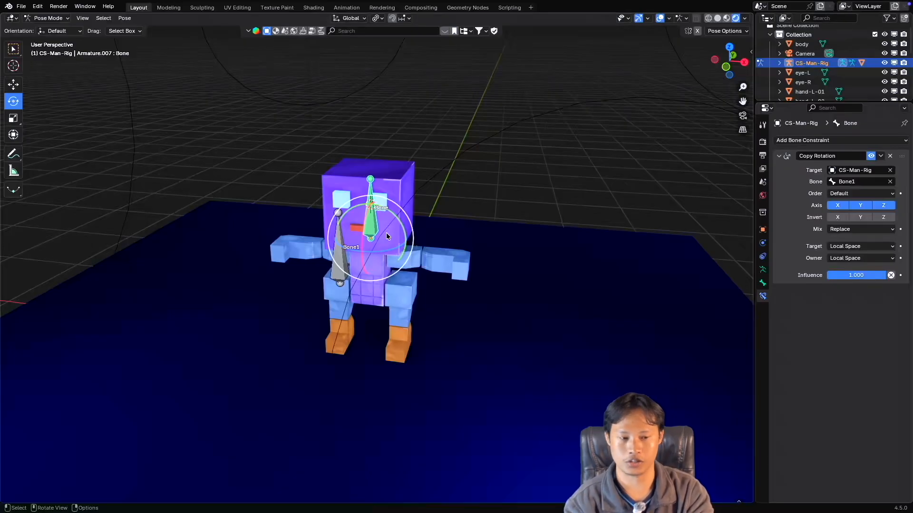
{"action": "middle_click_drag", "start_coordinate": [338, 222], "coordinate": [406, 222]}
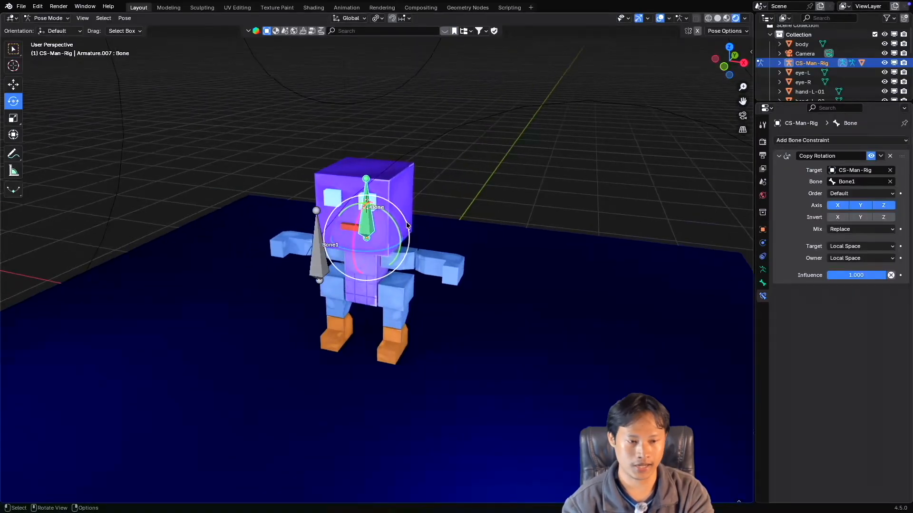
{"action": "left_click", "coordinate": [838, 206]}
{"action": "left_click", "coordinate": [883, 205]}
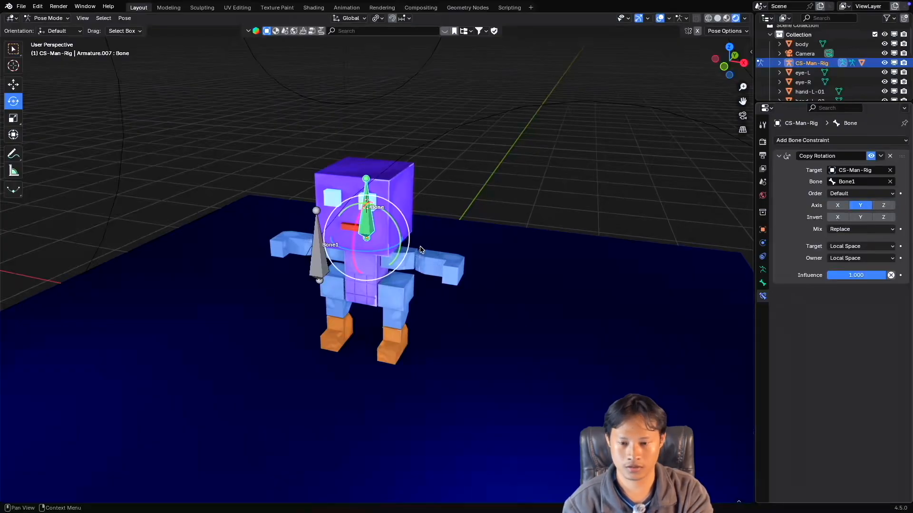
{"action": "middle_click_drag", "start_coordinate": [387, 216], "coordinate": [384, 216]}
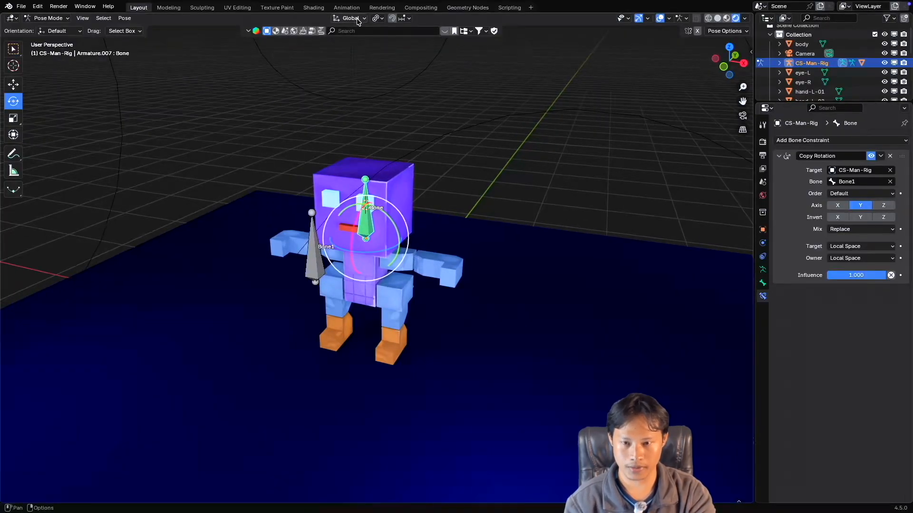
Set both the target and owner spaces of the head bone's Copy Rotation constraint to World Space.
{"action": "left_click", "coordinate": [850, 247]}
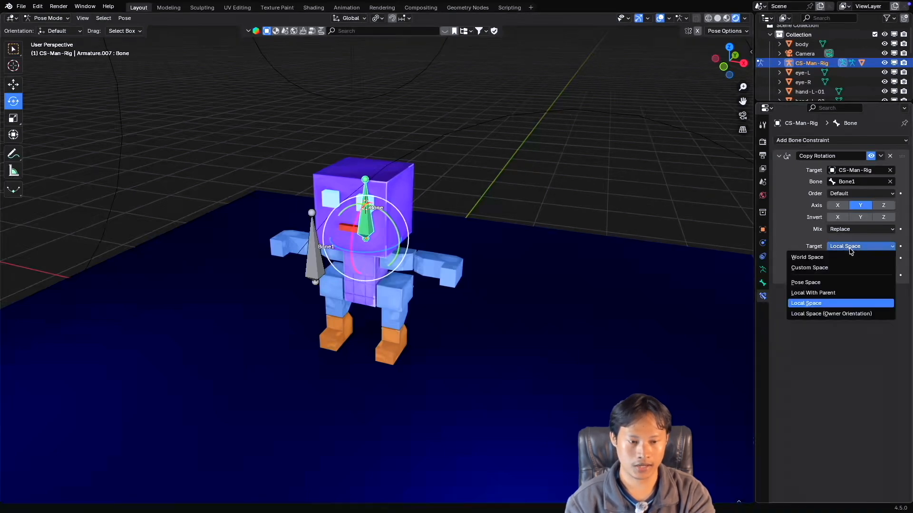
{"action": "left_click", "coordinate": [831, 304]}
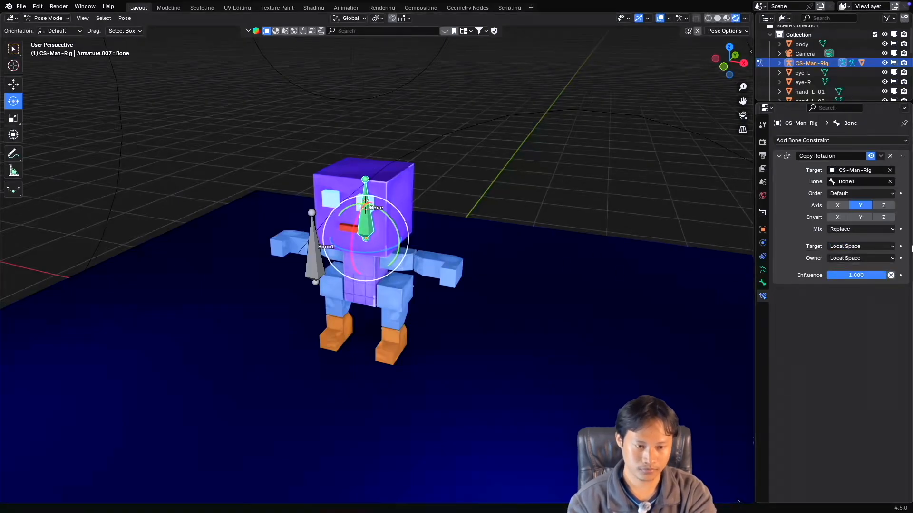
{"action": "left_click", "coordinate": [864, 247]}
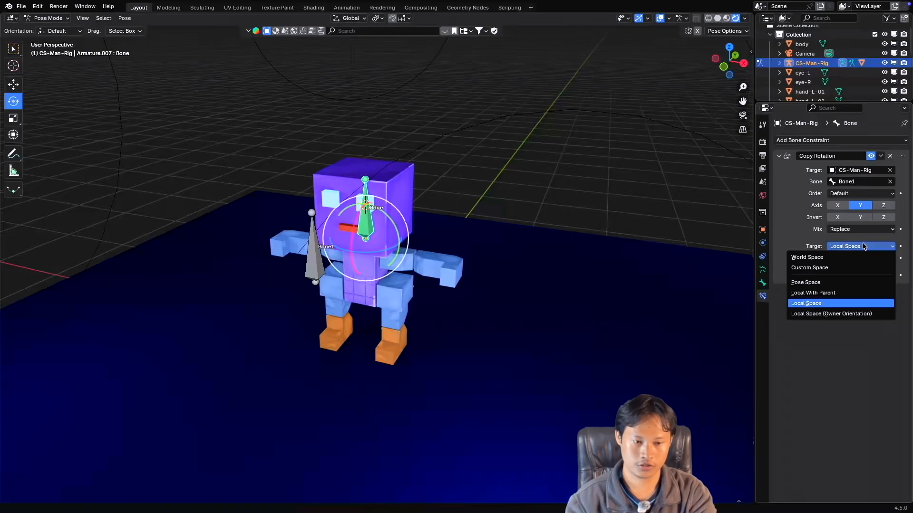
{"action": "left_click", "coordinate": [830, 259]}
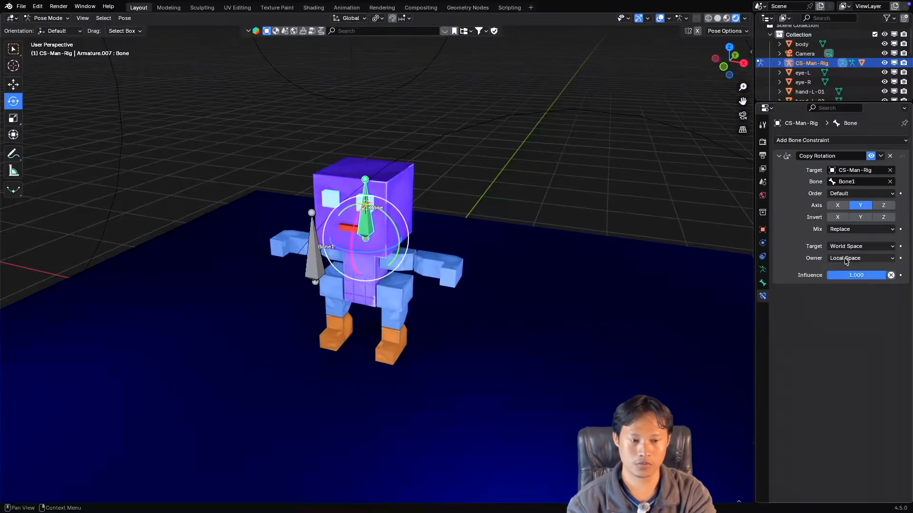
{"action": "left_click", "coordinate": [847, 258]}
{"action": "left_click", "coordinate": [849, 270]}
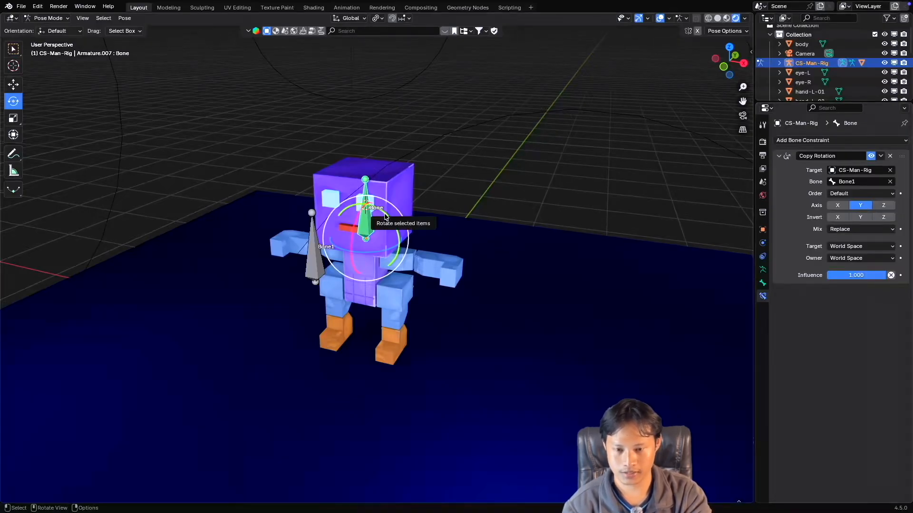
Test-rotate the head bone with the World Space constraint, cancelling the rotation and inspecting the head from a closer view.
{"action": "left_click_drag", "start_coordinate": [385, 216], "coordinate": [374, 250]}
{"action": "right_click", "coordinate": [355, 226]}
{"action": "right_click", "coordinate": [373, 250]}
{"action": "scroll", "coordinate": [380, 227], "scroll_direction": "up", "scroll_amount": 2, "text": "ctrl"}
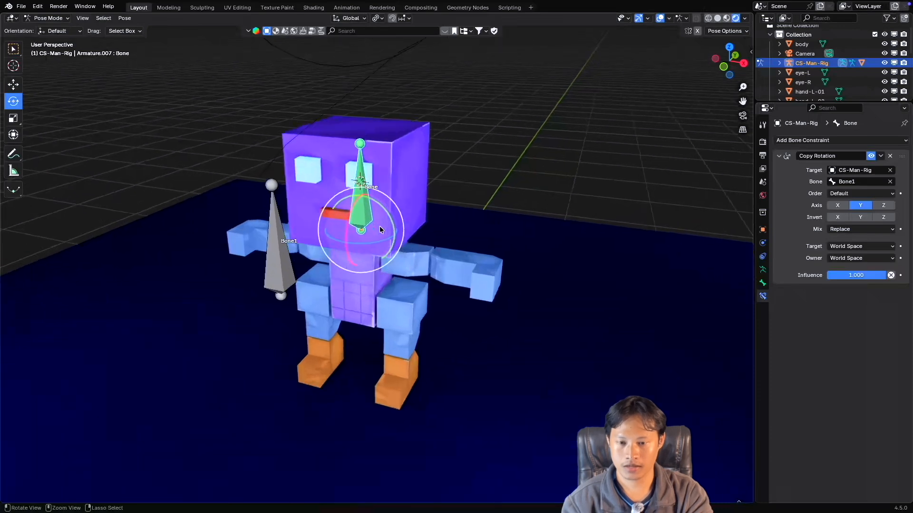
{"action": "scroll", "coordinate": [380, 226], "scroll_direction": "down", "scroll_amount": 2}
{"action": "middle_click_drag", "start_coordinate": [380, 225], "coordinate": [381, 227]}
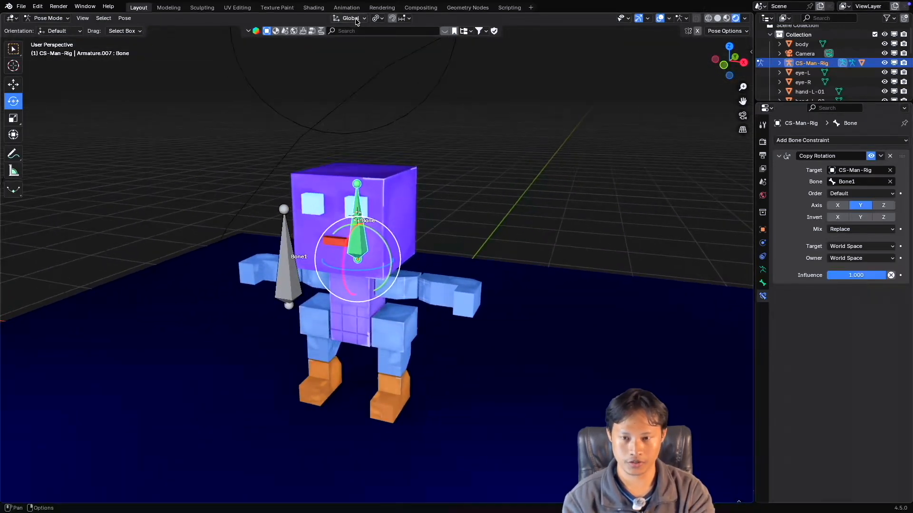
Choose World Space again as the constraint's target space and test-rotate the head bone about different axes, cancelling each rotation.
{"action": "left_click", "coordinate": [847, 248]}
{"action": "left_click", "coordinate": [847, 257]}
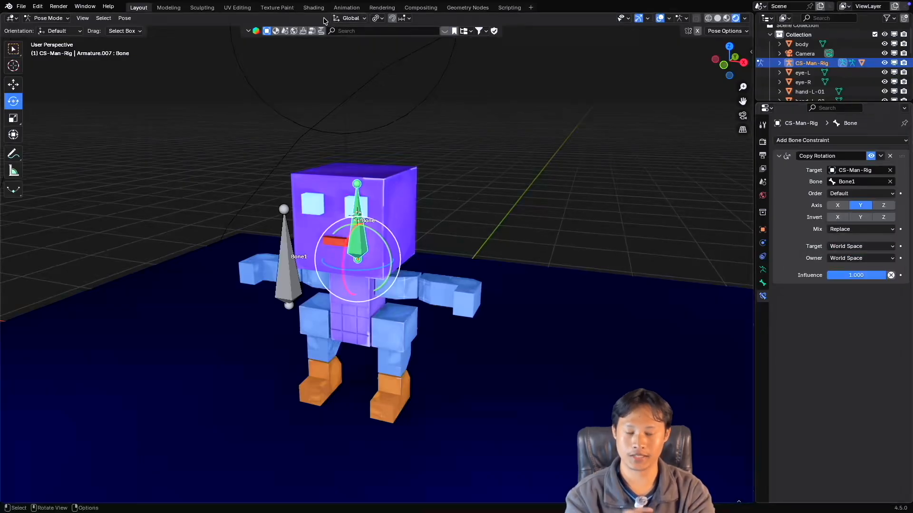
{"action": "middle_click_drag", "start_coordinate": [546, 260], "coordinate": [507, 240]}
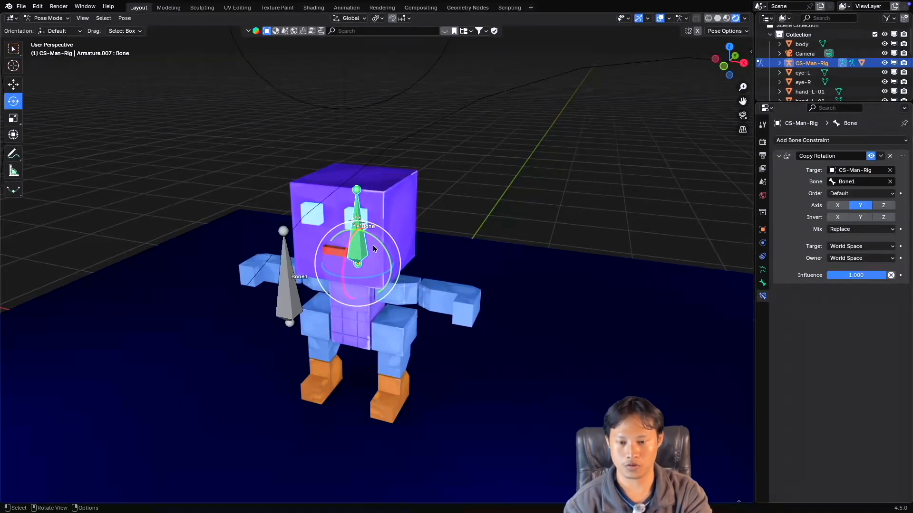
{"action": "left_click_drag", "start_coordinate": [381, 242], "coordinate": [338, 207]}
{"action": "right_click", "coordinate": [337, 207]}
{"action": "left_click_drag", "start_coordinate": [368, 278], "coordinate": [386, 280]}
{"action": "right_click", "coordinate": [386, 279]}
Test-rotate Bone1, cancel the rotation, and reselect the head bone to check its constraint axis.
{"action": "left_click", "coordinate": [284, 281]}
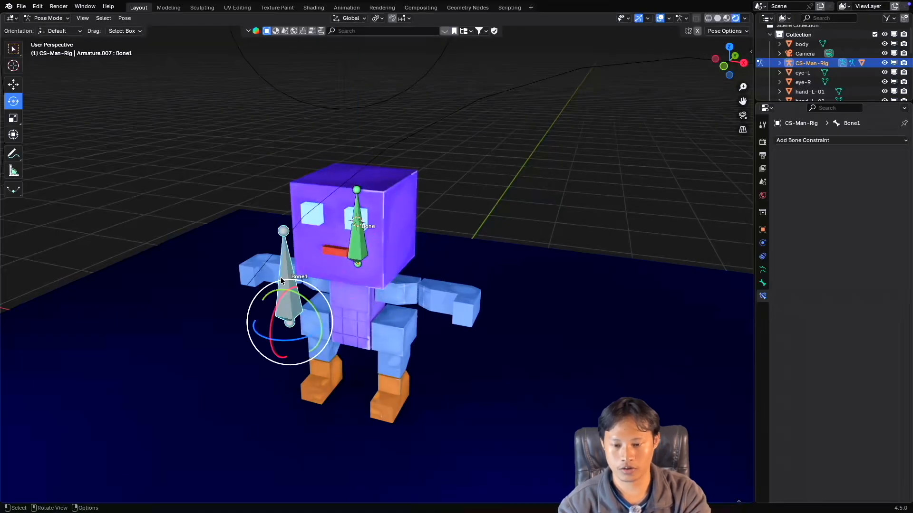
{"action": "mouse_move", "coordinate": [301, 296]}
{"action": "left_mouse_down"}
{"action": "mouse_move", "coordinate": [312, 300]}
{"action": "mouse_move", "coordinate": [300, 285]}
{"action": "mouse_move", "coordinate": [306, 289]}
{"action": "left_mouse_up"}
{"action": "right_click", "coordinate": [306, 289]}
{"action": "left_click", "coordinate": [345, 251]}
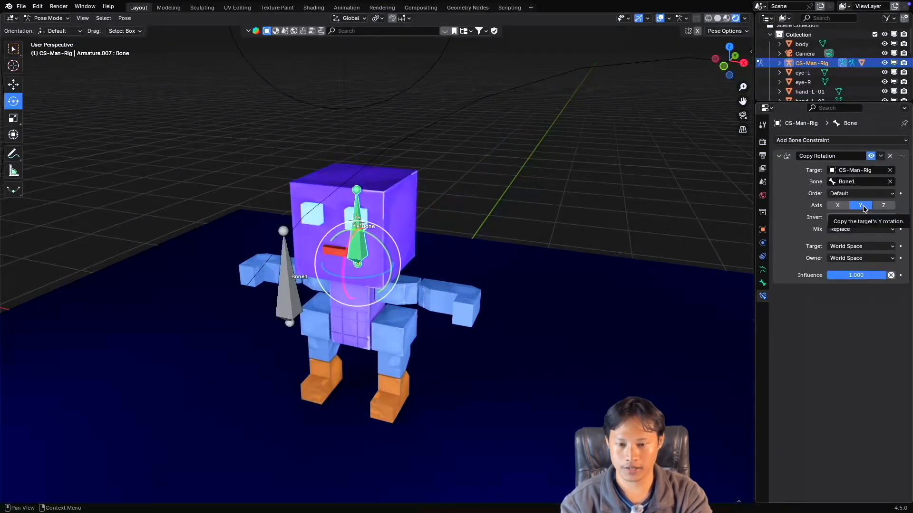
Select Bone1 and test its rotation about several global axes to see which ones drive the head, cancelling each.
{"action": "left_click", "coordinate": [291, 274]}
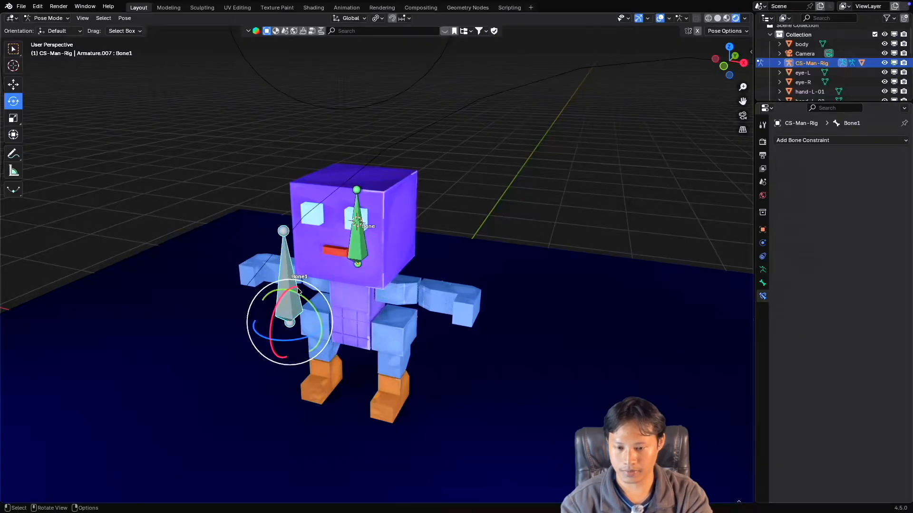
{"action": "left_click_drag", "start_coordinate": [305, 296], "coordinate": [282, 291]}
{"action": "right_click", "coordinate": [285, 288]}
{"action": "right_click", "coordinate": [282, 292]}
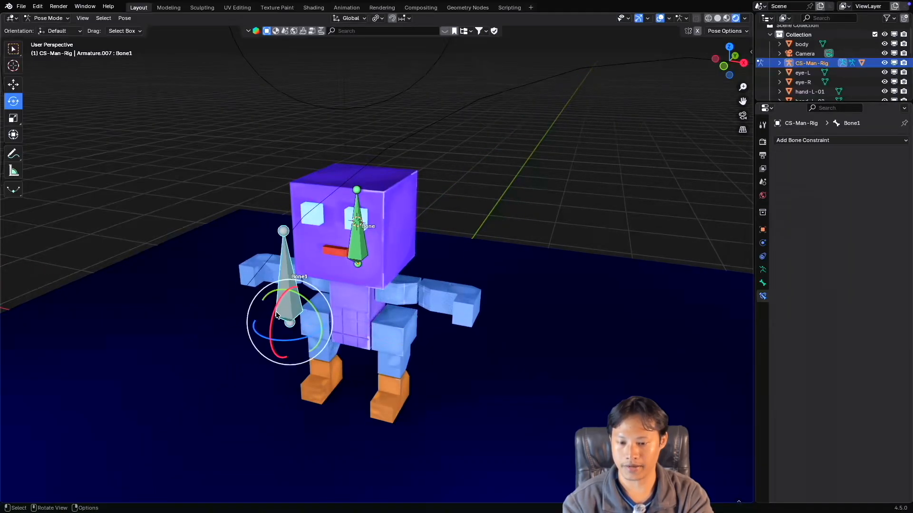
{"action": "left_click_drag", "start_coordinate": [301, 338], "coordinate": [288, 328]}
{"action": "right_click", "coordinate": [286, 323]}
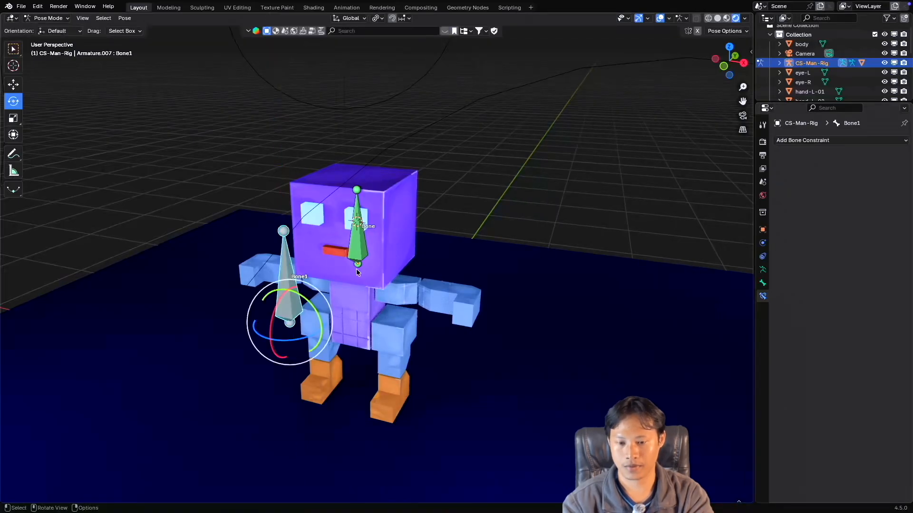
Select the head bone and test-rotate it about a global axis, cancelling the rotation.
{"action": "left_click", "coordinate": [358, 244]}
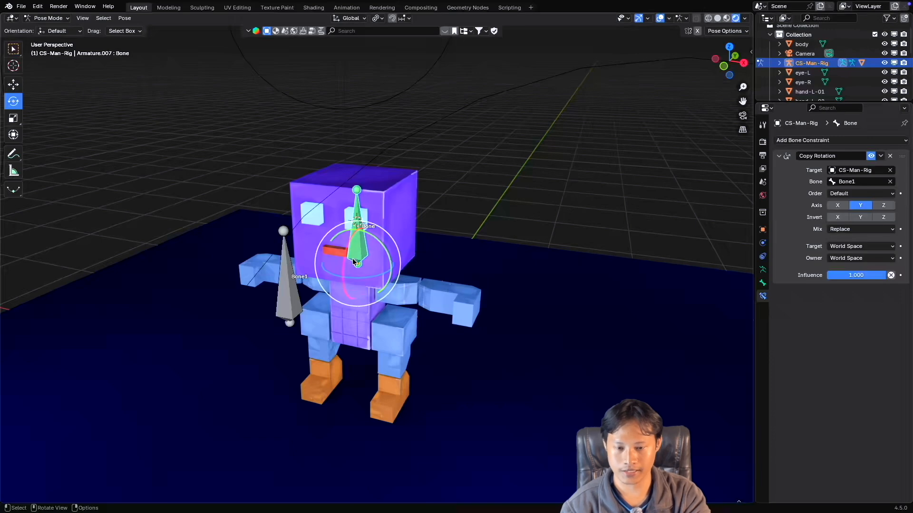
{"action": "left_click_drag", "start_coordinate": [379, 244], "coordinate": [337, 260]}
{"action": "right_click", "coordinate": [337, 260]}
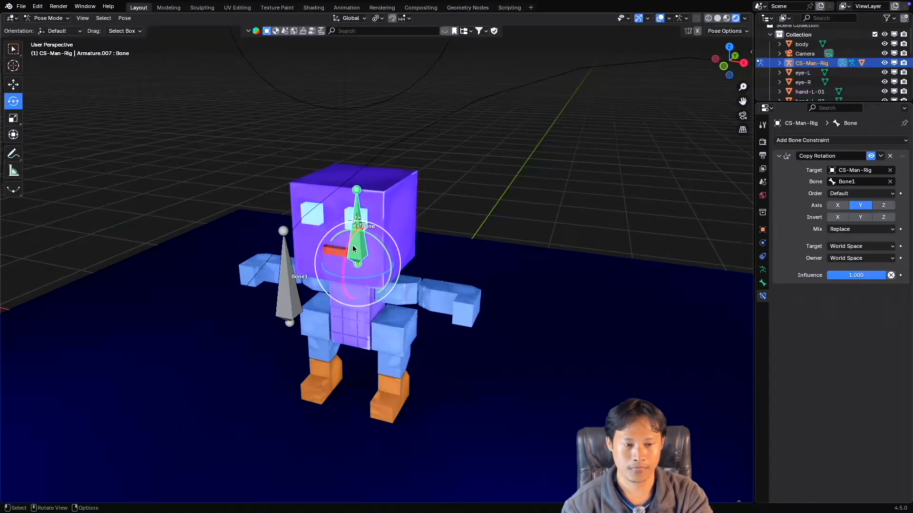
Set the Copy Rotation target and owner to Local Space, and change the transform orientation to Local.
{"action": "left_click", "coordinate": [861, 246]}
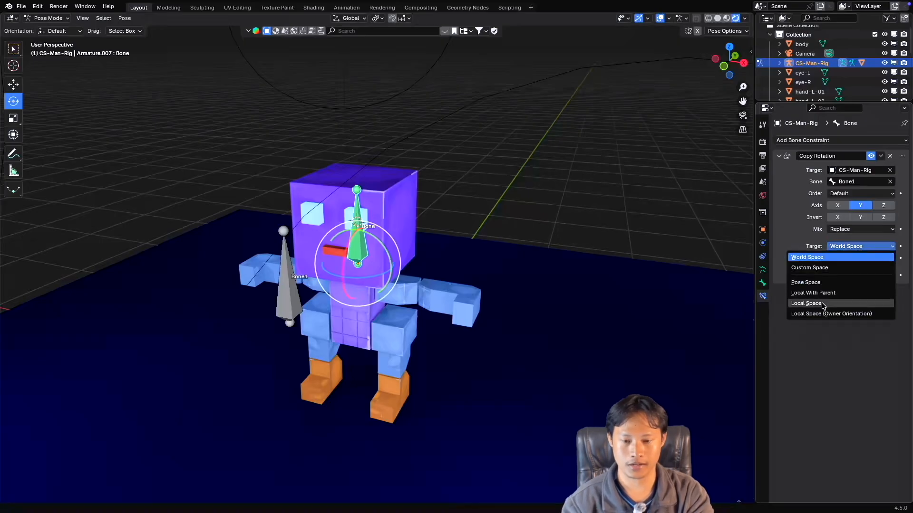
{"action": "left_click", "coordinate": [823, 304]}
{"action": "left_click", "coordinate": [854, 259]}
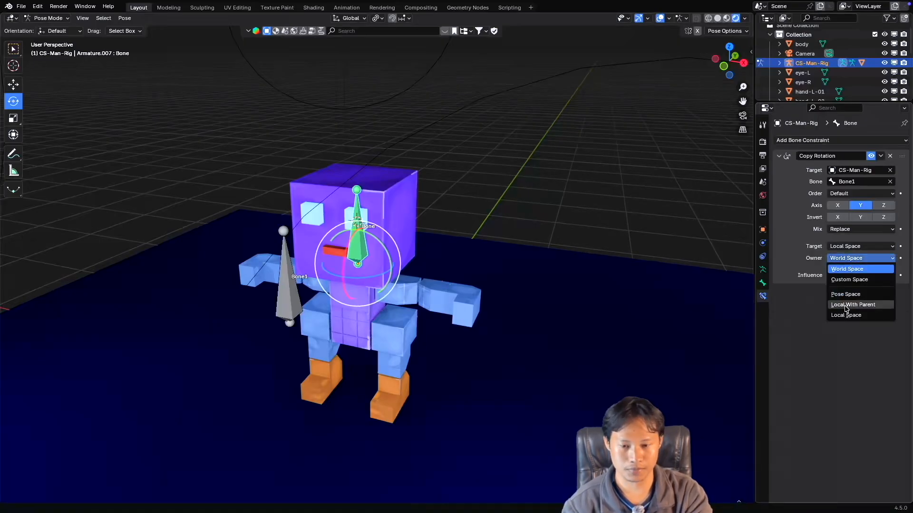
{"action": "left_click", "coordinate": [847, 315]}
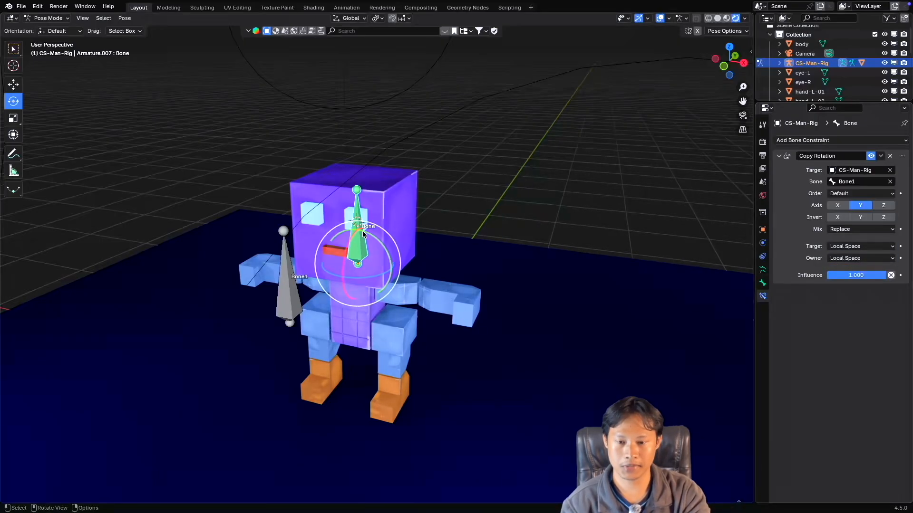
{"action": "left_click", "coordinate": [350, 18]}
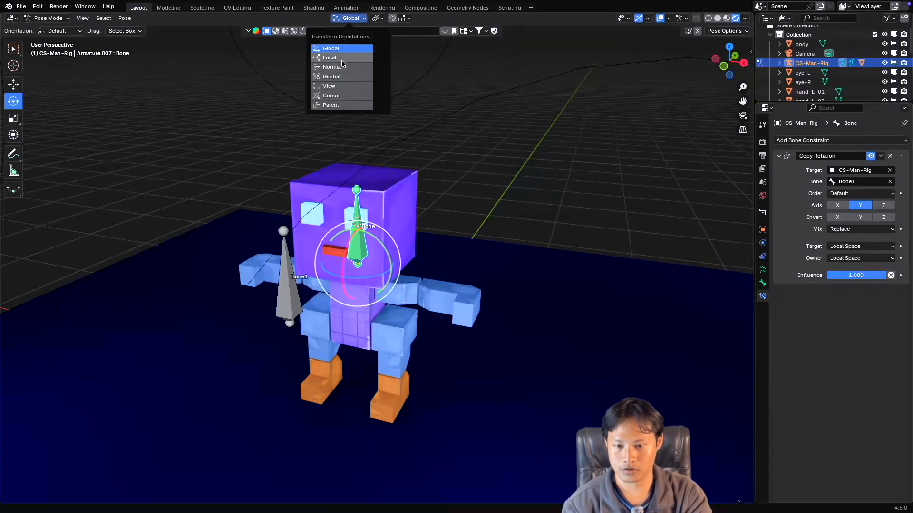
{"action": "left_click", "coordinate": [341, 57]}
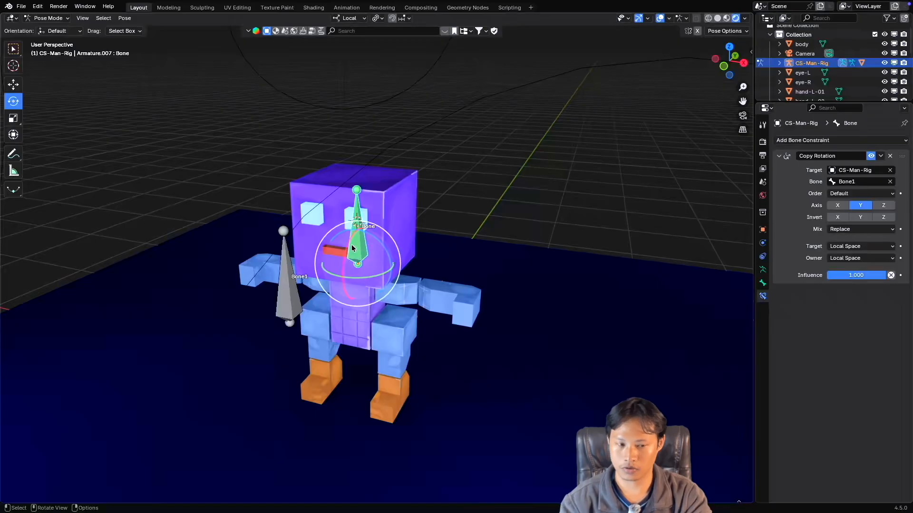
Test-rotate the head bone about its local axes without keeping the rotations, and select Bone1.
{"action": "mouse_move", "coordinate": [360, 275]}
{"action": "left_mouse_down"}
{"action": "mouse_move", "coordinate": [308, 275]}
{"action": "mouse_move", "coordinate": [356, 274]}
{"action": "left_mouse_up"}
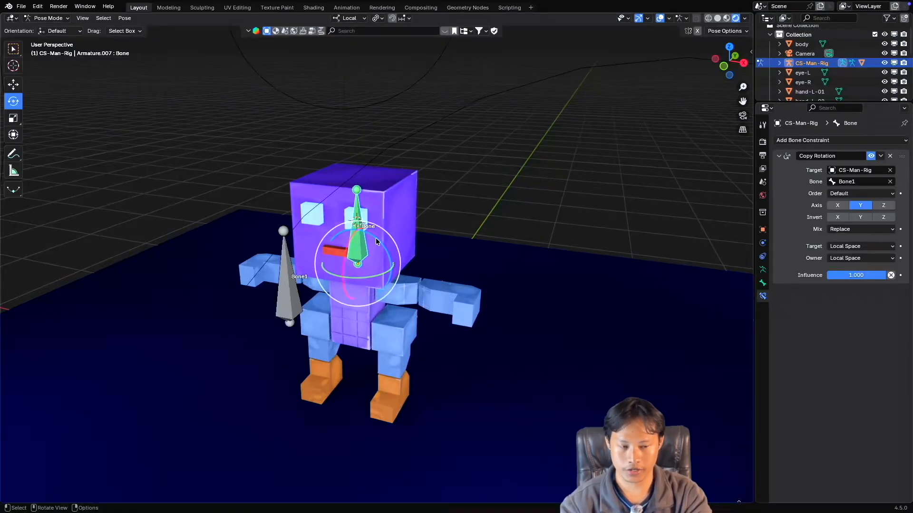
{"action": "left_click_drag", "start_coordinate": [376, 239], "coordinate": [339, 209]}
{"action": "right_click", "coordinate": [339, 210]}
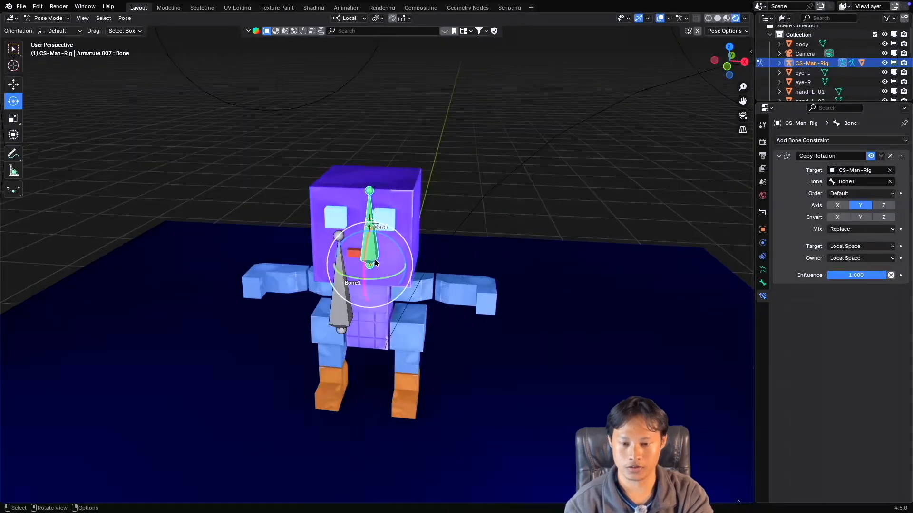
{"action": "left_click_drag", "start_coordinate": [384, 278], "coordinate": [311, 276]}
{"action": "left_click", "coordinate": [345, 296]}
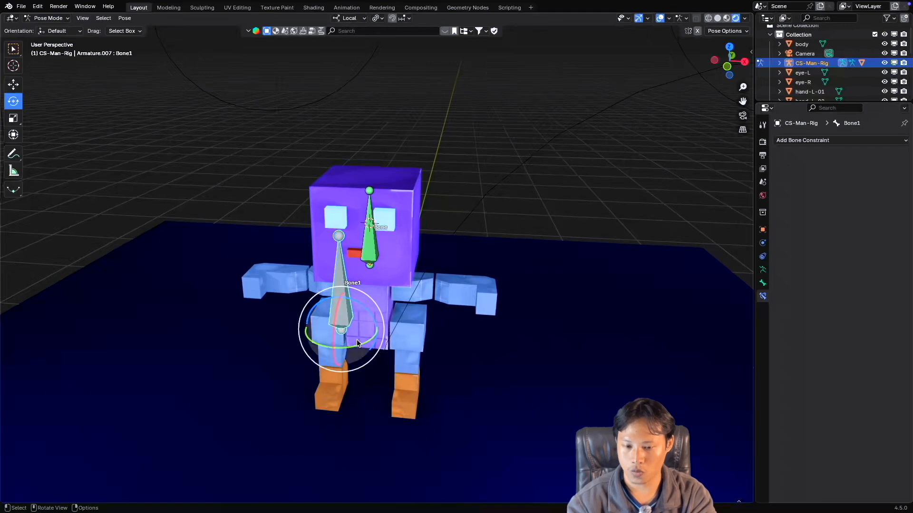
Test-rotate Bone1 about its local axes with only Y copied to the head bone, cancelling each rotation.
{"action": "mouse_move", "coordinate": [338, 338]}
{"action": "left_mouse_down"}
{"action": "mouse_move", "coordinate": [348, 330]}
{"action": "mouse_move", "coordinate": [309, 320]}
{"action": "mouse_move", "coordinate": [346, 326]}
{"action": "left_mouse_up"}
{"action": "right_click", "coordinate": [346, 327]}
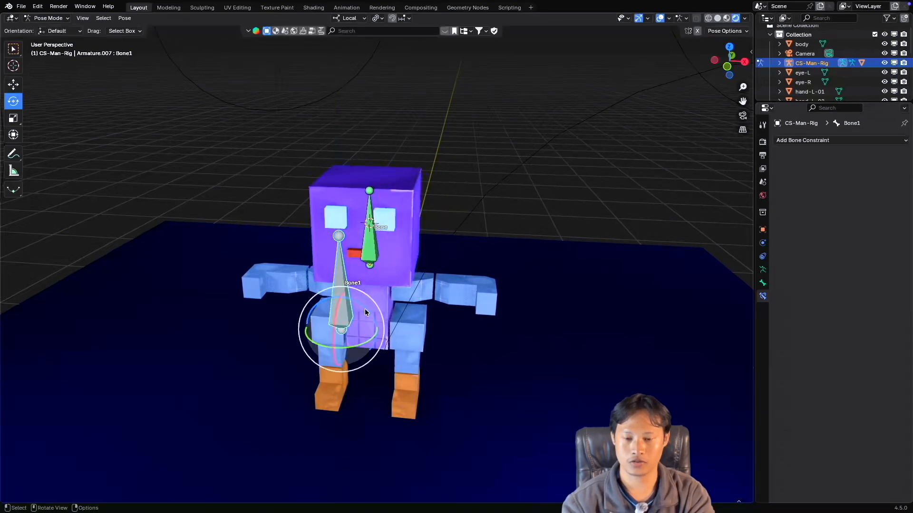
{"action": "left_click", "coordinate": [373, 255]}
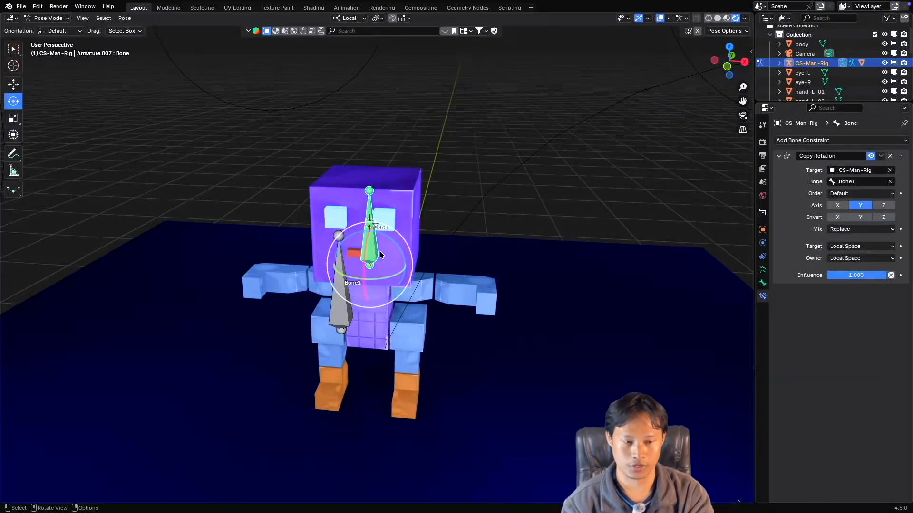
{"action": "left_click", "coordinate": [356, 284]}
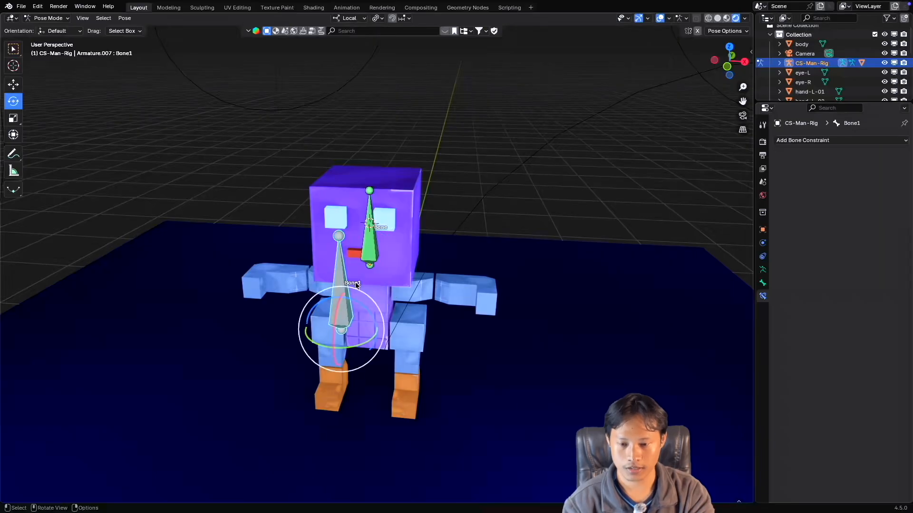
{"action": "mouse_move", "coordinate": [351, 296]}
{"action": "left_mouse_down"}
{"action": "mouse_move", "coordinate": [381, 314]}
{"action": "mouse_move", "coordinate": [324, 290]}
{"action": "mouse_move", "coordinate": [341, 287]}
{"action": "left_mouse_up"}
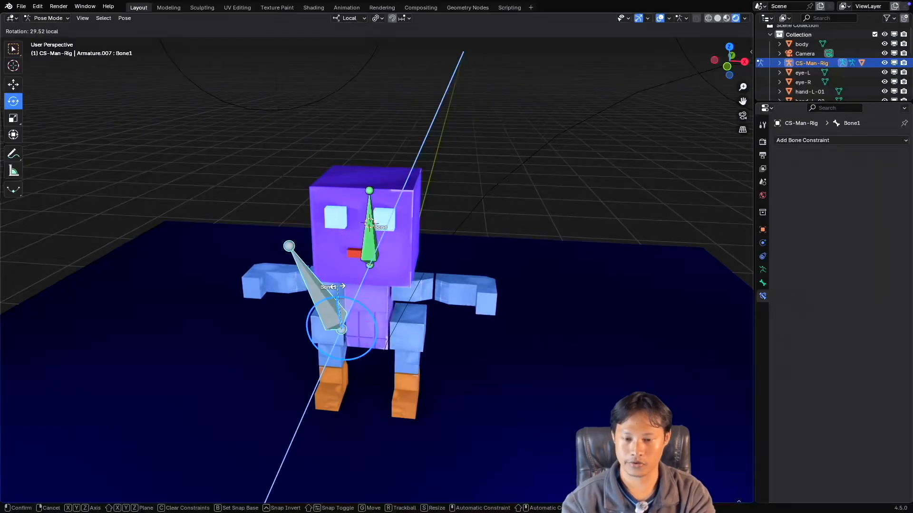
{"action": "right_click", "coordinate": [341, 287]}
Enable the X and Z axes in the head bone's Copy Rotation constraint alongside Y.
{"action": "left_click", "coordinate": [369, 238]}
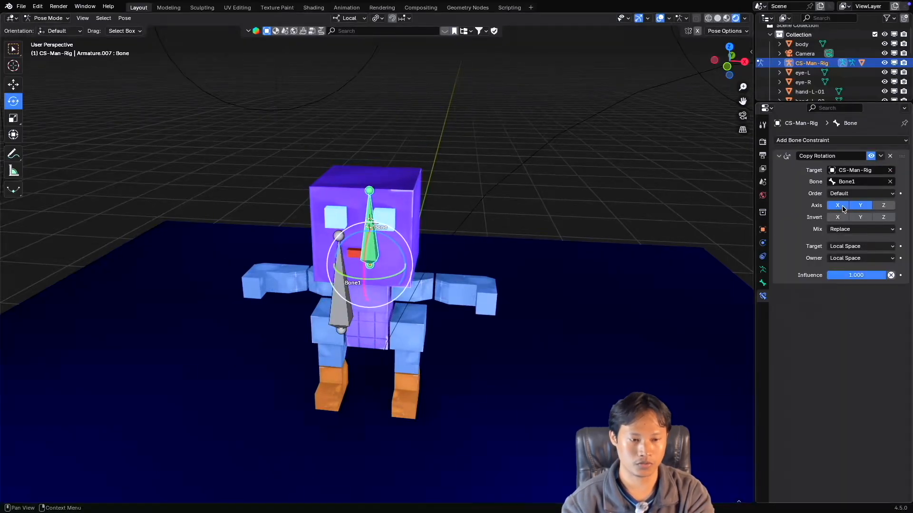
{"action": "left_click", "coordinate": [341, 309]}
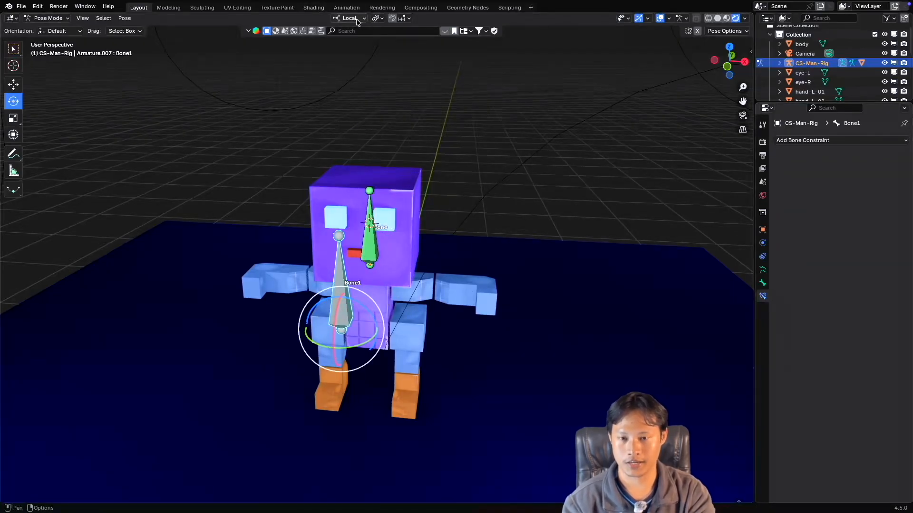
{"action": "left_click", "coordinate": [404, 248]}
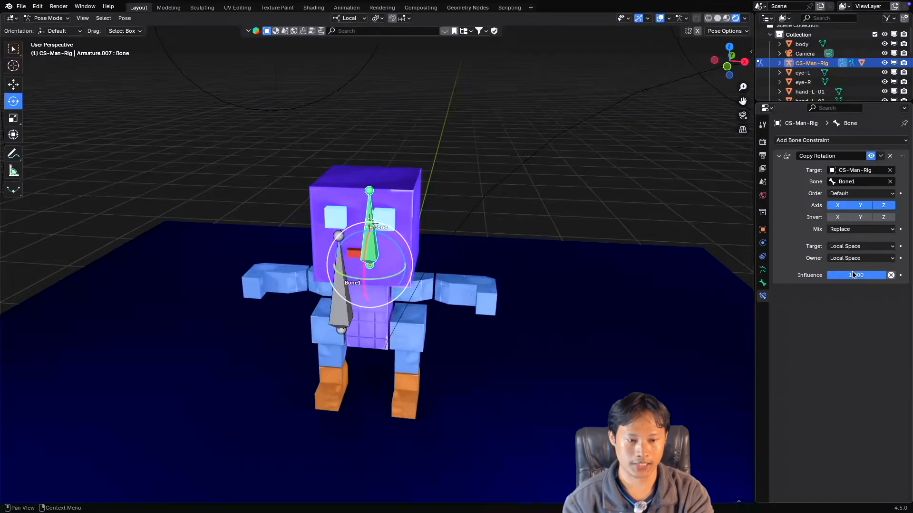
Select Bone1 and test its rotation with all three axes copied to the head bone, cancelling the rotation.
{"action": "left_click", "coordinate": [341, 297]}
{"action": "left_click_drag", "start_coordinate": [342, 298], "coordinate": [396, 313]}
{"action": "right_click", "coordinate": [396, 313]}
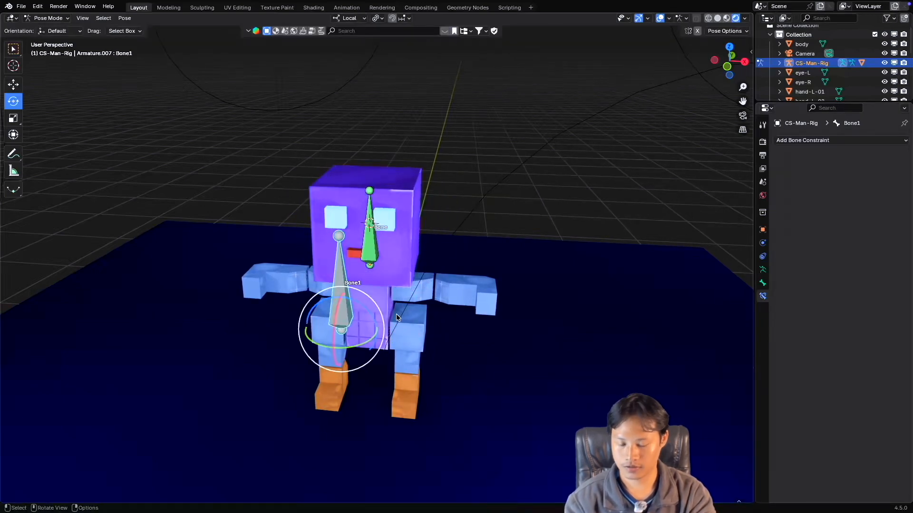
{"action": "scroll", "coordinate": [387, 308], "scroll_direction": "up", "scroll_amount": 1, "text": "ctrl"}
{"action": "scroll", "coordinate": [387, 308], "scroll_direction": "down", "scroll_amount": 1, "text": "ctrl"}
{"action": "scroll", "coordinate": [387, 308], "scroll_direction": "right", "scroll_amount": 3}
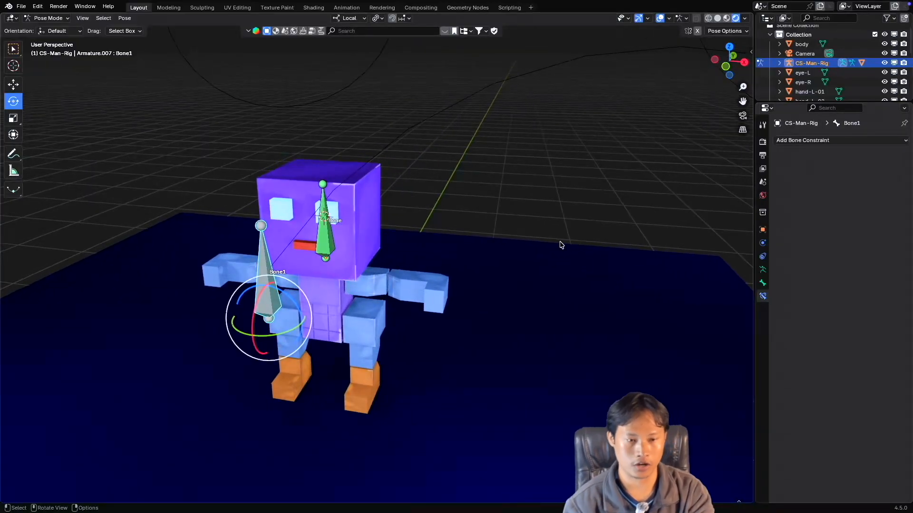
{"action": "left_click", "coordinate": [831, 141]}
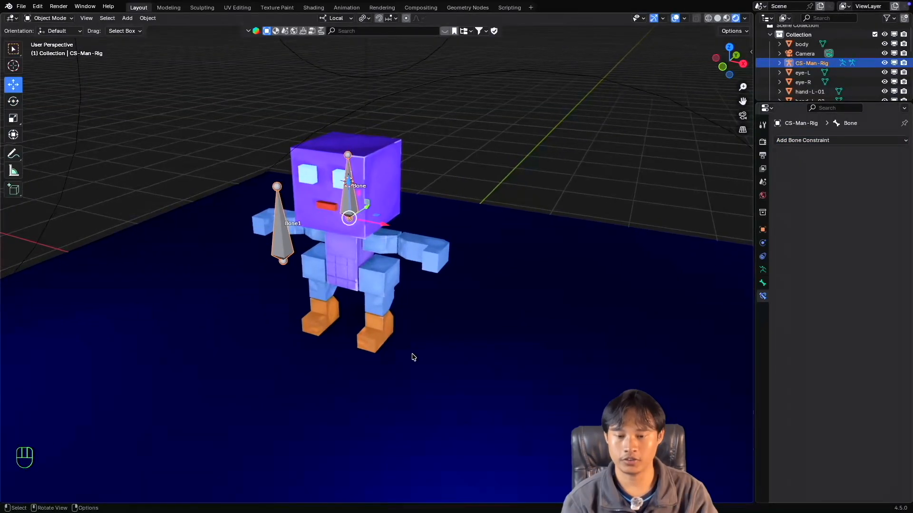
{"action": "scroll", "coordinate": [413, 357], "scroll_direction": "down", "scroll_amount": 1, "text": "ctrl"}
{"action": "scroll", "coordinate": [414, 357], "scroll_direction": "up", "scroll_amount": 2, "text": "shift"}
{"action": "scroll", "coordinate": [414, 357], "scroll_direction": "down", "scroll_amount": 2}
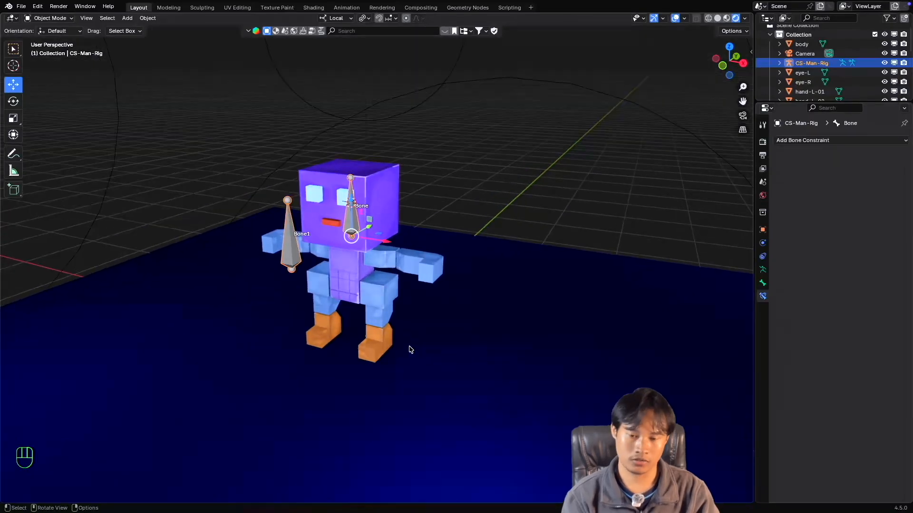
{"action": "scroll", "coordinate": [411, 348], "scroll_direction": "up", "scroll_amount": 3}
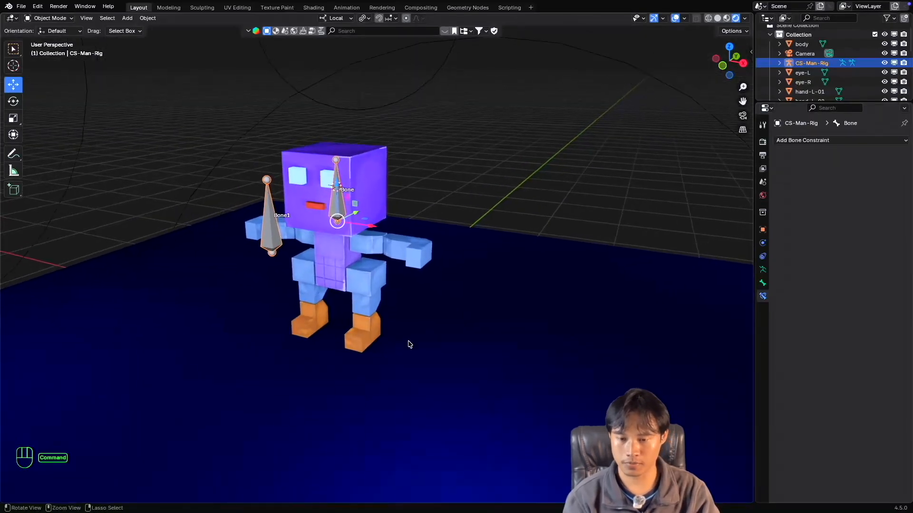
{"action": "scroll", "coordinate": [409, 344], "scroll_direction": "left", "scroll_amount": 1, "text": "shift"}
{"action": "scroll", "coordinate": [410, 344], "scroll_direction": "right", "scroll_amount": 1, "text": "shift"}
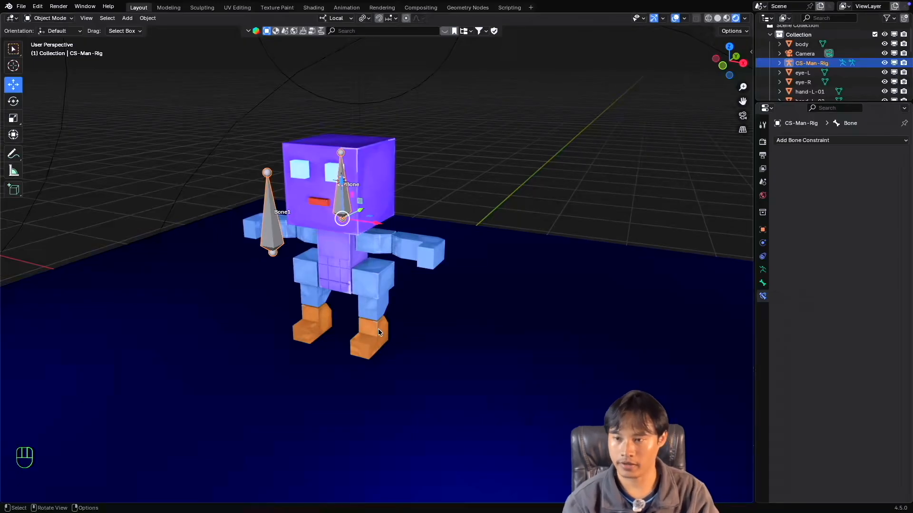
Switch CS-Man-Rig to Pose Mode and add a Copy Scale constraint to the head bone.
{"action": "left_click", "coordinate": [50, 18]}
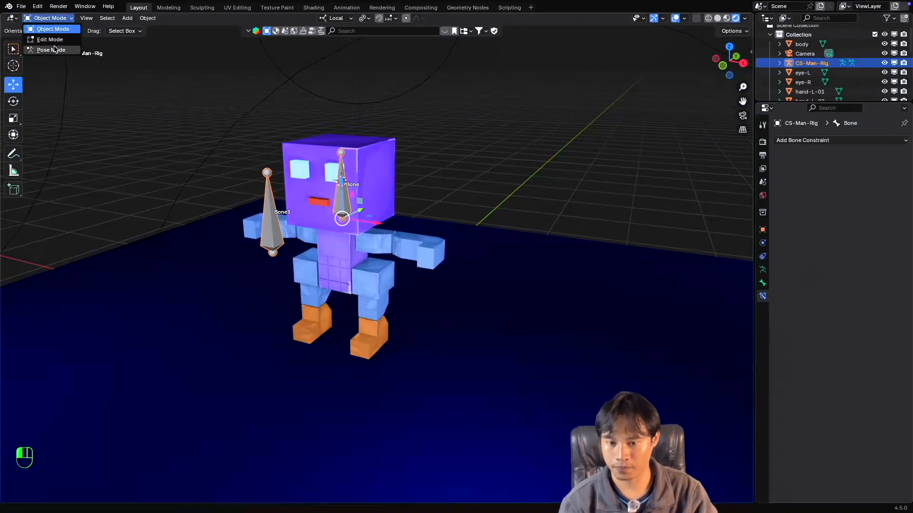
{"action": "left_click", "coordinate": [47, 46]}
{"action": "middle_click_drag", "start_coordinate": [379, 259], "coordinate": [379, 259]}
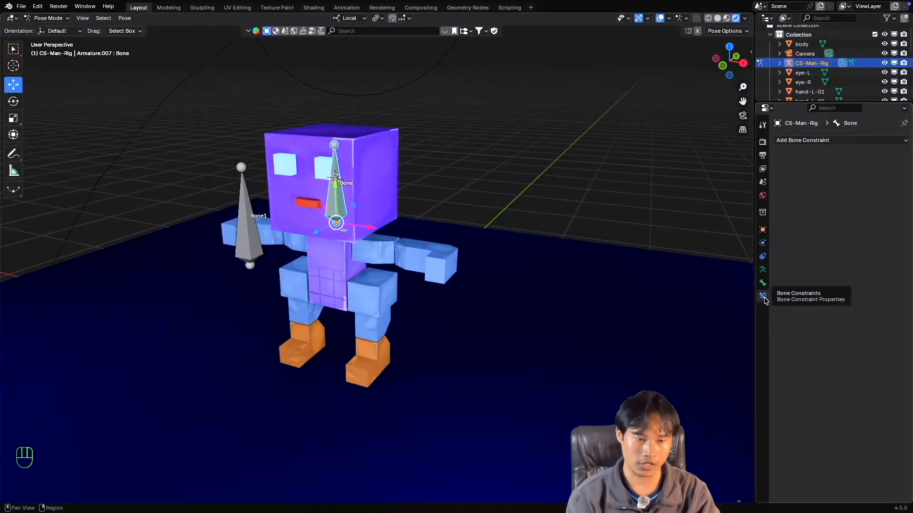
{"action": "left_click", "coordinate": [831, 143]}
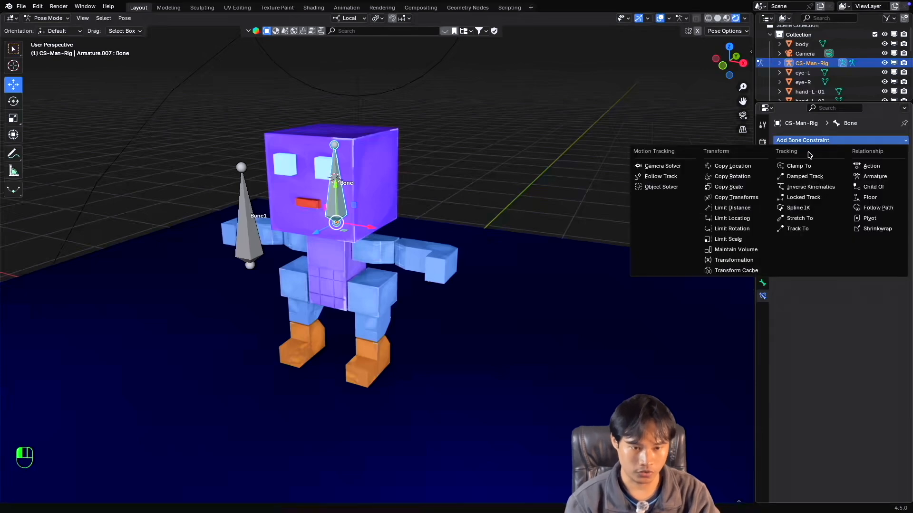
{"action": "left_click", "coordinate": [743, 192]}
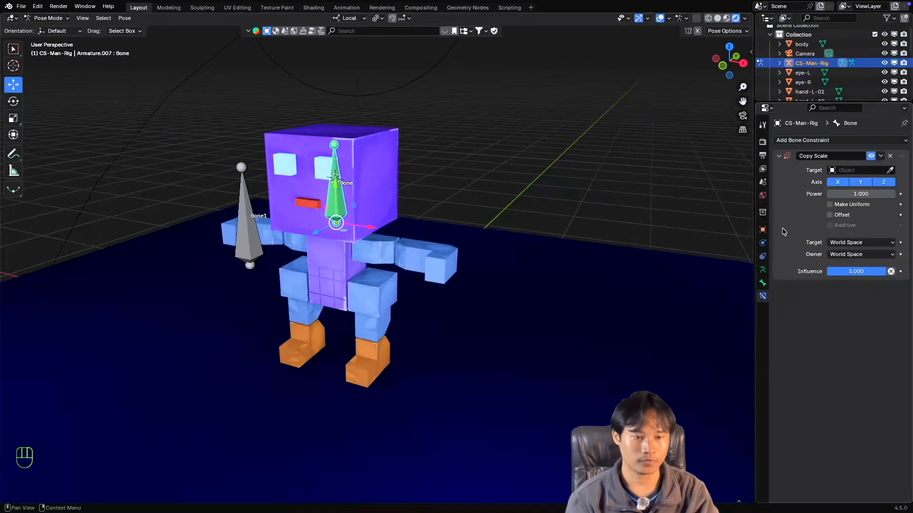
Set the Copy Scale constraint's target to CS-Man-Rig and its target bone to Bone1.
{"action": "scroll", "coordinate": [440, 216], "scroll_direction": "down", "scroll_amount": 2, "text": "super"}
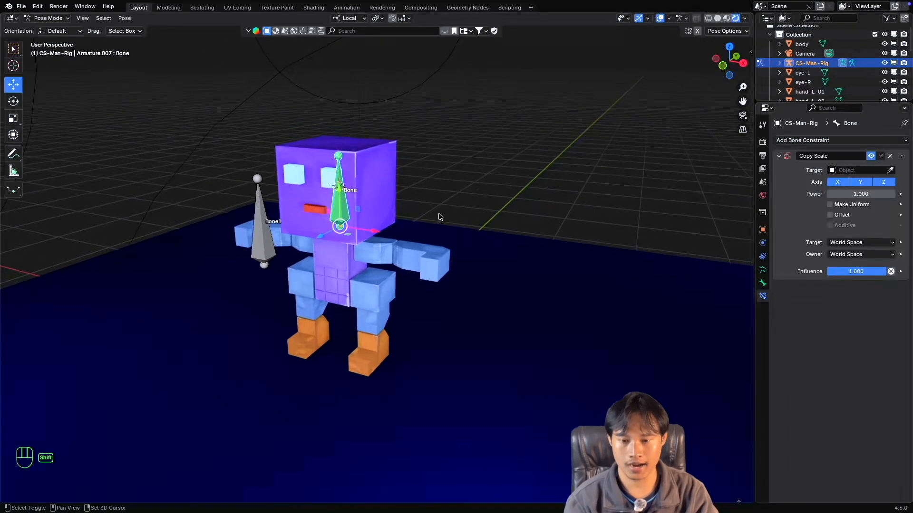
{"action": "scroll", "coordinate": [440, 216], "scroll_direction": "up", "scroll_amount": 1}
{"action": "scroll", "coordinate": [441, 217], "scroll_direction": "down", "scroll_amount": 1, "text": "shift"}
{"action": "scroll", "coordinate": [440, 217], "scroll_direction": "up", "scroll_amount": 1}
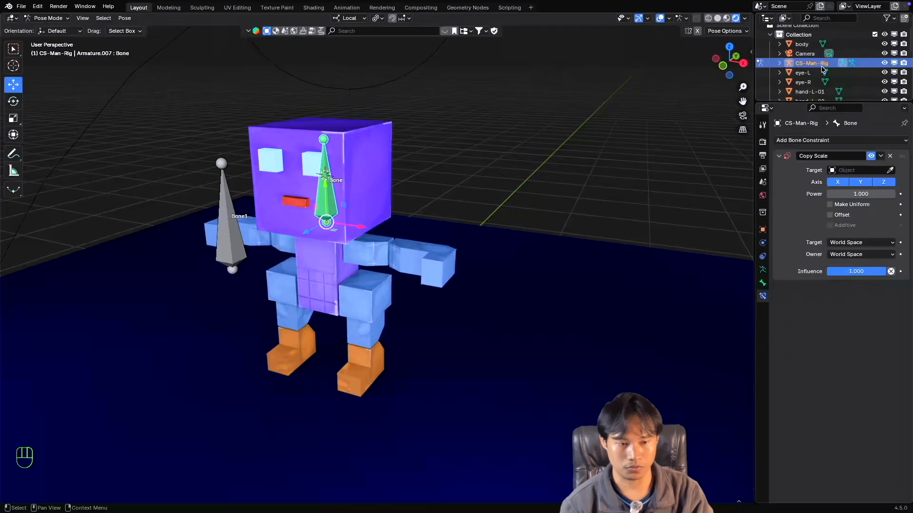
{"action": "left_click", "coordinate": [855, 170]}
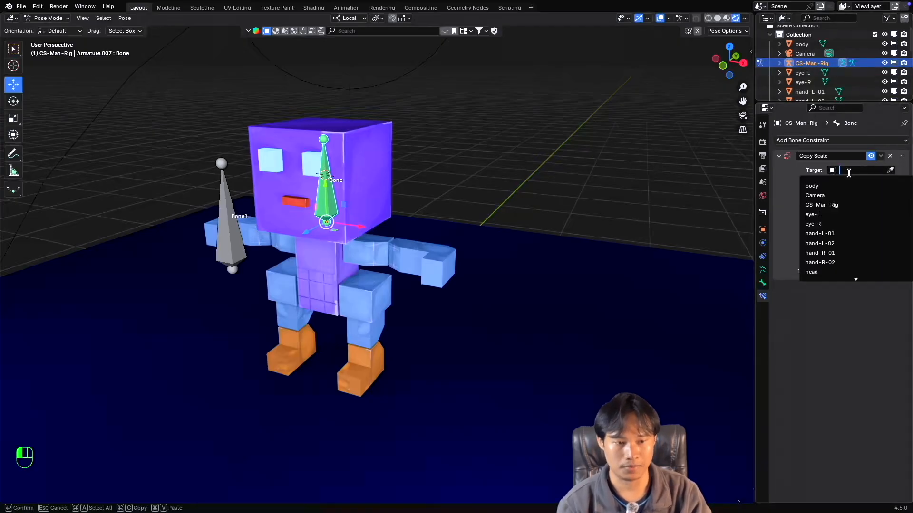
{"action": "left_click", "coordinate": [833, 203]}
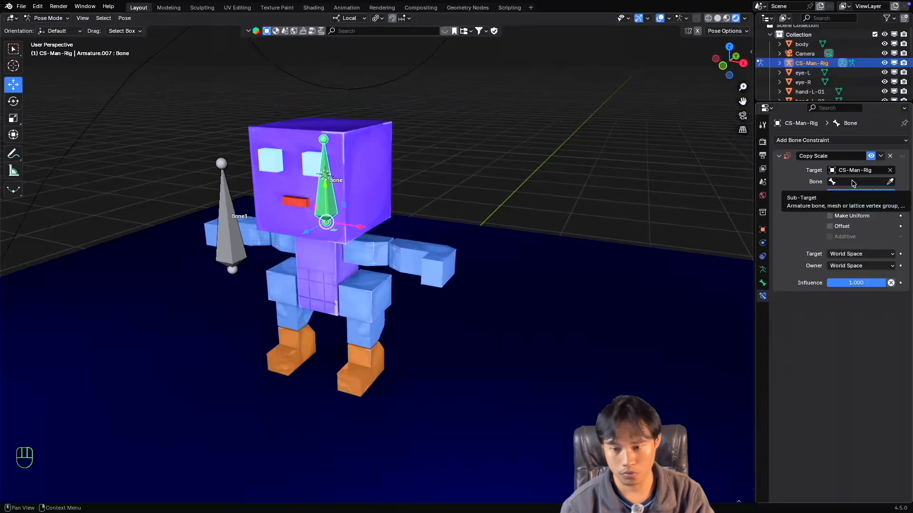
{"action": "left_click", "coordinate": [853, 183]}
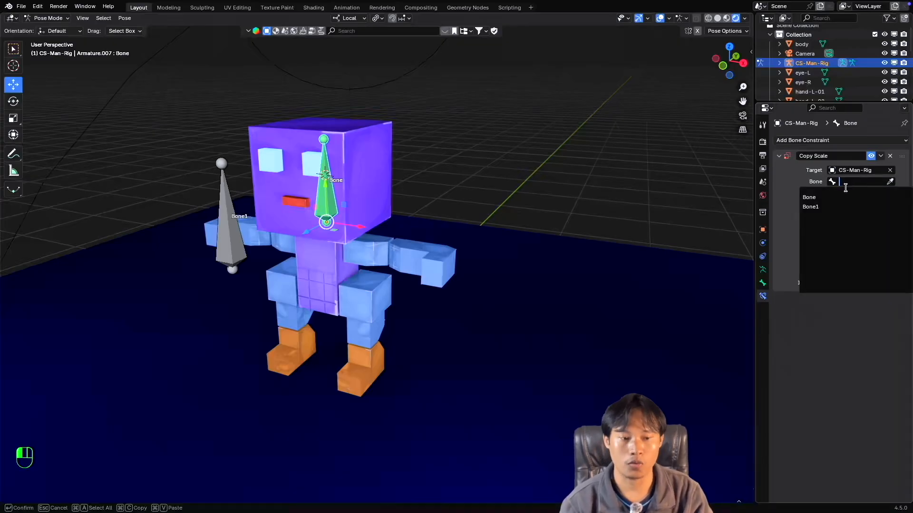
{"action": "left_click", "coordinate": [849, 207]}
{"action": "left_click", "coordinate": [892, 182]}
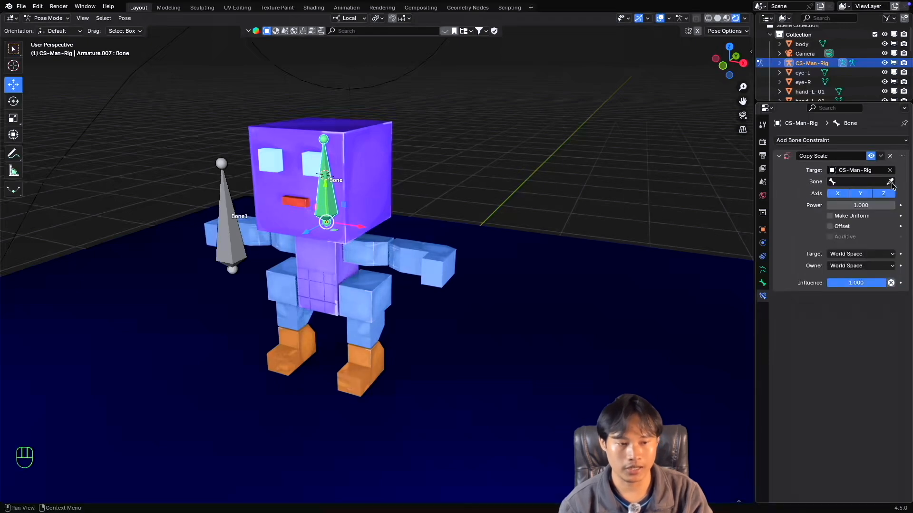
{"action": "left_click", "coordinate": [890, 182]}
{"action": "left_click", "coordinate": [223, 164]}
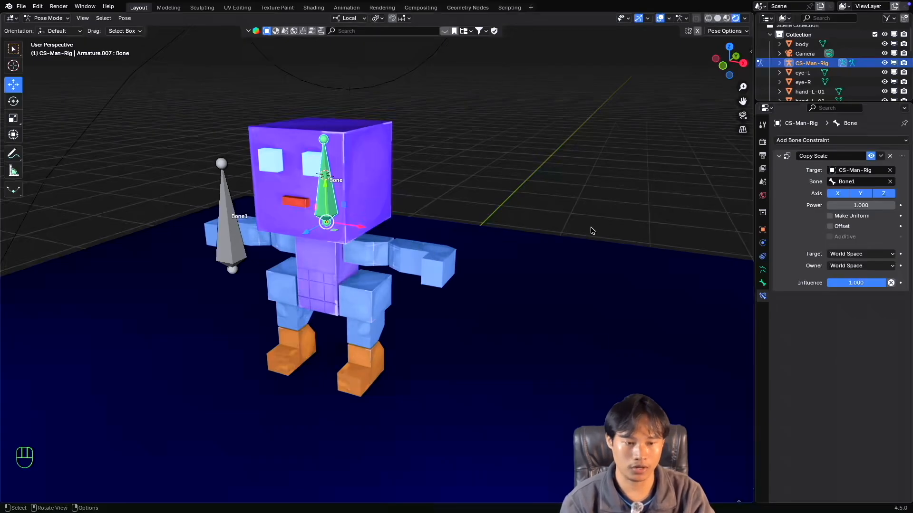
Toggle the armature's bone names off and back on in the viewport display, and return to the head bone's constraints.
{"action": "left_click", "coordinate": [763, 270]}
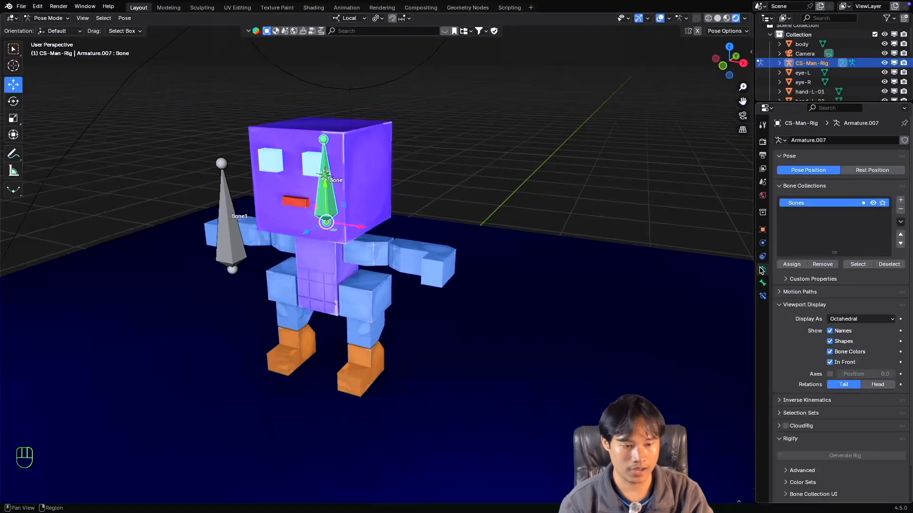
{"action": "left_click", "coordinate": [830, 331]}
{"action": "left_click", "coordinate": [831, 332]}
{"action": "left_click", "coordinate": [831, 333]}
{"action": "left_click", "coordinate": [831, 331]}
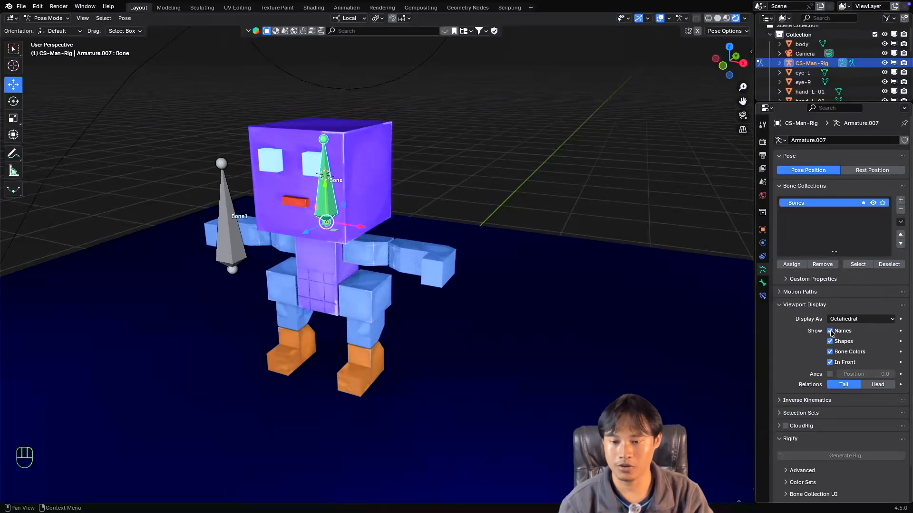
{"action": "left_click", "coordinate": [762, 296]}
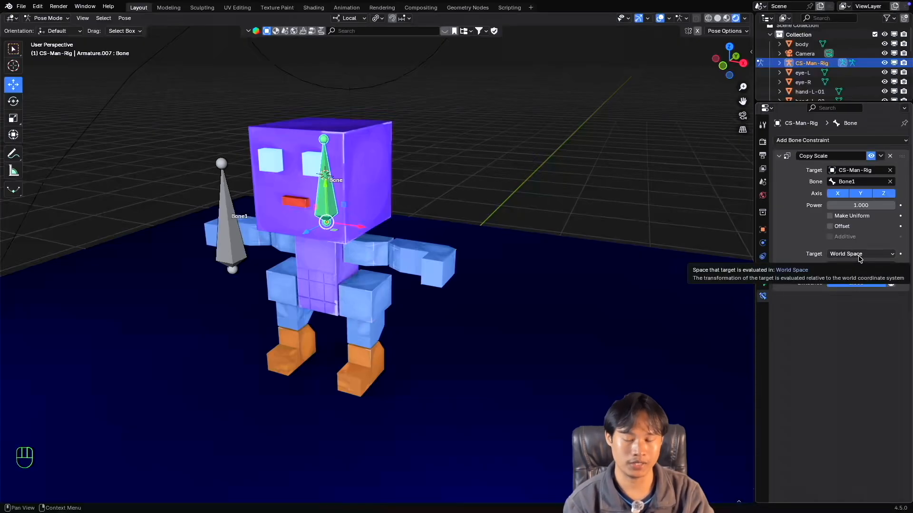
Set the transform orientation to Global, and set both the Copy Scale target and owner to Local Space.
{"action": "left_click", "coordinate": [349, 18]}
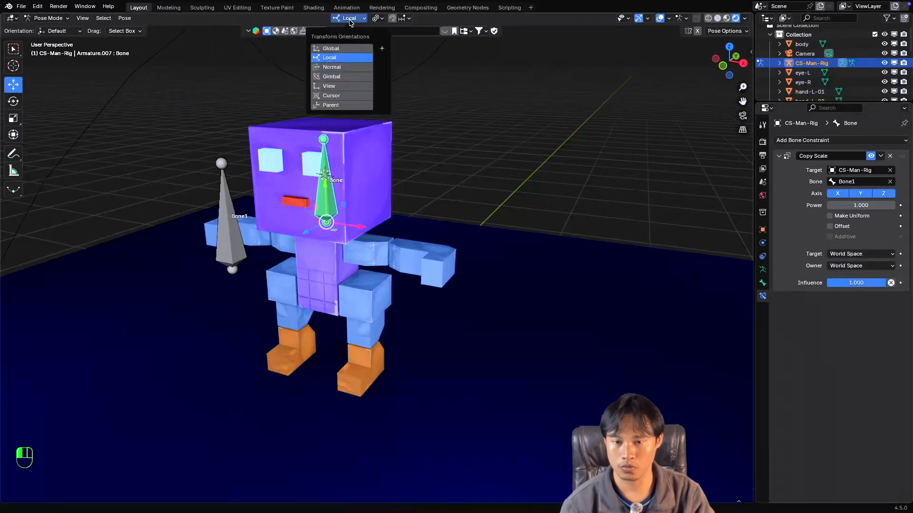
{"action": "left_click", "coordinate": [343, 48]}
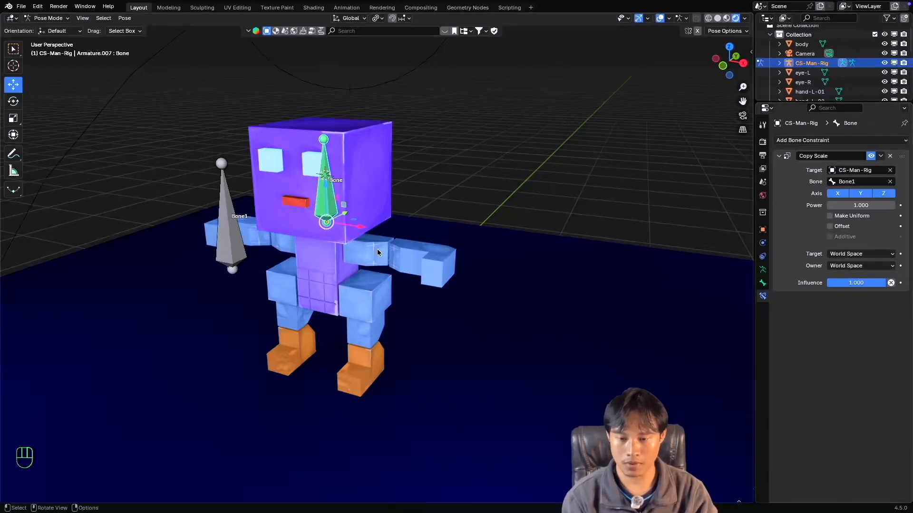
{"action": "left_click", "coordinate": [857, 255]}
{"action": "left_click", "coordinate": [826, 311]}
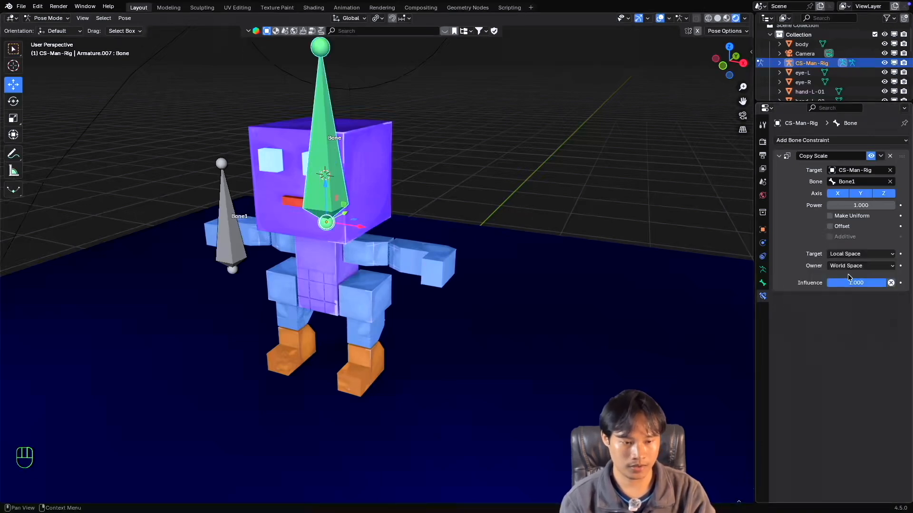
{"action": "left_click", "coordinate": [850, 266]}
{"action": "left_click", "coordinate": [850, 324]}
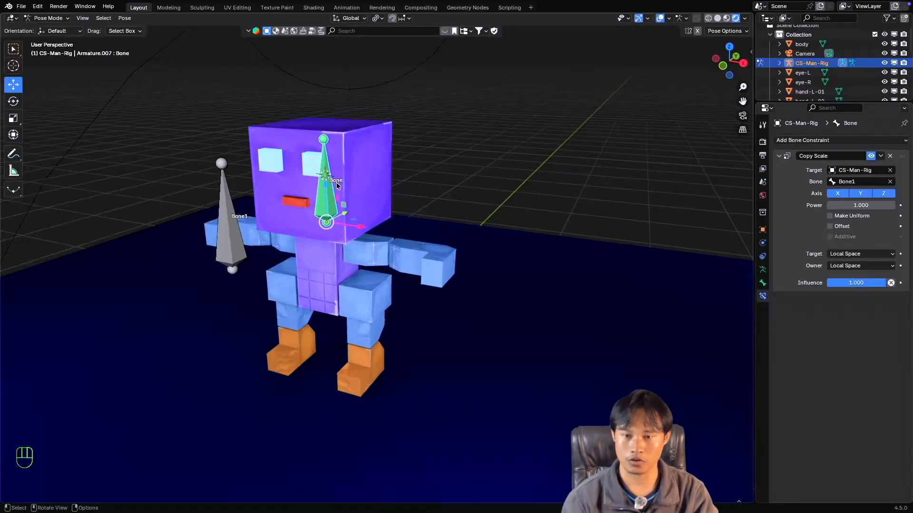
Set the transform orientation to Local to match the Copy Scale constraint's spaces.
{"action": "middle_click_drag", "start_coordinate": [342, 71], "coordinate": [360, 71]}
{"action": "left_click", "coordinate": [351, 19]}
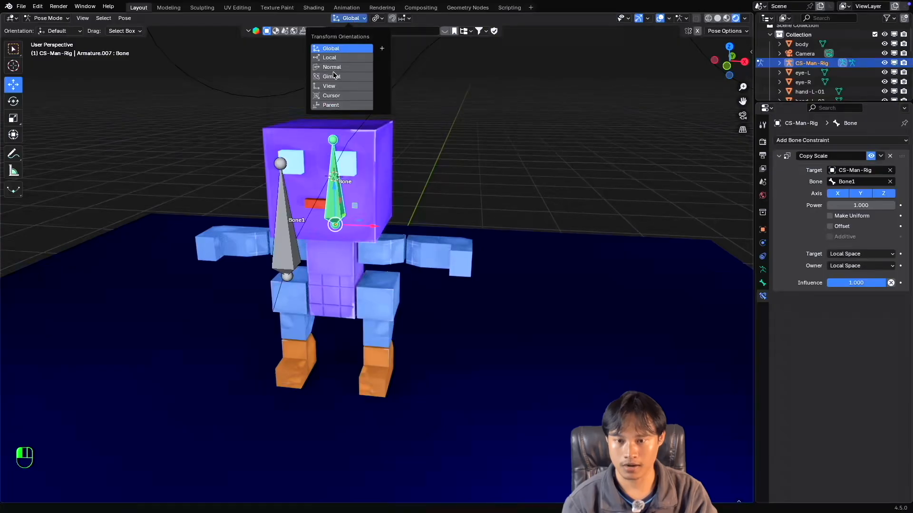
{"action": "left_click", "coordinate": [336, 58]}
{"action": "middle_click_drag", "start_coordinate": [351, 143], "coordinate": [366, 197]}
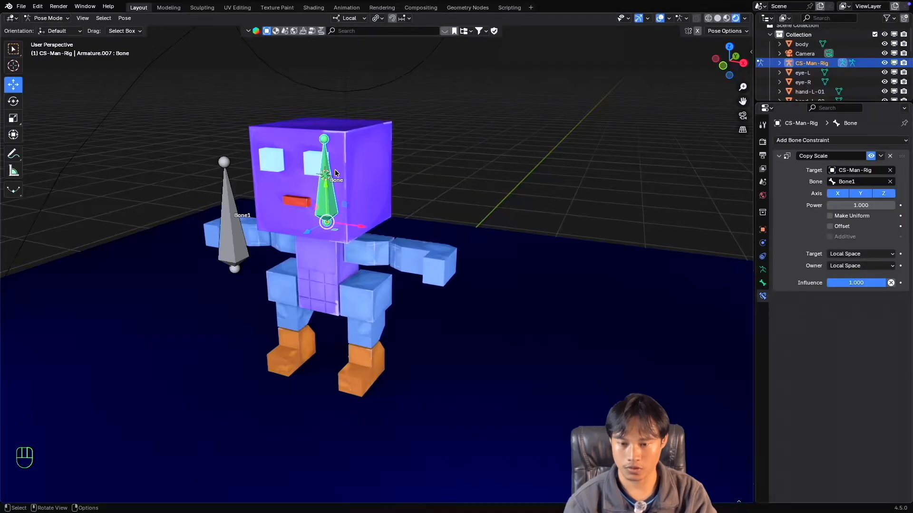
Select Bone1, and reselect the head bone to check its Copy Scale constraint.
{"action": "middle_click_drag", "start_coordinate": [358, 253], "coordinate": [275, 250]}
{"action": "left_click", "coordinate": [275, 250]}
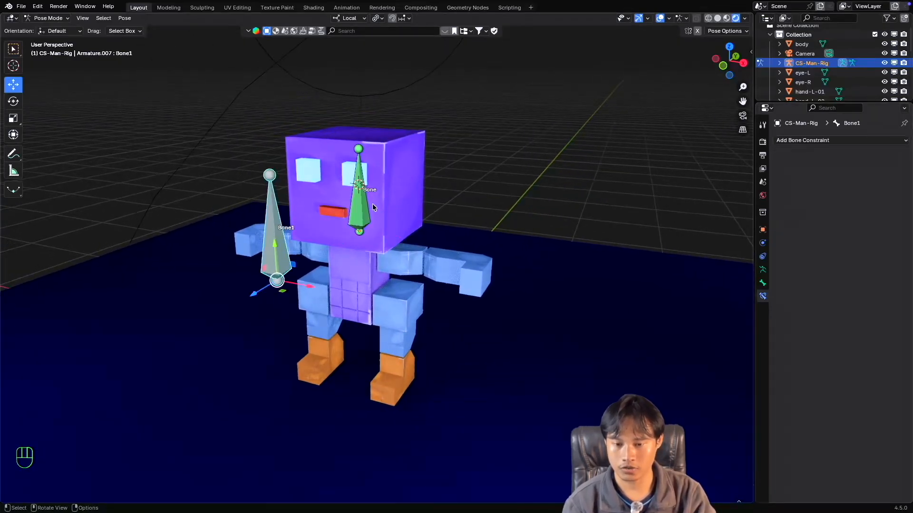
{"action": "left_click", "coordinate": [365, 208]}
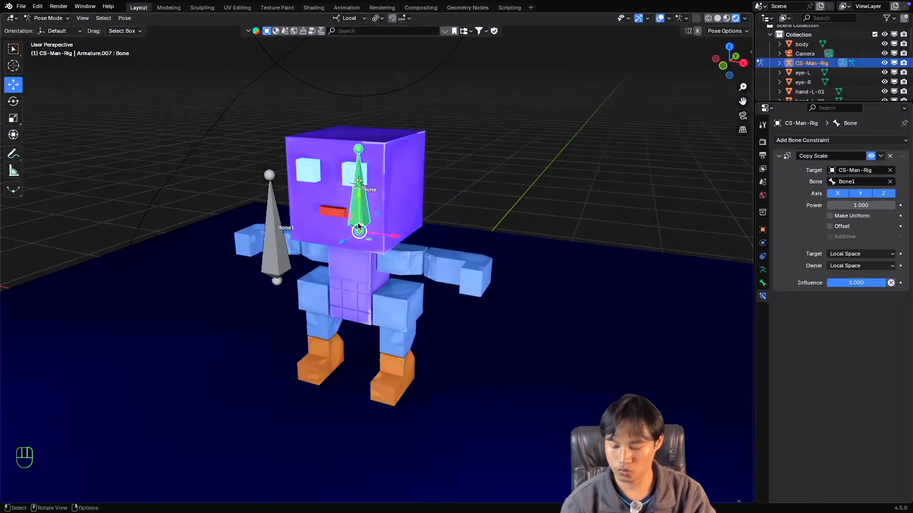
Try scaling and rotating the head bone directly while its Copy Scale constraint is active, cancelling both transforms.
{"action": "key", "text": "s"}
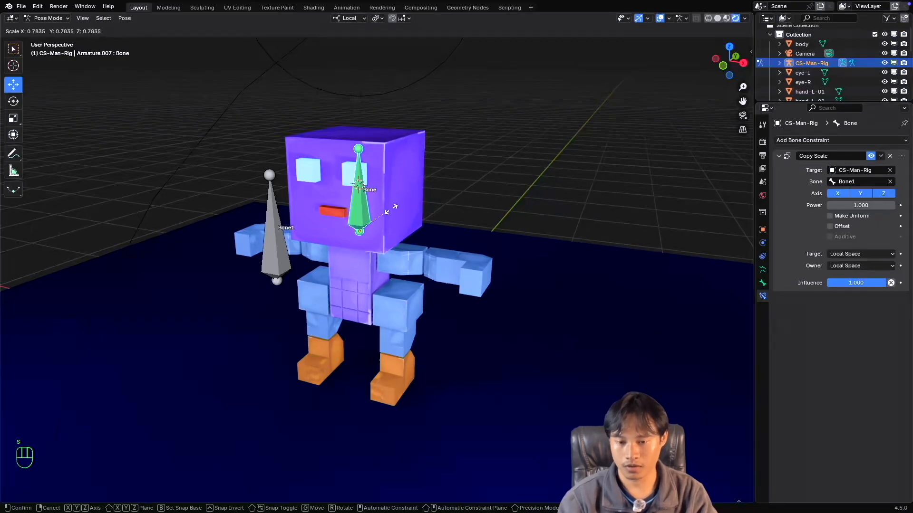
{"action": "key", "text": "Escape"}
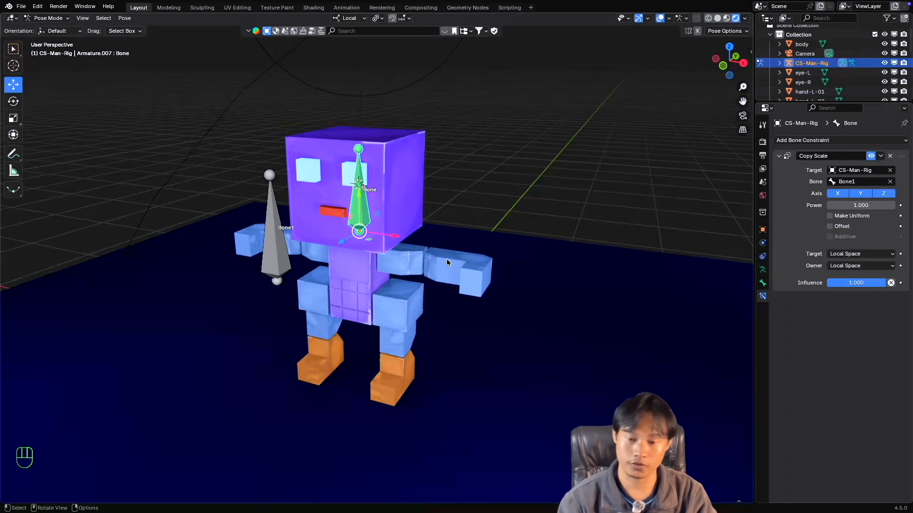
{"action": "key", "text": "r"}
{"action": "key", "text": "Escape"}
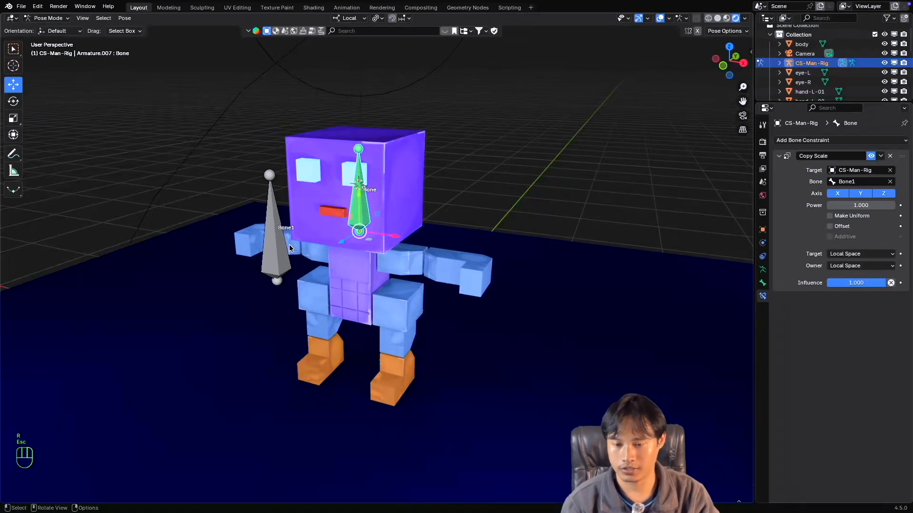
Test the Copy Scale constraint by scaling Bone1 uniformly, cancel the transform, and reselect the head bone.
{"action": "left_click", "coordinate": [279, 243]}
{"action": "key", "text": "s"}
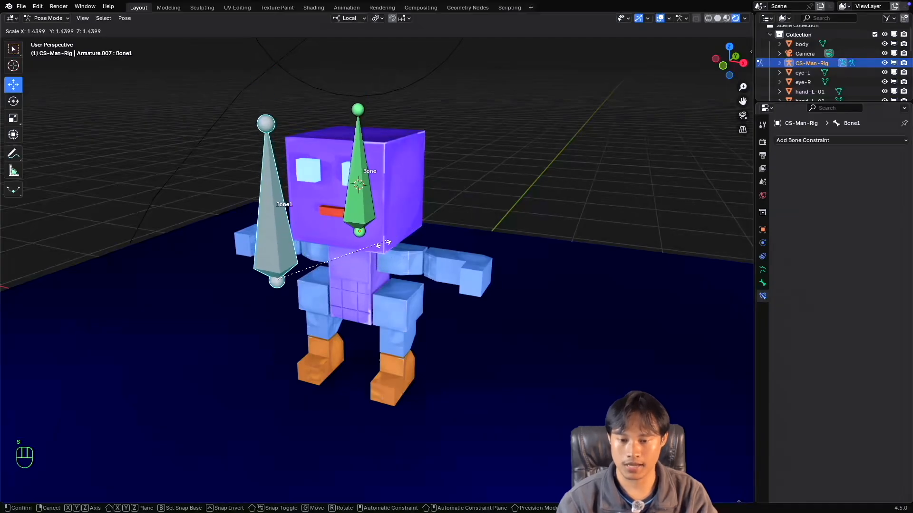
{"action": "key", "text": "Escape"}
{"action": "left_click", "coordinate": [358, 218]}
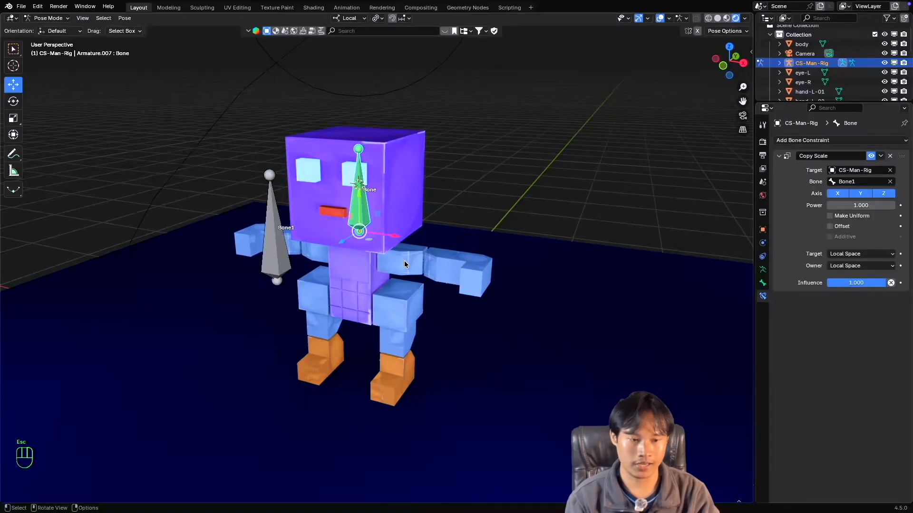
Switch the transform orientation to Global and back to Local to compare the head bone's axes.
{"action": "scroll", "coordinate": [404, 264], "scroll_direction": "right", "scroll_amount": 2, "text": "shift"}
{"action": "scroll", "coordinate": [404, 264], "scroll_direction": "down", "scroll_amount": 1, "text": "super"}
{"action": "scroll", "coordinate": [404, 264], "scroll_direction": "right", "scroll_amount": 2}
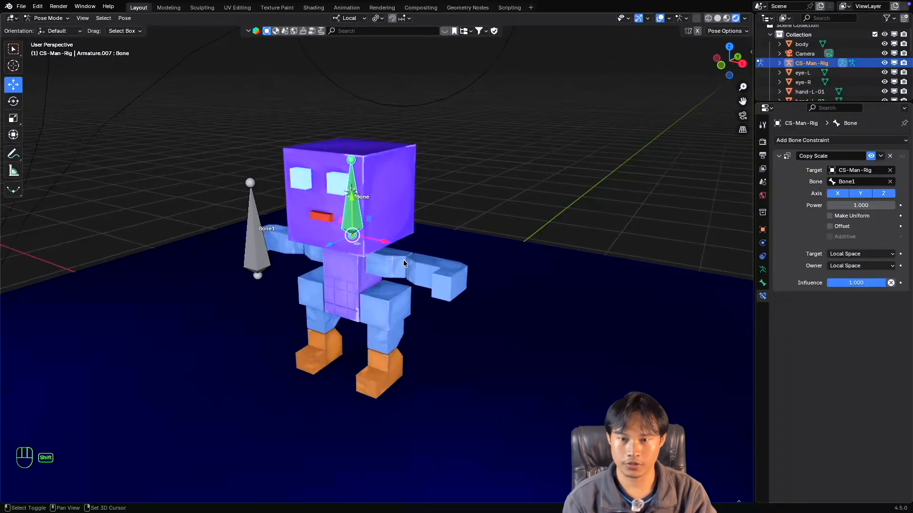
{"action": "scroll", "coordinate": [403, 261], "scroll_direction": "left", "scroll_amount": 1, "text": "shift"}
{"action": "scroll", "coordinate": [404, 263], "scroll_direction": "down", "scroll_amount": 3, "text": "super"}
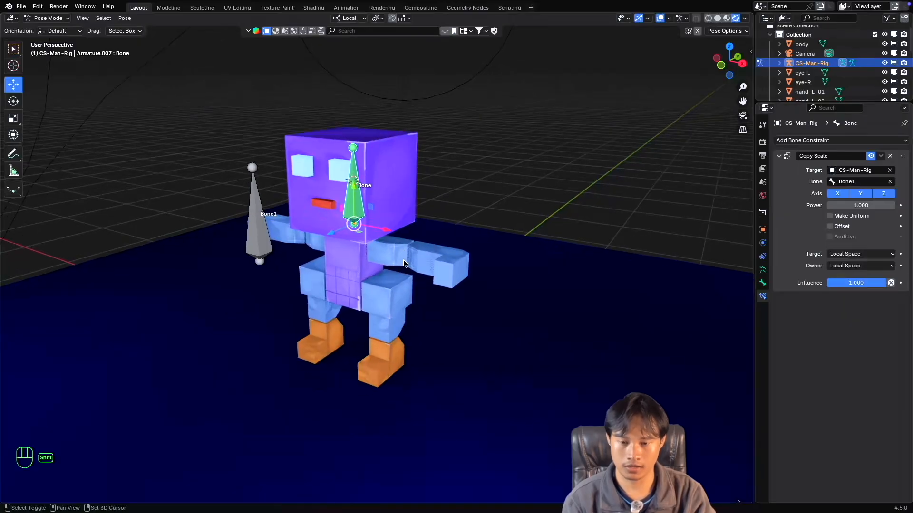
{"action": "scroll", "coordinate": [403, 260], "scroll_direction": "right", "scroll_amount": 1, "text": "shift"}
{"action": "scroll", "coordinate": [403, 260], "scroll_direction": "left", "scroll_amount": 2}
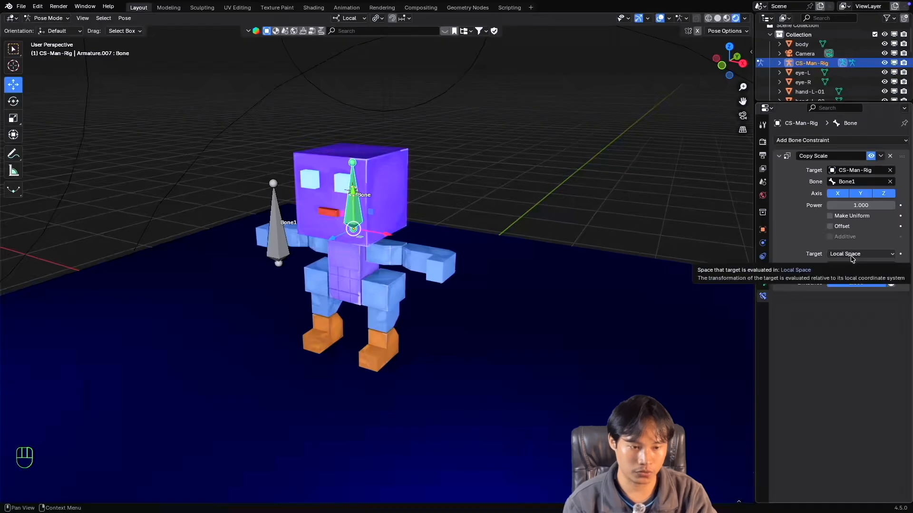
{"action": "left_click", "coordinate": [350, 18]}
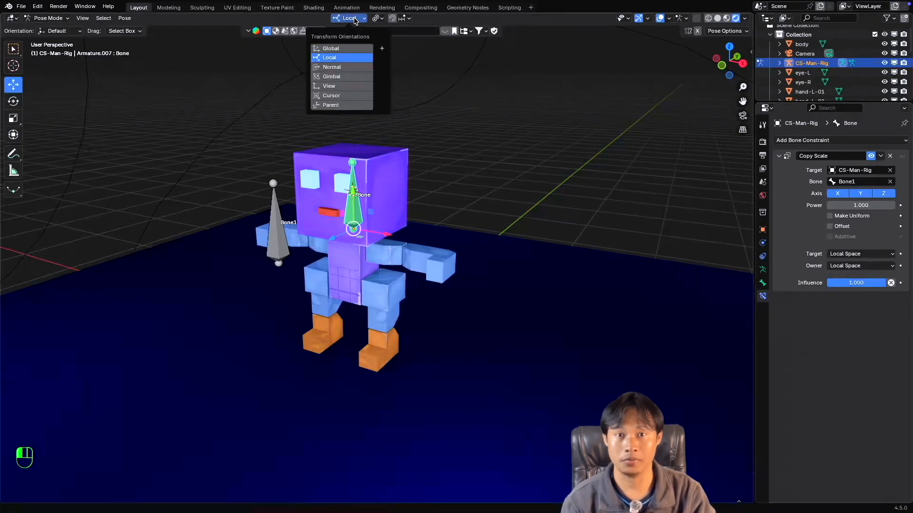
{"action": "left_click", "coordinate": [337, 49]}
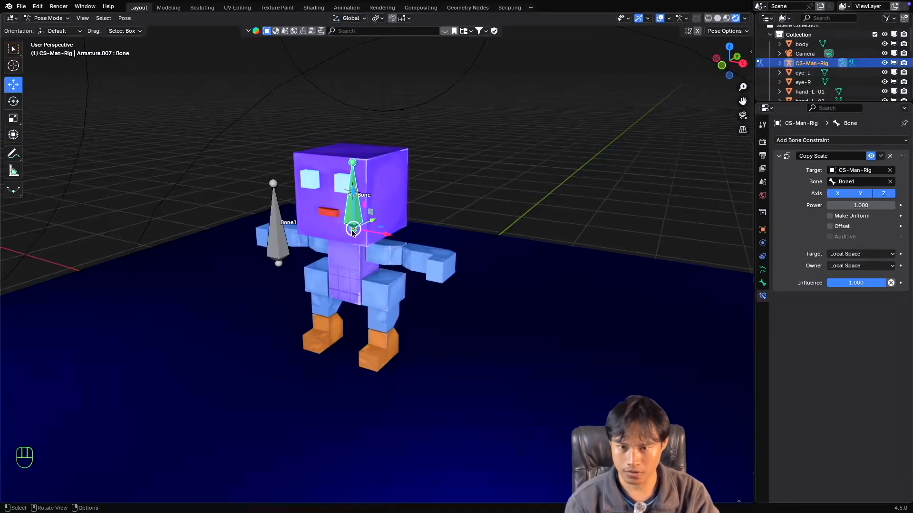
{"action": "left_click", "coordinate": [350, 18]}
{"action": "left_click", "coordinate": [338, 57]}
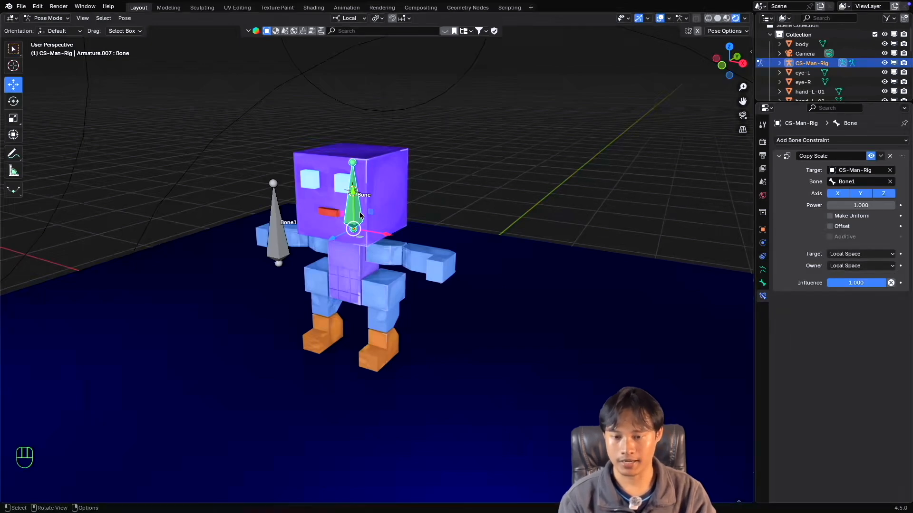
Set the transform orientation to Global and test scaling Bone1 along the global Y and Z axes, cancelling each transform.
{"action": "left_click", "coordinate": [349, 18]}
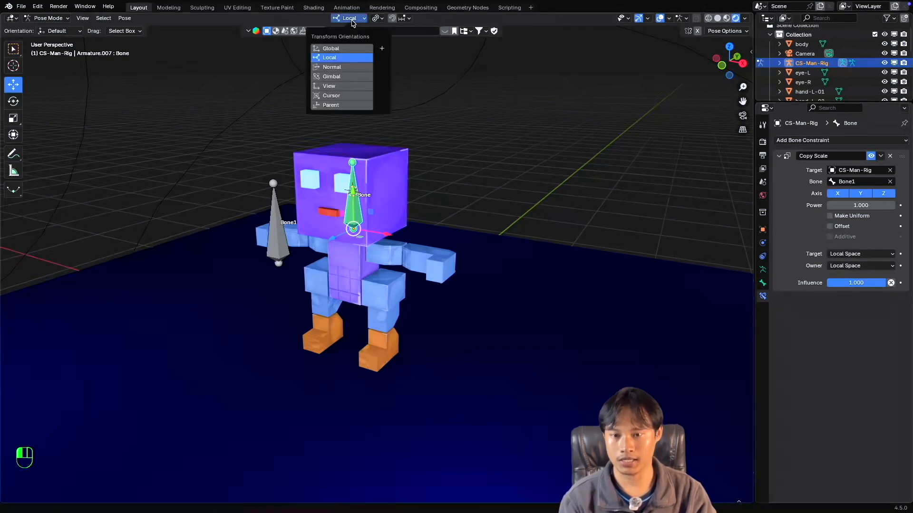
{"action": "left_click", "coordinate": [345, 44]}
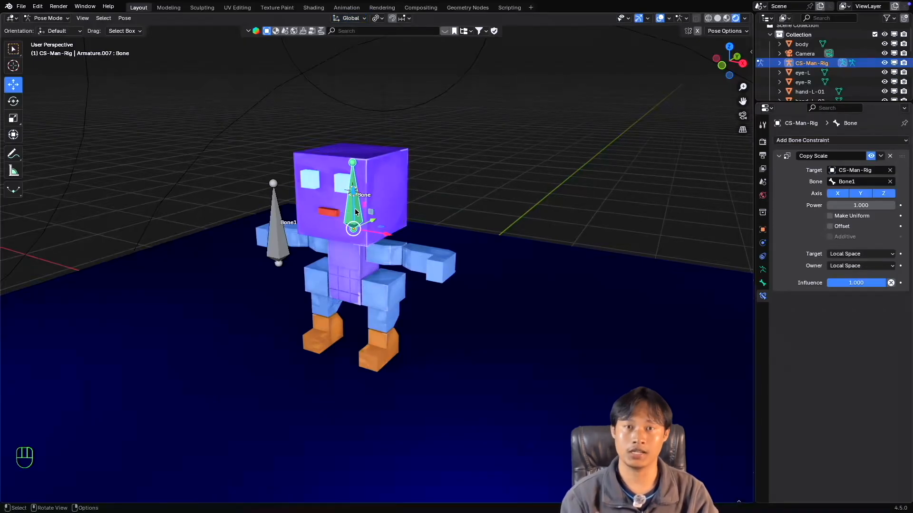
{"action": "left_click", "coordinate": [278, 230]}
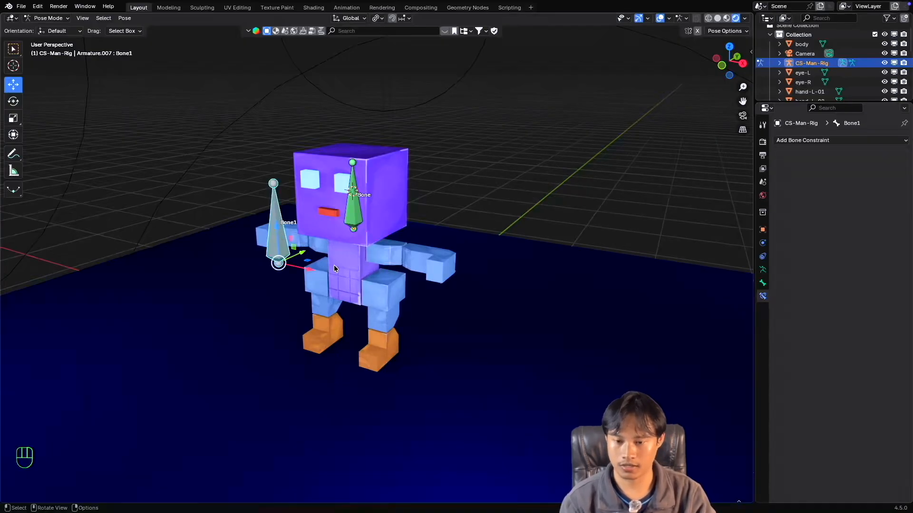
{"action": "key", "text": "s"}
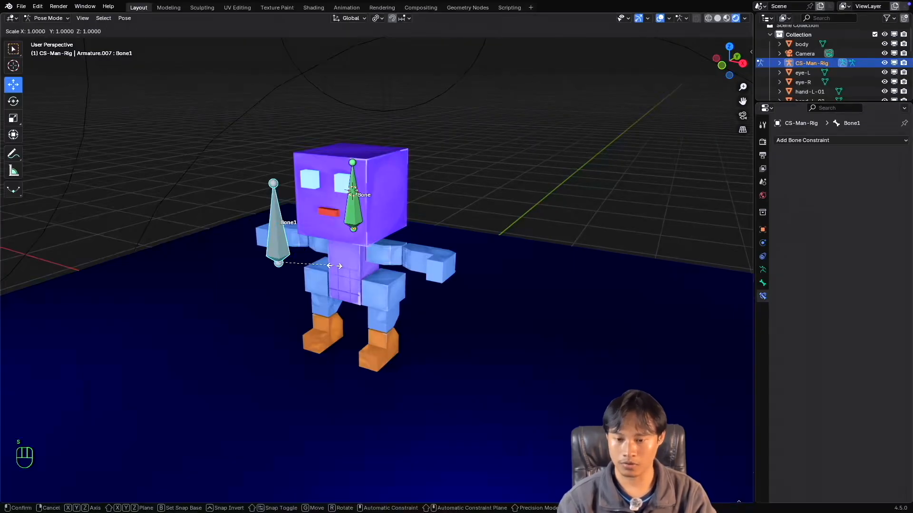
{"action": "key", "text": "y"}
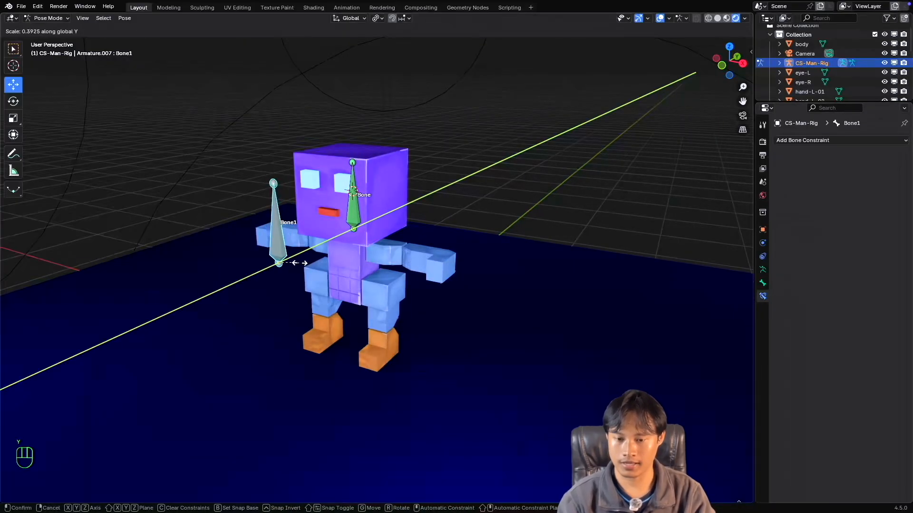
{"action": "key", "text": "Escape"}
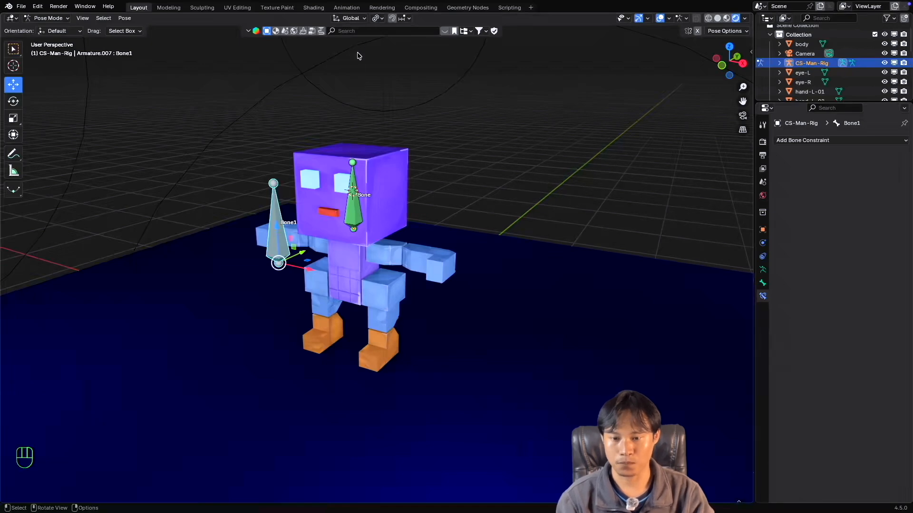
{"action": "key", "text": "s"}
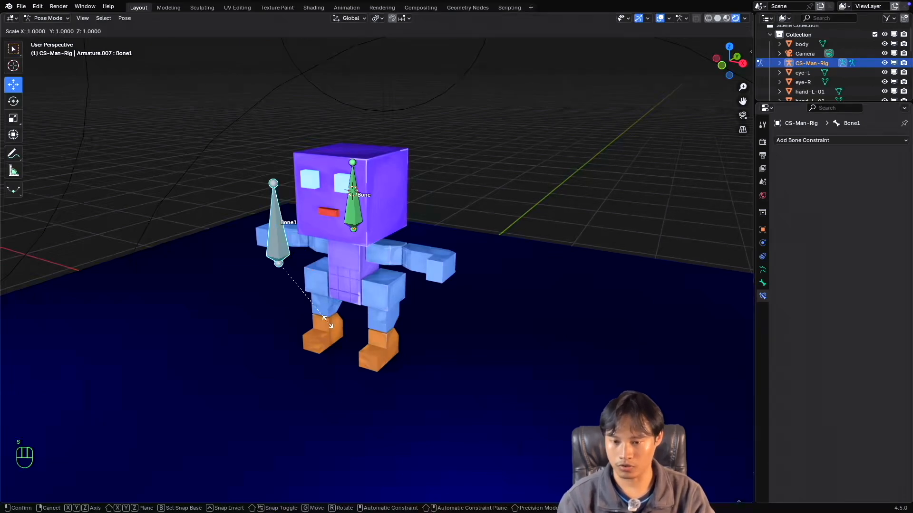
{"action": "key", "text": "z"}
{"action": "key", "text": "Escape"}
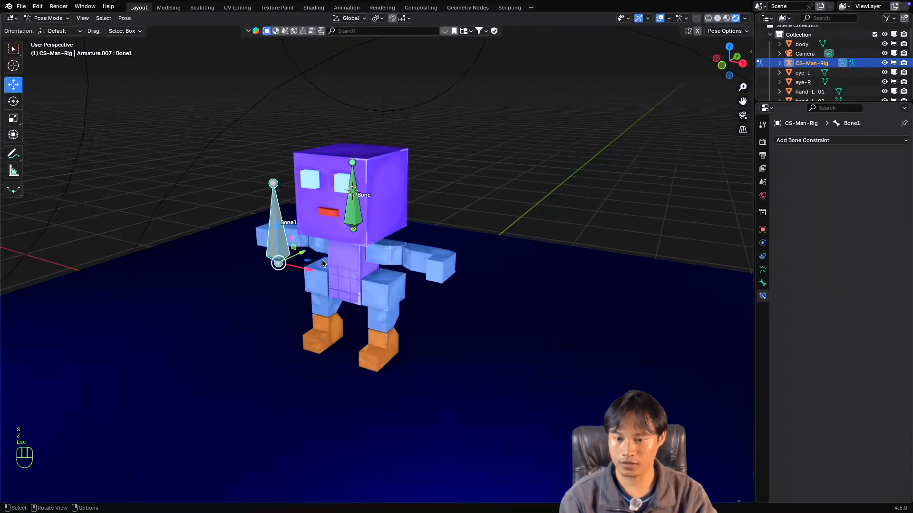
Set the transform orientation to Local and test scaling Bone1 along its local Y, Z and X axes, cancelling each transform.
{"action": "left_click", "coordinate": [351, 18]}
{"action": "left_click", "coordinate": [335, 57]}
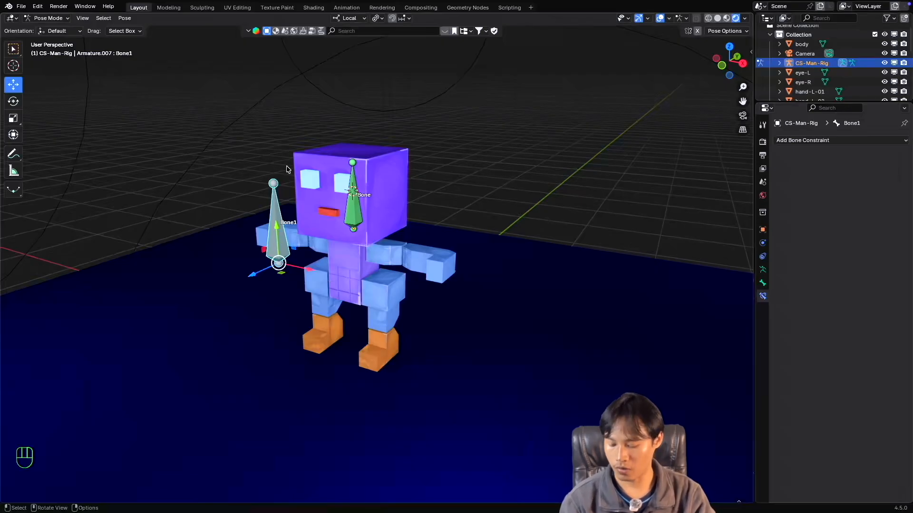
{"action": "key", "text": "s"}
{"action": "key", "text": "y"}
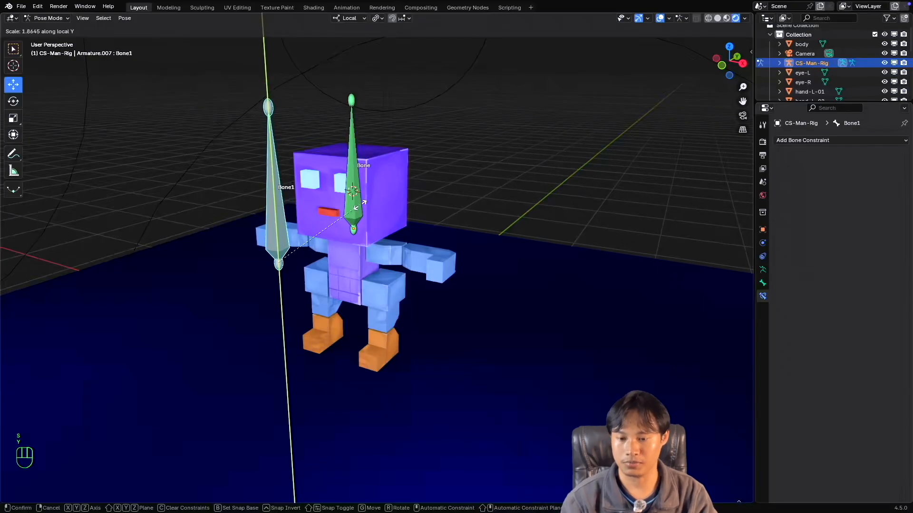
{"action": "key", "text": "Escape"}
{"action": "key", "text": "s"}
{"action": "key", "text": "z"}
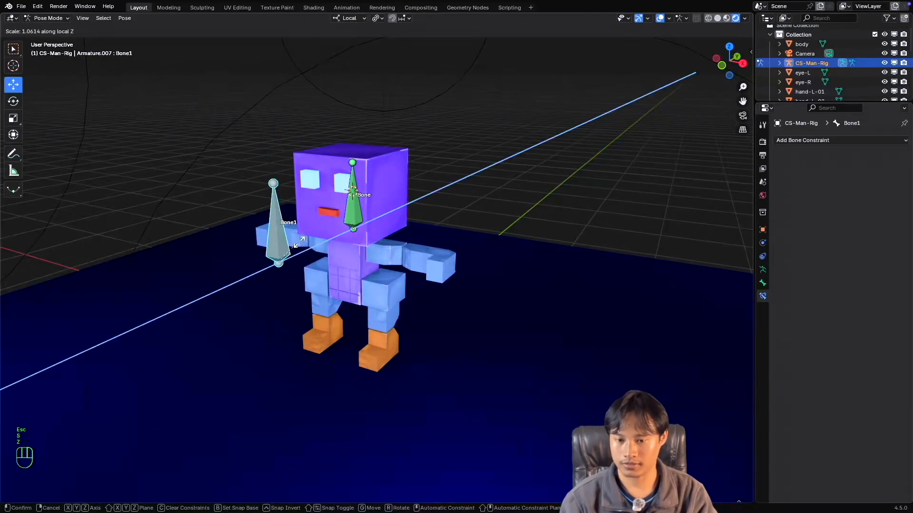
{"action": "key", "text": "Escape"}
{"action": "key", "text": "s"}
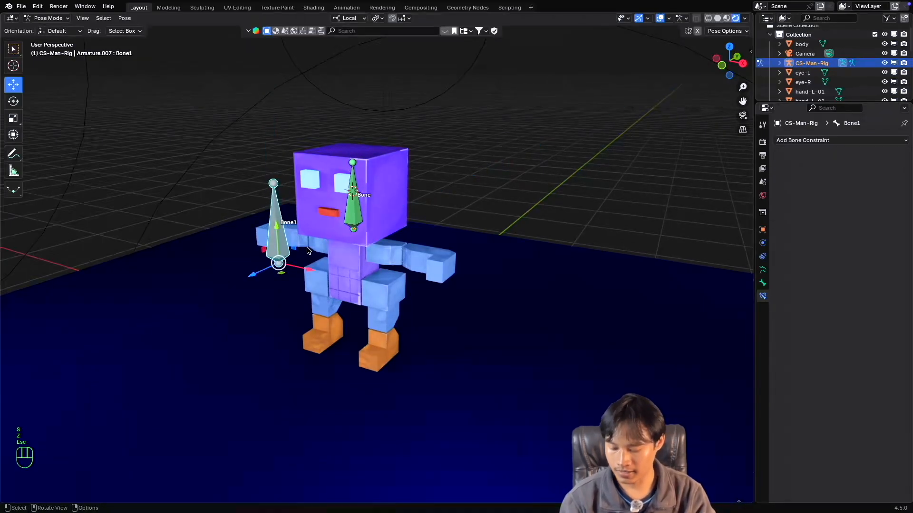
{"action": "key", "text": "x"}
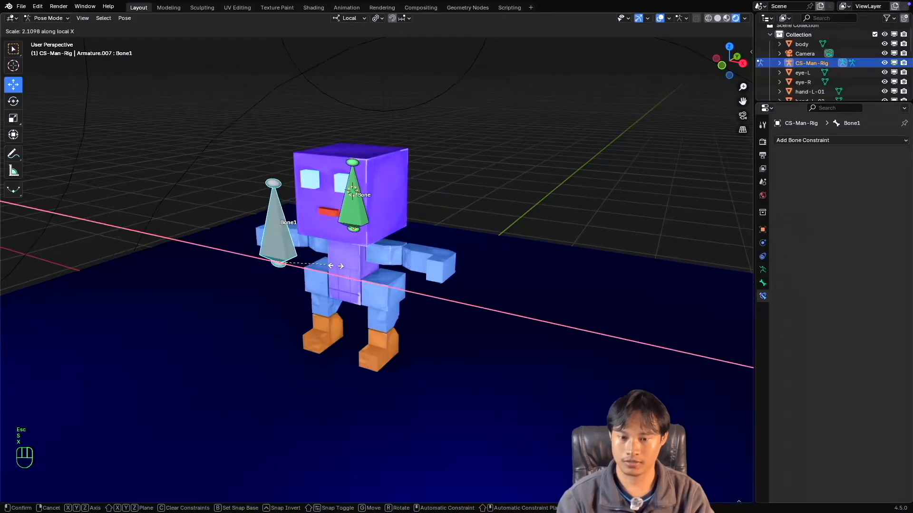
{"action": "key", "text": "Escape"}
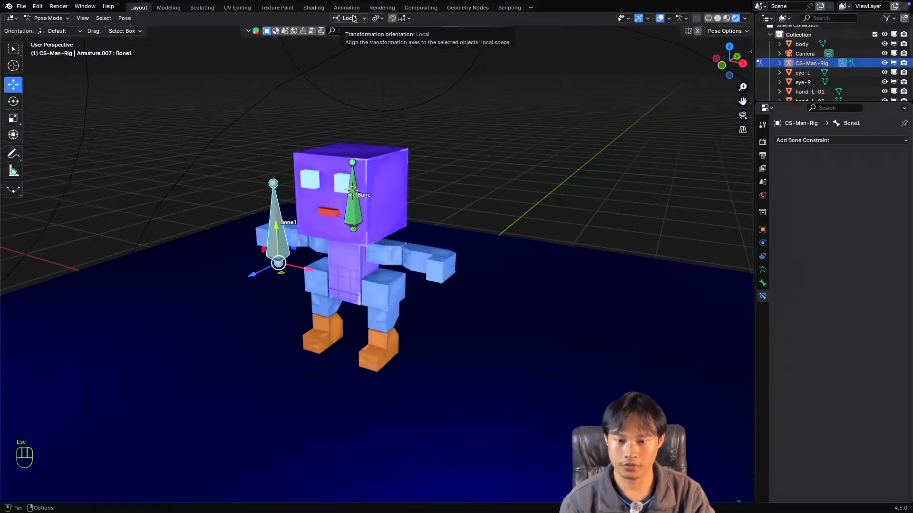
Restrict the head bone's Copy Scale constraint to the X axis by disabling the Y and Z axes.
{"action": "left_click", "coordinate": [362, 213]}
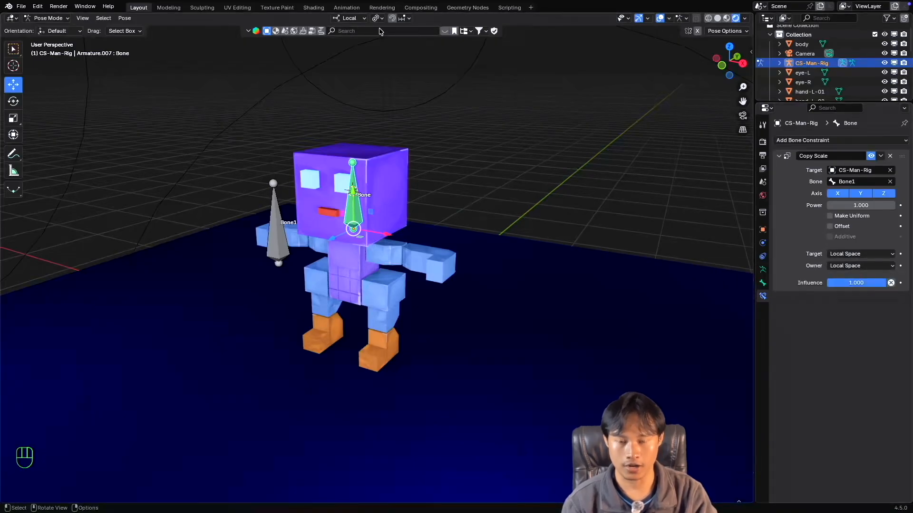
{"action": "scroll", "coordinate": [369, 235], "scroll_direction": "down", "scroll_amount": 2}
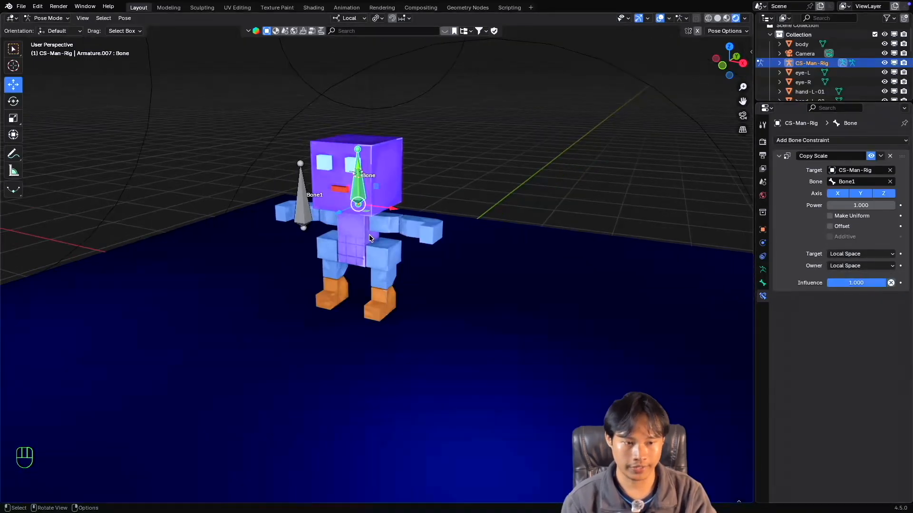
{"action": "scroll", "coordinate": [369, 235], "scroll_direction": "up", "scroll_amount": 2, "text": "super"}
{"action": "scroll", "coordinate": [369, 235], "scroll_direction": "up", "scroll_amount": 1, "text": "shift"}
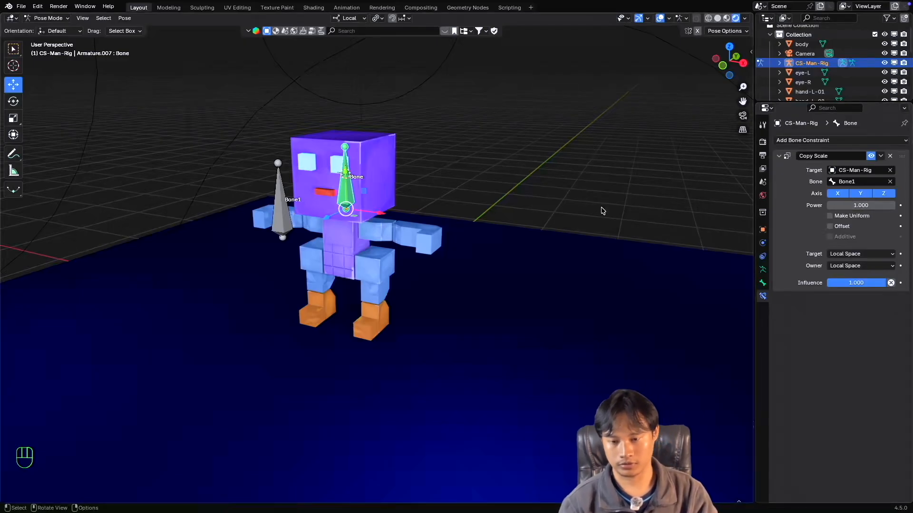
{"action": "left_click", "coordinate": [862, 194]}
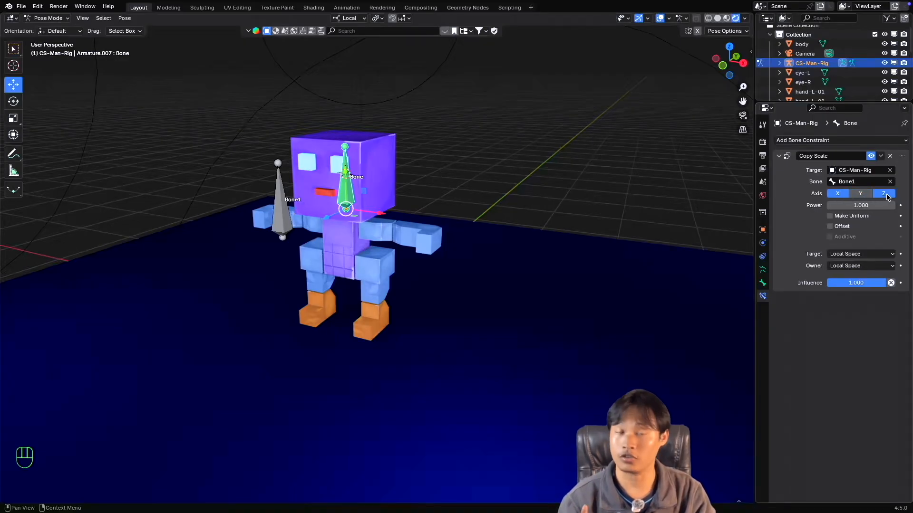
{"action": "left_click", "coordinate": [883, 194]}
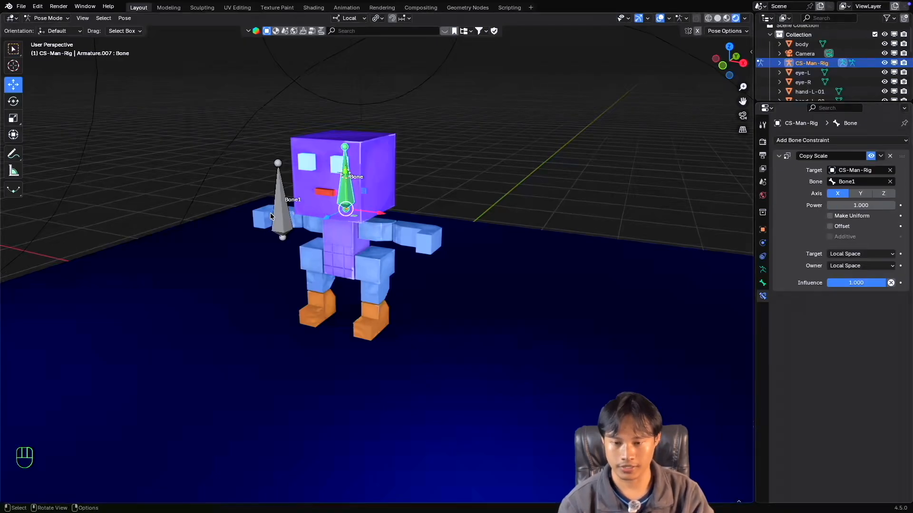
Test scaling Bone1 uniformly twice to check the head bone's X-only Copy Scale constraint, cancelling each transform.
{"action": "left_click", "coordinate": [284, 224]}
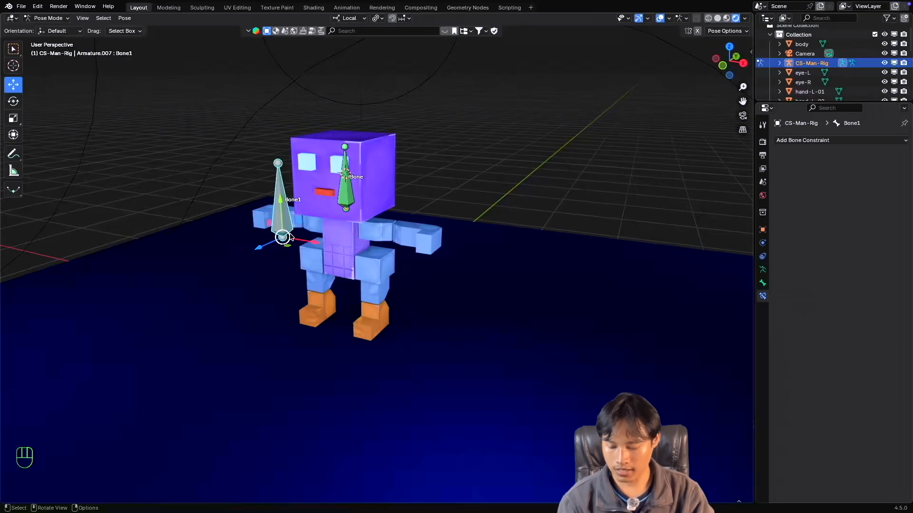
{"action": "key", "text": "s"}
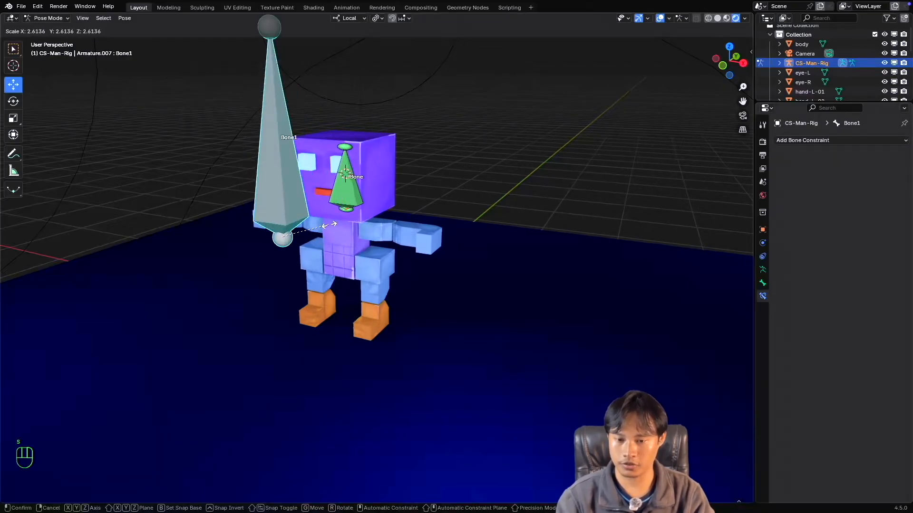
{"action": "key", "text": "Escape"}
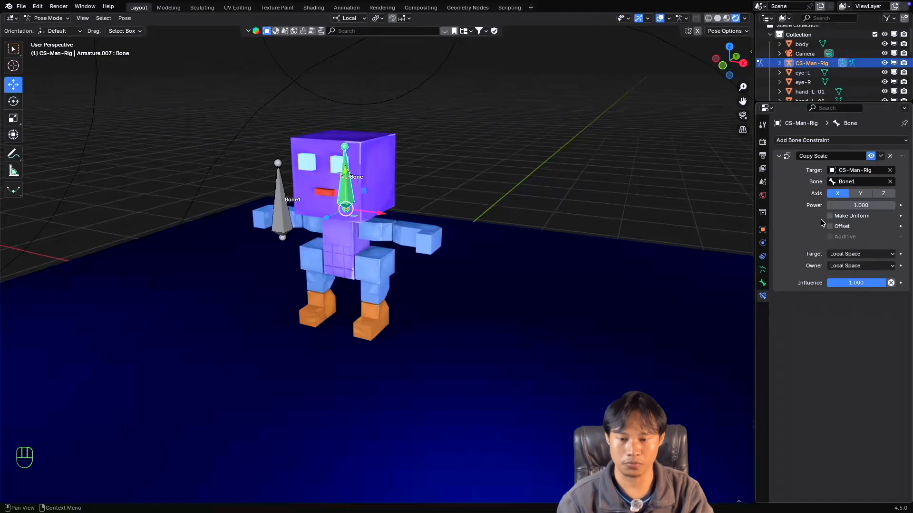
{"action": "left_click", "coordinate": [290, 228]}
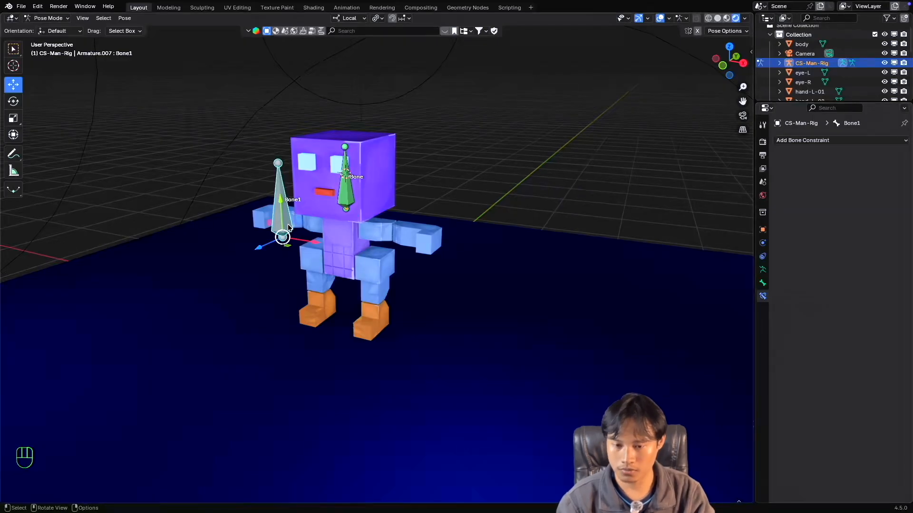
{"action": "key", "text": "s"}
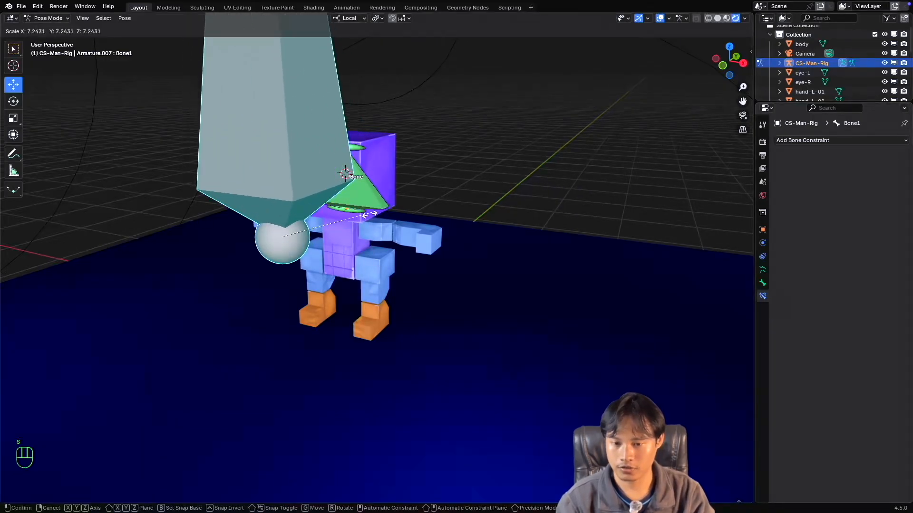
{"action": "key", "text": "Escape"}
Restrict the head bone's Copy Scale constraint to the Y axis and test scaling Bone1 uniformly, cancelling the transform.
{"action": "left_click", "coordinate": [348, 201]}
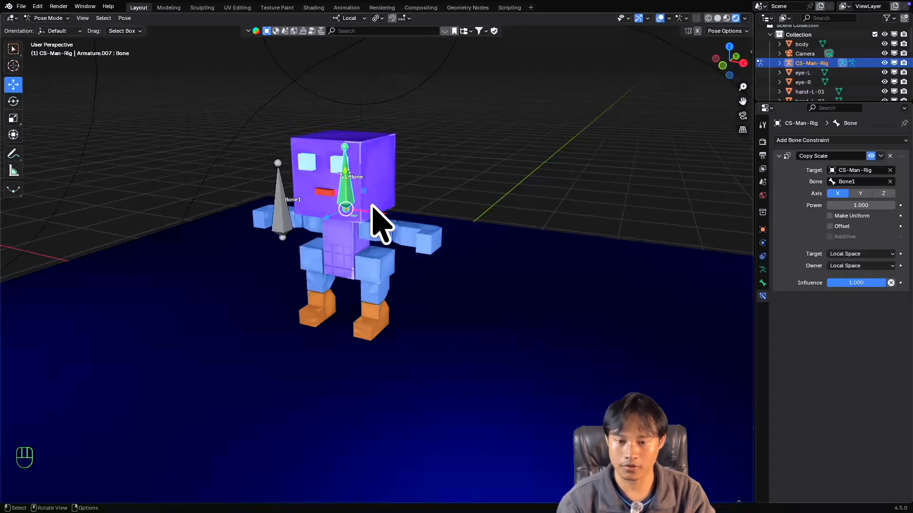
{"action": "left_click", "coordinate": [838, 195]}
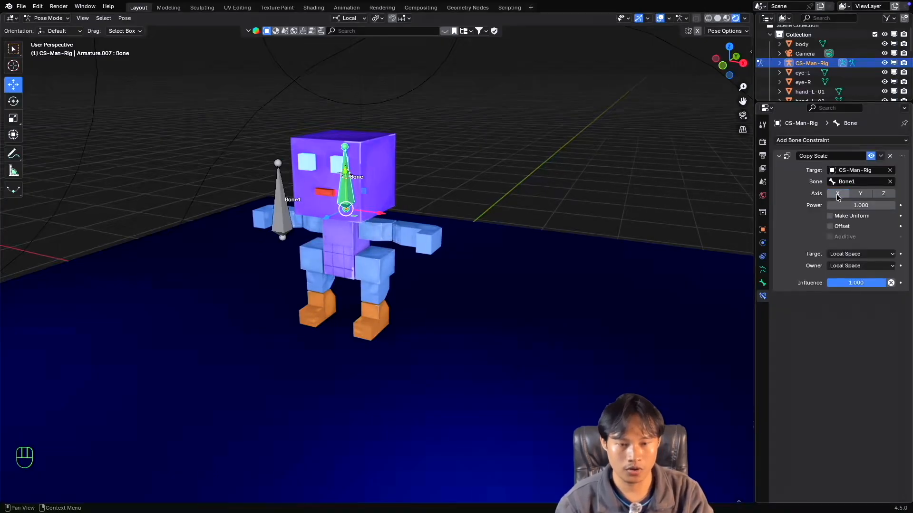
{"action": "left_click", "coordinate": [861, 194]}
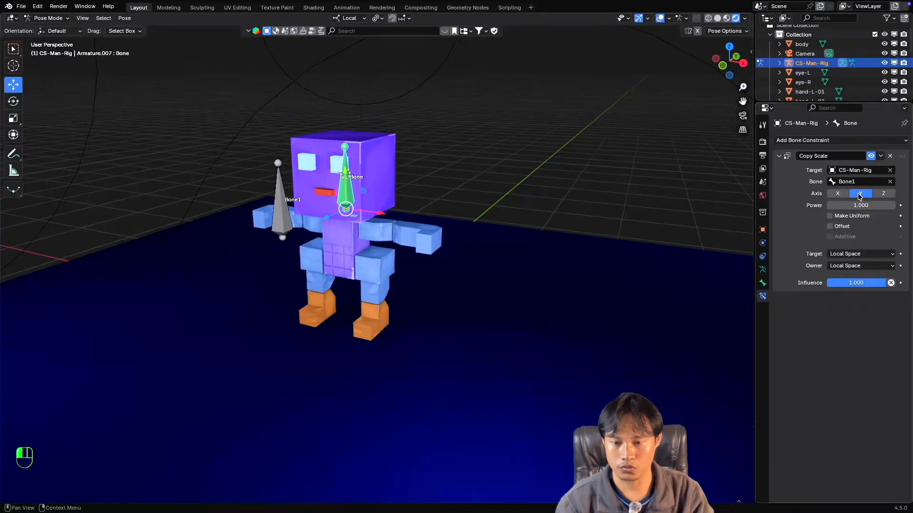
{"action": "left_click", "coordinate": [282, 223]}
{"action": "key", "text": "s"}
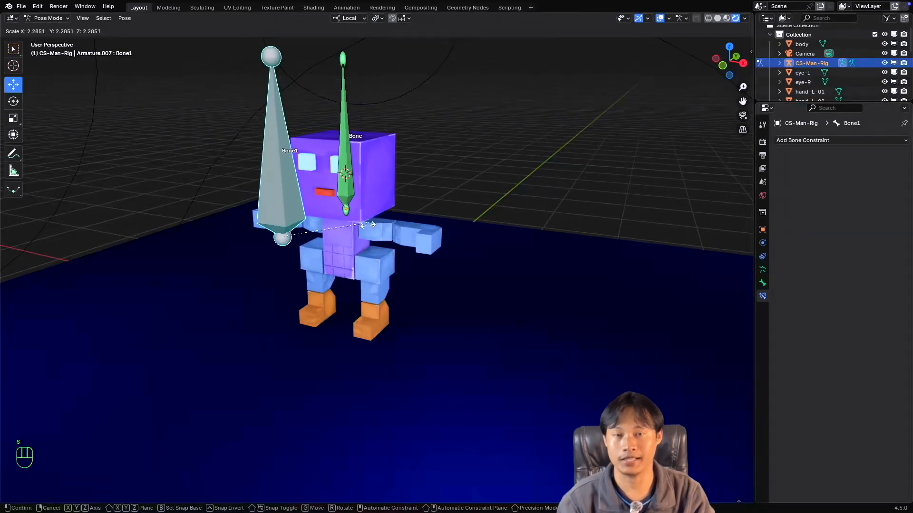
{"action": "key", "text": "Escape"}
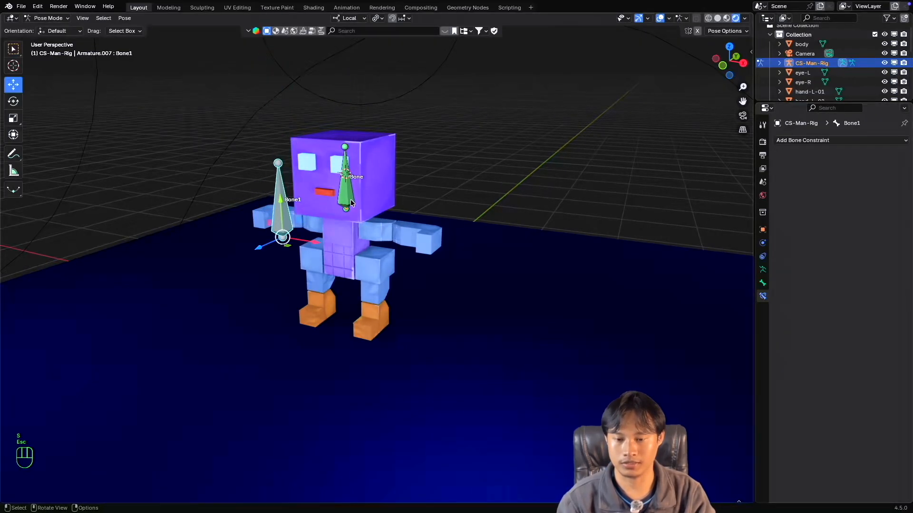
Restrict the head bone's Copy Scale constraint to the Z axis and test scaling both bones, cancelling each transform.
{"action": "left_click", "coordinate": [346, 202]}
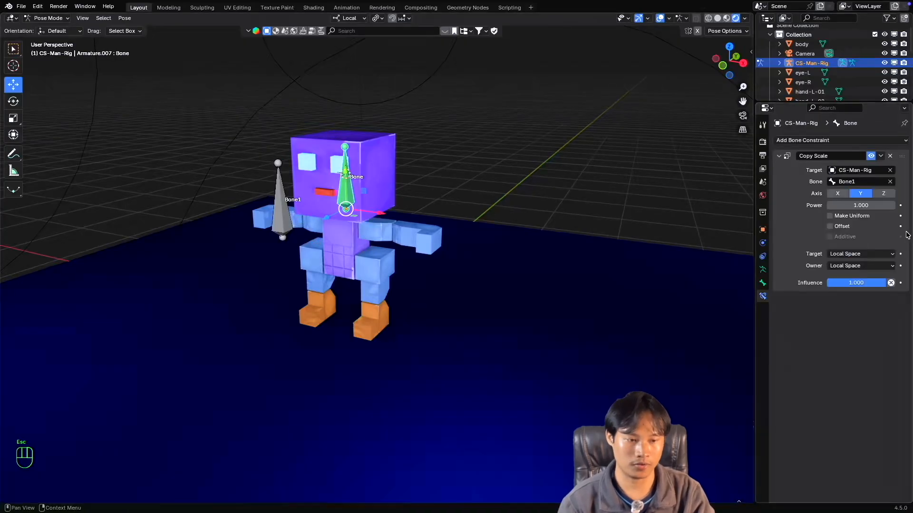
{"action": "left_click", "coordinate": [882, 194]}
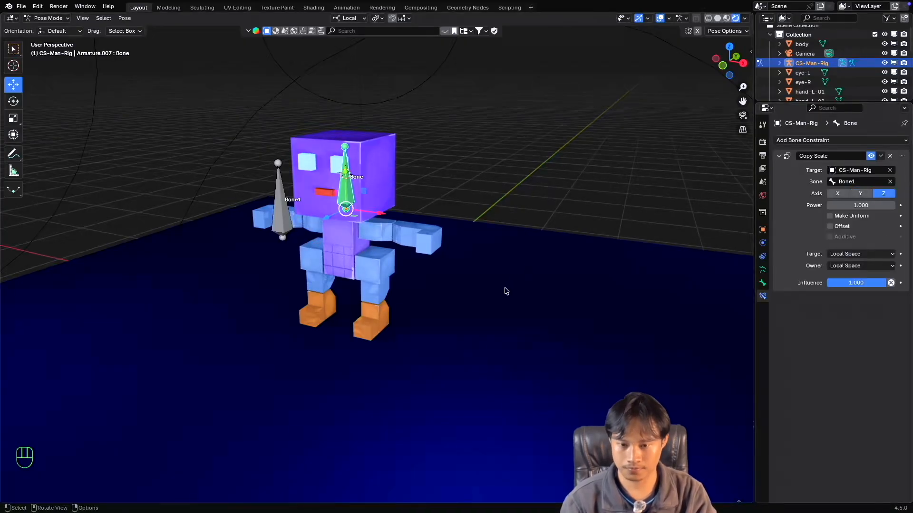
{"action": "key", "text": "s"}
{"action": "key", "text": "Escape"}
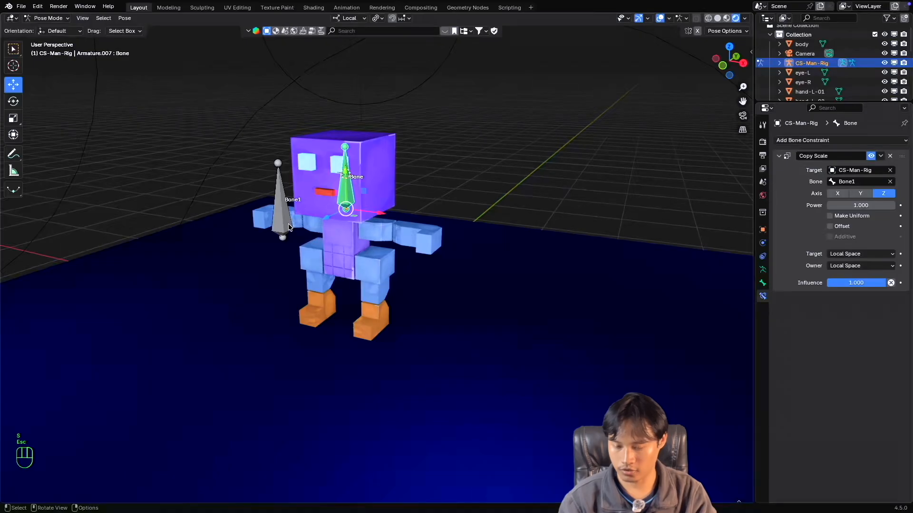
{"action": "left_click", "coordinate": [281, 234]}
{"action": "key", "text": "s"}
{"action": "key", "text": "Escape"}
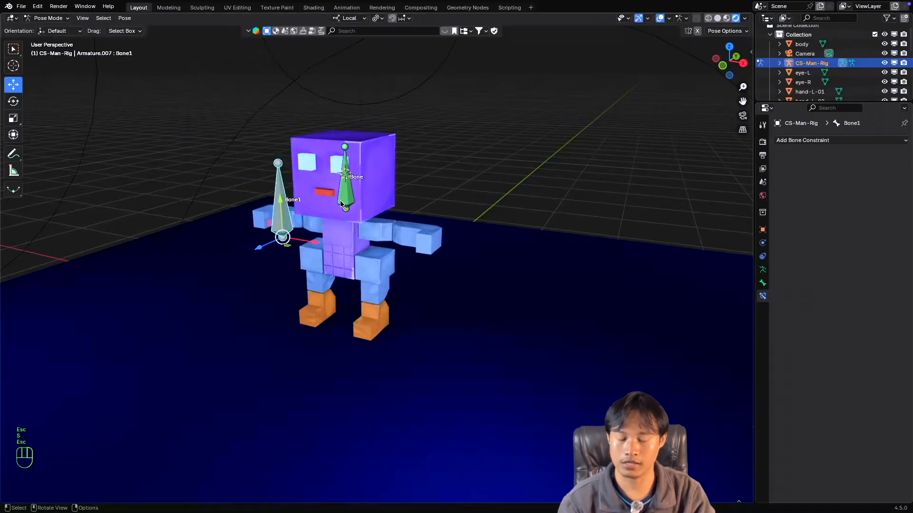
Return the head bone's Copy Scale constraint to the Y axis only by enabling Y and disabling Z.
{"action": "left_click", "coordinate": [348, 203]}
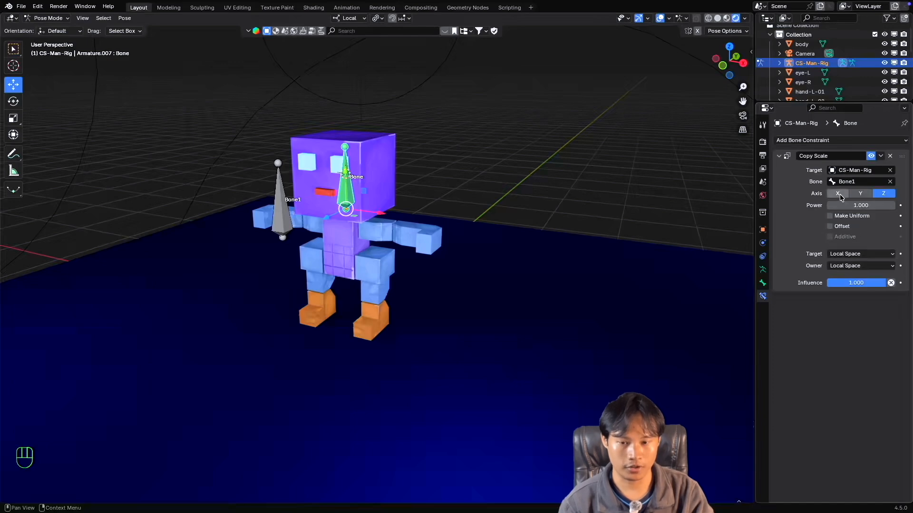
{"action": "left_click", "coordinate": [861, 194]}
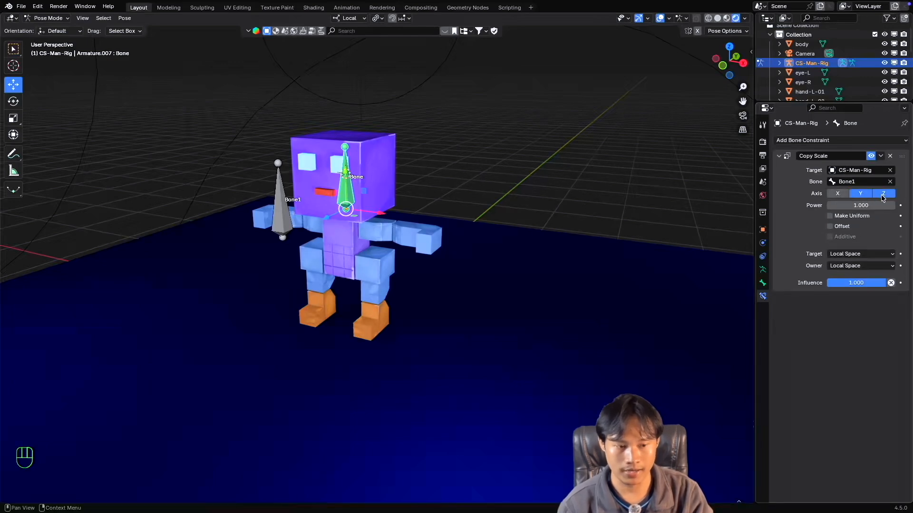
{"action": "left_click", "coordinate": [882, 195]}
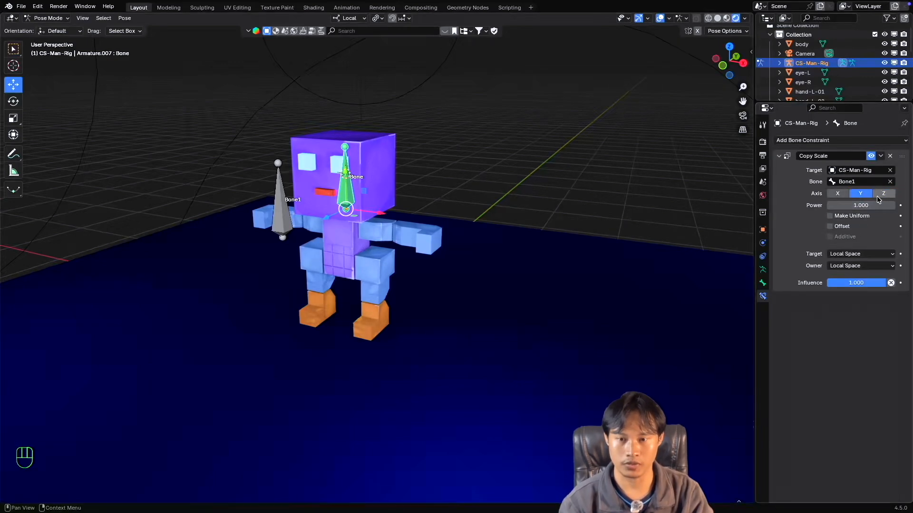
Switch the transform orientation to Global and back to Local to compare the head bone's Y axis direction.
{"action": "left_click", "coordinate": [353, 19]}
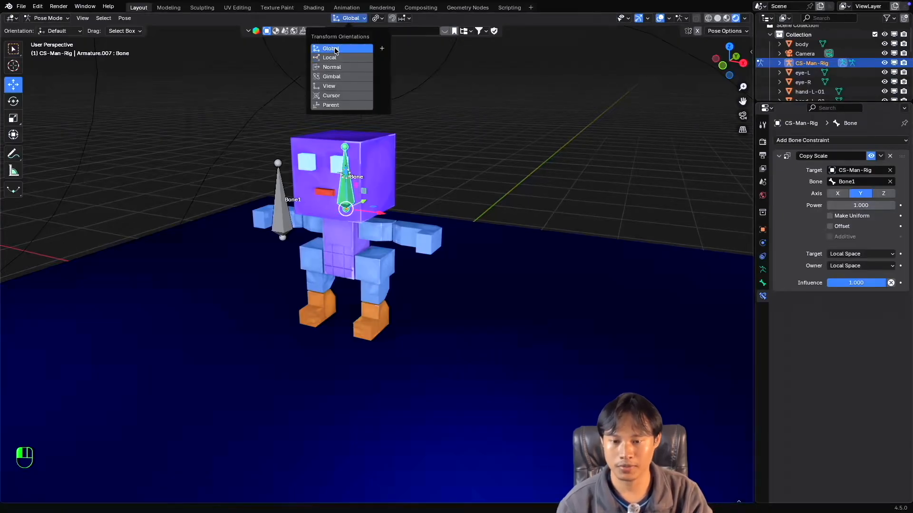
{"action": "left_click", "coordinate": [335, 49]}
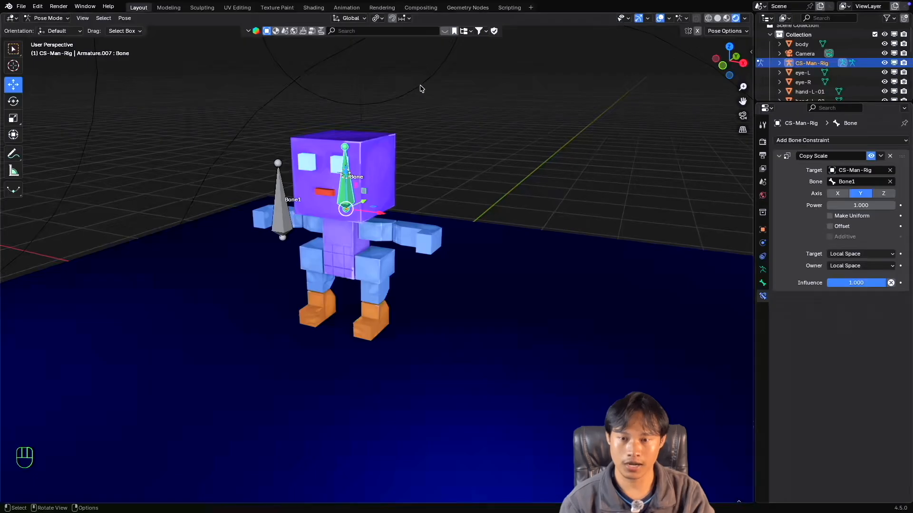
{"action": "left_click", "coordinate": [360, 19]}
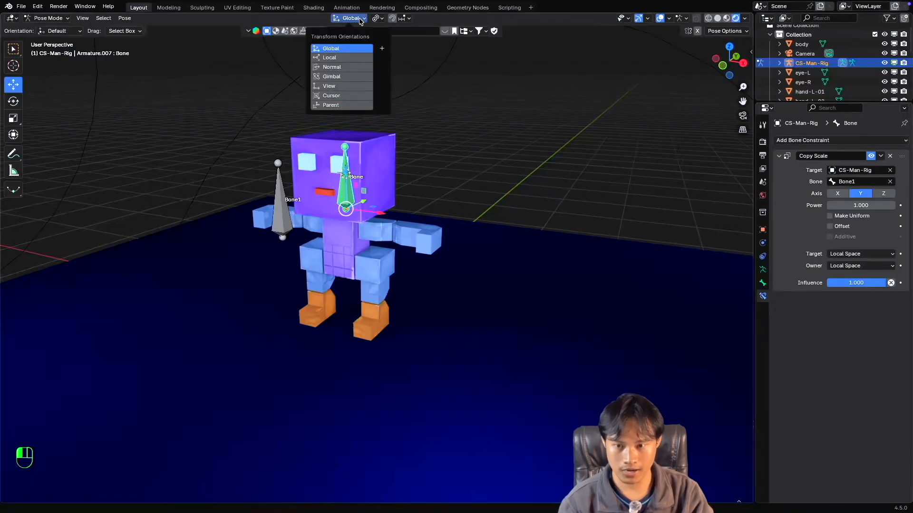
{"action": "left_click", "coordinate": [335, 59]}
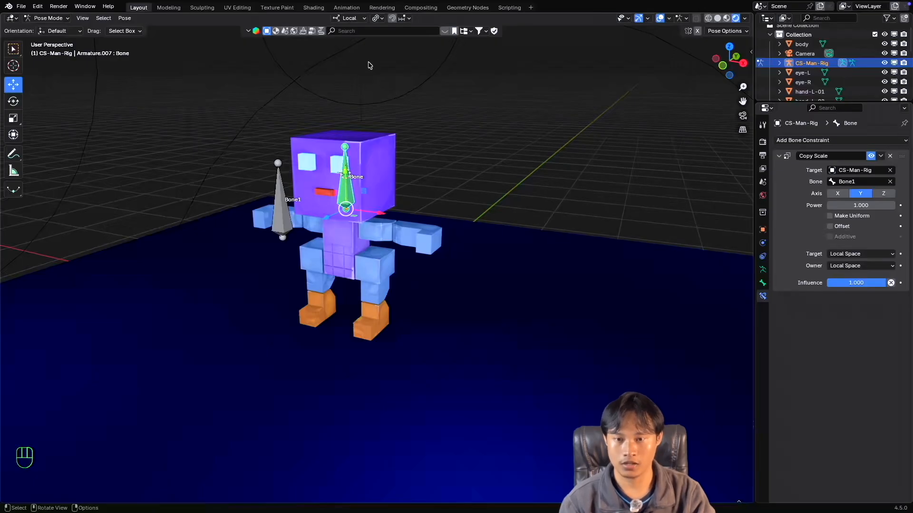
Set the transform orientation to Global and test scaling Bone1 uniformly with the Y-only Copy Scale constraint, cancelling each transform.
{"action": "left_click", "coordinate": [350, 18]}
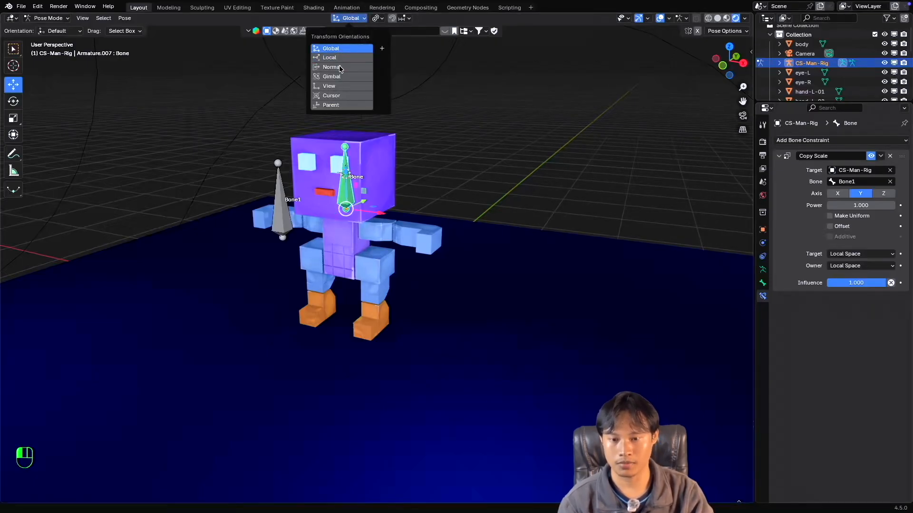
{"action": "left_click", "coordinate": [337, 49]}
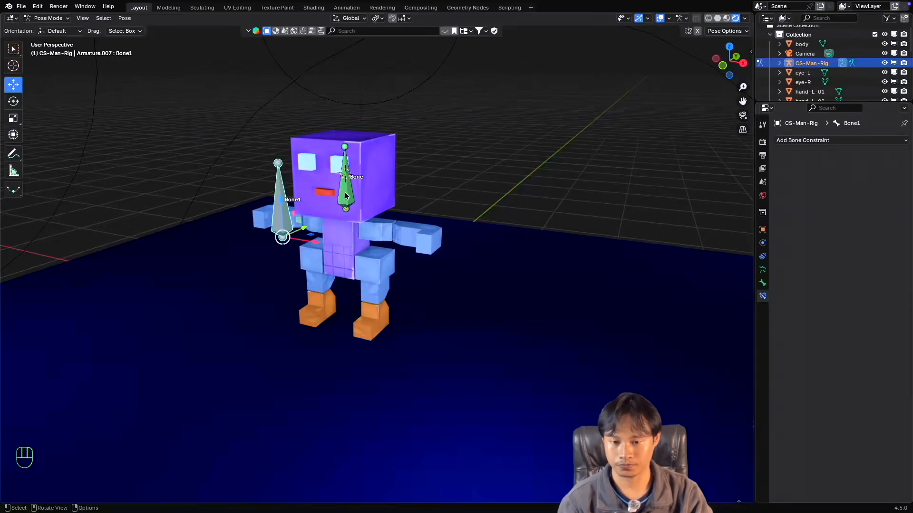
{"action": "left_click", "coordinate": [285, 221]}
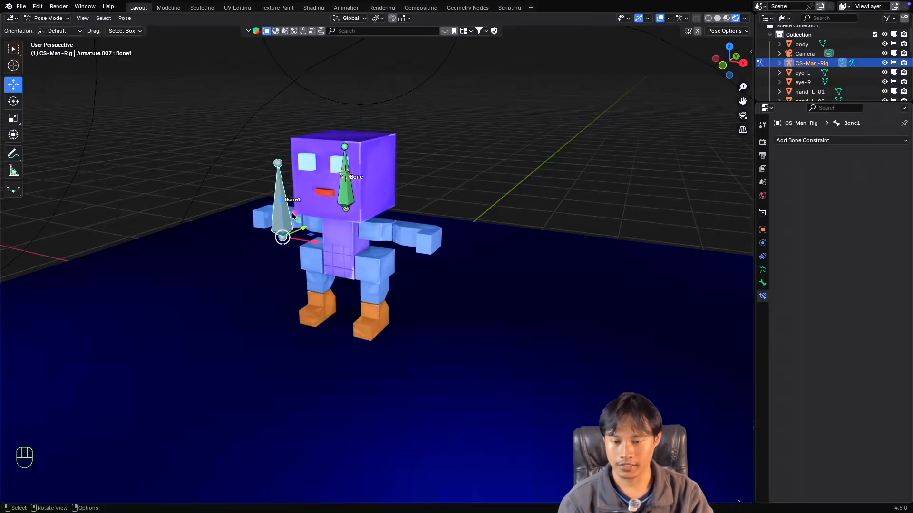
{"action": "key", "text": "s"}
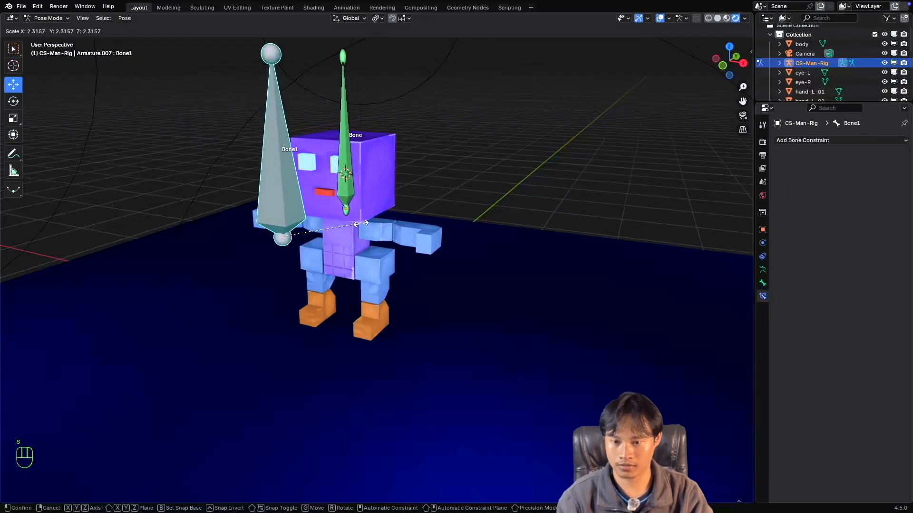
{"action": "key", "text": "Escape"}
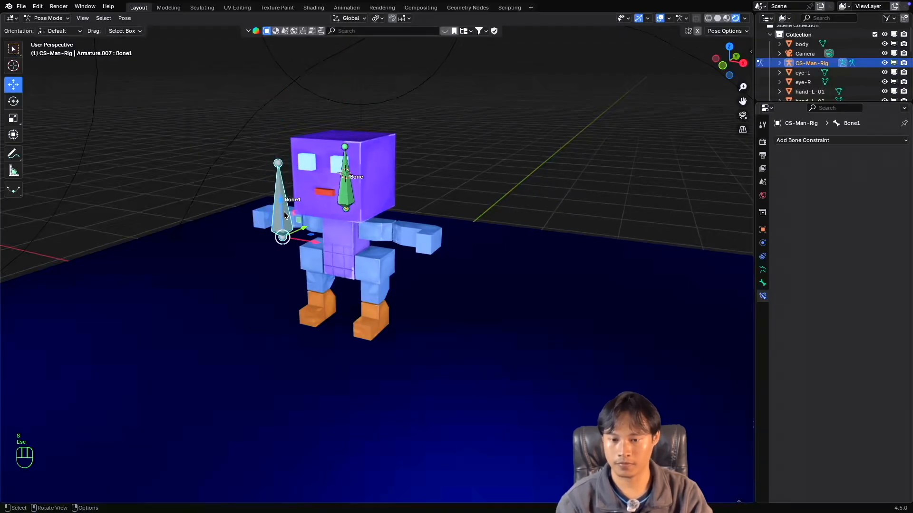
{"action": "left_click", "coordinate": [349, 188]}
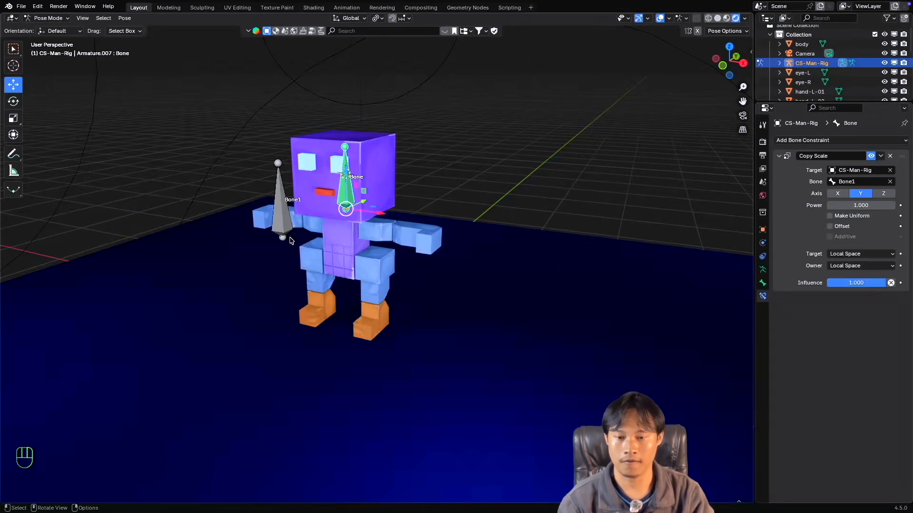
{"action": "left_click", "coordinate": [281, 214]}
{"action": "key", "text": "s"}
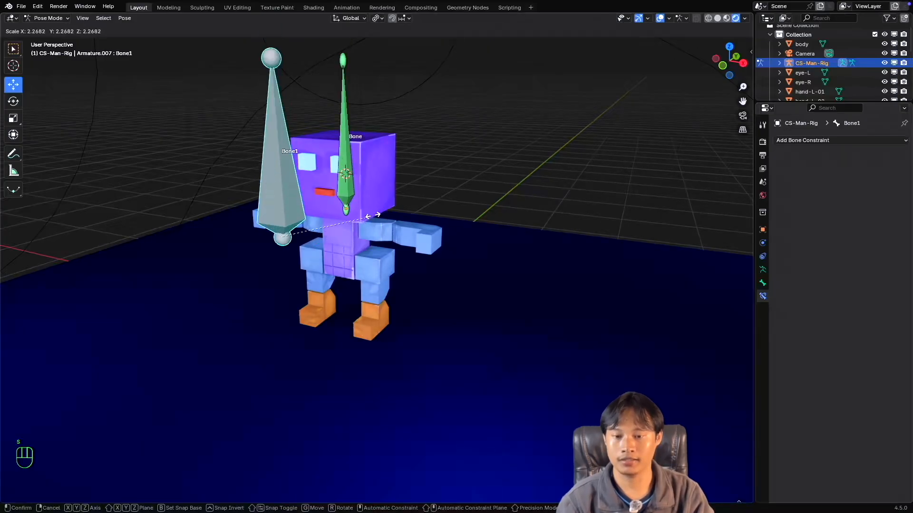
{"action": "key", "text": "Escape"}
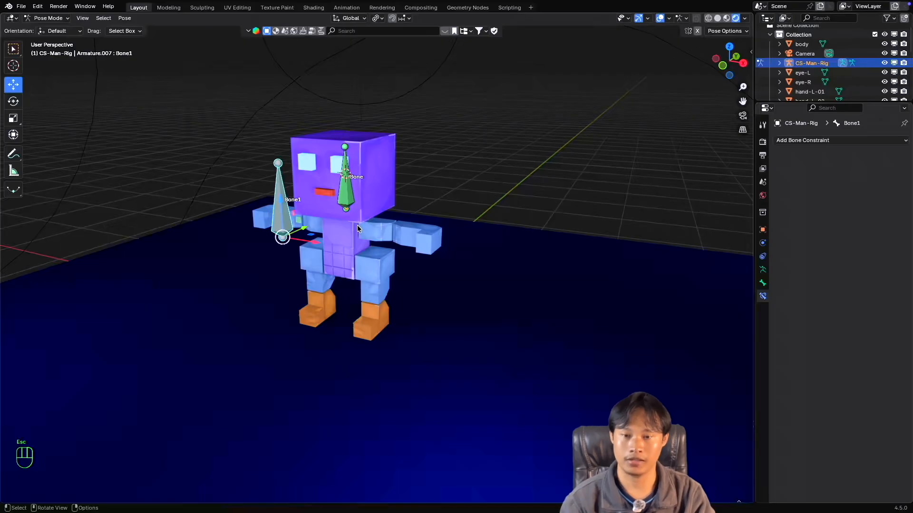
Set the transform orientation to Local and compare the local axes of Bone1 and the head bone.
{"action": "left_click", "coordinate": [354, 19]}
{"action": "left_click", "coordinate": [335, 58]}
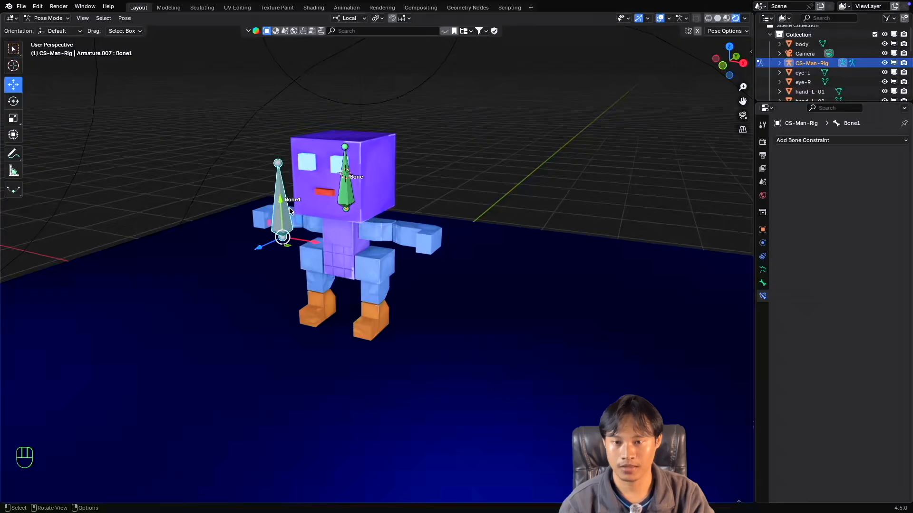
{"action": "left_click", "coordinate": [349, 19]}
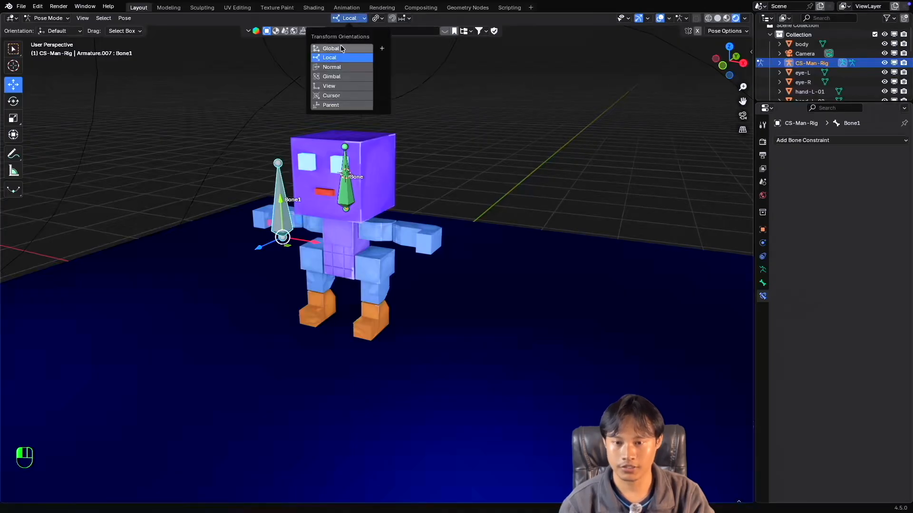
{"action": "left_click", "coordinate": [344, 190]}
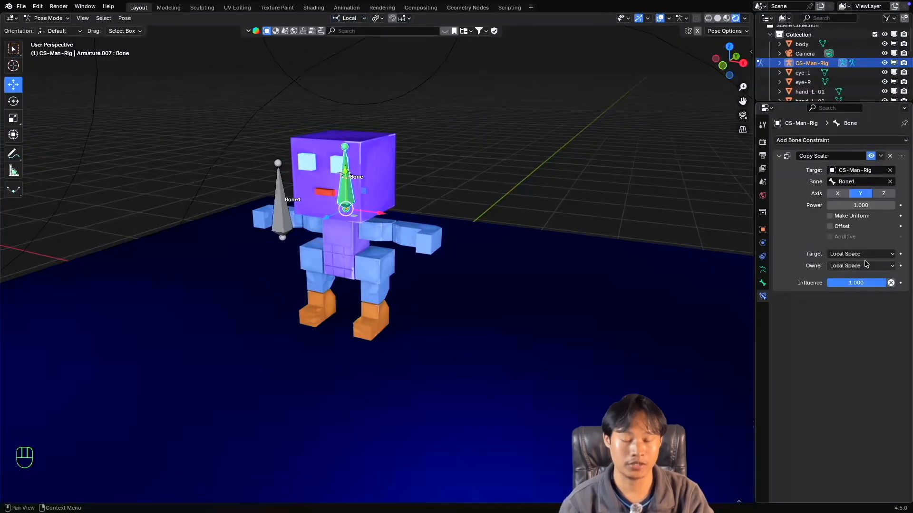
Return the transform orientation to Global and test scaling Bone1 once more, cancelling the transform.
{"action": "left_click", "coordinate": [353, 20]}
{"action": "left_click", "coordinate": [339, 47]}
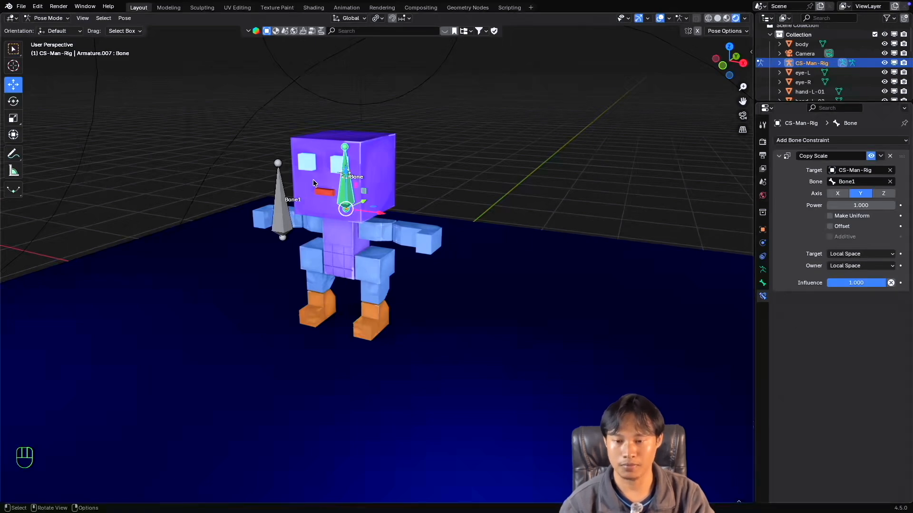
{"action": "left_click", "coordinate": [282, 193]}
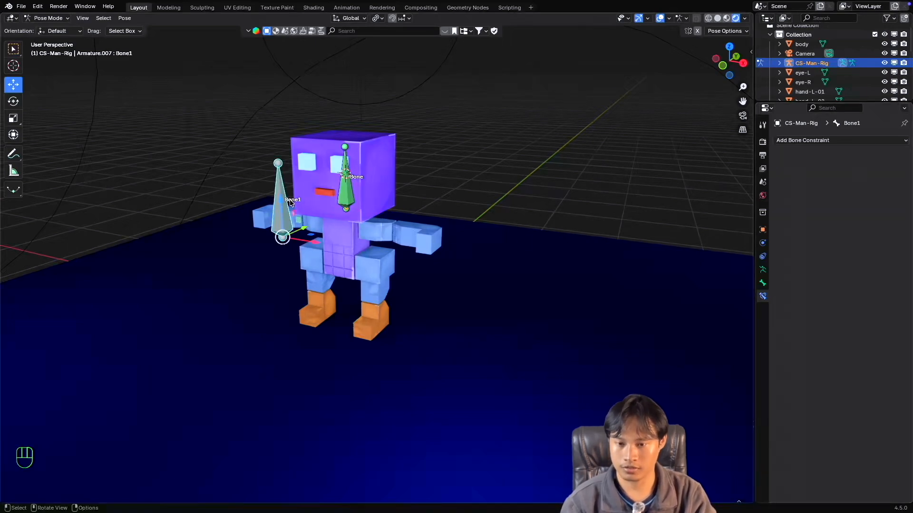
{"action": "key", "text": "s"}
{"action": "key", "text": "Escape"}
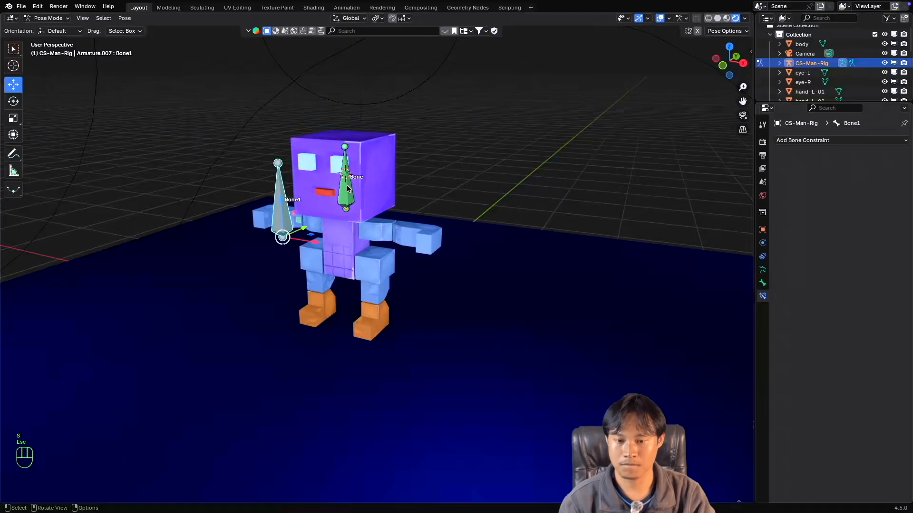
Set the transform orientation to Local and test scaling the head bone and Bone1 with the Y-only Copy Scale constraint, cancelling each transform.
{"action": "left_click", "coordinate": [347, 188]}
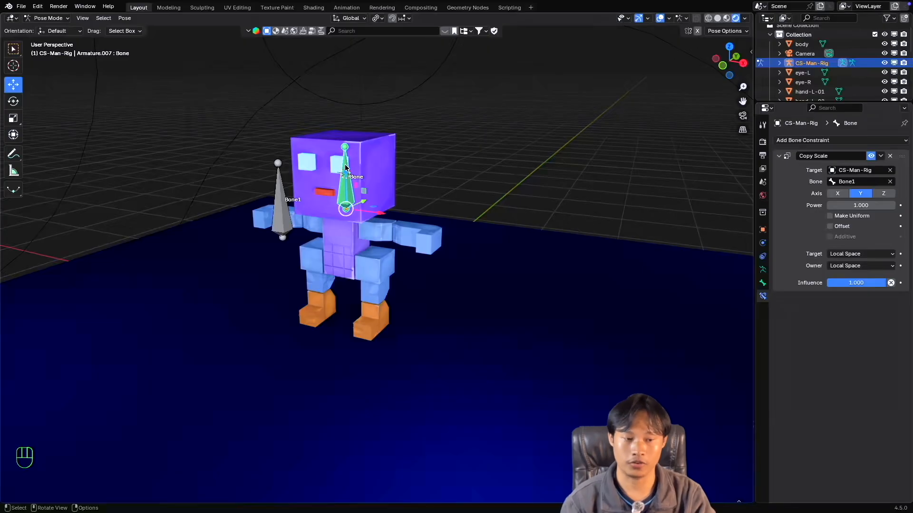
{"action": "left_click", "coordinate": [352, 18]}
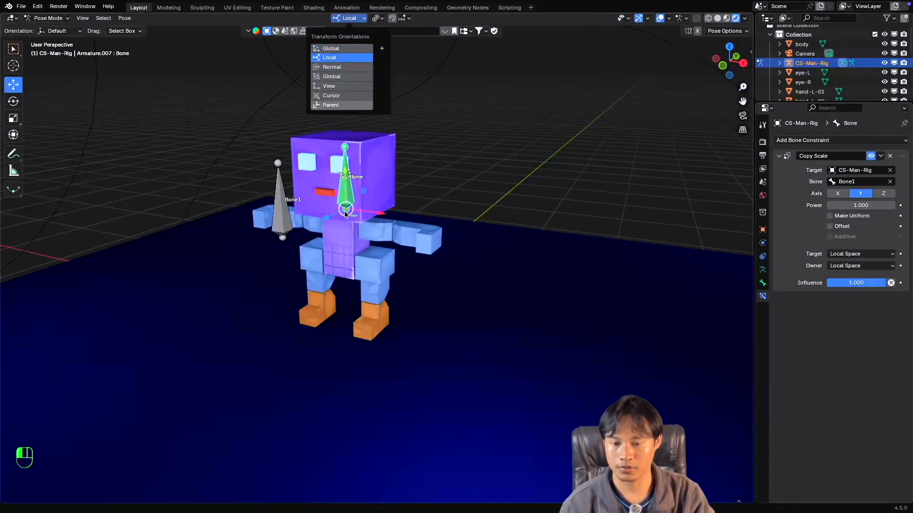
{"action": "left_click", "coordinate": [332, 57]}
{"action": "key", "text": "s"}
{"action": "key", "text": "Escape"}
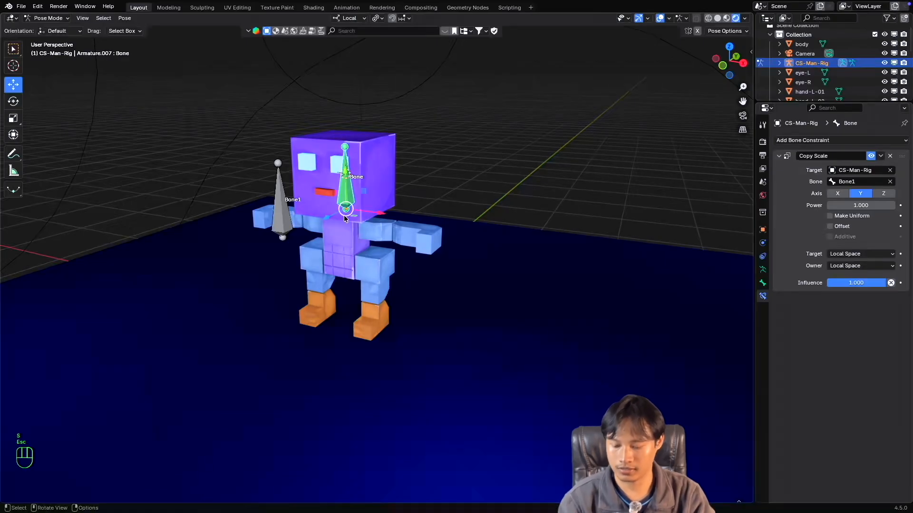
{"action": "left_click", "coordinate": [284, 218]}
{"action": "key", "text": "s"}
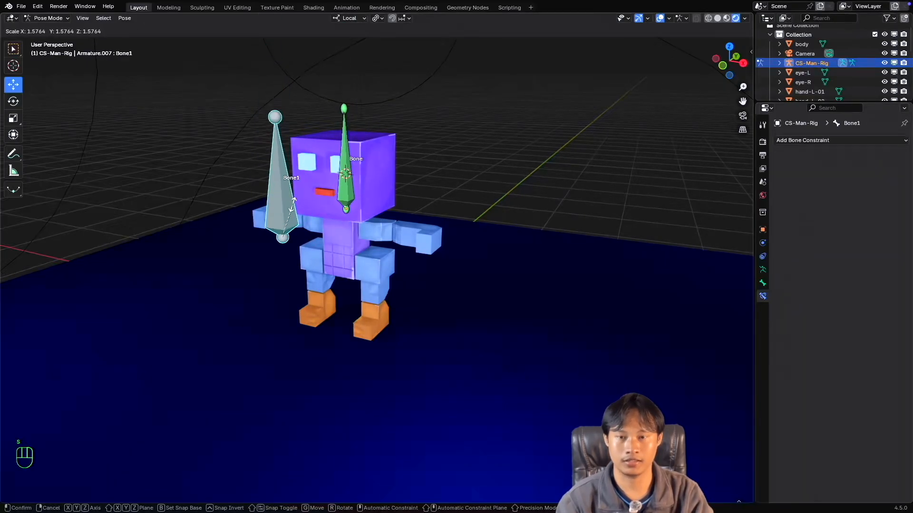
{"action": "key", "text": "Escape"}
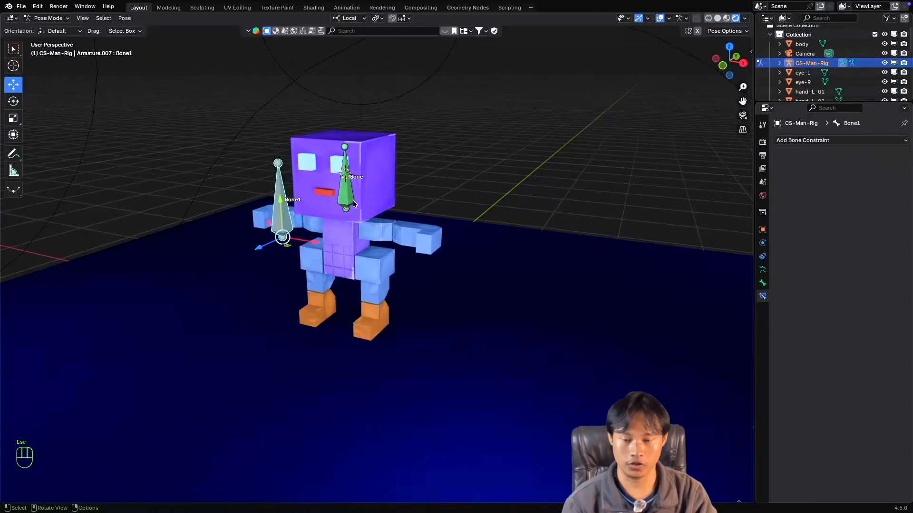
{"action": "left_click", "coordinate": [351, 195]}
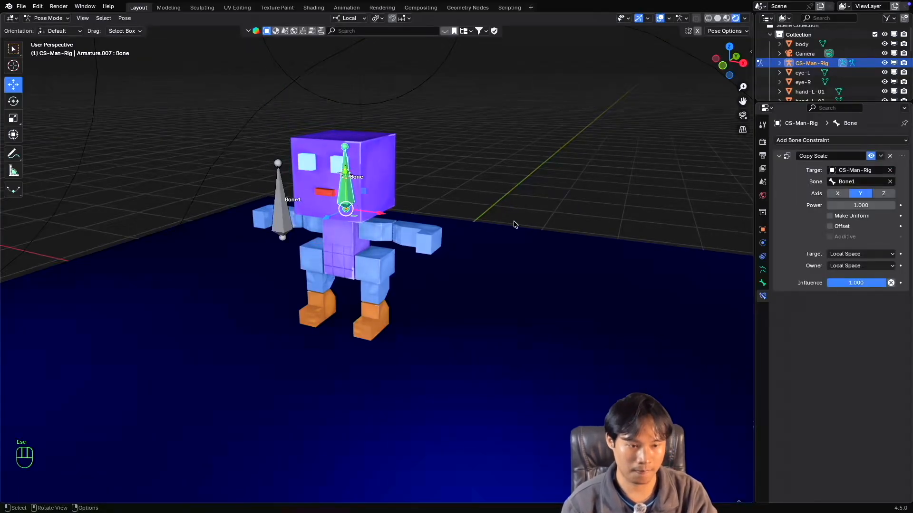
{"action": "left_click", "coordinate": [282, 225]}
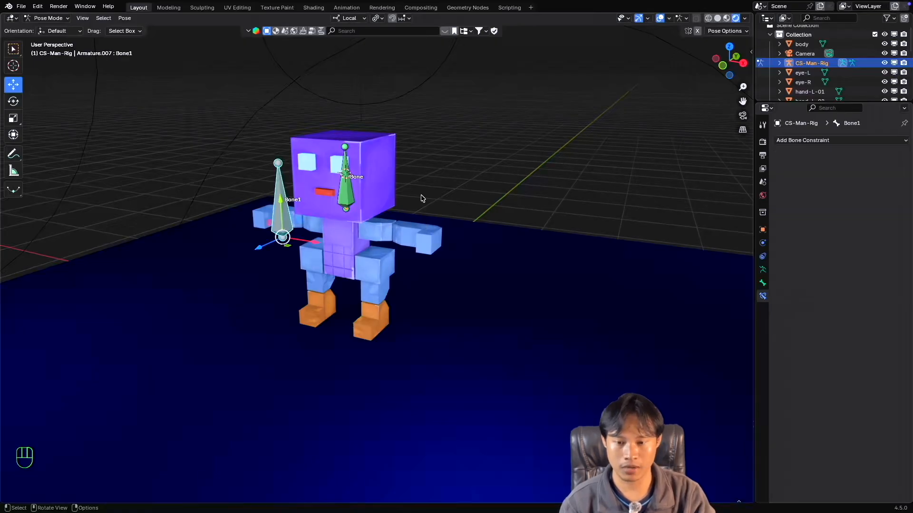
Enable Make Uniform on the head bone's Copy Scale constraint and test scaling Bone1, cancelling the transform.
{"action": "left_click", "coordinate": [353, 191]}
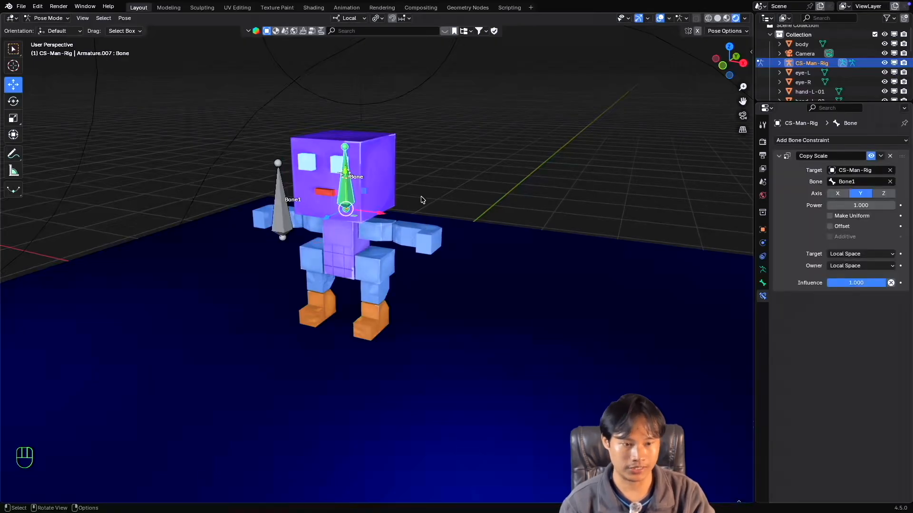
{"action": "left_click", "coordinate": [830, 216]}
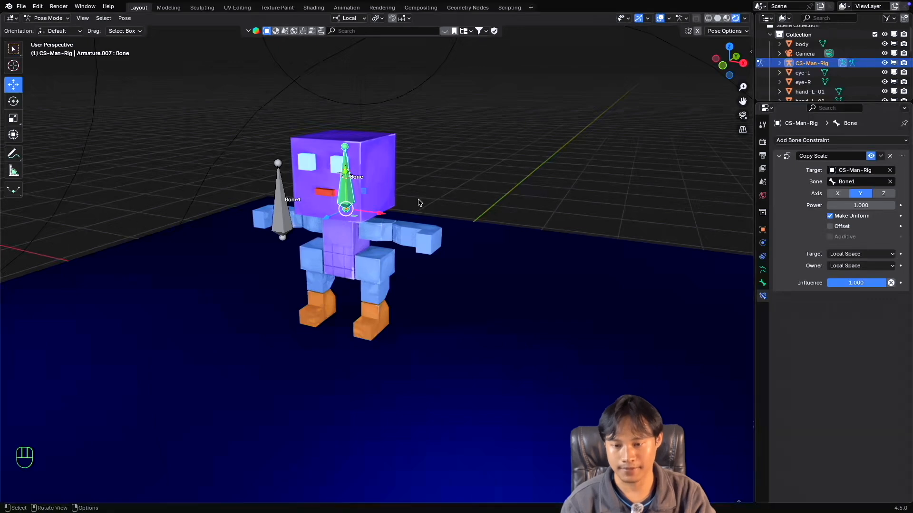
{"action": "left_click", "coordinate": [285, 219]}
{"action": "key", "text": "s"}
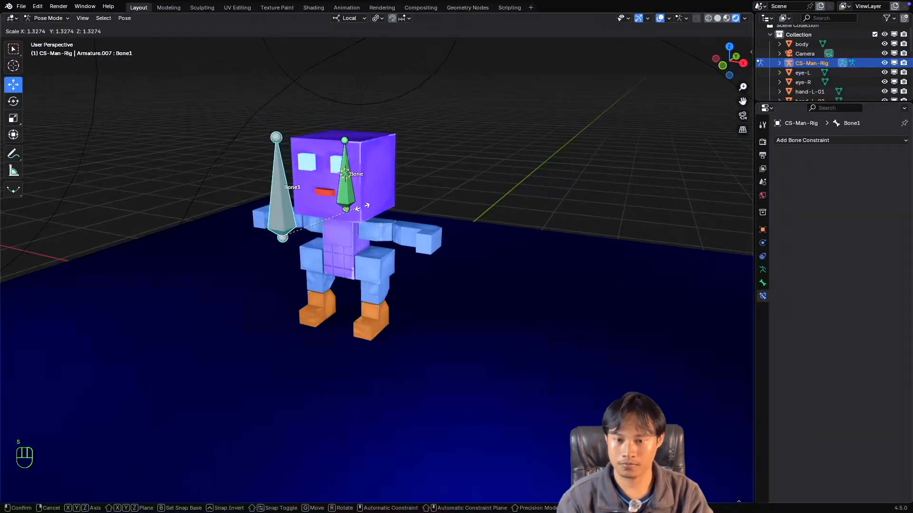
{"action": "key", "text": "Escape"}
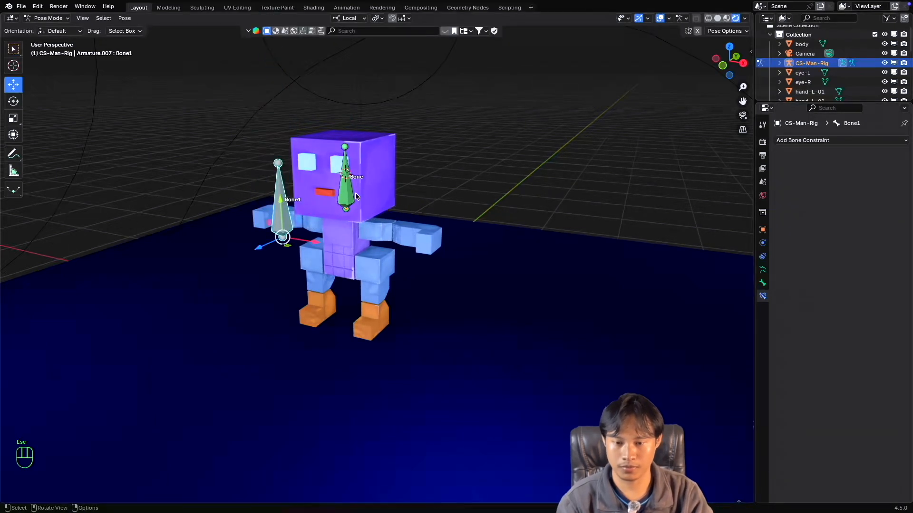
Test scaling the head bone and Bone1 in turn with Make Uniform enabled, cancelling each transform.
{"action": "left_click", "coordinate": [354, 193]}
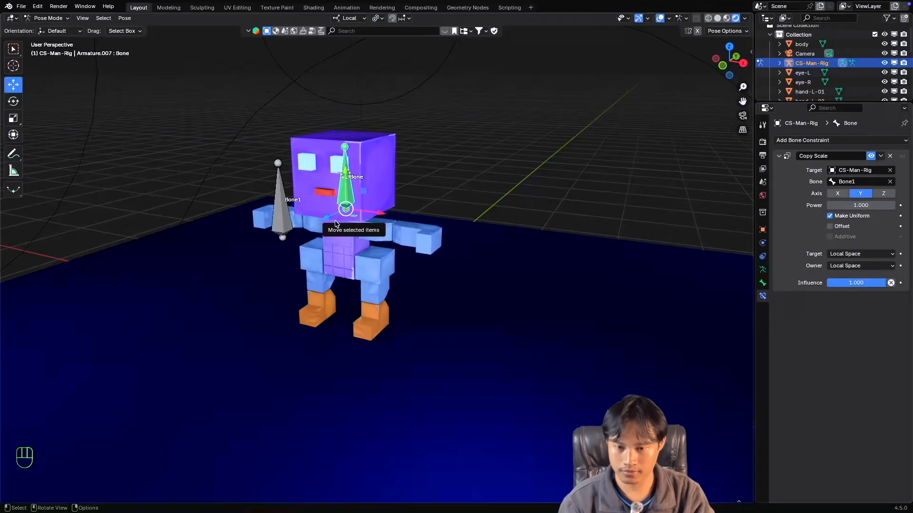
{"action": "key", "text": "s"}
{"action": "key", "text": "Escape"}
{"action": "left_click", "coordinate": [279, 217]}
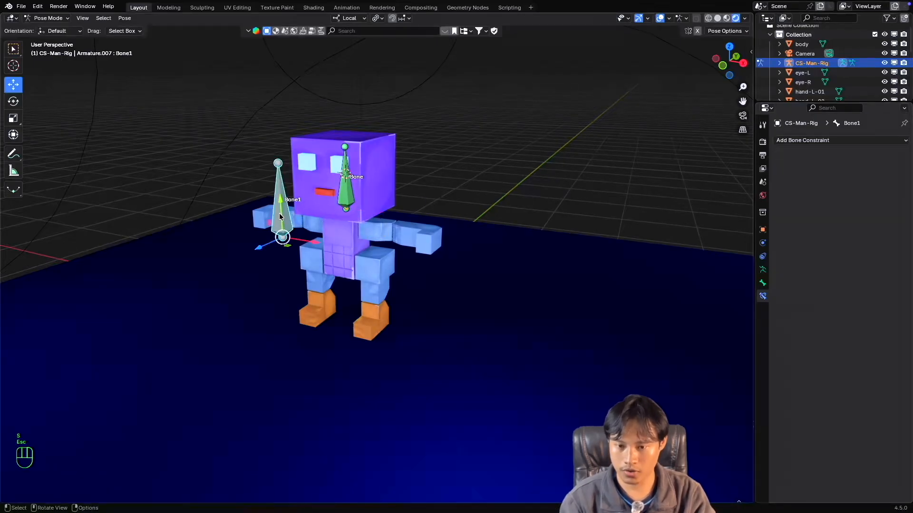
{"action": "key", "text": "s"}
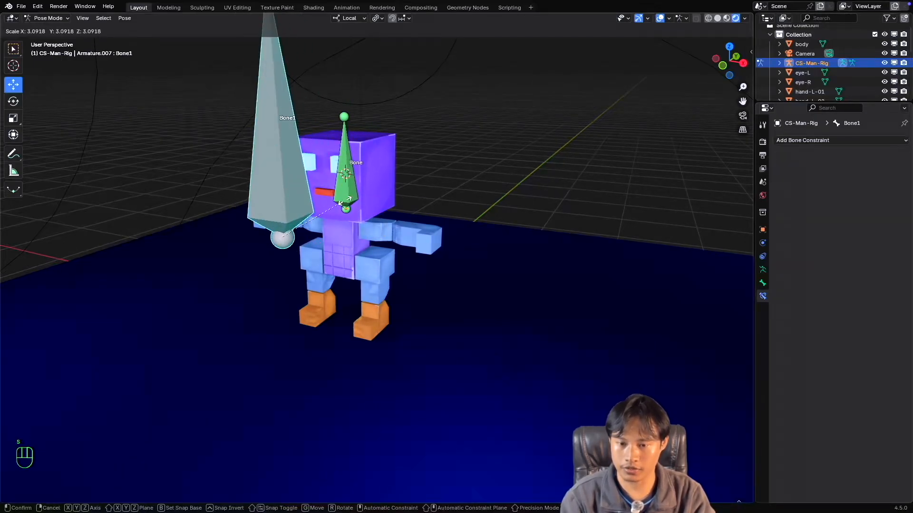
{"action": "key", "text": "Escape"}
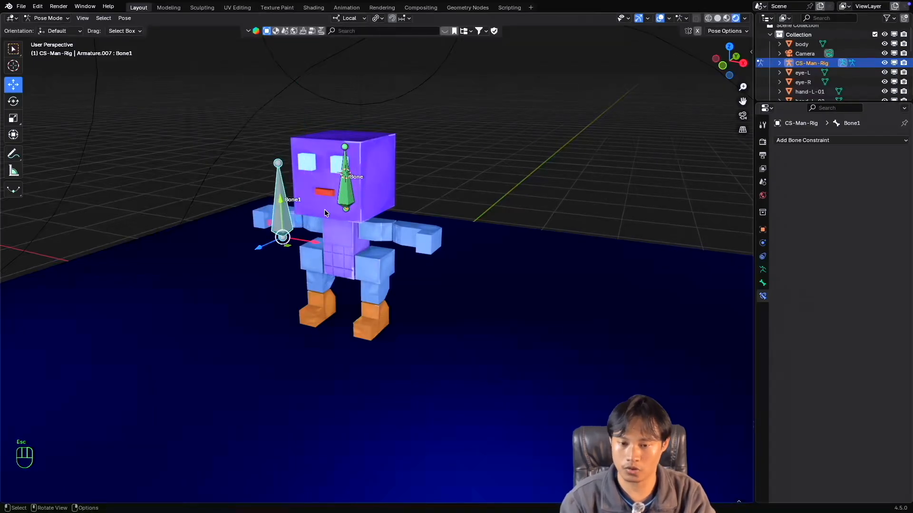
Disable Make Uniform on the head bone's Copy Scale constraint and test scaling Bone1 for comparison, cancelling the transform.
{"action": "left_click", "coordinate": [345, 202]}
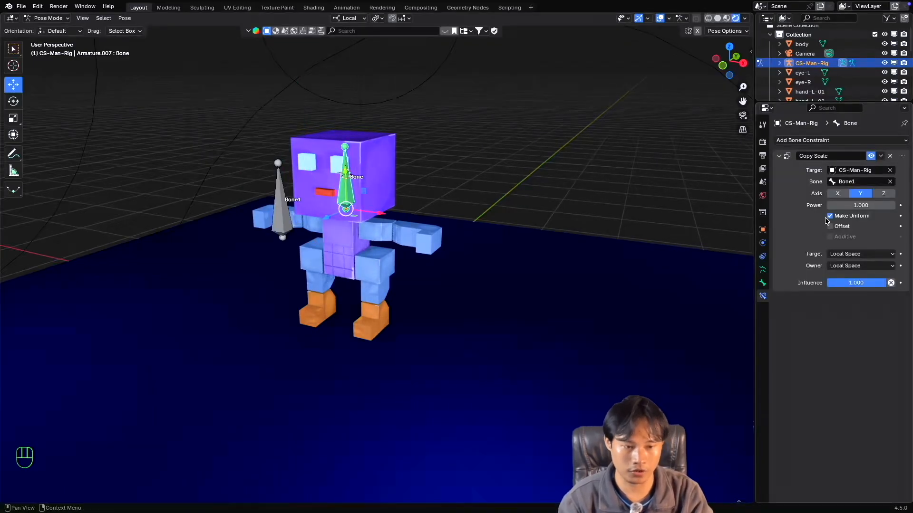
{"action": "left_click", "coordinate": [281, 225]}
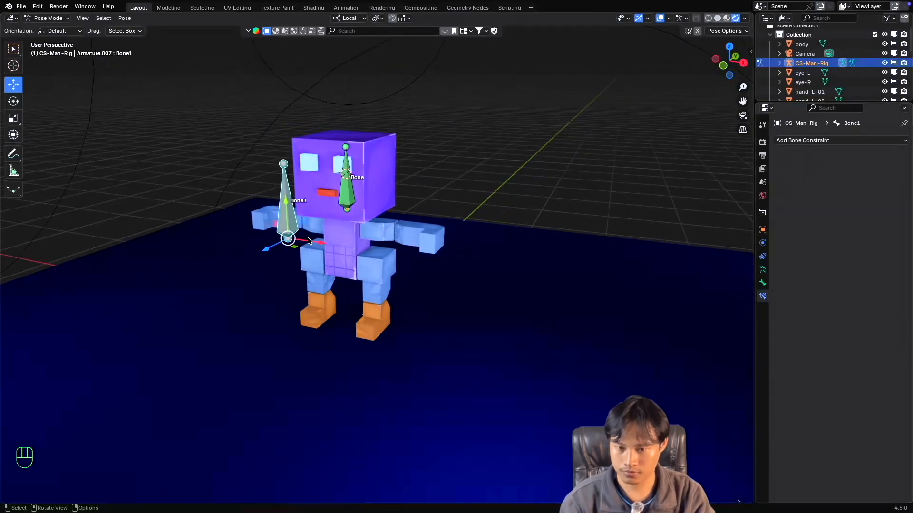
{"action": "key", "text": "s"}
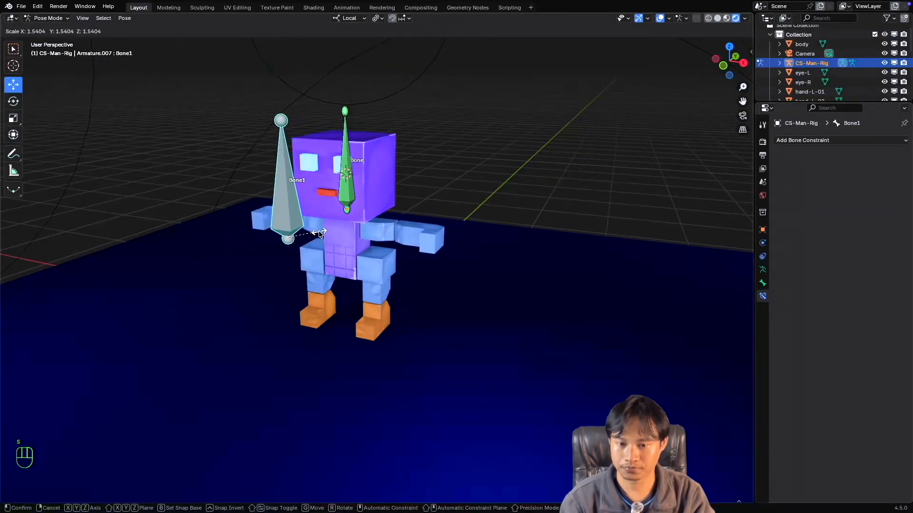
{"action": "key", "text": "Escape"}
Re-enable Make Uniform on the head bone's constraint and test scaling Bone1 twice, cancelling both transforms.
{"action": "left_click", "coordinate": [346, 202]}
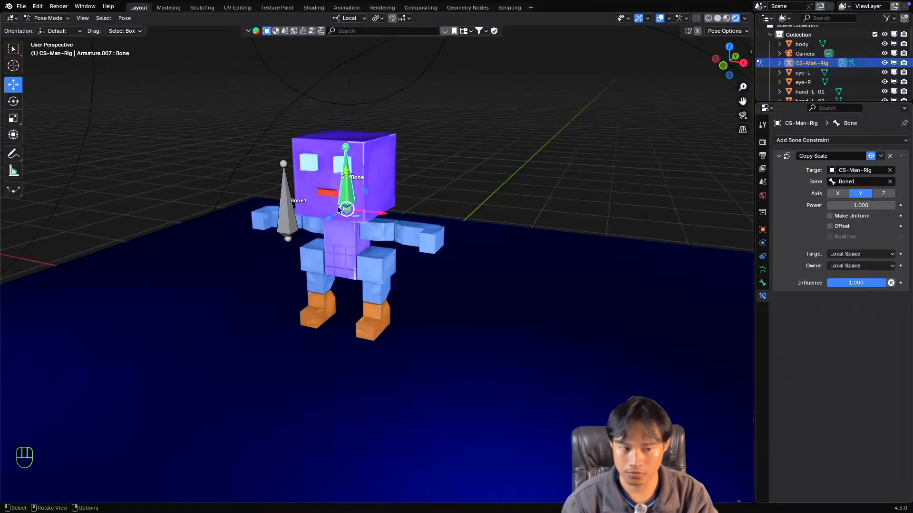
{"action": "left_click", "coordinate": [830, 215]}
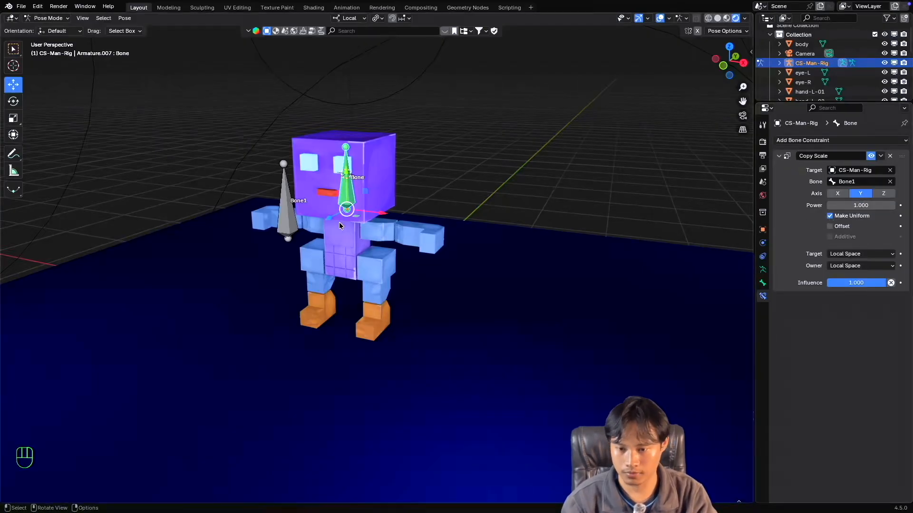
{"action": "left_click", "coordinate": [281, 220]}
{"action": "key", "text": "s"}
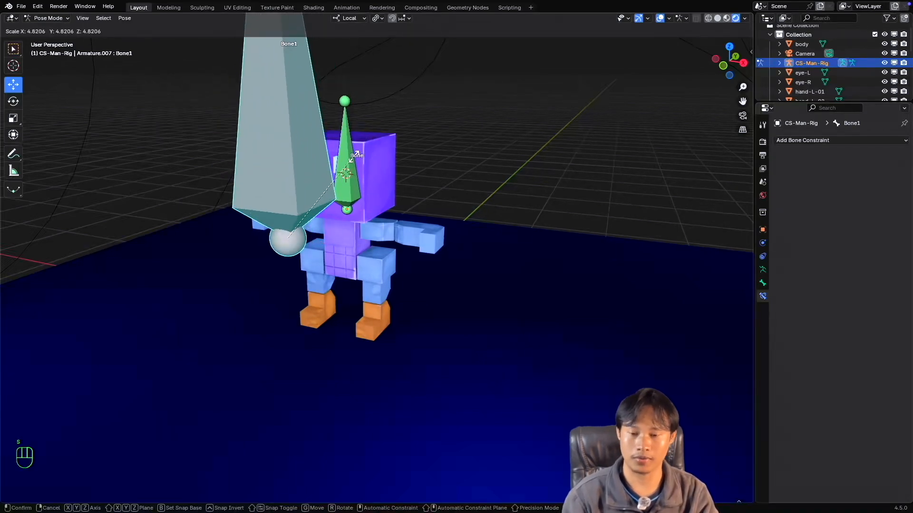
{"action": "key", "text": "Escape"}
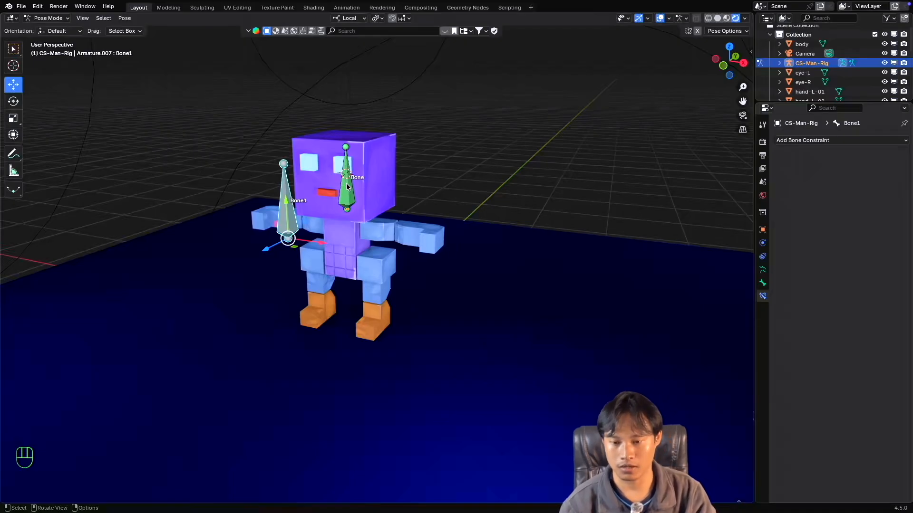
{"action": "key", "text": "s"}
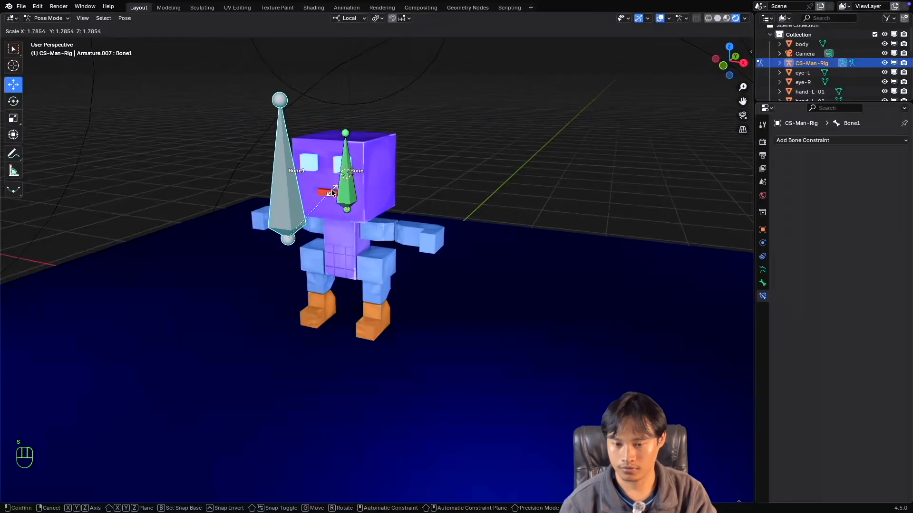
{"action": "key", "text": "Escape"}
Replace Make Uniform with Offset on the head bone's Copy Scale constraint and test scaling Bone1 twice, cancelling both transforms.
{"action": "left_click", "coordinate": [345, 195]}
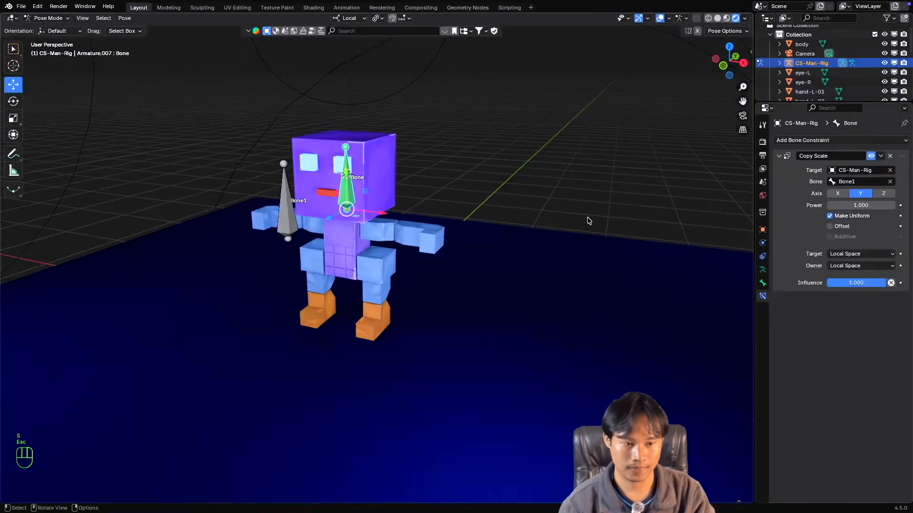
{"action": "left_click", "coordinate": [830, 216]}
{"action": "left_click", "coordinate": [830, 227]}
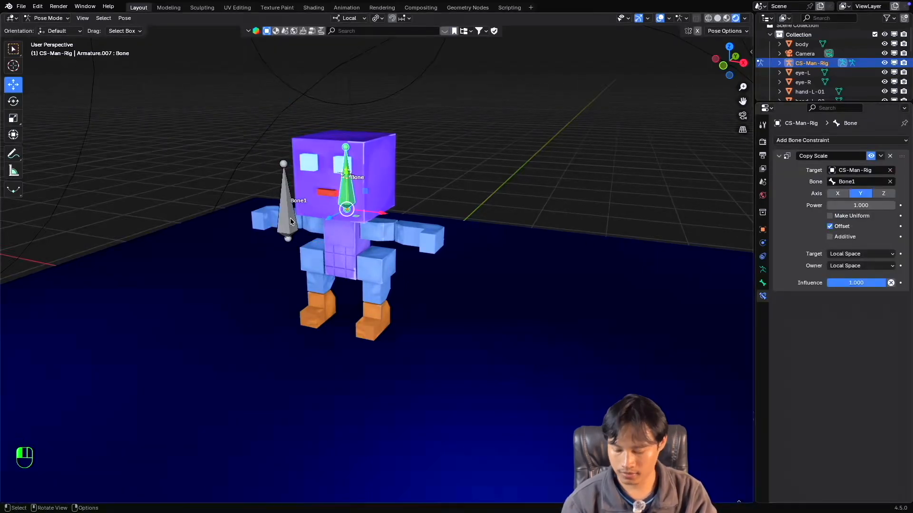
{"action": "left_click", "coordinate": [290, 219]}
{"action": "key", "text": "s"}
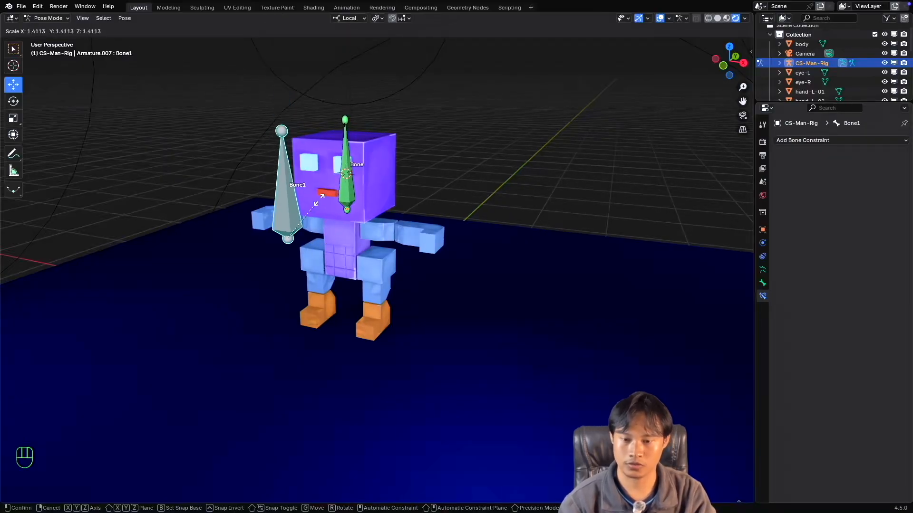
{"action": "key", "text": "Escape"}
{"action": "left_click", "coordinate": [342, 193]}
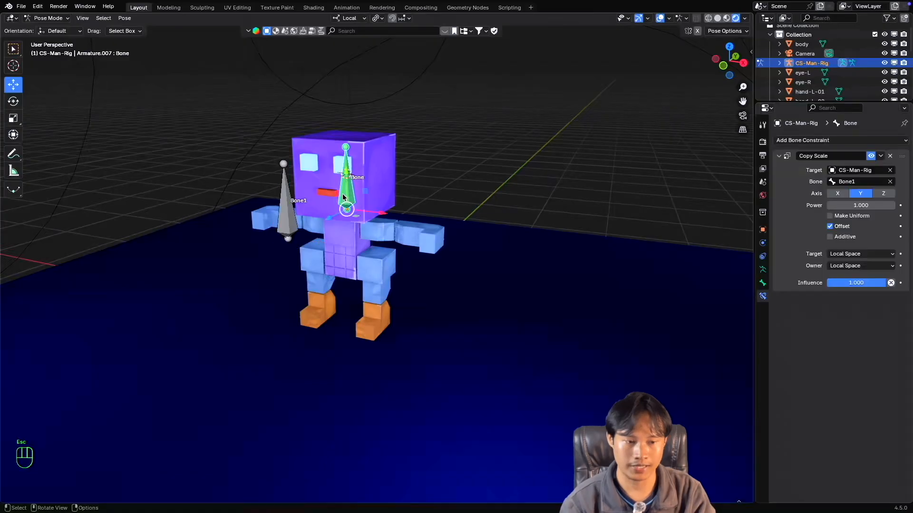
{"action": "left_click", "coordinate": [292, 219]}
{"action": "key", "text": "s"}
{"action": "key", "text": "Escape"}
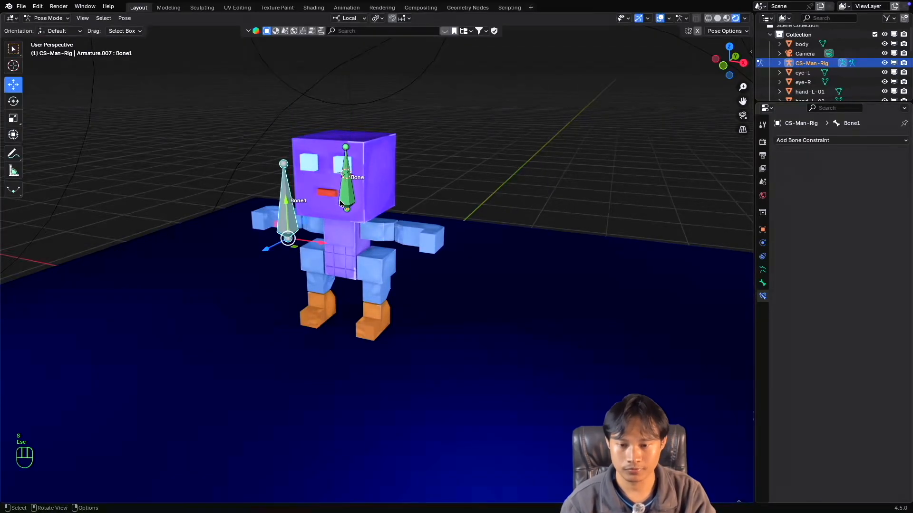
Test scaling the head bone itself along its local Y axis twice with Offset enabled, cancelling both transforms.
{"action": "left_click", "coordinate": [341, 201]}
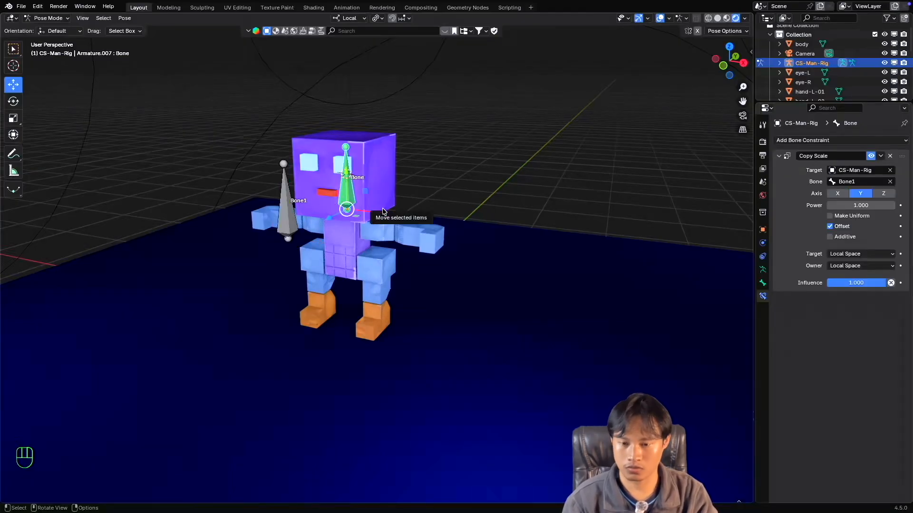
{"action": "key", "text": "s"}
{"action": "key", "text": "y"}
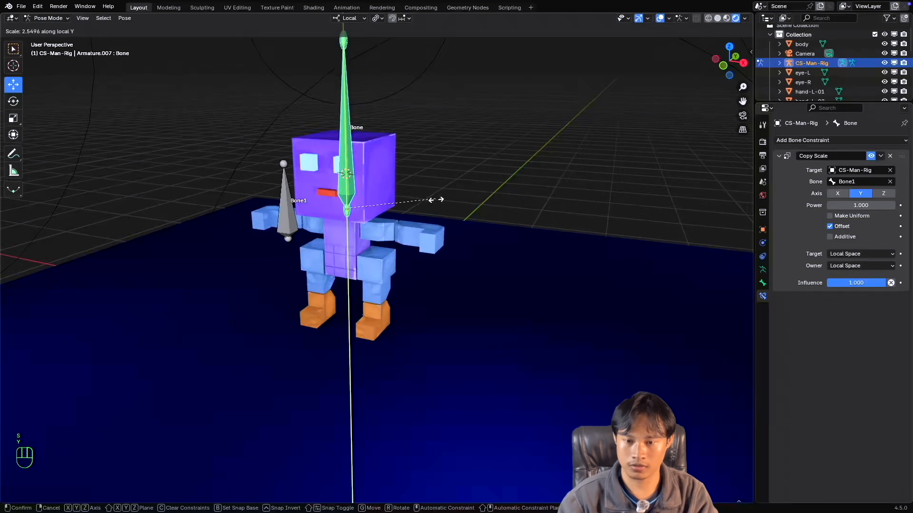
{"action": "key", "text": "Escape"}
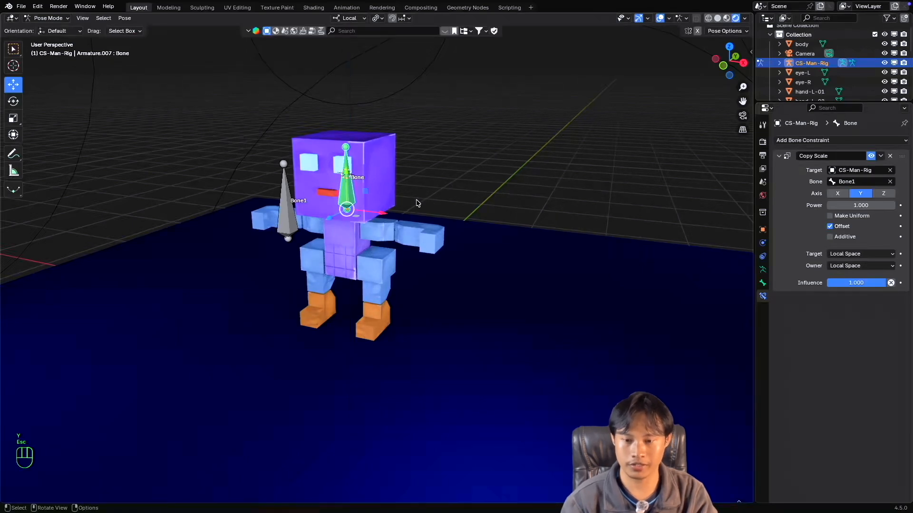
{"action": "left_click", "coordinate": [289, 223]}
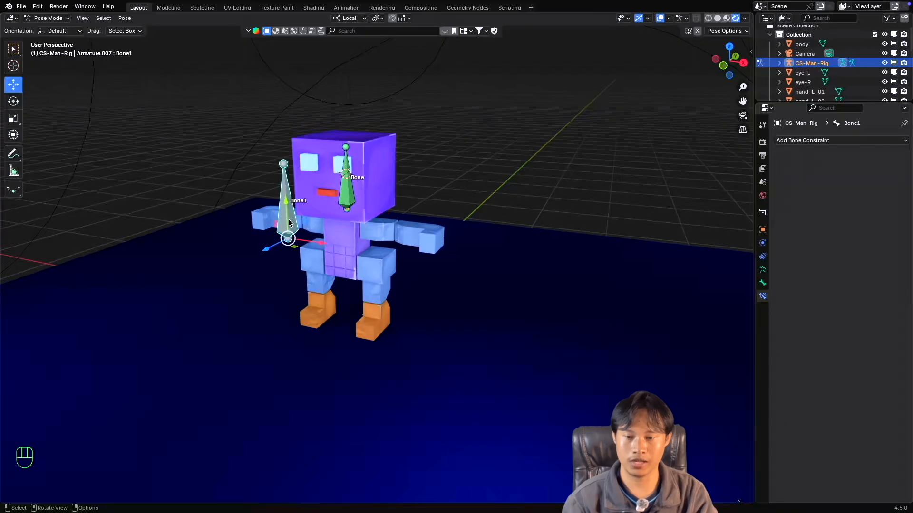
{"action": "left_click", "coordinate": [343, 204]}
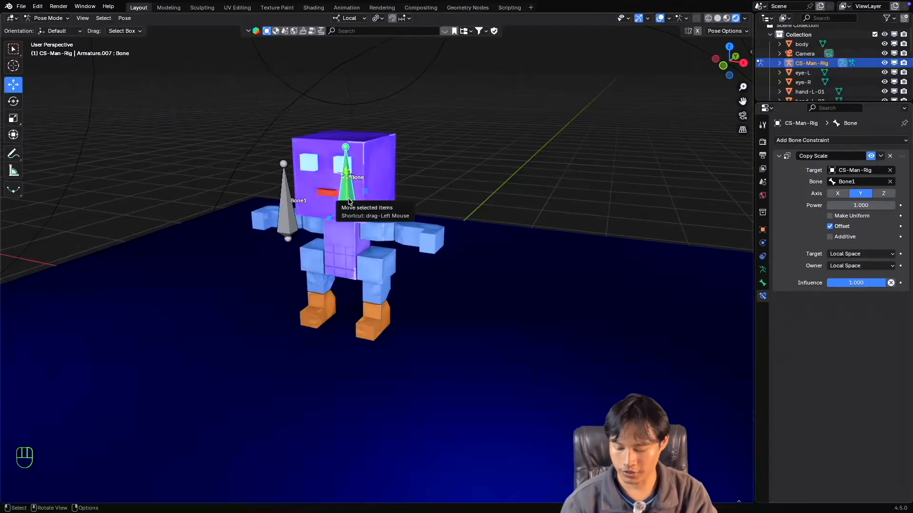
{"action": "key", "text": "s"}
{"action": "key", "text": "y"}
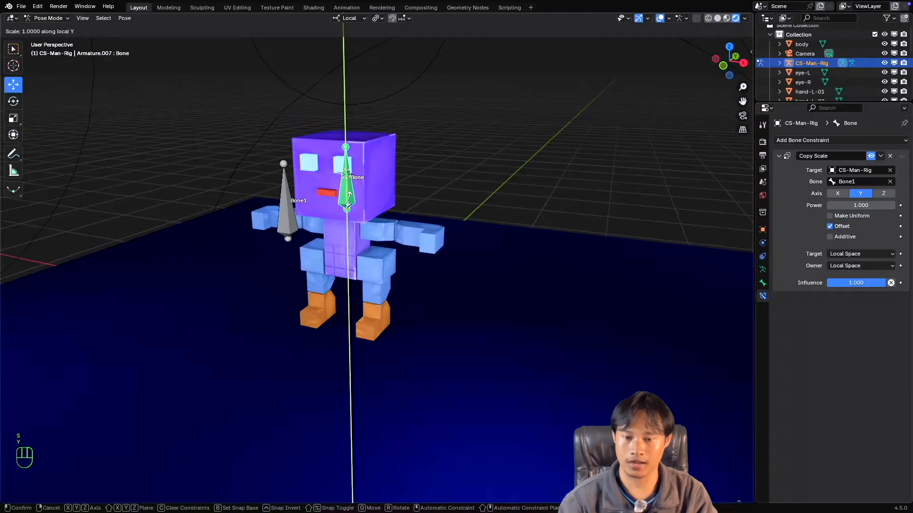
{"action": "key", "text": "Escape"}
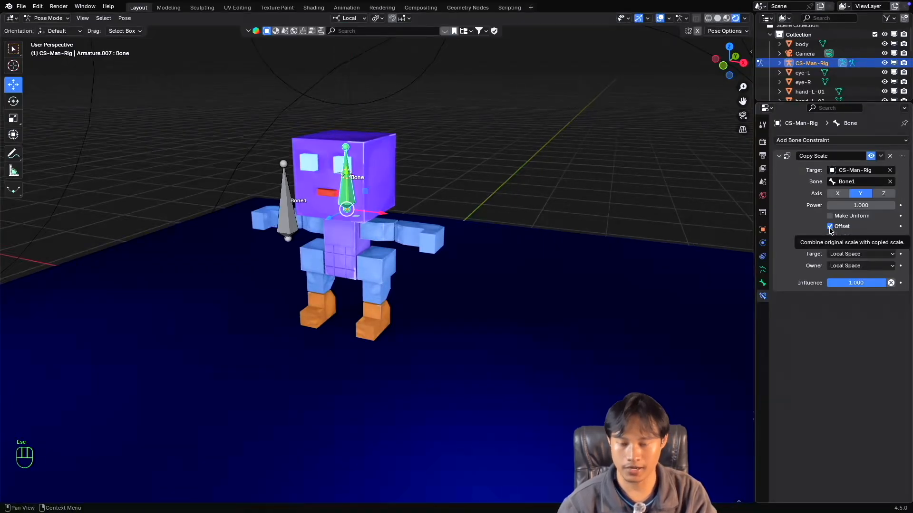
Test scaling the head bone along its local Y axis once more with Offset enabled, cancelling the transform.
{"action": "key", "text": "s"}
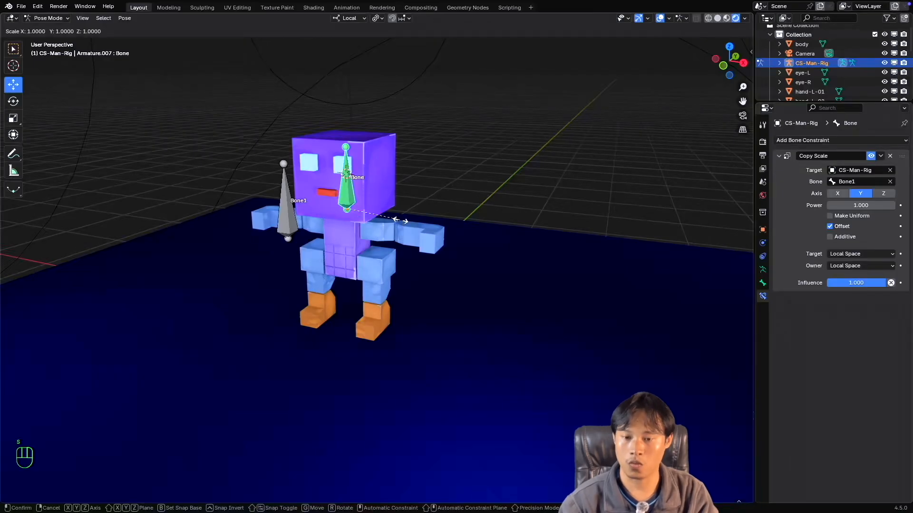
{"action": "key", "text": "y"}
{"action": "key", "text": "Escape"}
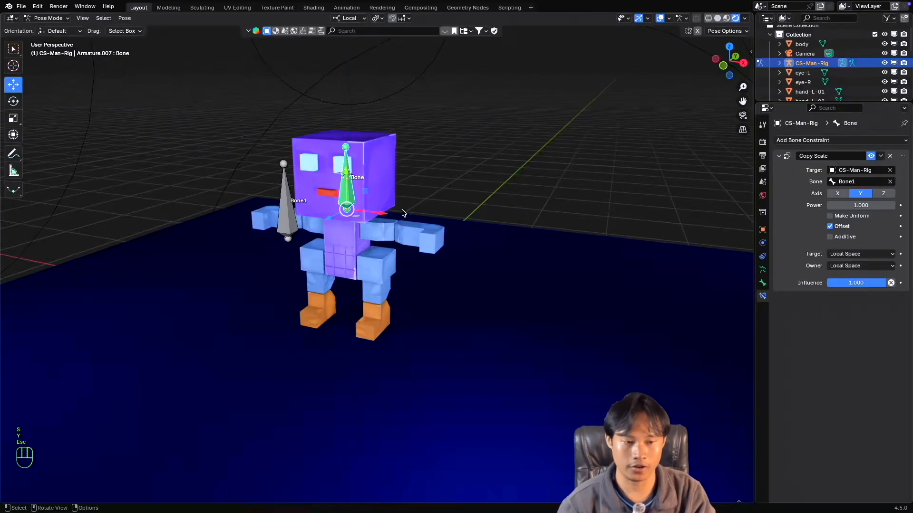
Disable Offset on the head bone's Copy Scale constraint and test scaling the head bone along local Y twice, cancelling both transforms.
{"action": "left_click", "coordinate": [830, 228]}
{"action": "key", "text": "s"}
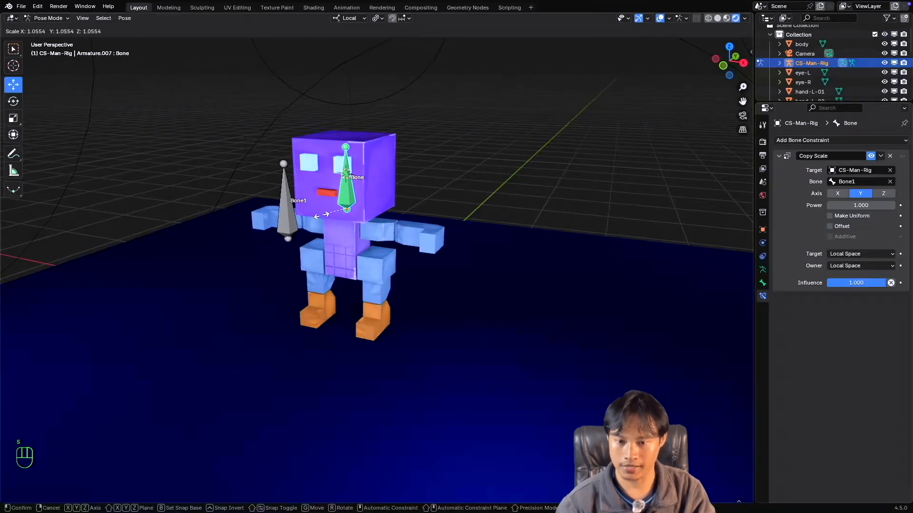
{"action": "key", "text": "y"}
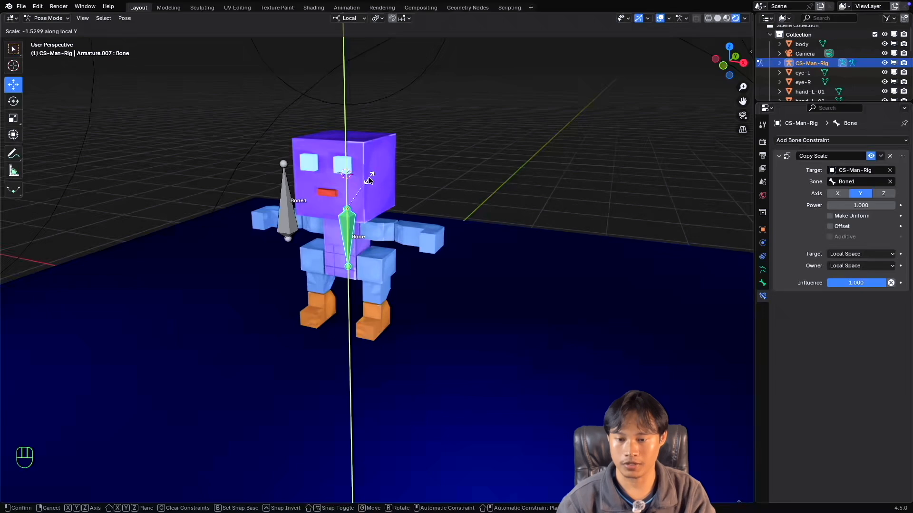
{"action": "key", "text": "Escape"}
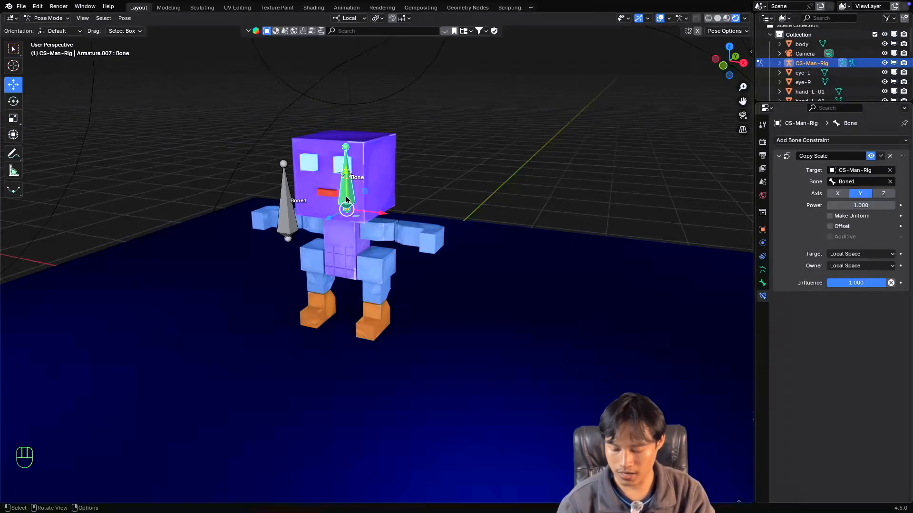
{"action": "key", "text": "s"}
{"action": "key", "text": "y"}
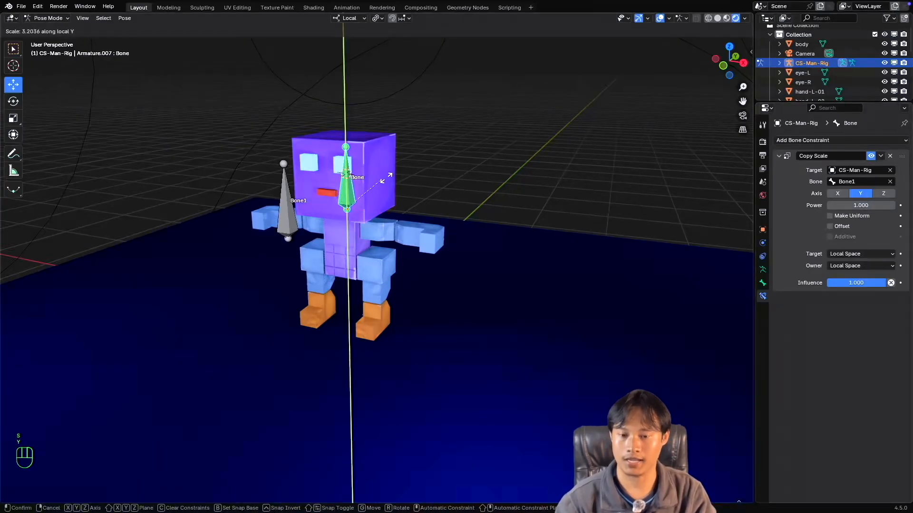
{"action": "key", "text": "Escape"}
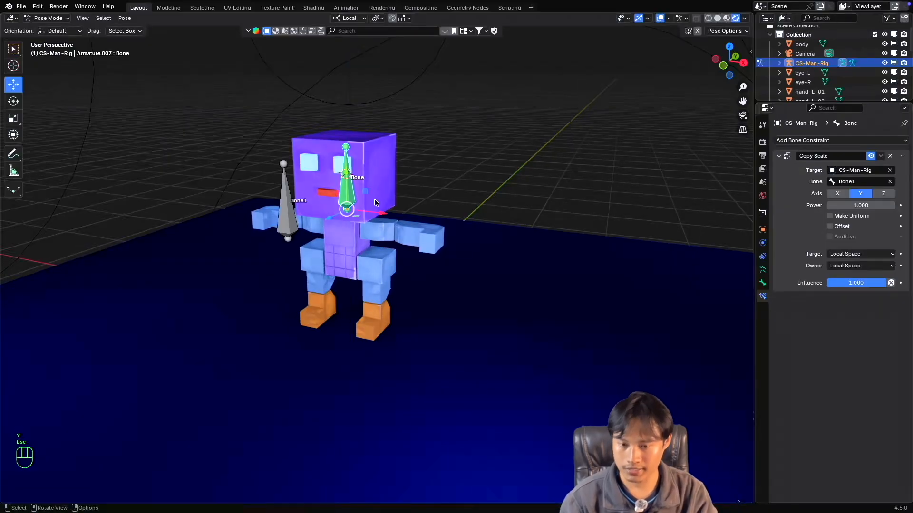
Test scaling the head bone along its local X and Z axes with Offset disabled, cancelling both transforms.
{"action": "key", "text": "s"}
{"action": "key", "text": "x"}
{"action": "key", "text": "Escape"}
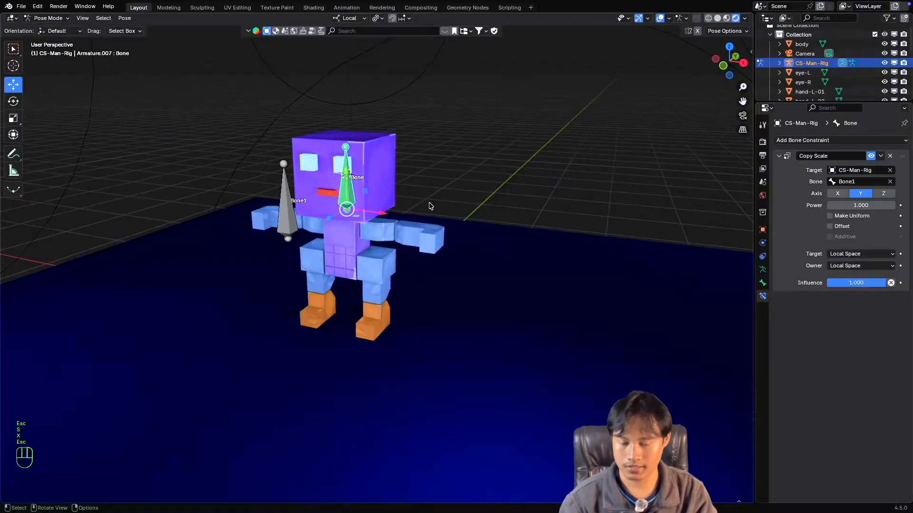
{"action": "key", "text": "s"}
{"action": "key", "text": "z"}
{"action": "key", "text": "Escape"}
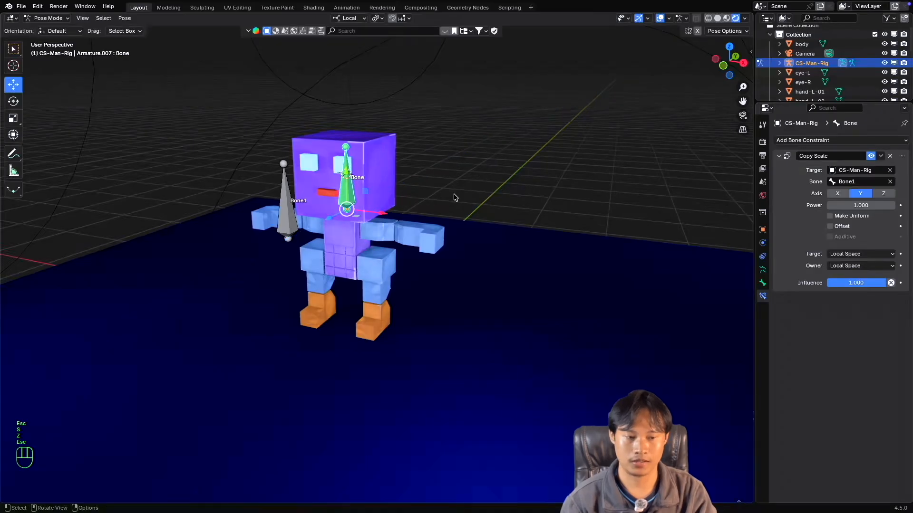
Re-enable Offset on the Copy Scale constraint and test scaling the head bone along local X and Y, cancelling both transforms.
{"action": "left_click", "coordinate": [830, 226]}
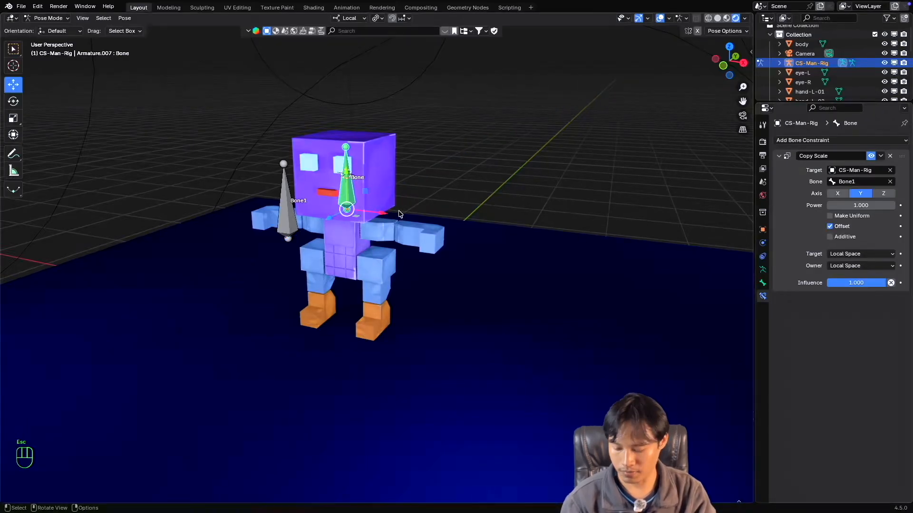
{"action": "key", "text": "s"}
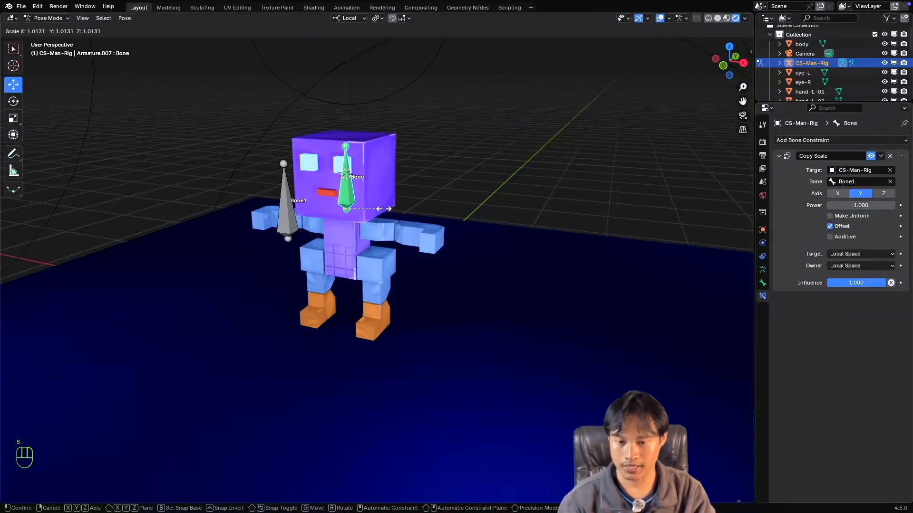
{"action": "key", "text": "x"}
{"action": "key", "text": "Escape"}
{"action": "key", "text": "s"}
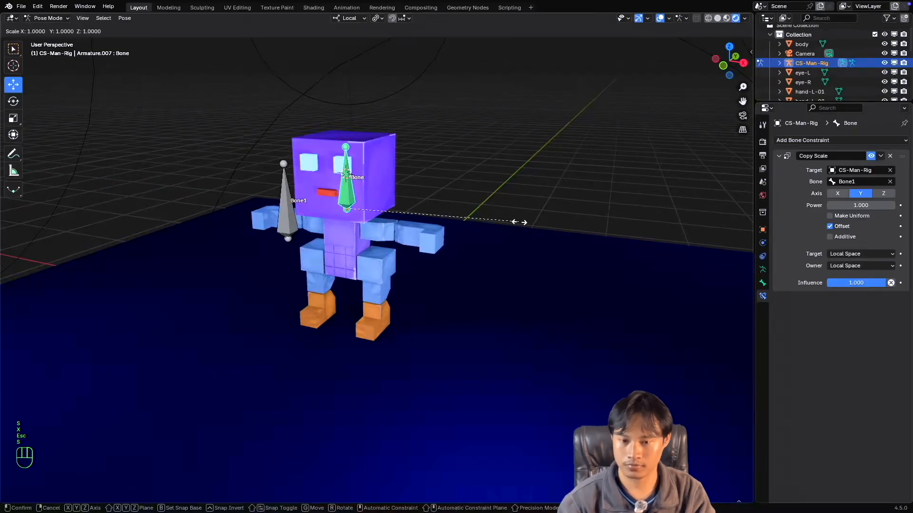
{"action": "key", "text": "y"}
{"action": "key", "text": "Escape"}
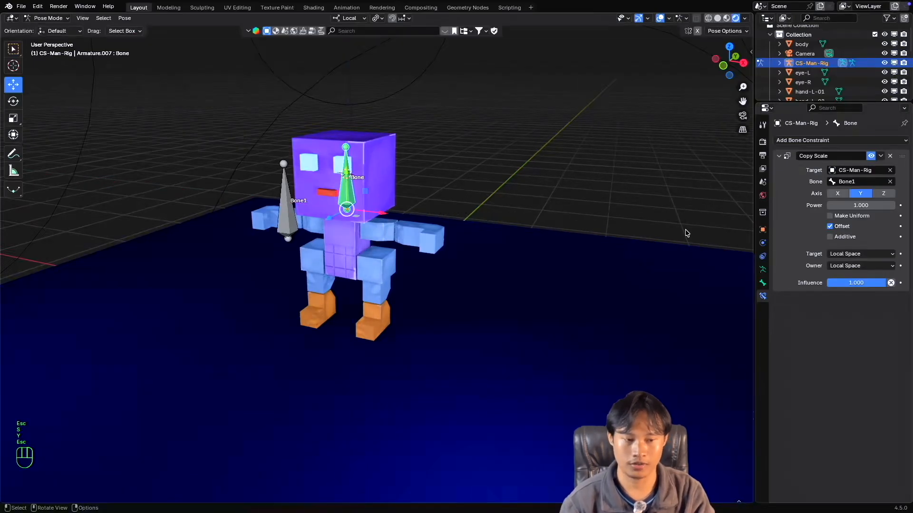
Disable Offset and enable the X and Z axes on the head bone's Copy Scale constraint, and test scaling Bone1 uniformly, cancelling the transform.
{"action": "left_click", "coordinate": [283, 217]}
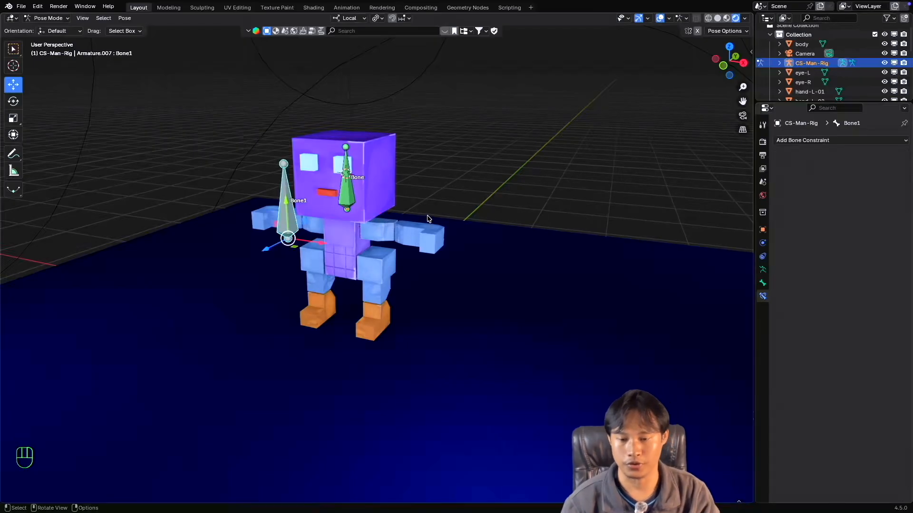
{"action": "left_click", "coordinate": [344, 201]}
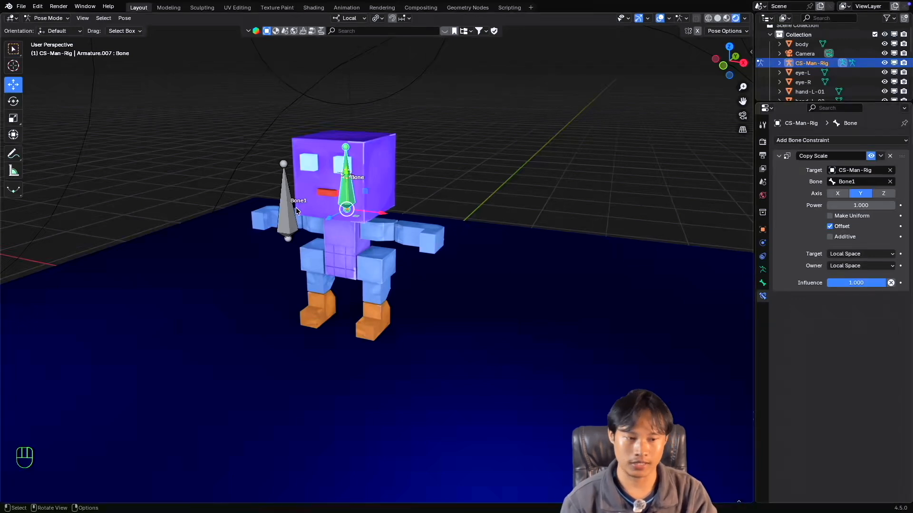
{"action": "left_click", "coordinate": [830, 227]}
{"action": "left_click", "coordinate": [837, 193]}
{"action": "left_click", "coordinate": [883, 193]}
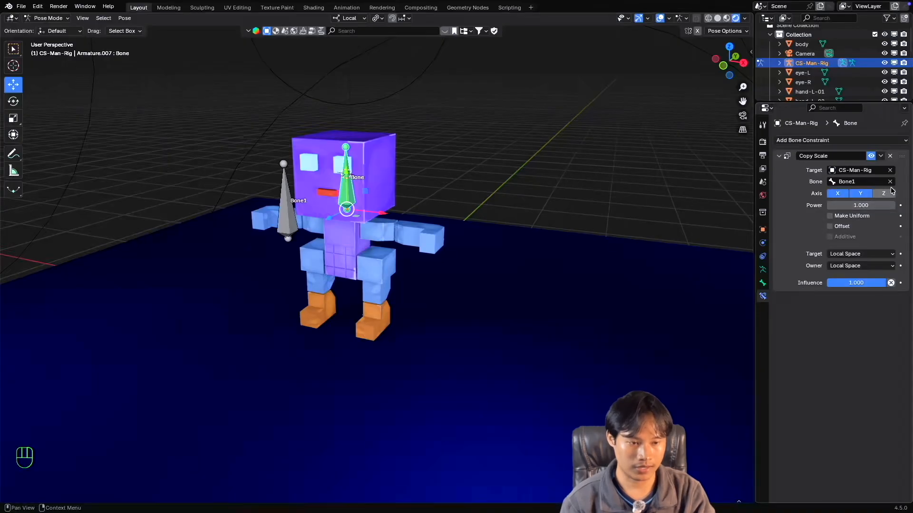
{"action": "left_click", "coordinate": [297, 231]}
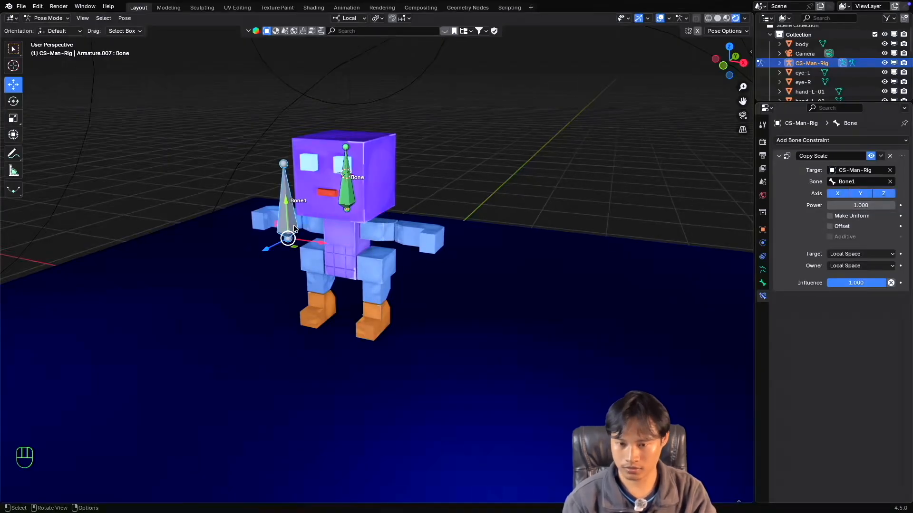
{"action": "key", "text": "s"}
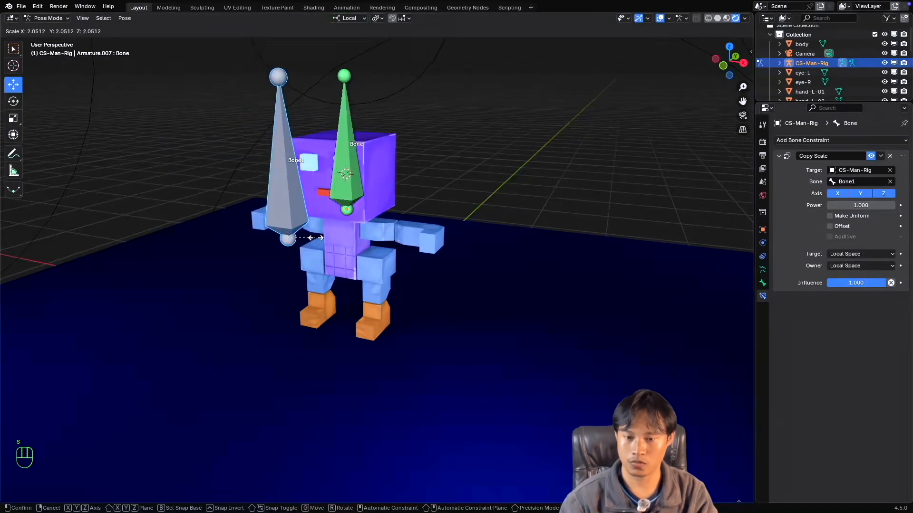
{"action": "key", "text": "Escape"}
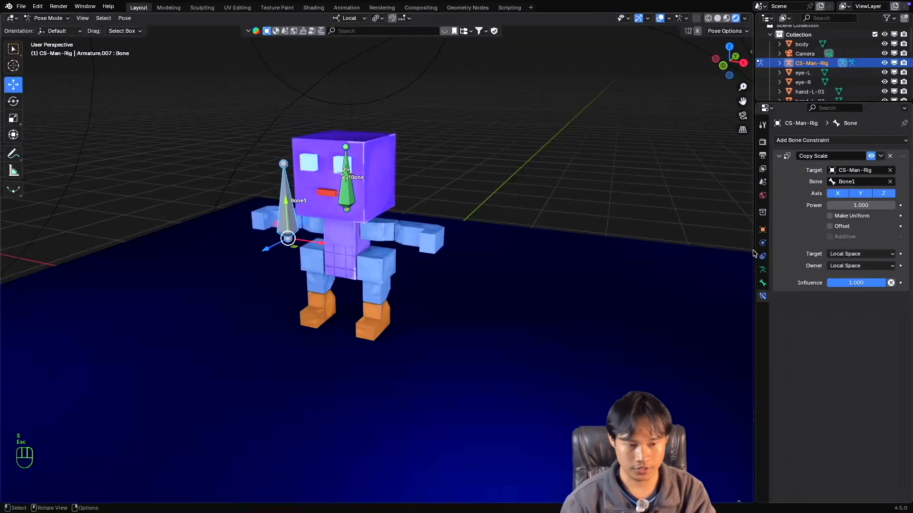
Set the Copy Scale constraint's Influence to 0.5 and test scaling Bone1 twice, cancelling both transforms.
{"action": "left_click", "coordinate": [866, 283]}
{"action": "type", "text": ".5"}
{"action": "key", "text": "Return"}
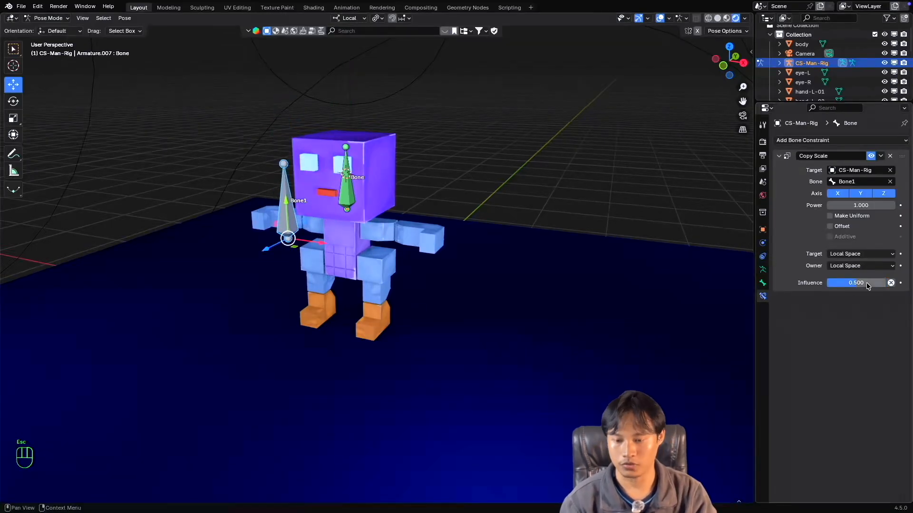
{"action": "key", "text": "s"}
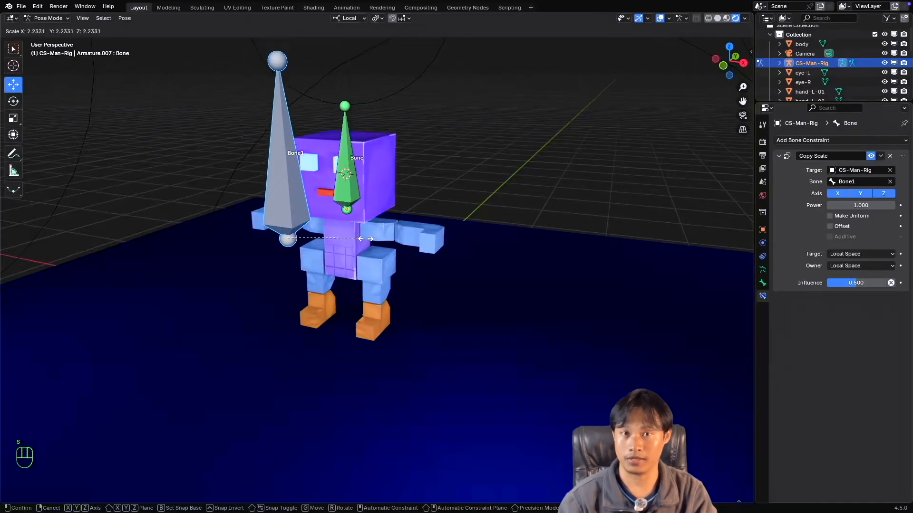
{"action": "key", "text": "Escape"}
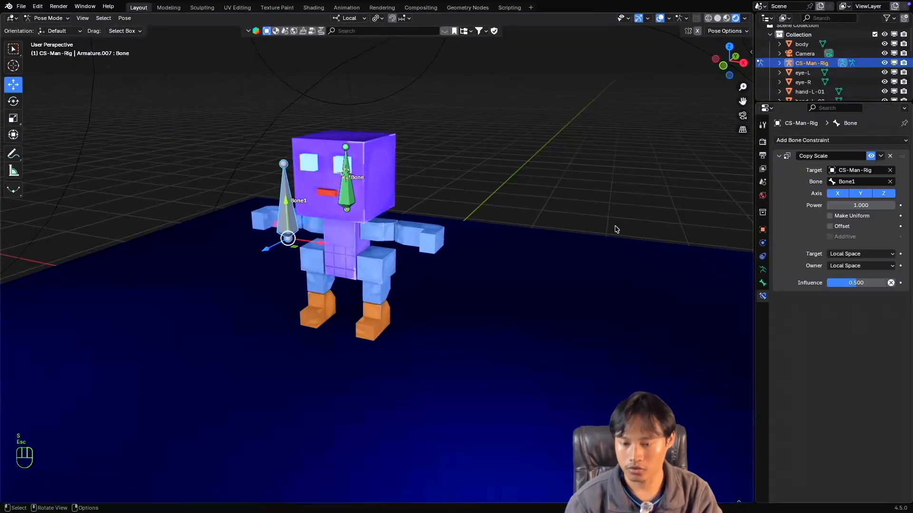
{"action": "key", "text": "s"}
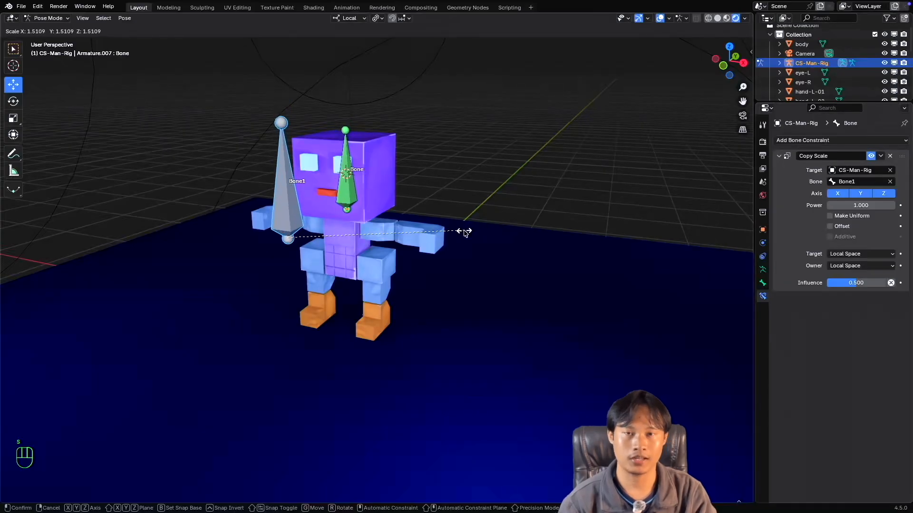
{"action": "key", "text": "Escape"}
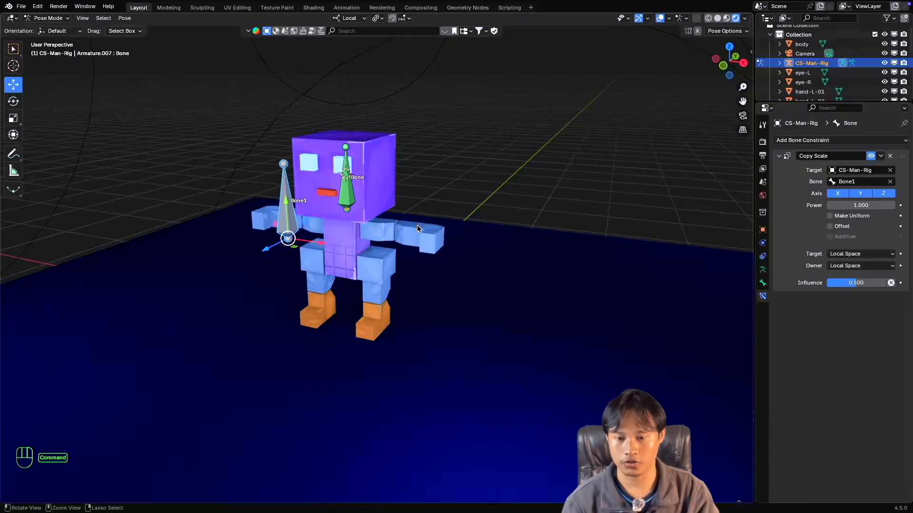
{"action": "scroll", "coordinate": [417, 225], "scroll_direction": "down", "scroll_amount": 3, "text": "super"}
{"action": "scroll", "coordinate": [417, 225], "scroll_direction": "down", "scroll_amount": 1, "text": "shift"}
{"action": "scroll", "coordinate": [418, 224], "scroll_direction": "up", "scroll_amount": 2, "text": "super"}
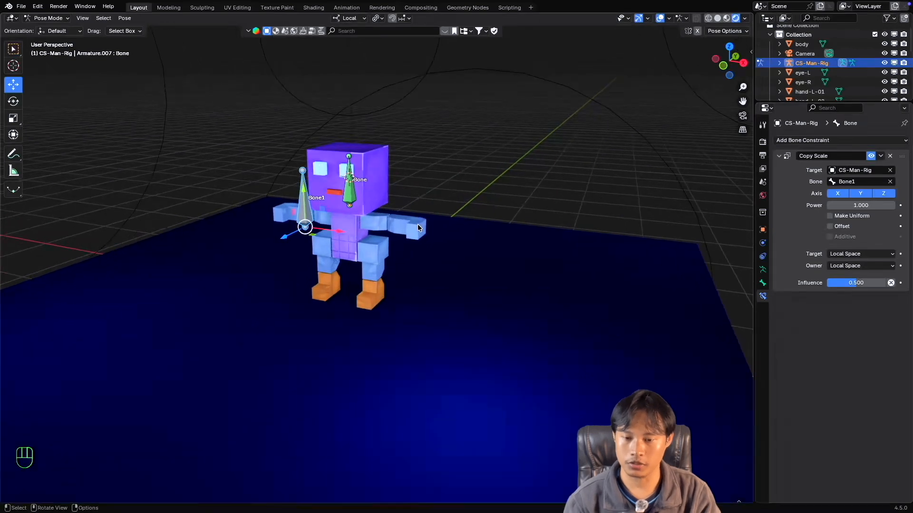
{"action": "scroll", "coordinate": [418, 224], "scroll_direction": "up", "scroll_amount": 1, "text": "shift"}
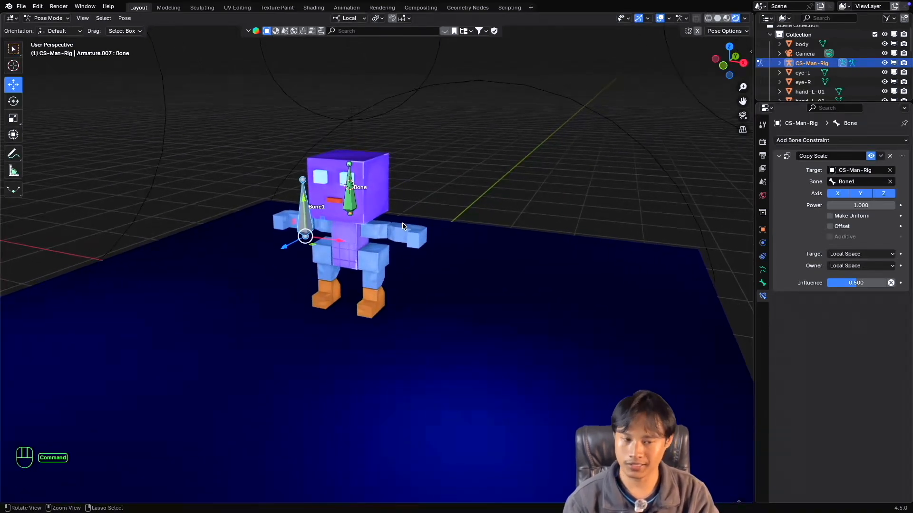
{"action": "scroll", "coordinate": [403, 226], "scroll_direction": "up", "scroll_amount": 2, "text": "super"}
{"action": "scroll", "coordinate": [404, 225], "scroll_direction": "right", "scroll_amount": 2, "text": "shift"}
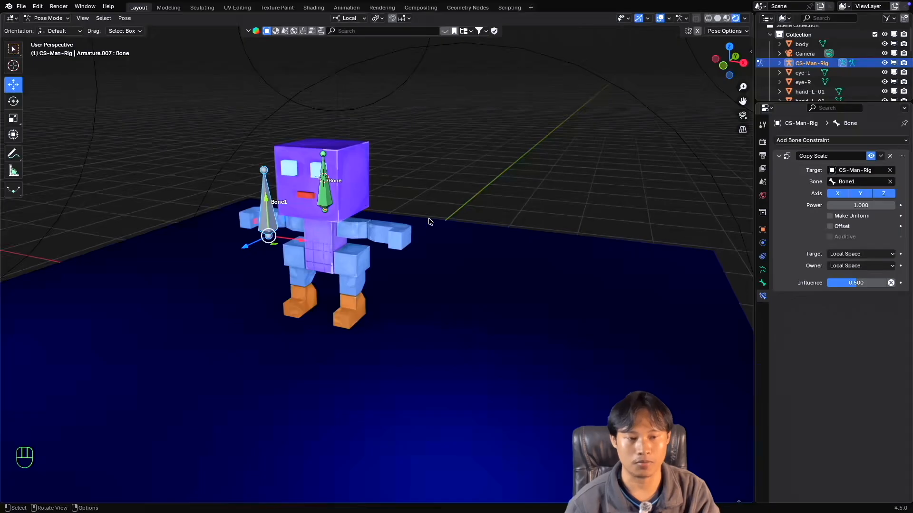
{"action": "left_click", "coordinate": [812, 142]}
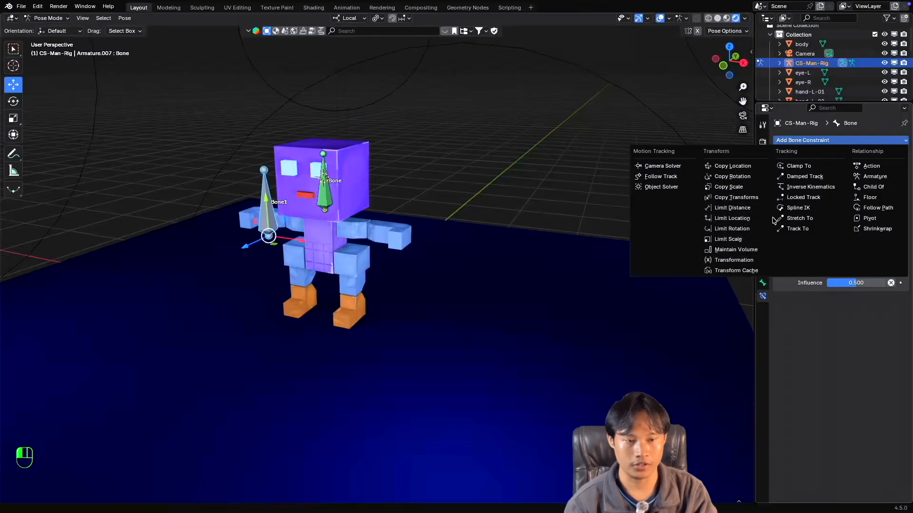
{"action": "left_click", "coordinate": [816, 138]}
{"action": "middle_click_drag", "start_coordinate": [443, 190], "coordinate": [449, 191]}
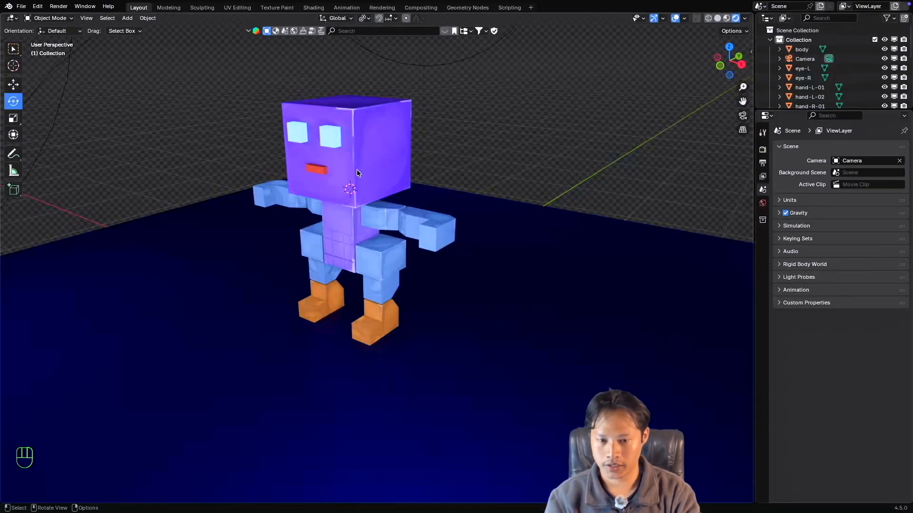
Add a single-bone armature at the 3D cursor in the character's head.
{"action": "middle_click_drag", "start_coordinate": [410, 154], "coordinate": [382, 190]}
{"action": "key", "text": "shift+a"}
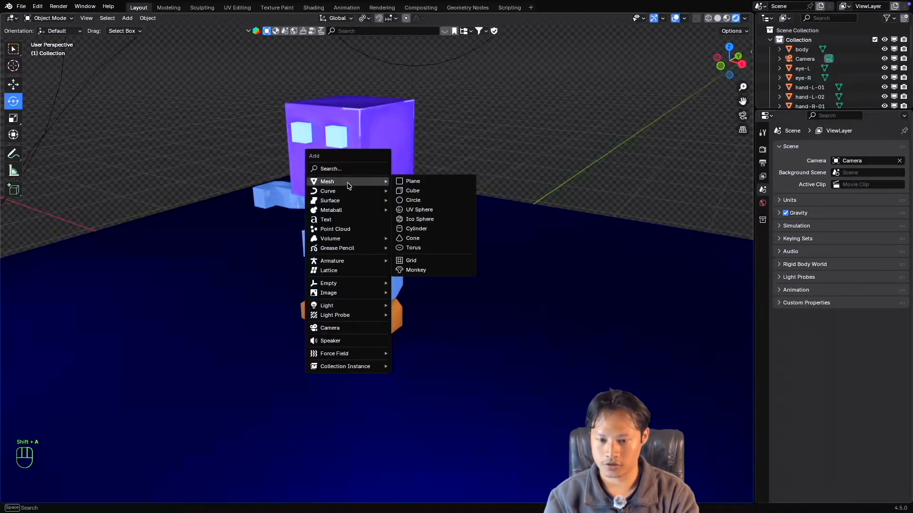
{"action": "mouse_move", "coordinate": [335, 261]}
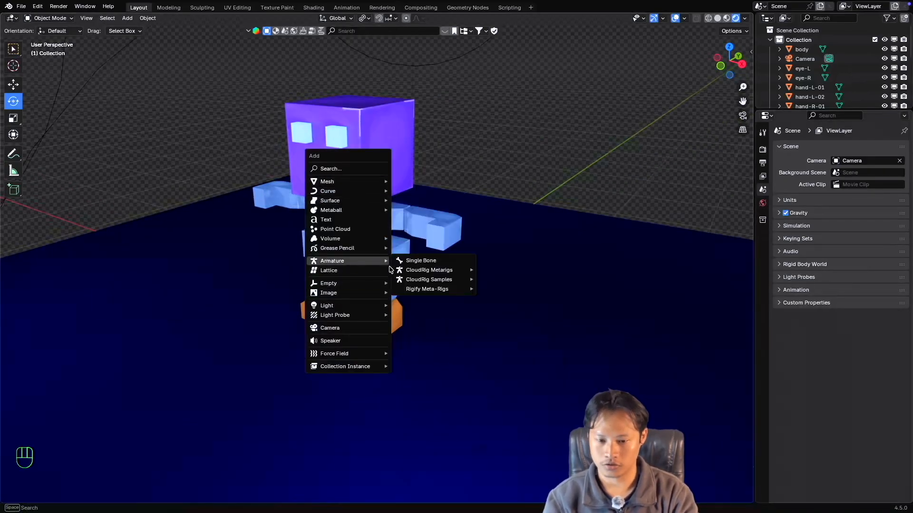
{"action": "left_click", "coordinate": [428, 261]}
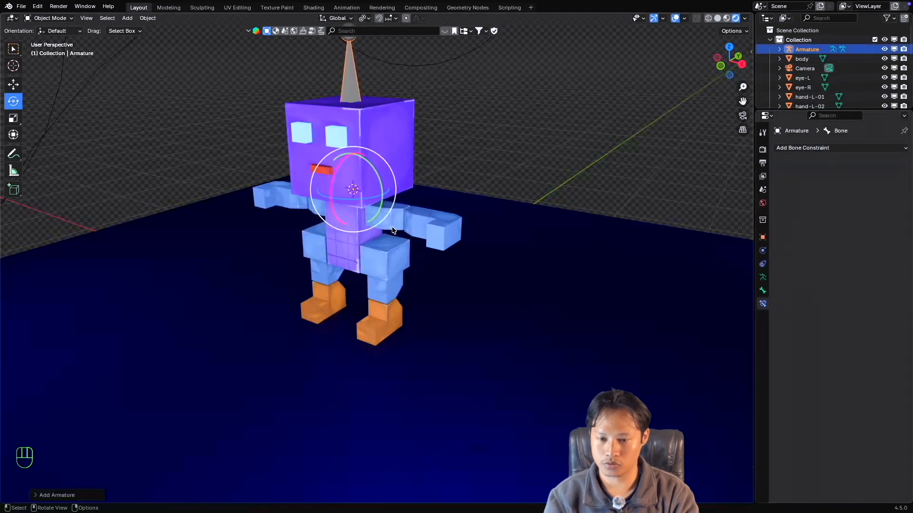
{"action": "scroll", "coordinate": [393, 228], "scroll_direction": "down", "scroll_amount": 3, "text": "super"}
{"action": "scroll", "coordinate": [392, 227], "scroll_direction": "up", "scroll_amount": 1, "text": "super"}
{"action": "scroll", "coordinate": [380, 221], "scroll_direction": "up", "scroll_amount": 1, "text": "shift"}
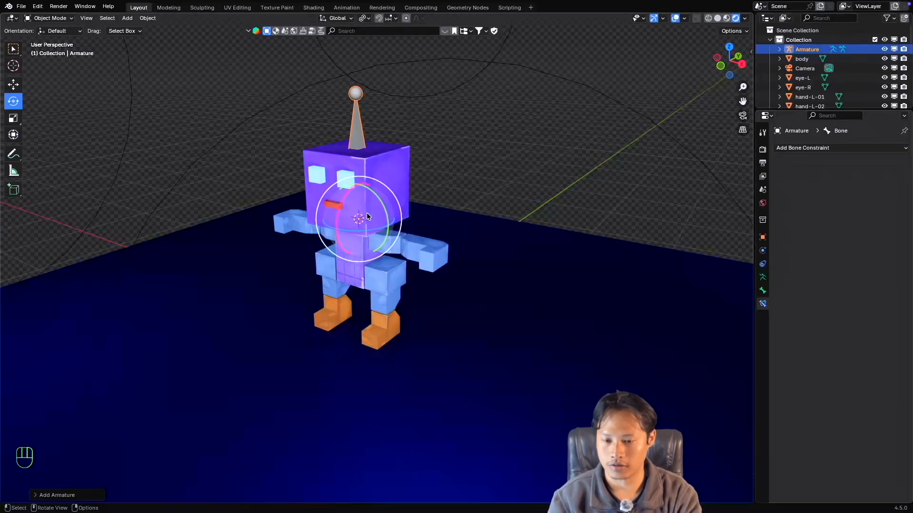
{"action": "scroll", "coordinate": [369, 218], "scroll_direction": "down", "scroll_amount": 2, "text": "super"}
{"action": "scroll", "coordinate": [370, 219], "scroll_direction": "up", "scroll_amount": 3, "text": "super"}
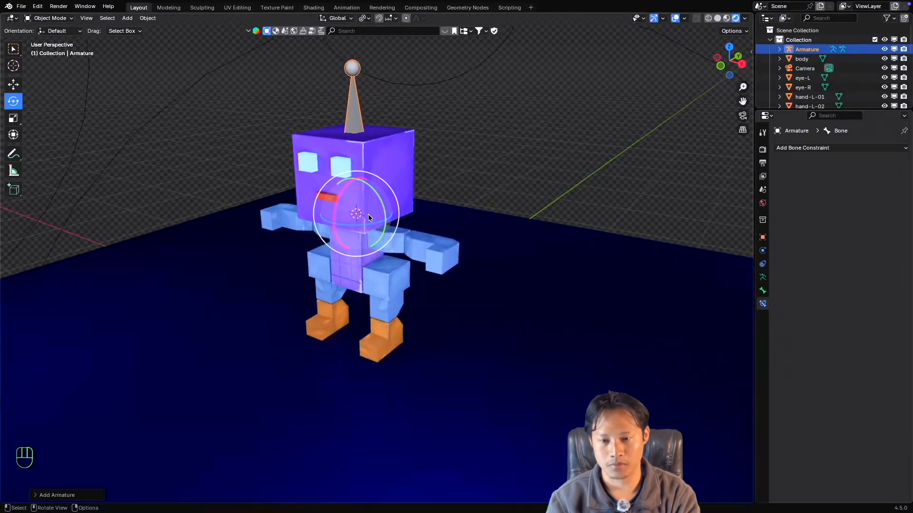
{"action": "scroll", "coordinate": [374, 205], "scroll_direction": "up", "scroll_amount": 1, "text": "shift"}
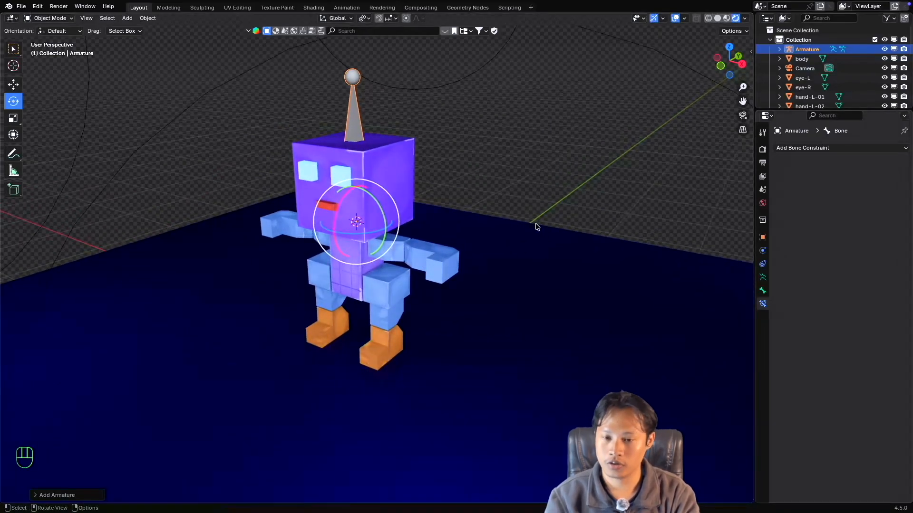
Scale the new armature down to about 0.6 and enable In Front so its bone displays through the head.
{"action": "key", "text": "s"}
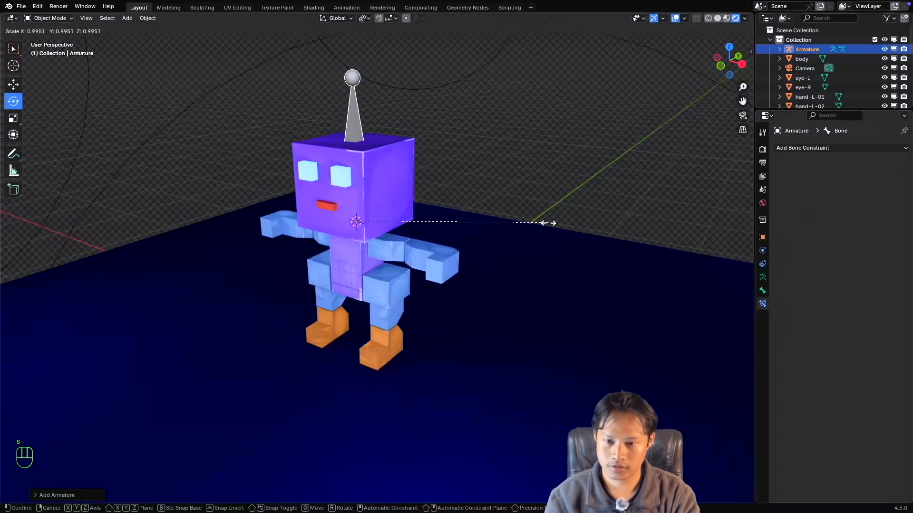
{"action": "left_click", "coordinate": [472, 219]}
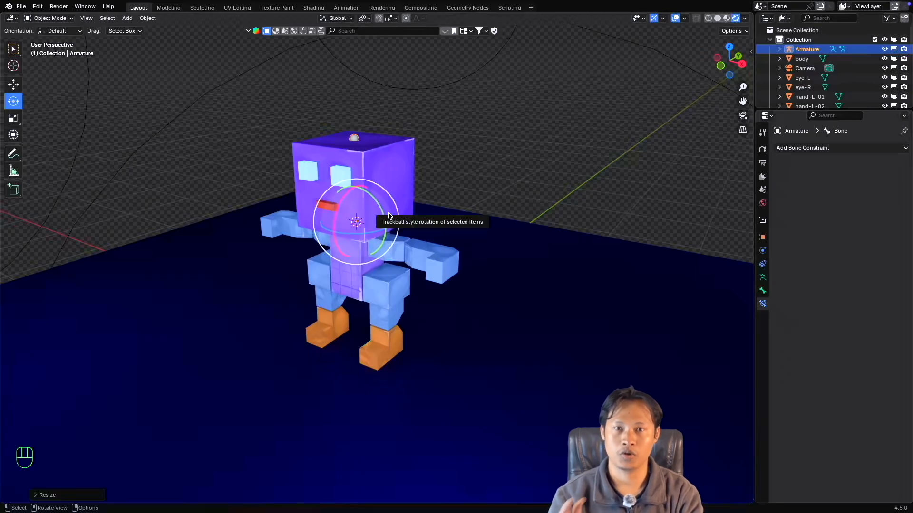
{"action": "left_click", "coordinate": [762, 276]}
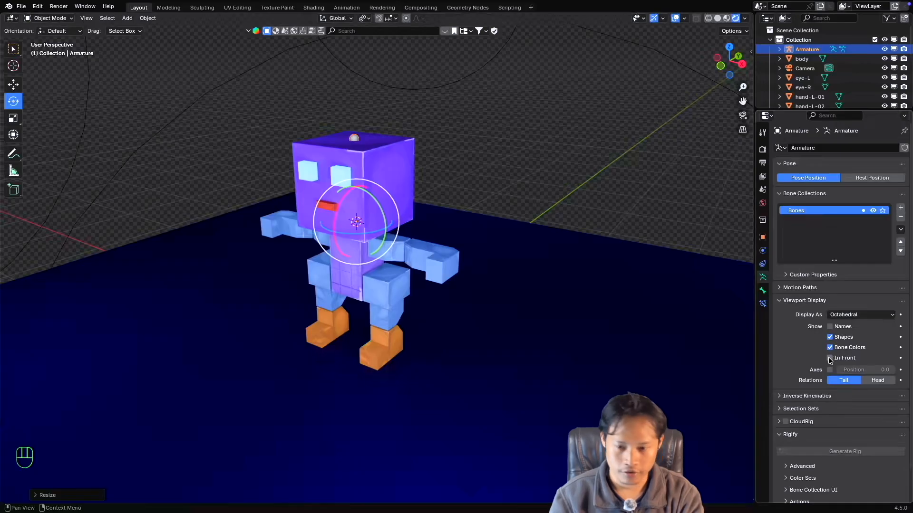
{"action": "left_click", "coordinate": [829, 358]}
Examine the bone's size and placement inside the character's head from the front and the side.
{"action": "scroll", "coordinate": [390, 214], "scroll_direction": "up", "scroll_amount": 3, "text": "super"}
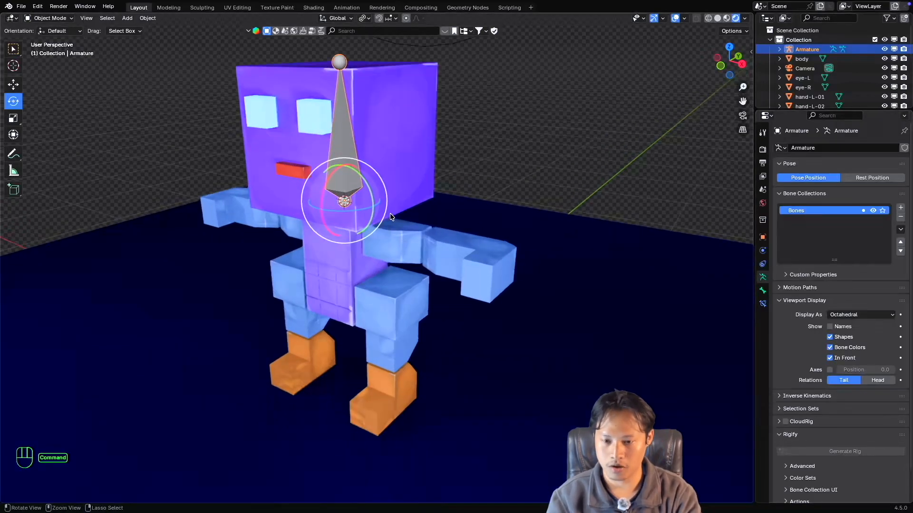
{"action": "scroll", "coordinate": [390, 214], "scroll_direction": "down", "scroll_amount": 2, "text": "super"}
{"action": "scroll", "coordinate": [391, 215], "scroll_direction": "left", "scroll_amount": 3, "text": "shift"}
{"action": "scroll", "coordinate": [391, 214], "scroll_direction": "right", "scroll_amount": 5}
{"action": "scroll", "coordinate": [391, 215], "scroll_direction": "down", "scroll_amount": 2}
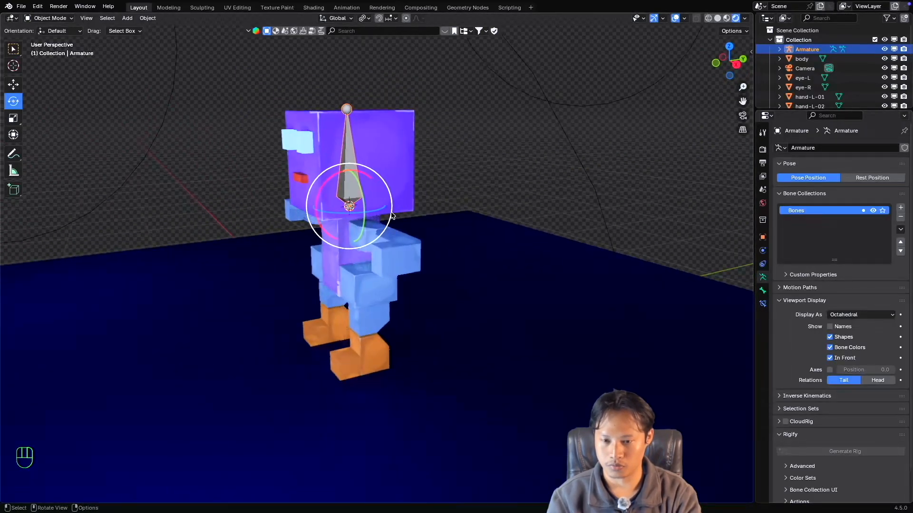
{"action": "scroll", "coordinate": [391, 214], "scroll_direction": "left", "scroll_amount": 3}
{"action": "scroll", "coordinate": [391, 216], "scroll_direction": "up", "scroll_amount": 2, "text": "shift"}
{"action": "scroll", "coordinate": [391, 215], "scroll_direction": "down", "scroll_amount": 3, "text": "super"}
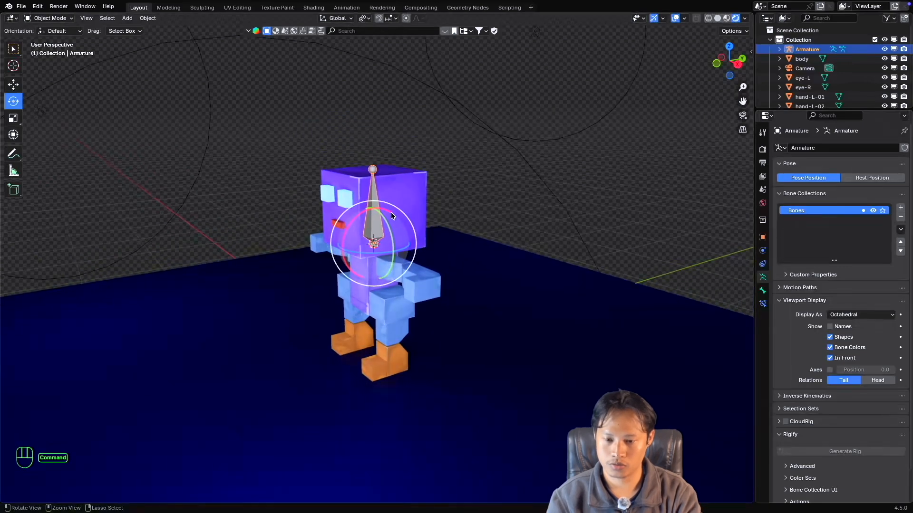
{"action": "scroll", "coordinate": [391, 216], "scroll_direction": "up", "scroll_amount": 2, "text": "super"}
{"action": "scroll", "coordinate": [392, 213], "scroll_direction": "down", "scroll_amount": 1, "text": "shift"}
{"action": "scroll", "coordinate": [391, 214], "scroll_direction": "left", "scroll_amount": 1}
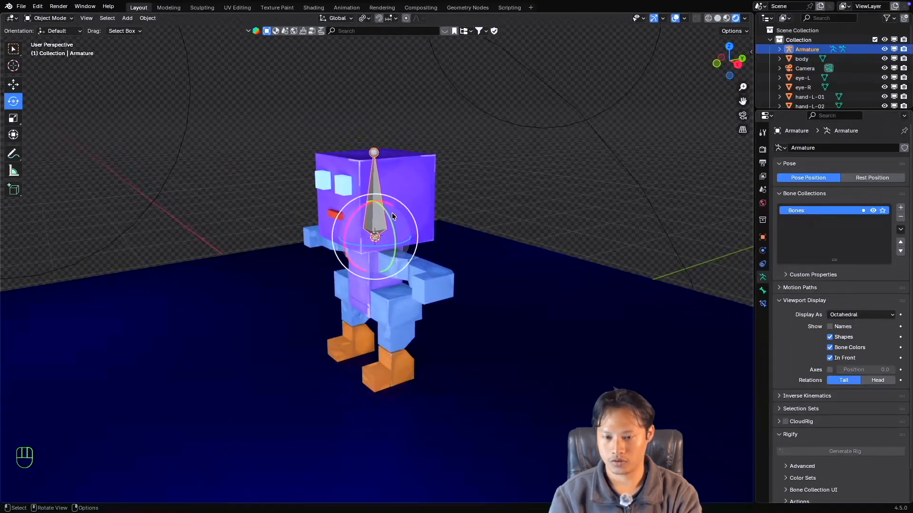
{"action": "scroll", "coordinate": [392, 214], "scroll_direction": "down", "scroll_amount": 2, "text": "shift"}
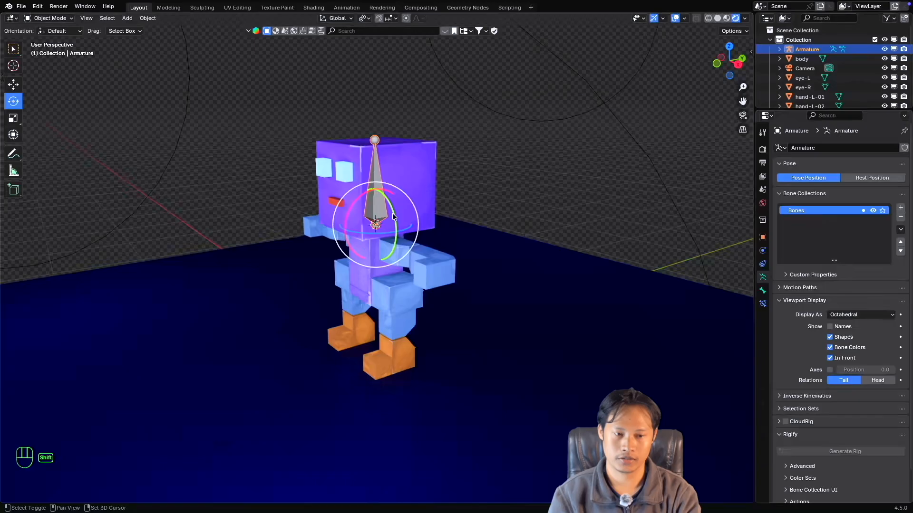
{"action": "scroll", "coordinate": [392, 214], "scroll_direction": "down", "scroll_amount": 1, "text": "super"}
{"action": "scroll", "coordinate": [393, 214], "scroll_direction": "up", "scroll_amount": 3, "text": "super"}
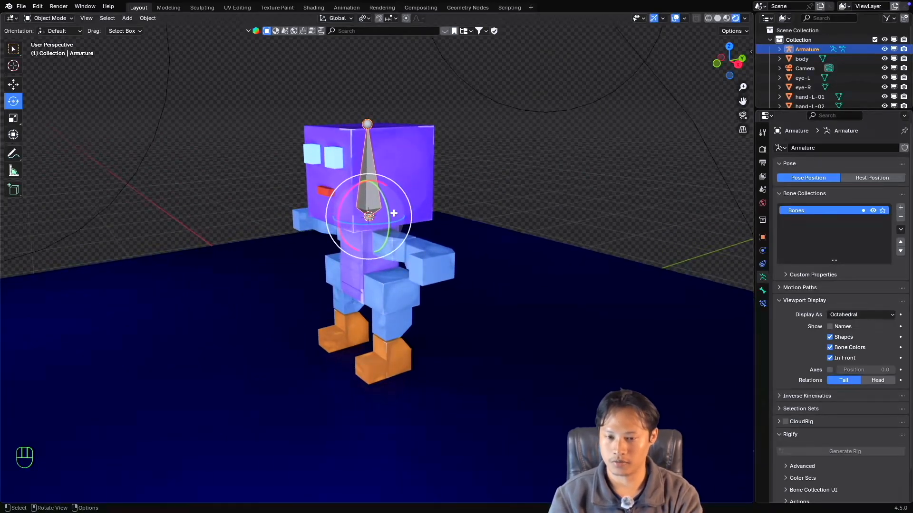
In Edit Mode, duplicate the head bone and move the copy along the Y axis to in front of the face.
{"action": "key", "text": "Tab"}
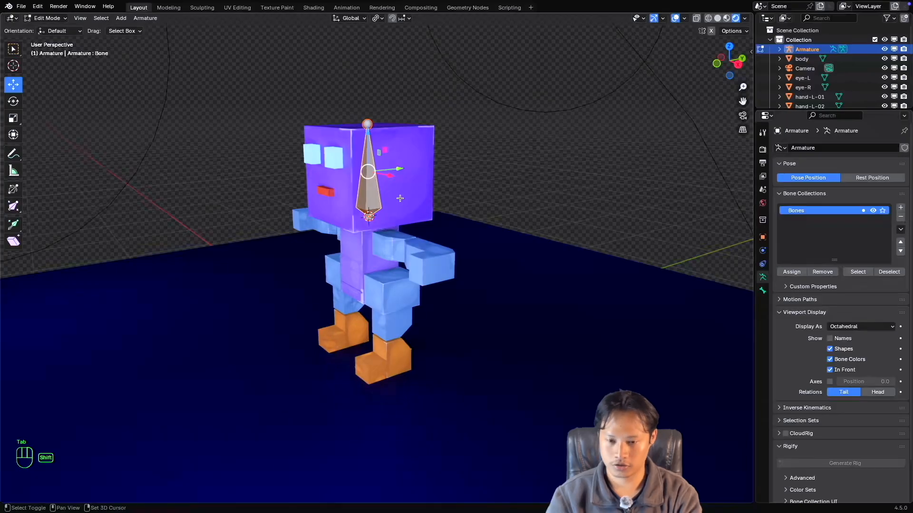
{"action": "key", "text": "shift+d"}
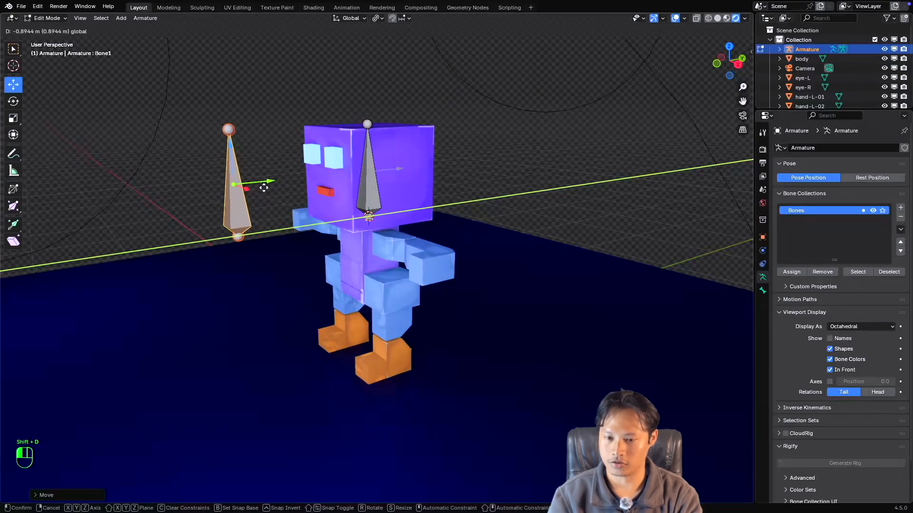
{"action": "left_click", "coordinate": [244, 183]}
{"action": "middle_click_drag", "start_coordinate": [244, 184], "coordinate": [300, 196]}
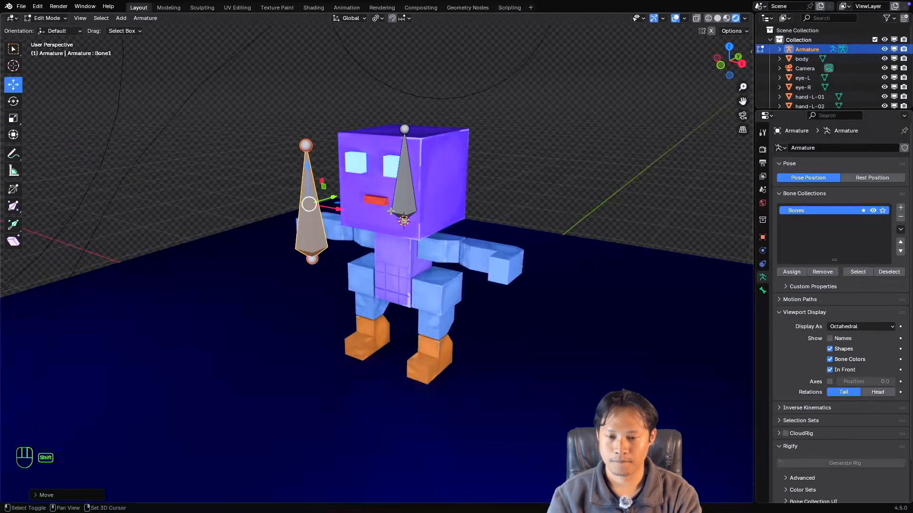
Check the name of the duplicated bone in front of the face.
{"action": "middle_click_drag", "start_coordinate": [400, 229], "coordinate": [388, 211], "text": "shift"}
{"action": "scroll", "coordinate": [388, 212], "scroll_direction": "down", "scroll_amount": 4}
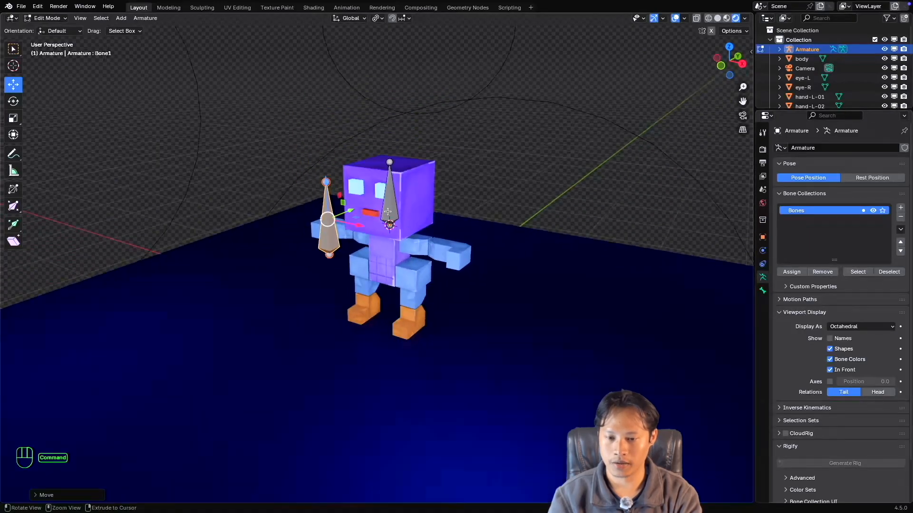
{"action": "scroll", "coordinate": [383, 209], "scroll_direction": "up", "scroll_amount": 3}
{"action": "scroll", "coordinate": [377, 207], "scroll_direction": "up", "scroll_amount": 1}
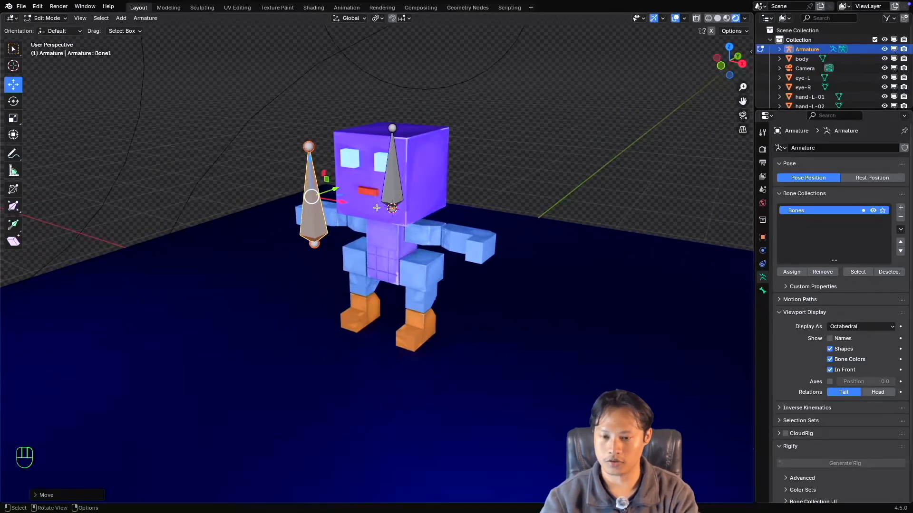
{"action": "key", "text": "F2"}
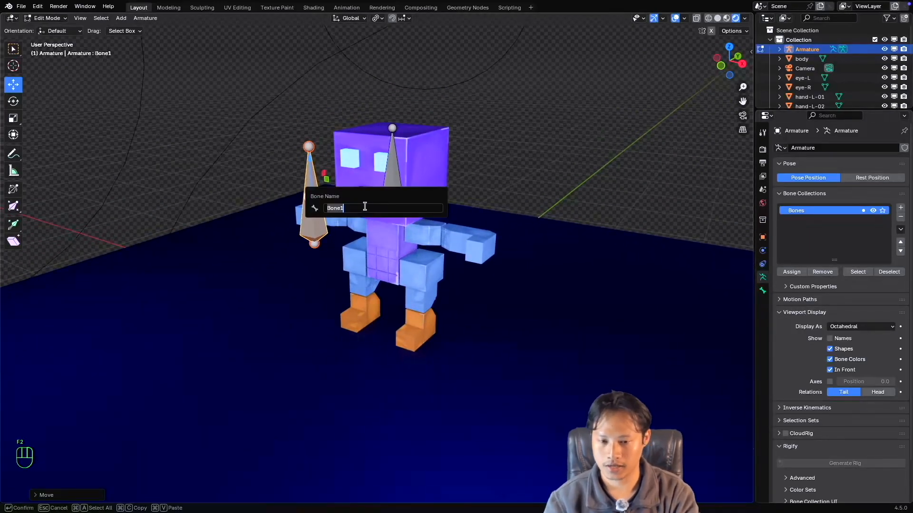
{"action": "left_click", "coordinate": [579, 168]}
{"action": "scroll", "coordinate": [399, 198], "scroll_direction": "down", "scroll_amount": 1, "text": "super"}
{"action": "scroll", "coordinate": [399, 197], "scroll_direction": "up", "scroll_amount": 1, "text": "super"}
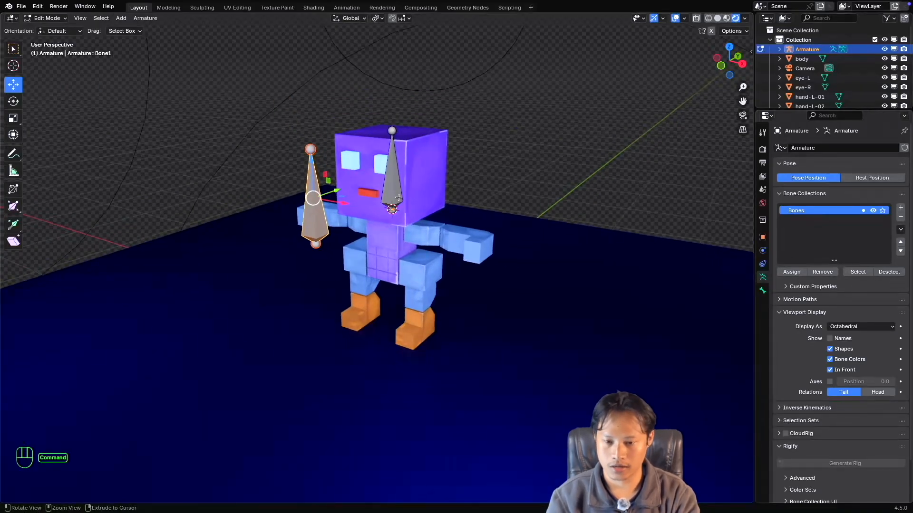
Select the original bone inside the character's head.
{"action": "scroll", "coordinate": [399, 197], "scroll_direction": "up", "scroll_amount": 2, "text": "super"}
{"action": "scroll", "coordinate": [400, 195], "scroll_direction": "down", "scroll_amount": 2, "text": "shift"}
{"action": "scroll", "coordinate": [400, 196], "scroll_direction": "up", "scroll_amount": 2, "text": "shift"}
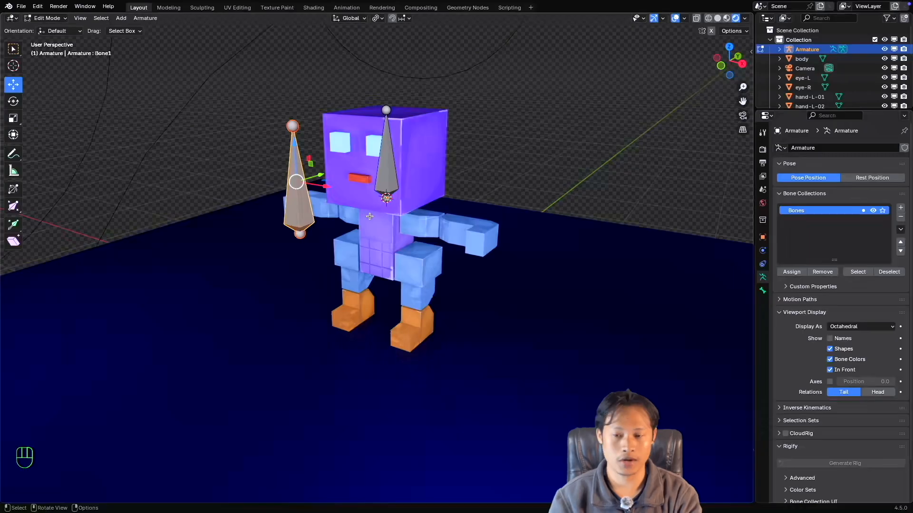
{"action": "left_click", "coordinate": [387, 161]}
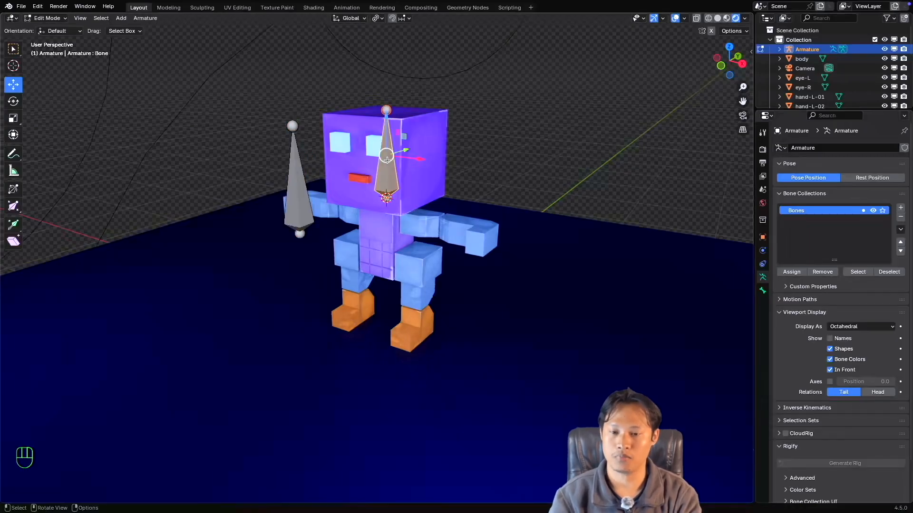
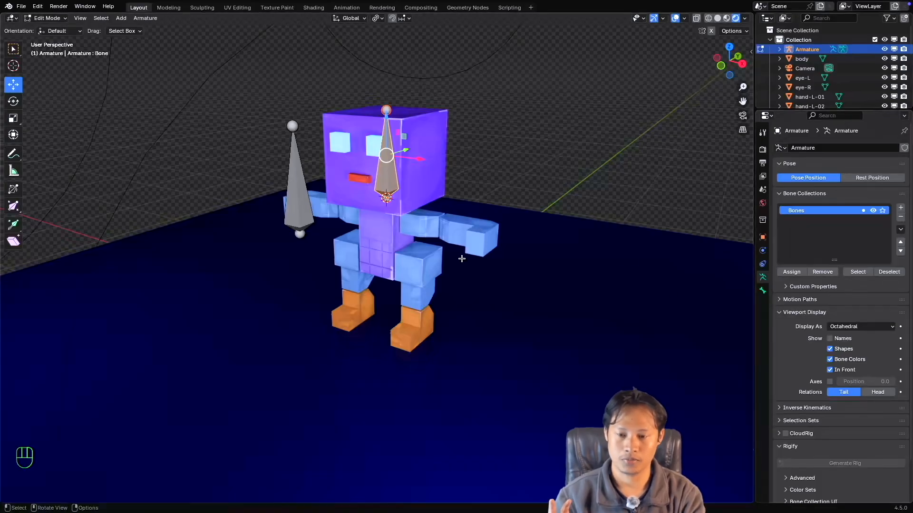
Display the bone names of the armature and switch to Pose Mode.
{"action": "left_click", "coordinate": [830, 339]}
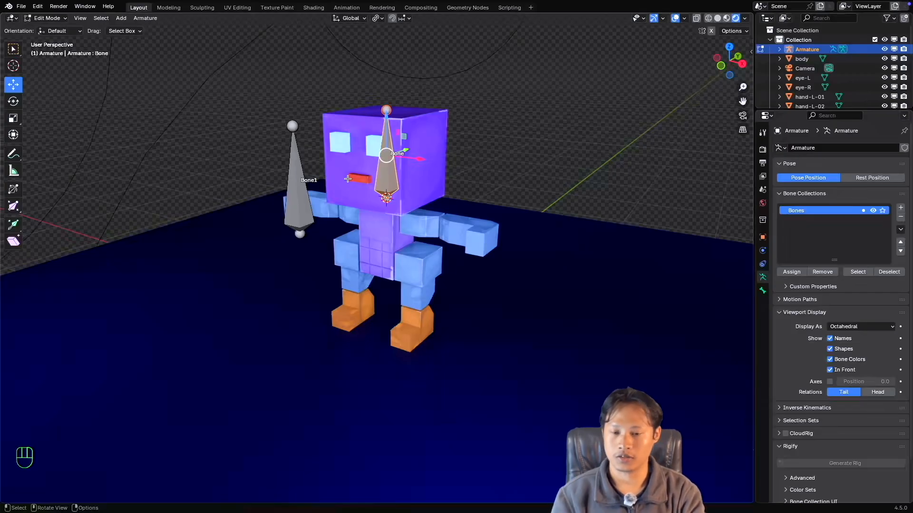
{"action": "left_click", "coordinate": [47, 18]}
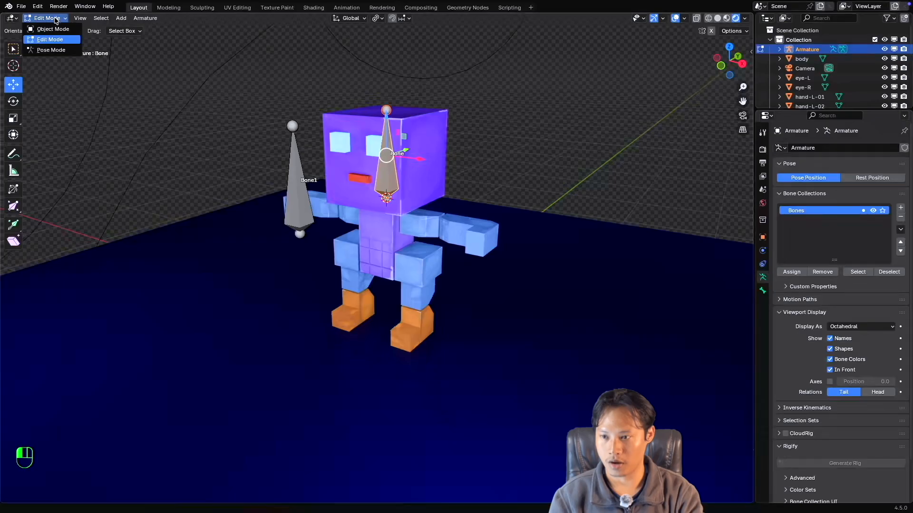
{"action": "left_click", "coordinate": [47, 50]}
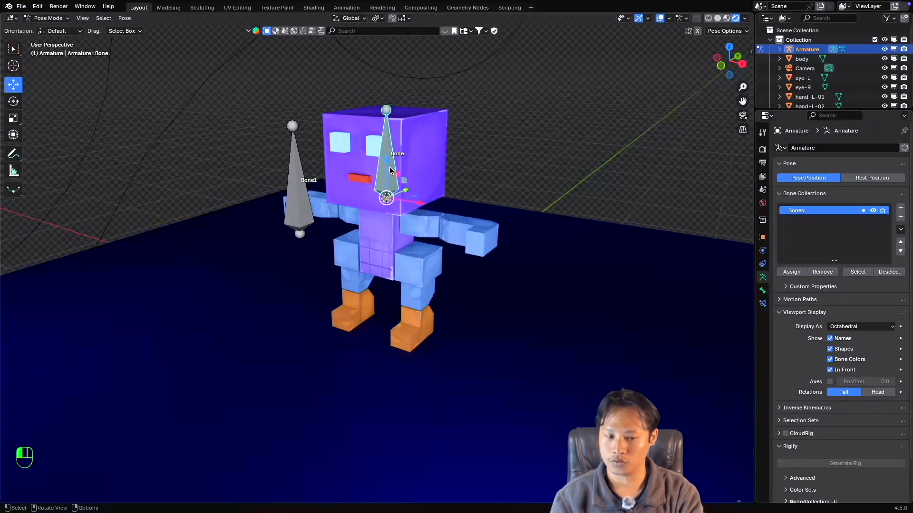
Add a Copy Transforms bone constraint to the bone inside the character's head.
{"action": "left_click", "coordinate": [762, 303]}
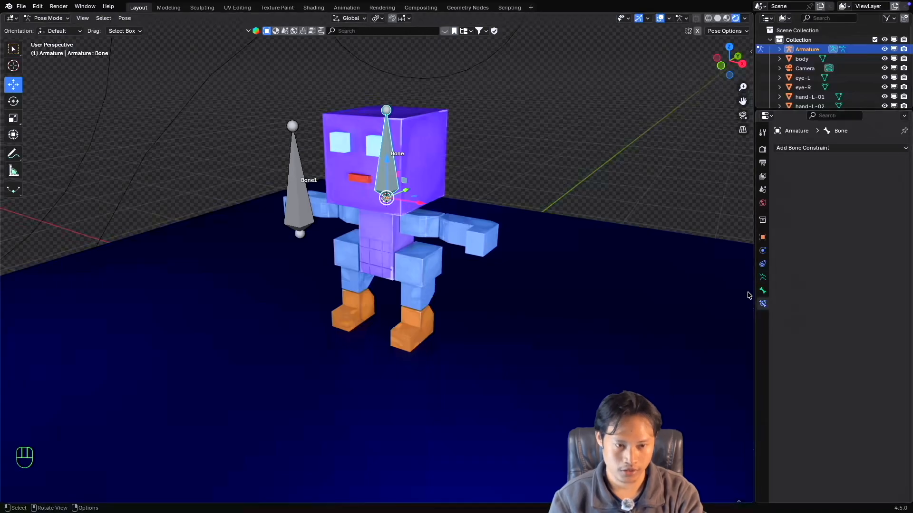
{"action": "left_click", "coordinate": [829, 149]}
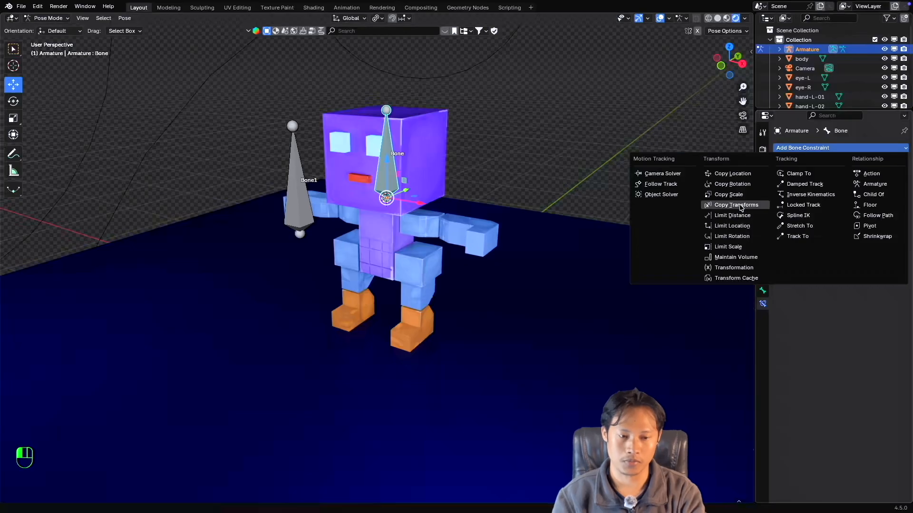
{"action": "left_click", "coordinate": [740, 208]}
{"action": "scroll", "coordinate": [378, 220], "scroll_direction": "up", "scroll_amount": 3}
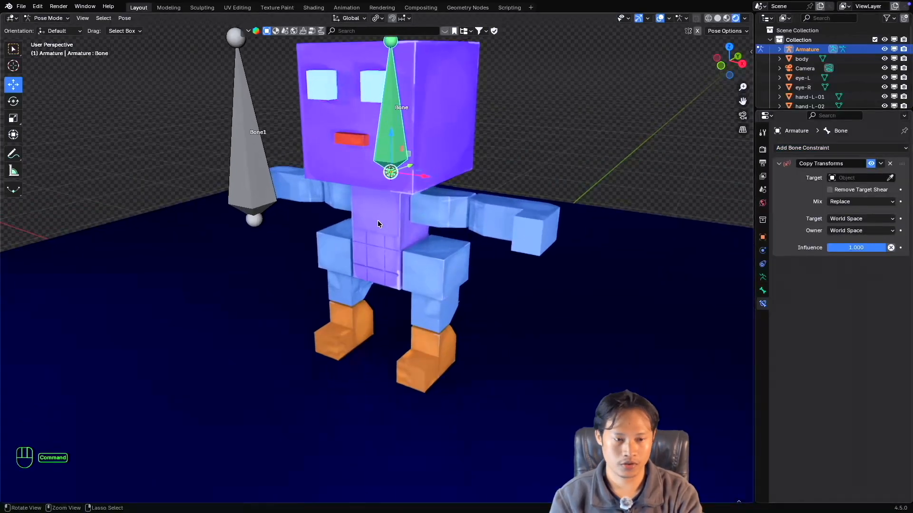
{"action": "scroll", "coordinate": [378, 221], "scroll_direction": "down", "scroll_amount": 3}
{"action": "scroll", "coordinate": [378, 220], "scroll_direction": "up", "scroll_amount": 1}
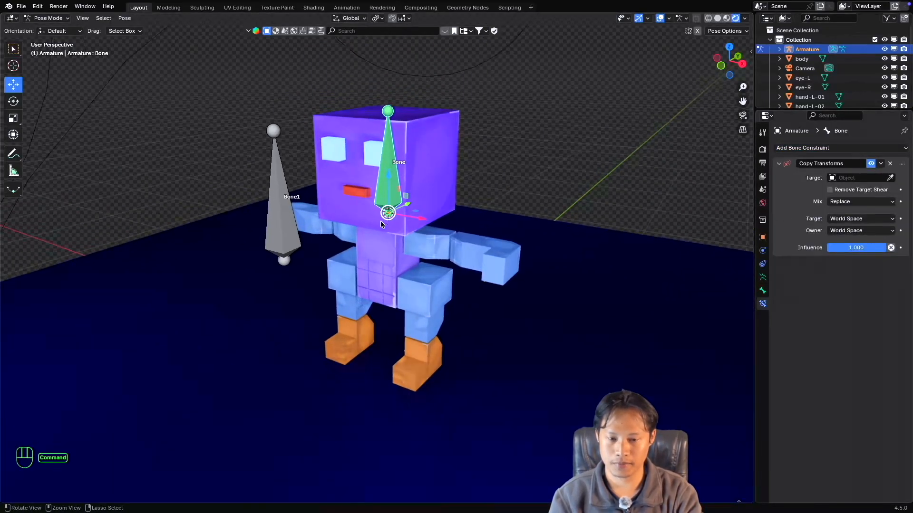
{"action": "scroll", "coordinate": [380, 221], "scroll_direction": "down", "scroll_amount": 1}
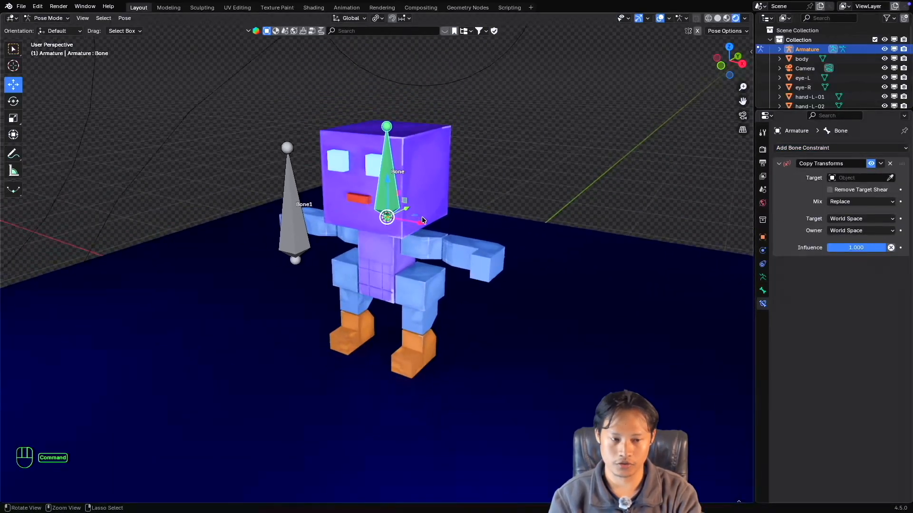
Rename the armature object to CS-Man-Rig.
{"action": "left_click", "coordinate": [859, 178]}
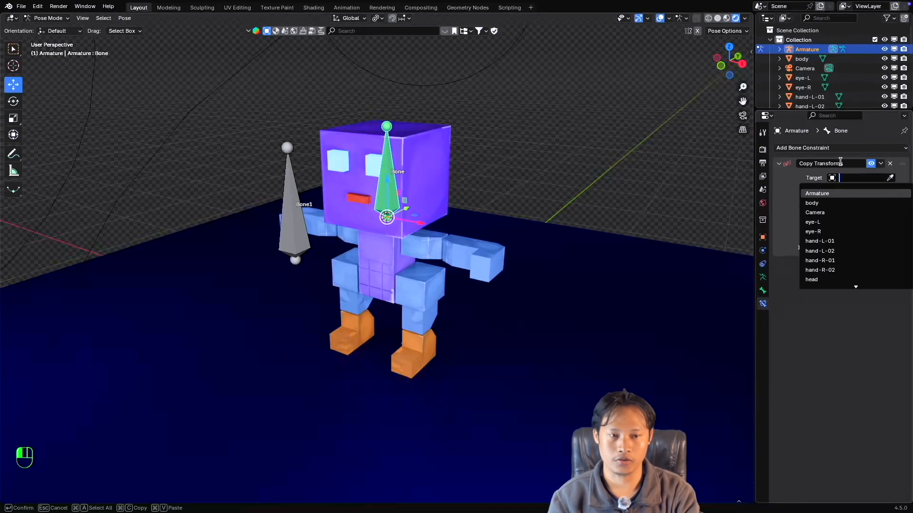
{"action": "double_click", "coordinate": [806, 49]}
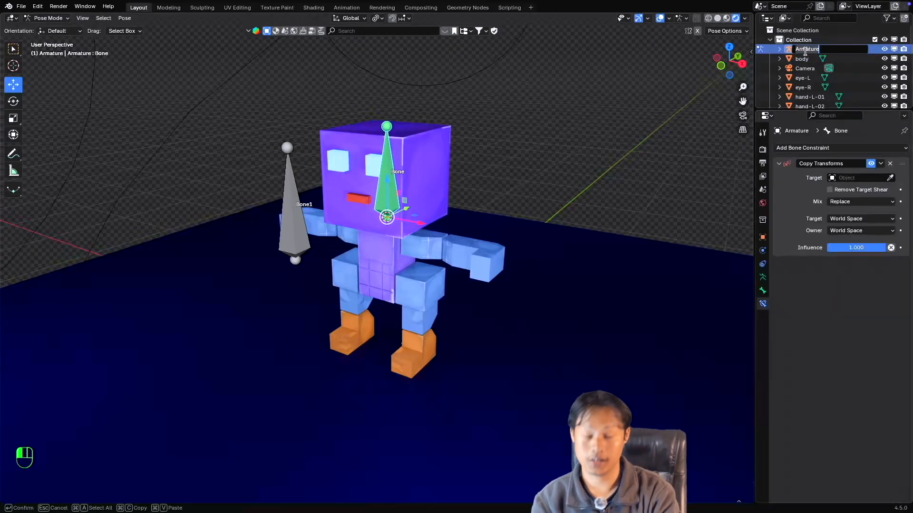
{"action": "type", "text": "CS"}
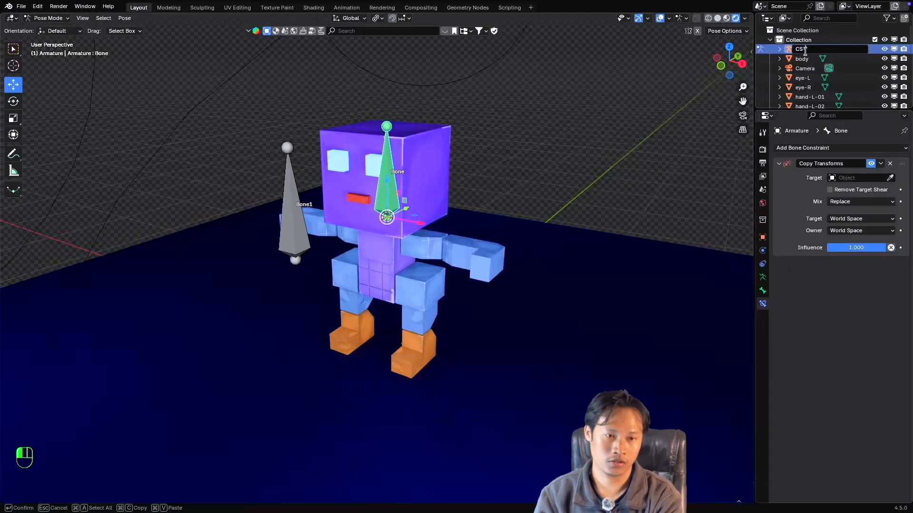
{"action": "type", "text": "Man-"}
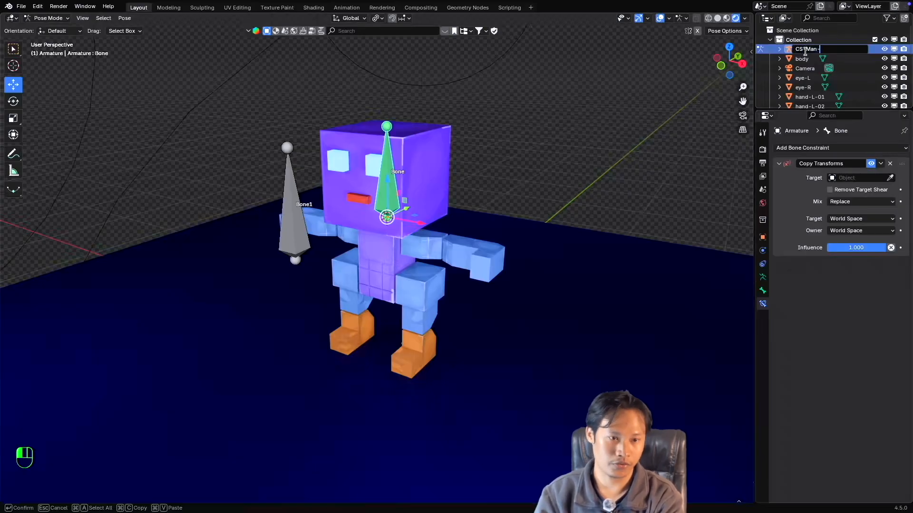
{"action": "type", "text": "RI"}
{"action": "key", "text": "Return"}
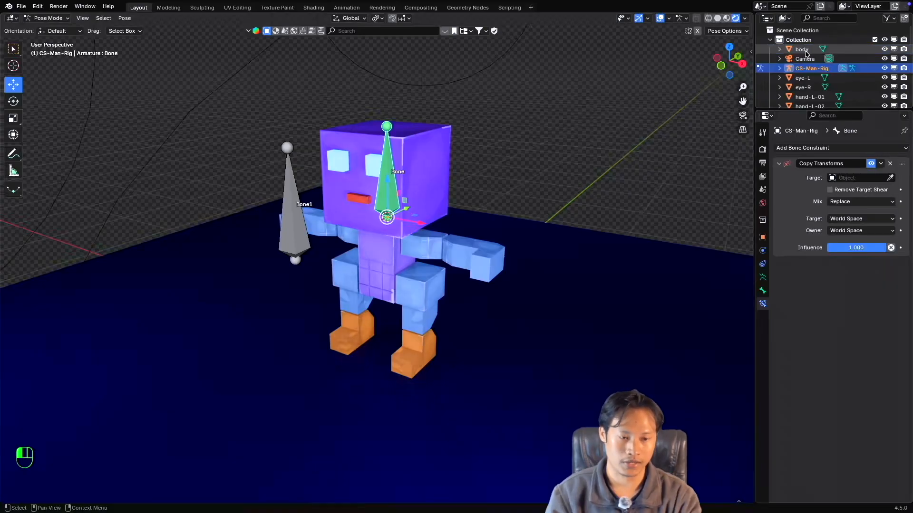
Set the Copy Transforms constraint's target to CS-Man-Rig and its target bone to Bone1.
{"action": "left_click", "coordinate": [858, 177]}
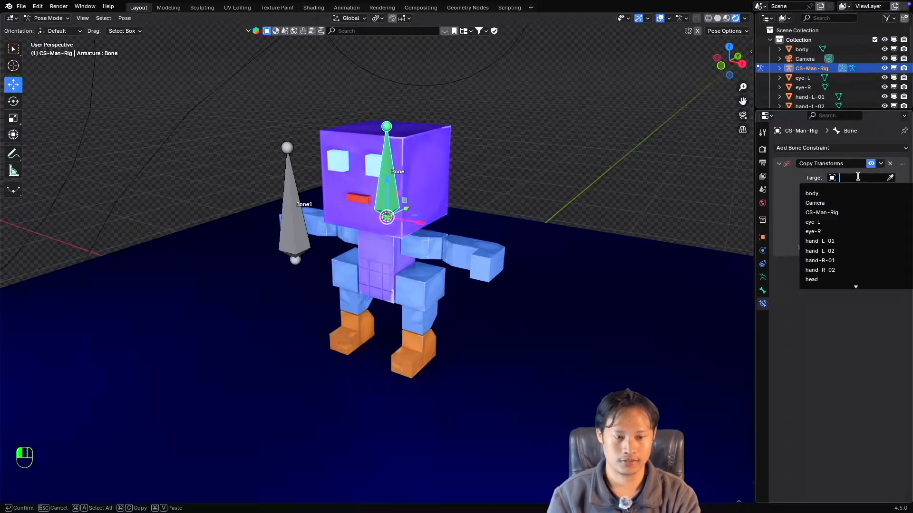
{"action": "left_click", "coordinate": [820, 212]}
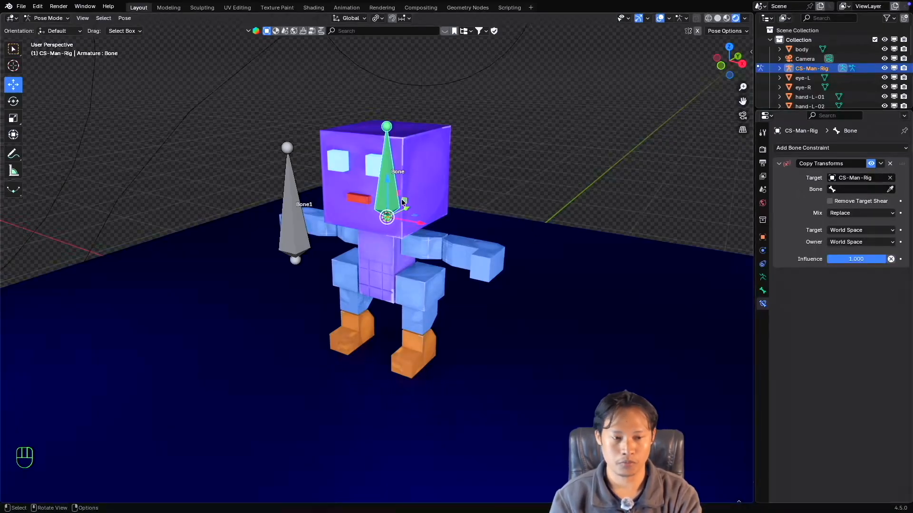
{"action": "scroll", "coordinate": [399, 202], "scroll_direction": "up", "scroll_amount": 3, "text": "super"}
{"action": "scroll", "coordinate": [398, 199], "scroll_direction": "down", "scroll_amount": 3, "text": "super"}
{"action": "scroll", "coordinate": [398, 199], "scroll_direction": "left", "scroll_amount": 3, "text": "shift"}
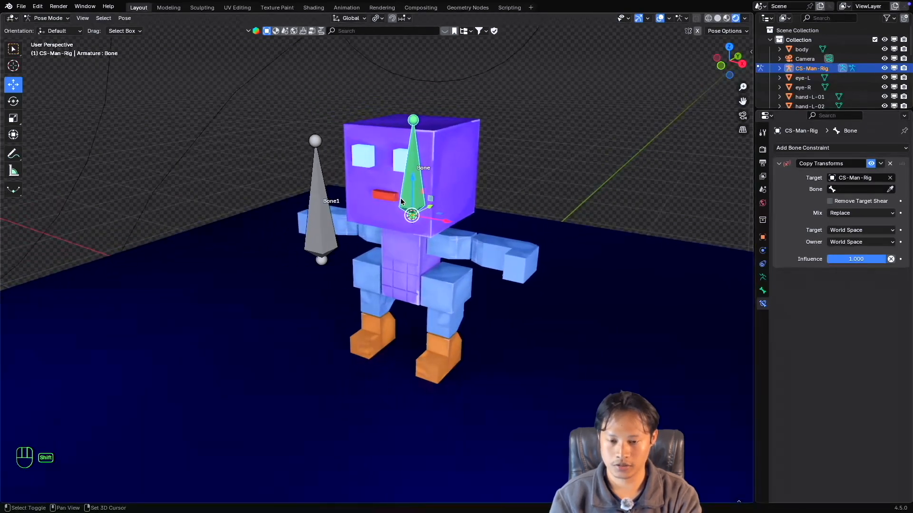
{"action": "scroll", "coordinate": [403, 198], "scroll_direction": "up", "scroll_amount": 3, "text": "super"}
{"action": "scroll", "coordinate": [403, 200], "scroll_direction": "down", "scroll_amount": 3, "text": "shift"}
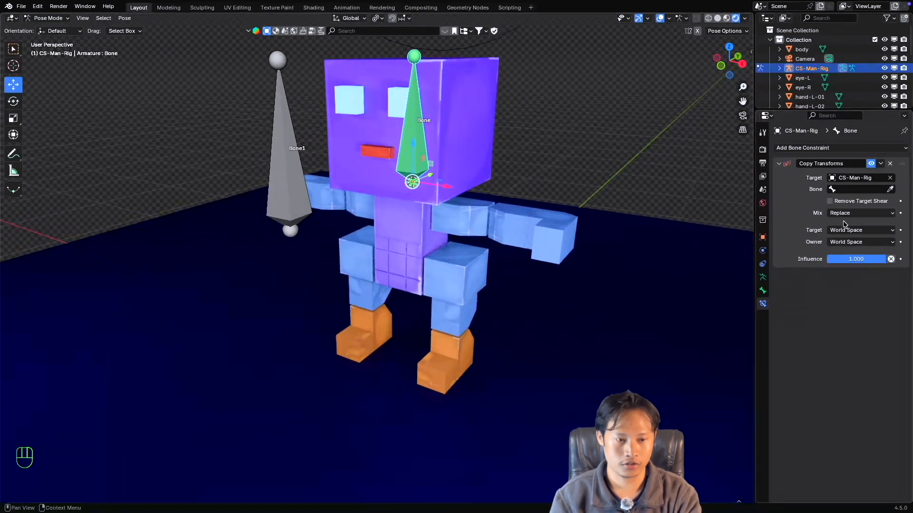
{"action": "left_click", "coordinate": [886, 189]}
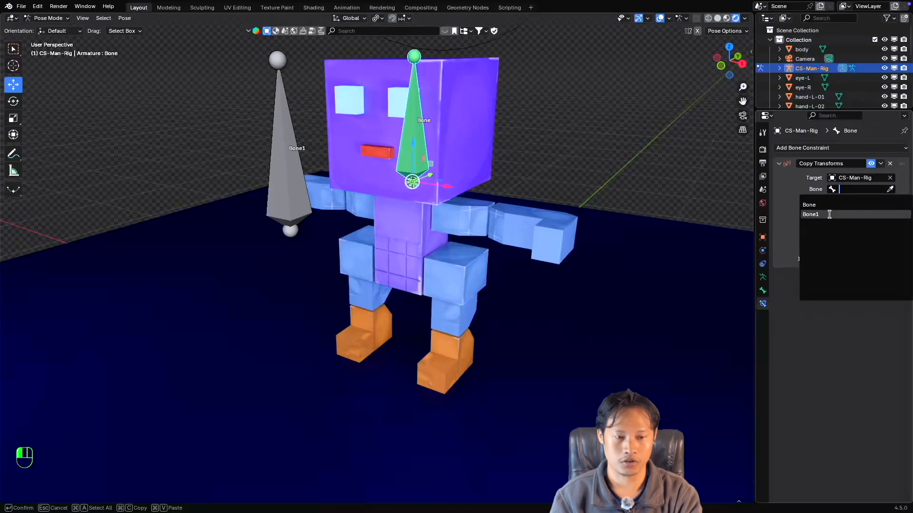
{"action": "left_click", "coordinate": [811, 214]}
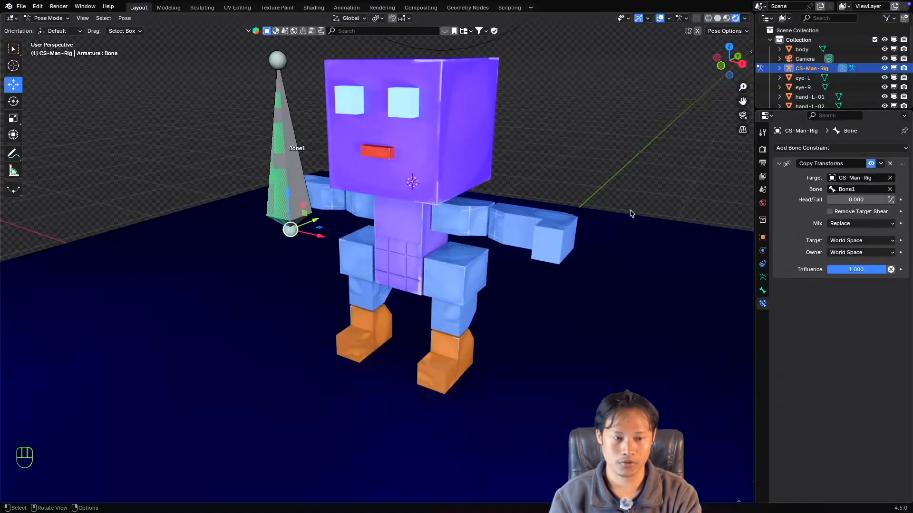
Clear the constraint's target bone and assign Bone1 again.
{"action": "left_click", "coordinate": [890, 189]}
{"action": "left_click", "coordinate": [888, 189]}
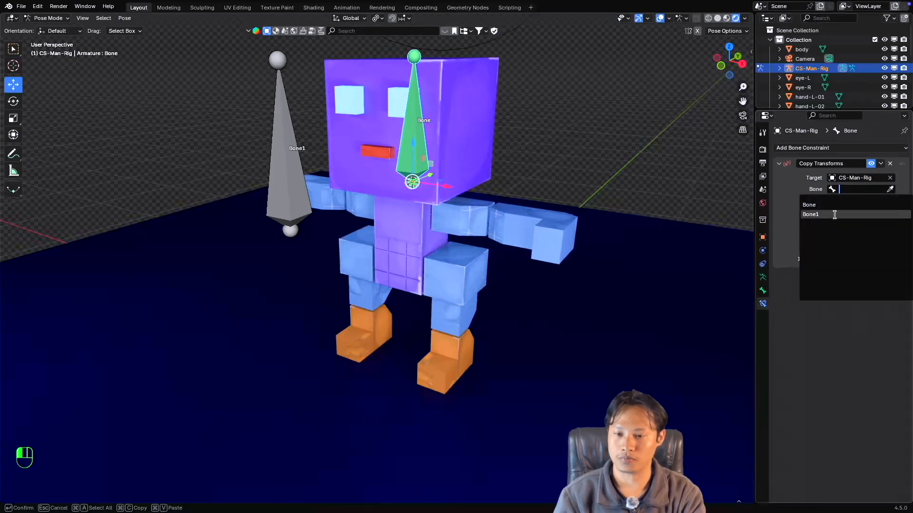
{"action": "left_click", "coordinate": [834, 214]}
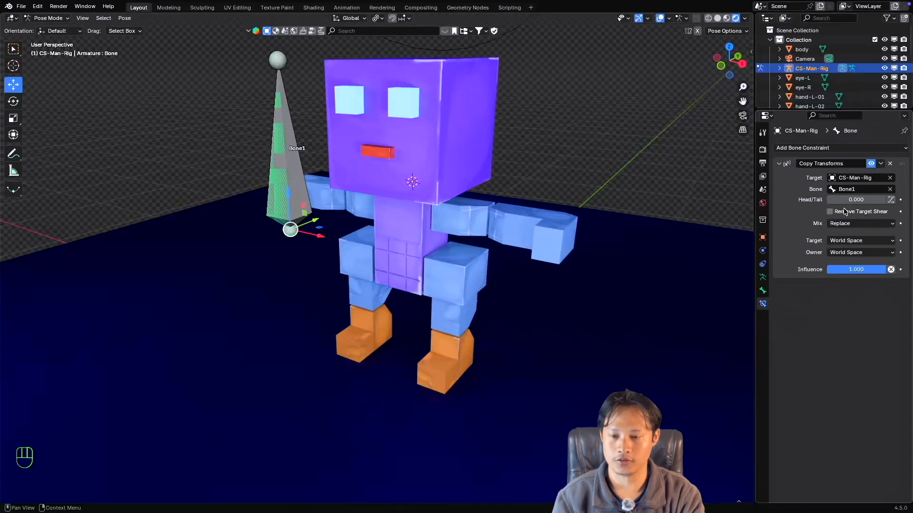
Examine where the constrained head bone sits relative to Bone1 and the character.
{"action": "scroll", "coordinate": [400, 188], "scroll_direction": "down", "scroll_amount": 4, "text": "super"}
{"action": "scroll", "coordinate": [401, 188], "scroll_direction": "up", "scroll_amount": 1, "text": "super"}
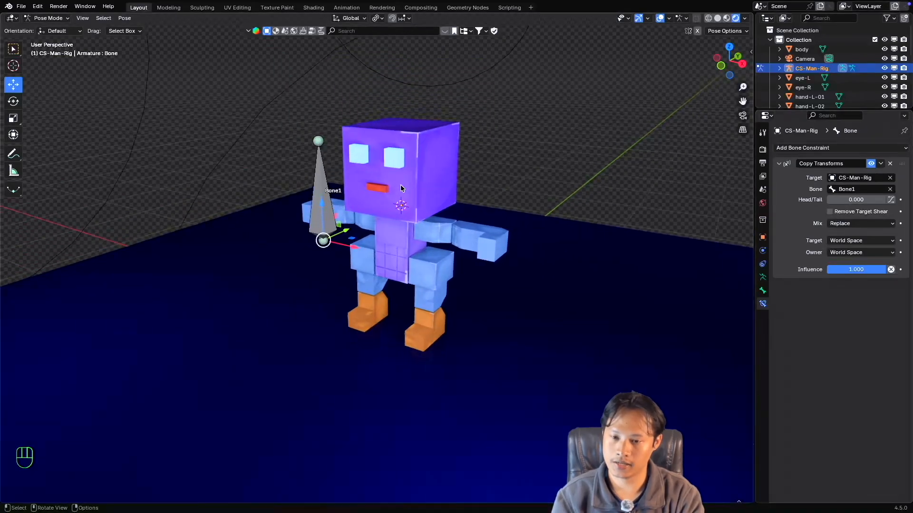
{"action": "scroll", "coordinate": [400, 187], "scroll_direction": "up", "scroll_amount": 3, "text": "super"}
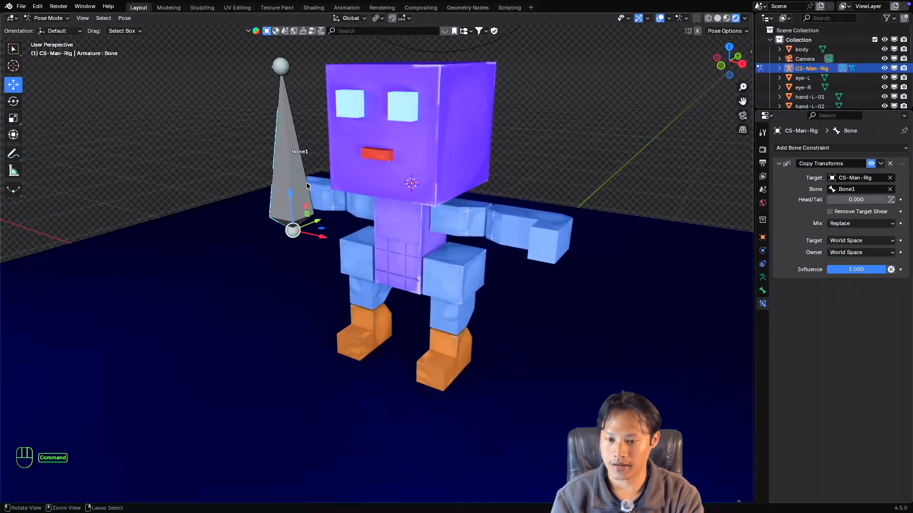
{"action": "scroll", "coordinate": [307, 183], "scroll_direction": "down", "scroll_amount": 2, "text": "super"}
{"action": "scroll", "coordinate": [307, 183], "scroll_direction": "up", "scroll_amount": 1, "text": "shift"}
{"action": "scroll", "coordinate": [306, 185], "scroll_direction": "up", "scroll_amount": 1, "text": "super"}
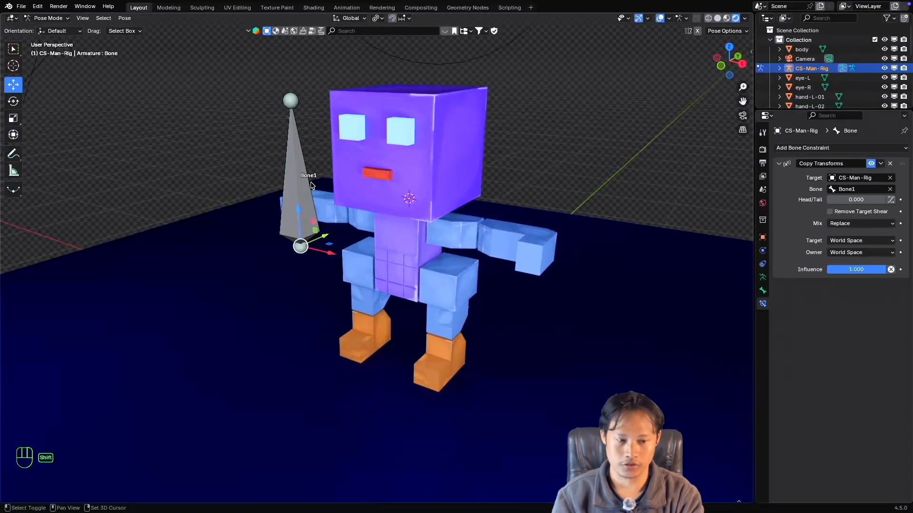
{"action": "scroll", "coordinate": [306, 185], "scroll_direction": "up", "scroll_amount": 1, "text": "shift"}
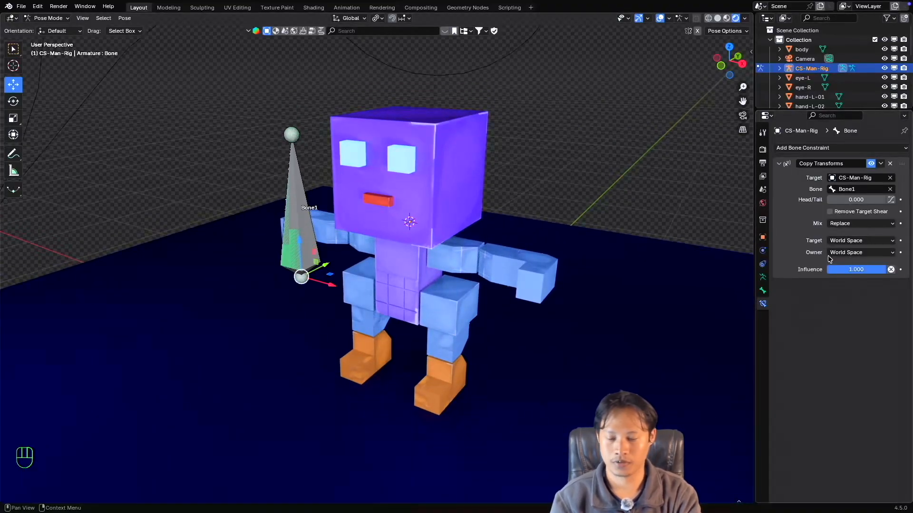
{"action": "scroll", "coordinate": [317, 221], "scroll_direction": "up", "scroll_amount": 1, "text": "super"}
{"action": "scroll", "coordinate": [316, 224], "scroll_direction": "down", "scroll_amount": 1, "text": "super"}
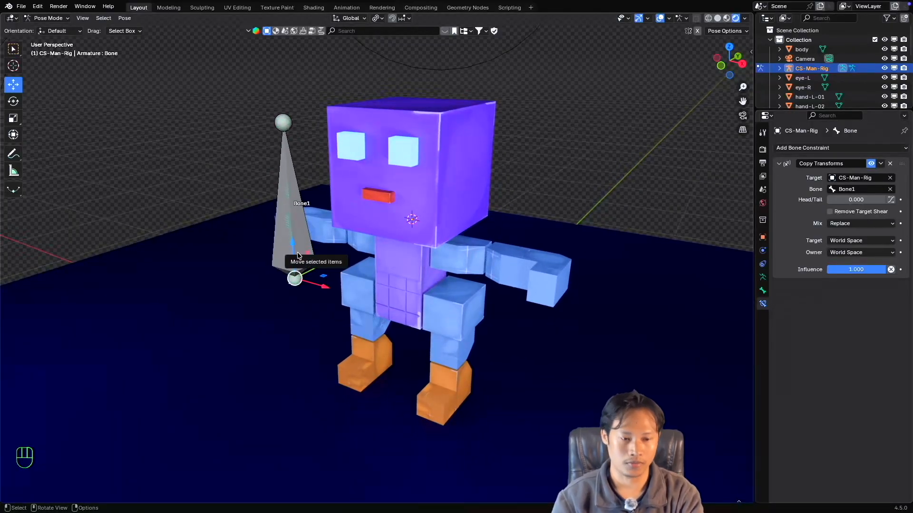
Set both the owner and target spaces of the Copy Transforms constraint to Local Space.
{"action": "left_click", "coordinate": [849, 253]}
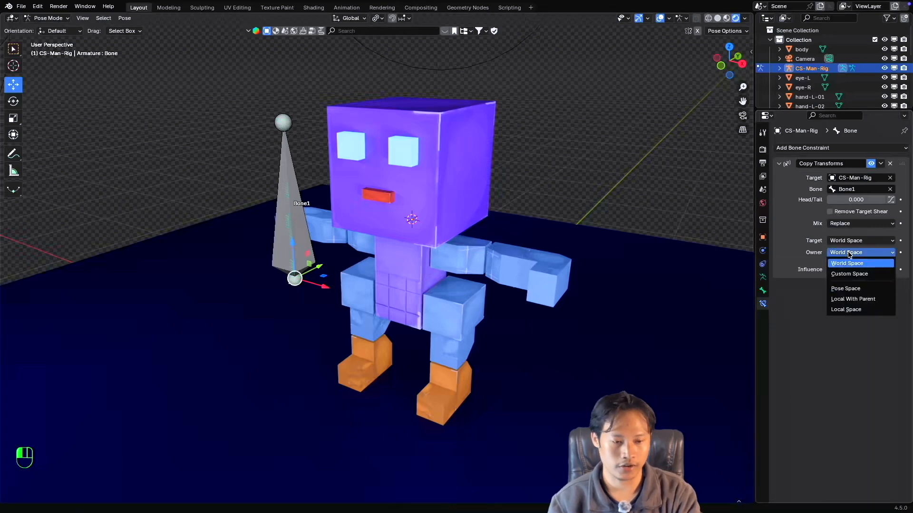
{"action": "left_click", "coordinate": [851, 310]}
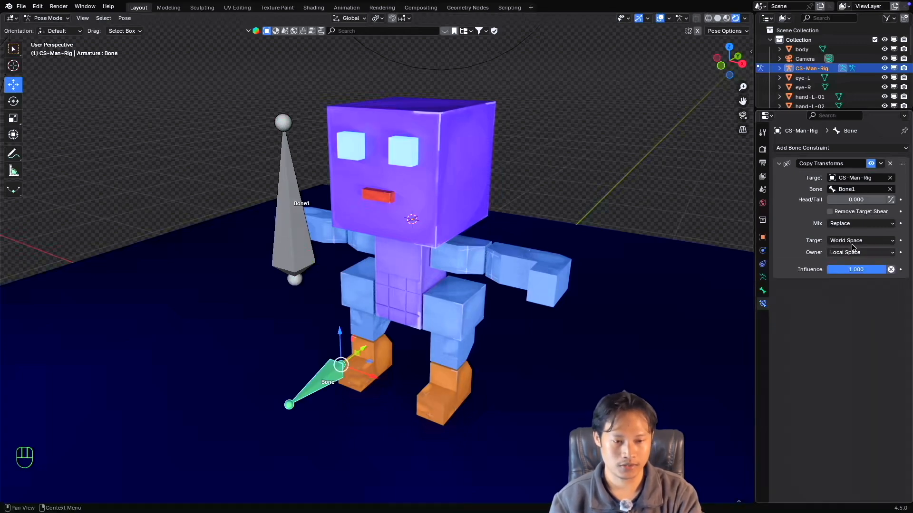
{"action": "left_click", "coordinate": [851, 240]}
{"action": "left_click", "coordinate": [838, 298]}
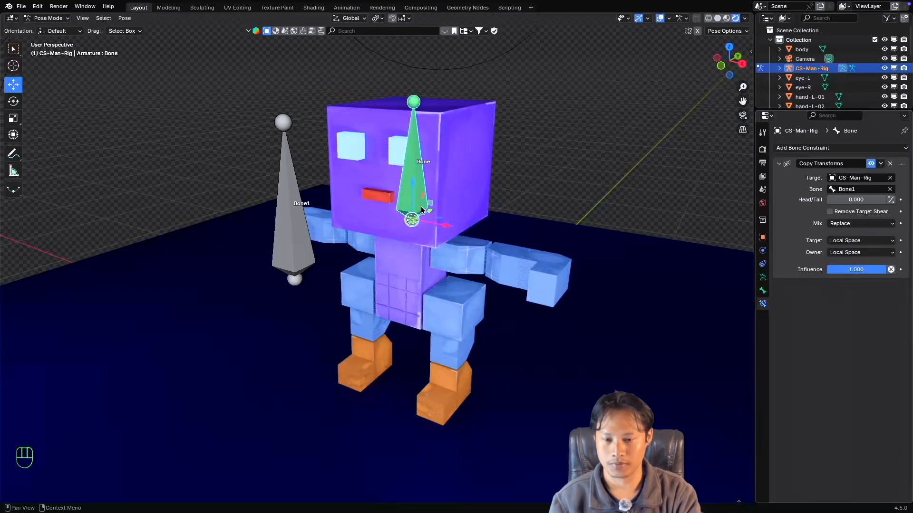
Try to scale, rotate and move the constrained head bone directly, cancelling each transform.
{"action": "scroll", "coordinate": [437, 180], "scroll_direction": "up", "scroll_amount": 3}
{"action": "scroll", "coordinate": [437, 181], "scroll_direction": "down", "scroll_amount": 3}
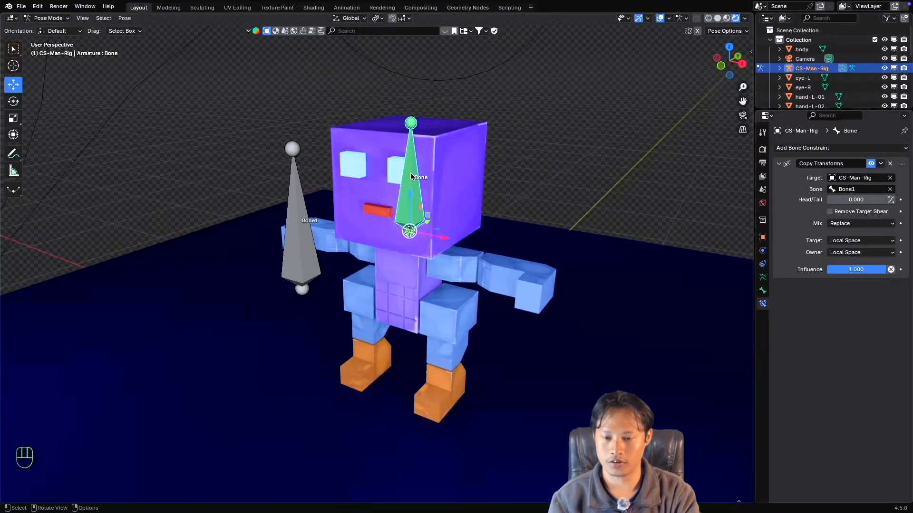
{"action": "middle_click_drag", "start_coordinate": [411, 177], "coordinate": [421, 175]}
{"action": "left_click", "coordinate": [320, 228]}
{"action": "left_click", "coordinate": [424, 189]}
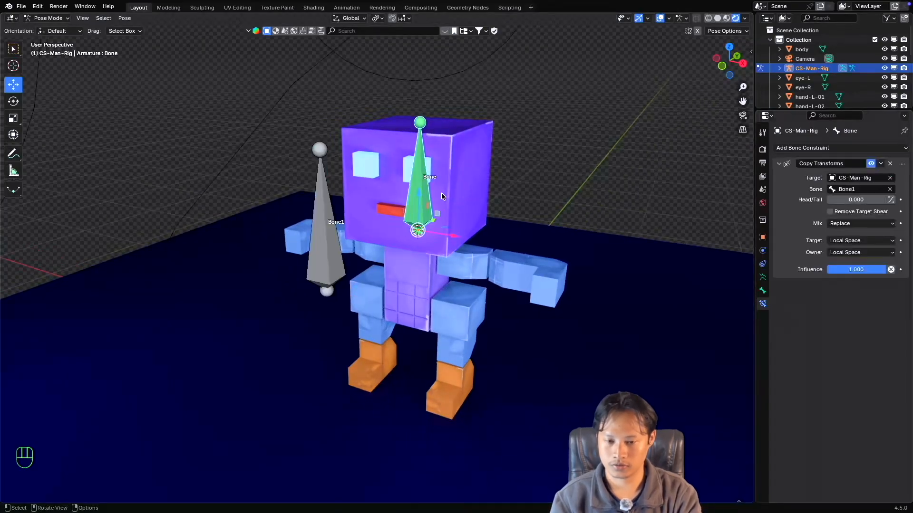
{"action": "middle_click_drag", "start_coordinate": [506, 209], "coordinate": [505, 208]}
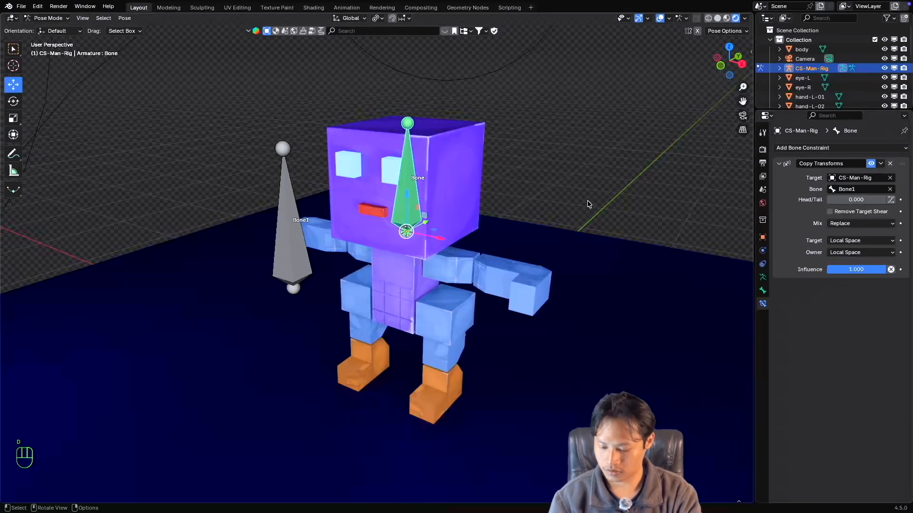
{"action": "key", "text": "s"}
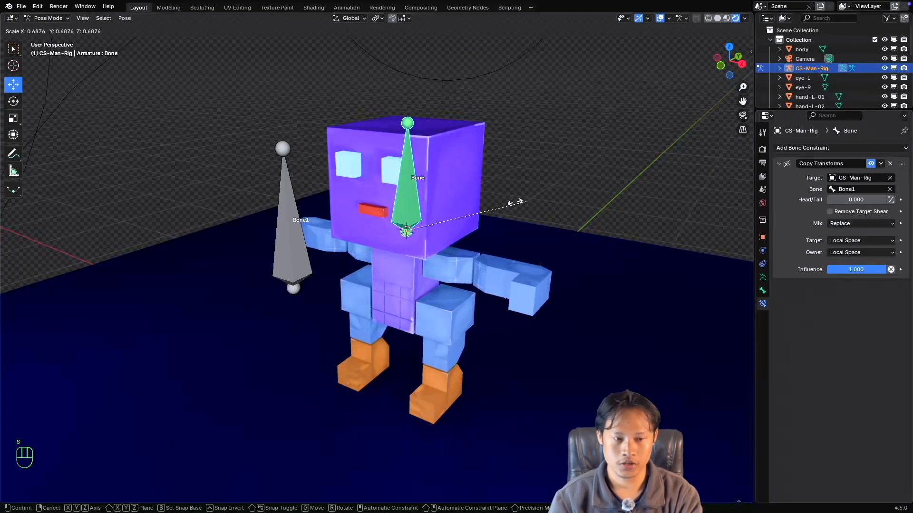
{"action": "key", "text": "Escape"}
{"action": "key", "text": "r"}
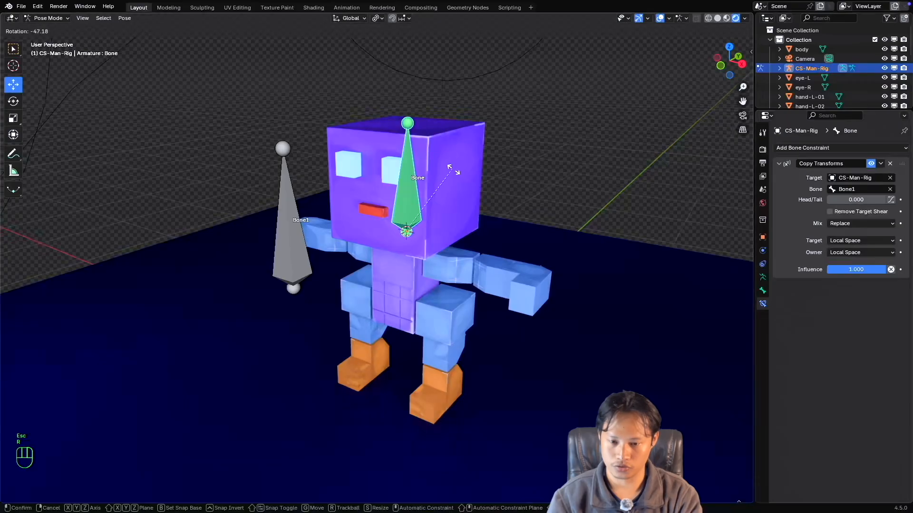
{"action": "key", "text": "Escape"}
{"action": "key", "text": "g"}
{"action": "key", "text": "Escape"}
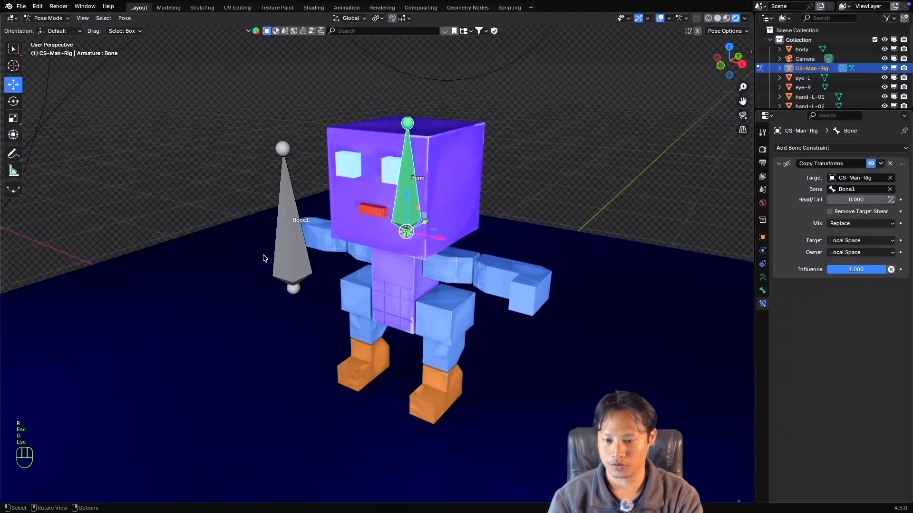
Try scaling, rotating and moving Bone1 to test the head bone's response, cancelling each transform.
{"action": "left_click", "coordinate": [295, 245]}
{"action": "key", "text": "s"}
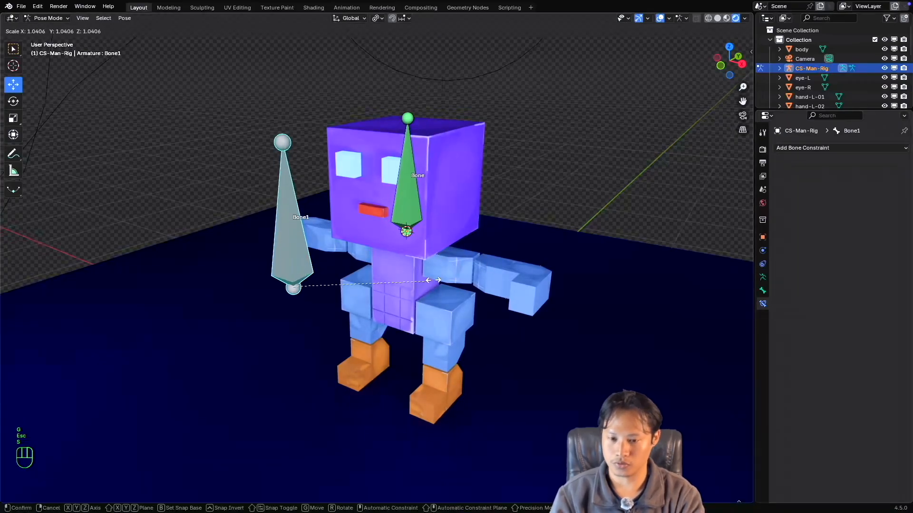
{"action": "key", "text": "Escape"}
{"action": "key", "text": "r"}
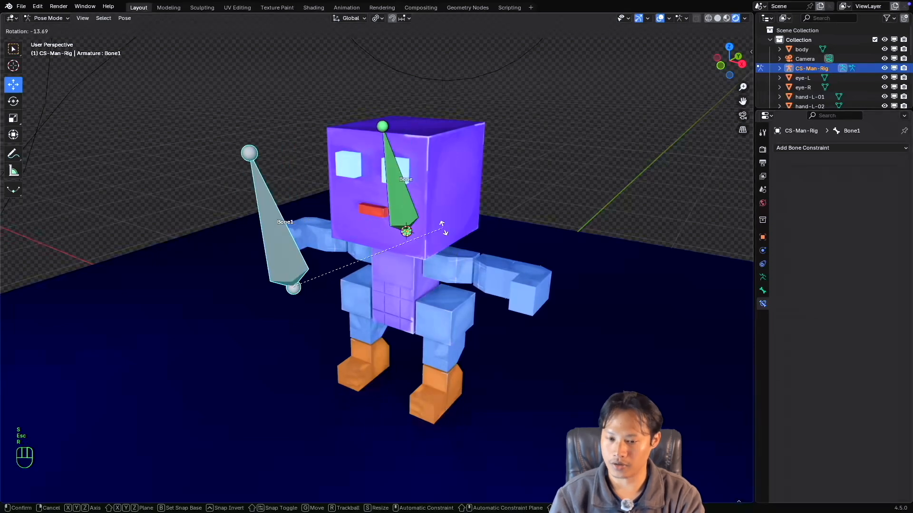
{"action": "key", "text": "Escape"}
{"action": "left_click_drag", "start_coordinate": [314, 293], "coordinate": [358, 314]}
{"action": "key", "text": "Escape"}
Set the target space of the head bone's Copy Transforms constraint to World Space.
{"action": "left_click", "coordinate": [407, 205]}
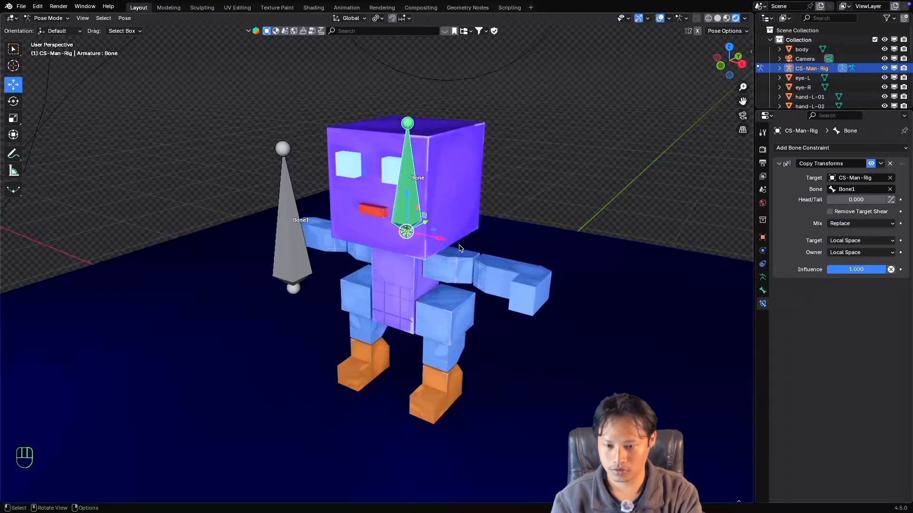
{"action": "scroll", "coordinate": [426, 245], "scroll_direction": "up", "scroll_amount": 3, "text": "super"}
{"action": "scroll", "coordinate": [427, 245], "scroll_direction": "down", "scroll_amount": 3, "text": "super"}
{"action": "scroll", "coordinate": [426, 245], "scroll_direction": "up", "scroll_amount": 1, "text": "shift"}
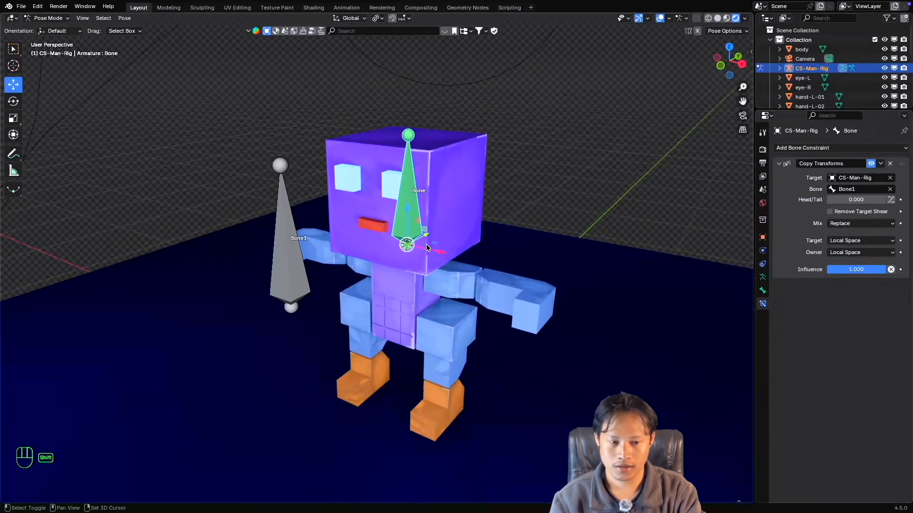
{"action": "left_click", "coordinate": [851, 240]}
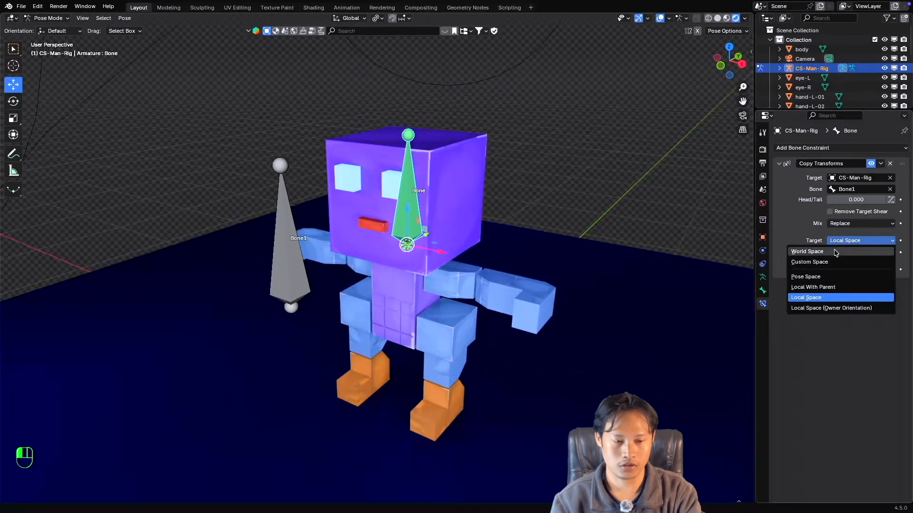
{"action": "left_click", "coordinate": [851, 241]}
{"action": "left_click", "coordinate": [850, 240]}
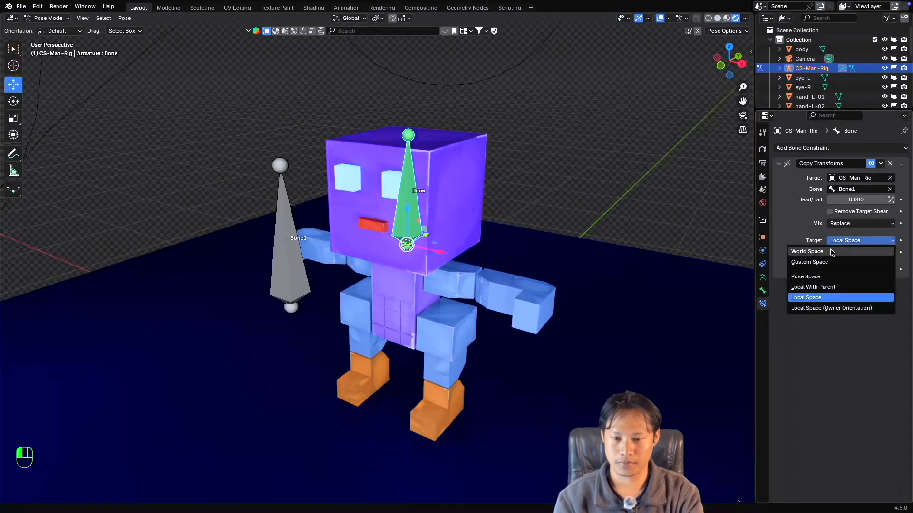
{"action": "left_click", "coordinate": [831, 252]}
Examine from several angles where the head bone sits relative to Bone1 and the character's feet.
{"action": "scroll", "coordinate": [425, 269], "scroll_direction": "up", "scroll_amount": 1, "text": "super"}
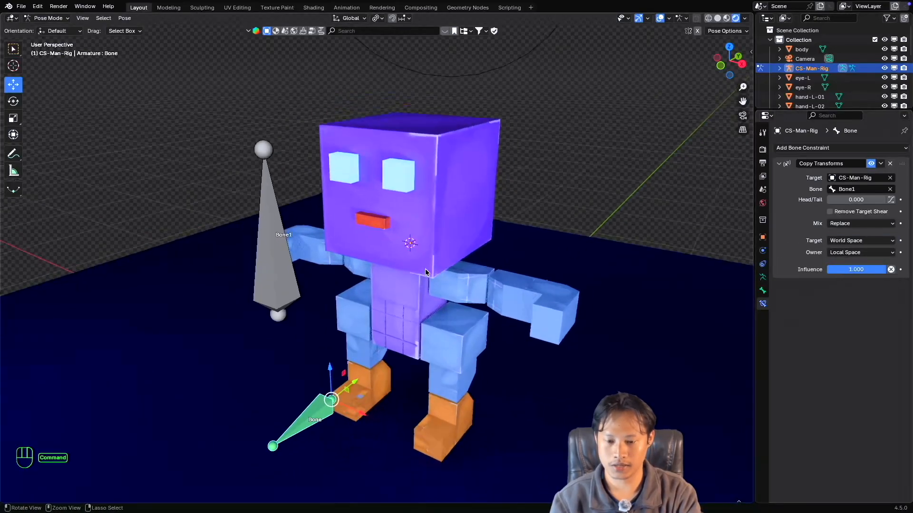
{"action": "scroll", "coordinate": [426, 272], "scroll_direction": "down", "scroll_amount": 2, "text": "super"}
{"action": "scroll", "coordinate": [427, 271], "scroll_direction": "down", "scroll_amount": 2, "text": "shift"}
{"action": "scroll", "coordinate": [427, 272], "scroll_direction": "right", "scroll_amount": 3}
{"action": "scroll", "coordinate": [427, 272], "scroll_direction": "left", "scroll_amount": 2, "text": "shift"}
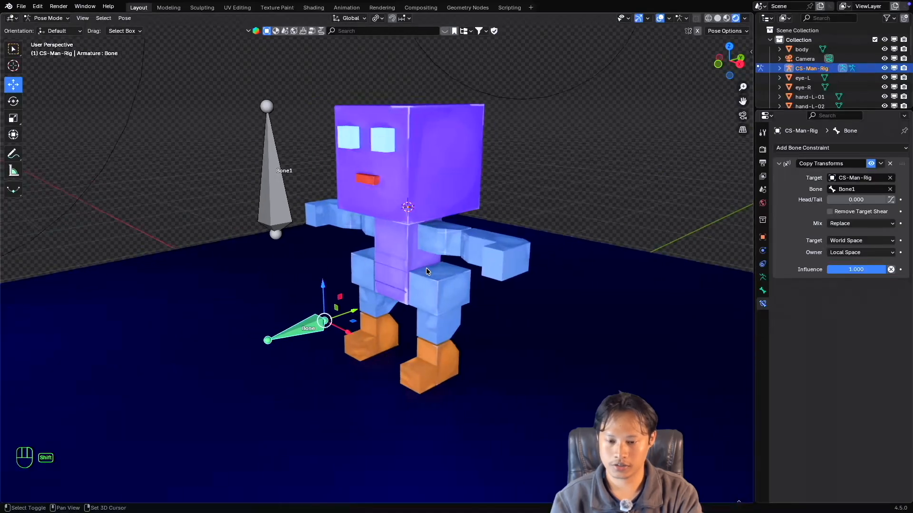
{"action": "scroll", "coordinate": [426, 271], "scroll_direction": "left", "scroll_amount": 1, "text": "shift"}
{"action": "scroll", "coordinate": [392, 332], "scroll_direction": "up", "scroll_amount": 1, "text": "shift"}
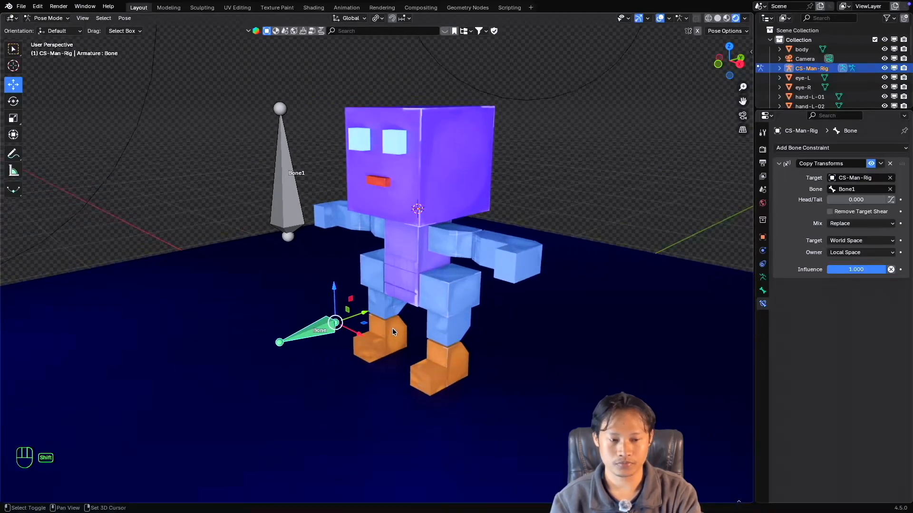
{"action": "scroll", "coordinate": [393, 332], "scroll_direction": "up", "scroll_amount": 3, "text": "shift"}
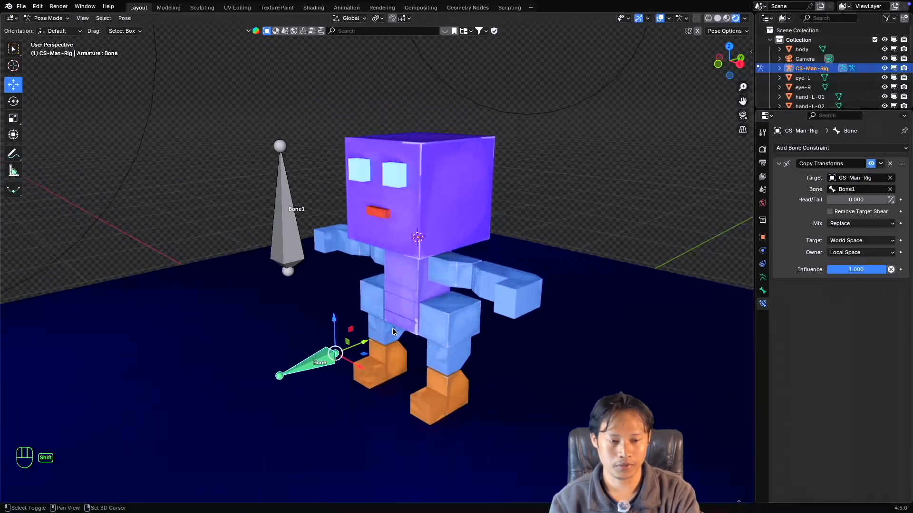
Set the constraint's owner space to World Space and inspect the head bone's position against Bone1.
{"action": "left_click", "coordinate": [850, 252]}
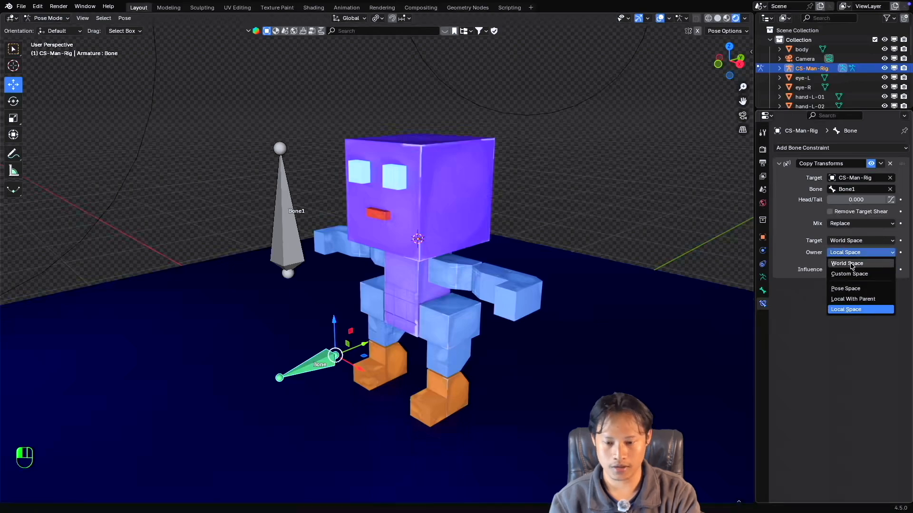
{"action": "left_click", "coordinate": [852, 266]}
{"action": "scroll", "coordinate": [309, 247], "scroll_direction": "up", "scroll_amount": 1, "text": "super"}
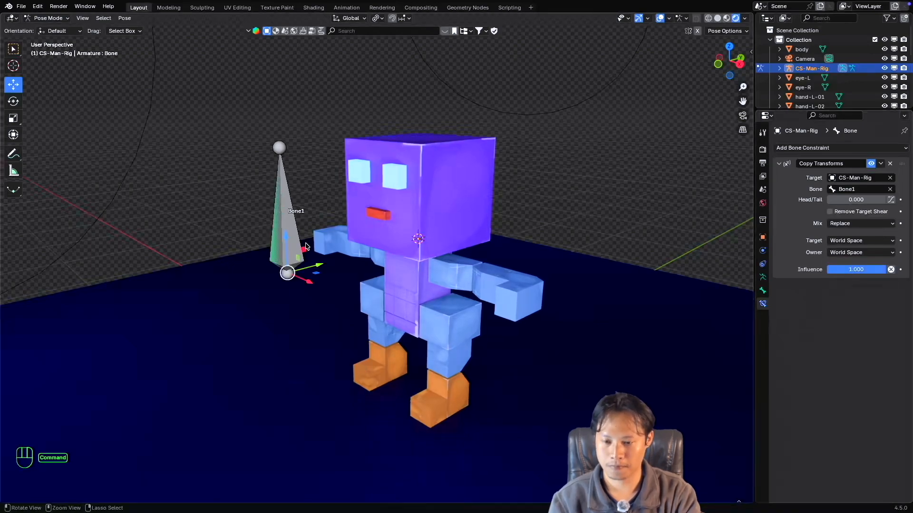
{"action": "scroll", "coordinate": [308, 247], "scroll_direction": "up", "scroll_amount": 2, "text": "shift"}
{"action": "scroll", "coordinate": [309, 247], "scroll_direction": "left", "scroll_amount": 5}
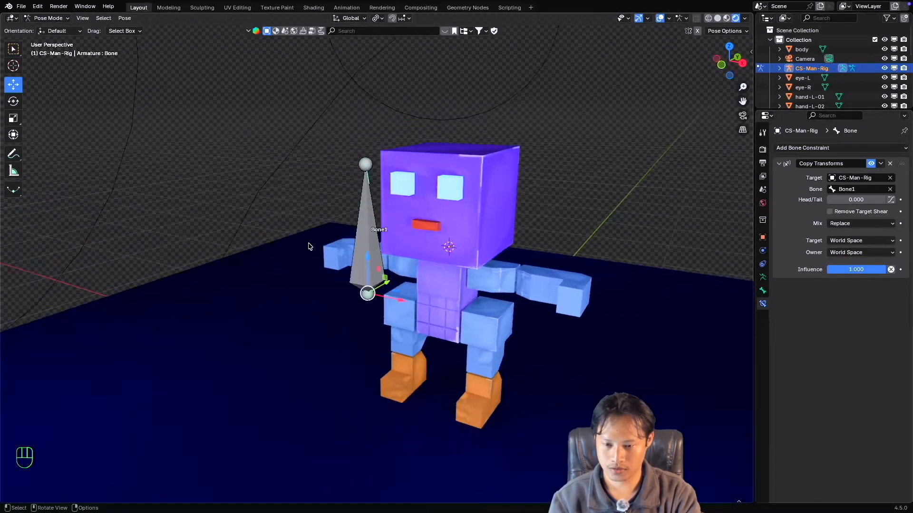
{"action": "scroll", "coordinate": [309, 247], "scroll_direction": "right", "scroll_amount": 5}
{"action": "scroll", "coordinate": [309, 247], "scroll_direction": "up", "scroll_amount": 2, "text": "super"}
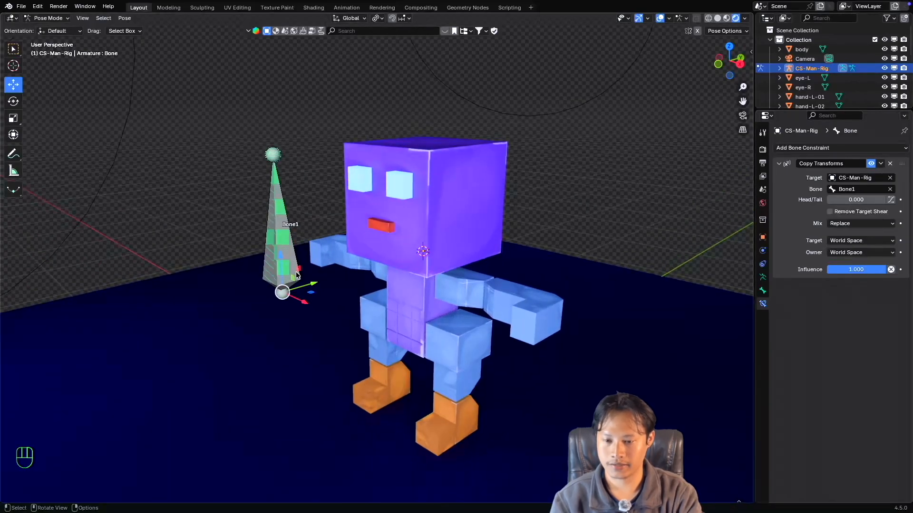
{"action": "scroll", "coordinate": [380, 279], "scroll_direction": "down", "scroll_amount": 3, "text": "super"}
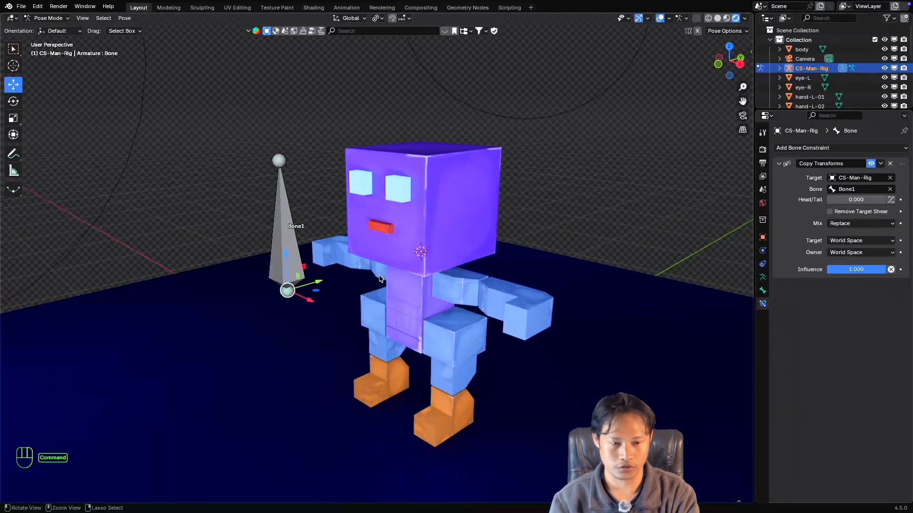
{"action": "scroll", "coordinate": [380, 279], "scroll_direction": "up", "scroll_amount": 2, "text": "super"}
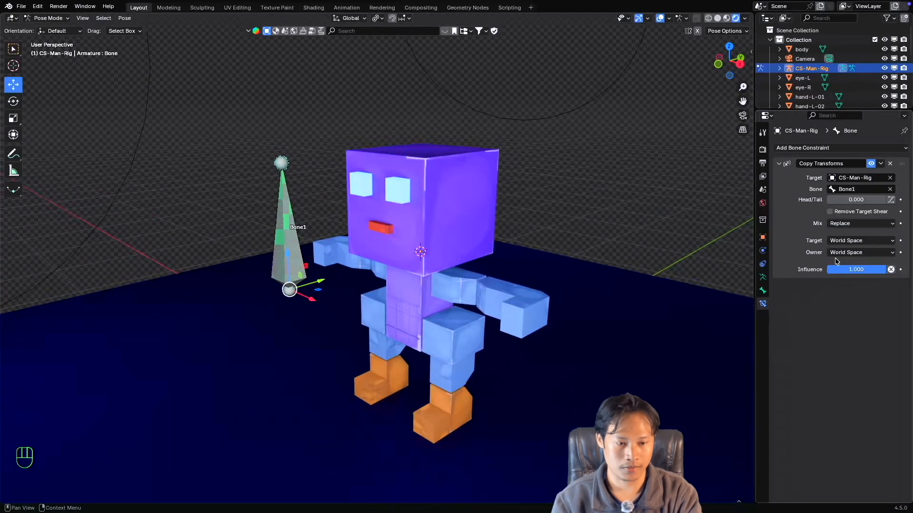
Set both the target and owner spaces of the Copy Transforms constraint back to Local Space.
{"action": "left_click", "coordinate": [855, 241]}
{"action": "left_click", "coordinate": [816, 298]}
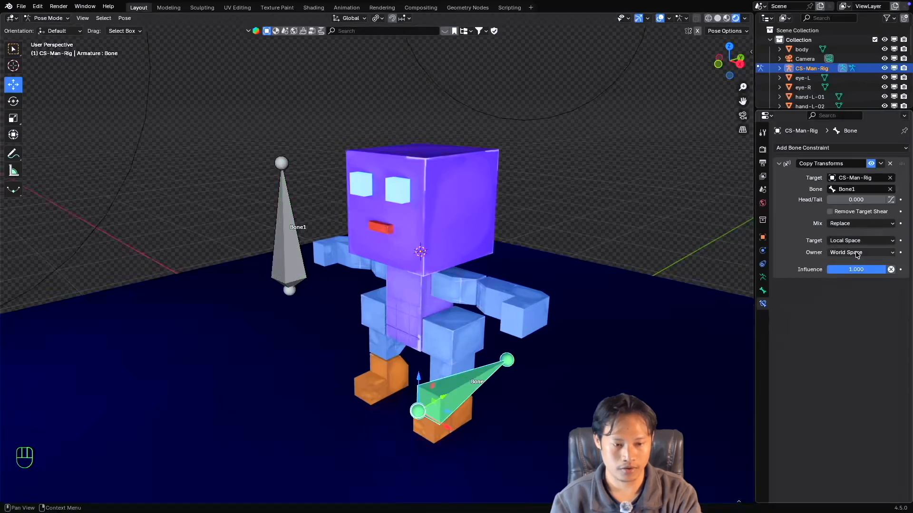
{"action": "left_click", "coordinate": [855, 252]}
{"action": "left_click", "coordinate": [832, 305]}
In Edit Mode, snap Bone1 to the 3D cursor at the head bone's base and scale it up by about 1.28.
{"action": "left_click", "coordinate": [281, 241]}
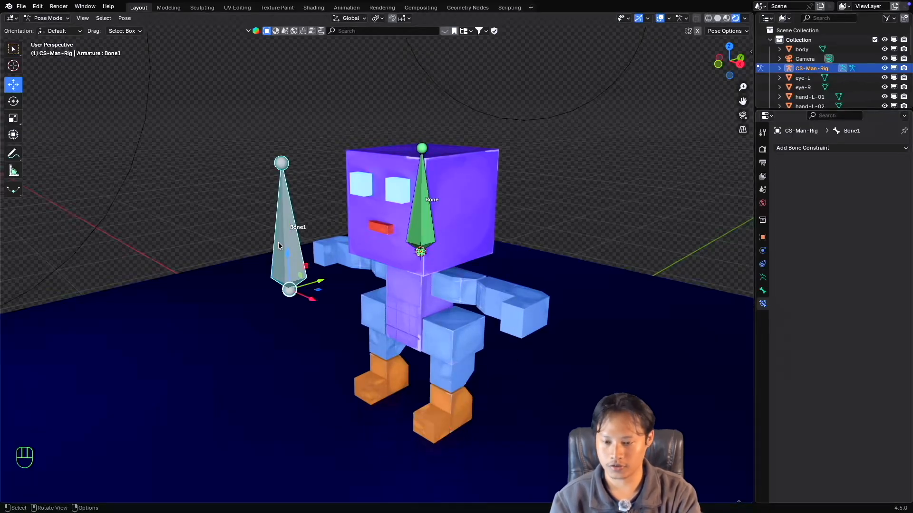
{"action": "key", "text": "Tab"}
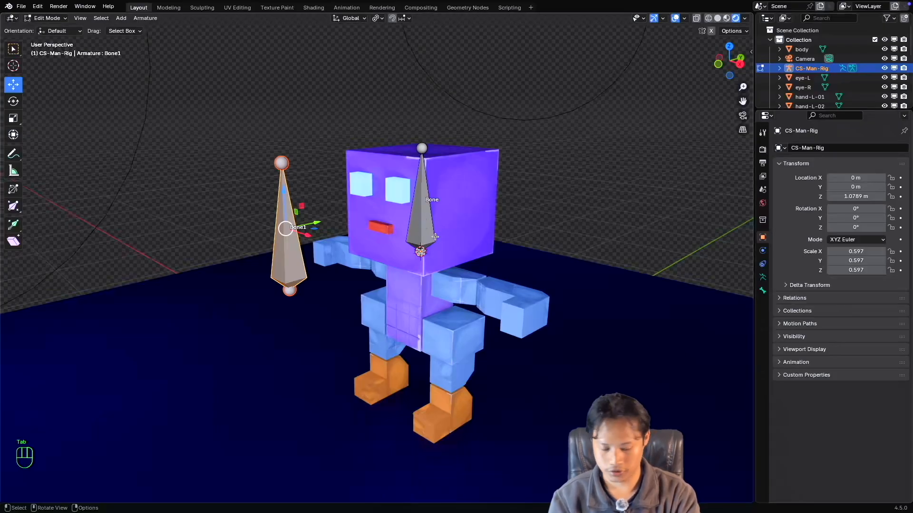
{"action": "key", "text": "shift+s"}
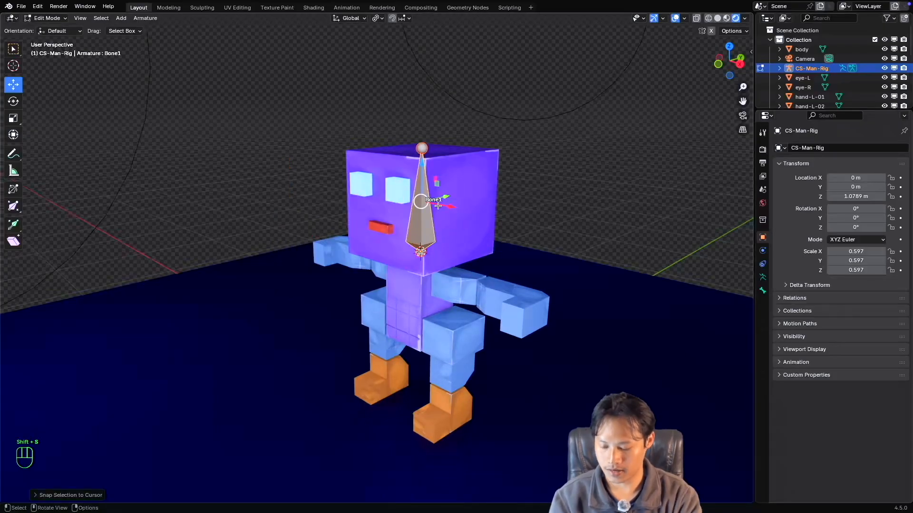
{"action": "key", "text": "s"}
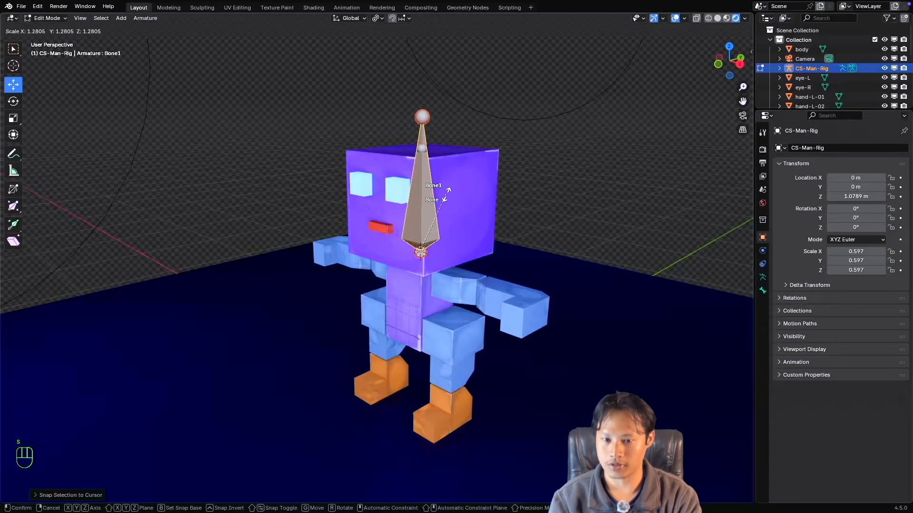
{"action": "left_click", "coordinate": [441, 194]}
Return to Pose Mode and set the head bone's Copy Transforms target and owner spaces to World Space.
{"action": "key", "text": "ctrl+Tab"}
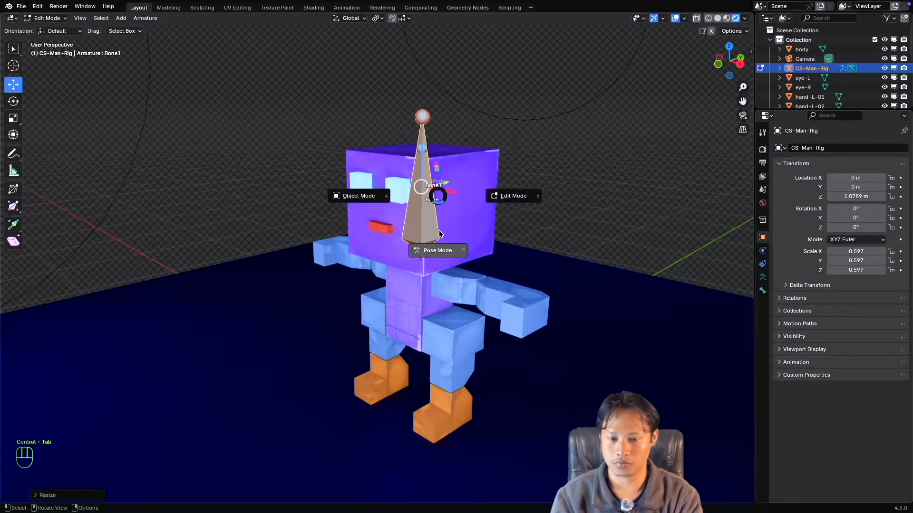
{"action": "left_click", "coordinate": [441, 243]}
{"action": "left_click", "coordinate": [423, 213]}
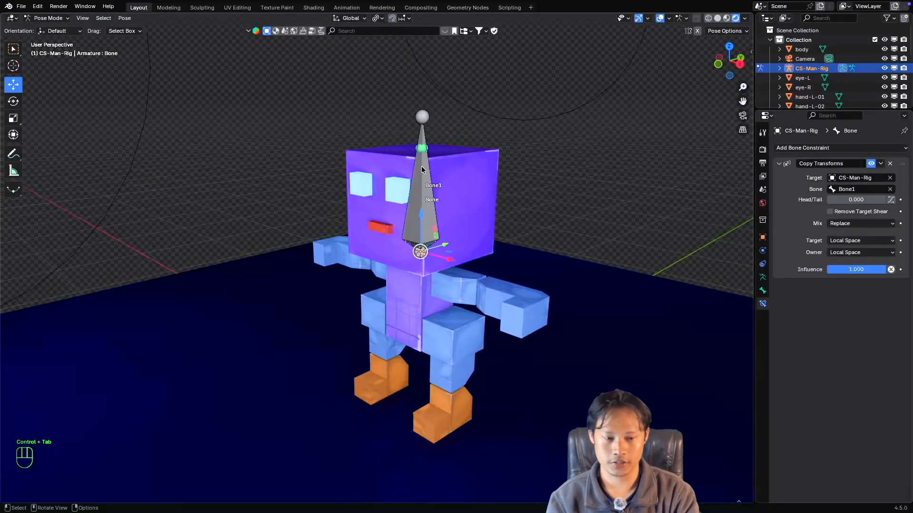
{"action": "scroll", "coordinate": [433, 211], "scroll_direction": "up", "scroll_amount": 2, "text": "super"}
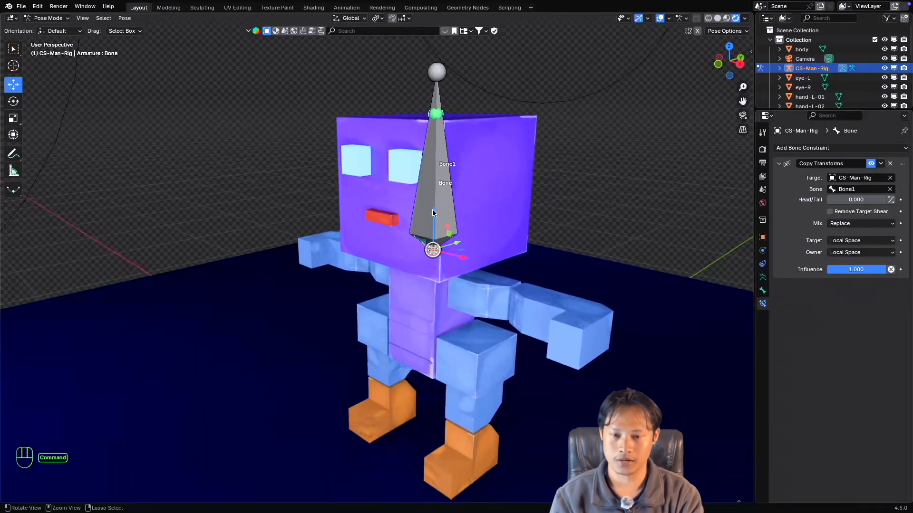
{"action": "scroll", "coordinate": [432, 210], "scroll_direction": "right", "scroll_amount": 3, "text": "shift"}
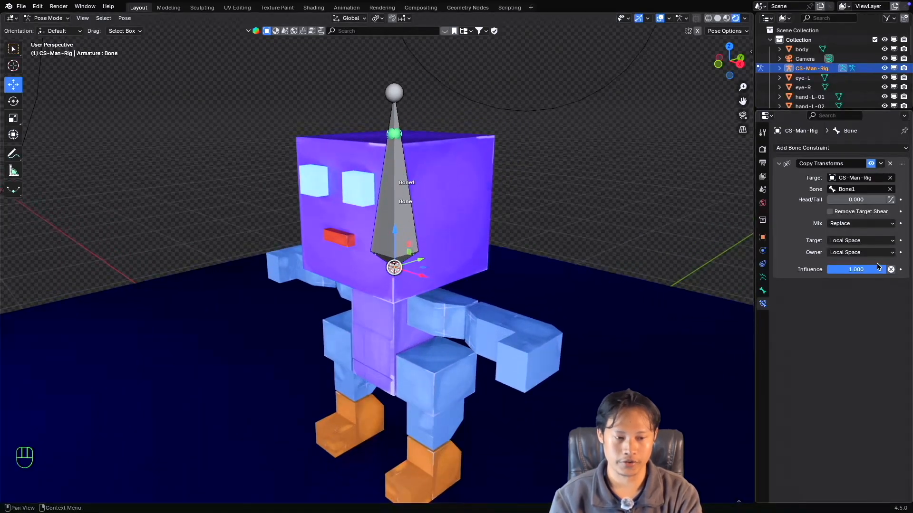
{"action": "left_click", "coordinate": [861, 241]}
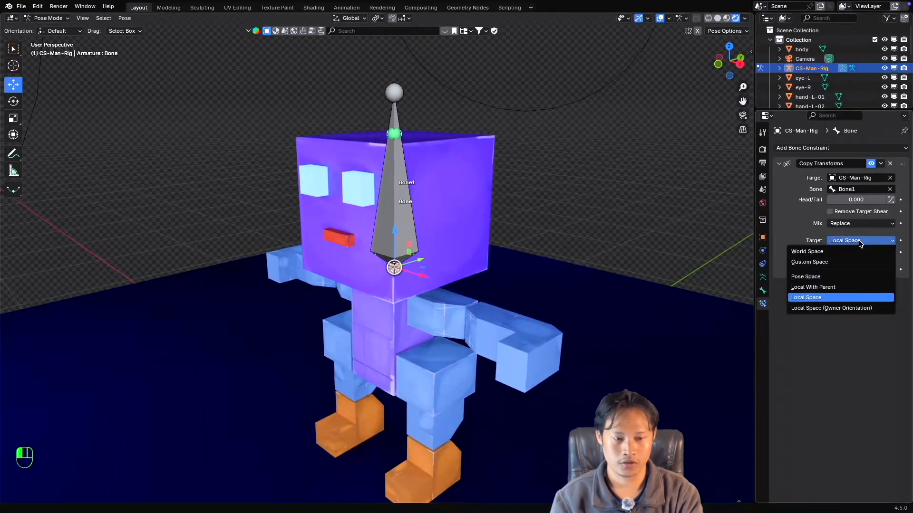
{"action": "left_click", "coordinate": [835, 253]}
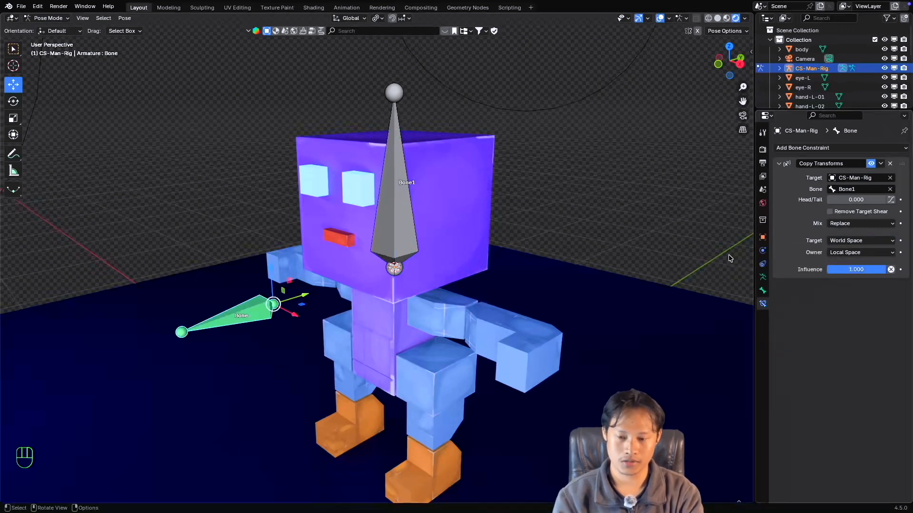
{"action": "left_click", "coordinate": [851, 253]}
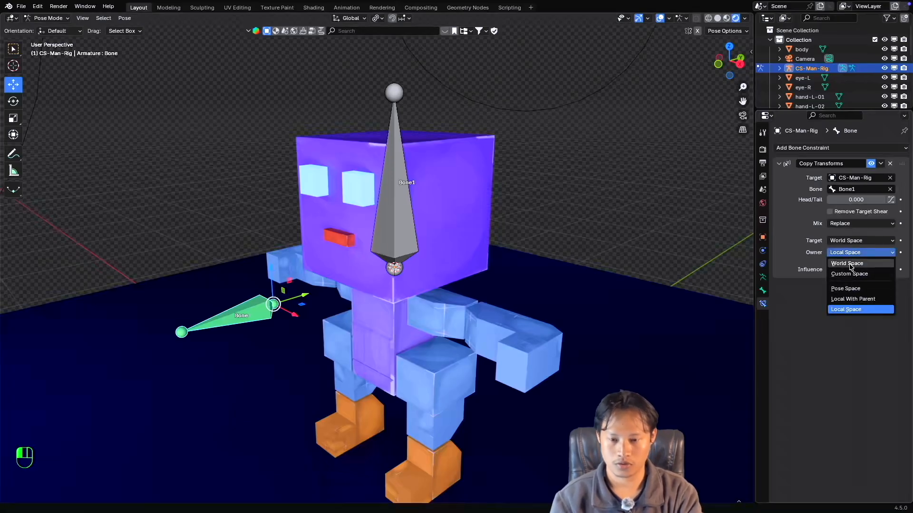
{"action": "left_click", "coordinate": [849, 263]}
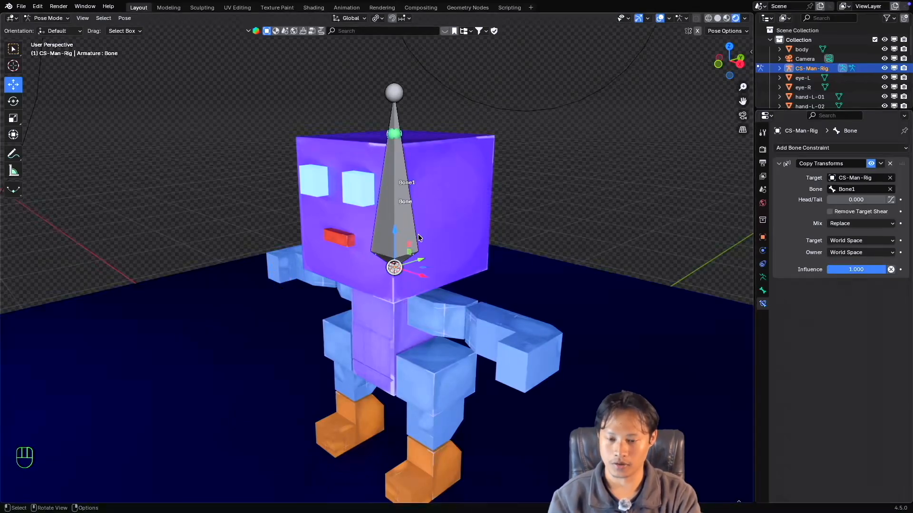
Try rotating the constrained head bone directly, cancelling the rotation.
{"action": "scroll", "coordinate": [416, 244], "scroll_direction": "down", "scroll_amount": 2, "text": "super"}
{"action": "scroll", "coordinate": [416, 245], "scroll_direction": "up", "scroll_amount": 1, "text": "super"}
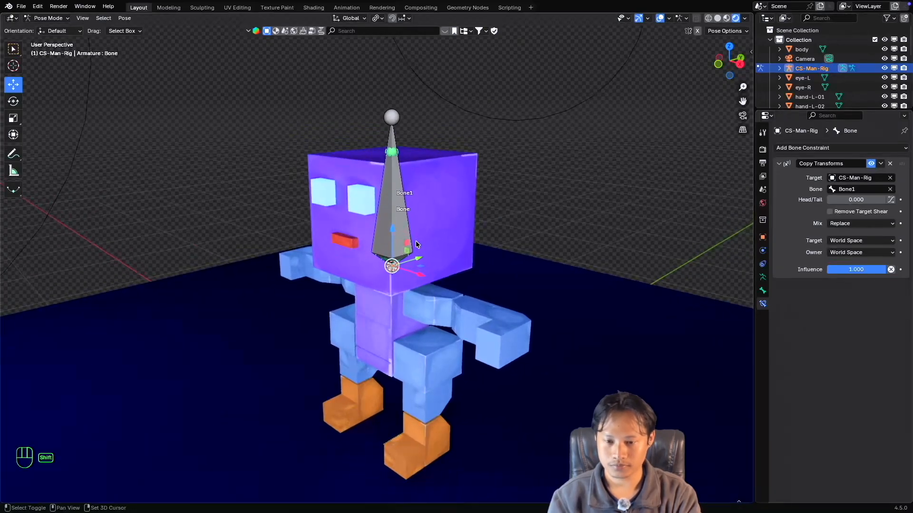
{"action": "scroll", "coordinate": [416, 240], "scroll_direction": "up", "scroll_amount": 1, "text": "shift"}
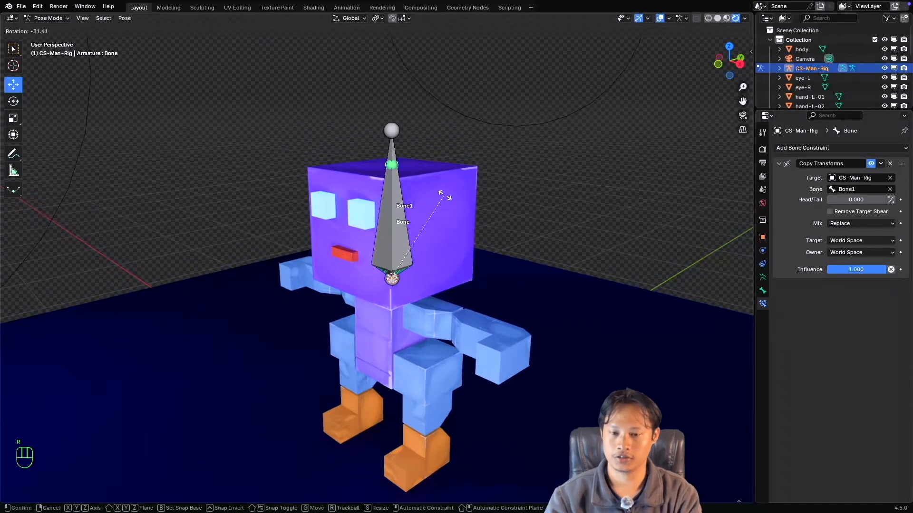
{"action": "key", "text": "Escape"}
Test-rotate Bone1 to check how the head bone follows it, cancelling the rotation.
{"action": "left_click", "coordinate": [395, 151]}
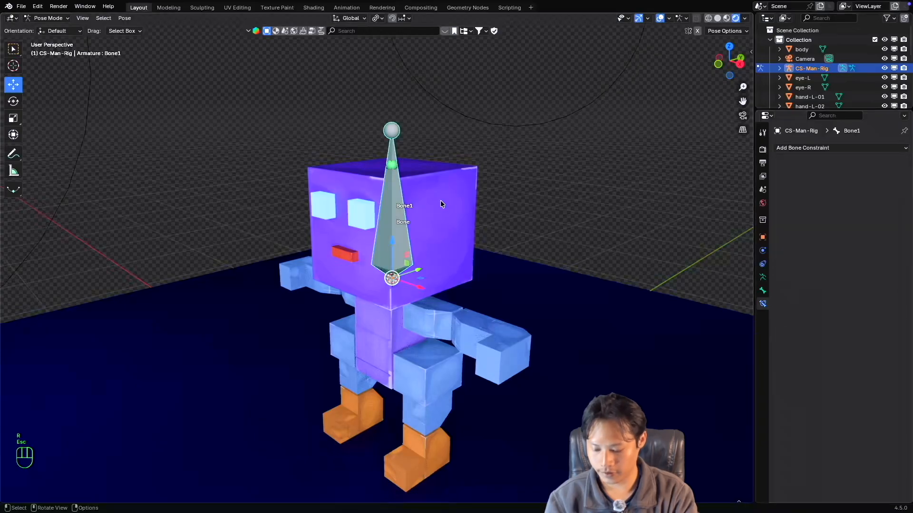
{"action": "key", "text": "r"}
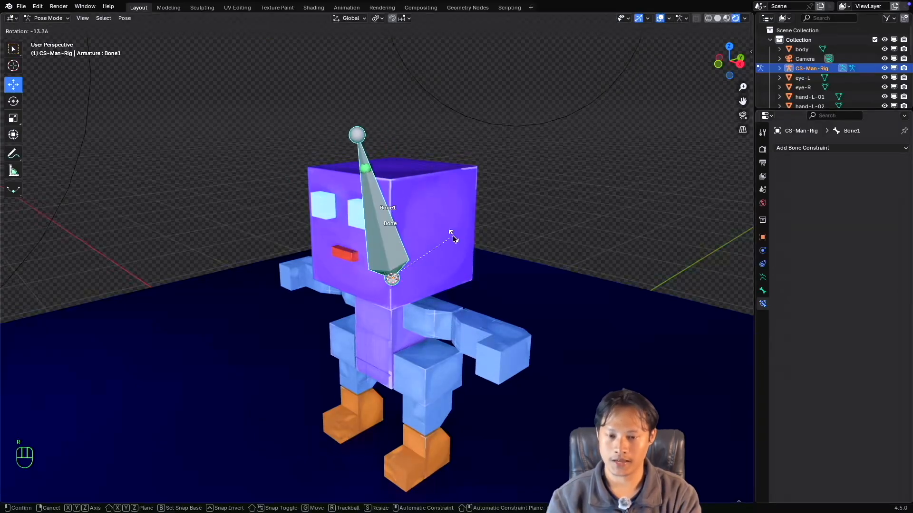
{"action": "key", "text": "Escape"}
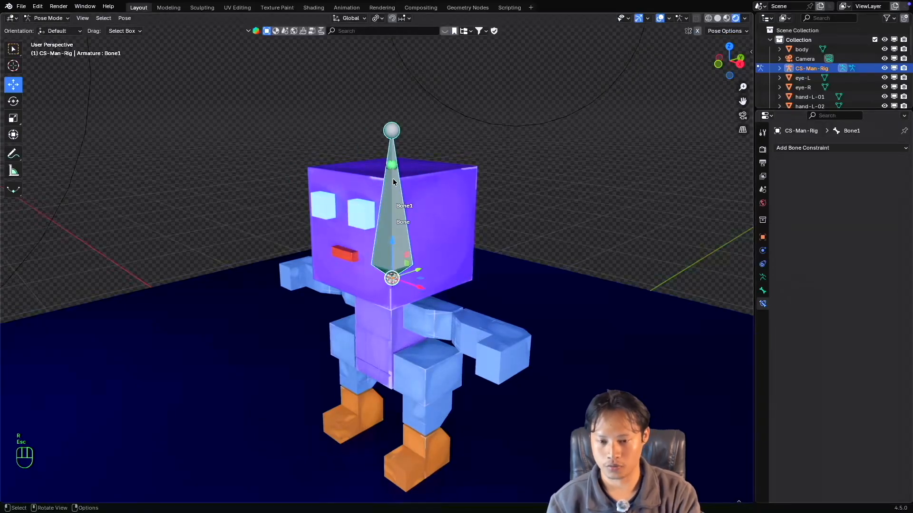
{"action": "scroll", "coordinate": [399, 250], "scroll_direction": "down", "scroll_amount": 2, "text": "super"}
{"action": "scroll", "coordinate": [400, 250], "scroll_direction": "up", "scroll_amount": 1, "text": "super"}
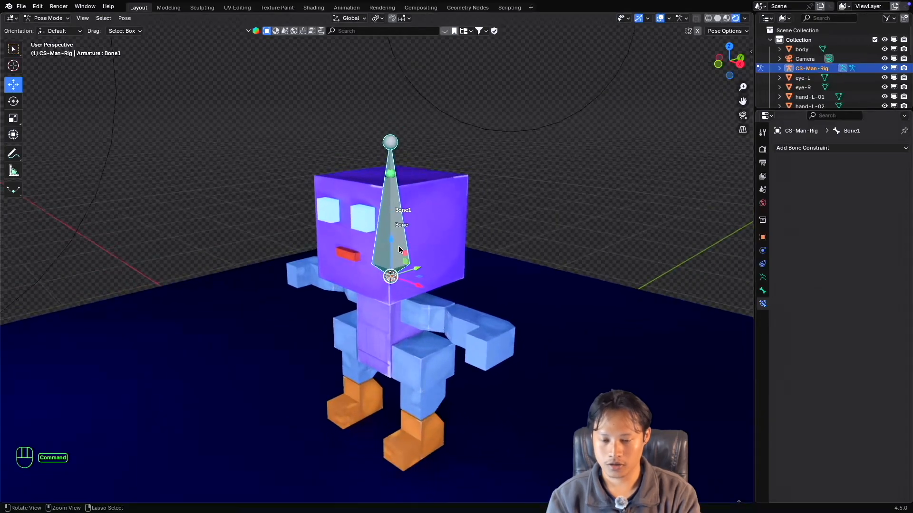
{"action": "scroll", "coordinate": [400, 250], "scroll_direction": "down", "scroll_amount": 1, "text": "super"}
{"action": "scroll", "coordinate": [399, 250], "scroll_direction": "up", "scroll_amount": 2, "text": "super"}
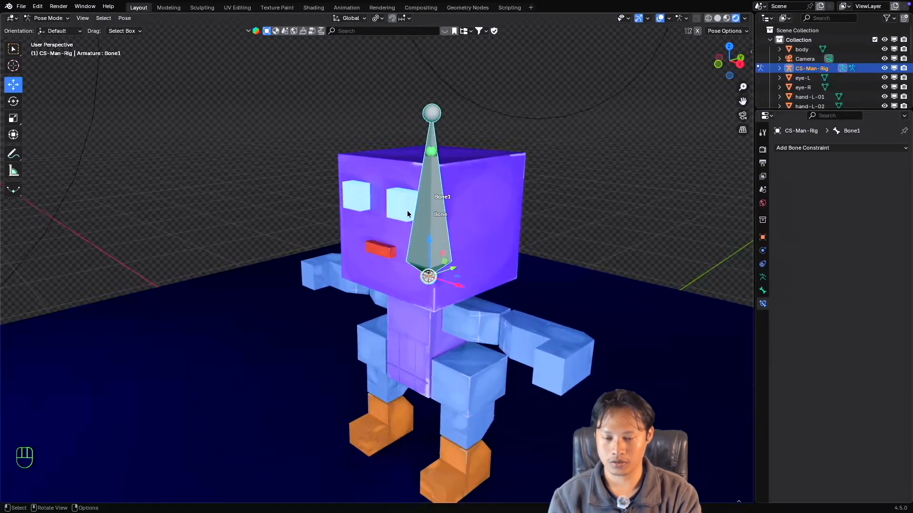
{"action": "scroll", "coordinate": [410, 207], "scroll_direction": "down", "scroll_amount": 3, "text": "super"}
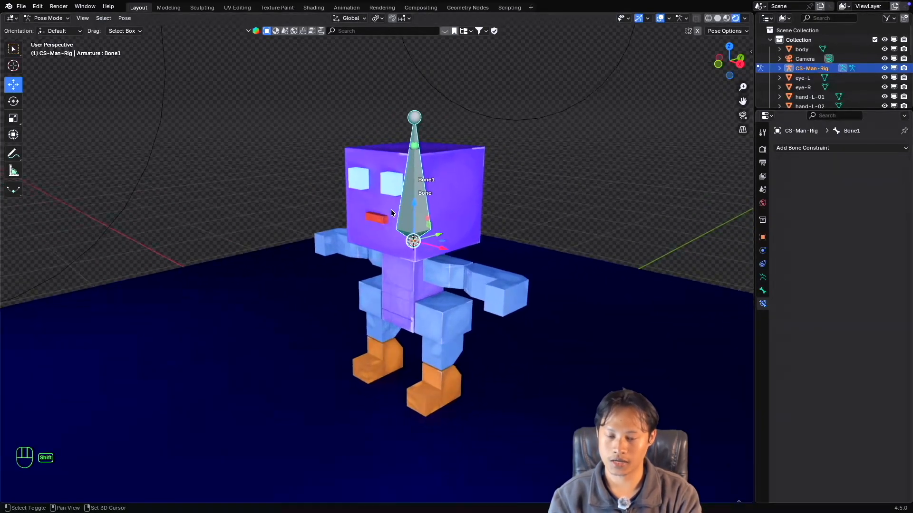
{"action": "scroll", "coordinate": [383, 222], "scroll_direction": "up", "scroll_amount": 3, "text": "super"}
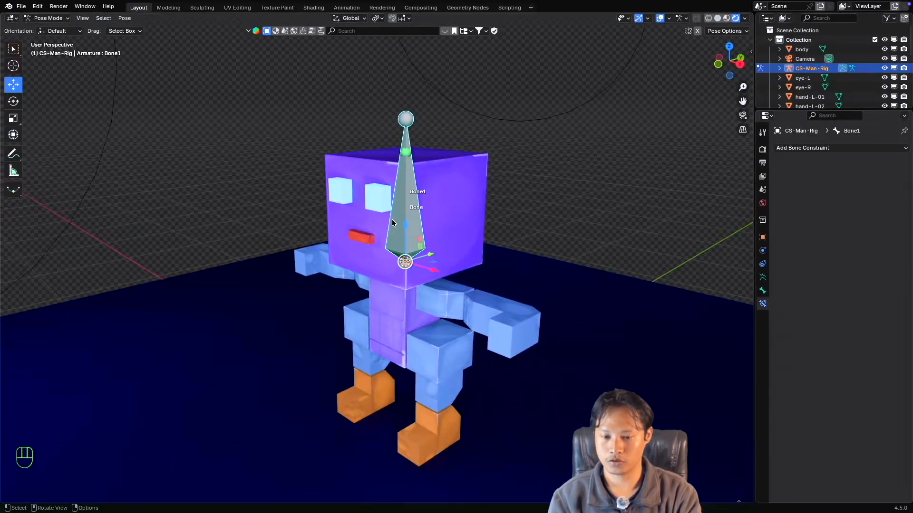
{"action": "scroll", "coordinate": [394, 229], "scroll_direction": "down", "scroll_amount": 2, "text": "super"}
{"action": "scroll", "coordinate": [393, 229], "scroll_direction": "down", "scroll_amount": 2, "text": "shift"}
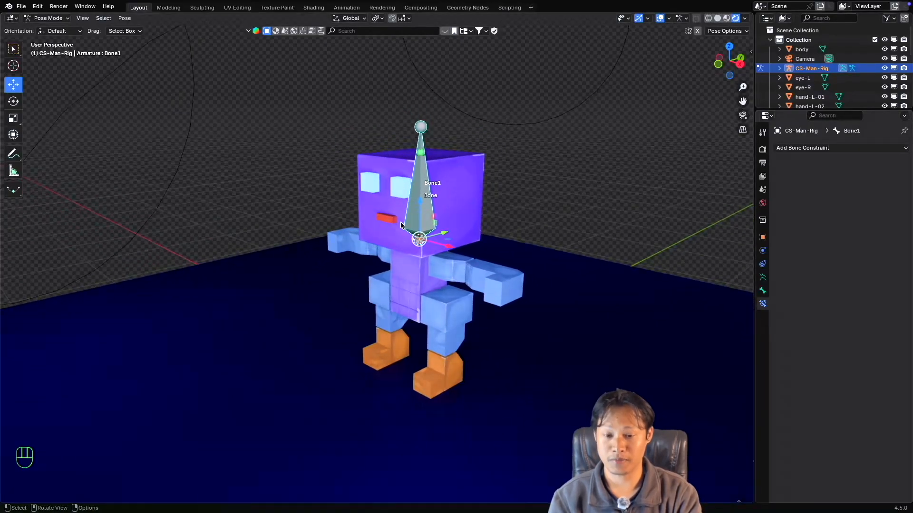
{"action": "scroll", "coordinate": [417, 219], "scroll_direction": "right", "scroll_amount": 2}
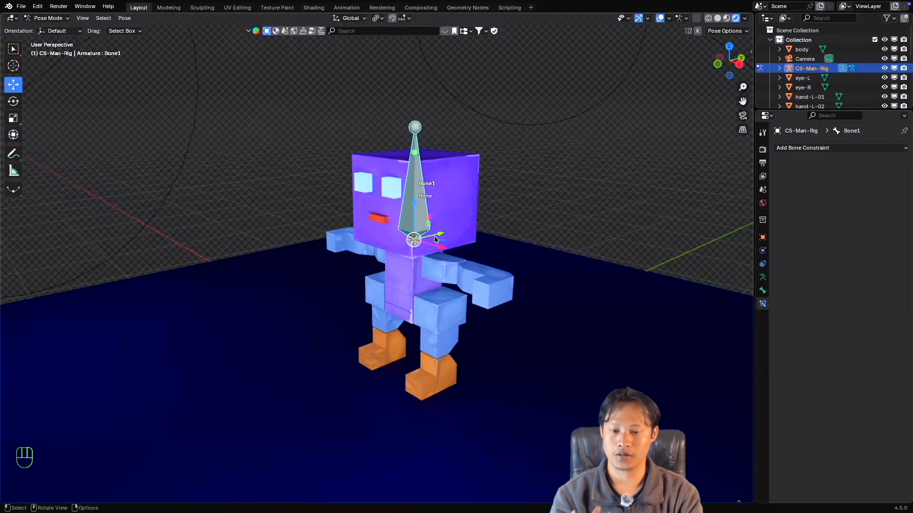
{"action": "scroll", "coordinate": [431, 232], "scroll_direction": "right", "scroll_amount": 2}
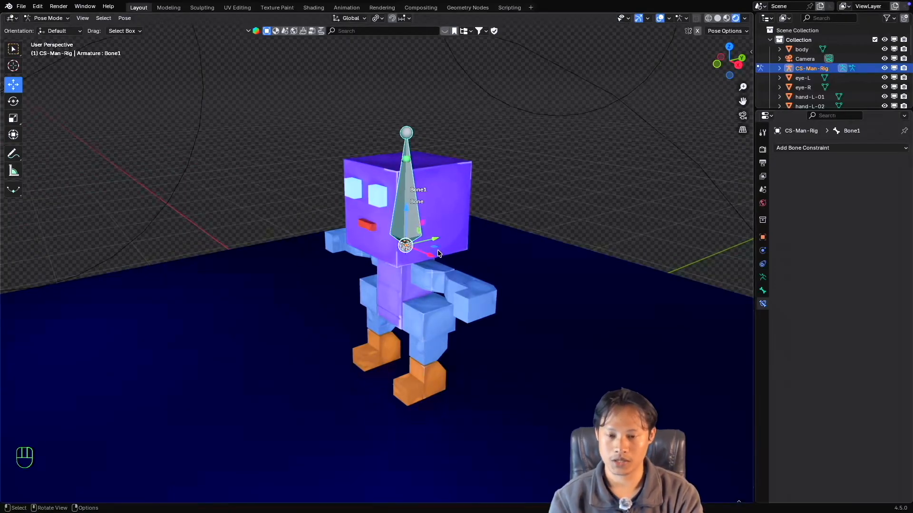
{"action": "scroll", "coordinate": [411, 220], "scroll_direction": "up", "scroll_amount": 1, "text": "super"}
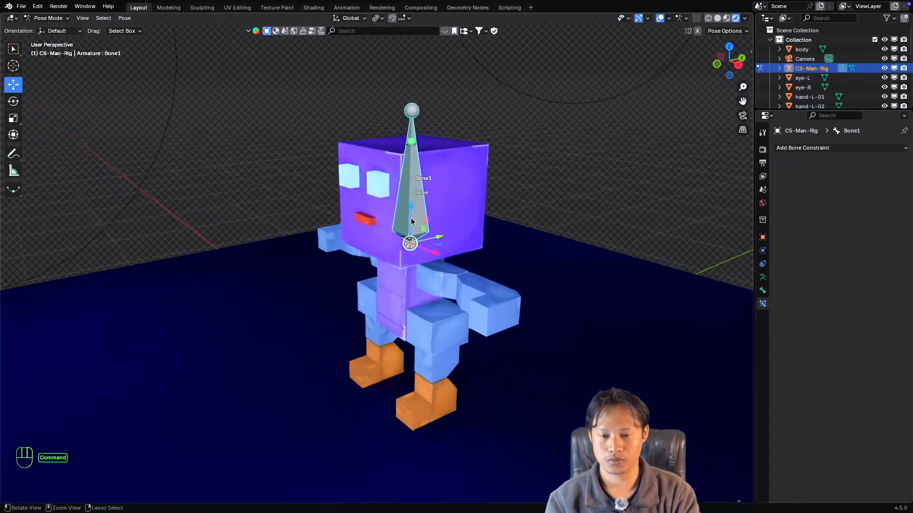
{"action": "scroll", "coordinate": [411, 221], "scroll_direction": "down", "scroll_amount": 1, "text": "super"}
{"action": "scroll", "coordinate": [411, 221], "scroll_direction": "up", "scroll_amount": 1, "text": "super"}
{"action": "scroll", "coordinate": [411, 222], "scroll_direction": "right", "scroll_amount": 1, "text": "shift"}
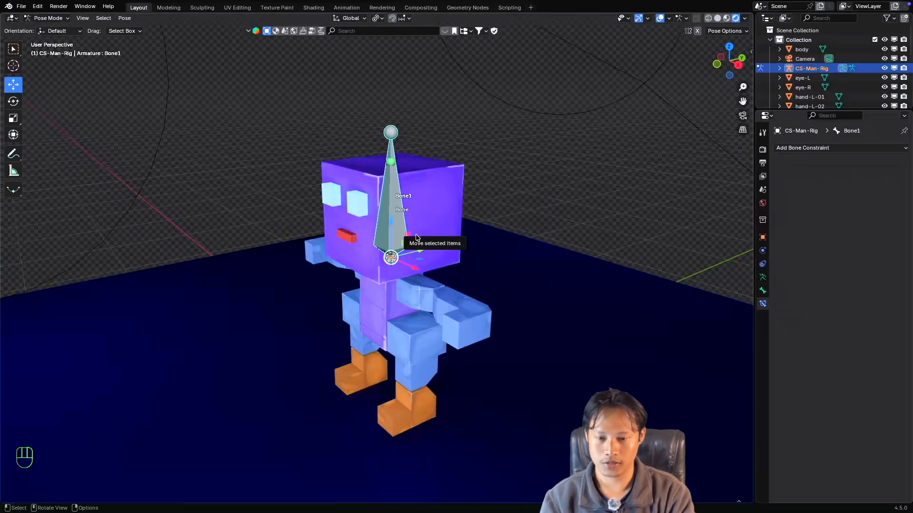
{"action": "middle_click_drag", "start_coordinate": [416, 236], "coordinate": [400, 222]}
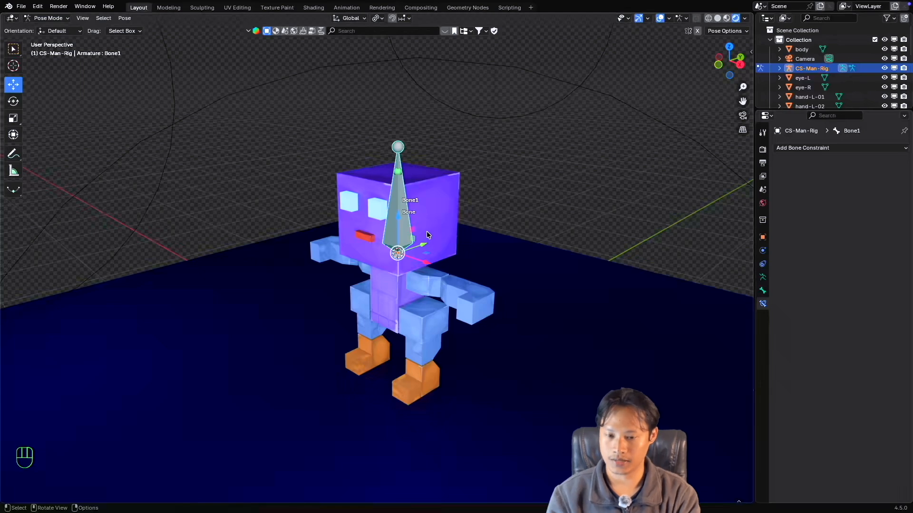
Switch to Object Mode, add a Bézier circle at the head bone's base and scale it to about 0.593.
{"action": "key", "text": "ctrl+Tab"}
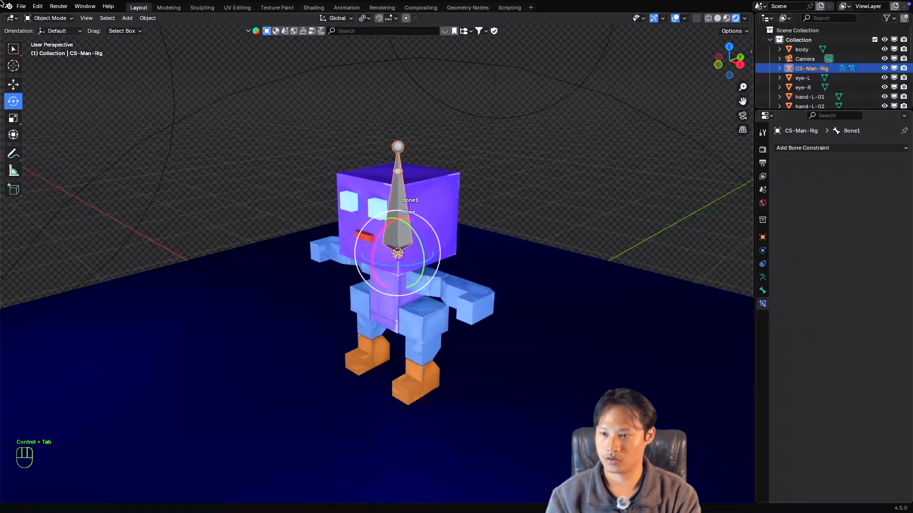
{"action": "key", "text": "shift+a"}
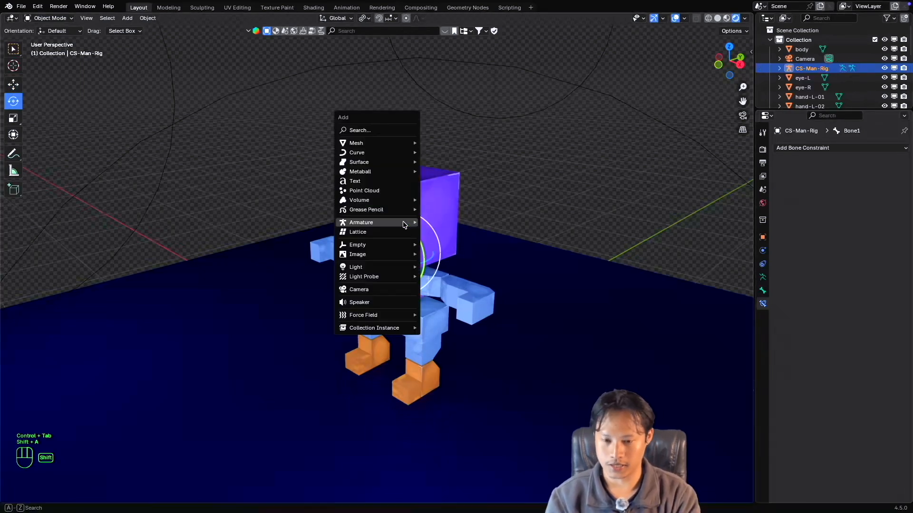
{"action": "mouse_move", "coordinate": [404, 223]}
{"action": "mouse_move", "coordinate": [369, 149]}
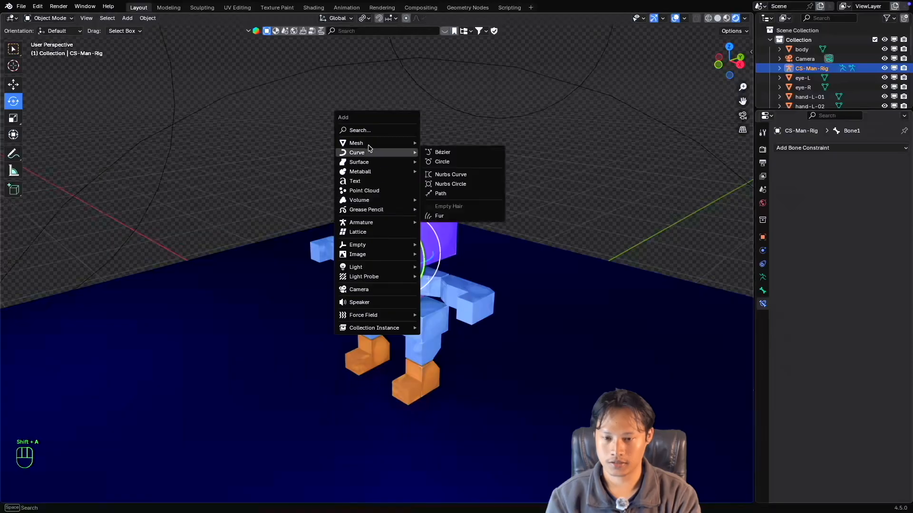
{"action": "left_click", "coordinate": [441, 162]}
{"action": "key", "text": "s"}
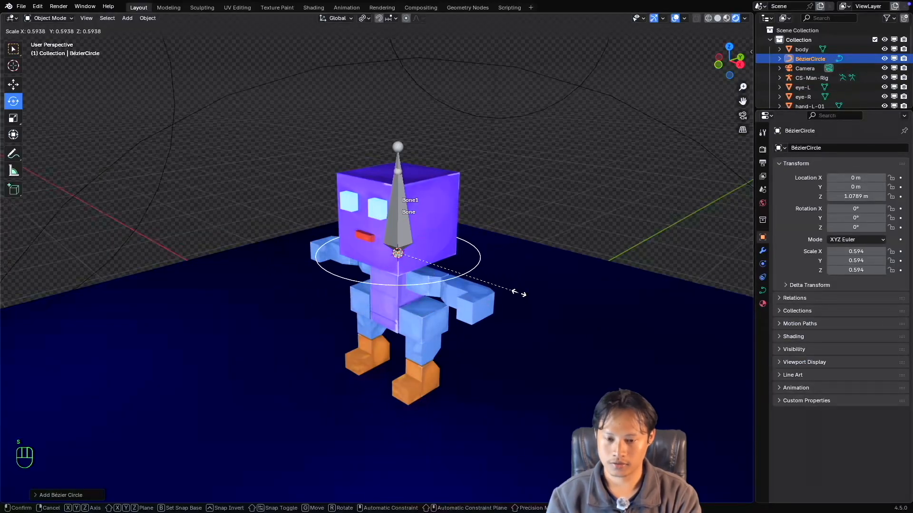
{"action": "left_click", "coordinate": [435, 273]}
Move the Bézier circle along X to about -2.67 m, clear of the character, and shrink it to a scale of about 0.366.
{"action": "key", "text": "shift+space"}
{"action": "left_click", "coordinate": [405, 263]}
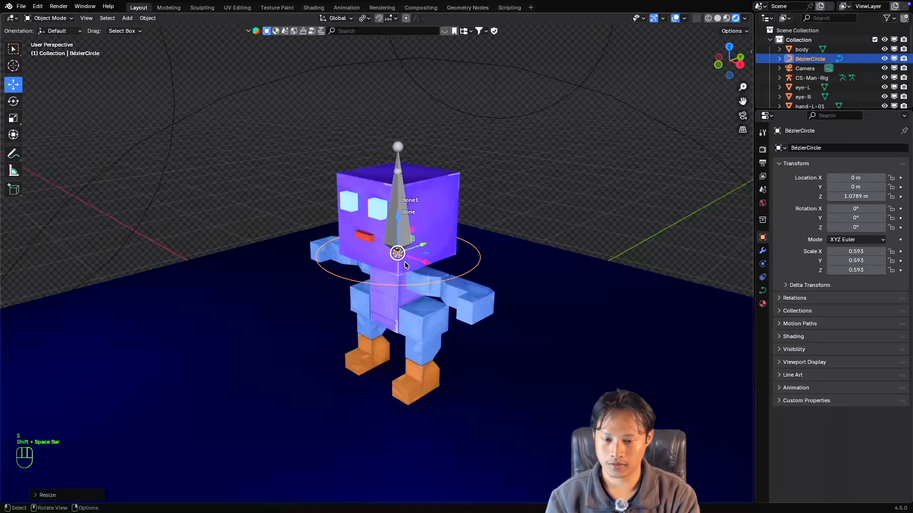
{"action": "left_click_drag", "start_coordinate": [427, 267], "coordinate": [249, 204]}
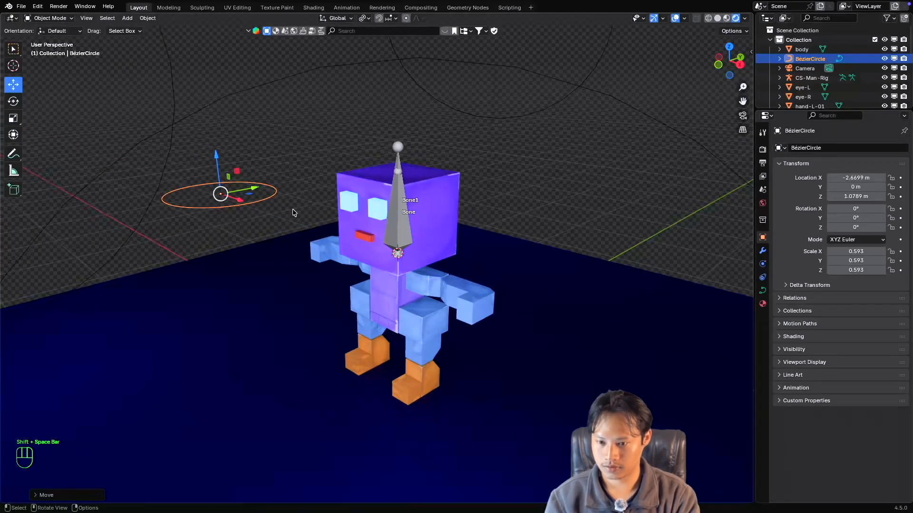
{"action": "key", "text": "s"}
{"action": "left_click", "coordinate": [265, 199]}
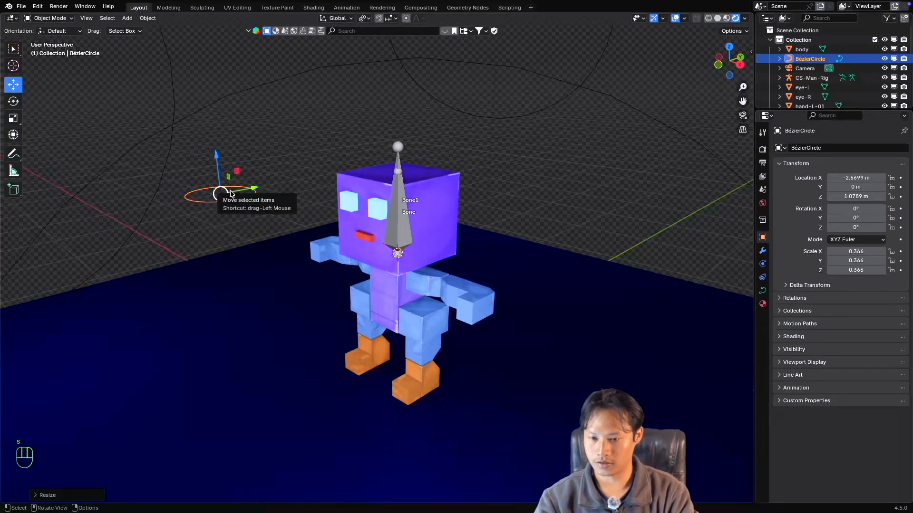
Rename the Bézier circle object as ctl.
{"action": "key", "text": "F2"}
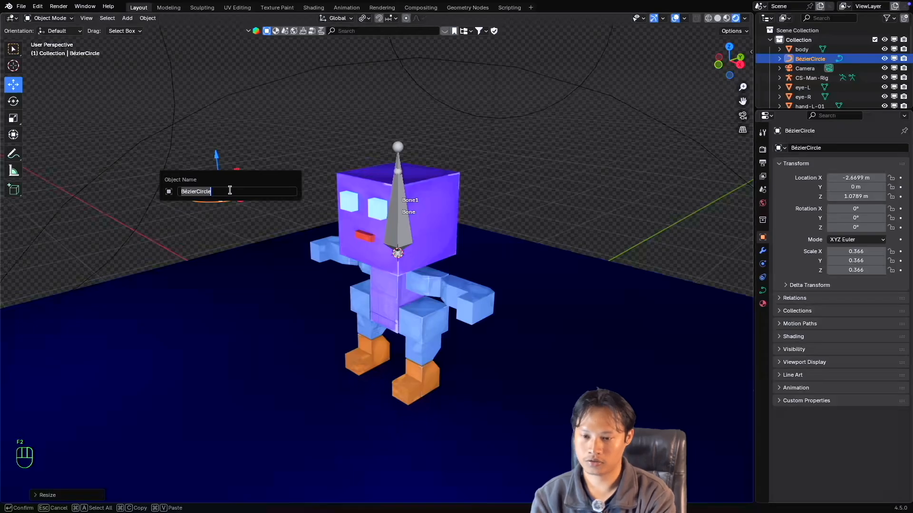
{"action": "type", "text": "c"}
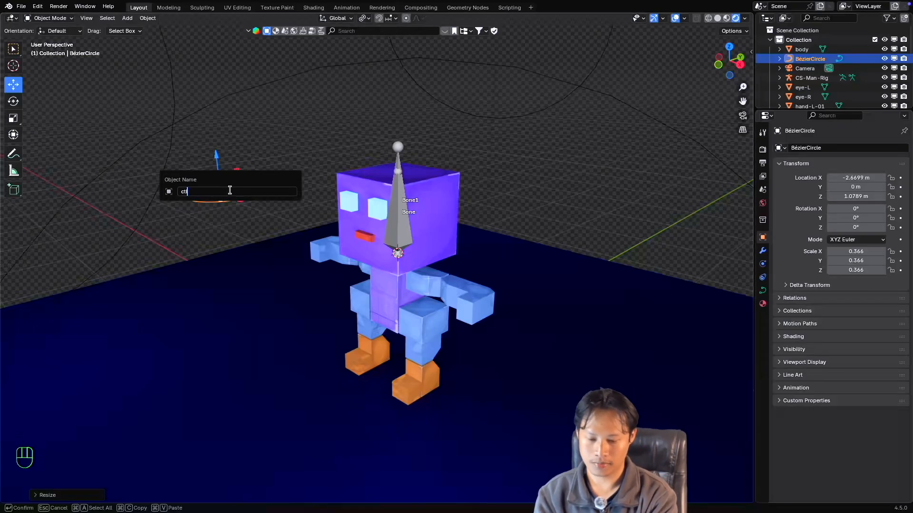
{"action": "type", "text": "tl"}
{"action": "key", "text": "Return"}
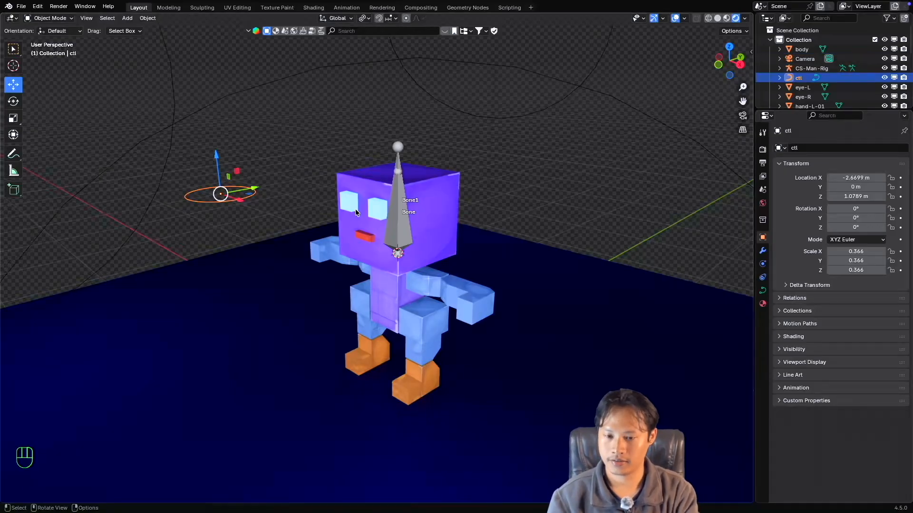
Select the CS-Man-Rig armature, enter Pose Mode and make Bone1 the active bone.
{"action": "key", "text": "ctrl+Tab"}
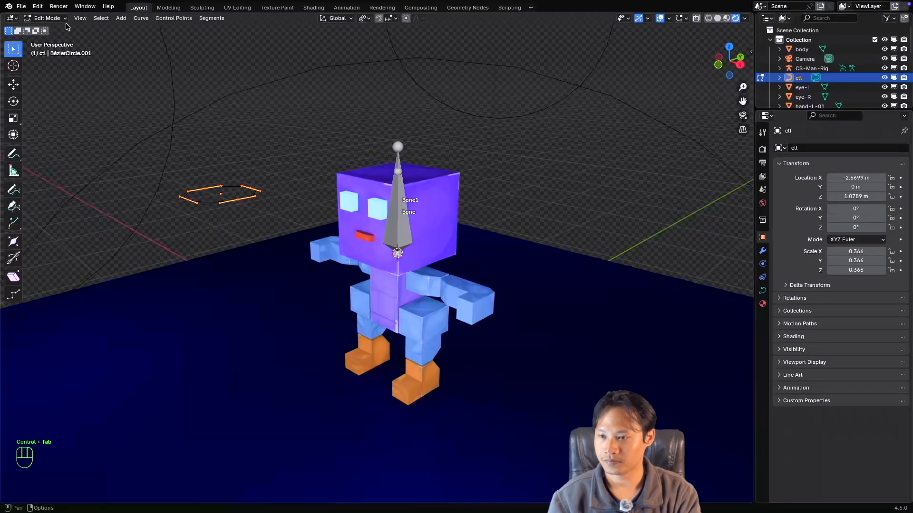
{"action": "key", "text": "ctrl+Tab"}
{"action": "left_click", "coordinate": [399, 175]}
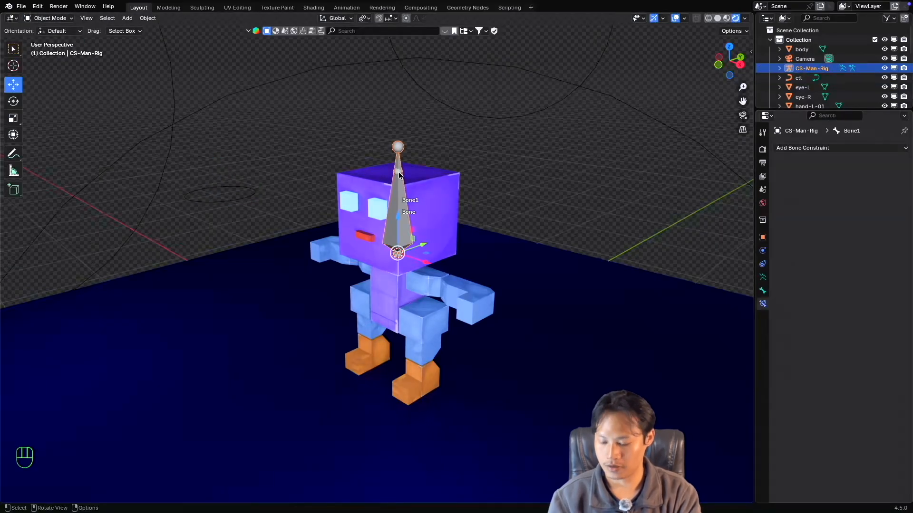
{"action": "key", "text": "ctrl+Tab"}
{"action": "left_click", "coordinate": [396, 175]}
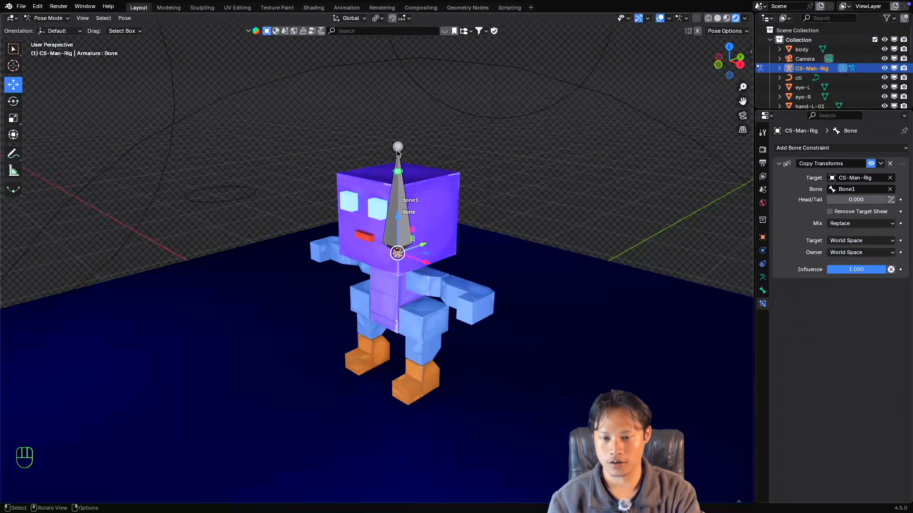
{"action": "left_click", "coordinate": [398, 149]}
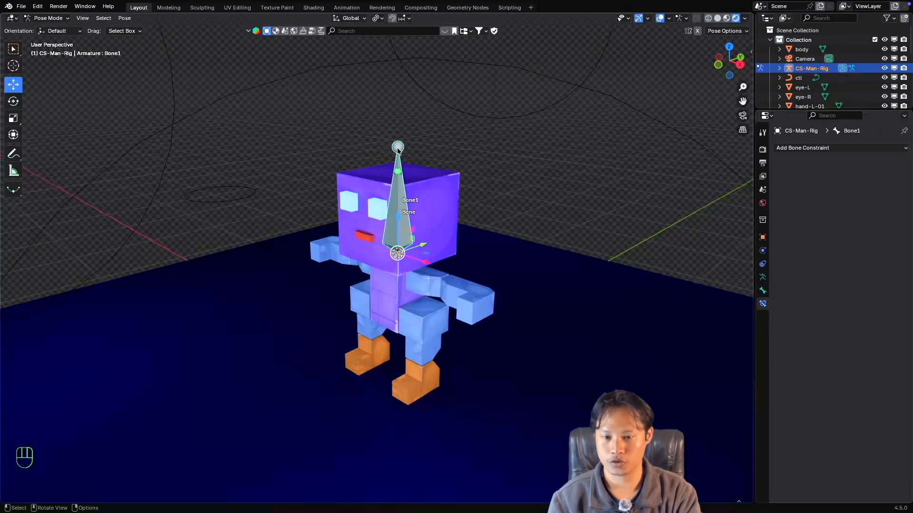
Assign the ctl circle as Bone1's custom shape object in its viewport display properties.
{"action": "left_click", "coordinate": [763, 276]}
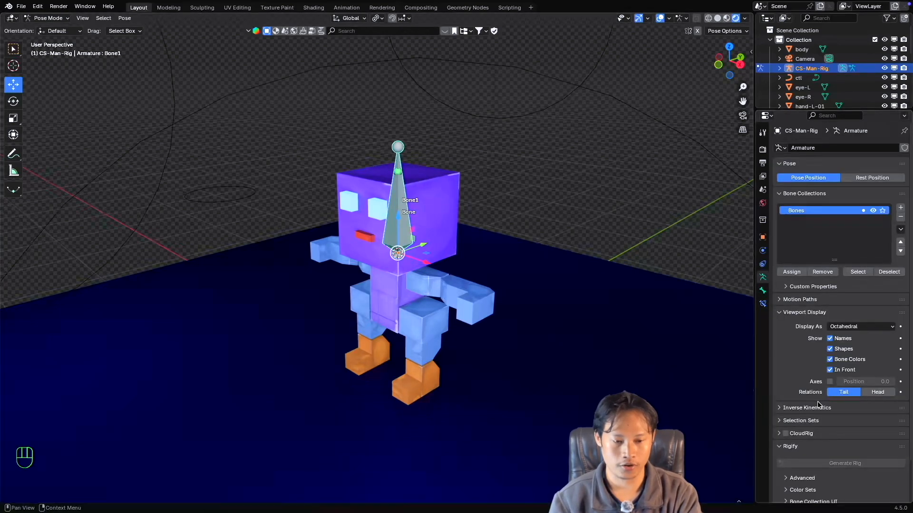
{"action": "left_click", "coordinate": [763, 291]}
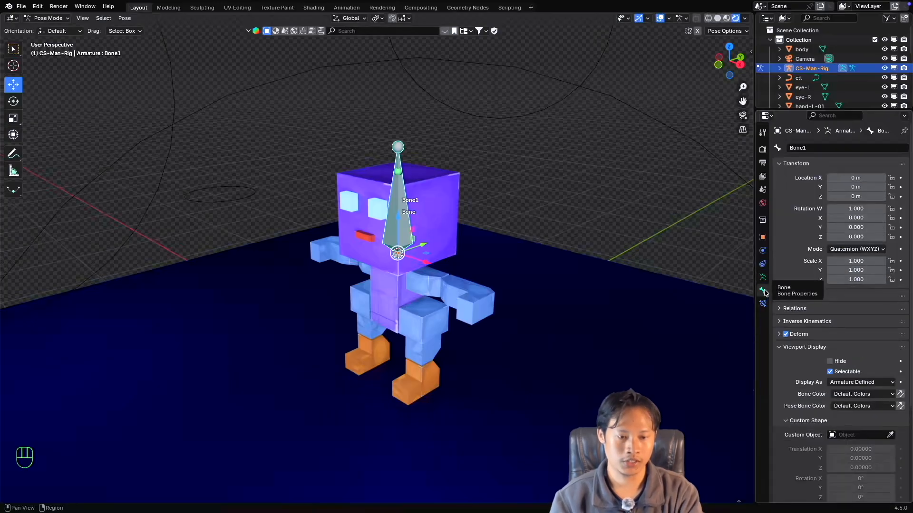
{"action": "scroll", "coordinate": [808, 309], "scroll_direction": "down", "scroll_amount": 3}
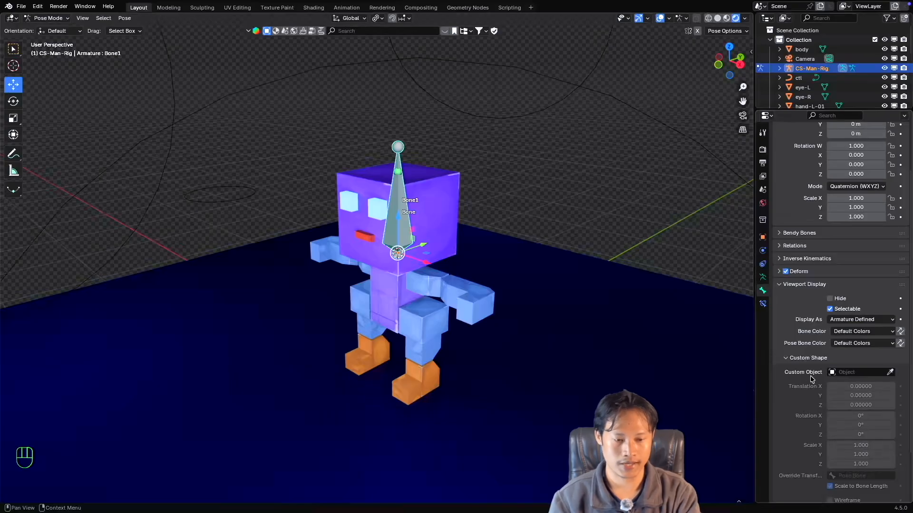
{"action": "left_click", "coordinate": [850, 373]}
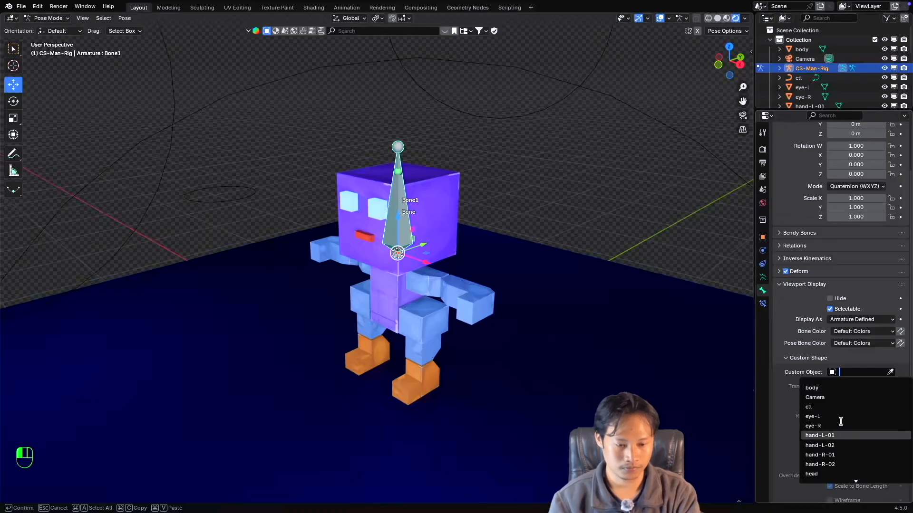
{"action": "scroll", "coordinate": [840, 420], "scroll_direction": "down", "scroll_amount": 5}
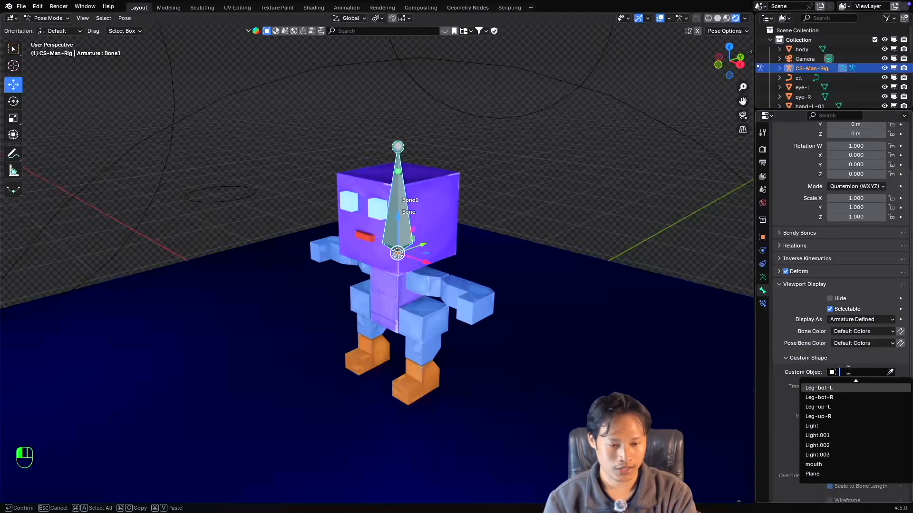
{"action": "type", "text": "c"}
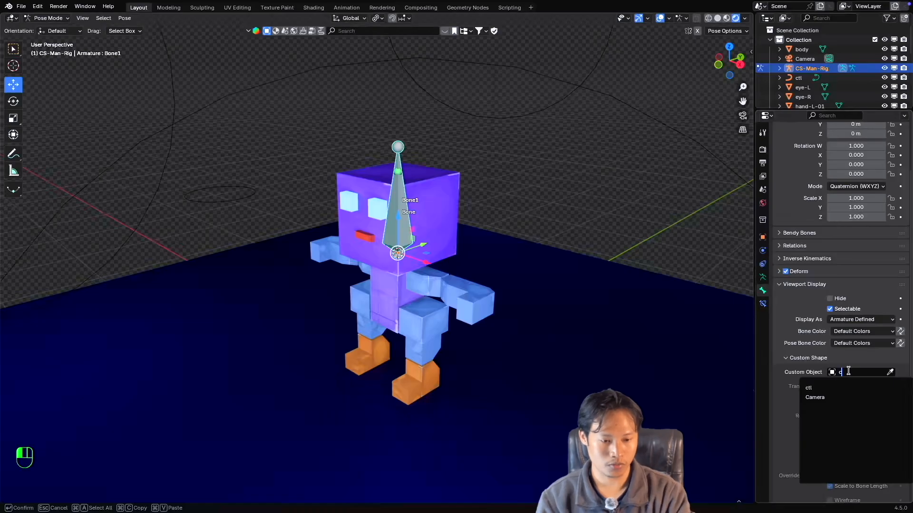
{"action": "left_click", "coordinate": [837, 386]}
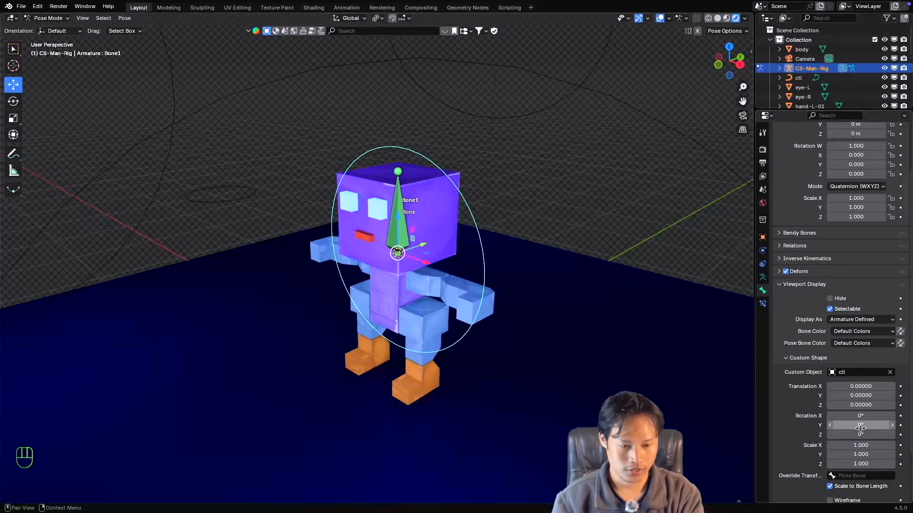
Set the X rotation of Bone1's custom shape to 90° so the circle lies flat around the neck.
{"action": "left_click_drag", "start_coordinate": [860, 416], "coordinate": [903, 416]}
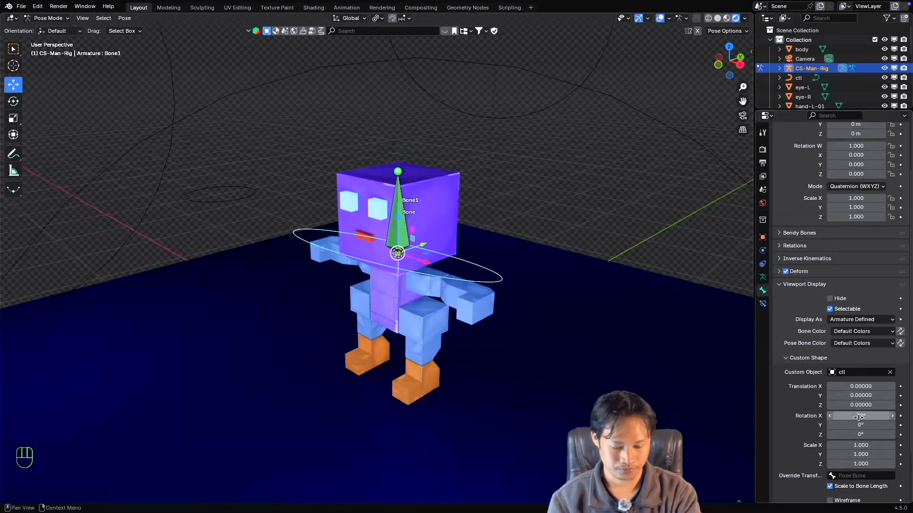
{"action": "left_click", "coordinate": [859, 416]}
{"action": "type", "text": "90"}
{"action": "key", "text": "Return"}
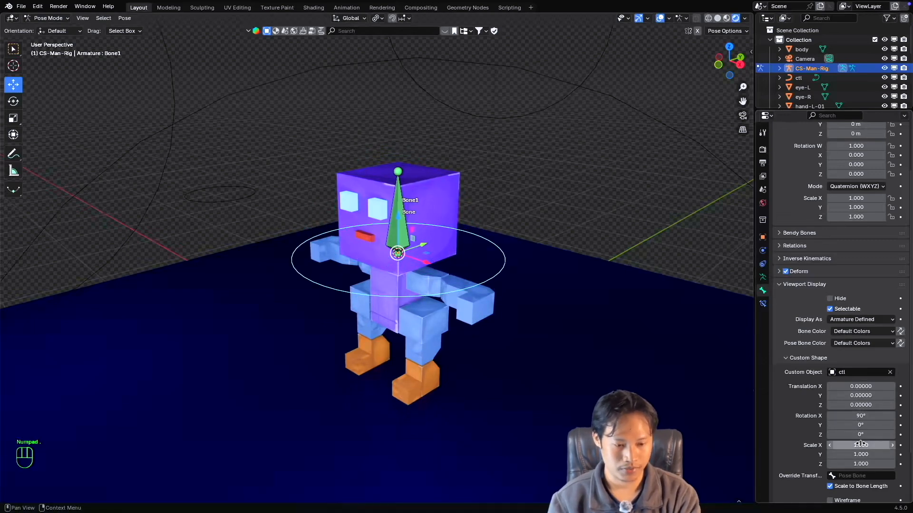
Scale Bone1's custom shape to 0.7 on X and Y and 0.5 on Z.
{"action": "left_click_drag", "start_coordinate": [860, 445], "coordinate": [860, 464]}
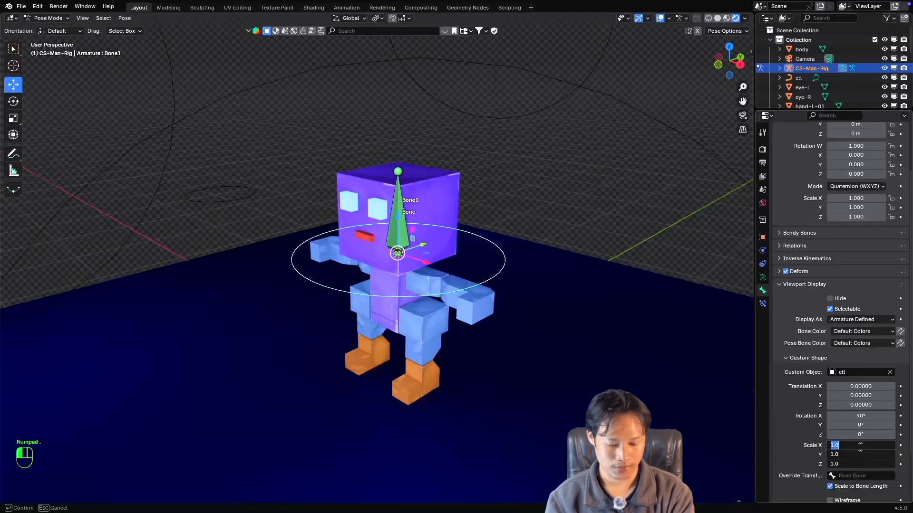
{"action": "type", "text": ".5"}
{"action": "key", "text": "Return"}
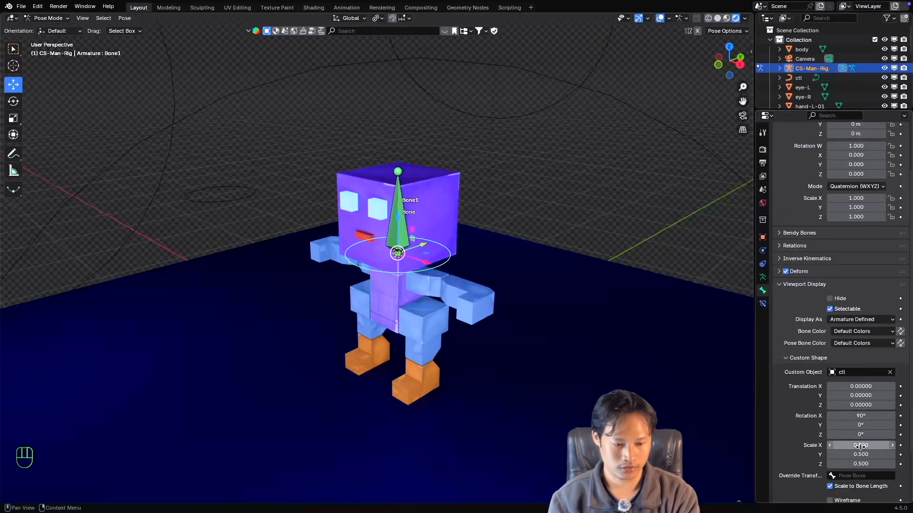
{"action": "mouse_move", "coordinate": [860, 447]}
{"action": "left_mouse_down"}
{"action": "mouse_move", "coordinate": [860, 463]}
{"action": "mouse_move", "coordinate": [860, 452]}
{"action": "left_mouse_up"}
{"action": "type", "text": ".7"}
{"action": "key", "text": "Return"}
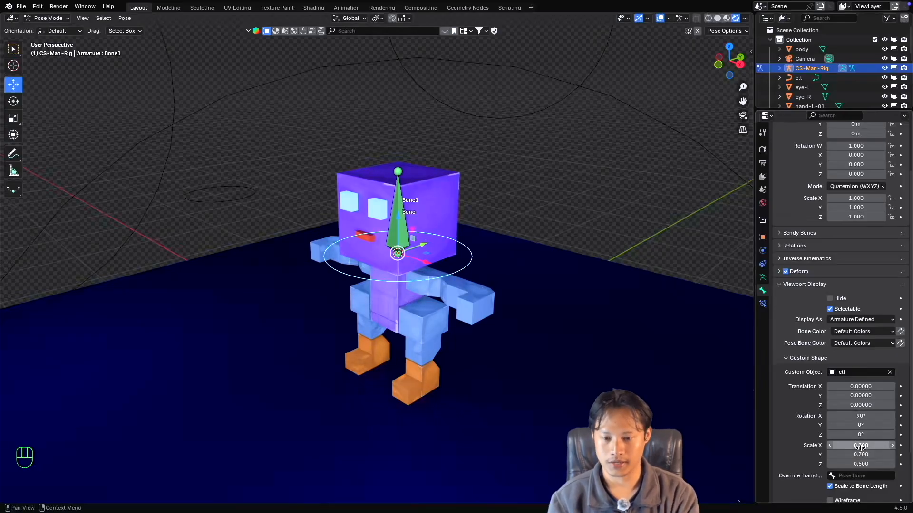
Try rotating, moving and scaling the Bone1 circle controller to test the head bone's response, cancelling each transform.
{"action": "scroll", "coordinate": [529, 268], "scroll_direction": "left", "scroll_amount": 3}
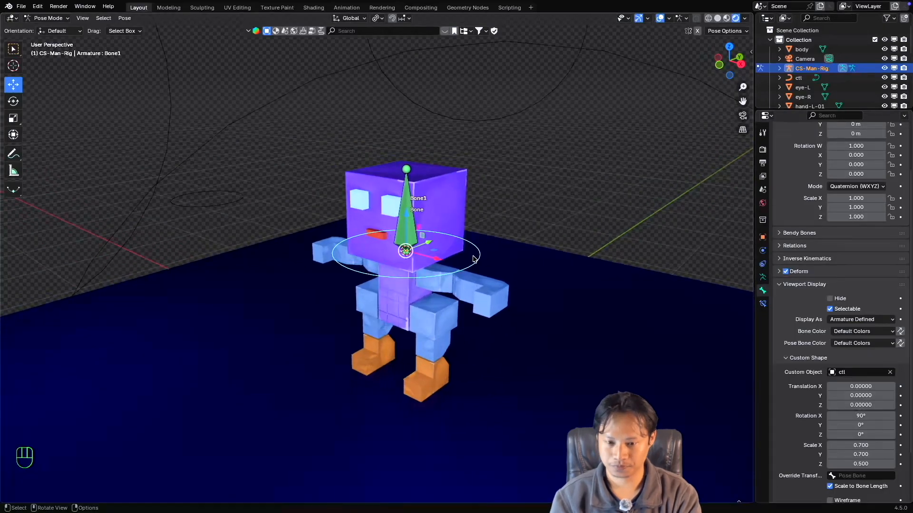
{"action": "scroll", "coordinate": [472, 260], "scroll_direction": "up", "scroll_amount": 4, "text": "super"}
{"action": "scroll", "coordinate": [473, 260], "scroll_direction": "right", "scroll_amount": 2, "text": "shift"}
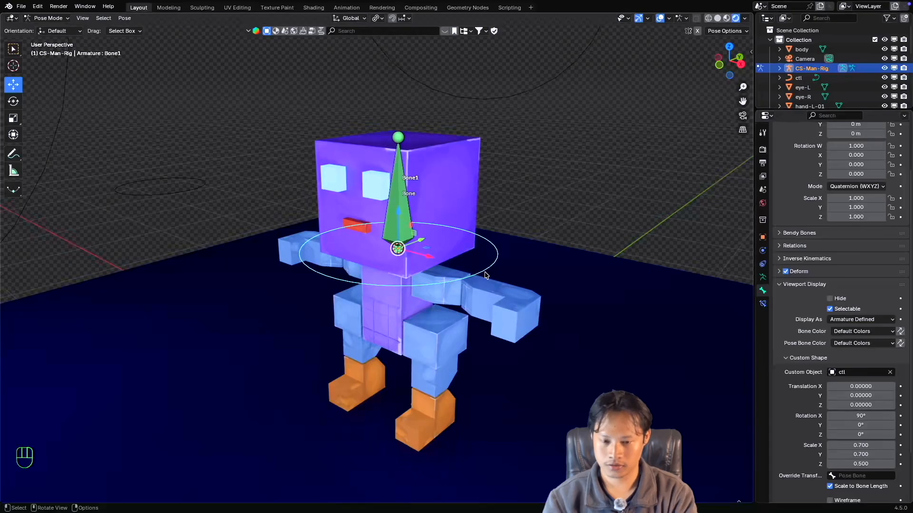
{"action": "key", "text": "r"}
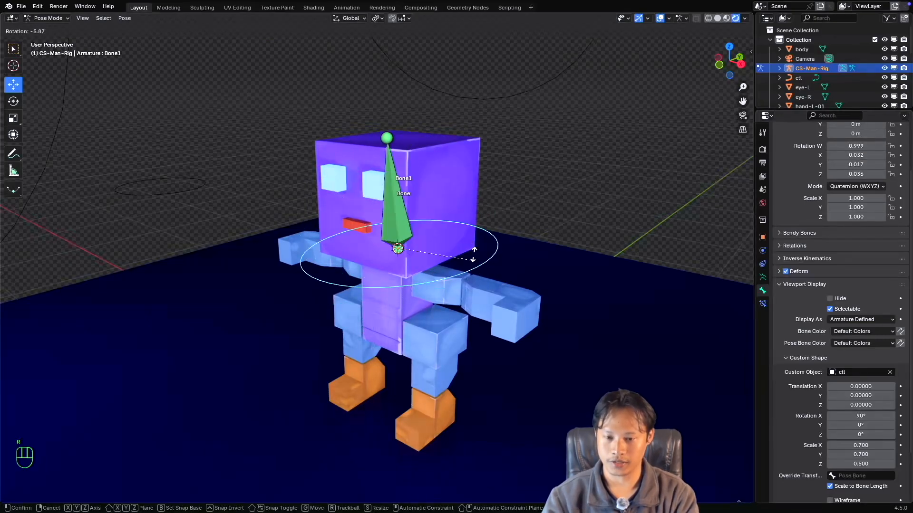
{"action": "key", "text": "Escape"}
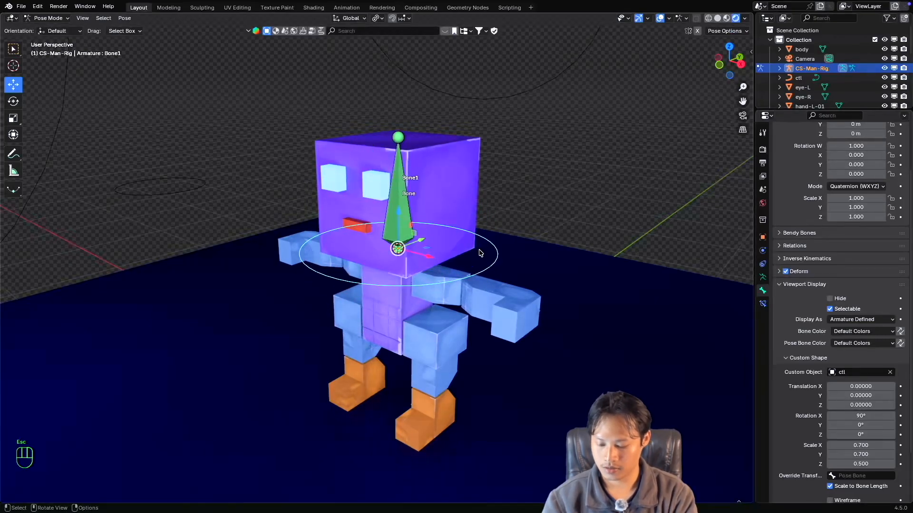
{"action": "key", "text": "g"}
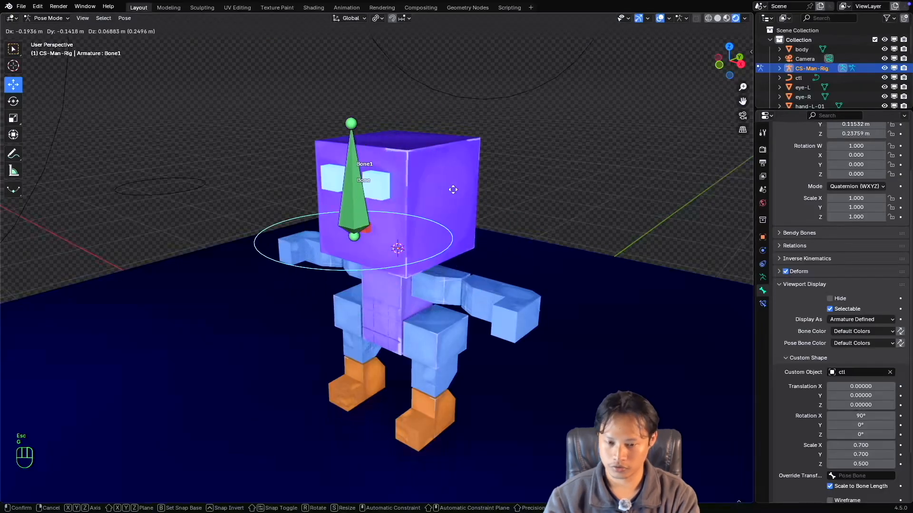
{"action": "key", "text": "Escape"}
{"action": "key", "text": "r"}
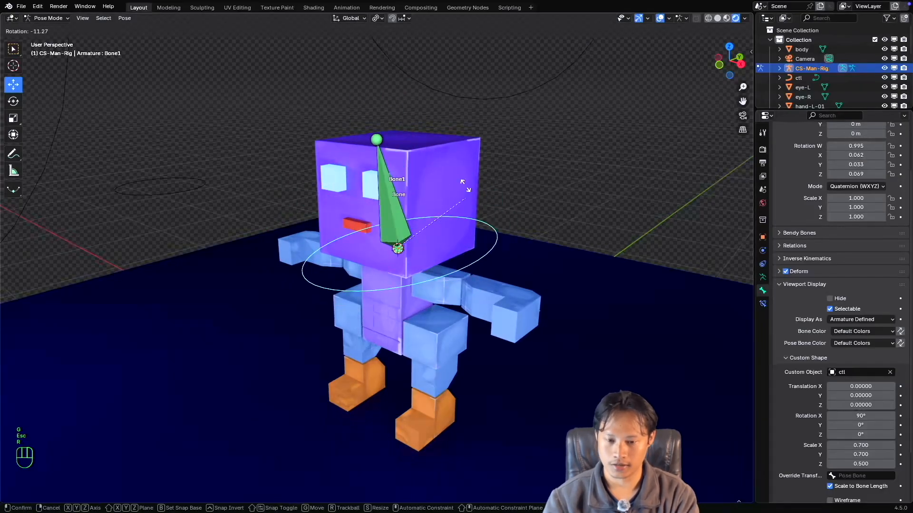
{"action": "key", "text": "Escape"}
{"action": "key", "text": "s"}
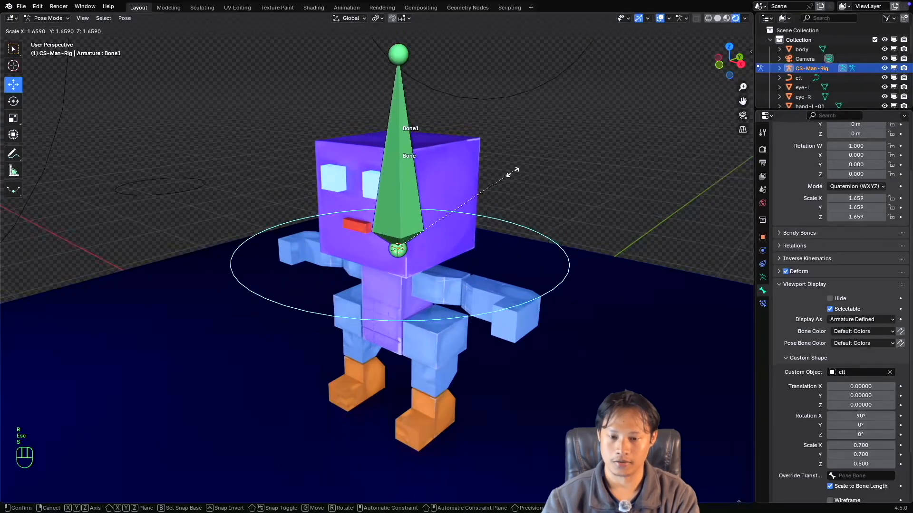
{"action": "key", "text": "Escape"}
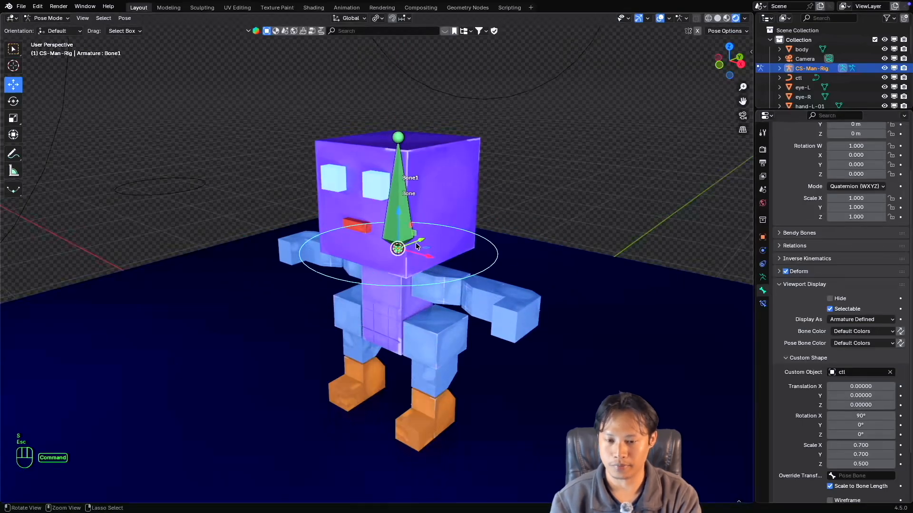
Select the head bone named Bone and set its Copy Transforms constraint's Target and Owner to Local Space.
{"action": "scroll", "coordinate": [415, 243], "scroll_direction": "down", "scroll_amount": 2}
{"action": "left_click", "coordinate": [394, 195]}
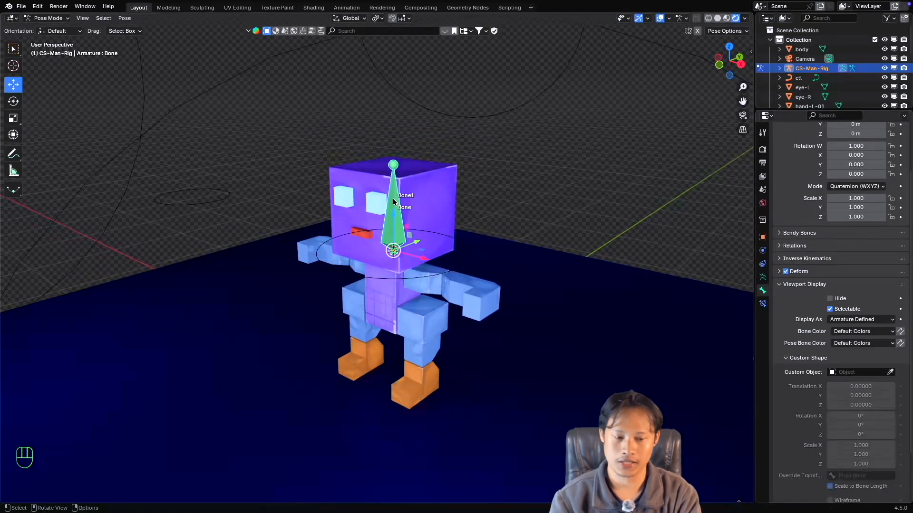
{"action": "left_click", "coordinate": [763, 303]}
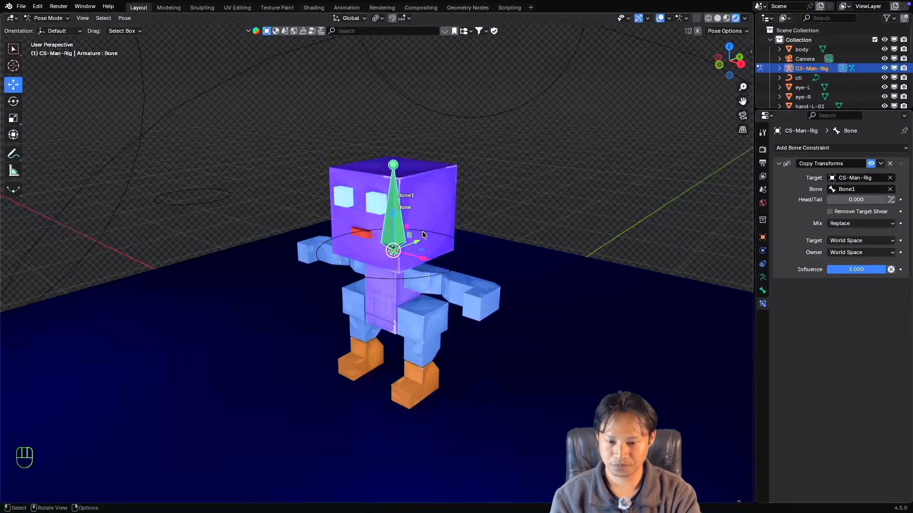
{"action": "scroll", "coordinate": [422, 231], "scroll_direction": "up", "scroll_amount": 2}
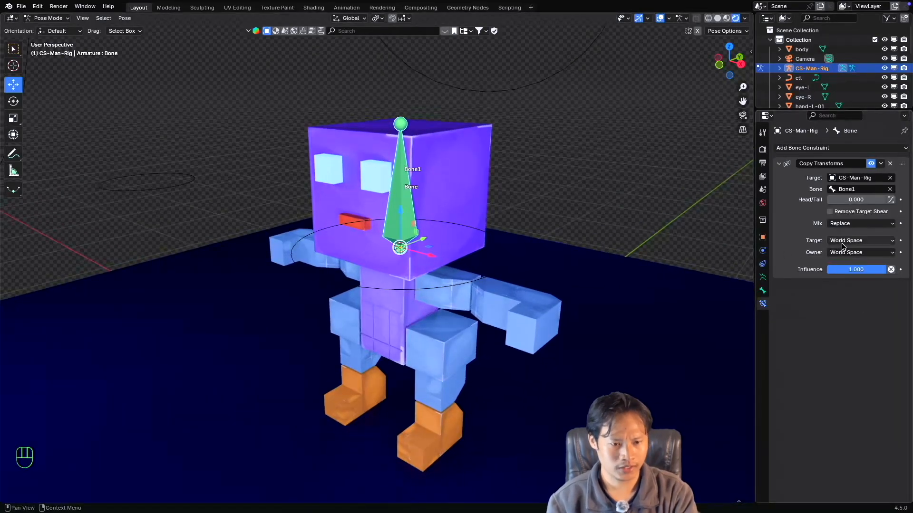
{"action": "left_click", "coordinate": [843, 246]}
{"action": "left_click", "coordinate": [816, 297]}
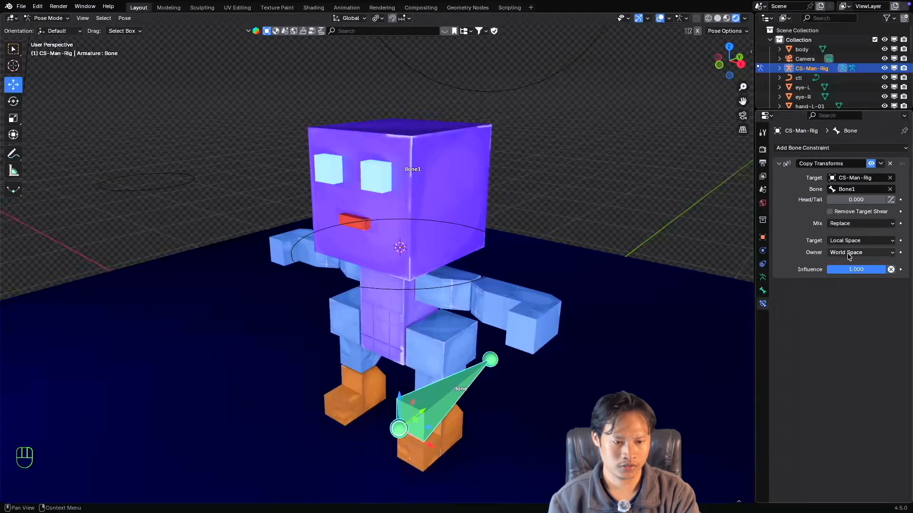
{"action": "left_click", "coordinate": [850, 254]}
{"action": "left_click", "coordinate": [848, 310]}
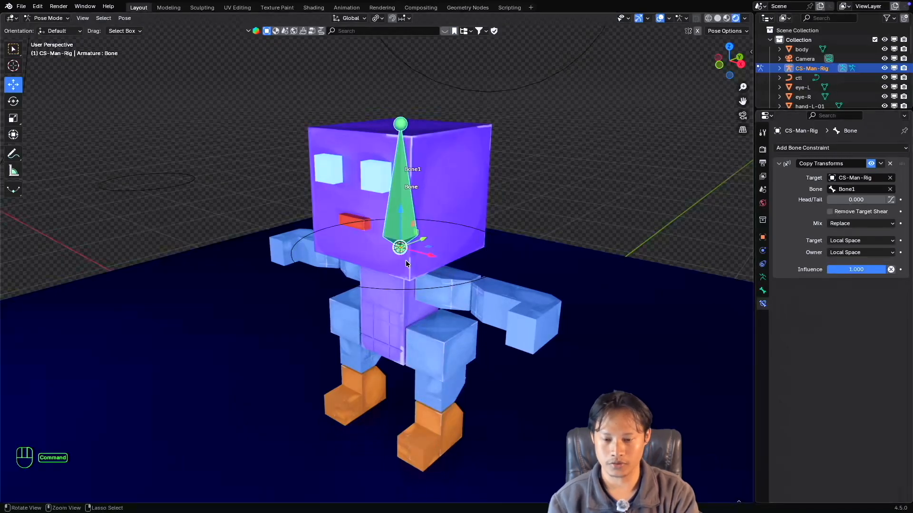
Select Bone1 and, in Edit Mode, move it along the Y axis well out in front of the character.
{"action": "scroll", "coordinate": [406, 263], "scroll_direction": "down", "scroll_amount": 2, "text": "super"}
{"action": "scroll", "coordinate": [405, 264], "scroll_direction": "up", "scroll_amount": 1, "text": "super"}
{"action": "left_click", "coordinate": [415, 279]}
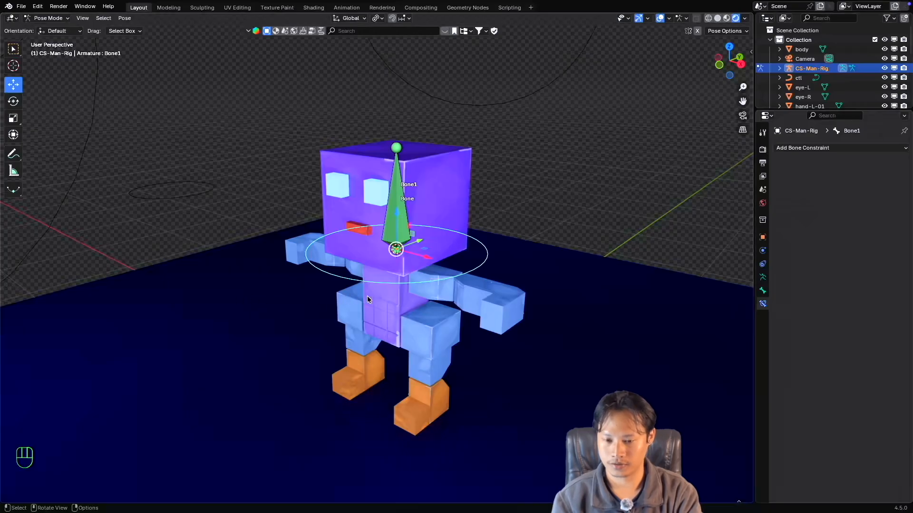
{"action": "scroll", "coordinate": [368, 300], "scroll_direction": "right", "scroll_amount": 5}
{"action": "scroll", "coordinate": [371, 298], "scroll_direction": "left", "scroll_amount": 3}
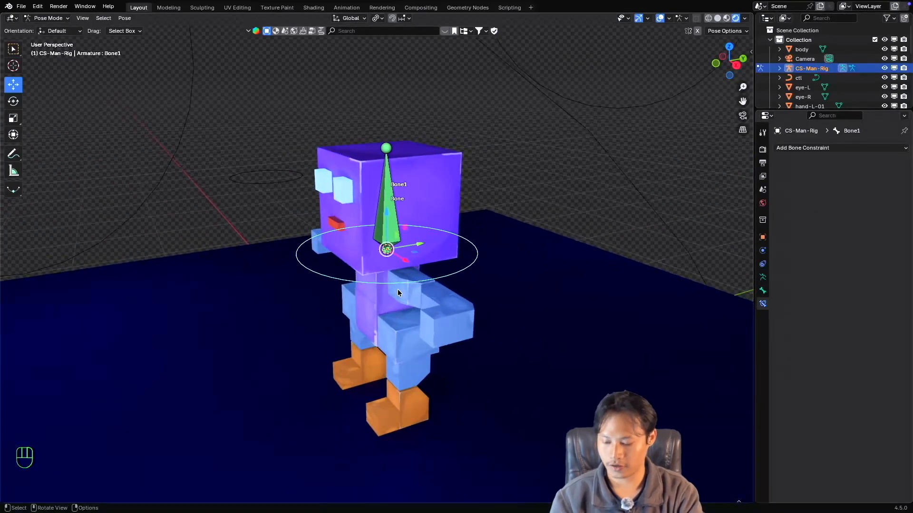
{"action": "key", "text": "Tab"}
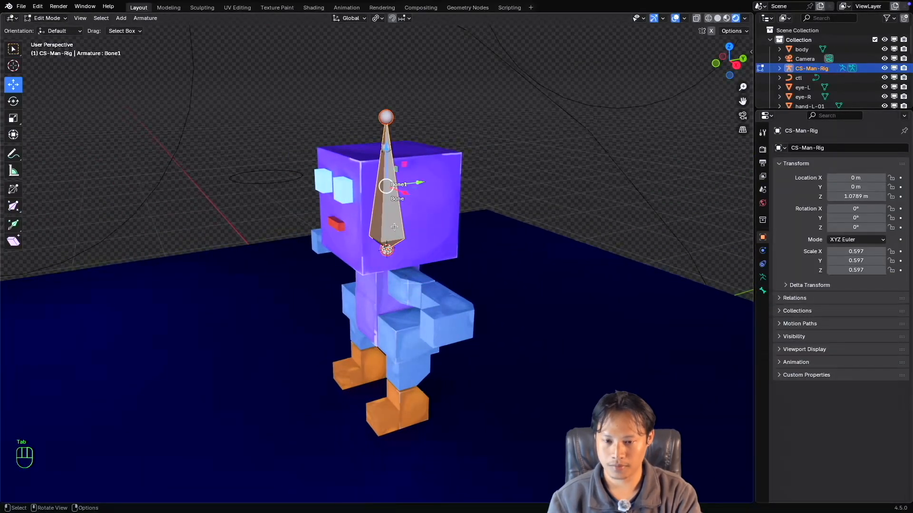
{"action": "left_click_drag", "start_coordinate": [419, 182], "coordinate": [241, 212]}
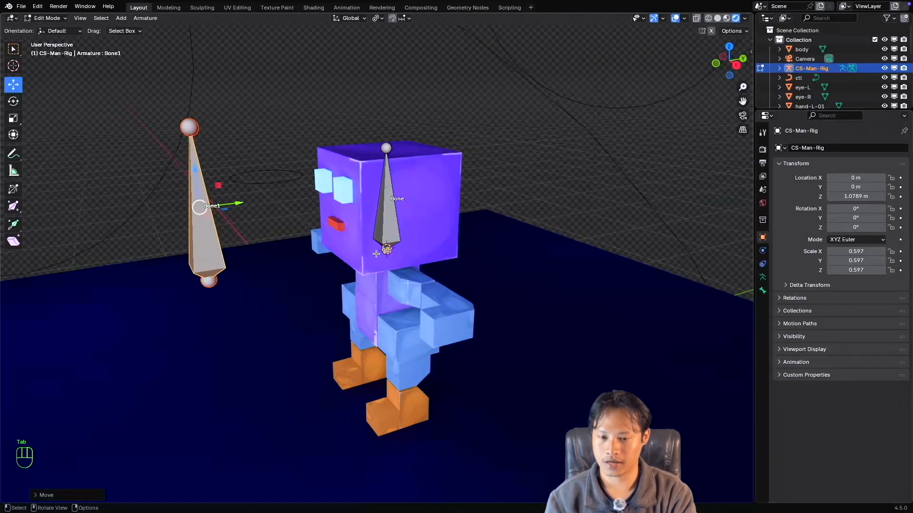
Return the rig to Pose Mode and select the head bone to inspect it apart from its controller.
{"action": "scroll", "coordinate": [413, 237], "scroll_direction": "left", "scroll_amount": 4}
{"action": "key", "text": "ctrl+Tab"}
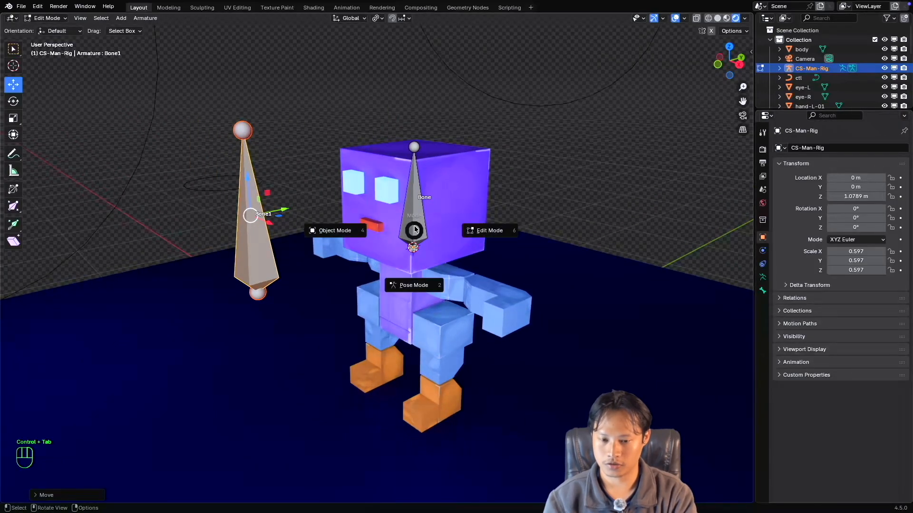
{"action": "left_click", "coordinate": [421, 296]}
{"action": "left_click", "coordinate": [416, 228]}
{"action": "scroll", "coordinate": [418, 228], "scroll_direction": "left", "scroll_amount": 4}
{"action": "scroll", "coordinate": [418, 227], "scroll_direction": "right", "scroll_amount": 5}
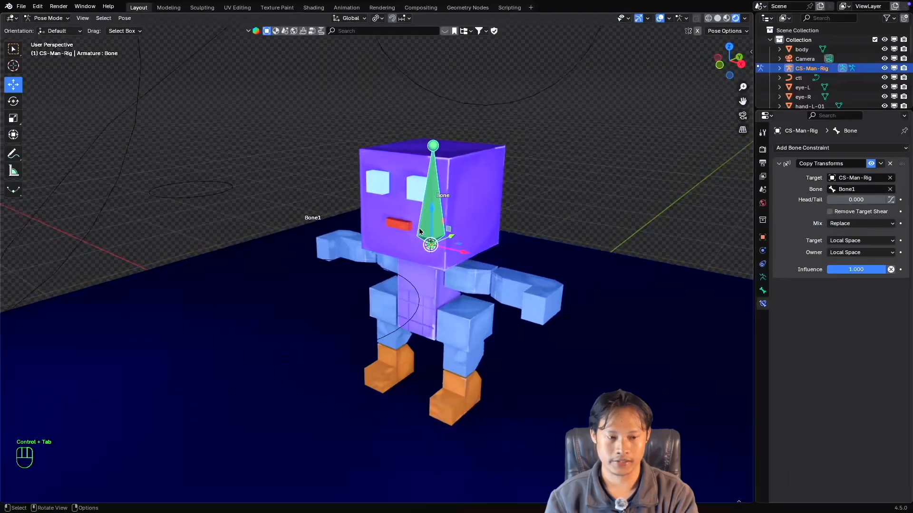
{"action": "scroll", "coordinate": [405, 283], "scroll_direction": "right", "scroll_amount": 2}
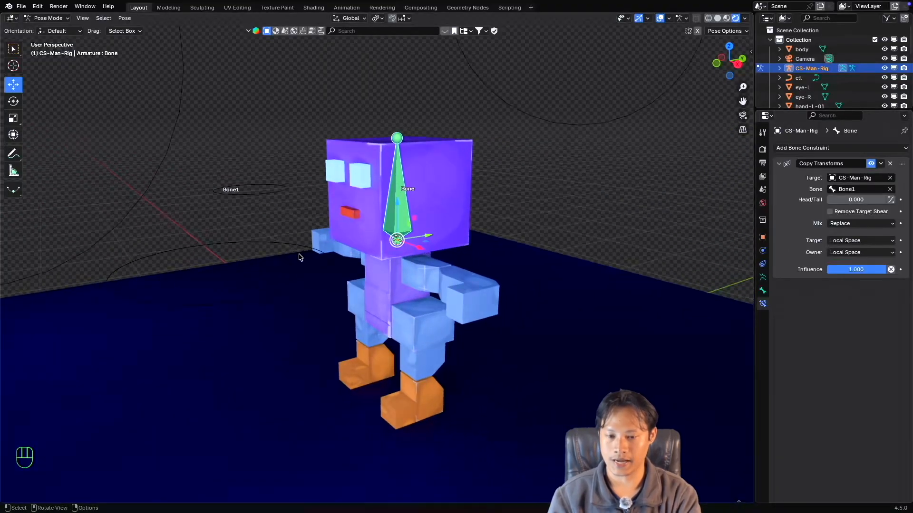
Switch the Copy Transforms constraint's Target and Owner to World Space and compare the head bone's position with Bone1.
{"action": "left_click", "coordinate": [858, 243]}
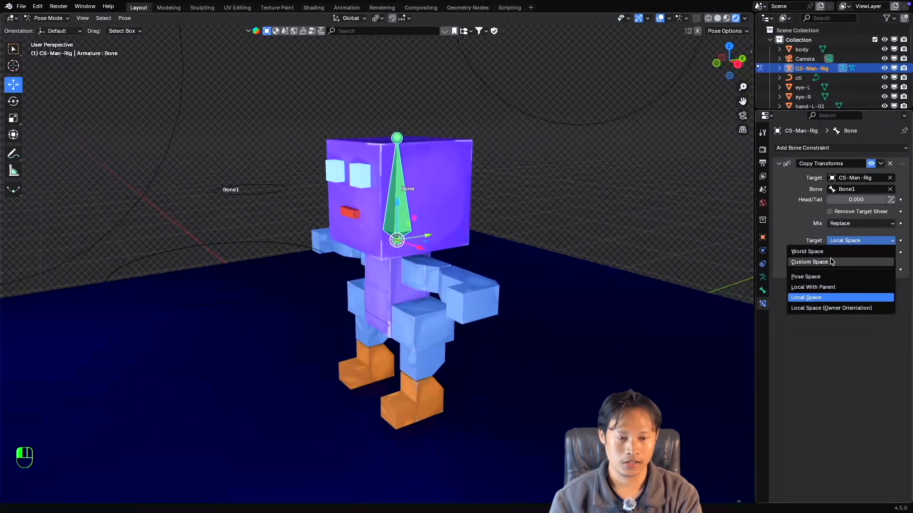
{"action": "left_click", "coordinate": [822, 255]}
{"action": "left_click", "coordinate": [851, 257]}
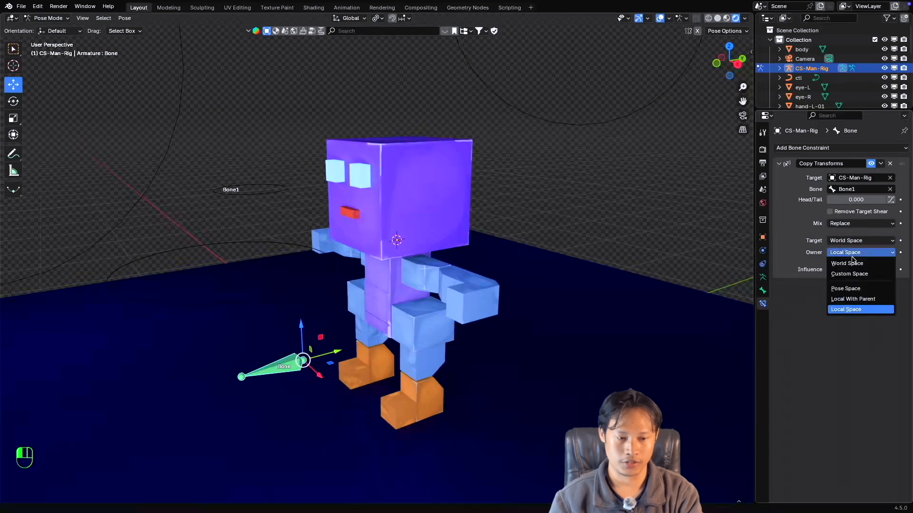
{"action": "left_click", "coordinate": [849, 262]}
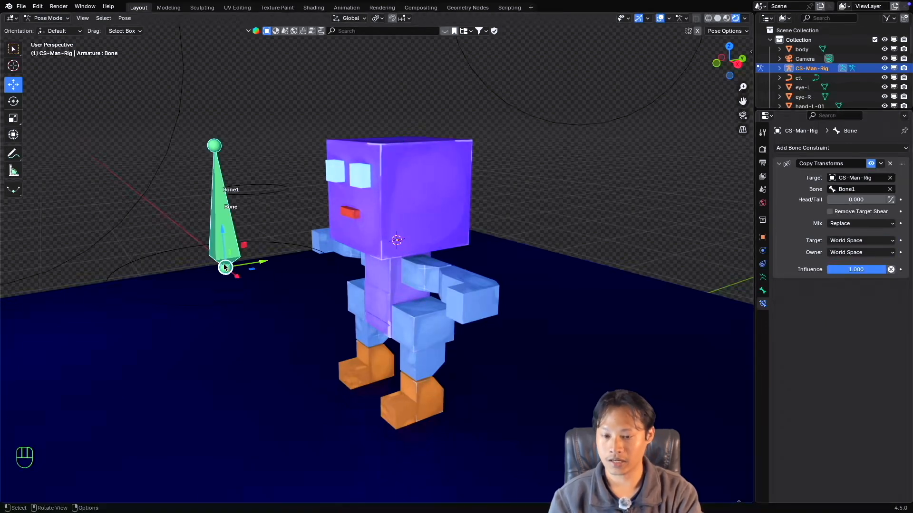
{"action": "scroll", "coordinate": [264, 269], "scroll_direction": "left", "scroll_amount": 2}
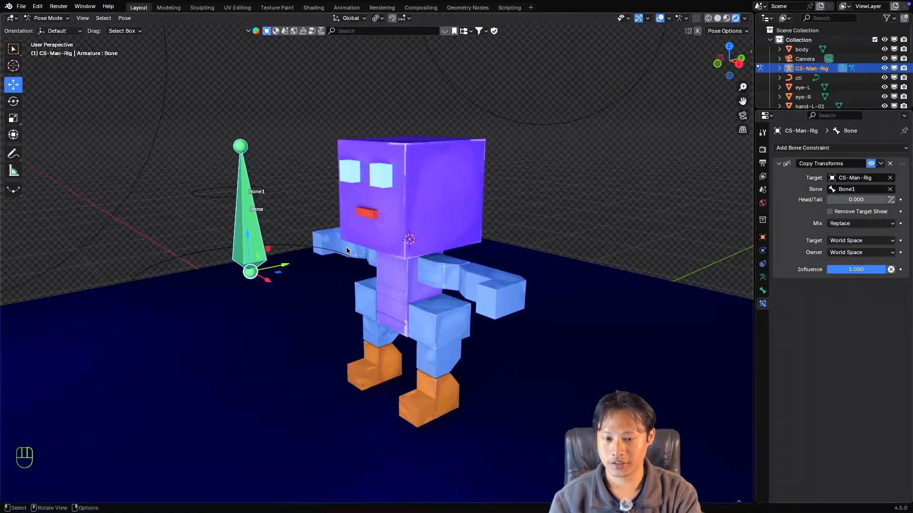
{"action": "left_click", "coordinate": [423, 195]}
{"action": "left_click", "coordinate": [246, 203]}
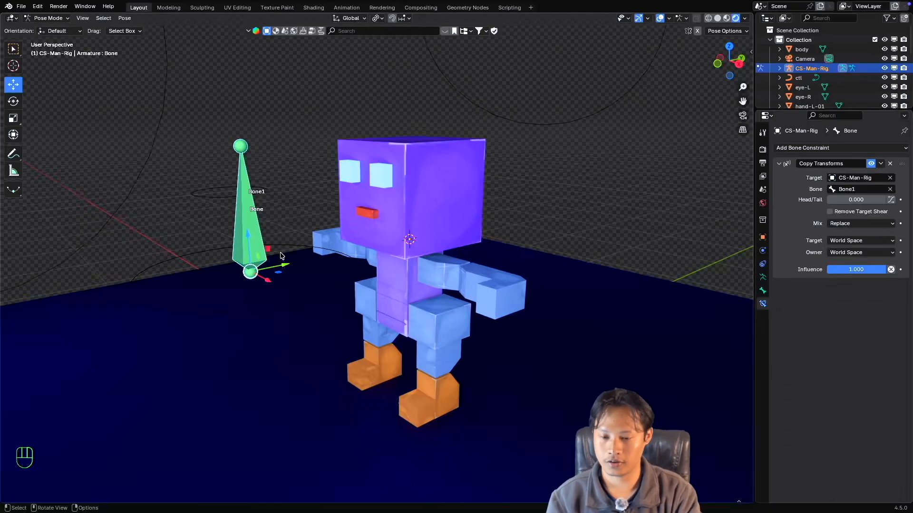
{"action": "middle_click_drag", "start_coordinate": [281, 255], "coordinate": [307, 251]}
Set both the Target and Owner spaces of the head bone's Copy Transforms constraint back to Local Space.
{"action": "left_click", "coordinate": [843, 241]}
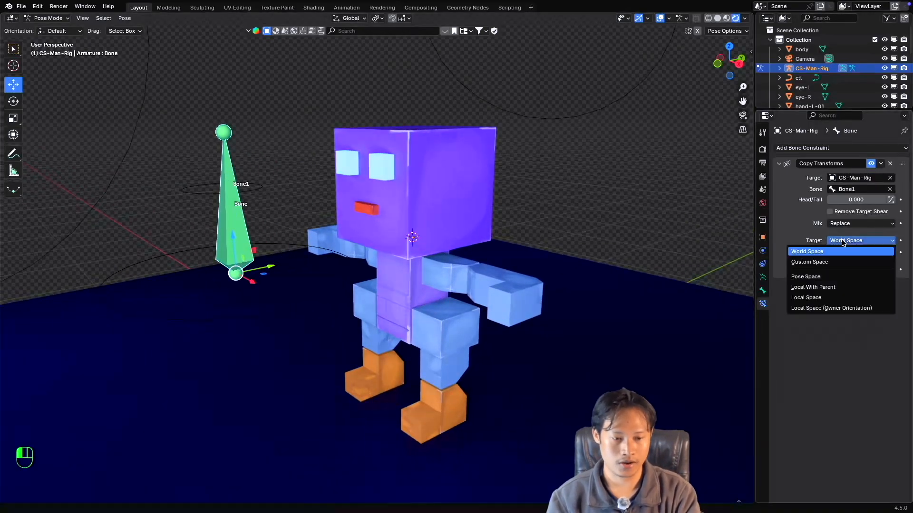
{"action": "left_click", "coordinate": [808, 298]}
{"action": "left_click", "coordinate": [851, 253]}
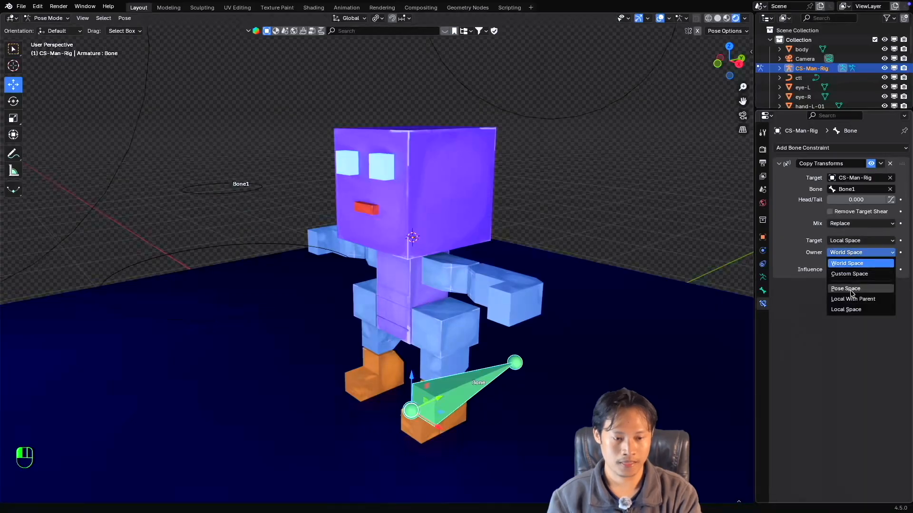
{"action": "left_click", "coordinate": [851, 310]}
{"action": "middle_click_drag", "start_coordinate": [442, 205], "coordinate": [466, 219]}
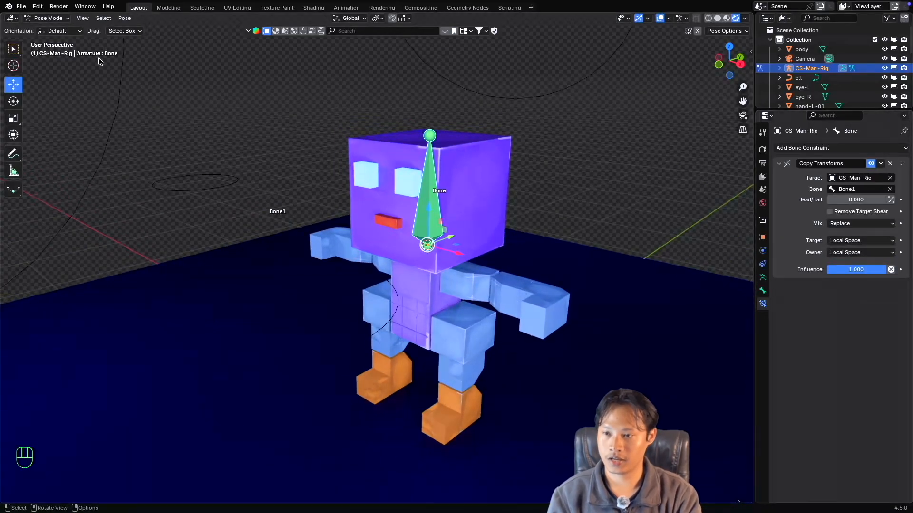
Select the head mesh with the rig and parent it to the head bone in Pose Mode using the Bone option.
{"action": "left_click", "coordinate": [47, 18]}
{"action": "left_click", "coordinate": [48, 28]}
{"action": "left_click", "coordinate": [459, 160]}
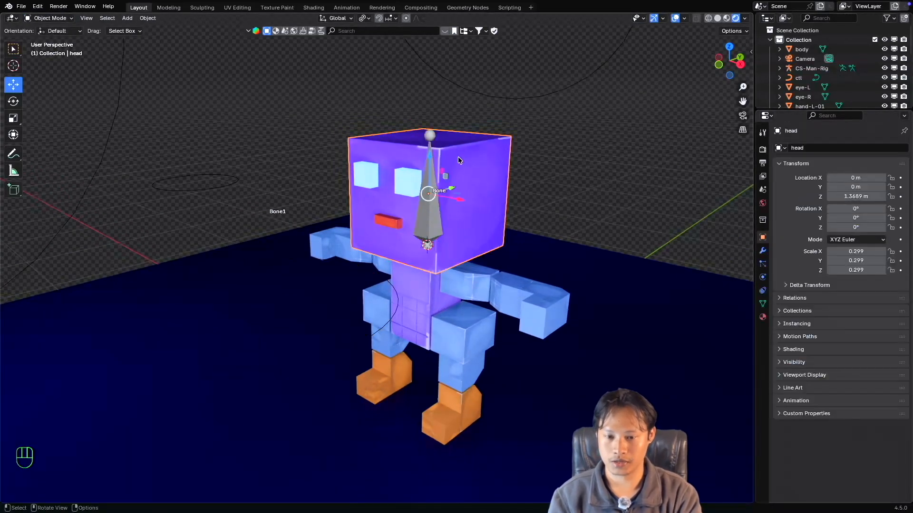
{"action": "left_click", "coordinate": [432, 160]}
{"action": "key", "text": "ctrl+Tab"}
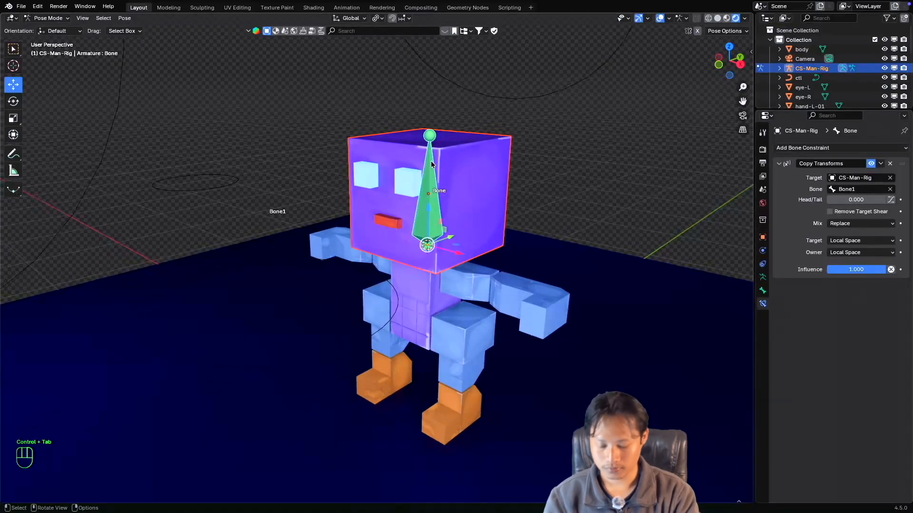
{"action": "key", "text": "super+p"}
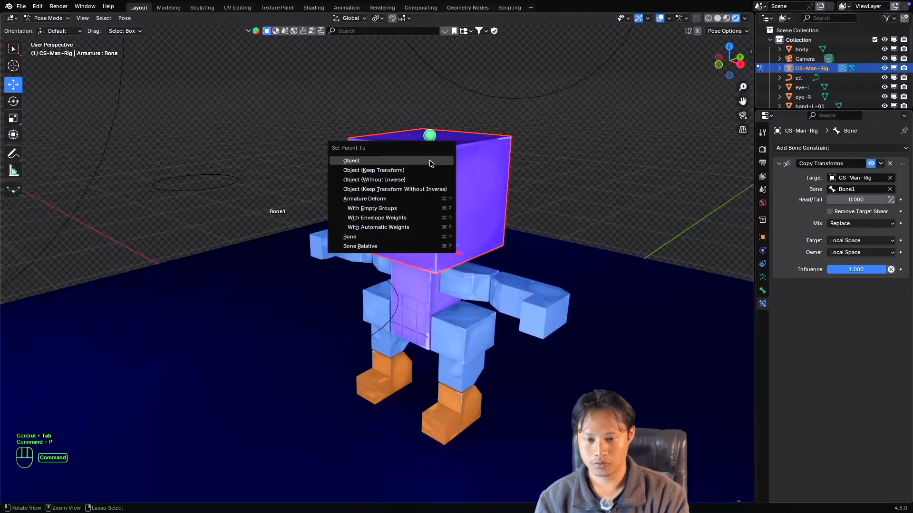
{"action": "left_click", "coordinate": [376, 237]}
Clear the selection in Object Mode, select only the CS-Man-Rig armature and put it back in Pose Mode.
{"action": "left_click", "coordinate": [53, 19]}
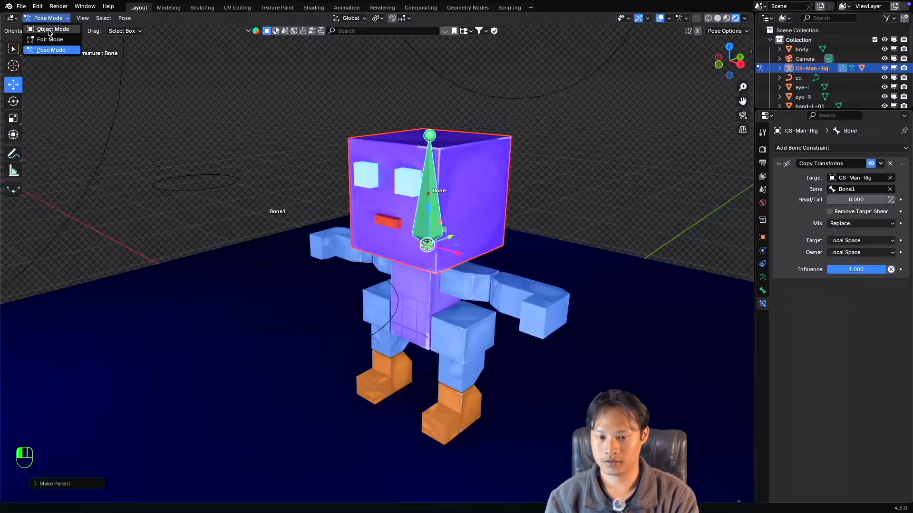
{"action": "left_click", "coordinate": [51, 29]}
{"action": "left_click", "coordinate": [576, 133]}
{"action": "left_click", "coordinate": [436, 208]}
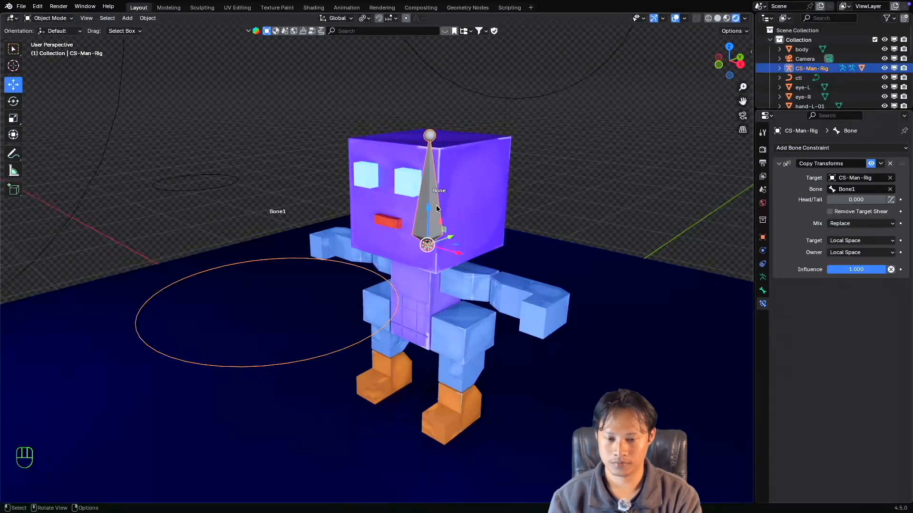
{"action": "key", "text": "ctrl+Tab"}
Test-rotate the Bone1 controller to check how the head bone and head mesh follow, cancelling each rotation.
{"action": "middle_click_drag", "start_coordinate": [431, 214], "coordinate": [411, 211]}
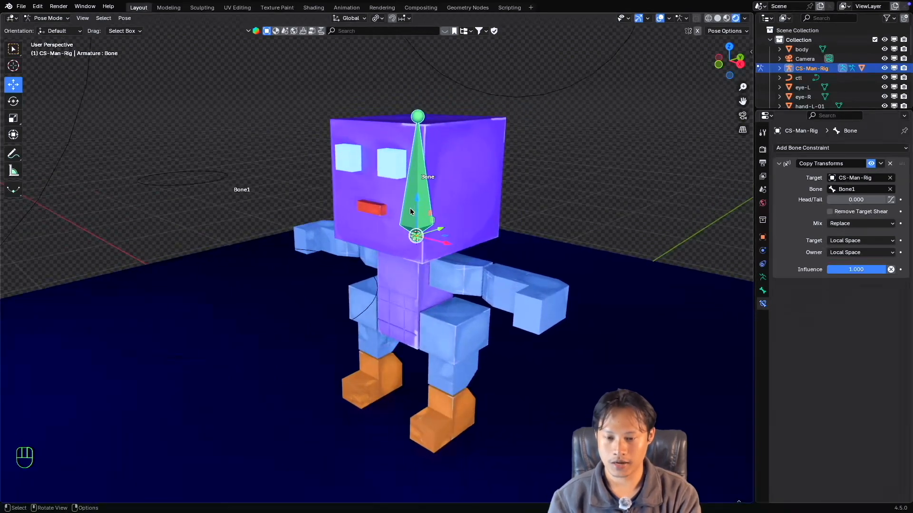
{"action": "left_click", "coordinate": [365, 261]}
{"action": "key", "text": "r"}
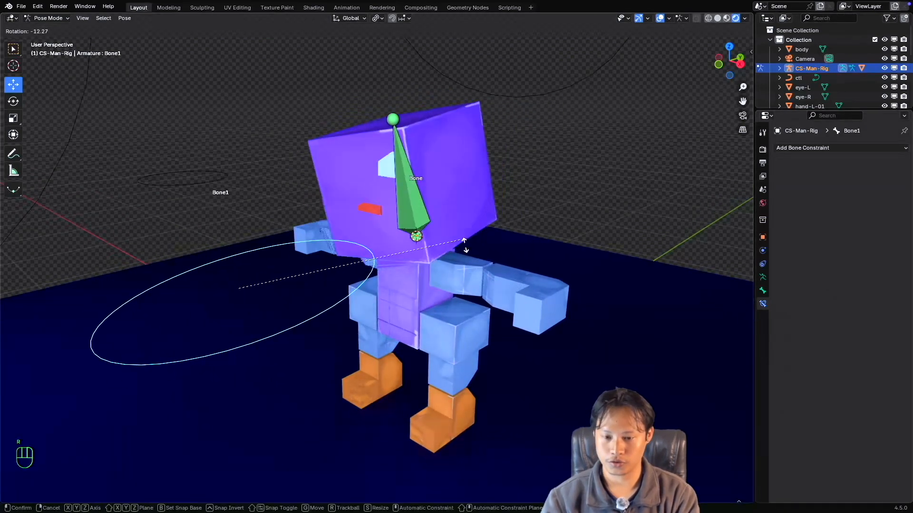
{"action": "key", "text": "Escape"}
{"action": "key", "text": "r"}
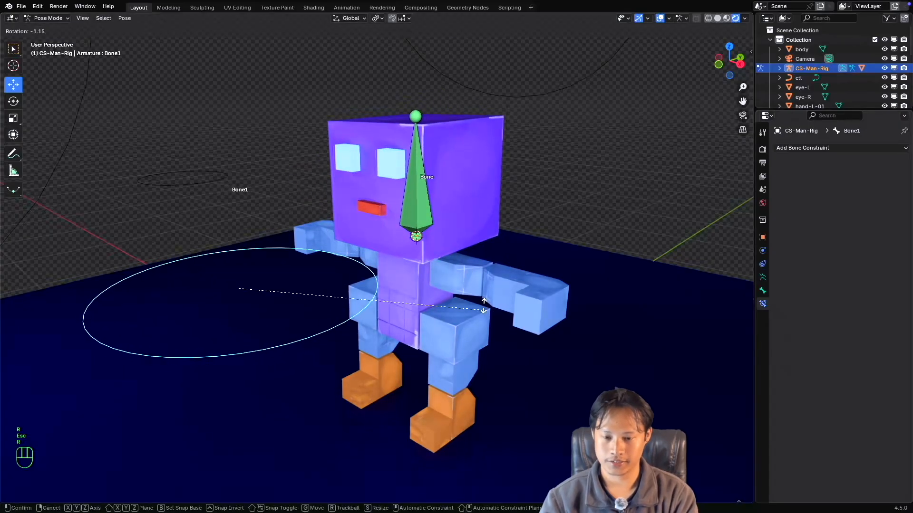
{"action": "key", "text": "Escape"}
Set the Target and Owner of the head bone's Copy Transforms constraint to World Space and compare the head bone with Bone1.
{"action": "left_click", "coordinate": [422, 217]}
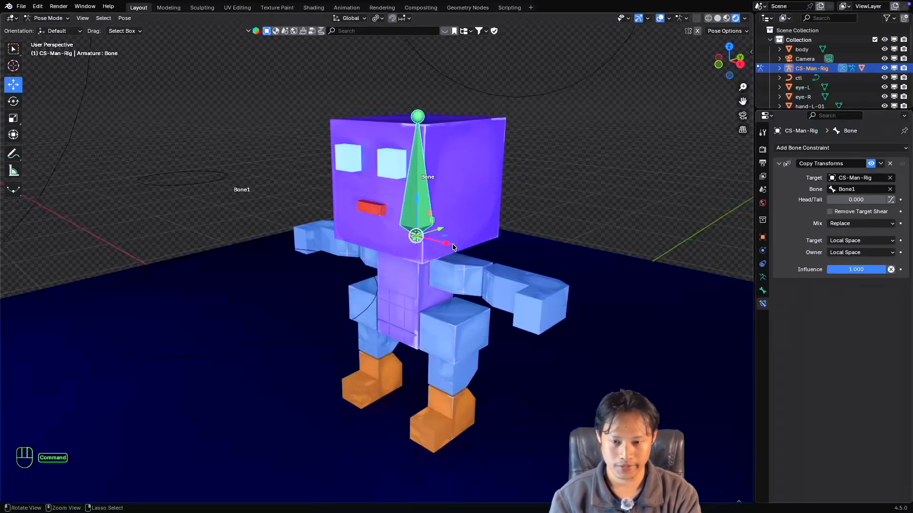
{"action": "scroll", "coordinate": [455, 247], "scroll_direction": "down", "scroll_amount": 1, "text": "super"}
{"action": "scroll", "coordinate": [455, 247], "scroll_direction": "up", "scroll_amount": 2, "text": "super"}
{"action": "left_click", "coordinate": [859, 245]}
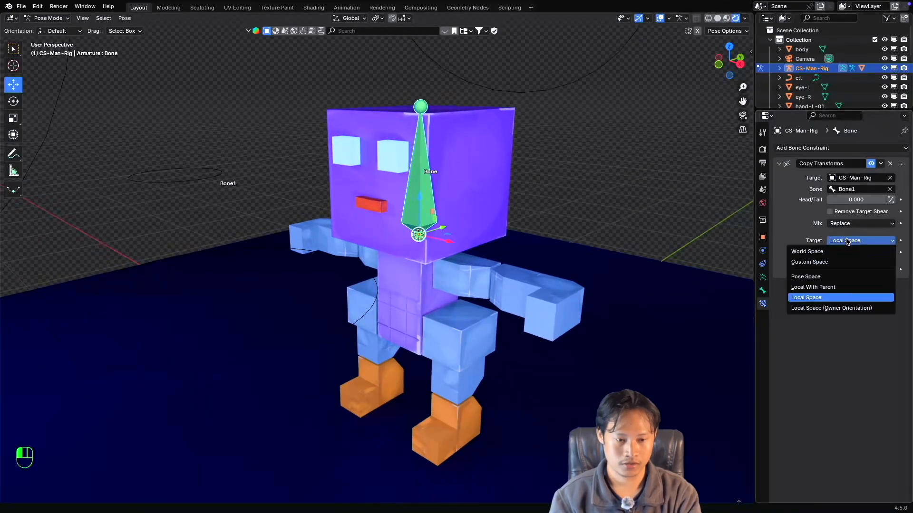
{"action": "left_click", "coordinate": [844, 250]}
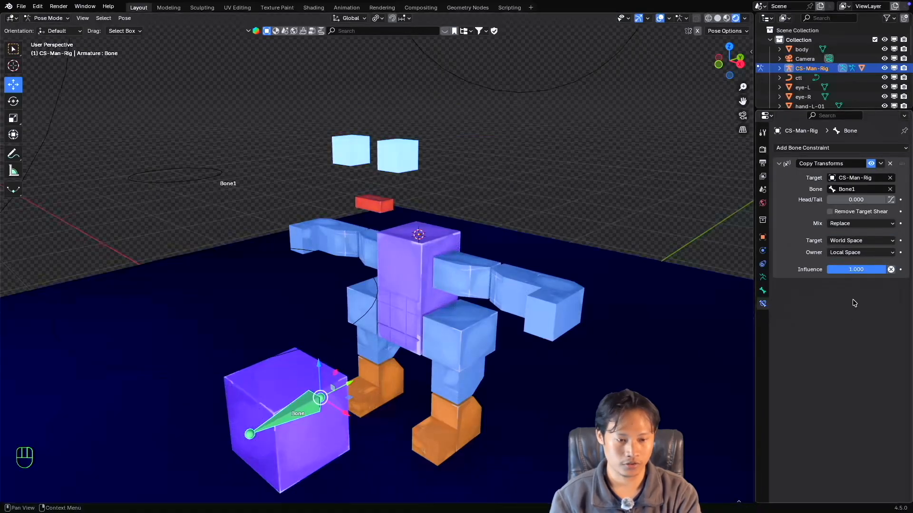
{"action": "left_click", "coordinate": [851, 254]}
{"action": "left_click", "coordinate": [850, 264]}
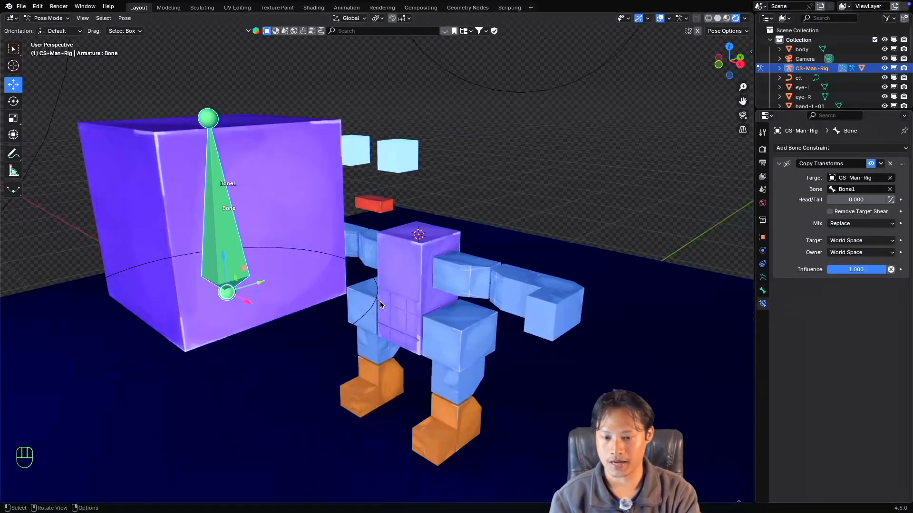
{"action": "scroll", "coordinate": [314, 312], "scroll_direction": "down", "scroll_amount": 4}
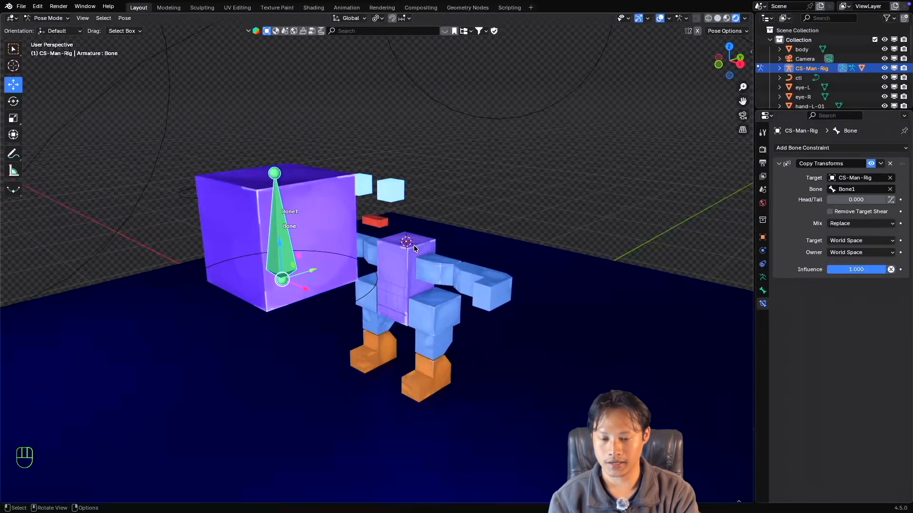
{"action": "middle_click_drag", "start_coordinate": [433, 261], "coordinate": [432, 264]}
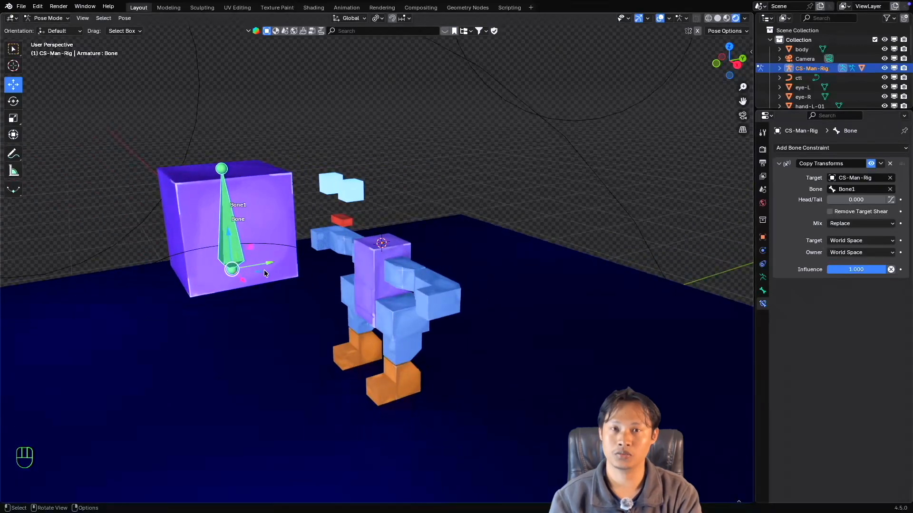
{"action": "scroll", "coordinate": [353, 295], "scroll_direction": "up", "scroll_amount": 3}
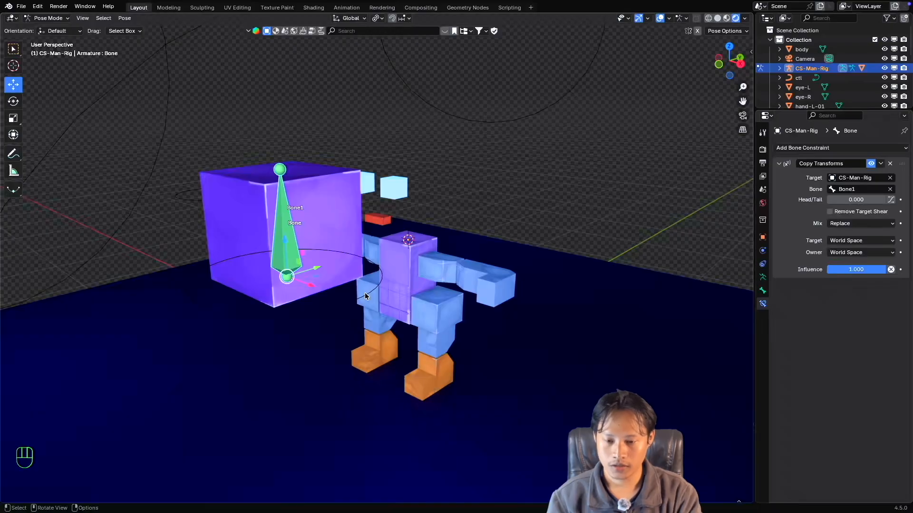
{"action": "left_click", "coordinate": [364, 292]}
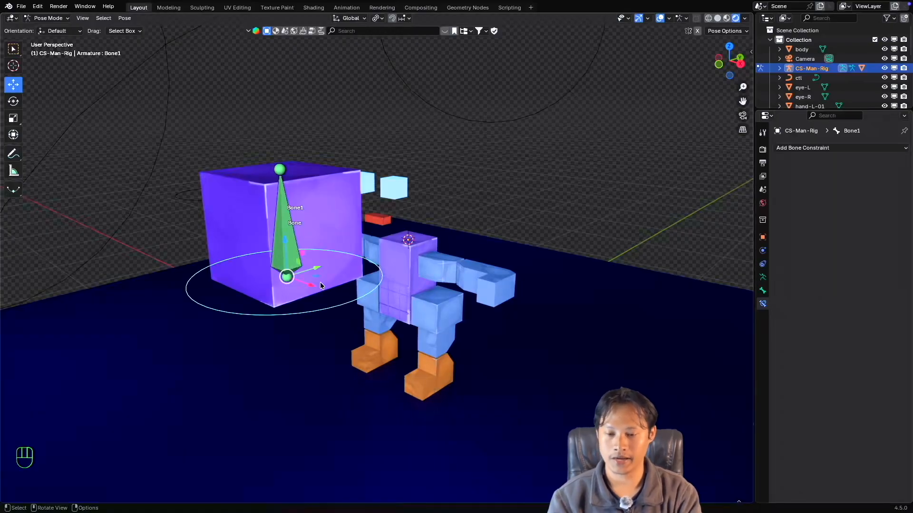
{"action": "middle_click_drag", "start_coordinate": [292, 257], "coordinate": [301, 254]}
Return the Target and Owner of the head bone's Copy Transforms constraint to Local Space.
{"action": "left_click", "coordinate": [301, 253]}
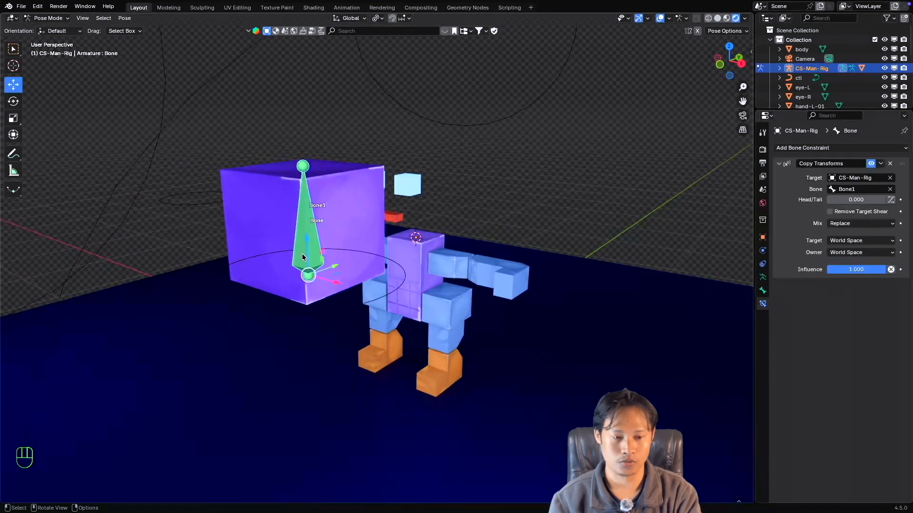
{"action": "left_click", "coordinate": [888, 242]}
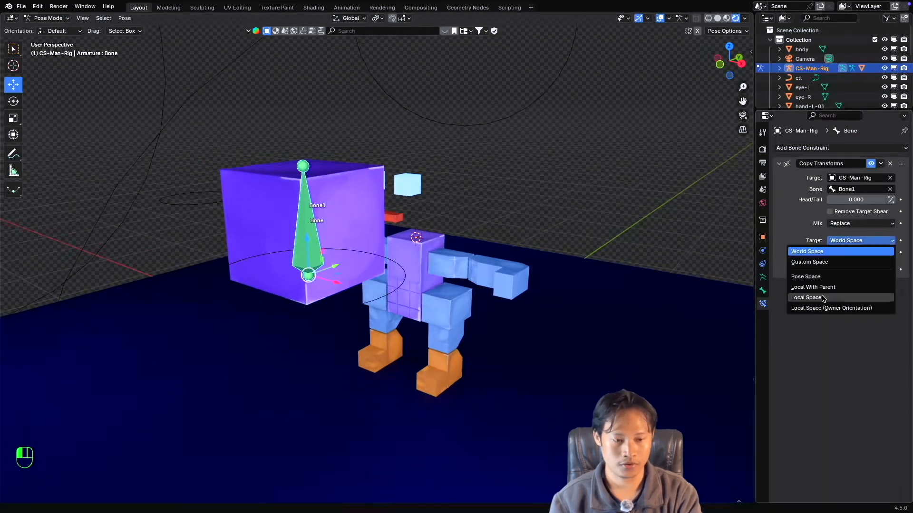
{"action": "left_click", "coordinate": [823, 299]}
{"action": "left_click", "coordinate": [861, 253]}
{"action": "left_click", "coordinate": [837, 309]}
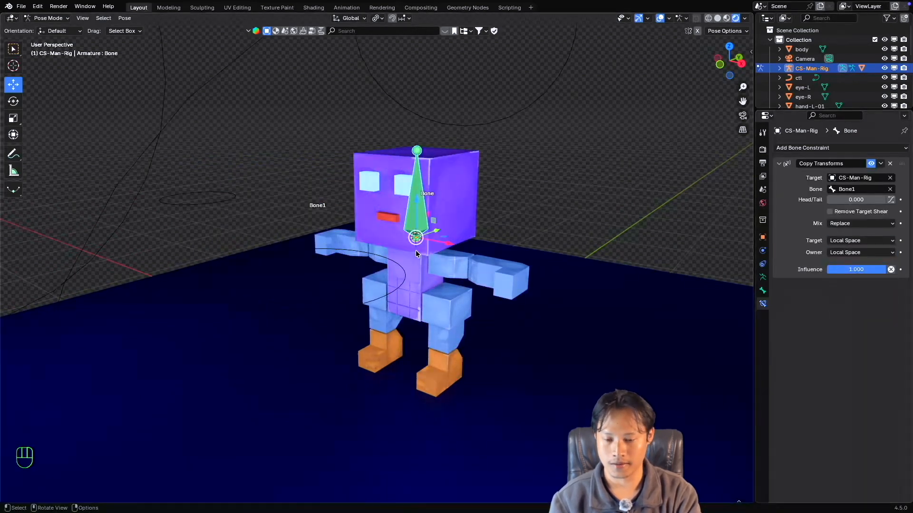
{"action": "middle_click_drag", "start_coordinate": [416, 251], "coordinate": [386, 257]}
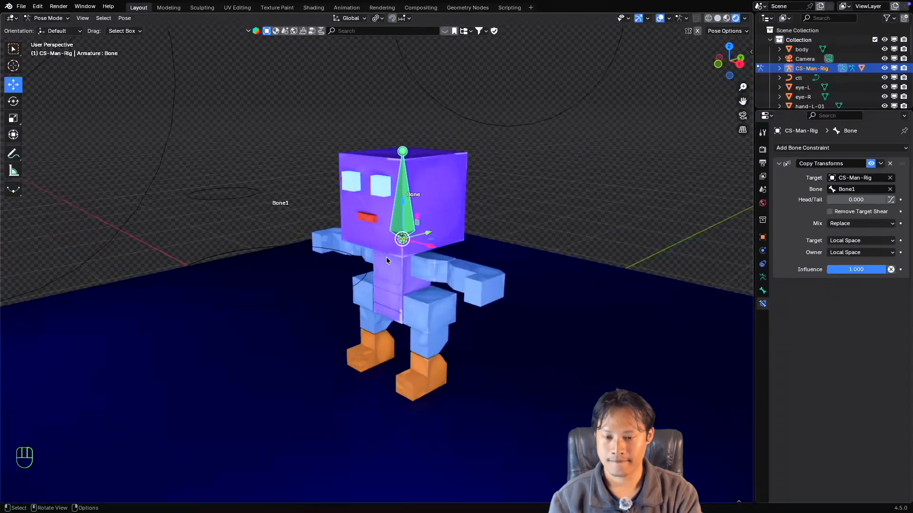
Snap Bone1 to the 3D cursor at the head bone's base in Edit Mode and return the rig to Pose Mode.
{"action": "left_click", "coordinate": [360, 260]}
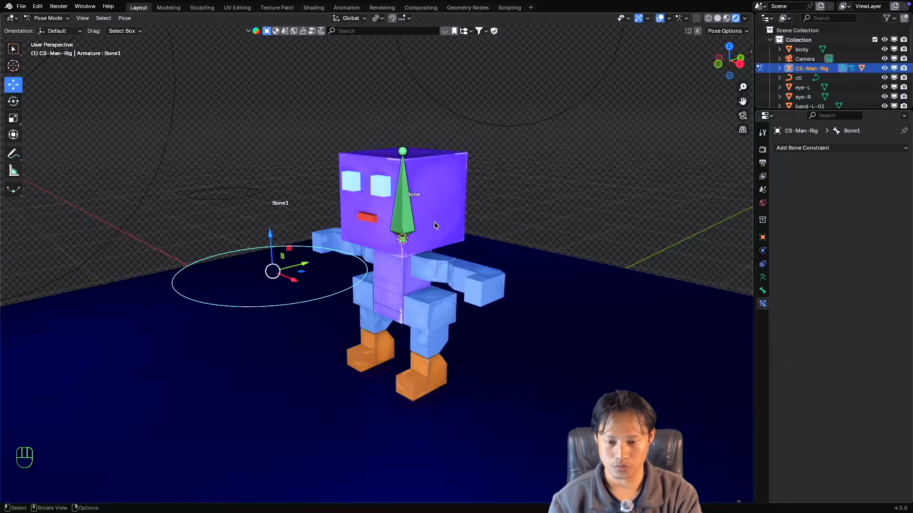
{"action": "left_click", "coordinate": [413, 219]}
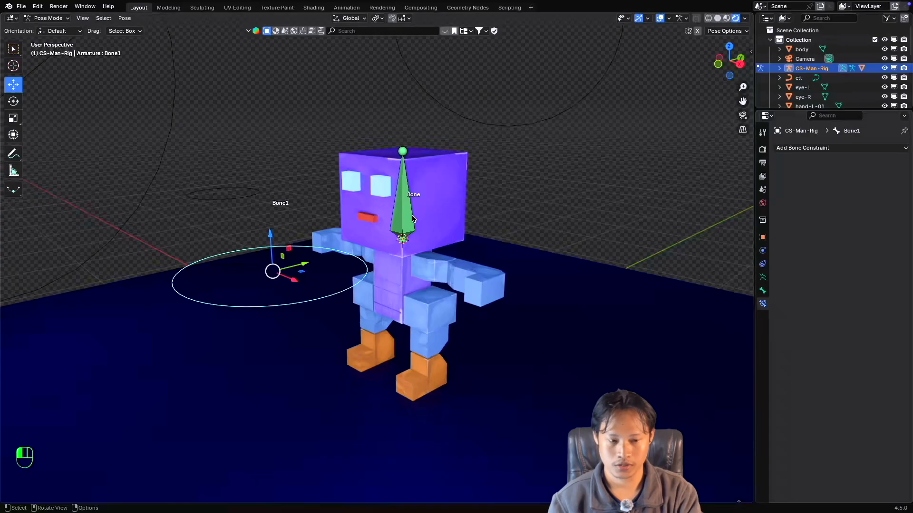
{"action": "left_click", "coordinate": [367, 271]}
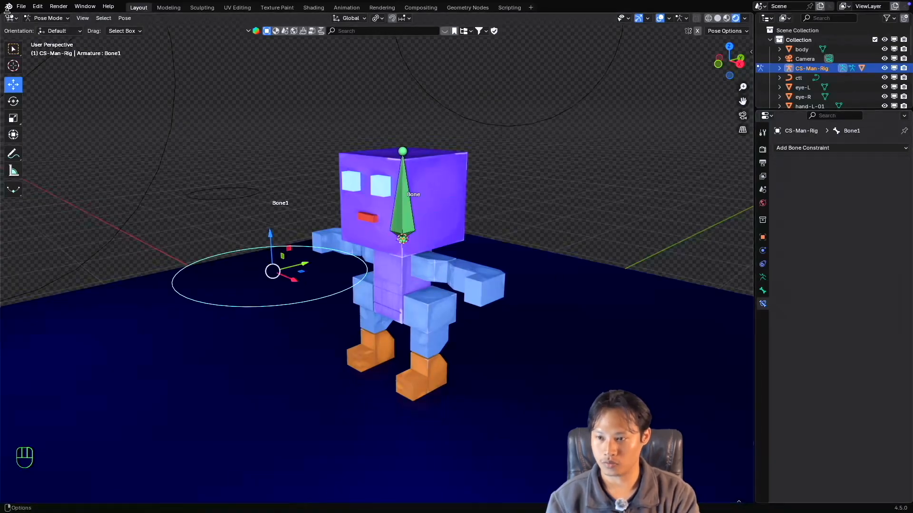
{"action": "left_click", "coordinate": [38, 21]}
{"action": "left_click", "coordinate": [44, 37]}
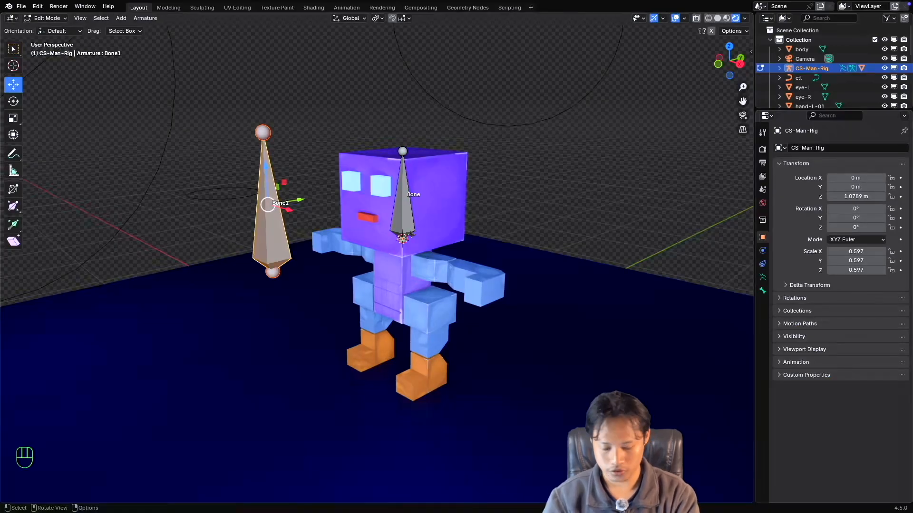
{"action": "key", "text": "shift+s"}
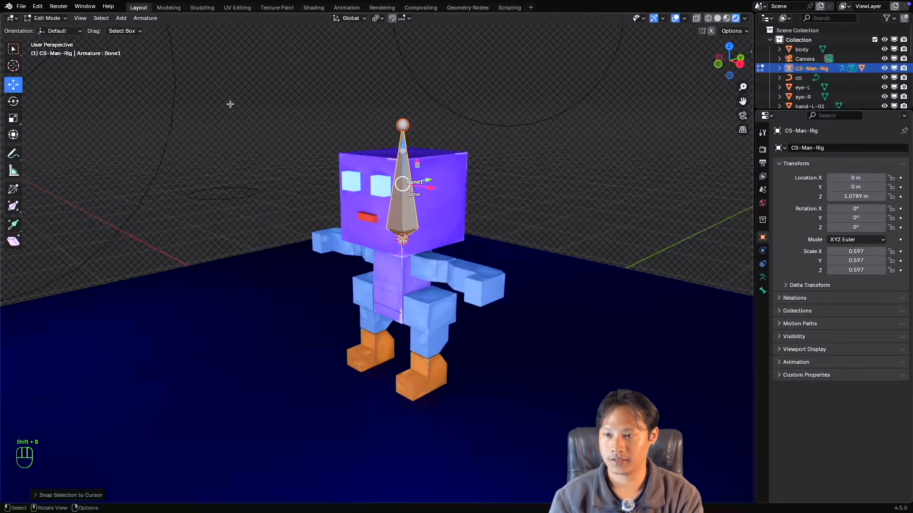
{"action": "left_click", "coordinate": [47, 18]}
{"action": "left_click", "coordinate": [47, 47]}
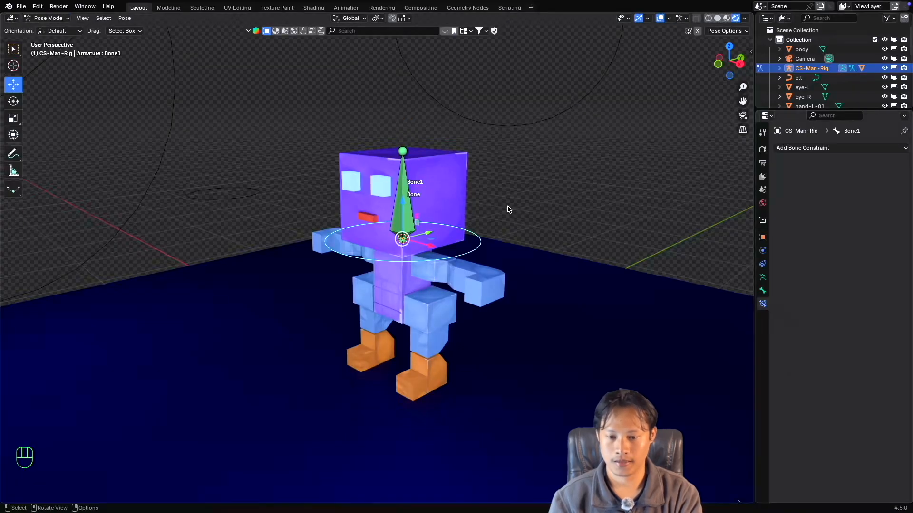
Select the head bone and switch its Copy Transforms constraint to World Space for both Target and Owner.
{"action": "left_click", "coordinate": [408, 219]}
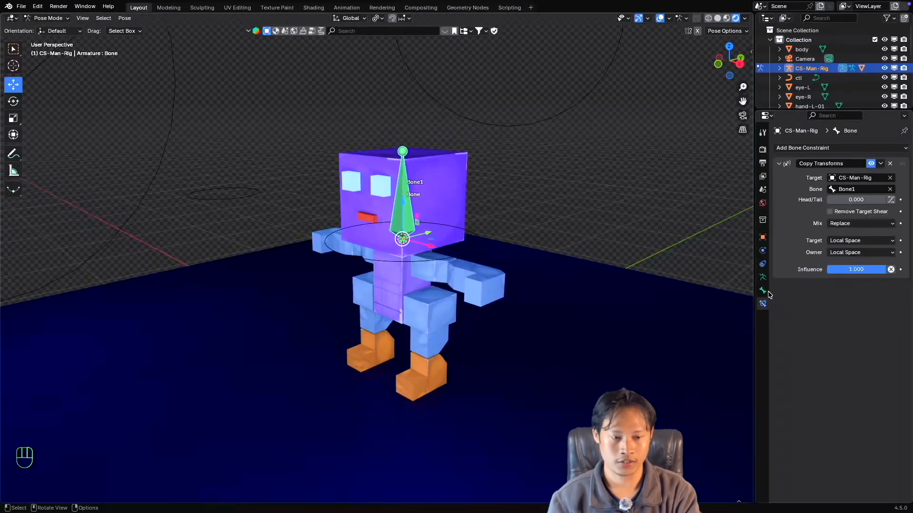
{"action": "left_click", "coordinate": [861, 241]}
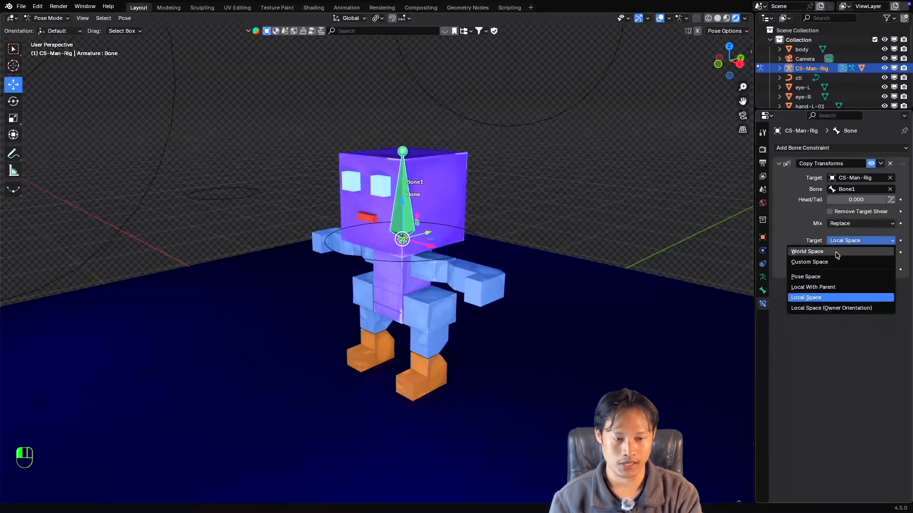
{"action": "left_click", "coordinate": [852, 248]}
{"action": "left_click", "coordinate": [854, 253]}
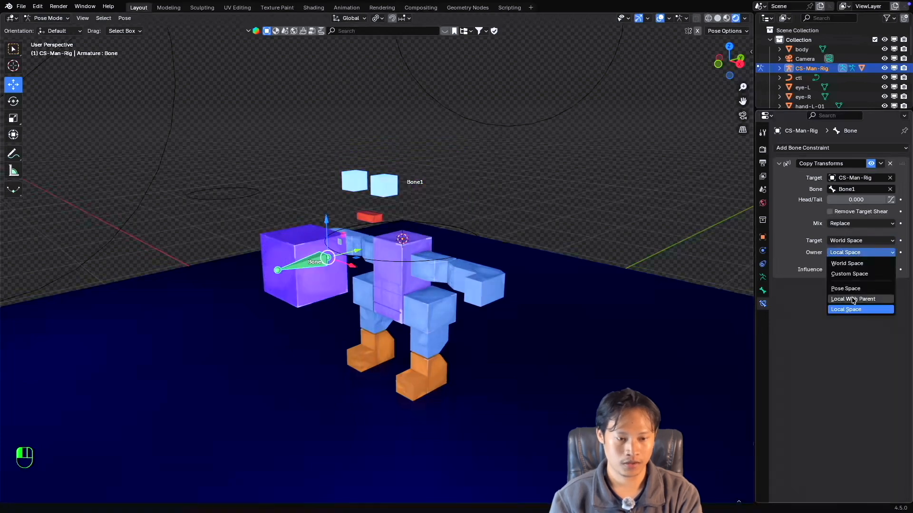
{"action": "left_click", "coordinate": [851, 261]}
Compare the overlapping Bone1 and head bone, test-rotate Bone1 with cancelled rotations, and review the head bone's Copy Transforms settings.
{"action": "left_click", "coordinate": [419, 258]}
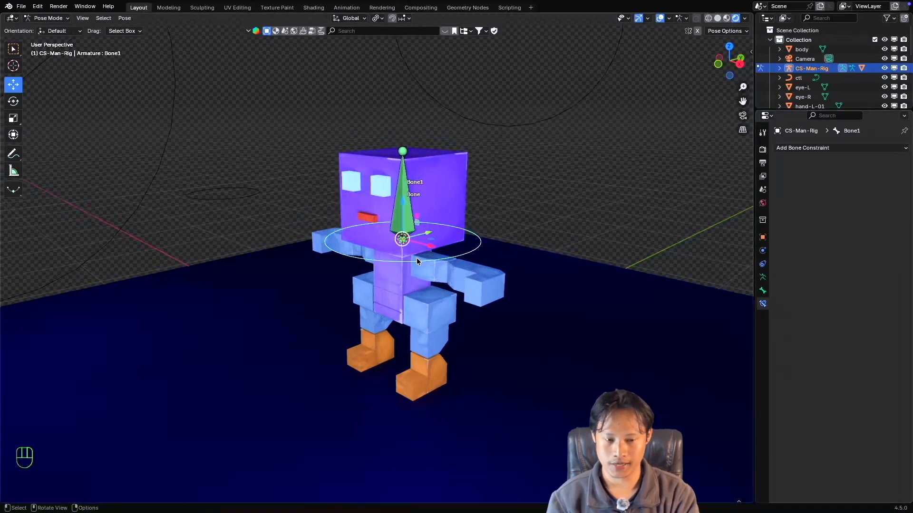
{"action": "left_click", "coordinate": [405, 218]}
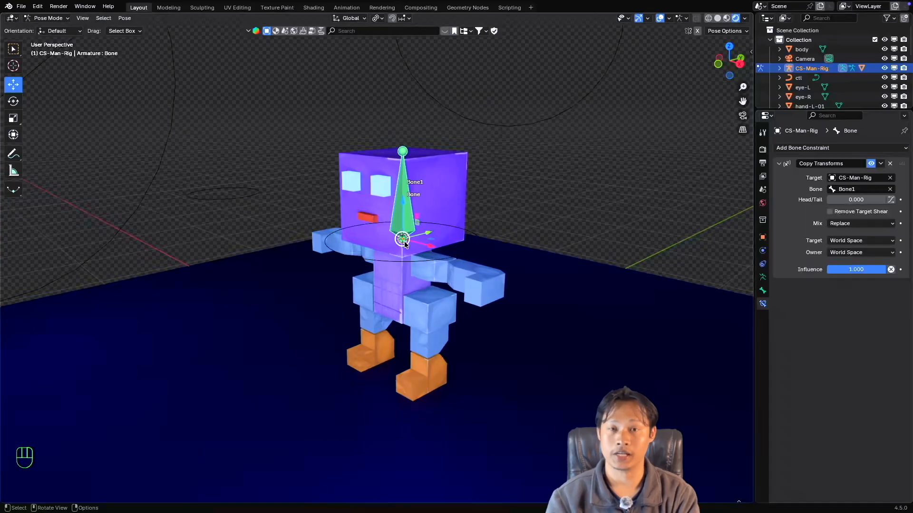
{"action": "left_click", "coordinate": [416, 259]}
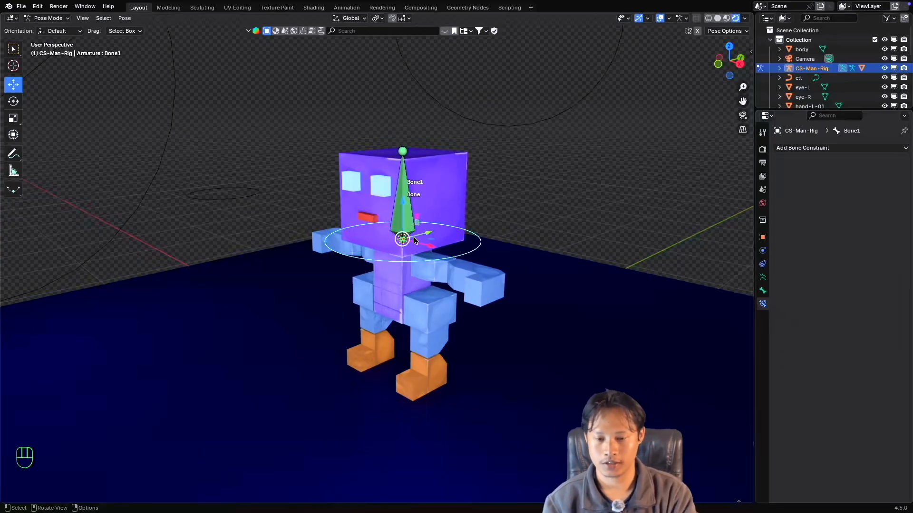
{"action": "left_click", "coordinate": [405, 219]}
{"action": "left_click", "coordinate": [426, 261]}
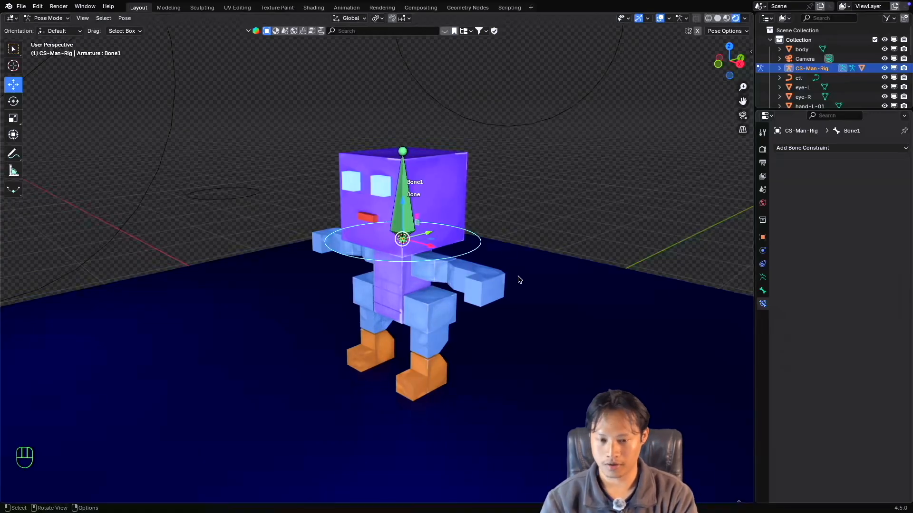
{"action": "key", "text": "r"}
{"action": "key", "text": "Escape"}
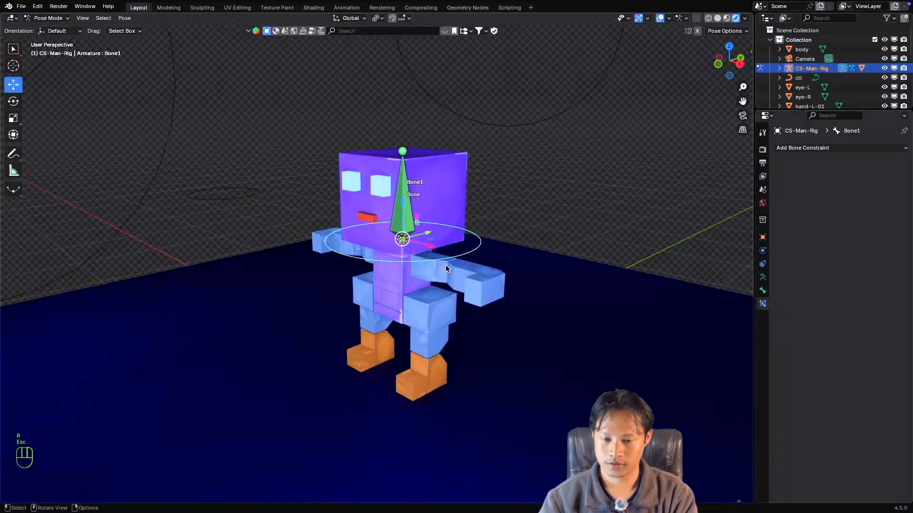
{"action": "key", "text": "r"}
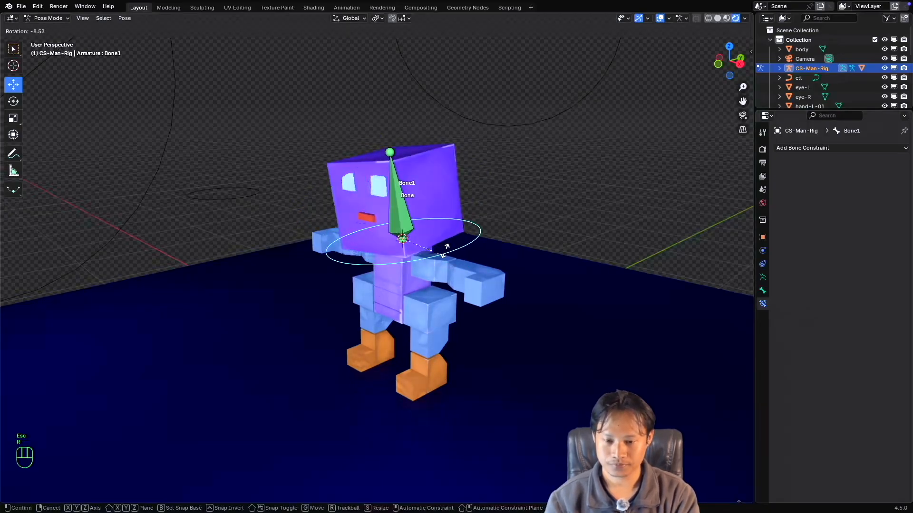
{"action": "key", "text": "Escape"}
{"action": "left_click", "coordinate": [405, 212]}
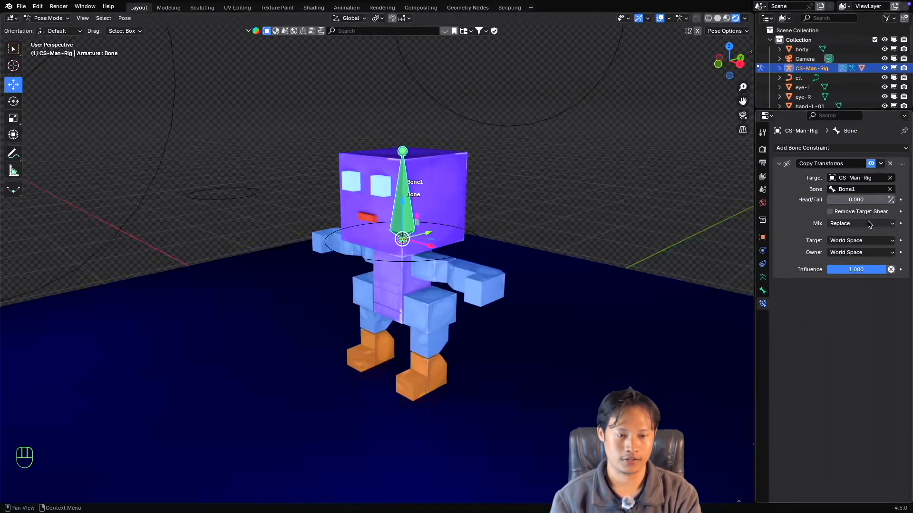
{"action": "left_click_drag", "start_coordinate": [848, 199], "coordinate": [830, 200]}
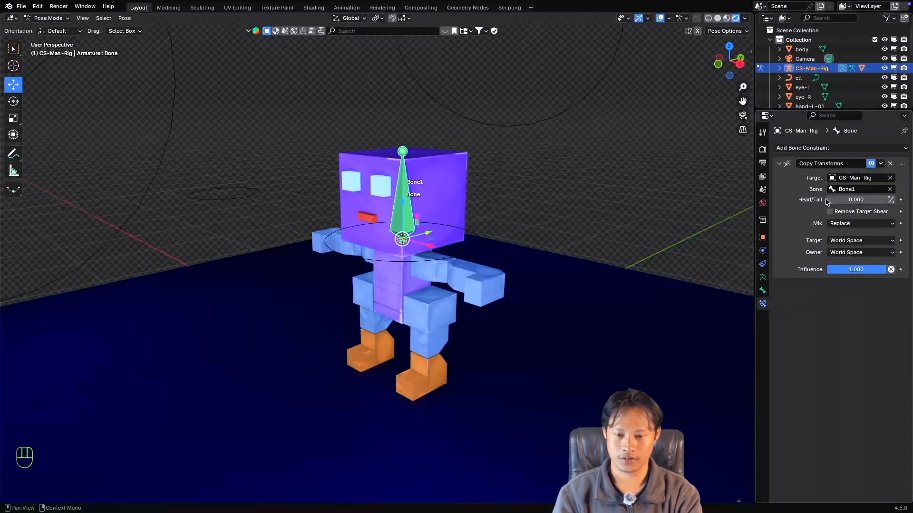
Select Bone1 and clear the ctl custom object from its Custom Shape settings.
{"action": "left_click", "coordinate": [430, 263]}
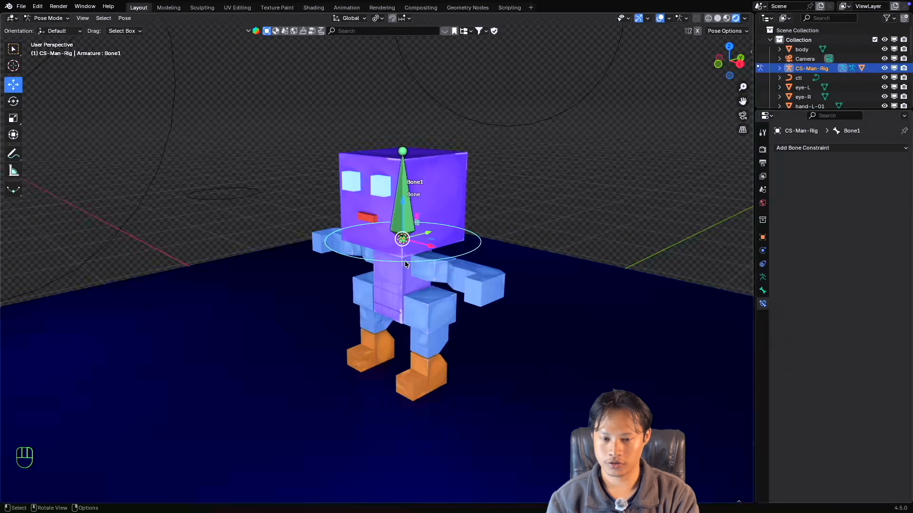
{"action": "left_click", "coordinate": [763, 290]}
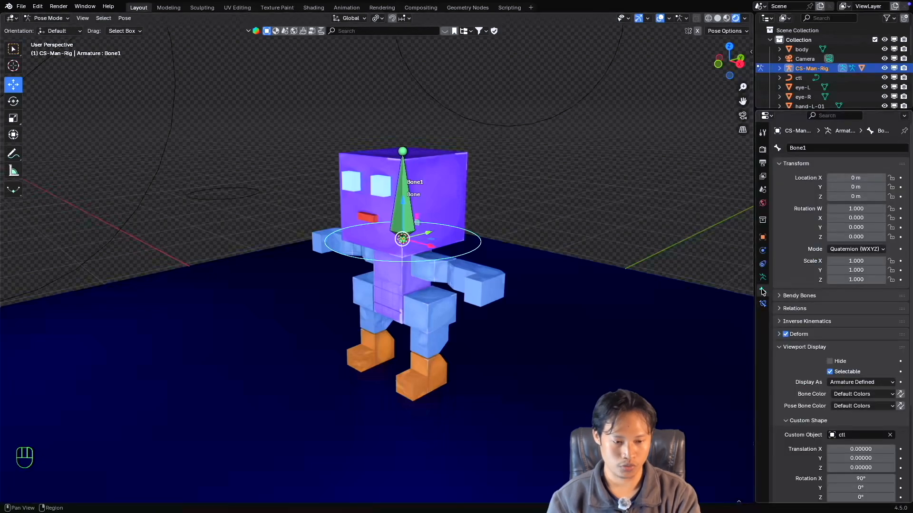
{"action": "left_click", "coordinate": [890, 436]}
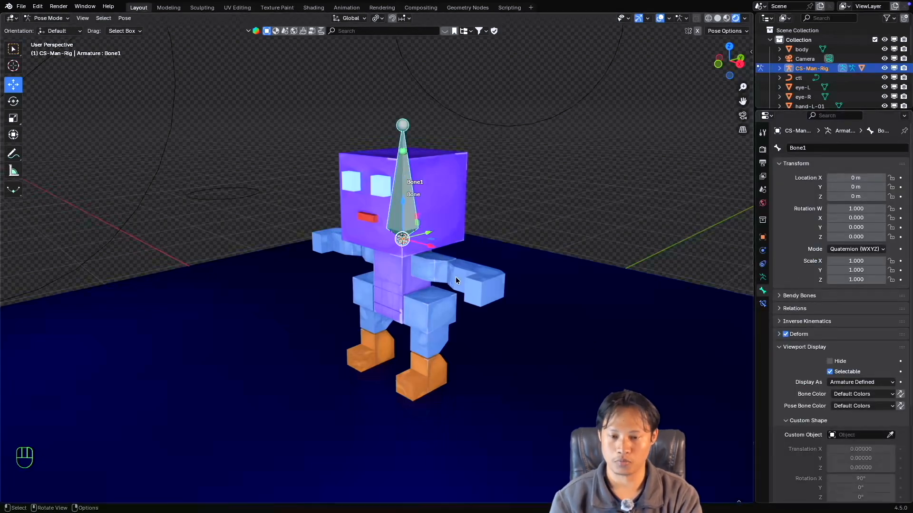
Select the head bone and set its Copy Transforms constraint's Head/Tail value to 1.000.
{"action": "left_click", "coordinate": [403, 156]}
{"action": "left_click", "coordinate": [762, 304]}
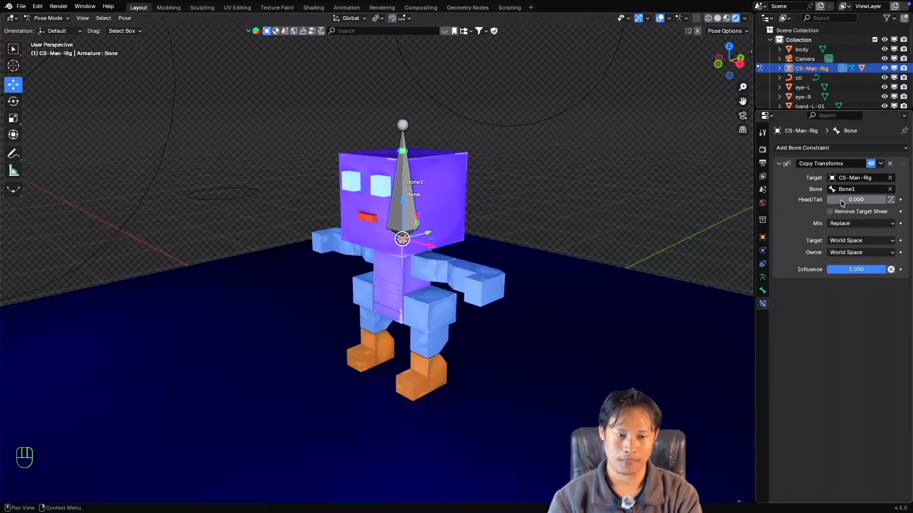
{"action": "left_click_drag", "start_coordinate": [839, 202], "coordinate": [887, 202]}
{"action": "scroll", "coordinate": [420, 139], "scroll_direction": "up", "scroll_amount": 4, "text": "super"}
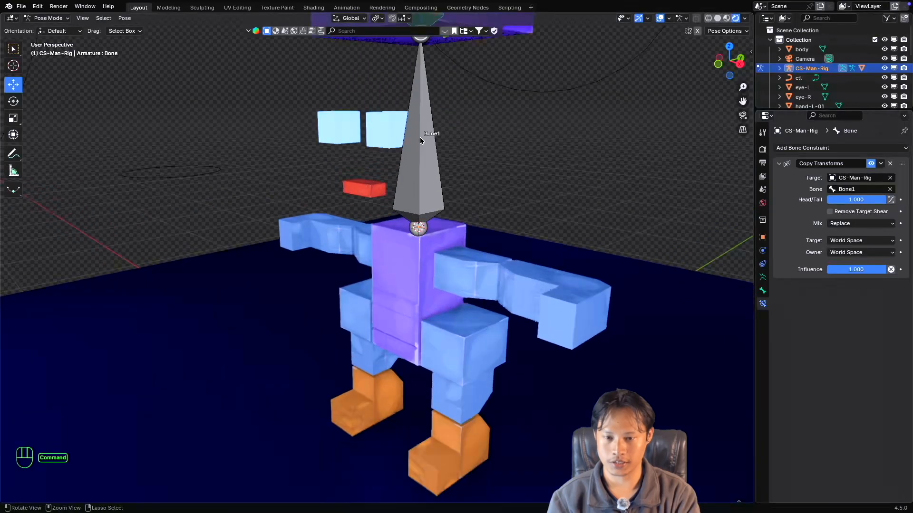
{"action": "scroll", "coordinate": [420, 139], "scroll_direction": "down", "scroll_amount": 6, "text": "super"}
{"action": "scroll", "coordinate": [421, 141], "scroll_direction": "up", "scroll_amount": 1, "text": "shift"}
{"action": "scroll", "coordinate": [421, 139], "scroll_direction": "up", "scroll_amount": 1, "text": "shift"}
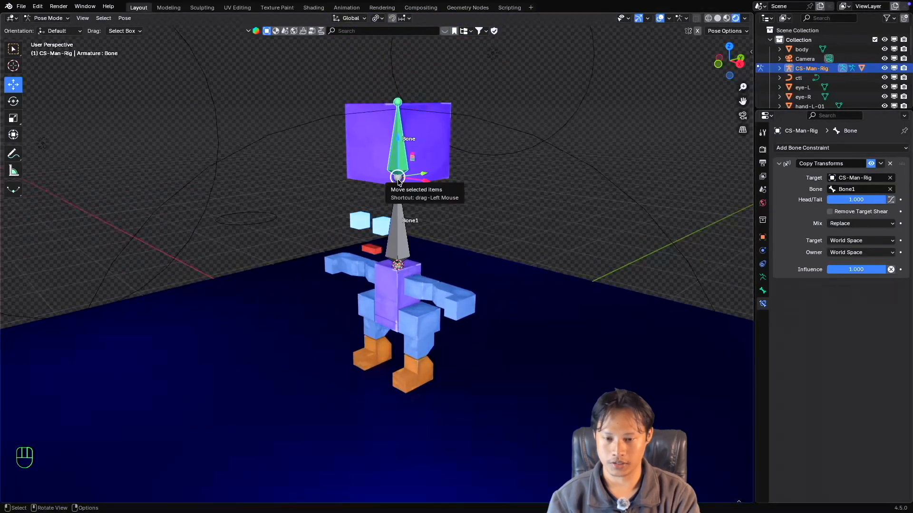
{"action": "mouse_move", "coordinate": [877, 200]}
{"action": "left_mouse_down"}
{"action": "mouse_move", "coordinate": [837, 200]}
{"action": "mouse_move", "coordinate": [887, 201]}
{"action": "left_mouse_up"}
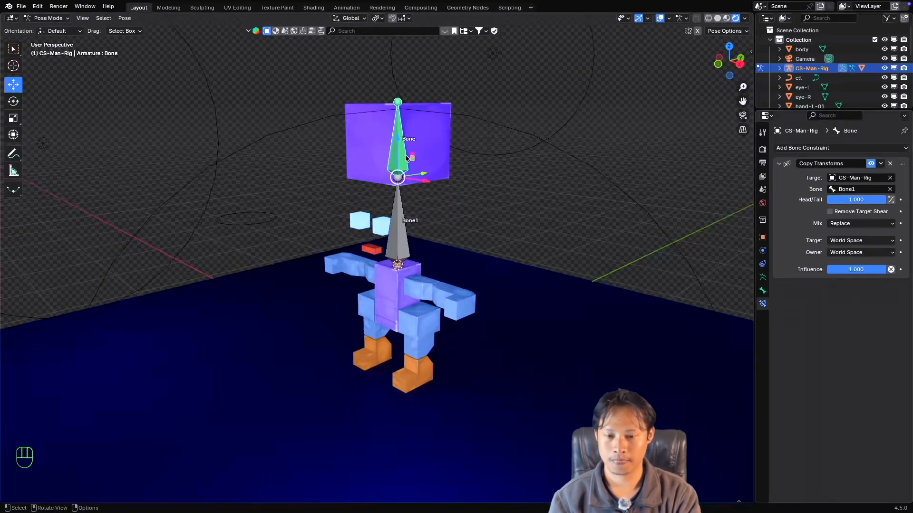
Test-rotate Bone1 with a cancelled rotation and set the head bone's Copy Transforms Head/Tail to 0.000.
{"action": "left_click", "coordinate": [397, 225]}
{"action": "key", "text": "r"}
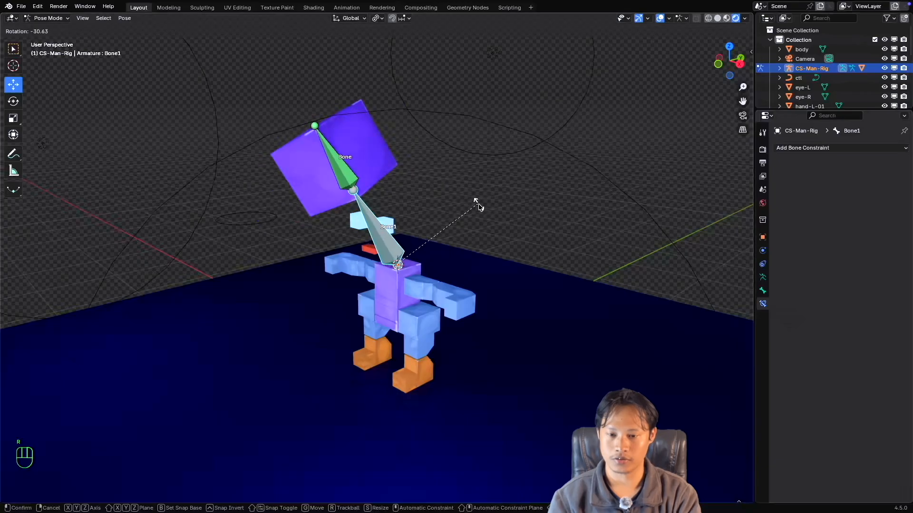
{"action": "key", "text": "Escape"}
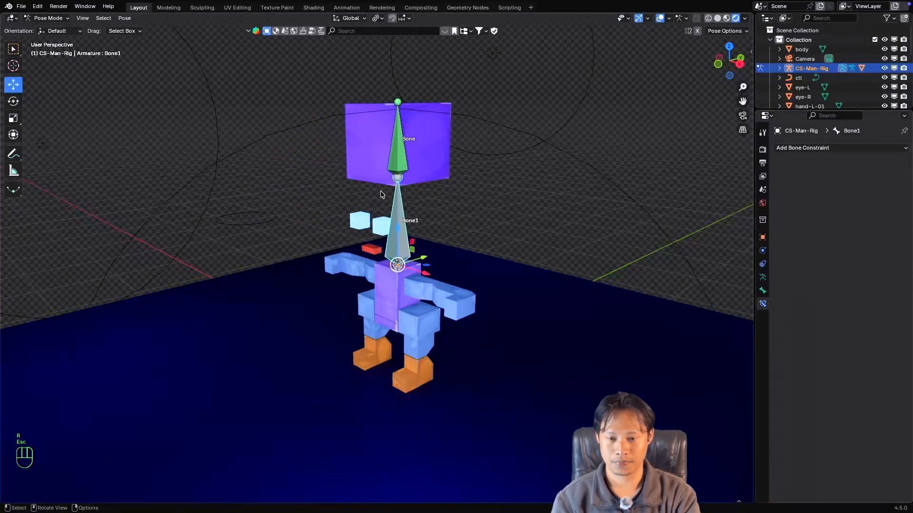
{"action": "left_click", "coordinate": [401, 165]}
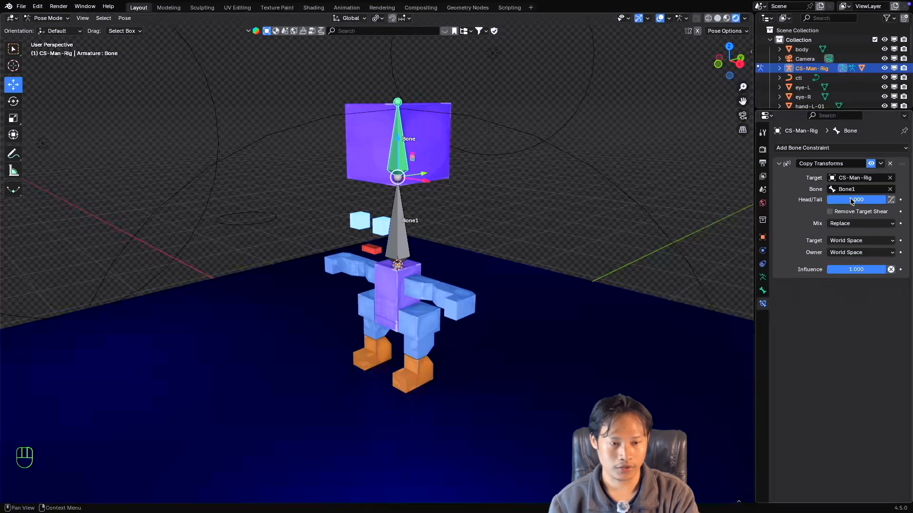
{"action": "left_click_drag", "start_coordinate": [853, 199], "coordinate": [808, 200]}
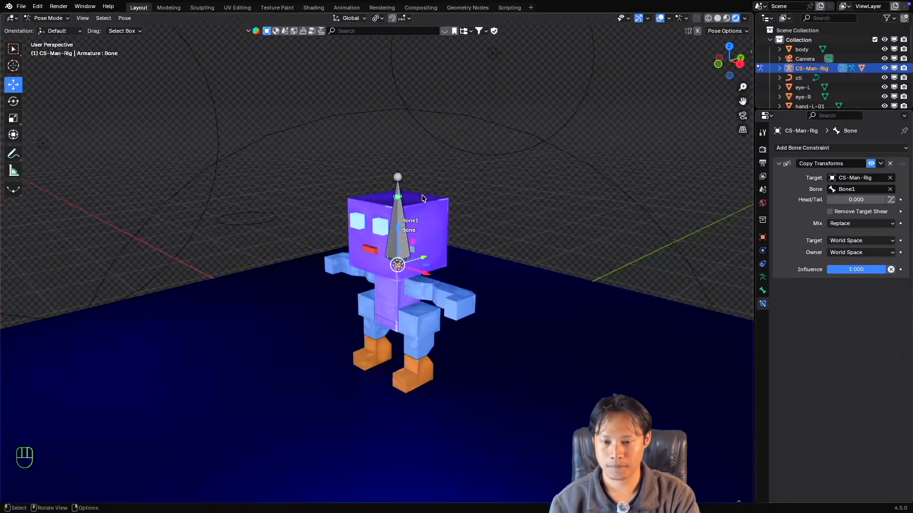
Move Bone1 straight down in Edit Mode until its tip meets the head bone's base, and return the rig to Pose Mode.
{"action": "left_click", "coordinate": [398, 187]}
{"action": "key", "text": "Tab"}
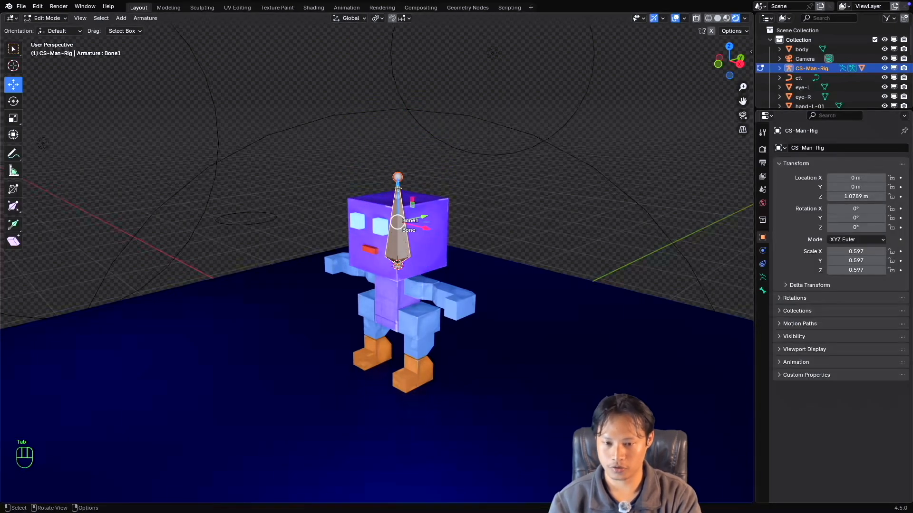
{"action": "left_click_drag", "start_coordinate": [397, 186], "coordinate": [400, 266]}
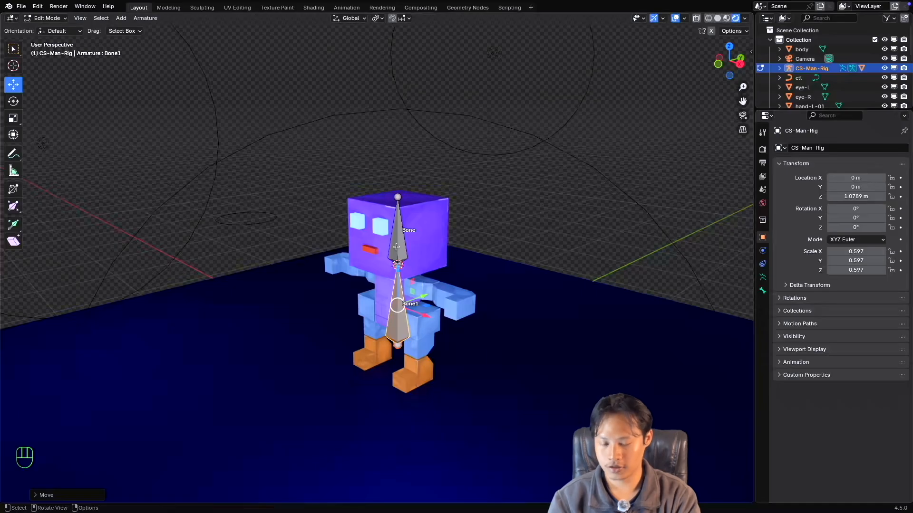
{"action": "key", "text": "ctrl+Tab"}
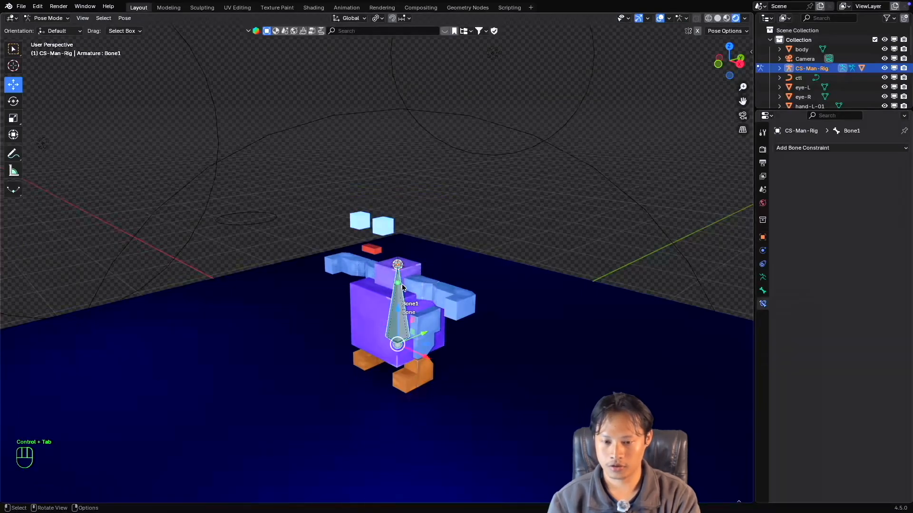
Set the head bone's Copy Transforms Head/Tail to 1.000 and test-rotate Bone1 below it with a cancelled rotation.
{"action": "left_click", "coordinate": [398, 287]}
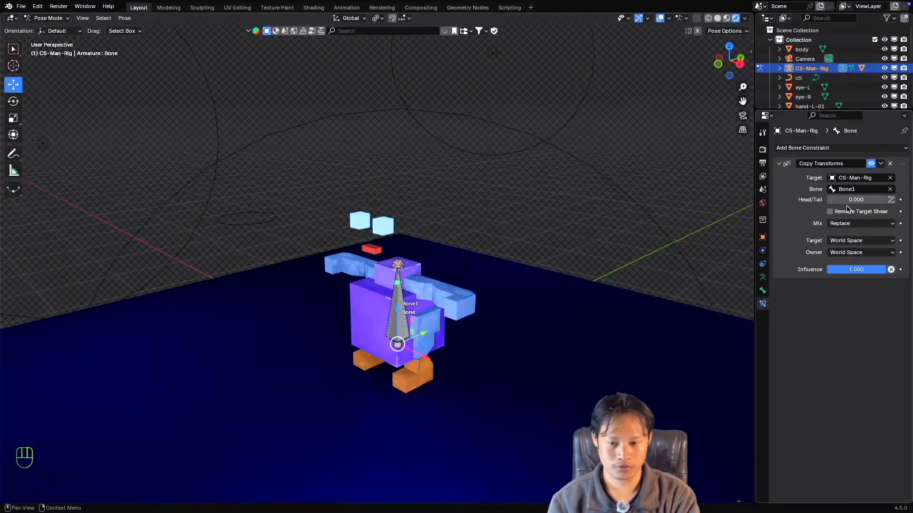
{"action": "left_click_drag", "start_coordinate": [856, 200], "coordinate": [903, 200]}
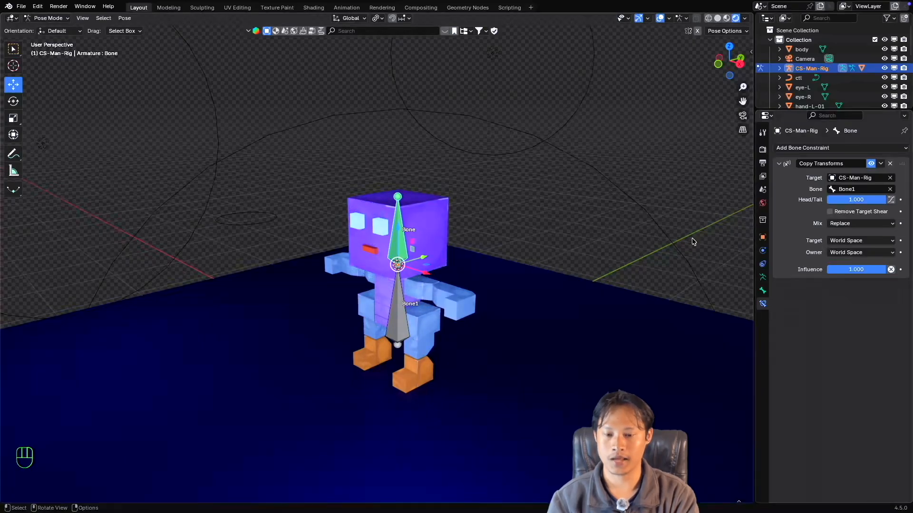
{"action": "left_click", "coordinate": [403, 306]}
{"action": "middle_click_drag", "start_coordinate": [403, 306], "coordinate": [444, 303]}
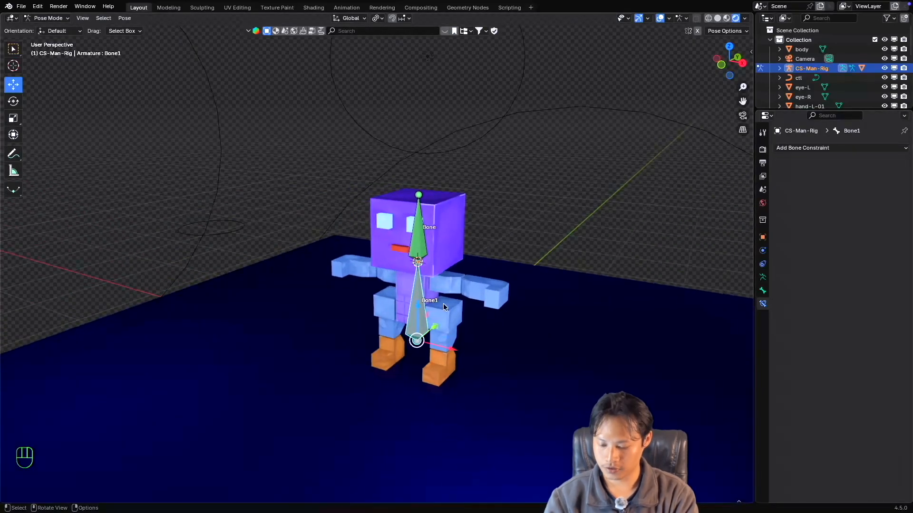
{"action": "key", "text": "r"}
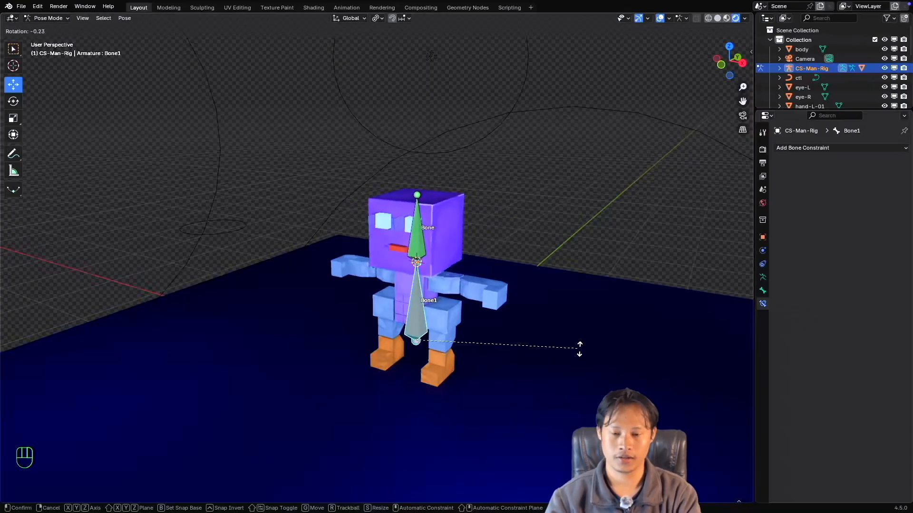
{"action": "key", "text": "Escape"}
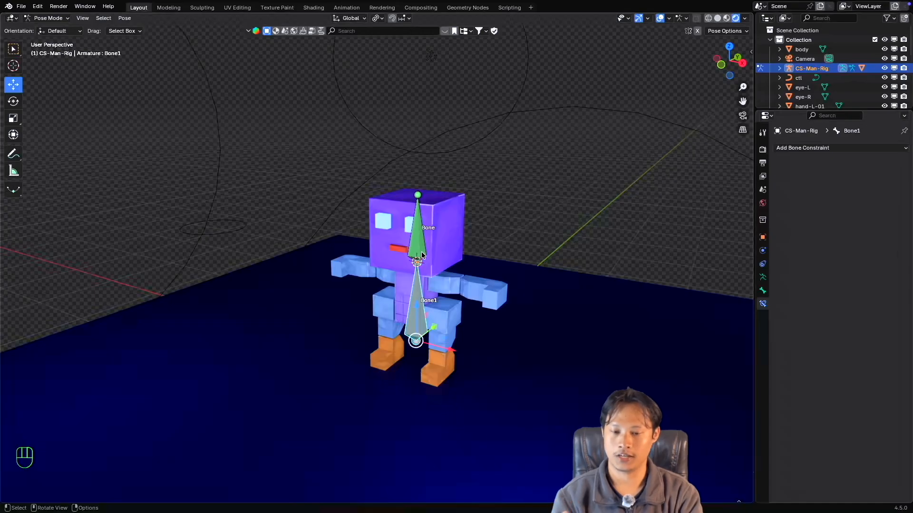
Switch the head bone's Copy Transforms Target and Owner to Local Space and set Head/Tail to 0.000.
{"action": "left_click", "coordinate": [419, 241]}
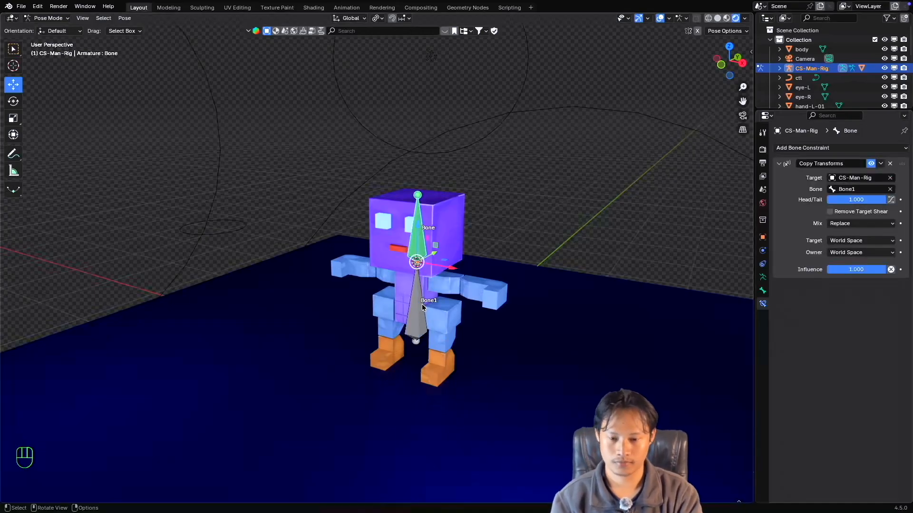
{"action": "left_click", "coordinate": [837, 241]}
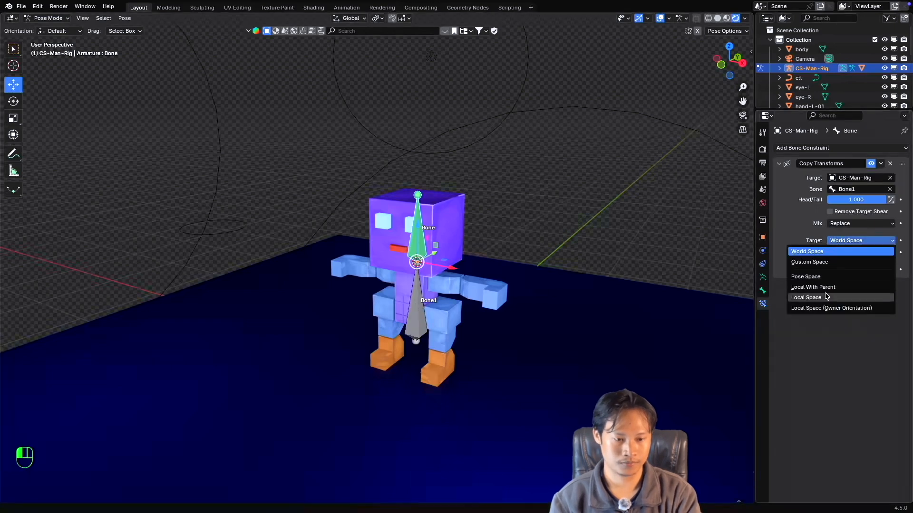
{"action": "left_click", "coordinate": [827, 297]}
{"action": "left_click", "coordinate": [864, 254]}
{"action": "left_click", "coordinate": [859, 313]}
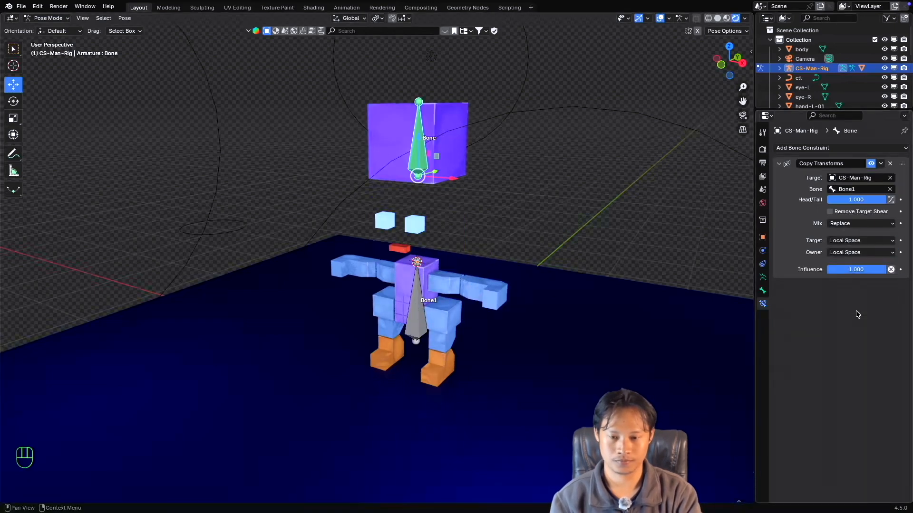
{"action": "left_click_drag", "start_coordinate": [872, 199], "coordinate": [827, 199]}
Compare Bone1 with the head bone and review the available Target spaces of the head bone's Copy Transforms constraint.
{"action": "left_click", "coordinate": [414, 301]}
{"action": "left_click", "coordinate": [421, 255]}
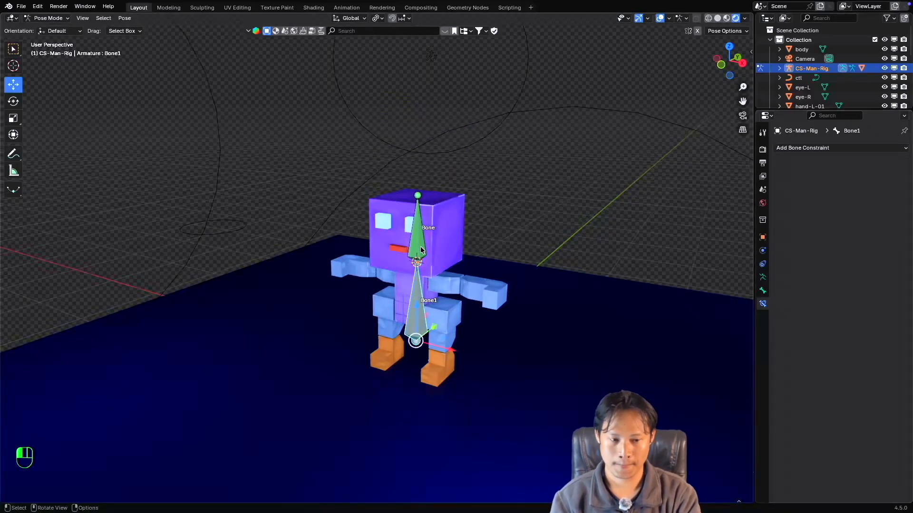
{"action": "left_click", "coordinate": [866, 239]}
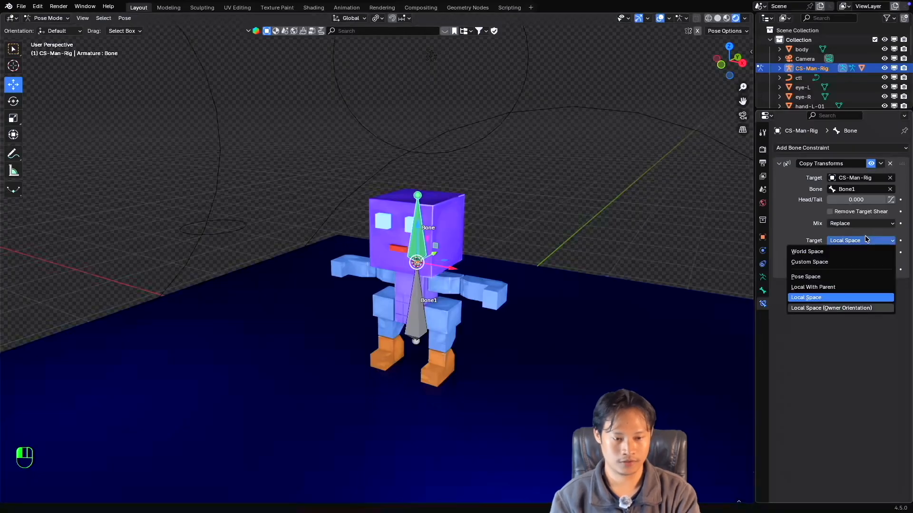
{"action": "left_click", "coordinate": [866, 239]}
{"action": "left_click", "coordinate": [866, 240]}
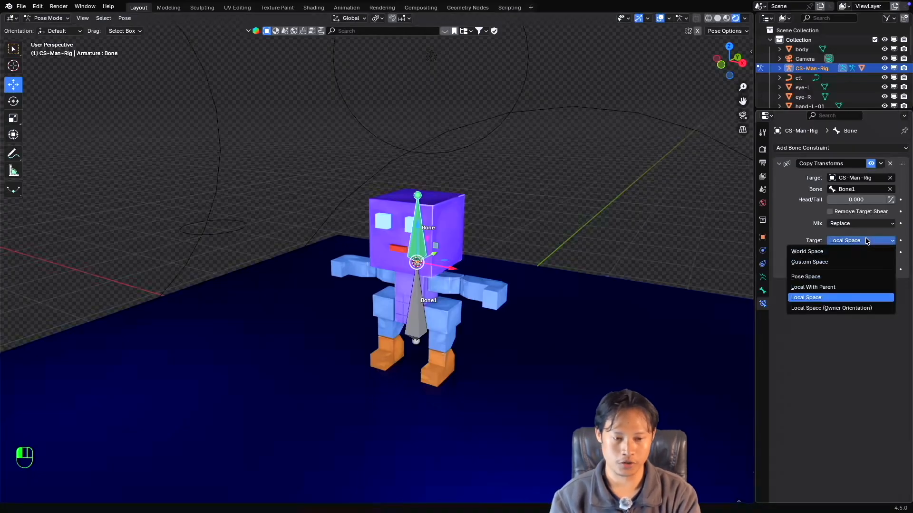
{"action": "left_click", "coordinate": [859, 242]}
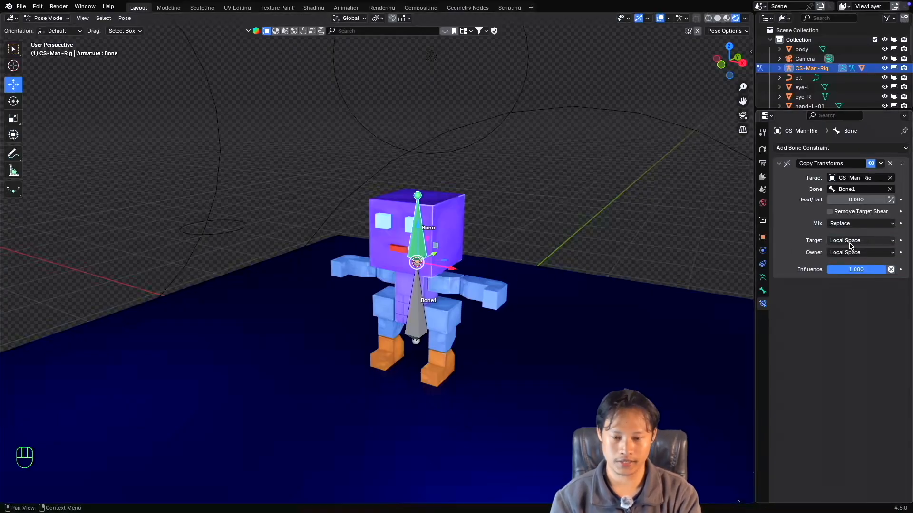
{"action": "left_click", "coordinate": [413, 297]}
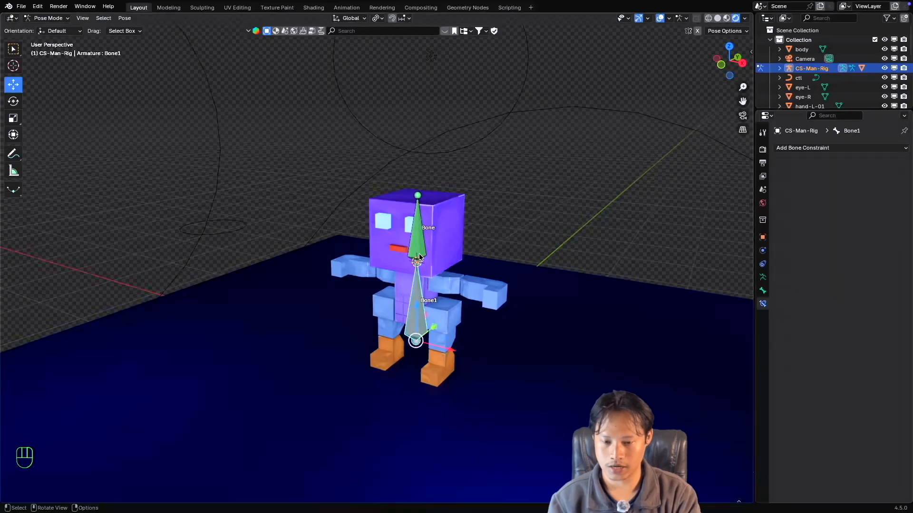
{"action": "left_click", "coordinate": [419, 249]}
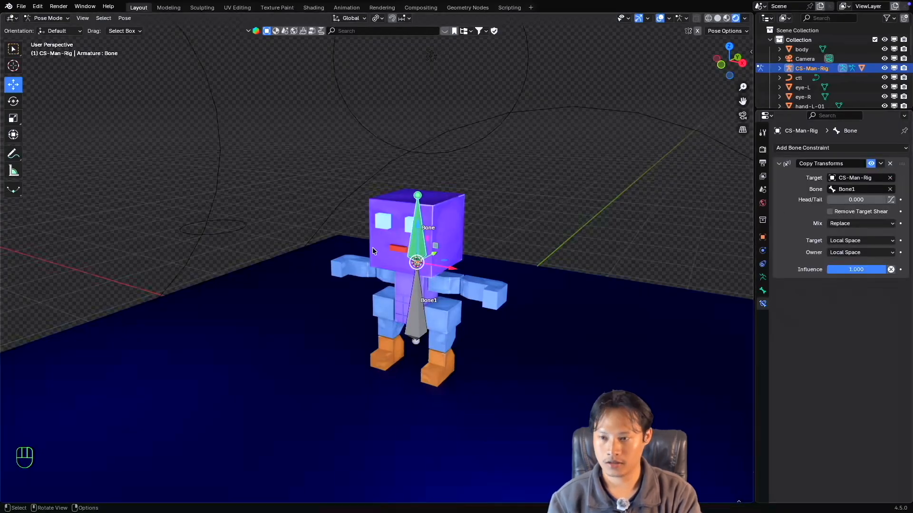
Move Bone1 about -1.23 m along global Y in Edit Mode, away from the character, and return to Pose Mode with the head bone selected.
{"action": "left_click", "coordinate": [47, 18]}
{"action": "left_click", "coordinate": [48, 38]}
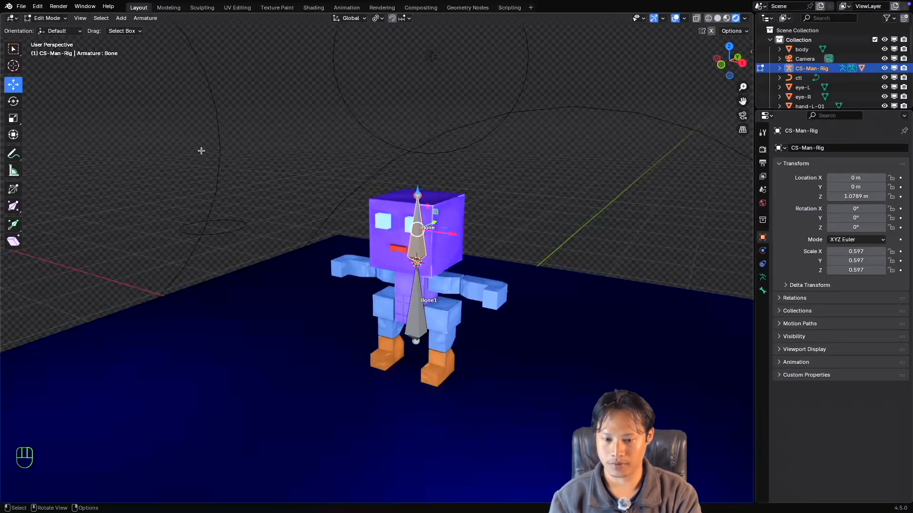
{"action": "left_click", "coordinate": [414, 280]}
{"action": "middle_click_drag", "start_coordinate": [413, 279], "coordinate": [466, 287]}
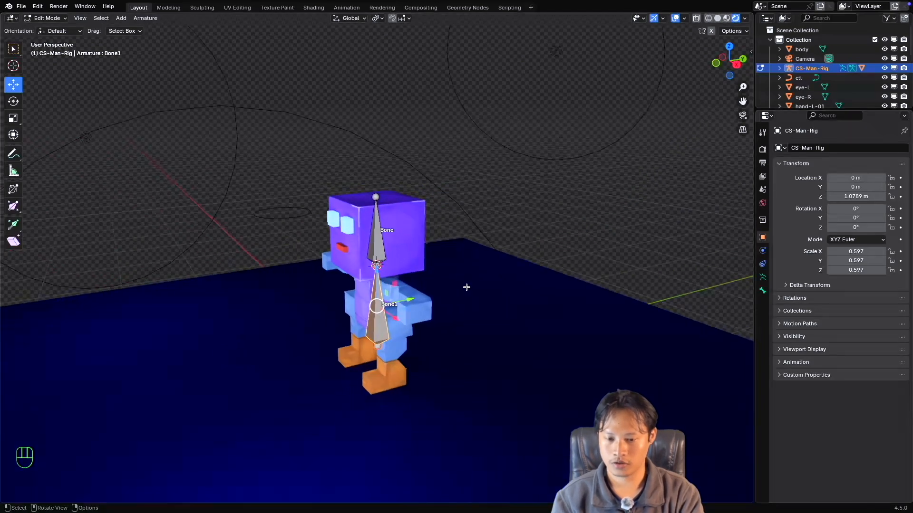
{"action": "key", "text": "g"}
{"action": "key", "text": "y"}
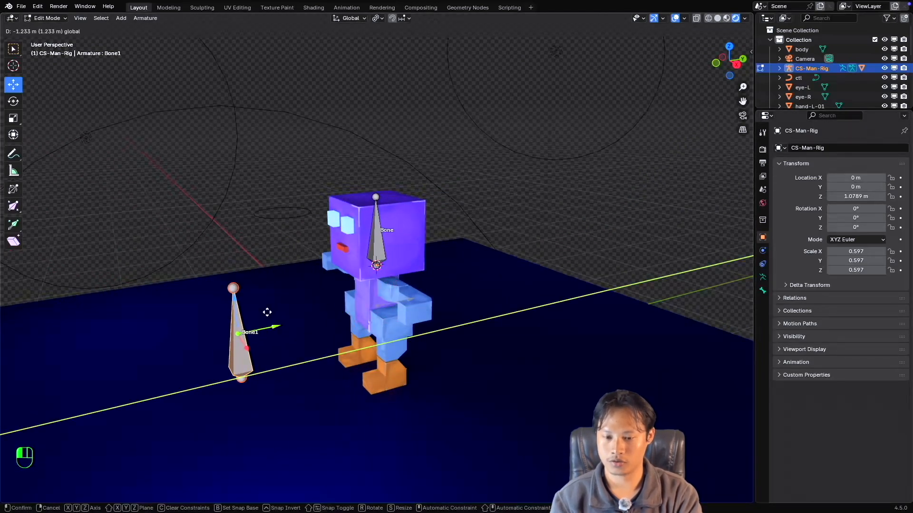
{"action": "left_click", "coordinate": [267, 314]}
{"action": "left_click", "coordinate": [379, 252]}
{"action": "key", "text": "ctrl+Tab"}
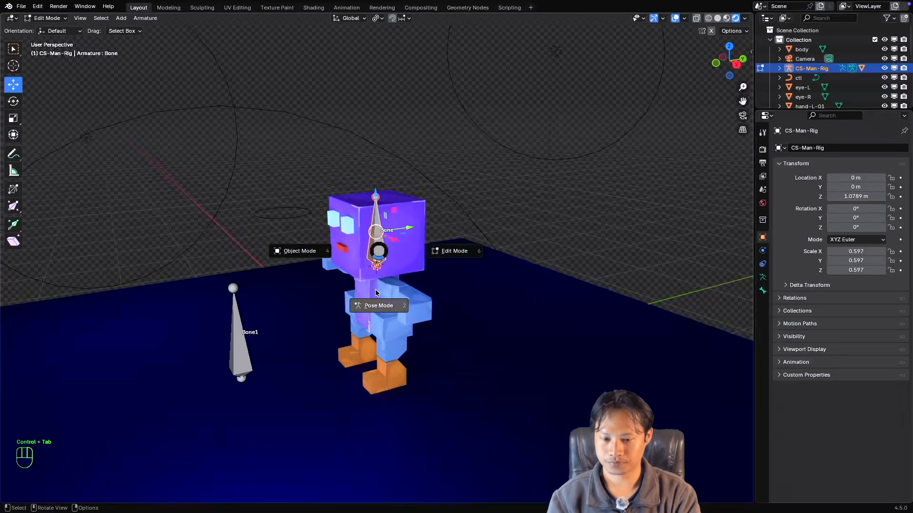
{"action": "left_click", "coordinate": [393, 289]}
{"action": "middle_click_drag", "start_coordinate": [376, 287], "coordinate": [395, 288]}
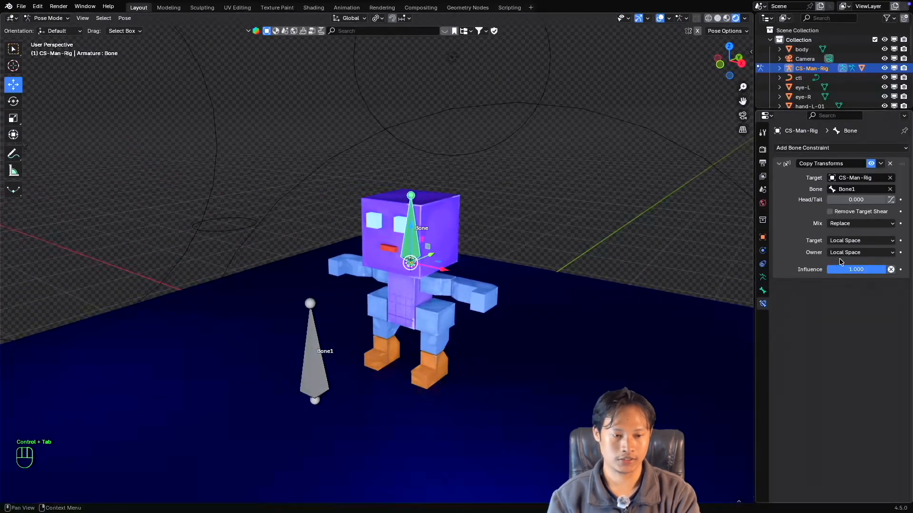
Review the head bone's Copy Transforms Target space options and test-rotate the relocated Bone1 with a cancelled rotation.
{"action": "left_click", "coordinate": [846, 241]}
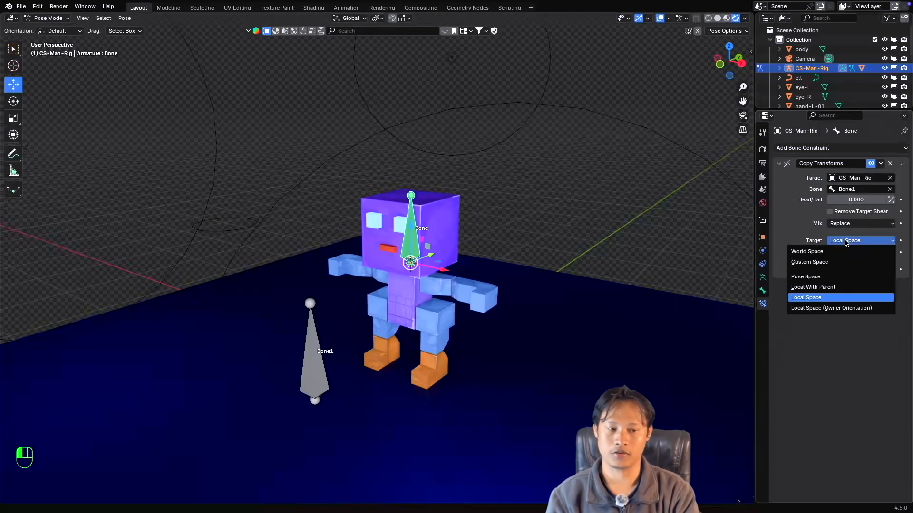
{"action": "left_click", "coordinate": [845, 241]}
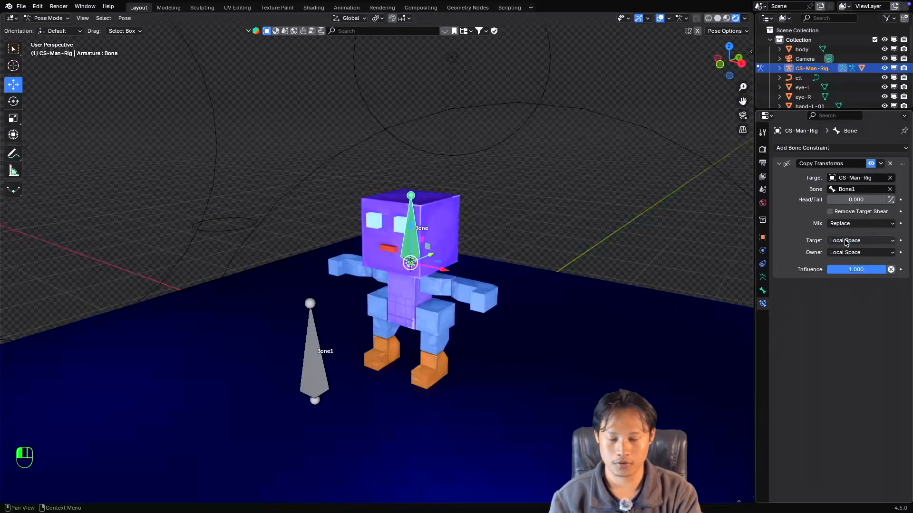
{"action": "left_click", "coordinate": [328, 329]}
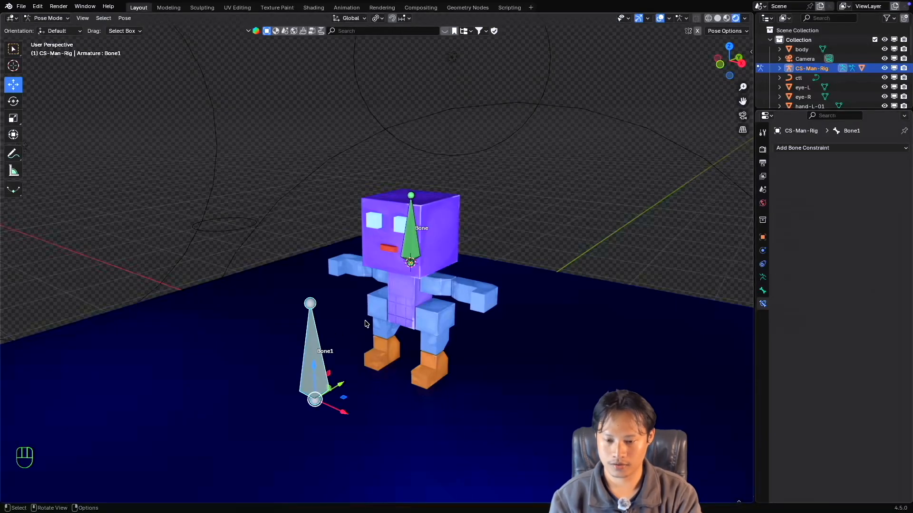
{"action": "scroll", "coordinate": [366, 319], "scroll_direction": "down", "scroll_amount": 3, "text": "super"}
{"action": "scroll", "coordinate": [366, 319], "scroll_direction": "up", "scroll_amount": 3, "text": "super"}
{"action": "scroll", "coordinate": [366, 319], "scroll_direction": "down", "scroll_amount": 2, "text": "shift"}
{"action": "scroll", "coordinate": [366, 319], "scroll_direction": "right", "scroll_amount": 1, "text": "shift"}
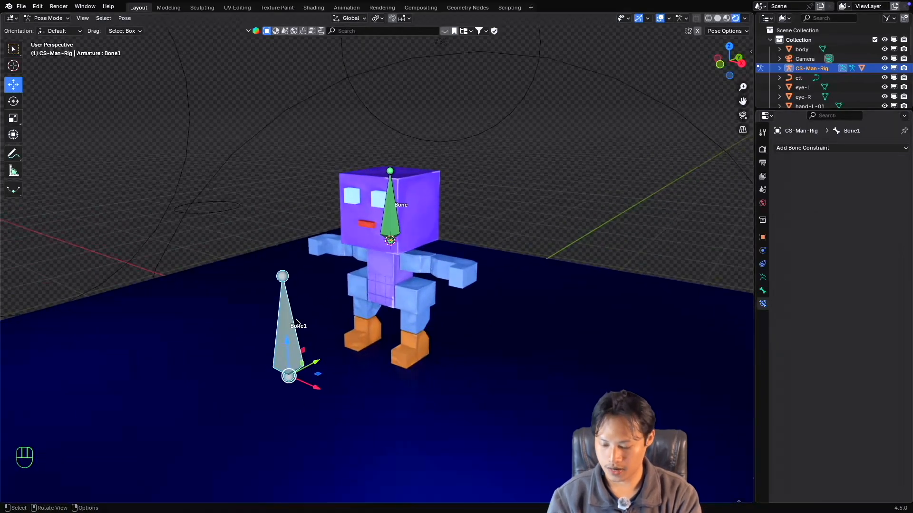
{"action": "key", "text": "r"}
{"action": "key", "text": "Escape"}
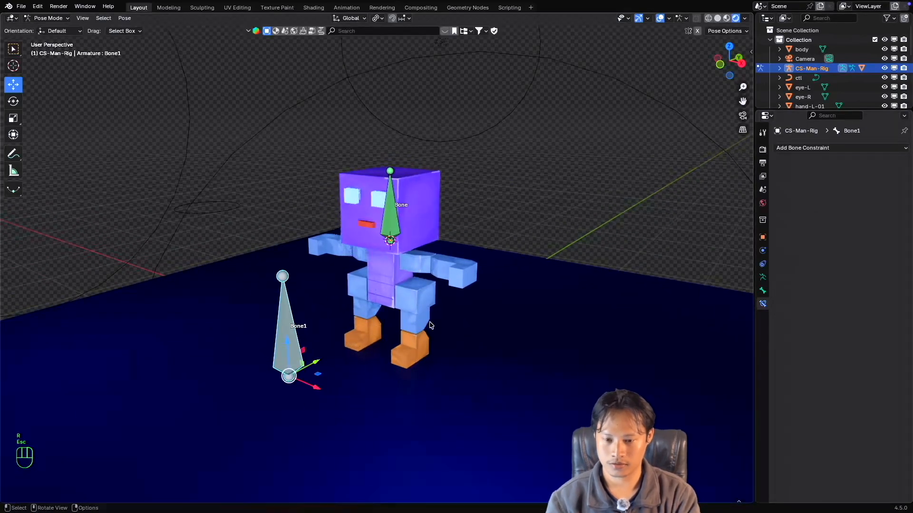
Extrude a new bone upward from Bone1's tip along global Z in Edit Mode, name it Bone2, and return to Pose Mode.
{"action": "left_click", "coordinate": [393, 236]}
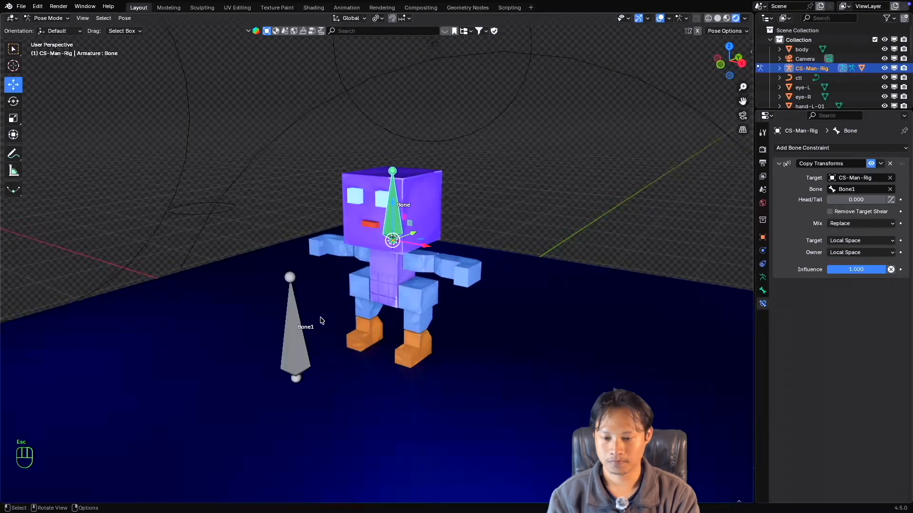
{"action": "left_click", "coordinate": [293, 327]}
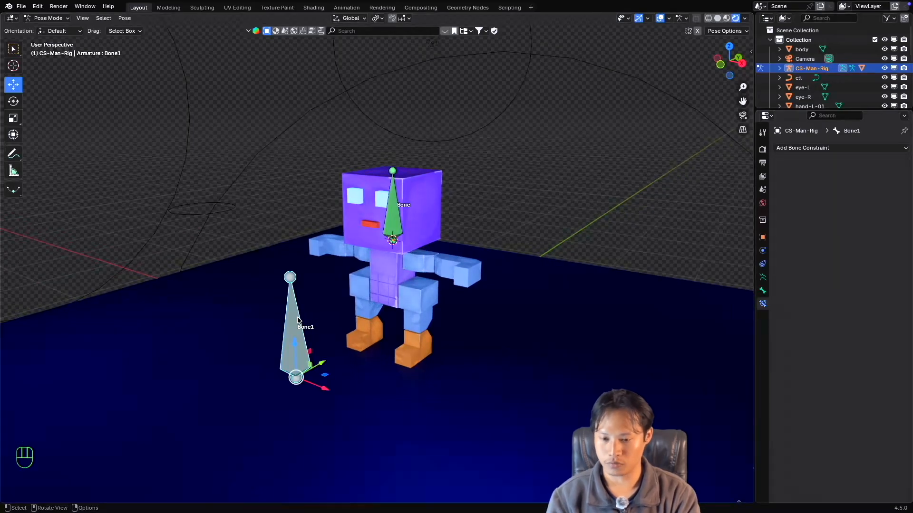
{"action": "key", "text": "Tab"}
{"action": "left_click", "coordinate": [289, 277]}
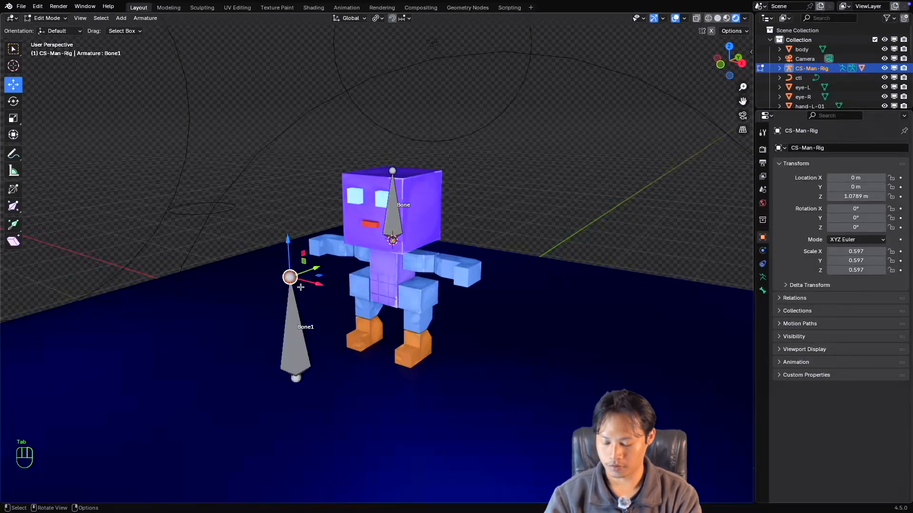
{"action": "key", "text": "e"}
{"action": "key", "text": "z"}
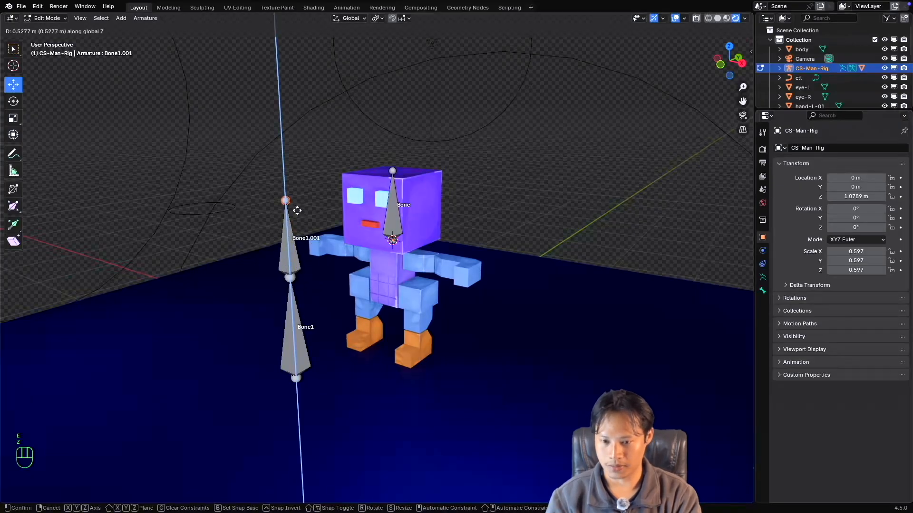
{"action": "left_click", "coordinate": [298, 200]}
{"action": "left_click", "coordinate": [296, 245]}
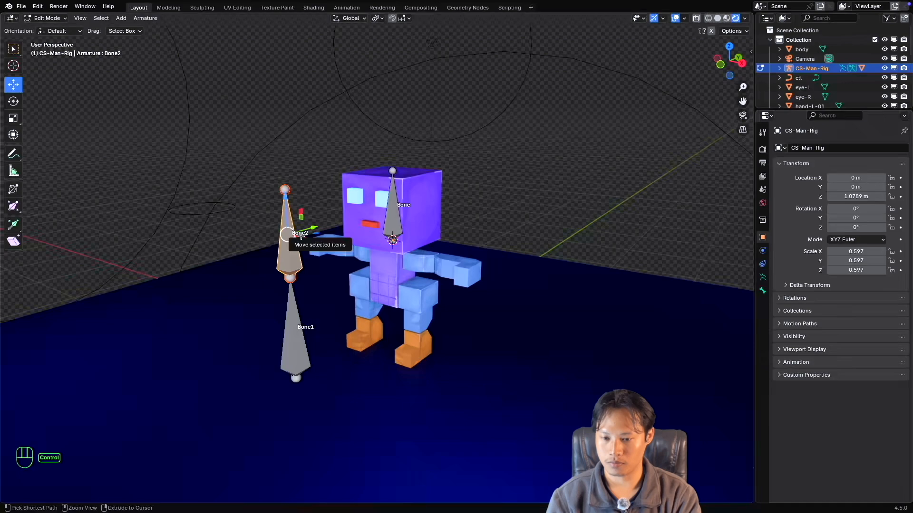
{"action": "key", "text": "ctrl+Tab"}
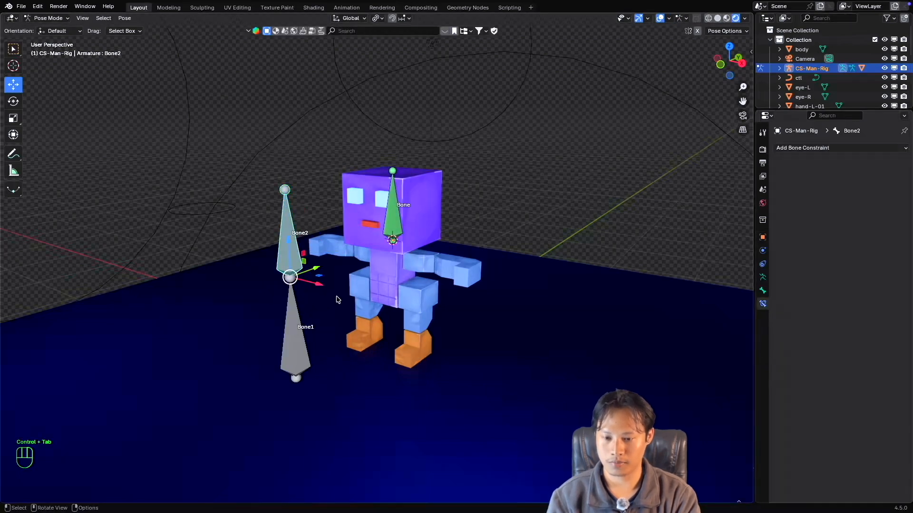
Test-rotate Bone2 and Bone1 in turn, cancelling each rotation, to compare their effect on the head bone.
{"action": "middle_click_drag", "start_coordinate": [294, 285], "coordinate": [301, 261], "text": "shift"}
{"action": "key", "text": "r"}
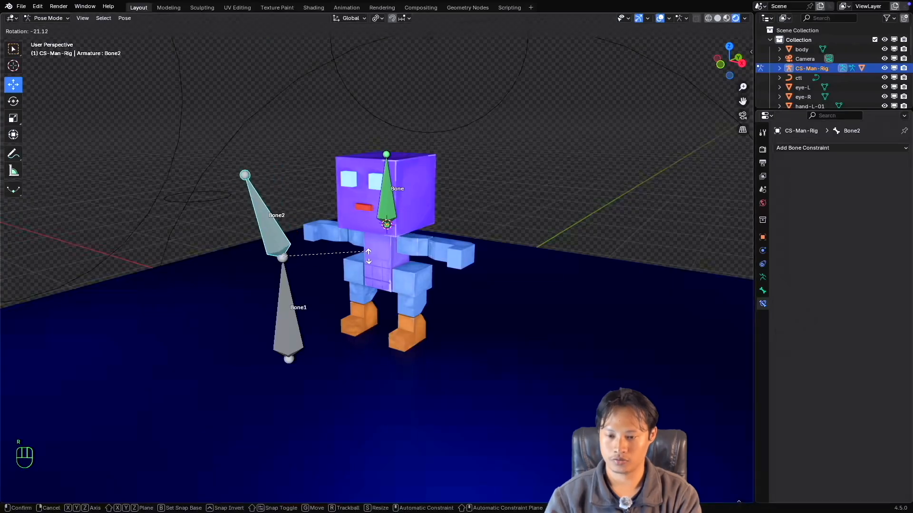
{"action": "key", "text": "Escape"}
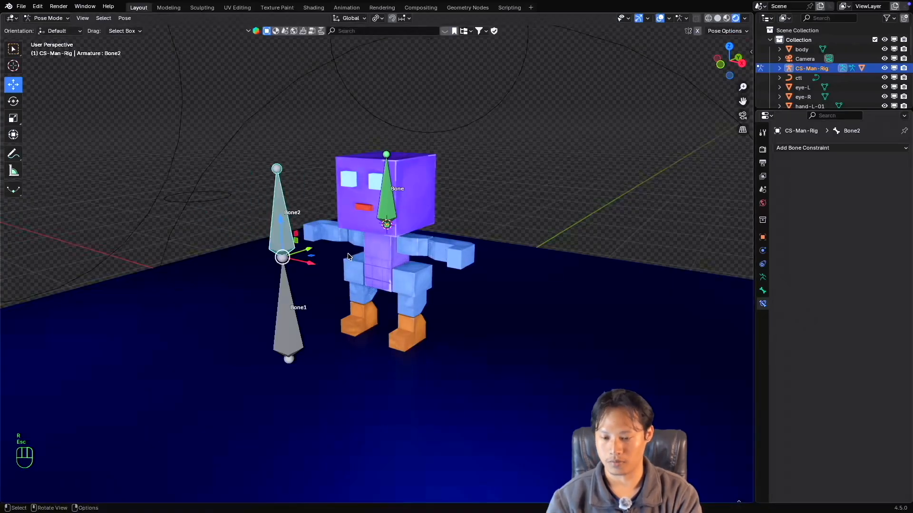
{"action": "left_click", "coordinate": [294, 307]}
{"action": "key", "text": "r"}
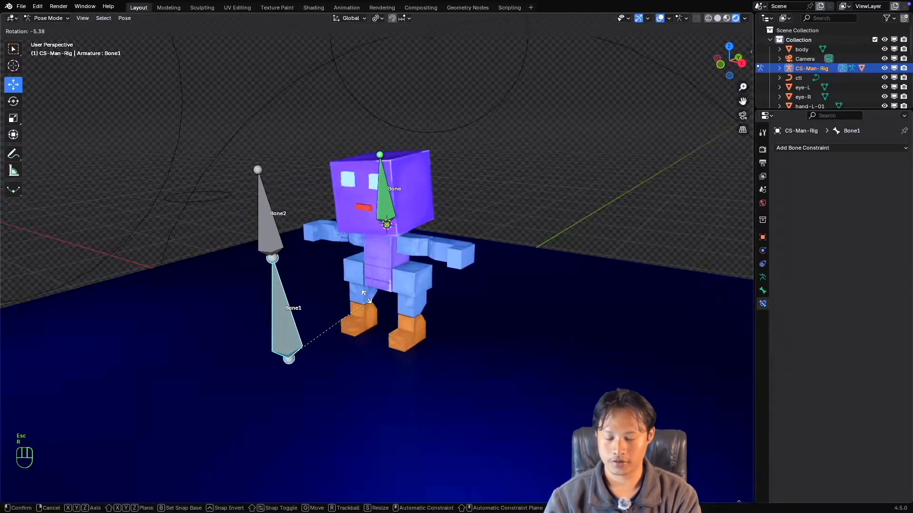
{"action": "key", "text": "Escape"}
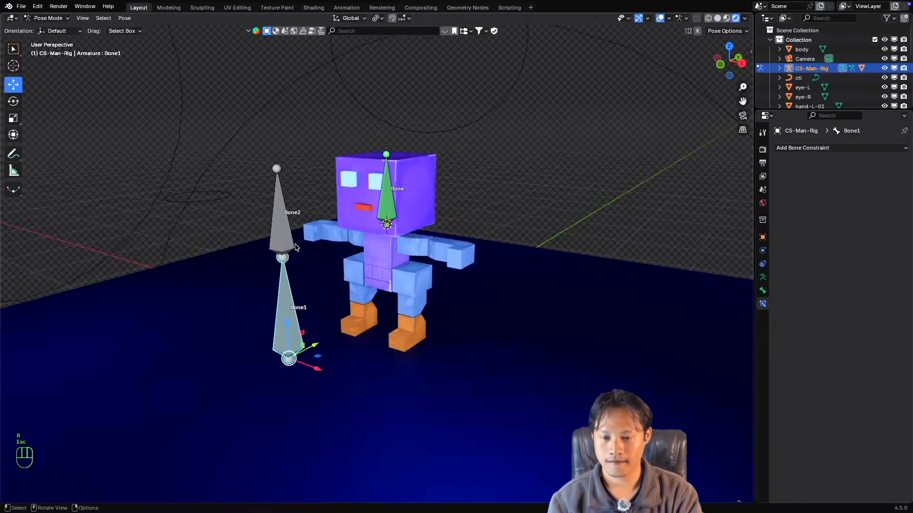
Set the Target space of the head bone's Copy Transforms constraint to Local With Parent.
{"action": "left_click", "coordinate": [281, 206]}
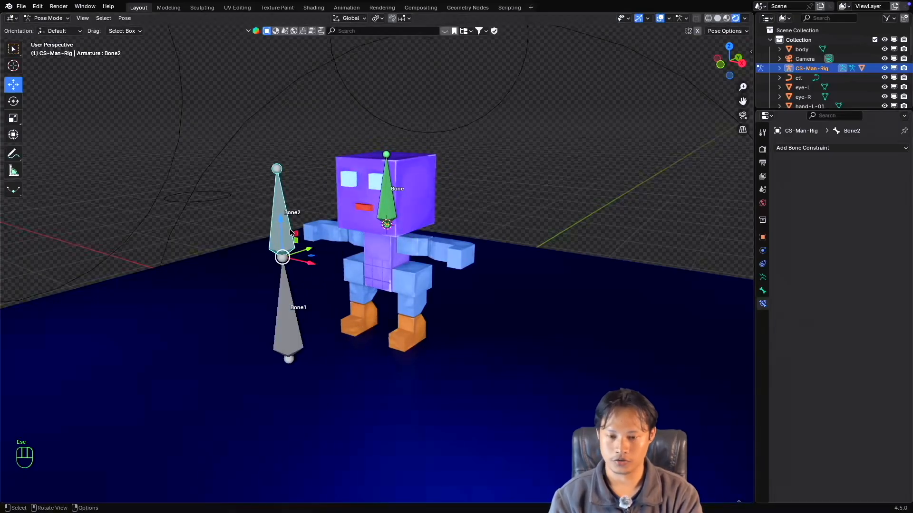
{"action": "left_click", "coordinate": [398, 218]}
{"action": "left_click", "coordinate": [865, 240]}
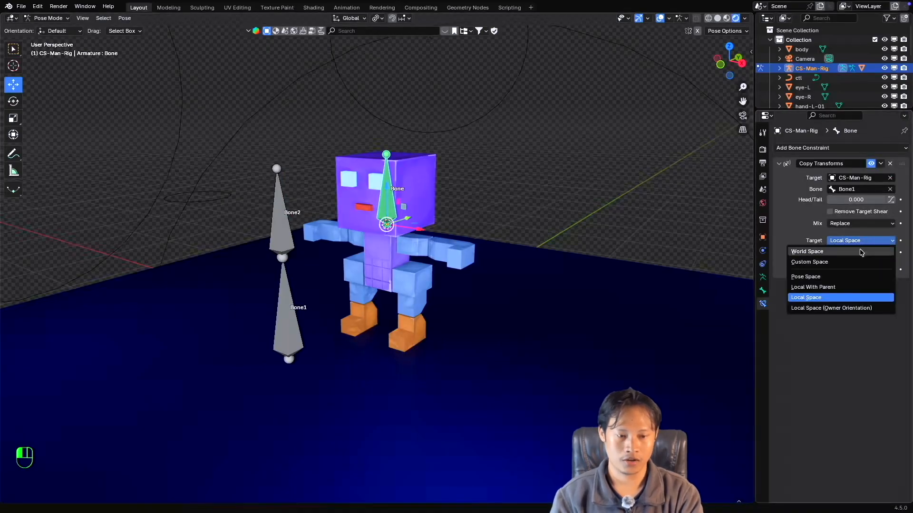
{"action": "left_click", "coordinate": [831, 288]}
Test the Local With Parent target with cancelled rotations of Bone1 and Bone2, and review the head bone's constraint settings.
{"action": "left_click", "coordinate": [283, 233]}
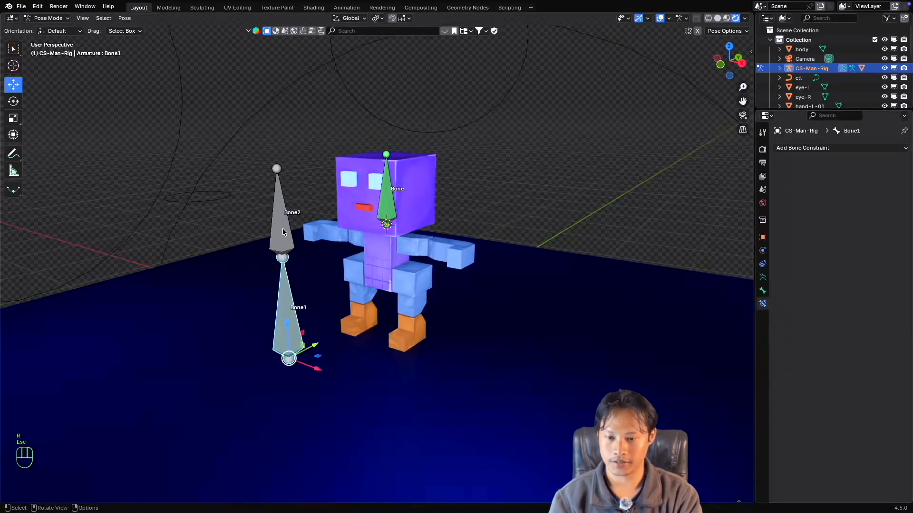
{"action": "key", "text": "r"}
{"action": "key", "text": "Escape"}
{"action": "key", "text": "r"}
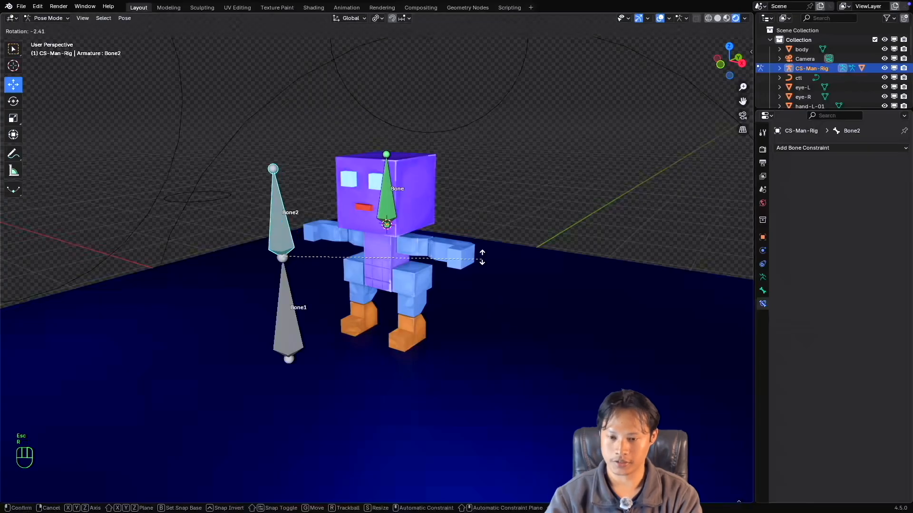
{"action": "key", "text": "Escape"}
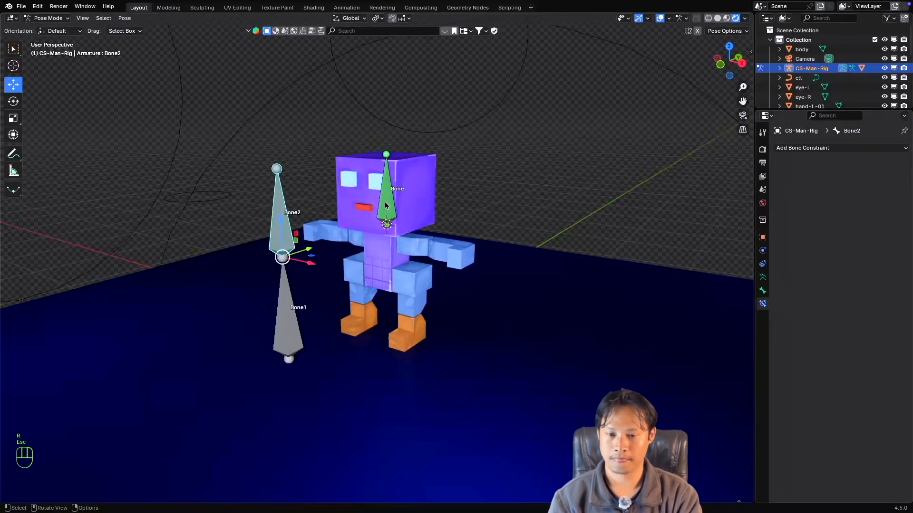
{"action": "left_click", "coordinate": [385, 204]}
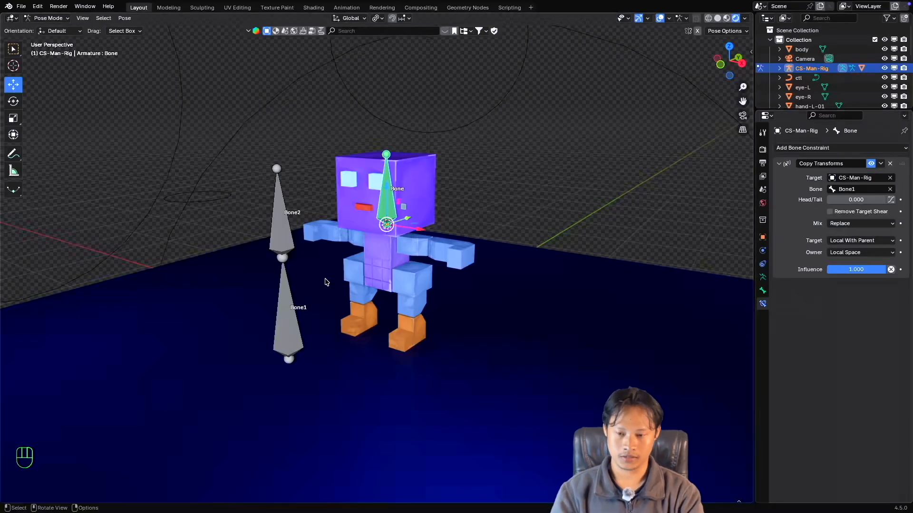
Make Bone2 the parent of Bone1 in Edit Mode and return to Pose Mode with Bone2 selected.
{"action": "left_click", "coordinate": [285, 290]}
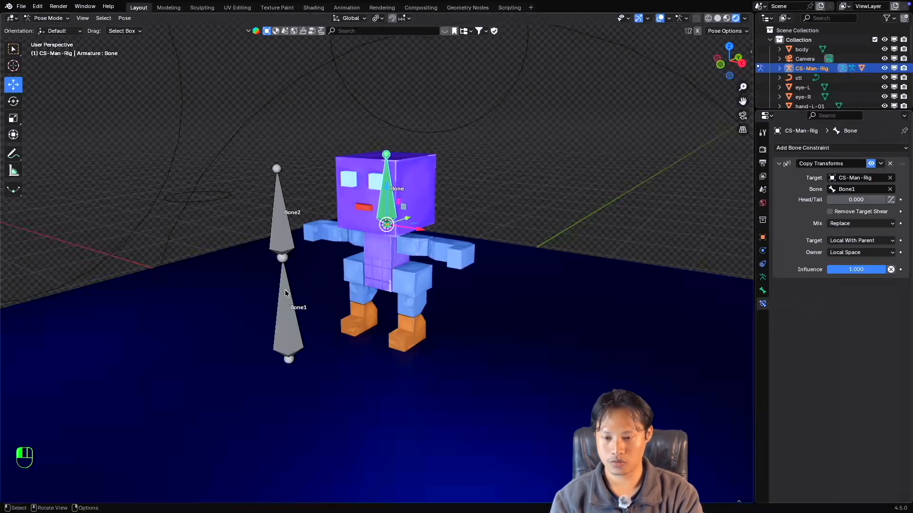
{"action": "left_click", "coordinate": [282, 231], "text": "shift"}
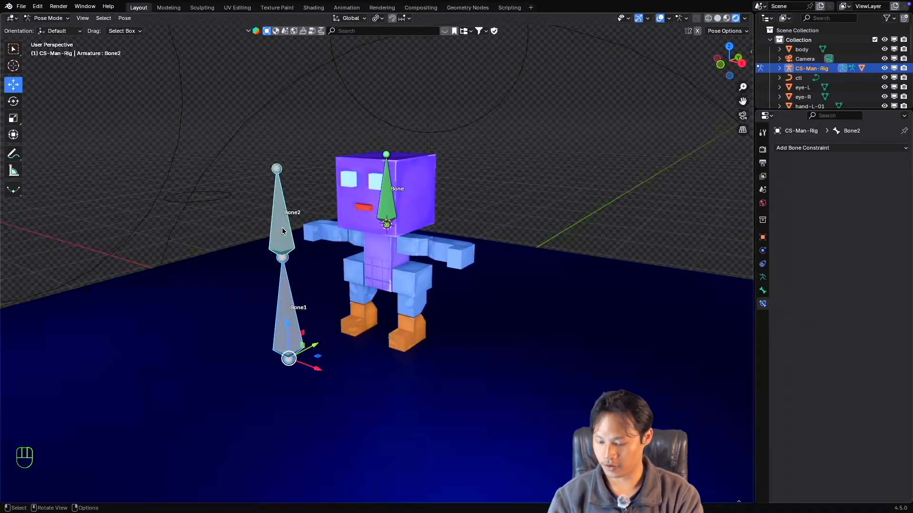
{"action": "key", "text": "Tab"}
{"action": "right_click", "coordinate": [281, 230]}
{"action": "mouse_move", "coordinate": [281, 230]}
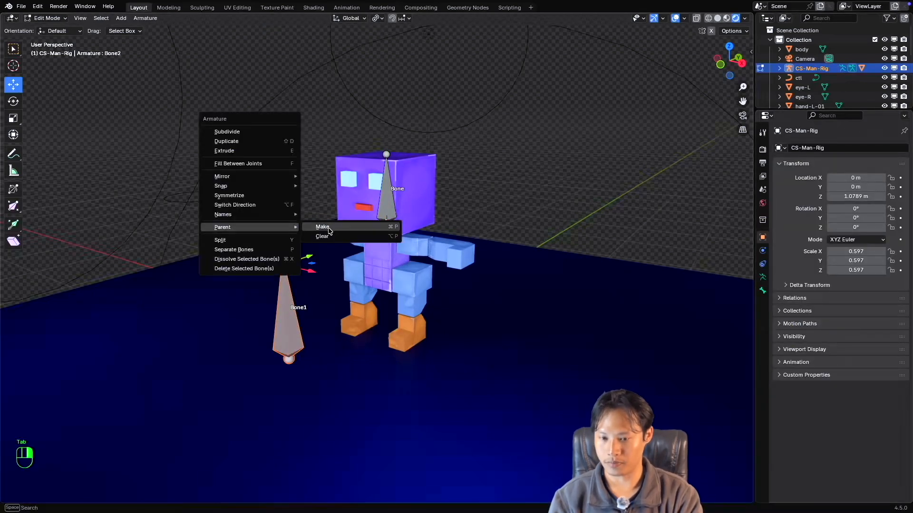
{"action": "left_click", "coordinate": [330, 229]}
{"action": "left_click", "coordinate": [332, 227]}
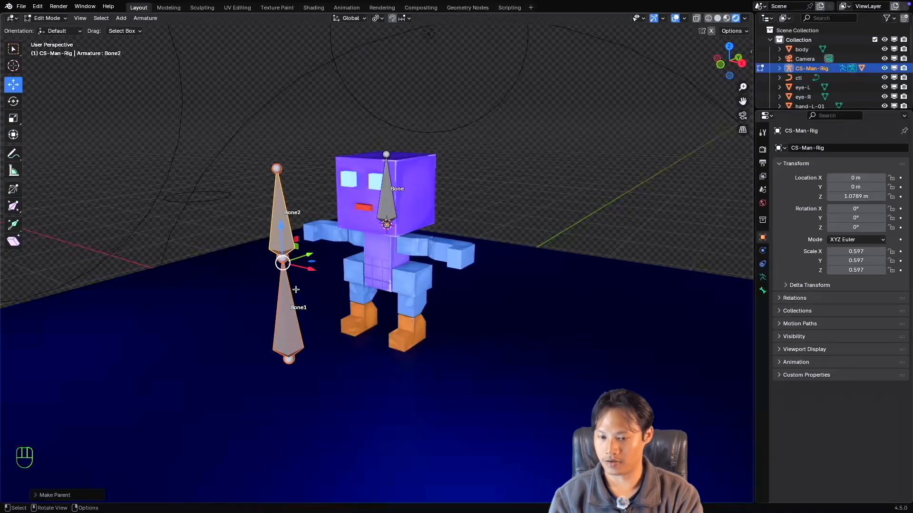
{"action": "key", "text": "ctrl+Tab"}
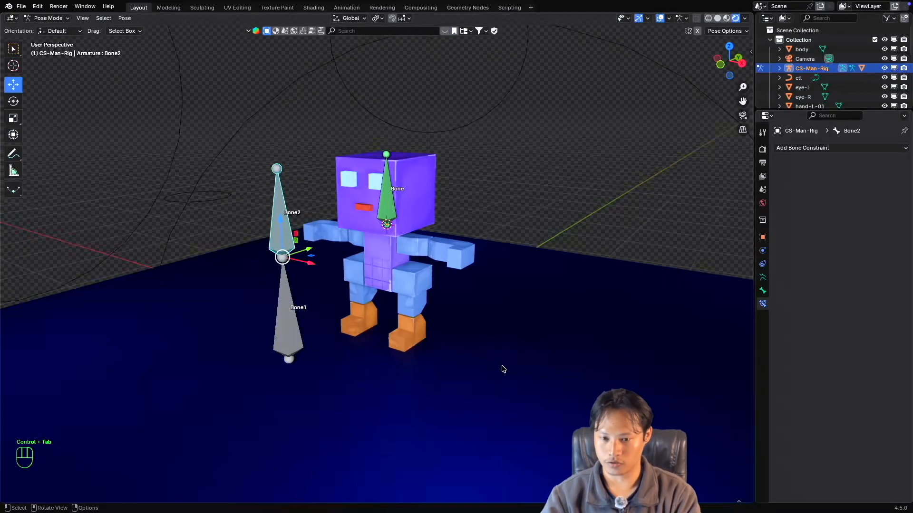
Test-rotate the parent Bone2 with a cancelled rotation and review the head bone's Copy Transforms settings.
{"action": "key", "text": "r"}
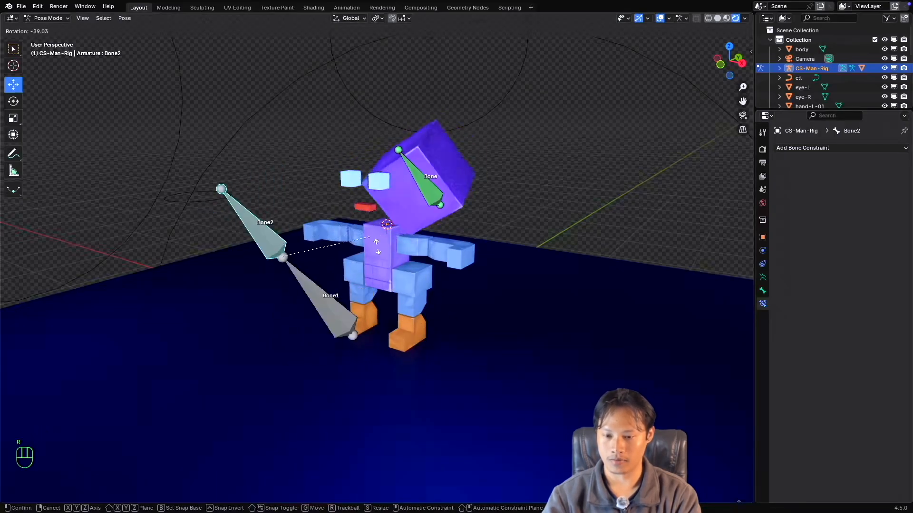
{"action": "key", "text": "Escape"}
{"action": "left_click", "coordinate": [394, 210]}
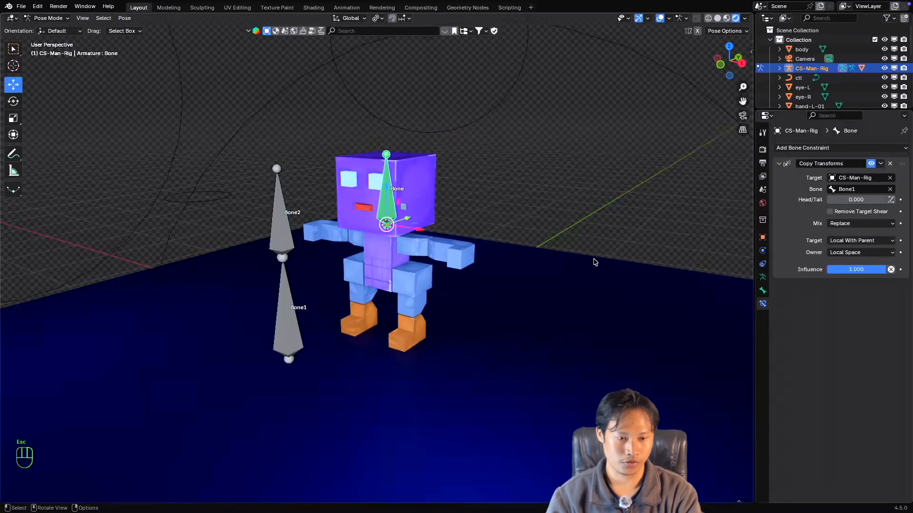
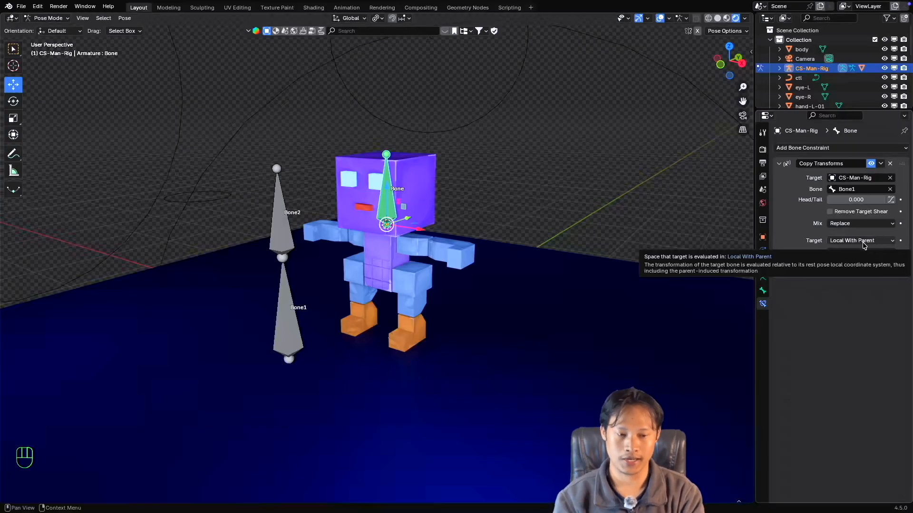
Compare how the parent Bone2 and its child Bone1 drive the head bone, using cancelled test rotations of each.
{"action": "left_click", "coordinate": [282, 295]}
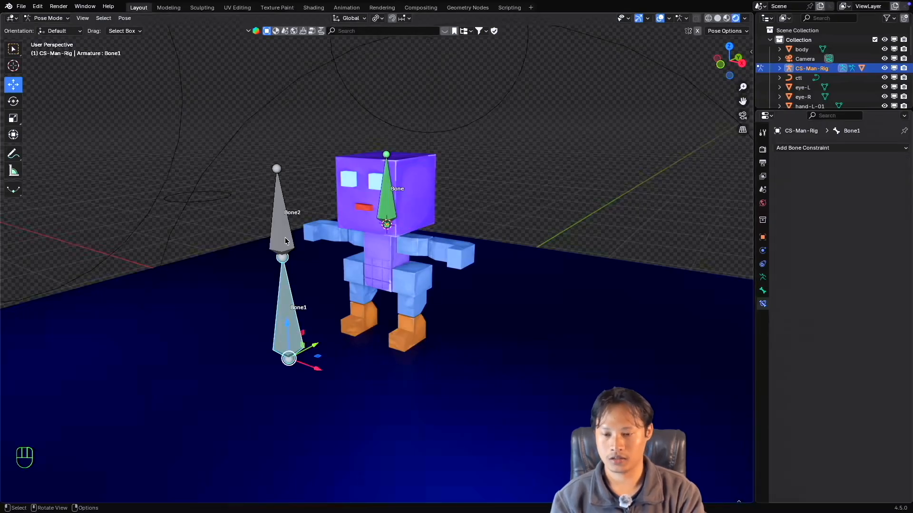
{"action": "left_click", "coordinate": [285, 238]}
{"action": "left_click", "coordinate": [282, 287]}
{"action": "left_click", "coordinate": [278, 229]}
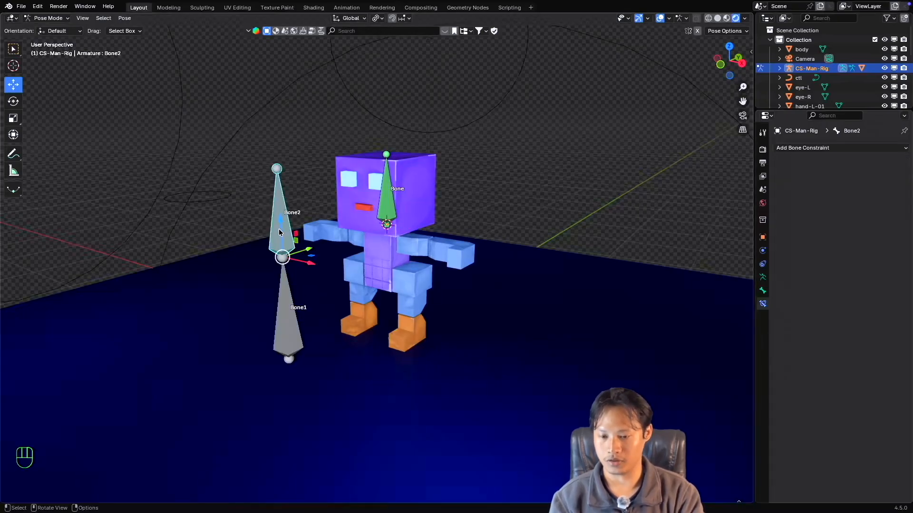
{"action": "key", "text": "r"}
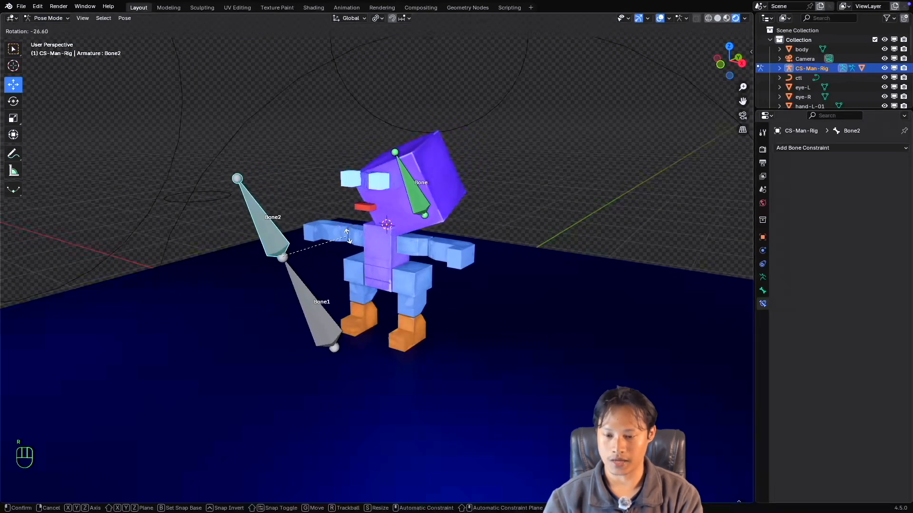
{"action": "key", "text": "Escape"}
{"action": "left_click", "coordinate": [284, 288]}
{"action": "key", "text": "r"}
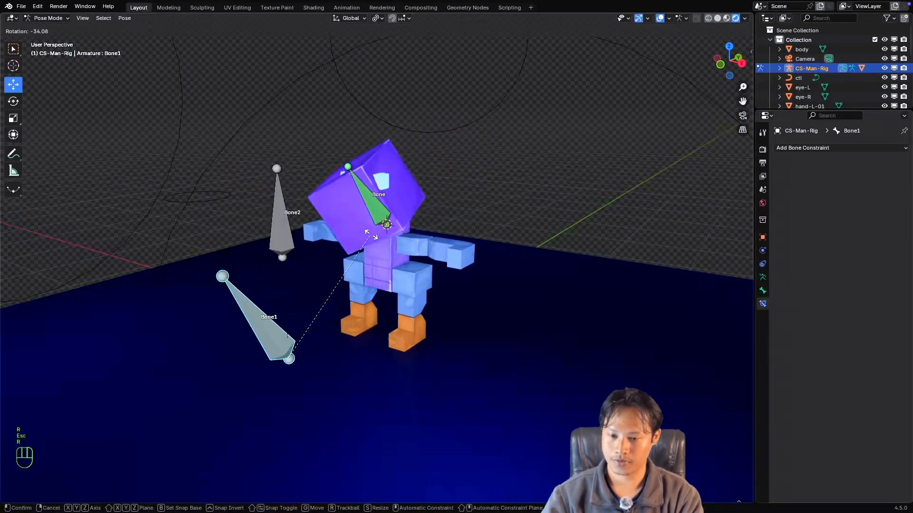
{"action": "key", "text": "Escape"}
{"action": "left_click", "coordinate": [280, 228]}
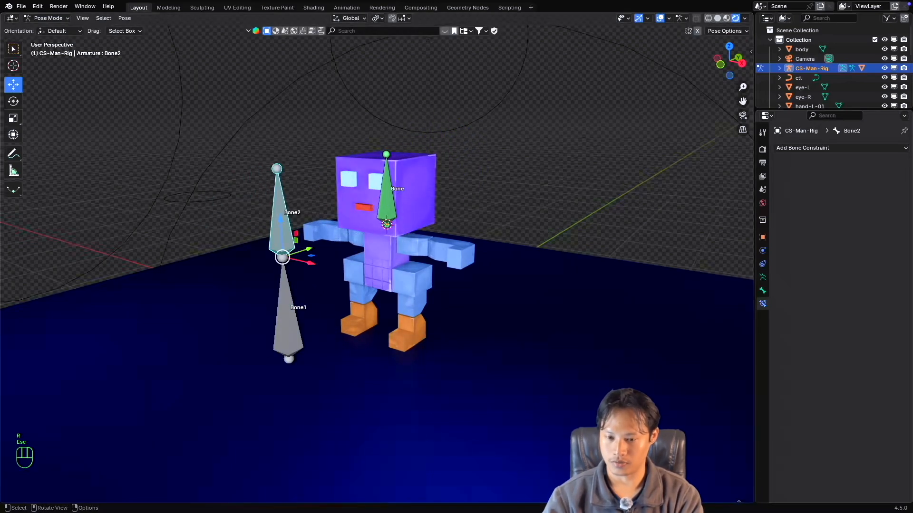
{"action": "key", "text": "r"}
{"action": "key", "text": "Escape"}
Review the Mix options of the head bone's Copy Transforms constraint and keep Replace.
{"action": "left_click", "coordinate": [386, 195]}
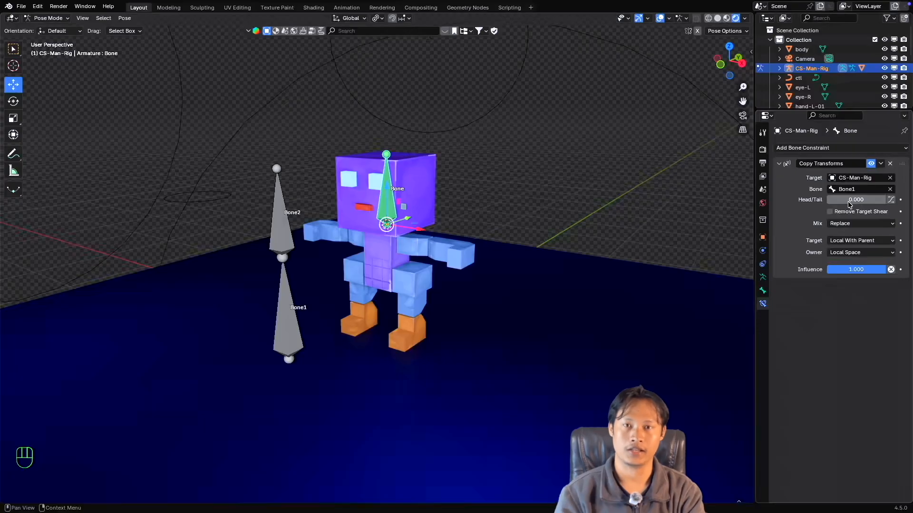
{"action": "left_click", "coordinate": [866, 227]}
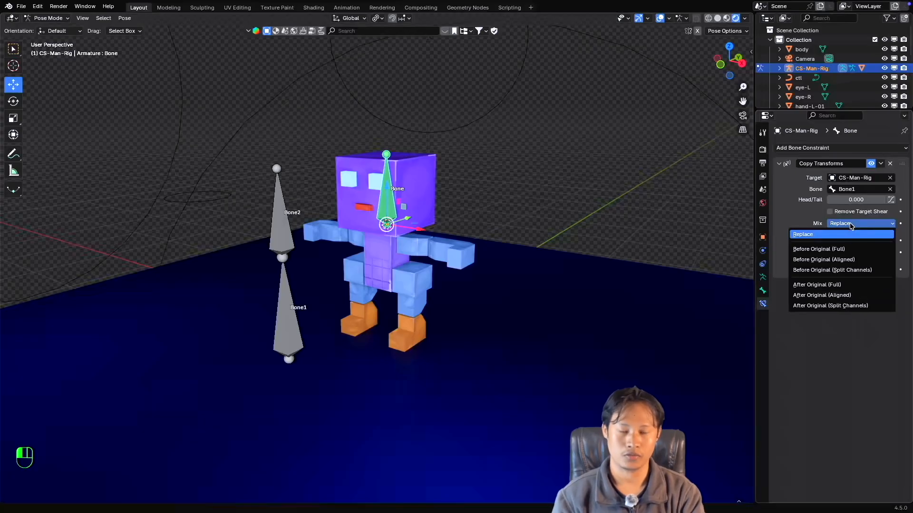
{"action": "left_click", "coordinate": [842, 234]}
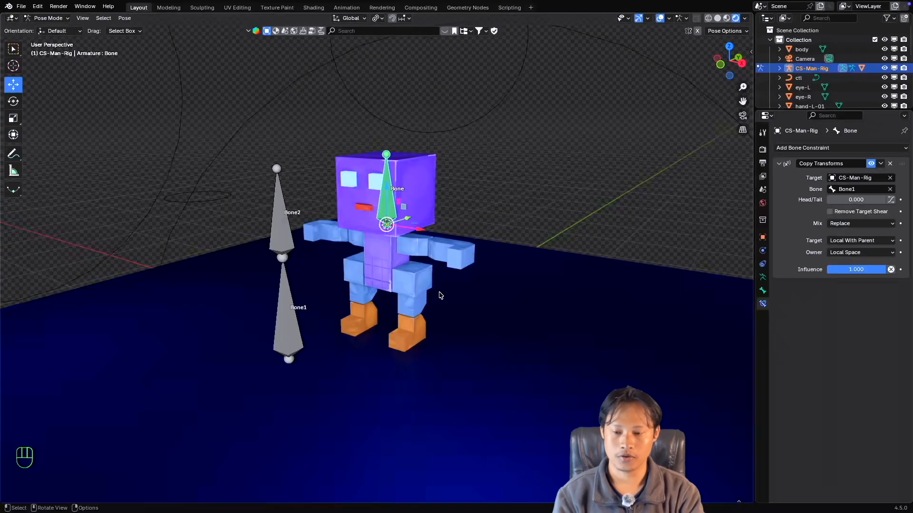
Test-rotate Bone1 with the head bone's constraint at full influence, and cancel the rotation.
{"action": "left_click", "coordinate": [287, 293]}
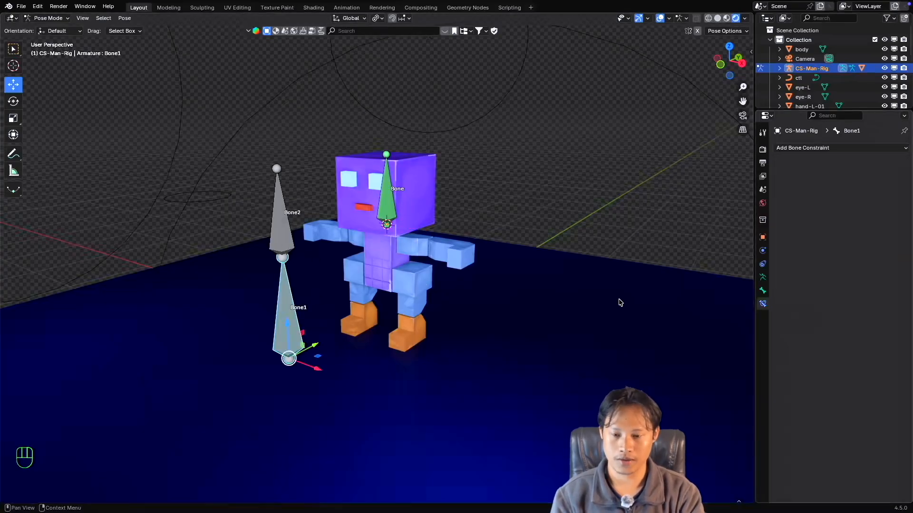
{"action": "left_click", "coordinate": [384, 217]}
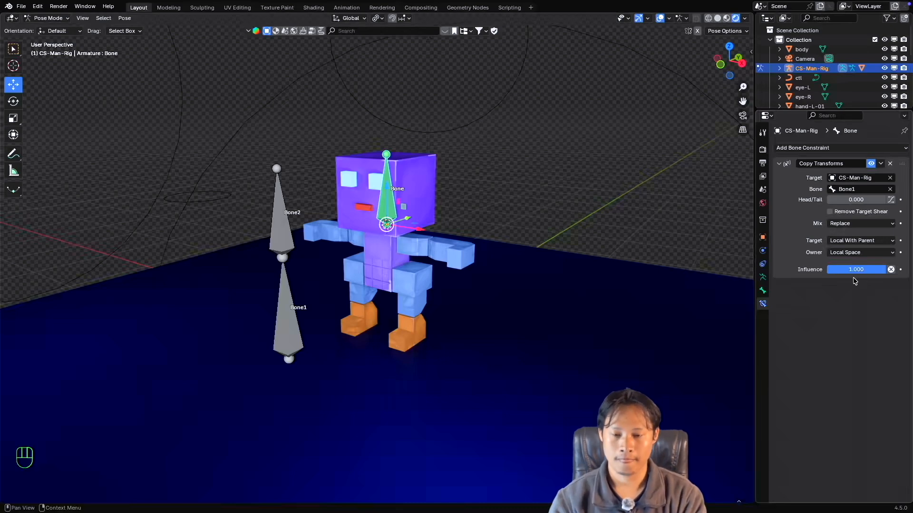
{"action": "left_click", "coordinate": [290, 315]}
{"action": "key", "text": "r"}
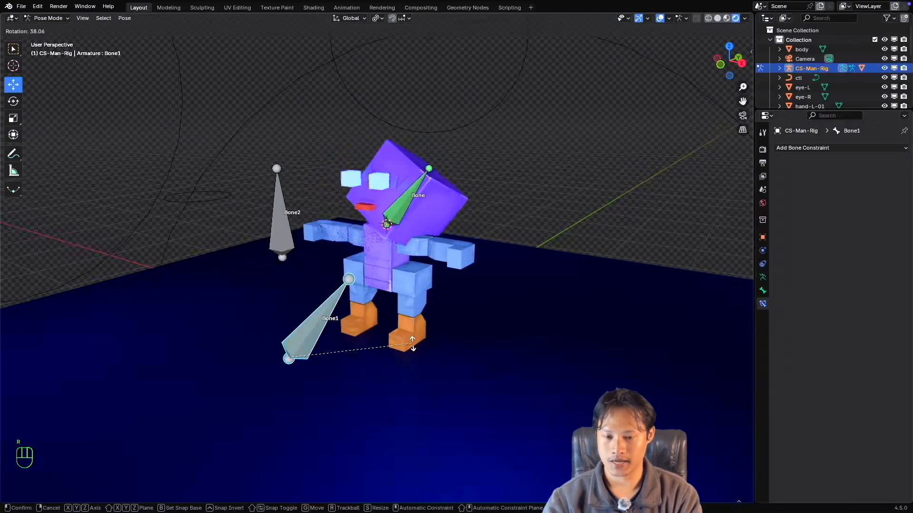
{"action": "key", "text": "Escape"}
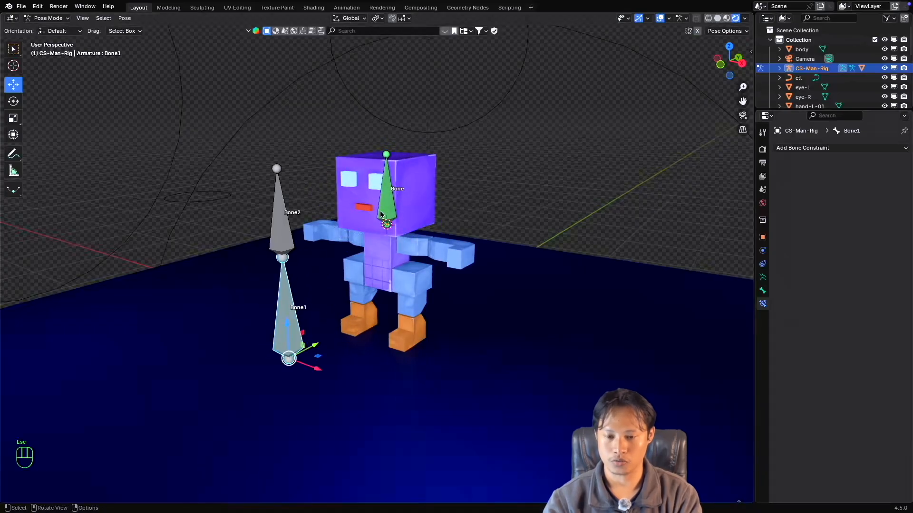
Set the Influence of the head bone's Copy Transforms constraint to 0.5.
{"action": "left_click", "coordinate": [384, 215]}
{"action": "left_click", "coordinate": [855, 270]}
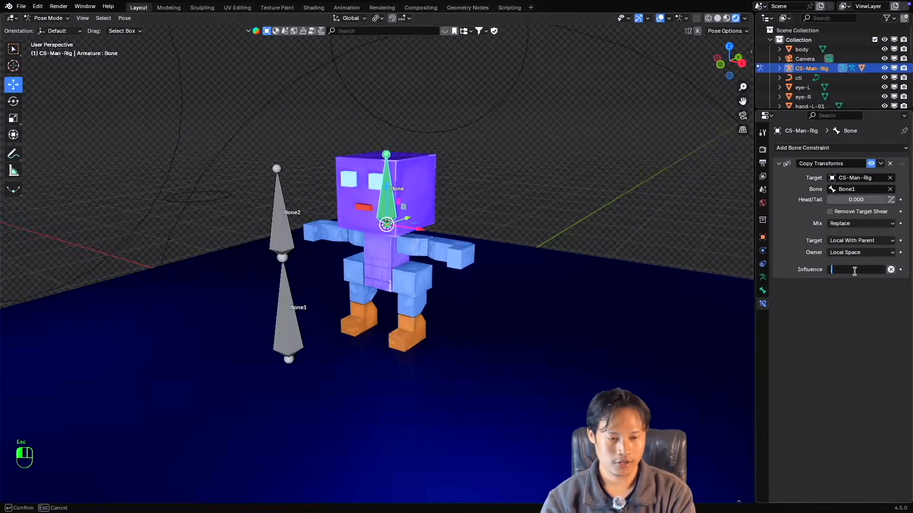
{"action": "type", "text": ".5"}
{"action": "key", "text": "Return"}
Test the halved influence with a cancelled rotation of Bone1 and recheck the head bone's constraint settings.
{"action": "left_click", "coordinate": [285, 324]}
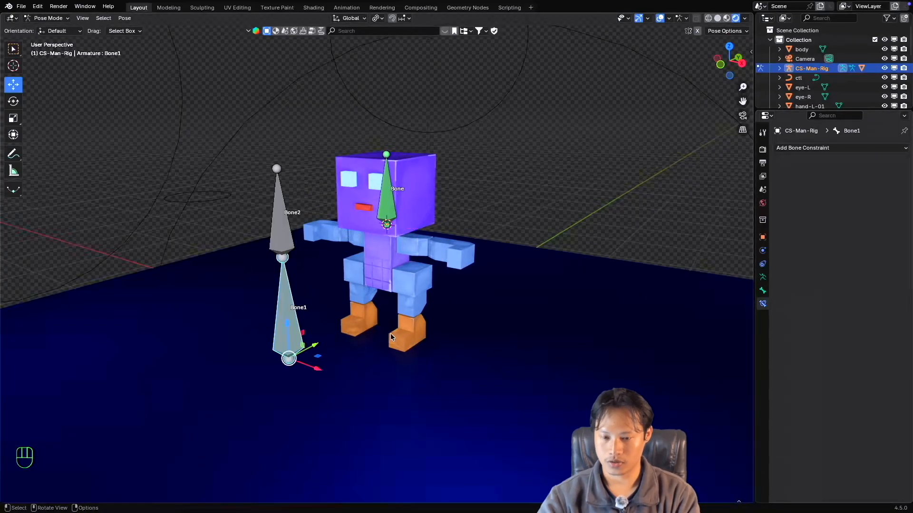
{"action": "key", "text": "t"}
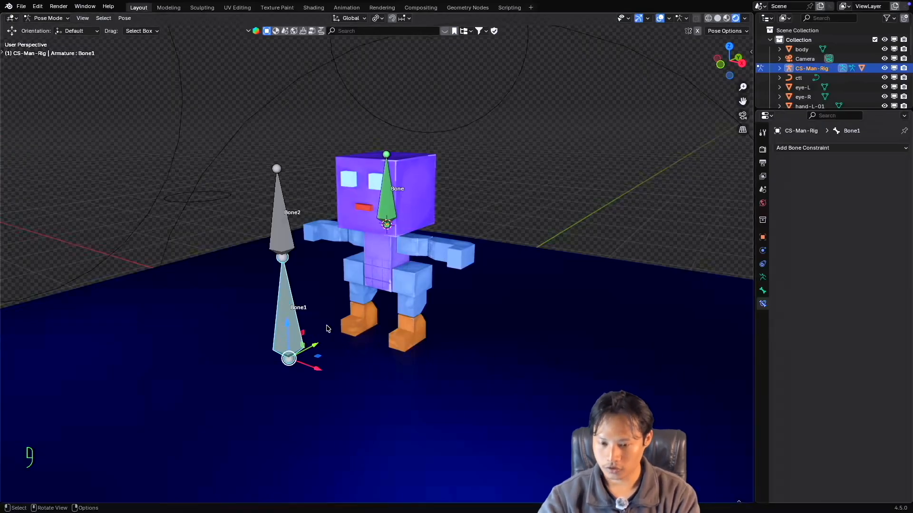
{"action": "key", "text": "r"}
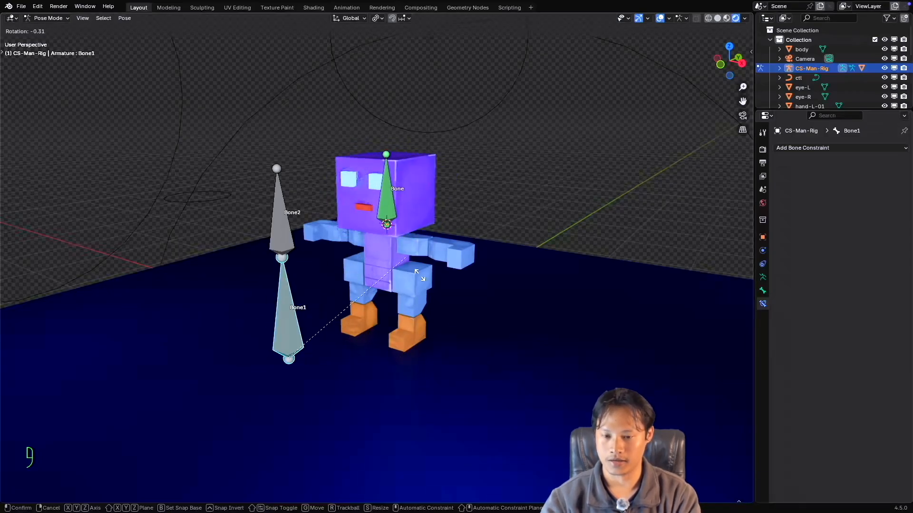
{"action": "key", "text": "Escape"}
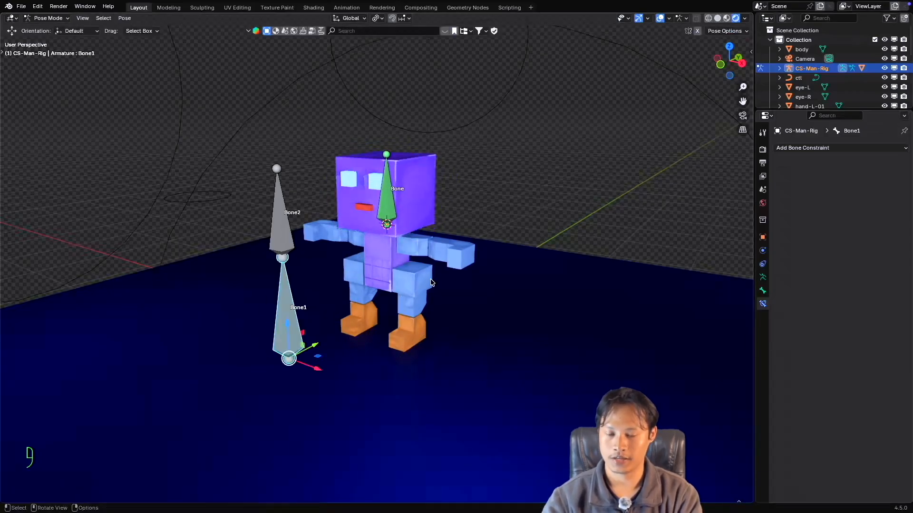
{"action": "left_click", "coordinate": [386, 223]}
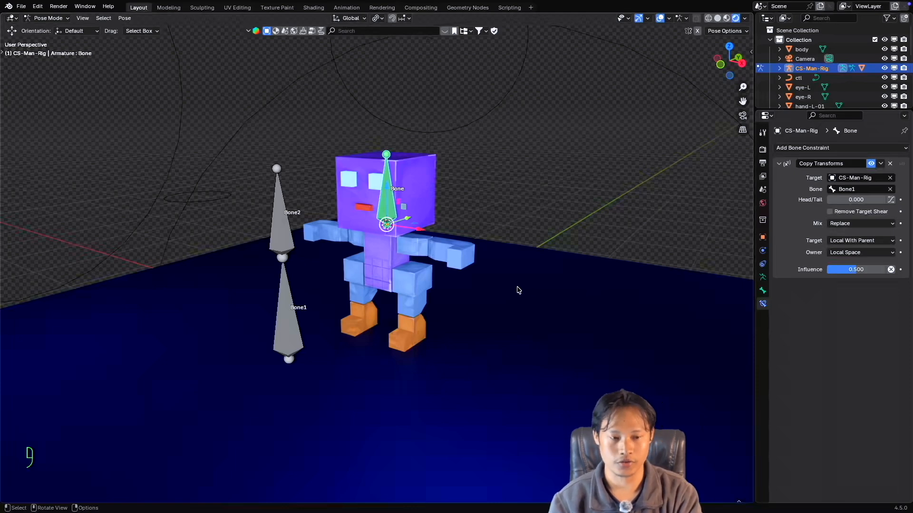
{"action": "left_click", "coordinate": [809, 150]}
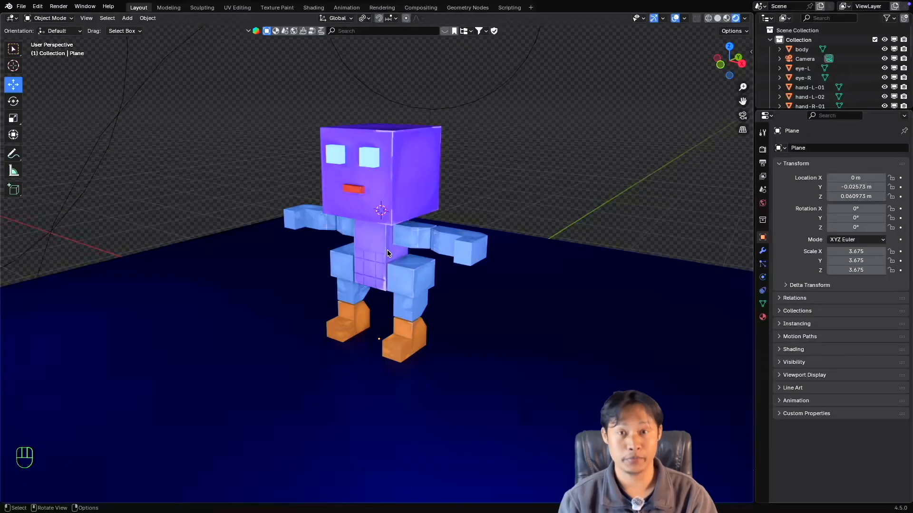
Add a single-bone armature at the 3D cursor at the base of the character's head.
{"action": "scroll", "coordinate": [387, 249], "scroll_direction": "up", "scroll_amount": 1, "text": "super"}
{"action": "scroll", "coordinate": [387, 249], "scroll_direction": "down", "scroll_amount": 2, "text": "super"}
{"action": "scroll", "coordinate": [387, 250], "scroll_direction": "up", "scroll_amount": 2, "text": "super"}
{"action": "scroll", "coordinate": [387, 250], "scroll_direction": "down", "scroll_amount": 1, "text": "super"}
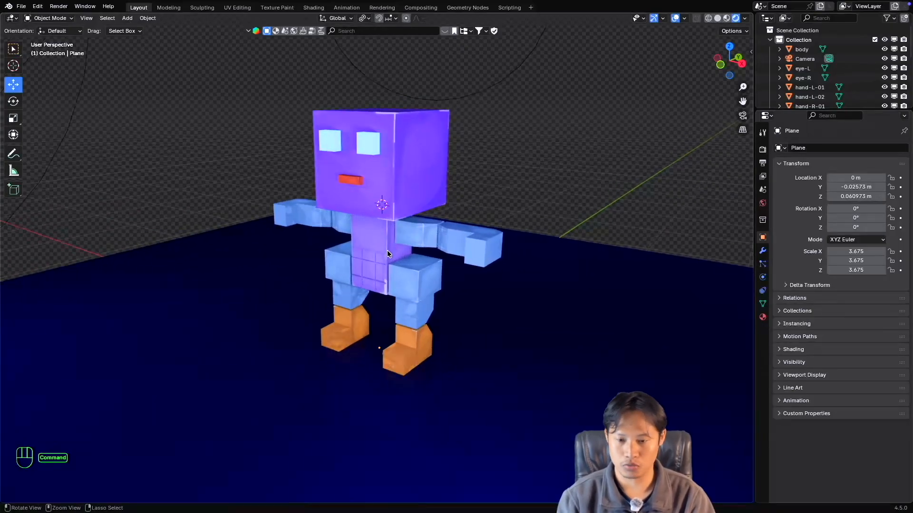
{"action": "scroll", "coordinate": [387, 250], "scroll_direction": "down", "scroll_amount": 1, "text": "super"}
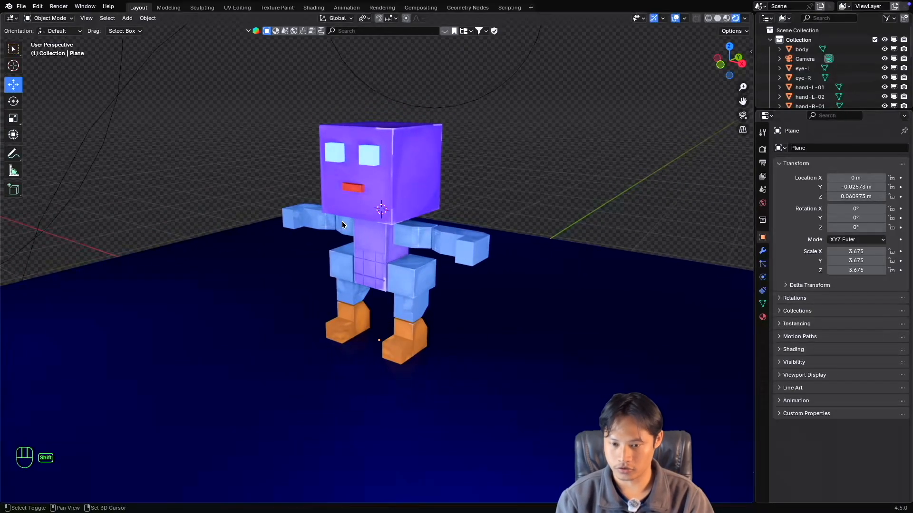
{"action": "key", "text": "shift+a"}
{"action": "mouse_move", "coordinate": [316, 293]}
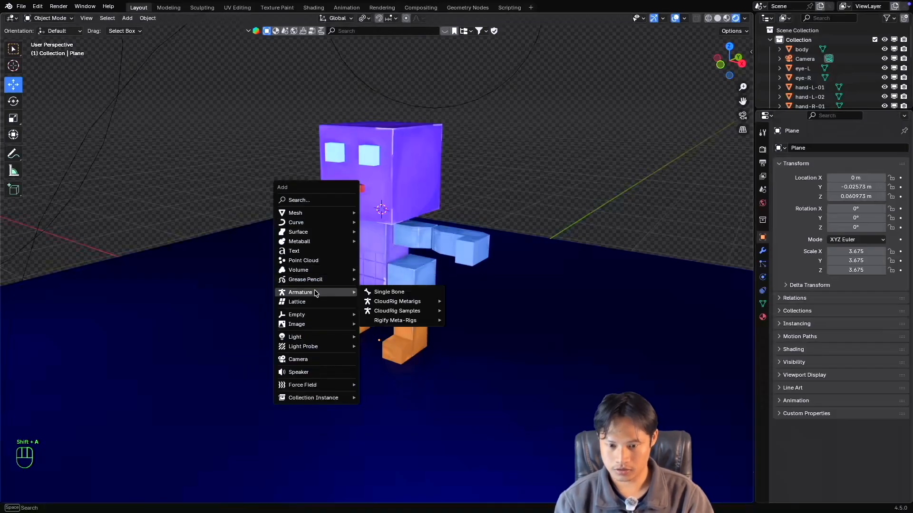
{"action": "left_click", "coordinate": [385, 293]}
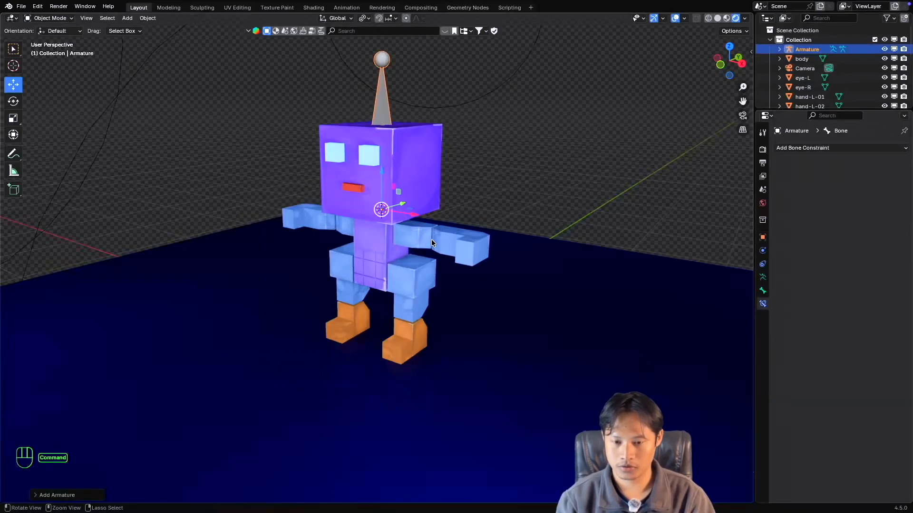
Scale the new armature to about 0.62 of its size and make it display In Front of the character.
{"action": "scroll", "coordinate": [431, 240], "scroll_direction": "down", "scroll_amount": 3, "text": "super"}
{"action": "scroll", "coordinate": [431, 240], "scroll_direction": "up", "scroll_amount": 1, "text": "super"}
{"action": "scroll", "coordinate": [431, 239], "scroll_direction": "up", "scroll_amount": 1, "text": "shift"}
{"action": "scroll", "coordinate": [432, 241], "scroll_direction": "up", "scroll_amount": 4, "text": "super"}
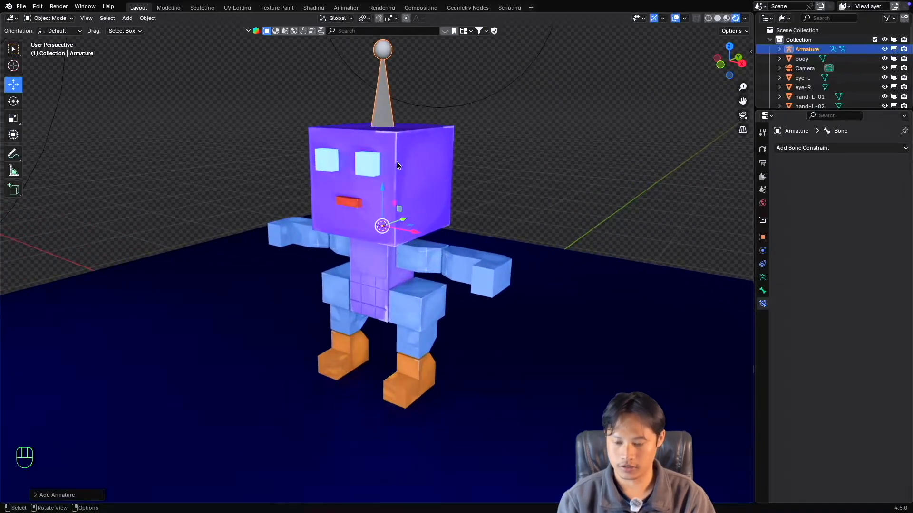
{"action": "key", "text": "s"}
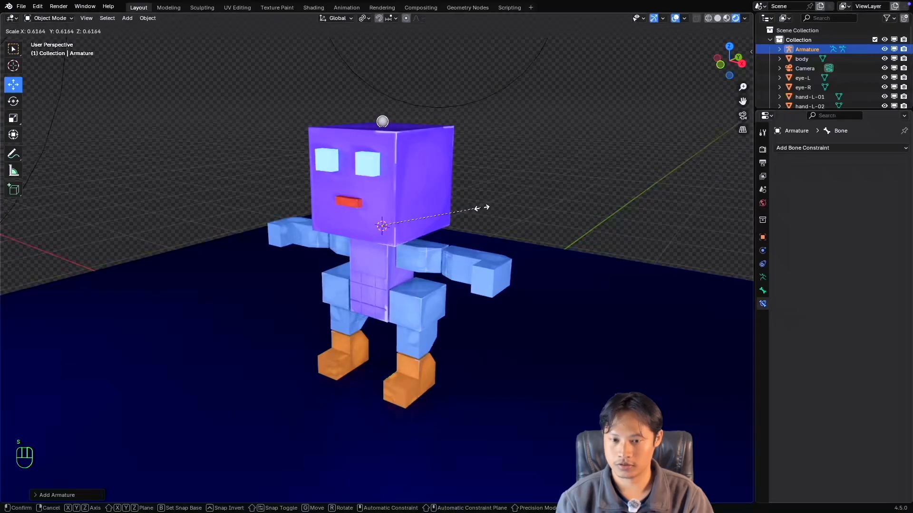
{"action": "left_click", "coordinate": [481, 207]}
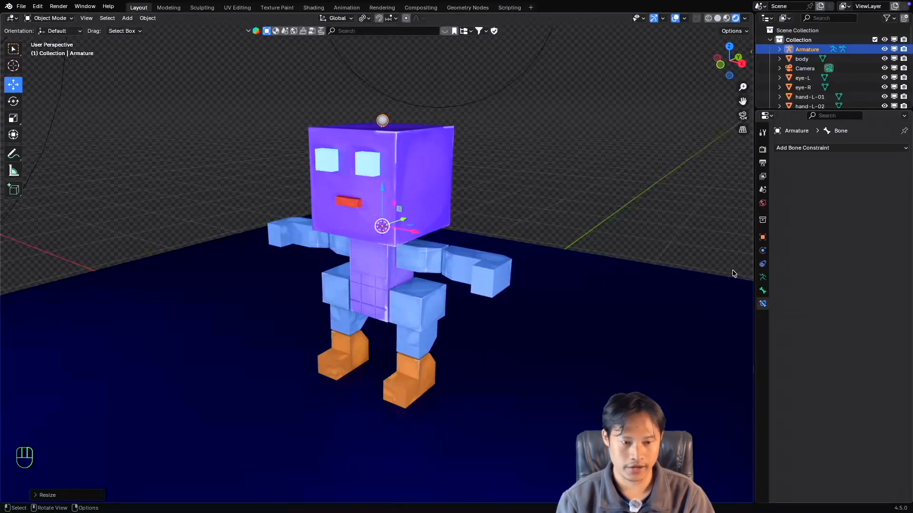
{"action": "left_click", "coordinate": [762, 277]}
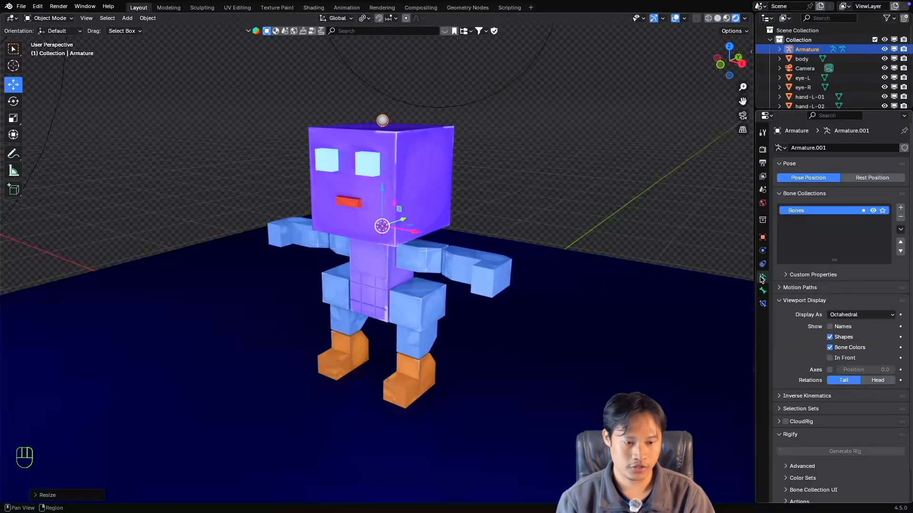
{"action": "left_click", "coordinate": [830, 358]}
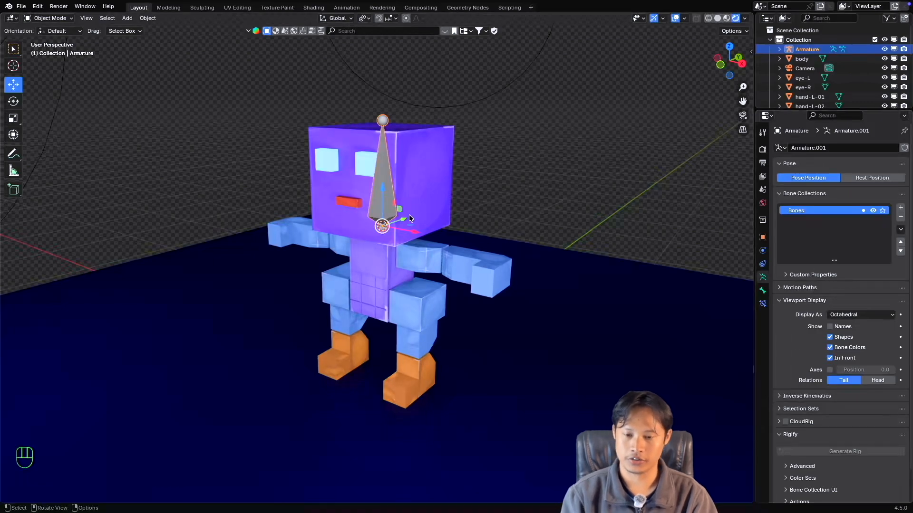
Enter Edit Mode on the new armature and select its whole bone inside the head.
{"action": "scroll", "coordinate": [408, 215], "scroll_direction": "left", "scroll_amount": 3}
{"action": "scroll", "coordinate": [409, 215], "scroll_direction": "right", "scroll_amount": 8}
{"action": "scroll", "coordinate": [408, 215], "scroll_direction": "left", "scroll_amount": 2}
{"action": "scroll", "coordinate": [408, 215], "scroll_direction": "left", "scroll_amount": 3}
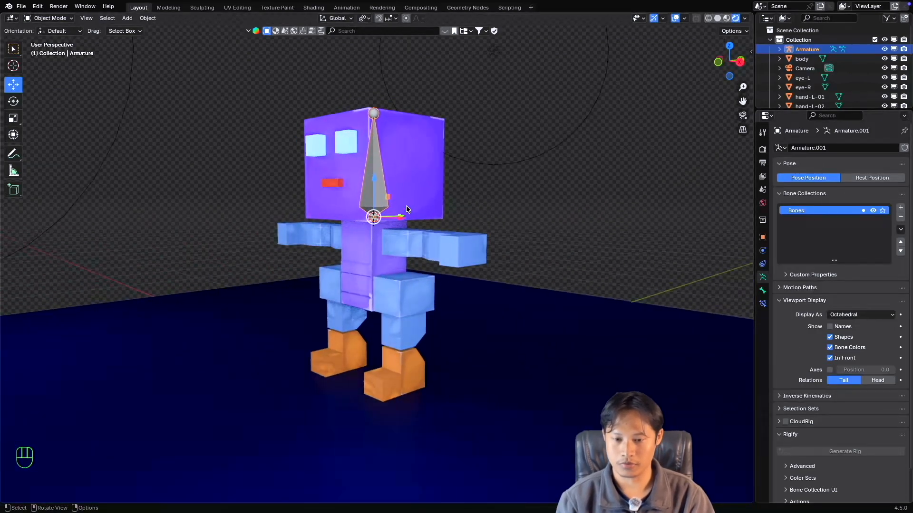
{"action": "scroll", "coordinate": [406, 207], "scroll_direction": "up", "scroll_amount": 2}
{"action": "scroll", "coordinate": [400, 203], "scroll_direction": "up", "scroll_amount": 3}
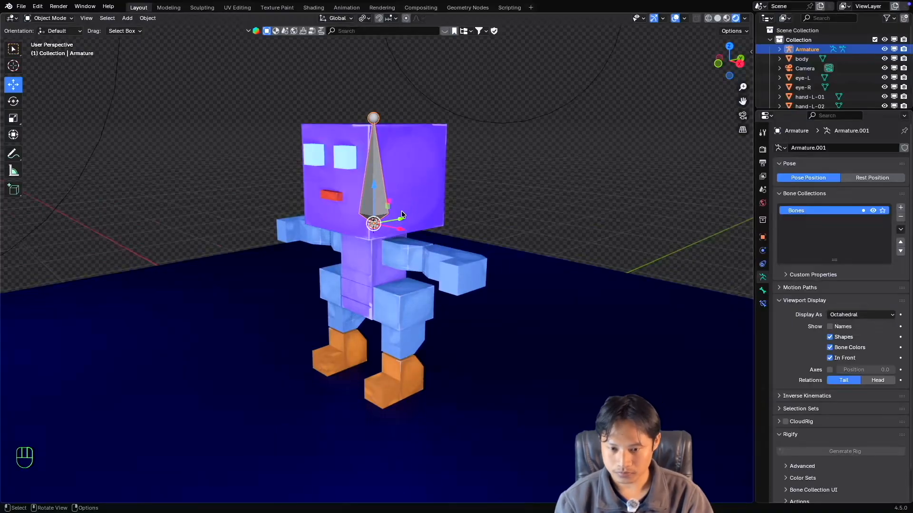
{"action": "scroll", "coordinate": [401, 214], "scroll_direction": "up", "scroll_amount": 2}
{"action": "scroll", "coordinate": [401, 214], "scroll_direction": "right", "scroll_amount": 4}
{"action": "scroll", "coordinate": [401, 215], "scroll_direction": "down", "scroll_amount": 3, "text": "super"}
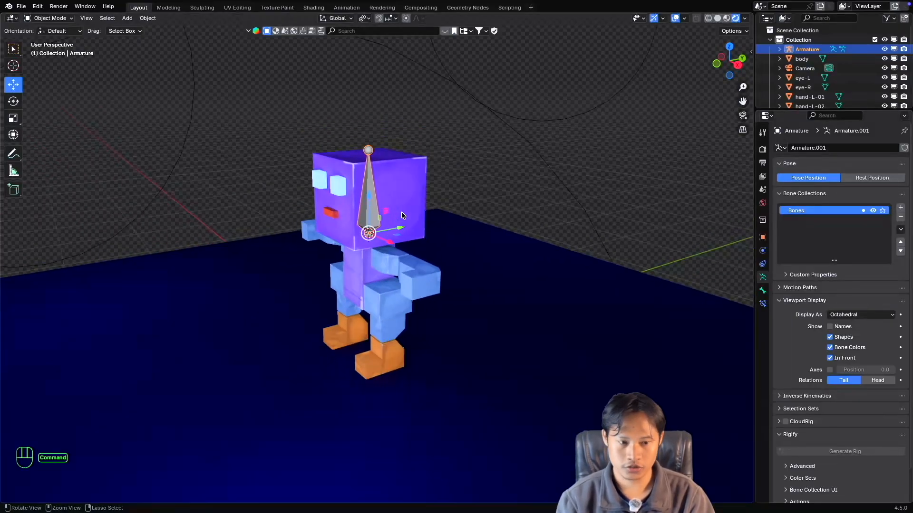
{"action": "scroll", "coordinate": [401, 215], "scroll_direction": "down", "scroll_amount": 1, "text": "super"}
{"action": "scroll", "coordinate": [401, 215], "scroll_direction": "left", "scroll_amount": 3, "text": "shift"}
{"action": "scroll", "coordinate": [401, 215], "scroll_direction": "down", "scroll_amount": 2, "text": "shift"}
{"action": "scroll", "coordinate": [403, 214], "scroll_direction": "up", "scroll_amount": 3, "text": "super"}
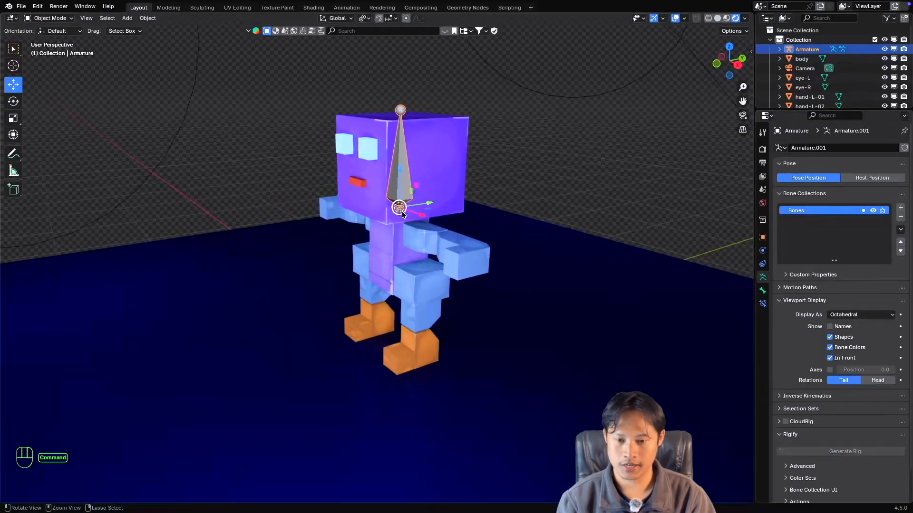
{"action": "scroll", "coordinate": [403, 215], "scroll_direction": "up", "scroll_amount": 2, "text": "shift"}
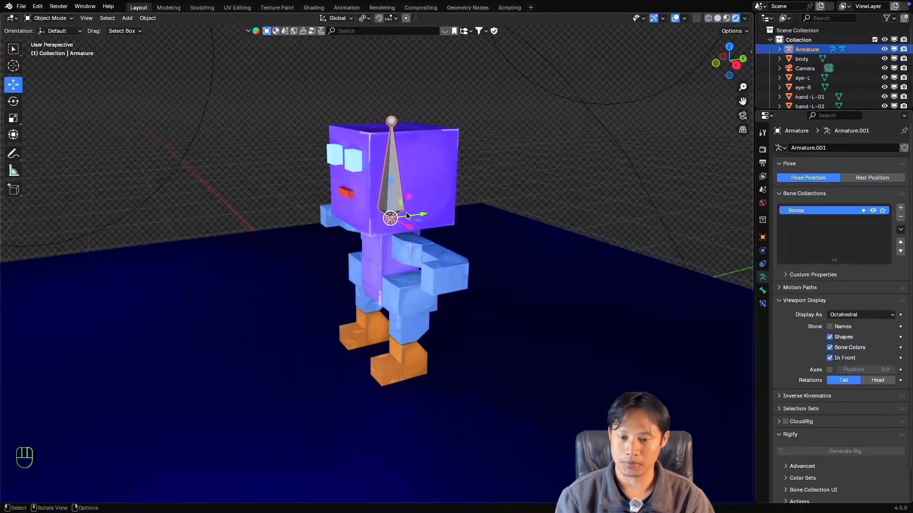
{"action": "key", "text": "Tab"}
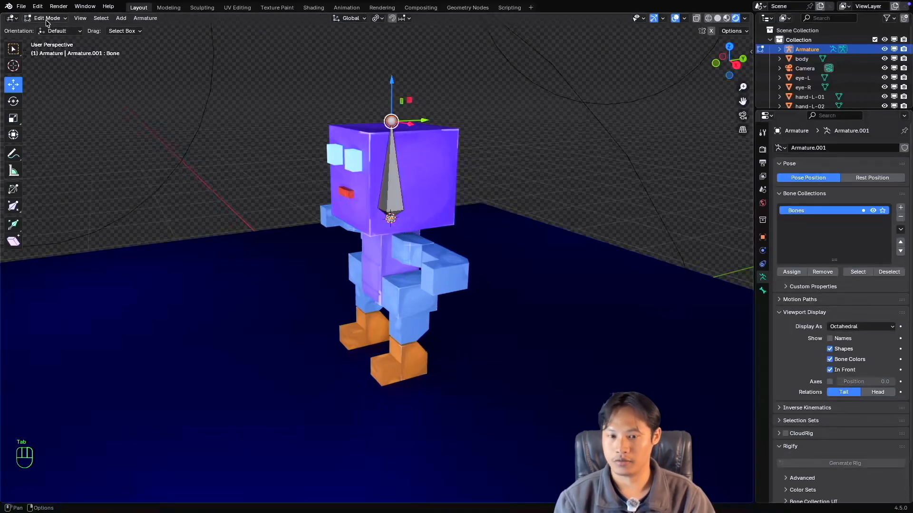
{"action": "left_click", "coordinate": [386, 182]}
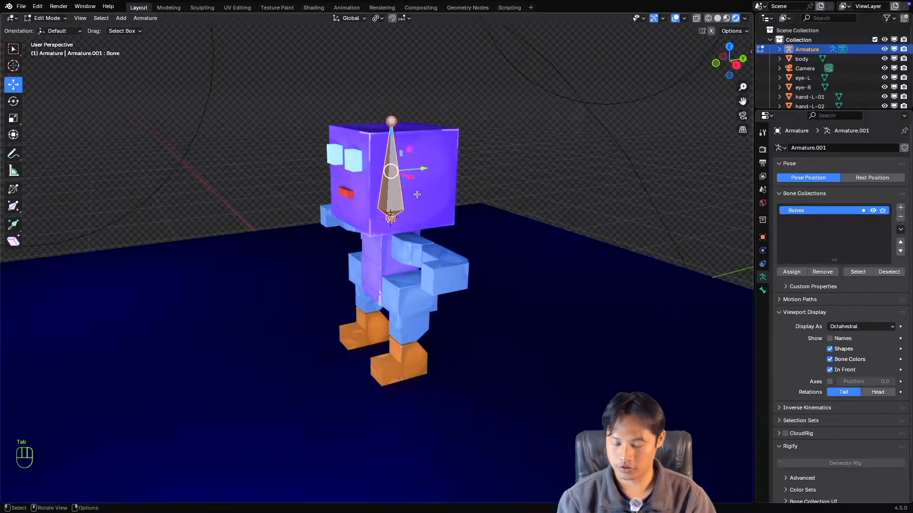
Duplicate the head bone and move the copy along the Y axis to stand in front of the character's face.
{"action": "key", "text": "shift+d"}
{"action": "right_click", "coordinate": [420, 191]}
{"action": "left_click_drag", "start_coordinate": [416, 170], "coordinate": [256, 188]}
{"action": "scroll", "coordinate": [323, 205], "scroll_direction": "down", "scroll_amount": 2, "text": "super"}
{"action": "scroll", "coordinate": [322, 206], "scroll_direction": "up", "scroll_amount": 3, "text": "super"}
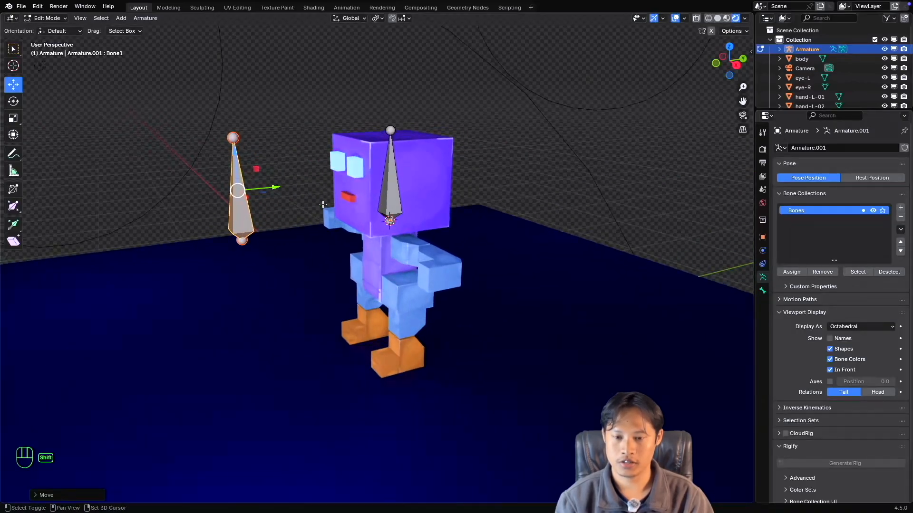
{"action": "scroll", "coordinate": [322, 205], "scroll_direction": "down", "scroll_amount": 1, "text": "shift"}
{"action": "scroll", "coordinate": [322, 204], "scroll_direction": "left", "scroll_amount": 4}
{"action": "scroll", "coordinate": [331, 204], "scroll_direction": "right", "scroll_amount": 1, "text": "shift"}
{"action": "scroll", "coordinate": [331, 205], "scroll_direction": "right", "scroll_amount": 1, "text": "shift"}
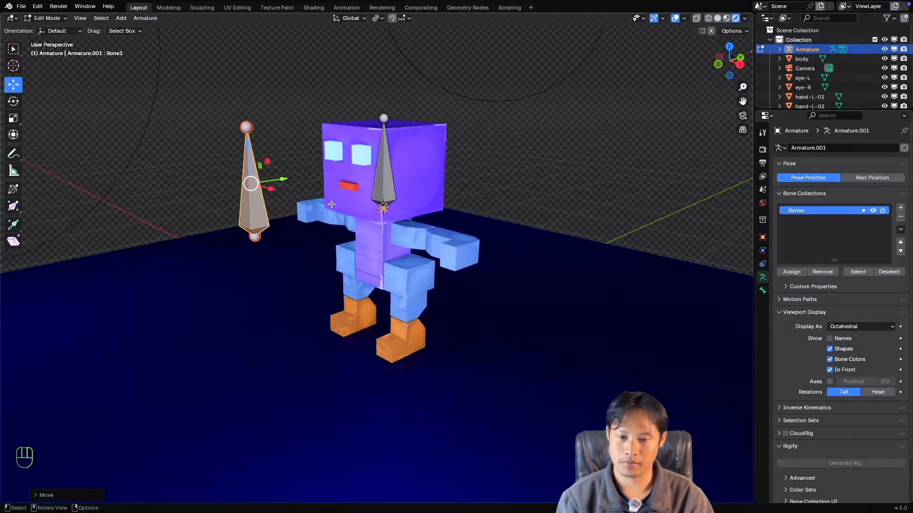
Display the bone names in the viewport and select the bone inside the head.
{"action": "scroll", "coordinate": [331, 204], "scroll_direction": "left", "scroll_amount": 2}
{"action": "scroll", "coordinate": [332, 204], "scroll_direction": "up", "scroll_amount": 2}
{"action": "scroll", "coordinate": [331, 205], "scroll_direction": "down", "scroll_amount": 2, "text": "shift"}
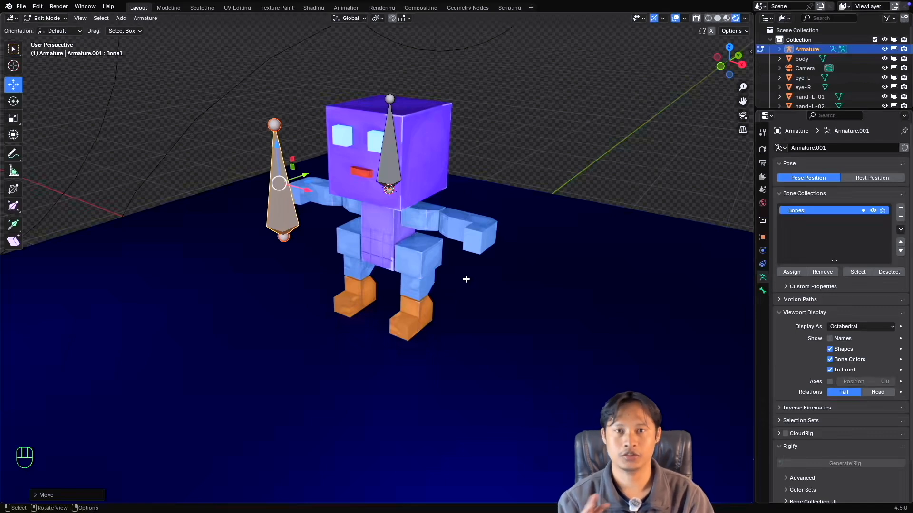
{"action": "left_click", "coordinate": [829, 339]}
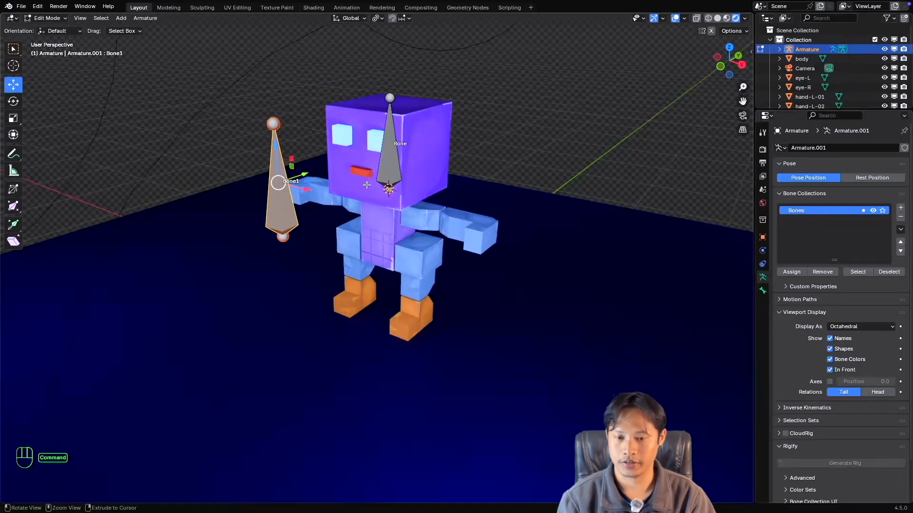
{"action": "scroll", "coordinate": [368, 183], "scroll_direction": "up", "scroll_amount": 2}
{"action": "middle_click_drag", "start_coordinate": [366, 185], "coordinate": [355, 211], "text": "shift"}
{"action": "left_click", "coordinate": [384, 178]}
{"action": "scroll", "coordinate": [382, 191], "scroll_direction": "up", "scroll_amount": 2, "text": "super"}
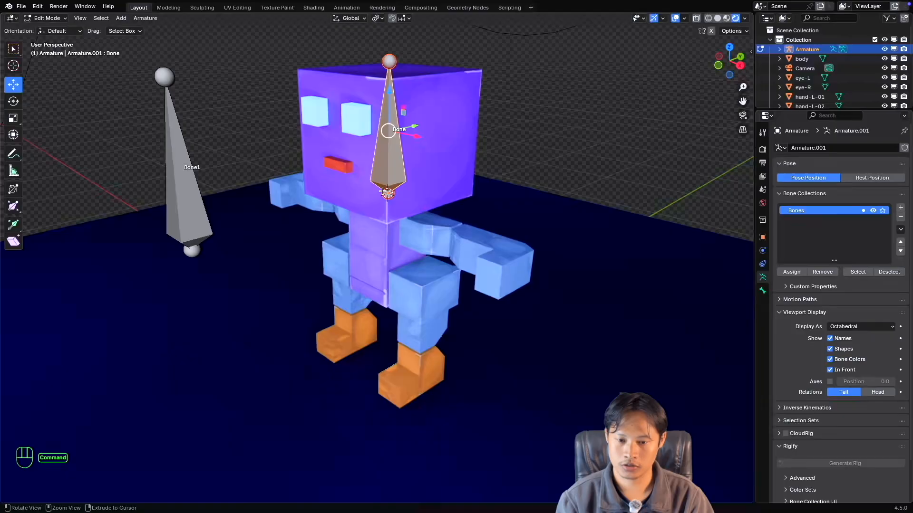
{"action": "scroll", "coordinate": [382, 191], "scroll_direction": "down", "scroll_amount": 3, "text": "super"}
{"action": "scroll", "coordinate": [381, 192], "scroll_direction": "up", "scroll_amount": 1, "text": "shift"}
{"action": "scroll", "coordinate": [381, 192], "scroll_direction": "up", "scroll_amount": 1, "text": "shift"}
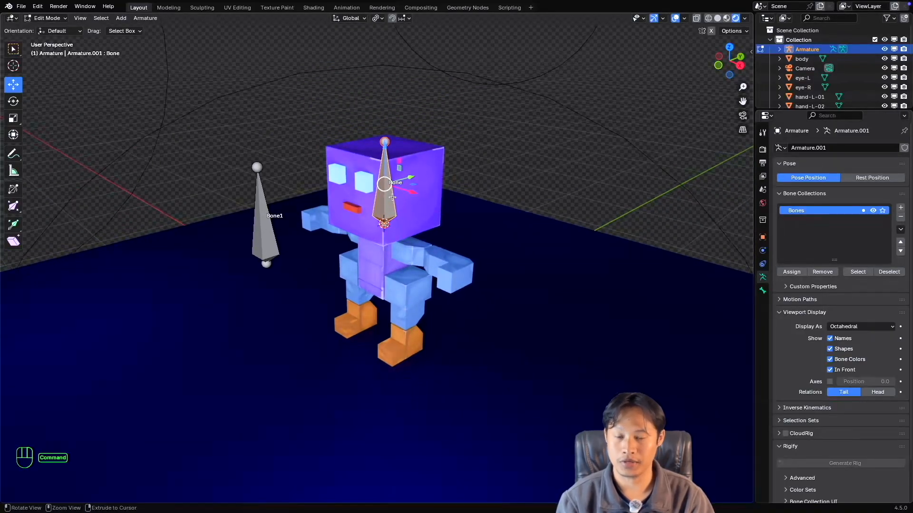
{"action": "scroll", "coordinate": [392, 197], "scroll_direction": "up", "scroll_amount": 1, "text": "super"}
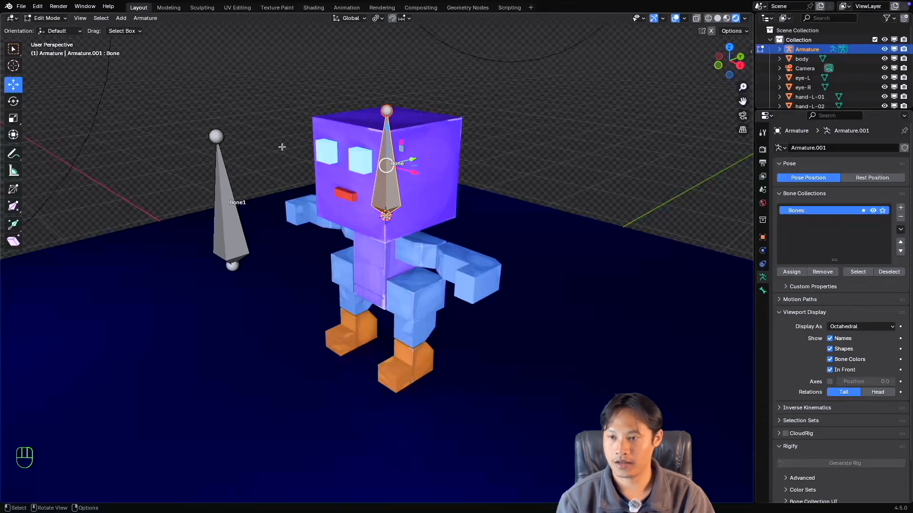
Select the head mesh with the armature, enter Pose Mode and parent the mesh to the bone inside the head.
{"action": "left_click", "coordinate": [46, 18]}
{"action": "left_click", "coordinate": [48, 26]}
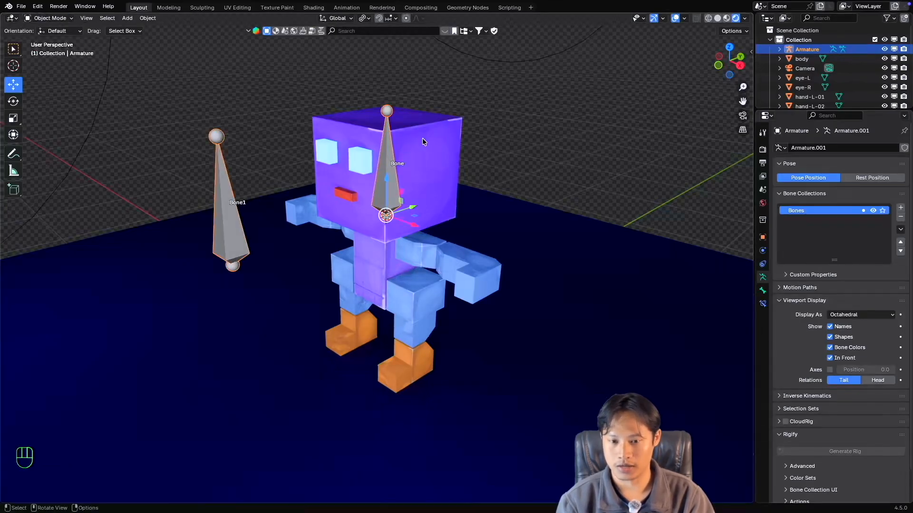
{"action": "left_click", "coordinate": [419, 142]}
{"action": "left_click", "coordinate": [387, 113], "text": "ctrl"}
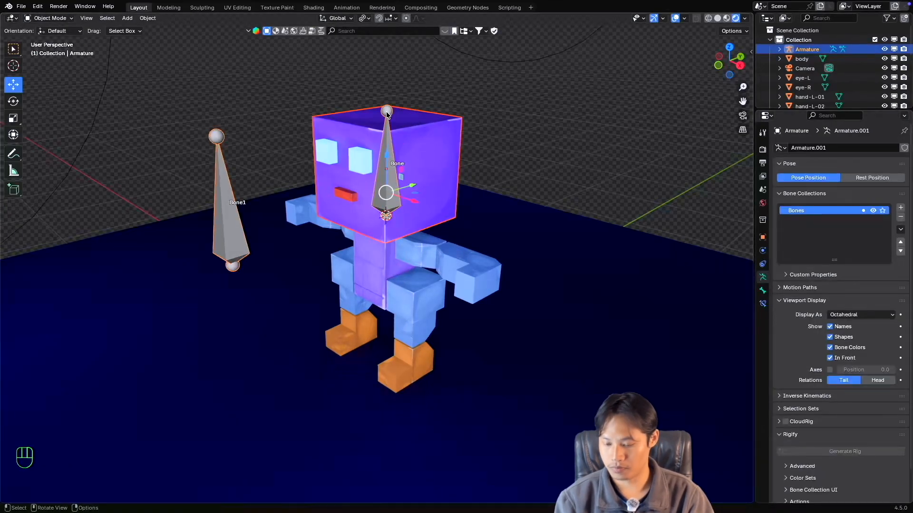
{"action": "key", "text": "ctrl+Tab"}
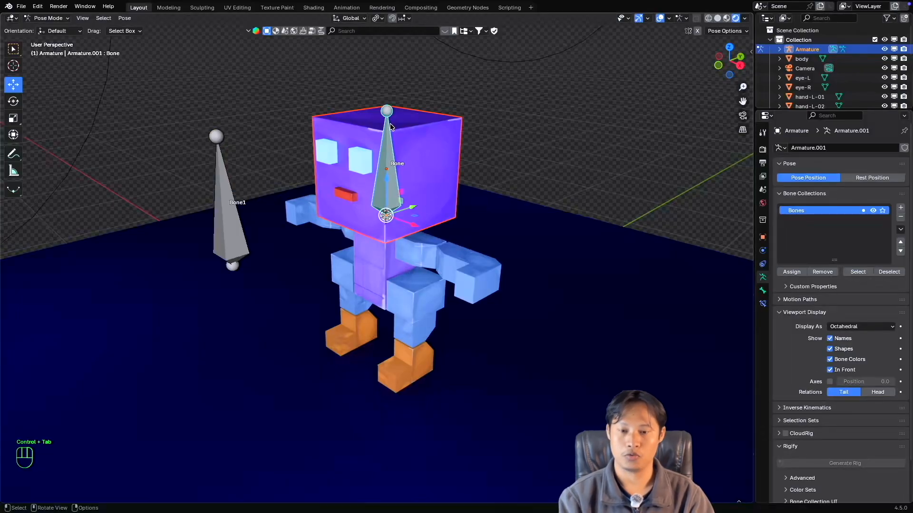
{"action": "key", "text": "super+p"}
{"action": "left_click", "coordinate": [385, 155]}
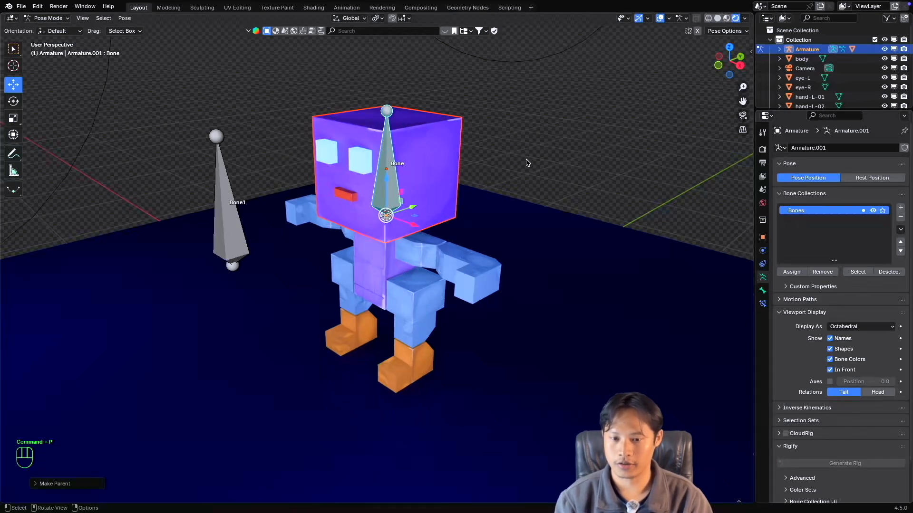
Test the head's parenting with a trial rotation of the head bone and cancel it.
{"action": "left_click", "coordinate": [525, 160]}
{"action": "left_click", "coordinate": [389, 175]}
{"action": "key", "text": "r"}
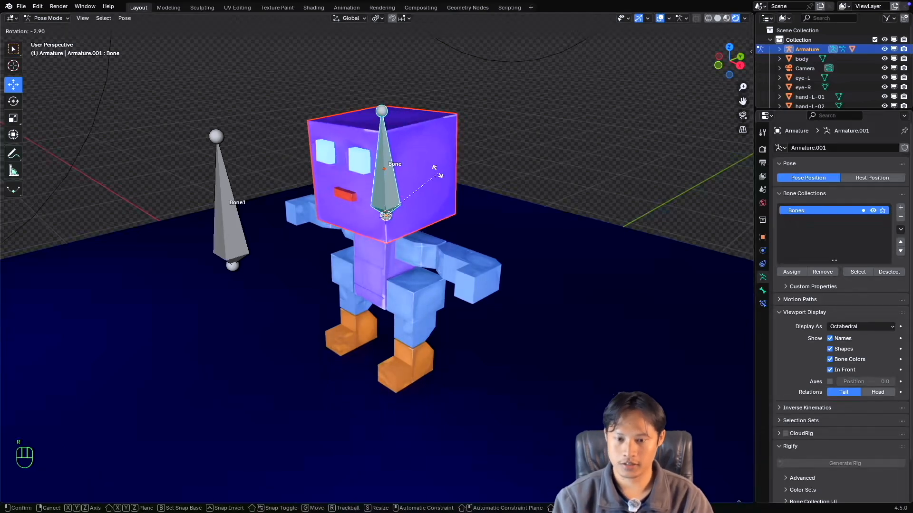
{"action": "key", "text": "Escape"}
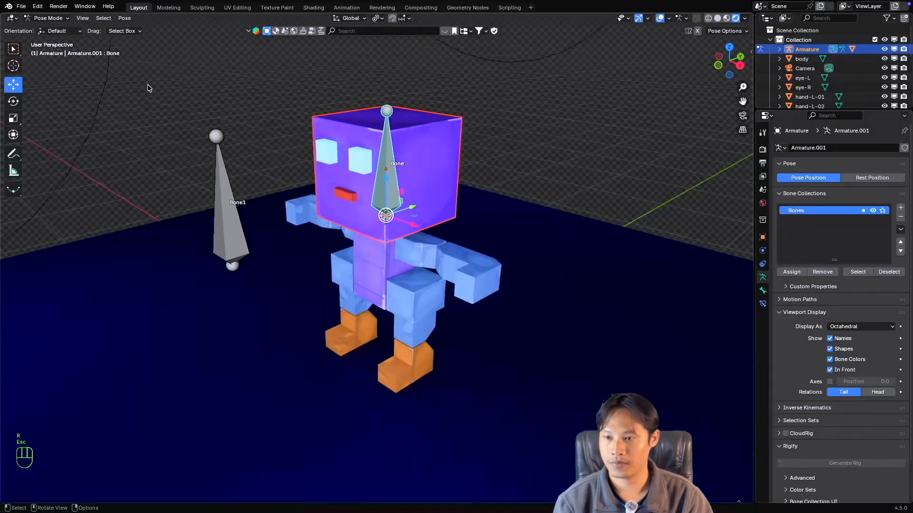
Return to Object Mode, select only the armature and re-enter Pose Mode with the head bone active.
{"action": "left_click", "coordinate": [54, 18]}
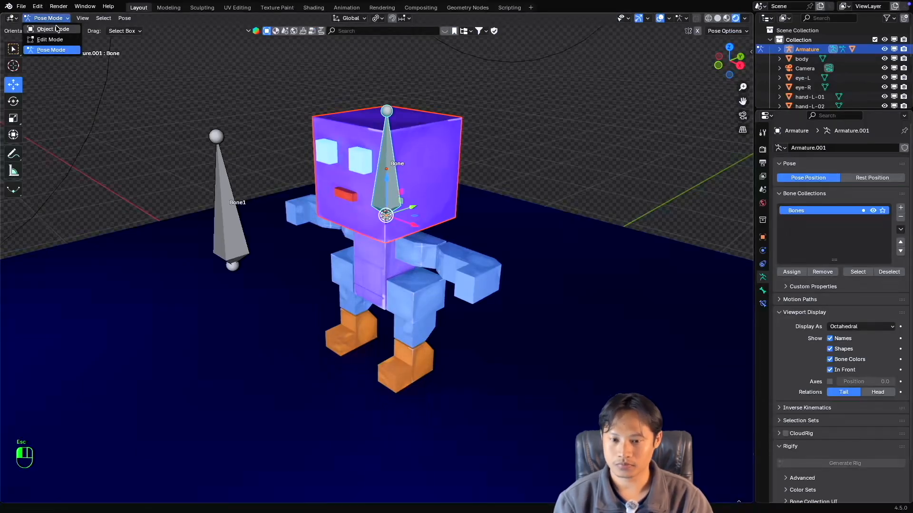
{"action": "left_click", "coordinate": [53, 29]}
{"action": "scroll", "coordinate": [430, 166], "scroll_direction": "up", "scroll_amount": 3}
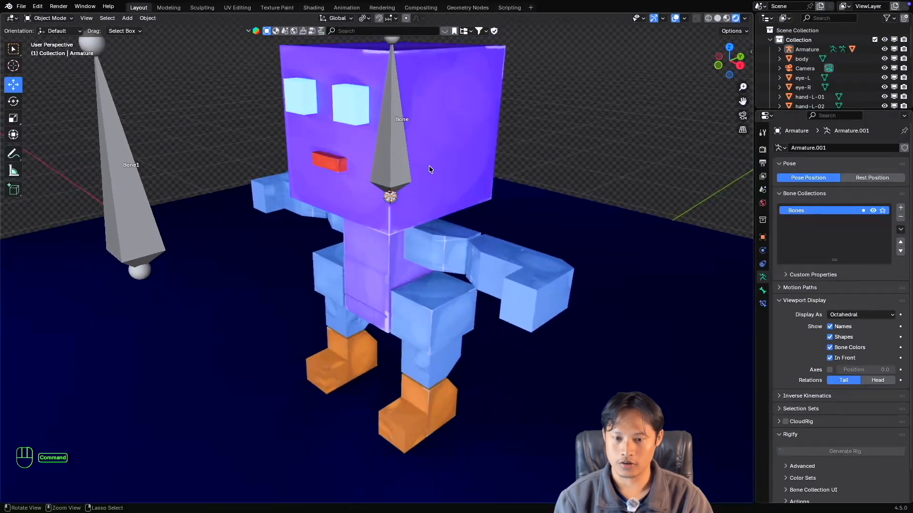
{"action": "scroll", "coordinate": [428, 166], "scroll_direction": "down", "scroll_amount": 5}
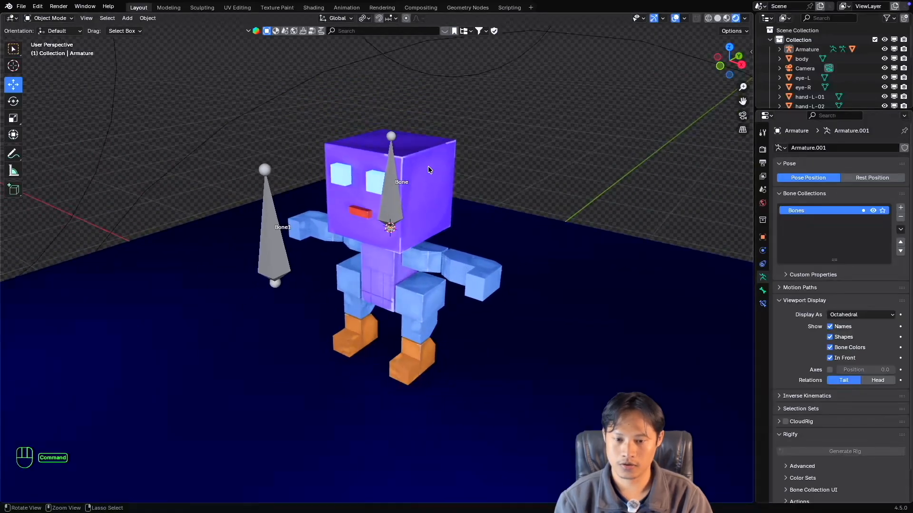
{"action": "scroll", "coordinate": [428, 169], "scroll_direction": "up", "scroll_amount": 3}
{"action": "left_click", "coordinate": [371, 179]}
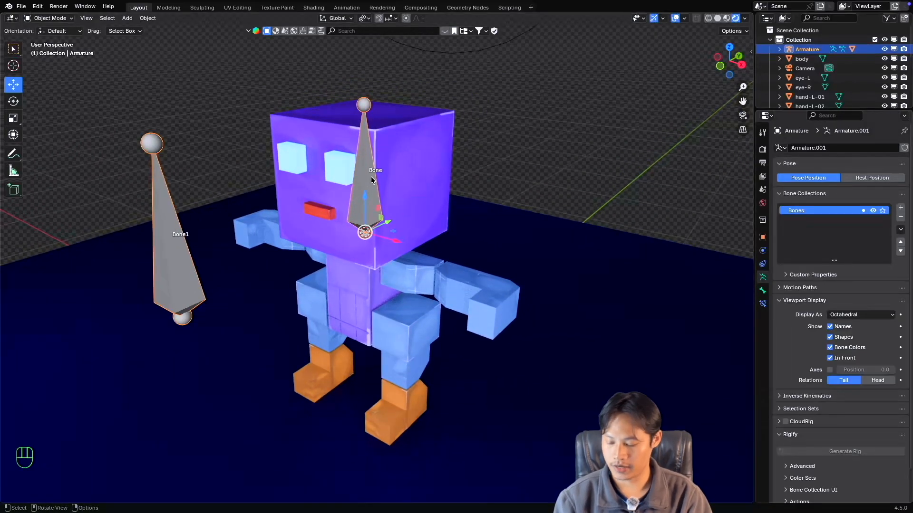
{"action": "key", "text": "ctrl+Tab"}
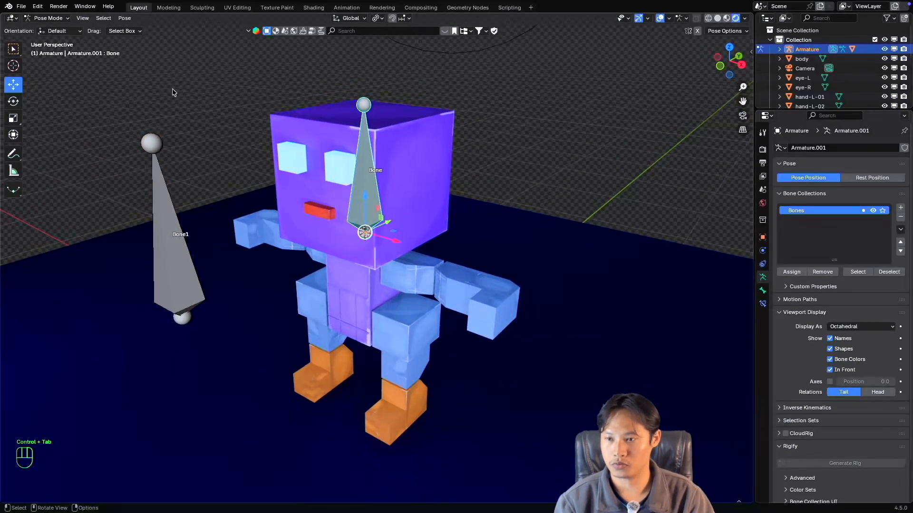
Add a Limit Distance bone constraint to the head bone.
{"action": "left_click", "coordinate": [763, 306]}
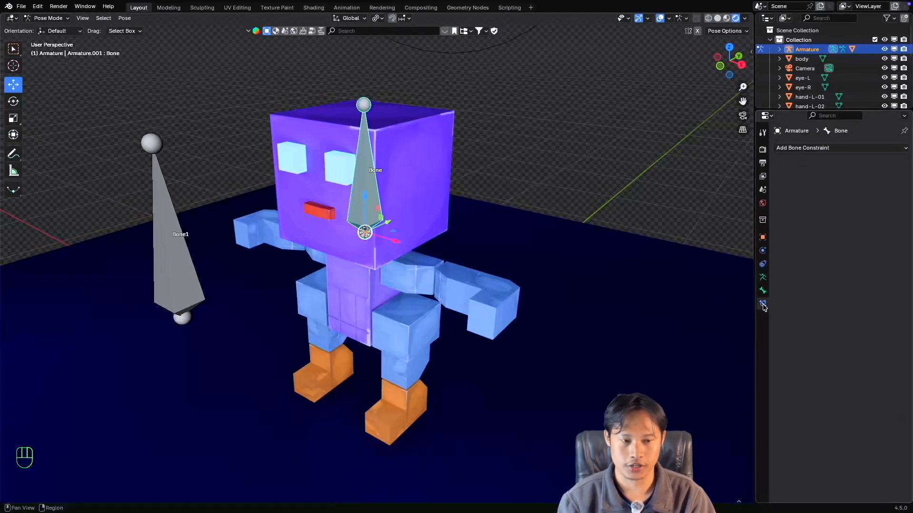
{"action": "left_click", "coordinate": [816, 148]}
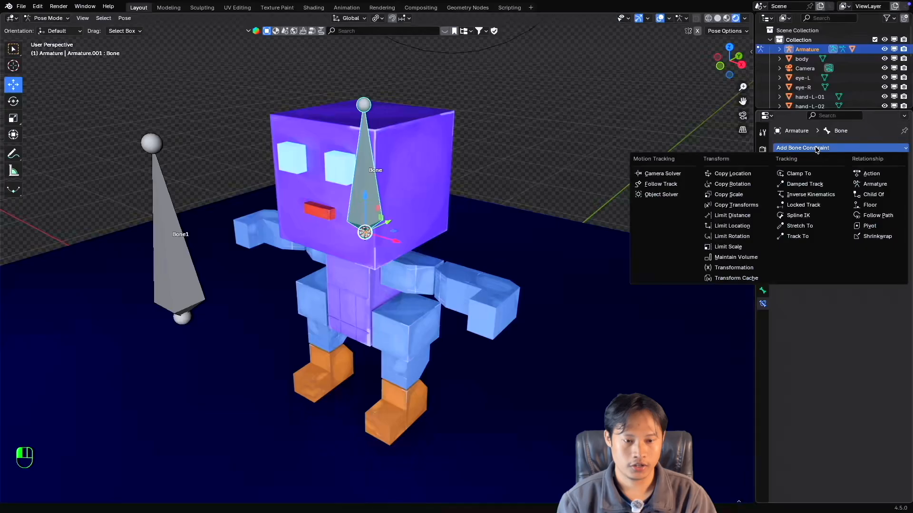
{"action": "left_click", "coordinate": [744, 219]}
{"action": "scroll", "coordinate": [421, 222], "scroll_direction": "up", "scroll_amount": 3, "text": "super"}
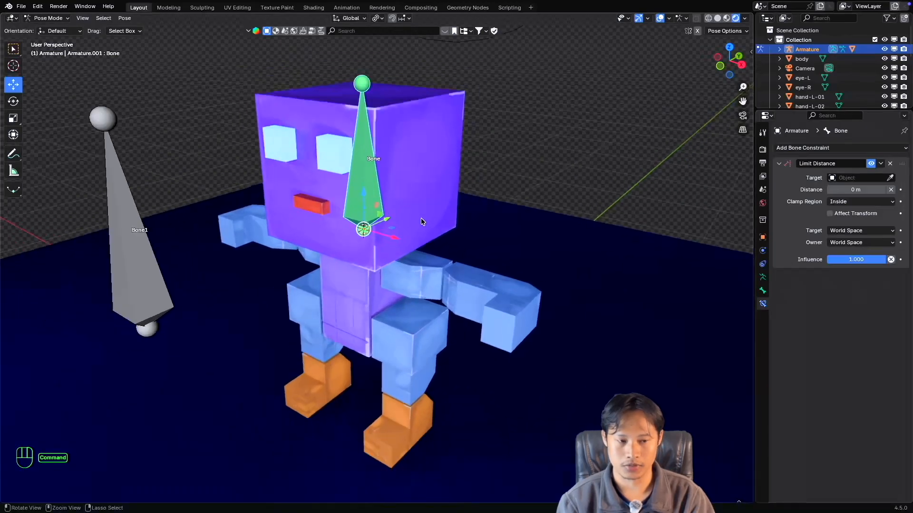
{"action": "scroll", "coordinate": [422, 221], "scroll_direction": "down", "scroll_amount": 3, "text": "super"}
{"action": "scroll", "coordinate": [428, 222], "scroll_direction": "left", "scroll_amount": 2, "text": "shift"}
{"action": "scroll", "coordinate": [429, 218], "scroll_direction": "right", "scroll_amount": 3}
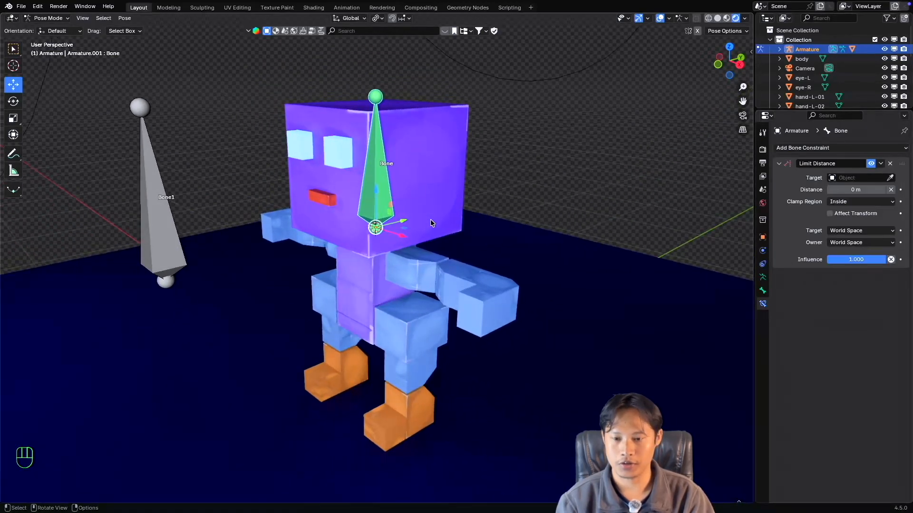
{"action": "scroll", "coordinate": [430, 218], "scroll_direction": "down", "scroll_amount": 3, "text": "super"}
{"action": "scroll", "coordinate": [431, 224], "scroll_direction": "left", "scroll_amount": 2, "text": "shift"}
Rename the armature object to CS-Man-Rig.
{"action": "left_click", "coordinate": [855, 178]}
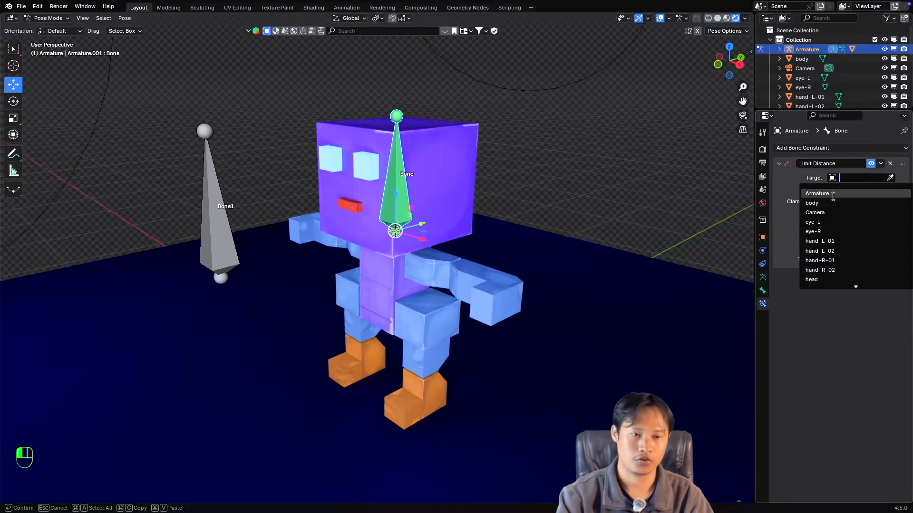
{"action": "double_click", "coordinate": [804, 50]}
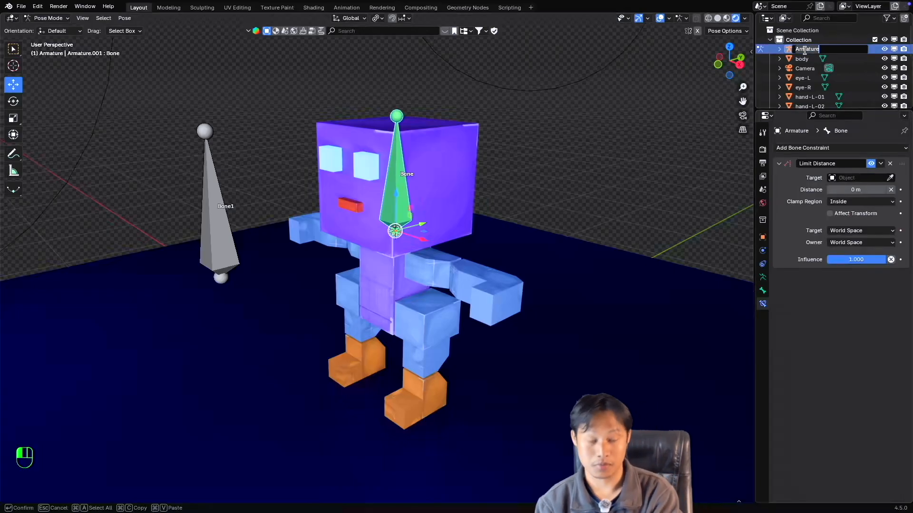
{"action": "type", "text": "CS"}
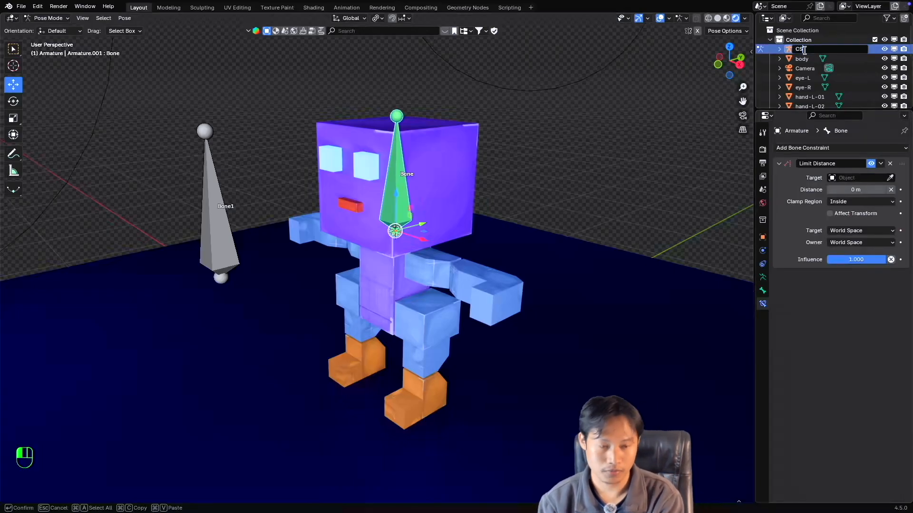
{"action": "type", "text": "_Man"}
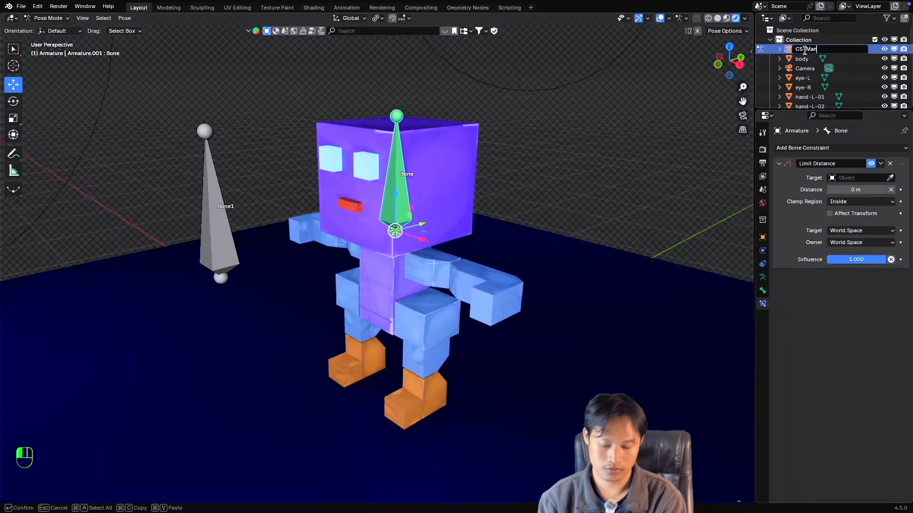
{"action": "type", "text": "-R"}
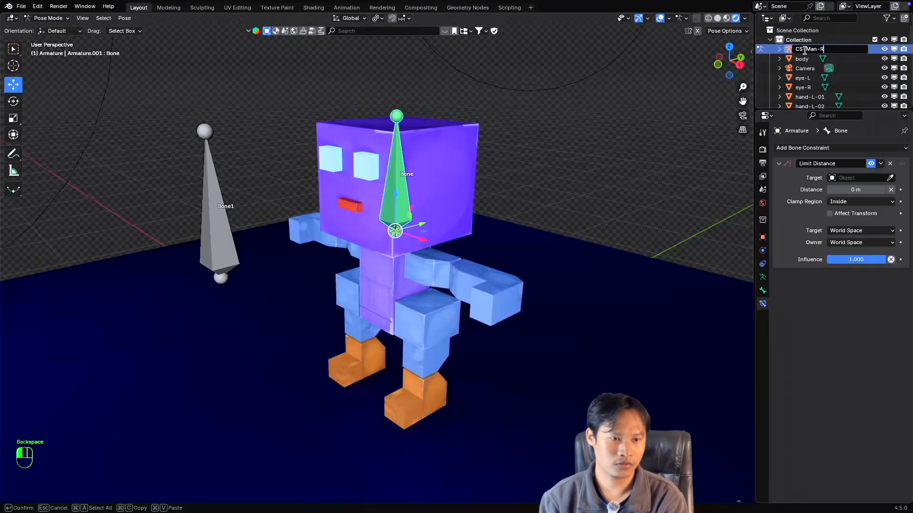
{"action": "type", "text": "ig"}
{"action": "key", "text": "Return"}
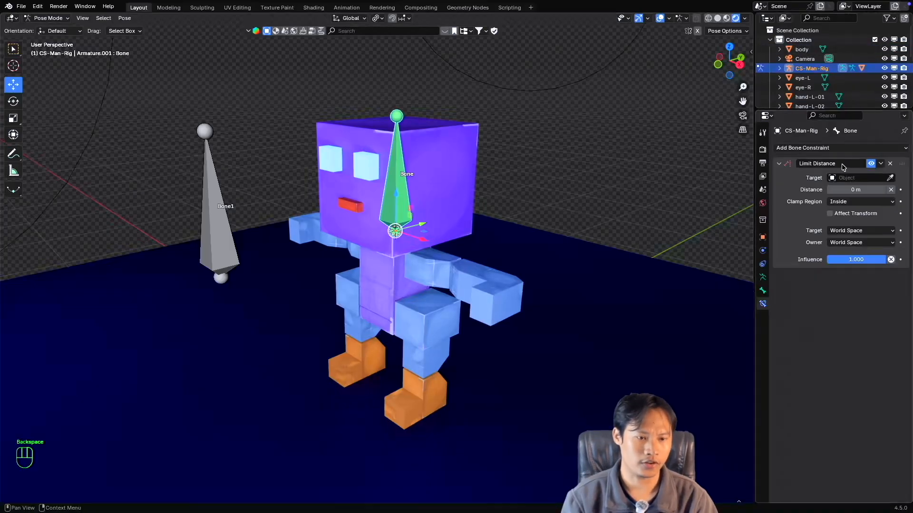
Set the Limit Distance target to CS-Man-Rig and its target bone to Bone1.
{"action": "left_click", "coordinate": [858, 177]}
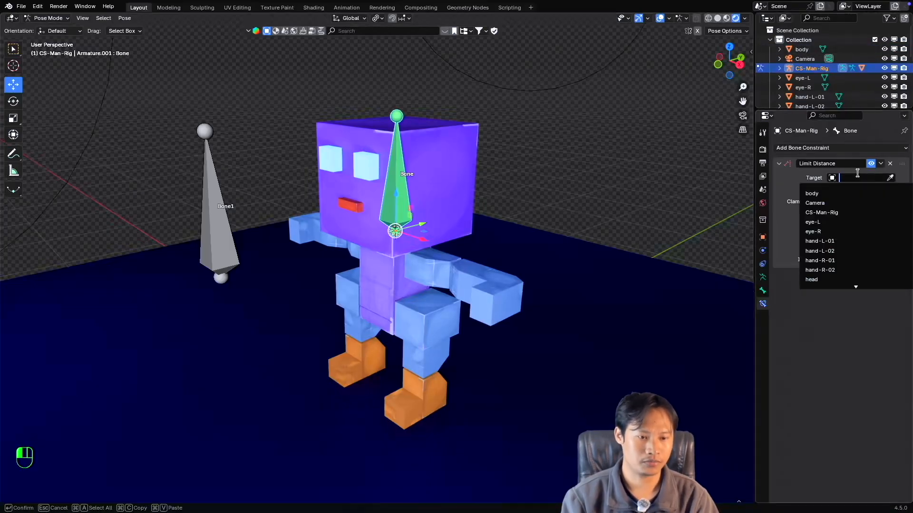
{"action": "left_click", "coordinate": [838, 211]}
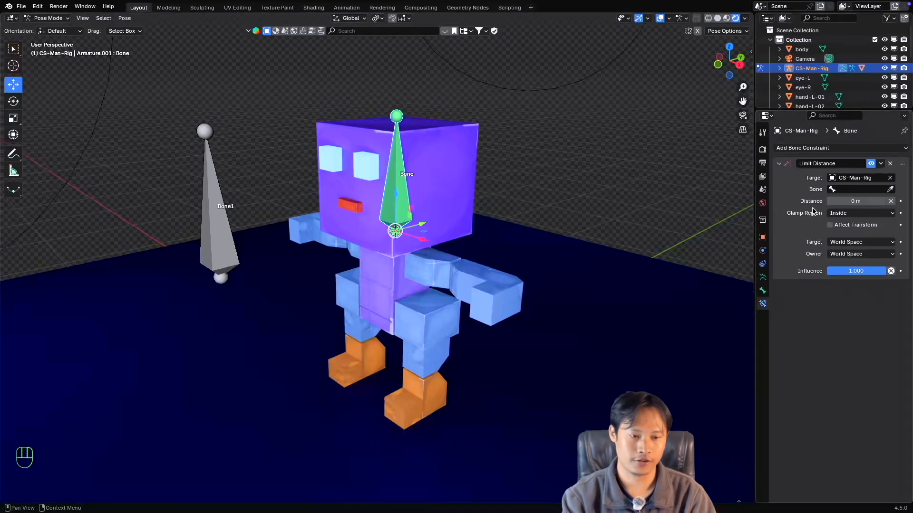
{"action": "left_click", "coordinate": [845, 190]}
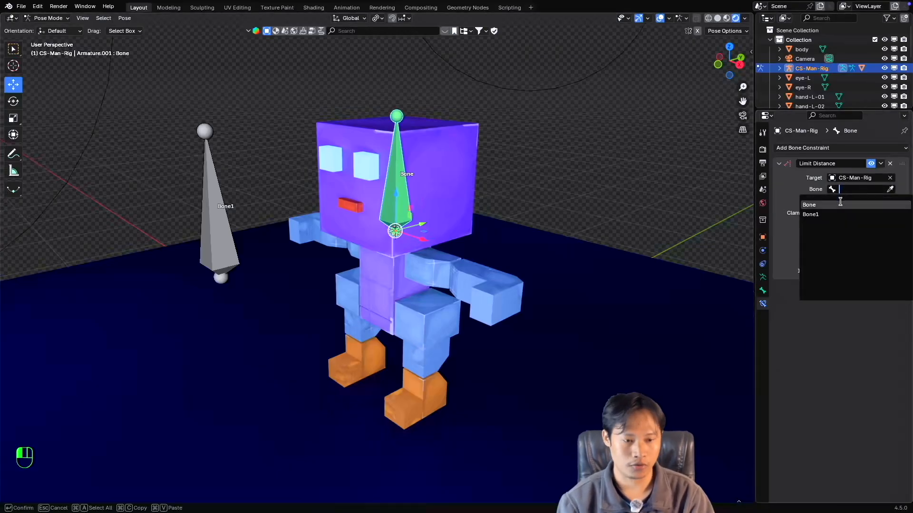
{"action": "left_click", "coordinate": [811, 214]}
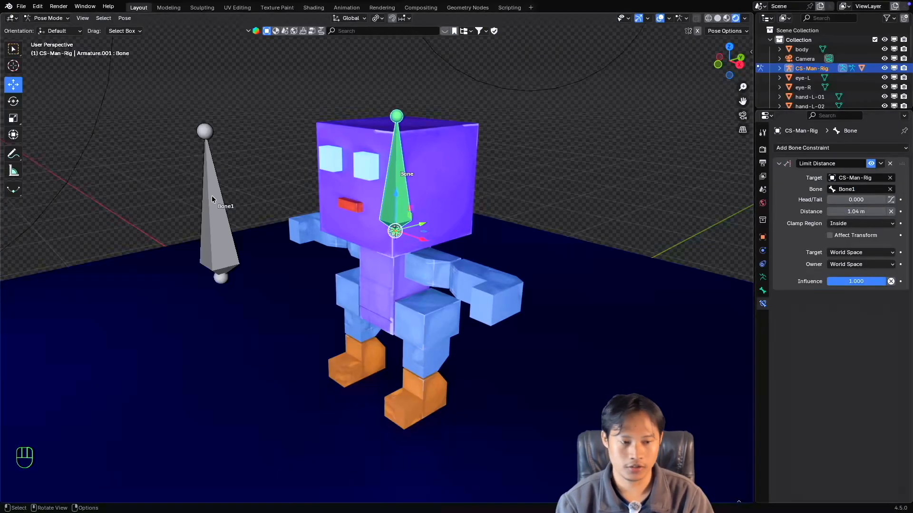
{"action": "left_click", "coordinate": [883, 190]}
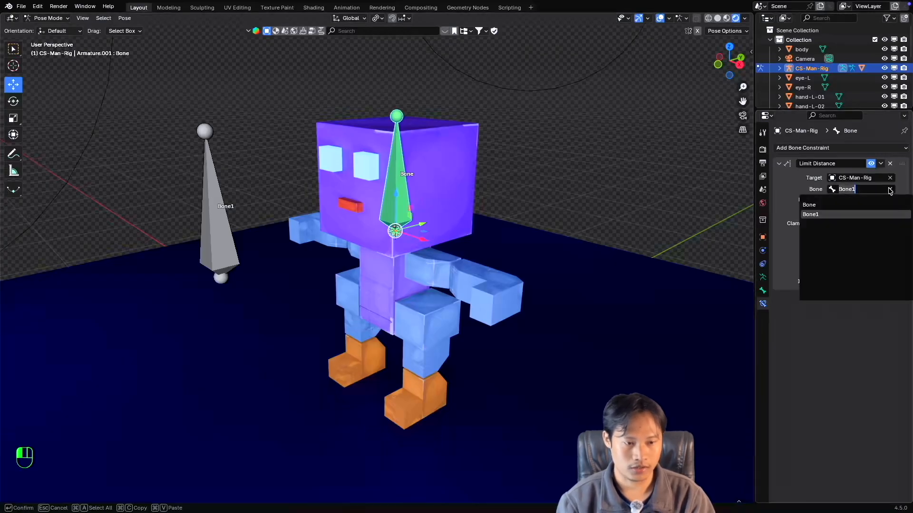
{"action": "left_click", "coordinate": [890, 190]}
{"action": "left_click", "coordinate": [890, 190]}
{"action": "left_click", "coordinate": [209, 164]}
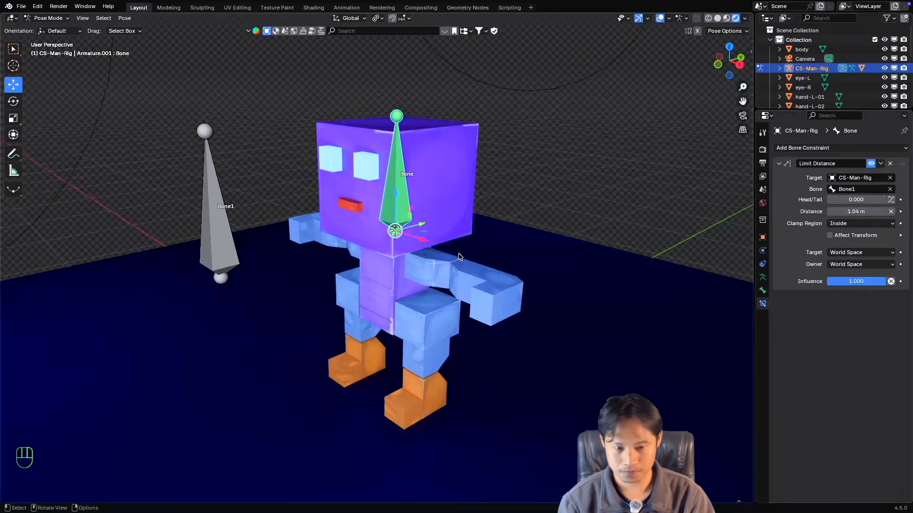
{"action": "scroll", "coordinate": [458, 259], "scroll_direction": "down", "scroll_amount": 3}
{"action": "scroll", "coordinate": [458, 258], "scroll_direction": "up", "scroll_amount": 3}
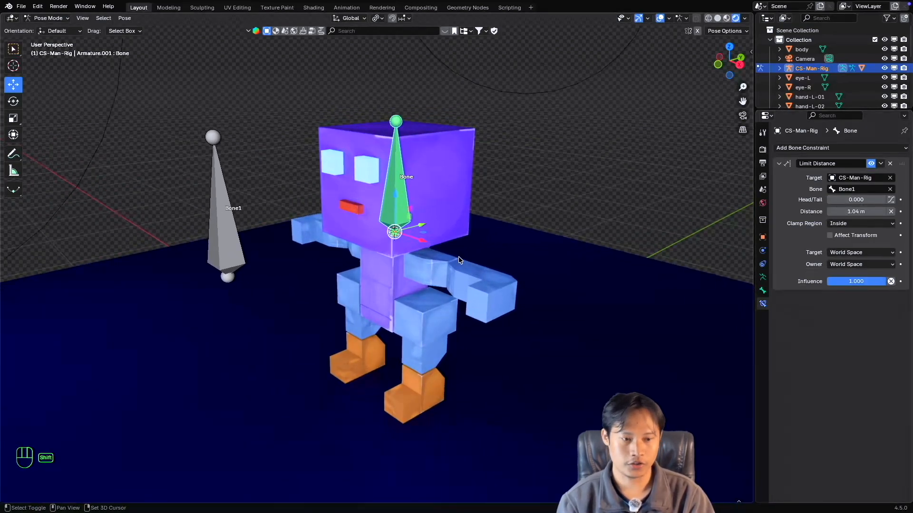
{"action": "scroll", "coordinate": [459, 257], "scroll_direction": "down", "scroll_amount": 2}
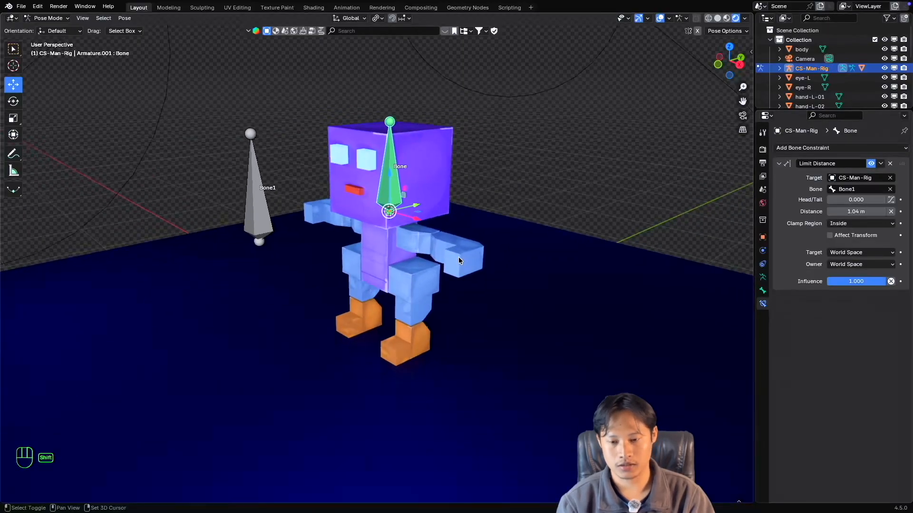
{"action": "scroll", "coordinate": [456, 255], "scroll_direction": "up", "scroll_amount": 2}
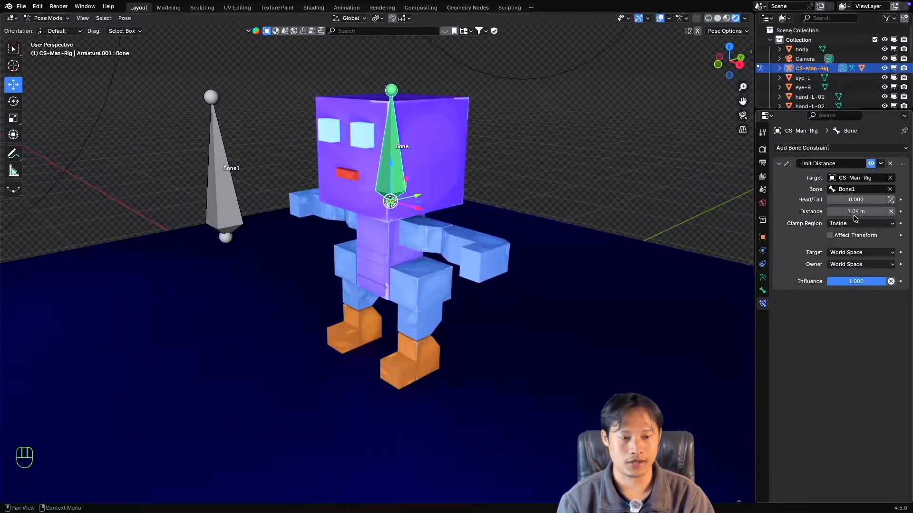
{"action": "middle_click_drag", "start_coordinate": [412, 220], "coordinate": [428, 223]}
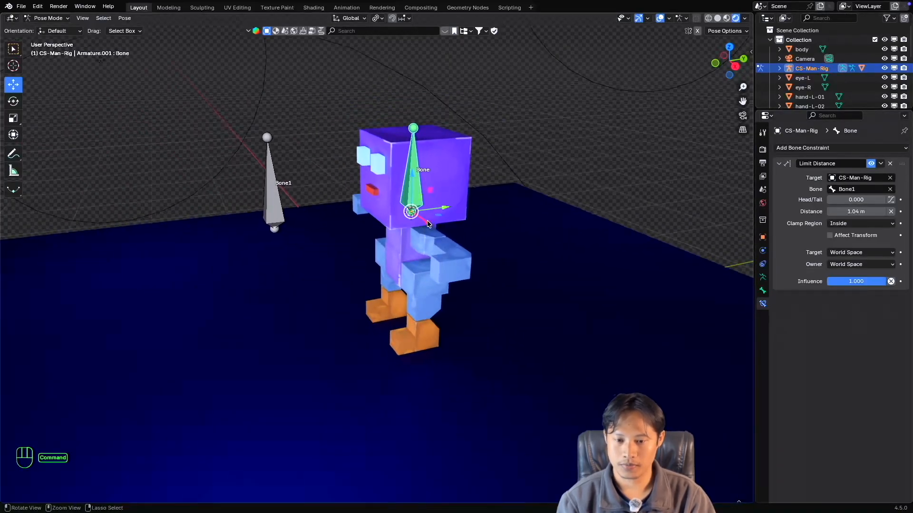
{"action": "scroll", "coordinate": [427, 222], "scroll_direction": "up", "scroll_amount": 1}
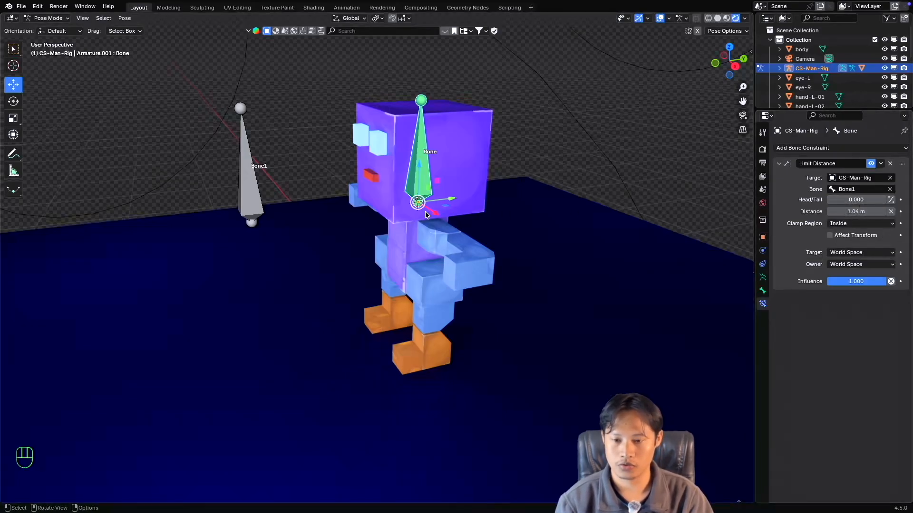
{"action": "scroll", "coordinate": [421, 212], "scroll_direction": "up", "scroll_amount": 2, "text": "super"}
{"action": "scroll", "coordinate": [422, 212], "scroll_direction": "down", "scroll_amount": 2, "text": "super"}
{"action": "scroll", "coordinate": [422, 212], "scroll_direction": "left", "scroll_amount": 1, "text": "shift"}
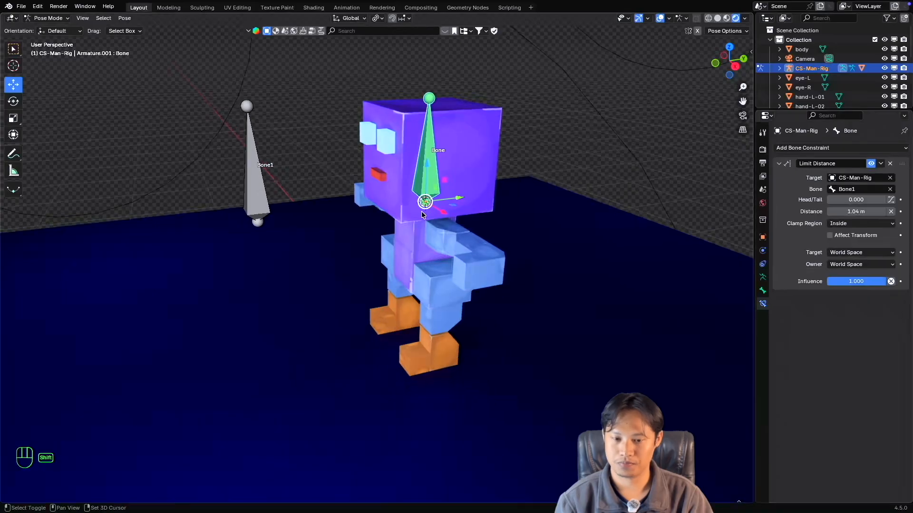
{"action": "scroll", "coordinate": [422, 212], "scroll_direction": "left", "scroll_amount": 3}
{"action": "scroll", "coordinate": [422, 212], "scroll_direction": "right", "scroll_amount": 2, "text": "shift"}
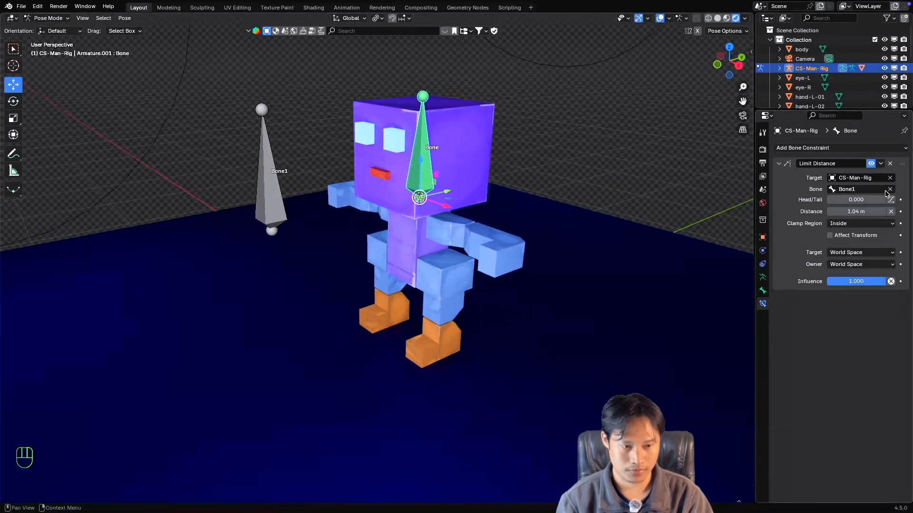
Clear the Limit Distance constraint's target bone, reset its distance and assign Bone1 as the target bone again.
{"action": "left_click", "coordinate": [890, 190]}
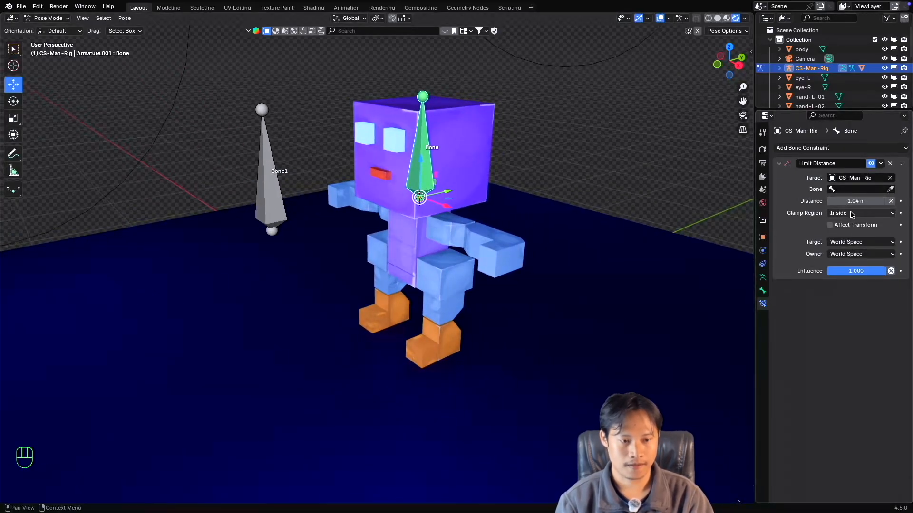
{"action": "left_click", "coordinate": [892, 202]}
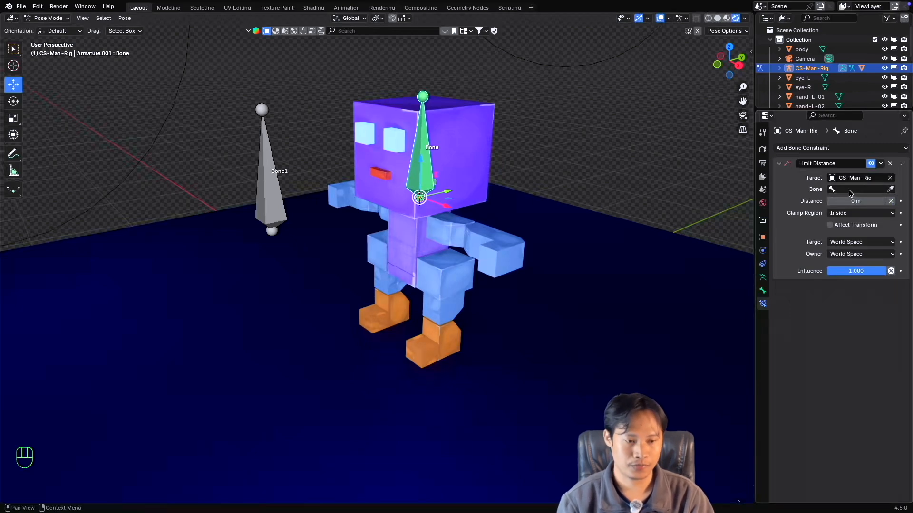
{"action": "left_click", "coordinate": [855, 189]}
{"action": "left_click", "coordinate": [828, 215]}
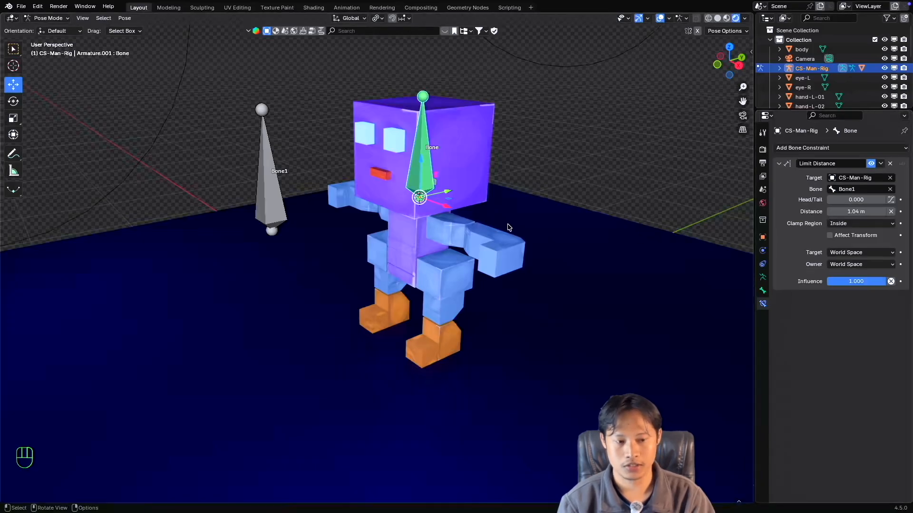
Review the Clamp Region choices of the Limit Distance constraint and keep Inside selected.
{"action": "scroll", "coordinate": [507, 224], "scroll_direction": "up", "scroll_amount": 3, "text": "super"}
{"action": "scroll", "coordinate": [507, 224], "scroll_direction": "down", "scroll_amount": 3, "text": "super"}
{"action": "scroll", "coordinate": [506, 224], "scroll_direction": "down", "scroll_amount": 1, "text": "shift"}
{"action": "scroll", "coordinate": [507, 224], "scroll_direction": "up", "scroll_amount": 1, "text": "super"}
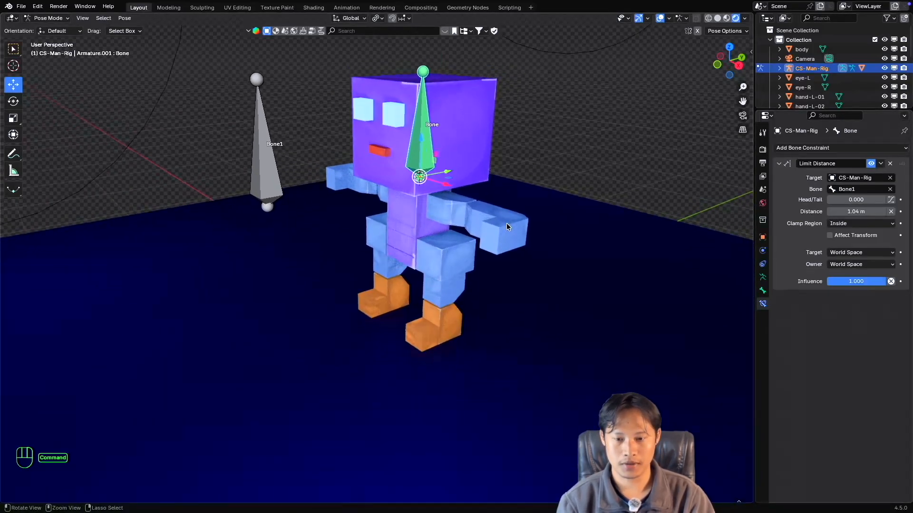
{"action": "scroll", "coordinate": [507, 223], "scroll_direction": "up", "scroll_amount": 3, "text": "super"}
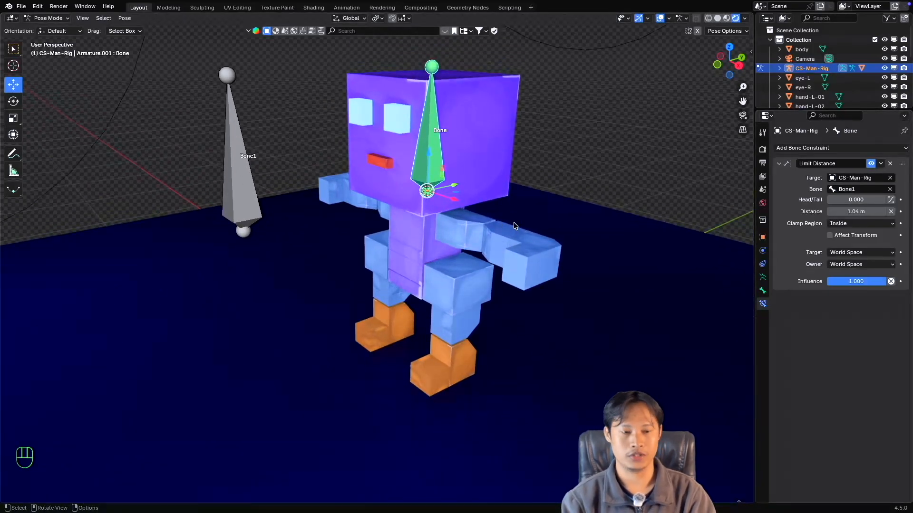
{"action": "left_click", "coordinate": [847, 224]}
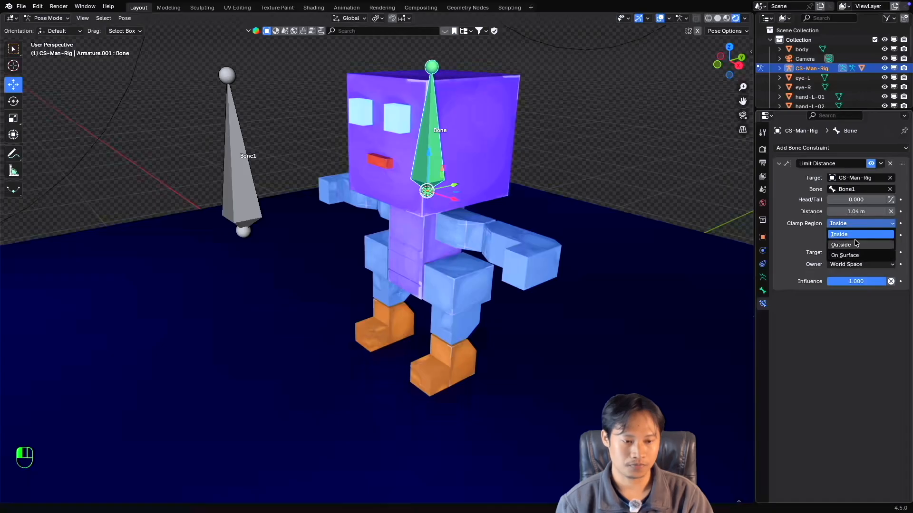
{"action": "left_click", "coordinate": [854, 224]}
{"action": "left_click", "coordinate": [855, 225]}
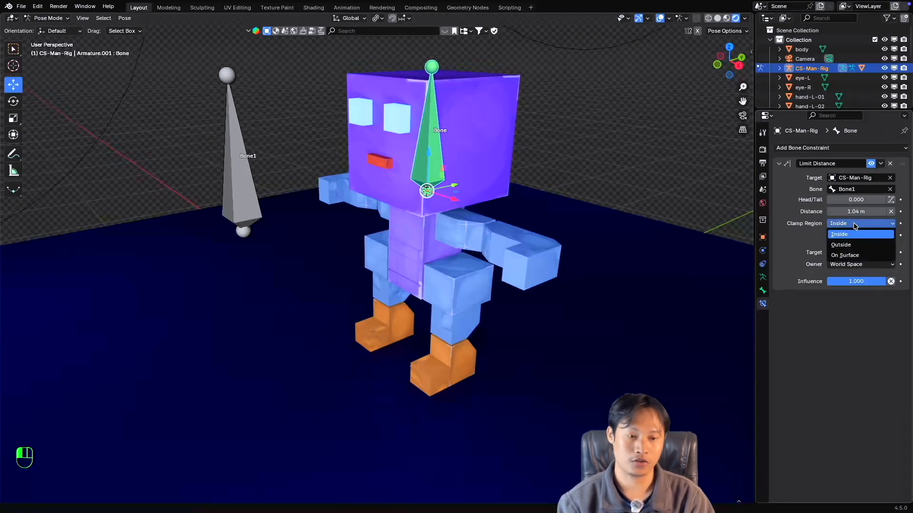
{"action": "left_click", "coordinate": [854, 235]}
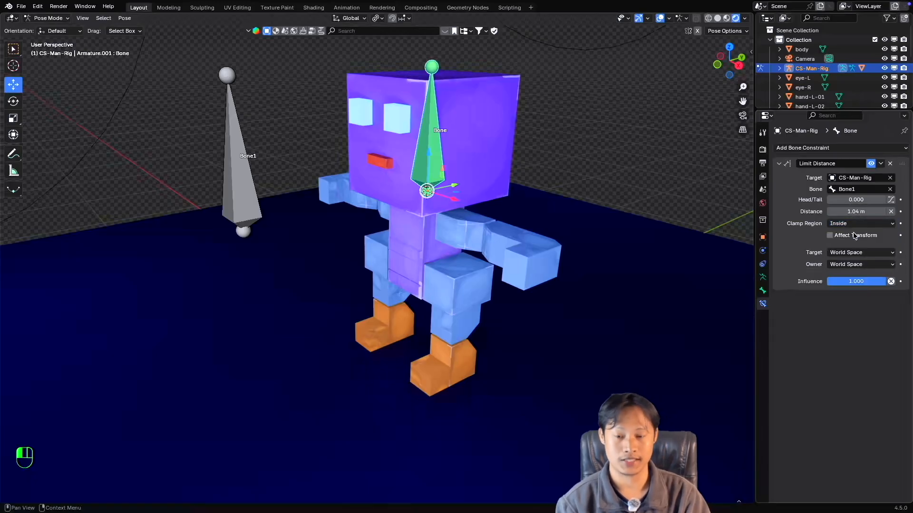
{"action": "scroll", "coordinate": [440, 203], "scroll_direction": "down", "scroll_amount": 3, "text": "super"}
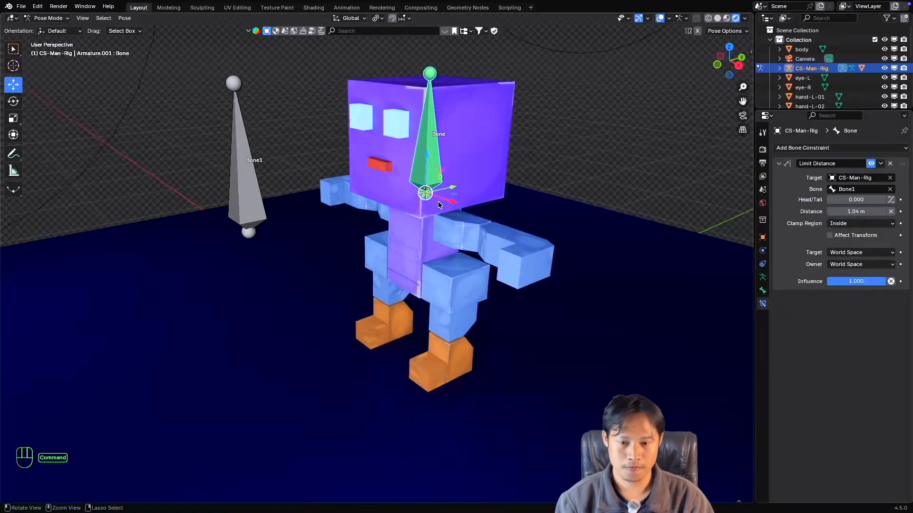
{"action": "scroll", "coordinate": [440, 202], "scroll_direction": "up", "scroll_amount": 2, "text": "super"}
{"action": "scroll", "coordinate": [439, 203], "scroll_direction": "down", "scroll_amount": 1, "text": "shift"}
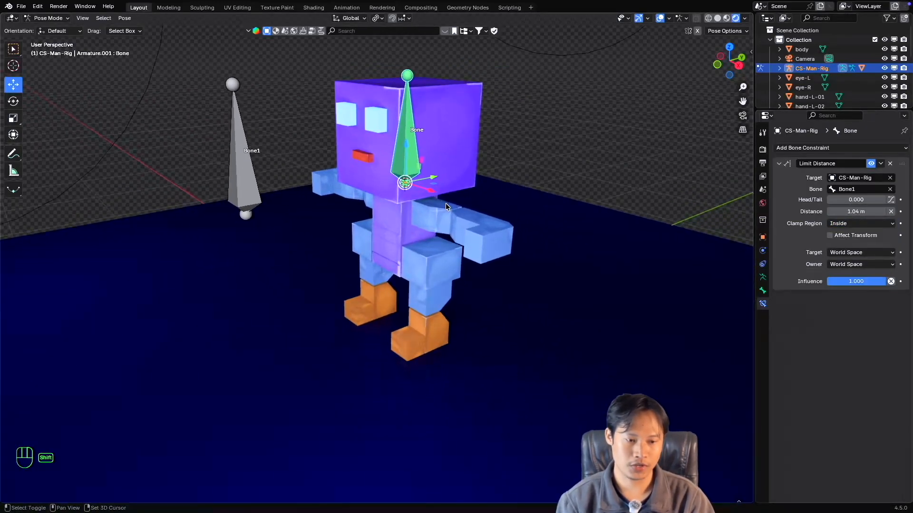
{"action": "scroll", "coordinate": [438, 204], "scroll_direction": "up", "scroll_amount": 1, "text": "shift"}
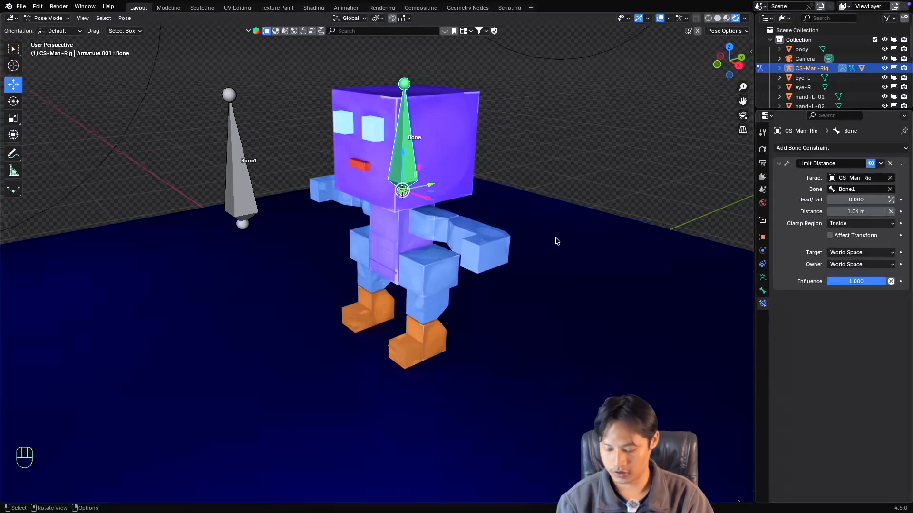
{"action": "scroll", "coordinate": [501, 257], "scroll_direction": "down", "scroll_amount": 1, "text": "super"}
{"action": "scroll", "coordinate": [500, 255], "scroll_direction": "up", "scroll_amount": 1, "text": "super"}
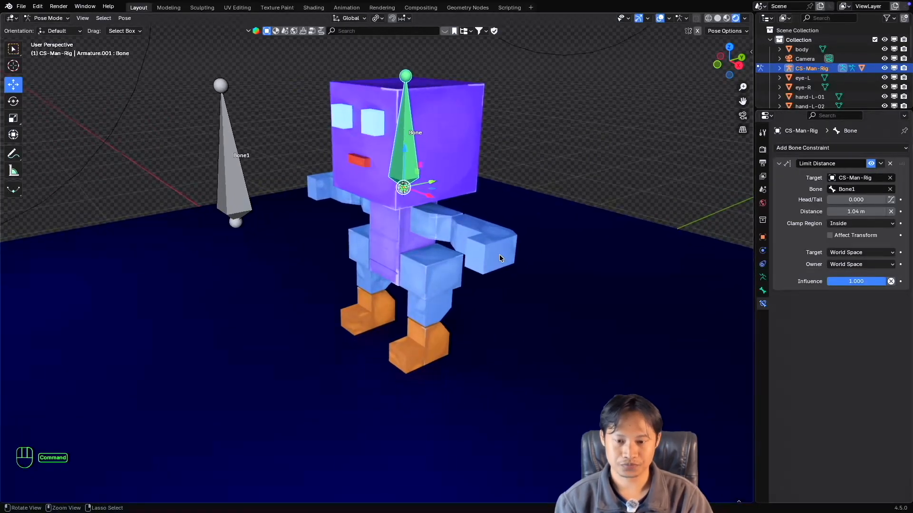
{"action": "scroll", "coordinate": [499, 255], "scroll_direction": "down", "scroll_amount": 1, "text": "super"}
{"action": "scroll", "coordinate": [500, 255], "scroll_direction": "left", "scroll_amount": 2, "text": "shift"}
{"action": "scroll", "coordinate": [501, 255], "scroll_direction": "right", "scroll_amount": 2}
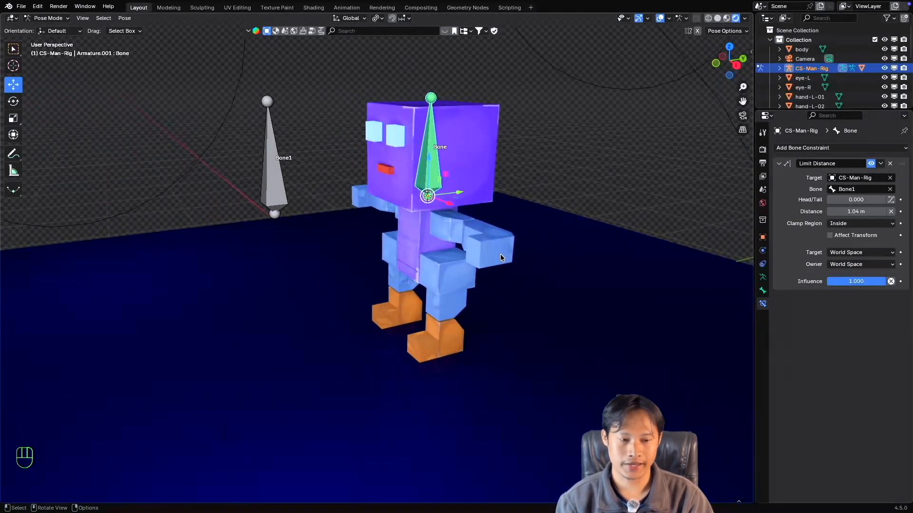
{"action": "scroll", "coordinate": [500, 258], "scroll_direction": "down", "scroll_amount": 1, "text": "super"}
{"action": "scroll", "coordinate": [500, 258], "scroll_direction": "down", "scroll_amount": 1, "text": "shift"}
{"action": "scroll", "coordinate": [500, 258], "scroll_direction": "down", "scroll_amount": 1, "text": "super"}
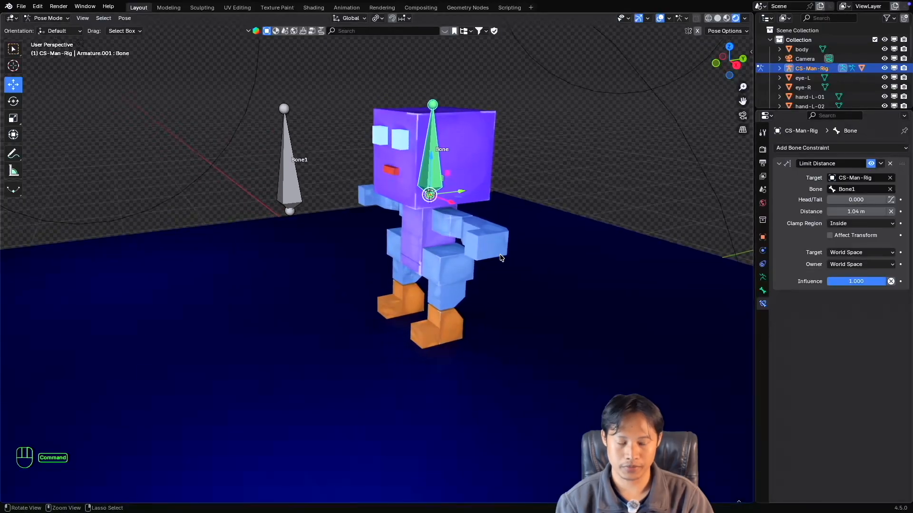
{"action": "scroll", "coordinate": [501, 258], "scroll_direction": "up", "scroll_amount": 1, "text": "shift"}
{"action": "scroll", "coordinate": [501, 259], "scroll_direction": "down", "scroll_amount": 1, "text": "super"}
{"action": "scroll", "coordinate": [501, 259], "scroll_direction": "up", "scroll_amount": 1, "text": "super"}
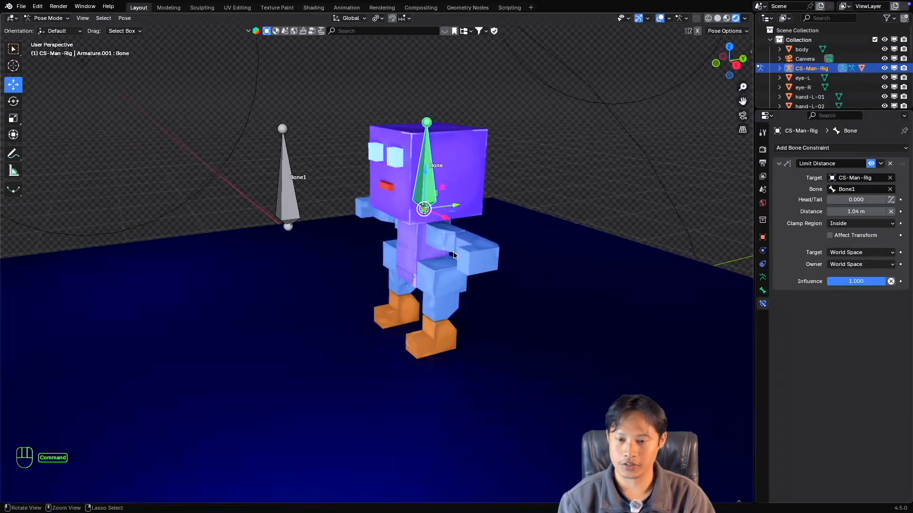
Select Bone1, return to the head bone and review its constraint's Owner space options without changing World Space.
{"action": "left_click", "coordinate": [288, 199]}
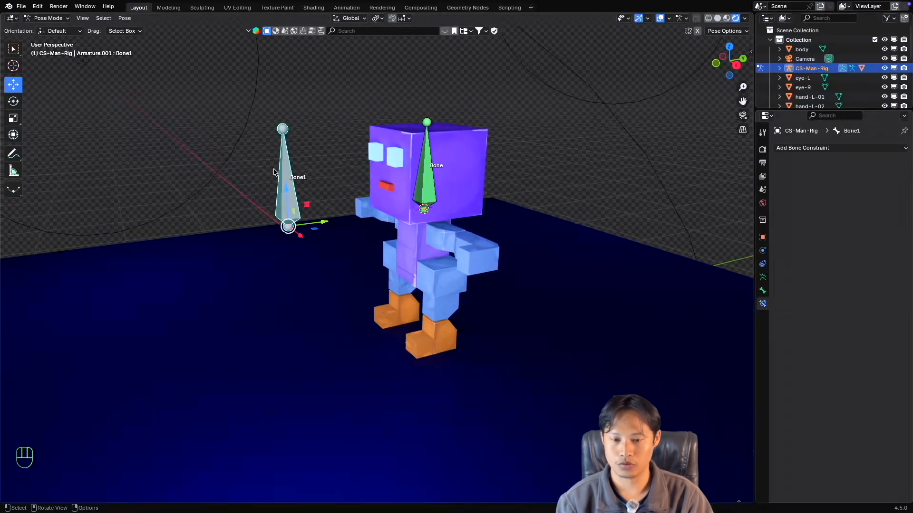
{"action": "left_click", "coordinate": [433, 189]}
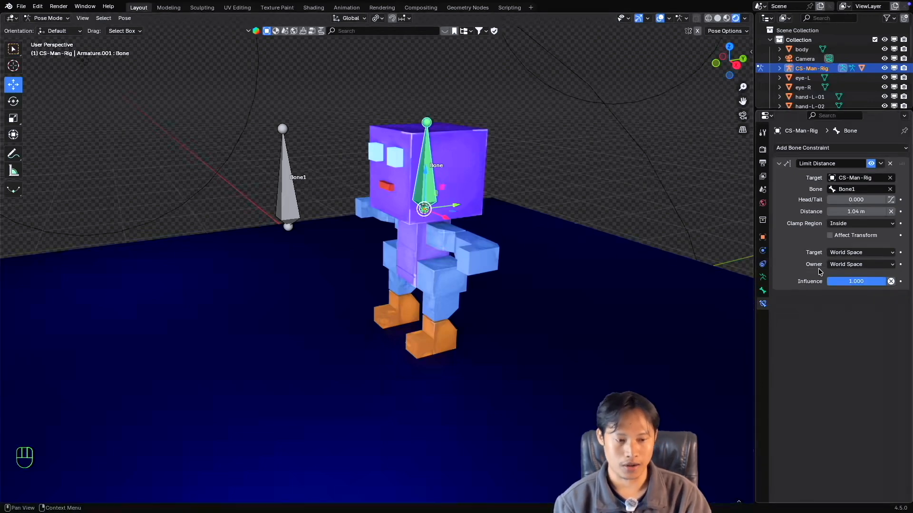
{"action": "left_click", "coordinate": [846, 265]}
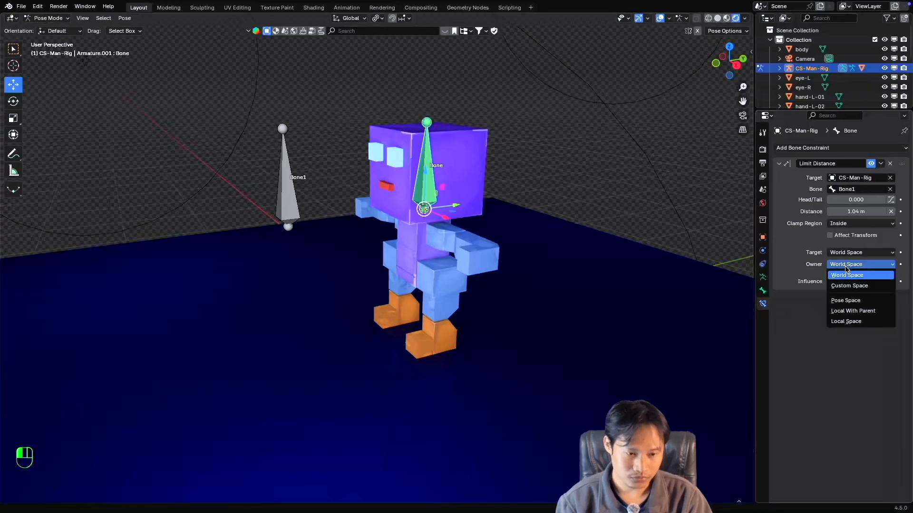
{"action": "left_click", "coordinate": [846, 269]}
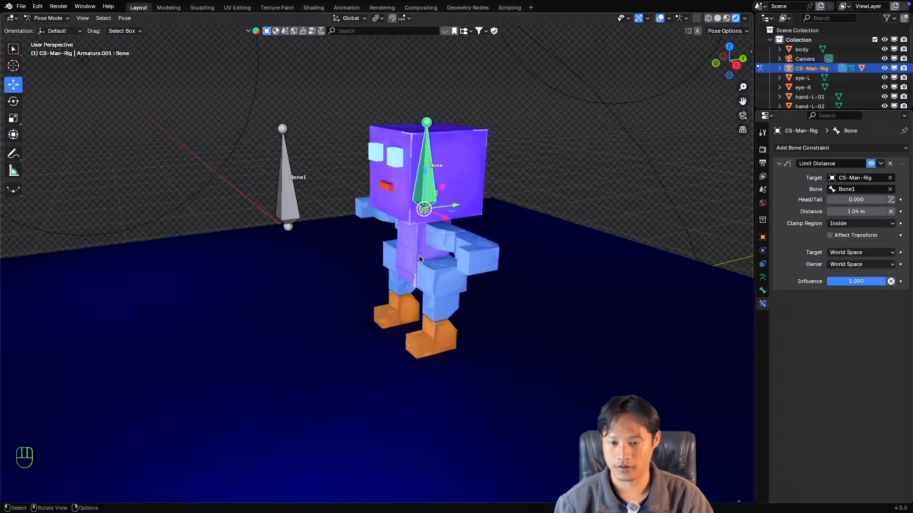
Try moving the head bone upward to test the Limit Distance constraint, and cancel the move.
{"action": "middle_click_drag", "start_coordinate": [419, 256], "coordinate": [419, 256]}
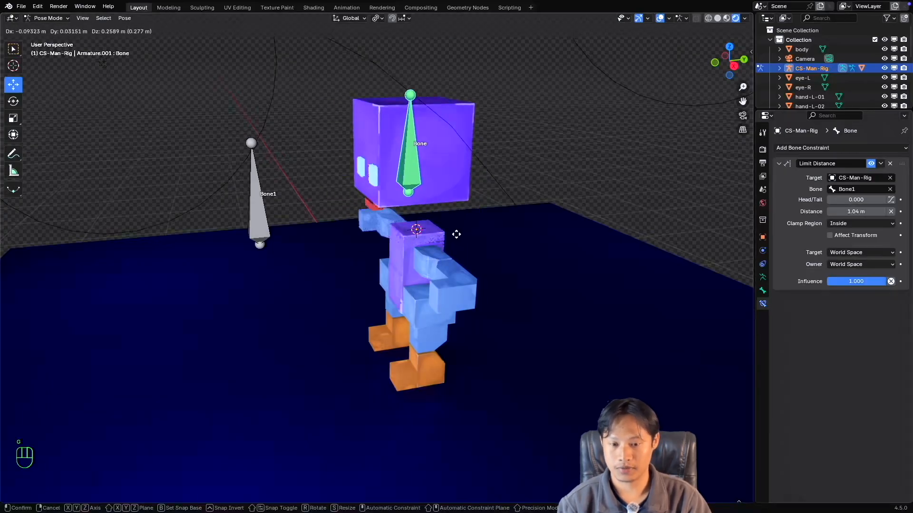
{"action": "key", "text": "g"}
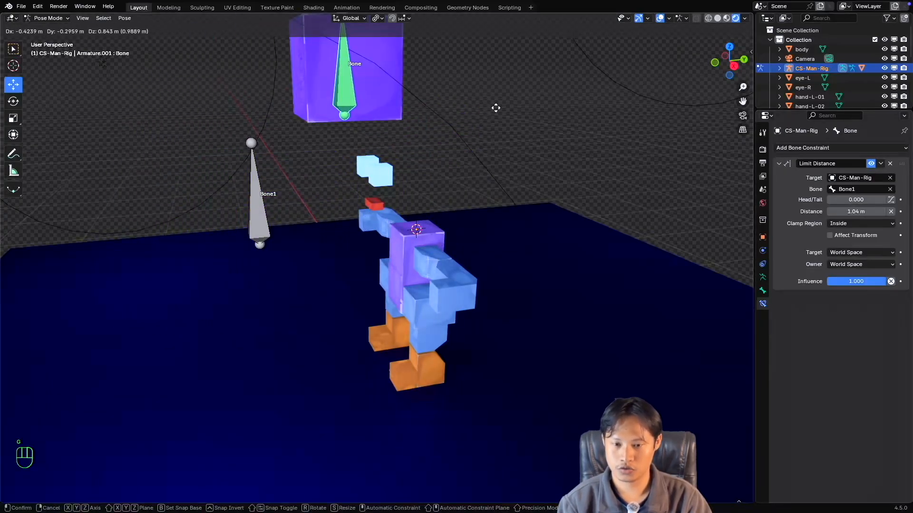
{"action": "key", "text": "Escape"}
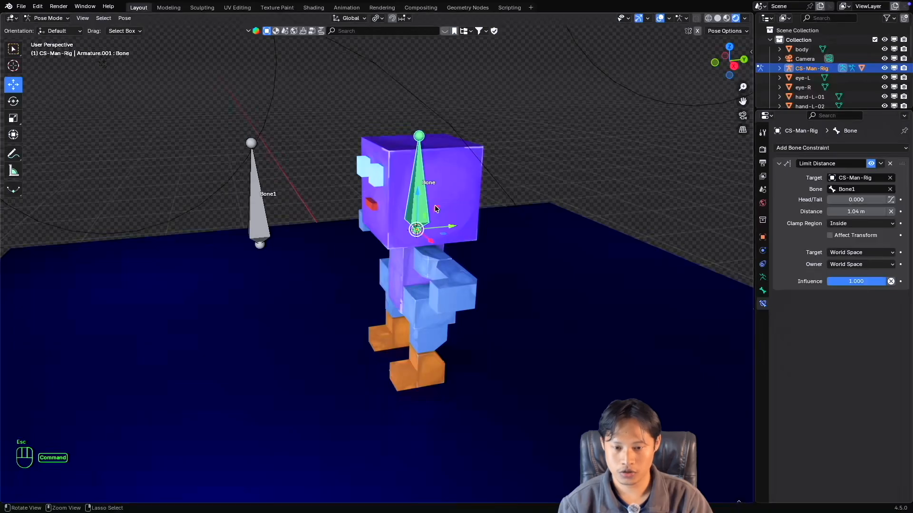
Test the distance limit from a wider side view by moving the head bone around Bone1, and cancel the move.
{"action": "scroll", "coordinate": [434, 208], "scroll_direction": "down", "scroll_amount": 1, "text": "super"}
{"action": "scroll", "coordinate": [427, 208], "scroll_direction": "down", "scroll_amount": 3, "text": "shift"}
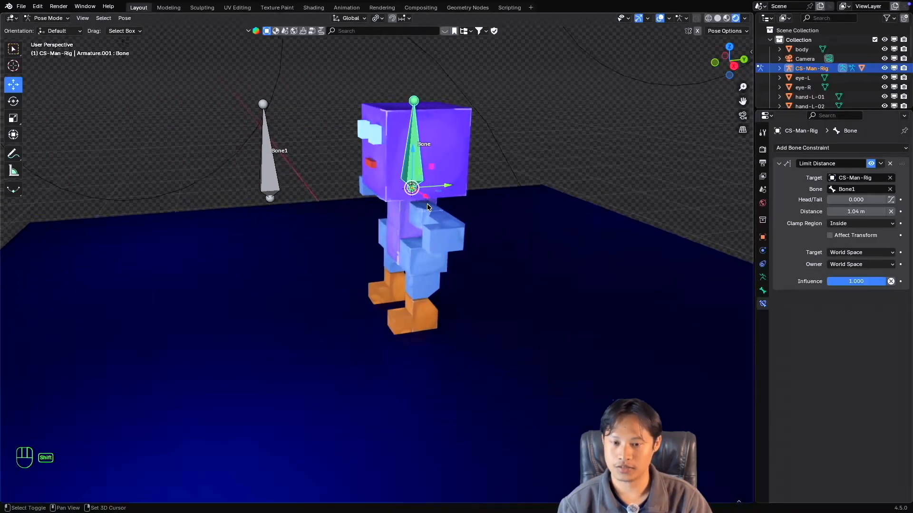
{"action": "scroll", "coordinate": [428, 207], "scroll_direction": "down", "scroll_amount": 2, "text": "super"}
{"action": "scroll", "coordinate": [427, 207], "scroll_direction": "left", "scroll_amount": 1, "text": "shift"}
{"action": "scroll", "coordinate": [427, 207], "scroll_direction": "right", "scroll_amount": 1}
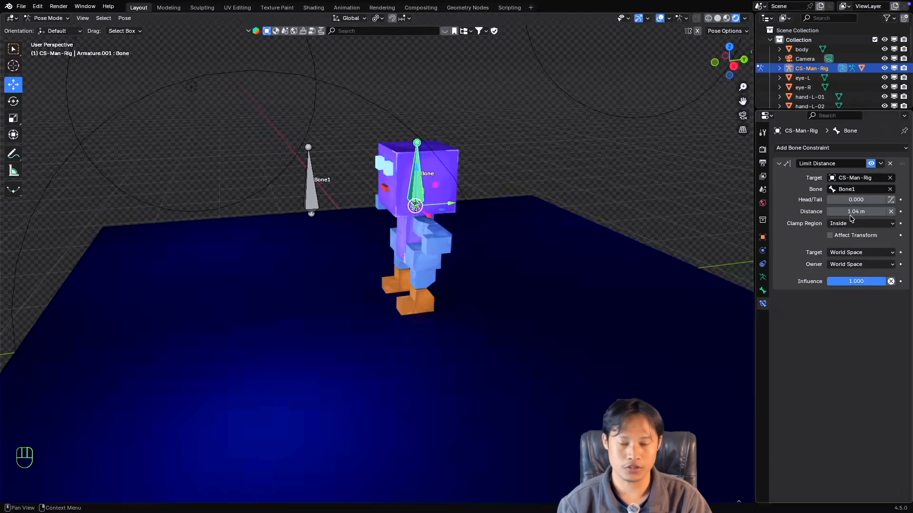
{"action": "scroll", "coordinate": [440, 215], "scroll_direction": "right", "scroll_amount": 2}
{"action": "scroll", "coordinate": [440, 215], "scroll_direction": "down", "scroll_amount": 1}
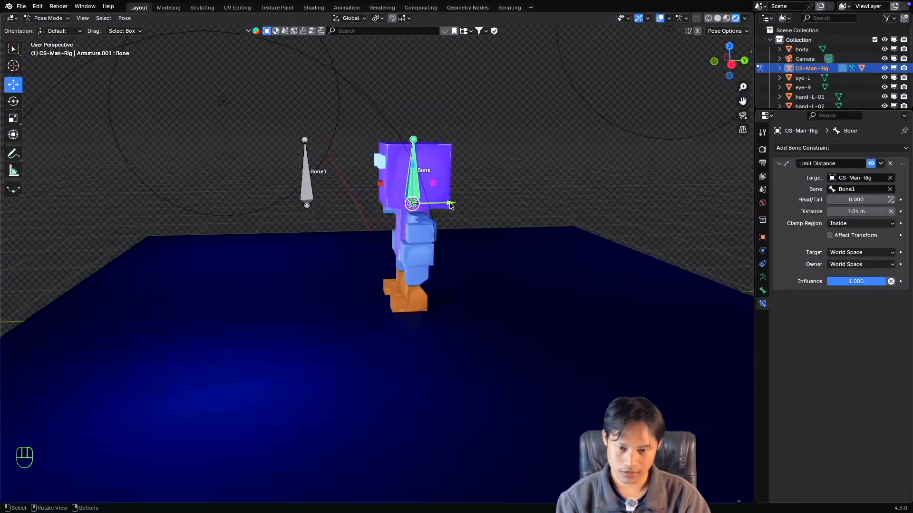
{"action": "key", "text": "g"}
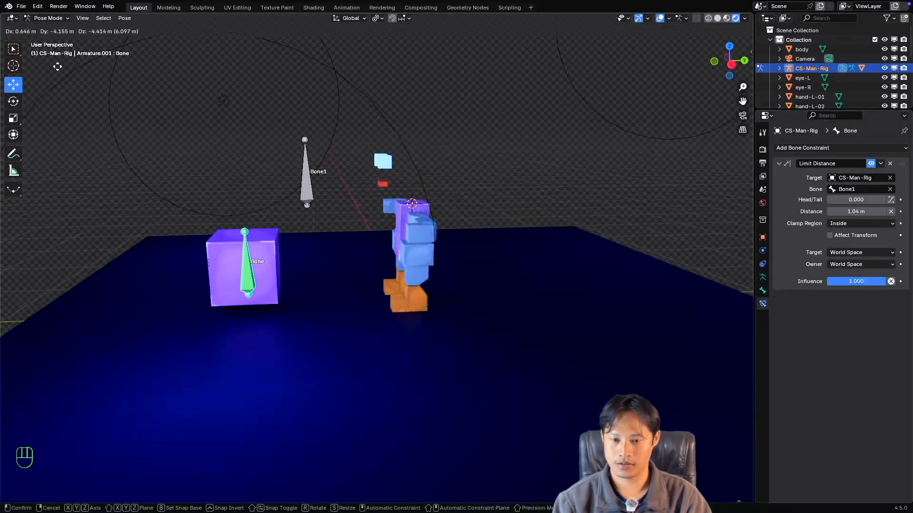
{"action": "key", "text": "Escape"}
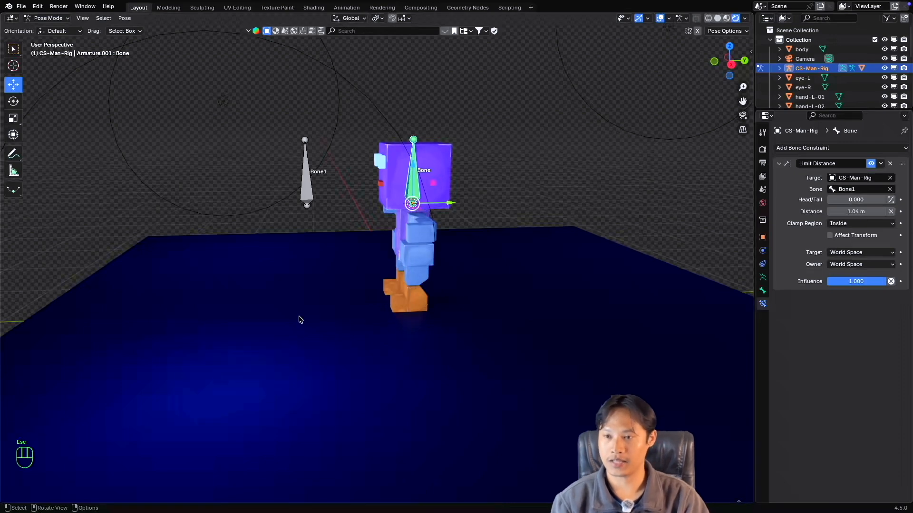
Switch the CS-Man-Rig armature from Pose Mode to Object Mode.
{"action": "left_click", "coordinate": [48, 18]}
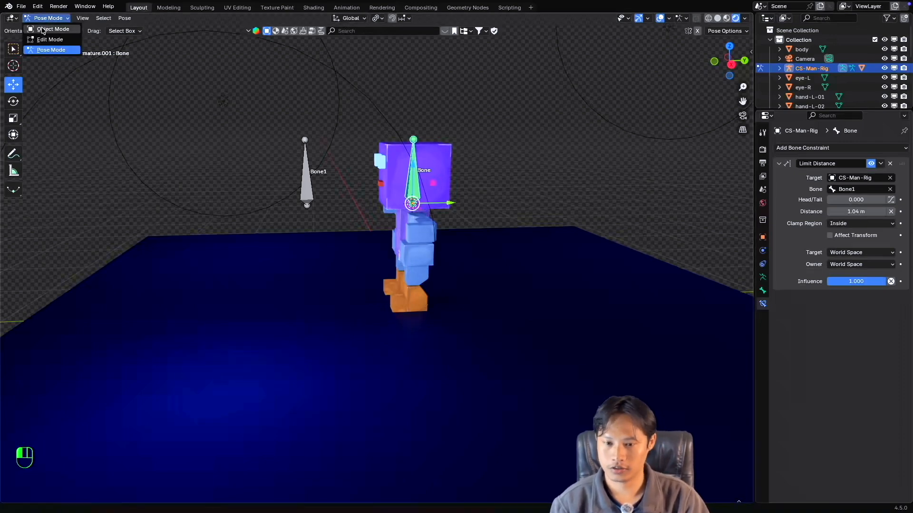
{"action": "left_click", "coordinate": [42, 30]}
{"action": "middle_click_drag", "start_coordinate": [307, 202], "coordinate": [309, 202]}
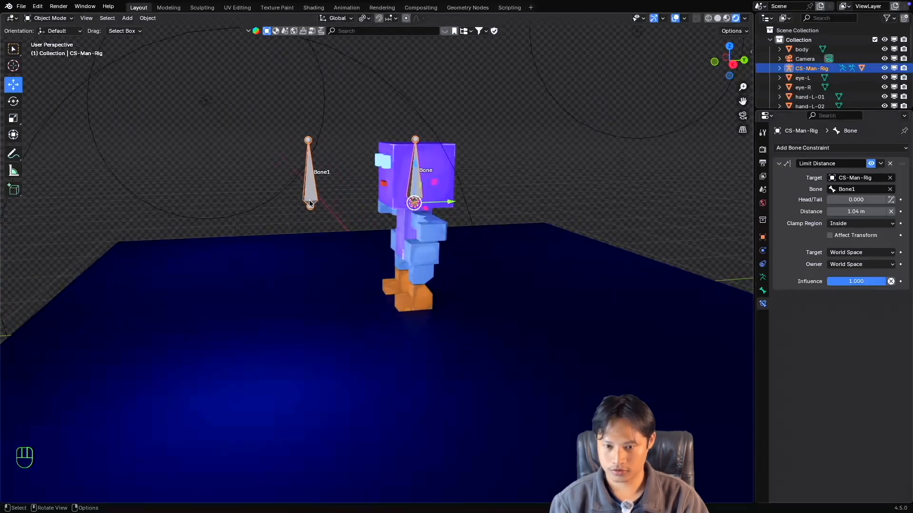
Snap the 3D cursor to Bone1's root joint in Edit Mode and return the armature to Object Mode.
{"action": "key", "text": "Tab"}
{"action": "left_click", "coordinate": [310, 205]}
{"action": "key", "text": "shift+s"}
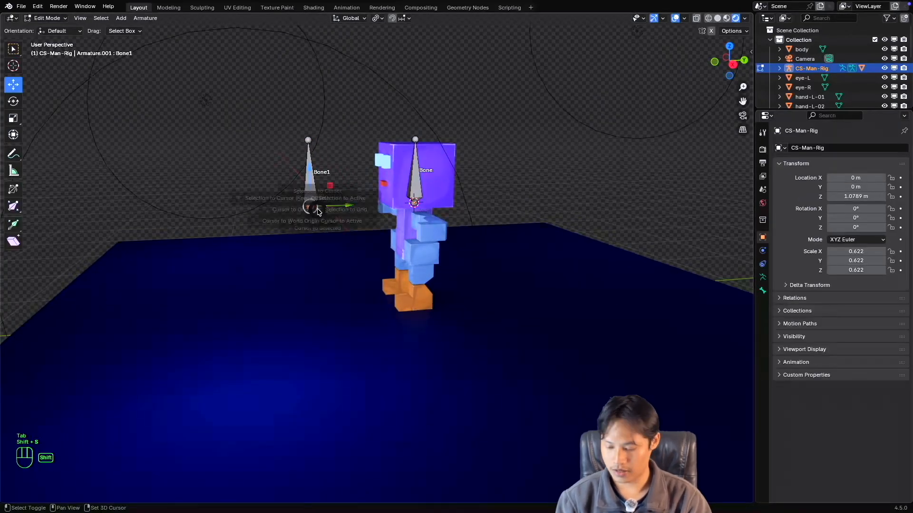
{"action": "left_click", "coordinate": [318, 212]}
{"action": "key", "text": "Tab"}
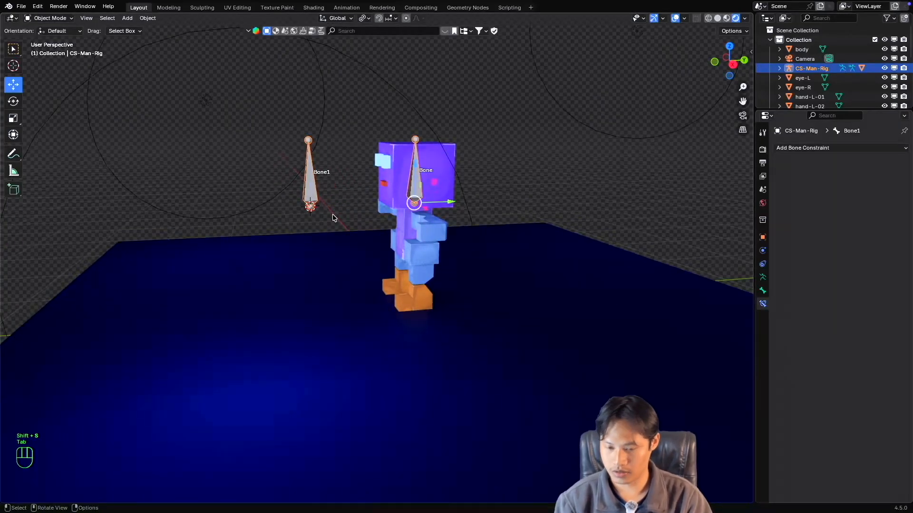
Add a Bézier circle at the 3D cursor on Bone1 and rotate it 90° about the global Y axis.
{"action": "key", "text": "shift+a"}
{"action": "mouse_move", "coordinate": [317, 148]}
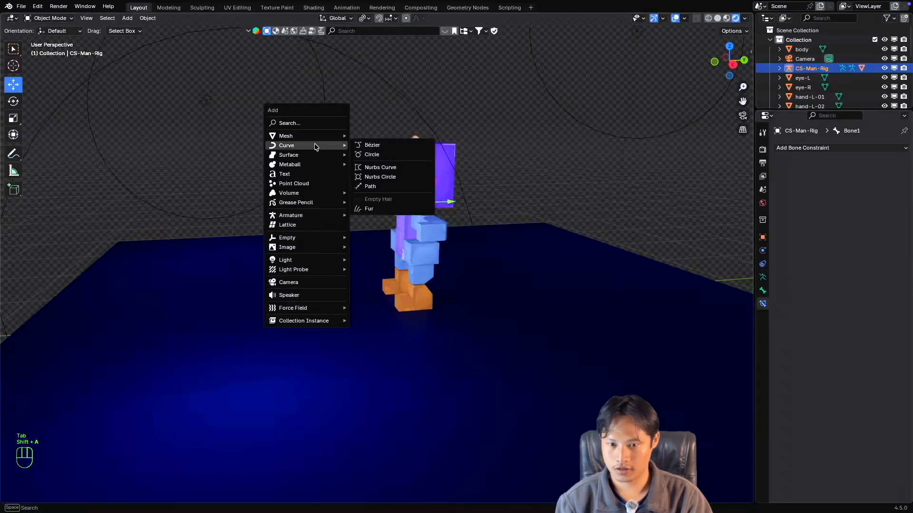
{"action": "left_click", "coordinate": [370, 156]}
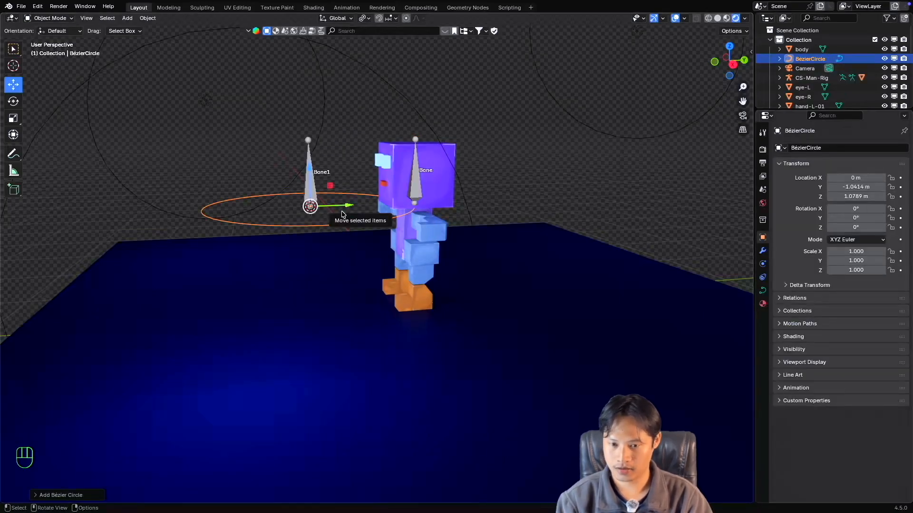
{"action": "key", "text": "r"}
{"action": "key", "text": "y"}
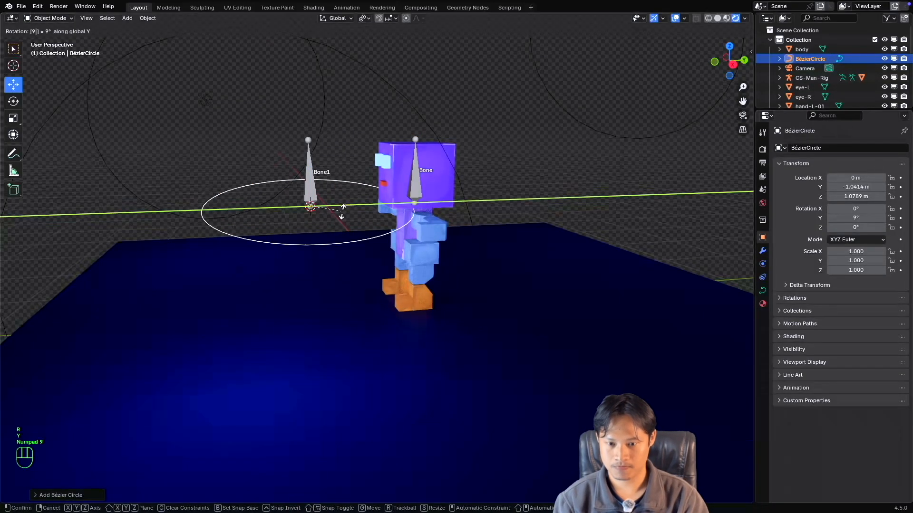
{"action": "key", "text": "KP_9"}
{"action": "key", "text": "KP_0"}
{"action": "key", "text": "KP_Enter"}
{"action": "middle_click_drag", "start_coordinate": [359, 217], "coordinate": [353, 217]}
{"action": "scroll", "coordinate": [352, 220], "scroll_direction": "up", "scroll_amount": 2, "text": "super"}
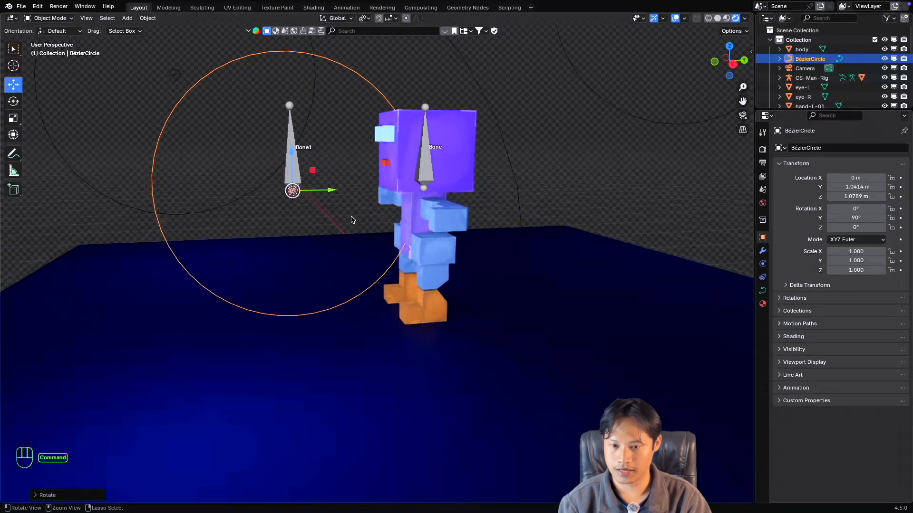
{"action": "scroll", "coordinate": [353, 221], "scroll_direction": "up", "scroll_amount": 3, "text": "shift"}
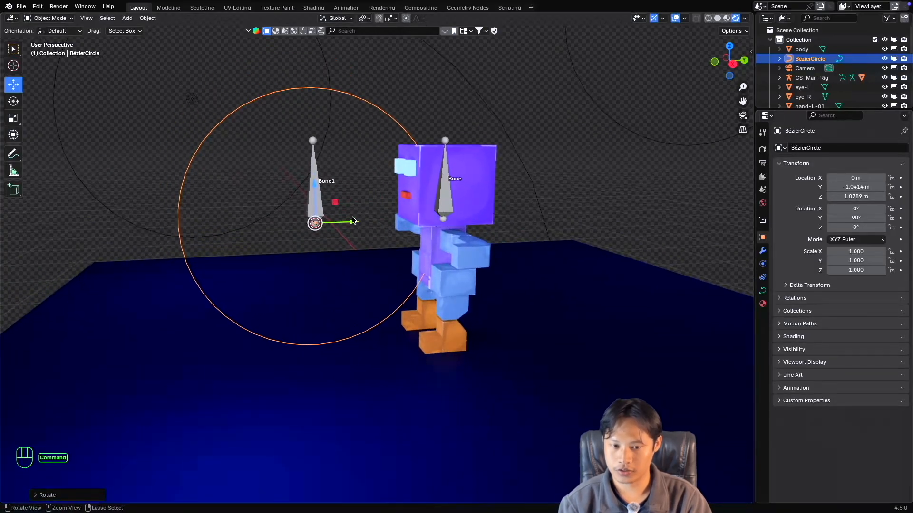
Put CS-Man-Rig in Pose Mode, select the head bone, and test moving it past Bone1 before cancelling the move.
{"action": "left_click", "coordinate": [447, 202], "text": "ctrl"}
{"action": "key", "text": "ctrl+Tab"}
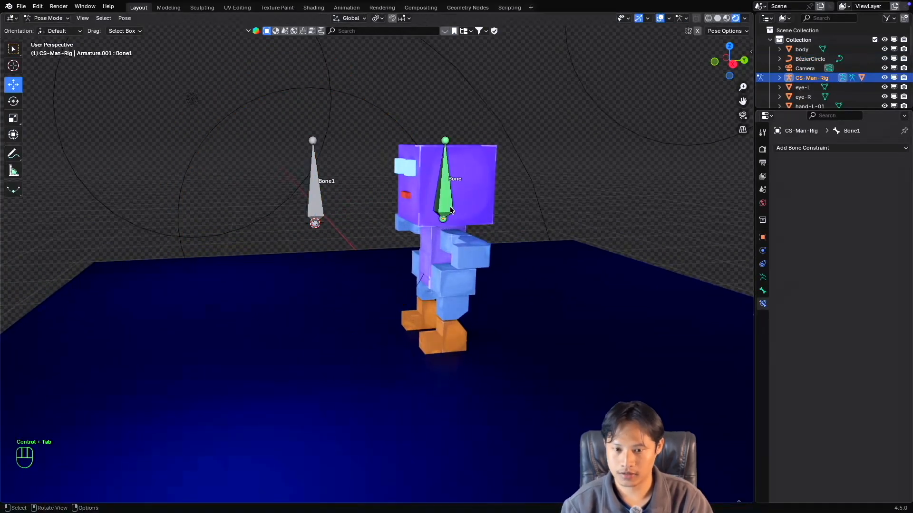
{"action": "left_click", "coordinate": [447, 204]}
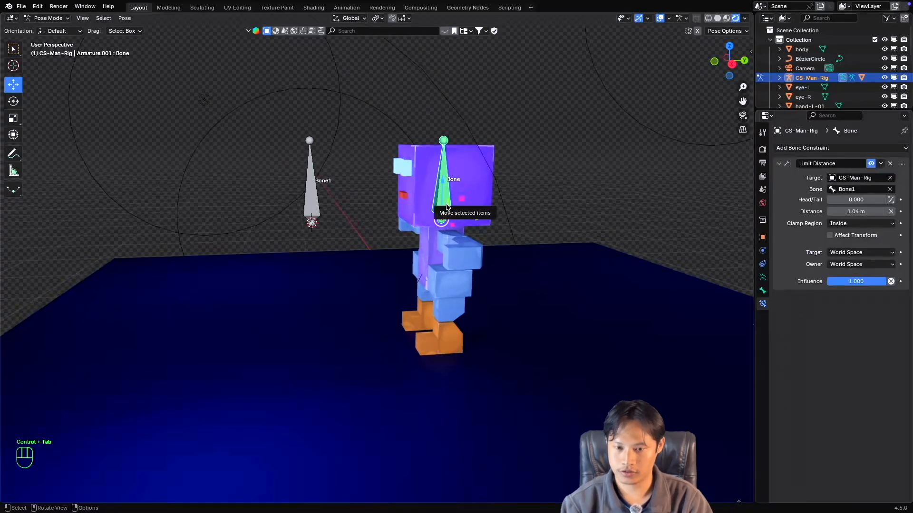
{"action": "key", "text": "g"}
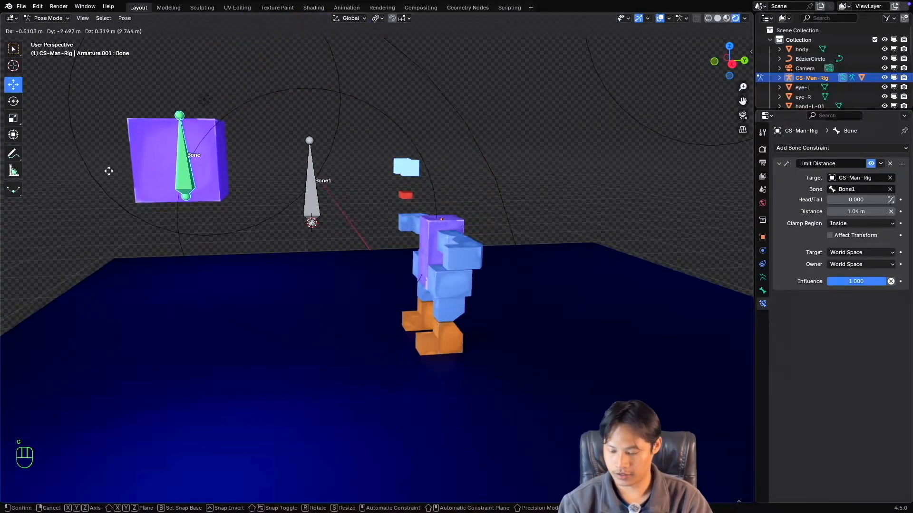
{"action": "key", "text": "Escape"}
In the right orthographic view, test the distance limit by moving the head bone horizontally, vertically and freely, cancelling each move.
{"action": "key", "text": "KP_6"}
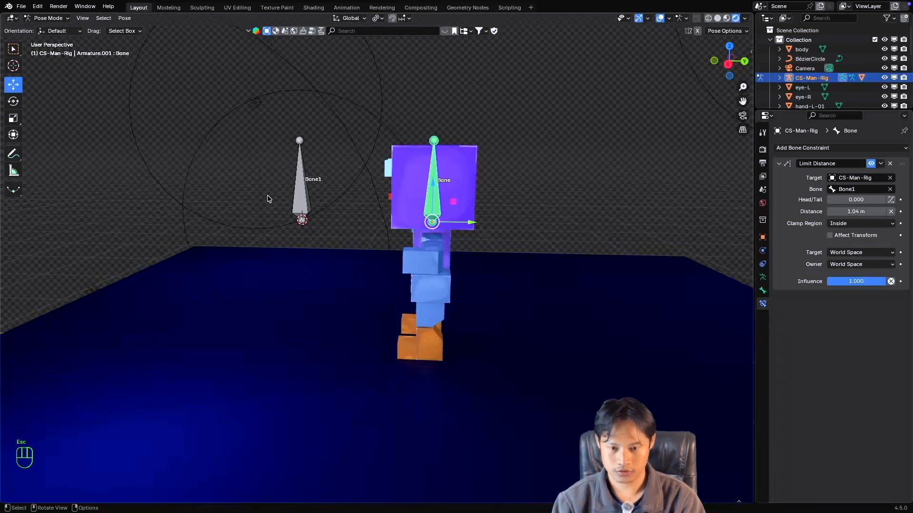
{"action": "key", "text": "KP_3"}
{"action": "scroll", "coordinate": [265, 193], "scroll_direction": "up", "scroll_amount": 3}
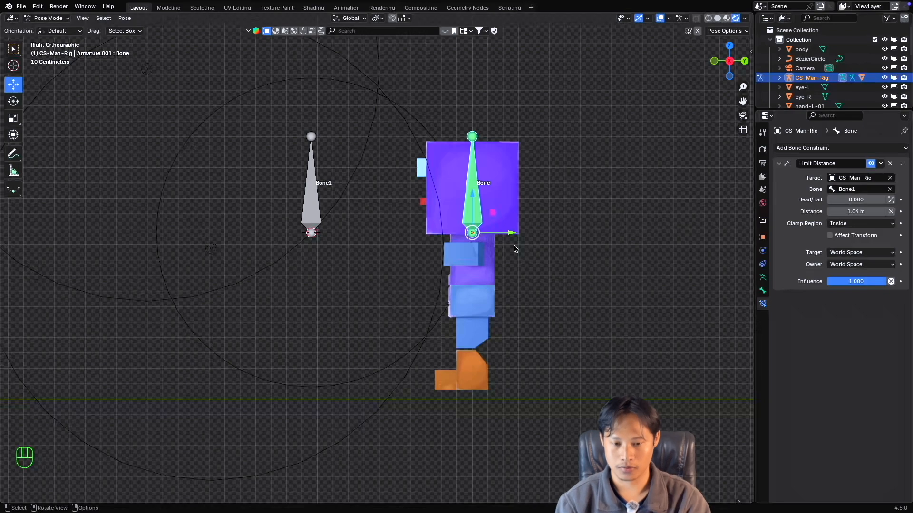
{"action": "left_click_drag", "start_coordinate": [511, 233], "coordinate": [592, 243]}
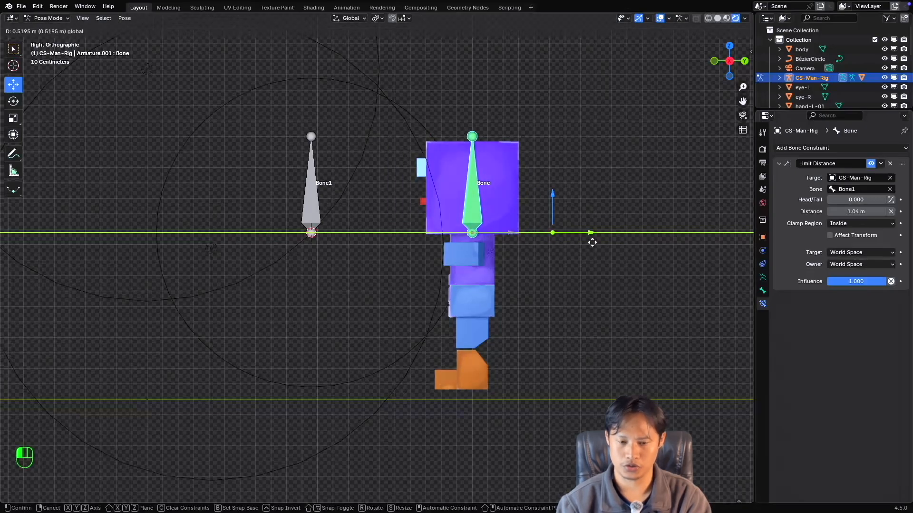
{"action": "key", "text": "Escape"}
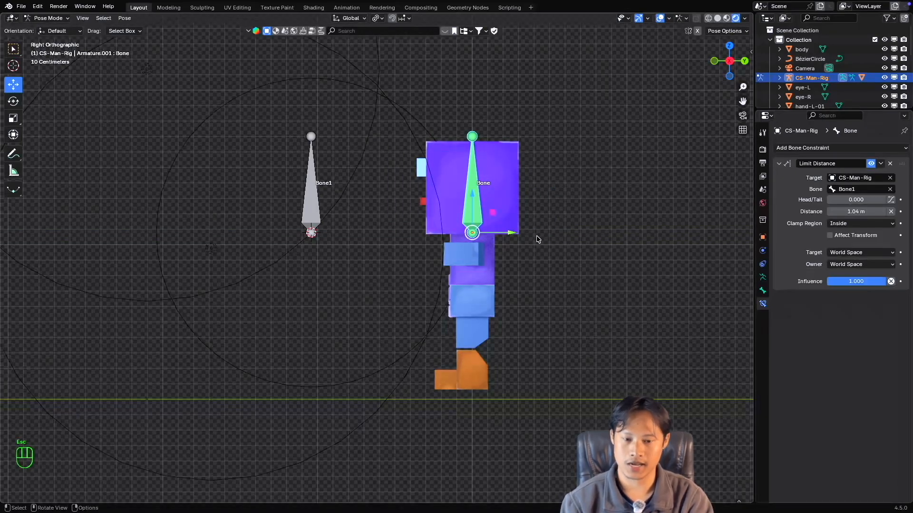
{"action": "left_click_drag", "start_coordinate": [491, 233], "coordinate": [585, 255]}
{"action": "key", "text": "Escape"}
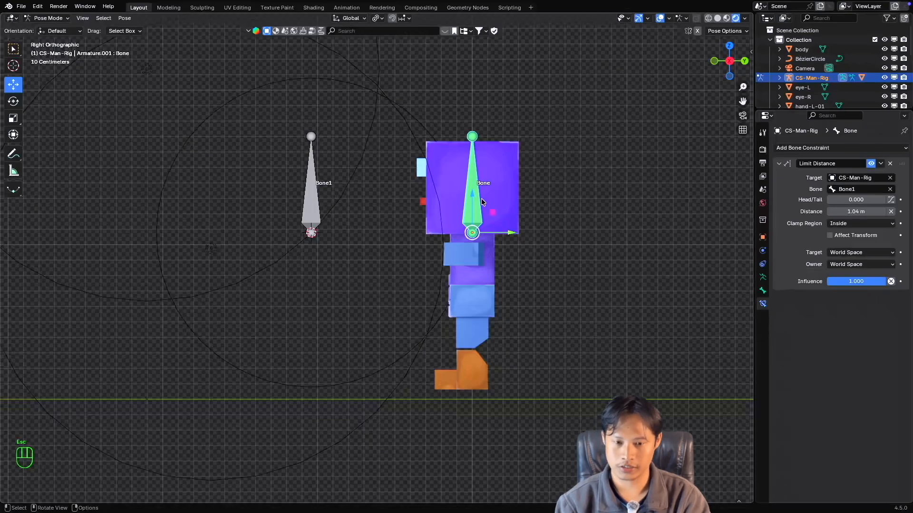
{"action": "left_click_drag", "start_coordinate": [475, 196], "coordinate": [354, 113]}
{"action": "key", "text": "Escape"}
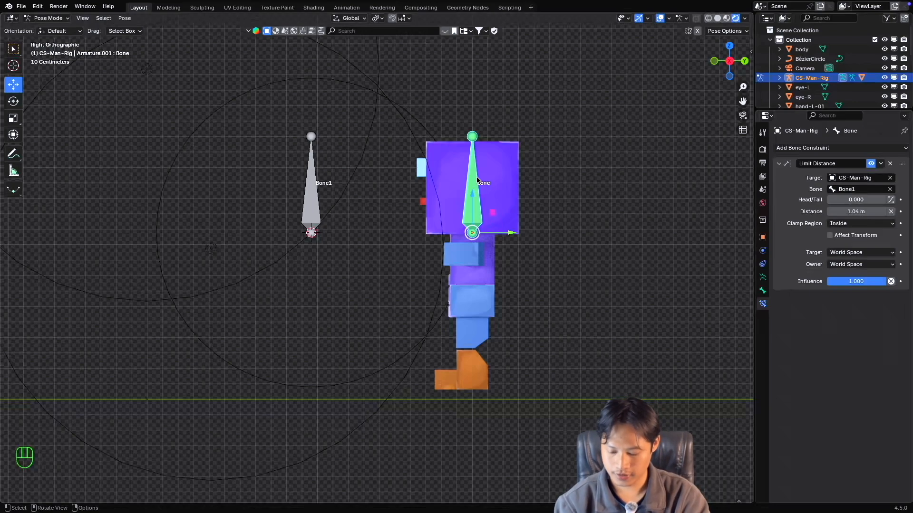
{"action": "key", "text": "g"}
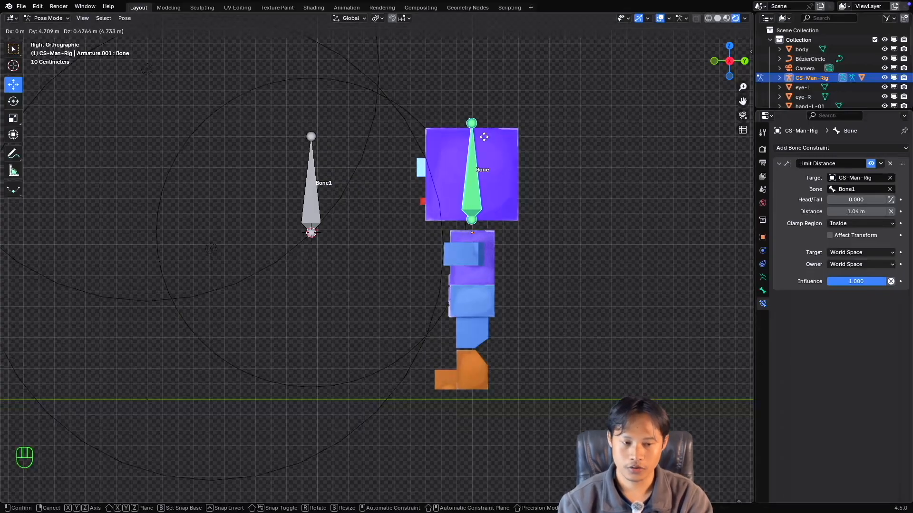
{"action": "key", "text": "Escape"}
Set the Limit Distance constraint's Clamp Region to Outside and test it by moving the head bone along Y.
{"action": "left_click", "coordinate": [847, 224]}
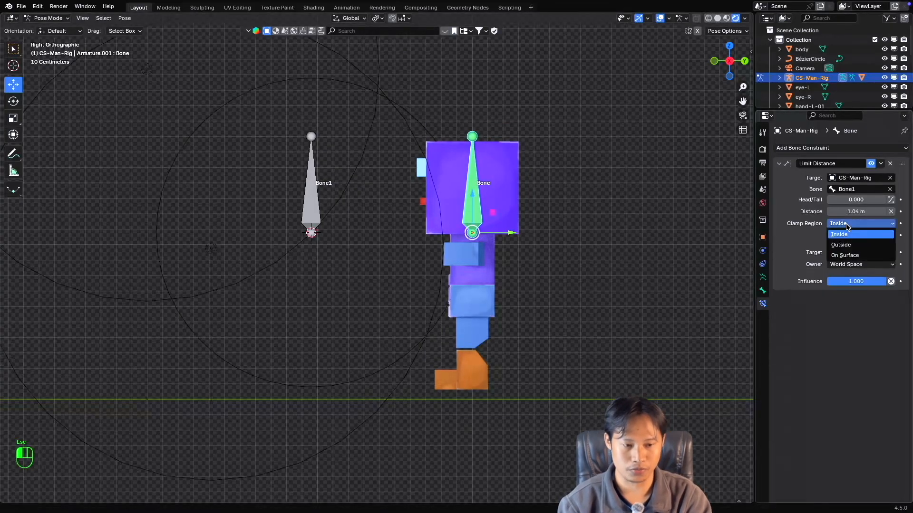
{"action": "left_click", "coordinate": [846, 246]}
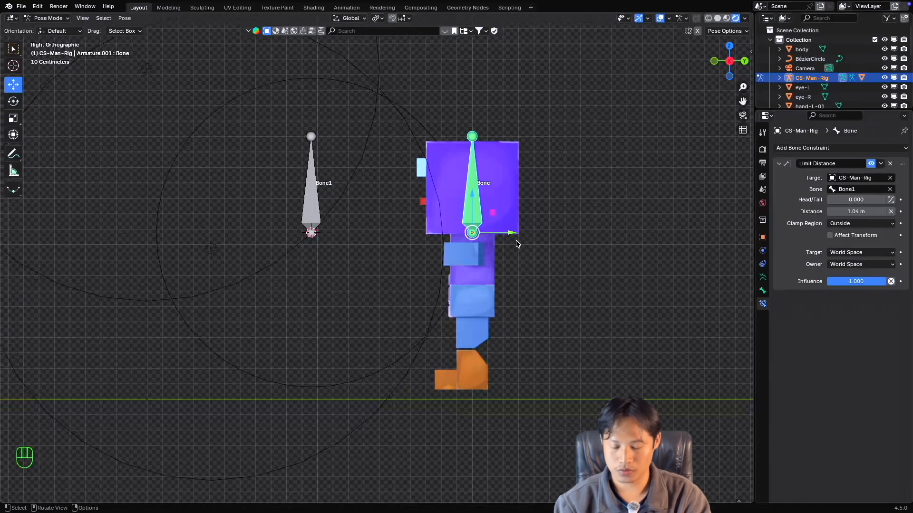
{"action": "left_click_drag", "start_coordinate": [513, 233], "coordinate": [419, 248]}
{"action": "left_click_drag", "start_coordinate": [511, 237], "coordinate": [539, 259]}
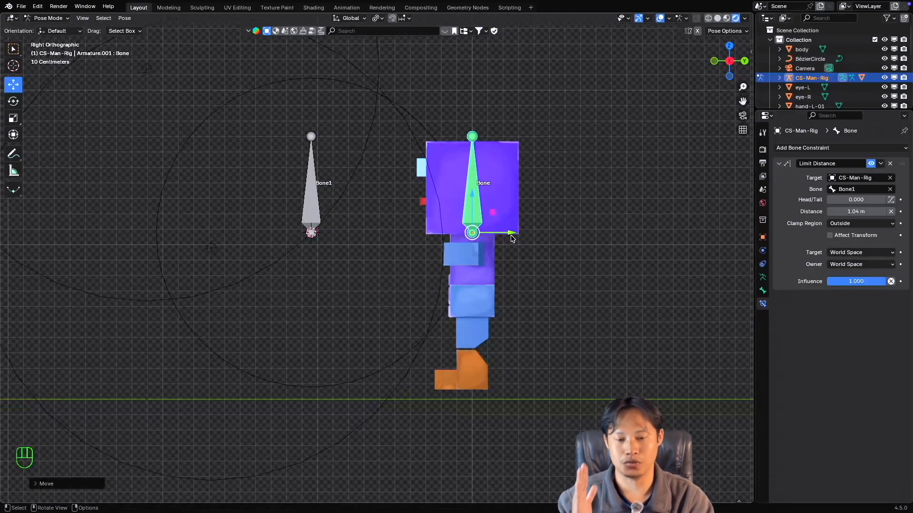
Test the Outside clamp by moving the head bone away from Bone1, past it along Y and freely, cancelling each move.
{"action": "middle_click_drag", "start_coordinate": [511, 236], "coordinate": [513, 237]}
{"action": "key", "text": "grave"}
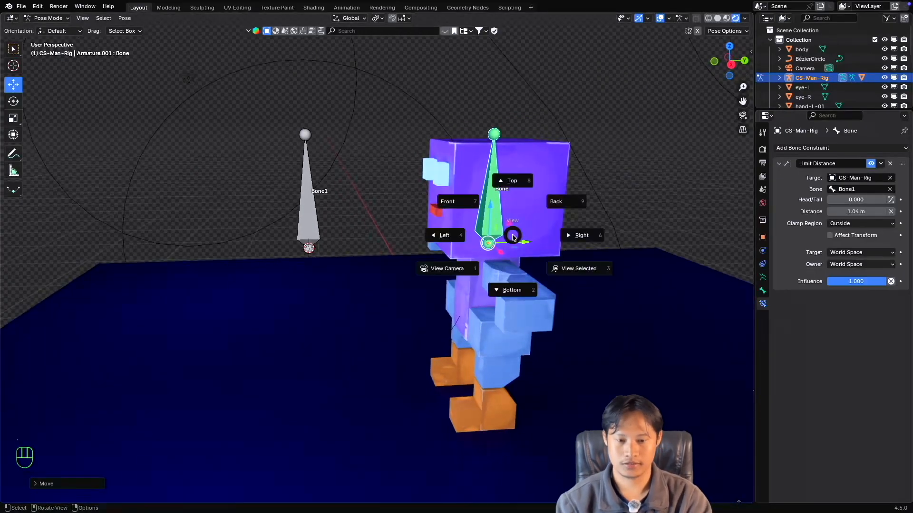
{"action": "left_click_drag", "start_coordinate": [511, 235], "coordinate": [620, 225]}
{"action": "key", "text": "Escape"}
{"action": "left_click_drag", "start_coordinate": [509, 235], "coordinate": [376, 213]}
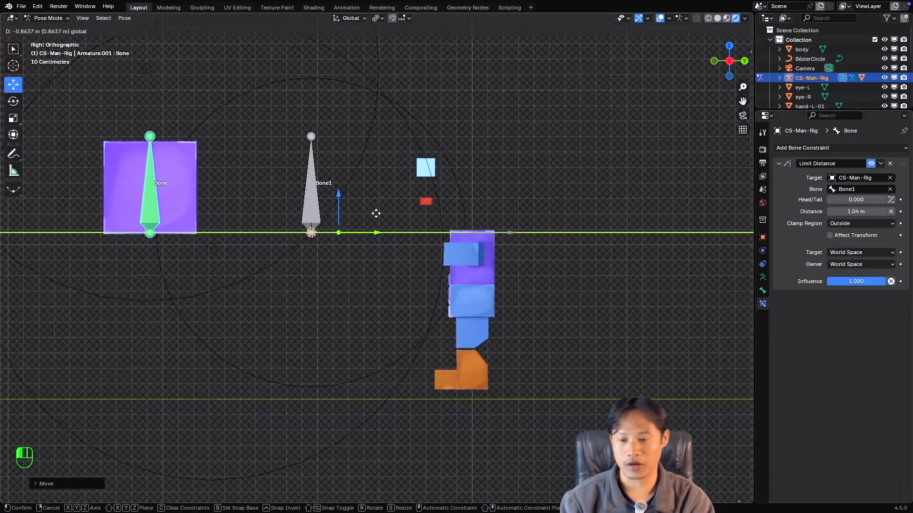
{"action": "key", "text": "Escape"}
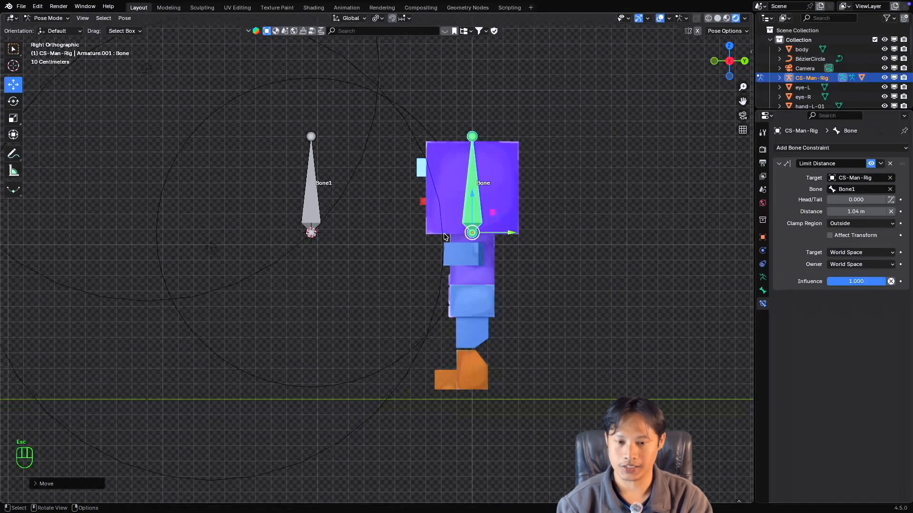
{"action": "key", "text": "g"}
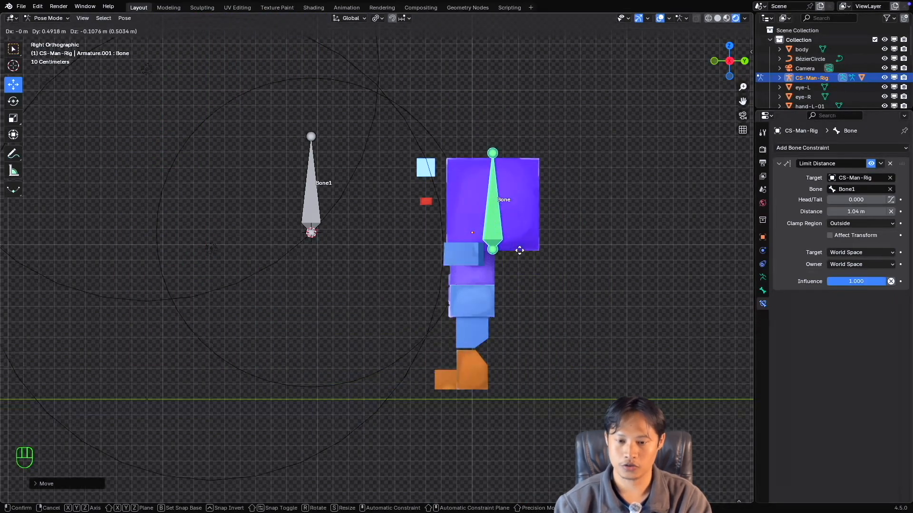
{"action": "key", "text": "Escape"}
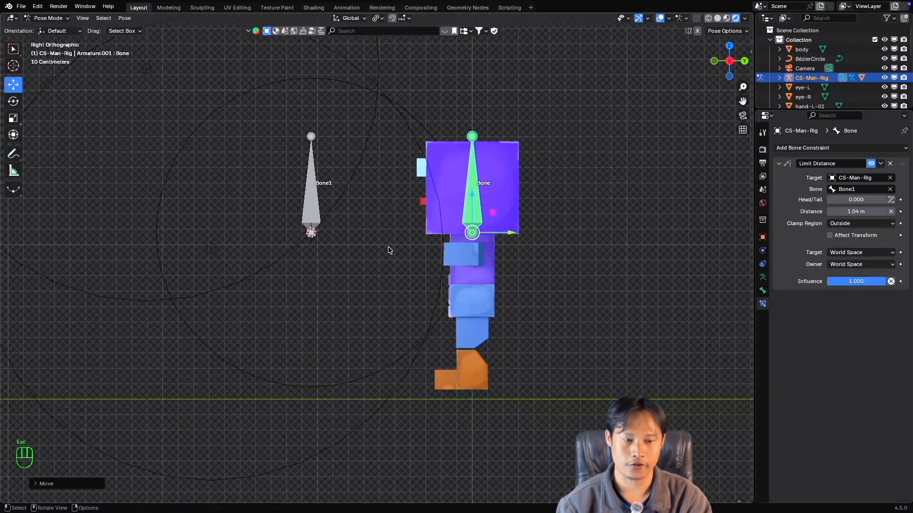
Set the Clamp Region to On Surface and test it by moving the head bone freely, along Y and vertically, cancelling each move.
{"action": "left_click", "coordinate": [849, 224]}
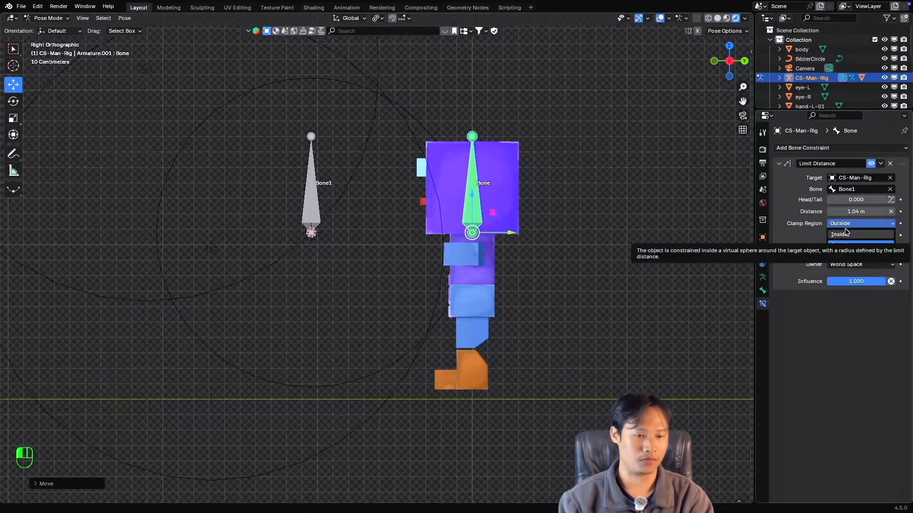
{"action": "left_click", "coordinate": [855, 257]}
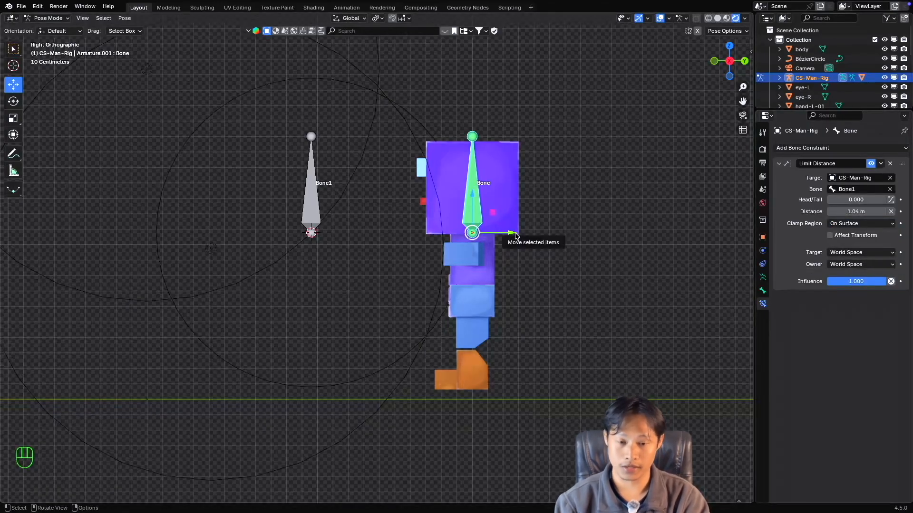
{"action": "key", "text": "g"}
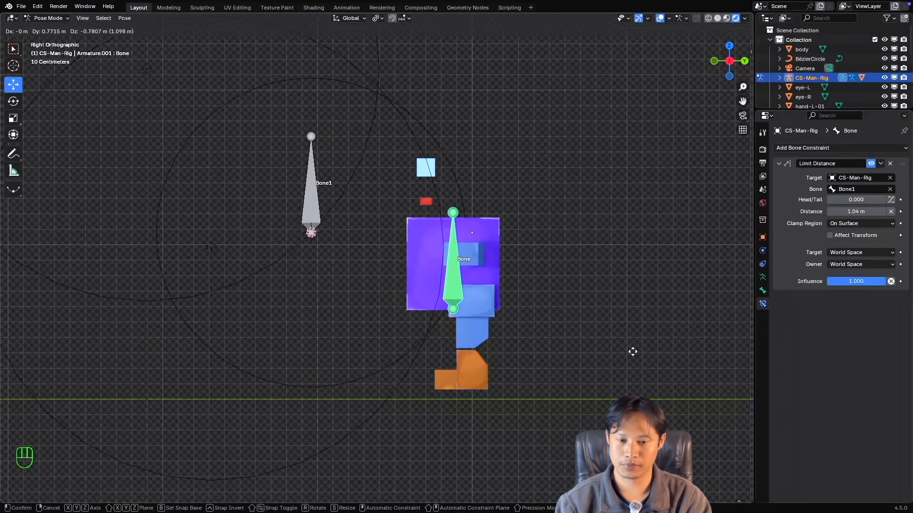
{"action": "key", "text": "Escape"}
{"action": "left_click_drag", "start_coordinate": [516, 236], "coordinate": [517, 262]}
{"action": "key", "text": "Escape"}
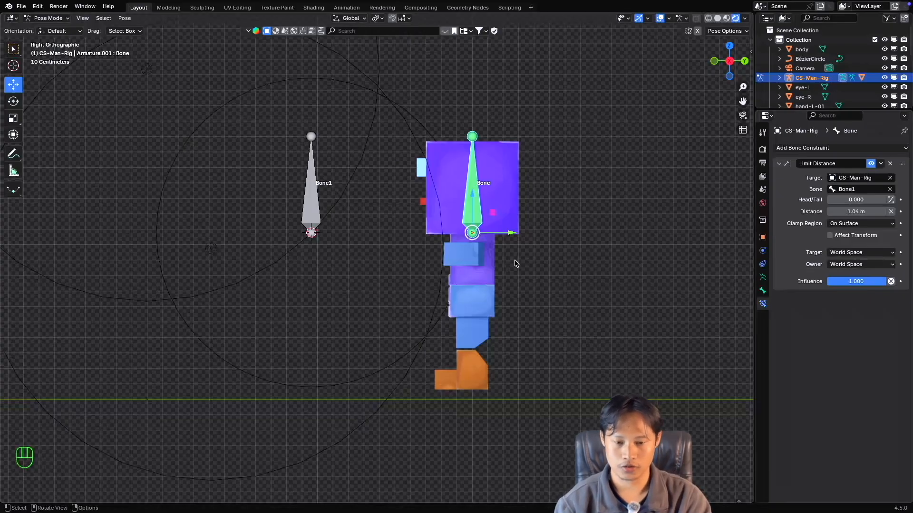
{"action": "left_click_drag", "start_coordinate": [511, 232], "coordinate": [542, 241]}
{"action": "key", "text": "Escape"}
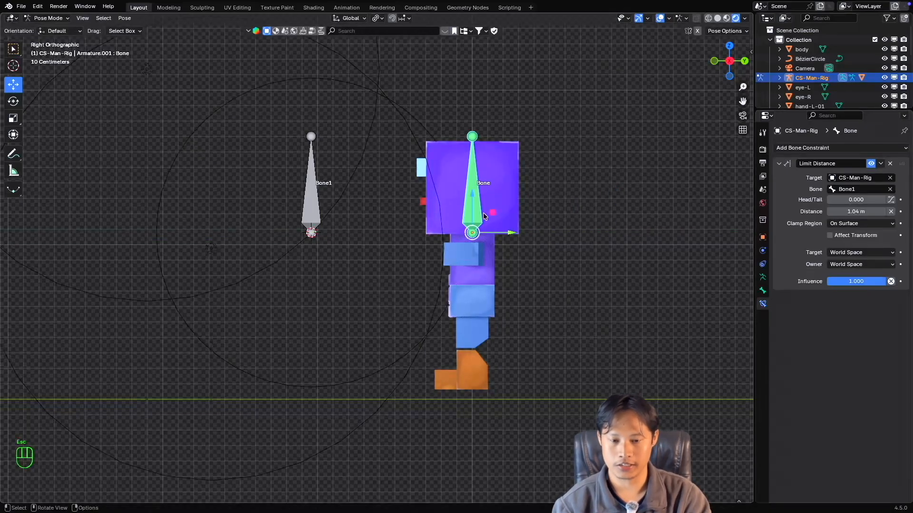
{"action": "left_click_drag", "start_coordinate": [472, 197], "coordinate": [259, 53]}
{"action": "key", "text": "Escape"}
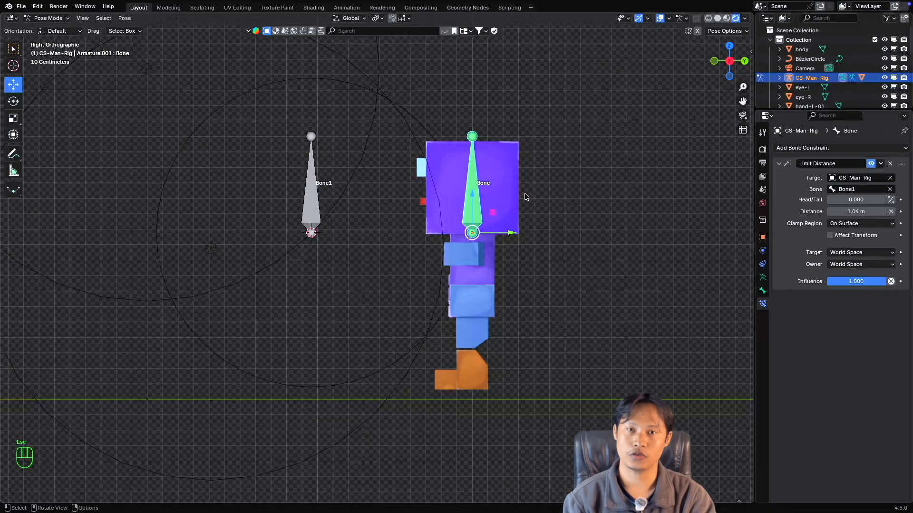
Review the Limit Distance constraint's Clamp Region options and set it back to Inside.
{"action": "left_click", "coordinate": [868, 224]}
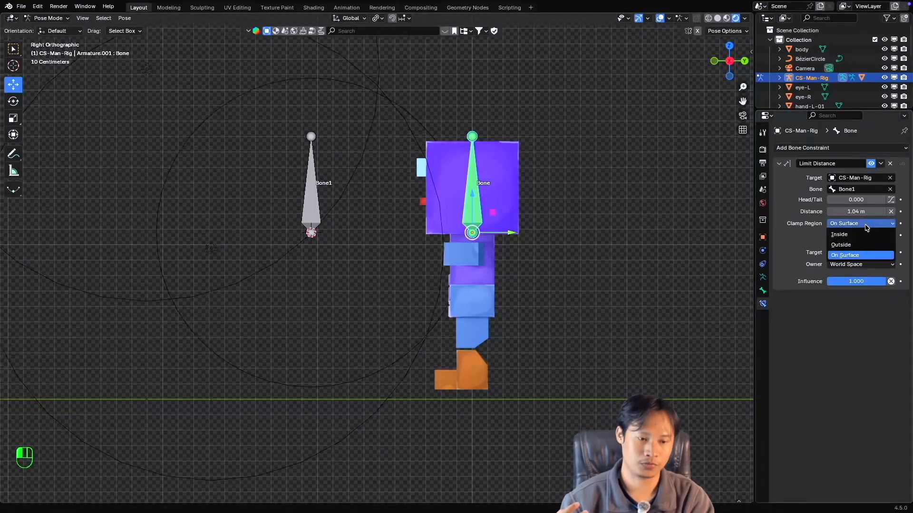
{"action": "left_click", "coordinate": [866, 225]}
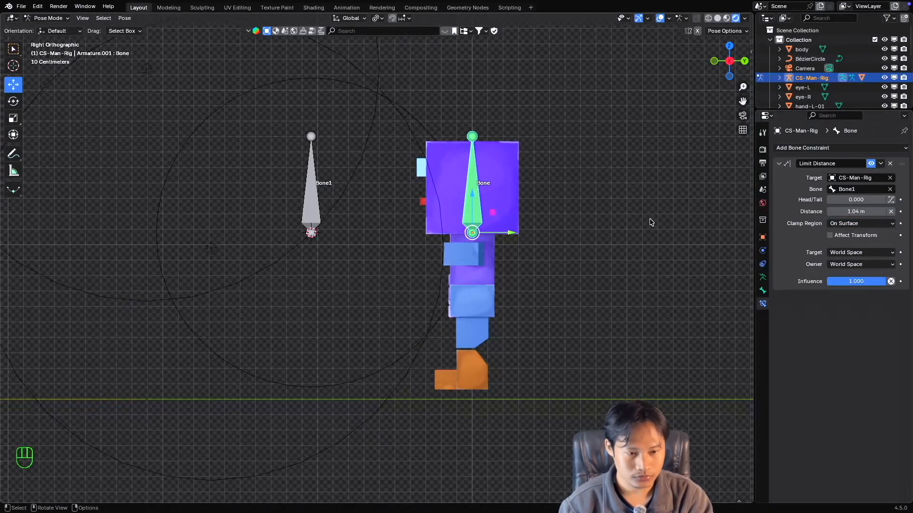
{"action": "left_click", "coordinate": [847, 224]}
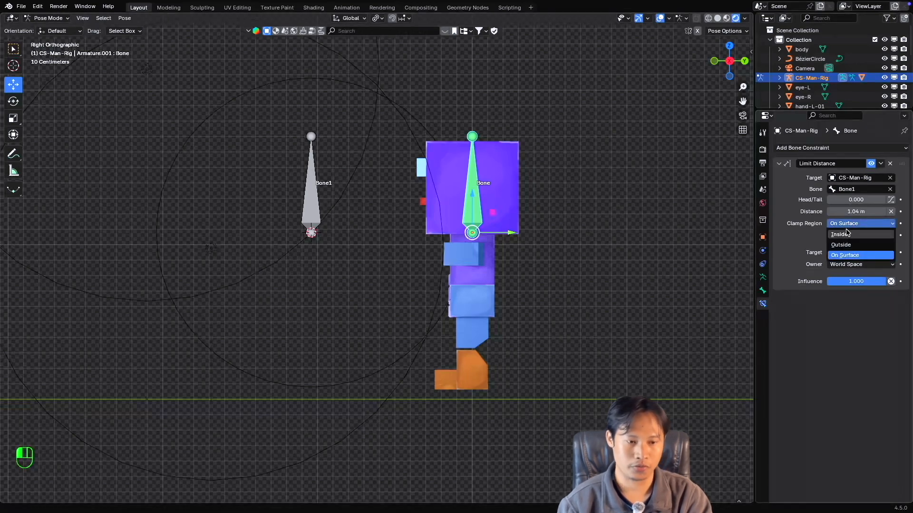
{"action": "left_click", "coordinate": [847, 236]}
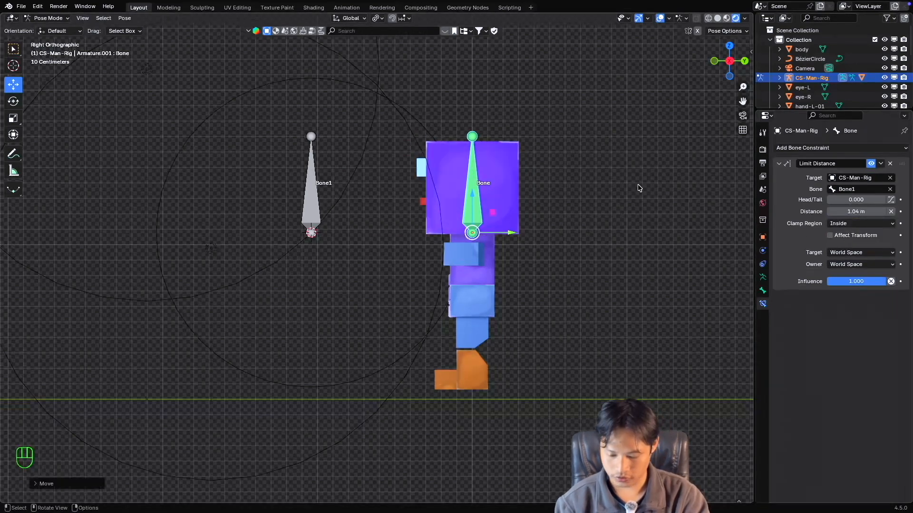
Reset the head bone's Z location to 0 m.
{"action": "key", "text": "n"}
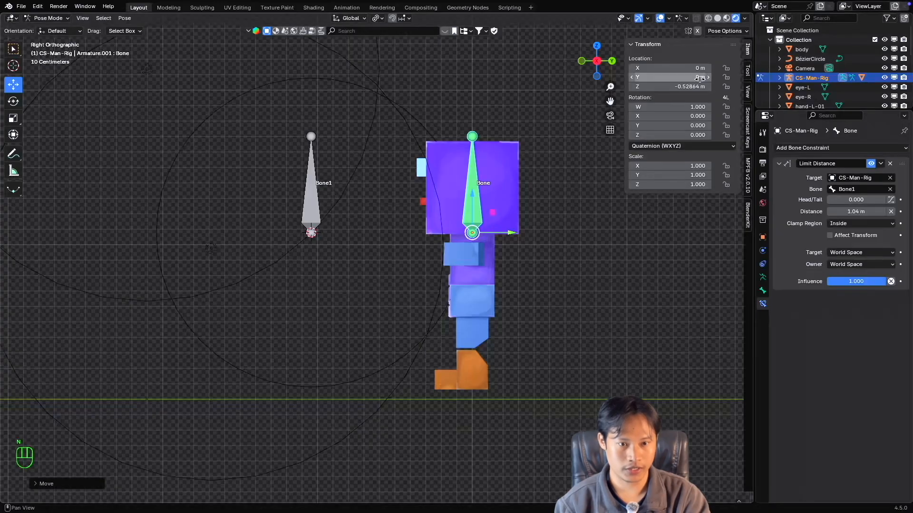
{"action": "left_click_drag", "start_coordinate": [671, 87], "coordinate": [670, 87]}
{"action": "type", "text": "0"}
{"action": "key", "text": "Return"}
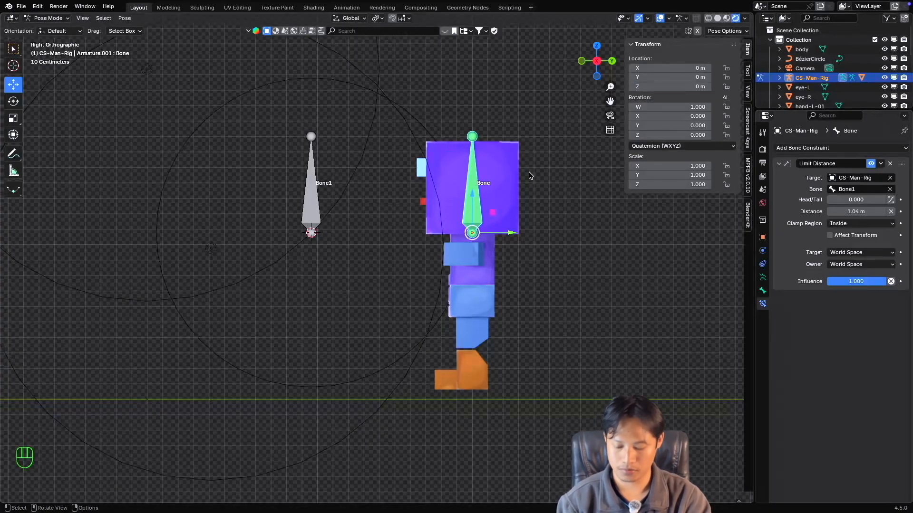
{"action": "key", "text": "n"}
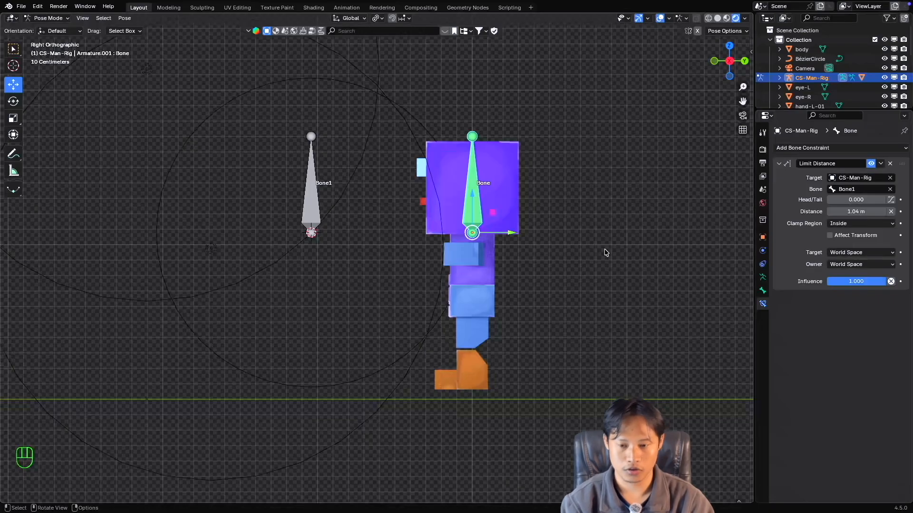
Set both the Target and Owner spaces of the Limit Distance constraint to Local Space.
{"action": "left_click", "coordinate": [856, 253]}
{"action": "left_click", "coordinate": [846, 310]}
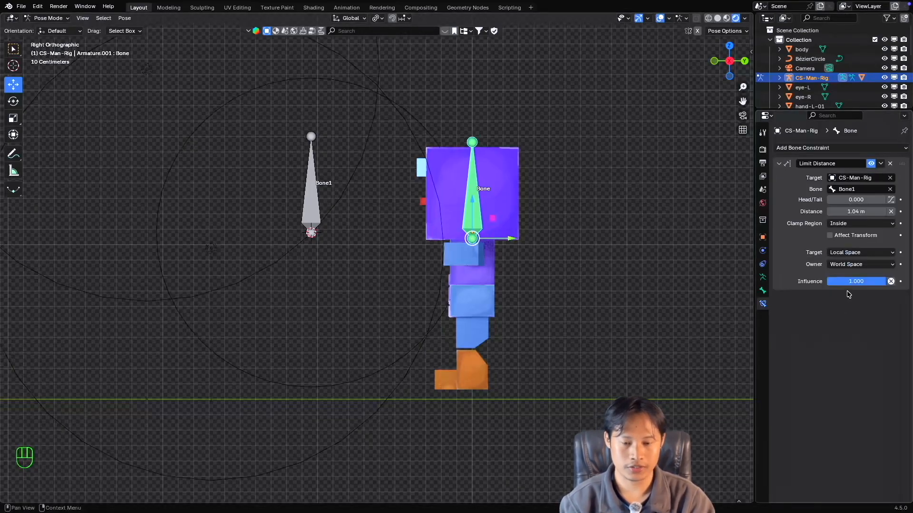
{"action": "left_click", "coordinate": [851, 254]}
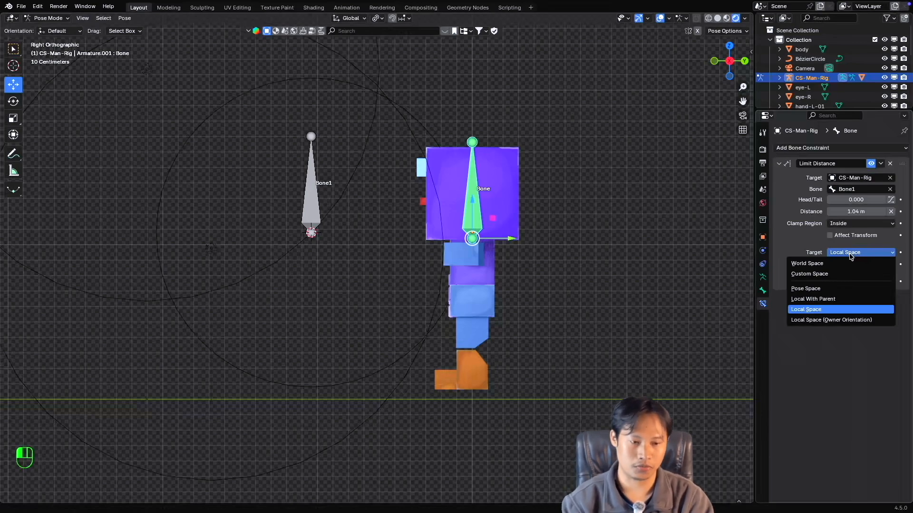
{"action": "left_click", "coordinate": [851, 255]}
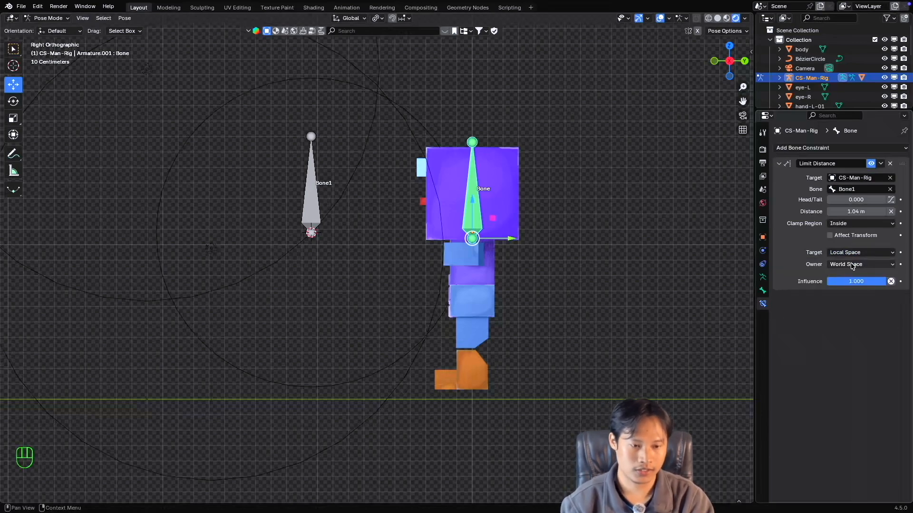
{"action": "left_click", "coordinate": [851, 265]}
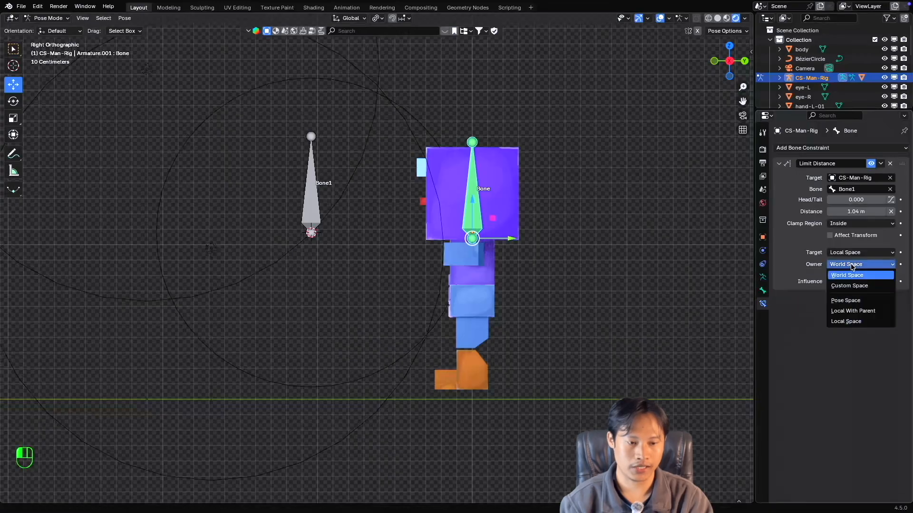
{"action": "left_click", "coordinate": [853, 322]}
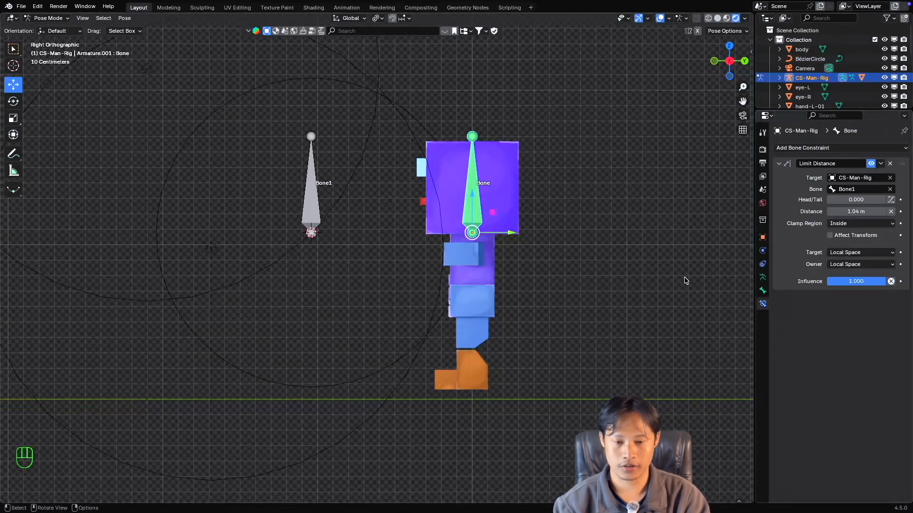
Test the Inside clamp in Local Space by moving the head bone freely and along Y toward Bone1, cancelling each move.
{"action": "key", "text": "g"}
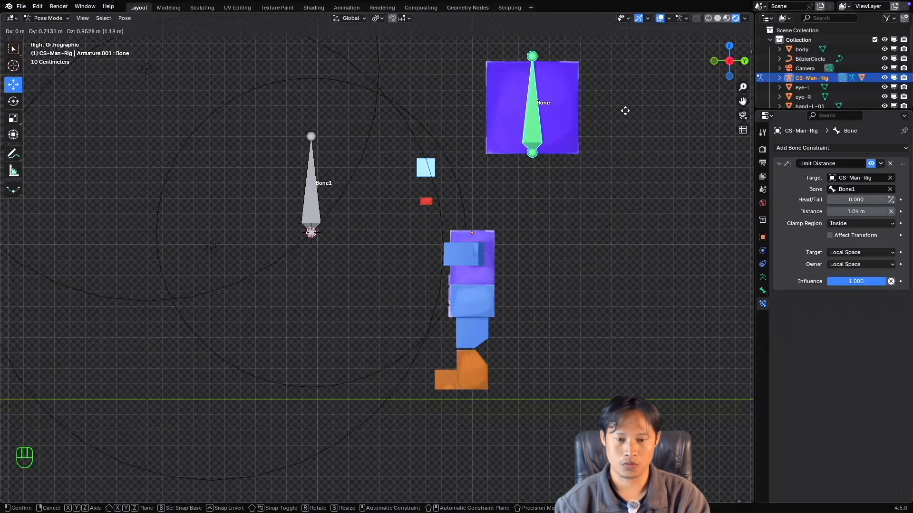
{"action": "key", "text": "Escape"}
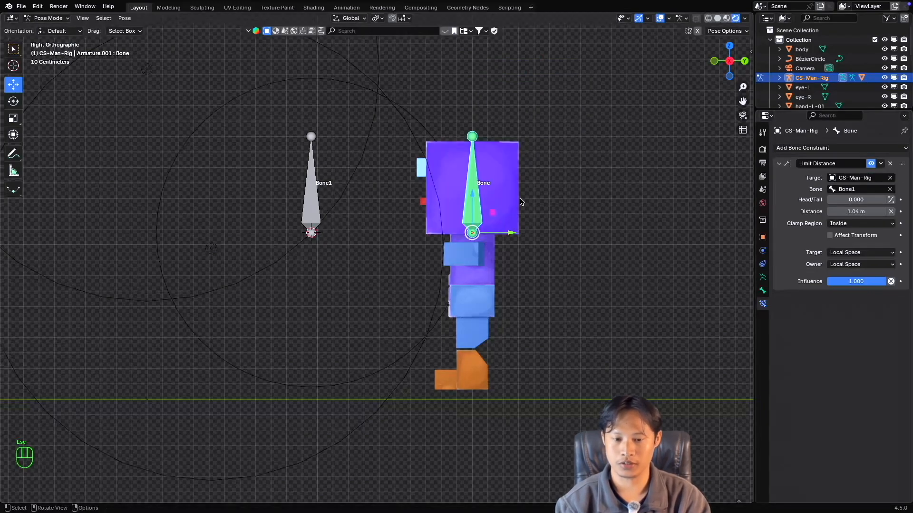
{"action": "left_click_drag", "start_coordinate": [511, 236], "coordinate": [299, 211]}
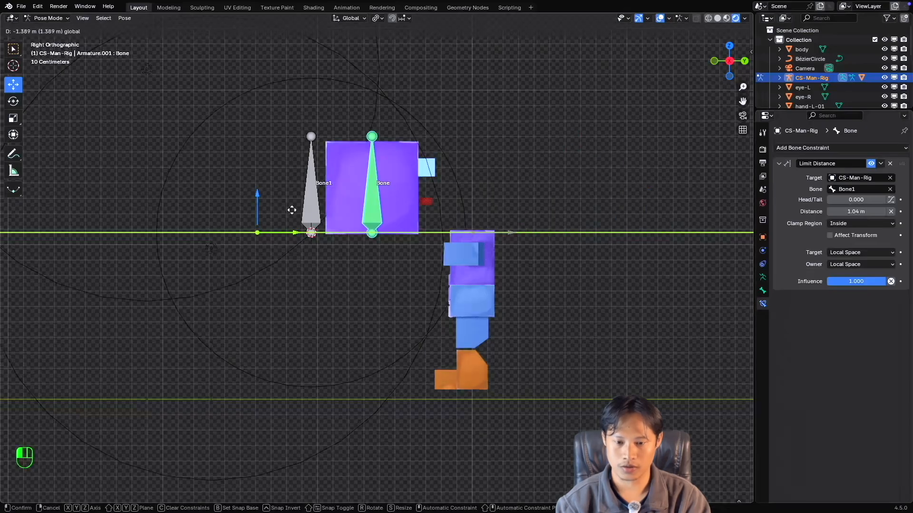
{"action": "key", "text": "Escape"}
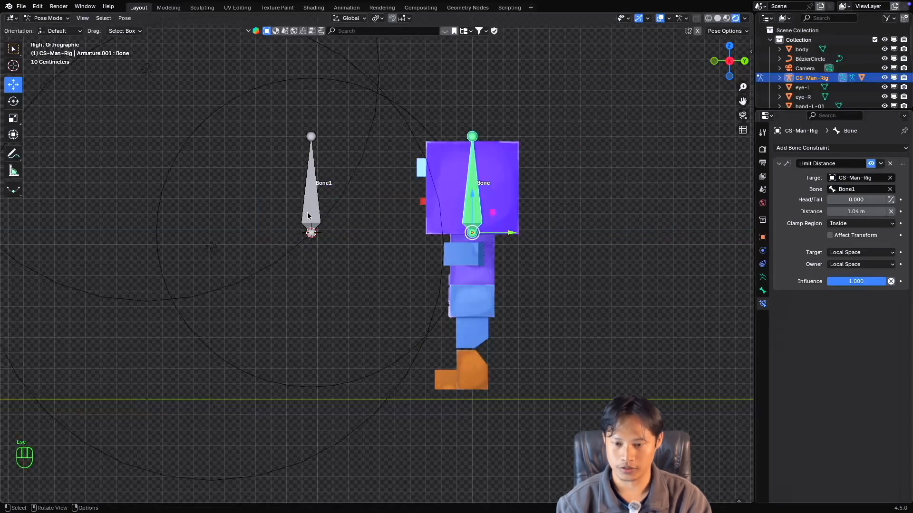
Enter Edit Mode on the CS-Man-Rig armature and snap the 3D cursor to the base joint of the head bone.
{"action": "left_click", "coordinate": [433, 137]}
{"action": "key", "text": "ctrl+Tab"}
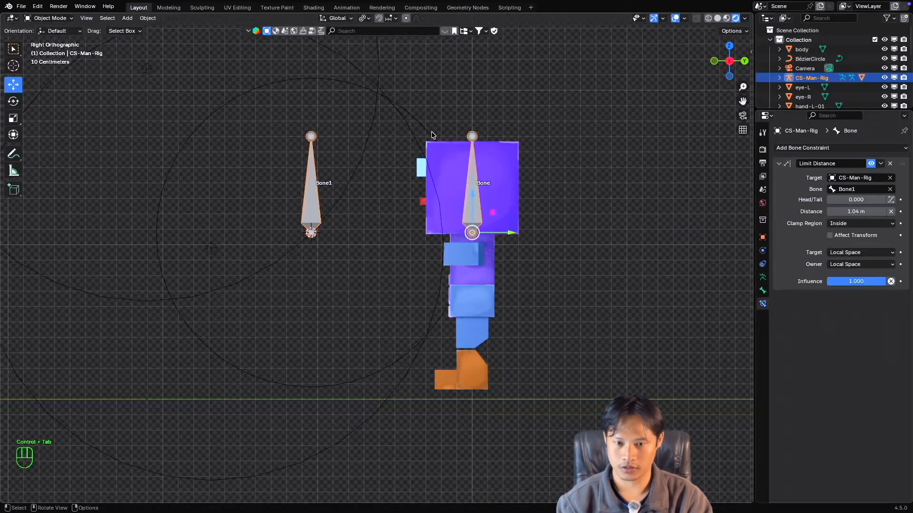
{"action": "left_click", "coordinate": [432, 136]}
{"action": "left_click", "coordinate": [474, 206]}
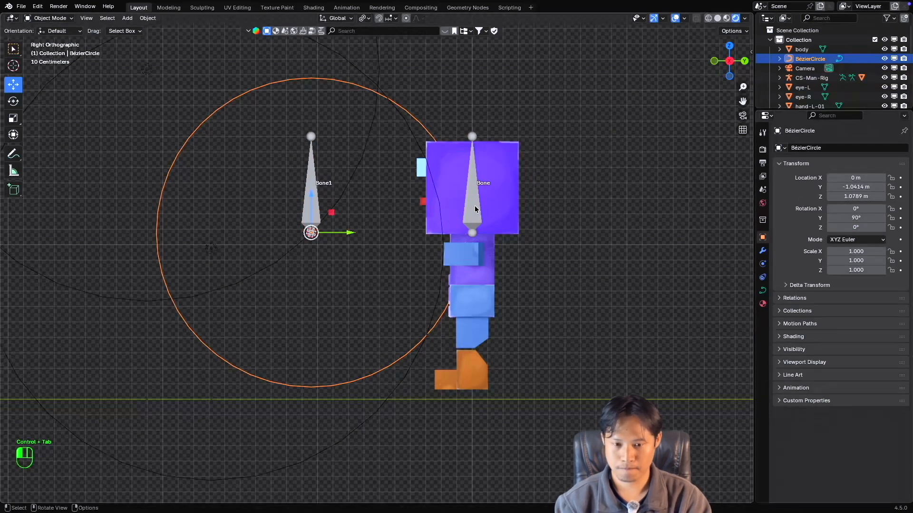
{"action": "key", "text": "Tab"}
{"action": "left_click", "coordinate": [474, 231]}
{"action": "middle_click_drag", "start_coordinate": [474, 232], "coordinate": [474, 231]}
{"action": "key", "text": "shift+s"}
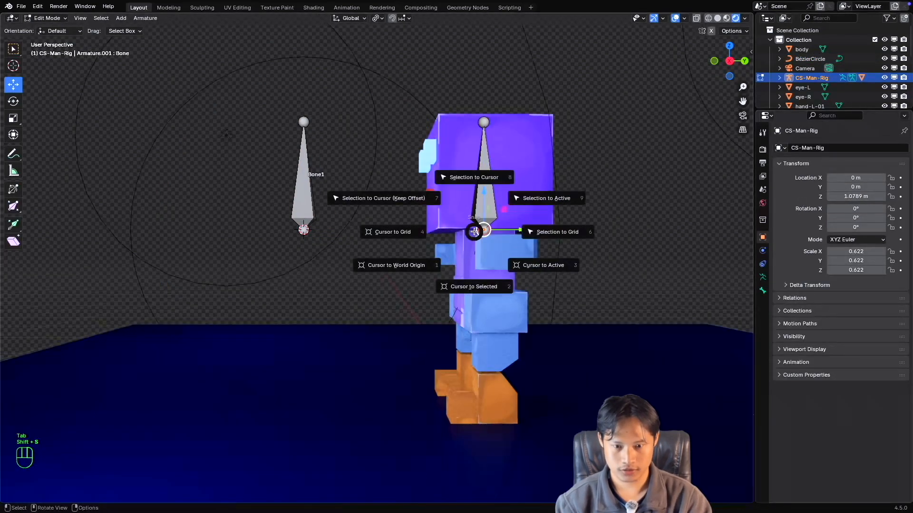
{"action": "left_click", "coordinate": [477, 238]}
Return to Object Mode and snap the BézierCircle to the 3D cursor at the head bone's base.
{"action": "middle_click_drag", "start_coordinate": [575, 193], "coordinate": [556, 201]}
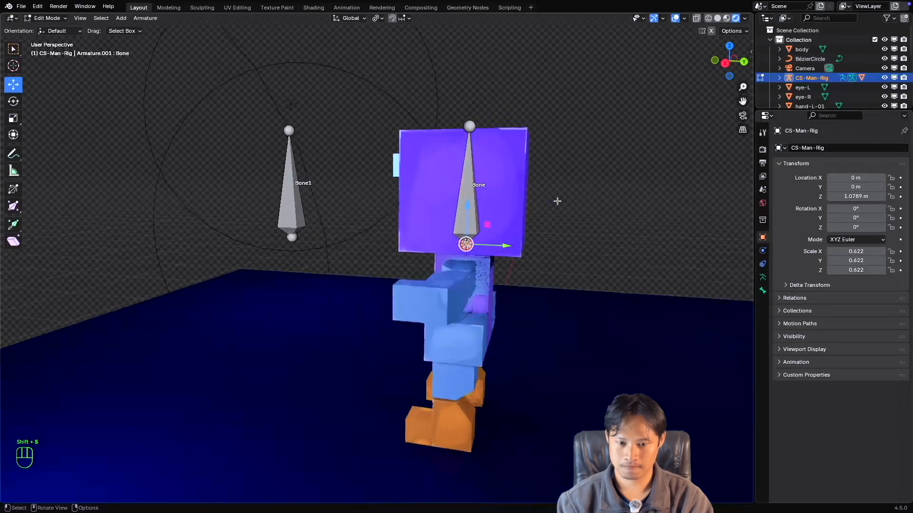
{"action": "key", "text": "Tab"}
{"action": "left_click", "coordinate": [384, 228]}
{"action": "middle_click_drag", "start_coordinate": [420, 234], "coordinate": [443, 233]}
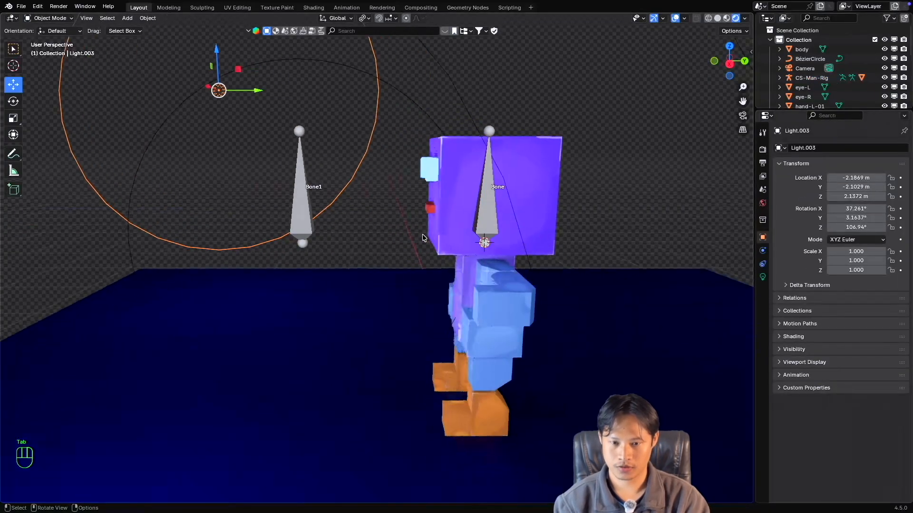
{"action": "left_click", "coordinate": [463, 135]}
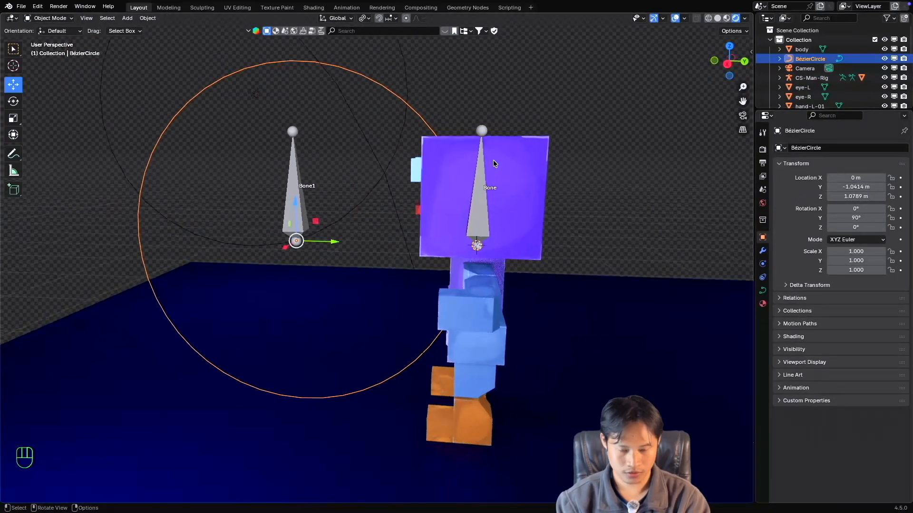
{"action": "key", "text": "shift+s"}
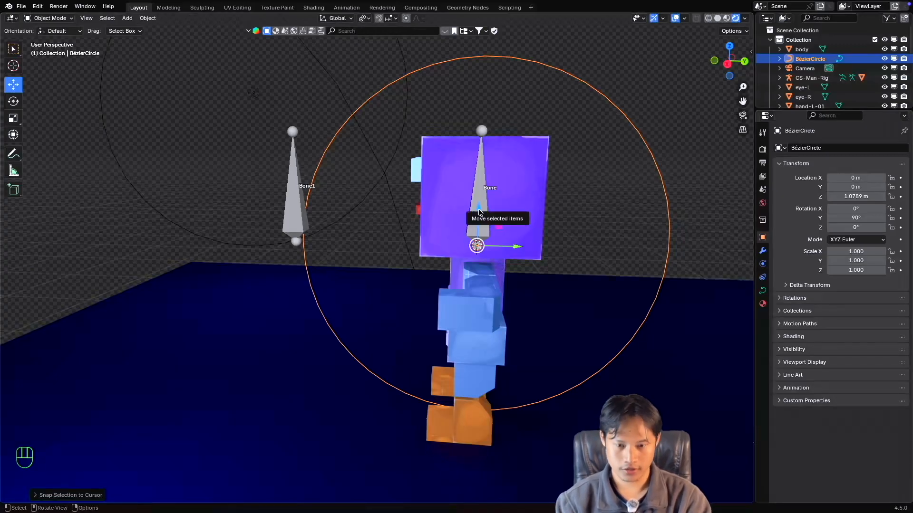
{"action": "key", "text": "KP_3"}
Put CS-Man-Rig in Pose Mode and test the local-space limit by moving the head bone freely, along Y and vertically, cancelling each move.
{"action": "left_click", "coordinate": [473, 192]}
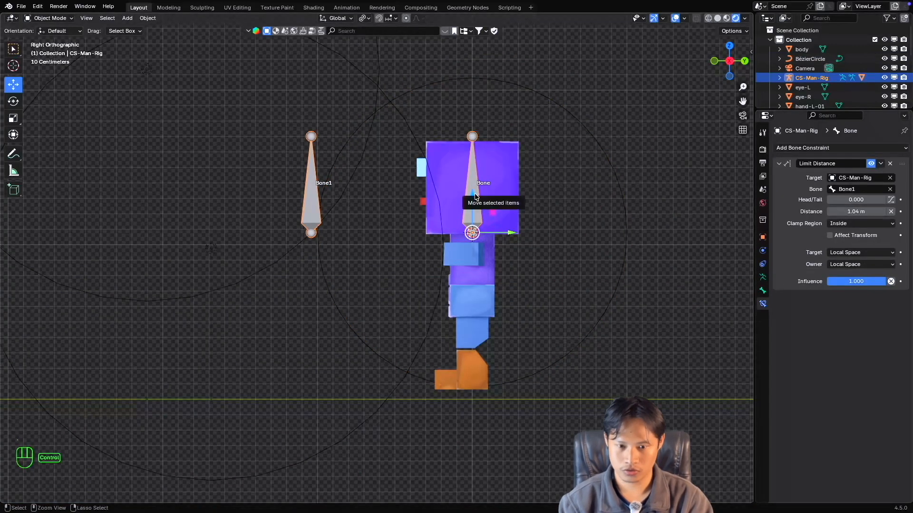
{"action": "key", "text": "ctrl+Tab"}
{"action": "key", "text": "g"}
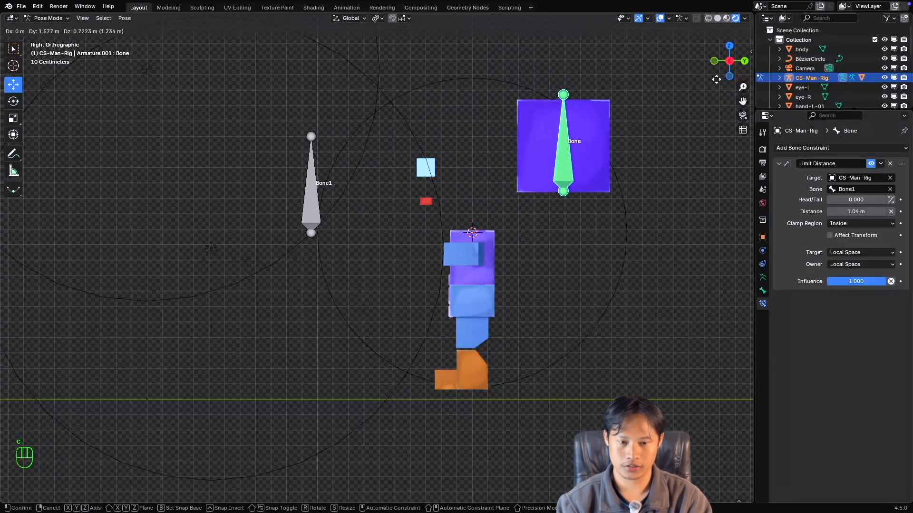
{"action": "key", "text": "Escape"}
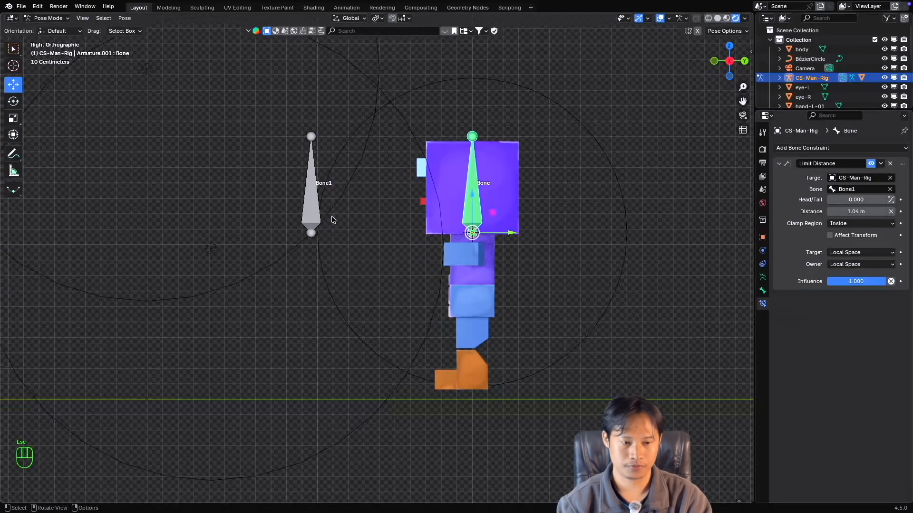
{"action": "left_click_drag", "start_coordinate": [511, 233], "coordinate": [447, 223]}
{"action": "key", "text": "Escape"}
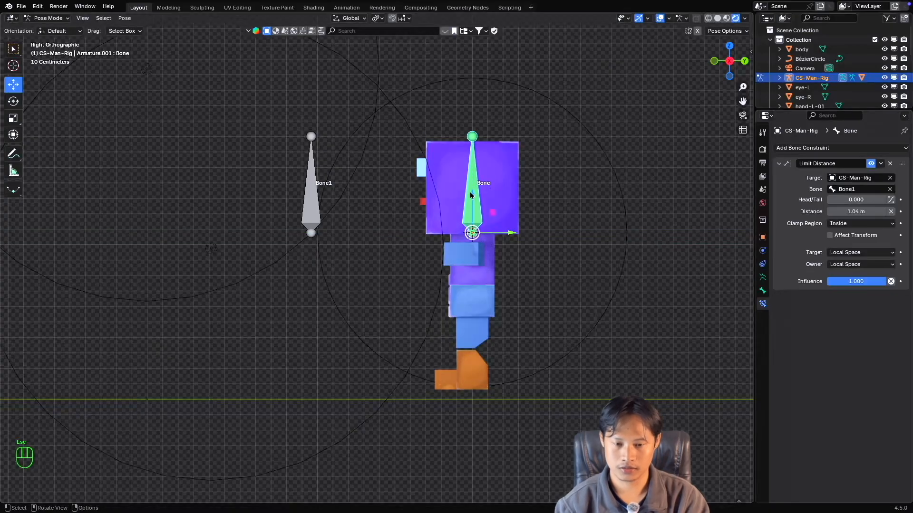
{"action": "left_click_drag", "start_coordinate": [471, 195], "coordinate": [420, 184]}
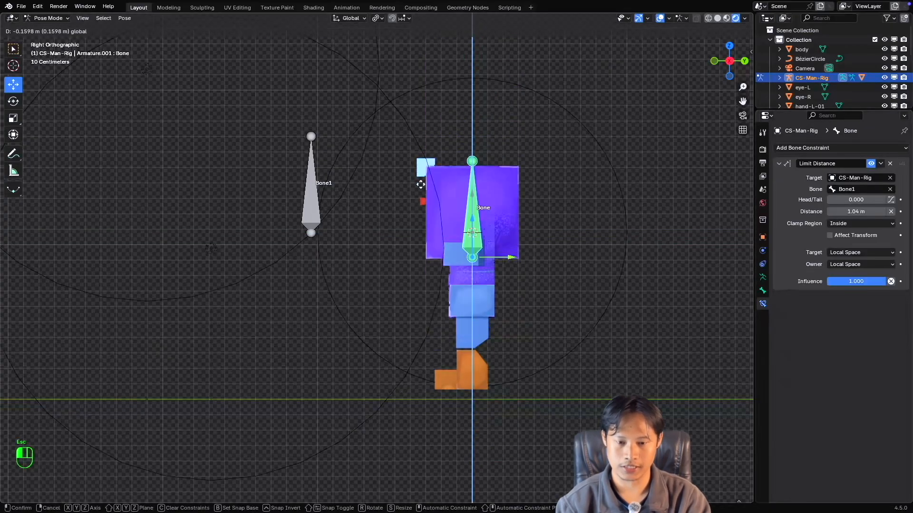
{"action": "key", "text": "Escape"}
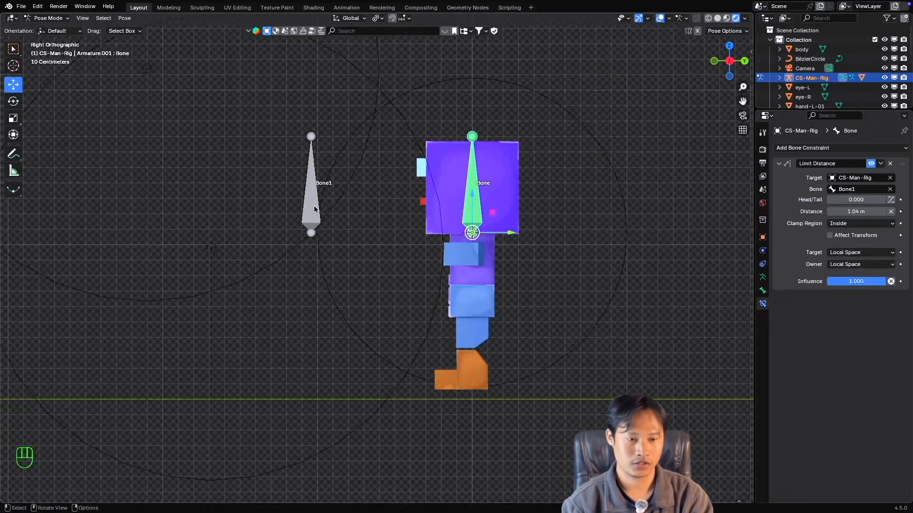
{"action": "middle_click_drag", "start_coordinate": [315, 209], "coordinate": [370, 216]}
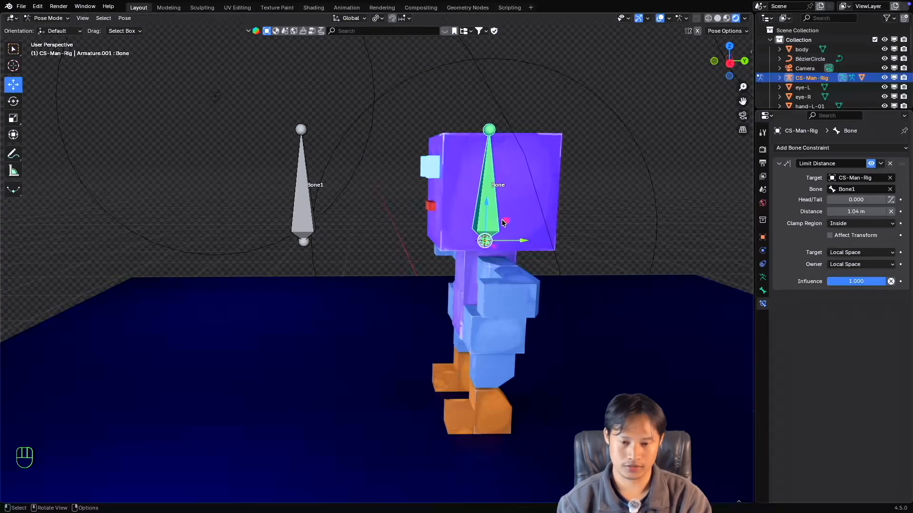
{"action": "scroll", "coordinate": [502, 220], "scroll_direction": "down", "scroll_amount": 3, "text": "super"}
{"action": "scroll", "coordinate": [502, 221], "scroll_direction": "down", "scroll_amount": 2, "text": "shift"}
{"action": "scroll", "coordinate": [501, 221], "scroll_direction": "up", "scroll_amount": 2, "text": "super"}
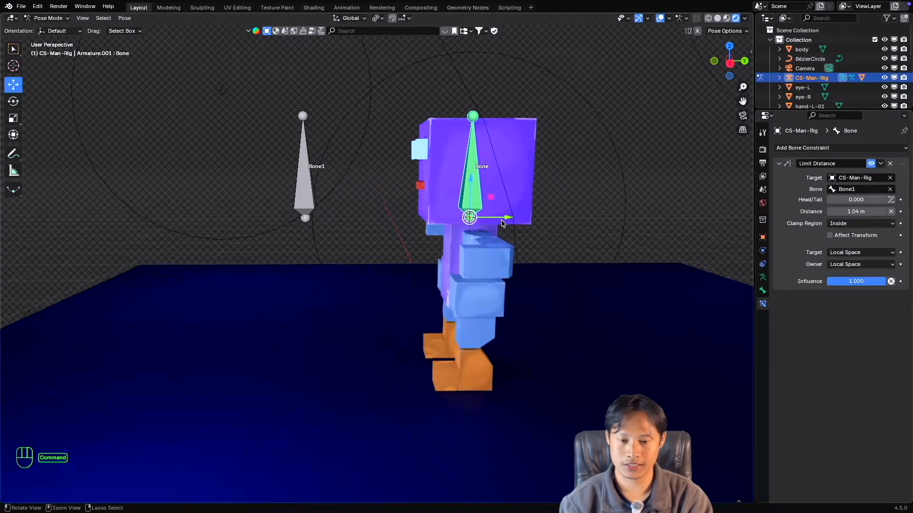
{"action": "middle_click_drag", "start_coordinate": [499, 221], "coordinate": [464, 213]}
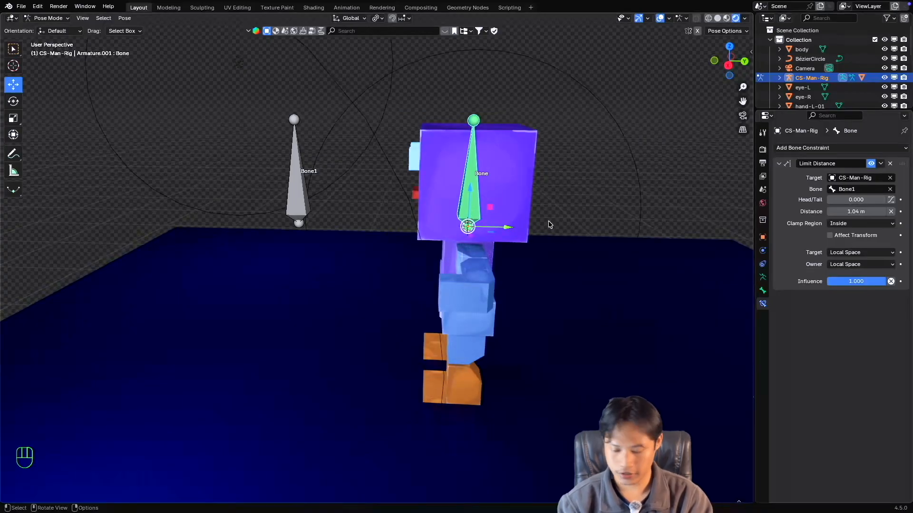
{"action": "key", "text": "KP_3"}
{"action": "scroll", "coordinate": [521, 223], "scroll_direction": "up", "scroll_amount": 3, "text": "super"}
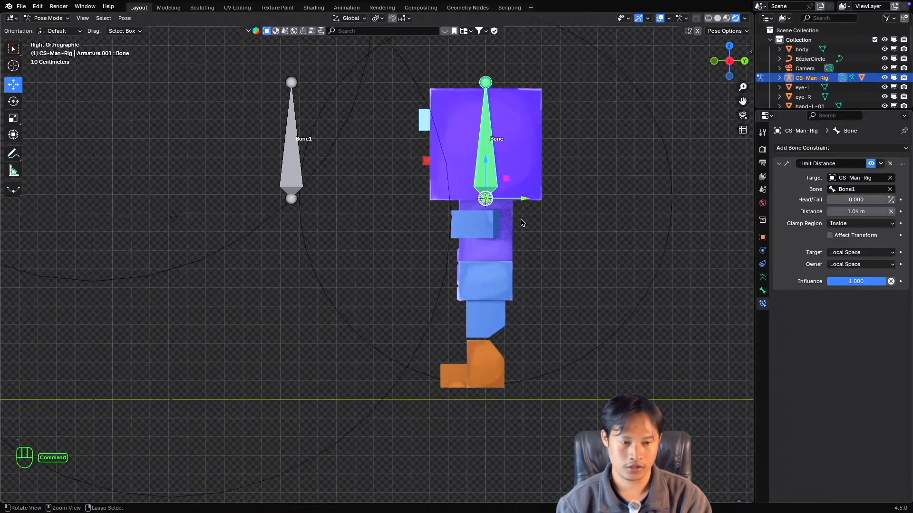
{"action": "scroll", "coordinate": [519, 223], "scroll_direction": "up", "scroll_amount": 1, "text": "shift"}
{"action": "middle_click_drag", "start_coordinate": [519, 223], "coordinate": [515, 230], "text": "shift"}
Set the Clamp Region to Outside and test it in Local Space with repeated moves of the head bone along Y, cancelling each one.
{"action": "left_click", "coordinate": [860, 224]}
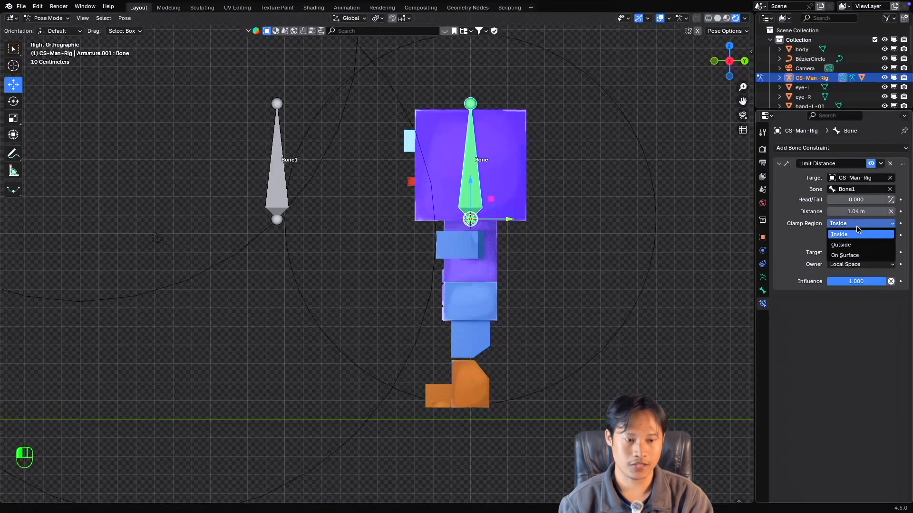
{"action": "left_click", "coordinate": [856, 245]}
{"action": "scroll", "coordinate": [507, 242], "scroll_direction": "down", "scroll_amount": 1}
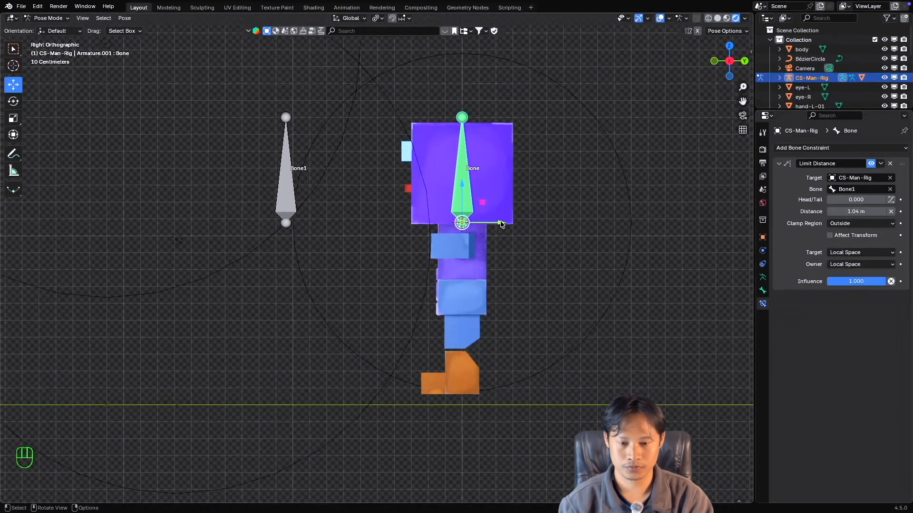
{"action": "key", "text": "g"}
{"action": "key", "text": "y"}
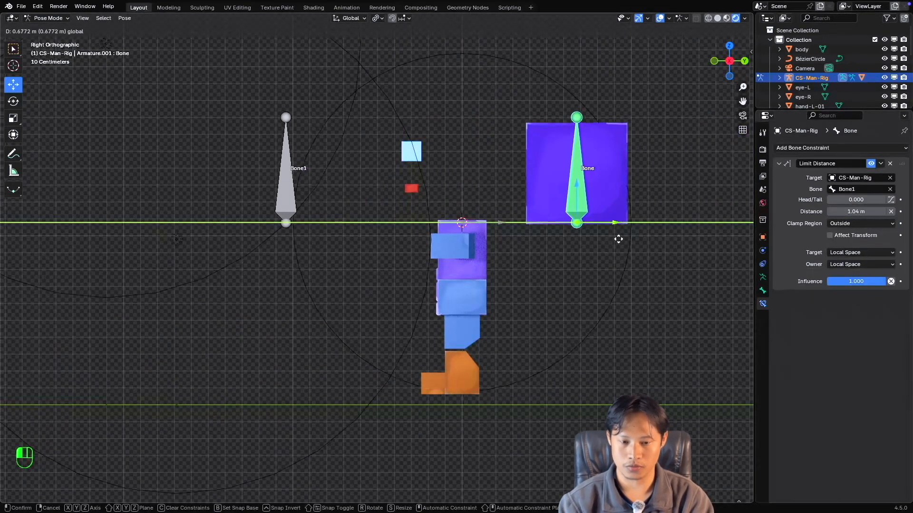
{"action": "key", "text": "Escape"}
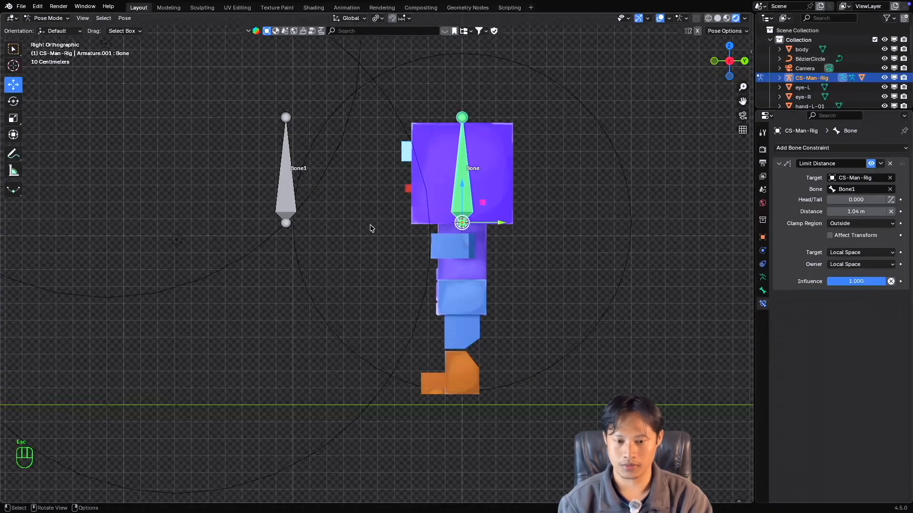
{"action": "left_click_drag", "start_coordinate": [498, 227], "coordinate": [423, 223]}
{"action": "key", "text": "Escape"}
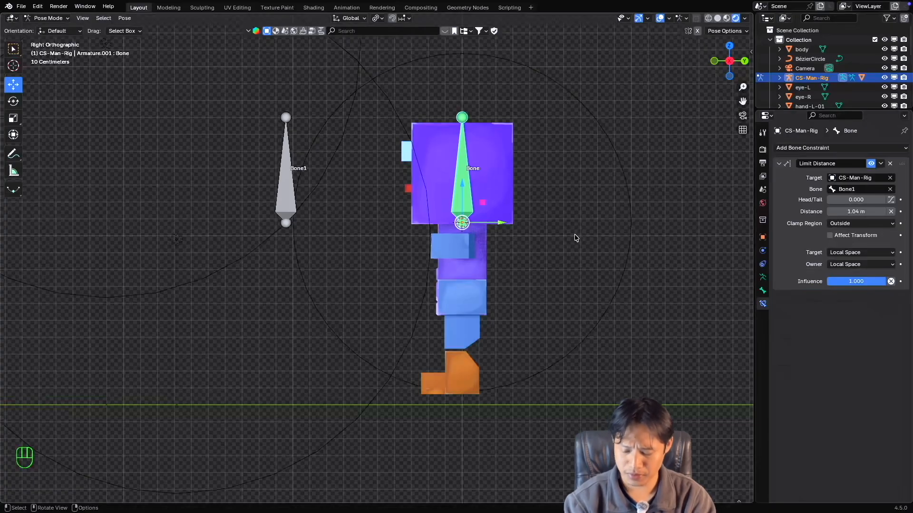
{"action": "left_click_drag", "start_coordinate": [500, 223], "coordinate": [511, 167]}
{"action": "key", "text": "Escape"}
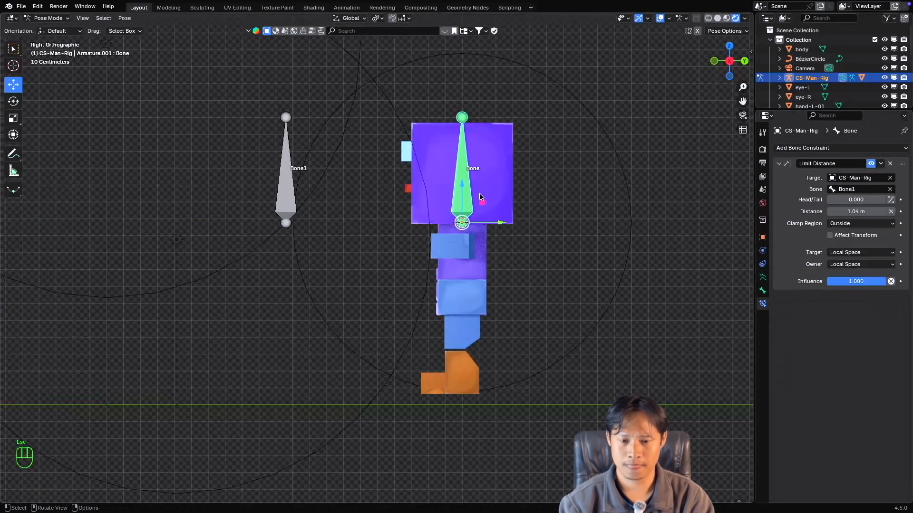
Test the Outside clamp in Local Space by moving the head bone vertically twice, cancelling each move.
{"action": "left_click_drag", "start_coordinate": [463, 182], "coordinate": [463, 99]}
{"action": "key", "text": "Escape"}
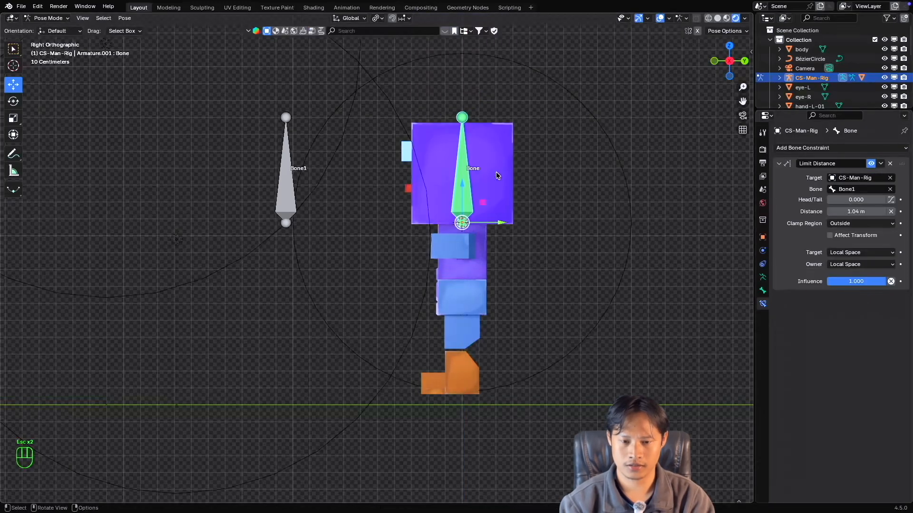
{"action": "mouse_move", "coordinate": [462, 188]}
{"action": "left_mouse_down"}
{"action": "mouse_move", "coordinate": [456, 341]}
{"action": "mouse_move", "coordinate": [456, 179]}
{"action": "mouse_move", "coordinate": [457, 190]}
{"action": "left_mouse_up"}
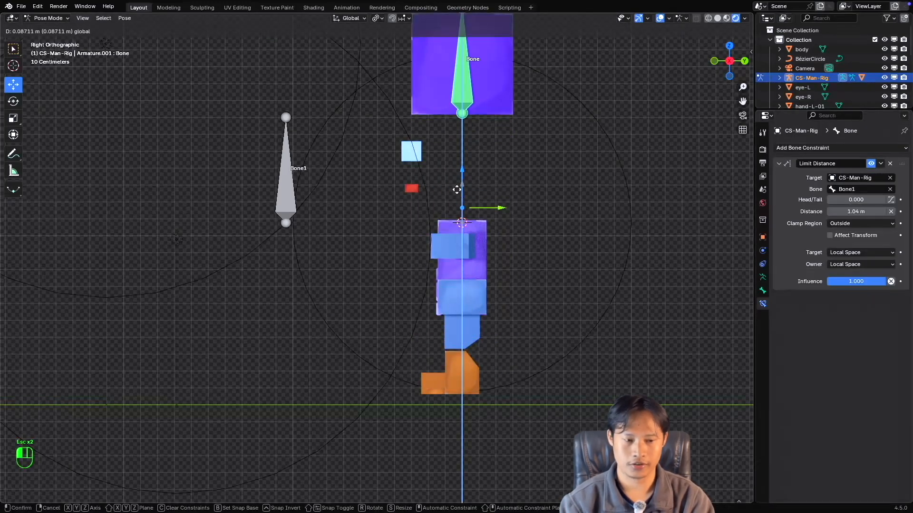
{"action": "key", "text": "Escape"}
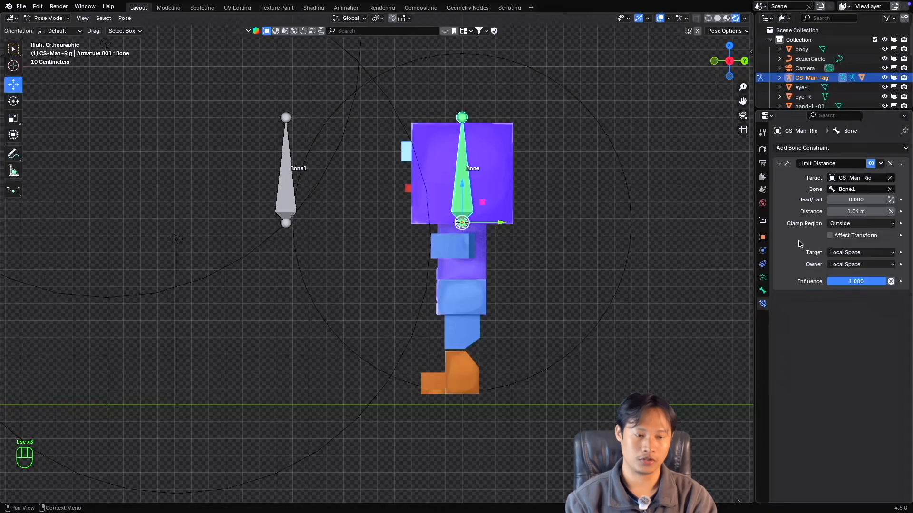
Set the Clamp Region to On Surface and test it by moving the head bone along Y, cancelling the move.
{"action": "left_click", "coordinate": [847, 224]}
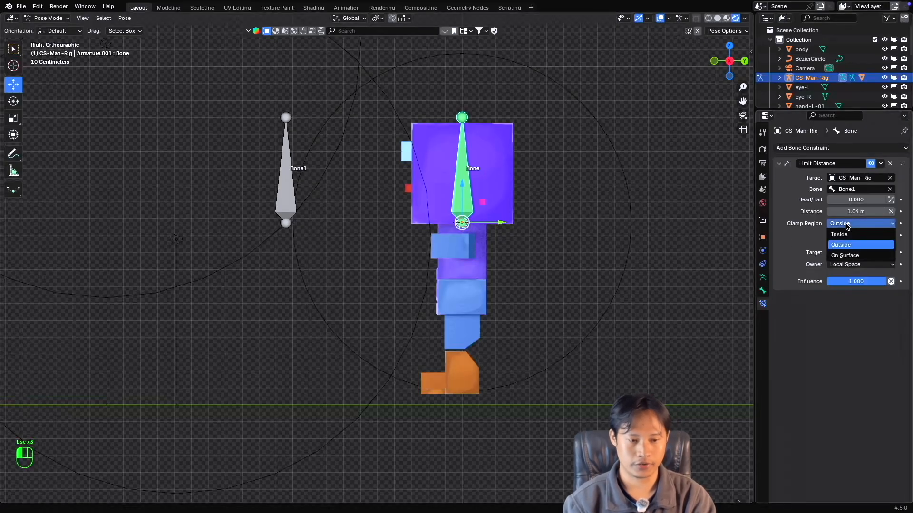
{"action": "left_click", "coordinate": [852, 256]}
{"action": "left_click_drag", "start_coordinate": [503, 223], "coordinate": [546, 212]}
{"action": "key", "text": "Escape"}
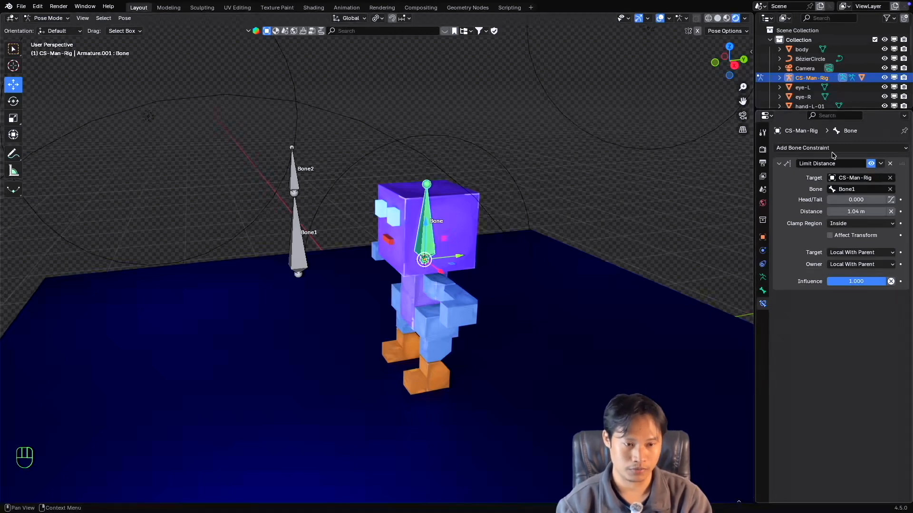
Look over the available bone constraint types in Pose Mode and check their availability in Object Mode.
{"action": "left_click", "coordinate": [818, 149]}
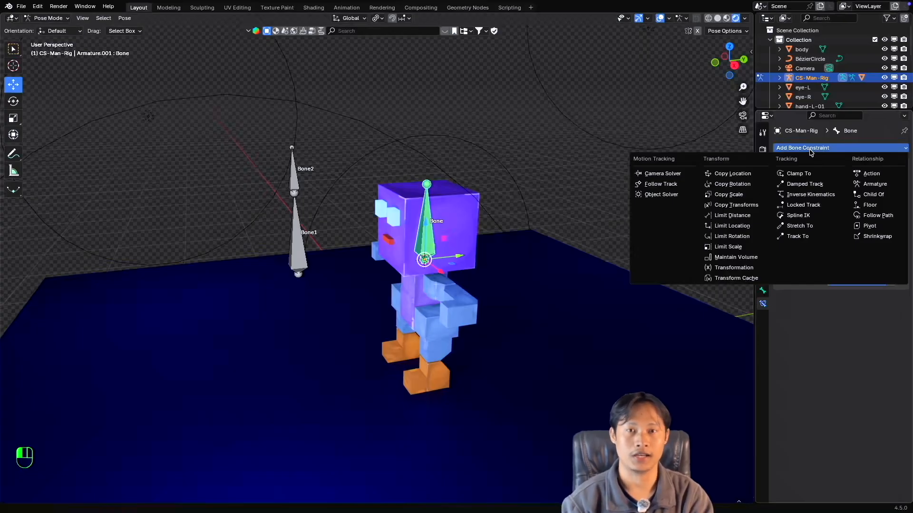
{"action": "left_click", "coordinate": [791, 138]}
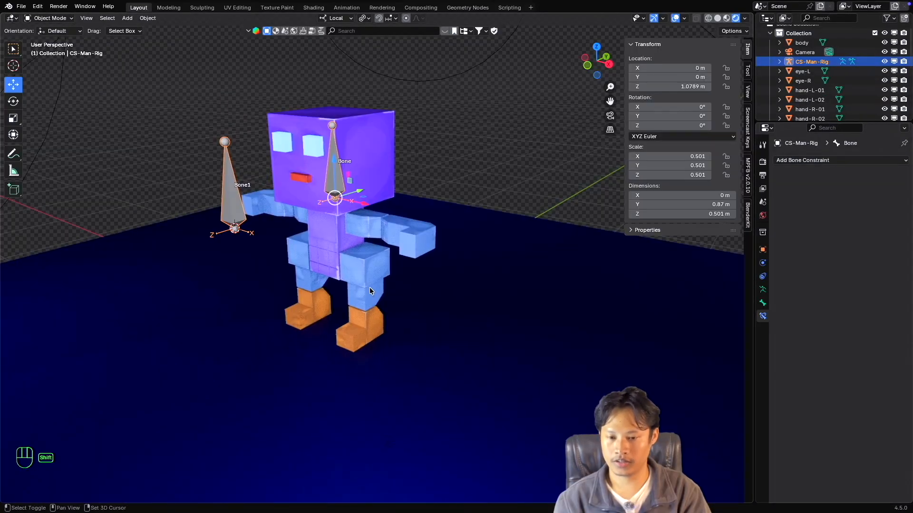
{"action": "scroll", "coordinate": [370, 287], "scroll_direction": "up", "scroll_amount": 1}
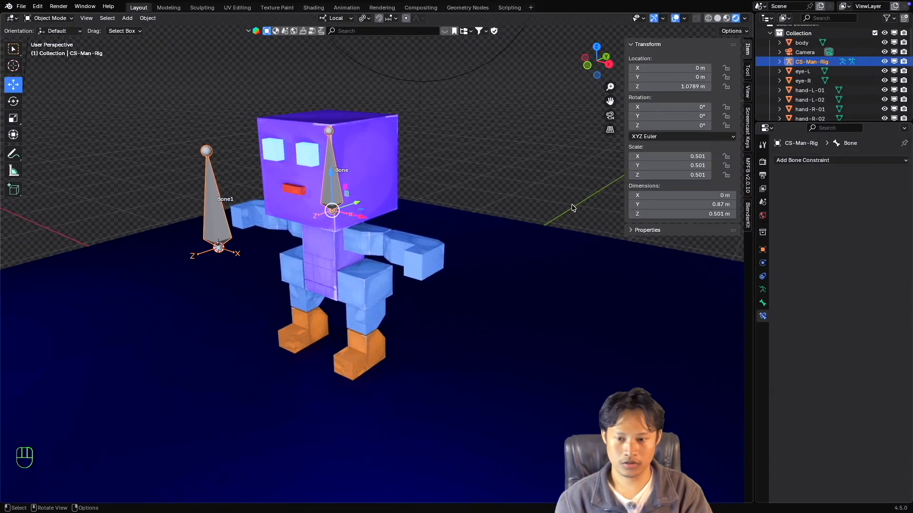
{"action": "left_click", "coordinate": [841, 160]}
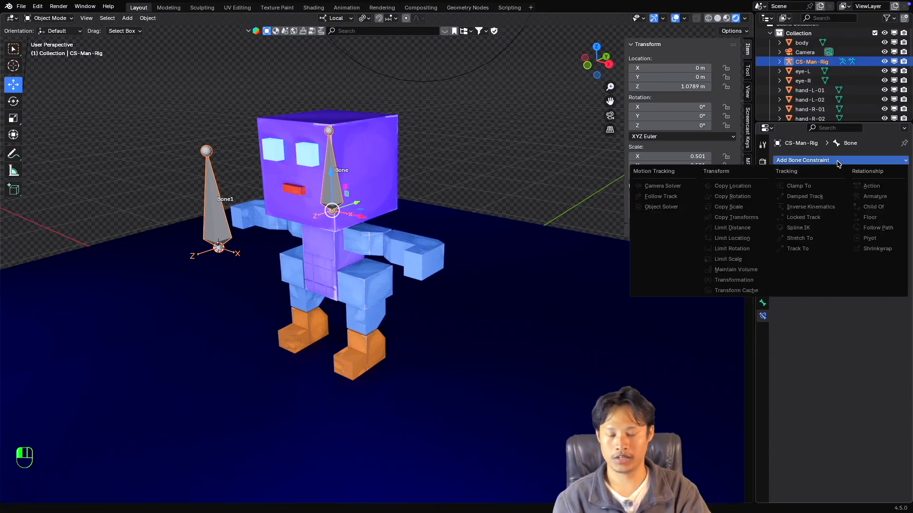
{"action": "left_click", "coordinate": [513, 178]}
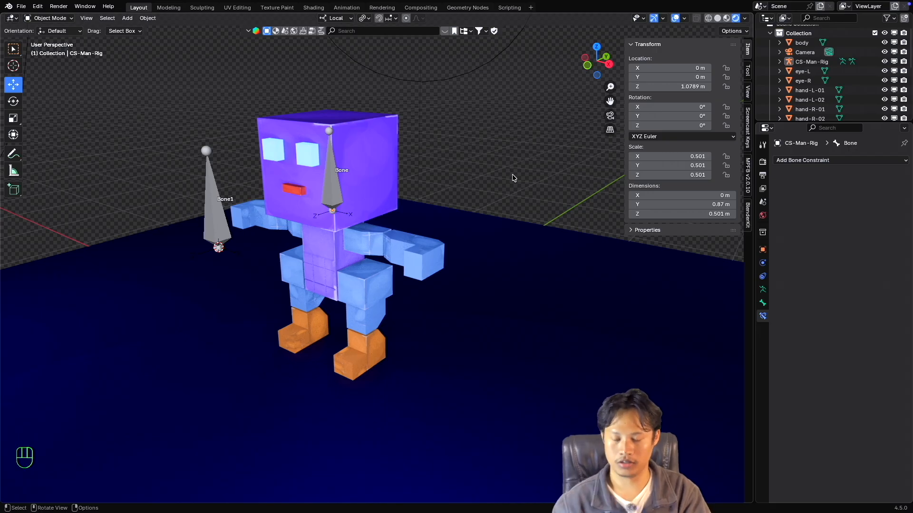
{"action": "left_click", "coordinate": [811, 161]}
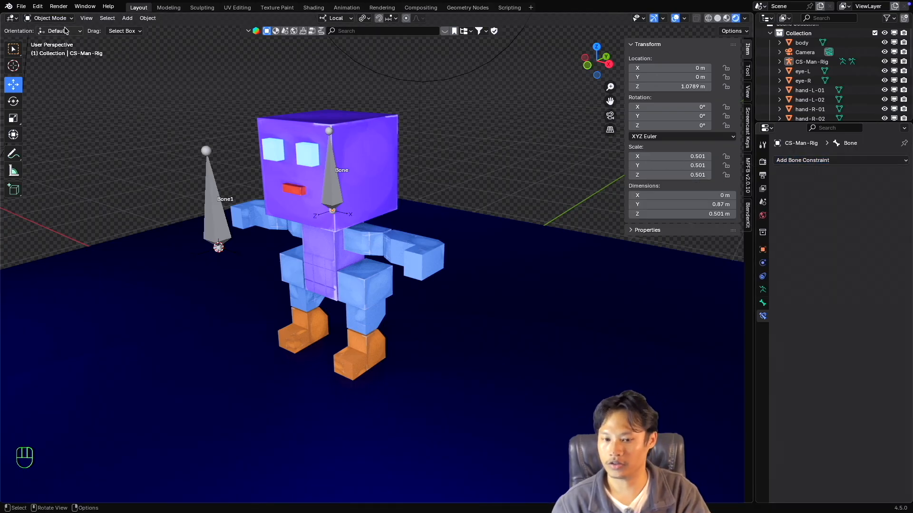
Select the CS-Man-Rig armature, switch it to Pose Mode and check the available bone constraints for the head bone.
{"action": "left_click", "coordinate": [333, 194]}
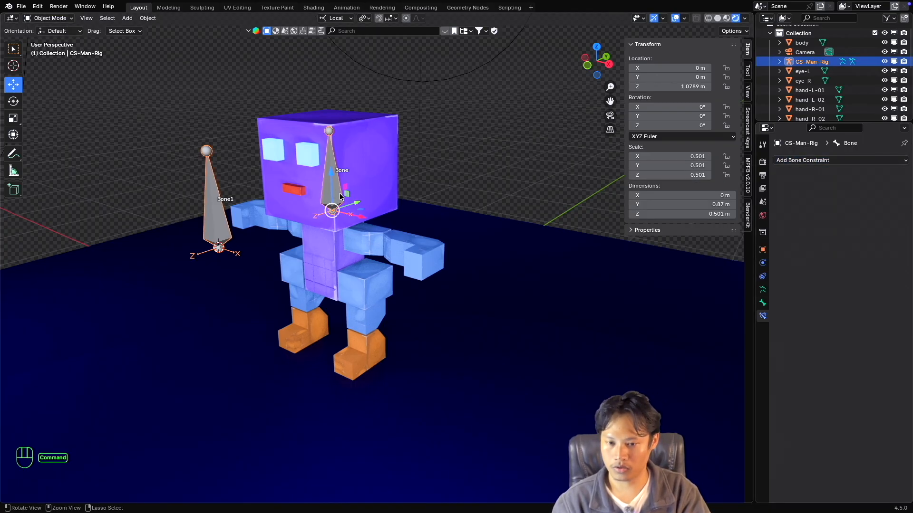
{"action": "scroll", "coordinate": [339, 195], "scroll_direction": "up", "scroll_amount": 3, "text": "super"}
{"action": "scroll", "coordinate": [339, 195], "scroll_direction": "up", "scroll_amount": 3, "text": "shift"}
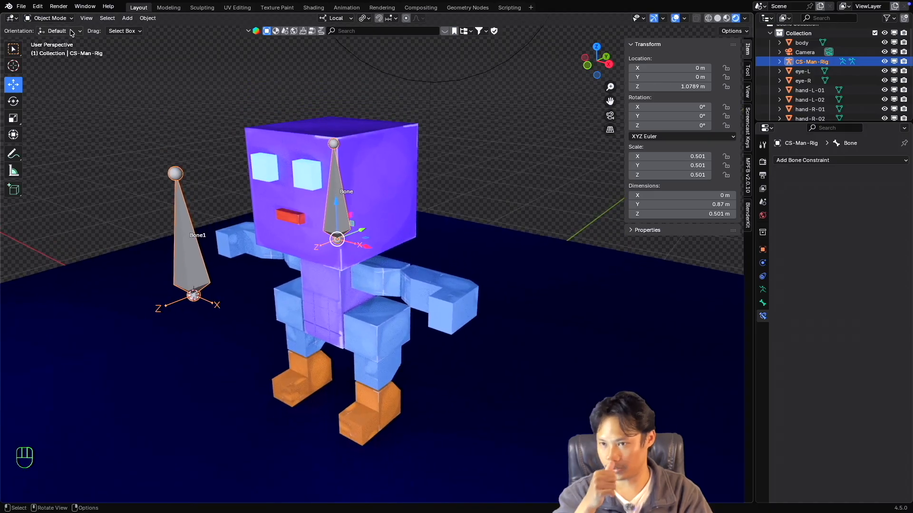
{"action": "left_click", "coordinate": [49, 18]}
{"action": "left_click", "coordinate": [52, 50]}
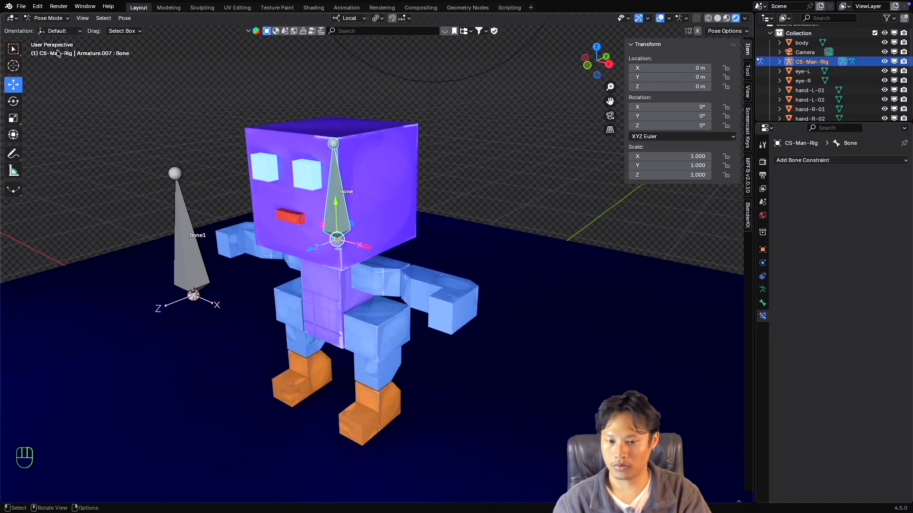
{"action": "left_click", "coordinate": [806, 160]}
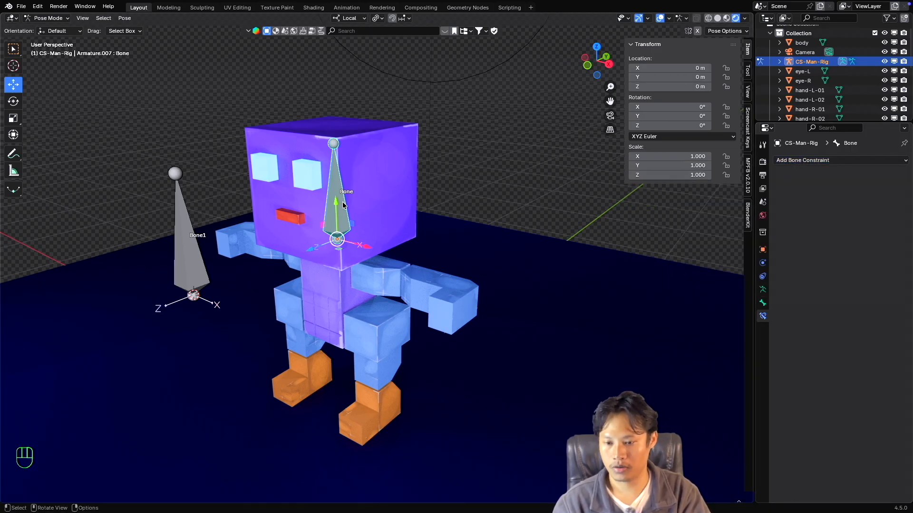
Select Bone1, then select the head bone inside the character's head.
{"action": "left_click", "coordinate": [186, 253]}
{"action": "scroll", "coordinate": [334, 232], "scroll_direction": "down", "scroll_amount": 2, "text": "super"}
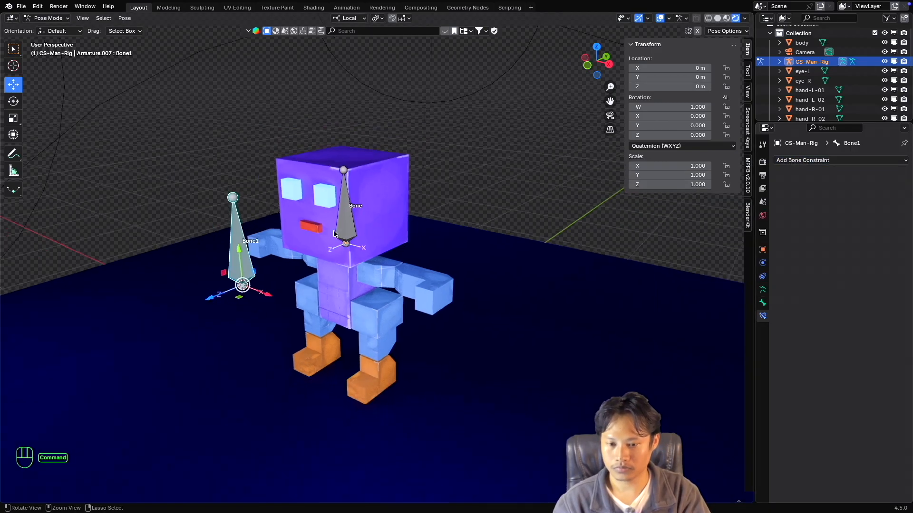
{"action": "scroll", "coordinate": [334, 231], "scroll_direction": "up", "scroll_amount": 1, "text": "super"}
{"action": "scroll", "coordinate": [334, 231], "scroll_direction": "down", "scroll_amount": 2, "text": "shift"}
{"action": "scroll", "coordinate": [335, 231], "scroll_direction": "up", "scroll_amount": 1, "text": "super"}
{"action": "scroll", "coordinate": [340, 228], "scroll_direction": "down", "scroll_amount": 2, "text": "super"}
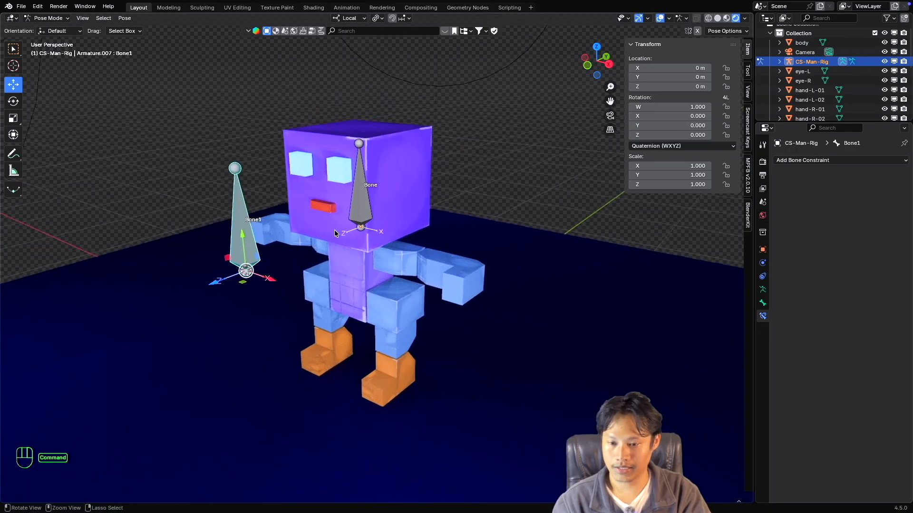
{"action": "scroll", "coordinate": [340, 228], "scroll_direction": "up", "scroll_amount": 1, "text": "super"}
{"action": "scroll", "coordinate": [339, 230], "scroll_direction": "up", "scroll_amount": 2, "text": "super"}
{"action": "scroll", "coordinate": [340, 229], "scroll_direction": "up", "scroll_amount": 1, "text": "shift"}
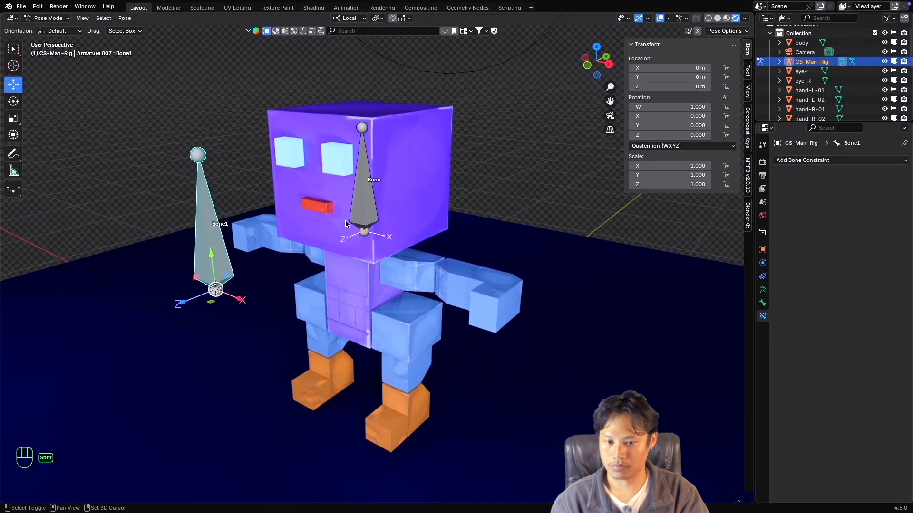
{"action": "left_click", "coordinate": [362, 204]}
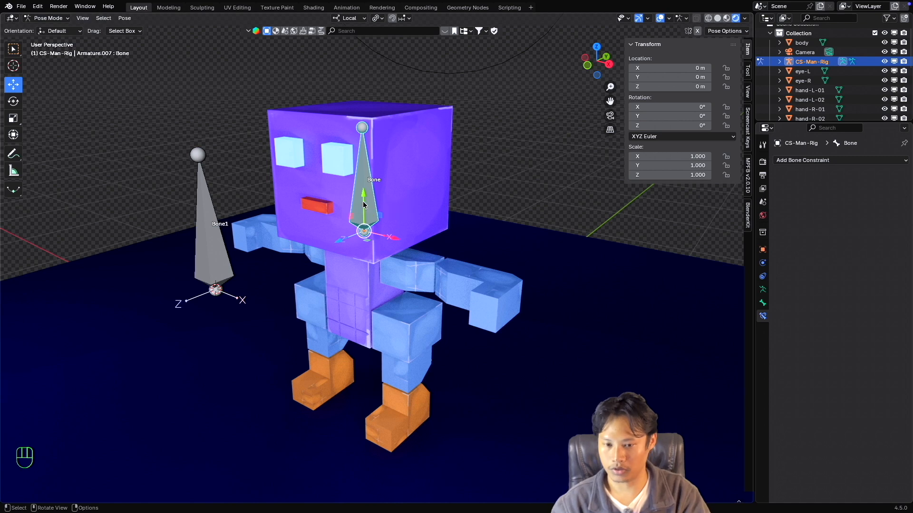
Try to rename the head bone as ddfdg in its bone properties, cancelling the edit.
{"action": "key", "text": "F2"}
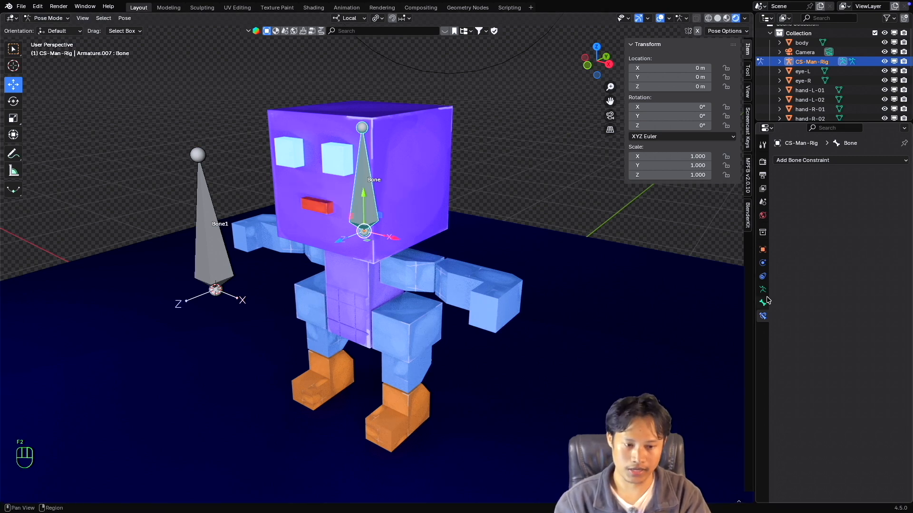
{"action": "left_click", "coordinate": [762, 302]}
{"action": "left_click", "coordinate": [818, 159]}
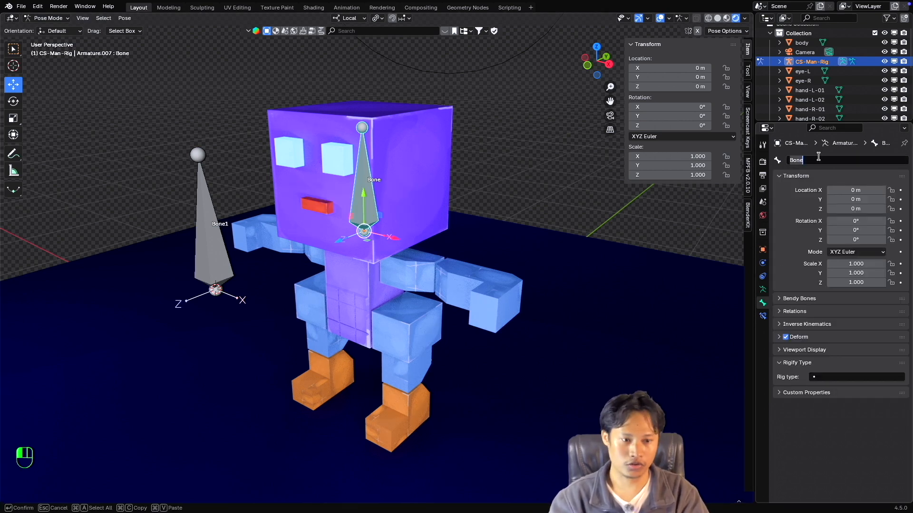
{"action": "type", "text": "ddf"}
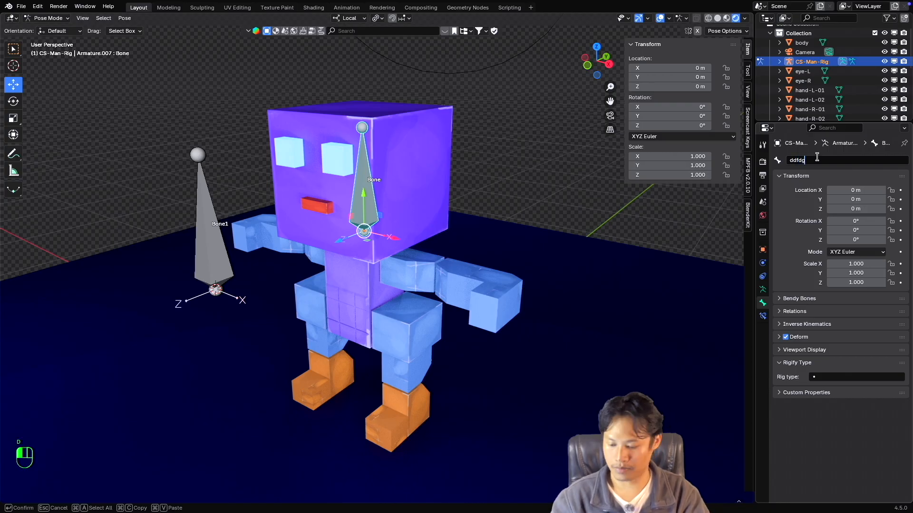
{"action": "type", "text": "dg"}
{"action": "key", "text": "Escape"}
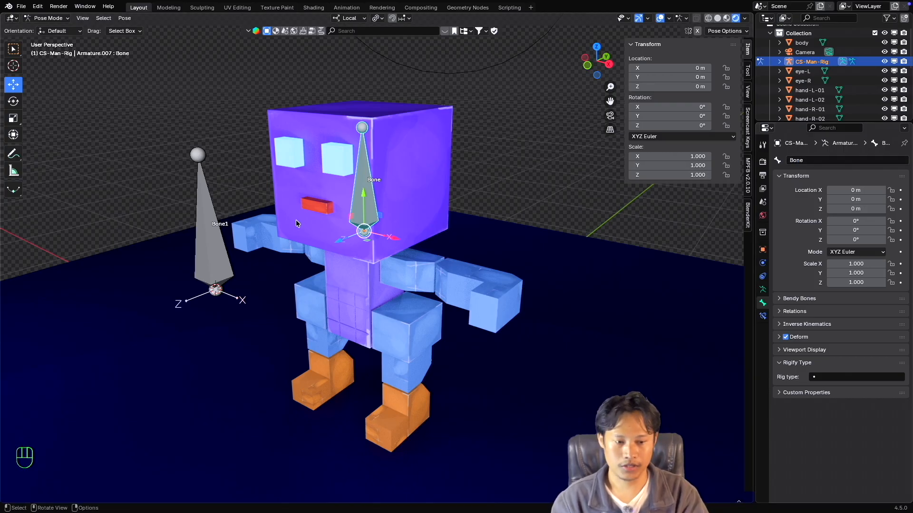
Toggle the bone names off and back on in the armature's viewport display settings.
{"action": "scroll", "coordinate": [369, 245], "scroll_direction": "down", "scroll_amount": 2, "text": "super"}
{"action": "scroll", "coordinate": [369, 245], "scroll_direction": "up", "scroll_amount": 2, "text": "super"}
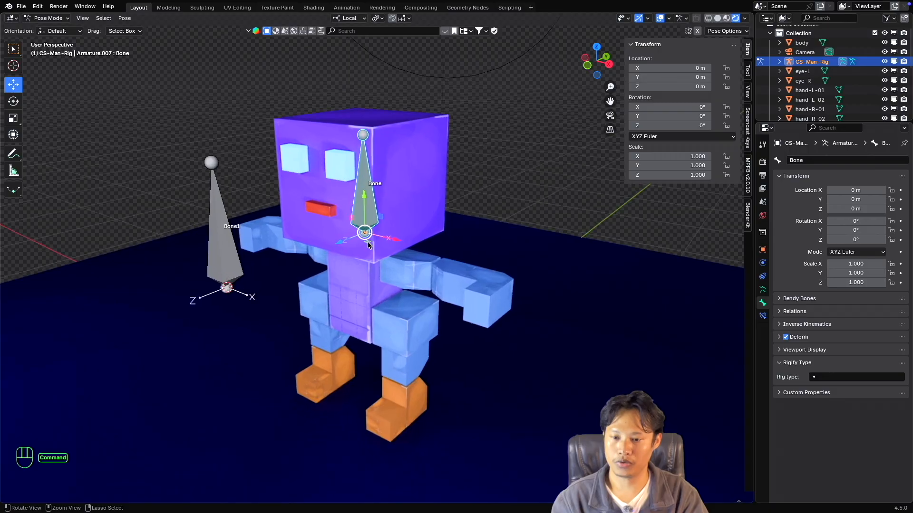
{"action": "scroll", "coordinate": [369, 245], "scroll_direction": "down", "scroll_amount": 2, "text": "super"}
{"action": "scroll", "coordinate": [365, 199], "scroll_direction": "down", "scroll_amount": 2, "text": "shift"}
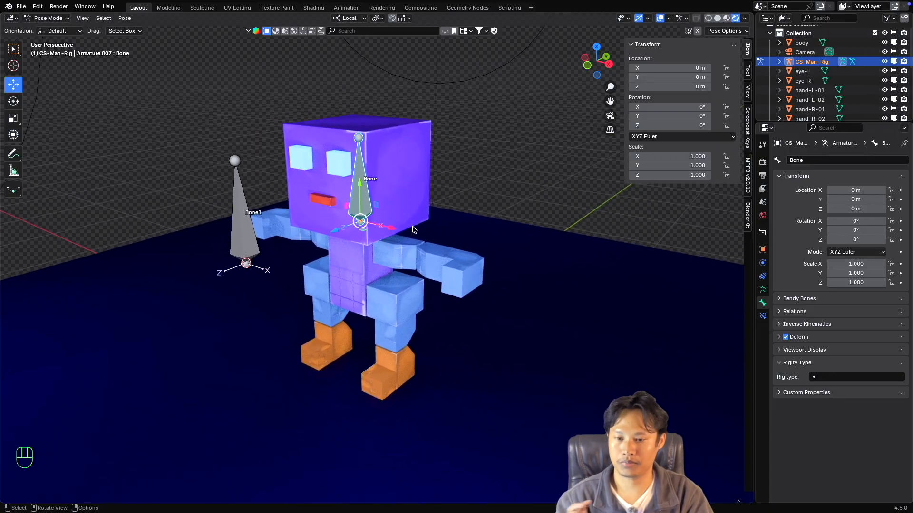
{"action": "left_click", "coordinate": [763, 290]}
{"action": "scroll", "coordinate": [846, 356], "scroll_direction": "down", "scroll_amount": 3}
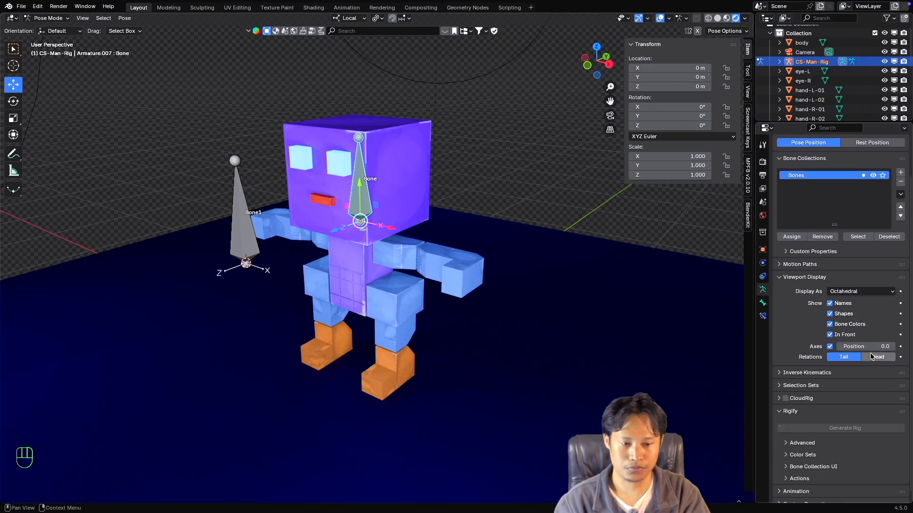
{"action": "left_click", "coordinate": [830, 300]}
{"action": "left_click", "coordinate": [830, 300]}
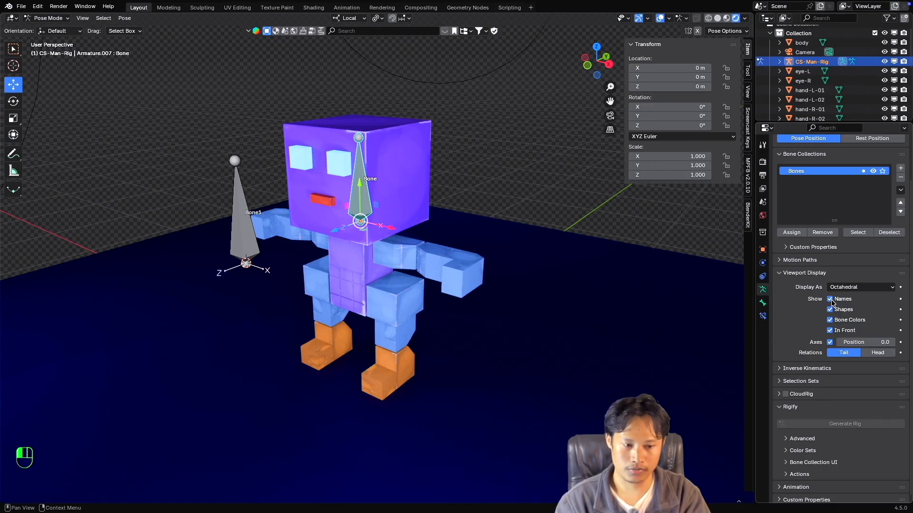
Toggle the armature's bone axes display and leave the axes turned off.
{"action": "left_click", "coordinate": [830, 343]}
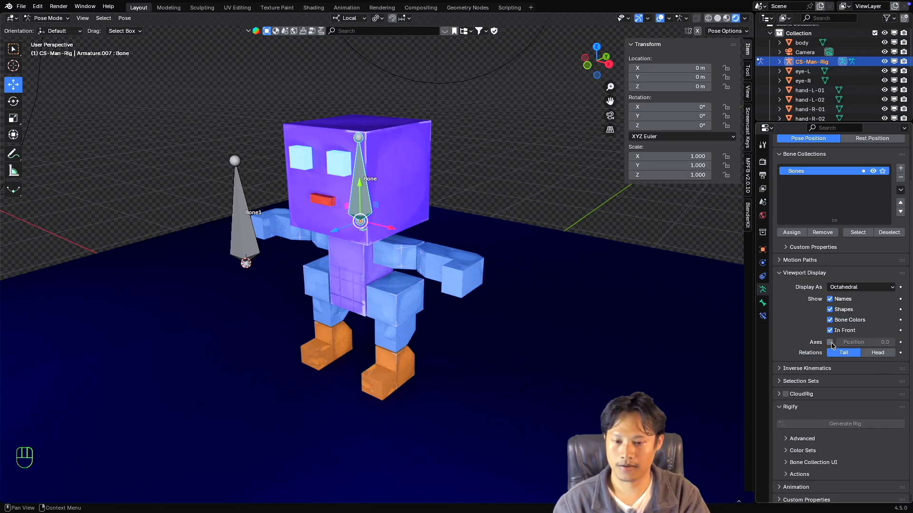
{"action": "left_click", "coordinate": [831, 343]}
{"action": "left_click", "coordinate": [831, 343]}
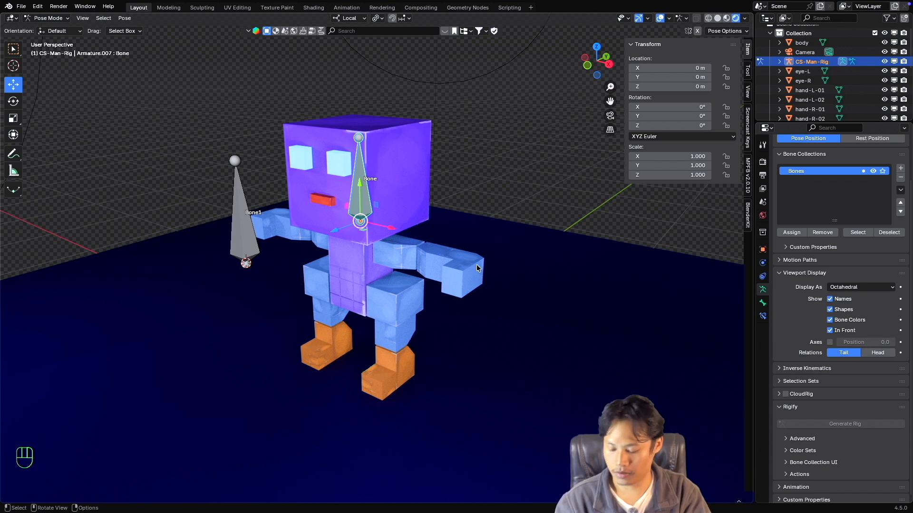
Inspect how the bones display against the character mesh, deselecting and reselecting the head bone.
{"action": "scroll", "coordinate": [386, 228], "scroll_direction": "up", "scroll_amount": 3}
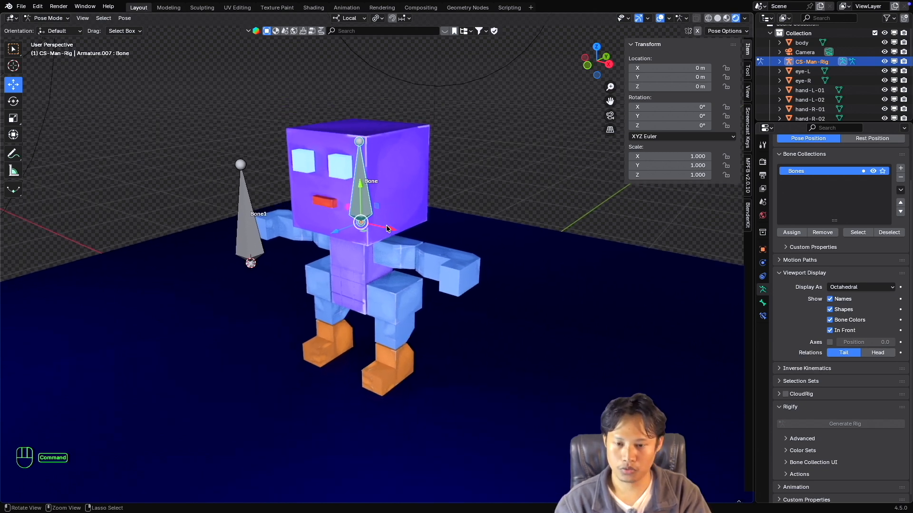
{"action": "scroll", "coordinate": [384, 228], "scroll_direction": "down", "scroll_amount": 2, "text": "super"}
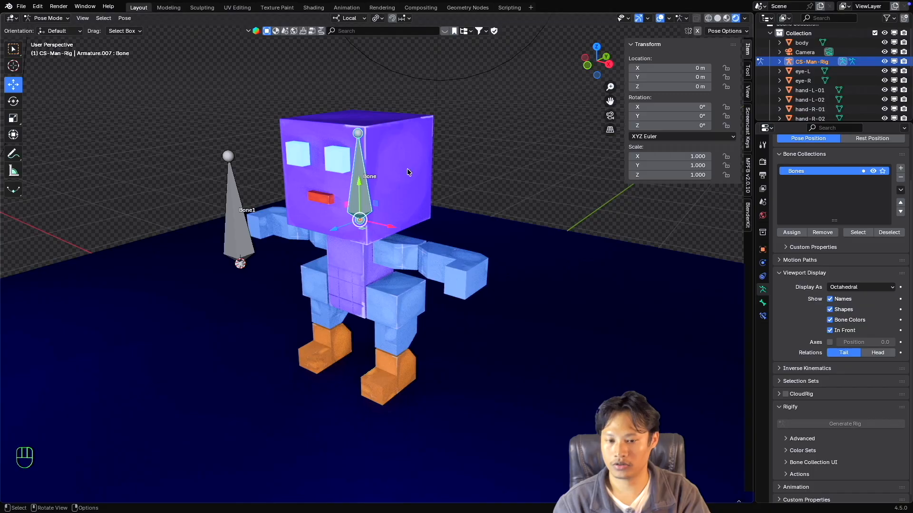
{"action": "scroll", "coordinate": [404, 178], "scroll_direction": "up", "scroll_amount": 4}
{"action": "scroll", "coordinate": [404, 177], "scroll_direction": "down", "scroll_amount": 4}
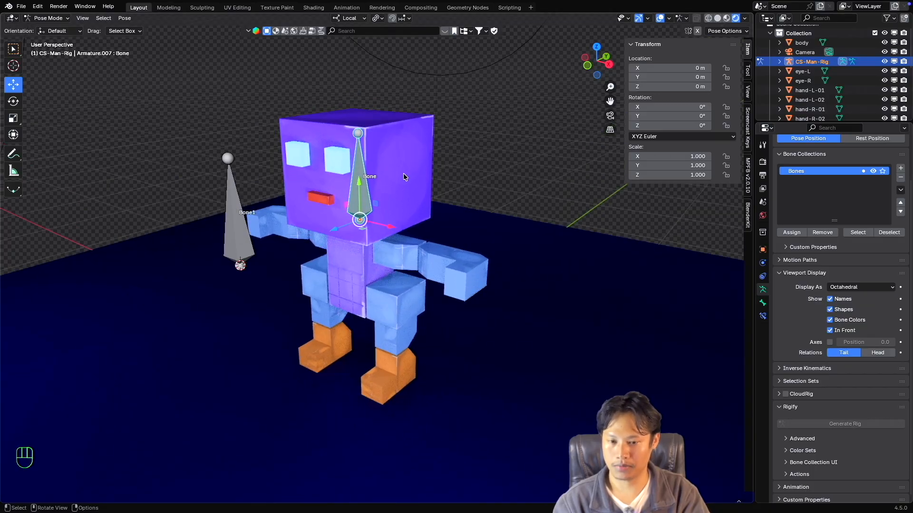
{"action": "scroll", "coordinate": [403, 178], "scroll_direction": "up", "scroll_amount": 3, "text": "super"}
{"action": "scroll", "coordinate": [403, 174], "scroll_direction": "up", "scroll_amount": 1, "text": "super"}
{"action": "left_click", "coordinate": [402, 167]}
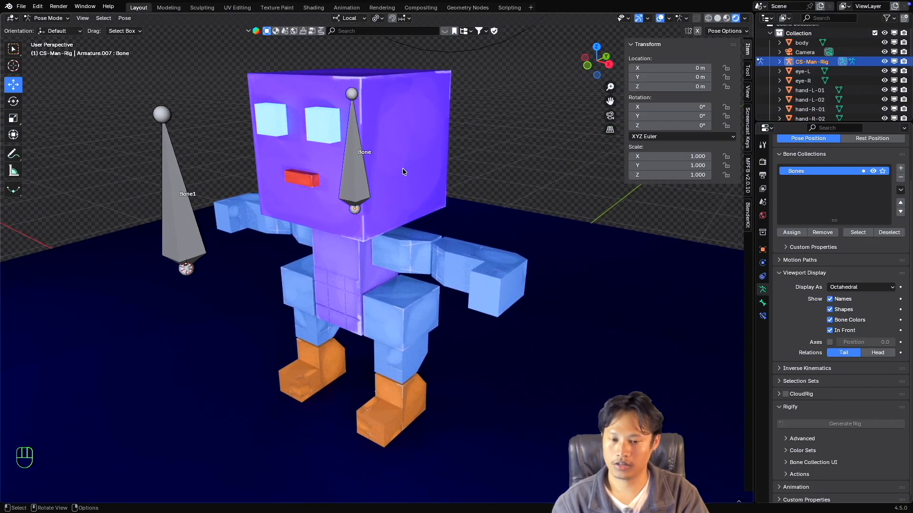
{"action": "scroll", "coordinate": [407, 181], "scroll_direction": "down", "scroll_amount": 3, "text": "super"}
{"action": "scroll", "coordinate": [407, 181], "scroll_direction": "up", "scroll_amount": 2}
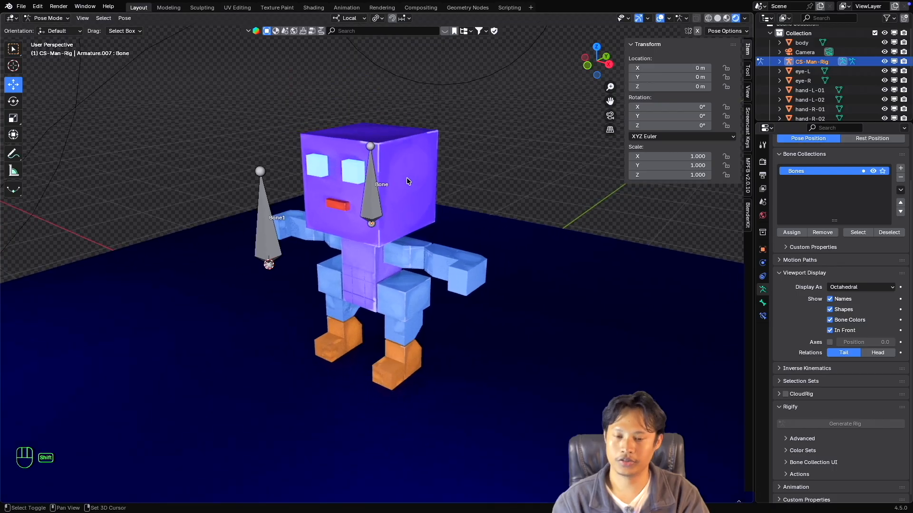
{"action": "left_click", "coordinate": [369, 192]}
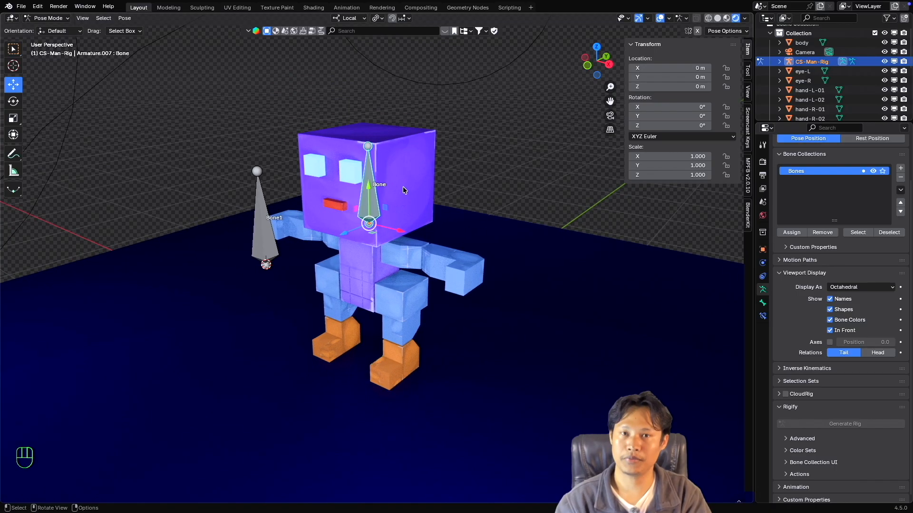
Toggle the armature's In Front display off and back on to compare the head bone's visibility through the mesh.
{"action": "left_click", "coordinate": [830, 330]}
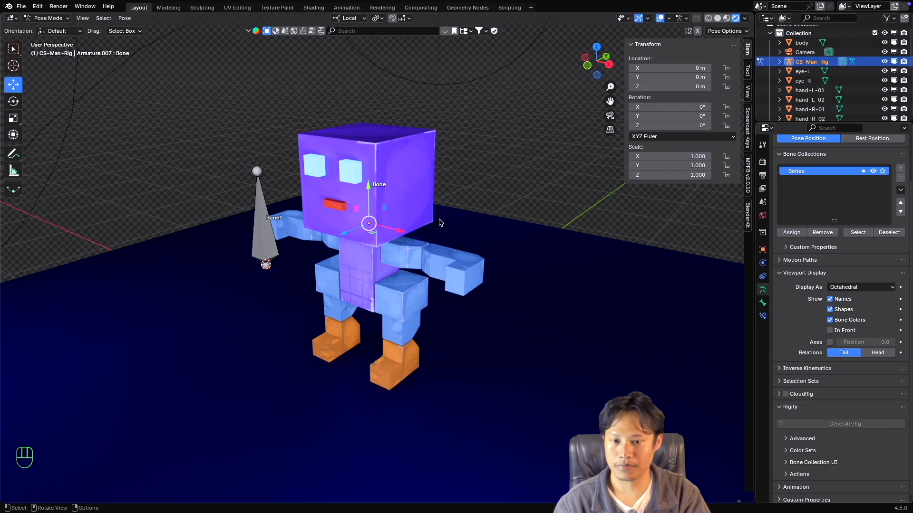
{"action": "mouse_move", "coordinate": [440, 223]}
{"action": "middle_mouse_down"}
{"action": "mouse_move", "coordinate": [420, 221]}
{"action": "mouse_move", "coordinate": [471, 228]}
{"action": "mouse_move", "coordinate": [447, 225]}
{"action": "middle_mouse_up"}
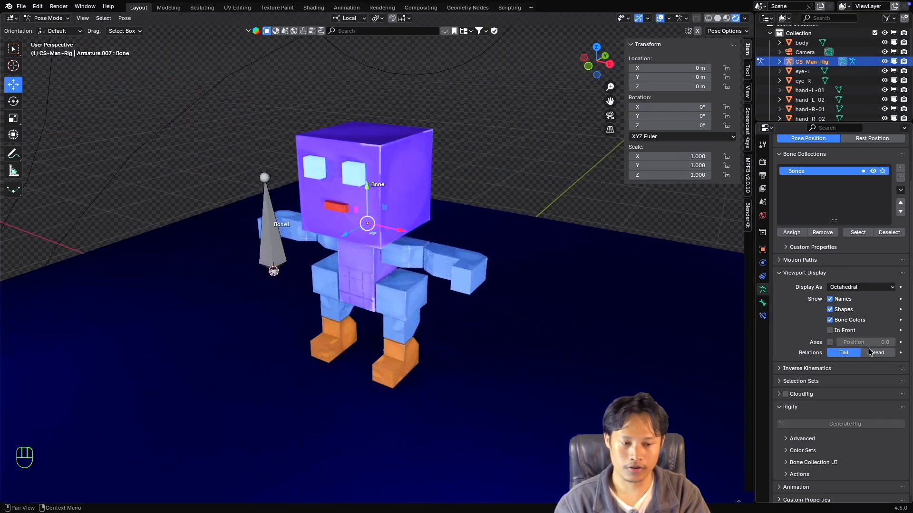
{"action": "left_click", "coordinate": [830, 330]}
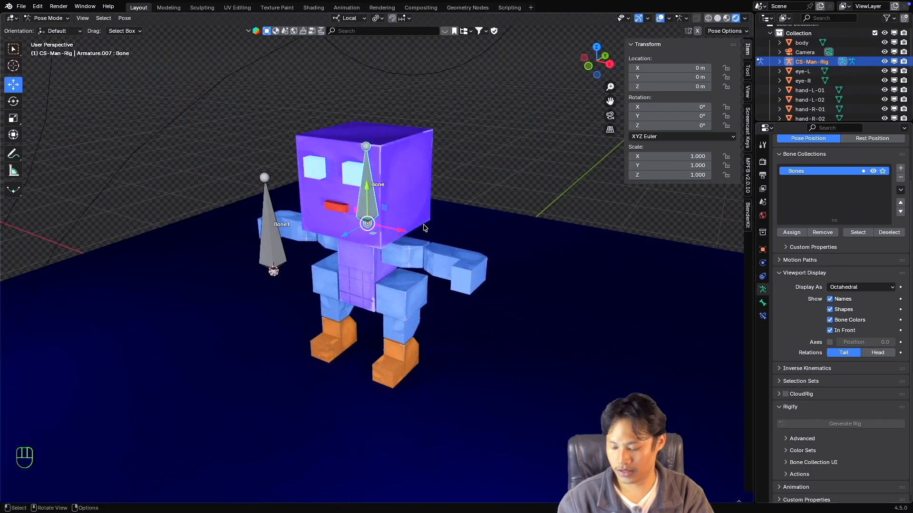
{"action": "scroll", "coordinate": [398, 218], "scroll_direction": "up", "scroll_amount": 2}
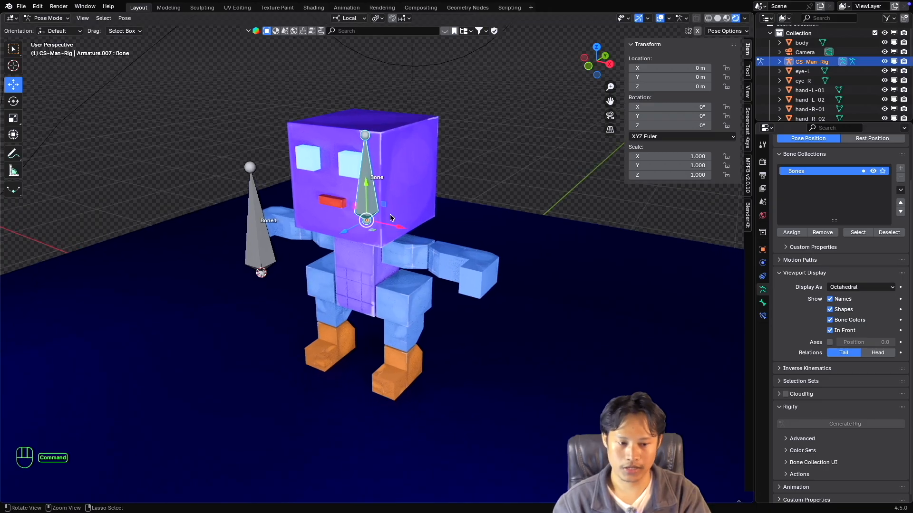
Add a Limit Location bone constraint to the head bone.
{"action": "left_click", "coordinate": [763, 316]}
{"action": "left_click", "coordinate": [816, 160]}
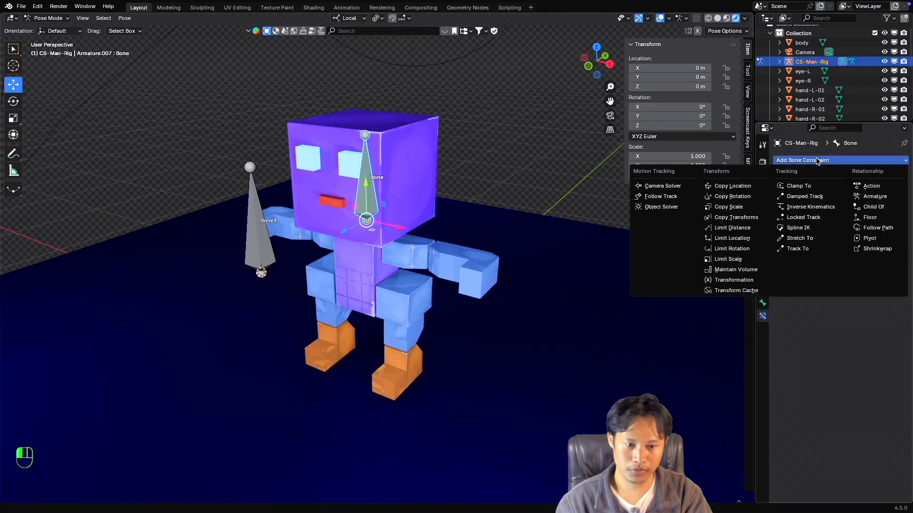
{"action": "left_click", "coordinate": [740, 239]}
{"action": "scroll", "coordinate": [394, 214], "scroll_direction": "up", "scroll_amount": 2}
{"action": "scroll", "coordinate": [395, 217], "scroll_direction": "down", "scroll_amount": 2, "text": "super"}
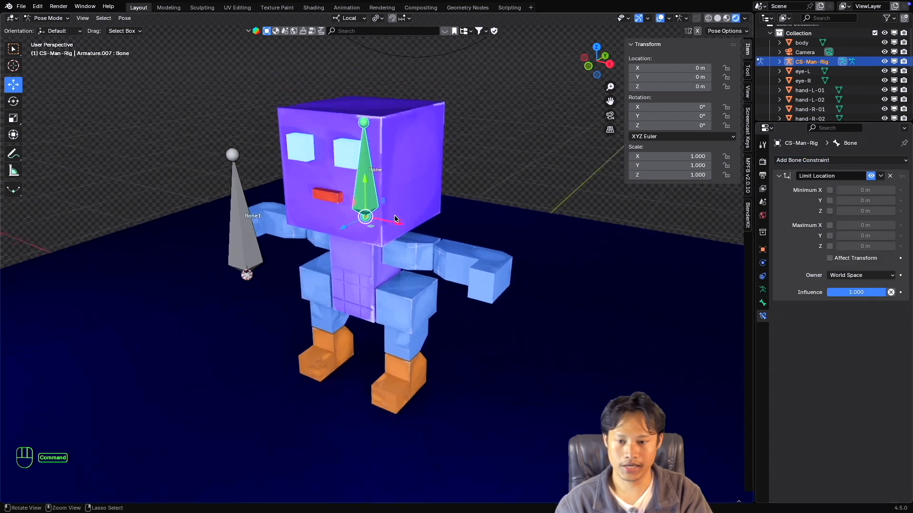
{"action": "scroll", "coordinate": [395, 218], "scroll_direction": "up", "scroll_amount": 1, "text": "shift"}
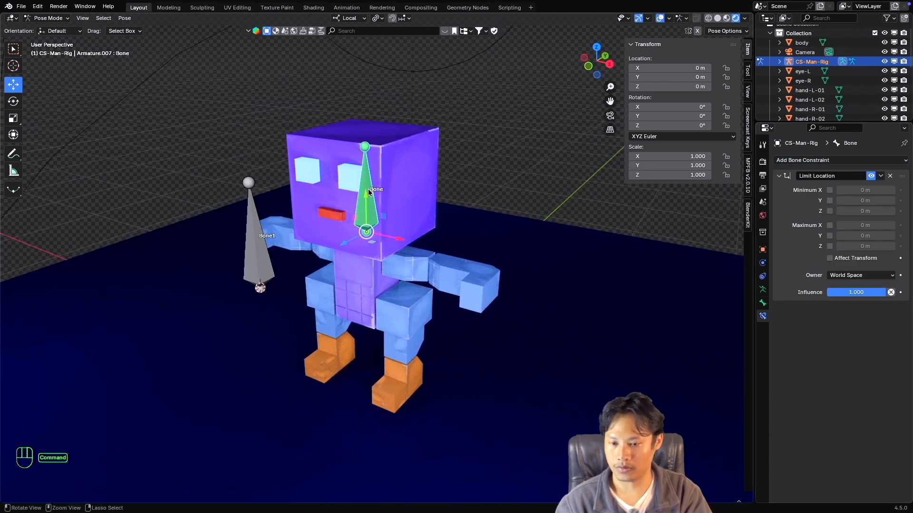
{"action": "scroll", "coordinate": [369, 189], "scroll_direction": "up", "scroll_amount": 2}
{"action": "scroll", "coordinate": [371, 189], "scroll_direction": "down", "scroll_amount": 4, "text": "super"}
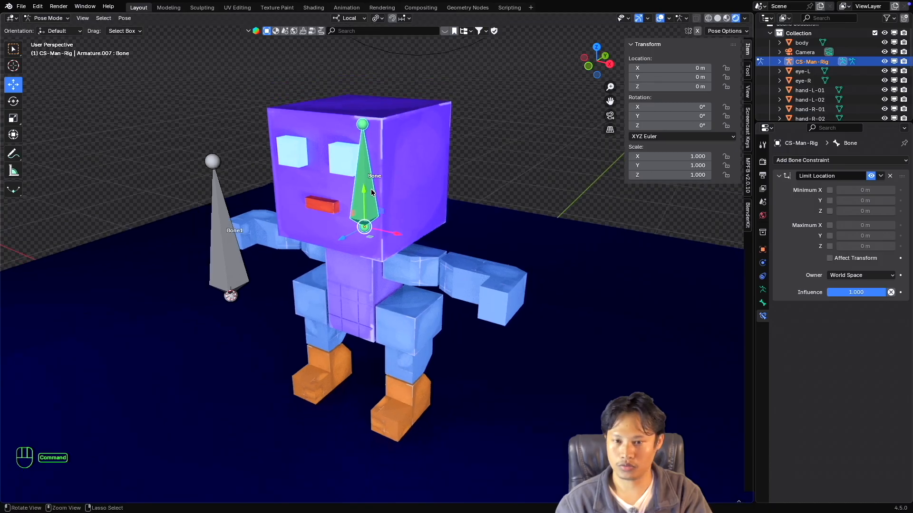
{"action": "scroll", "coordinate": [372, 189], "scroll_direction": "down", "scroll_amount": 1, "text": "shift"}
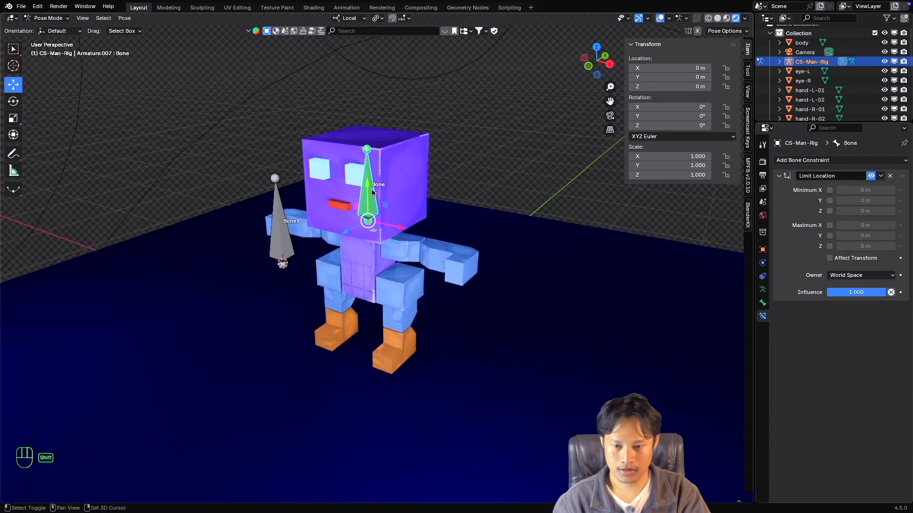
{"action": "scroll", "coordinate": [371, 188], "scroll_direction": "left", "scroll_amount": 2}
{"action": "scroll", "coordinate": [372, 189], "scroll_direction": "up", "scroll_amount": 1, "text": "super"}
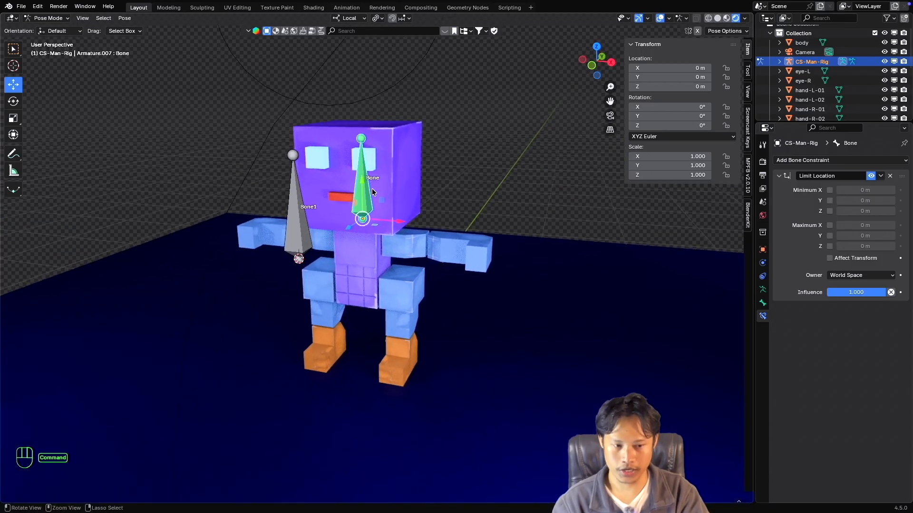
{"action": "scroll", "coordinate": [372, 188], "scroll_direction": "up", "scroll_amount": 1, "text": "shift"}
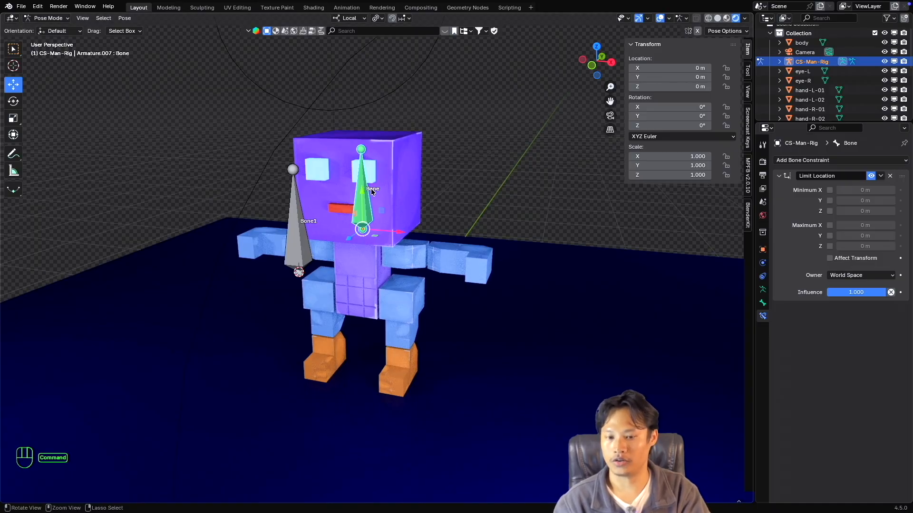
{"action": "scroll", "coordinate": [371, 192], "scroll_direction": "down", "scroll_amount": 2, "text": "super"}
{"action": "scroll", "coordinate": [371, 191], "scroll_direction": "down", "scroll_amount": 1, "text": "shift"}
{"action": "scroll", "coordinate": [372, 192], "scroll_direction": "up", "scroll_amount": 1, "text": "shift"}
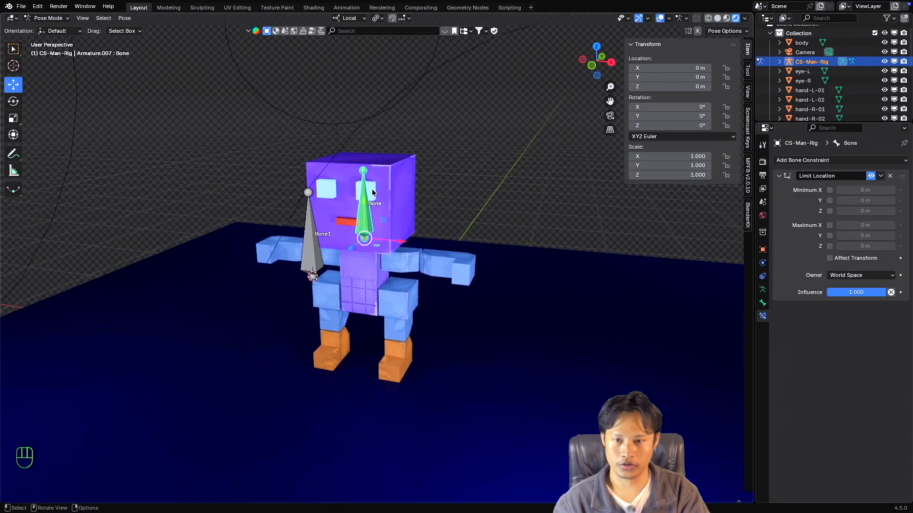
{"action": "scroll", "coordinate": [372, 189], "scroll_direction": "up", "scroll_amount": 1}
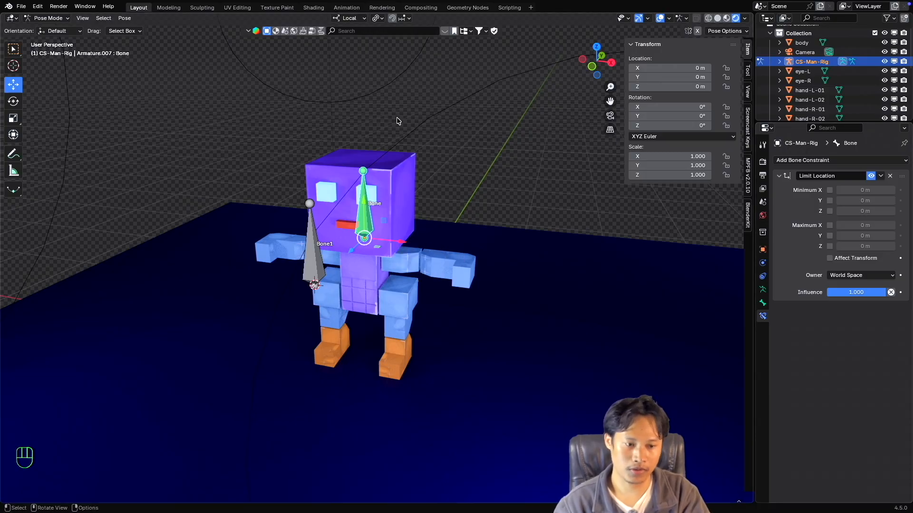
Set the Limit Location constraint's owner to Local Space and review the available transform orientations alongside the owner spaces.
{"action": "left_click", "coordinate": [851, 276]}
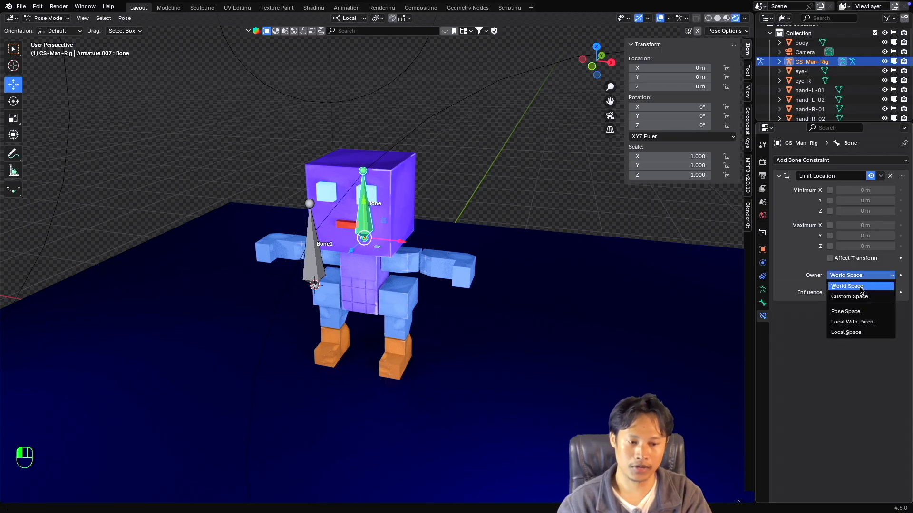
{"action": "left_click", "coordinate": [859, 336]}
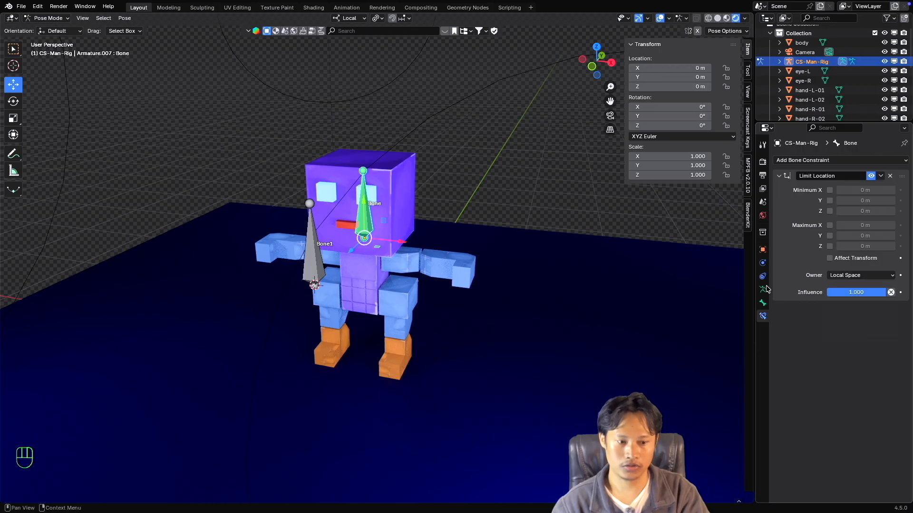
{"action": "left_click", "coordinate": [352, 19]}
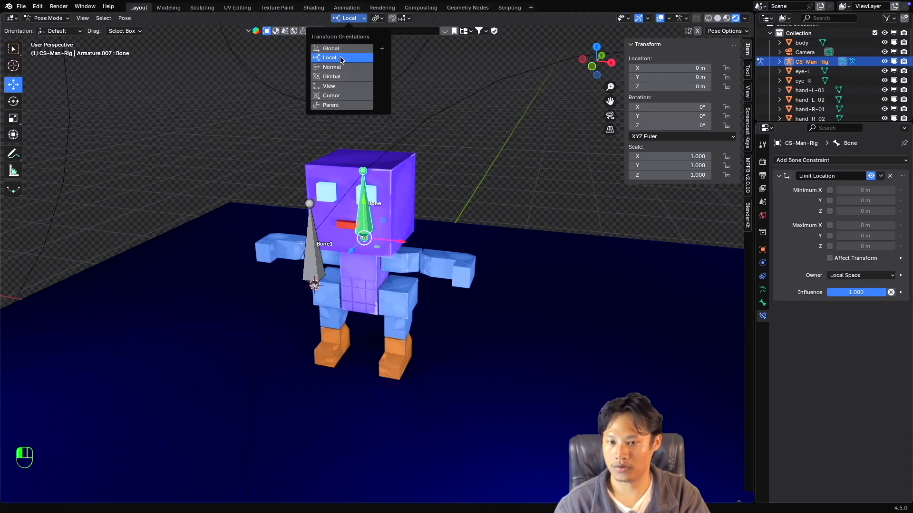
{"action": "left_click", "coordinate": [356, 21]}
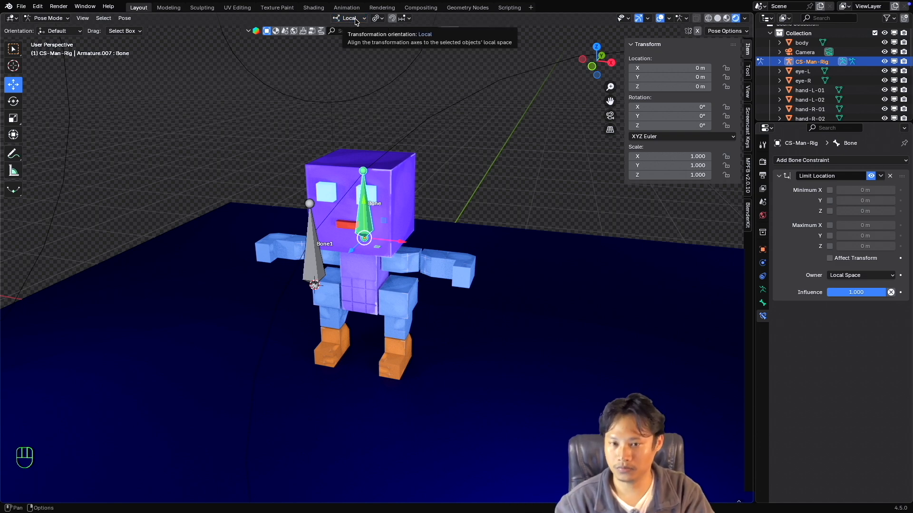
{"action": "left_click", "coordinate": [853, 276]}
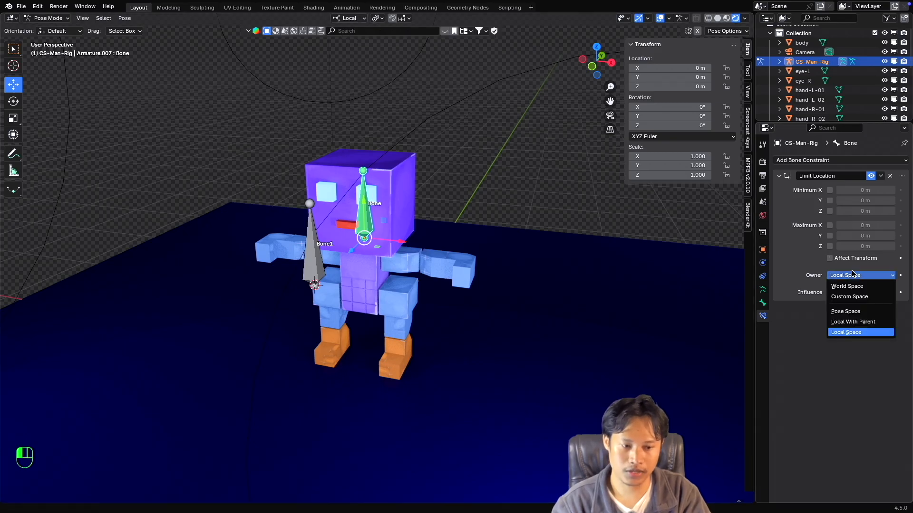
Switch the transform orientation to Global, check the constraint's owner spaces, and return the orientation to Local.
{"action": "left_click", "coordinate": [349, 18]}
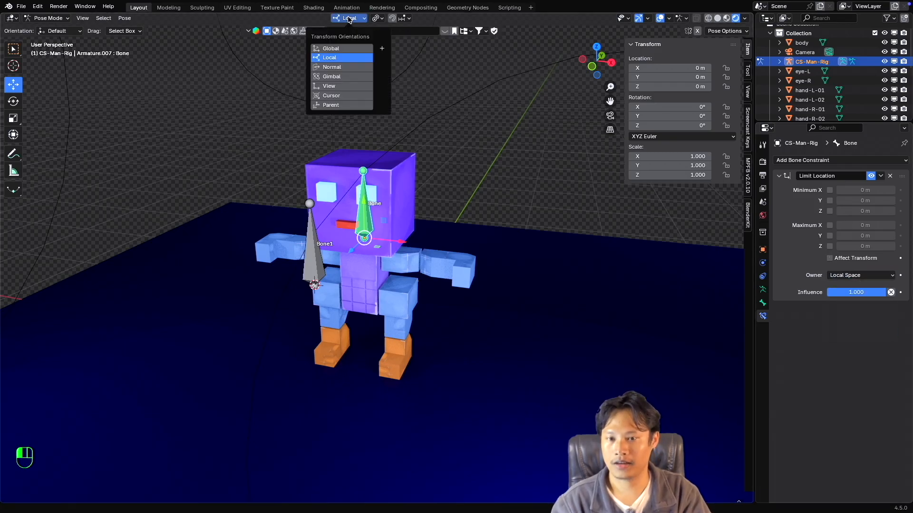
{"action": "left_click", "coordinate": [344, 50]}
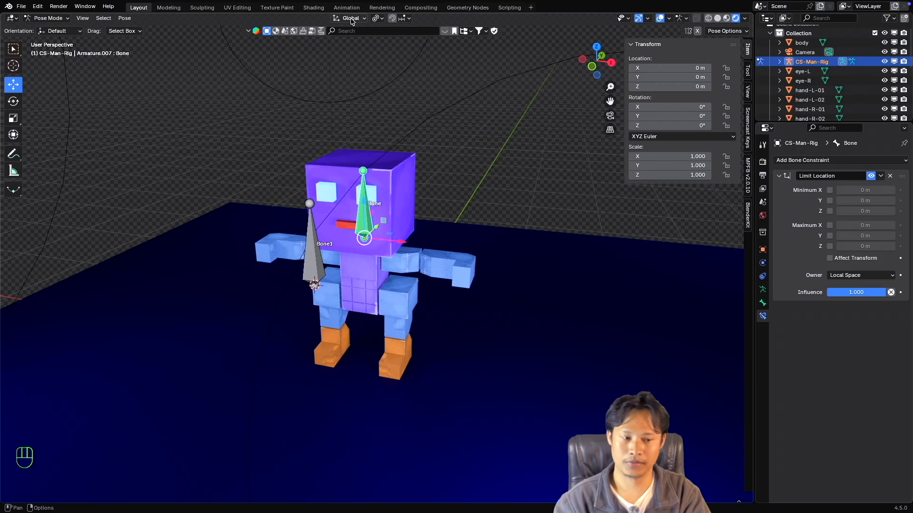
{"action": "left_click", "coordinate": [857, 276]}
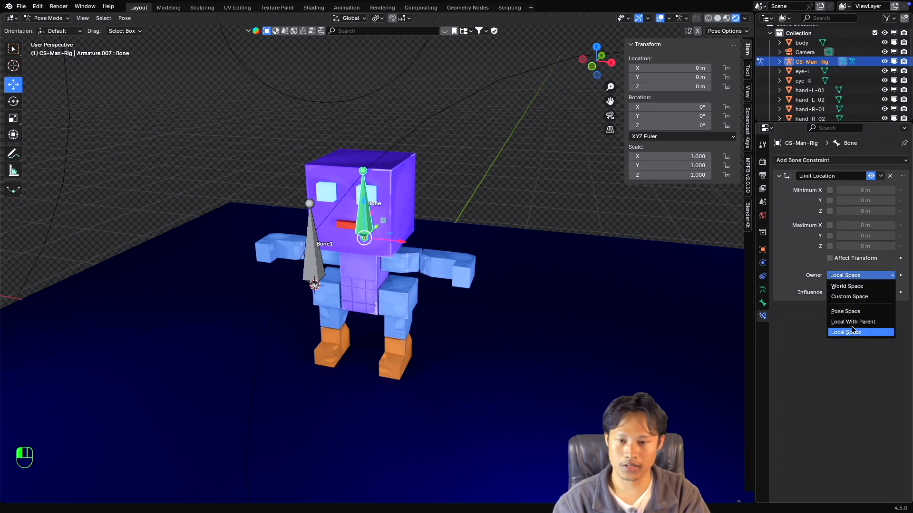
{"action": "left_click", "coordinate": [349, 18]}
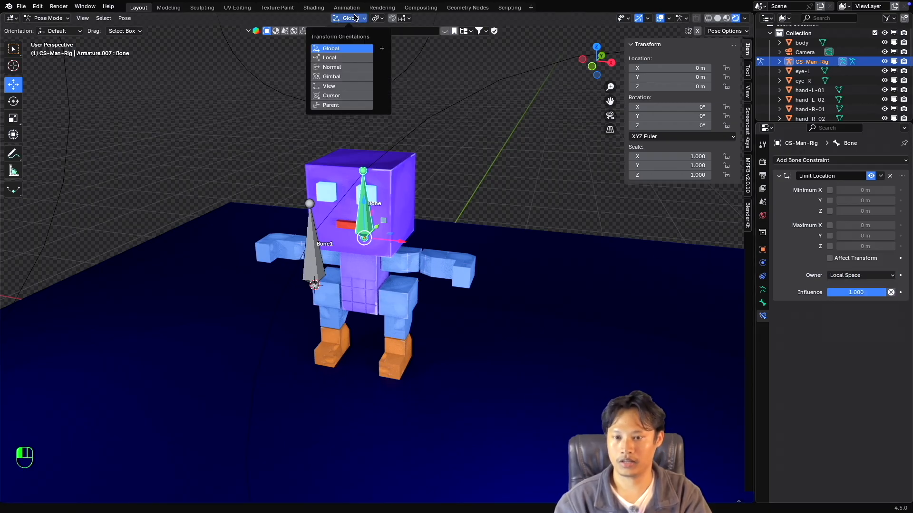
{"action": "left_click", "coordinate": [339, 58]}
Isolate the armature in local view and return to the full scene with the character.
{"action": "key", "text": "KP_Divide"}
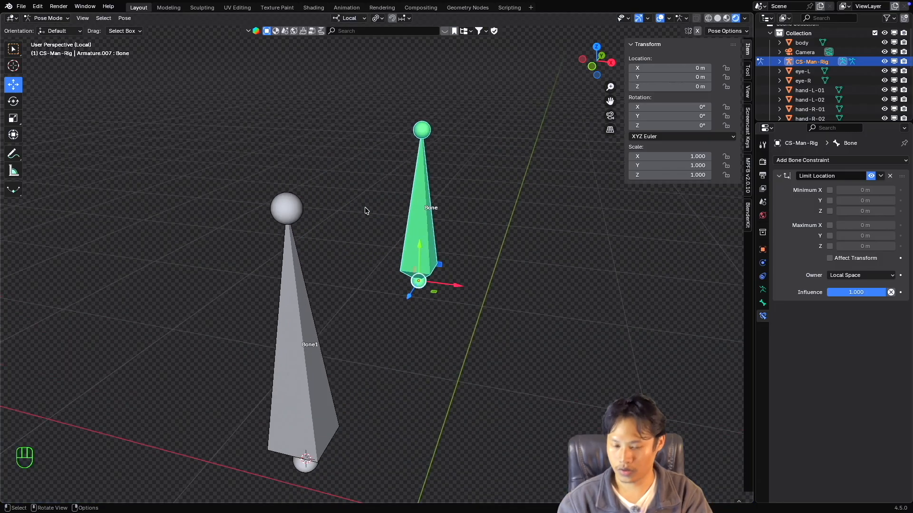
{"action": "key", "text": "KP_Divide"}
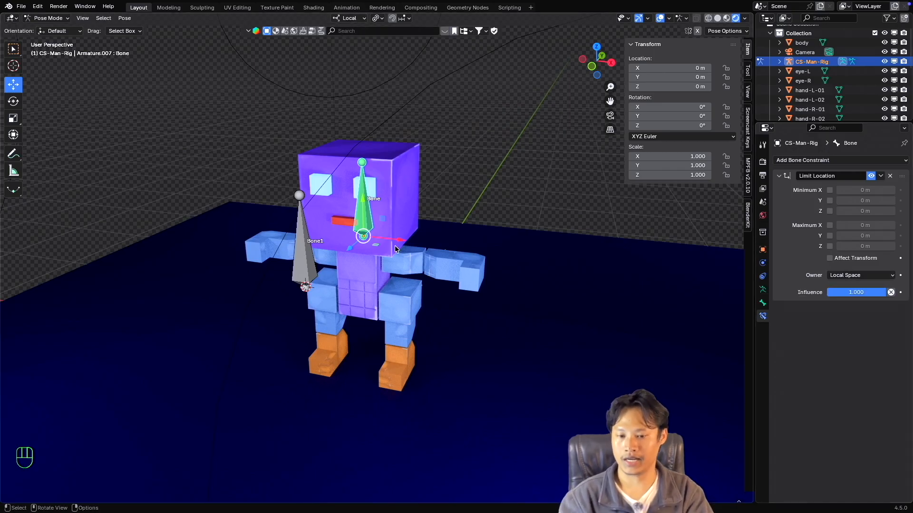
{"action": "middle_click_drag", "start_coordinate": [367, 197], "coordinate": [365, 210]}
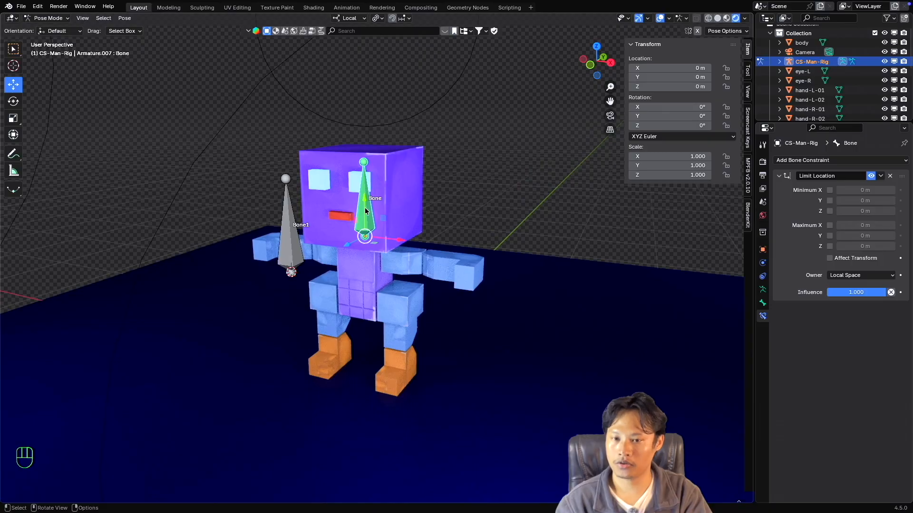
Examine the head bone's gizmo axes under the Global transform orientation and restore the Local orientation.
{"action": "left_click", "coordinate": [349, 17]}
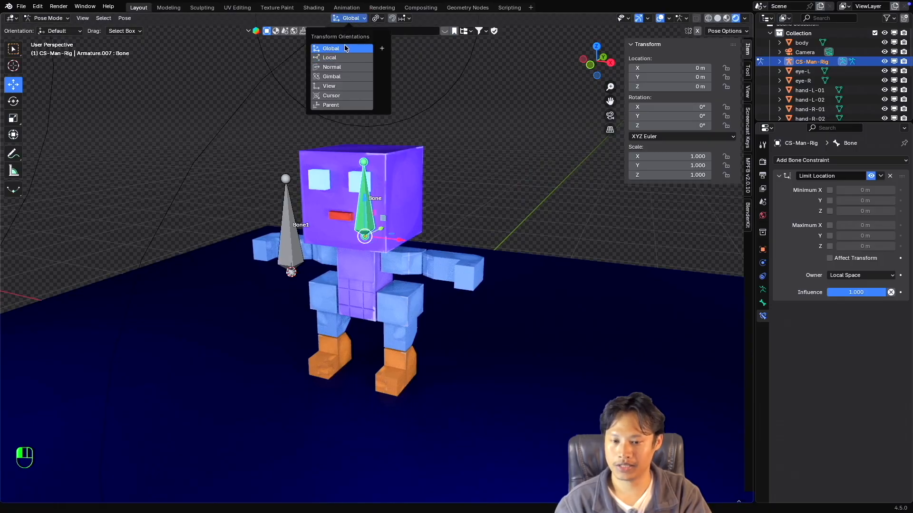
{"action": "left_click", "coordinate": [335, 45]}
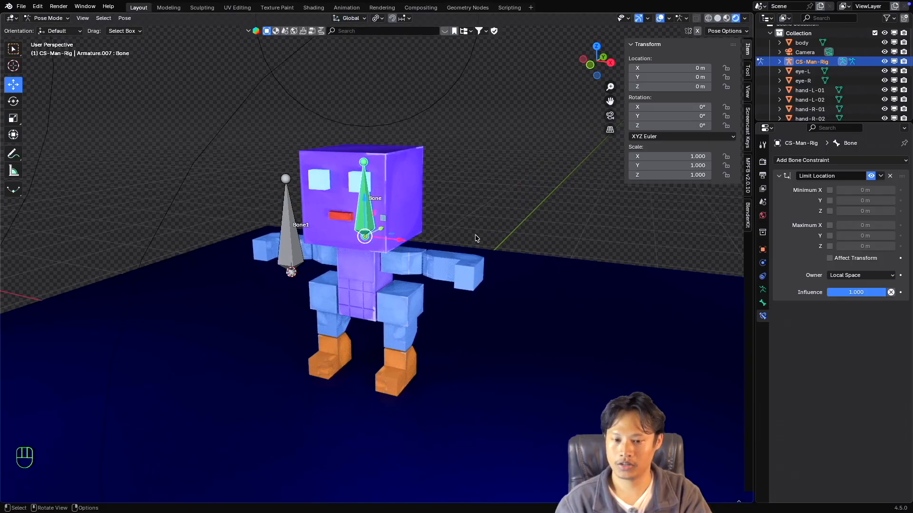
{"action": "middle_click_drag", "start_coordinate": [477, 238], "coordinate": [389, 236]}
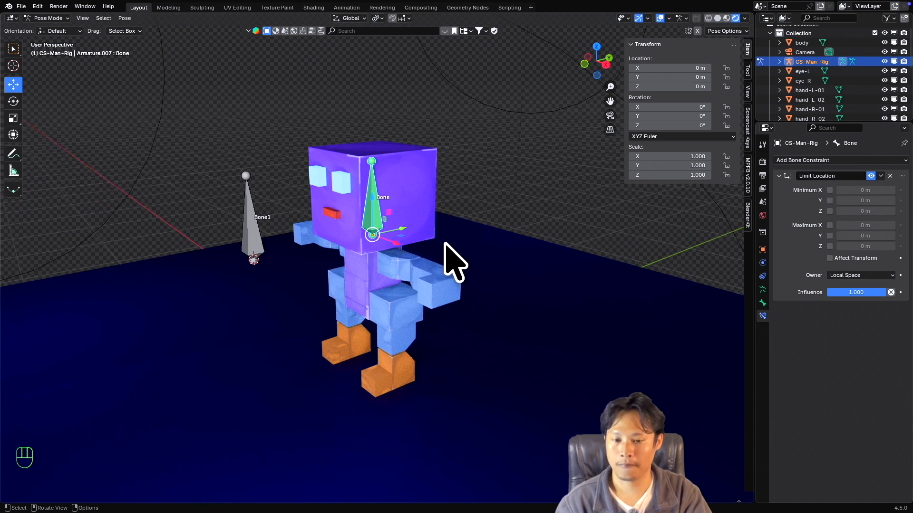
{"action": "middle_click_drag", "start_coordinate": [444, 248], "coordinate": [445, 244]}
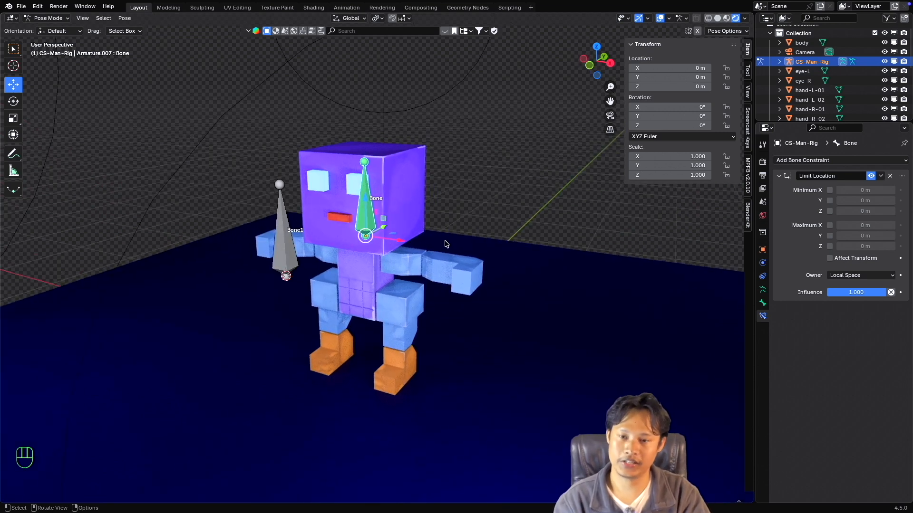
{"action": "left_click", "coordinate": [350, 18]}
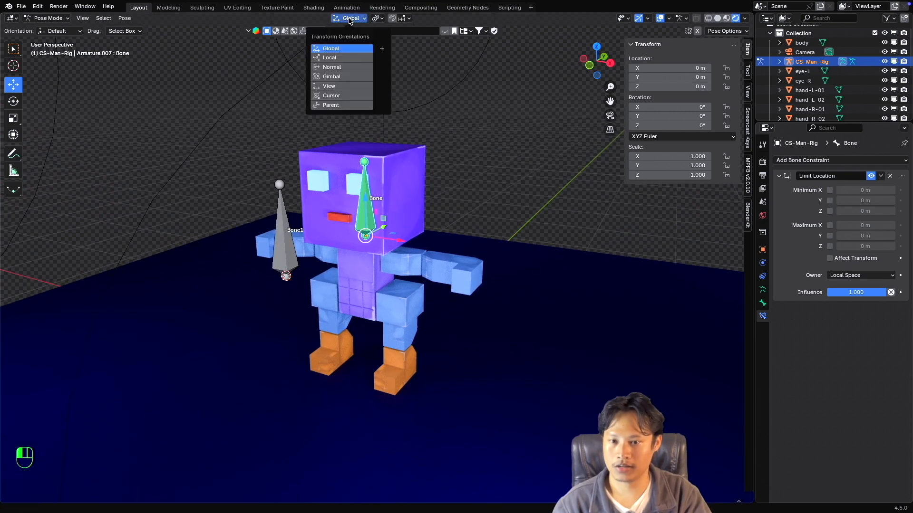
{"action": "left_click", "coordinate": [340, 58]}
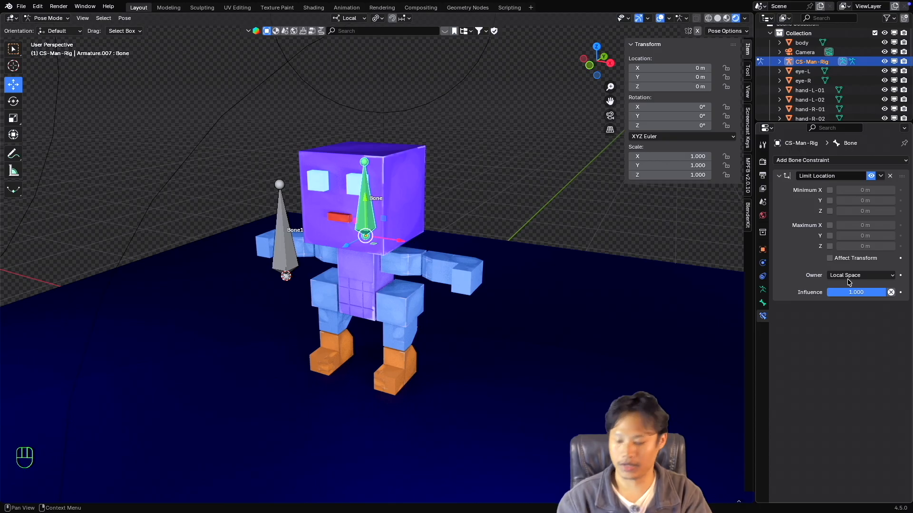
{"action": "scroll", "coordinate": [405, 264], "scroll_direction": "up", "scroll_amount": 2, "text": "super"}
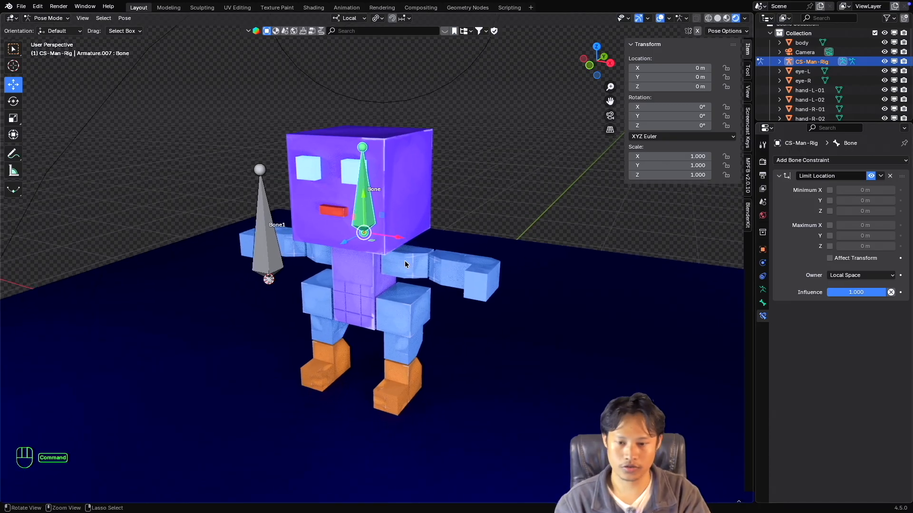
{"action": "scroll", "coordinate": [405, 264], "scroll_direction": "up", "scroll_amount": 2, "text": "shift"}
{"action": "scroll", "coordinate": [406, 264], "scroll_direction": "down", "scroll_amount": 1, "text": "super"}
{"action": "scroll", "coordinate": [405, 264], "scroll_direction": "left", "scroll_amount": 2}
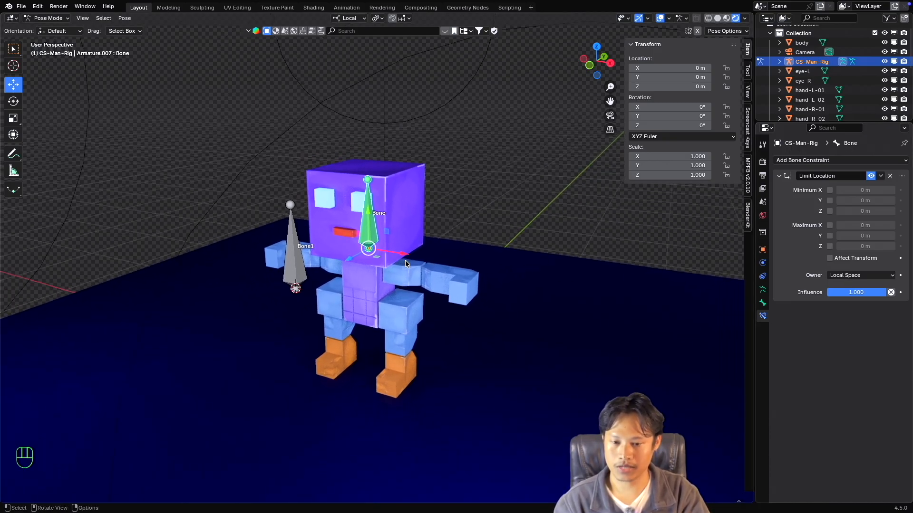
{"action": "scroll", "coordinate": [406, 264], "scroll_direction": "down", "scroll_amount": 1, "text": "shift"}
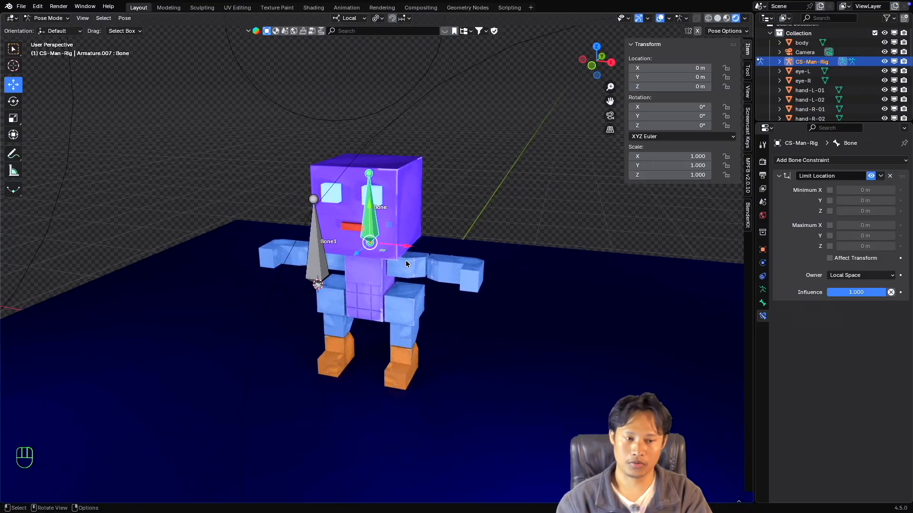
{"action": "scroll", "coordinate": [436, 264], "scroll_direction": "down", "scroll_amount": 1, "text": "super"}
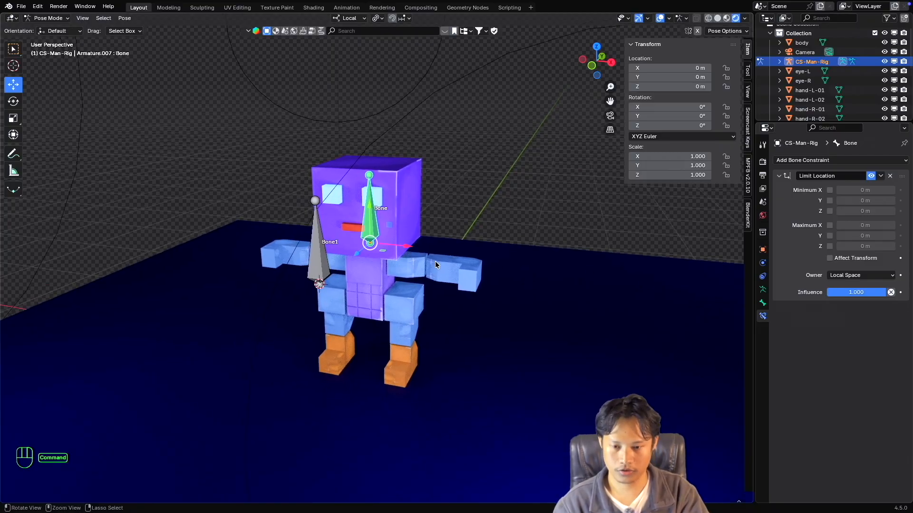
Try moving the head bone along its local X axis in both directions, restoring its original position each time.
{"action": "scroll", "coordinate": [437, 264], "scroll_direction": "up", "scroll_amount": 1, "text": "super"}
{"action": "scroll", "coordinate": [436, 264], "scroll_direction": "down", "scroll_amount": 1, "text": "shift"}
{"action": "scroll", "coordinate": [437, 265], "scroll_direction": "left", "scroll_amount": 1}
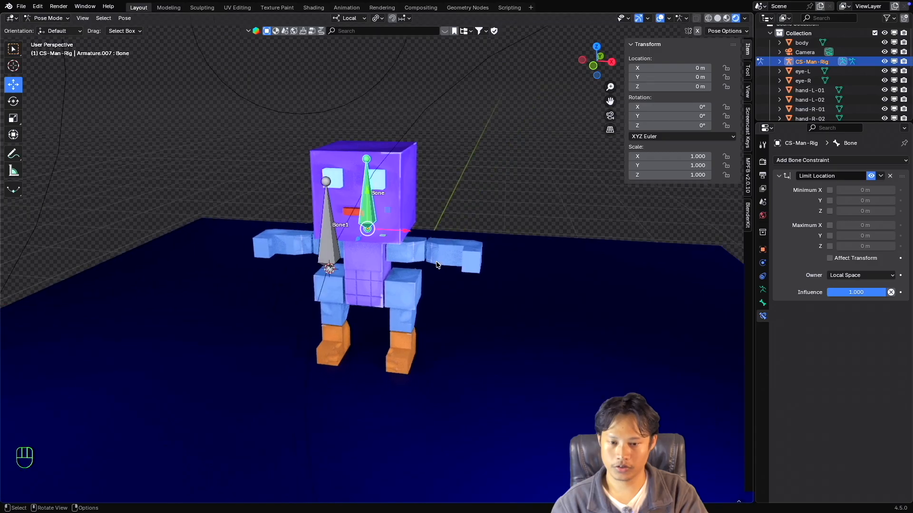
{"action": "scroll", "coordinate": [412, 229], "scroll_direction": "left", "scroll_amount": 3}
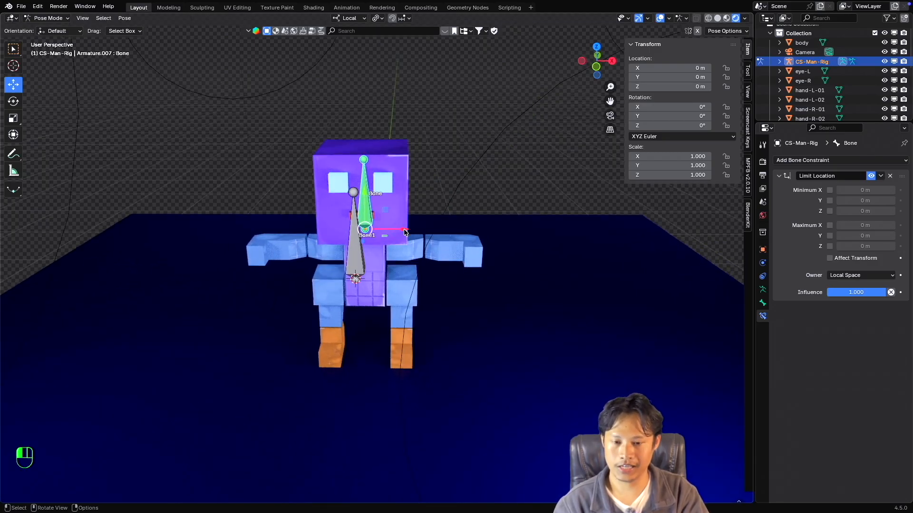
{"action": "left_click_drag", "start_coordinate": [407, 233], "coordinate": [458, 232]}
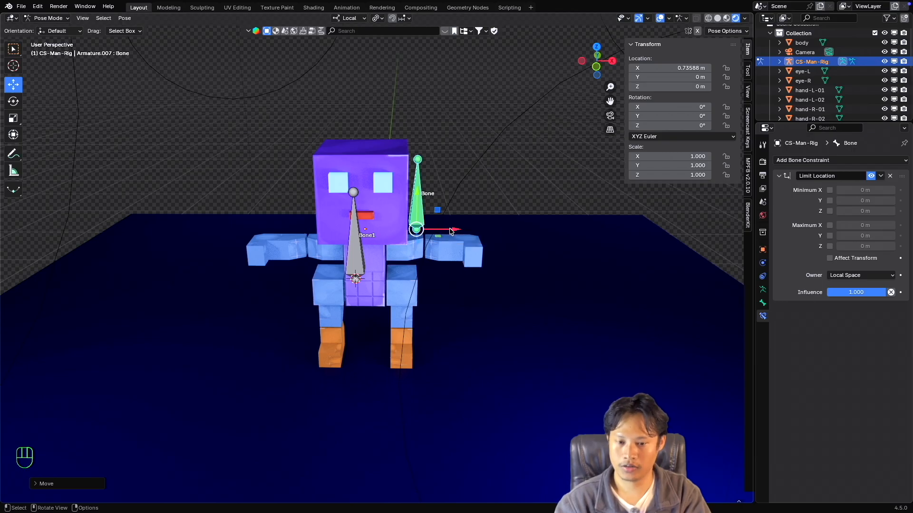
{"action": "key", "text": "super+z"}
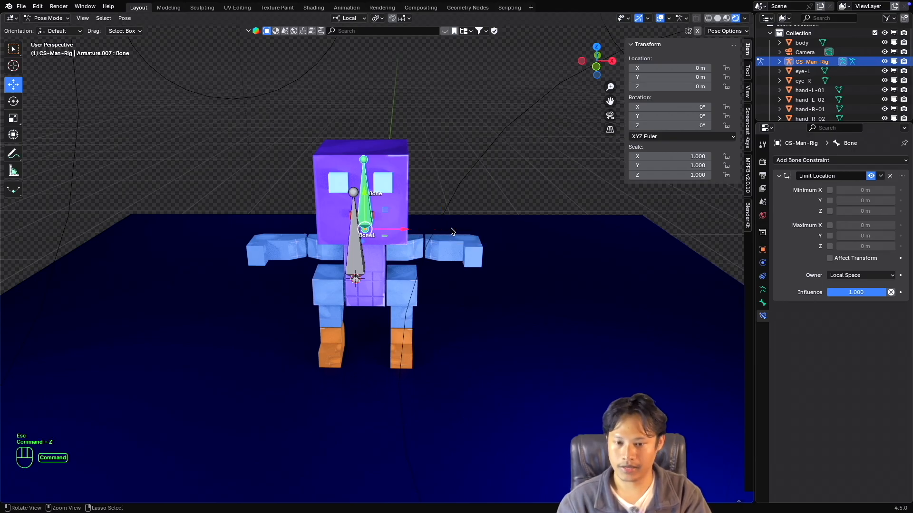
{"action": "left_click_drag", "start_coordinate": [402, 231], "coordinate": [342, 229]}
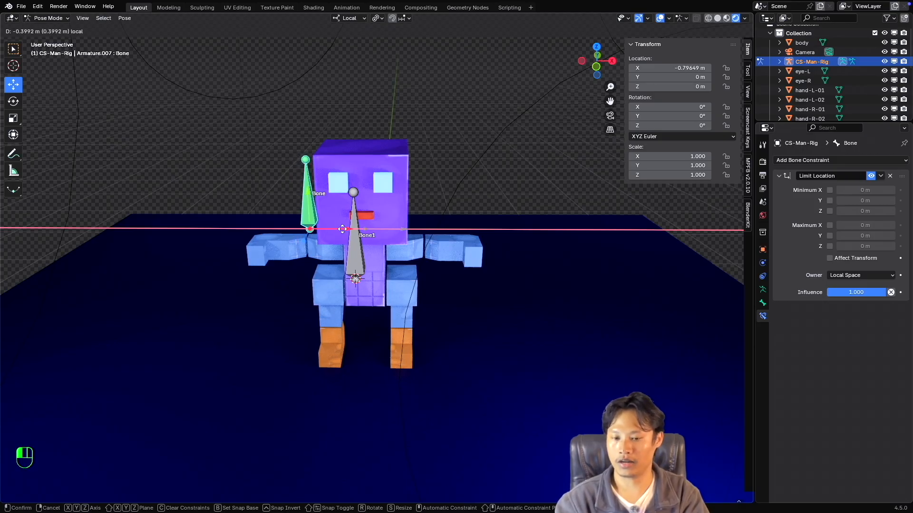
{"action": "key", "text": "Escape"}
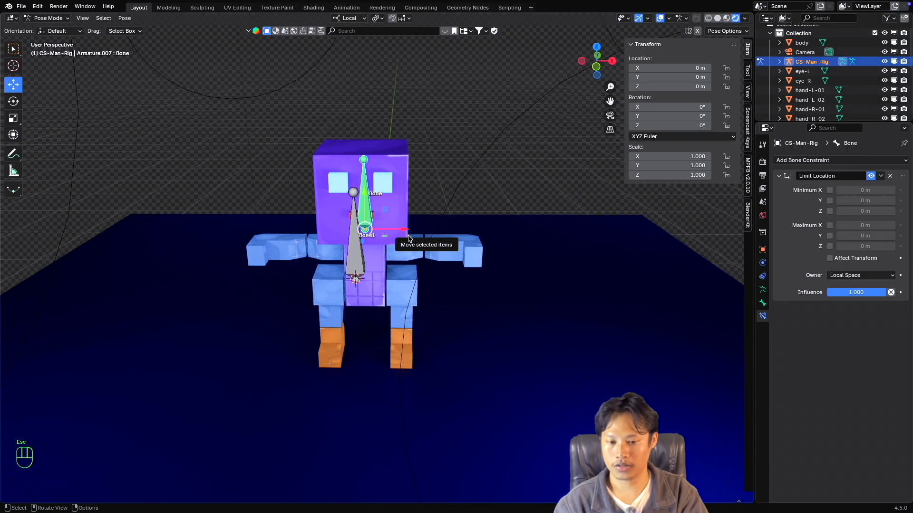
{"action": "mouse_move", "coordinate": [405, 230]}
{"action": "left_mouse_down"}
{"action": "mouse_move", "coordinate": [611, 247]}
{"action": "mouse_move", "coordinate": [179, 230]}
{"action": "mouse_move", "coordinate": [597, 253]}
{"action": "mouse_move", "coordinate": [210, 234]}
{"action": "mouse_move", "coordinate": [562, 247]}
{"action": "mouse_move", "coordinate": [244, 239]}
{"action": "mouse_move", "coordinate": [416, 243]}
{"action": "left_mouse_up"}
{"action": "key", "text": "Escape"}
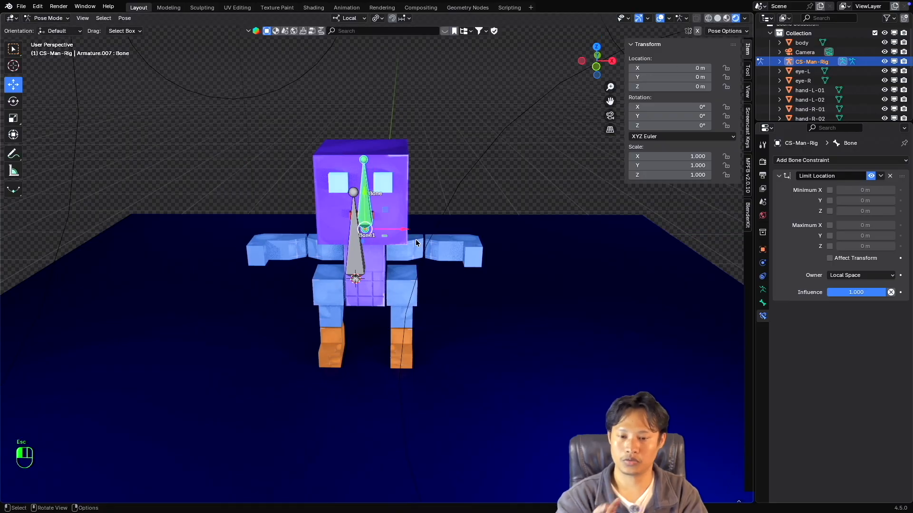
{"action": "middle_click_drag", "start_coordinate": [416, 242], "coordinate": [416, 242]}
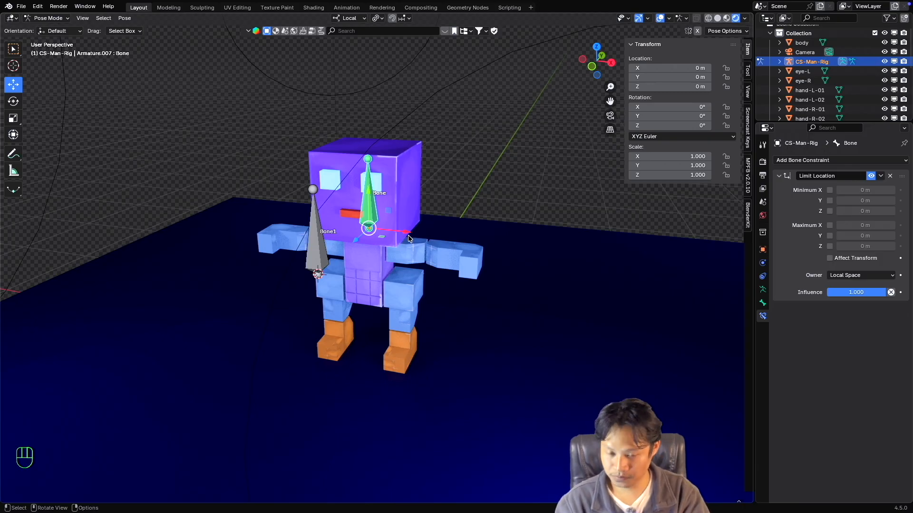
In Object Mode, select the head mesh and add the CS-Man-Rig armature to the selection as the active object.
{"action": "scroll", "coordinate": [408, 239], "scroll_direction": "up", "scroll_amount": 1, "text": "super"}
{"action": "scroll", "coordinate": [408, 238], "scroll_direction": "down", "scroll_amount": 1, "text": "super"}
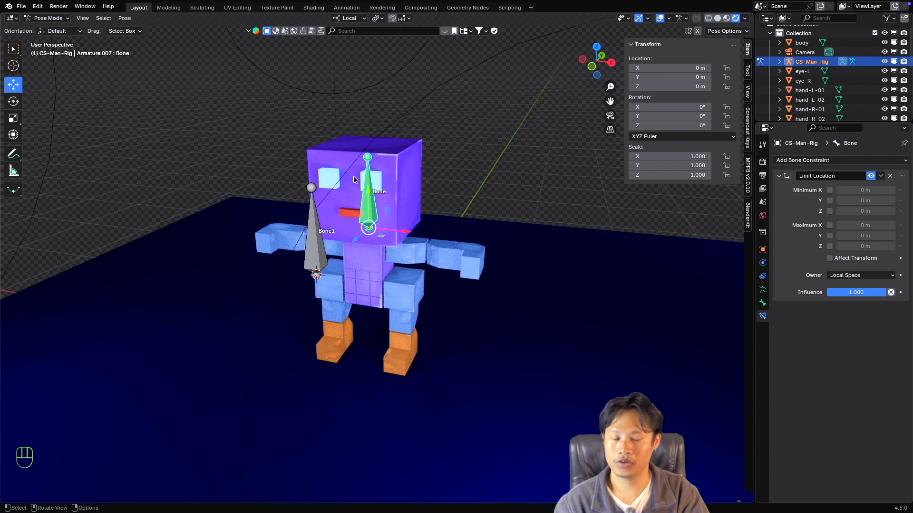
{"action": "left_click", "coordinate": [48, 17]}
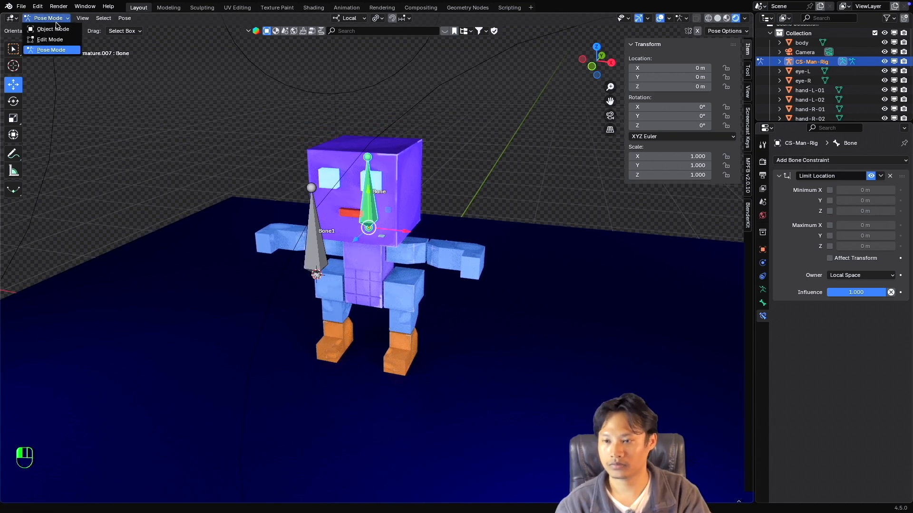
{"action": "left_click", "coordinate": [48, 28]}
{"action": "left_click", "coordinate": [407, 172]}
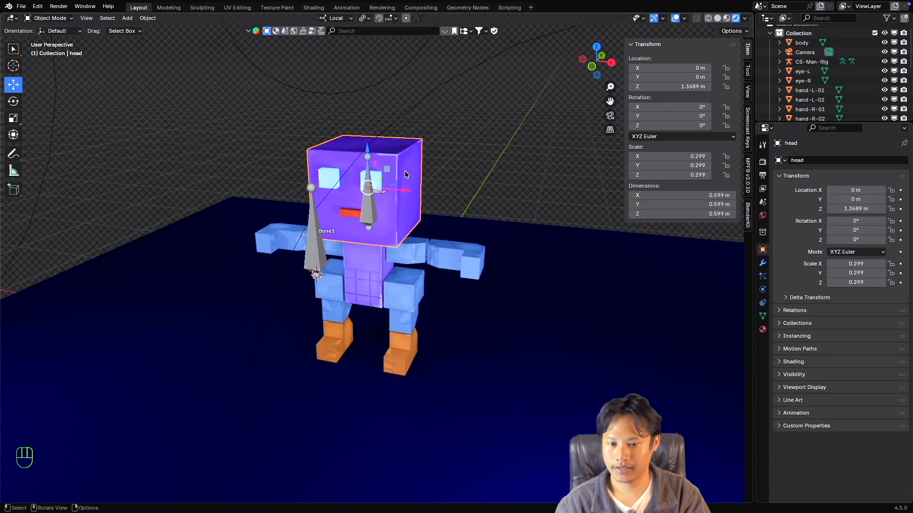
{"action": "left_click", "coordinate": [370, 206], "text": "super"}
{"action": "left_click", "coordinate": [368, 207], "text": "super"}
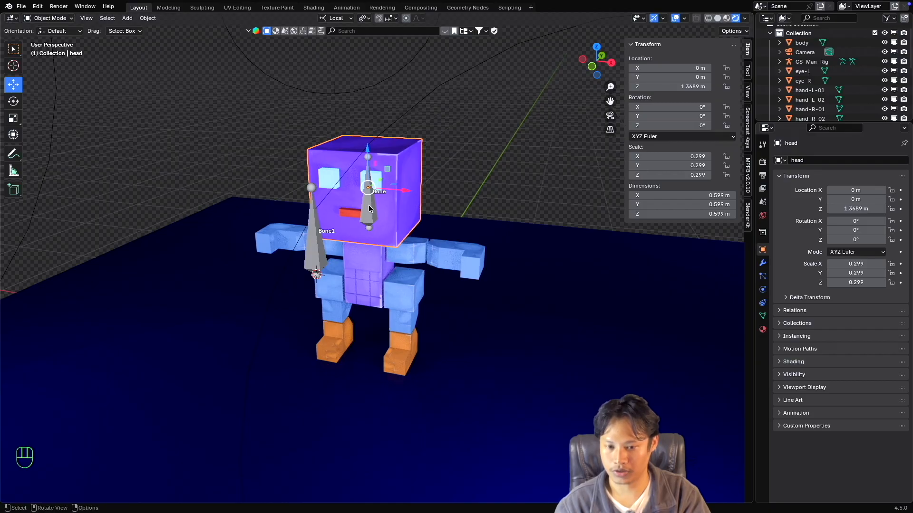
{"action": "left_click", "coordinate": [368, 208]}
{"action": "scroll", "coordinate": [399, 197], "scroll_direction": "up", "scroll_amount": 1, "text": "super"}
{"action": "scroll", "coordinate": [398, 197], "scroll_direction": "up", "scroll_amount": 1, "text": "super"}
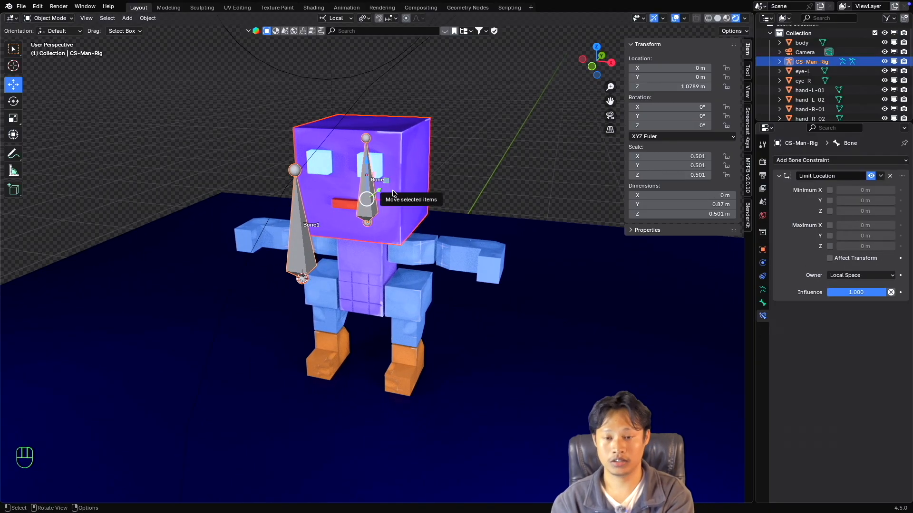
Parent the head mesh to the head bone from Pose Mode with the Bone parenting option.
{"action": "key", "text": "super+p"}
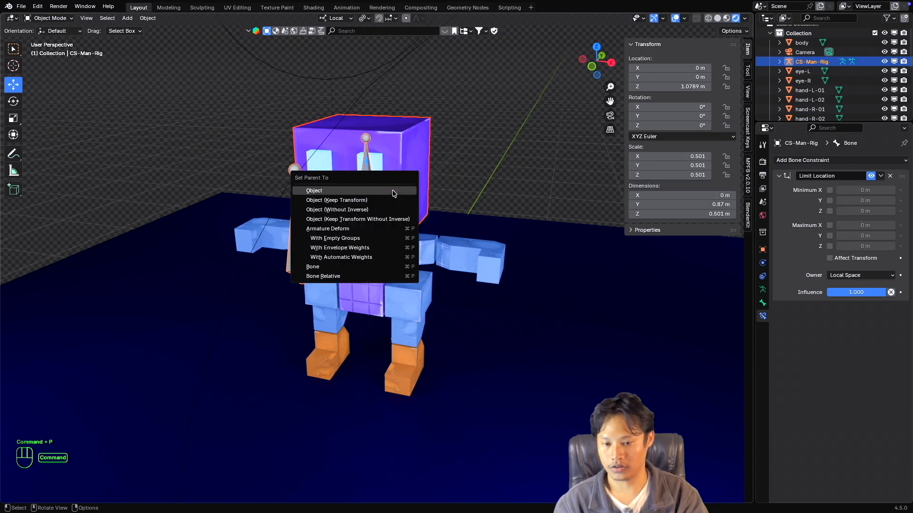
{"action": "left_click", "coordinate": [341, 257]}
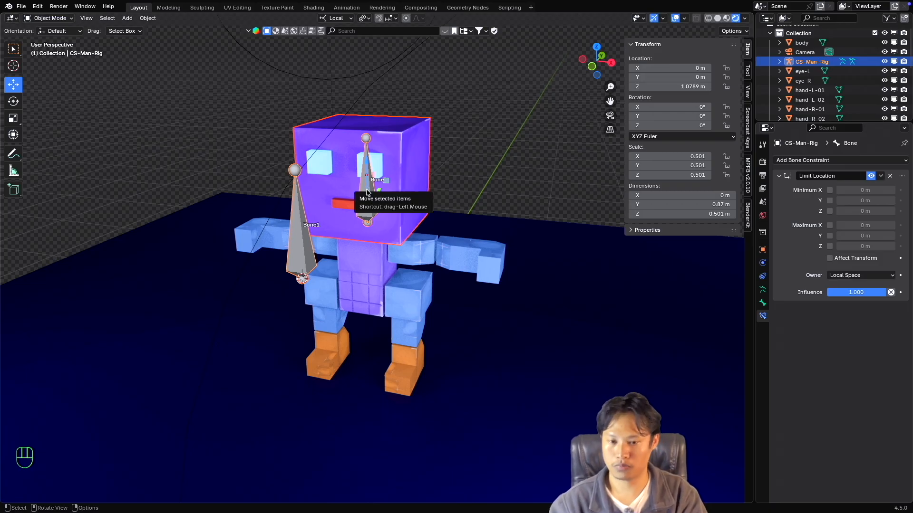
{"action": "key", "text": "ctrl+Tab"}
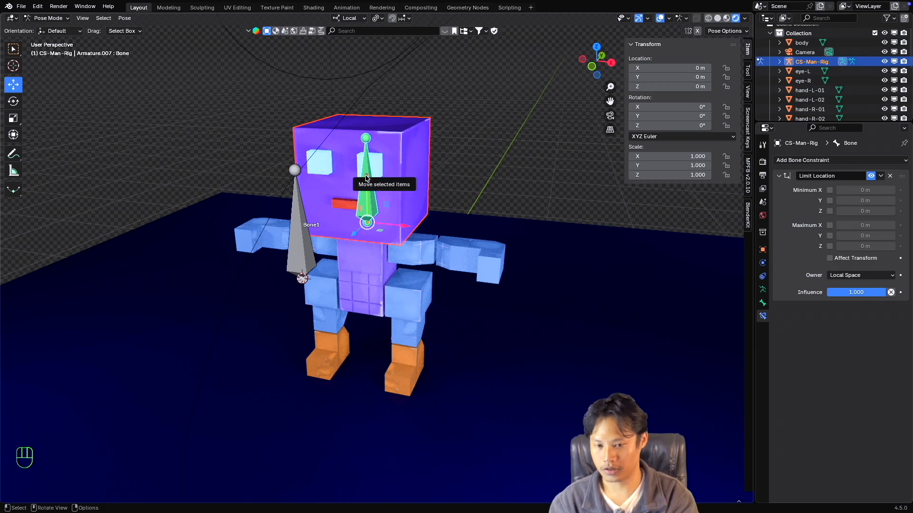
{"action": "key", "text": "super+p"}
{"action": "left_click", "coordinate": [326, 252]}
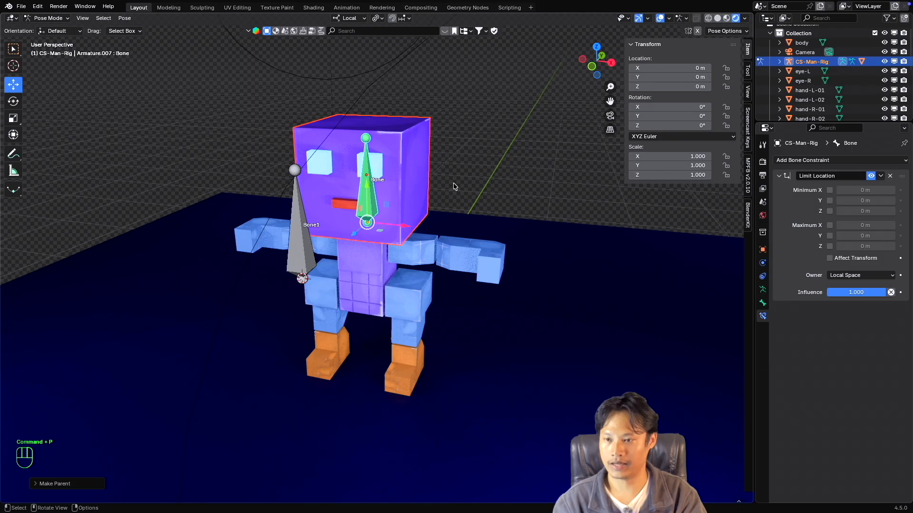
Re-enter Pose Mode through Object Mode and test whether the head mesh follows the head bone along local X, cancelling the move.
{"action": "left_click", "coordinate": [47, 18]}
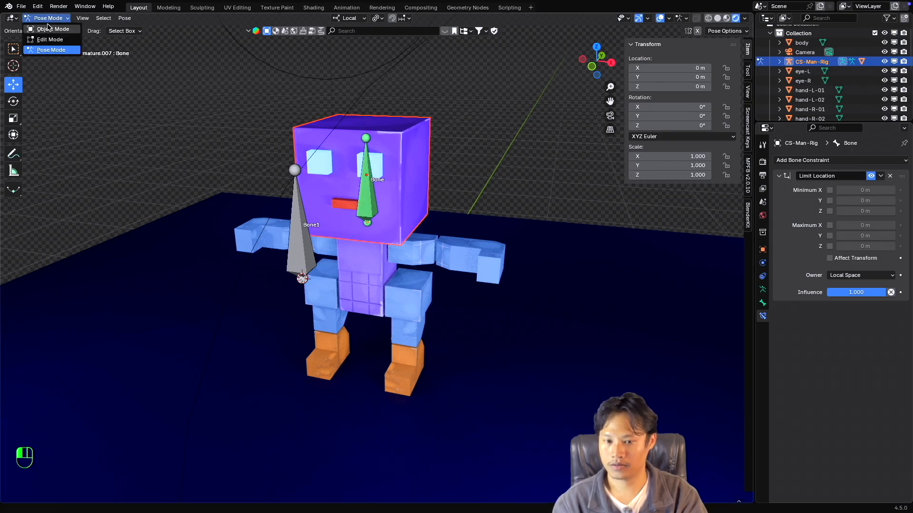
{"action": "left_click", "coordinate": [45, 28]}
{"action": "key", "text": "ctrl+Tab"}
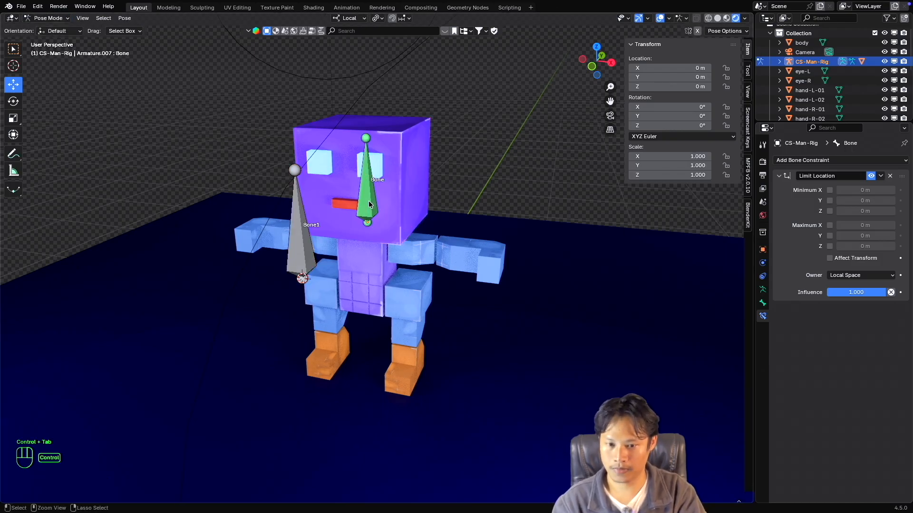
{"action": "left_click", "coordinate": [370, 204]}
{"action": "key", "text": "g"}
{"action": "key", "text": "x"}
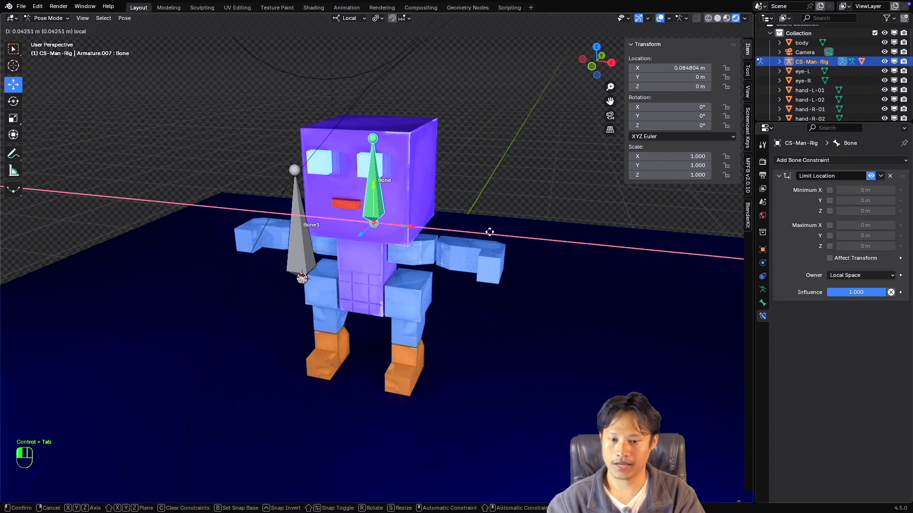
{"action": "key", "text": "Escape"}
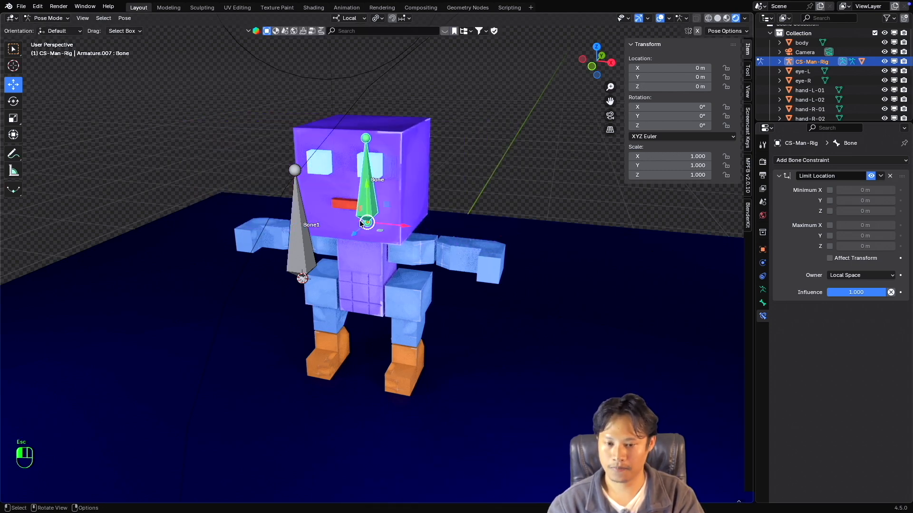
Try shifting the head bone with its parented mesh both ways along local X from a more frontal view, cancelling the moves.
{"action": "scroll", "coordinate": [377, 223], "scroll_direction": "down", "scroll_amount": 4, "text": "super"}
{"action": "scroll", "coordinate": [377, 223], "scroll_direction": "up", "scroll_amount": 5, "text": "super"}
{"action": "scroll", "coordinate": [377, 223], "scroll_direction": "down", "scroll_amount": 3, "text": "shift"}
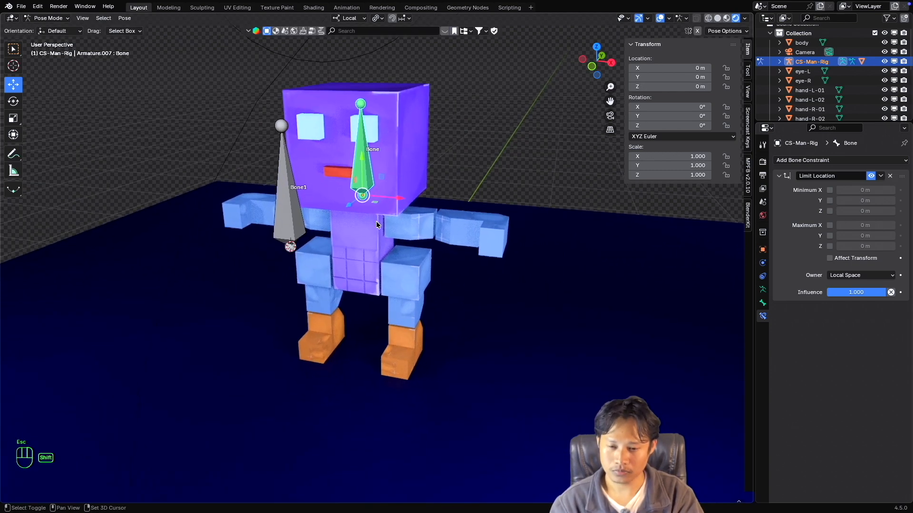
{"action": "scroll", "coordinate": [378, 223], "scroll_direction": "left", "scroll_amount": 4}
{"action": "scroll", "coordinate": [378, 222], "scroll_direction": "up", "scroll_amount": 1, "text": "shift"}
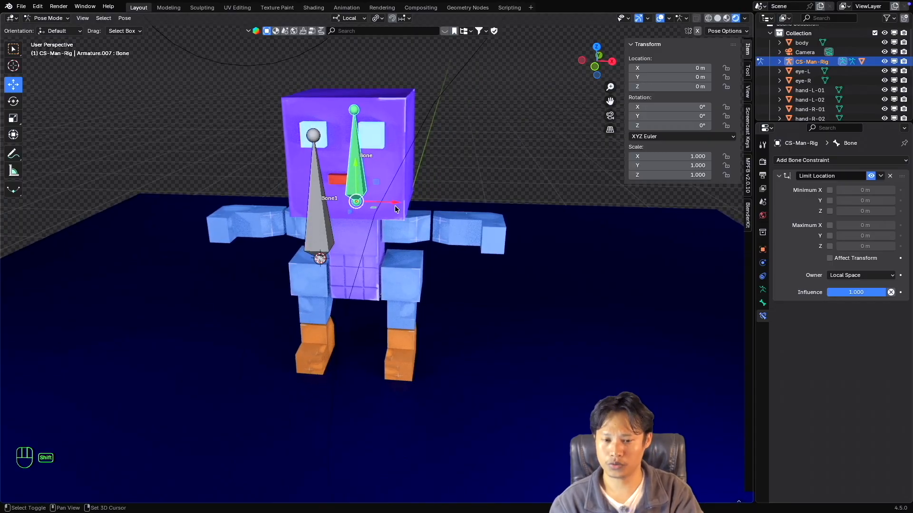
{"action": "scroll", "coordinate": [394, 208], "scroll_direction": "up", "scroll_amount": 2, "text": "shift"}
{"action": "left_click_drag", "start_coordinate": [394, 214], "coordinate": [433, 218]}
{"action": "key", "text": "Escape"}
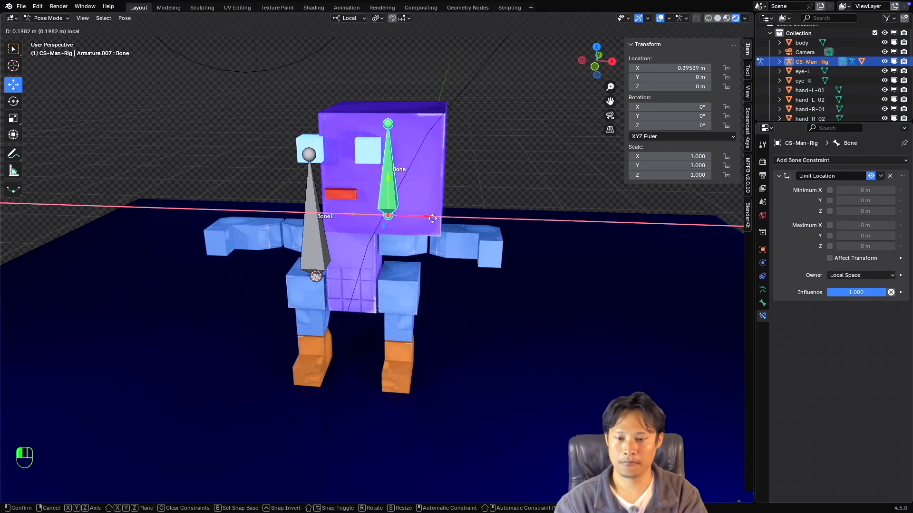
{"action": "left_click_drag", "start_coordinate": [432, 219], "coordinate": [341, 216]}
{"action": "key", "text": "Escape"}
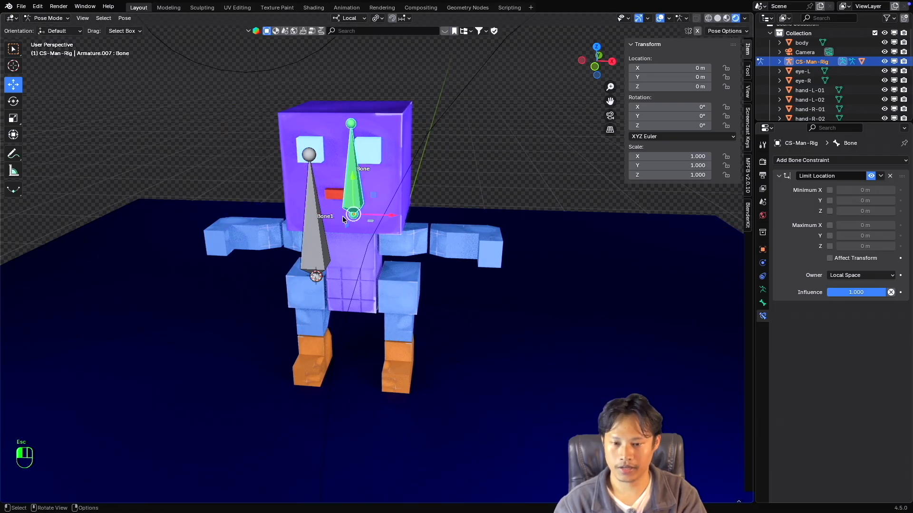
Enable the Limit Location constraint's Maximum X limit and set it to 0.4 m.
{"action": "scroll", "coordinate": [382, 221], "scroll_direction": "right", "scroll_amount": 5}
{"action": "scroll", "coordinate": [382, 220], "scroll_direction": "up", "scroll_amount": 2, "text": "super"}
{"action": "scroll", "coordinate": [382, 221], "scroll_direction": "down", "scroll_amount": 2, "text": "super"}
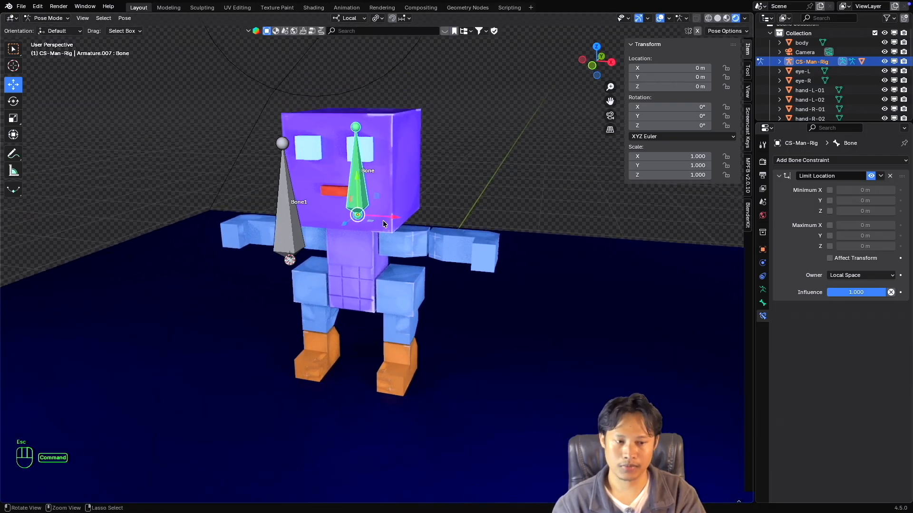
{"action": "scroll", "coordinate": [389, 222], "scroll_direction": "left", "scroll_amount": 3}
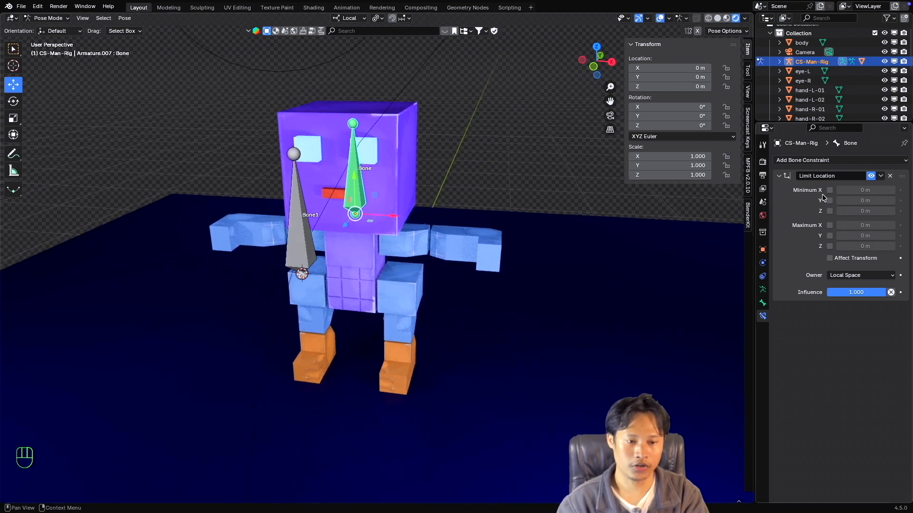
{"action": "left_click", "coordinate": [830, 226]}
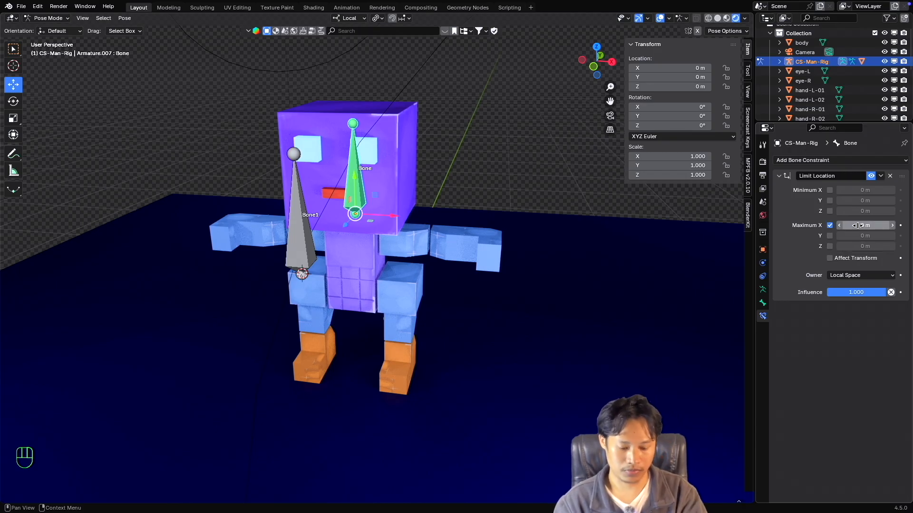
{"action": "left_click", "coordinate": [857, 226]}
{"action": "key", "text": "BackSpace"}
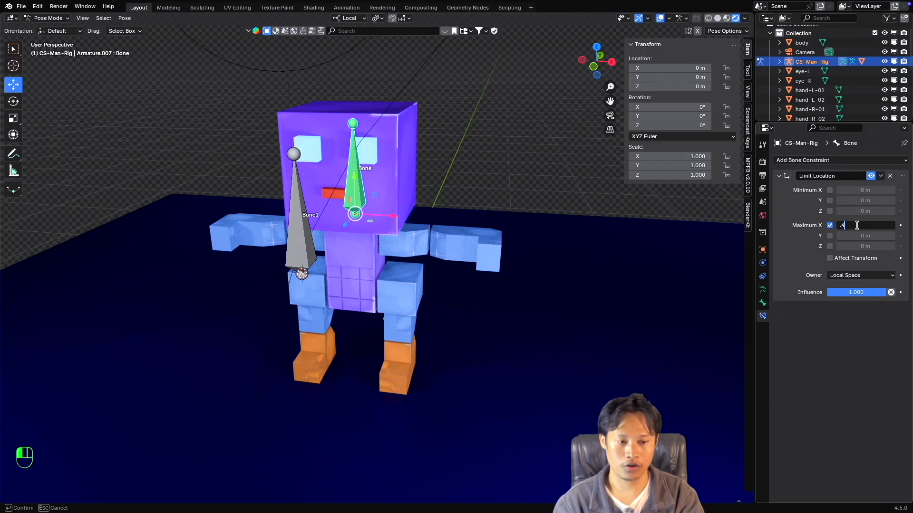
{"action": "type", "text": ".4"}
{"action": "key", "text": "Return"}
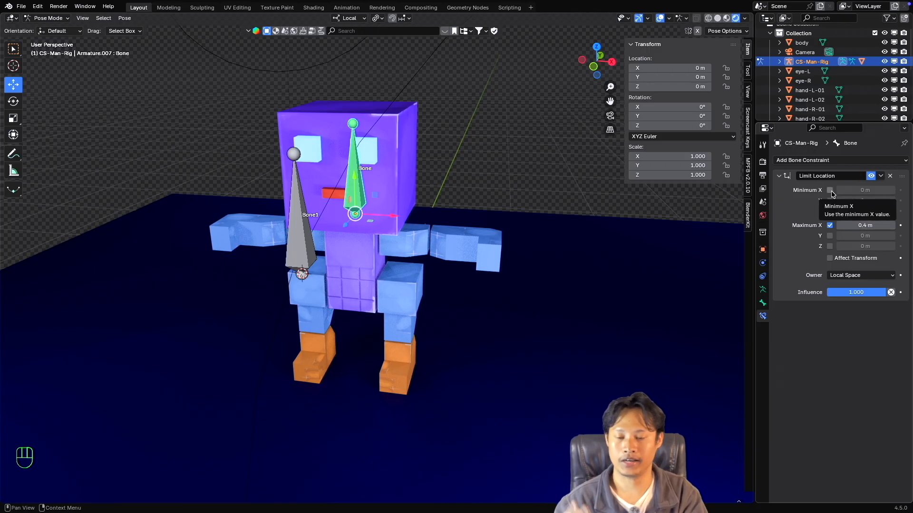
Enable the Limit Location constraint's Minimum X limit and set it to -0.4 m.
{"action": "left_click", "coordinate": [830, 190]}
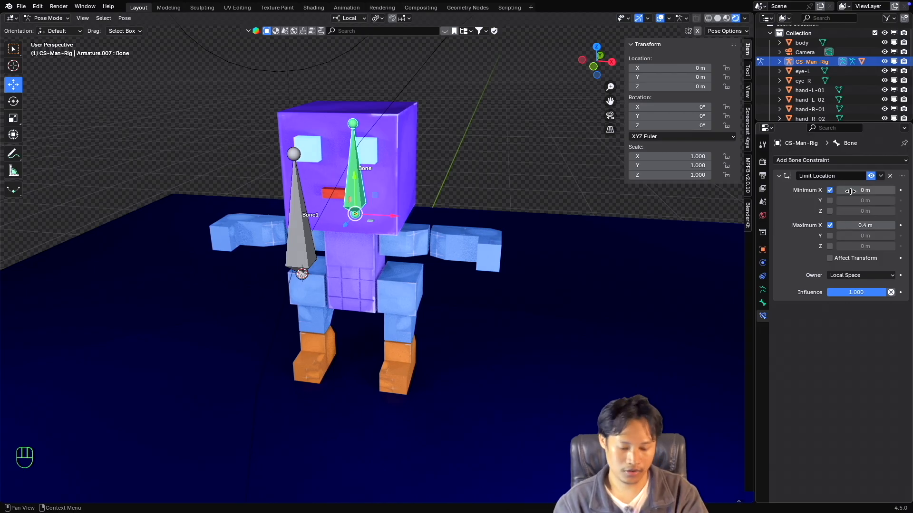
{"action": "left_click", "coordinate": [855, 190]}
{"action": "type", "text": "-"}
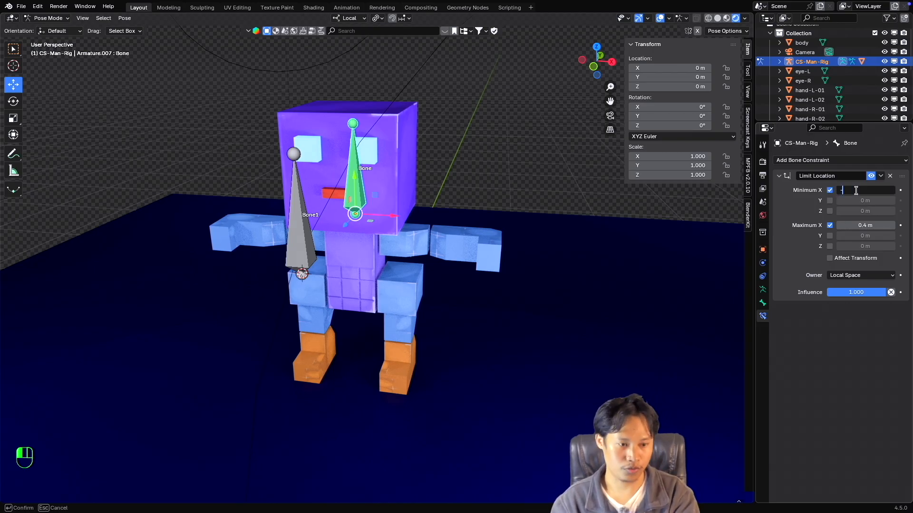
{"action": "type", "text": "0.4"}
{"action": "key", "text": "Return"}
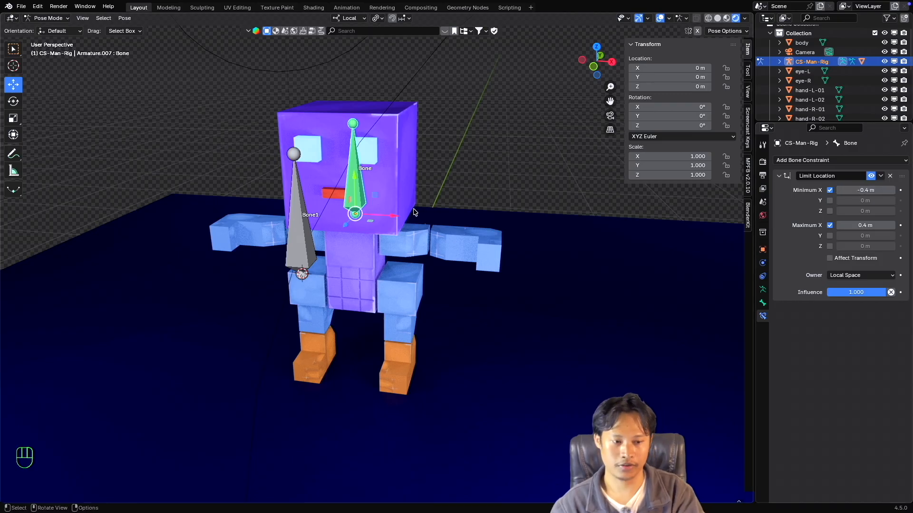
Test the Limit Location range by shifting the head bone both ways along its local X axis, cancelling each move.
{"action": "middle_click_drag", "start_coordinate": [408, 234], "coordinate": [393, 217]}
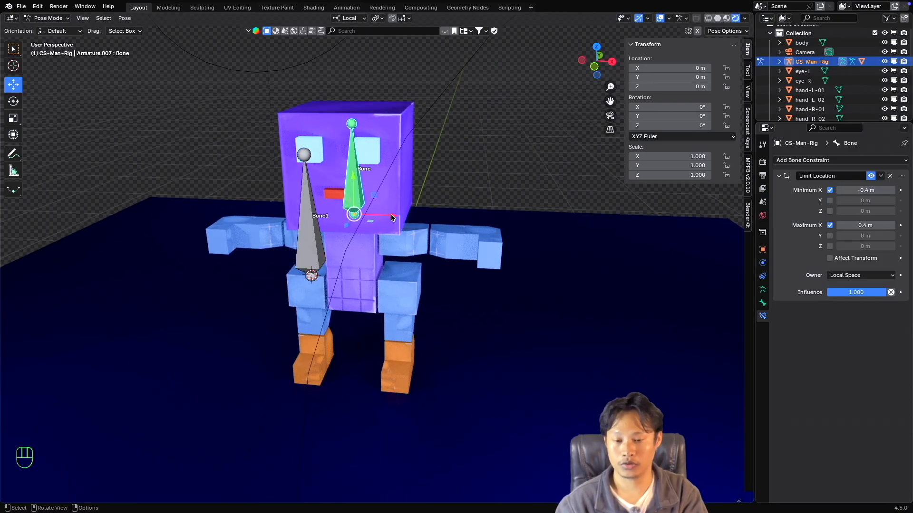
{"action": "left_click_drag", "start_coordinate": [392, 218], "coordinate": [335, 224]}
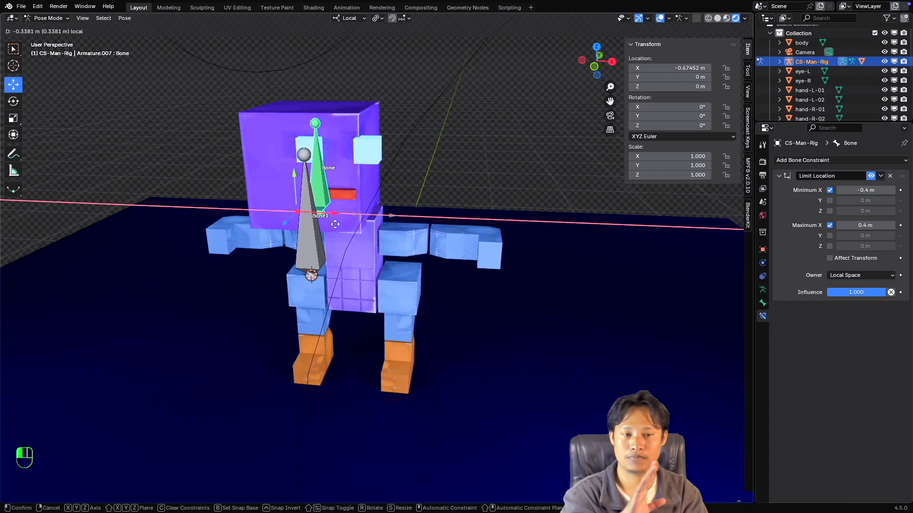
{"action": "key", "text": "Escape"}
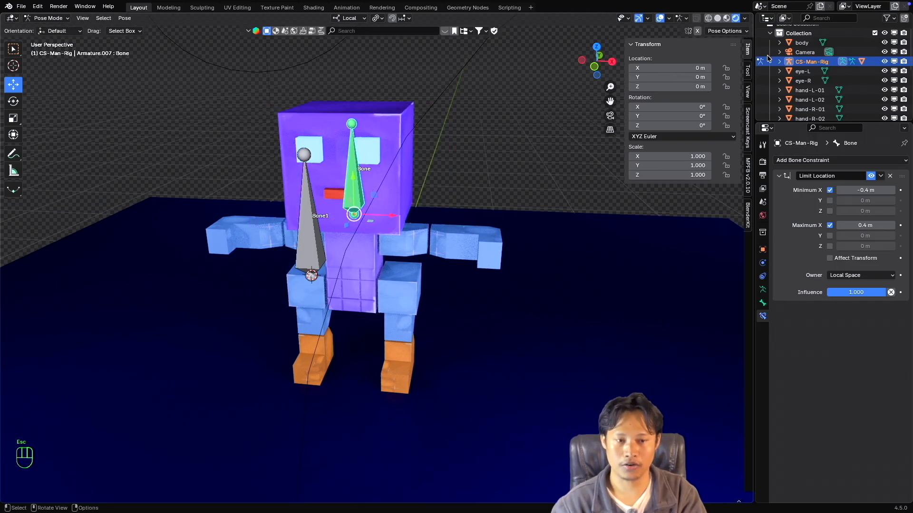
{"action": "left_click_drag", "start_coordinate": [385, 219], "coordinate": [565, 231]}
{"action": "key", "text": "Escape"}
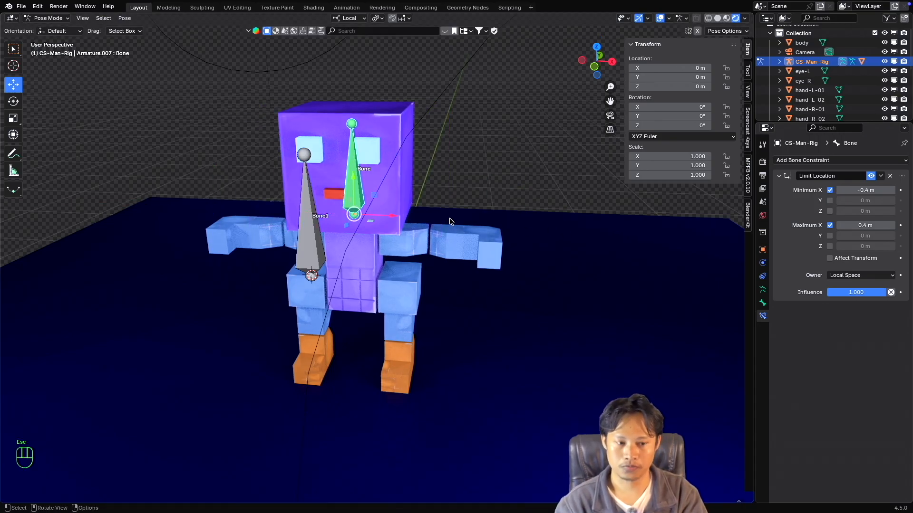
Test shifting the head bone along local X with Affect Transform enabled and again with it disabled, cancelling each move.
{"action": "left_click", "coordinate": [830, 259]}
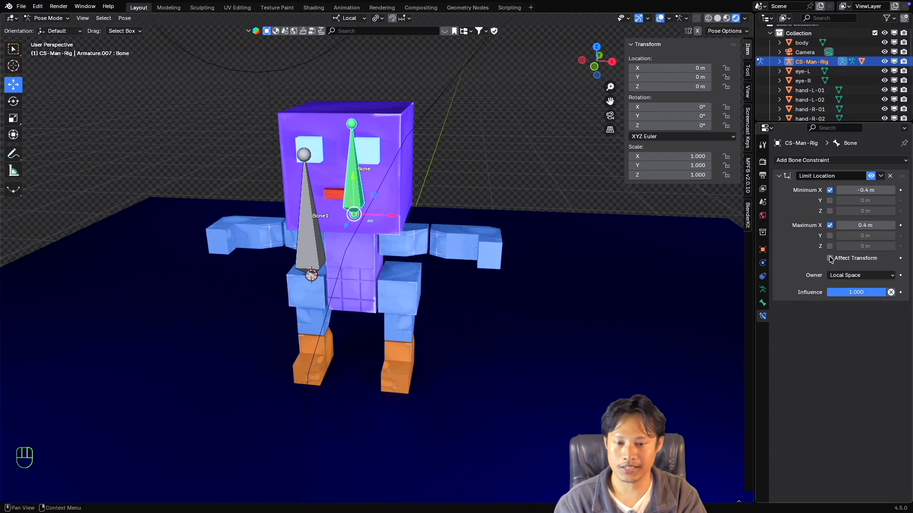
{"action": "left_click_drag", "start_coordinate": [398, 217], "coordinate": [599, 234]}
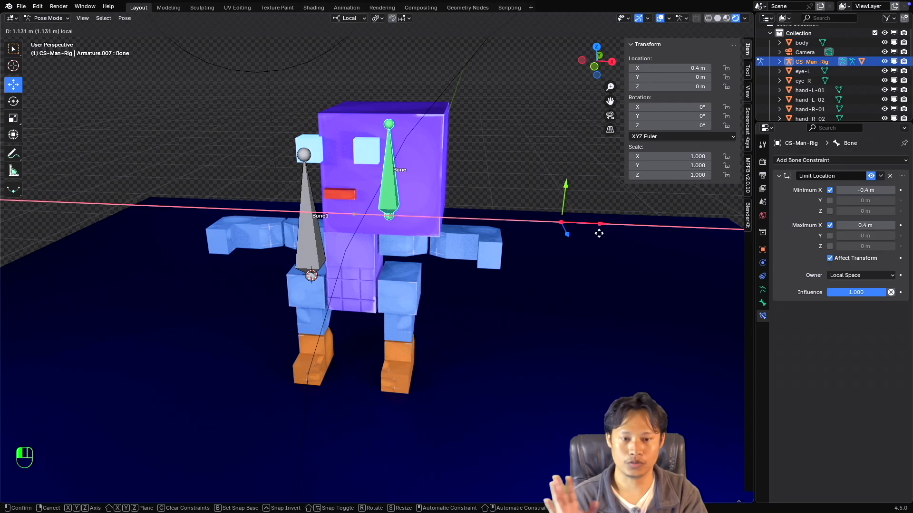
{"action": "left_click_drag", "start_coordinate": [598, 233], "coordinate": [562, 221]}
{"action": "key", "text": "Escape"}
{"action": "key", "text": "Escape"}
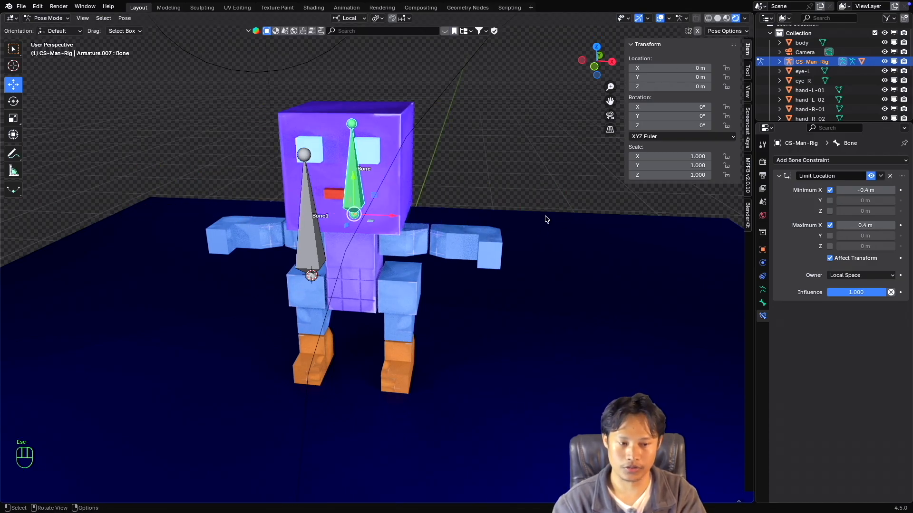
{"action": "left_click", "coordinate": [830, 258]}
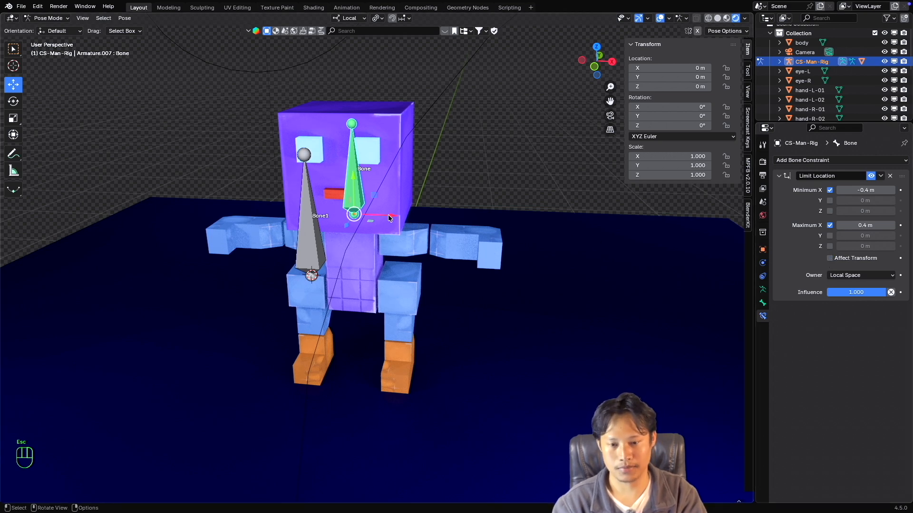
{"action": "left_click_drag", "start_coordinate": [391, 216], "coordinate": [279, 196]}
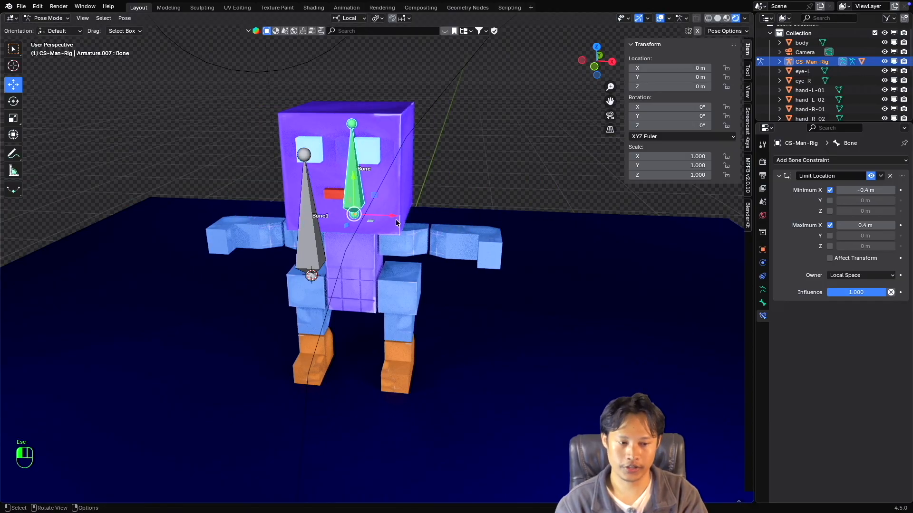
{"action": "key", "text": "Escape"}
Set the Owner space of the head bone's Limit Location constraint to World Space.
{"action": "scroll", "coordinate": [443, 229], "scroll_direction": "up", "scroll_amount": 2}
{"action": "scroll", "coordinate": [444, 230], "scroll_direction": "up", "scroll_amount": 1, "text": "super"}
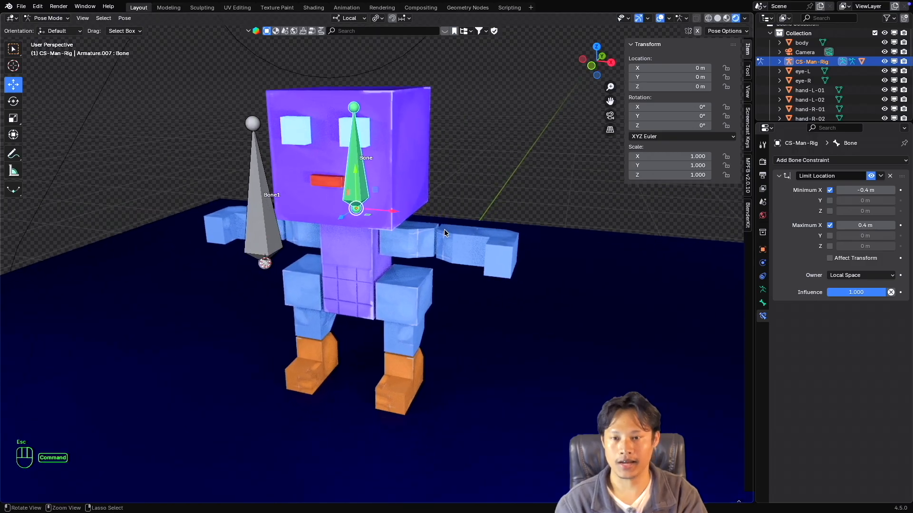
{"action": "scroll", "coordinate": [444, 230], "scroll_direction": "down", "scroll_amount": 2, "text": "super"}
{"action": "scroll", "coordinate": [444, 231], "scroll_direction": "up", "scroll_amount": 1, "text": "super"}
{"action": "scroll", "coordinate": [445, 230], "scroll_direction": "up", "scroll_amount": 1, "text": "shift"}
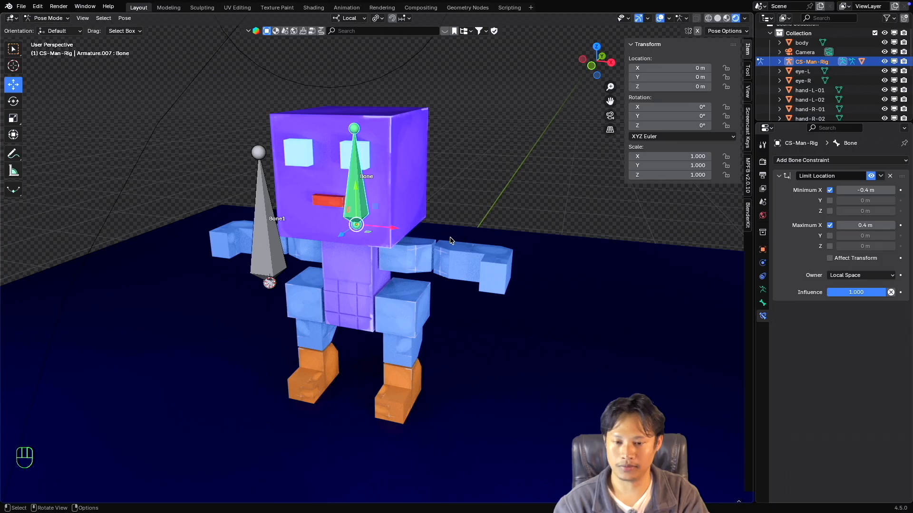
{"action": "left_click", "coordinate": [854, 279]}
{"action": "left_click", "coordinate": [856, 288]}
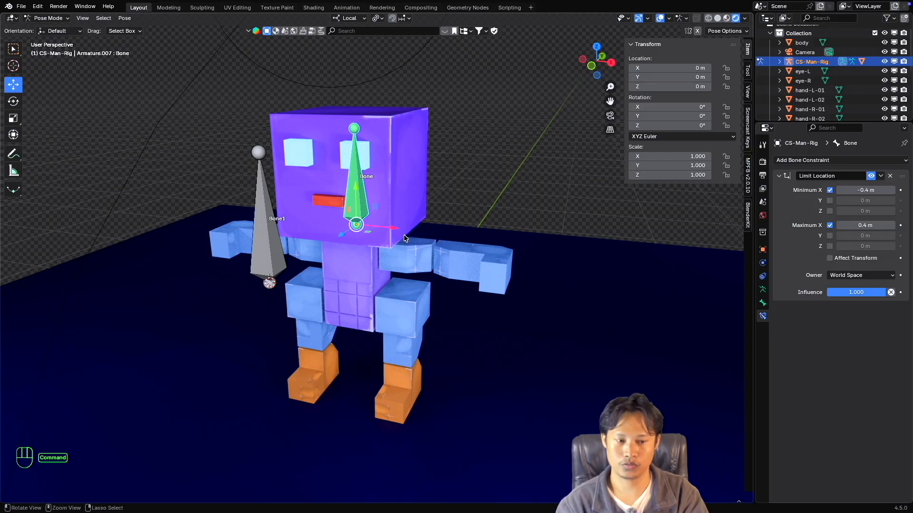
Switch the viewport's transform orientation to Global.
{"action": "scroll", "coordinate": [404, 238], "scroll_direction": "down", "scroll_amount": 3, "text": "super"}
{"action": "scroll", "coordinate": [404, 239], "scroll_direction": "up", "scroll_amount": 3, "text": "super"}
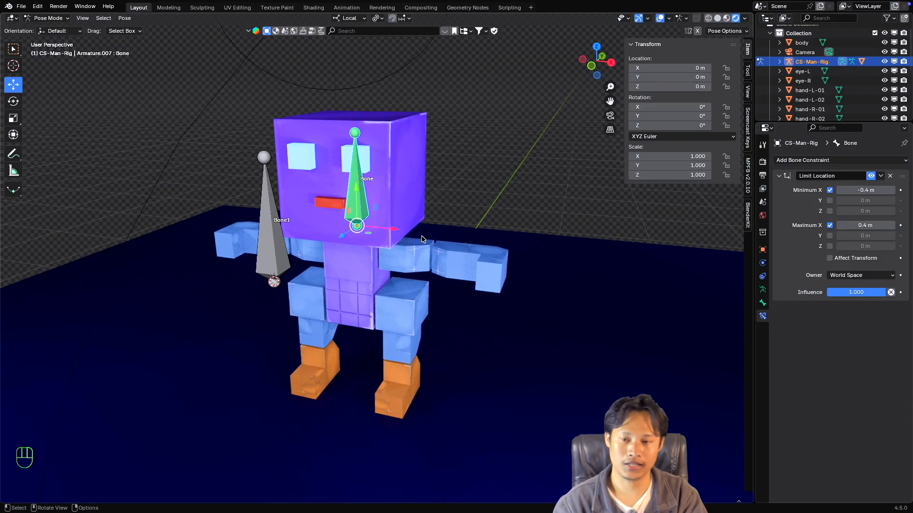
{"action": "left_click", "coordinate": [352, 20]}
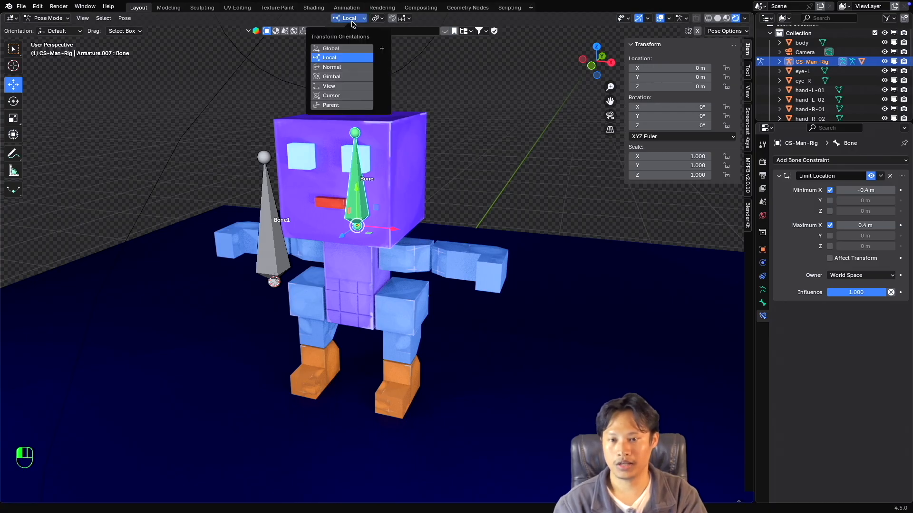
{"action": "left_click", "coordinate": [350, 50]}
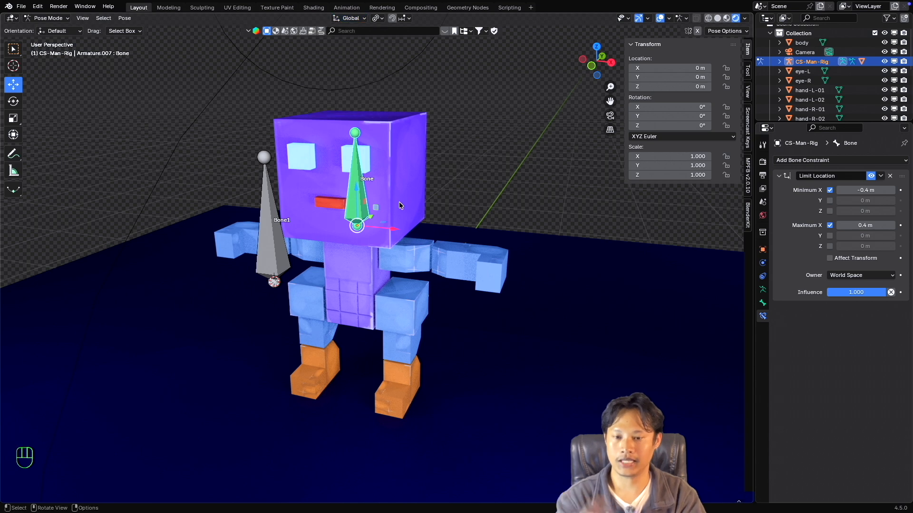
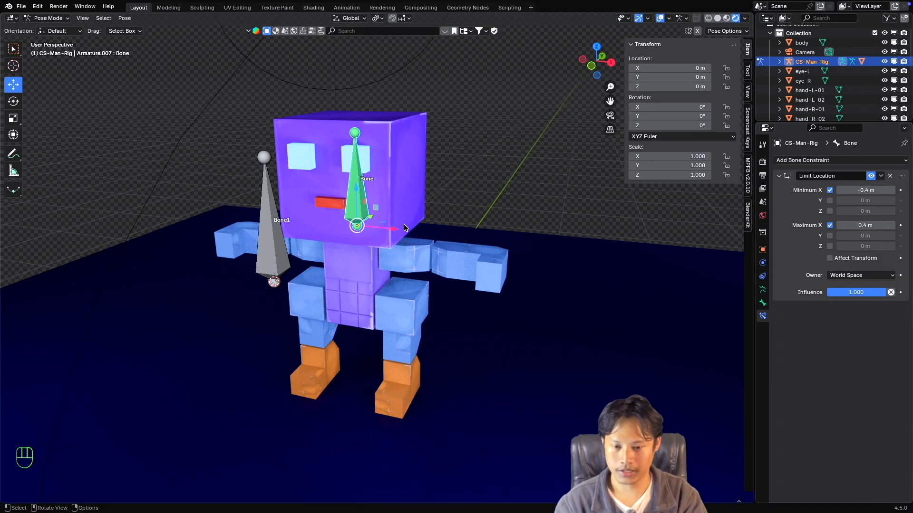
Try moving the head bone in the positive X direction past its 0.4 m maximum limit.
{"action": "scroll", "coordinate": [386, 251], "scroll_direction": "down", "scroll_amount": 2, "text": "super"}
{"action": "scroll", "coordinate": [386, 251], "scroll_direction": "up", "scroll_amount": 2, "text": "super"}
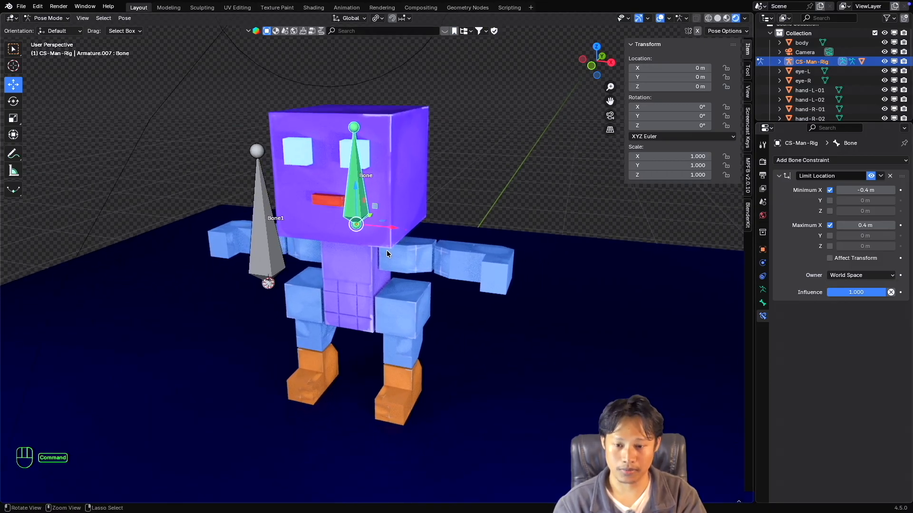
{"action": "scroll", "coordinate": [386, 251], "scroll_direction": "down", "scroll_amount": 1, "text": "shift"}
{"action": "scroll", "coordinate": [387, 250], "scroll_direction": "down", "scroll_amount": 1}
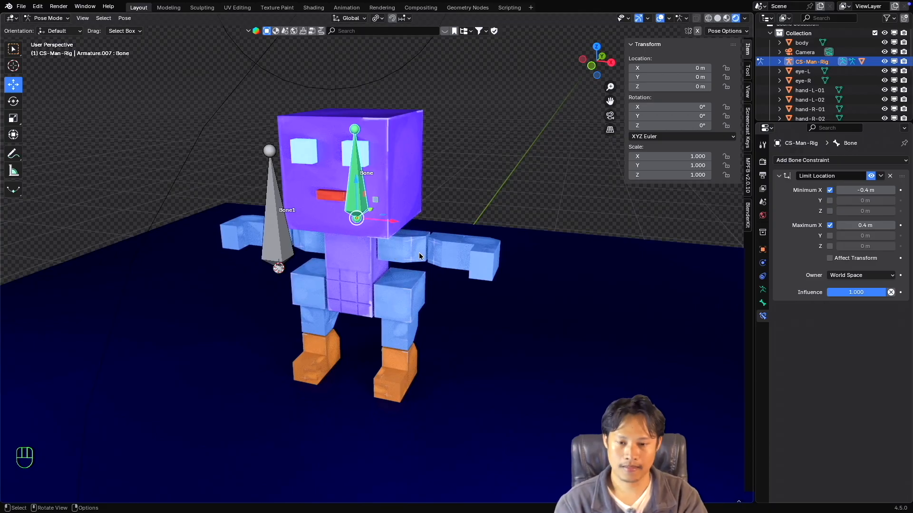
{"action": "scroll", "coordinate": [394, 252], "scroll_direction": "down", "scroll_amount": 1}
{"action": "scroll", "coordinate": [393, 250], "scroll_direction": "up", "scroll_amount": 3}
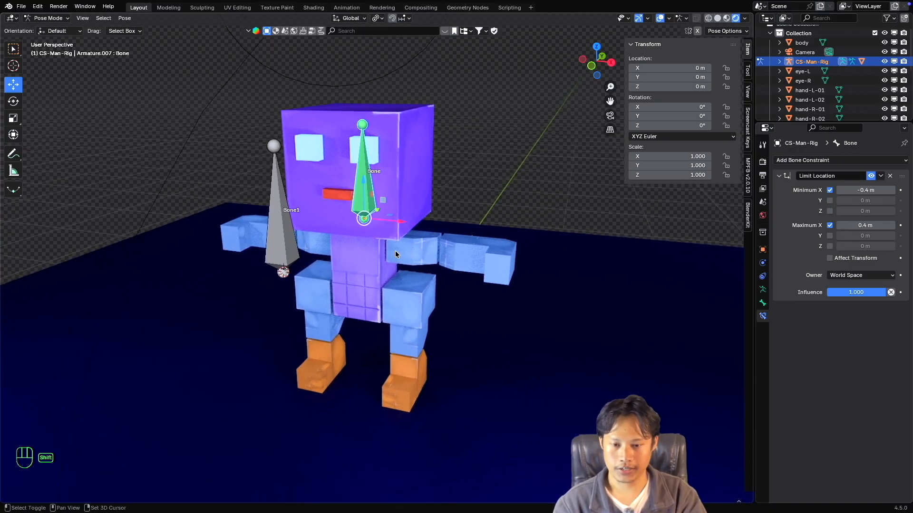
{"action": "left_click_drag", "start_coordinate": [405, 221], "coordinate": [476, 231]}
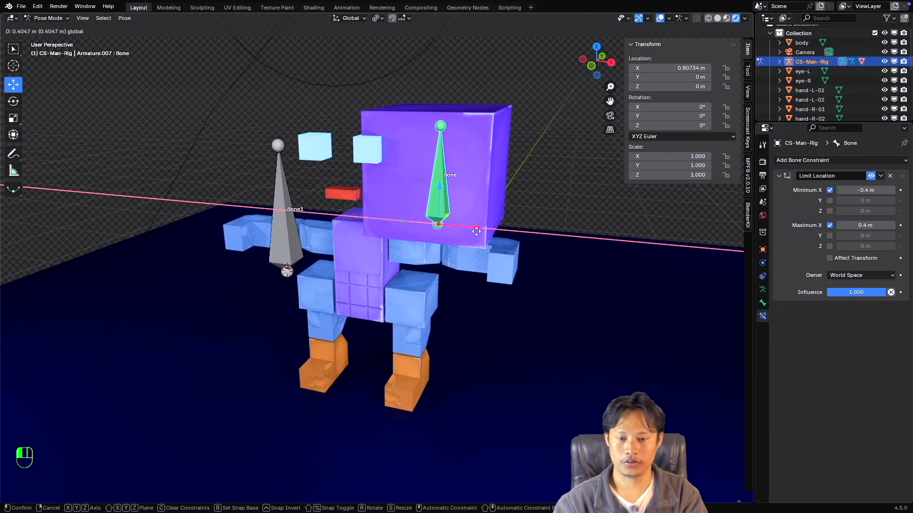
{"action": "key", "text": "Escape"}
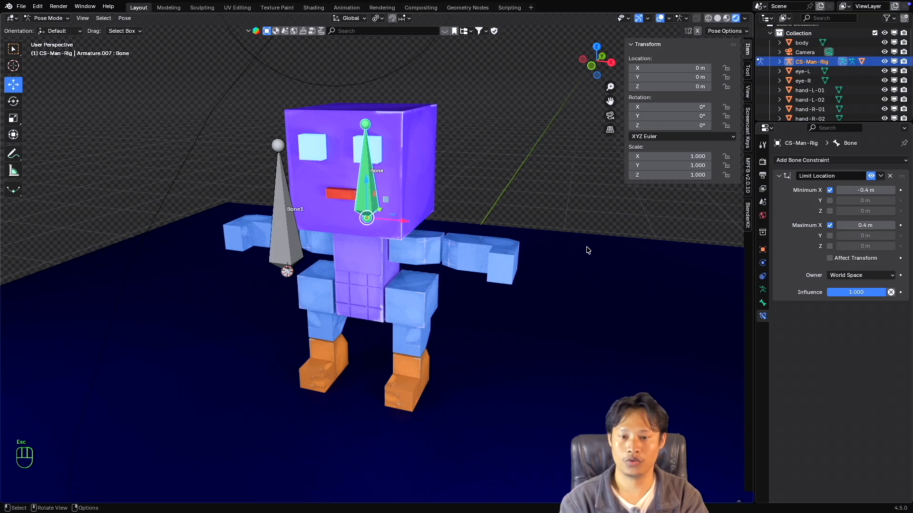
Try moving the head bone both ways along X past its limits with Affect Transform off.
{"action": "middle_click_drag", "start_coordinate": [587, 248], "coordinate": [589, 248]}
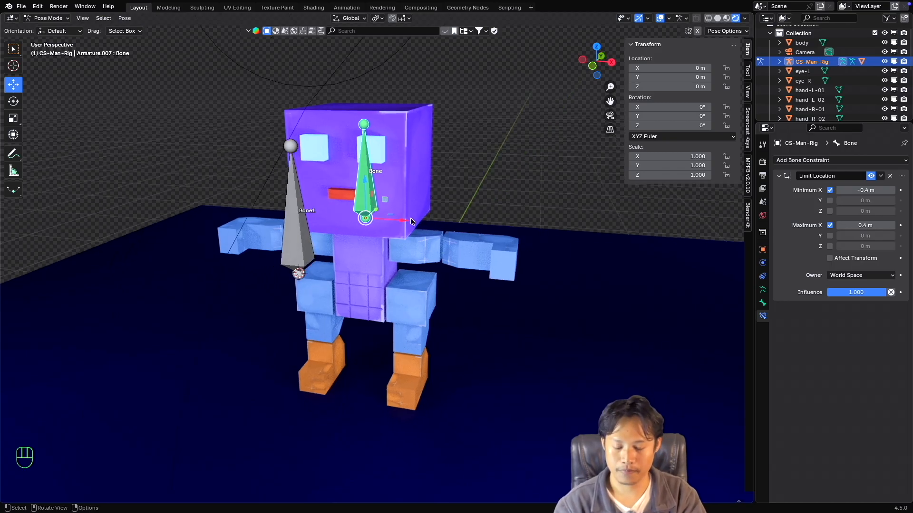
{"action": "left_click_drag", "start_coordinate": [411, 221], "coordinate": [479, 223]}
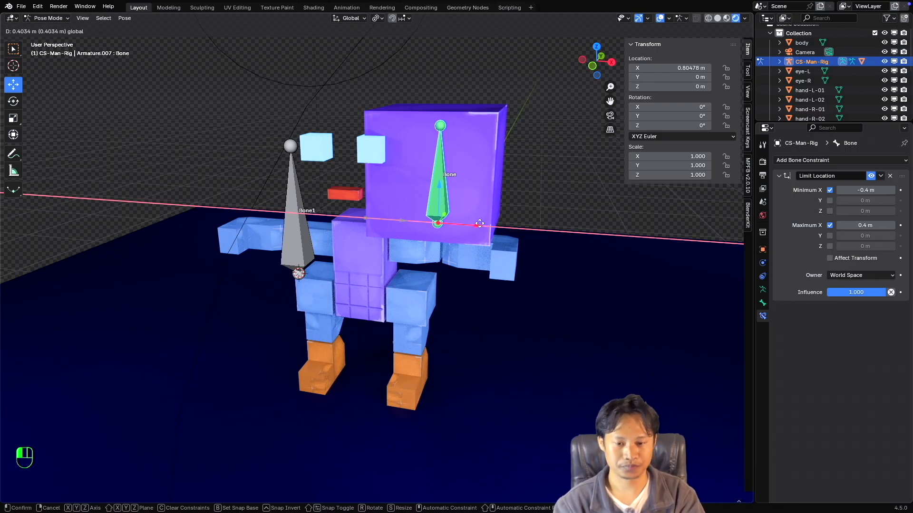
{"action": "left_click_drag", "start_coordinate": [466, 222], "coordinate": [294, 216]}
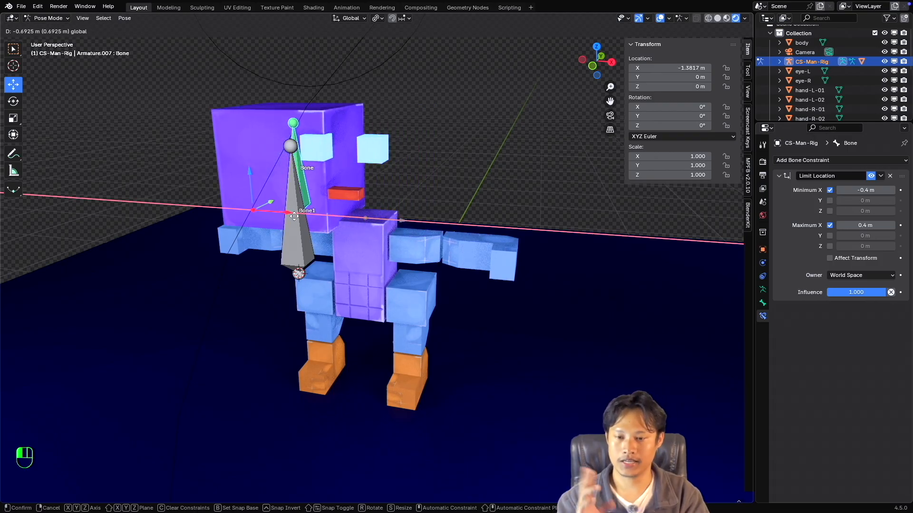
{"action": "left_click_drag", "start_coordinate": [294, 216], "coordinate": [296, 216]}
{"action": "key", "text": "Escape"}
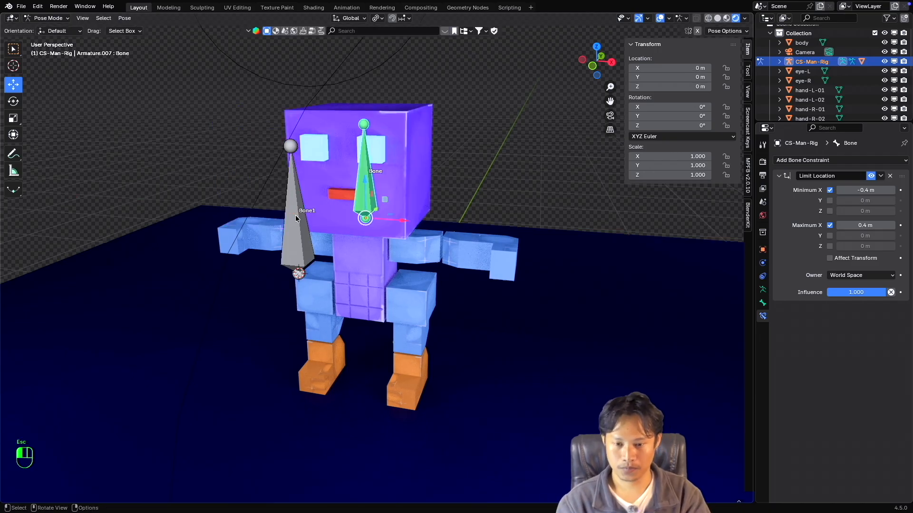
{"action": "left_click_drag", "start_coordinate": [402, 223], "coordinate": [314, 223]}
{"action": "key", "text": "Escape"}
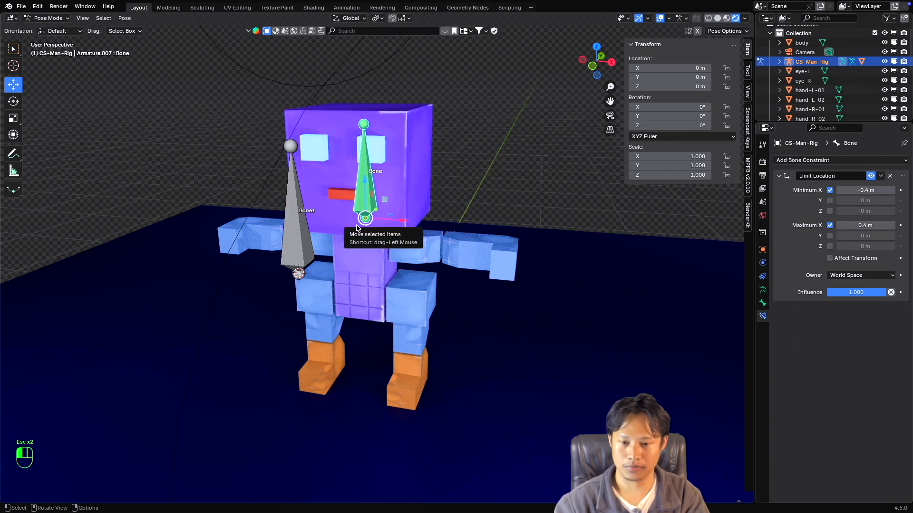
{"action": "key", "text": "Escape"}
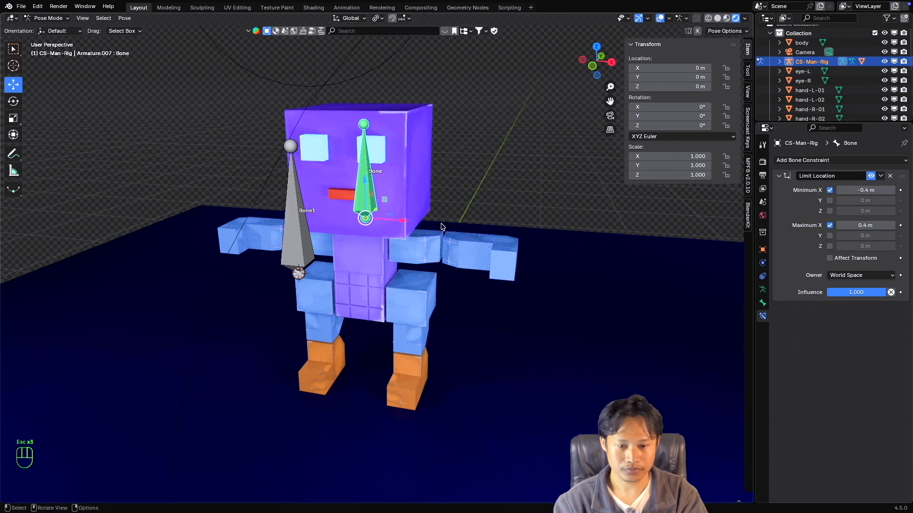
Enable Affect Transform on the head bone's Limit Location constraint and test moving the bone both ways along X.
{"action": "left_click", "coordinate": [830, 258]}
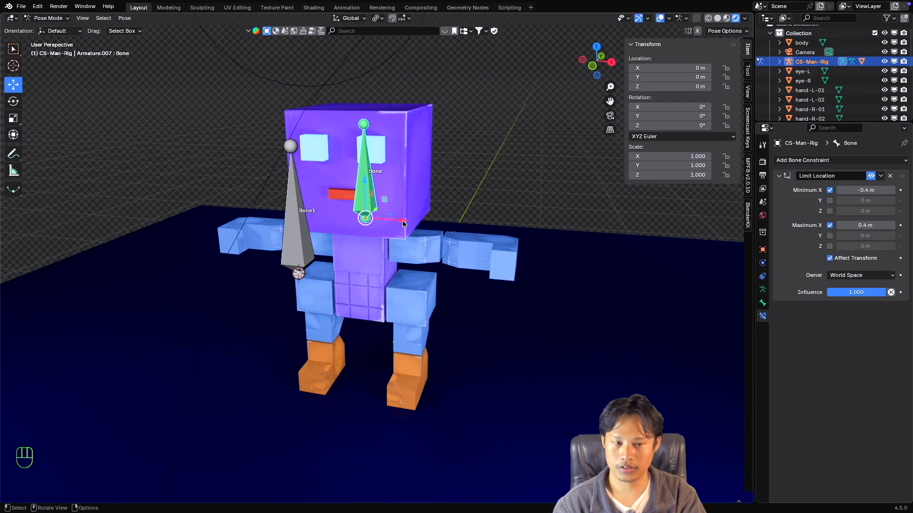
{"action": "left_click_drag", "start_coordinate": [403, 224], "coordinate": [502, 243]}
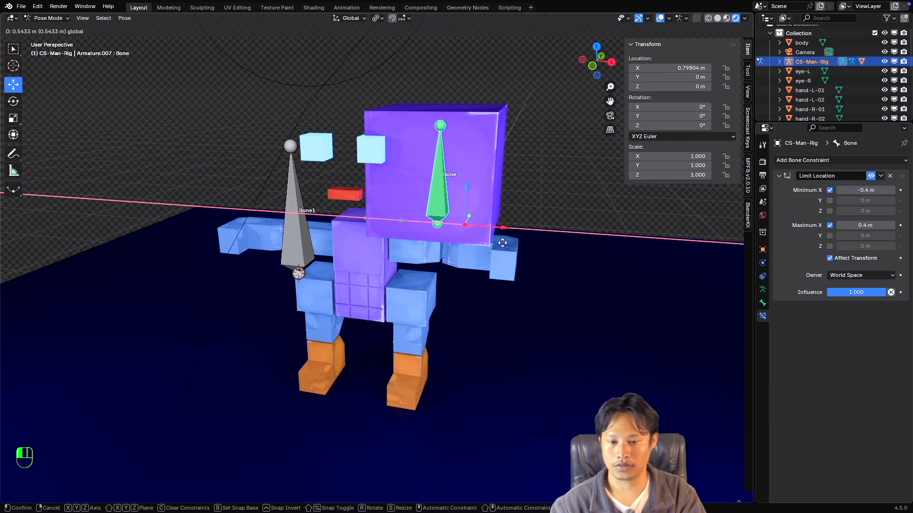
{"action": "key", "text": "Escape"}
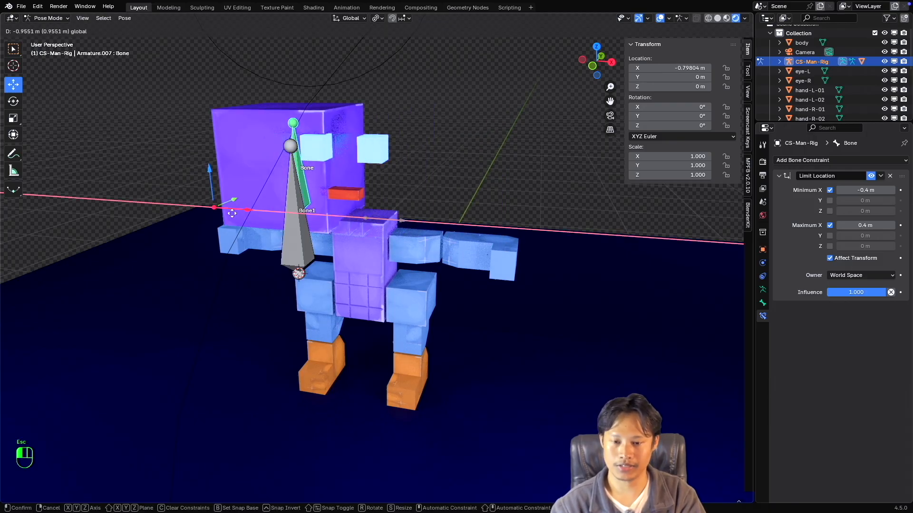
{"action": "key", "text": "Escape"}
{"action": "scroll", "coordinate": [449, 233], "scroll_direction": "right", "scroll_amount": 5}
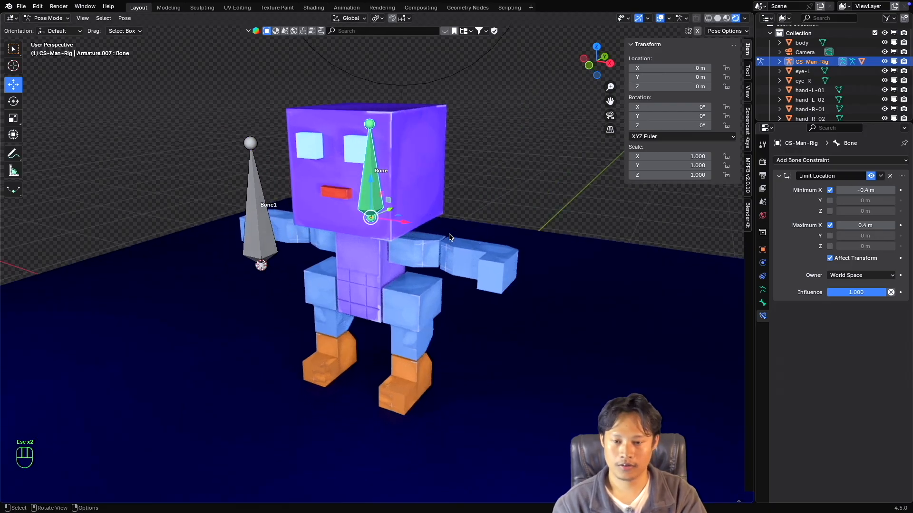
{"action": "scroll", "coordinate": [449, 233], "scroll_direction": "up", "scroll_amount": 3, "text": "super"}
{"action": "scroll", "coordinate": [448, 233], "scroll_direction": "down", "scroll_amount": 4, "text": "super"}
{"action": "scroll", "coordinate": [449, 233], "scroll_direction": "up", "scroll_amount": 2, "text": "super"}
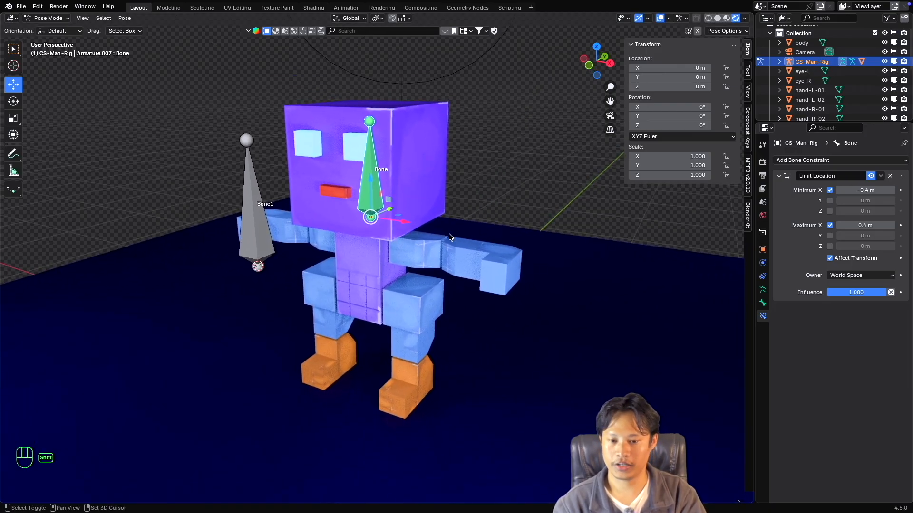
{"action": "scroll", "coordinate": [449, 234], "scroll_direction": "up", "scroll_amount": 3, "text": "shift"}
{"action": "scroll", "coordinate": [449, 234], "scroll_direction": "down", "scroll_amount": 3, "text": "super"}
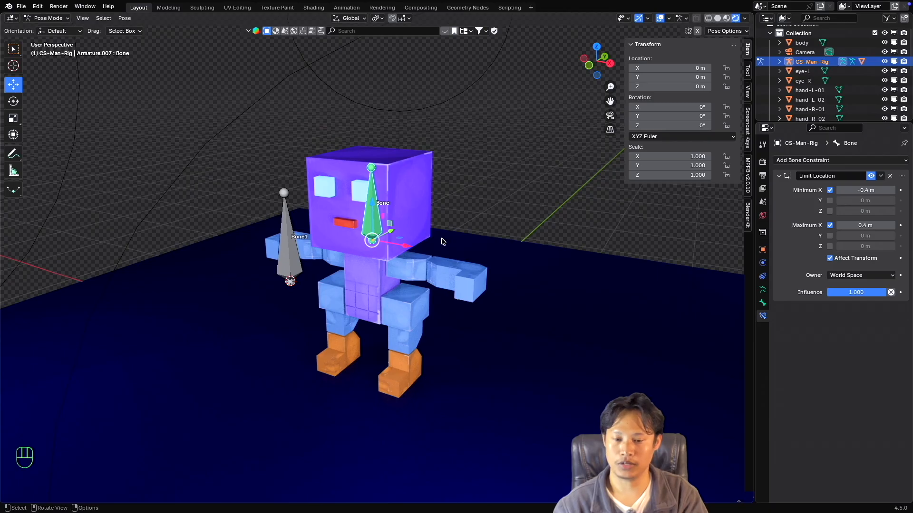
{"action": "scroll", "coordinate": [447, 242], "scroll_direction": "right", "scroll_amount": 4}
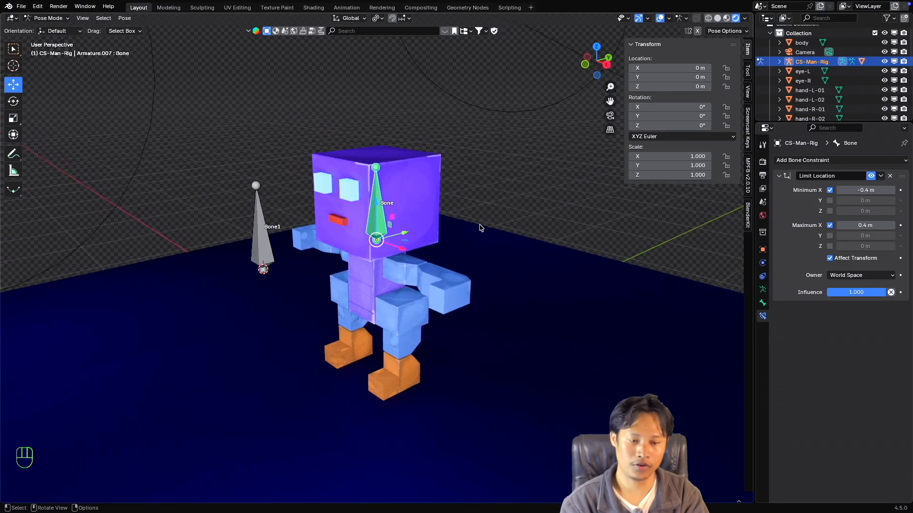
{"action": "scroll", "coordinate": [420, 236], "scroll_direction": "left", "scroll_amount": 3}
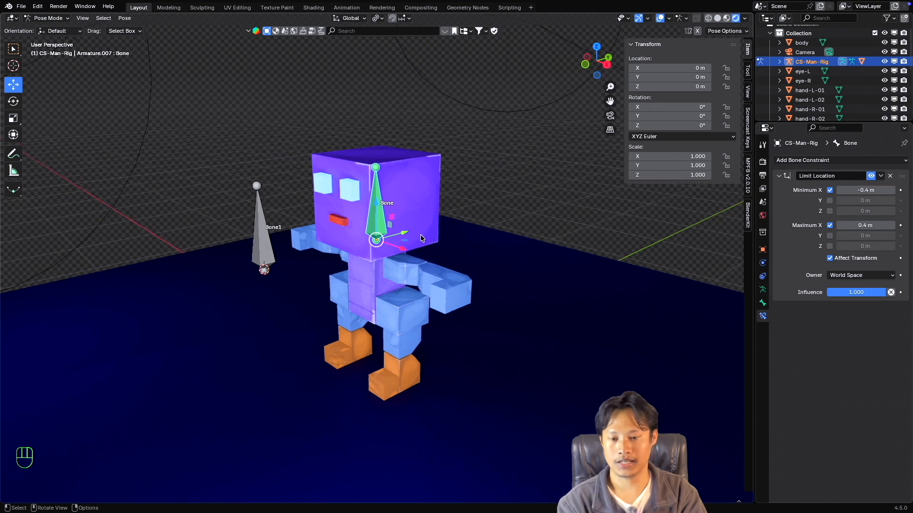
Set the Limit Location owner to Pose Space and test the head bone's X movement with Affect Transform off.
{"action": "left_click", "coordinate": [850, 276]}
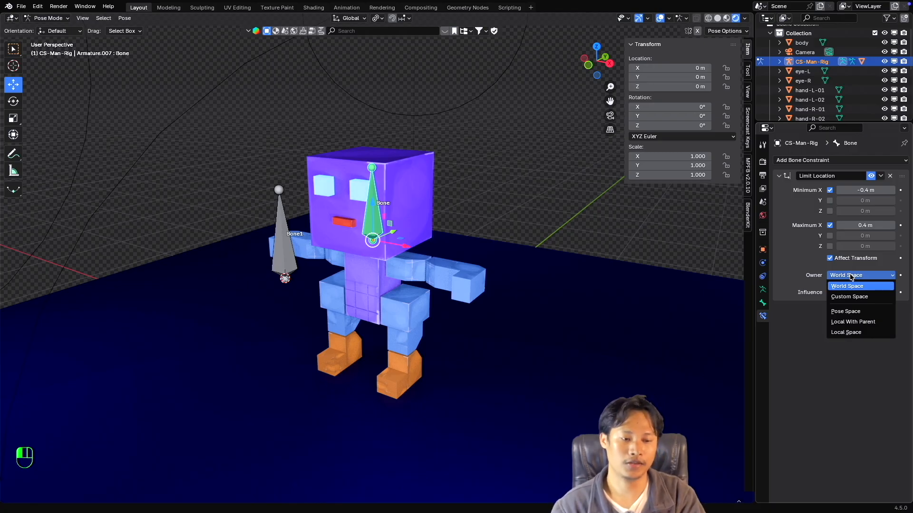
{"action": "left_click", "coordinate": [863, 312]}
{"action": "mouse_move", "coordinate": [416, 258]}
{"action": "middle_mouse_down"}
{"action": "mouse_move", "coordinate": [442, 259]}
{"action": "mouse_move", "coordinate": [417, 258]}
{"action": "middle_mouse_up"}
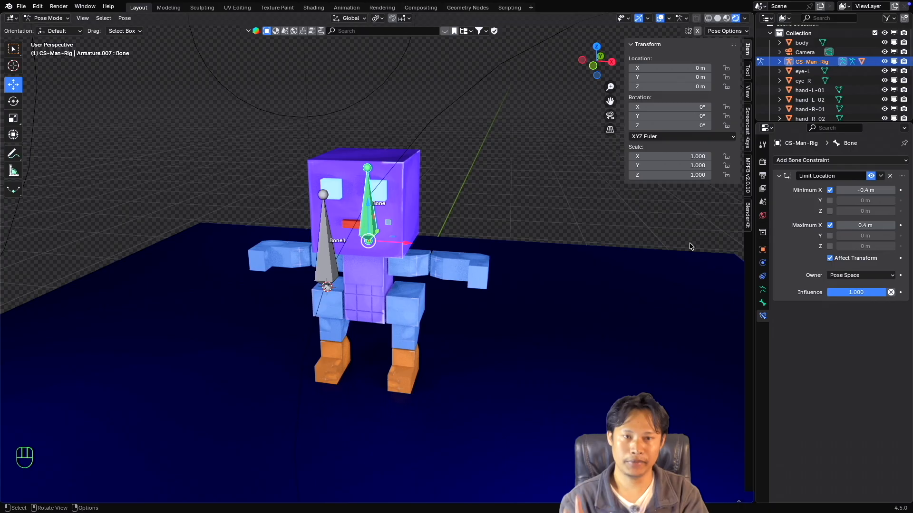
{"action": "left_click", "coordinate": [830, 259]}
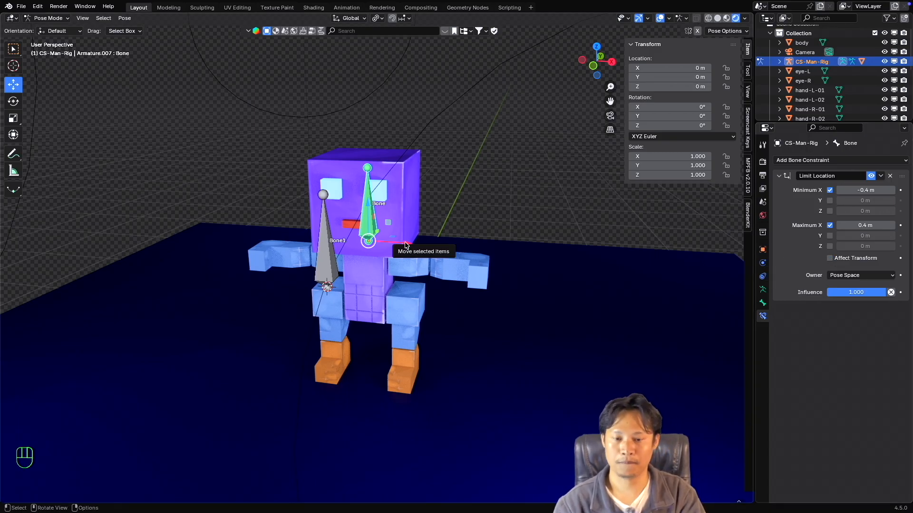
{"action": "left_click_drag", "start_coordinate": [405, 245], "coordinate": [478, 257]}
{"action": "key", "text": "Escape"}
Turn Affect Transform back on and test moving the head bone along X in Pose Space.
{"action": "left_click", "coordinate": [830, 258]}
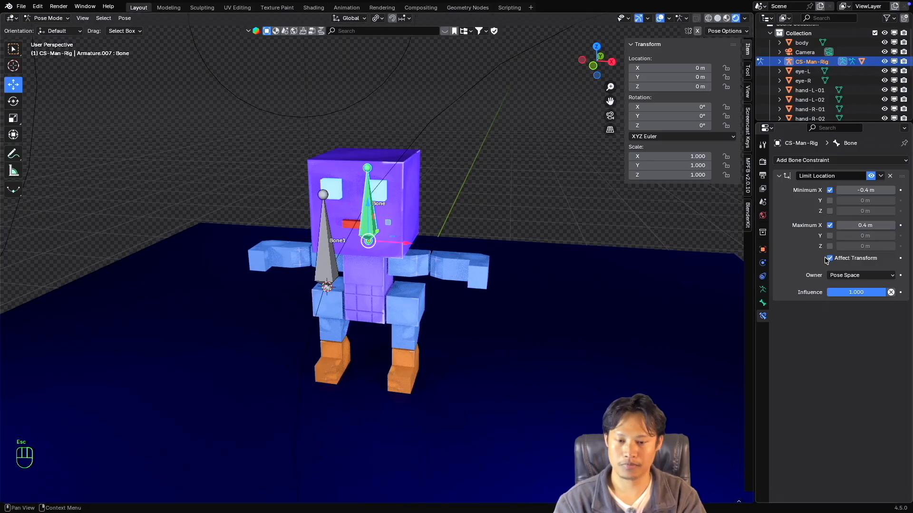
{"action": "left_click_drag", "start_coordinate": [406, 246], "coordinate": [235, 214]}
{"action": "key", "text": "Escape"}
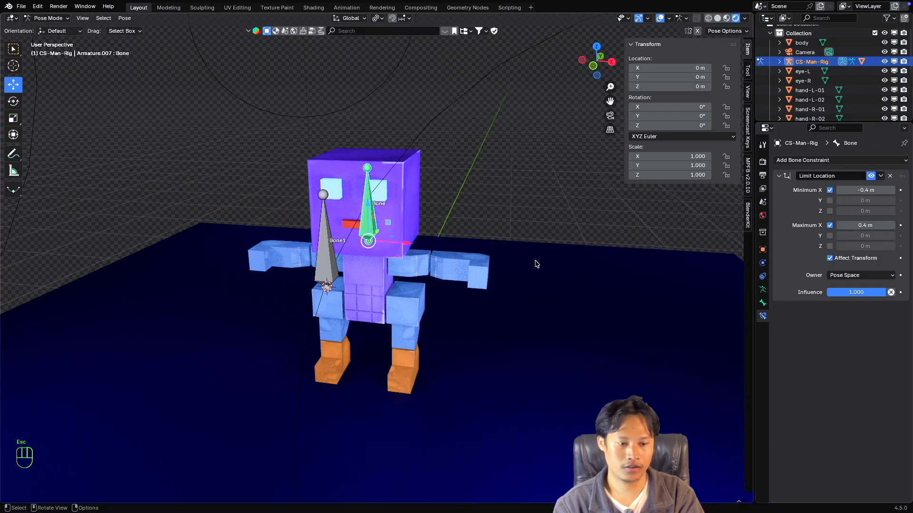
Set the Limit Location owner to Local With Parent and test the head bone's X movement with Affect Transform off.
{"action": "left_click", "coordinate": [838, 277]}
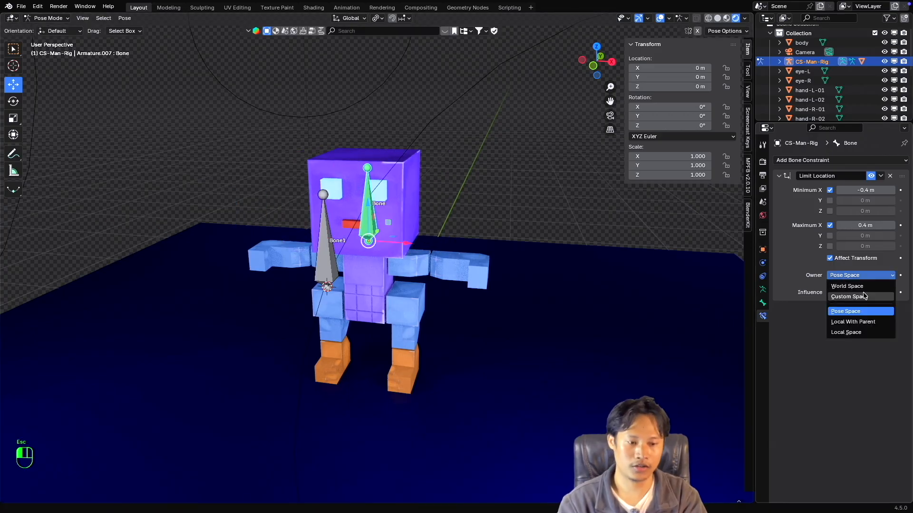
{"action": "left_click", "coordinate": [871, 322]}
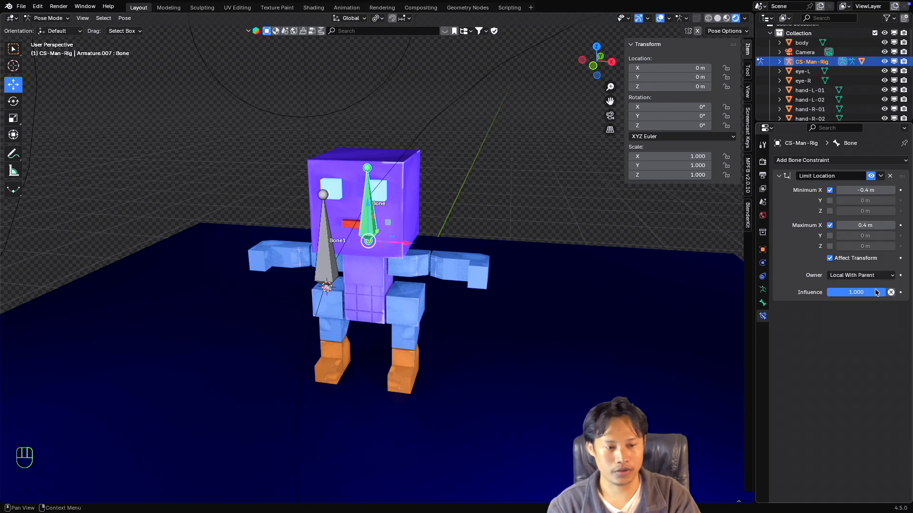
{"action": "left_click", "coordinate": [830, 258]}
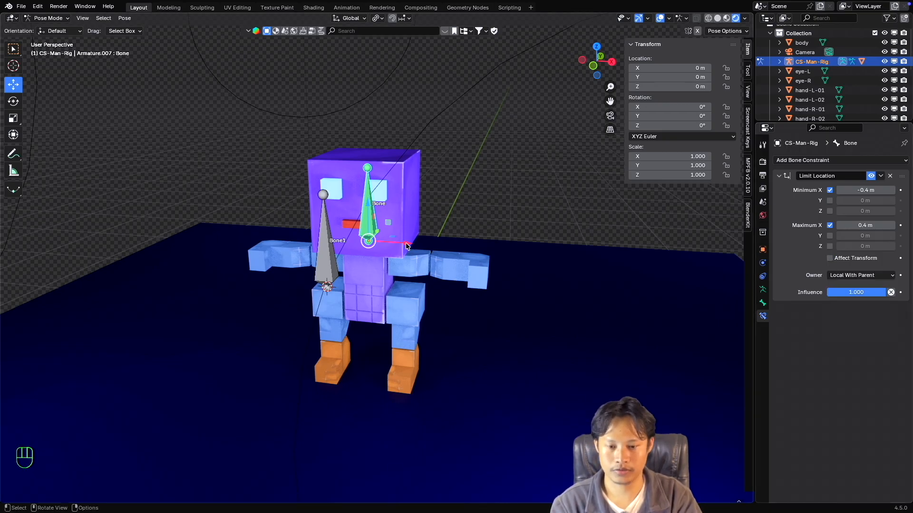
{"action": "mouse_move", "coordinate": [408, 245]}
{"action": "left_mouse_down"}
{"action": "mouse_move", "coordinate": [646, 261]}
{"action": "mouse_move", "coordinate": [274, 228]}
{"action": "mouse_move", "coordinate": [465, 250]}
{"action": "mouse_move", "coordinate": [285, 239]}
{"action": "mouse_move", "coordinate": [396, 252]}
{"action": "left_mouse_up"}
{"action": "key", "text": "Escape"}
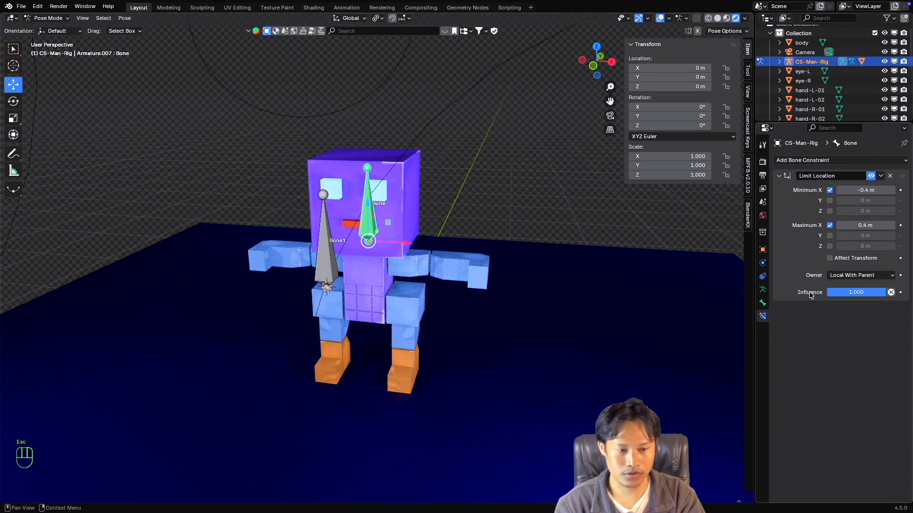
Re-enable Affect Transform and test moving the head bone both ways along X under Local With Parent.
{"action": "left_click", "coordinate": [829, 258]}
{"action": "left_click_drag", "start_coordinate": [404, 244], "coordinate": [467, 258]}
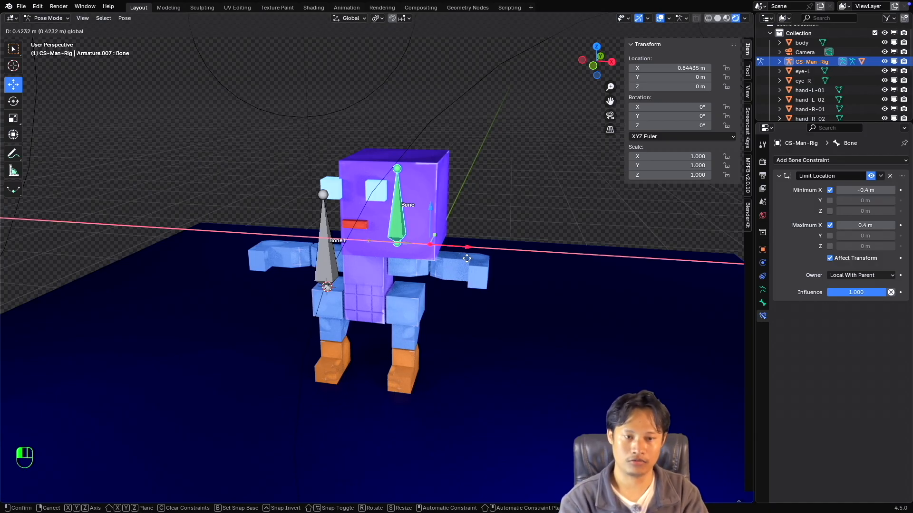
{"action": "left_click_drag", "start_coordinate": [467, 258], "coordinate": [516, 266]}
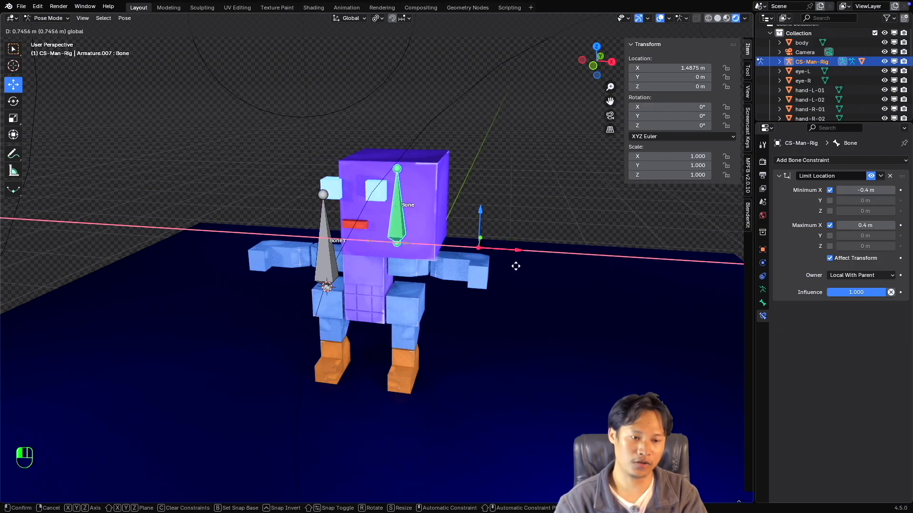
{"action": "key", "text": "Escape"}
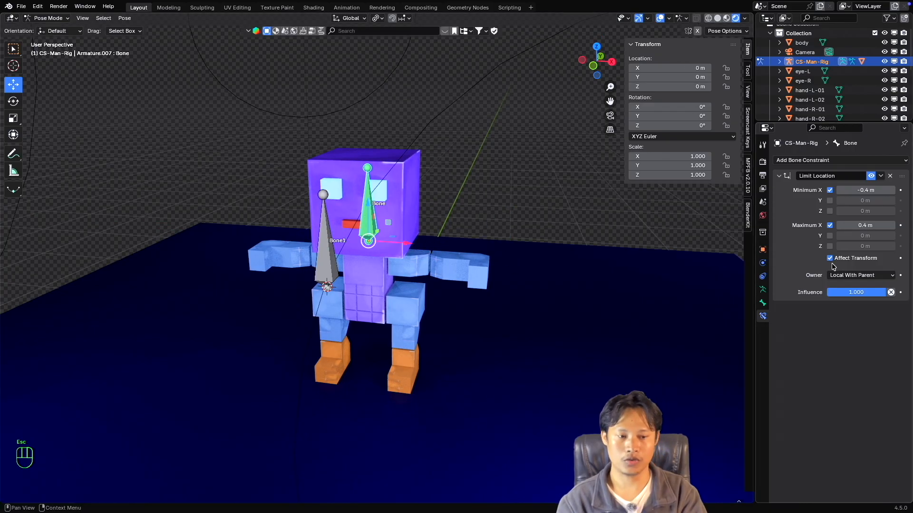
{"action": "left_click_drag", "start_coordinate": [408, 244], "coordinate": [530, 255]}
{"action": "key", "text": "Escape"}
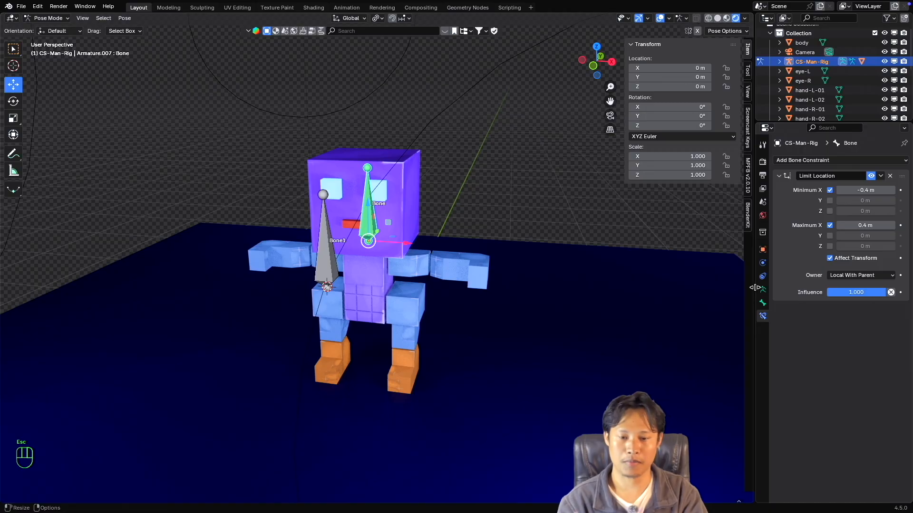
{"action": "left_click_drag", "start_coordinate": [408, 244], "coordinate": [504, 254]}
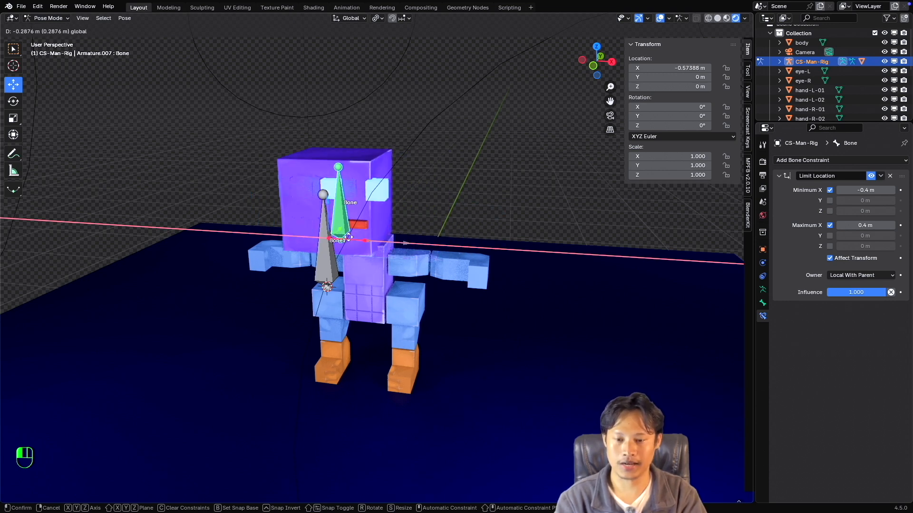
{"action": "key", "text": "Escape"}
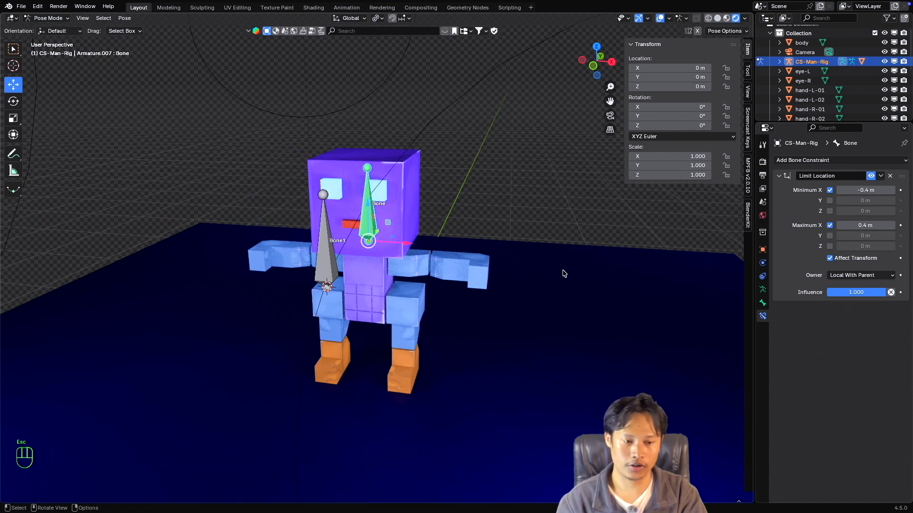
Set the Limit Location owner to Custom Space and check which objects can be assigned as its custom space object.
{"action": "left_click", "coordinate": [865, 277]}
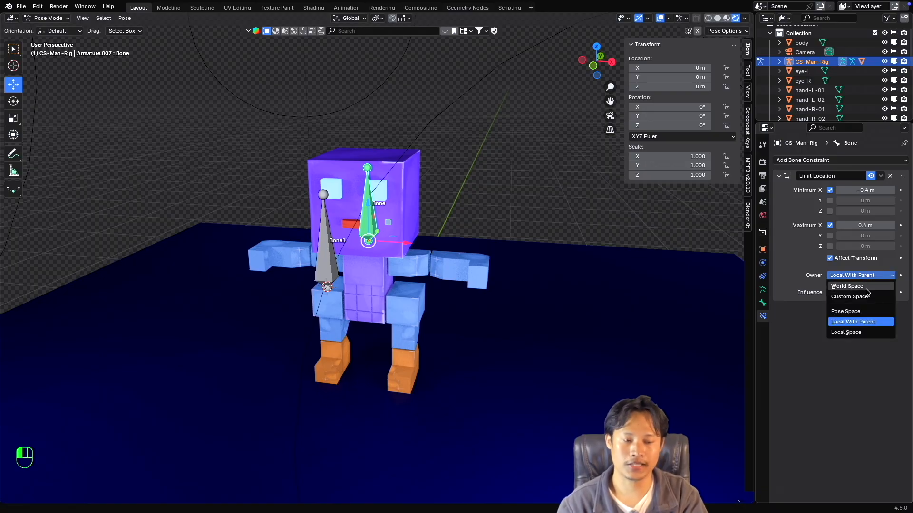
{"action": "left_click", "coordinate": [865, 297]}
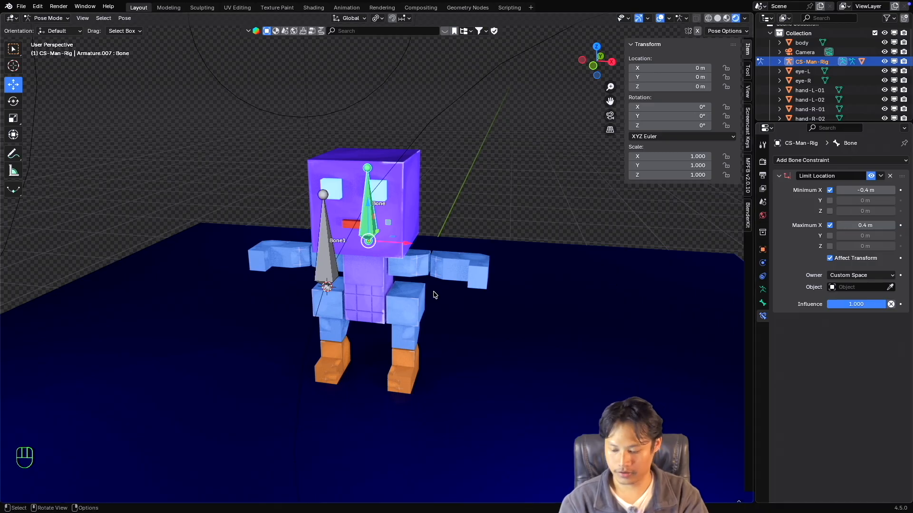
{"action": "middle_click_drag", "start_coordinate": [433, 293], "coordinate": [433, 294]}
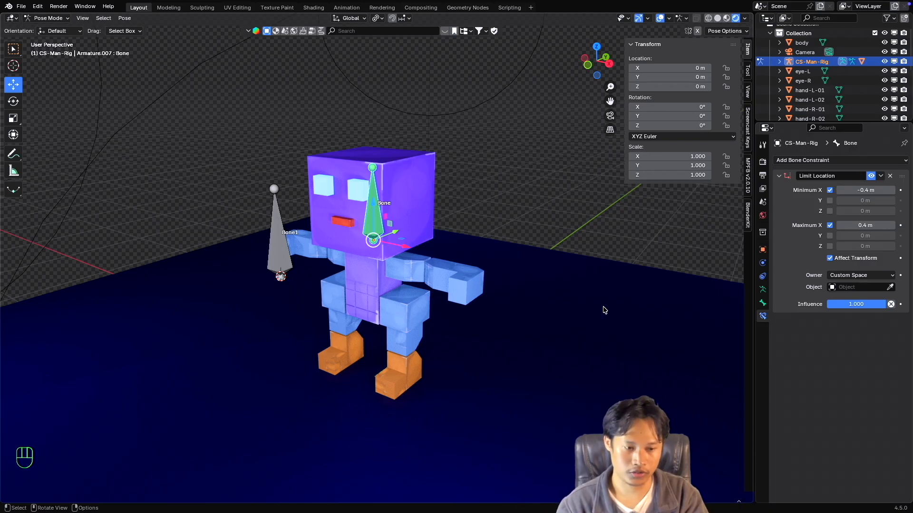
{"action": "left_click", "coordinate": [847, 288]}
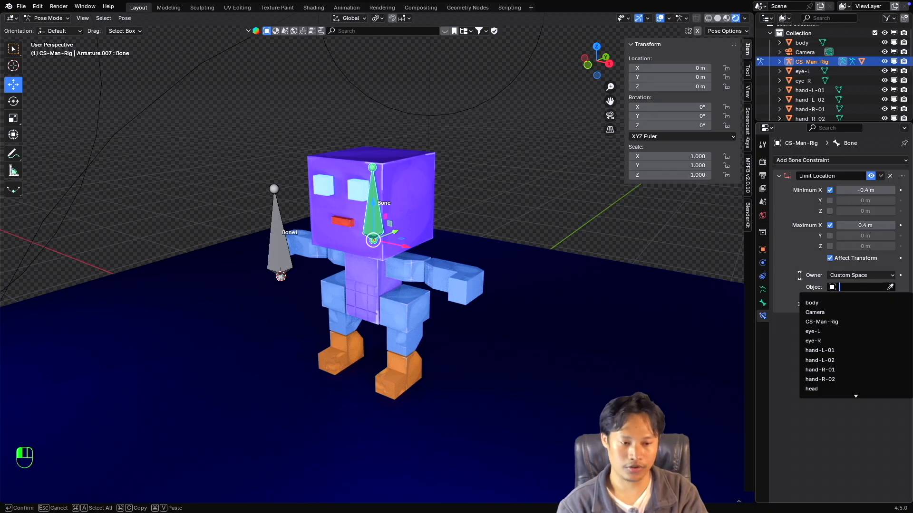
{"action": "left_click", "coordinate": [799, 275]}
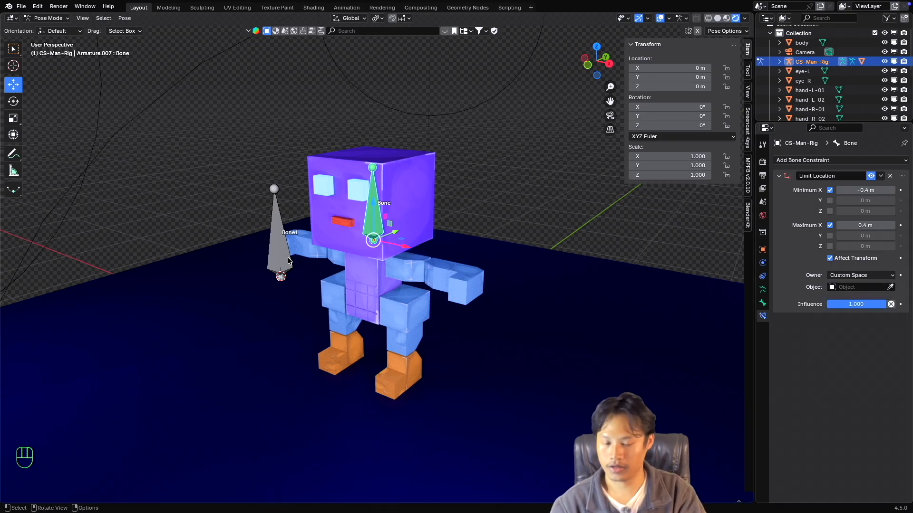
Switch to Object Mode, add a Bézier circle at the base of Bone1 and scale it to about 0.25.
{"action": "left_click", "coordinate": [50, 18]}
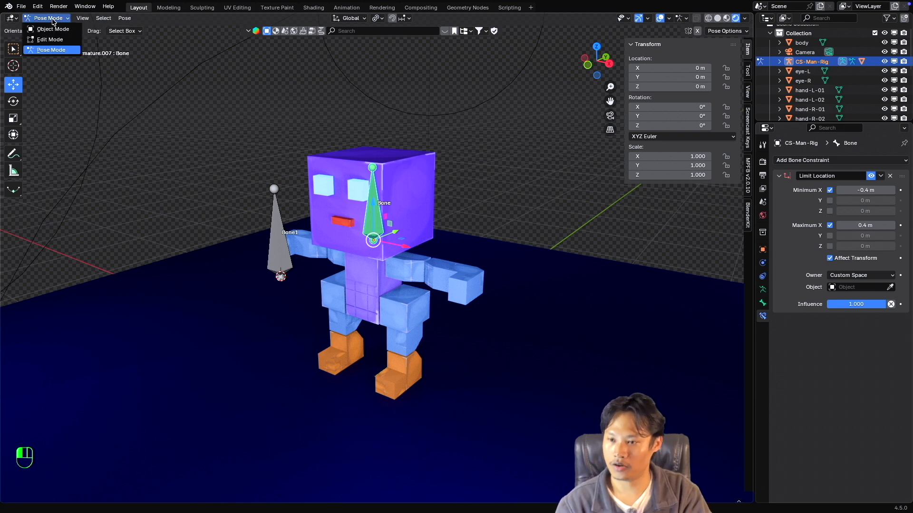
{"action": "left_click", "coordinate": [53, 28]}
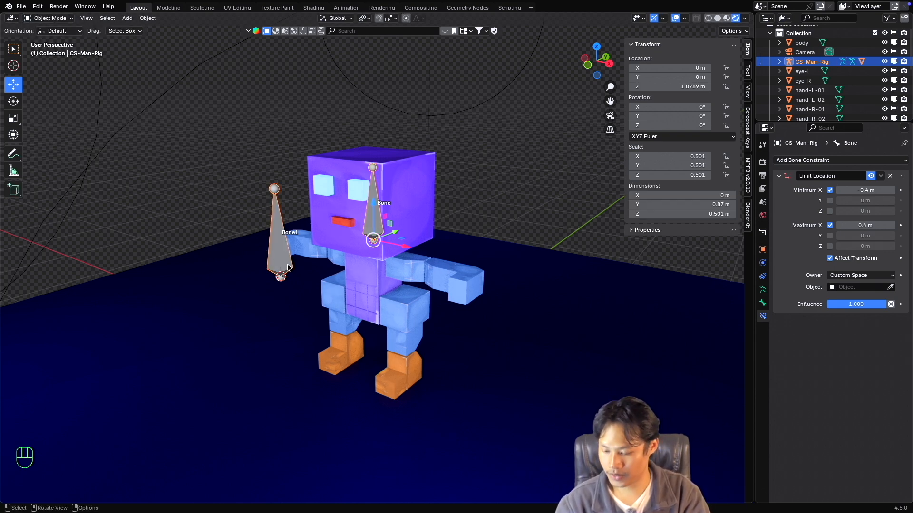
{"action": "key", "text": "shift+a"}
{"action": "mouse_move", "coordinate": [326, 272]}
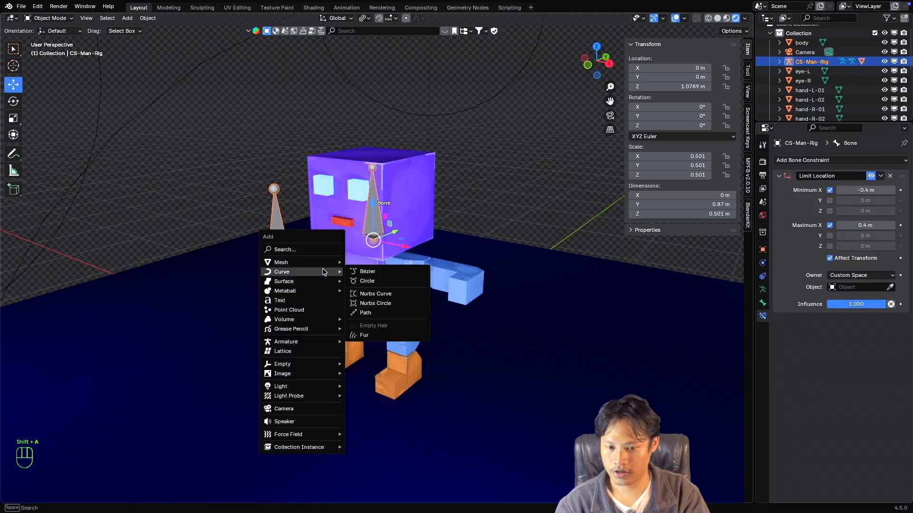
{"action": "left_click", "coordinate": [380, 281]}
{"action": "key", "text": "s"}
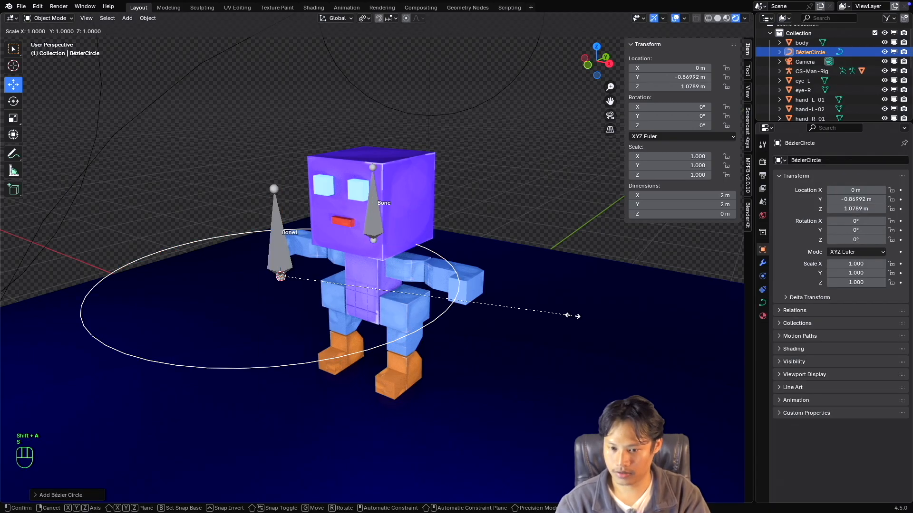
{"action": "left_click", "coordinate": [245, 279]}
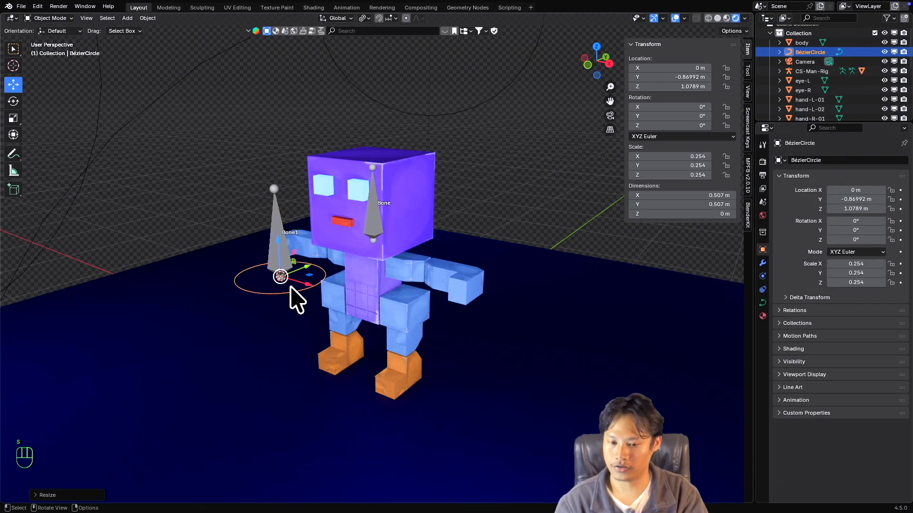
Rename the new Bézier circle to circle-man.
{"action": "middle_click_drag", "start_coordinate": [296, 299], "coordinate": [321, 288]}
{"action": "key", "text": "F2"}
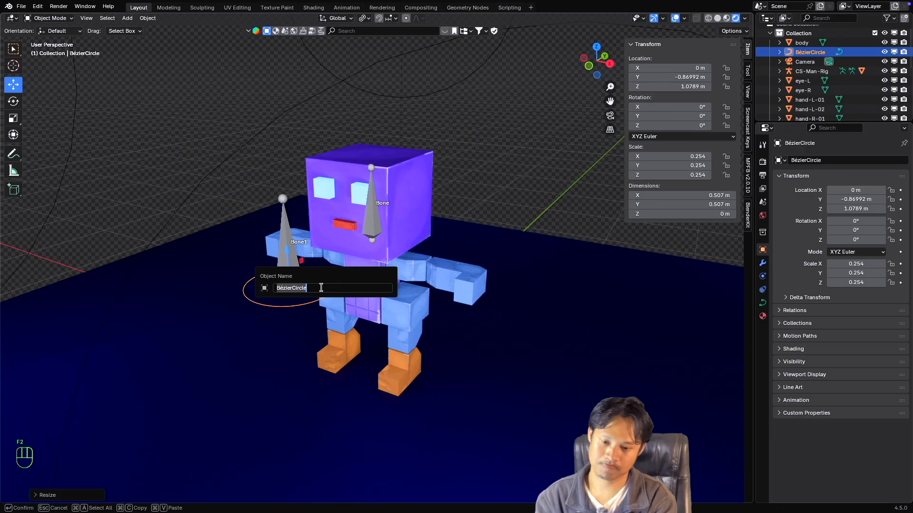
{"action": "type", "text": "circle-man"}
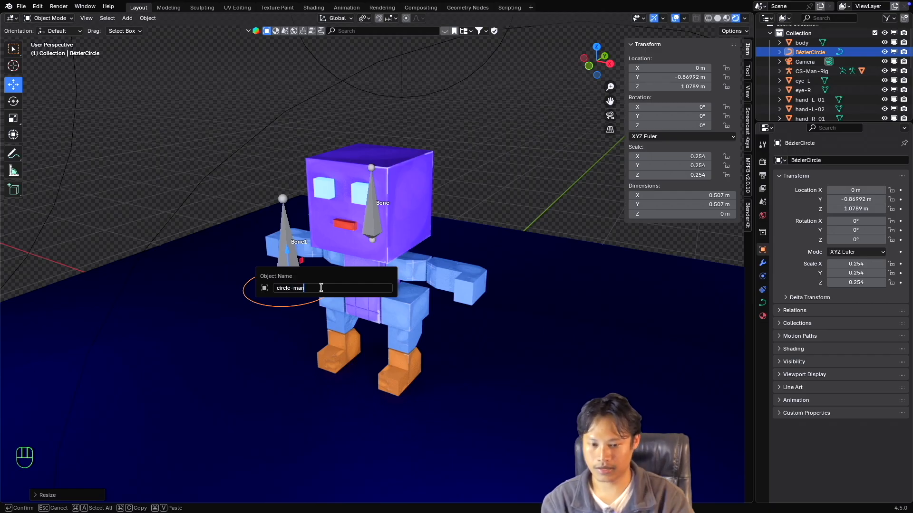
{"action": "key", "text": "Return"}
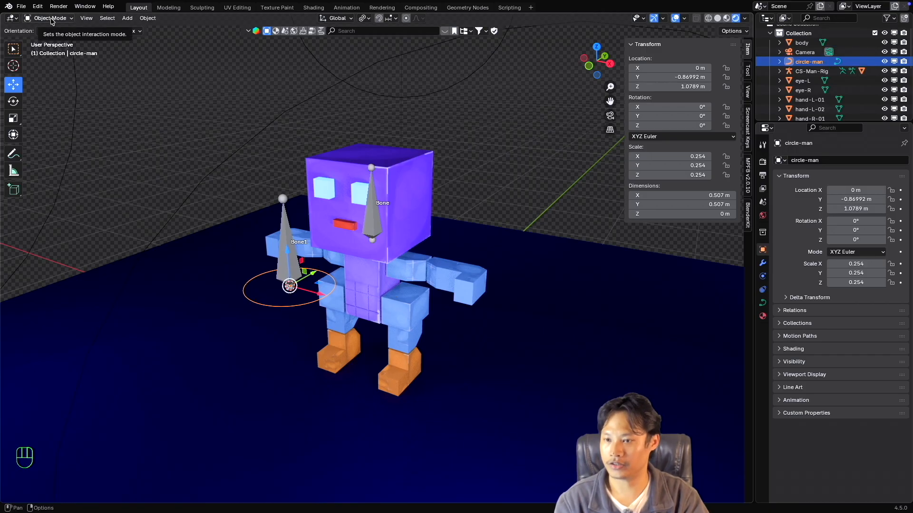
Return the CS-Man-Rig armature to Pose Mode and set circle-man as the Limit Location's custom space object.
{"action": "left_click", "coordinate": [273, 183]}
{"action": "left_click", "coordinate": [286, 213]}
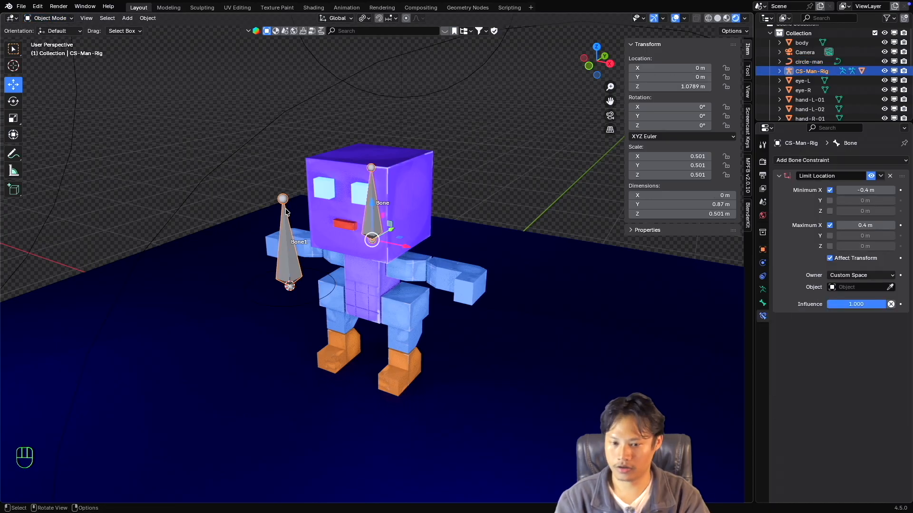
{"action": "key", "text": "ctrl+Tab"}
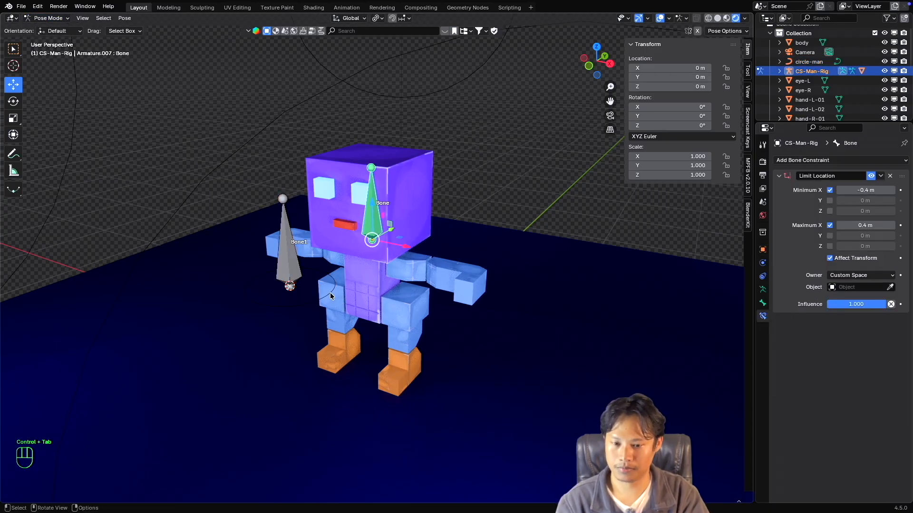
{"action": "middle_click_drag", "start_coordinate": [330, 293], "coordinate": [373, 251]}
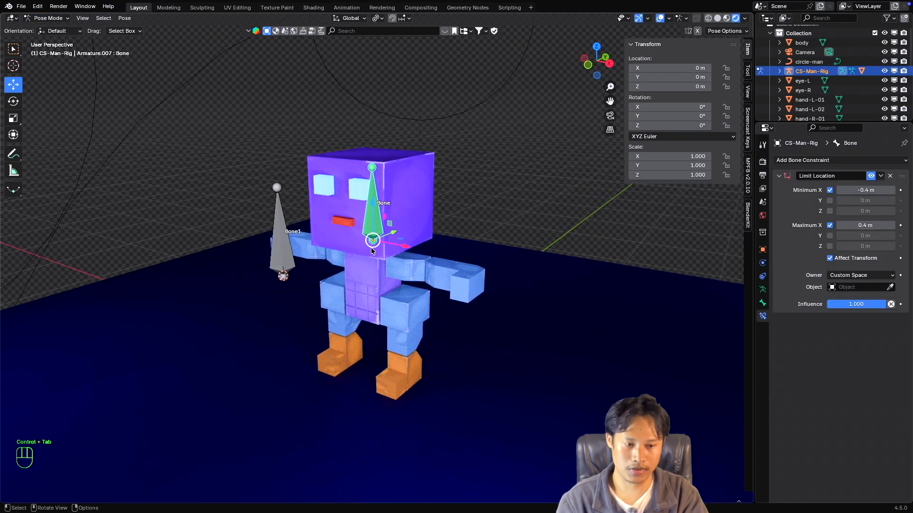
{"action": "left_click", "coordinate": [854, 288]}
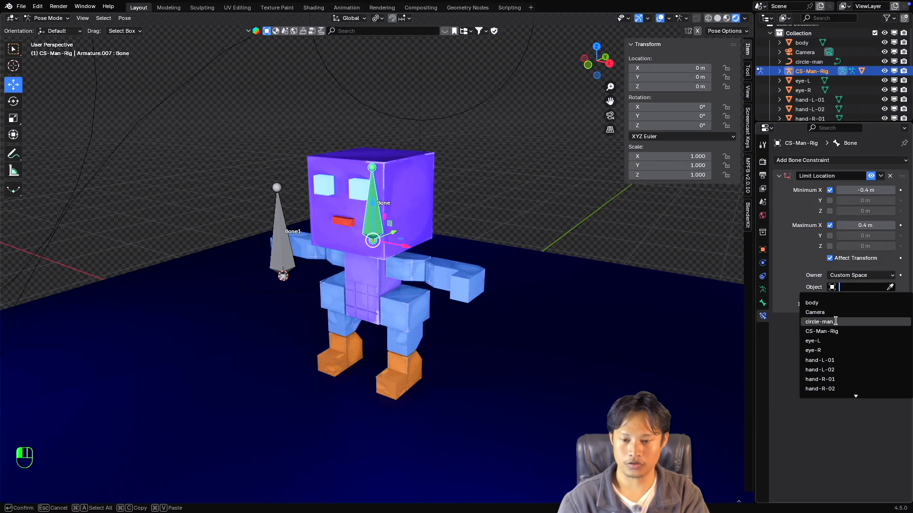
{"action": "left_click", "coordinate": [820, 322]}
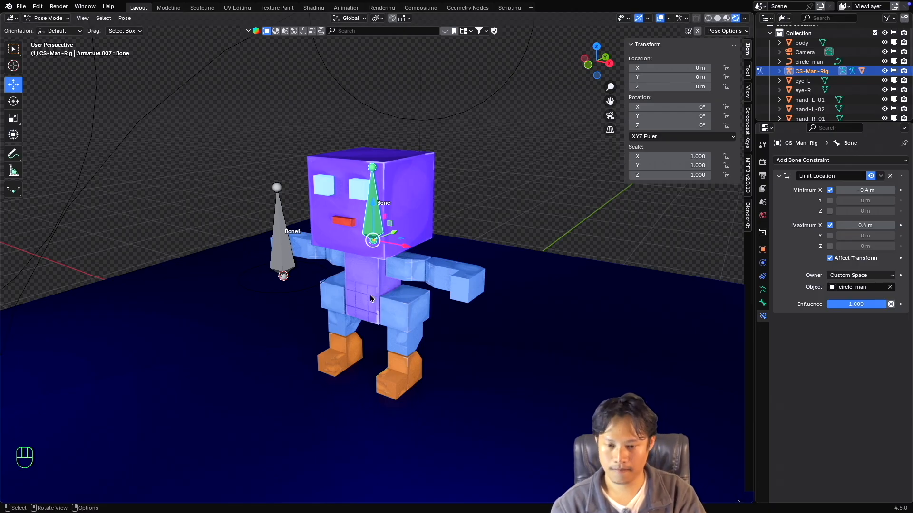
Test moving the head bone along X in Custom Space with circle-man as the reference, cancelling the move.
{"action": "scroll", "coordinate": [368, 291], "scroll_direction": "up", "scroll_amount": 3, "text": "super"}
{"action": "scroll", "coordinate": [368, 291], "scroll_direction": "down", "scroll_amount": 2, "text": "super"}
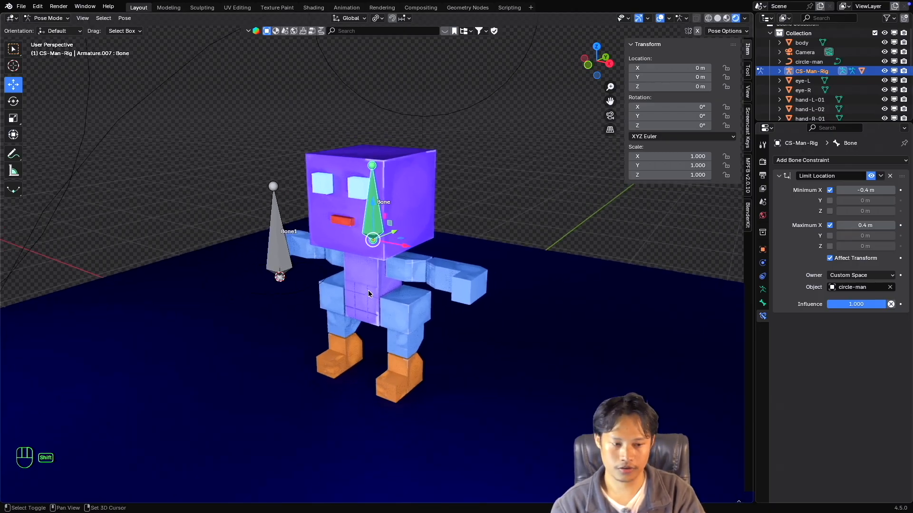
{"action": "scroll", "coordinate": [368, 290], "scroll_direction": "down", "scroll_amount": 2, "text": "shift"}
{"action": "scroll", "coordinate": [369, 291], "scroll_direction": "left", "scroll_amount": 3}
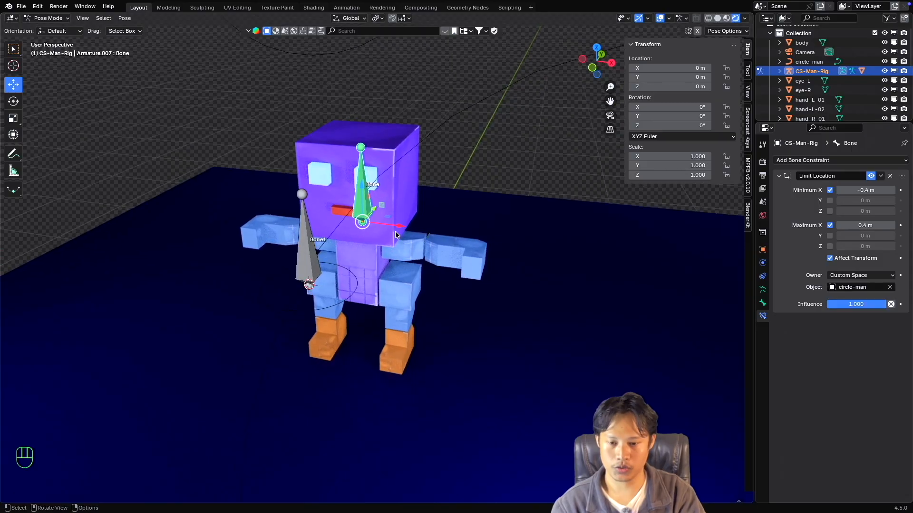
{"action": "left_click_drag", "start_coordinate": [415, 229], "coordinate": [436, 223]}
{"action": "key", "text": "Escape"}
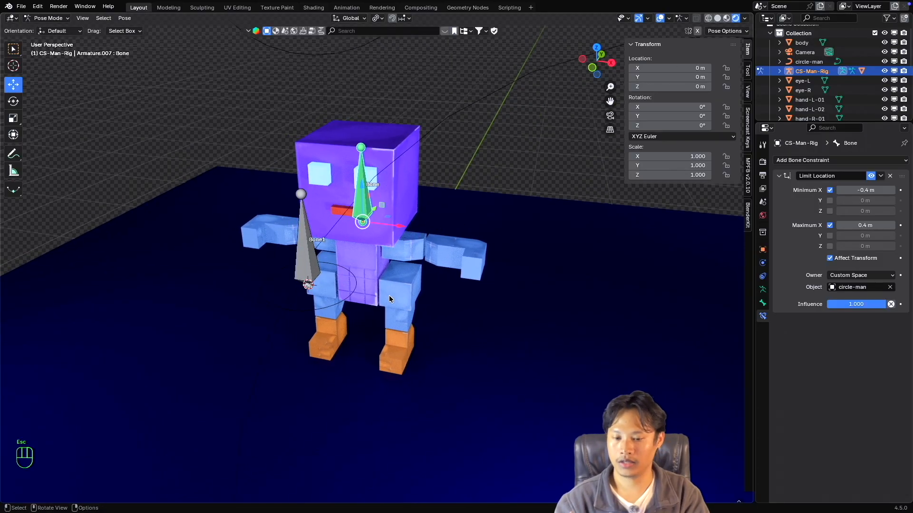
{"action": "scroll", "coordinate": [389, 295], "scroll_direction": "left", "scroll_amount": 2}
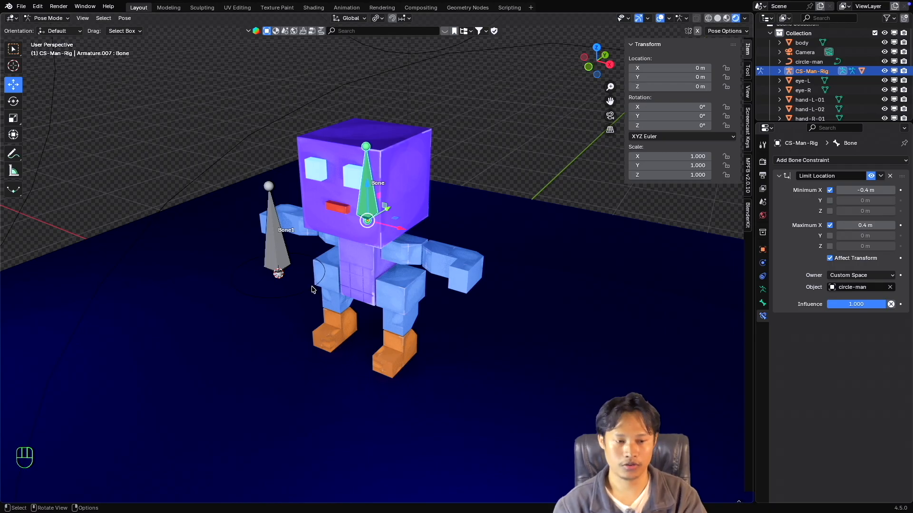
Clear circle-man from the Limit Location constraint and set its owner to Local Space.
{"action": "left_click", "coordinate": [891, 288]}
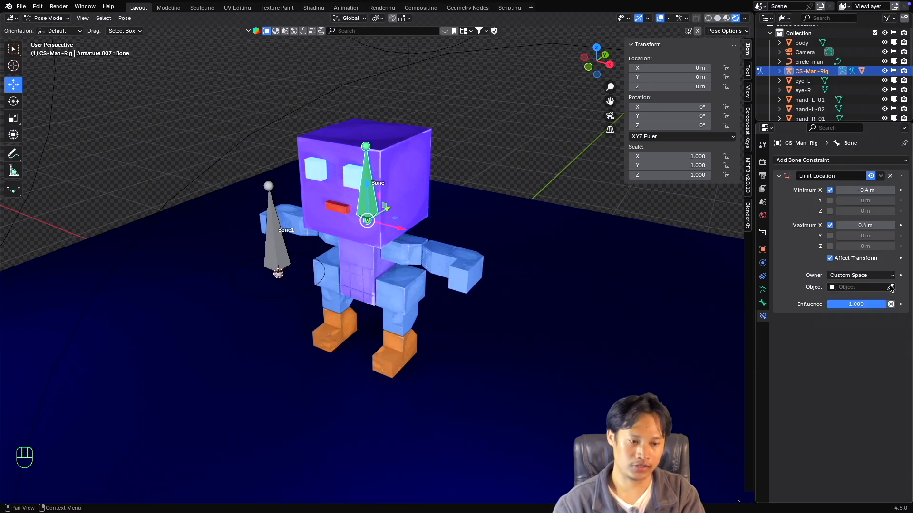
{"action": "left_click", "coordinate": [884, 276]}
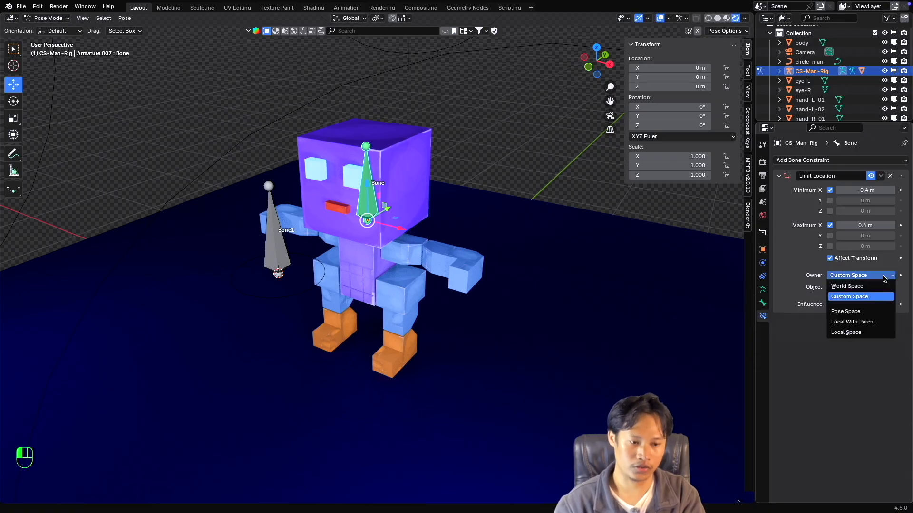
{"action": "left_click", "coordinate": [855, 332]}
Switch the transform orientation to Local and inspect the head bone's local axes.
{"action": "left_click", "coordinate": [351, 18]}
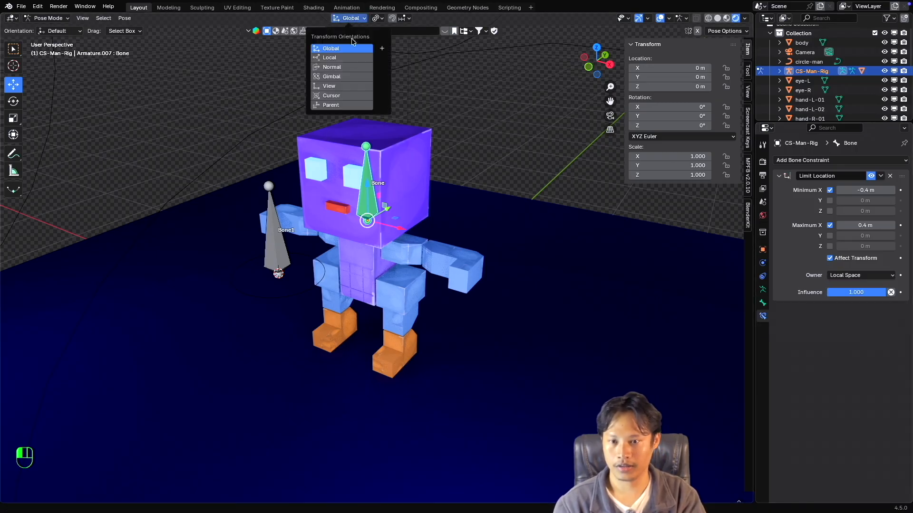
{"action": "left_click", "coordinate": [343, 58]}
{"action": "mouse_move", "coordinate": [394, 216]}
{"action": "middle_mouse_down"}
{"action": "mouse_move", "coordinate": [380, 215]}
{"action": "mouse_move", "coordinate": [388, 217]}
{"action": "middle_mouse_up"}
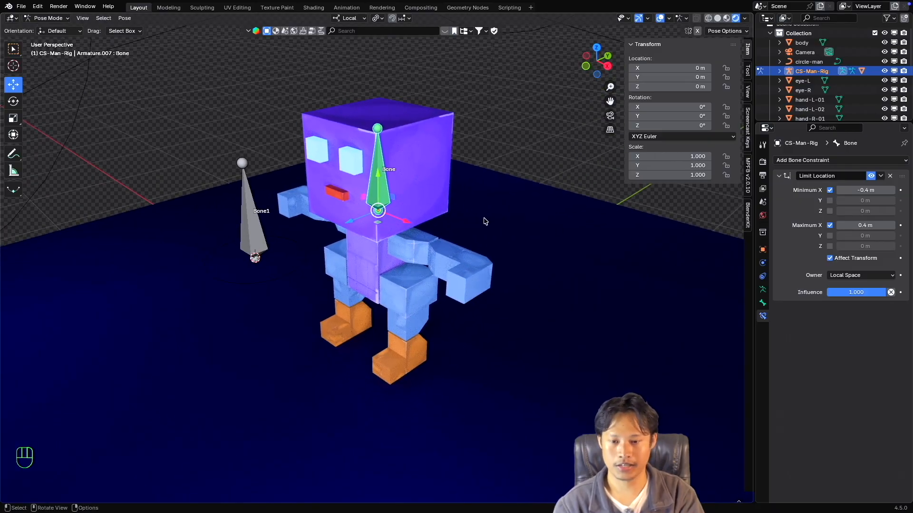
{"action": "middle_click_drag", "start_coordinate": [485, 221], "coordinate": [504, 224]}
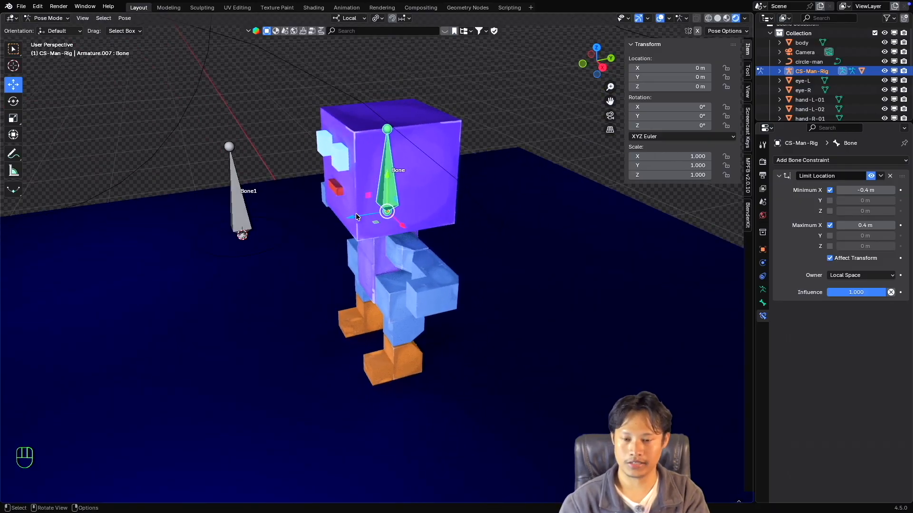
{"action": "middle_click_drag", "start_coordinate": [356, 217], "coordinate": [358, 217]}
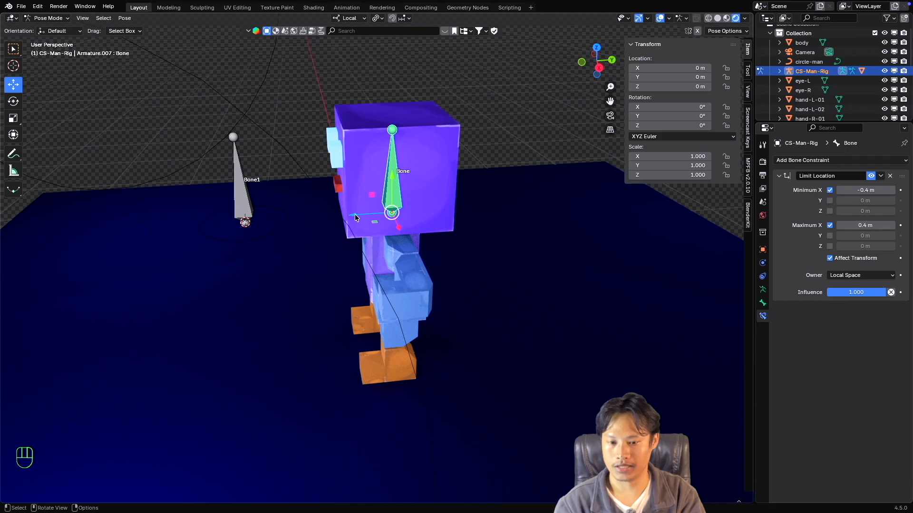
Test moving the head bone back and forth along its local Z axis, and undo the move.
{"action": "left_click_drag", "start_coordinate": [356, 217], "coordinate": [325, 217]}
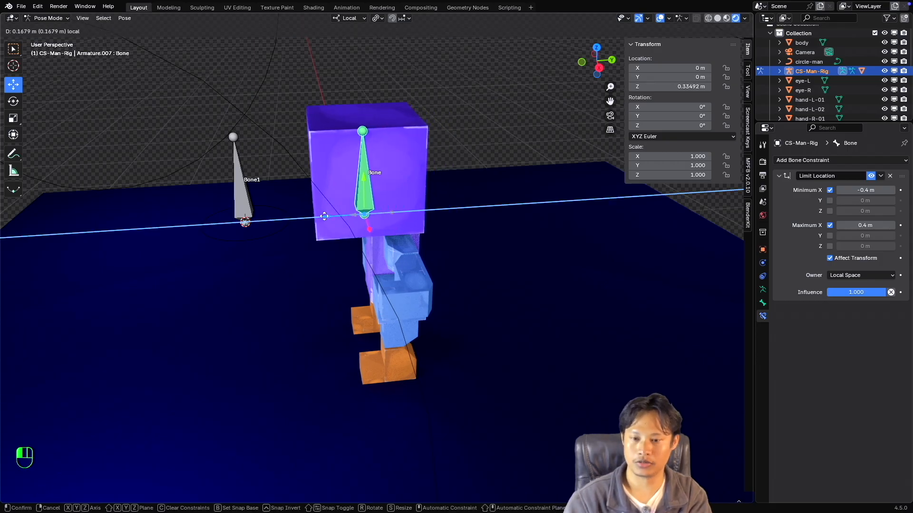
{"action": "left_click_drag", "start_coordinate": [324, 216], "coordinate": [326, 217]}
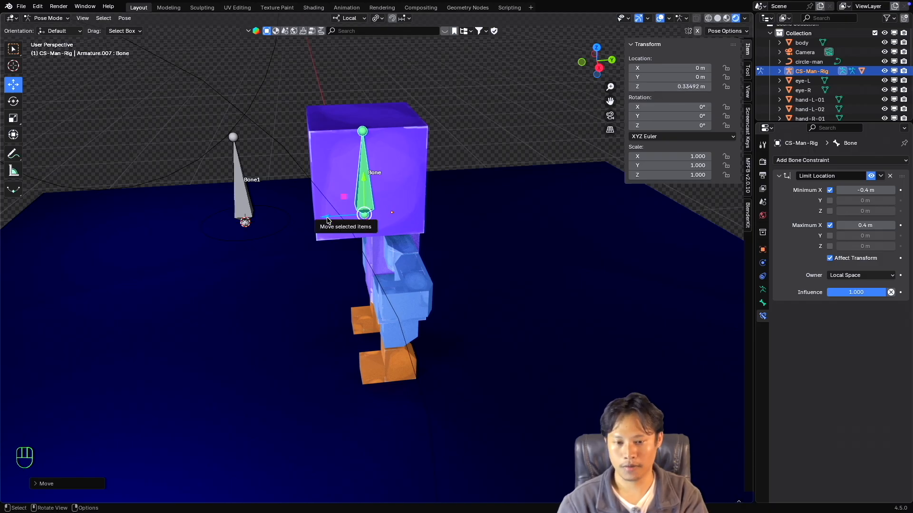
{"action": "left_click_drag", "start_coordinate": [327, 220], "coordinate": [384, 219]}
{"action": "key", "text": "Escape"}
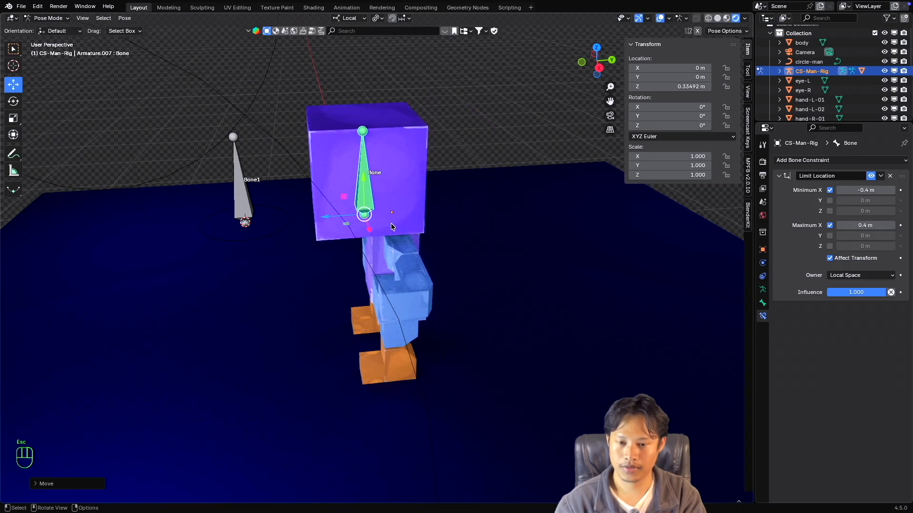
{"action": "key", "text": "super+z"}
Enable the Limit Location's Minimum Z limit and set it to -0.3 m.
{"action": "scroll", "coordinate": [396, 224], "scroll_direction": "left", "scroll_amount": 5}
{"action": "scroll", "coordinate": [396, 225], "scroll_direction": "left", "scroll_amount": 5}
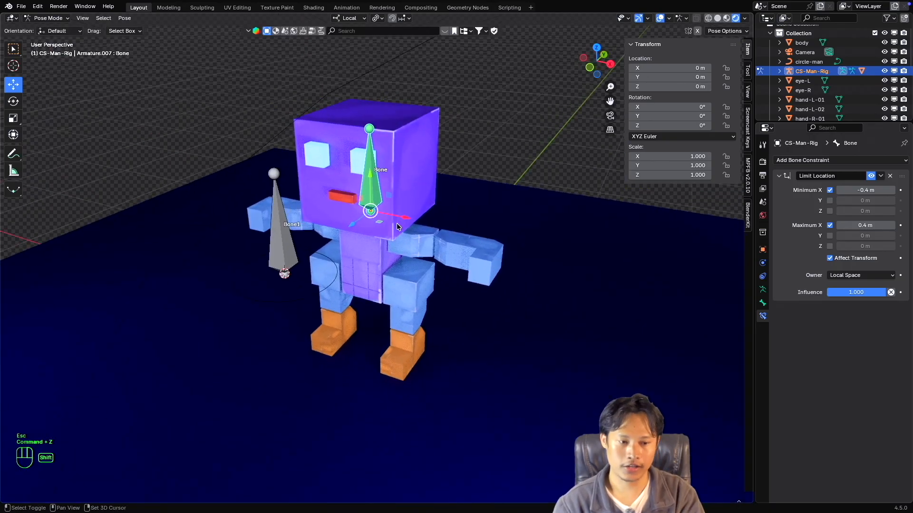
{"action": "scroll", "coordinate": [397, 224], "scroll_direction": "down", "scroll_amount": 3, "text": "shift"}
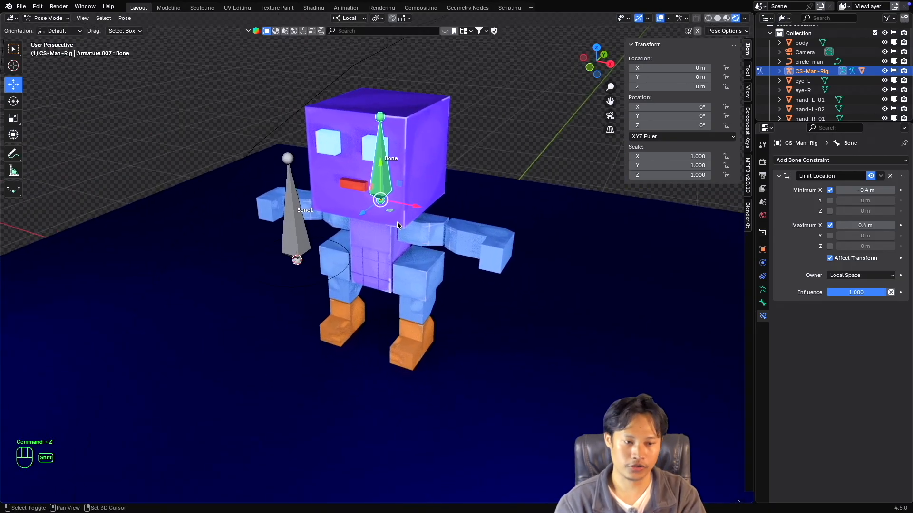
{"action": "left_click", "coordinate": [830, 211]}
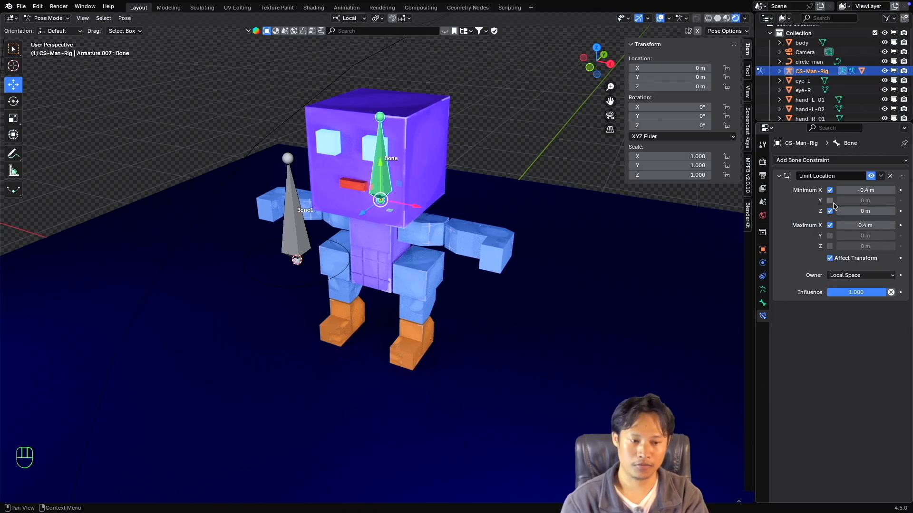
{"action": "left_click", "coordinate": [863, 209]}
{"action": "type", "text": "-0.3"}
{"action": "key", "text": "Return"}
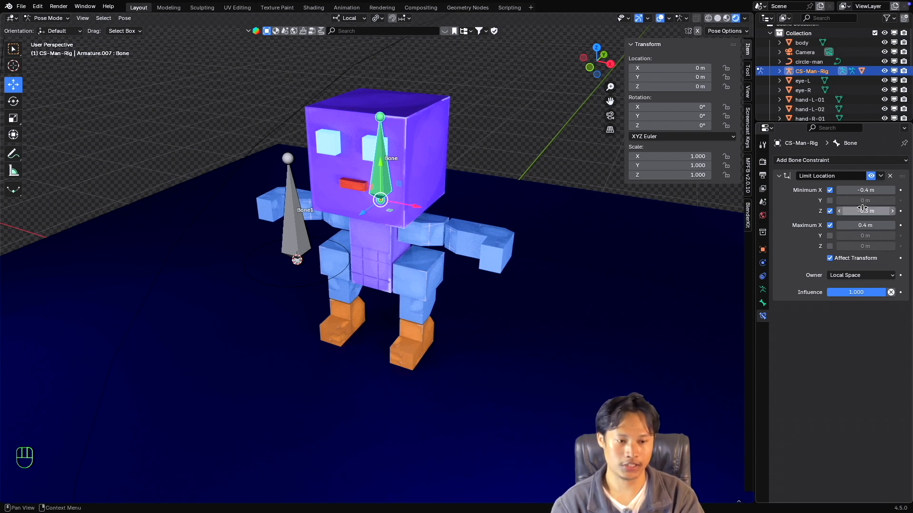
Enable the Limit Location's Maximum Z limit and set it to 0.3 m.
{"action": "left_click", "coordinate": [829, 246]}
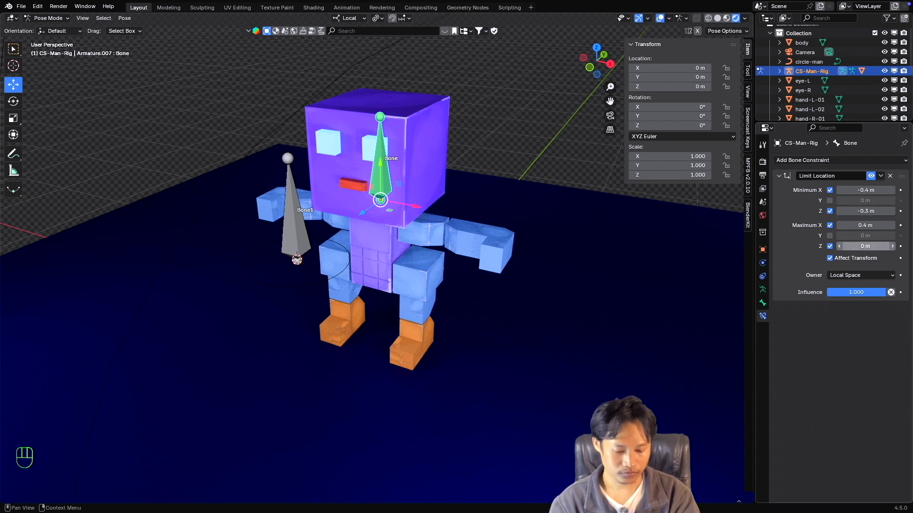
{"action": "left_click", "coordinate": [869, 245]}
{"action": "type", "text": ".3"}
{"action": "key", "text": "Return"}
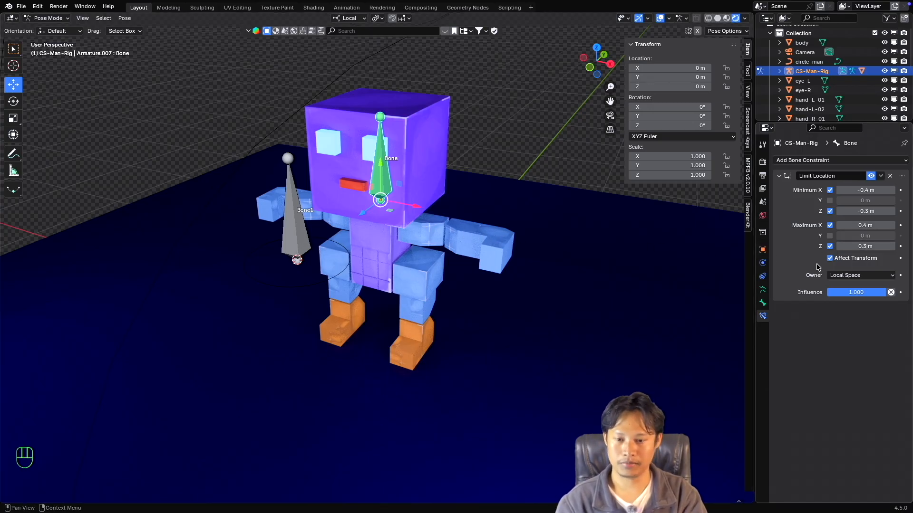
Test moving the head bone along its local Z axis against the limits, reverting each move.
{"action": "middle_click_drag", "start_coordinate": [452, 231], "coordinate": [404, 230]}
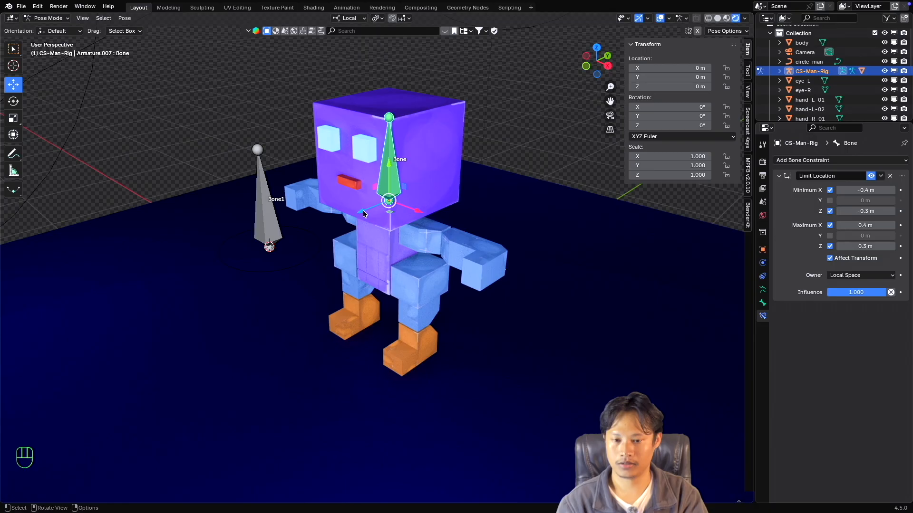
{"action": "key", "text": "g"}
{"action": "key", "text": "z"}
{"action": "key", "text": "z"}
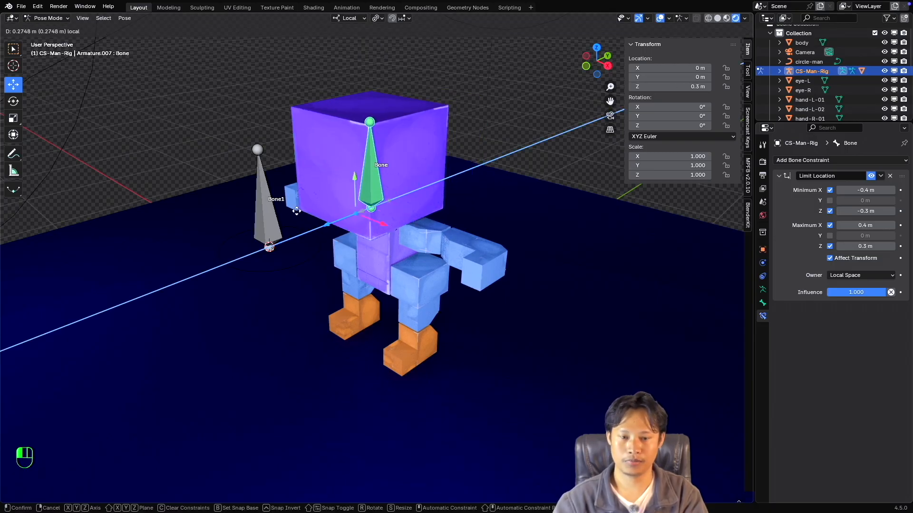
{"action": "key", "text": "Escape"}
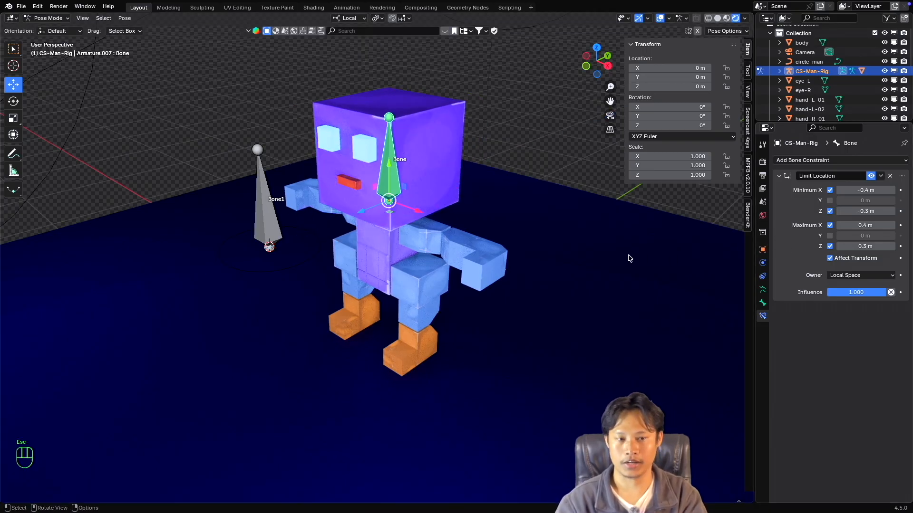
{"action": "middle_click_drag", "start_coordinate": [629, 258], "coordinate": [625, 257]}
{"action": "left_click_drag", "start_coordinate": [364, 213], "coordinate": [312, 227]}
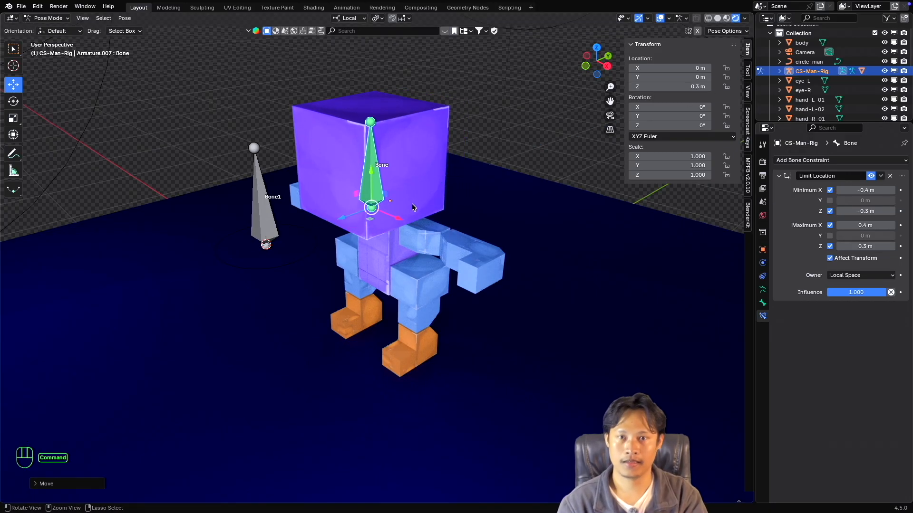
{"action": "key", "text": "super+z"}
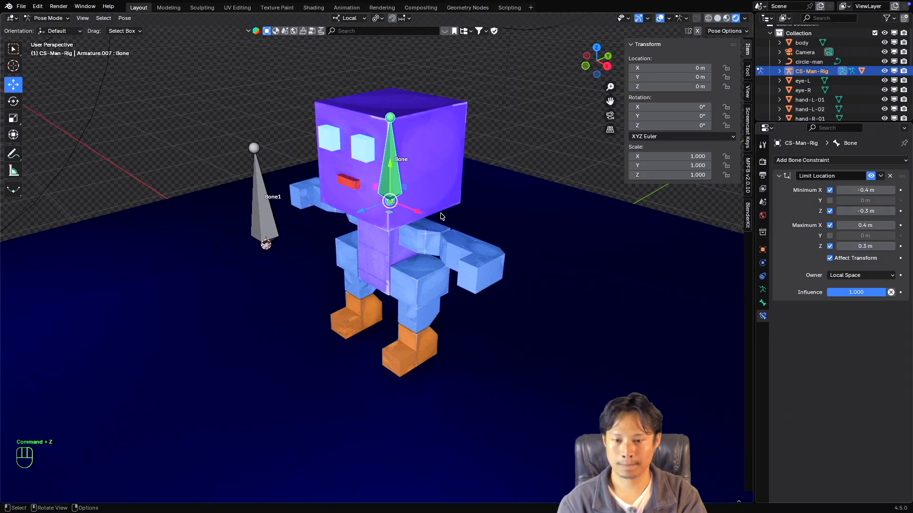
{"action": "left_click_drag", "start_coordinate": [357, 216], "coordinate": [435, 194]}
{"action": "key", "text": "Escape"}
Test moving the head bone along its local X axis and toward negative local Z, cancelling each move.
{"action": "middle_click_drag", "start_coordinate": [434, 193], "coordinate": [429, 209]}
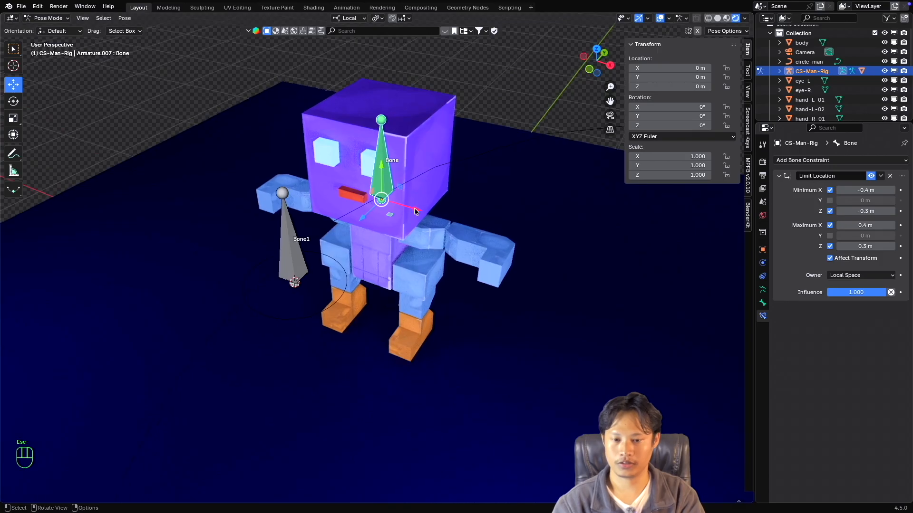
{"action": "left_click_drag", "start_coordinate": [440, 211], "coordinate": [537, 221]}
{"action": "middle_click_drag", "start_coordinate": [523, 221], "coordinate": [522, 217]}
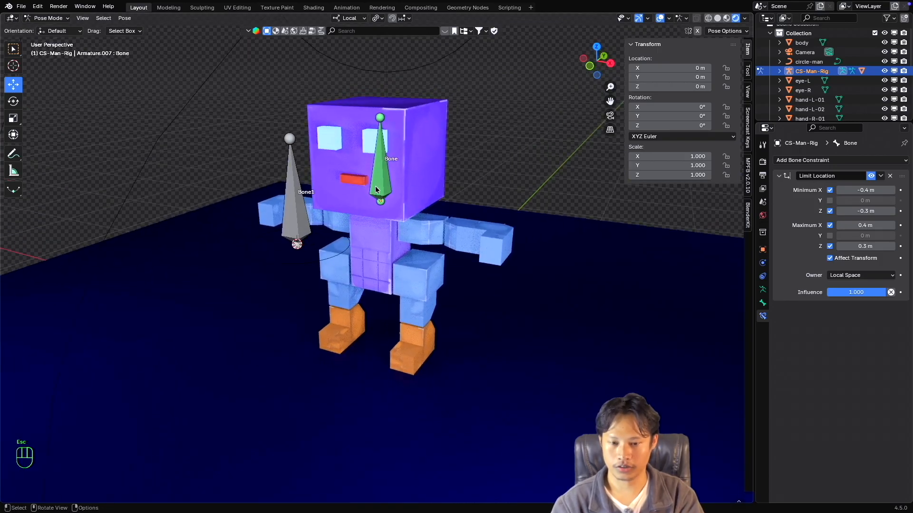
{"action": "left_click", "coordinate": [382, 185]}
{"action": "middle_click_drag", "start_coordinate": [422, 209], "coordinate": [431, 209]}
{"action": "left_click_drag", "start_coordinate": [412, 206], "coordinate": [311, 200]}
{"action": "key", "text": "Escape"}
{"action": "middle_click_drag", "start_coordinate": [323, 201], "coordinate": [390, 210]}
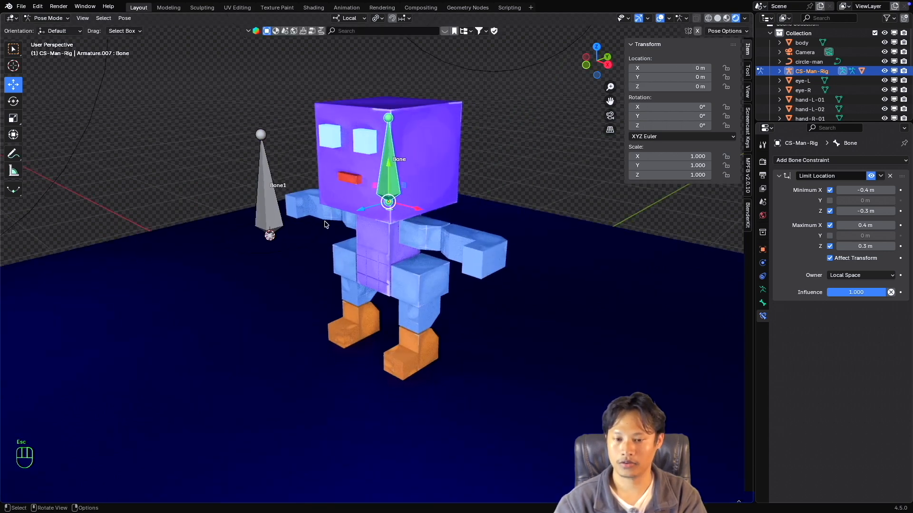
{"action": "left_click_drag", "start_coordinate": [362, 209], "coordinate": [416, 211]}
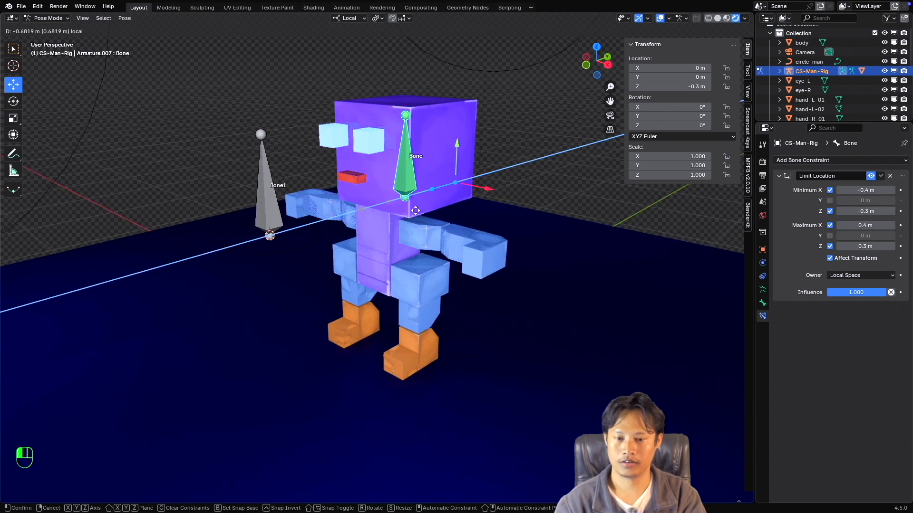
{"action": "key", "text": "Escape"}
{"action": "middle_click_drag", "start_coordinate": [416, 210], "coordinate": [398, 216]}
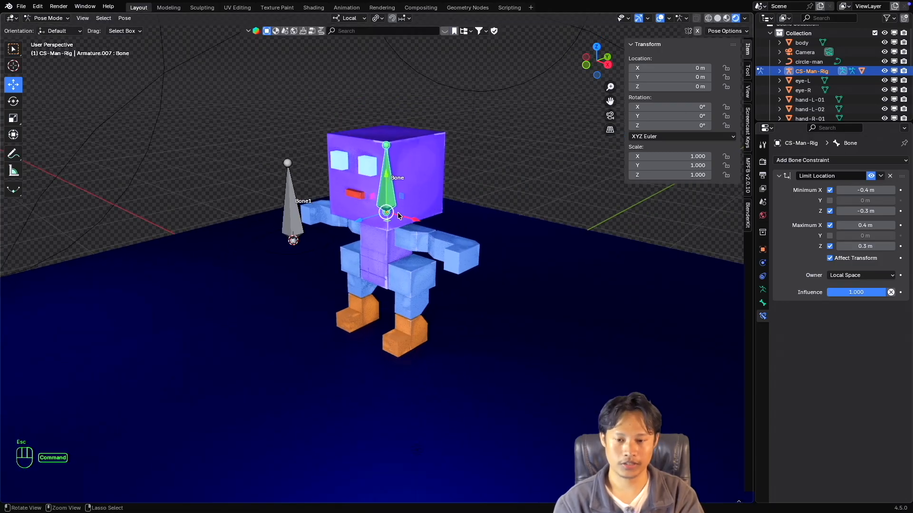
Test moving the head bone up and down along its local Y axis, cancelling each move.
{"action": "scroll", "coordinate": [399, 217], "scroll_direction": "down", "scroll_amount": 2, "text": "shift"}
{"action": "scroll", "coordinate": [400, 214], "scroll_direction": "left", "scroll_amount": 3}
{"action": "scroll", "coordinate": [399, 215], "scroll_direction": "up", "scroll_amount": 1, "text": "shift"}
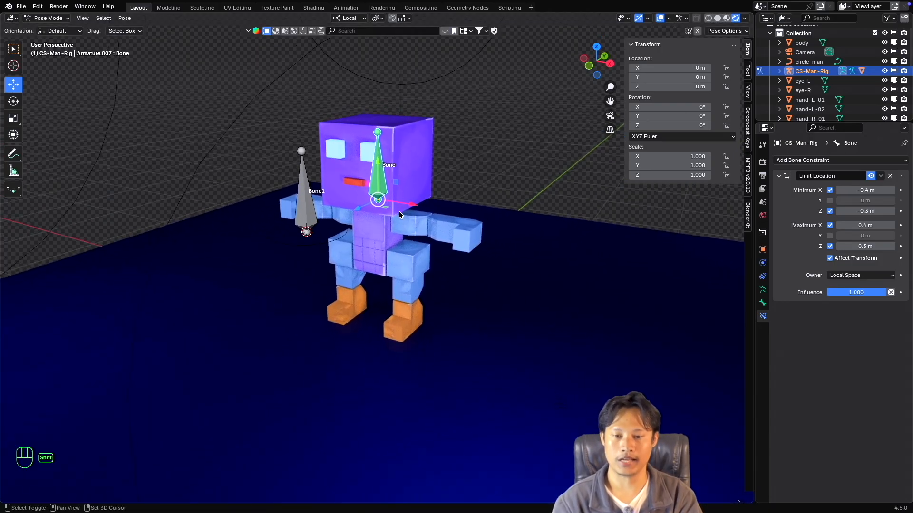
{"action": "scroll", "coordinate": [399, 215], "scroll_direction": "up", "scroll_amount": 1, "text": "shift"}
{"action": "scroll", "coordinate": [400, 215], "scroll_direction": "up", "scroll_amount": 1, "text": "super"}
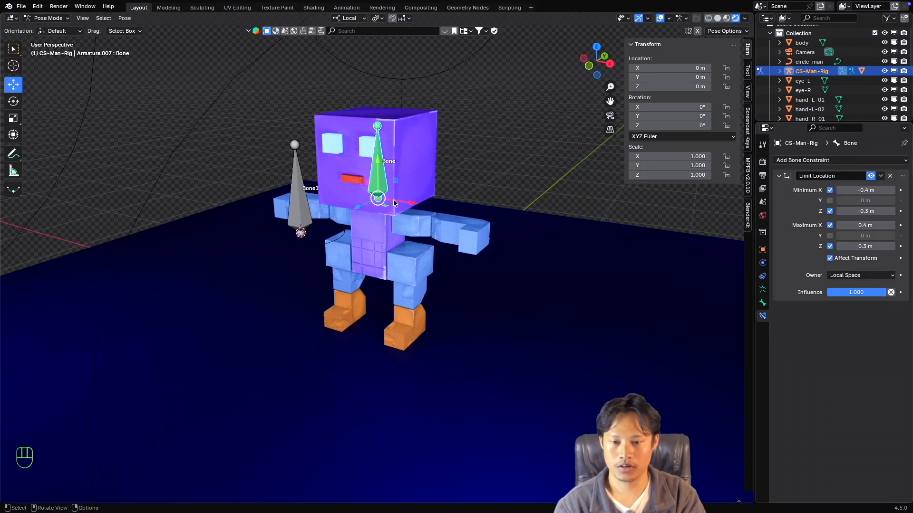
{"action": "left_click_drag", "start_coordinate": [374, 162], "coordinate": [375, 138]}
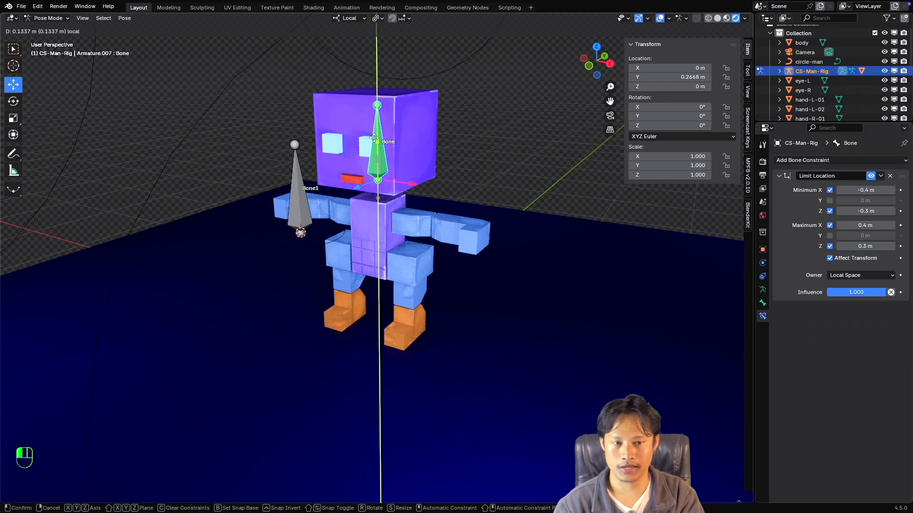
{"action": "key", "text": "Escape"}
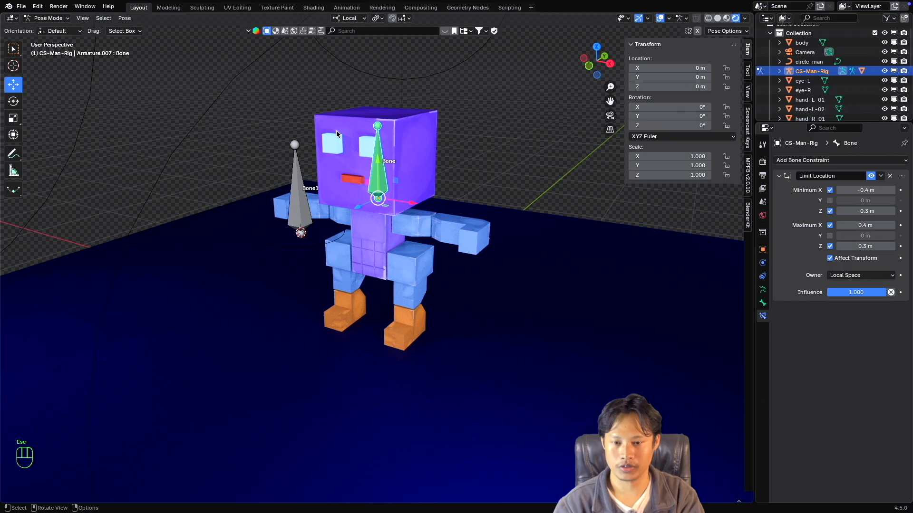
{"action": "left_click_drag", "start_coordinate": [373, 164], "coordinate": [377, 204]}
{"action": "key", "text": "Escape"}
{"action": "key", "text": "super+z"}
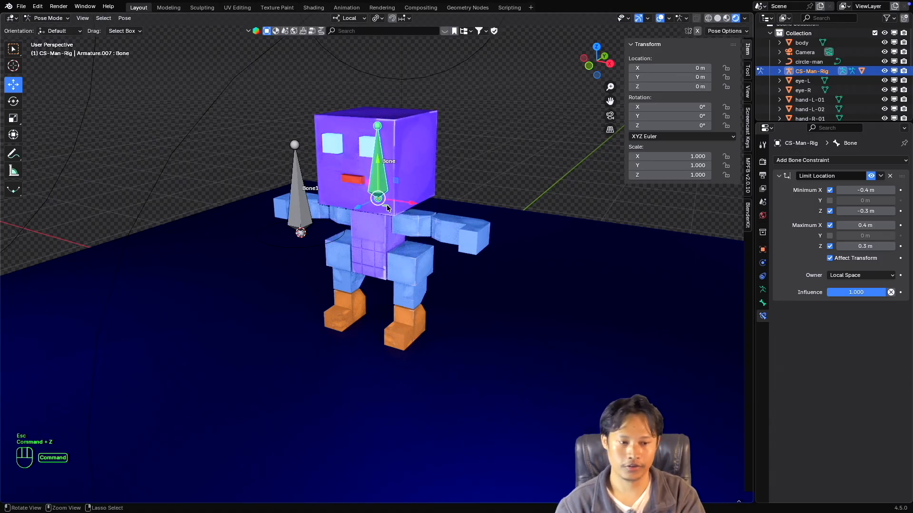
Enable the Limit Location's Y limits with a minimum of -0.2 m and a maximum of 0.2 m.
{"action": "left_click", "coordinate": [830, 200]}
{"action": "left_click", "coordinate": [864, 200]}
{"action": "type", "text": "-"}
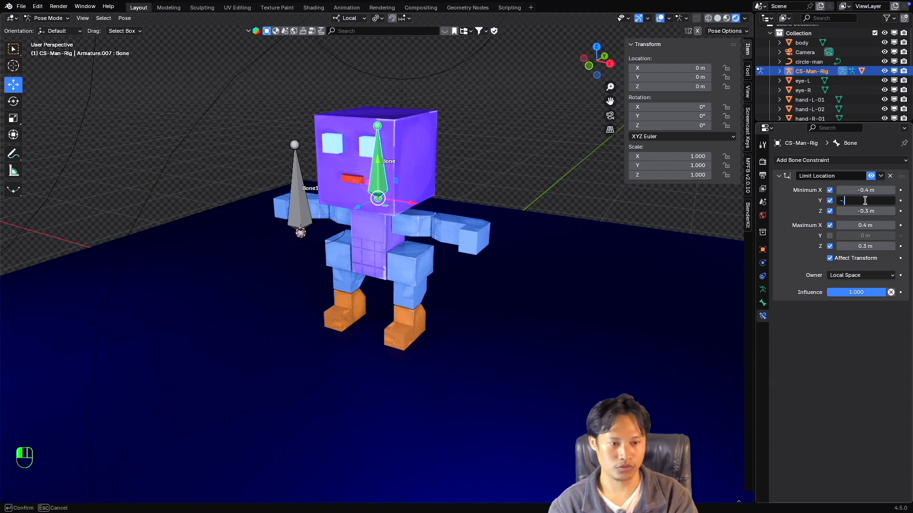
{"action": "type", "text": "0.2"}
{"action": "key", "text": "Return"}
{"action": "left_click", "coordinate": [830, 236]}
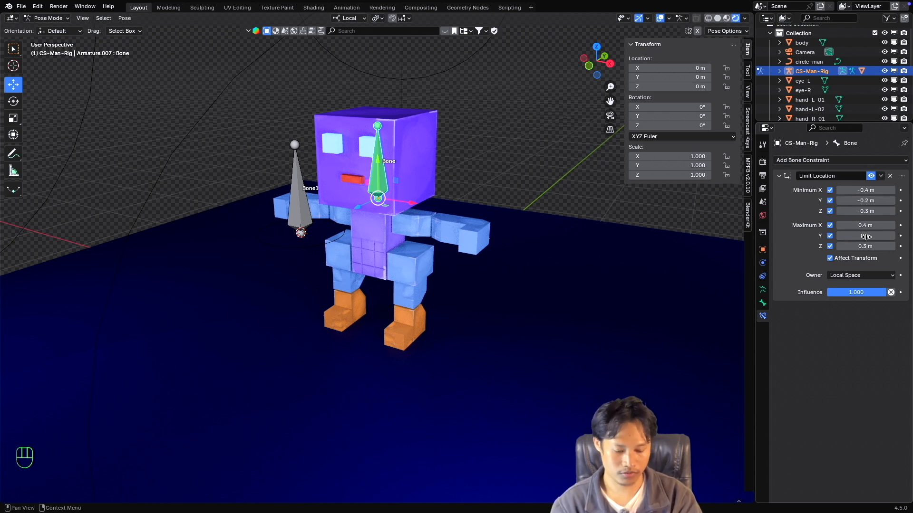
{"action": "left_click", "coordinate": [866, 236]}
{"action": "type", "text": ".2"}
{"action": "key", "text": "Return"}
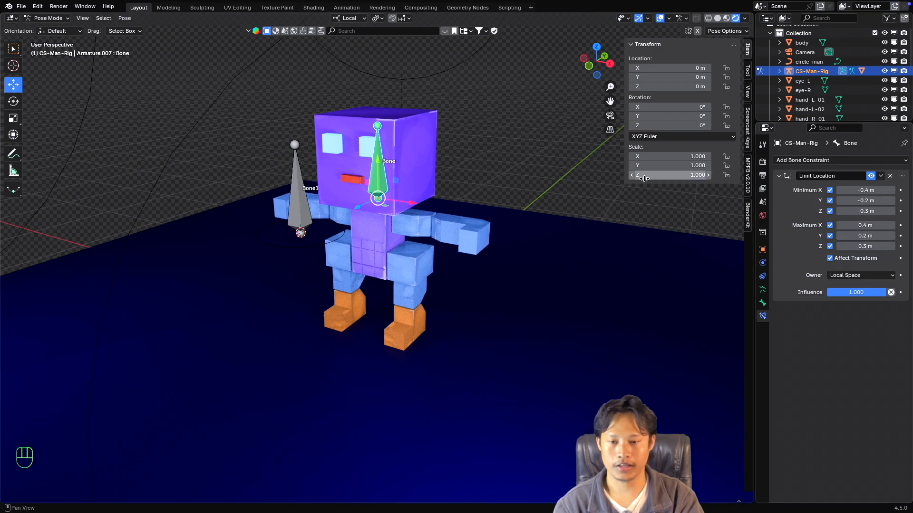
Test the head bone's movement along its local Y, X and Z axes with all limits enabled, cancelling each move.
{"action": "left_click_drag", "start_coordinate": [378, 160], "coordinate": [375, 179]}
{"action": "key", "text": "Escape"}
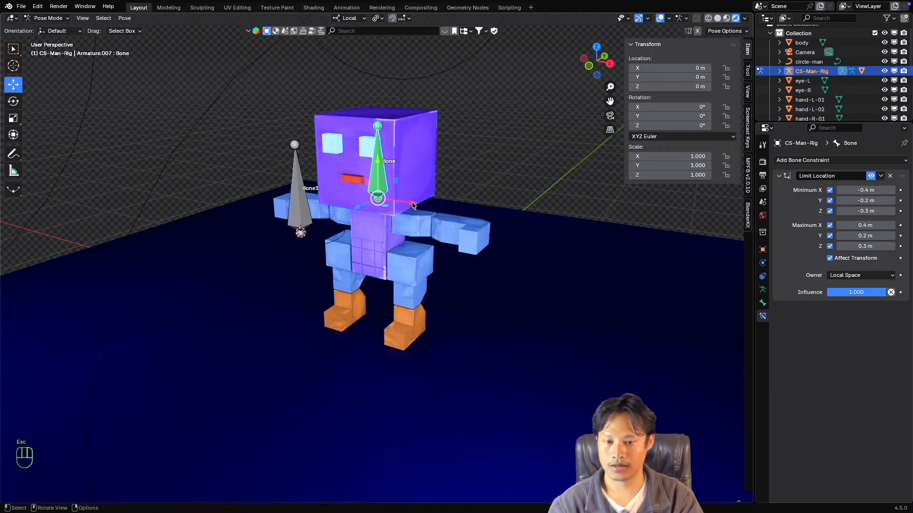
{"action": "left_click_drag", "start_coordinate": [413, 205], "coordinate": [474, 227]}
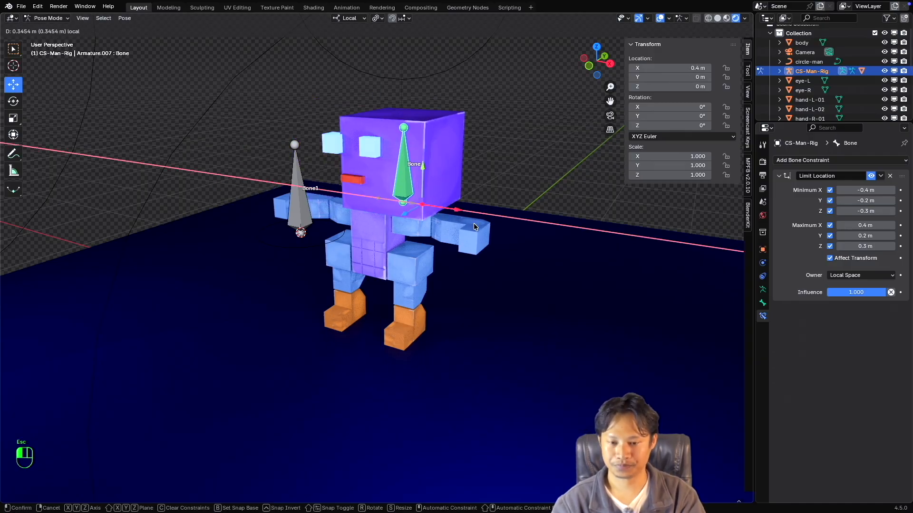
{"action": "key", "text": "Escape"}
{"action": "middle_click_drag", "start_coordinate": [476, 227], "coordinate": [392, 212]}
{"action": "left_click_drag", "start_coordinate": [361, 205], "coordinate": [452, 218]}
{"action": "key", "text": "Escape"}
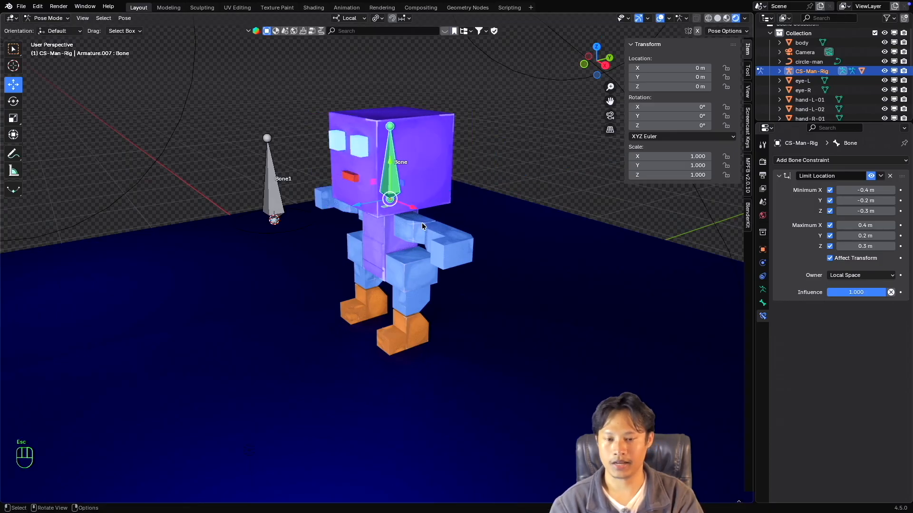
{"action": "middle_click_drag", "start_coordinate": [422, 226], "coordinate": [406, 214]}
{"action": "left_click_drag", "start_coordinate": [467, 217], "coordinate": [403, 218]}
{"action": "key", "text": "Escape"}
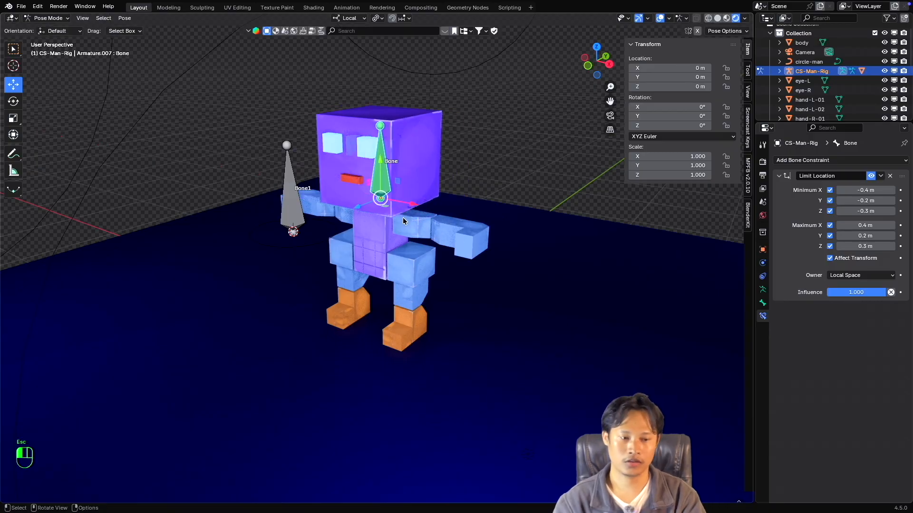
{"action": "scroll", "coordinate": [406, 222], "scroll_direction": "right", "scroll_amount": 2}
{"action": "scroll", "coordinate": [407, 222], "scroll_direction": "right", "scroll_amount": 5}
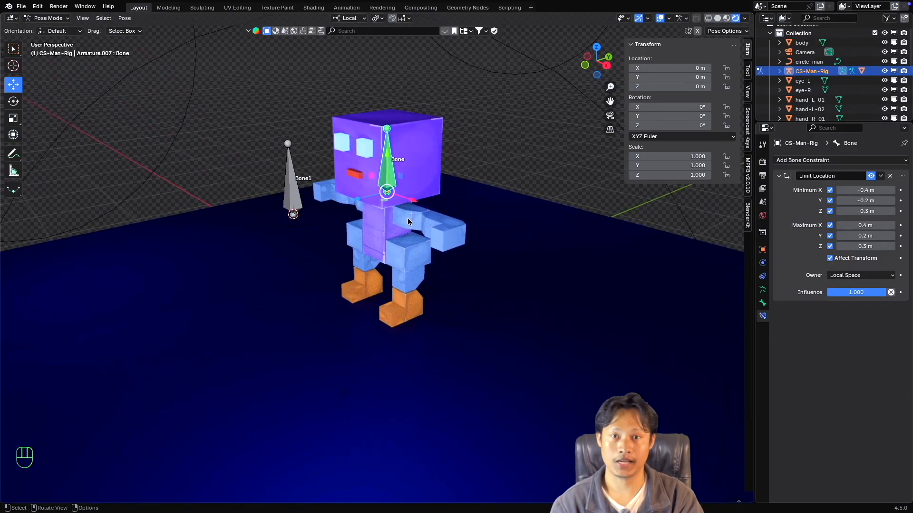
{"action": "scroll", "coordinate": [408, 221], "scroll_direction": "up", "scroll_amount": 3, "text": "super"}
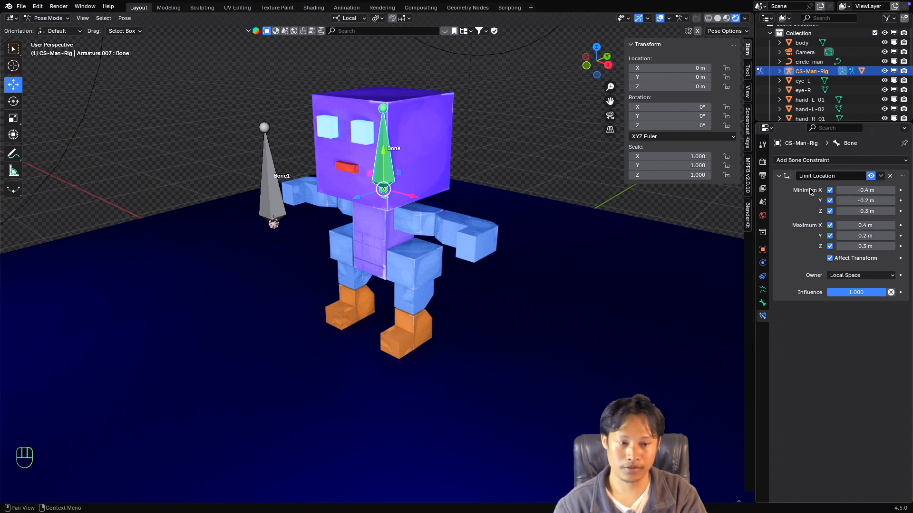
{"action": "left_click", "coordinate": [824, 160]}
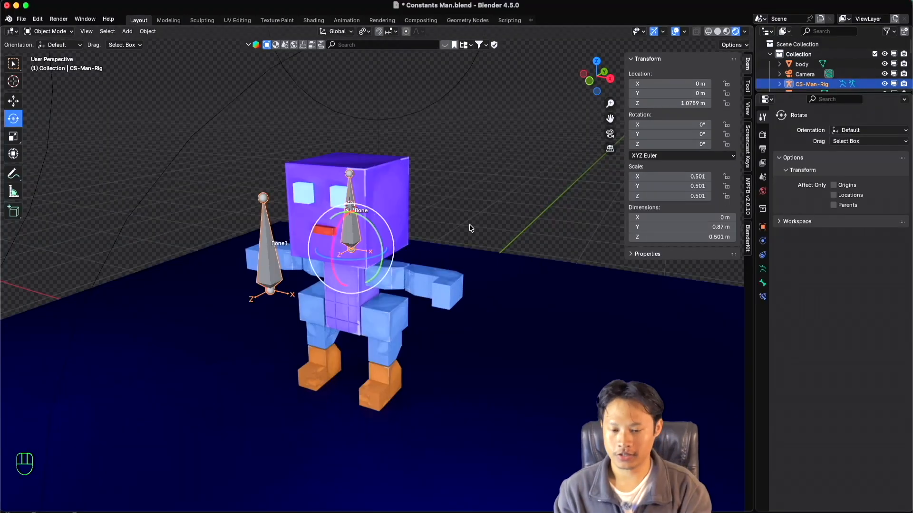
{"action": "scroll", "coordinate": [438, 226], "scroll_direction": "up", "scroll_amount": 3, "text": "ctrl"}
{"action": "scroll", "coordinate": [438, 227], "scroll_direction": "down", "scroll_amount": 1, "text": "ctrl"}
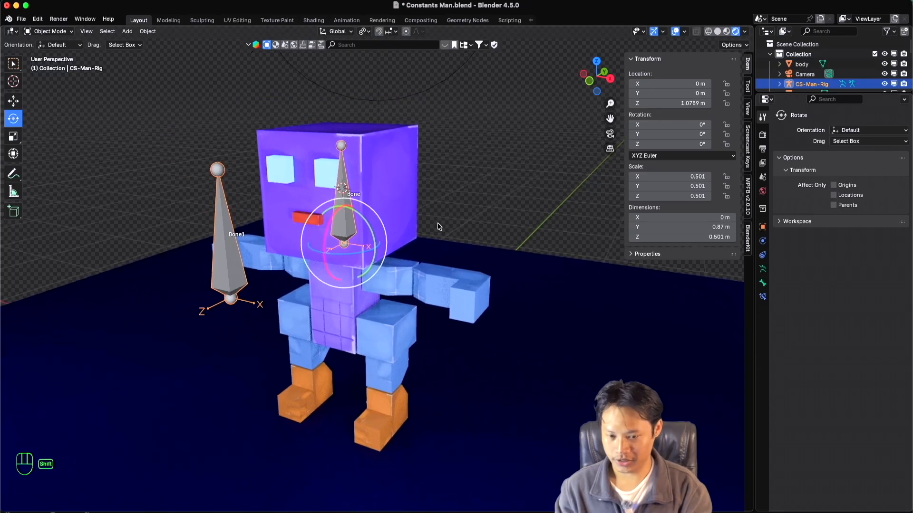
{"action": "scroll", "coordinate": [438, 227], "scroll_direction": "left", "scroll_amount": 2, "text": "shift"}
{"action": "scroll", "coordinate": [413, 228], "scroll_direction": "down", "scroll_amount": 2, "text": "ctrl"}
{"action": "scroll", "coordinate": [412, 228], "scroll_direction": "up", "scroll_amount": 3, "text": "ctrl"}
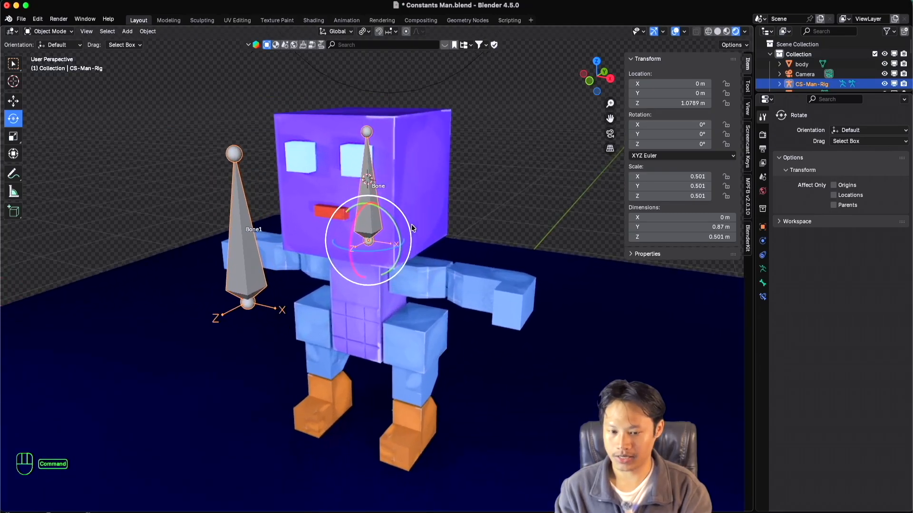
{"action": "scroll", "coordinate": [412, 228], "scroll_direction": "left", "scroll_amount": 1, "text": "shift"}
{"action": "scroll", "coordinate": [413, 225], "scroll_direction": "down", "scroll_amount": 2, "text": "super"}
{"action": "scroll", "coordinate": [412, 226], "scroll_direction": "up", "scroll_amount": 2, "text": "super"}
{"action": "scroll", "coordinate": [413, 226], "scroll_direction": "right", "scroll_amount": 2, "text": "shift"}
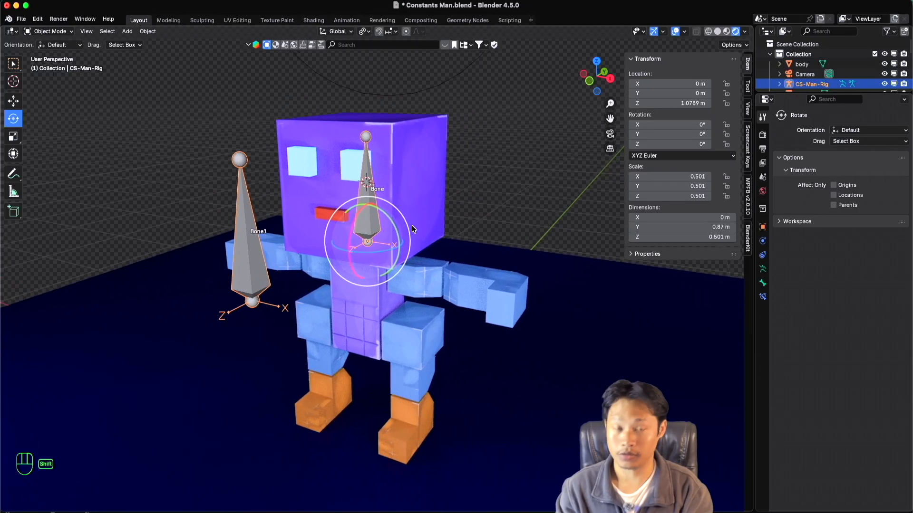
{"action": "scroll", "coordinate": [412, 226], "scroll_direction": "down", "scroll_amount": 2, "text": "super"}
{"action": "scroll", "coordinate": [412, 225], "scroll_direction": "up", "scroll_amount": 1, "text": "shift"}
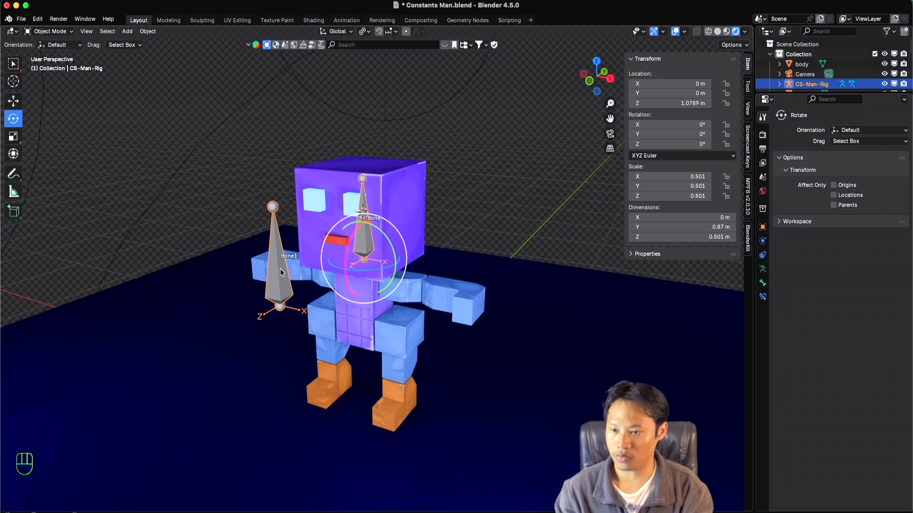
Switch CS-Man-Rig to Pose Mode and select the head bone.
{"action": "left_click", "coordinate": [50, 32]}
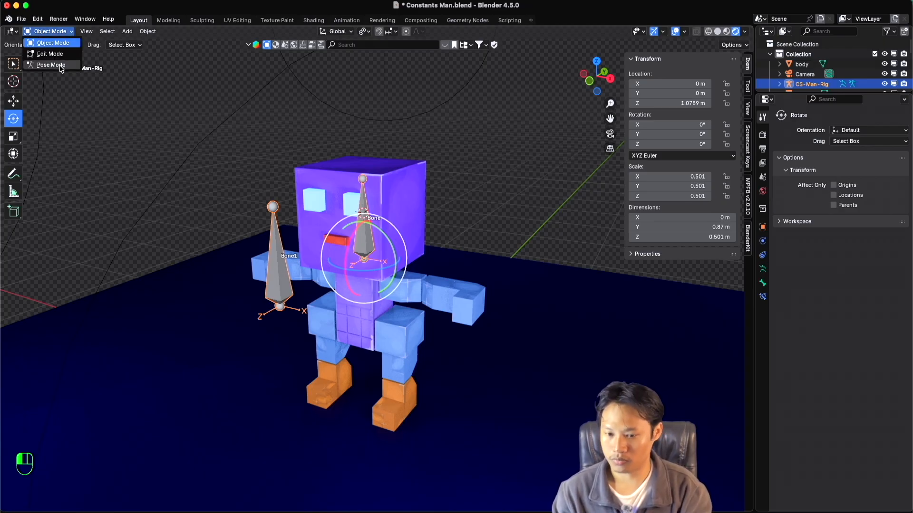
{"action": "left_click", "coordinate": [56, 67]}
{"action": "left_click", "coordinate": [367, 229]}
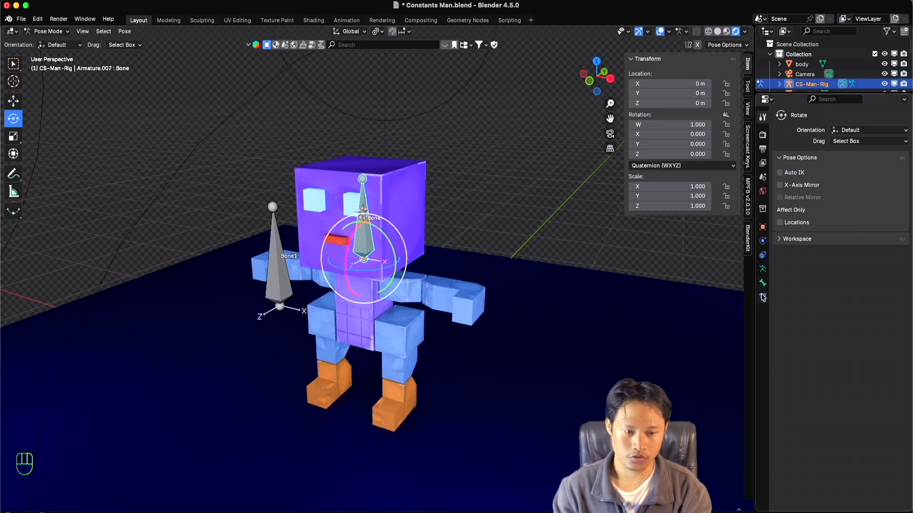
Add a Limit Rotation bone constraint to the selected head bone.
{"action": "left_click", "coordinate": [762, 296]}
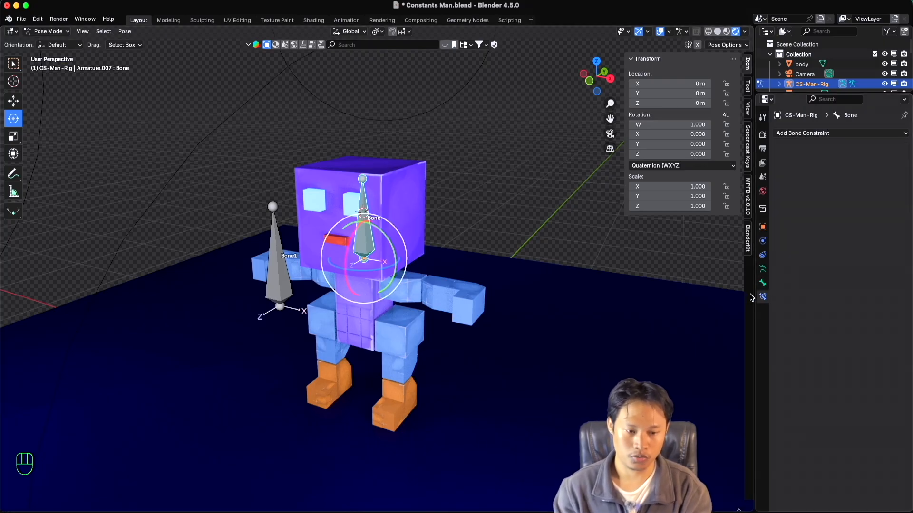
{"action": "left_click", "coordinate": [814, 134]}
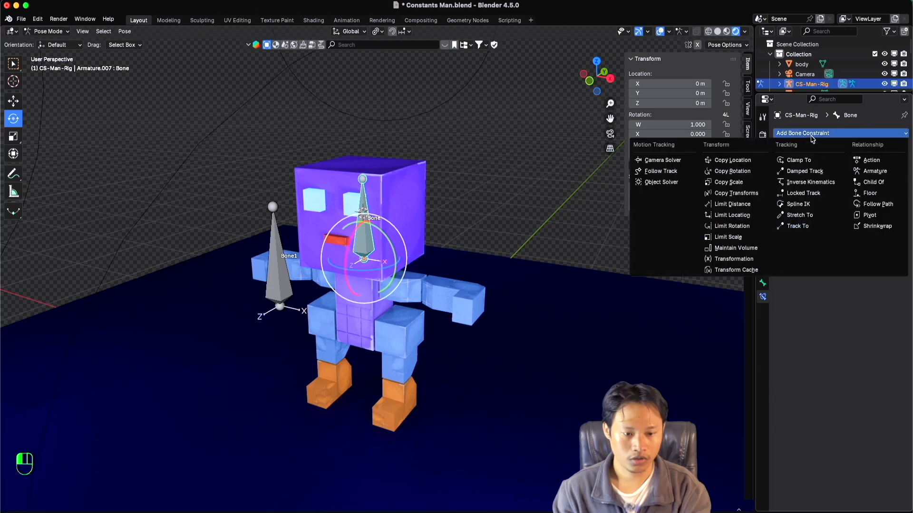
{"action": "left_click", "coordinate": [733, 227]}
{"action": "scroll", "coordinate": [380, 248], "scroll_direction": "up", "scroll_amount": 2, "text": "super"}
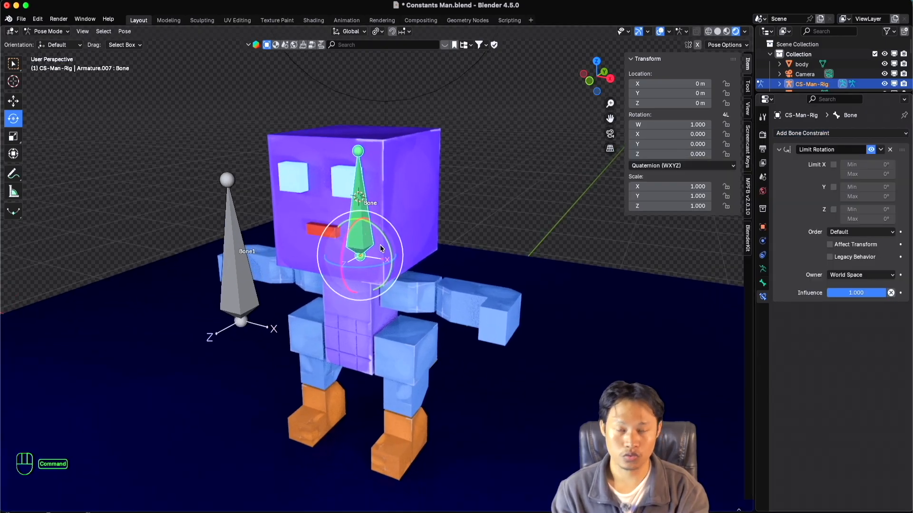
{"action": "scroll", "coordinate": [380, 249], "scroll_direction": "down", "scroll_amount": 2, "text": "super"}
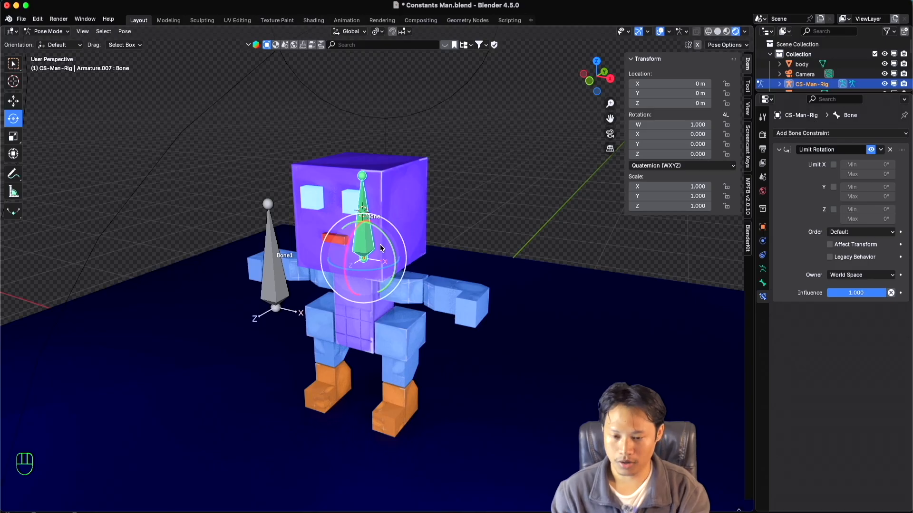
{"action": "scroll", "coordinate": [380, 249], "scroll_direction": "up", "scroll_amount": 3}
{"action": "scroll", "coordinate": [380, 249], "scroll_direction": "down", "scroll_amount": 4}
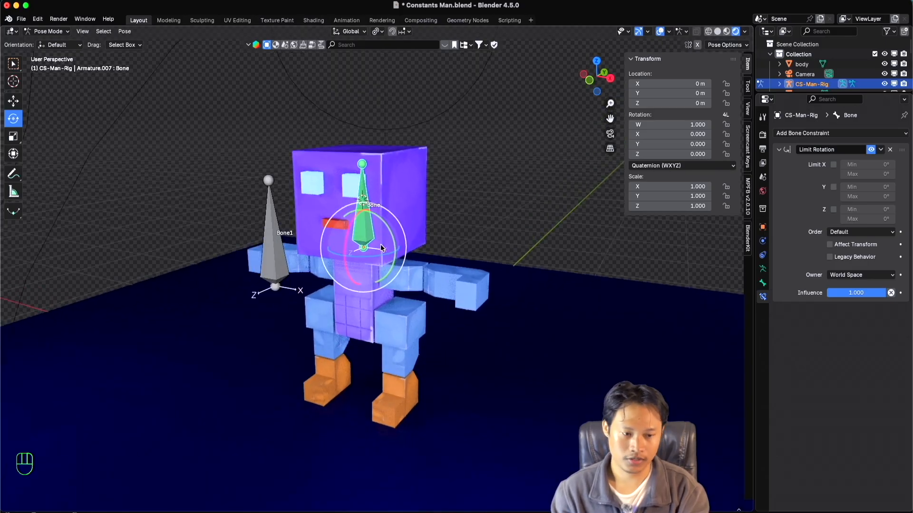
{"action": "scroll", "coordinate": [381, 248], "scroll_direction": "left", "scroll_amount": 2, "text": "shift"}
{"action": "scroll", "coordinate": [380, 248], "scroll_direction": "up", "scroll_amount": 3, "text": "super"}
{"action": "scroll", "coordinate": [381, 248], "scroll_direction": "right", "scroll_amount": 3, "text": "shift"}
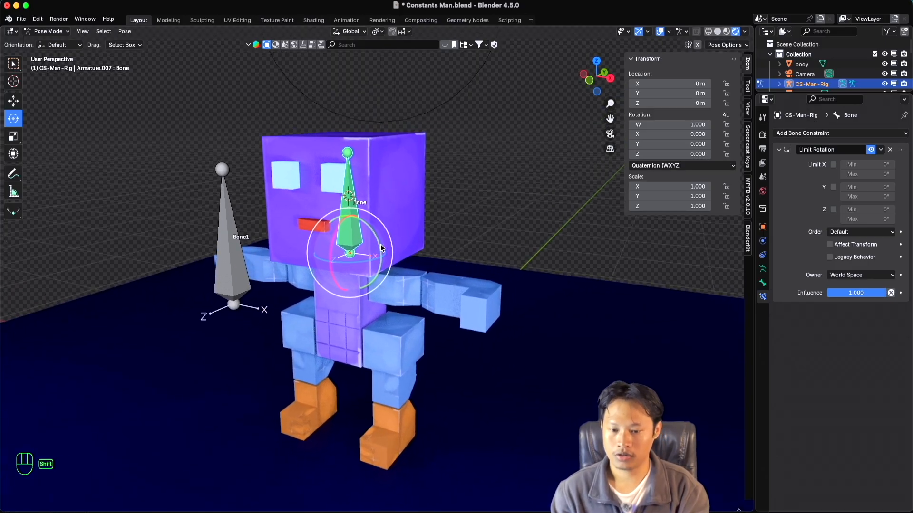
{"action": "scroll", "coordinate": [381, 248], "scroll_direction": "down", "scroll_amount": 4}
{"action": "scroll", "coordinate": [380, 248], "scroll_direction": "up", "scroll_amount": 4}
{"action": "scroll", "coordinate": [381, 248], "scroll_direction": "down", "scroll_amount": 3, "text": "super"}
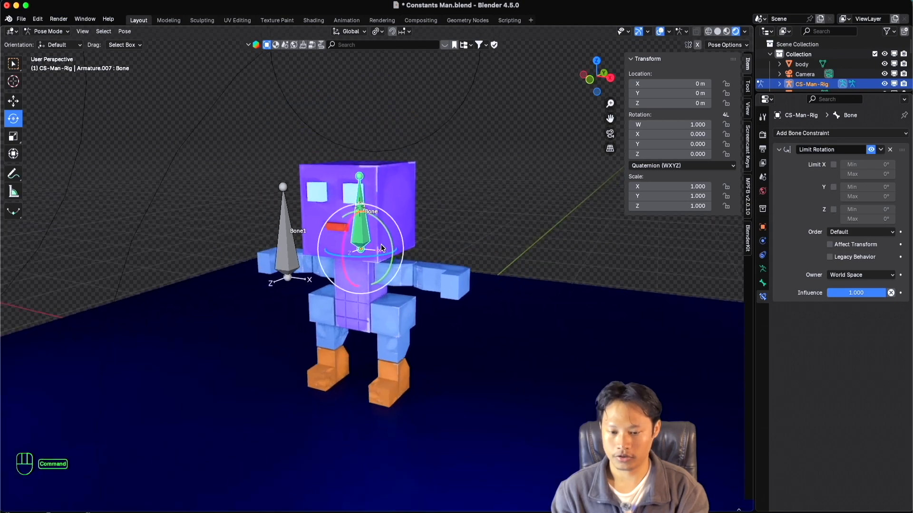
{"action": "scroll", "coordinate": [381, 248], "scroll_direction": "left", "scroll_amount": 4}
{"action": "scroll", "coordinate": [381, 248], "scroll_direction": "right", "scroll_amount": 3}
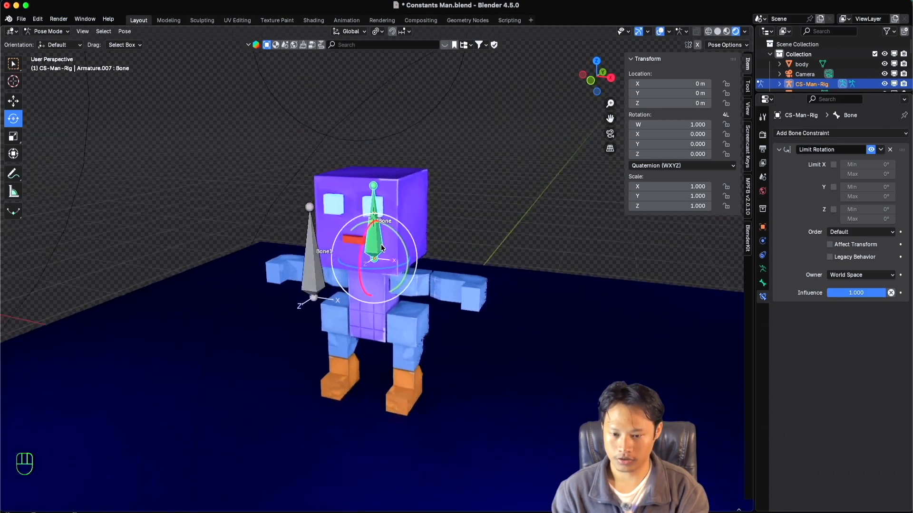
{"action": "scroll", "coordinate": [381, 248], "scroll_direction": "right", "scroll_amount": 2}
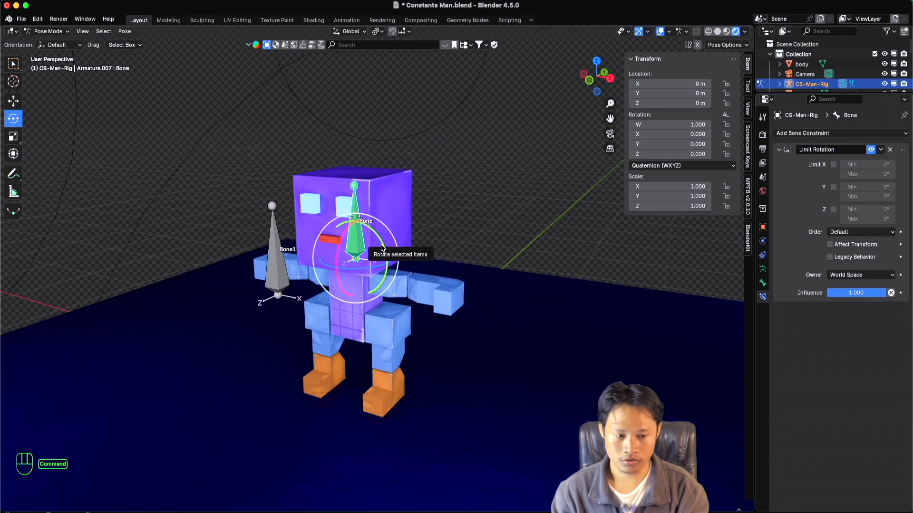
{"action": "scroll", "coordinate": [381, 248], "scroll_direction": "up", "scroll_amount": 2, "text": "super"}
Set the Limit Rotation constraint's owner to Local Space and the transform orientation to Local.
{"action": "left_click", "coordinate": [851, 275]}
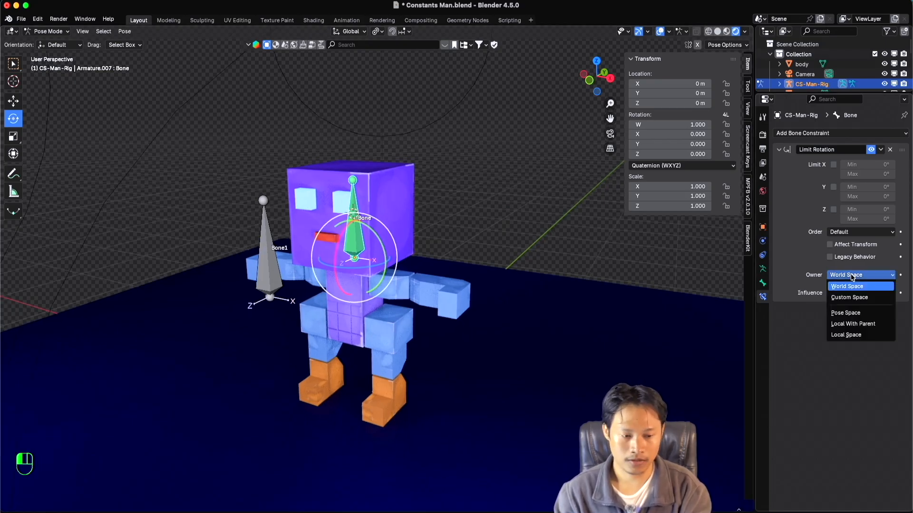
{"action": "left_click", "coordinate": [859, 334]}
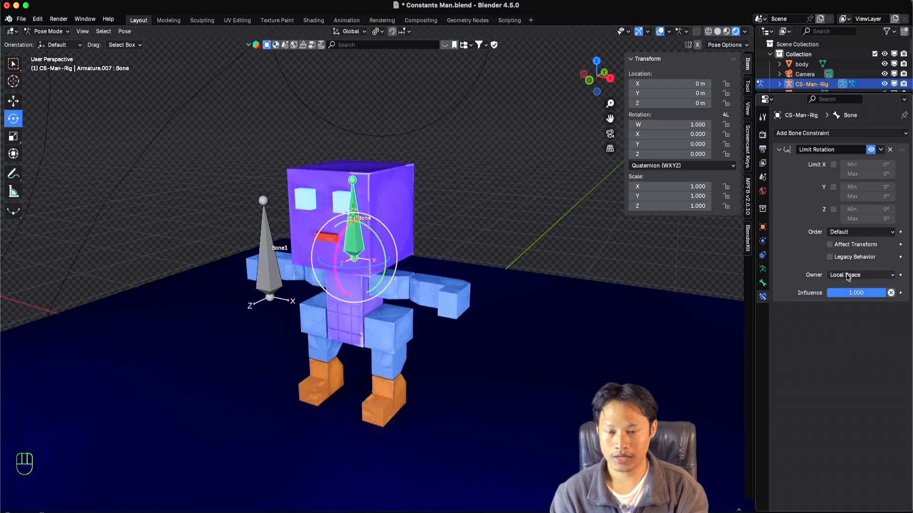
{"action": "left_click", "coordinate": [353, 33]}
{"action": "left_click", "coordinate": [343, 72]}
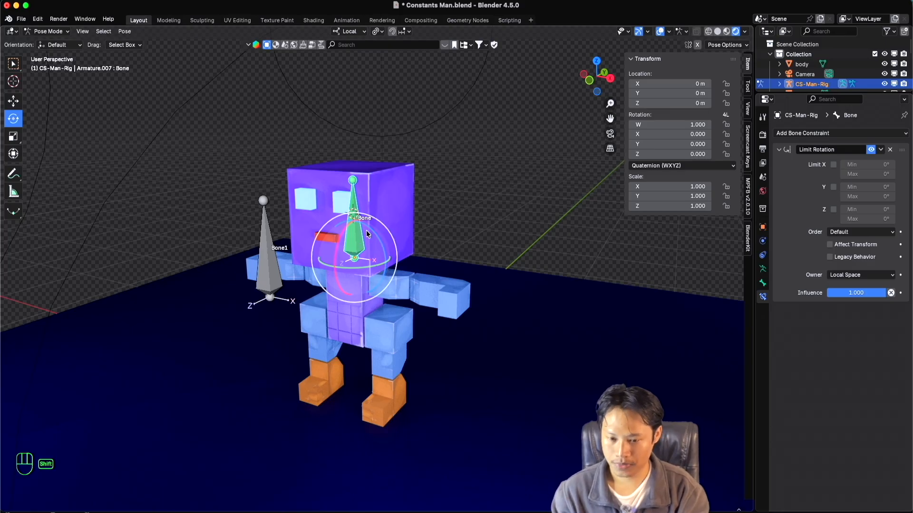
With the Move tool active, set the transform orientation to Global and the Limit Rotation owner to World Space.
{"action": "key", "text": "shift+space"}
{"action": "left_click", "coordinate": [339, 222]}
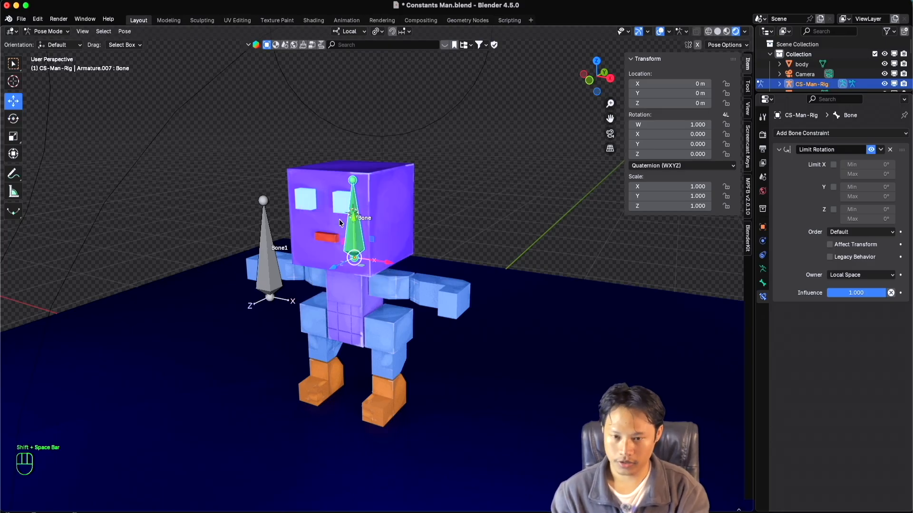
{"action": "left_click", "coordinate": [351, 32]}
{"action": "left_click", "coordinate": [344, 64]}
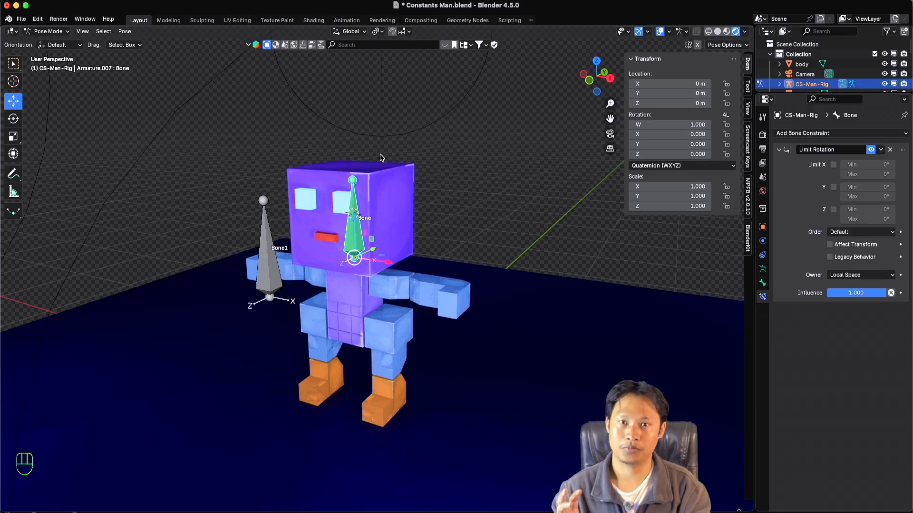
{"action": "left_click", "coordinate": [858, 277]}
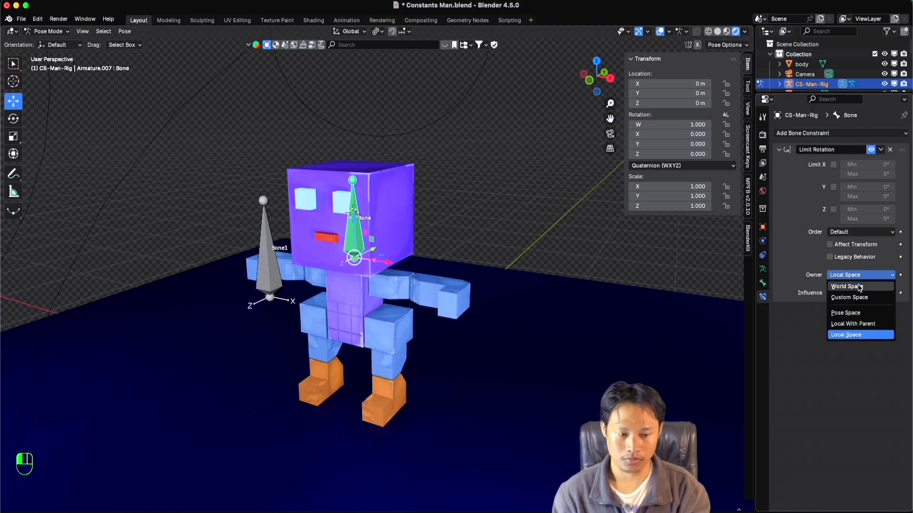
{"action": "left_click", "coordinate": [856, 285]}
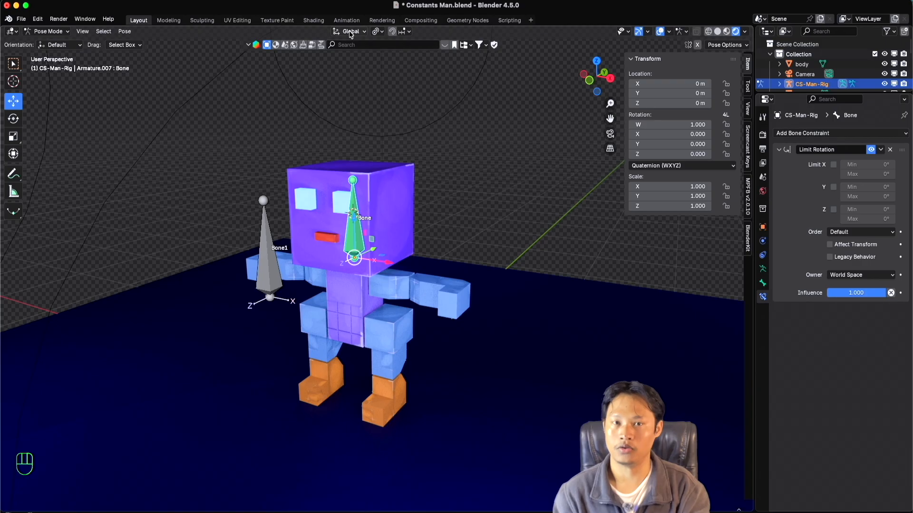
Return the Limit Rotation owner to Local Space and the transform orientation to Local.
{"action": "left_click", "coordinate": [840, 275]}
{"action": "left_click", "coordinate": [852, 336]}
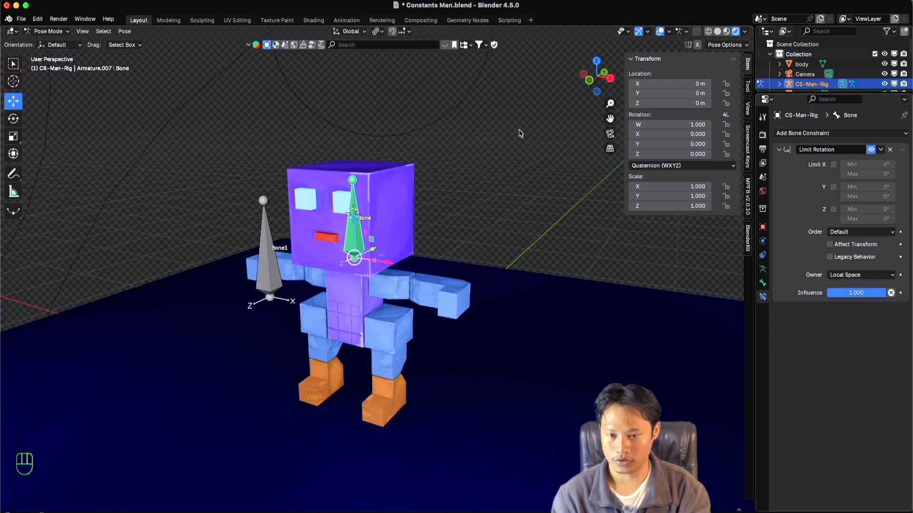
{"action": "left_click", "coordinate": [350, 31]}
{"action": "left_click", "coordinate": [342, 73]}
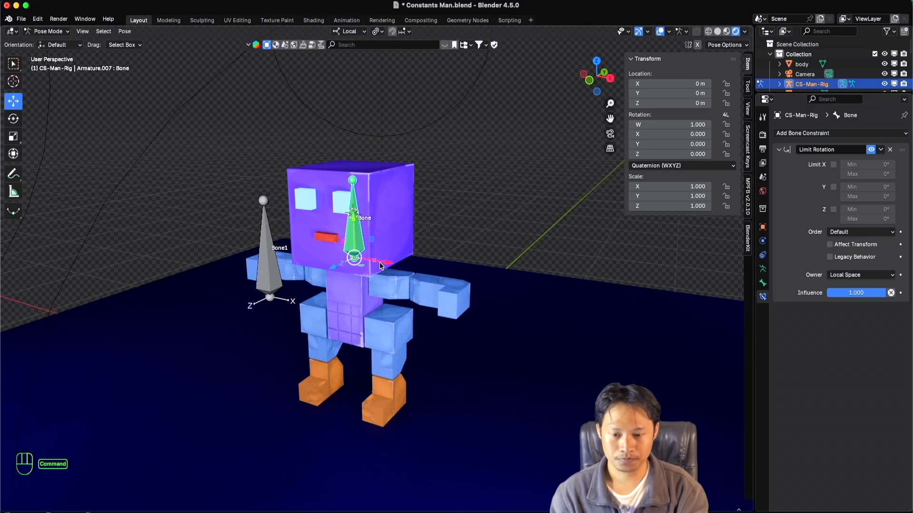
{"action": "scroll", "coordinate": [380, 266], "scroll_direction": "down", "scroll_amount": 2, "text": "super"}
{"action": "scroll", "coordinate": [380, 266], "scroll_direction": "up", "scroll_amount": 2, "text": "super"}
{"action": "scroll", "coordinate": [385, 266], "scroll_direction": "down", "scroll_amount": 1, "text": "shift"}
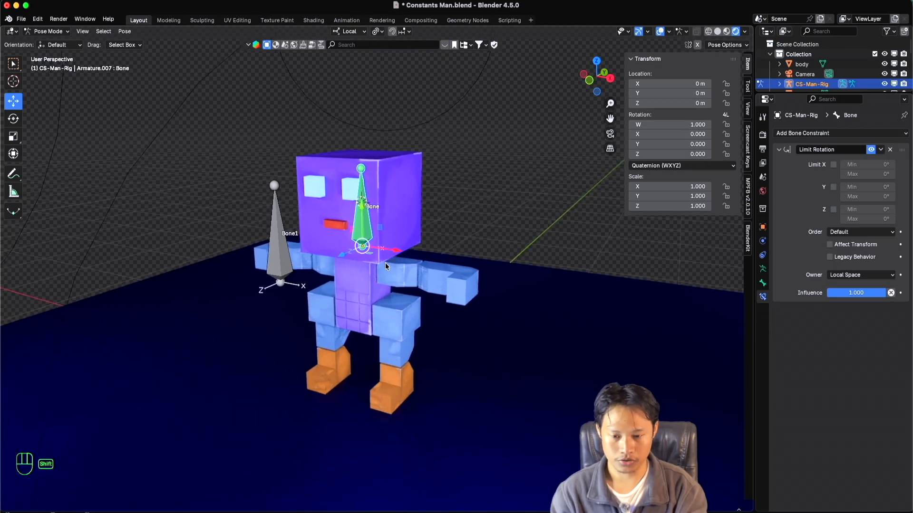
{"action": "scroll", "coordinate": [385, 266], "scroll_direction": "left", "scroll_amount": 2}
{"action": "scroll", "coordinate": [386, 266], "scroll_direction": "up", "scroll_amount": 1, "text": "shift"}
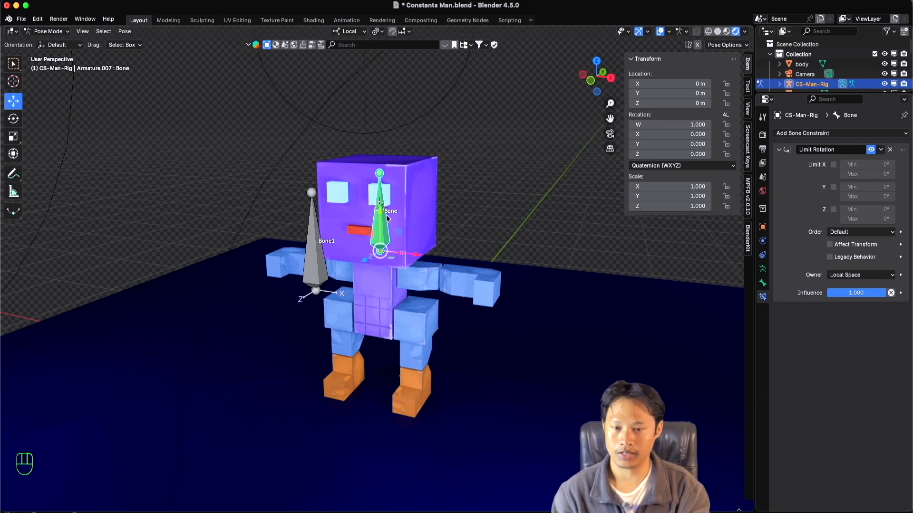
Switch the transform orientation to Global and back to Local to compare the head bone's axes.
{"action": "left_click", "coordinate": [350, 32]}
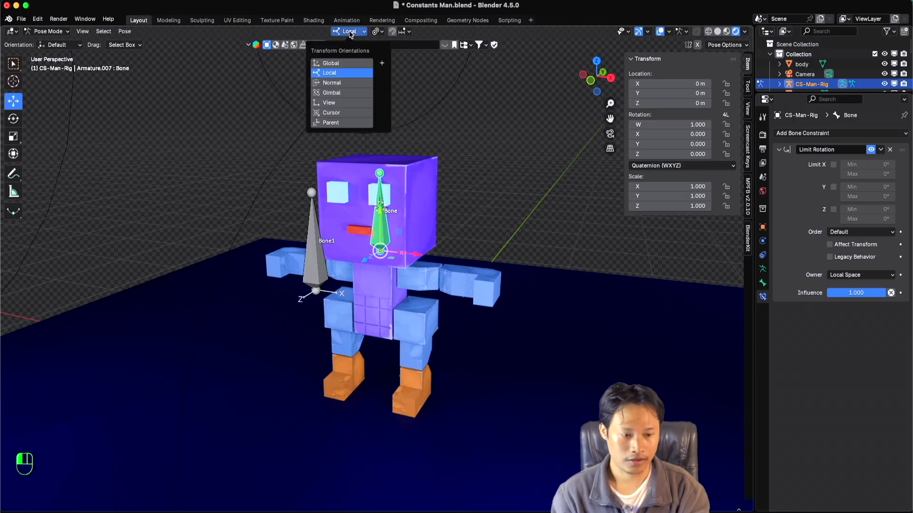
{"action": "left_click", "coordinate": [342, 64]}
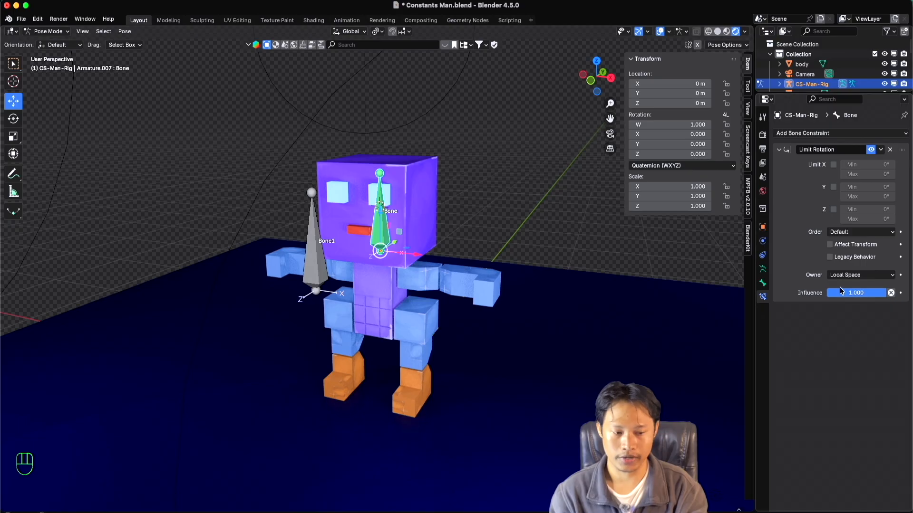
{"action": "left_click", "coordinate": [353, 33]}
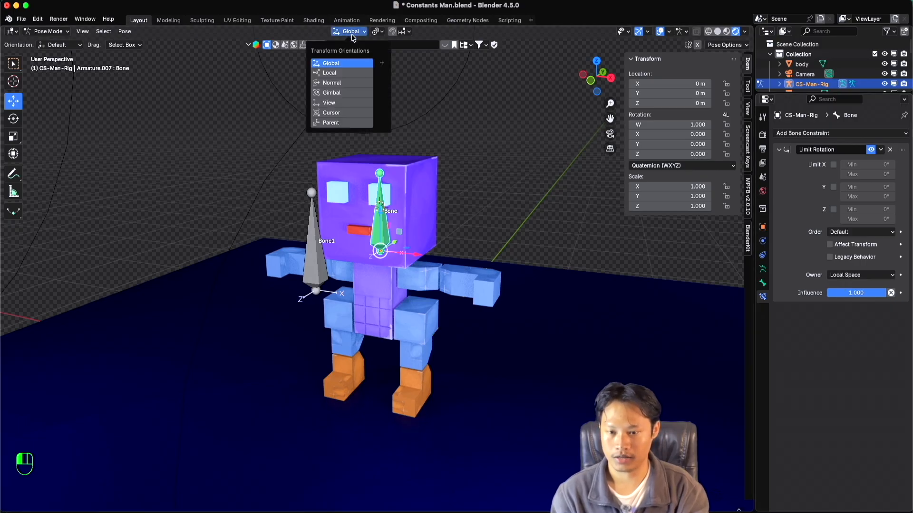
{"action": "left_click", "coordinate": [340, 72]}
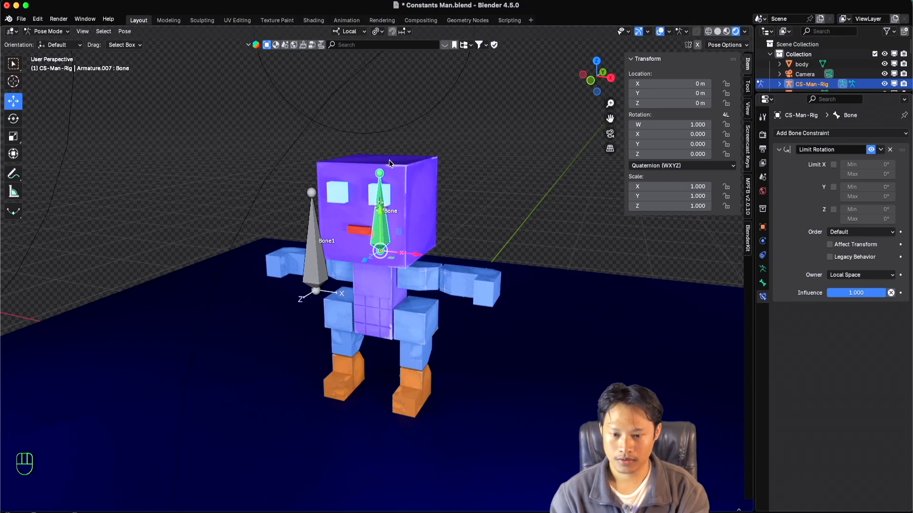
{"action": "scroll", "coordinate": [386, 166], "scroll_direction": "down", "scroll_amount": 1, "text": "super"}
{"action": "scroll", "coordinate": [386, 166], "scroll_direction": "up", "scroll_amount": 2, "text": "super"}
{"action": "scroll", "coordinate": [386, 167], "scroll_direction": "up", "scroll_amount": 1, "text": "shift"}
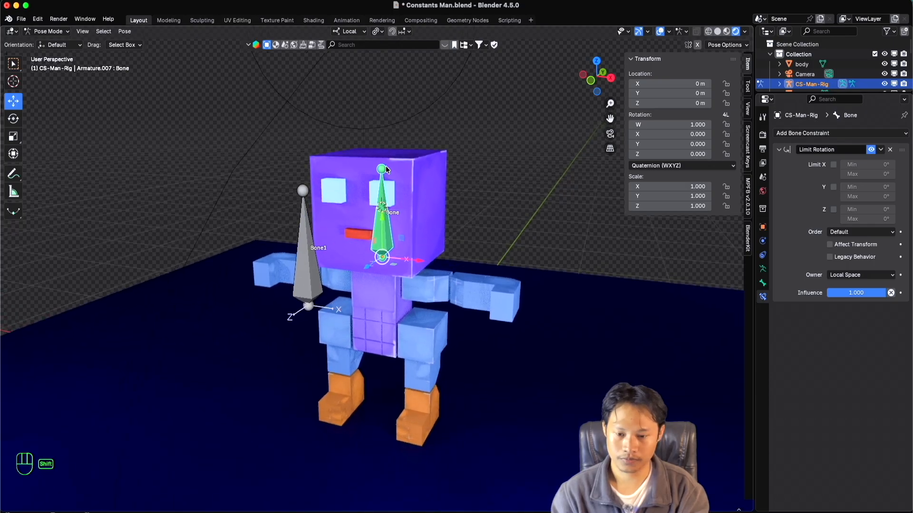
{"action": "scroll", "coordinate": [386, 167], "scroll_direction": "up", "scroll_amount": 1}
{"action": "scroll", "coordinate": [390, 174], "scroll_direction": "down", "scroll_amount": 1, "text": "shift"}
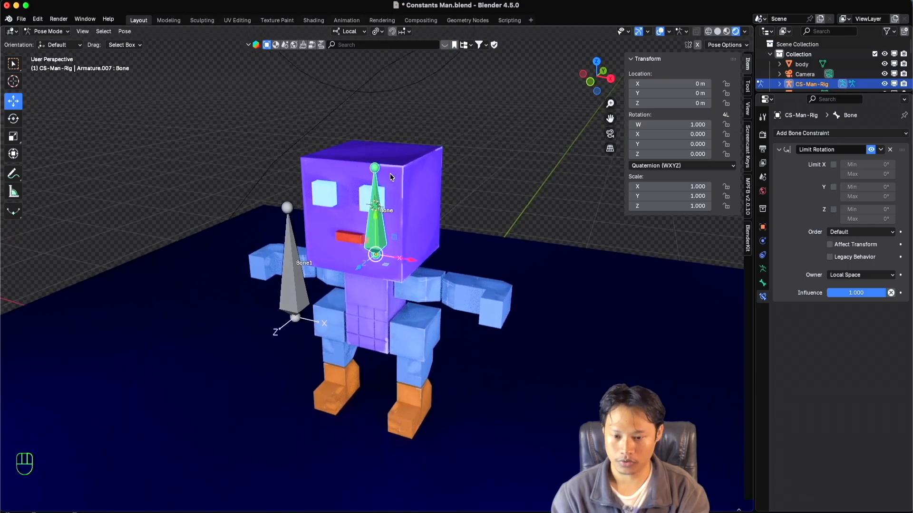
{"action": "scroll", "coordinate": [390, 182], "scroll_direction": "down", "scroll_amount": 1, "text": "super"}
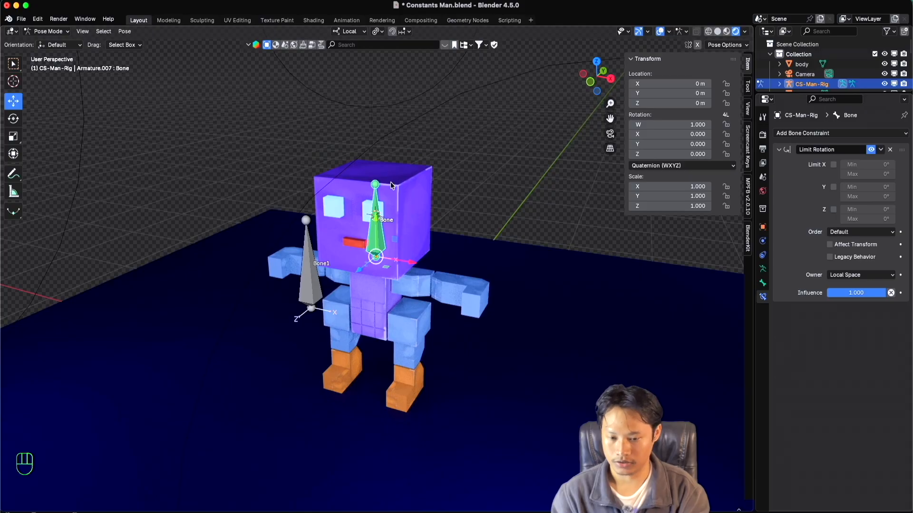
{"action": "scroll", "coordinate": [401, 196], "scroll_direction": "up", "scroll_amount": 2, "text": "super"}
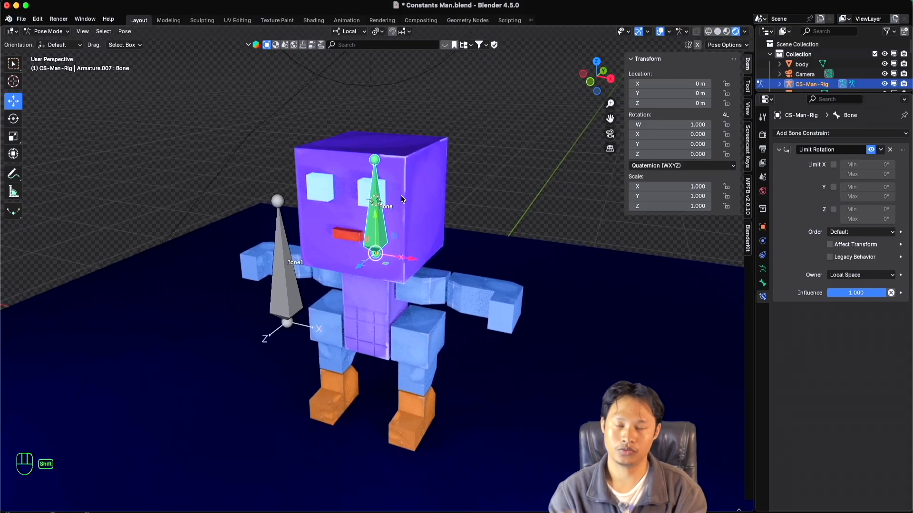
{"action": "scroll", "coordinate": [401, 195], "scroll_direction": "right", "scroll_amount": 1, "text": "shift"}
{"action": "scroll", "coordinate": [403, 207], "scroll_direction": "left", "scroll_amount": 2}
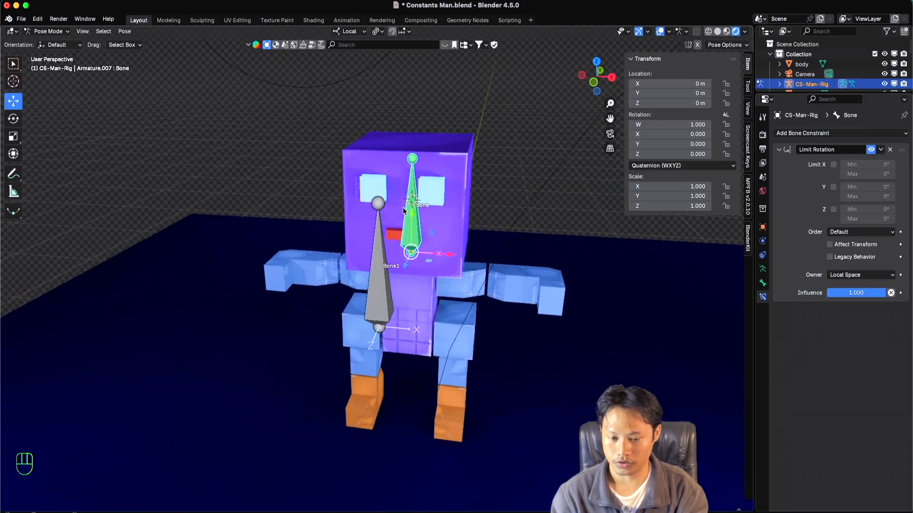
{"action": "scroll", "coordinate": [403, 207], "scroll_direction": "down", "scroll_amount": 1, "text": "super"}
{"action": "scroll", "coordinate": [403, 207], "scroll_direction": "up", "scroll_amount": 2, "text": "super"}
{"action": "scroll", "coordinate": [402, 207], "scroll_direction": "right", "scroll_amount": 2, "text": "shift"}
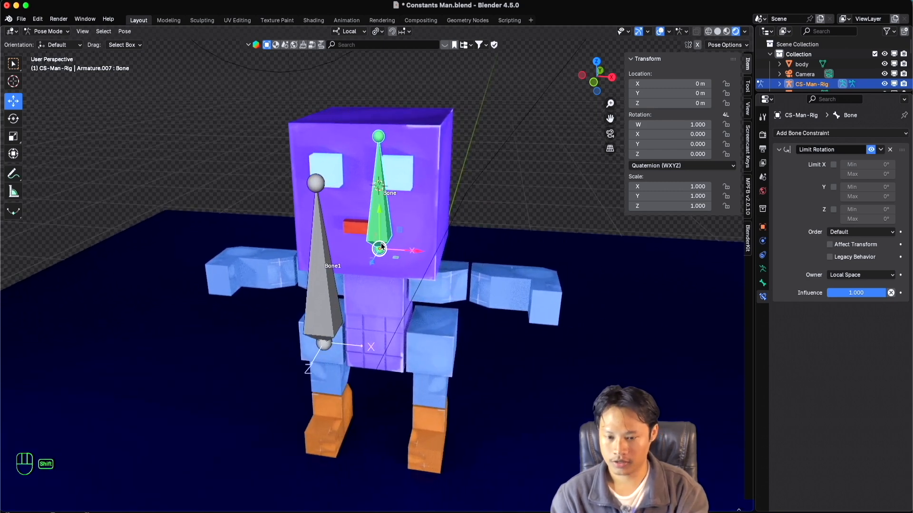
Test rotating the head bone sideways about its local Z axis with the Rotate tool, cancelling the rotation.
{"action": "key", "text": "shift+space"}
{"action": "left_click", "coordinate": [369, 254]}
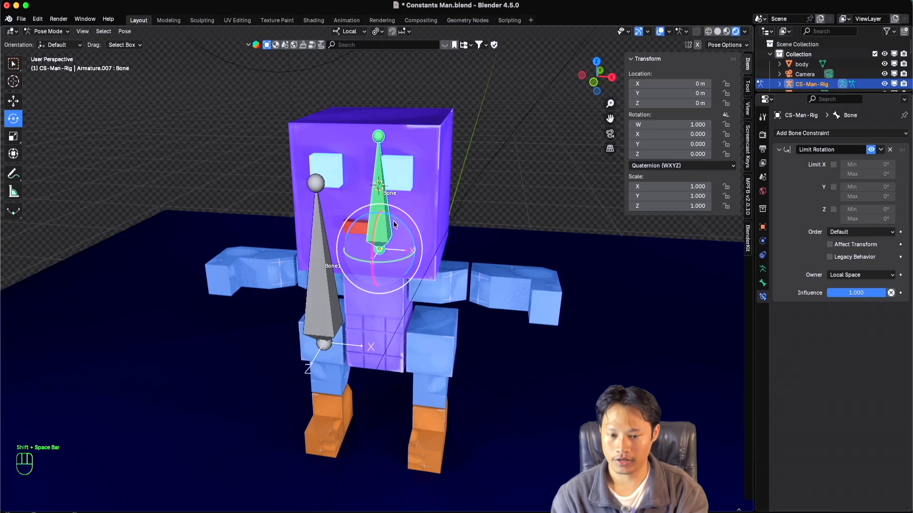
{"action": "left_click_drag", "start_coordinate": [398, 218], "coordinate": [431, 252]}
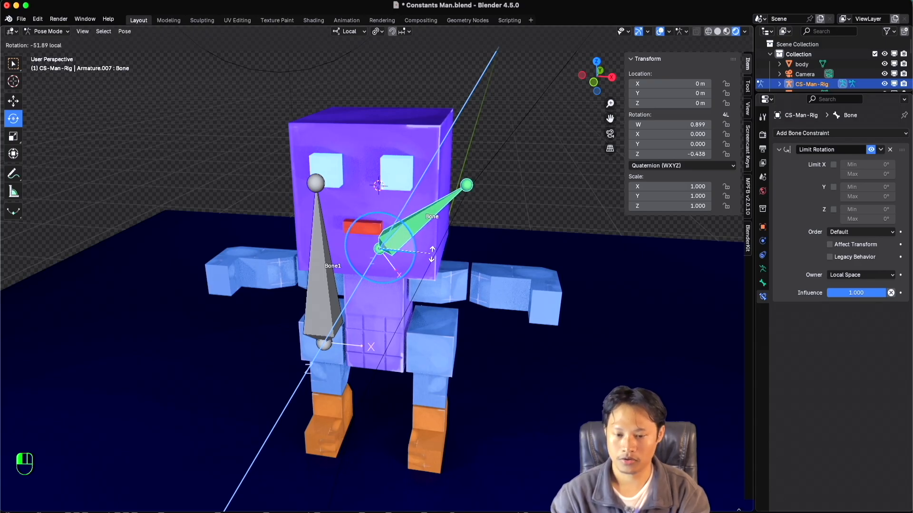
{"action": "key", "text": "Escape"}
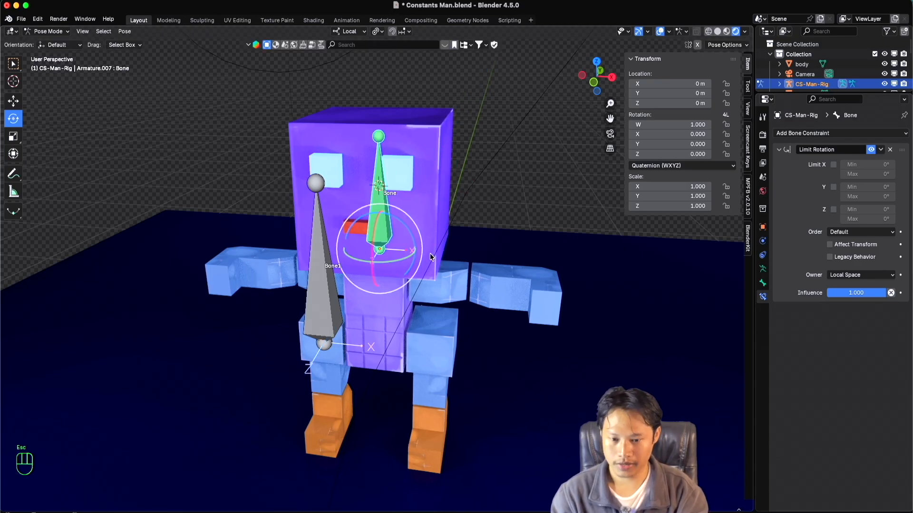
{"action": "scroll", "coordinate": [429, 253], "scroll_direction": "left", "scroll_amount": 3}
{"action": "scroll", "coordinate": [430, 253], "scroll_direction": "right", "scroll_amount": 6}
{"action": "scroll", "coordinate": [430, 253], "scroll_direction": "left", "scroll_amount": 2}
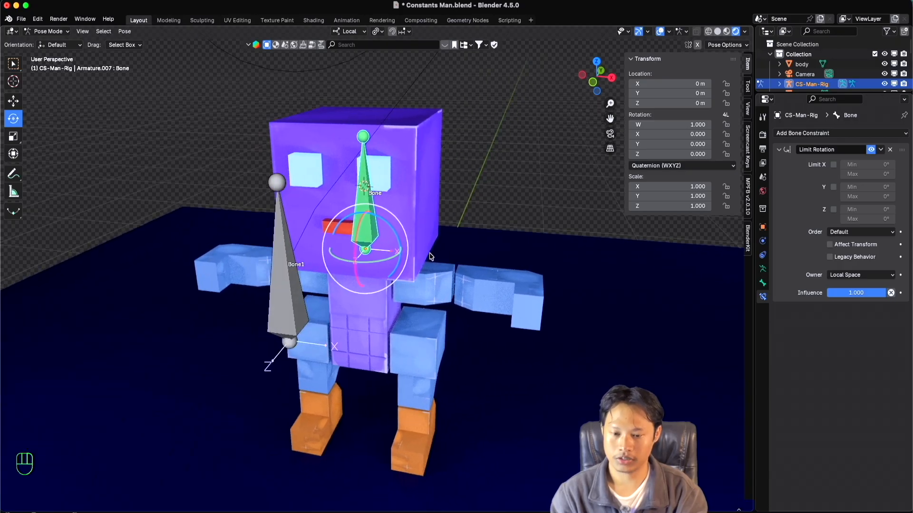
{"action": "scroll", "coordinate": [422, 251], "scroll_direction": "up", "scroll_amount": 2, "text": "super"}
{"action": "scroll", "coordinate": [422, 254], "scroll_direction": "down", "scroll_amount": 3, "text": "super"}
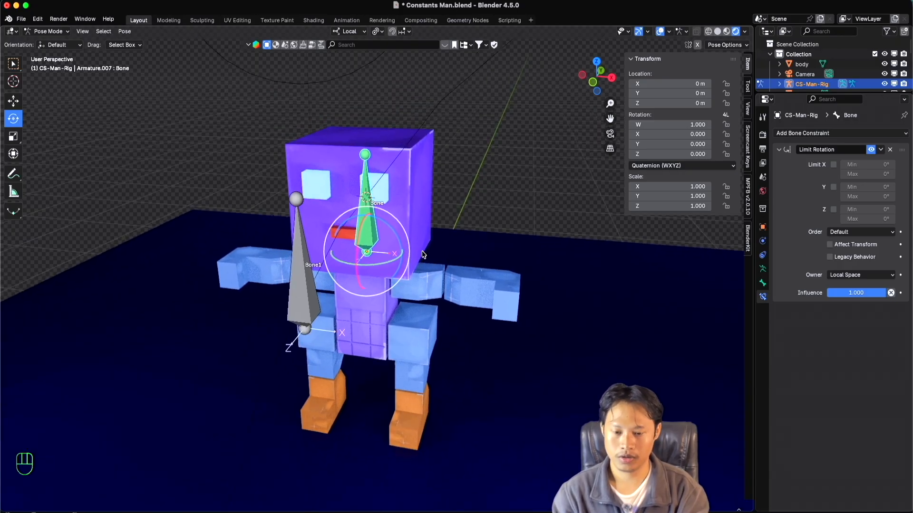
{"action": "scroll", "coordinate": [423, 254], "scroll_direction": "up", "scroll_amount": 1}
{"action": "scroll", "coordinate": [422, 255], "scroll_direction": "down", "scroll_amount": 4}
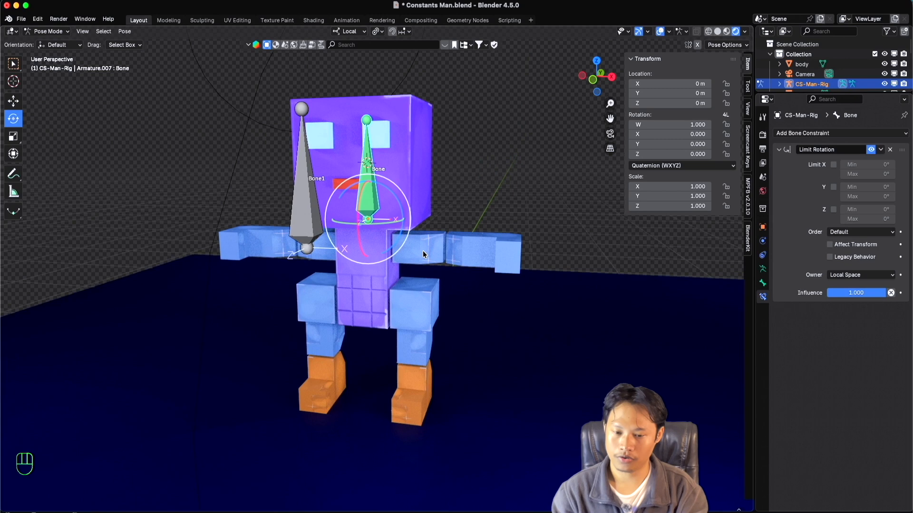
{"action": "scroll", "coordinate": [423, 254], "scroll_direction": "left", "scroll_amount": 4}
{"action": "scroll", "coordinate": [423, 254], "scroll_direction": "down", "scroll_amount": 2, "text": "shift"}
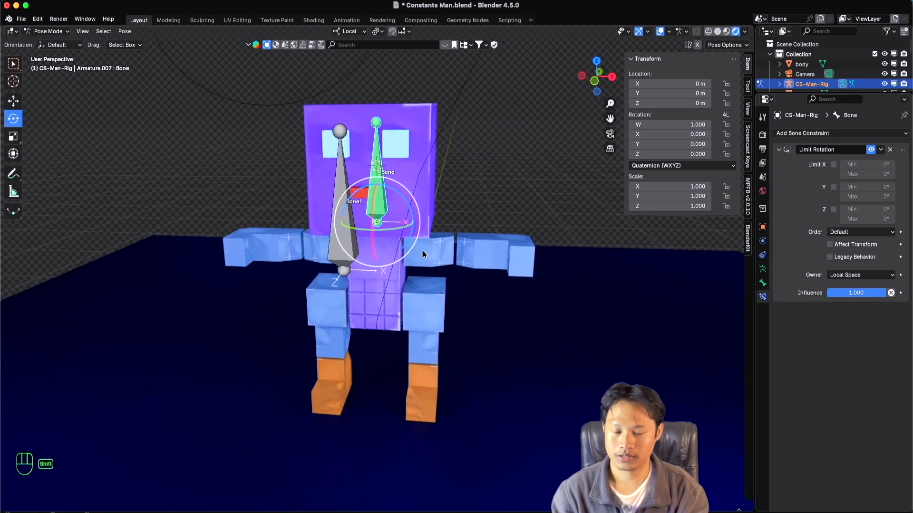
{"action": "scroll", "coordinate": [423, 252], "scroll_direction": "down", "scroll_amount": 2, "text": "super"}
{"action": "scroll", "coordinate": [423, 251], "scroll_direction": "down", "scroll_amount": 2, "text": "shift"}
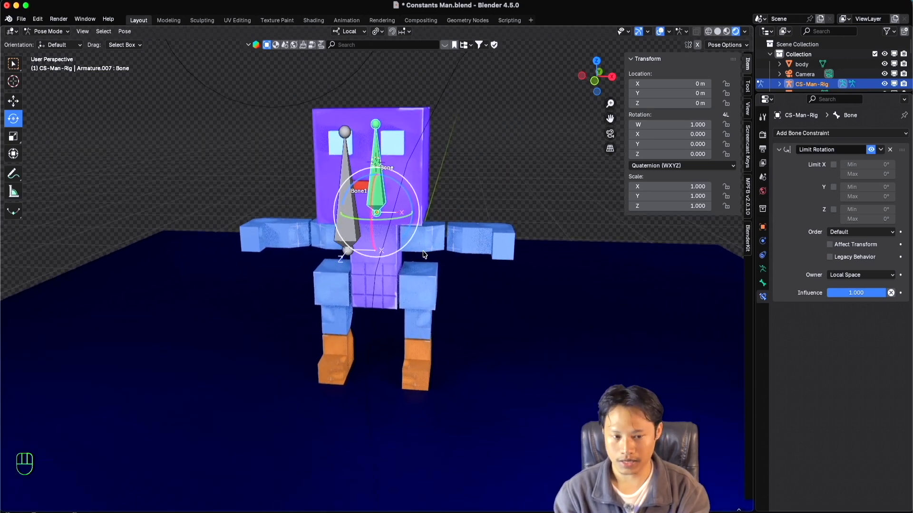
{"action": "scroll", "coordinate": [423, 251], "scroll_direction": "up", "scroll_amount": 3}
{"action": "scroll", "coordinate": [423, 252], "scroll_direction": "down", "scroll_amount": 1, "text": "shift"}
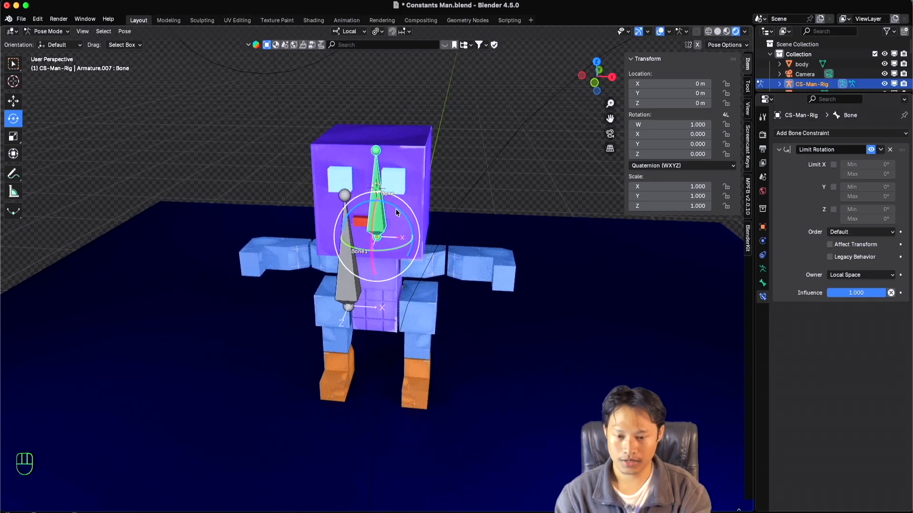
Repeatedly test rotating the head bone sideways about its local Z axis in Quaternion mode, cancelling each rotation.
{"action": "left_click_drag", "start_coordinate": [399, 211], "coordinate": [410, 226]}
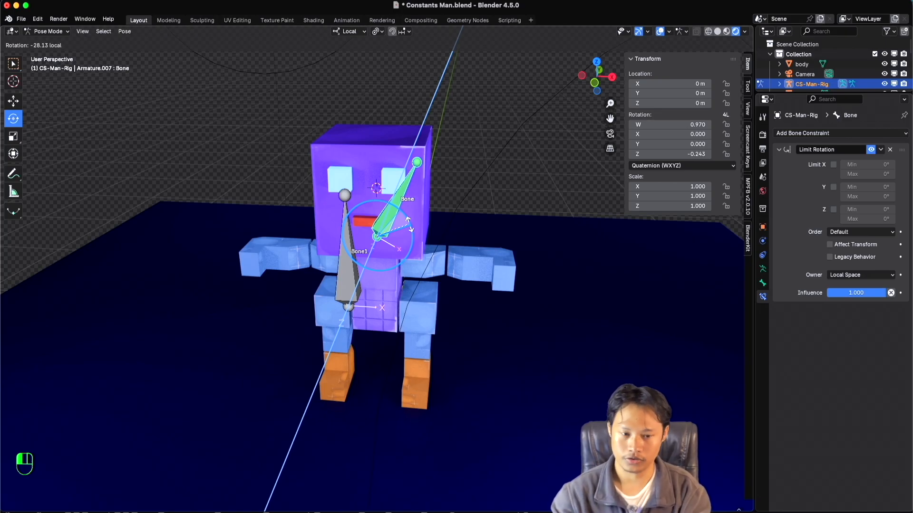
{"action": "left_click_drag", "start_coordinate": [410, 225], "coordinate": [412, 229]}
{"action": "key", "text": "Escape"}
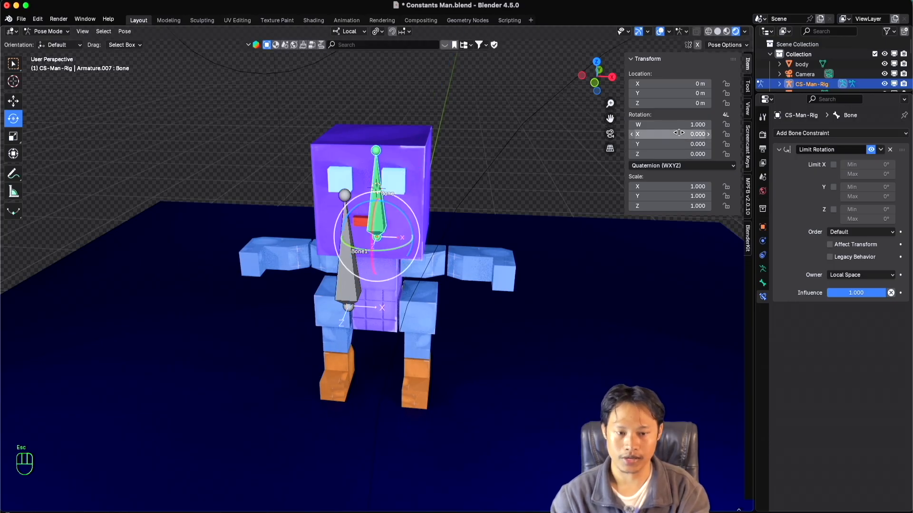
{"action": "left_click_drag", "start_coordinate": [401, 210], "coordinate": [407, 216]}
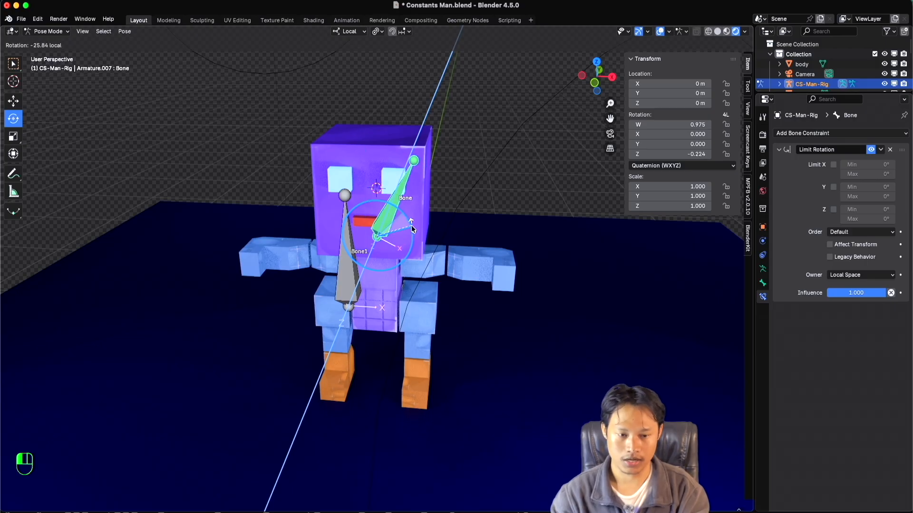
{"action": "key", "text": "Escape"}
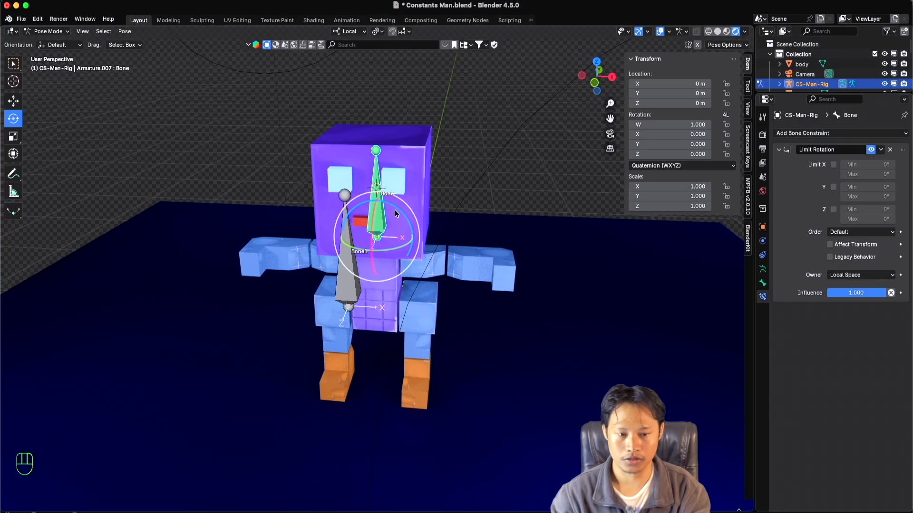
{"action": "left_click_drag", "start_coordinate": [394, 209], "coordinate": [405, 230]}
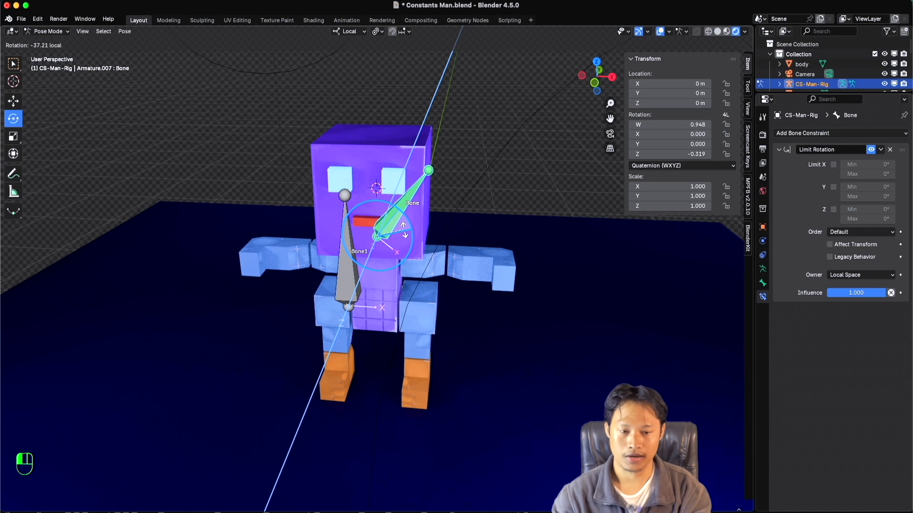
{"action": "key", "text": "Escape"}
Switch the head bone's rotation mode to XYZ Euler and rotate it about local Z to about -33°, and to about 50° the other way.
{"action": "left_click", "coordinate": [664, 166]}
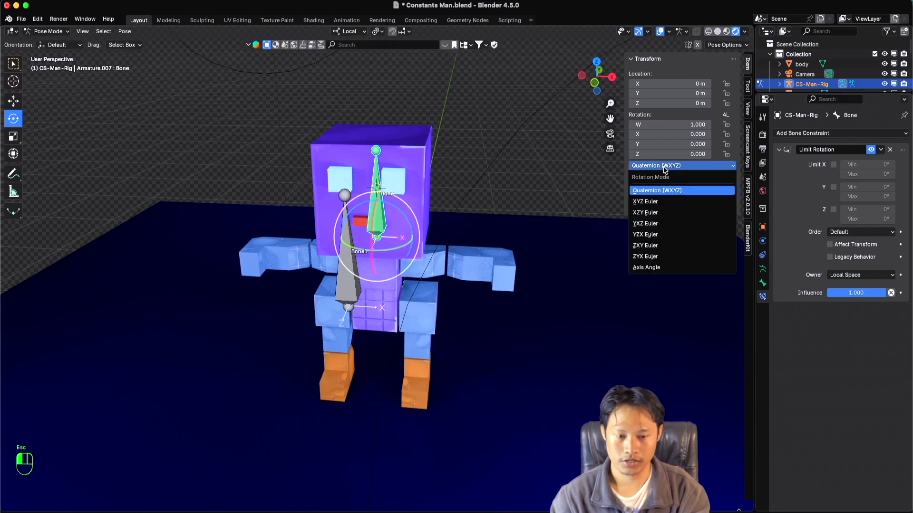
{"action": "left_click", "coordinate": [650, 202]}
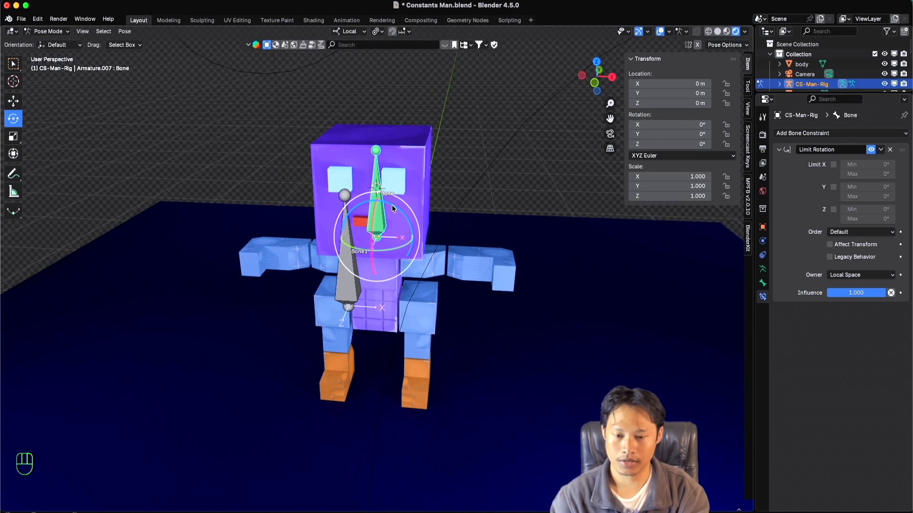
{"action": "left_click_drag", "start_coordinate": [392, 205], "coordinate": [408, 216]}
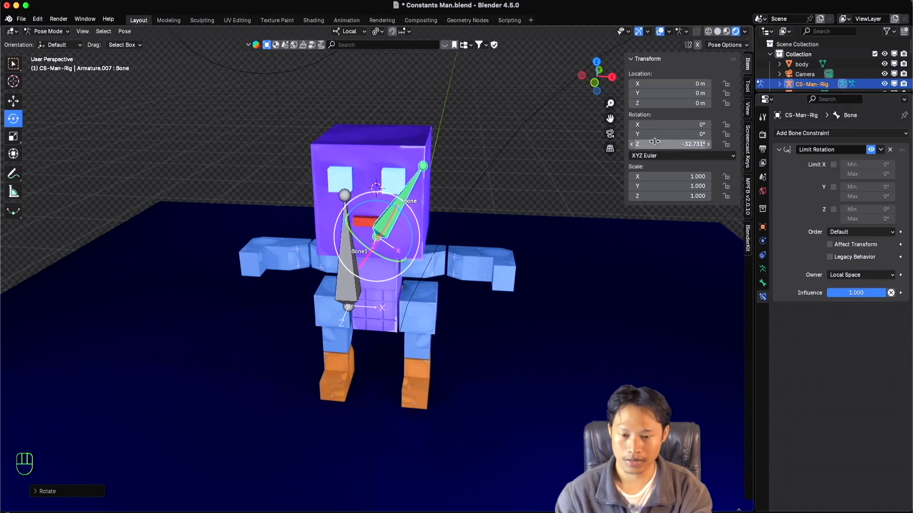
{"action": "left_click_drag", "start_coordinate": [407, 216], "coordinate": [352, 204]}
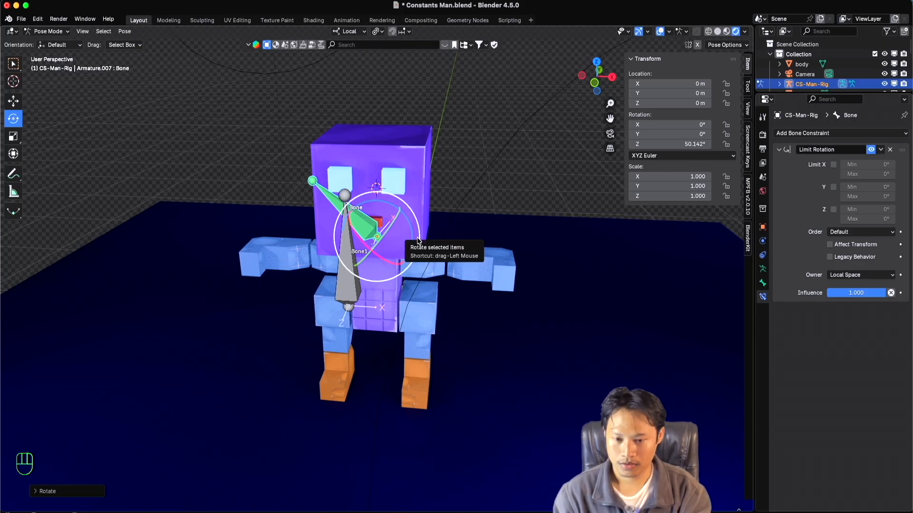
Reset the head bone's Z rotation to 0°.
{"action": "key", "text": "super"}
{"action": "scroll", "coordinate": [417, 240], "scroll_direction": "up", "scroll_amount": 1, "text": "super"}
{"action": "scroll", "coordinate": [417, 241], "scroll_direction": "down", "scroll_amount": 1, "text": "shift"}
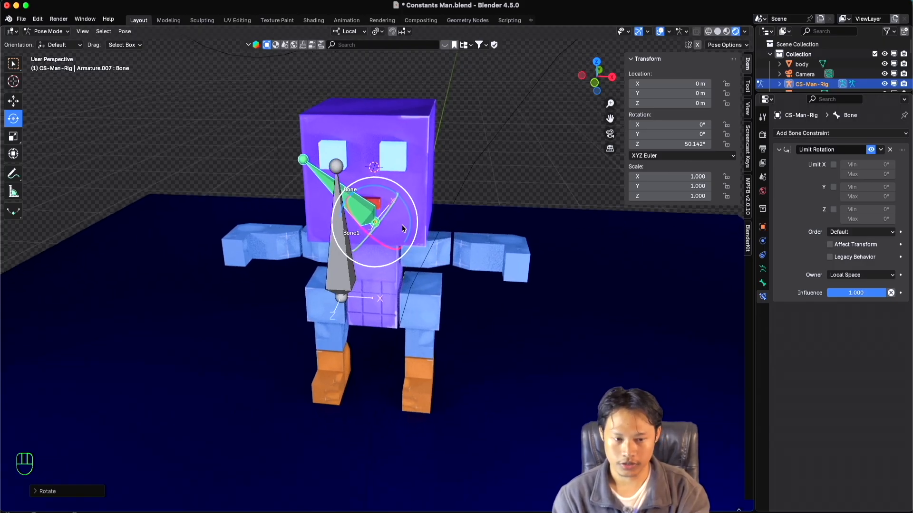
{"action": "left_click", "coordinate": [664, 145]}
{"action": "type", "text": "0"}
{"action": "key", "text": "Return"}
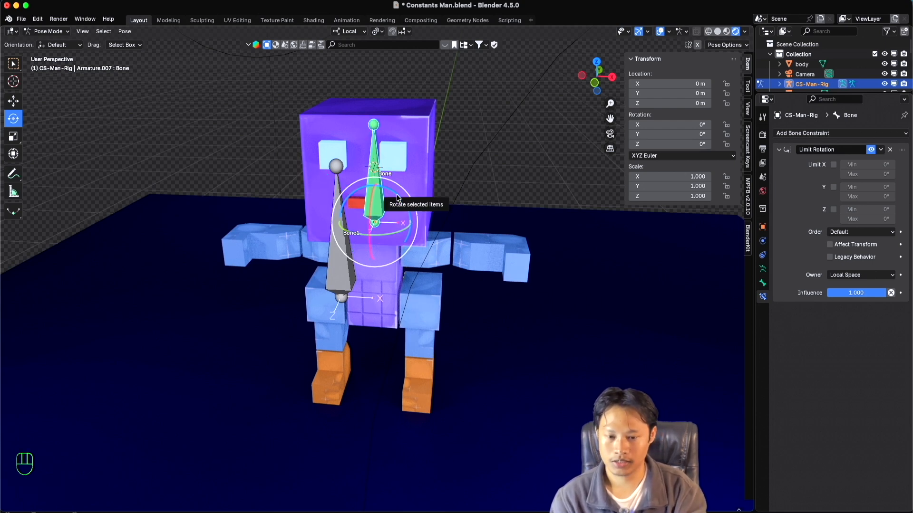
Test a positive local Z rotation of the head bone, cancel it, and set the rotation mode back to Quaternion (WXYZ).
{"action": "left_click_drag", "start_coordinate": [397, 196], "coordinate": [374, 198]}
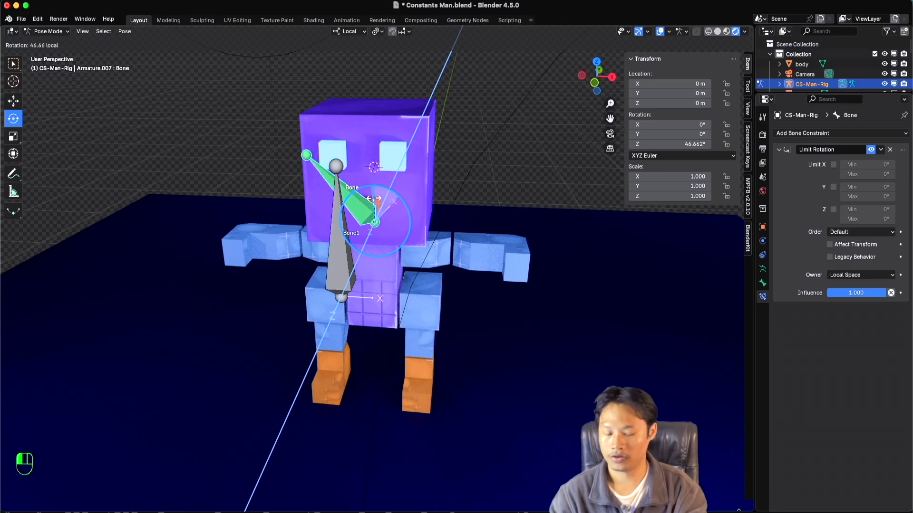
{"action": "key", "text": "Escape"}
{"action": "left_click", "coordinate": [690, 156]}
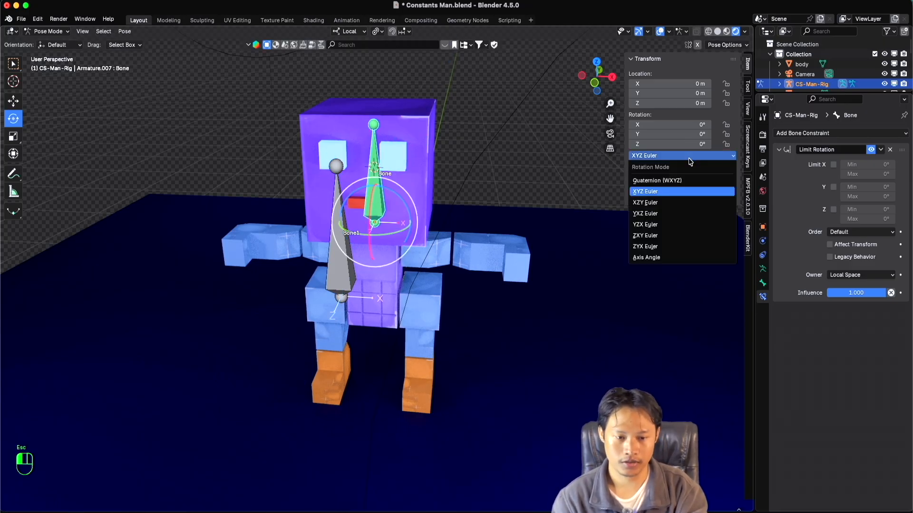
{"action": "left_click", "coordinate": [668, 180]}
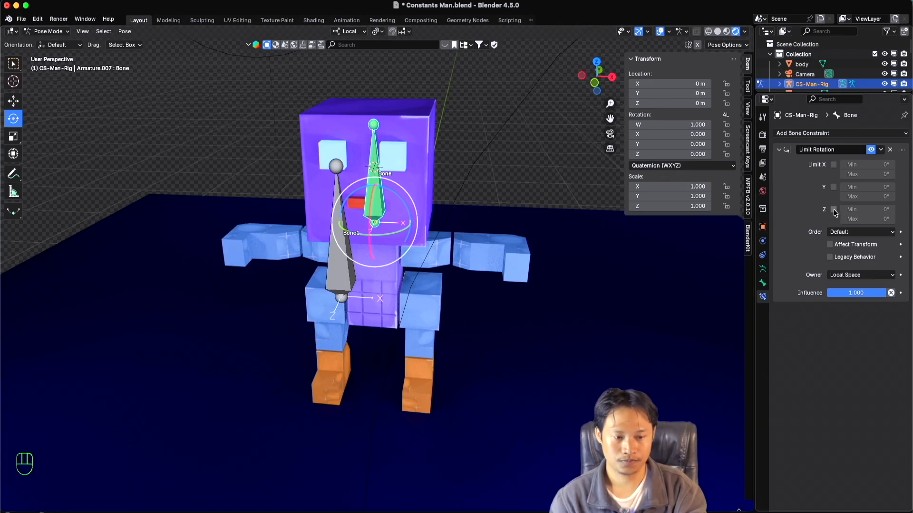
Enable the Z limit of the Limit Rotation constraint with a maximum of 45° and a minimum of -45°.
{"action": "scroll", "coordinate": [467, 270], "scroll_direction": "down", "scroll_amount": 2, "text": "super"}
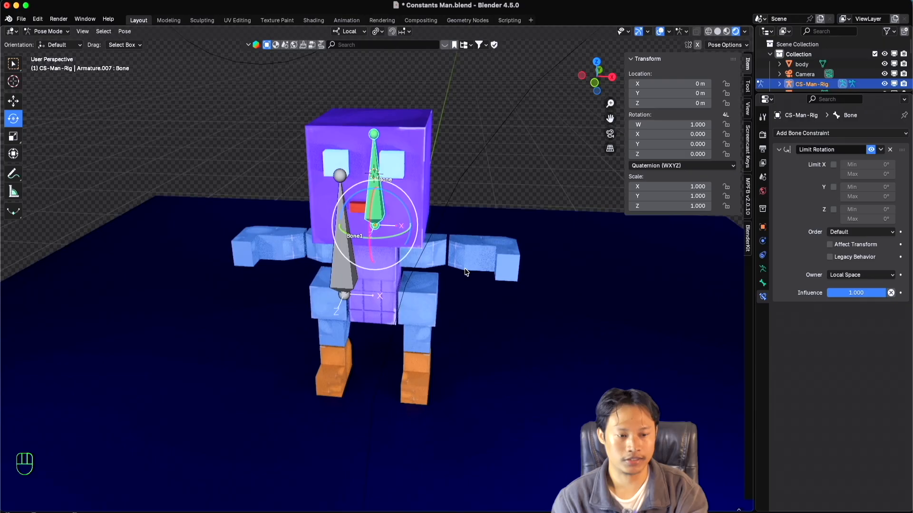
{"action": "scroll", "coordinate": [466, 270], "scroll_direction": "up", "scroll_amount": 1, "text": "shift"}
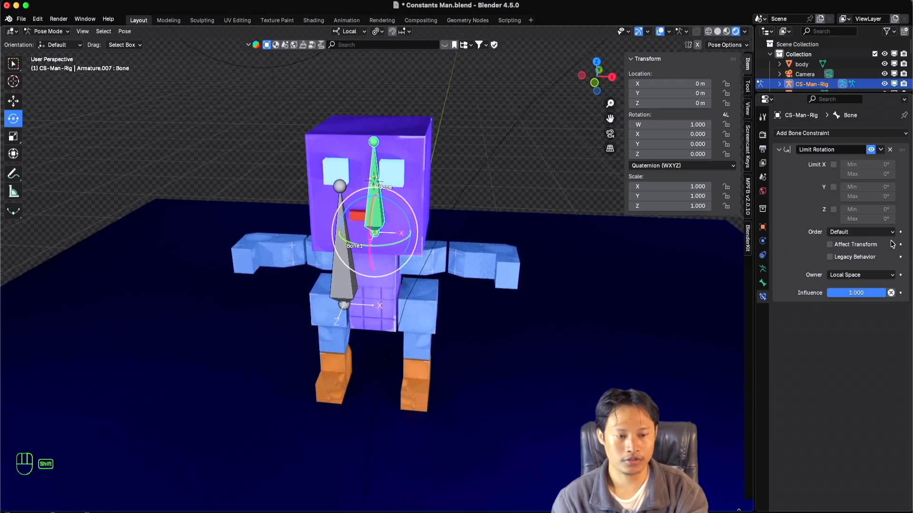
{"action": "left_click", "coordinate": [834, 210]}
{"action": "left_click", "coordinate": [869, 219]}
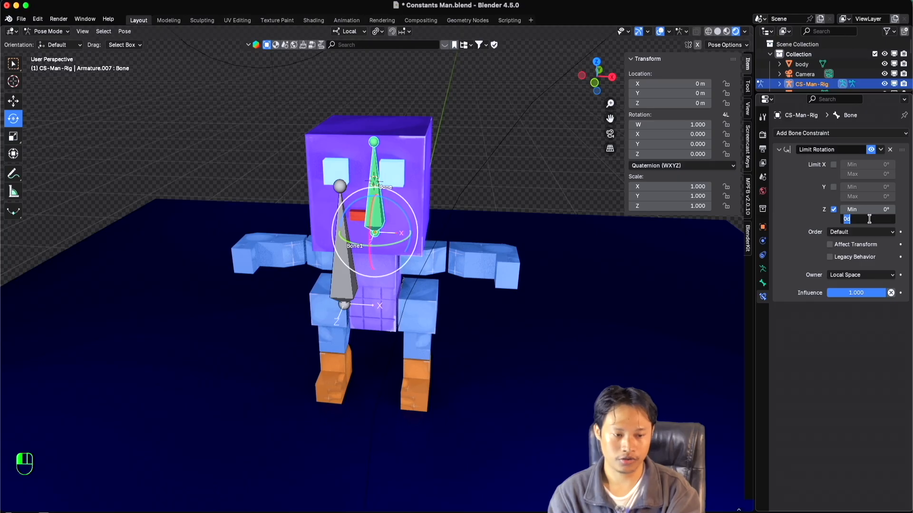
{"action": "type", "text": "45"}
{"action": "key", "text": "Return"}
{"action": "left_click", "coordinate": [871, 210]}
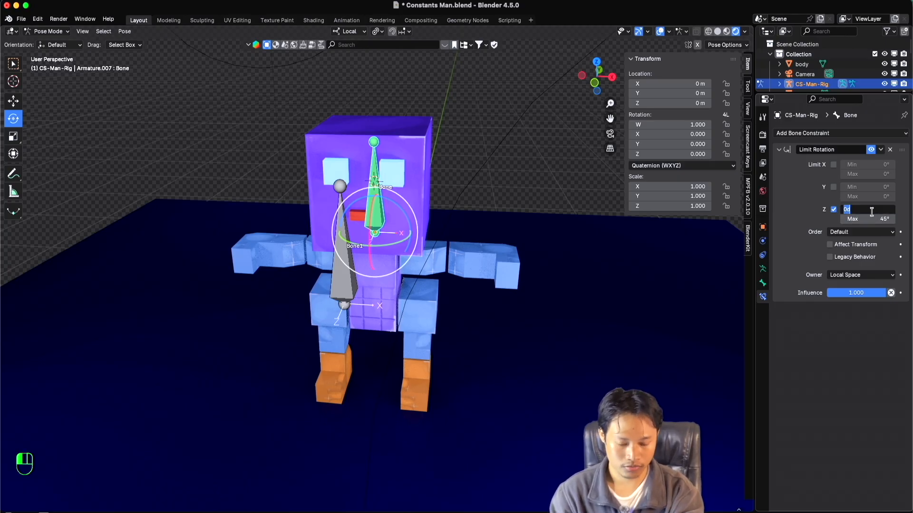
{"action": "type", "text": "-45"}
{"action": "key", "text": "Return"}
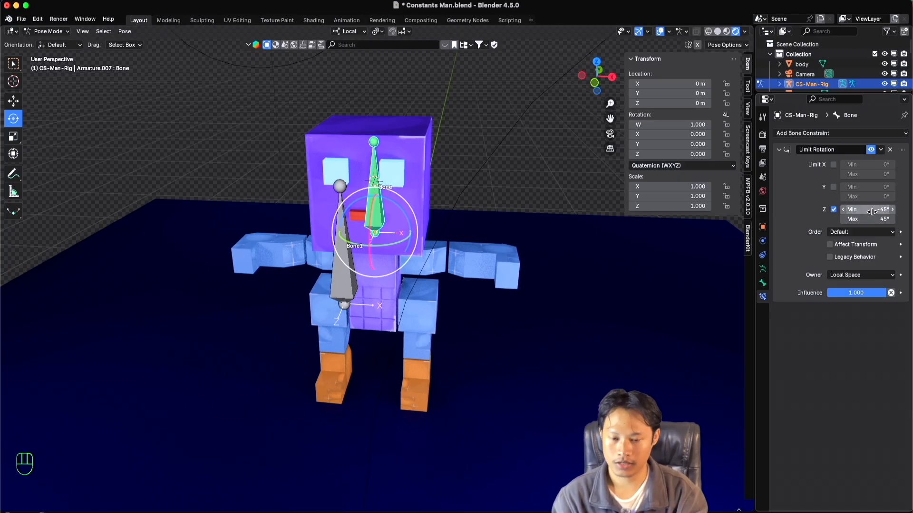
Test the Z limit by rotating the head bone about local Z beyond -45° in Quaternion mode, and undo the rotation.
{"action": "left_click_drag", "start_coordinate": [391, 204], "coordinate": [391, 136]}
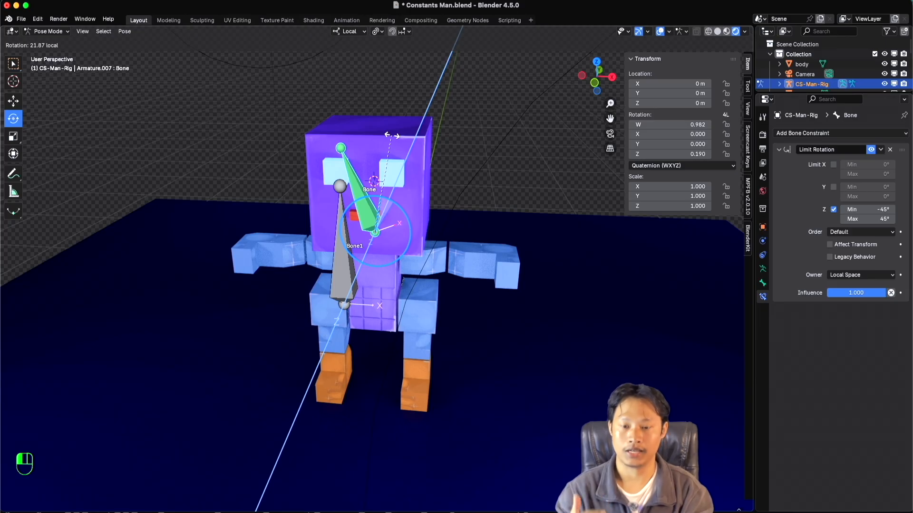
{"action": "left_click_drag", "start_coordinate": [391, 136], "coordinate": [489, 290]}
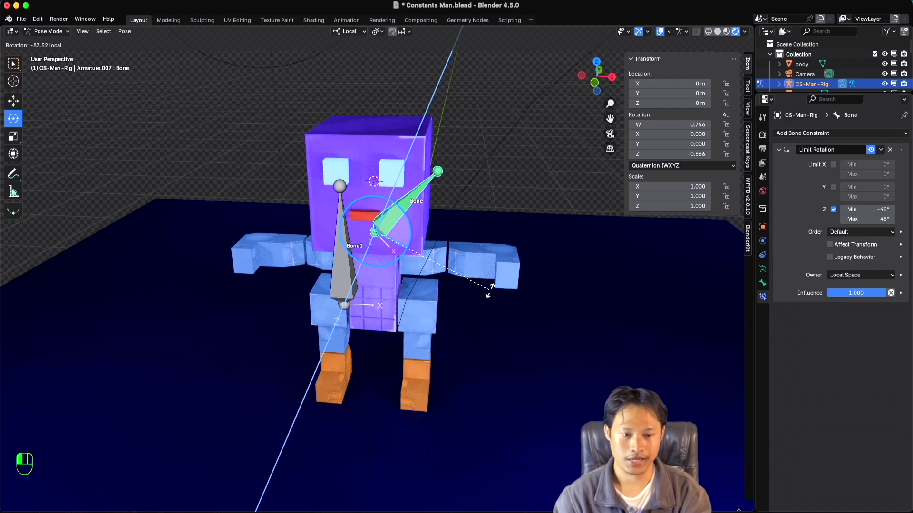
{"action": "left_click_drag", "start_coordinate": [490, 290], "coordinate": [492, 289]}
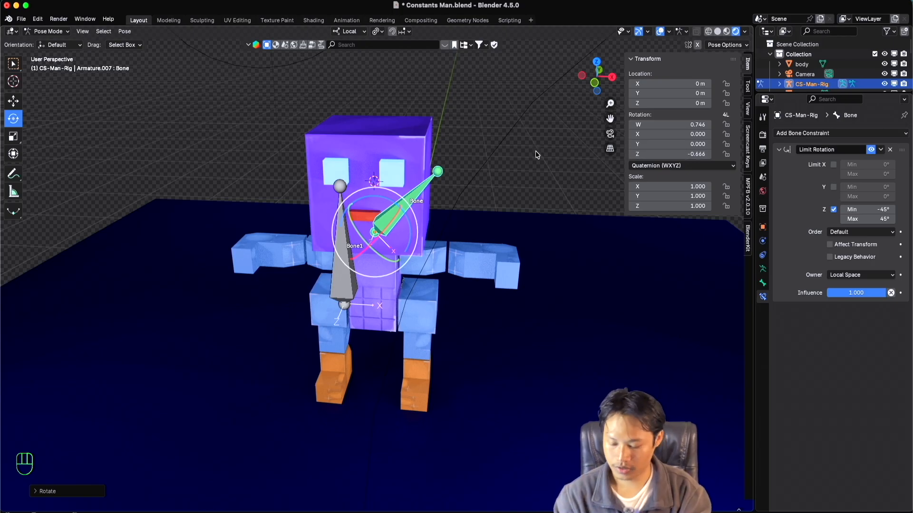
{"action": "key", "text": "super+z"}
Set the head bone's rotation mode to XYZ Euler and test rotating it about local Z beyond the limits, cancelling the rotation.
{"action": "left_click", "coordinate": [704, 165]}
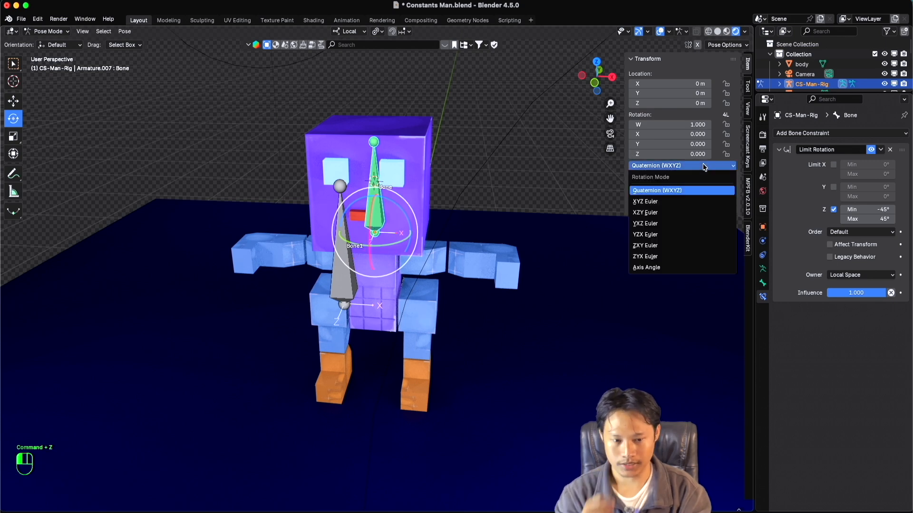
{"action": "left_click", "coordinate": [675, 202]}
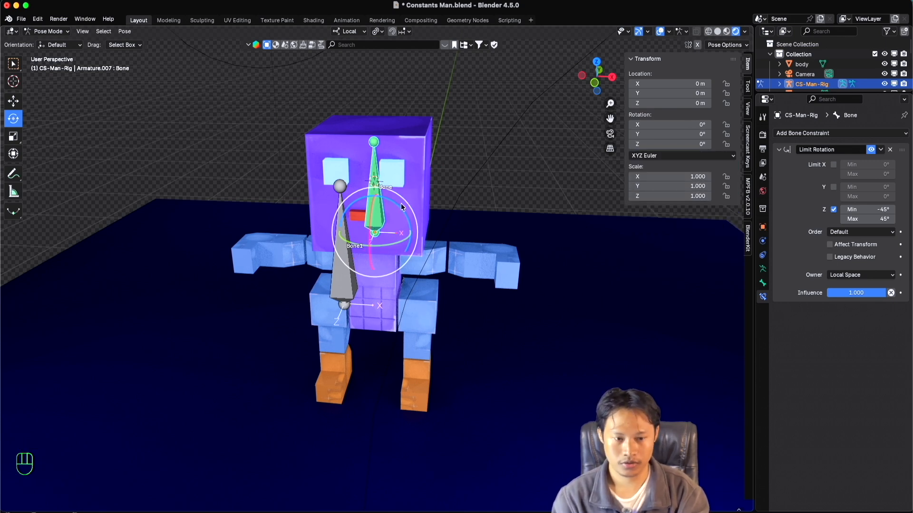
{"action": "left_click_drag", "start_coordinate": [397, 207], "coordinate": [444, 251]}
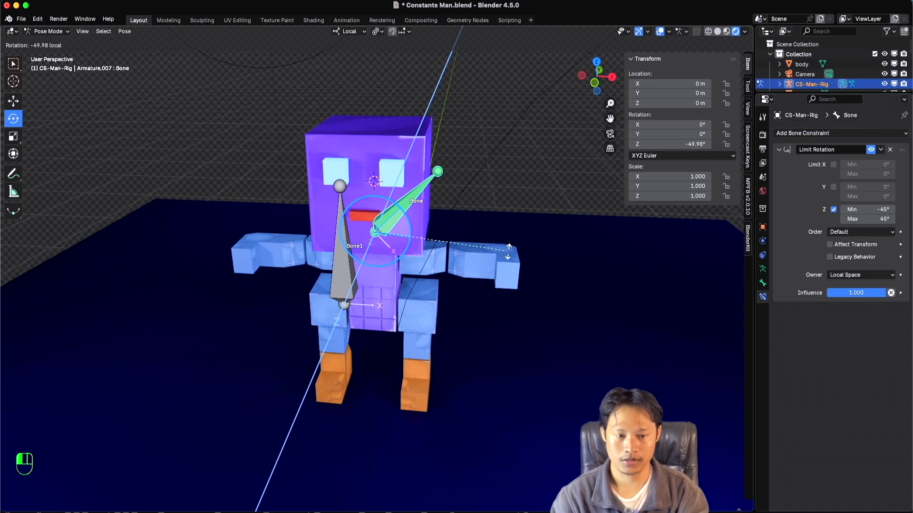
{"action": "left_click_drag", "start_coordinate": [508, 251], "coordinate": [465, 337]}
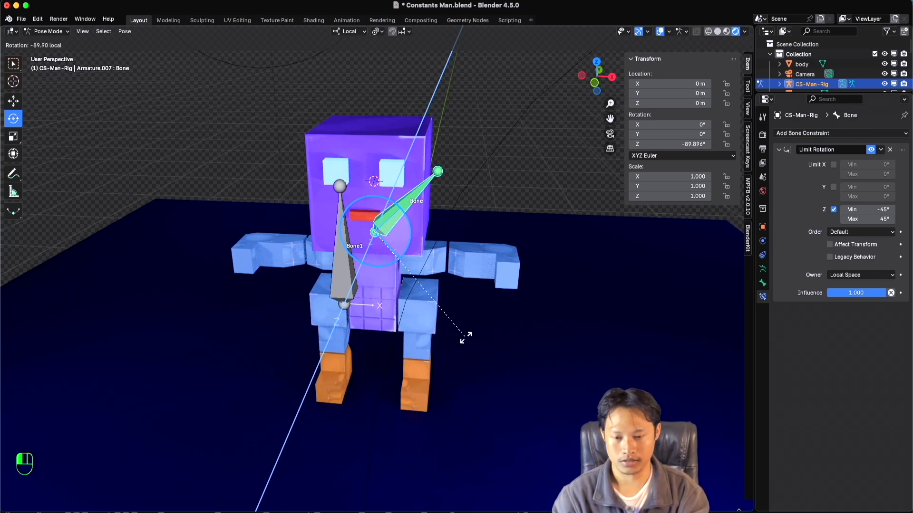
{"action": "left_click_drag", "start_coordinate": [475, 251], "coordinate": [330, 353]}
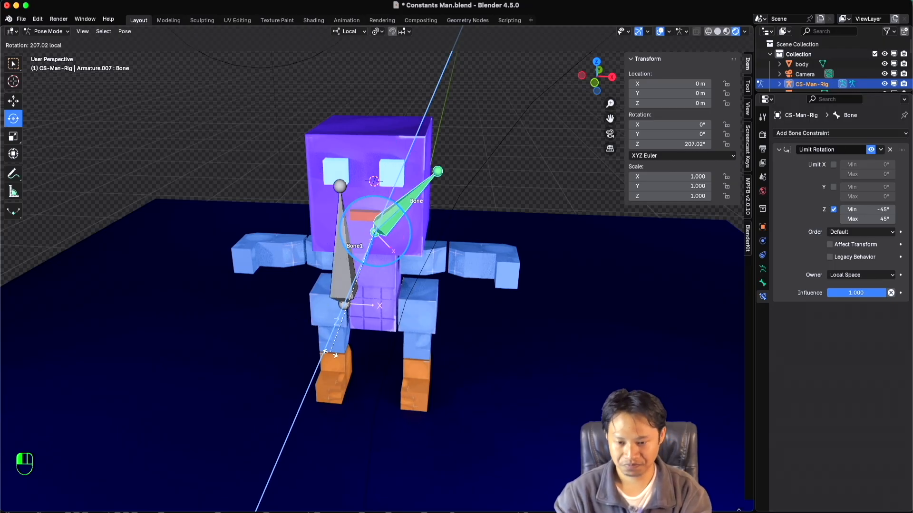
{"action": "key", "text": "Escape"}
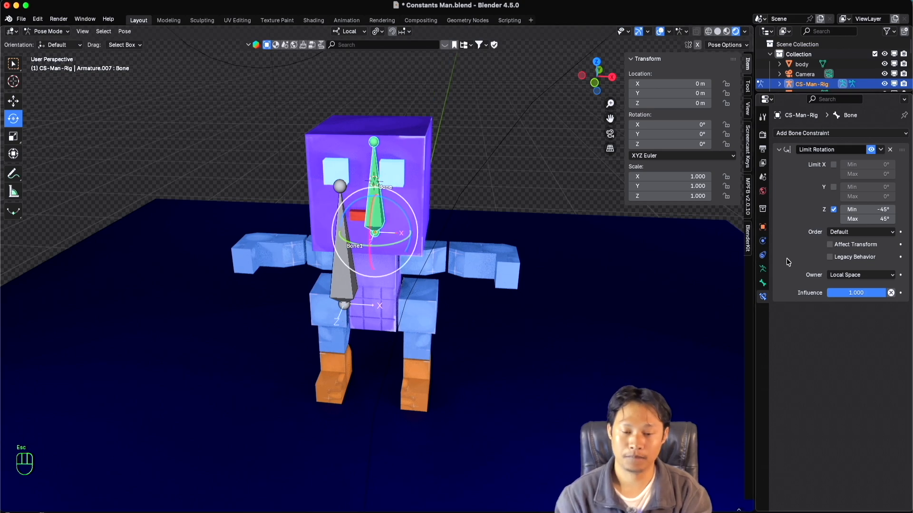
Enable Affect Transform on the Limit Rotation constraint and test rotating the head bone past the Z limit, cancelling the rotation.
{"action": "left_click", "coordinate": [830, 245]}
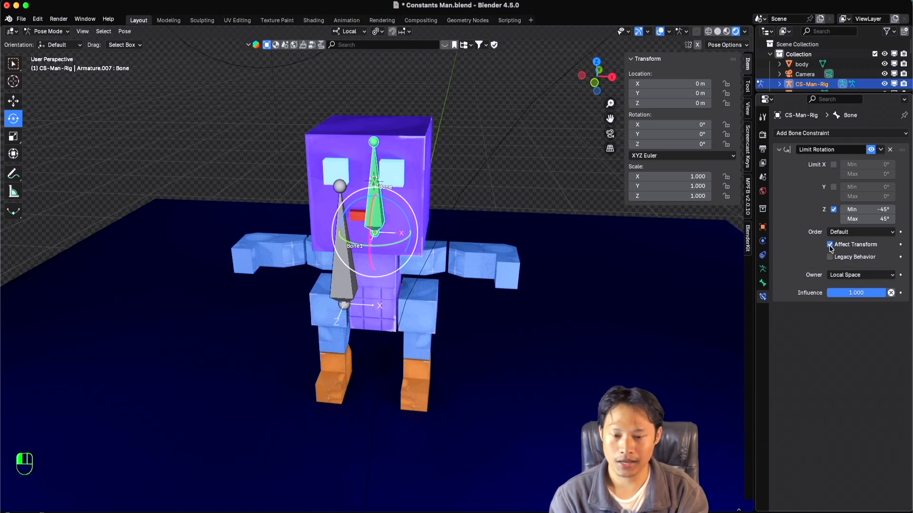
{"action": "left_click_drag", "start_coordinate": [411, 238], "coordinate": [558, 285]}
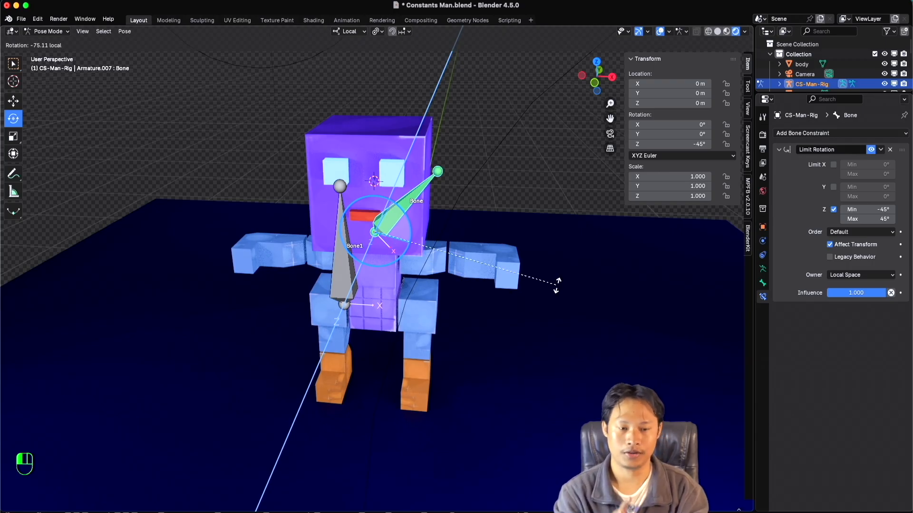
{"action": "left_click_drag", "start_coordinate": [558, 286], "coordinate": [503, 229]}
{"action": "key", "text": "Escape"}
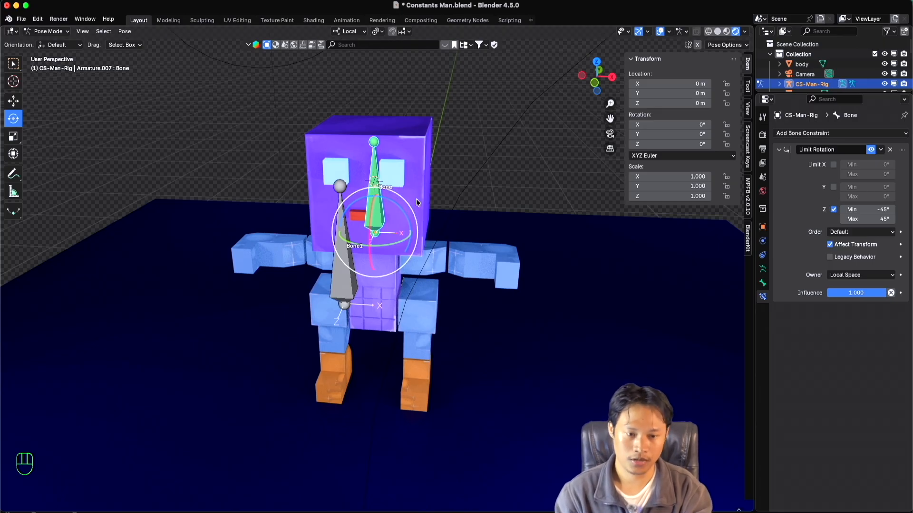
Test the Z limit again by rotating the head bone about local Z with Affect Transform enabled, cancelling each rotation.
{"action": "left_click_drag", "start_coordinate": [395, 207], "coordinate": [418, 169]}
{"action": "key", "text": "Escape"}
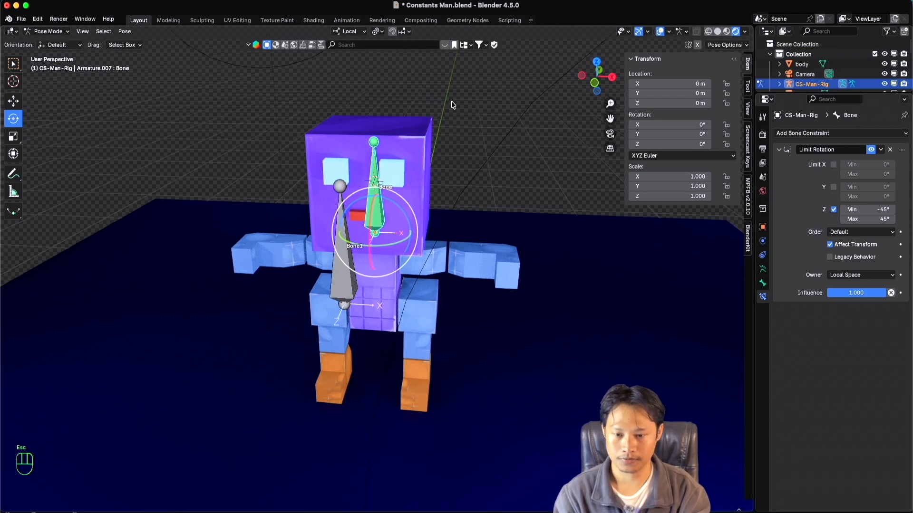
{"action": "scroll", "coordinate": [412, 134], "scroll_direction": "up", "scroll_amount": 4, "text": "super"}
{"action": "scroll", "coordinate": [413, 134], "scroll_direction": "down", "scroll_amount": 4, "text": "super"}
{"action": "scroll", "coordinate": [412, 134], "scroll_direction": "up", "scroll_amount": 2, "text": "shift"}
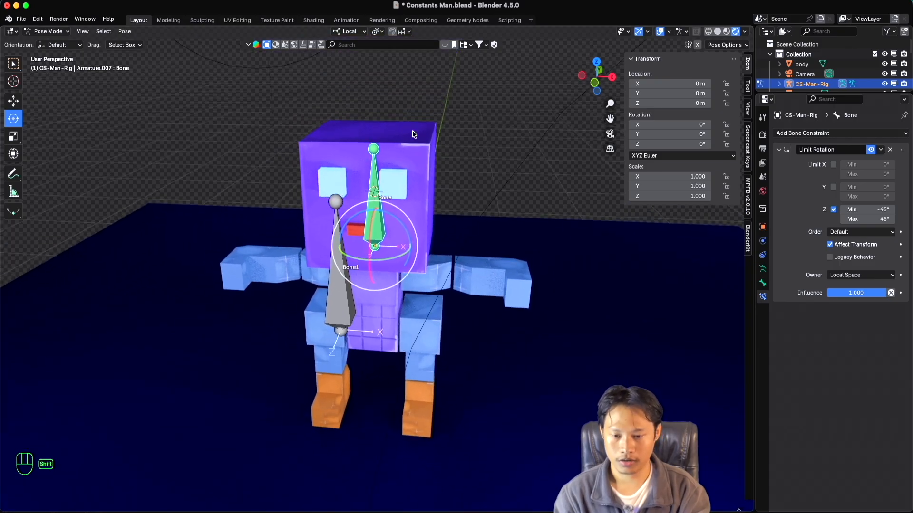
{"action": "scroll", "coordinate": [412, 134], "scroll_direction": "right", "scroll_amount": 4}
{"action": "scroll", "coordinate": [413, 134], "scroll_direction": "left", "scroll_amount": 3, "text": "shift"}
{"action": "scroll", "coordinate": [413, 135], "scroll_direction": "right", "scroll_amount": 1, "text": "shift"}
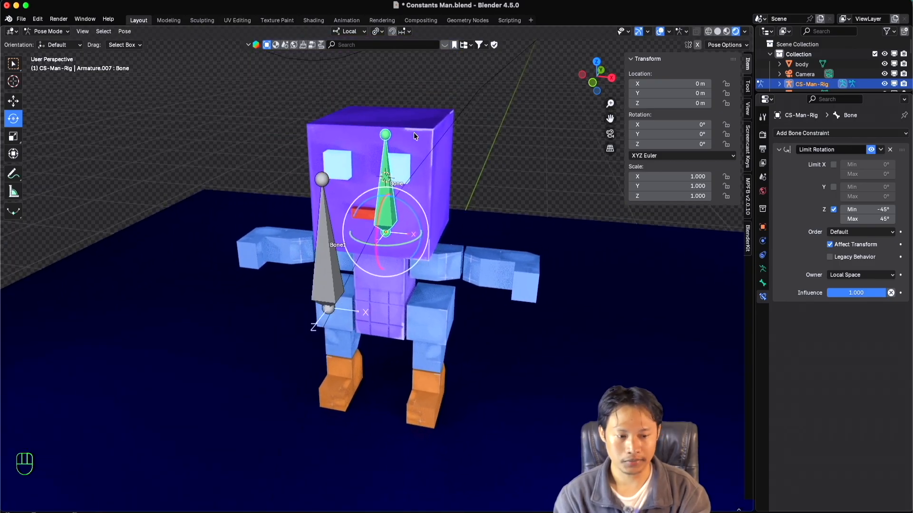
{"action": "scroll", "coordinate": [414, 136], "scroll_direction": "down", "scroll_amount": 3, "text": "super"}
{"action": "scroll", "coordinate": [414, 137], "scroll_direction": "down", "scroll_amount": 2, "text": "shift"}
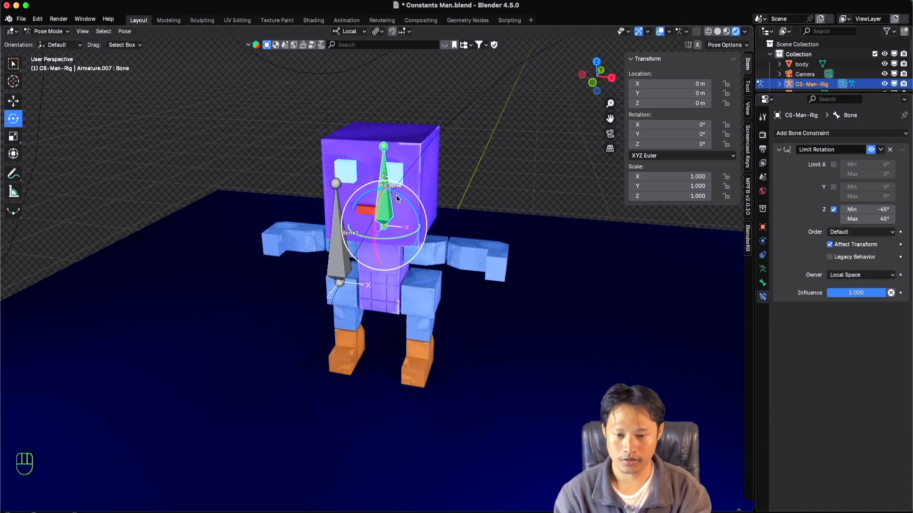
{"action": "left_click_drag", "start_coordinate": [400, 194], "coordinate": [383, 185]}
{"action": "key", "text": "Escape"}
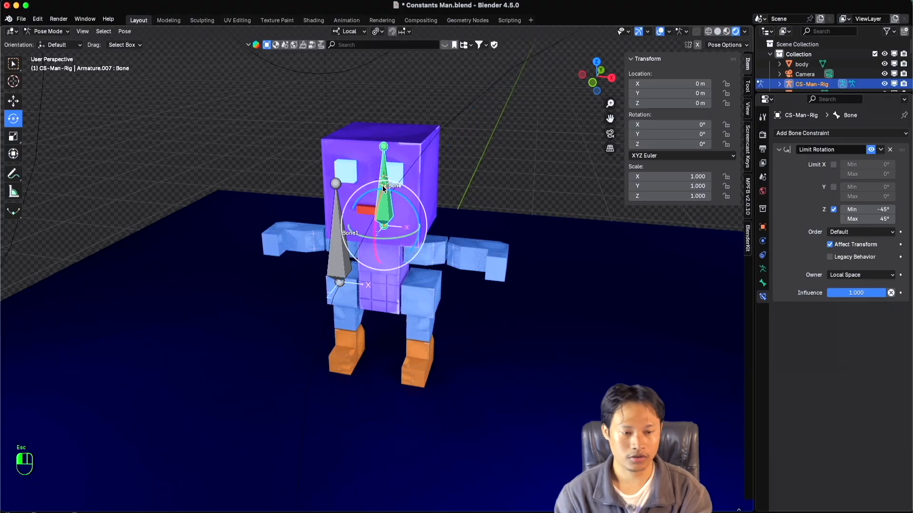
Enable the X limit of the Limit Rotation constraint with a maximum of 45° and a minimum of -45°.
{"action": "scroll", "coordinate": [434, 206], "scroll_direction": "right", "scroll_amount": 5}
{"action": "scroll", "coordinate": [437, 205], "scroll_direction": "down", "scroll_amount": 3, "text": "super"}
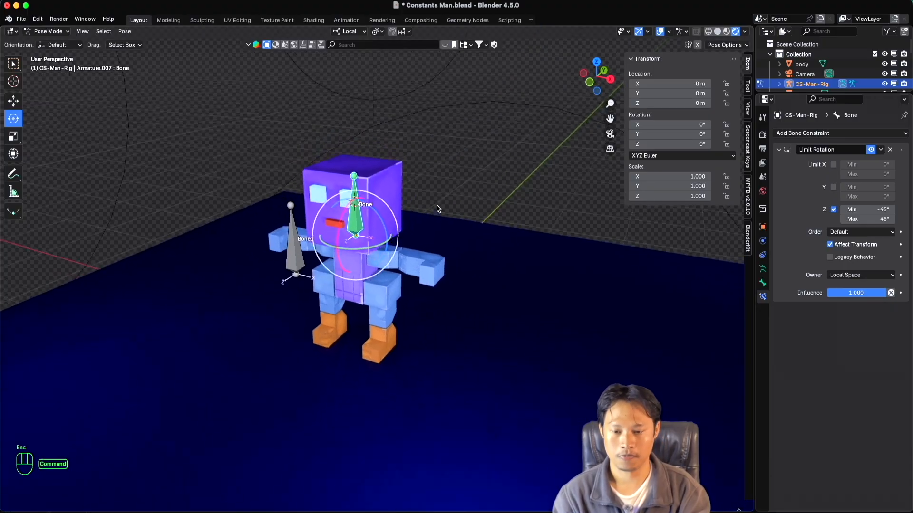
{"action": "scroll", "coordinate": [436, 207], "scroll_direction": "up", "scroll_amount": 5, "text": "super"}
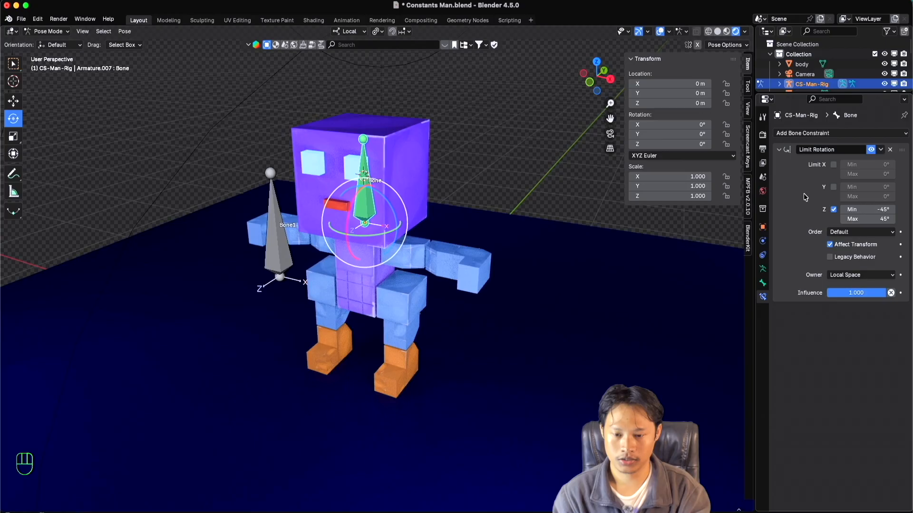
{"action": "left_click", "coordinate": [833, 165]}
{"action": "left_click", "coordinate": [867, 174]}
{"action": "type", "text": "45"}
{"action": "key", "text": "Return"}
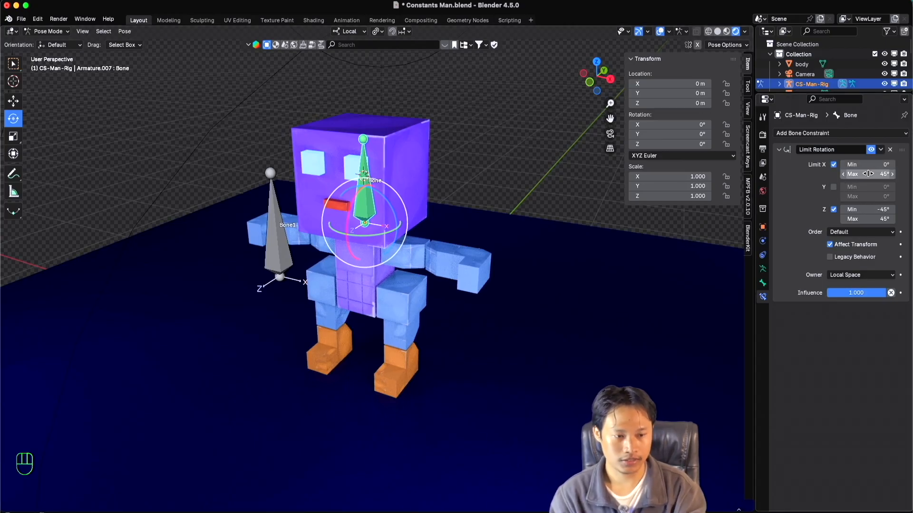
{"action": "left_click", "coordinate": [870, 165]}
{"action": "type", "text": "-45"}
{"action": "key", "text": "Return"}
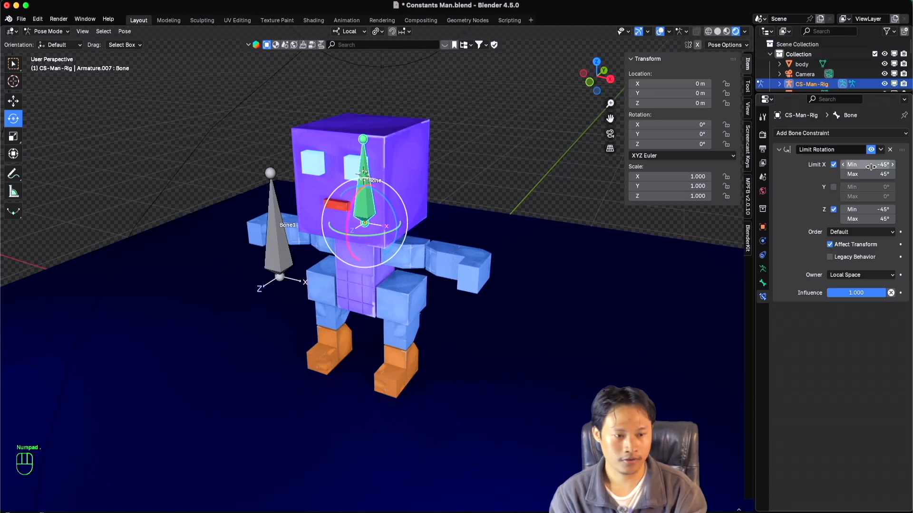
Test the X limit by rotating the head bone about its local X axis, cancelling each rotation.
{"action": "left_click_drag", "start_coordinate": [352, 252], "coordinate": [386, 171]}
{"action": "key", "text": "Escape"}
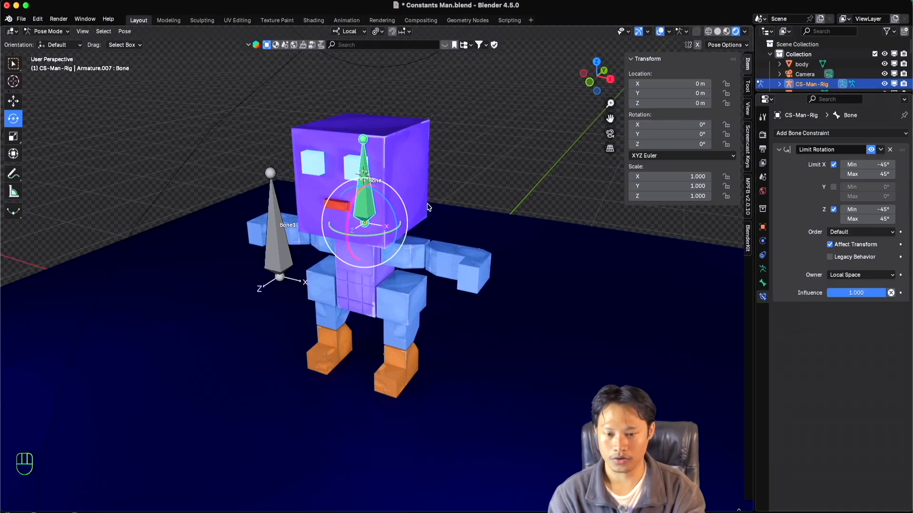
{"action": "left_click_drag", "start_coordinate": [354, 194], "coordinate": [408, 192]}
{"action": "key", "text": "Escape"}
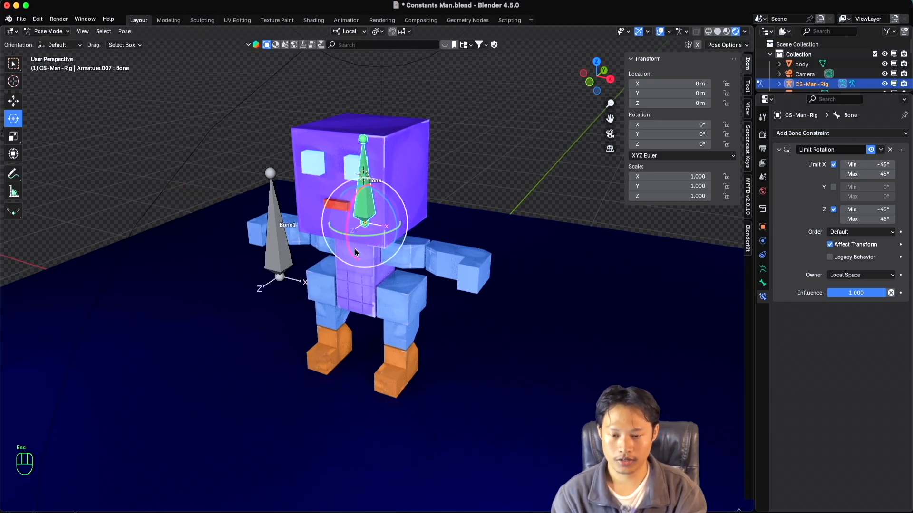
{"action": "middle_click_drag", "start_coordinate": [356, 248], "coordinate": [393, 241]}
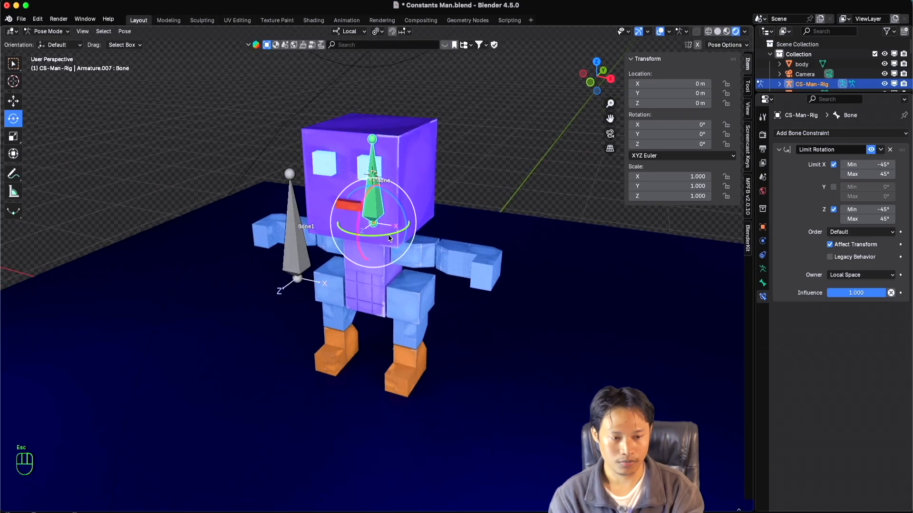
Enable the Y limit of the Limit Rotation constraint with a maximum of 45° and a minimum of -45°.
{"action": "left_click", "coordinate": [833, 188]}
{"action": "left_click", "coordinate": [871, 196]}
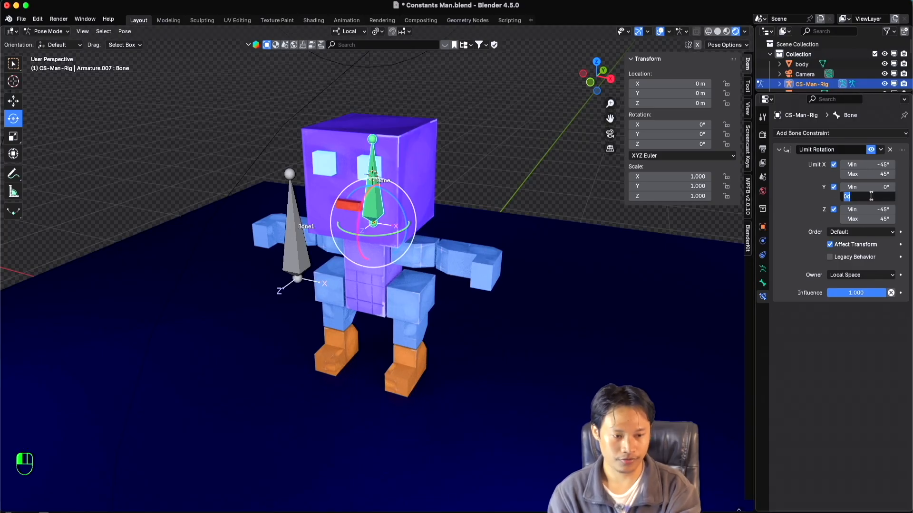
{"action": "type", "text": "45"}
{"action": "key", "text": "Return"}
{"action": "left_click", "coordinate": [857, 186]}
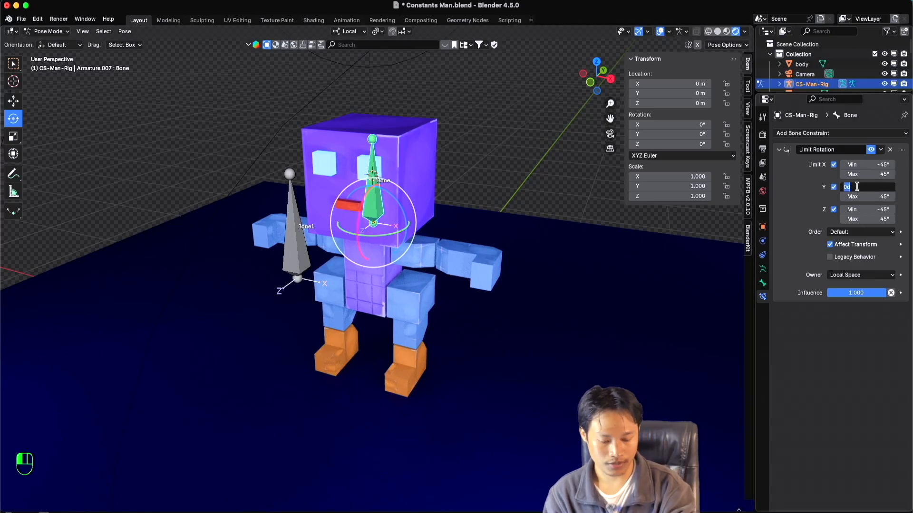
{"action": "type", "text": "-45"}
{"action": "key", "text": "Return"}
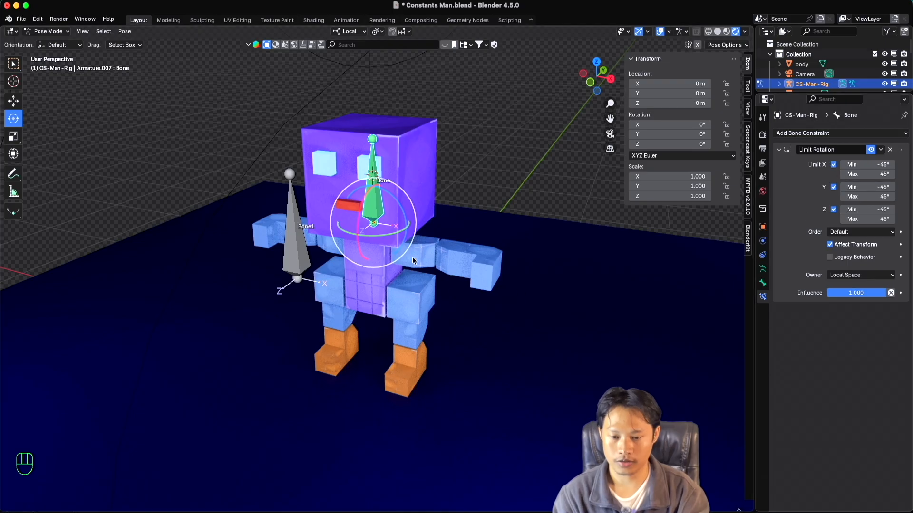
Test the Y limit by rotating the head bone about local Y, cancel the rotation, and inspect the character from several angles.
{"action": "left_click_drag", "start_coordinate": [374, 233], "coordinate": [430, 259]}
{"action": "key", "text": "Escape"}
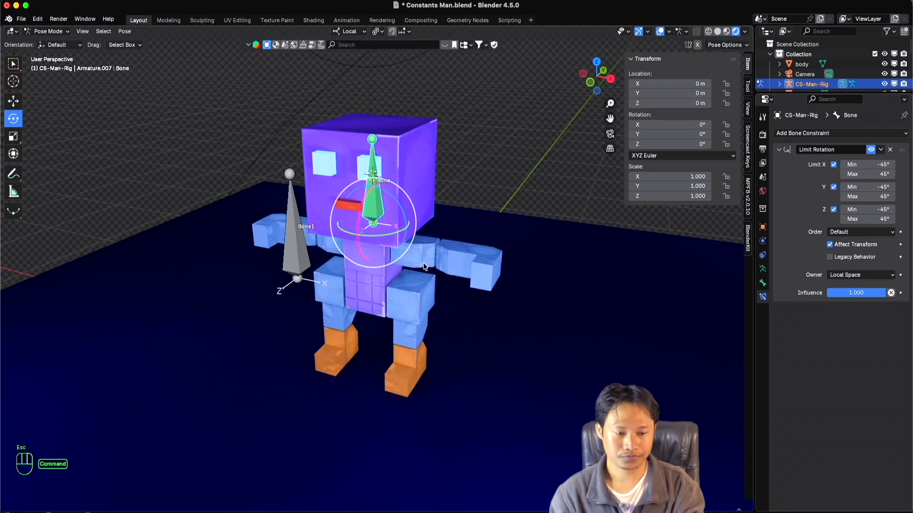
{"action": "scroll", "coordinate": [424, 263], "scroll_direction": "up", "scroll_amount": 2, "text": "super"}
{"action": "scroll", "coordinate": [423, 263], "scroll_direction": "down", "scroll_amount": 2, "text": "super"}
{"action": "scroll", "coordinate": [424, 263], "scroll_direction": "up", "scroll_amount": 1, "text": "super"}
{"action": "scroll", "coordinate": [422, 264], "scroll_direction": "left", "scroll_amount": 5}
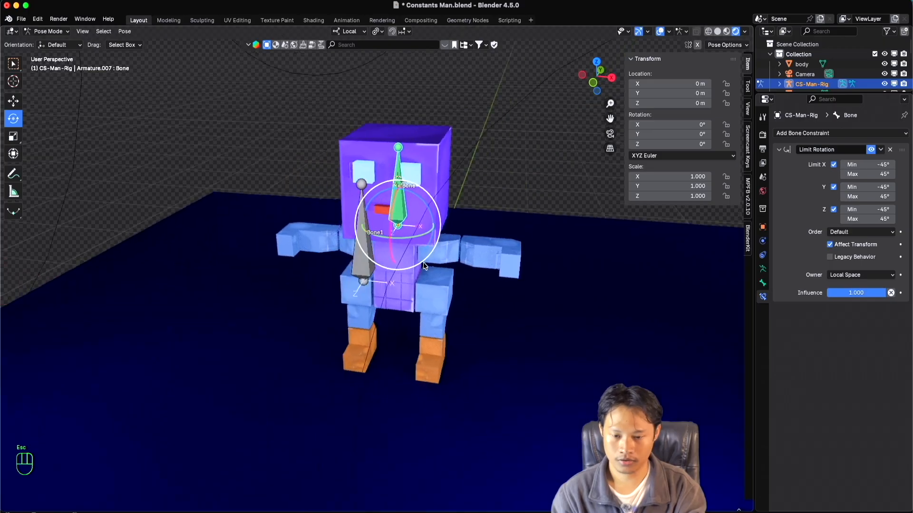
{"action": "scroll", "coordinate": [423, 263], "scroll_direction": "right", "scroll_amount": 5}
{"action": "scroll", "coordinate": [422, 263], "scroll_direction": "up", "scroll_amount": 2, "text": "super"}
{"action": "scroll", "coordinate": [423, 263], "scroll_direction": "down", "scroll_amount": 3, "text": "super"}
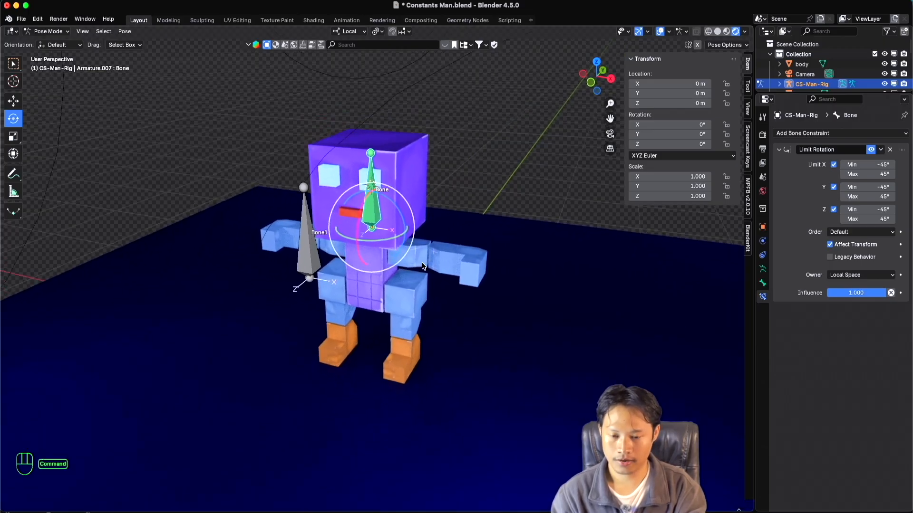
{"action": "scroll", "coordinate": [422, 262], "scroll_direction": "up", "scroll_amount": 2, "text": "shift"}
{"action": "scroll", "coordinate": [422, 263], "scroll_direction": "up", "scroll_amount": 1, "text": "super"}
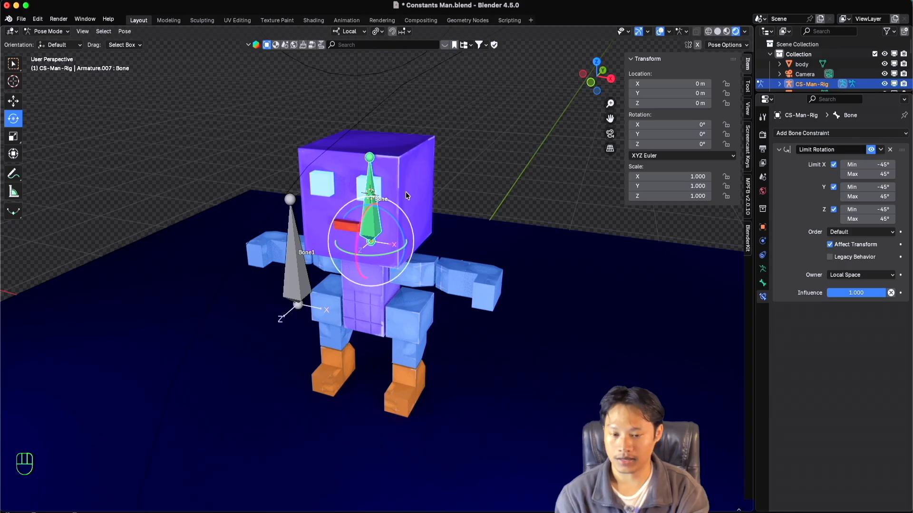
Select the head mesh and the rig in Object Mode, and parent the mesh to the head bone using the Bone option in Pose Mode.
{"action": "left_click", "coordinate": [50, 32]}
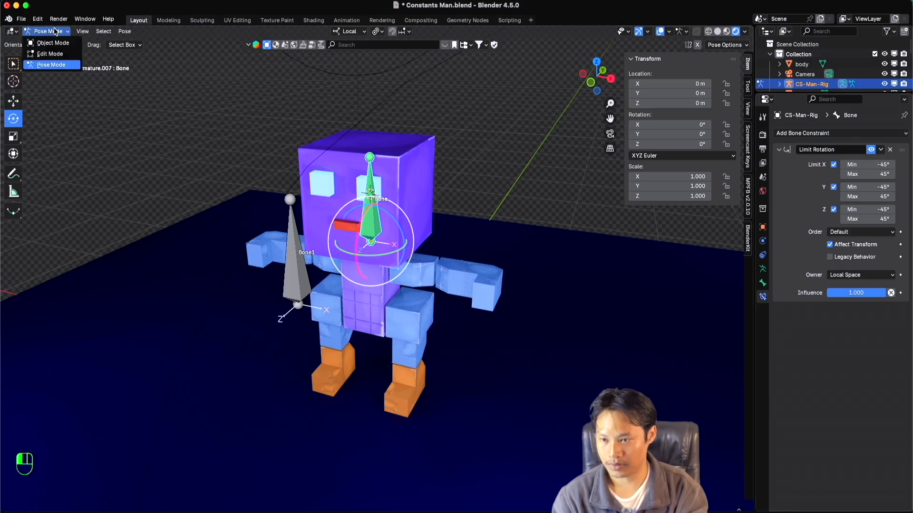
{"action": "left_click", "coordinate": [50, 44]}
{"action": "left_click", "coordinate": [386, 174]}
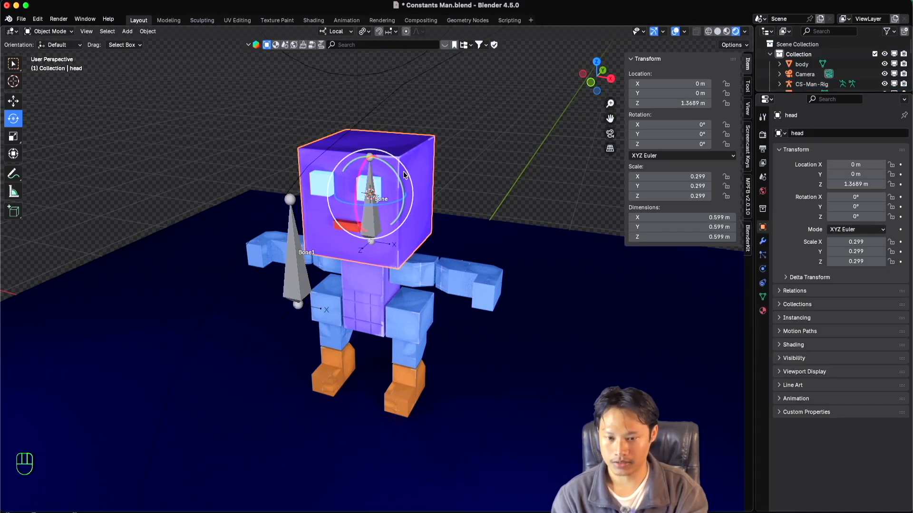
{"action": "left_click", "coordinate": [369, 174], "text": "shift"}
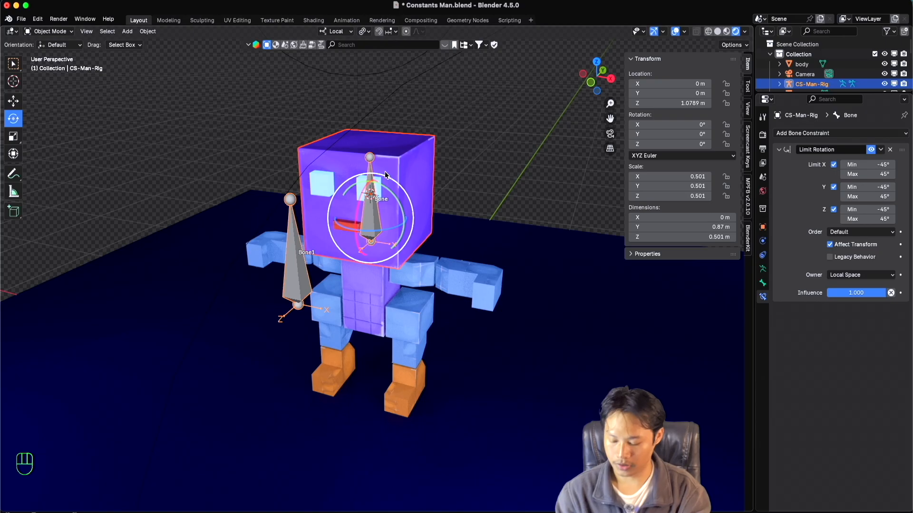
{"action": "key", "text": "ctrl+Tab"}
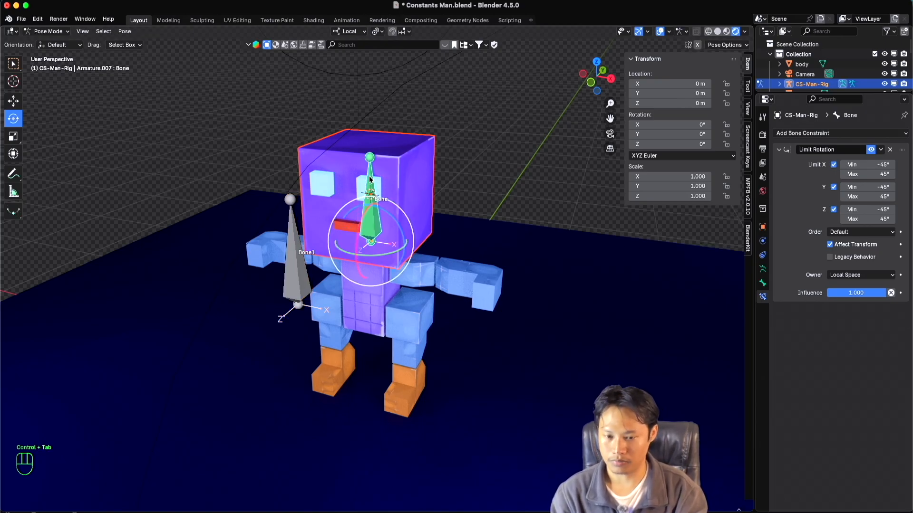
{"action": "key", "text": "super+p"}
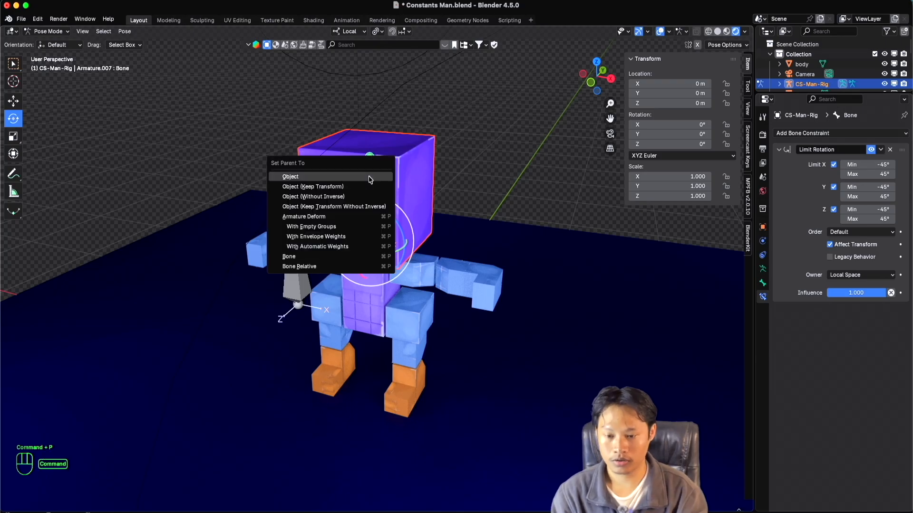
{"action": "left_click", "coordinate": [342, 256]}
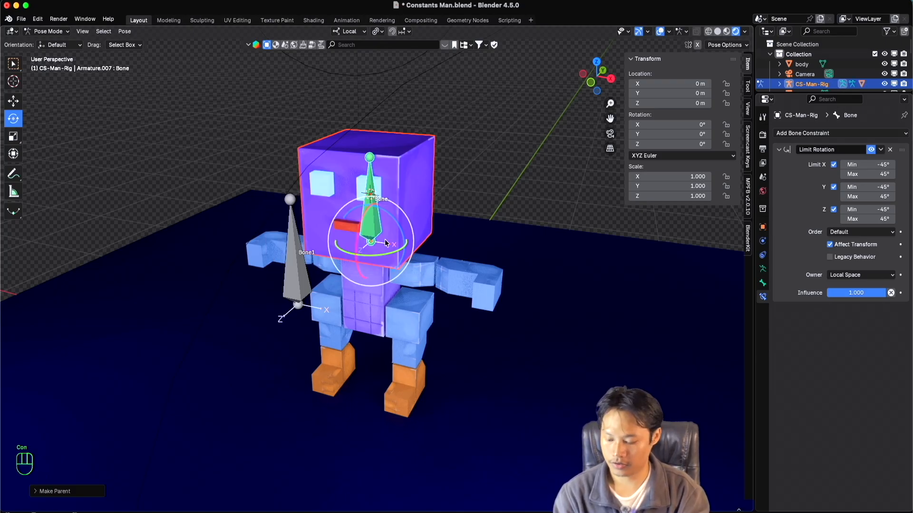
Return to Object Mode, clear the selection, and put only the rig back into Pose Mode with the head bone selected.
{"action": "left_click", "coordinate": [483, 179]}
{"action": "left_click", "coordinate": [53, 32]}
{"action": "left_click", "coordinate": [47, 39]}
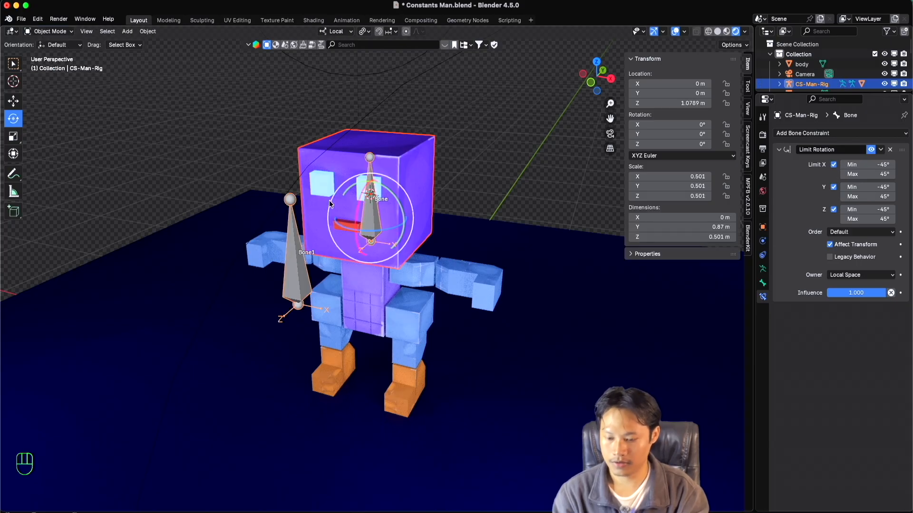
{"action": "left_click", "coordinate": [347, 187]}
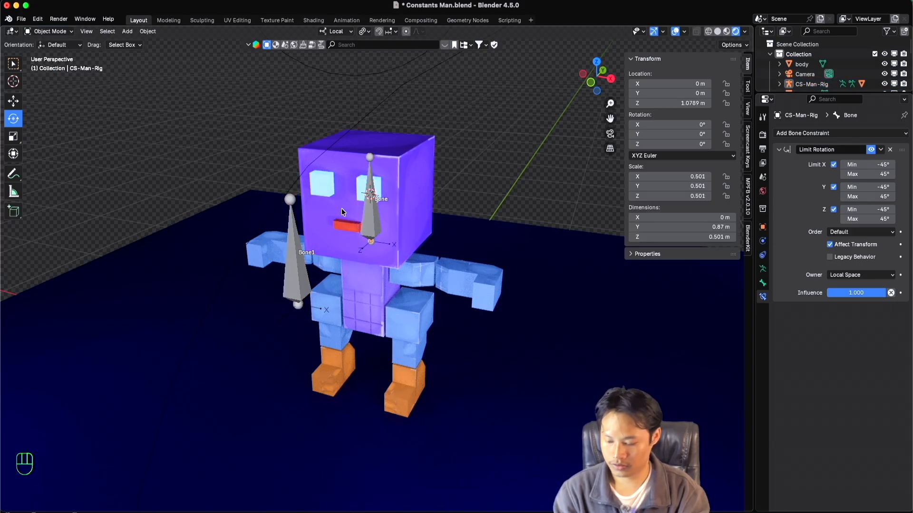
{"action": "left_click", "coordinate": [374, 210]}
{"action": "key", "text": "ctrl+Tab"}
{"action": "left_click", "coordinate": [372, 219]}
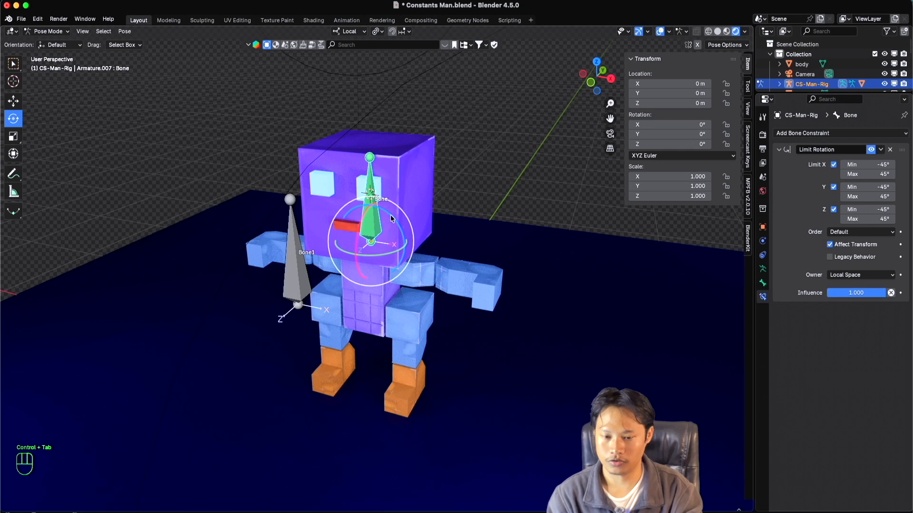
Test the parented head by rotating the head bone about local Z and local Y beyond the limits, cancelling both rotations.
{"action": "left_click_drag", "start_coordinate": [390, 215], "coordinate": [371, 247]}
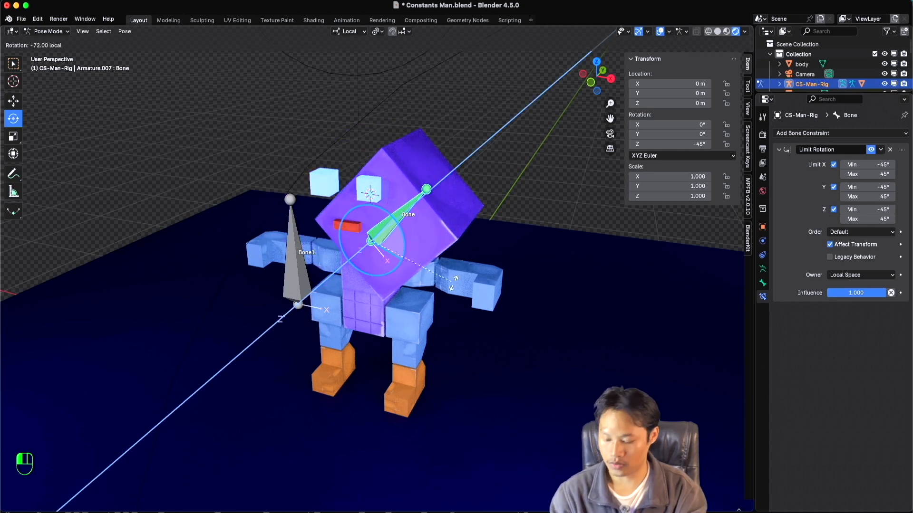
{"action": "key", "text": "Escape"}
{"action": "scroll", "coordinate": [406, 254], "scroll_direction": "up", "scroll_amount": 4, "text": "super"}
{"action": "scroll", "coordinate": [407, 253], "scroll_direction": "up", "scroll_amount": 2, "text": "shift"}
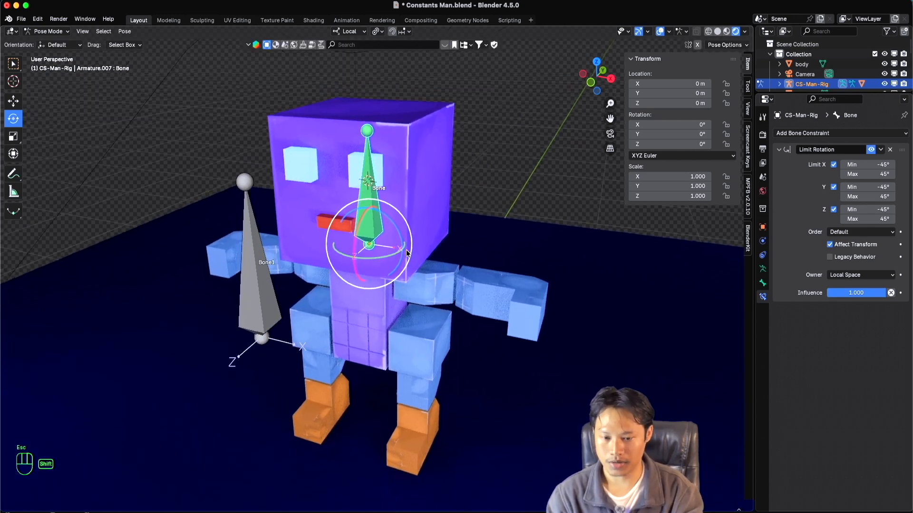
{"action": "scroll", "coordinate": [407, 253], "scroll_direction": "left", "scroll_amount": 6}
{"action": "scroll", "coordinate": [405, 252], "scroll_direction": "right", "scroll_amount": 5}
{"action": "scroll", "coordinate": [406, 252], "scroll_direction": "down", "scroll_amount": 3, "text": "super"}
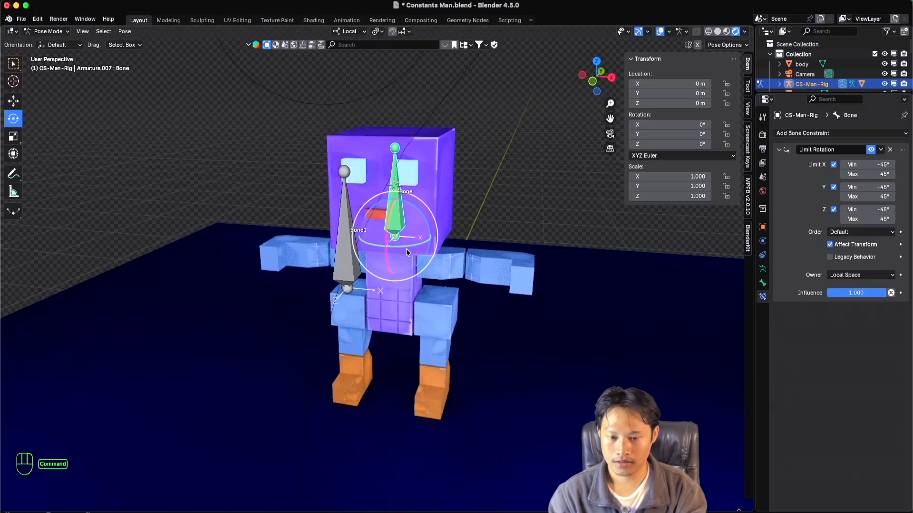
{"action": "scroll", "coordinate": [406, 252], "scroll_direction": "down", "scroll_amount": 2, "text": "shift"}
{"action": "left_click_drag", "start_coordinate": [411, 238], "coordinate": [415, 207]}
{"action": "key", "text": "Escape"}
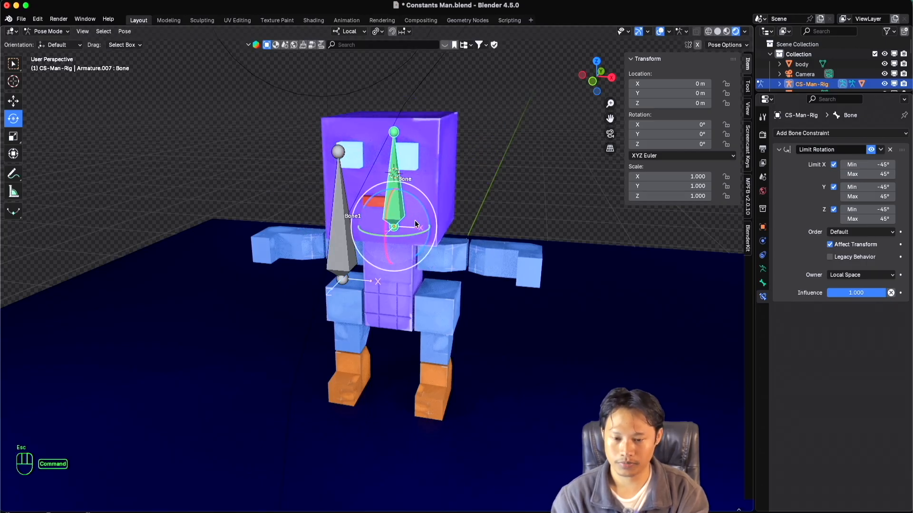
Set the head bone's Limit Rotation Z limits to a maximum of 30° and a minimum of -30°.
{"action": "scroll", "coordinate": [415, 221], "scroll_direction": "down", "scroll_amount": 2}
{"action": "scroll", "coordinate": [416, 221], "scroll_direction": "down", "scroll_amount": 1, "text": "shift"}
{"action": "scroll", "coordinate": [416, 221], "scroll_direction": "left", "scroll_amount": 3}
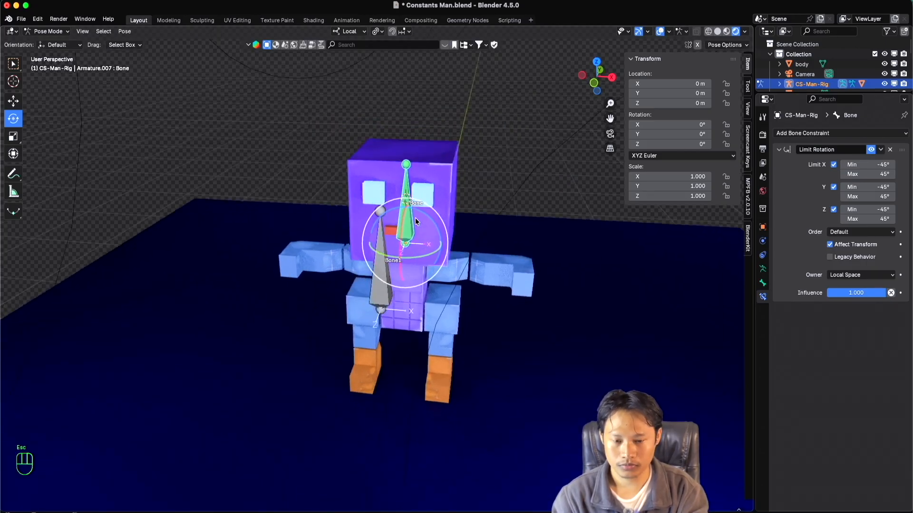
{"action": "scroll", "coordinate": [416, 222], "scroll_direction": "down", "scroll_amount": 2, "text": "shift"}
{"action": "left_click", "coordinate": [878, 220]}
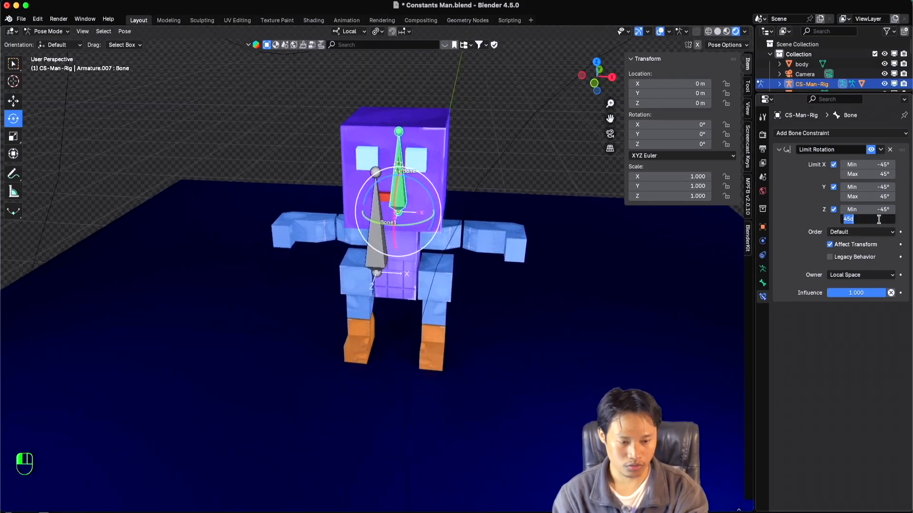
{"action": "type", "text": "30"}
{"action": "key", "text": "Return"}
{"action": "left_click", "coordinate": [878, 210]}
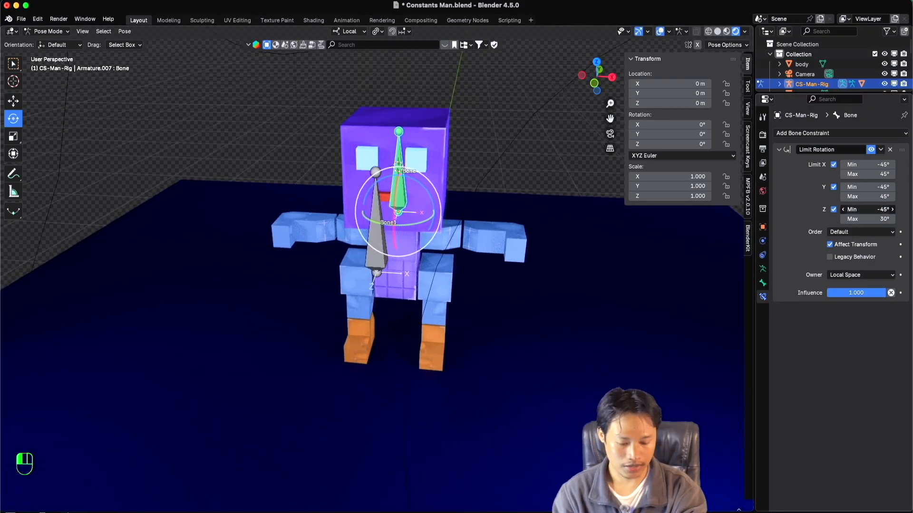
{"action": "type", "text": "-30"}
{"action": "key", "text": "Return"}
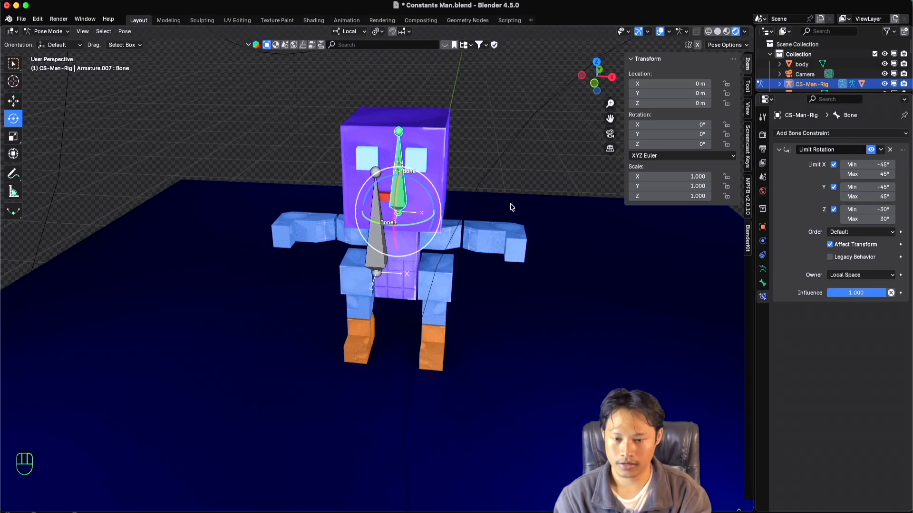
Test the limits by rotating the head bone about local Z and local X from different angles, cancelling each rotation.
{"action": "left_click_drag", "start_coordinate": [412, 181], "coordinate": [441, 203]}
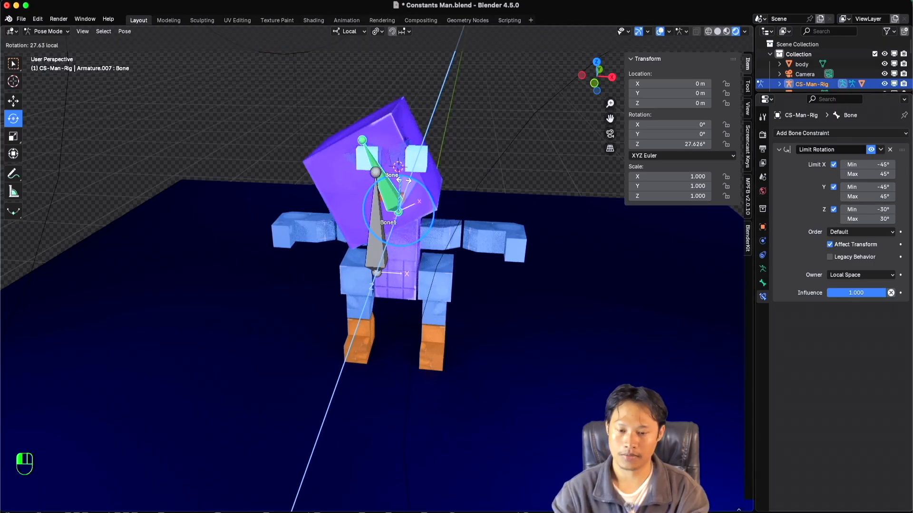
{"action": "key", "text": "Escape"}
{"action": "middle_click_drag", "start_coordinate": [450, 208], "coordinate": [430, 208]}
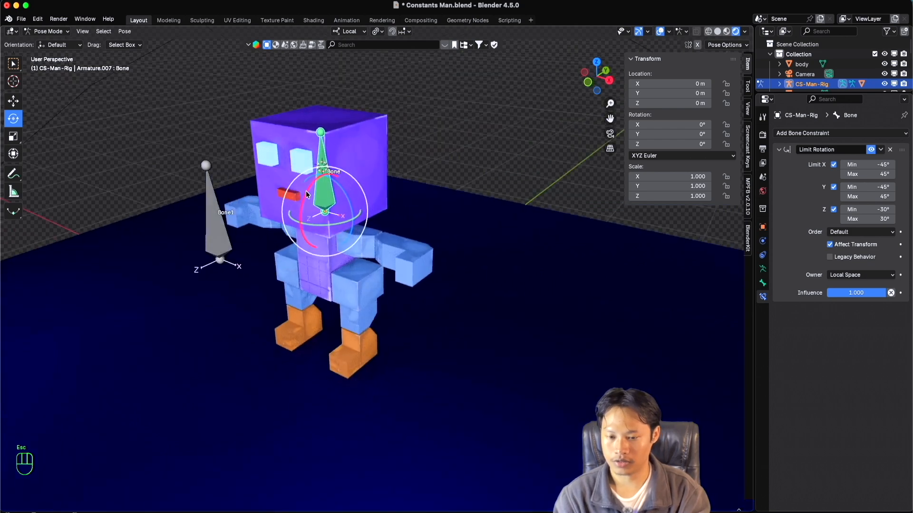
{"action": "left_click_drag", "start_coordinate": [305, 193], "coordinate": [328, 205]}
{"action": "key", "text": "Escape"}
{"action": "middle_click_drag", "start_coordinate": [327, 213], "coordinate": [358, 212]}
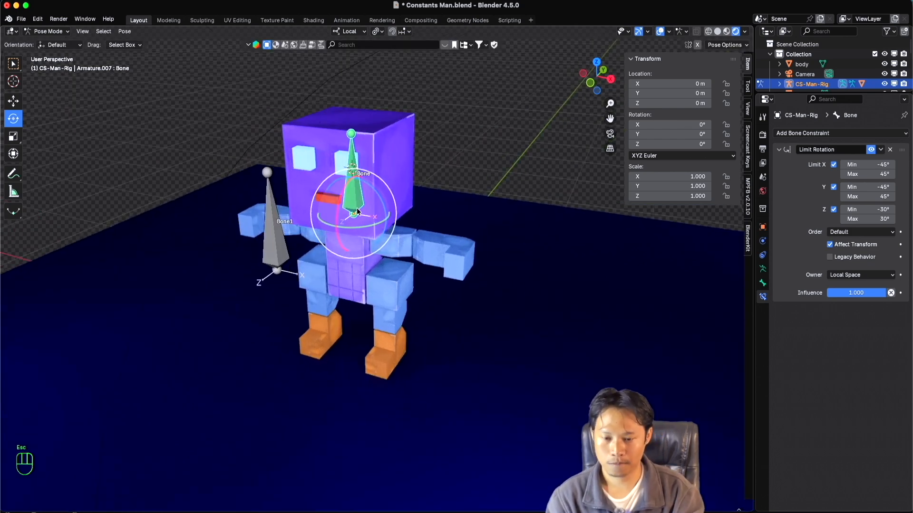
{"action": "scroll", "coordinate": [371, 207], "scroll_direction": "up", "scroll_amount": 3, "text": "ctrl"}
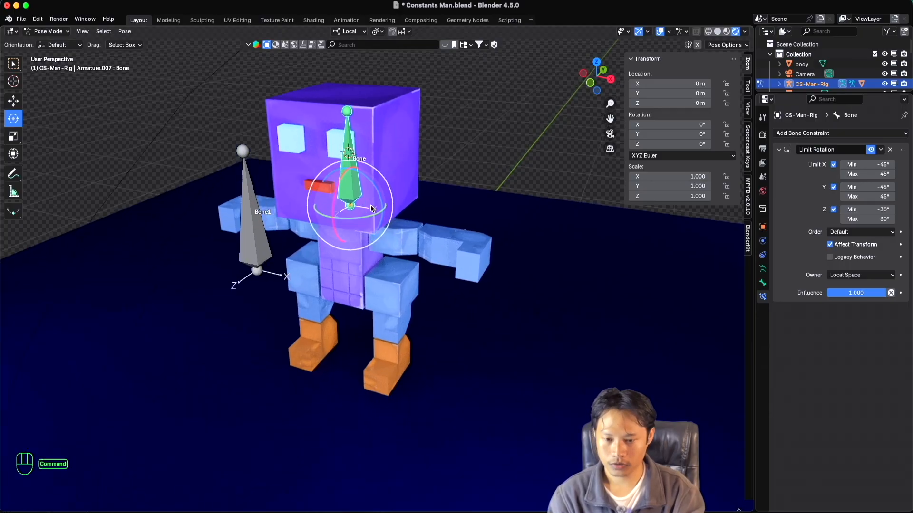
{"action": "mouse_move", "coordinate": [361, 210]}
{"action": "left_mouse_down"}
{"action": "mouse_move", "coordinate": [324, 209]}
{"action": "mouse_move", "coordinate": [423, 206]}
{"action": "mouse_move", "coordinate": [375, 215]}
{"action": "left_mouse_up"}
{"action": "key", "text": "Escape"}
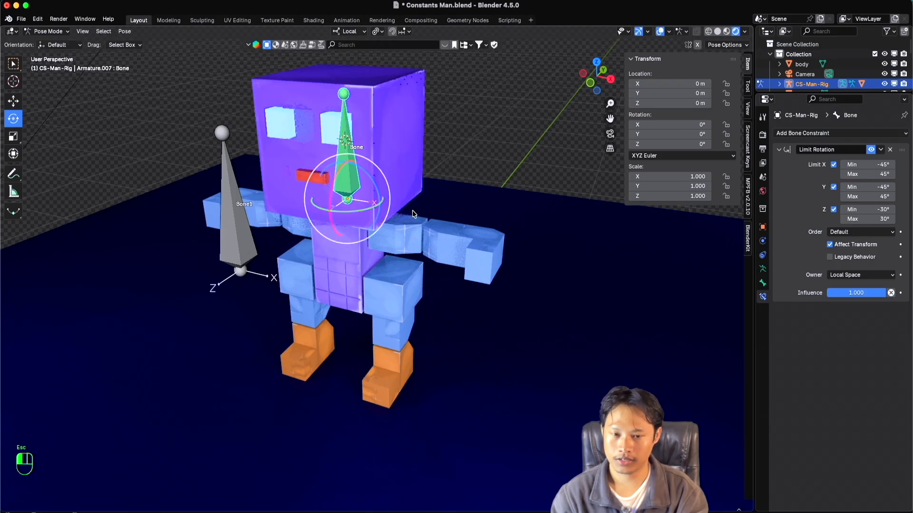
{"action": "scroll", "coordinate": [412, 217], "scroll_direction": "down", "scroll_amount": 3}
{"action": "scroll", "coordinate": [411, 217], "scroll_direction": "left", "scroll_amount": 2, "text": "shift"}
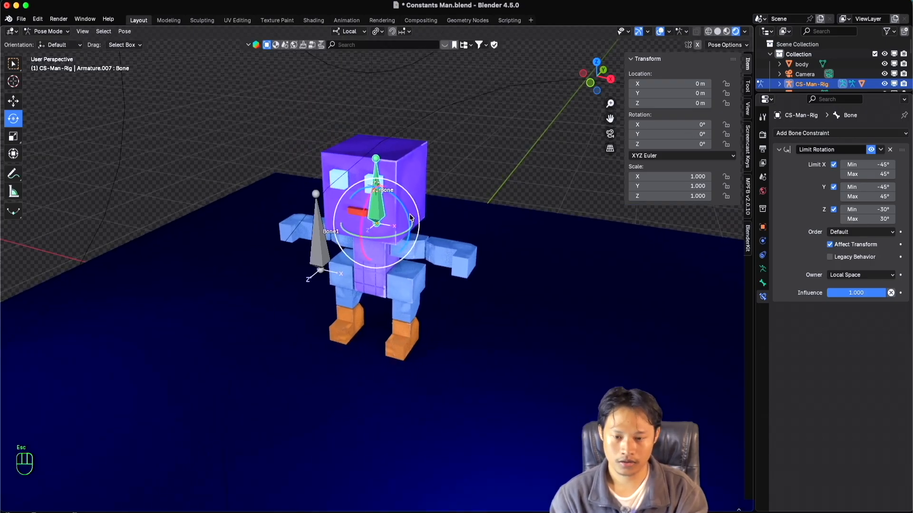
{"action": "scroll", "coordinate": [411, 217], "scroll_direction": "down", "scroll_amount": 3}
{"action": "scroll", "coordinate": [411, 217], "scroll_direction": "up", "scroll_amount": 3, "text": "super"}
{"action": "scroll", "coordinate": [409, 217], "scroll_direction": "up", "scroll_amount": 3, "text": "shift"}
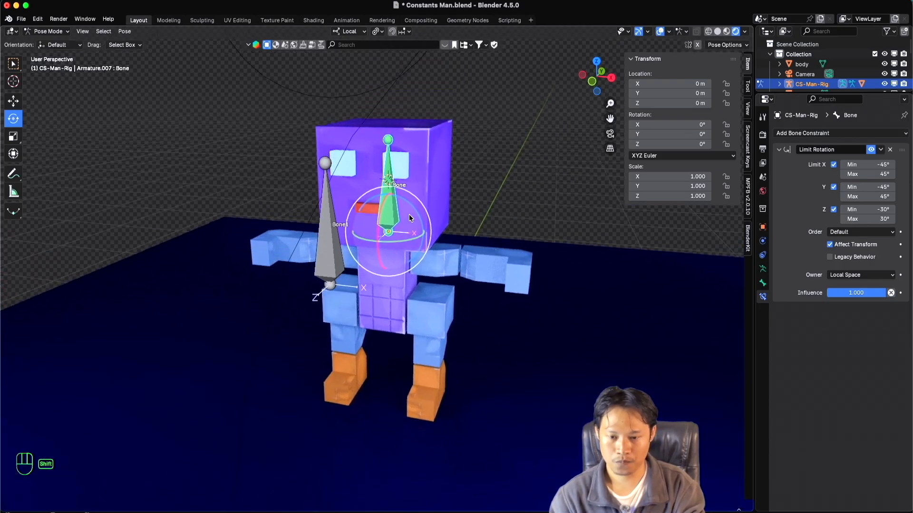
{"action": "scroll", "coordinate": [409, 217], "scroll_direction": "down", "scroll_amount": 3, "text": "super"}
{"action": "scroll", "coordinate": [408, 218], "scroll_direction": "right", "scroll_amount": 2, "text": "shift"}
{"action": "scroll", "coordinate": [407, 218], "scroll_direction": "up", "scroll_amount": 3, "text": "super"}
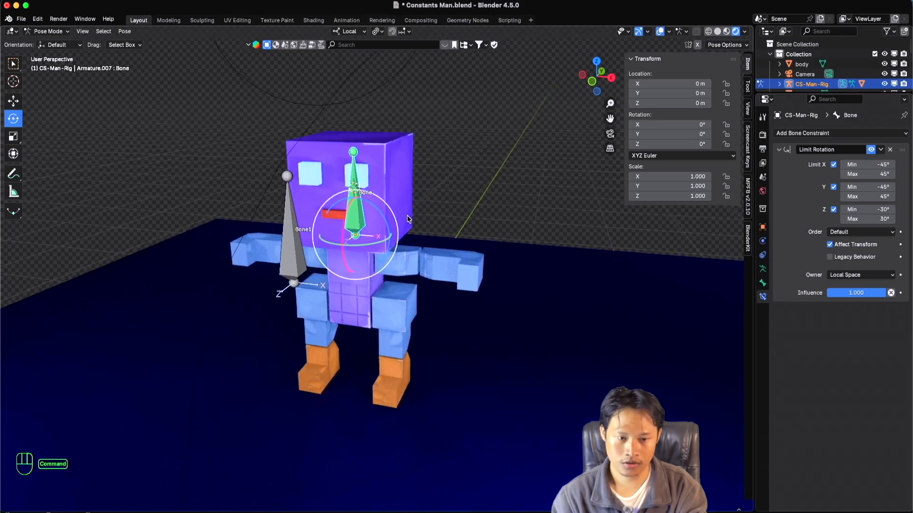
{"action": "scroll", "coordinate": [407, 218], "scroll_direction": "down", "scroll_amount": 2, "text": "shift"}
{"action": "scroll", "coordinate": [407, 219], "scroll_direction": "up", "scroll_amount": 2}
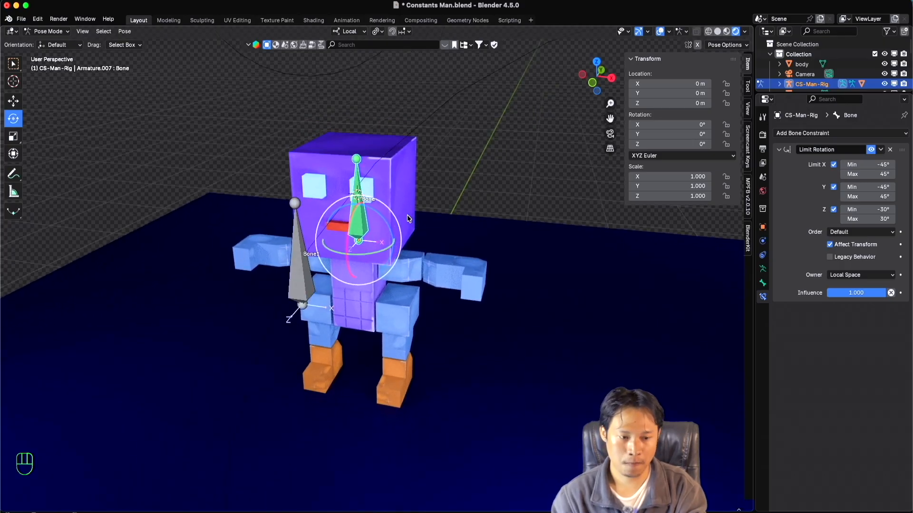
{"action": "scroll", "coordinate": [407, 218], "scroll_direction": "down", "scroll_amount": 2, "text": "shift"}
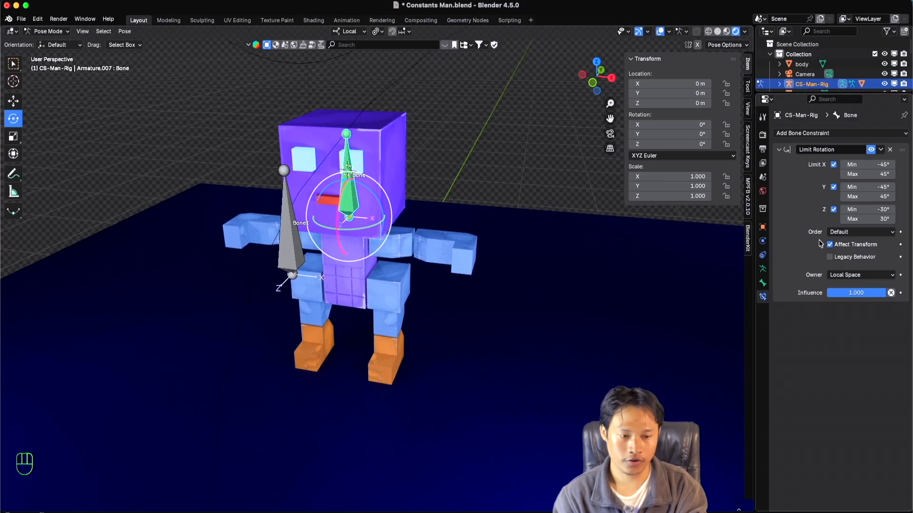
Set the Limit Rotation constraint's order to XYZ Euler and test a local Z rotation of the head bone, cancelling it.
{"action": "left_click", "coordinate": [859, 233]}
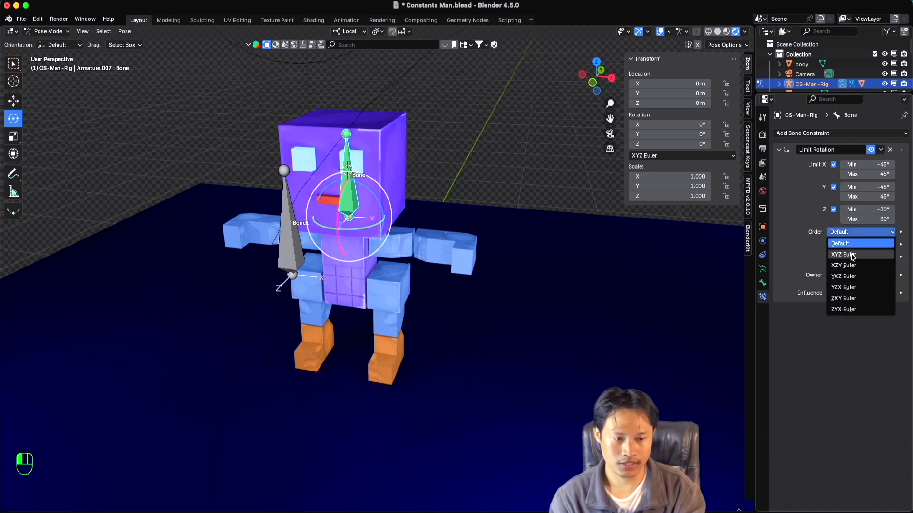
{"action": "left_click", "coordinate": [853, 255]}
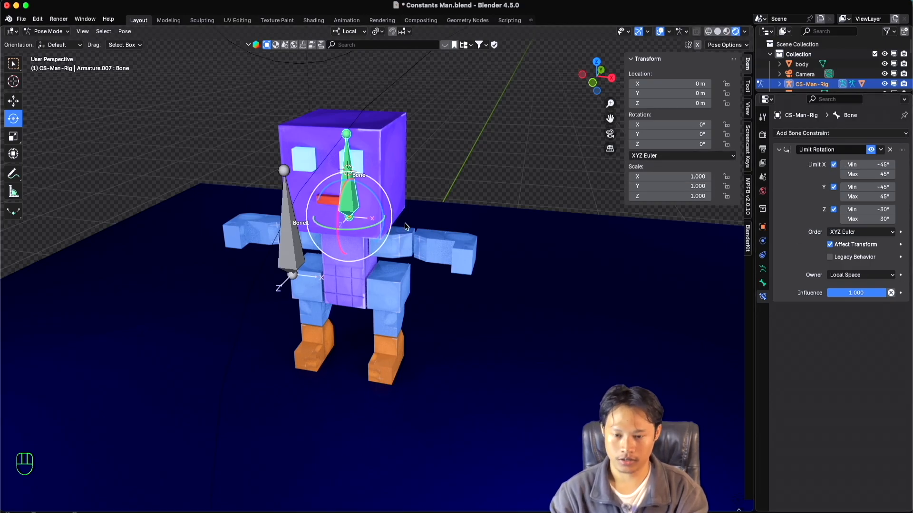
{"action": "left_click_drag", "start_coordinate": [371, 195], "coordinate": [425, 210]}
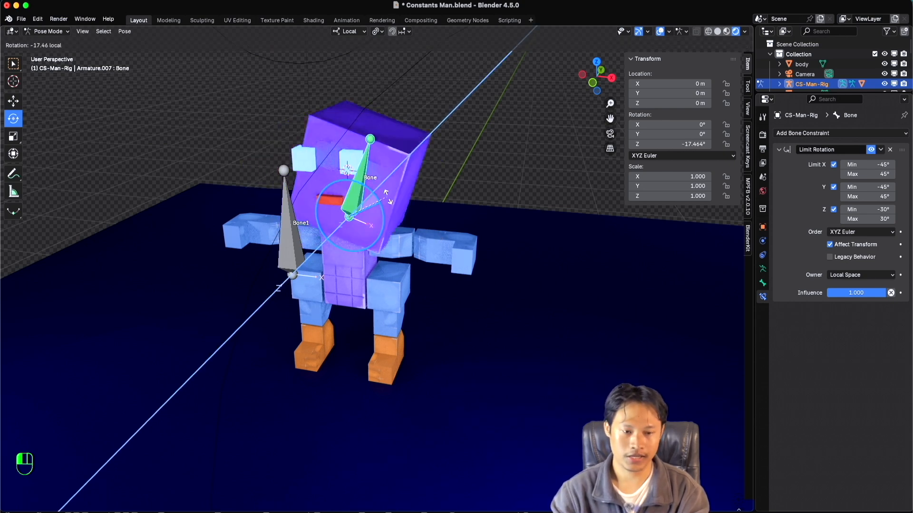
{"action": "key", "text": "Escape"}
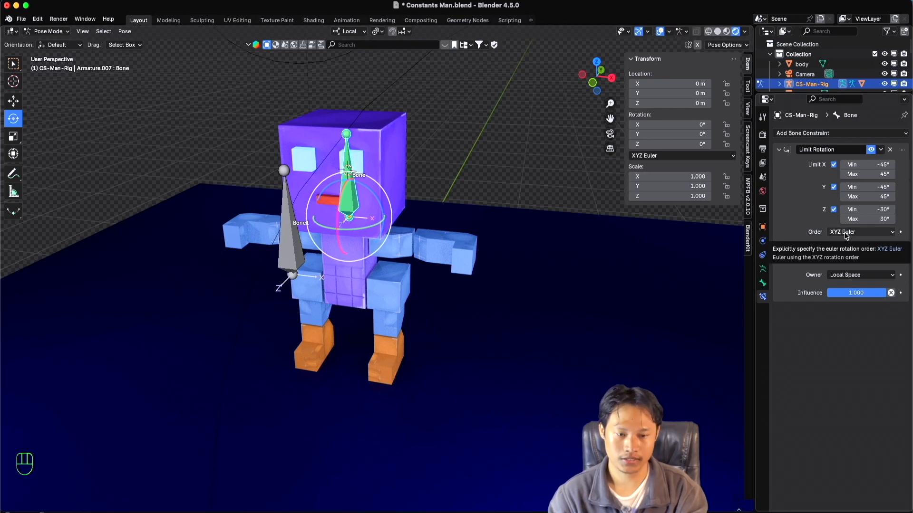
Switch the head bone's rotation mode to Quaternion (WXYZ) and try rotating the bone about local Z, cancelling the rotation.
{"action": "left_click", "coordinate": [670, 159]}
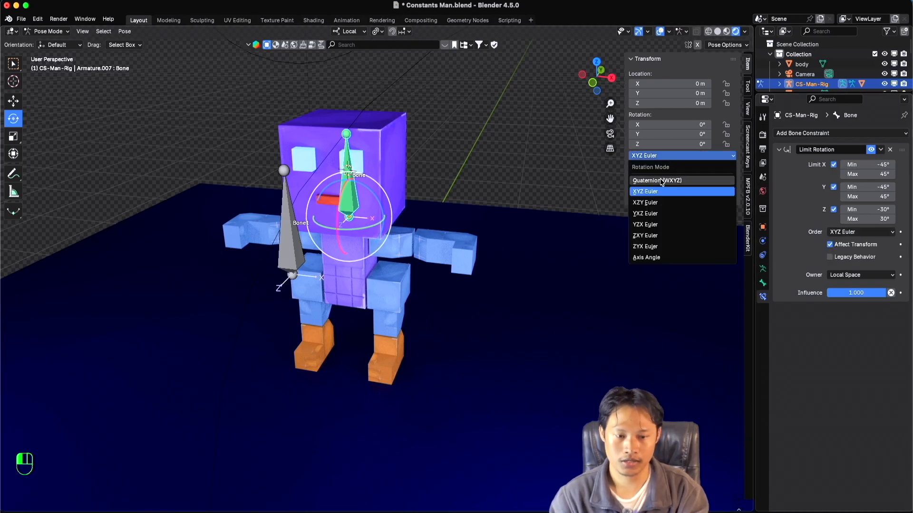
{"action": "left_click", "coordinate": [662, 182]}
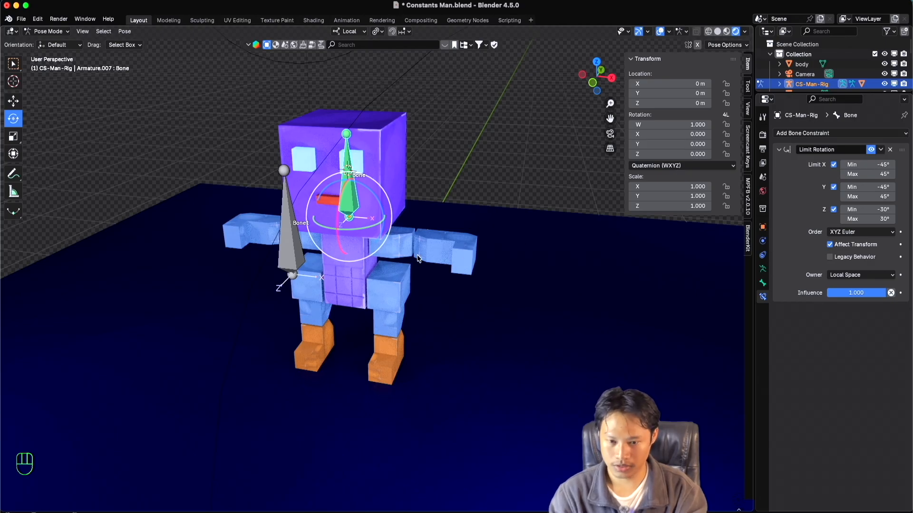
{"action": "left_click_drag", "start_coordinate": [369, 191], "coordinate": [379, 217]}
{"action": "left_click_drag", "start_coordinate": [424, 278], "coordinate": [315, 178]}
{"action": "key", "text": "Escape"}
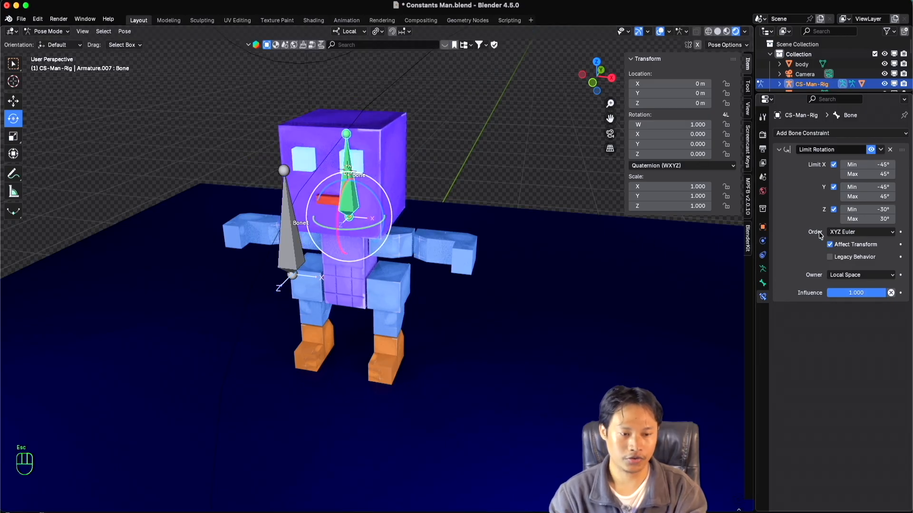
Set the Limit Rotation constraint's Euler order to XZY Euler.
{"action": "left_click", "coordinate": [838, 232]}
{"action": "left_click", "coordinate": [843, 265]}
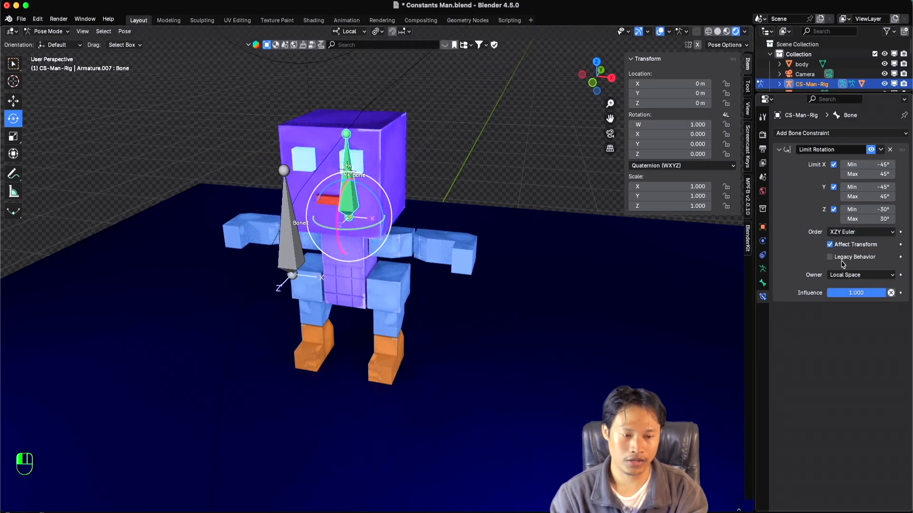
{"action": "left_click", "coordinate": [851, 232]}
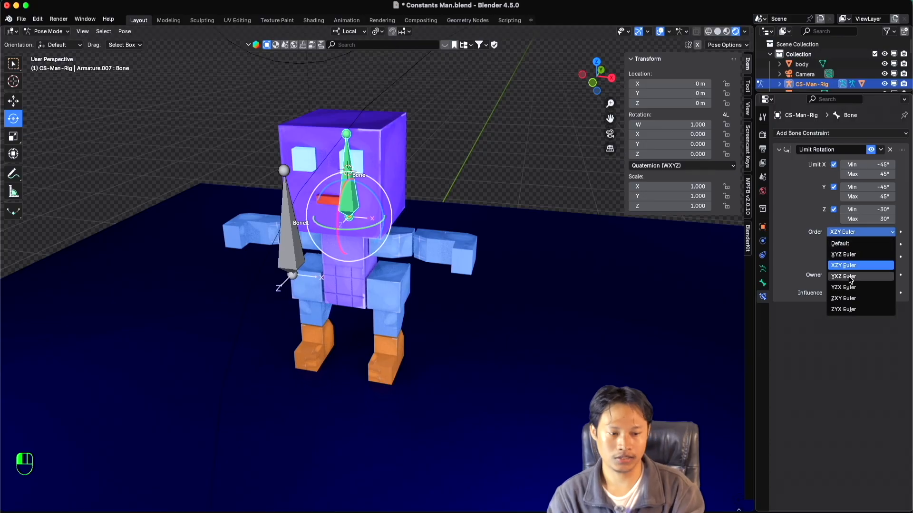
{"action": "left_click", "coordinate": [850, 236]}
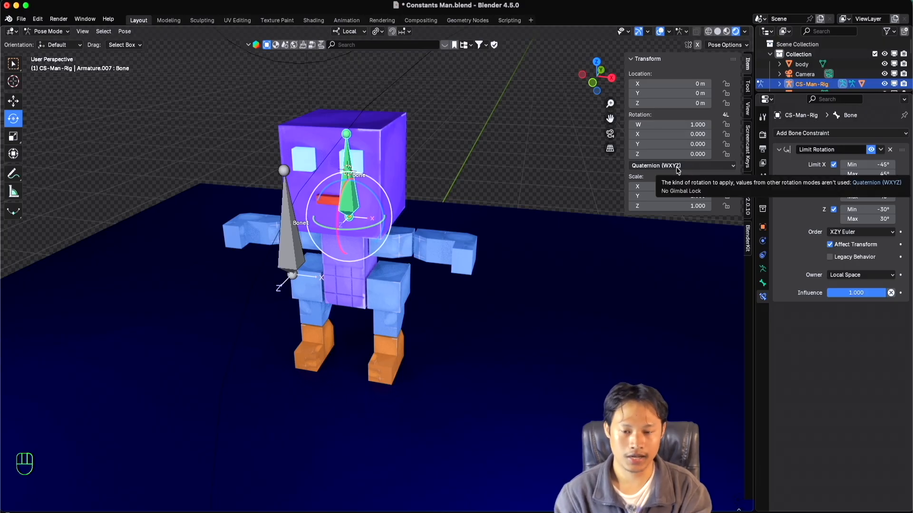
Test the constraint by rotating the head bone about local Z past its limit and about local Y, cancelling the rotations.
{"action": "left_click_drag", "start_coordinate": [369, 190], "coordinate": [405, 245]}
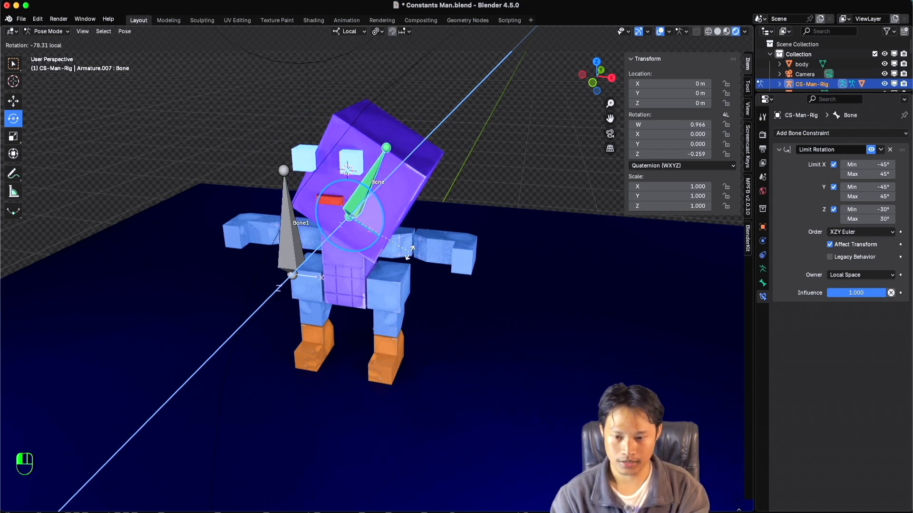
{"action": "left_click_drag", "start_coordinate": [389, 227], "coordinate": [378, 182]}
{"action": "key", "text": "Escape"}
{"action": "key", "text": "Escape"}
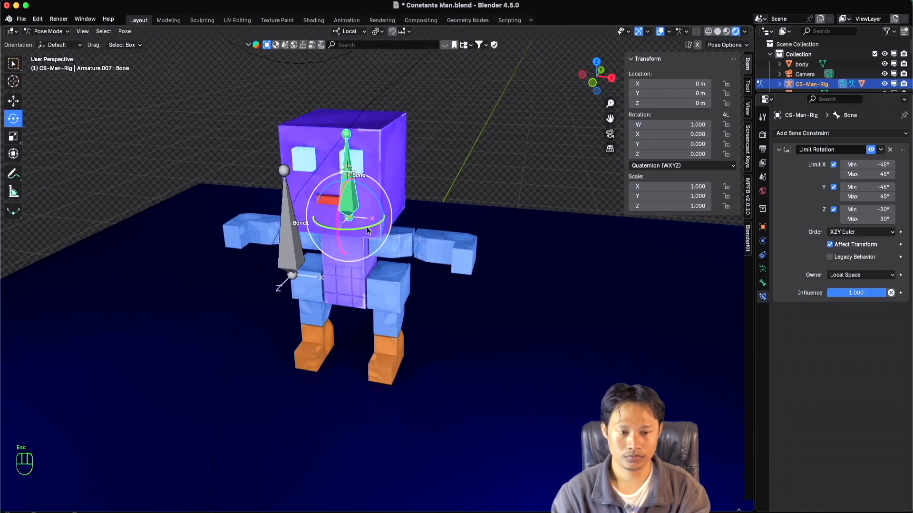
{"action": "left_click_drag", "start_coordinate": [358, 229], "coordinate": [317, 225]}
{"action": "key", "text": "Escape"}
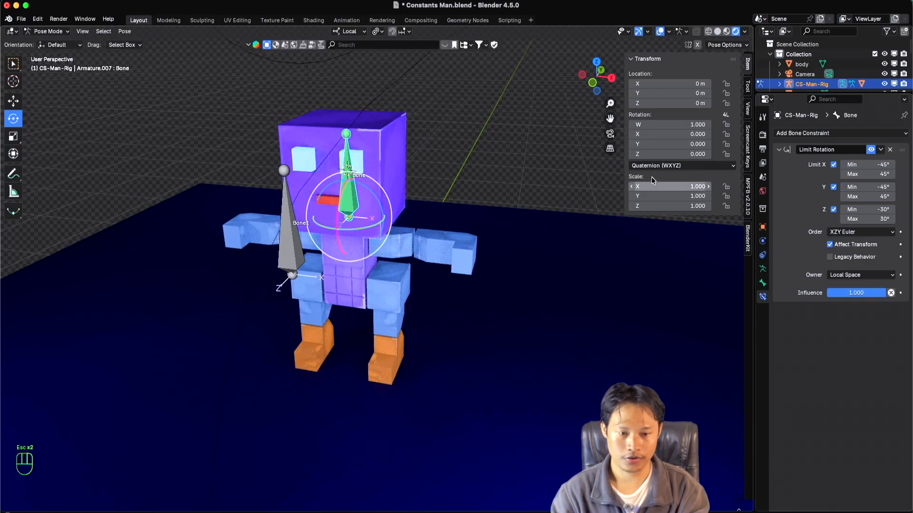
Return the head bone's rotation mode to XYZ Euler and try rotating the bone, cancelling the rotation.
{"action": "left_click", "coordinate": [664, 166]}
{"action": "left_click", "coordinate": [652, 202]}
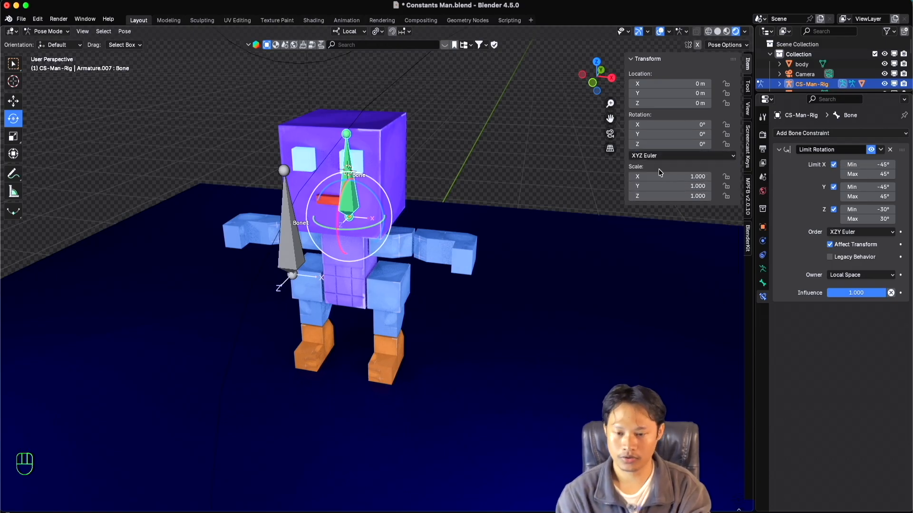
{"action": "scroll", "coordinate": [343, 221], "scroll_direction": "right", "scroll_amount": 10}
{"action": "scroll", "coordinate": [345, 220], "scroll_direction": "left", "scroll_amount": 10}
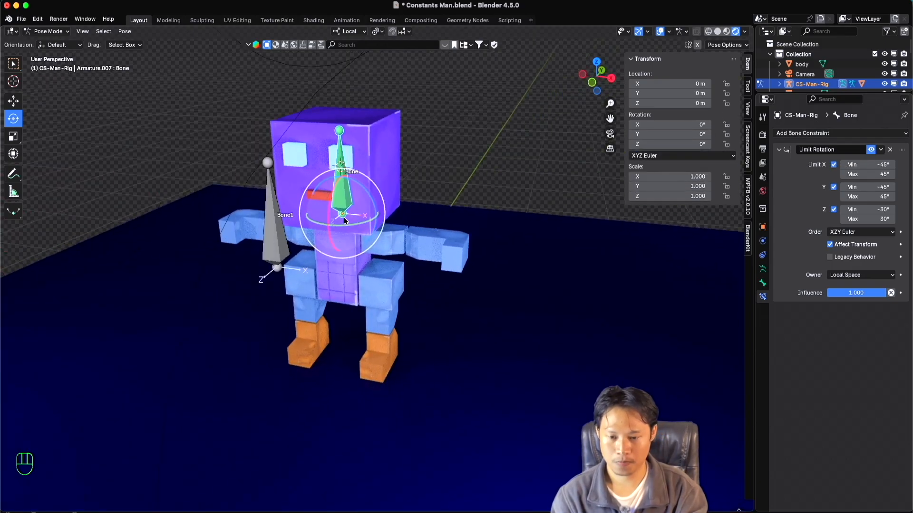
{"action": "left_click_drag", "start_coordinate": [345, 220], "coordinate": [350, 187]}
{"action": "key", "text": "Escape"}
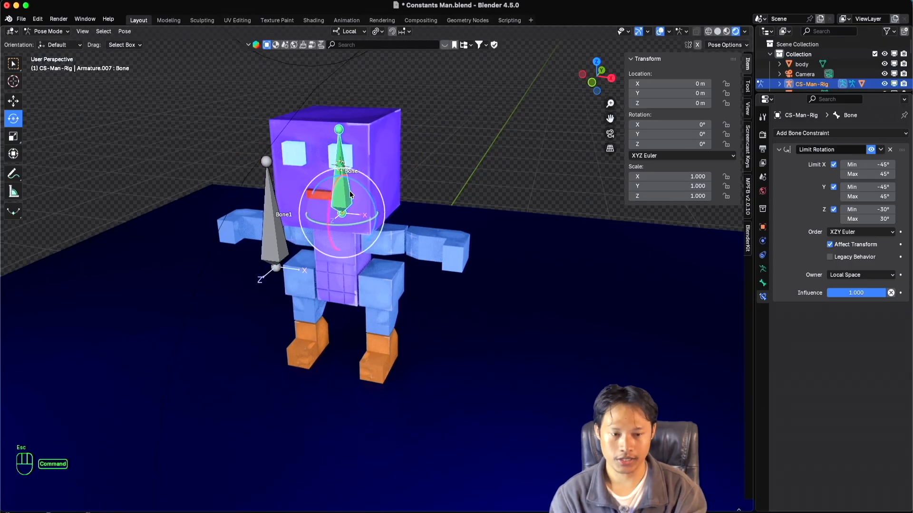
{"action": "scroll", "coordinate": [352, 195], "scroll_direction": "up", "scroll_amount": 5}
{"action": "scroll", "coordinate": [350, 195], "scroll_direction": "down", "scroll_amount": 3}
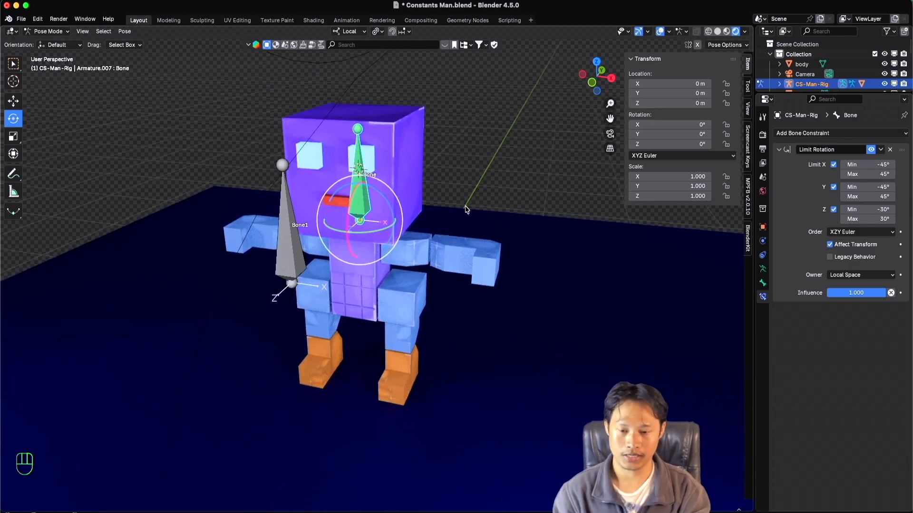
Set the head bone's rotation mode to Quaternion (WXYZ) and its X rotation component to 25.
{"action": "left_click", "coordinate": [666, 157]}
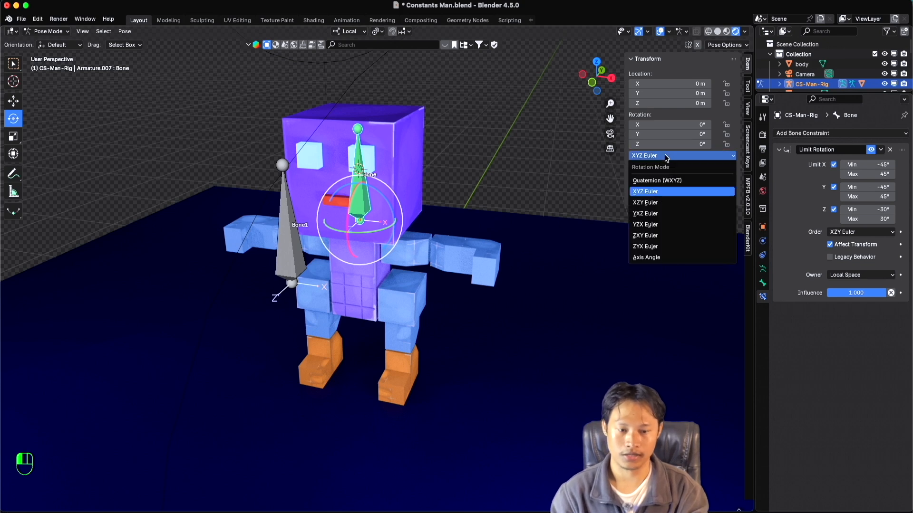
{"action": "left_click", "coordinate": [665, 181]}
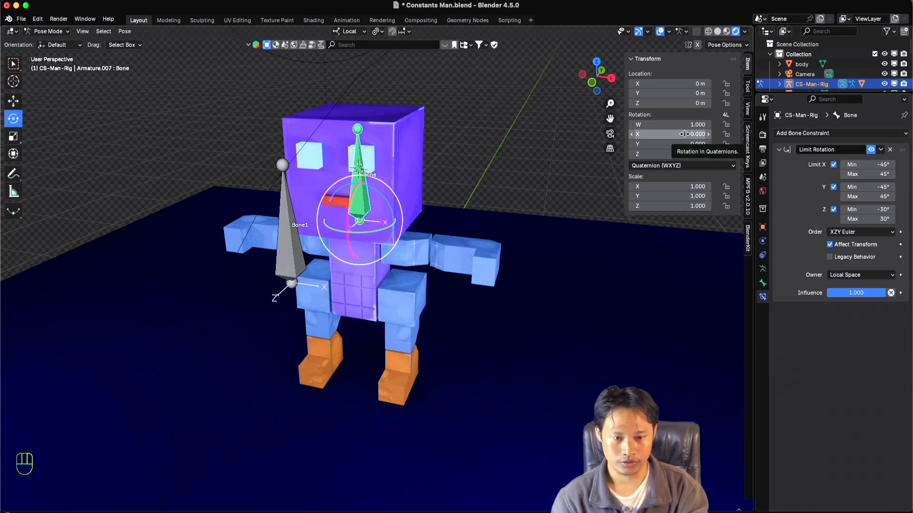
{"action": "mouse_move", "coordinate": [684, 134]}
{"action": "left_mouse_down"}
{"action": "mouse_move", "coordinate": [710, 134]}
{"action": "mouse_move", "coordinate": [684, 134]}
{"action": "left_mouse_up"}
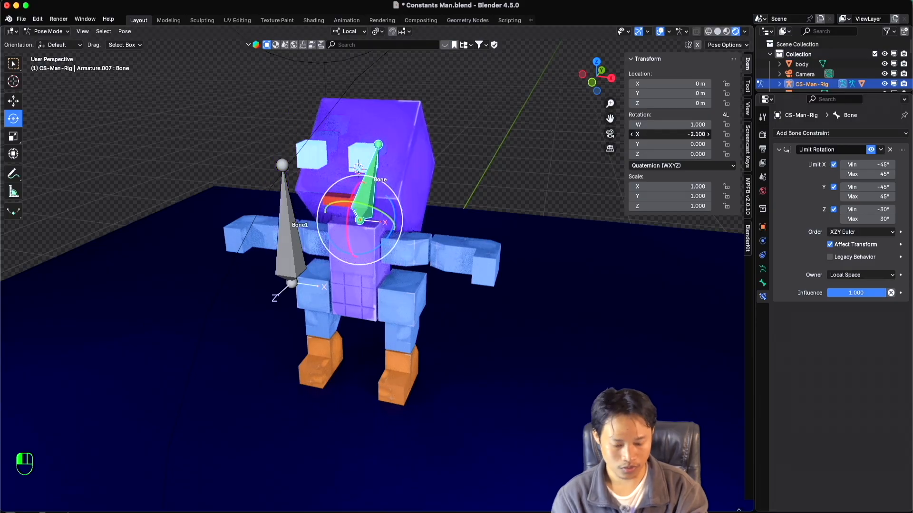
{"action": "left_click", "coordinate": [683, 134]}
{"action": "type", "text": "25"}
{"action": "key", "text": "Return"}
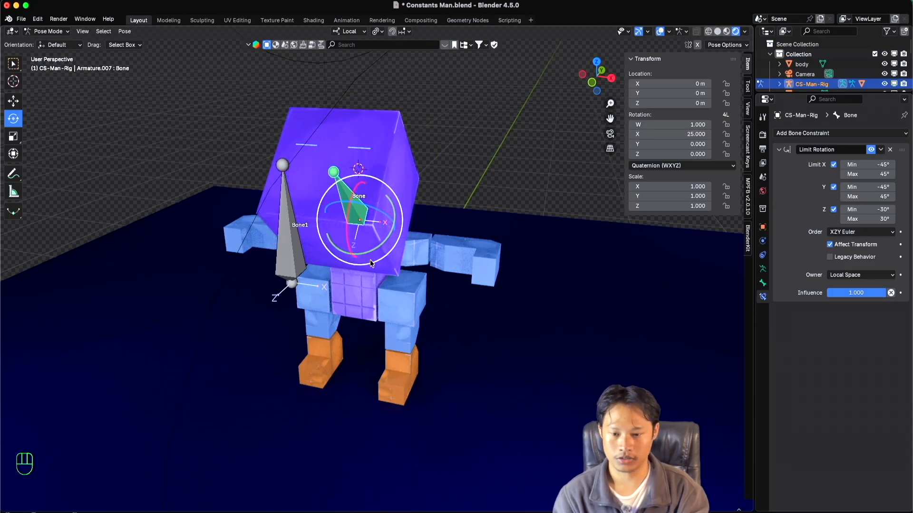
Scrub the head bone's quaternion X rotation component to -14.6 and back to 25.
{"action": "scroll", "coordinate": [390, 258], "scroll_direction": "right", "scroll_amount": 8}
{"action": "scroll", "coordinate": [391, 260], "scroll_direction": "left", "scroll_amount": 3}
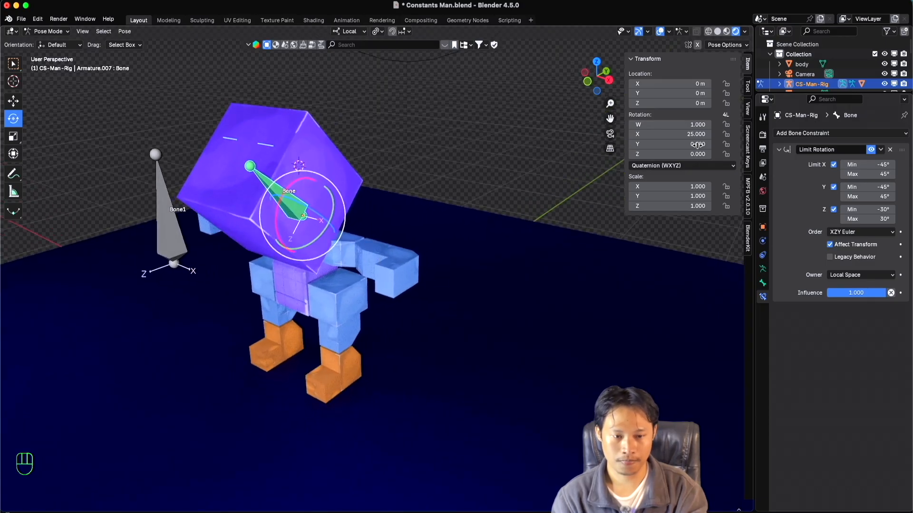
{"action": "left_click_drag", "start_coordinate": [697, 135], "coordinate": [540, 134]}
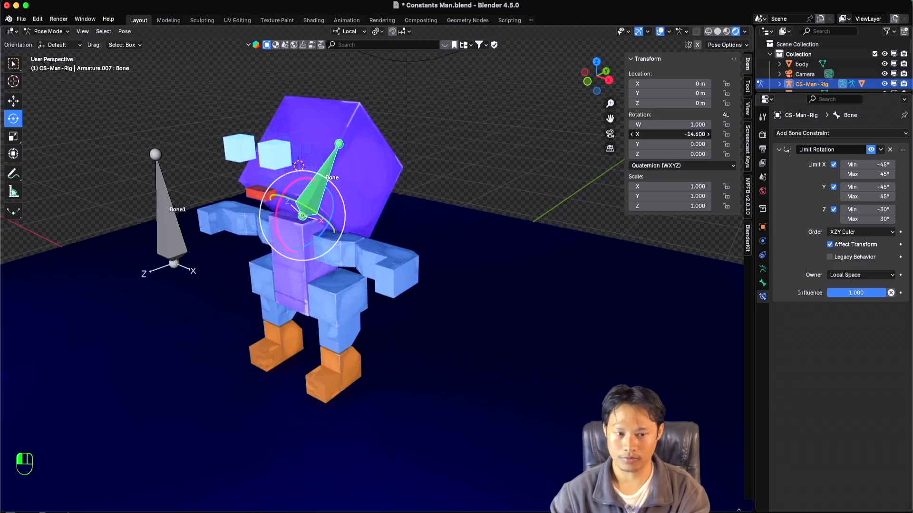
{"action": "left_click_drag", "start_coordinate": [688, 135], "coordinate": [825, 135]}
Reset the head bone's quaternion X component to 0 and set its rotation mode to XYZ Euler.
{"action": "left_click", "coordinate": [687, 166]}
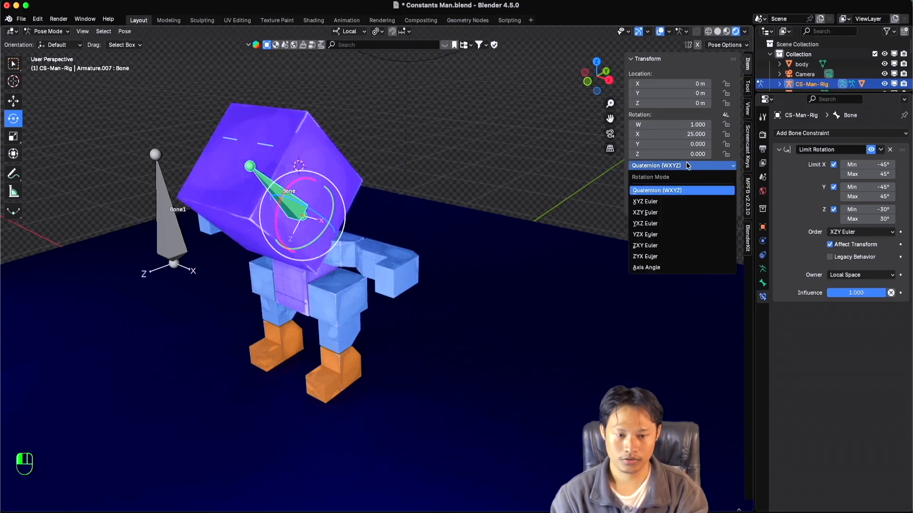
{"action": "key", "text": "BackSpace"}
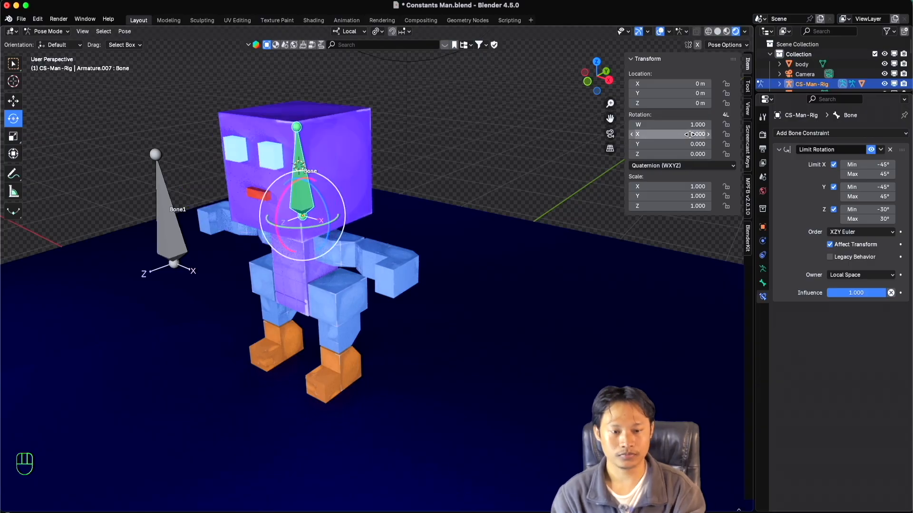
{"action": "left_click", "coordinate": [666, 166]}
{"action": "left_click", "coordinate": [666, 201]}
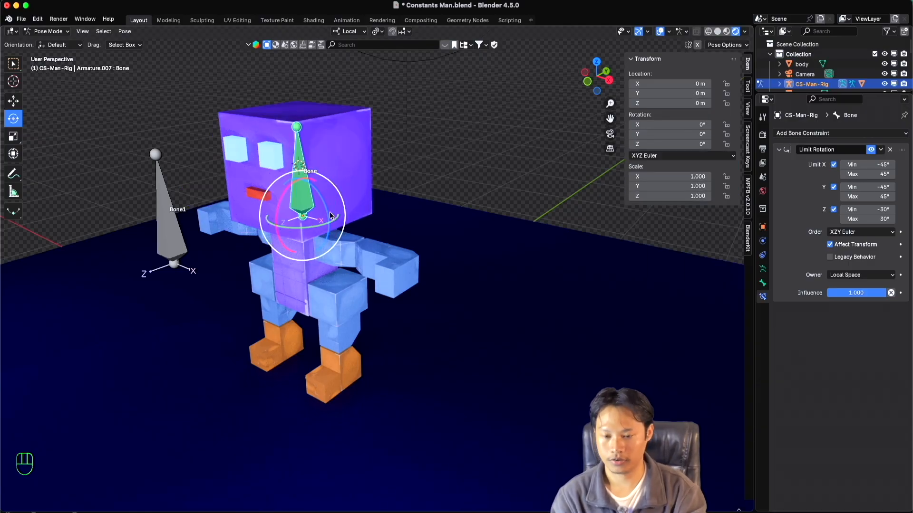
Set the Limit Rotation constraint's Euler order to Default.
{"action": "middle_click_drag", "start_coordinate": [313, 215], "coordinate": [314, 220]}
{"action": "scroll", "coordinate": [315, 219], "scroll_direction": "down", "scroll_amount": 3, "text": "shift"}
{"action": "scroll", "coordinate": [315, 219], "scroll_direction": "right", "scroll_amount": 2, "text": "shift"}
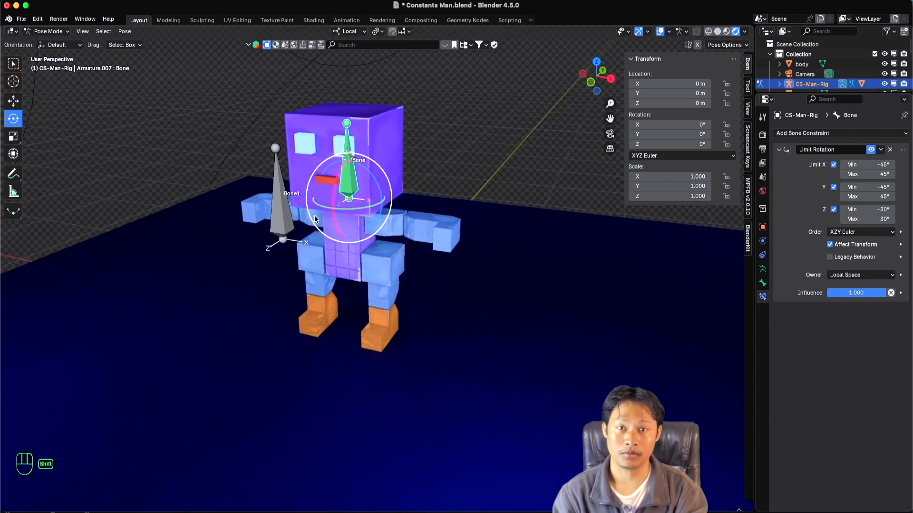
{"action": "scroll", "coordinate": [315, 219], "scroll_direction": "up", "scroll_amount": 3, "text": "ctrl"}
{"action": "scroll", "coordinate": [315, 220], "scroll_direction": "up", "scroll_amount": 1, "text": "shift"}
{"action": "scroll", "coordinate": [315, 215], "scroll_direction": "up", "scroll_amount": 1, "text": "shift"}
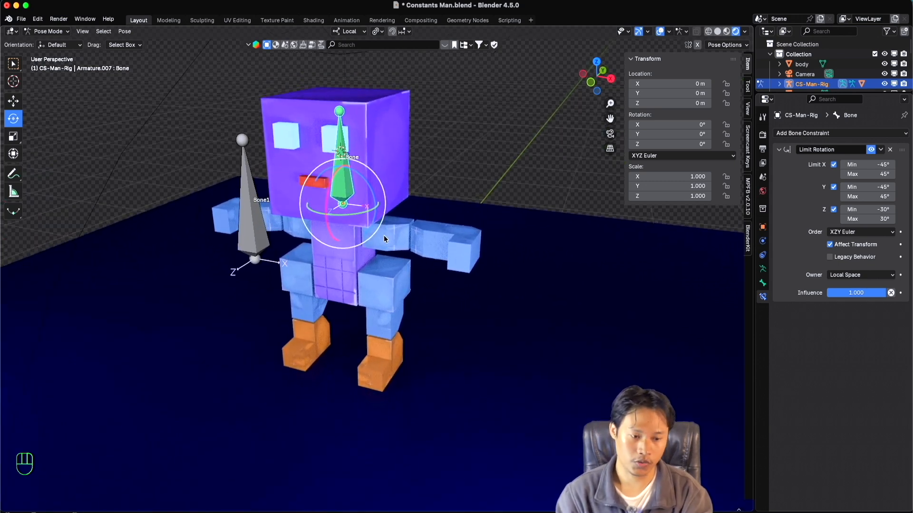
{"action": "scroll", "coordinate": [503, 246], "scroll_direction": "up", "scroll_amount": 3, "text": "ctrl"}
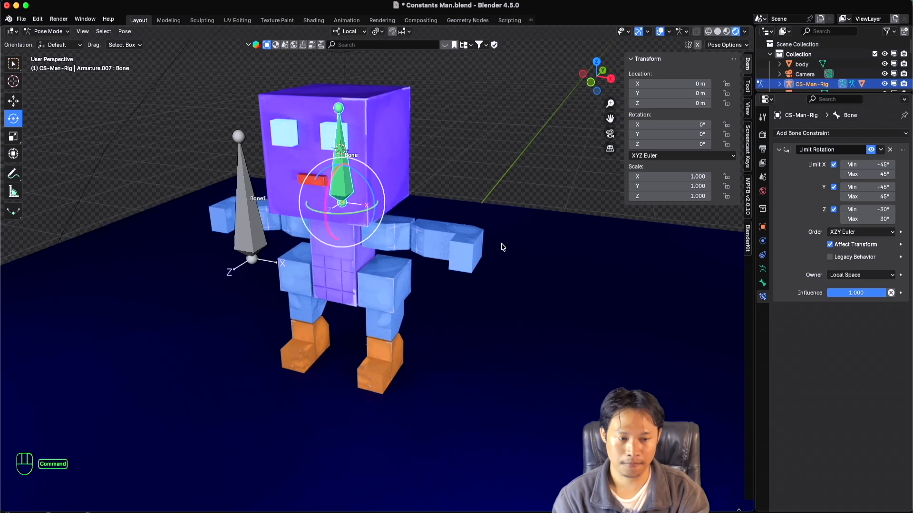
{"action": "scroll", "coordinate": [503, 247], "scroll_direction": "up", "scroll_amount": 1, "text": "shift"}
{"action": "left_click", "coordinate": [859, 232]}
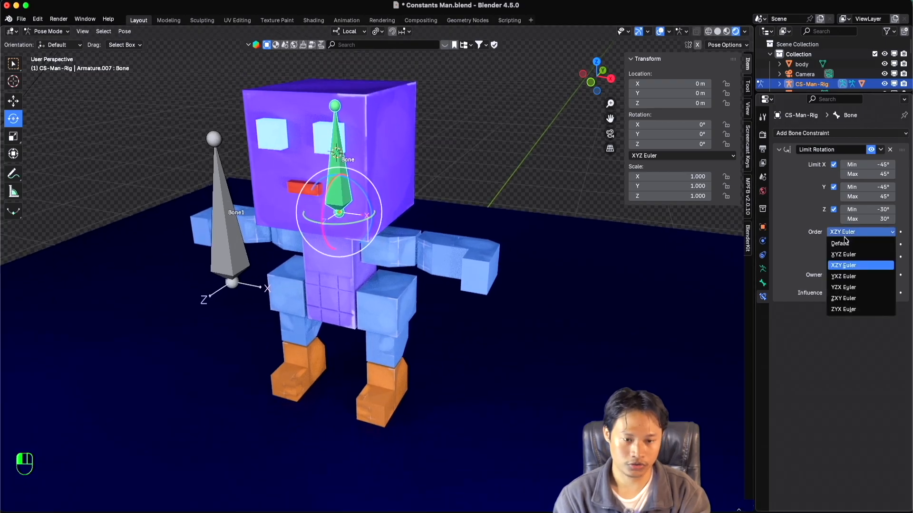
{"action": "left_click", "coordinate": [844, 244]}
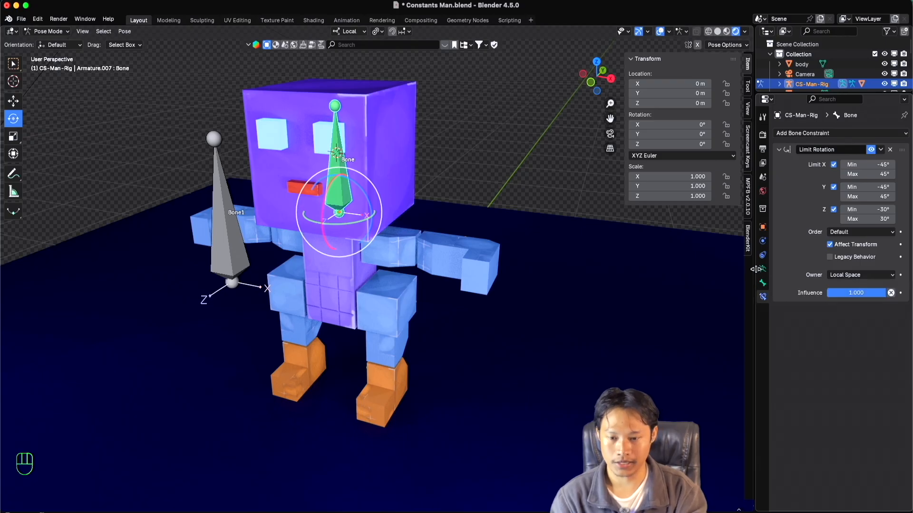
Set the Limit Rotation constraint's X maximum and minimum to 0°.
{"action": "scroll", "coordinate": [494, 213], "scroll_direction": "up", "scroll_amount": 2, "text": "super"}
{"action": "scroll", "coordinate": [495, 213], "scroll_direction": "down", "scroll_amount": 2, "text": "super"}
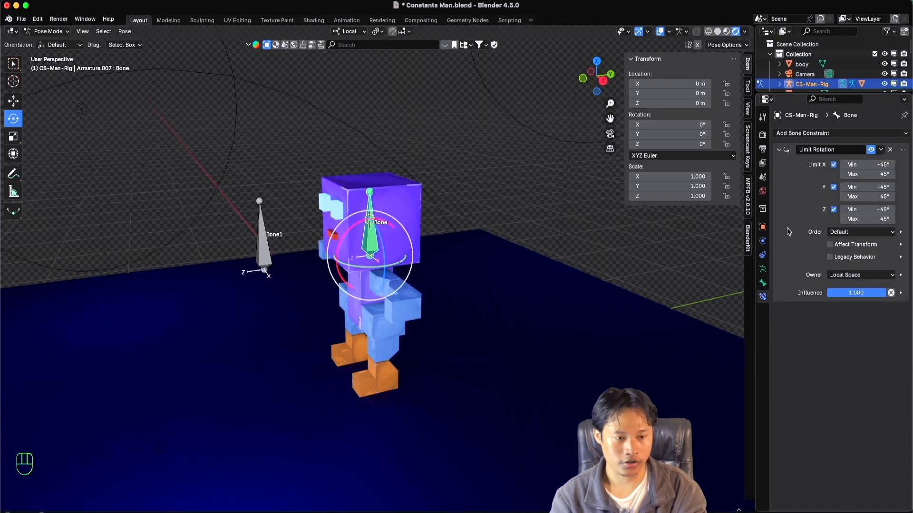
{"action": "left_click", "coordinate": [880, 175]}
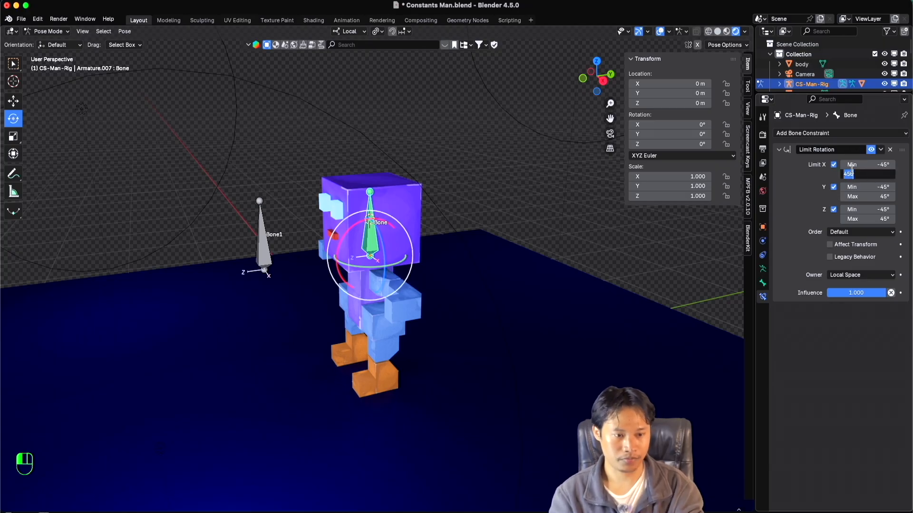
{"action": "type", "text": "0"}
{"action": "key", "text": "Return"}
{"action": "left_click", "coordinate": [870, 165]}
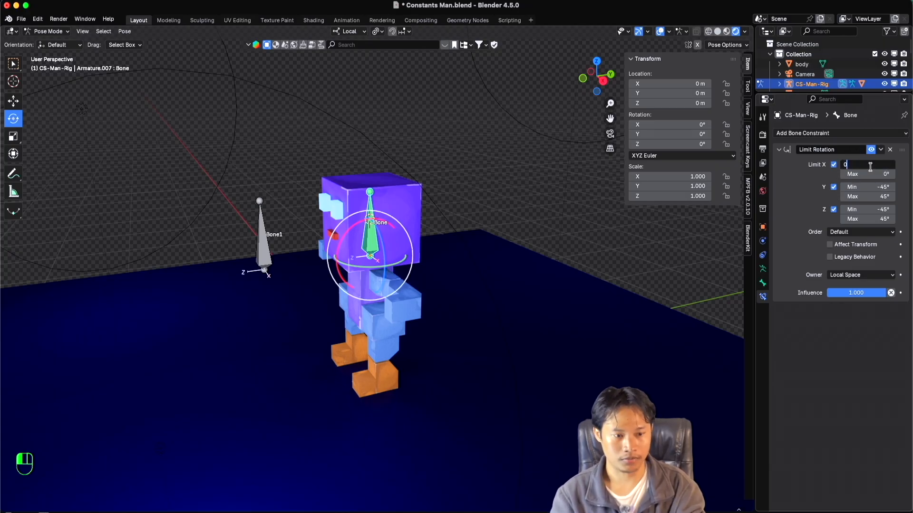
{"action": "key", "text": "Return"}
Set the Limit Rotation constraint's Y minimum and maximum to 0°.
{"action": "left_click", "coordinate": [869, 186]}
{"action": "type", "text": "0"}
{"action": "key", "text": "Return"}
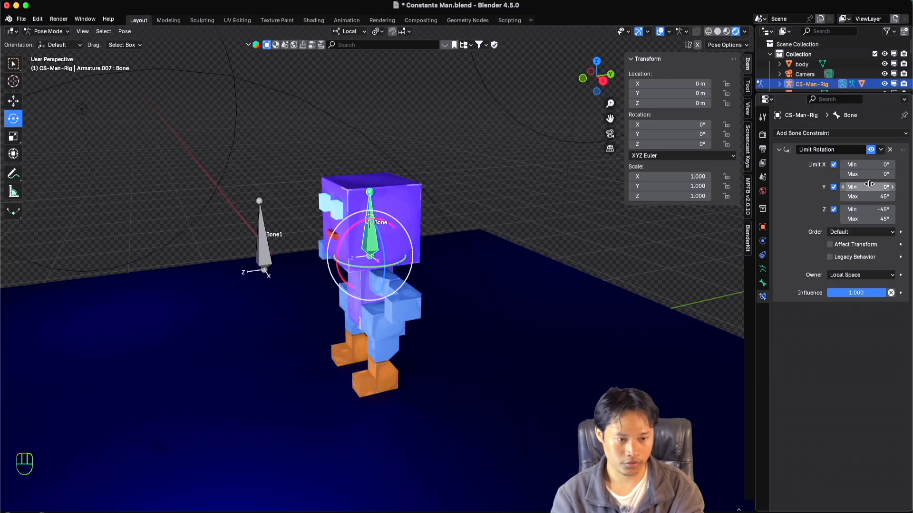
{"action": "left_click", "coordinate": [875, 196]}
{"action": "type", "text": "0"}
{"action": "key", "text": "Return"}
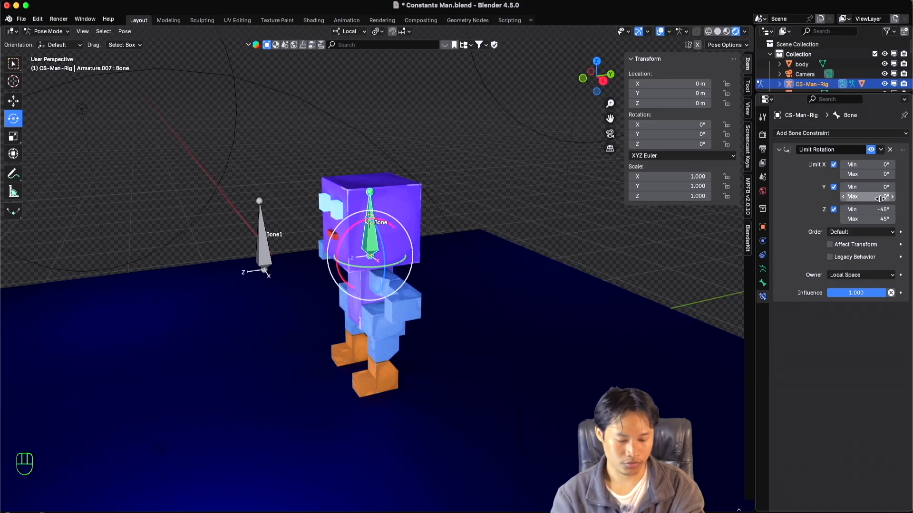
Set the Limit Rotation constraint's Z minimum and maximum to 0°.
{"action": "left_click", "coordinate": [870, 209]}
{"action": "type", "text": "0"}
{"action": "key", "text": "Return"}
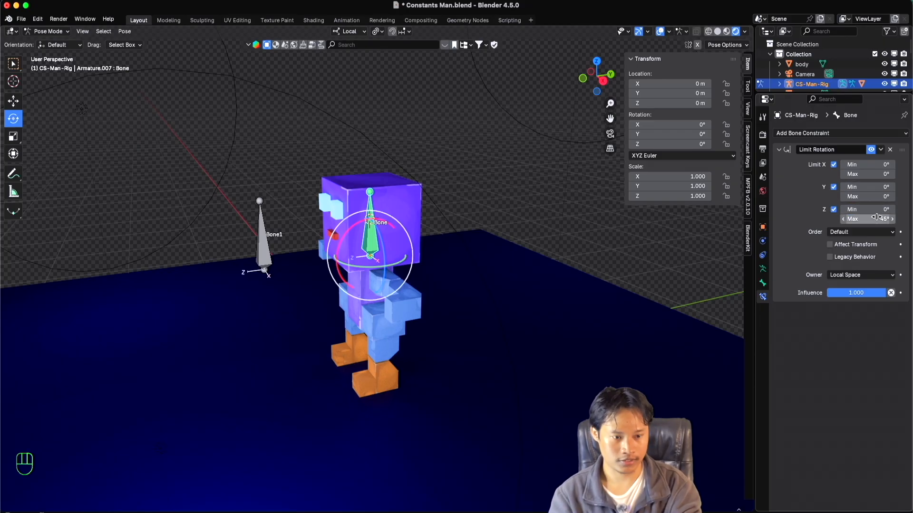
{"action": "left_click", "coordinate": [877, 217]}
{"action": "type", "text": "0"}
{"action": "key", "text": "Return"}
Disable the Z, Y and X limits of the Limit Rotation constraint.
{"action": "left_click", "coordinate": [834, 209]}
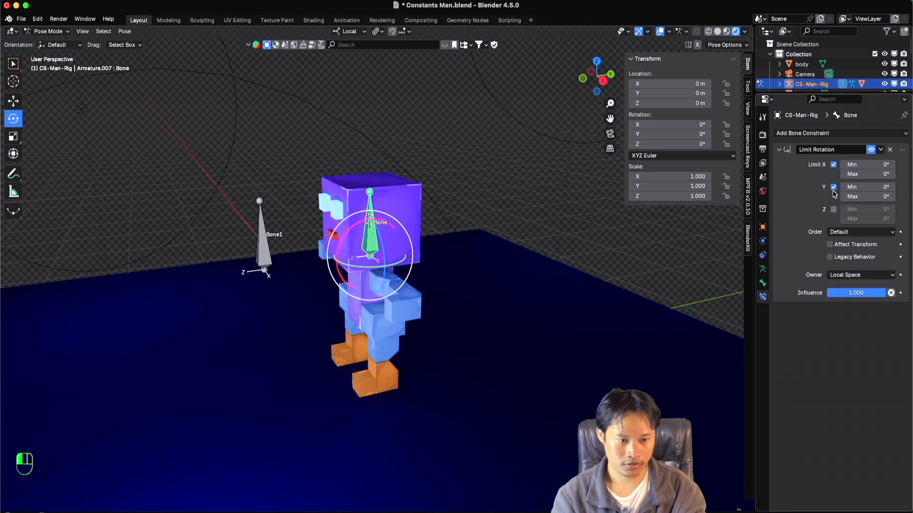
{"action": "left_click", "coordinate": [833, 188]}
{"action": "left_click", "coordinate": [833, 164]}
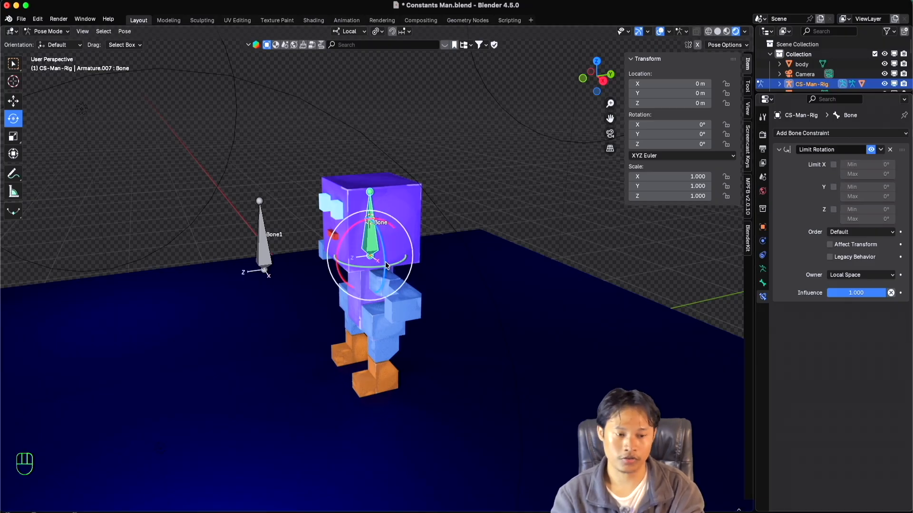
Set the constraint's owner space to World Space and the viewport's transform orientation to Global.
{"action": "scroll", "coordinate": [385, 265], "scroll_direction": "up", "scroll_amount": 3, "text": "super"}
{"action": "scroll", "coordinate": [385, 266], "scroll_direction": "down", "scroll_amount": 3, "text": "super"}
{"action": "scroll", "coordinate": [384, 264], "scroll_direction": "left", "scroll_amount": 1, "text": "shift"}
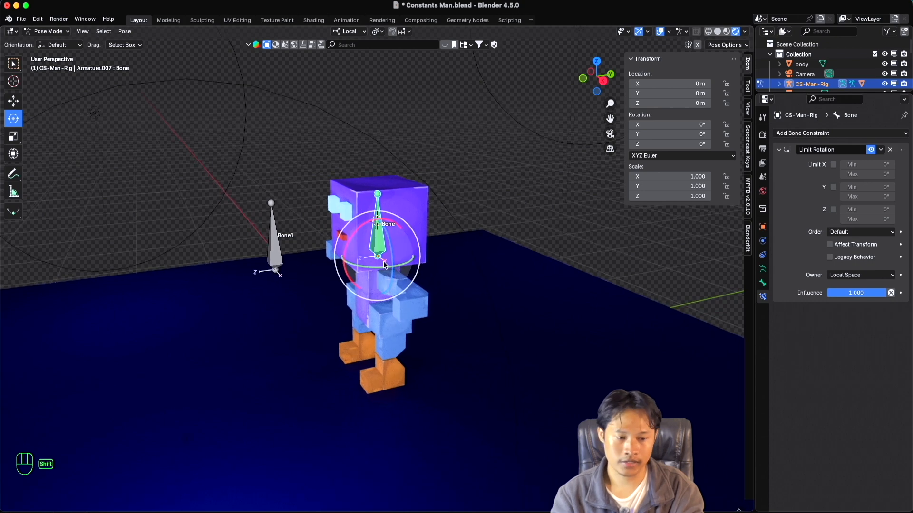
{"action": "scroll", "coordinate": [345, 263], "scroll_direction": "left", "scroll_amount": 4}
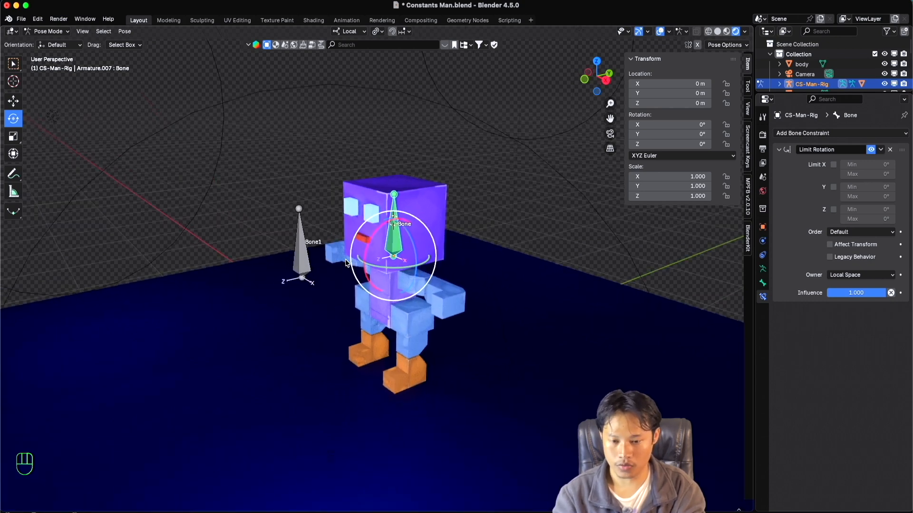
{"action": "scroll", "coordinate": [346, 263], "scroll_direction": "up", "scroll_amount": 2}
{"action": "scroll", "coordinate": [346, 262], "scroll_direction": "up", "scroll_amount": 3, "text": "super"}
{"action": "scroll", "coordinate": [345, 259], "scroll_direction": "down", "scroll_amount": 3}
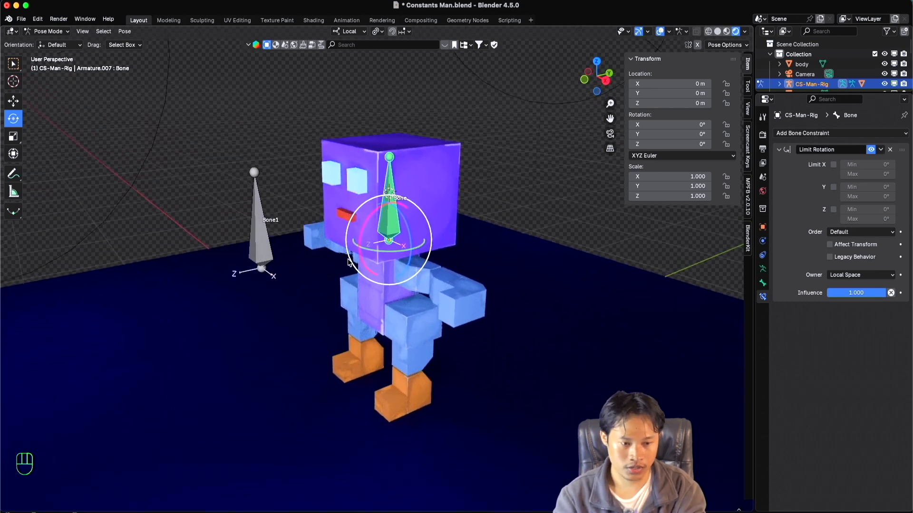
{"action": "left_click", "coordinate": [851, 275]}
{"action": "left_click", "coordinate": [847, 286]}
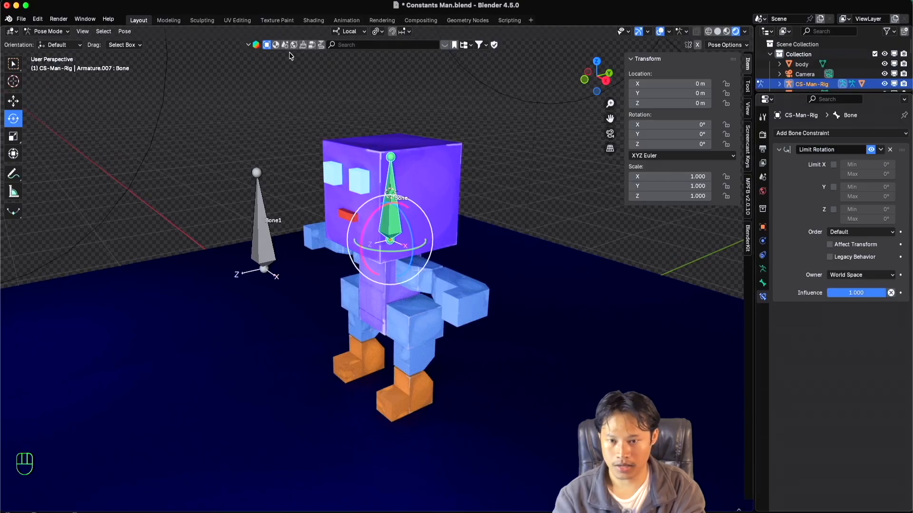
{"action": "left_click", "coordinate": [350, 31]}
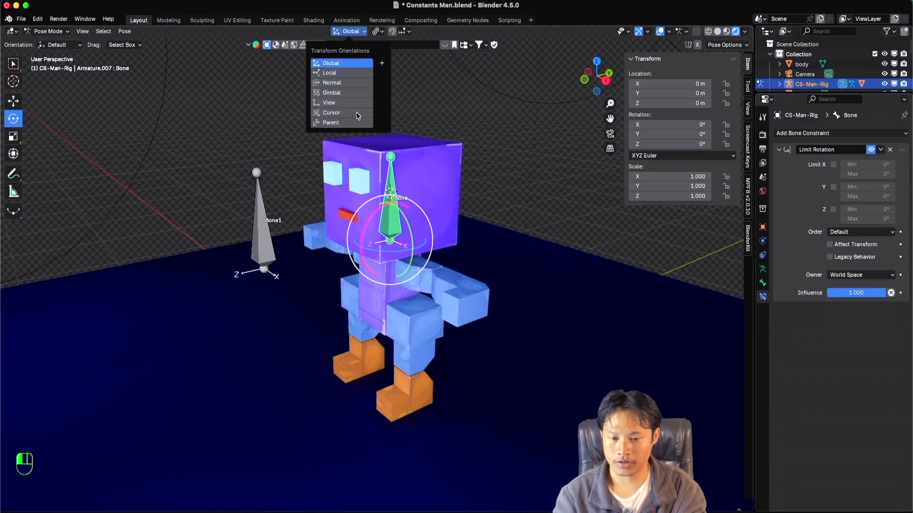
{"action": "left_click", "coordinate": [346, 63]}
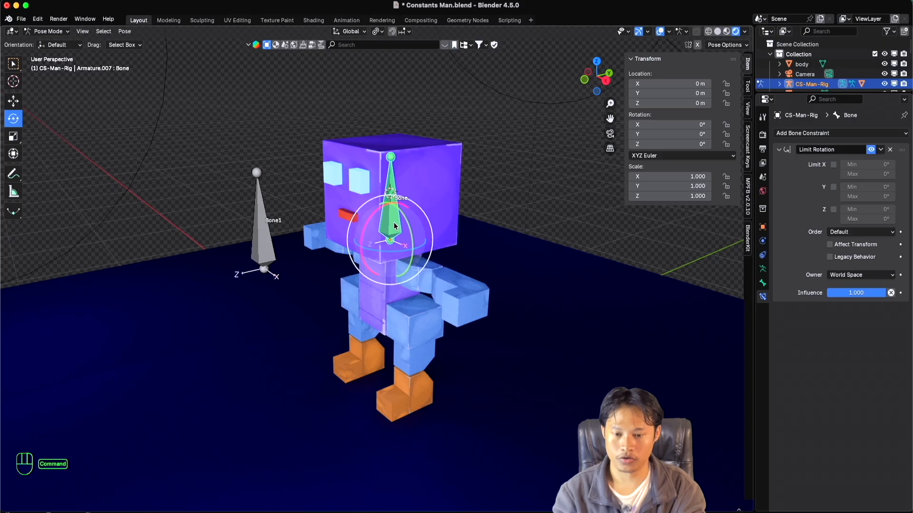
Enable the X limit of the Limit Rotation constraint with the owner in World Space.
{"action": "scroll", "coordinate": [394, 223], "scroll_direction": "up", "scroll_amount": 3, "text": "super"}
{"action": "scroll", "coordinate": [394, 223], "scroll_direction": "down", "scroll_amount": 3, "text": "super"}
{"action": "scroll", "coordinate": [394, 226], "scroll_direction": "down", "scroll_amount": 3}
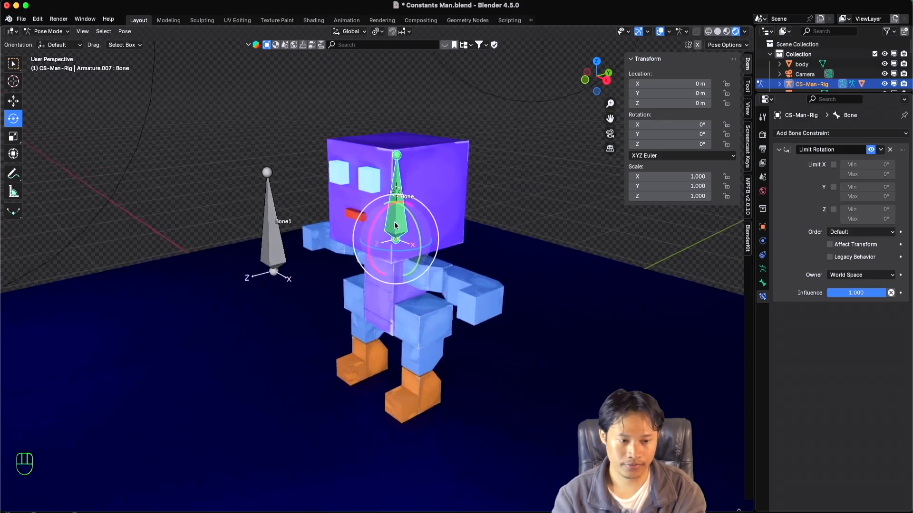
{"action": "scroll", "coordinate": [395, 225], "scroll_direction": "down", "scroll_amount": 2, "text": "shift"}
{"action": "scroll", "coordinate": [394, 226], "scroll_direction": "down", "scroll_amount": 2, "text": "super"}
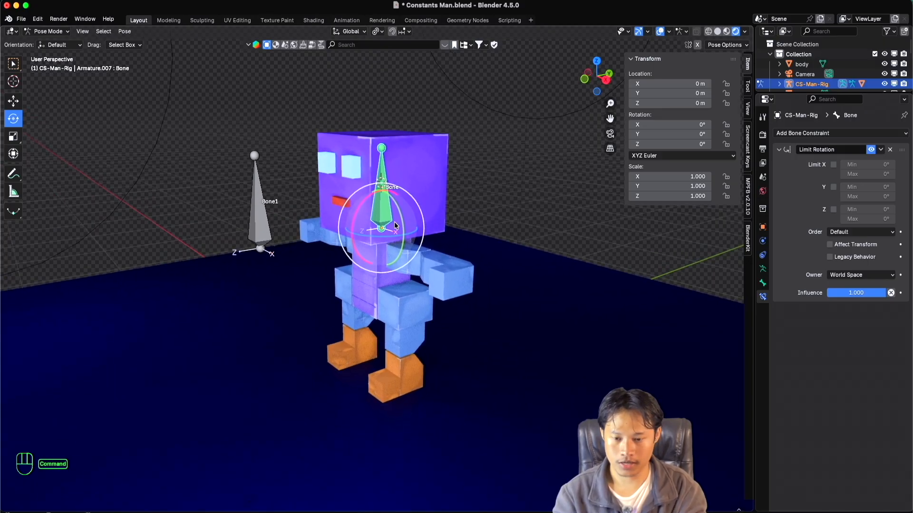
{"action": "scroll", "coordinate": [394, 226], "scroll_direction": "up", "scroll_amount": 2, "text": "shift"}
{"action": "scroll", "coordinate": [394, 226], "scroll_direction": "up", "scroll_amount": 3}
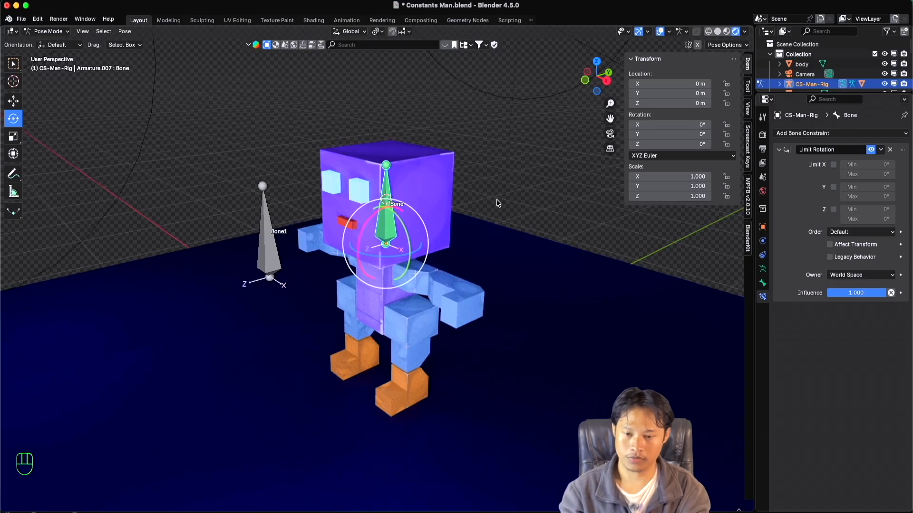
{"action": "left_click", "coordinate": [833, 165]}
{"action": "scroll", "coordinate": [452, 237], "scroll_direction": "right", "scroll_amount": 3}
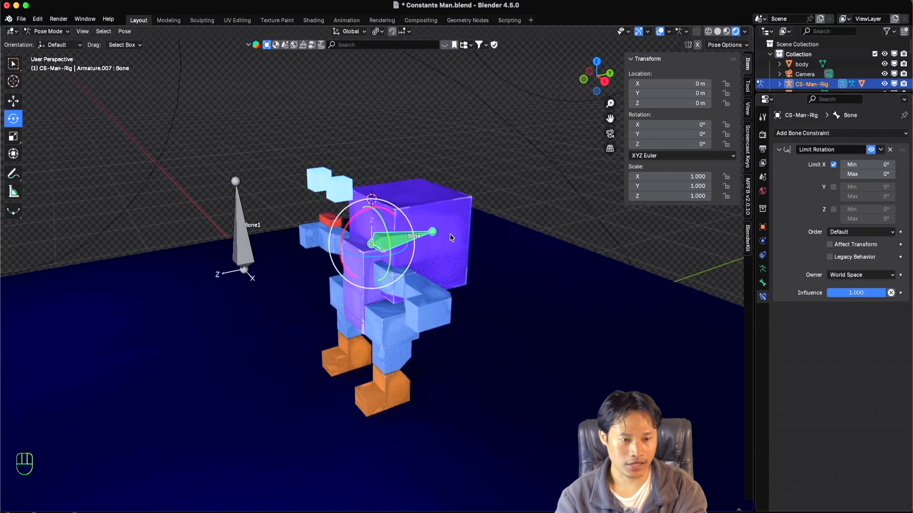
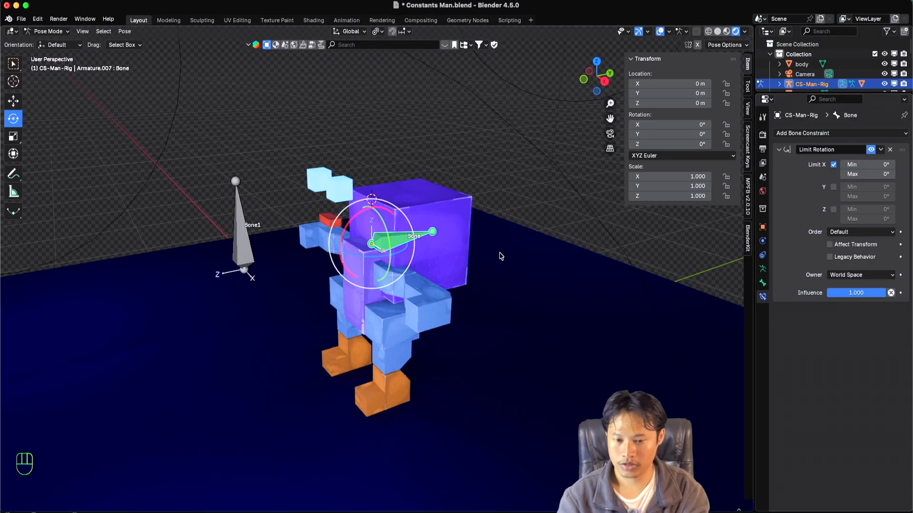
Set the Limit Rotation constraint's X minimum to -90° and maximum to 90°.
{"action": "scroll", "coordinate": [499, 256], "scroll_direction": "right", "scroll_amount": 3}
{"action": "scroll", "coordinate": [499, 257], "scroll_direction": "down", "scroll_amount": 1, "text": "super"}
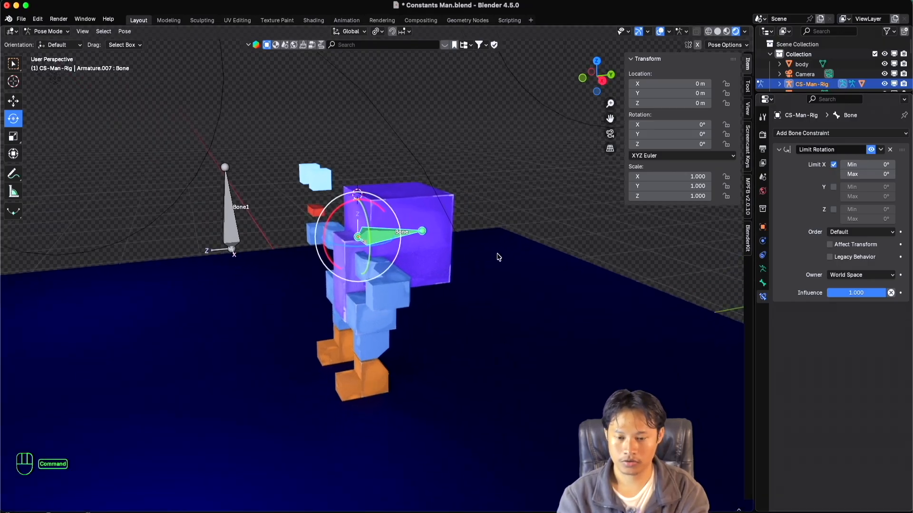
{"action": "scroll", "coordinate": [499, 257], "scroll_direction": "up", "scroll_amount": 2, "text": "super"}
{"action": "scroll", "coordinate": [499, 257], "scroll_direction": "down", "scroll_amount": 1, "text": "shift"}
{"action": "scroll", "coordinate": [499, 257], "scroll_direction": "down", "scroll_amount": 3, "text": "super"}
{"action": "scroll", "coordinate": [498, 258], "scroll_direction": "up", "scroll_amount": 3, "text": "super"}
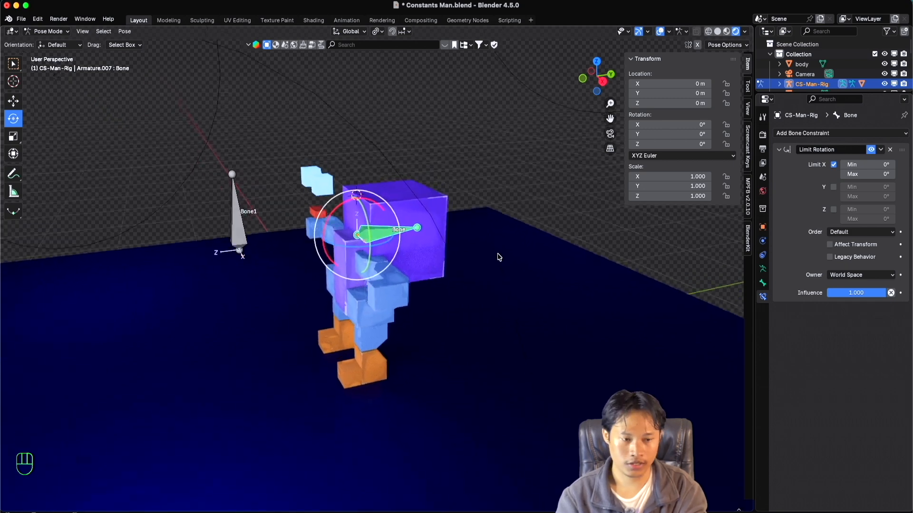
{"action": "left_click", "coordinate": [869, 165]}
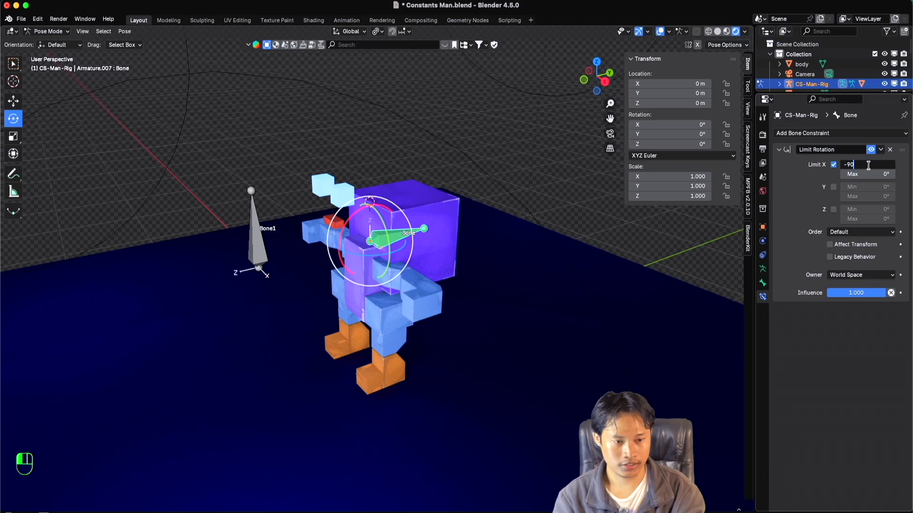
{"action": "type", "text": "-90"}
{"action": "left_click", "coordinate": [868, 175]}
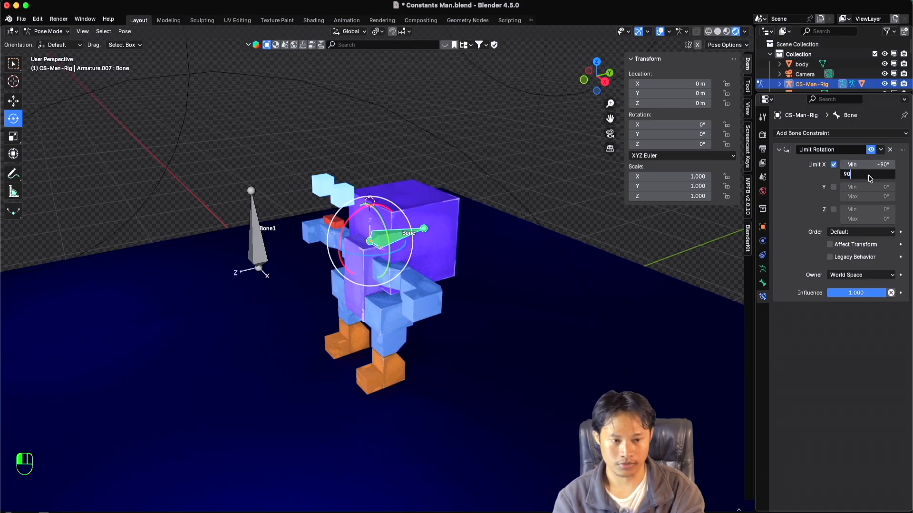
{"action": "type", "text": "90"}
{"action": "key", "text": "Return"}
Try rotating the head bone about the global X axis beyond the X limits in World Space, and cancel the rotation.
{"action": "scroll", "coordinate": [412, 225], "scroll_direction": "up", "scroll_amount": 3, "text": "super"}
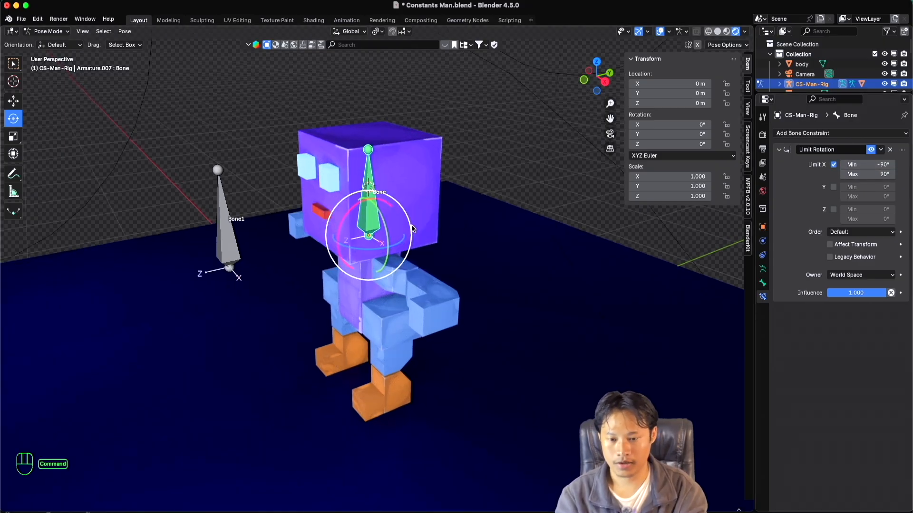
{"action": "scroll", "coordinate": [411, 229], "scroll_direction": "right", "scroll_amount": 1}
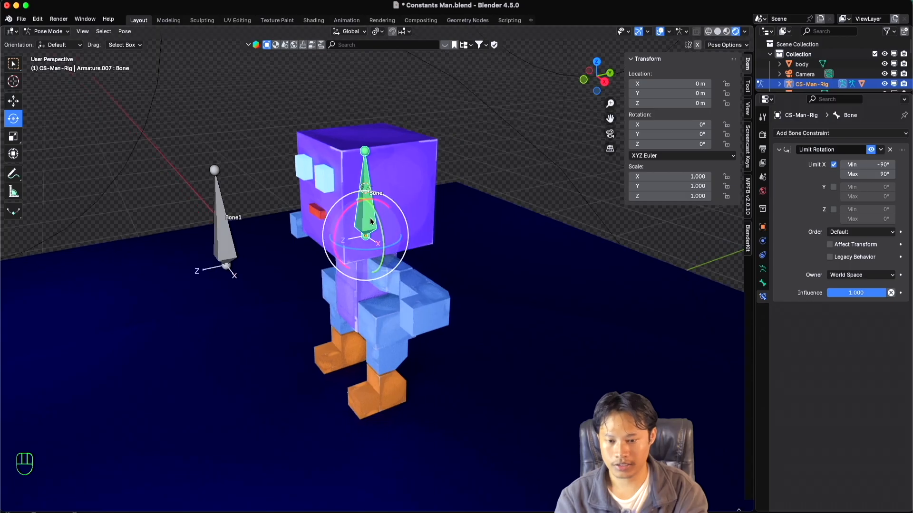
{"action": "left_click_drag", "start_coordinate": [339, 223], "coordinate": [400, 273]}
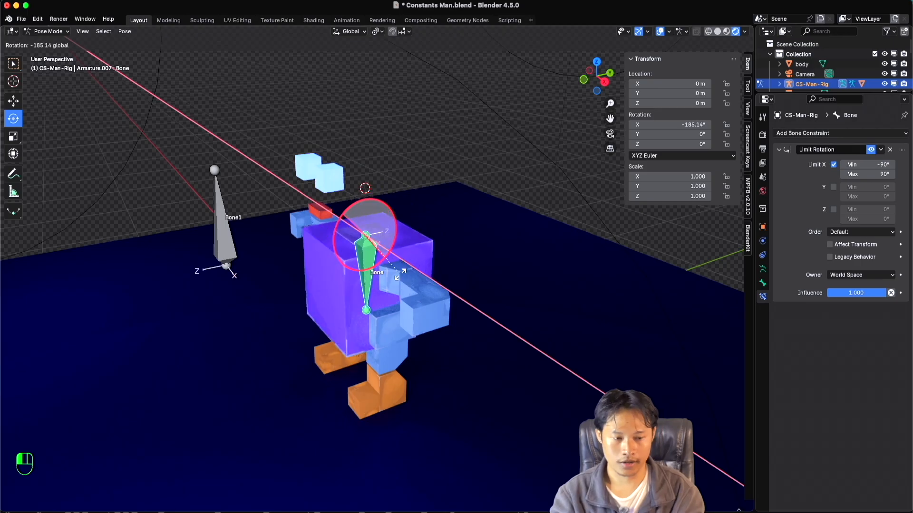
{"action": "key", "text": "Escape"}
Set the constraint's owner to Local Space and try rotating the head bone about the global X axis both ways, cancelling the rotation.
{"action": "left_click", "coordinate": [860, 275]}
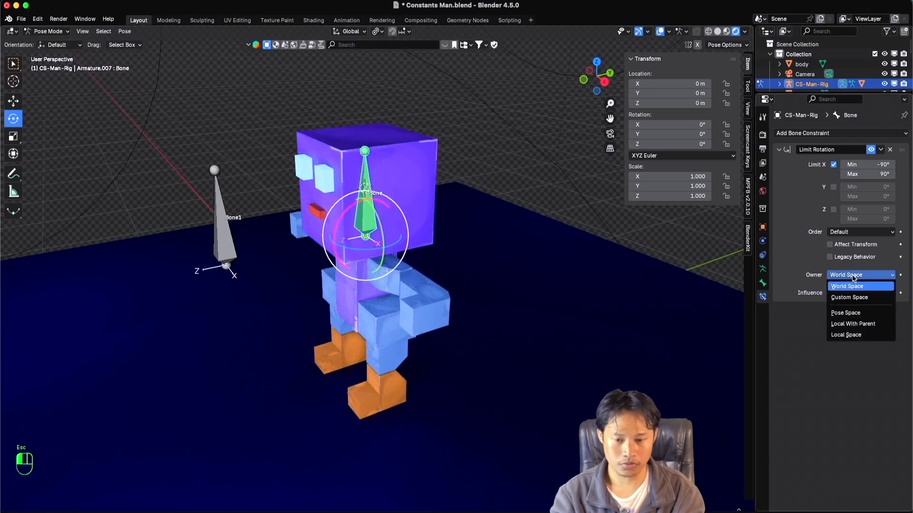
{"action": "left_click", "coordinate": [847, 335]}
{"action": "left_click_drag", "start_coordinate": [345, 212], "coordinate": [326, 293]}
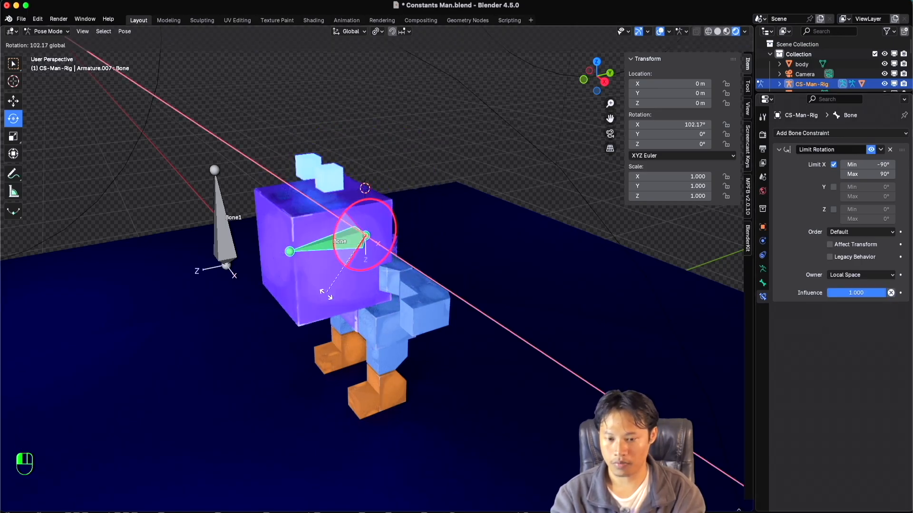
{"action": "left_click_drag", "start_coordinate": [430, 337], "coordinate": [458, 165]}
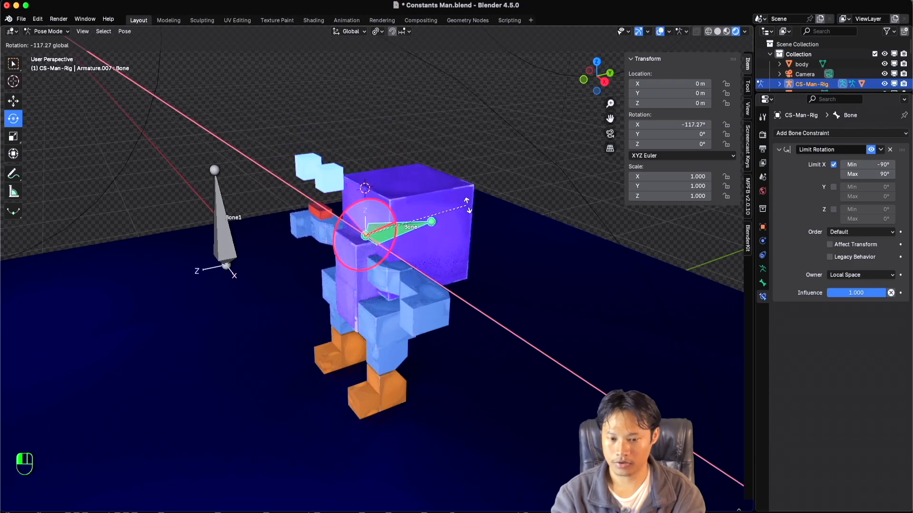
{"action": "left_click_drag", "start_coordinate": [467, 205], "coordinate": [319, 296]}
{"action": "left_click_drag", "start_coordinate": [376, 301], "coordinate": [427, 163]}
{"action": "key", "text": "Escape"}
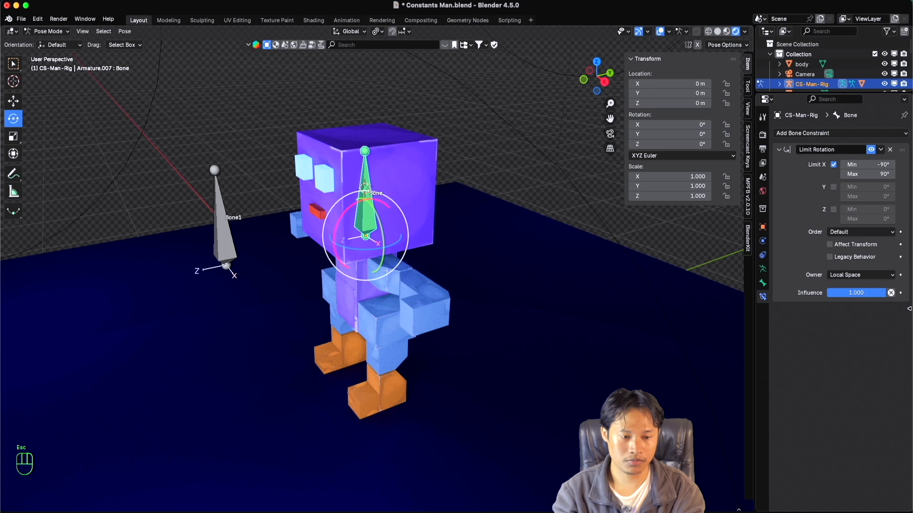
Set the constraint's owner back to World Space and try rotating the head bone, cancelling the rotation.
{"action": "left_click", "coordinate": [861, 275]}
{"action": "left_click", "coordinate": [851, 285]}
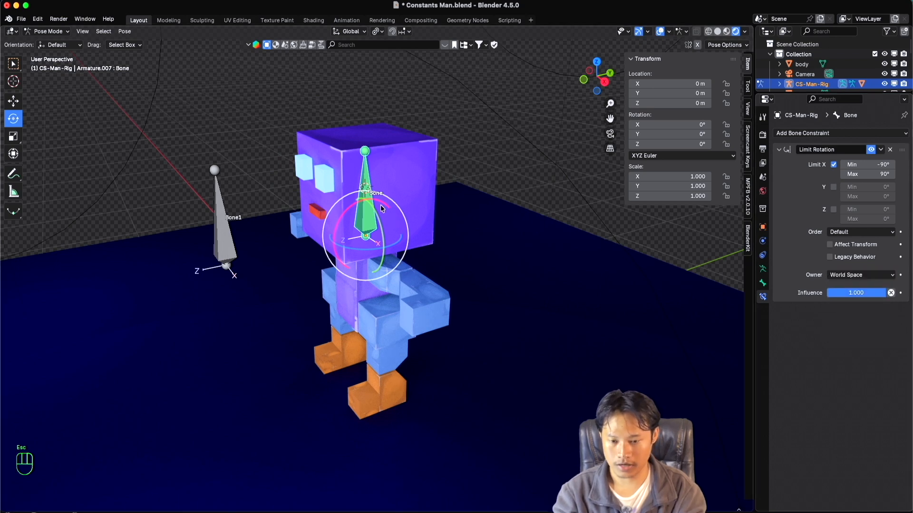
{"action": "left_click_drag", "start_coordinate": [381, 205], "coordinate": [427, 214]}
{"action": "key", "text": "Escape"}
Return the constraint's owner to Local Space and try the head bone's X rotation again, cancelling it.
{"action": "left_click", "coordinate": [862, 275]}
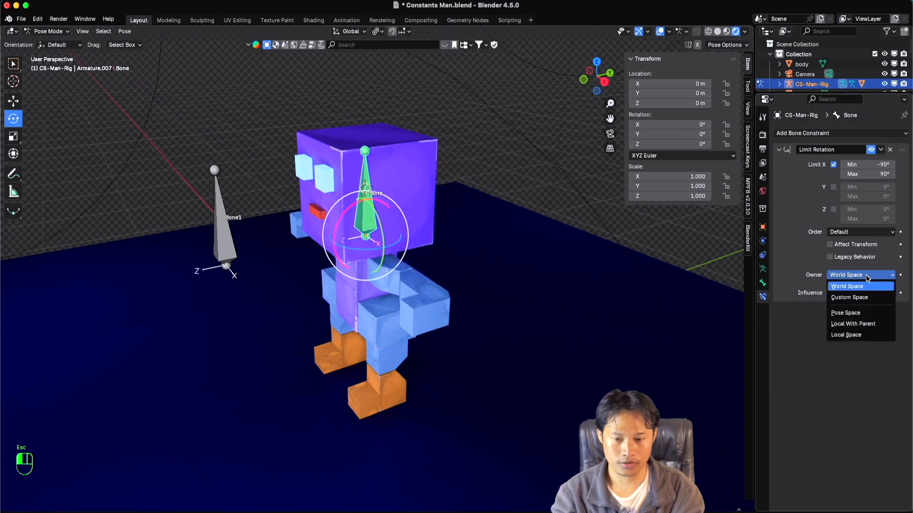
{"action": "left_click", "coordinate": [846, 335]}
{"action": "left_click_drag", "start_coordinate": [350, 212], "coordinate": [426, 266]}
{"action": "key", "text": "Escape"}
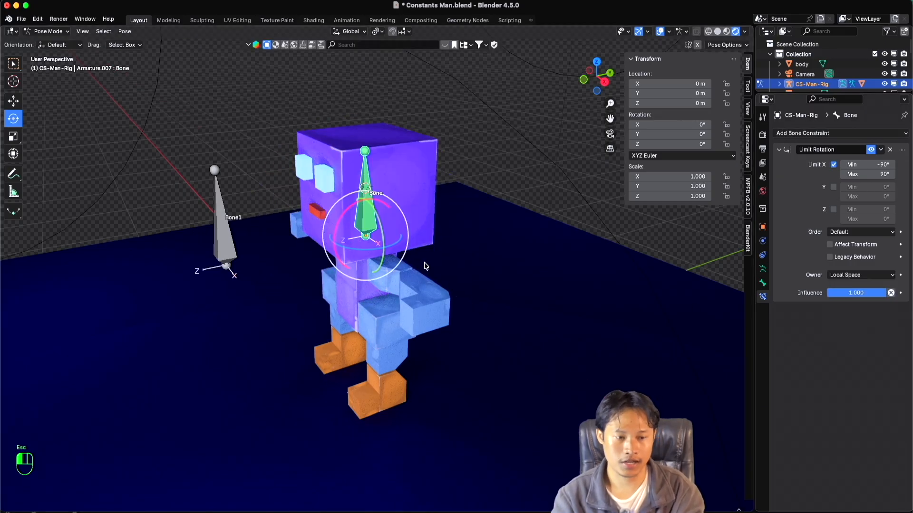
Enable the constraint's Y limit with a minimum of -90° and a maximum of 90°.
{"action": "middle_click_drag", "start_coordinate": [403, 212], "coordinate": [418, 214]}
{"action": "left_click", "coordinate": [835, 189]}
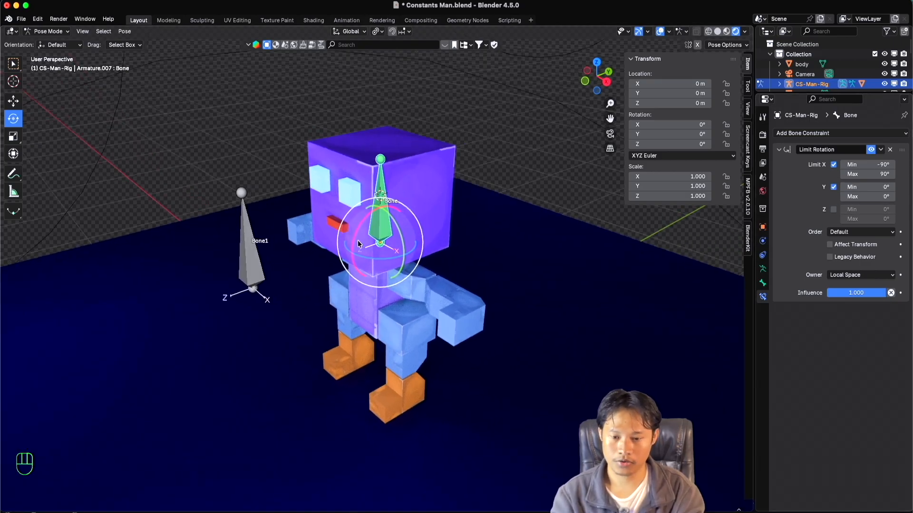
{"action": "scroll", "coordinate": [355, 243], "scroll_direction": "up", "scroll_amount": 2}
{"action": "scroll", "coordinate": [355, 243], "scroll_direction": "down", "scroll_amount": 2, "text": "shift"}
{"action": "scroll", "coordinate": [356, 244], "scroll_direction": "left", "scroll_amount": 3}
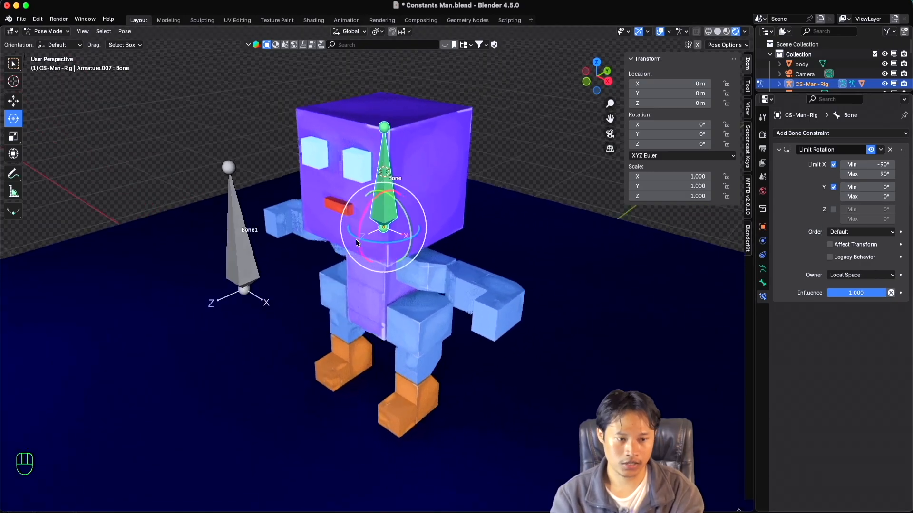
{"action": "scroll", "coordinate": [360, 243], "scroll_direction": "right", "scroll_amount": 2, "text": "shift"}
{"action": "left_click", "coordinate": [874, 195]}
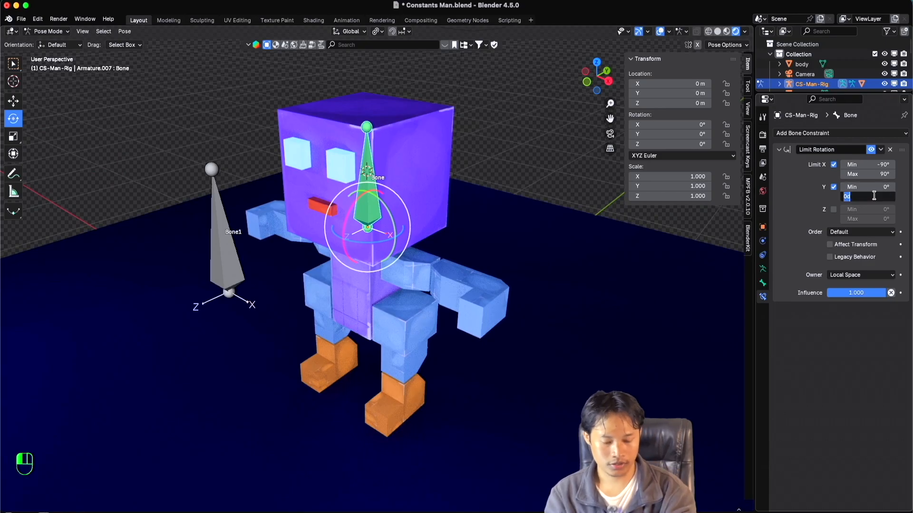
{"action": "type", "text": "9"}
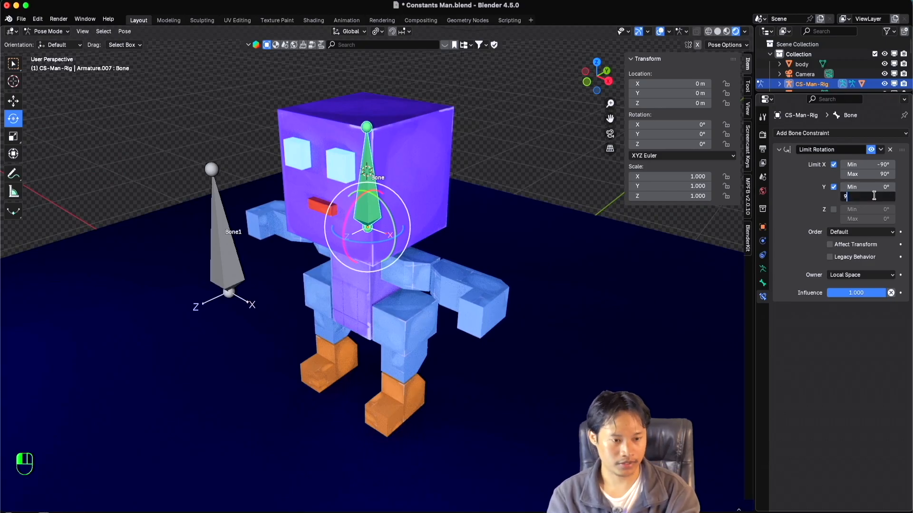
{"action": "type", "text": "0"}
{"action": "key", "text": "Return"}
{"action": "left_click", "coordinate": [874, 189]}
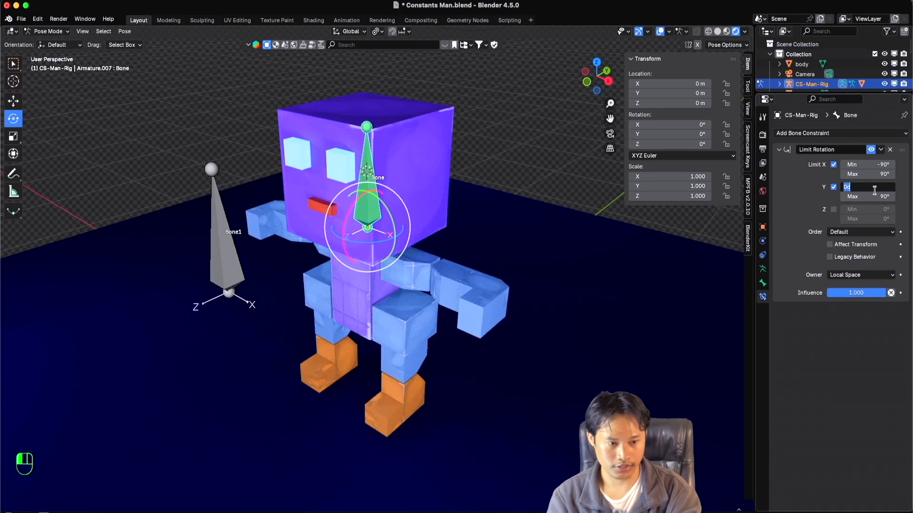
{"action": "type", "text": "-90"}
{"action": "key", "text": "Return"}
Enable the constraint's Z limit with a minimum of -90° and a maximum of 90°.
{"action": "left_click", "coordinate": [833, 210]}
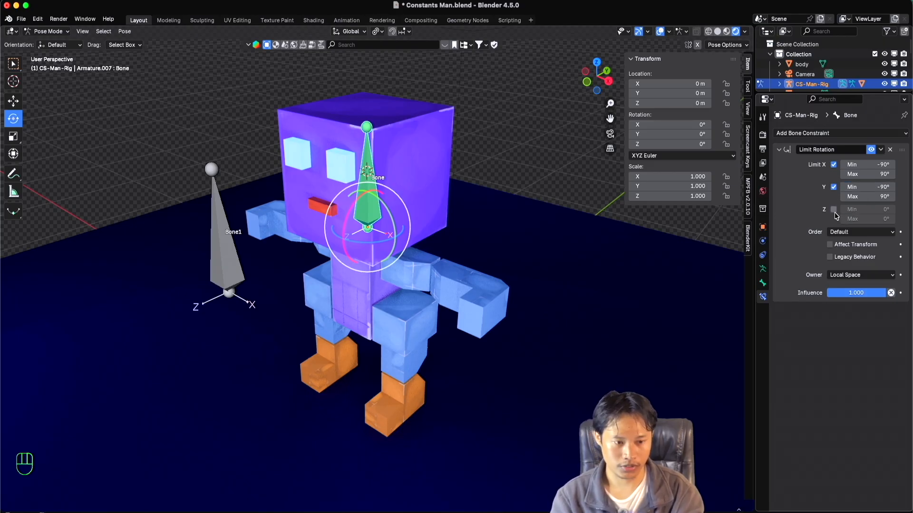
{"action": "left_click", "coordinate": [878, 219]}
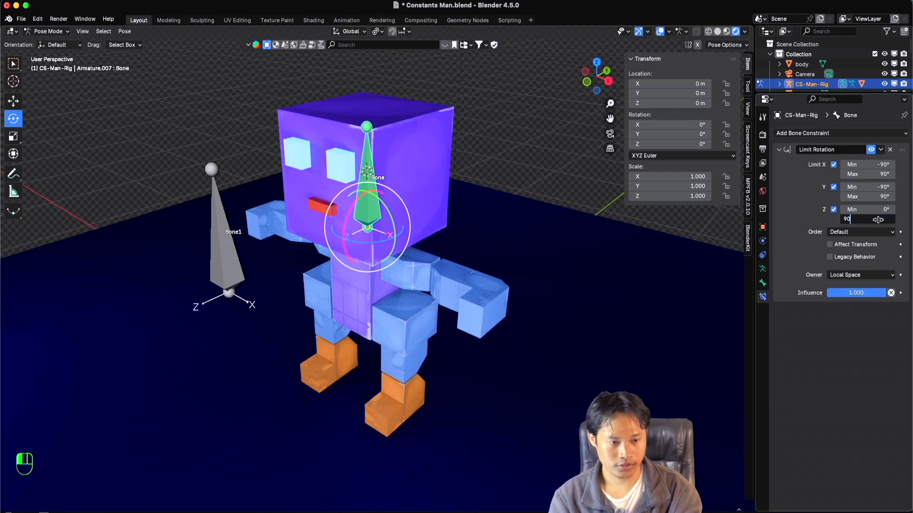
{"action": "type", "text": "90"}
{"action": "key", "text": "Return"}
{"action": "left_click", "coordinate": [878, 211]}
{"action": "type", "text": "-9"}
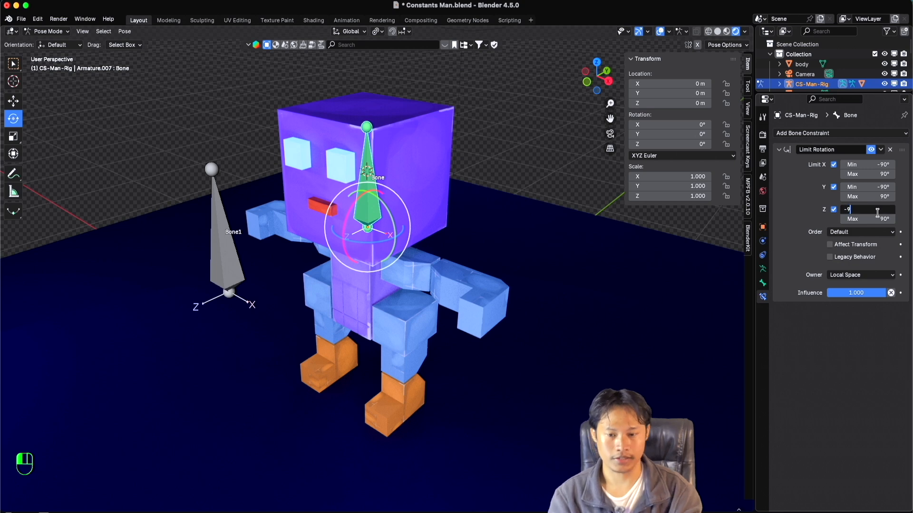
{"action": "type", "text": "0"}
{"action": "key", "text": "Return"}
Try rotating the head bone with the X, Y and Z limits active in Local Space, cancelling each rotation.
{"action": "middle_click_drag", "start_coordinate": [528, 234], "coordinate": [438, 210]}
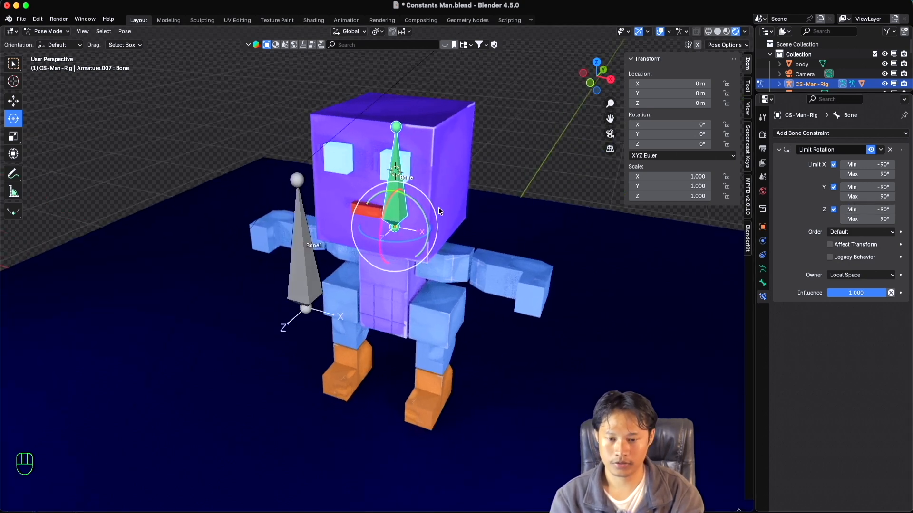
{"action": "left_click_drag", "start_coordinate": [414, 204], "coordinate": [449, 262]}
{"action": "key", "text": "Escape"}
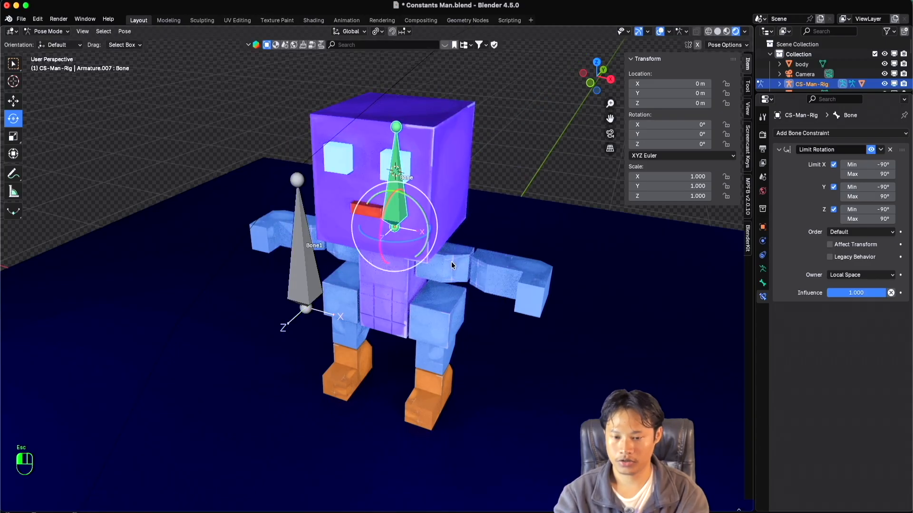
{"action": "scroll", "coordinate": [449, 259], "scroll_direction": "right", "scroll_amount": 3}
{"action": "scroll", "coordinate": [449, 260], "scroll_direction": "right", "scroll_amount": 3}
{"action": "left_click_drag", "start_coordinate": [384, 234], "coordinate": [618, 224]}
{"action": "key", "text": "Escape"}
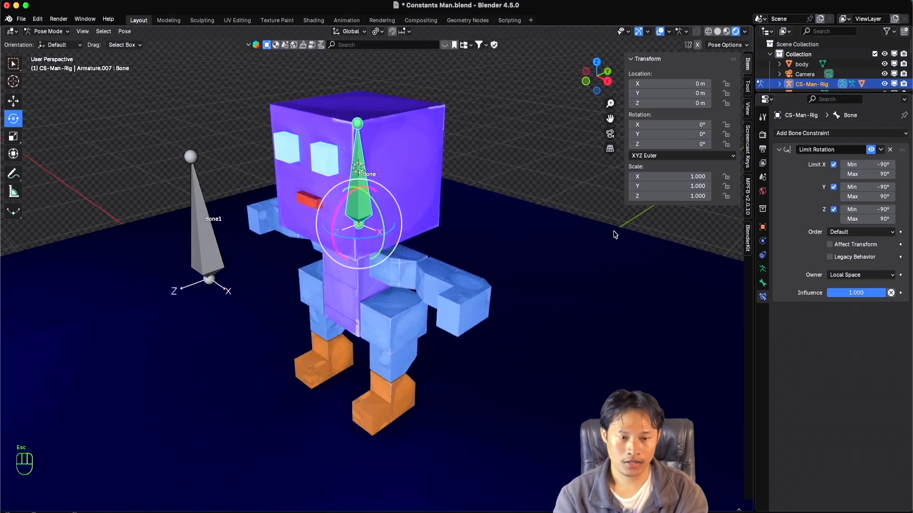
Set the Limit Rotation constraint's owner to Pose Space.
{"action": "scroll", "coordinate": [392, 260], "scroll_direction": "down", "scroll_amount": 3, "text": "super"}
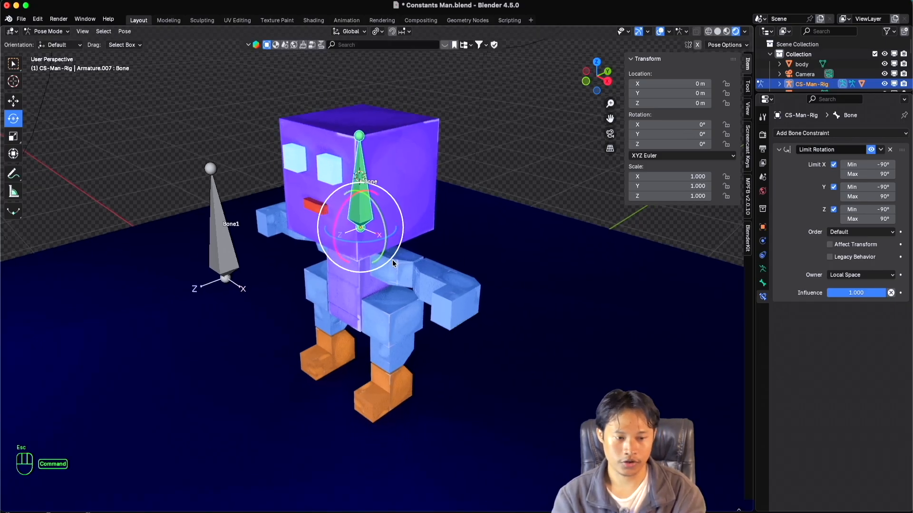
{"action": "scroll", "coordinate": [393, 259], "scroll_direction": "up", "scroll_amount": 3, "text": "super"}
{"action": "scroll", "coordinate": [393, 260], "scroll_direction": "down", "scroll_amount": 1, "text": "shift"}
{"action": "scroll", "coordinate": [392, 260], "scroll_direction": "down", "scroll_amount": 3, "text": "super"}
{"action": "scroll", "coordinate": [393, 260], "scroll_direction": "up", "scroll_amount": 1, "text": "super"}
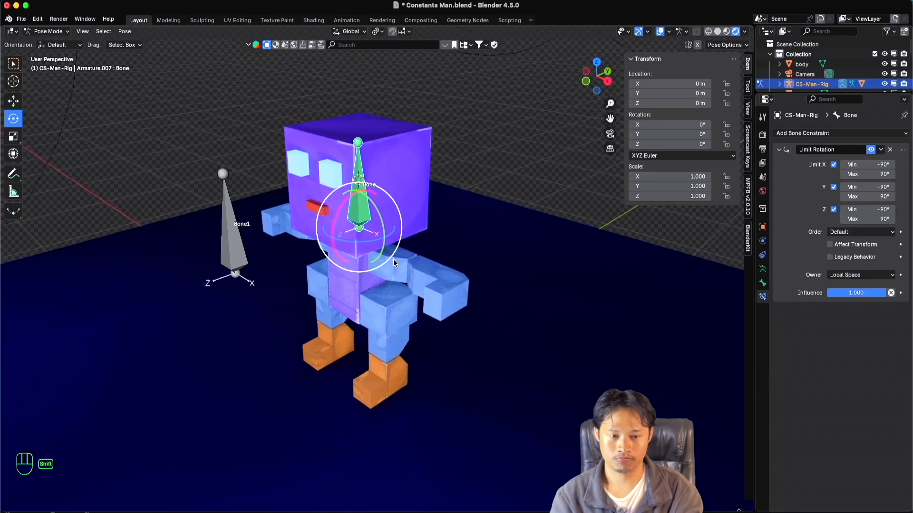
{"action": "scroll", "coordinate": [393, 260], "scroll_direction": "left", "scroll_amount": 3}
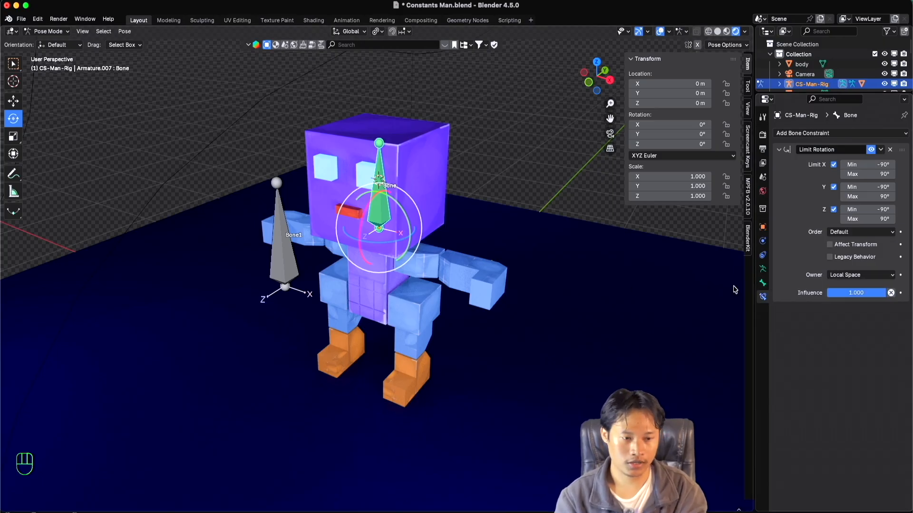
{"action": "scroll", "coordinate": [536, 268], "scroll_direction": "up", "scroll_amount": 2}
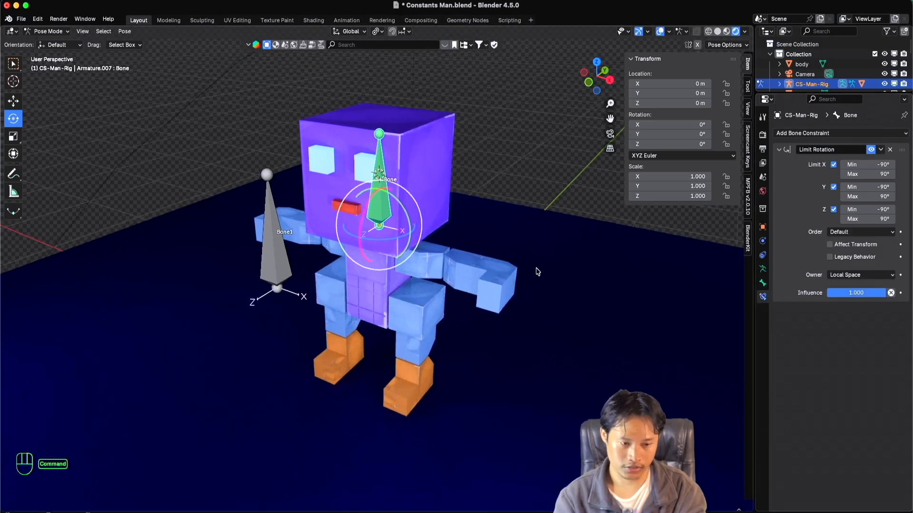
{"action": "left_click", "coordinate": [876, 276]}
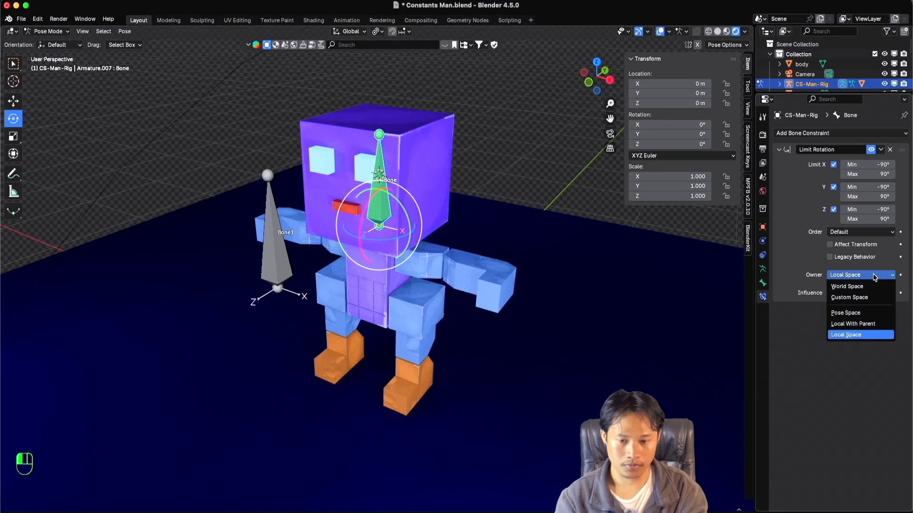
{"action": "left_click", "coordinate": [863, 312]}
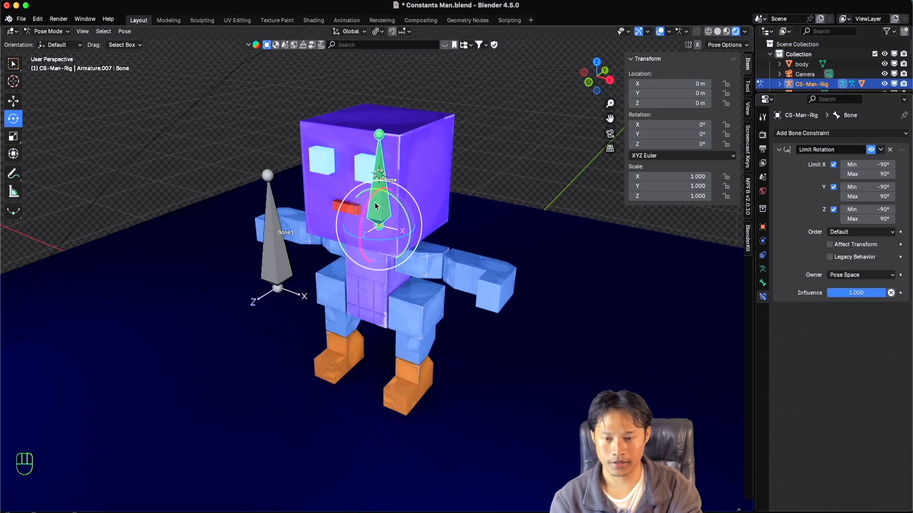
Try rotating the head bone about the global X axis and with another rotation handle in Pose Space, cancelling both rotations.
{"action": "scroll", "coordinate": [373, 204], "scroll_direction": "right", "scroll_amount": 5}
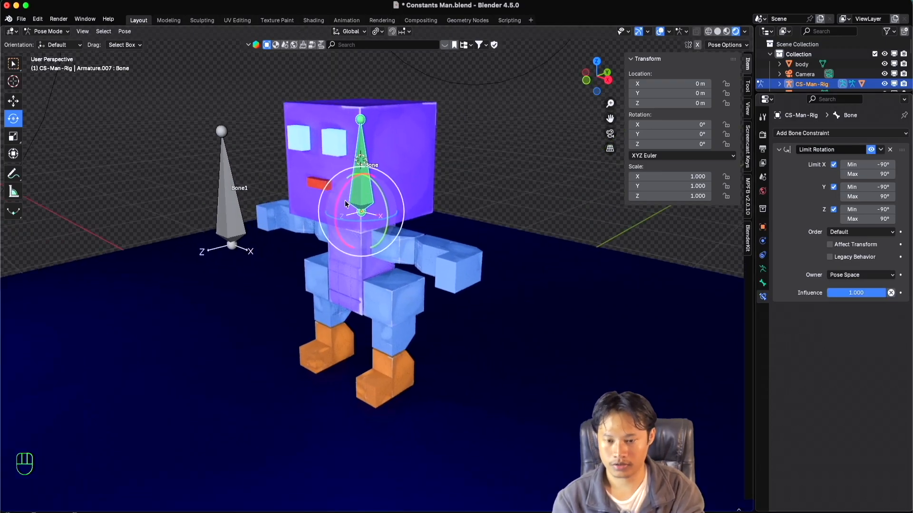
{"action": "left_click_drag", "start_coordinate": [346, 182], "coordinate": [445, 278]}
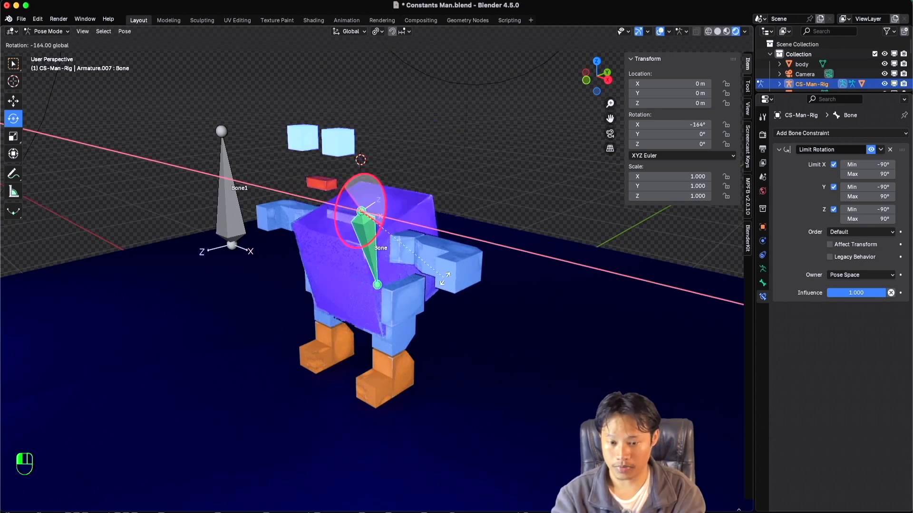
{"action": "key", "text": "Escape"}
{"action": "left_click_drag", "start_coordinate": [385, 190], "coordinate": [399, 200]}
{"action": "key", "text": "Escape"}
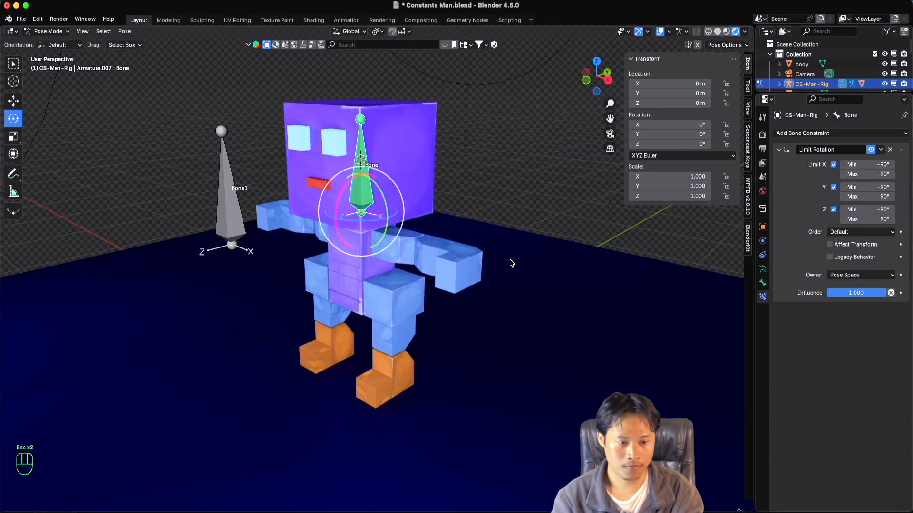
Set the Limit Rotation owner to Local With Parent and try rotating the head bone about global X and Y, cancelling both rotations.
{"action": "left_click", "coordinate": [861, 272]}
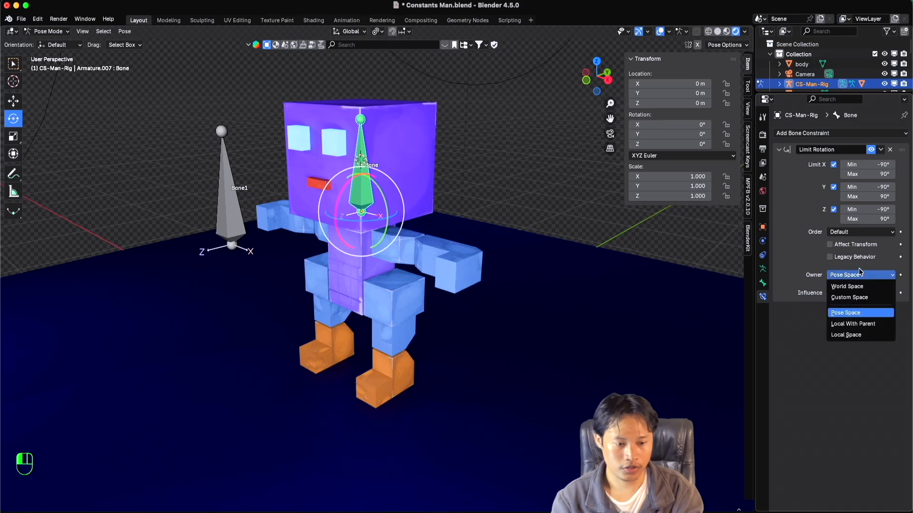
{"action": "left_click", "coordinate": [857, 325]}
{"action": "middle_click_drag", "start_coordinate": [386, 215], "coordinate": [396, 215]}
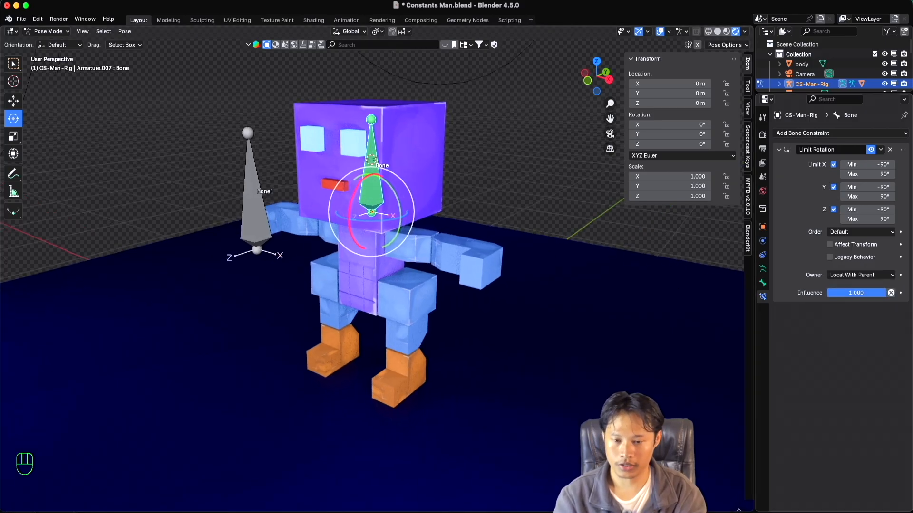
{"action": "left_click_drag", "start_coordinate": [353, 192], "coordinate": [489, 202]}
{"action": "key", "text": "Escape"}
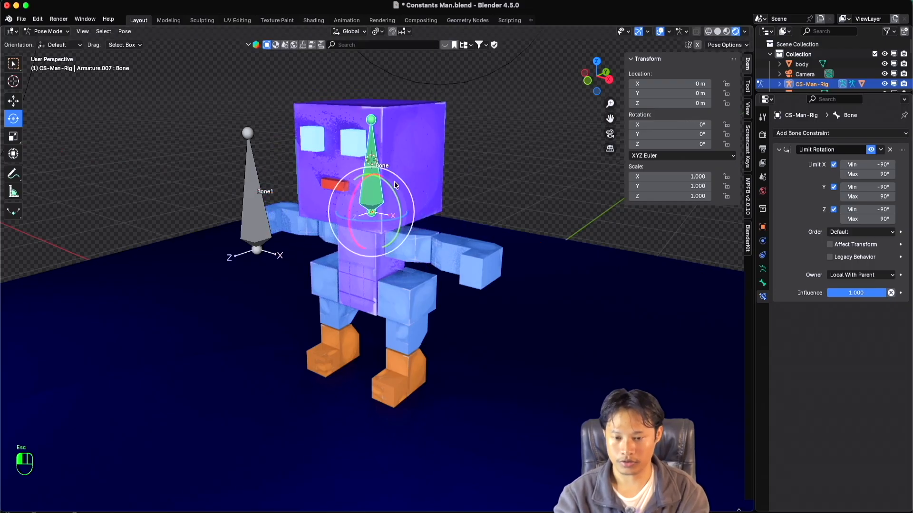
{"action": "left_click_drag", "start_coordinate": [391, 192], "coordinate": [418, 247]}
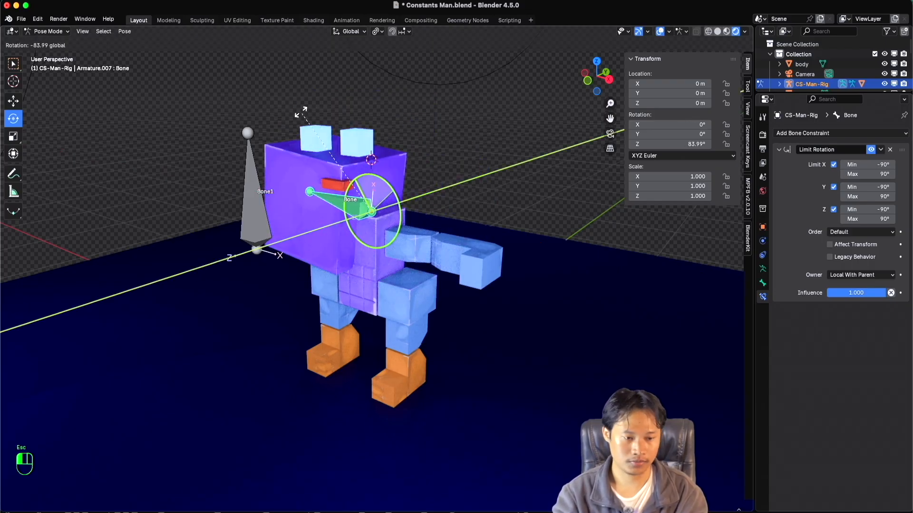
{"action": "key", "text": "Escape"}
Set the Limit Rotation constraint's owner to Local Space.
{"action": "left_click", "coordinate": [861, 276]}
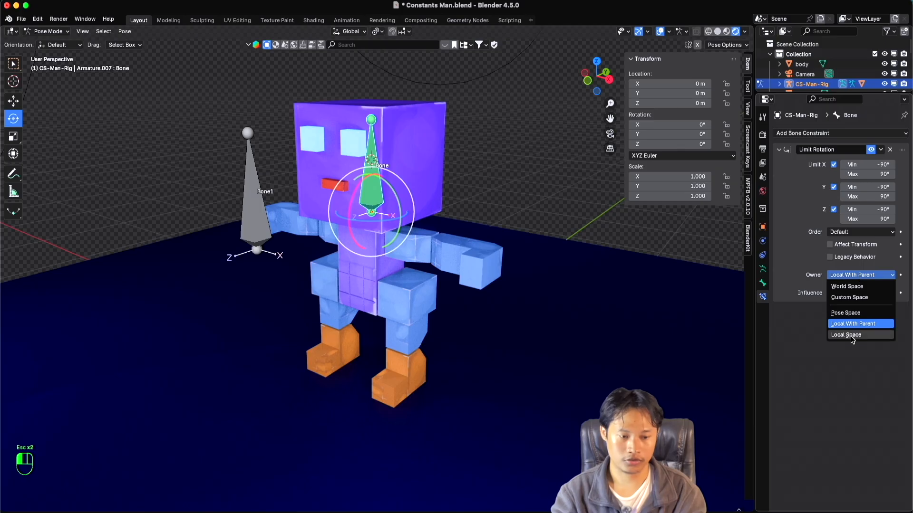
{"action": "left_click", "coordinate": [851, 337]}
{"action": "middle_click_drag", "start_coordinate": [418, 244], "coordinate": [436, 267]}
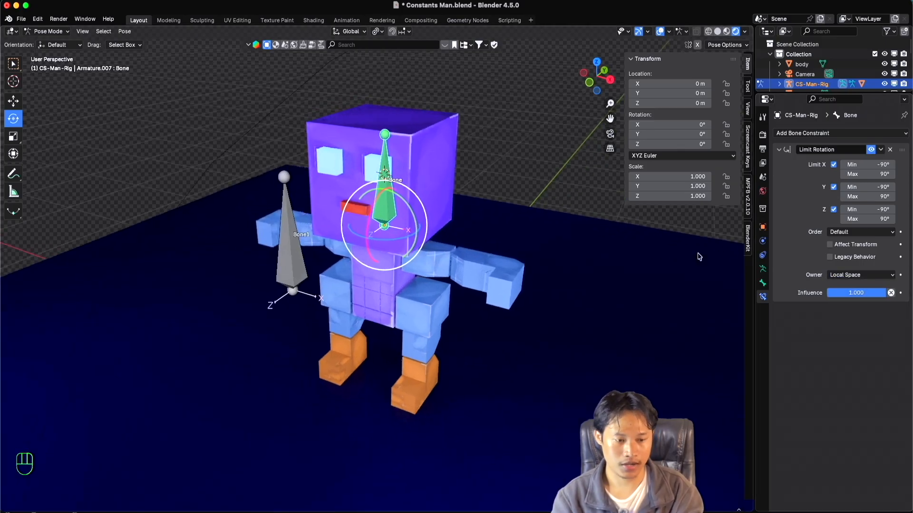
{"action": "left_click", "coordinate": [841, 276]}
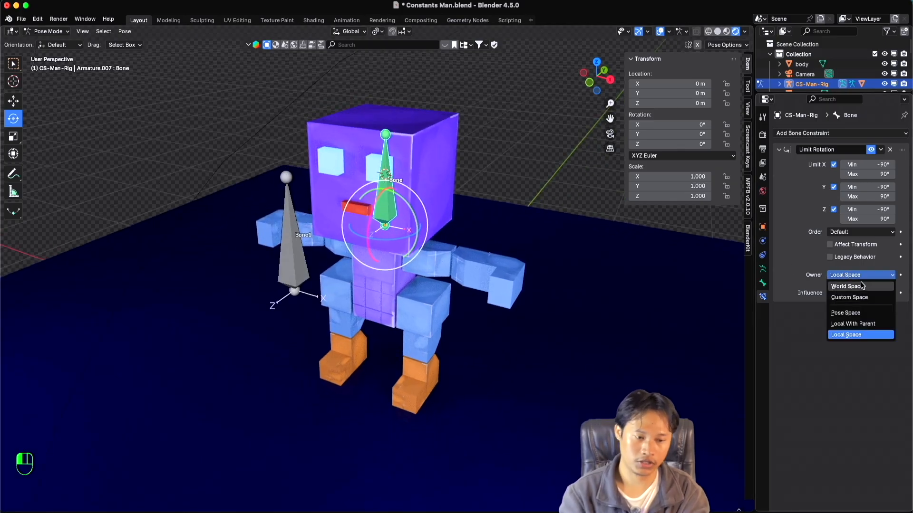
{"action": "left_click", "coordinate": [862, 278]}
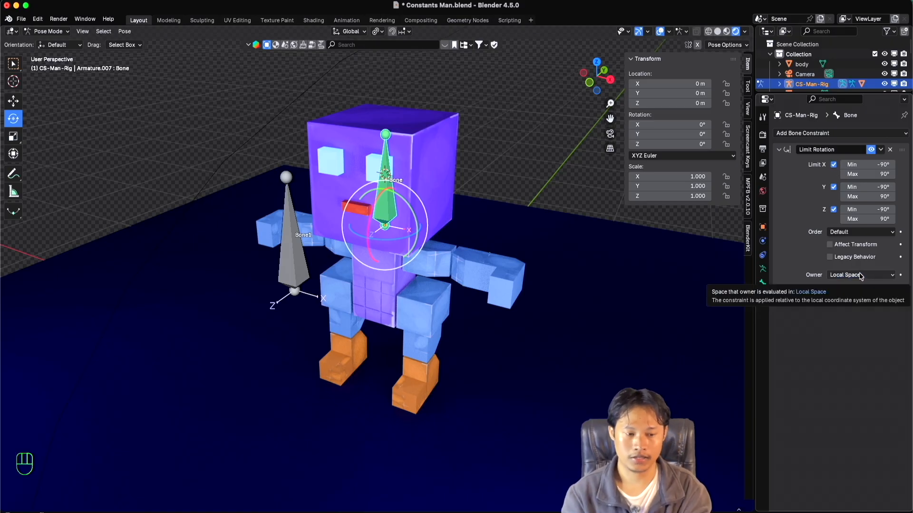
Set the Limit Rotation constraint's owner to Custom Space, leaving its object field empty.
{"action": "left_click", "coordinate": [861, 277]}
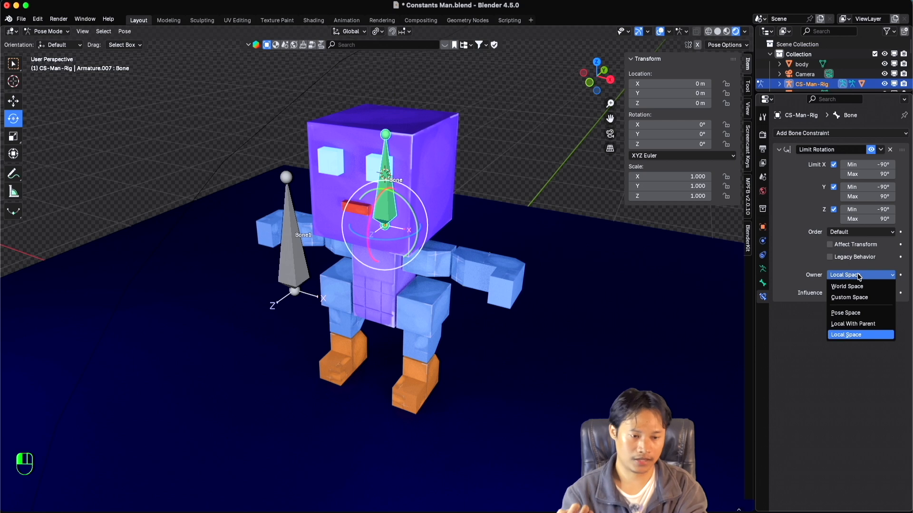
{"action": "left_click", "coordinate": [860, 297]}
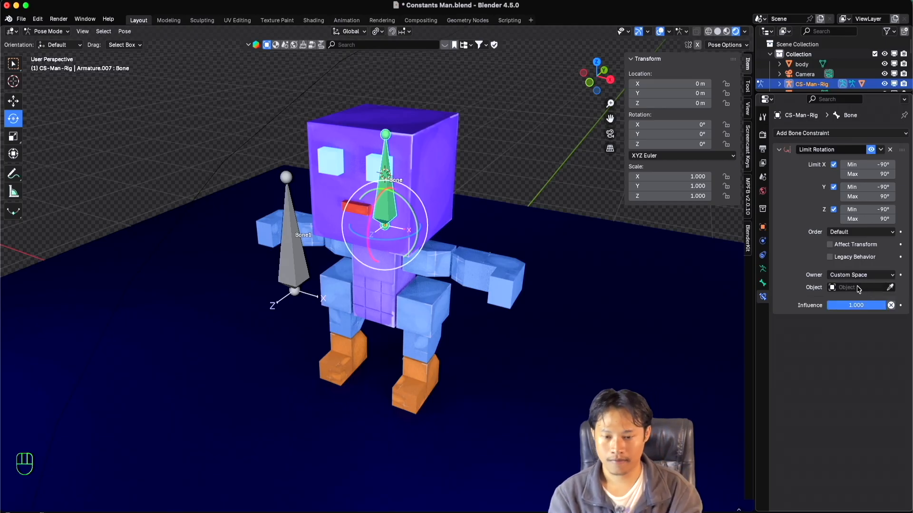
{"action": "scroll", "coordinate": [424, 291], "scroll_direction": "up", "scroll_amount": 1, "text": "super"}
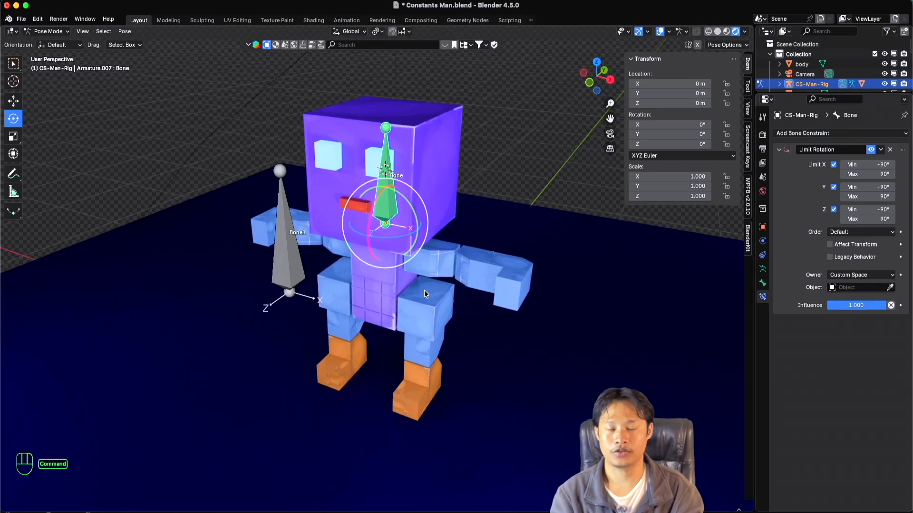
{"action": "scroll", "coordinate": [424, 291], "scroll_direction": "down", "scroll_amount": 2, "text": "super"}
{"action": "scroll", "coordinate": [425, 291], "scroll_direction": "up", "scroll_amount": 1, "text": "shift"}
{"action": "scroll", "coordinate": [425, 290], "scroll_direction": "left", "scroll_amount": 1}
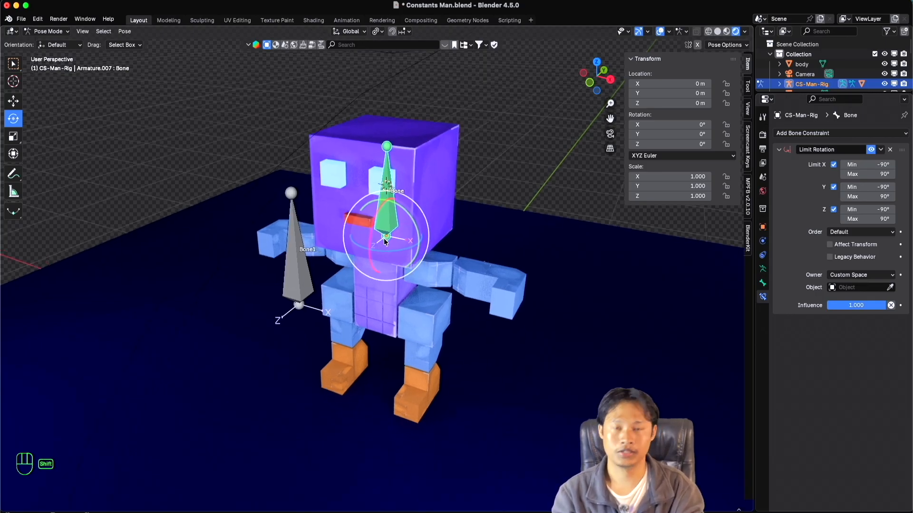
{"action": "scroll", "coordinate": [384, 238], "scroll_direction": "up", "scroll_amount": 2, "text": "shift"}
{"action": "scroll", "coordinate": [384, 239], "scroll_direction": "down", "scroll_amount": 4}
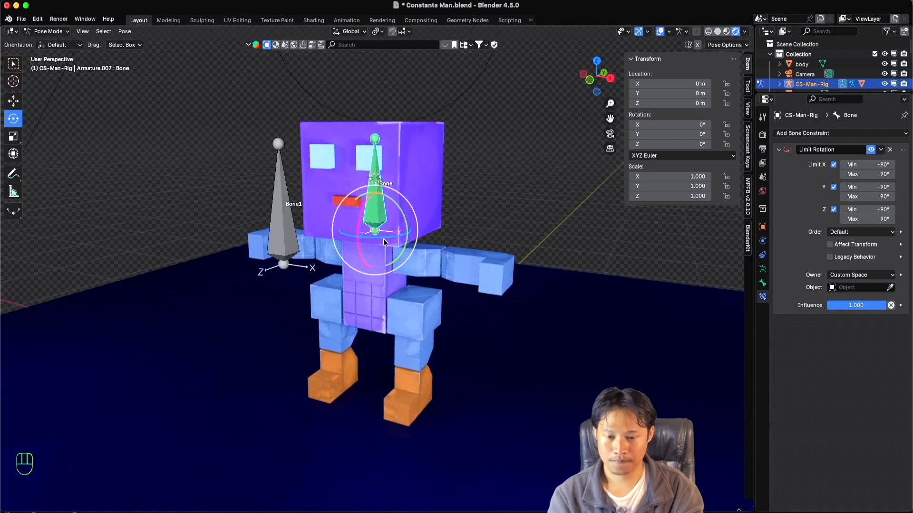
{"action": "scroll", "coordinate": [385, 241], "scroll_direction": "down", "scroll_amount": 3}
{"action": "scroll", "coordinate": [400, 239], "scroll_direction": "up", "scroll_amount": 3}
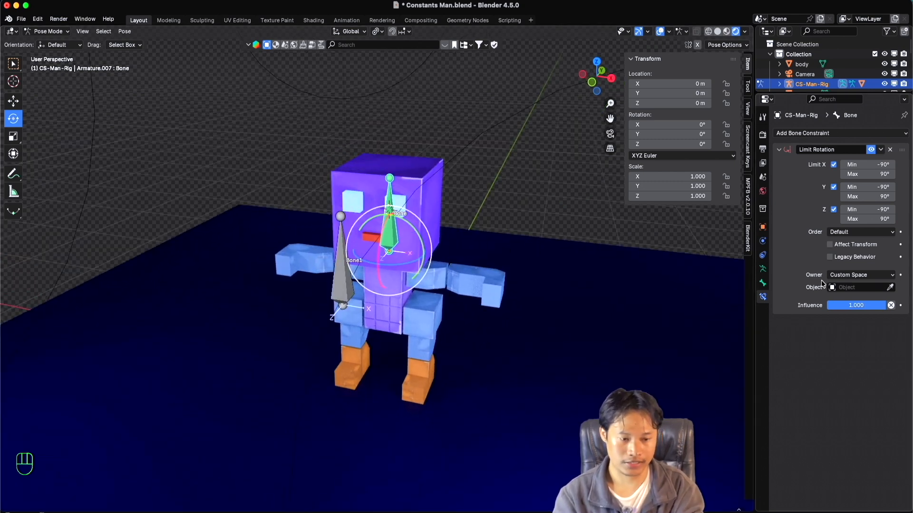
Return the constraint's owner to Local Space and try rotating the head bone, cancelling the rotation.
{"action": "left_click", "coordinate": [860, 274]}
{"action": "left_click", "coordinate": [856, 336]}
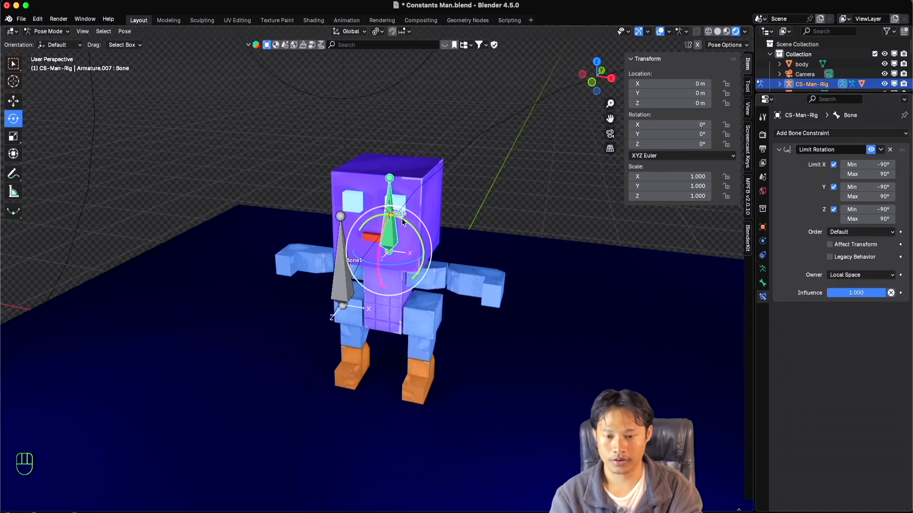
{"action": "mouse_move", "coordinate": [415, 229]}
{"action": "left_mouse_down"}
{"action": "mouse_move", "coordinate": [463, 266]}
{"action": "mouse_move", "coordinate": [422, 227]}
{"action": "left_mouse_up"}
{"action": "key", "text": "Escape"}
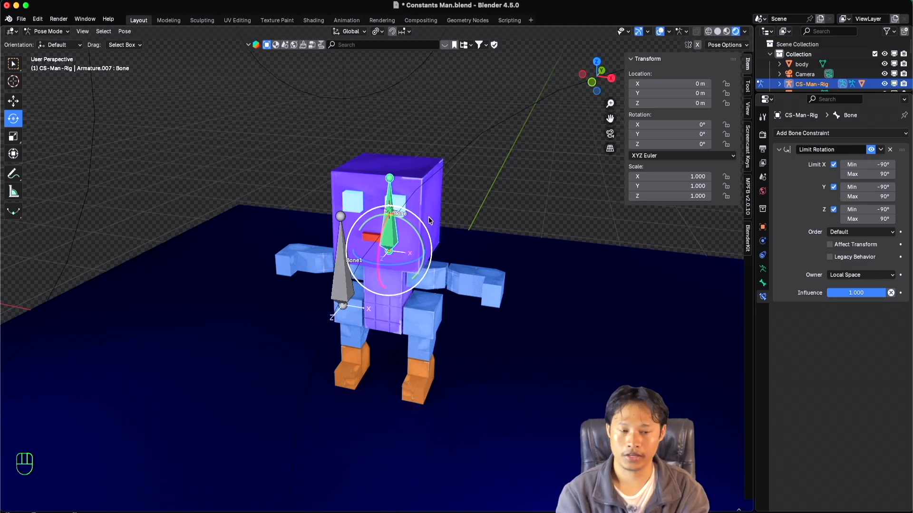
{"action": "left_click", "coordinate": [794, 134]}
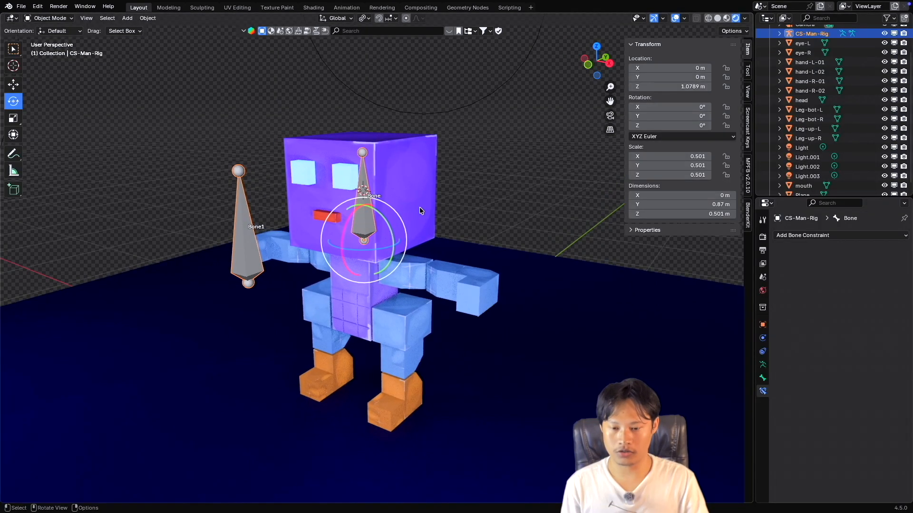
{"action": "scroll", "coordinate": [419, 209], "scroll_direction": "up", "scroll_amount": 3}
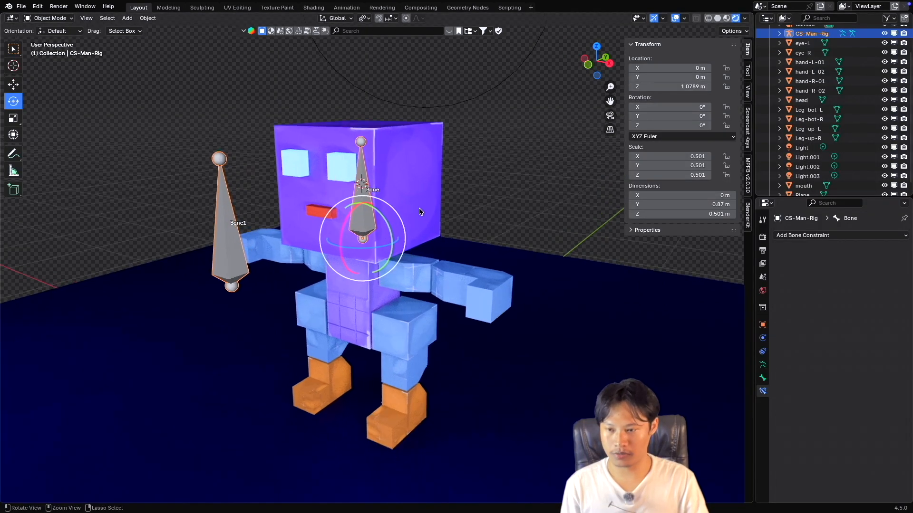
{"action": "scroll", "coordinate": [418, 207], "scroll_direction": "down", "scroll_amount": 2}
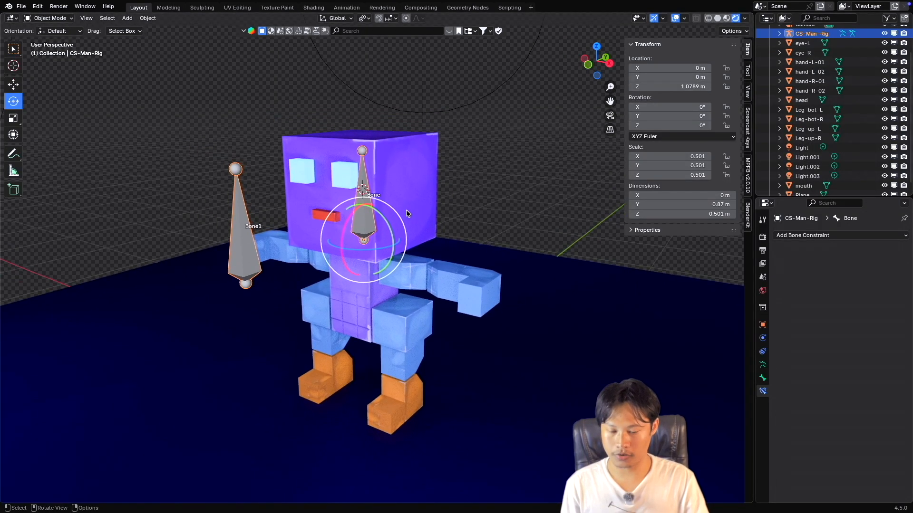
{"action": "scroll", "coordinate": [387, 213], "scroll_direction": "up", "scroll_amount": 1, "text": "ctrl"}
{"action": "scroll", "coordinate": [387, 213], "scroll_direction": "down", "scroll_amount": 1, "text": "ctrl"}
{"action": "scroll", "coordinate": [388, 214], "scroll_direction": "down", "scroll_amount": 2, "text": "shift"}
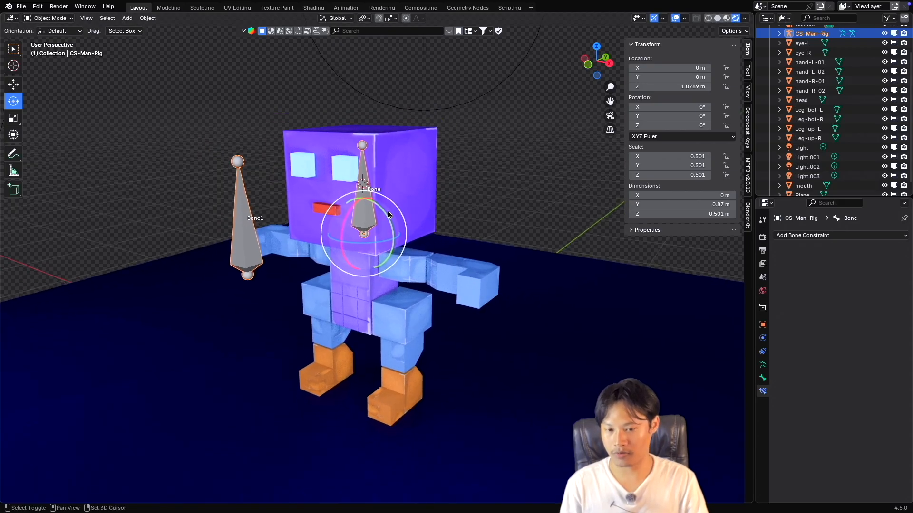
{"action": "scroll", "coordinate": [388, 214], "scroll_direction": "up", "scroll_amount": 1, "text": "ctrl"}
{"action": "scroll", "coordinate": [388, 214], "scroll_direction": "down", "scroll_amount": 1, "text": "ctrl"}
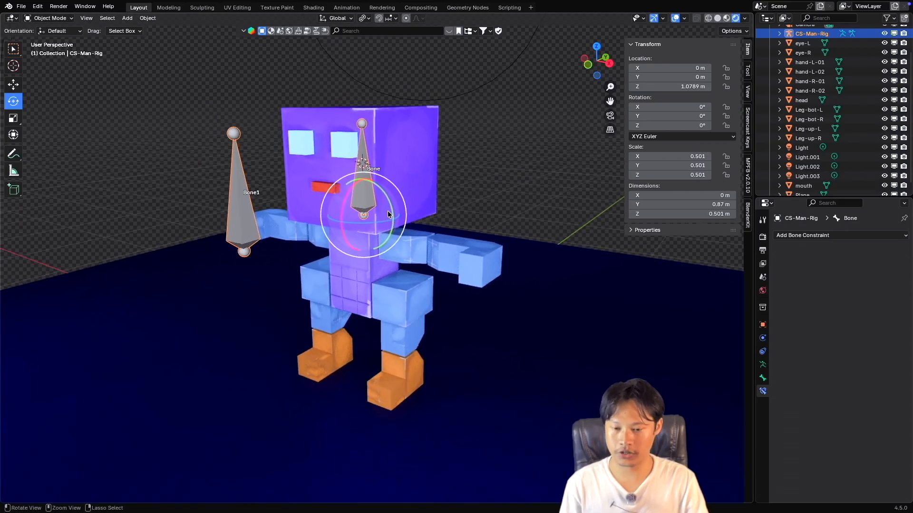
{"action": "scroll", "coordinate": [388, 214], "scroll_direction": "up", "scroll_amount": 2}
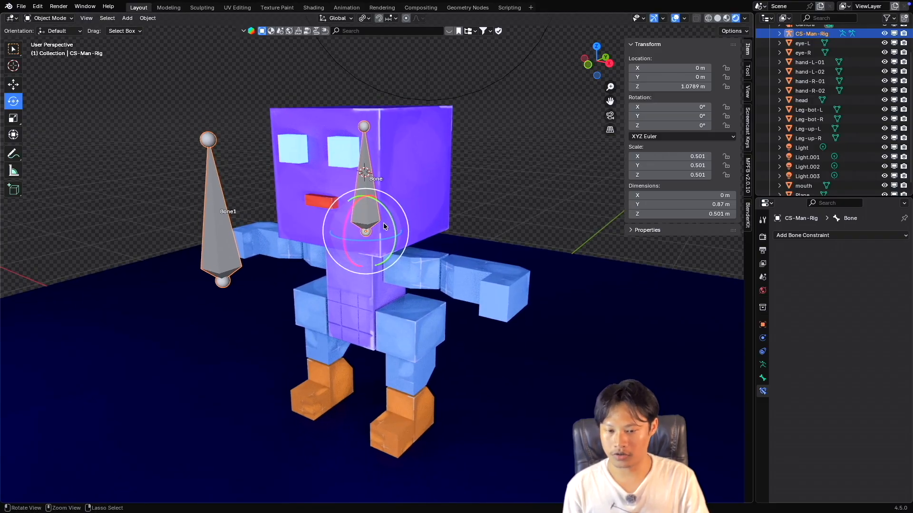
{"action": "scroll", "coordinate": [383, 224], "scroll_direction": "down", "scroll_amount": 1, "text": "ctrl"}
{"action": "scroll", "coordinate": [383, 221], "scroll_direction": "up", "scroll_amount": 3}
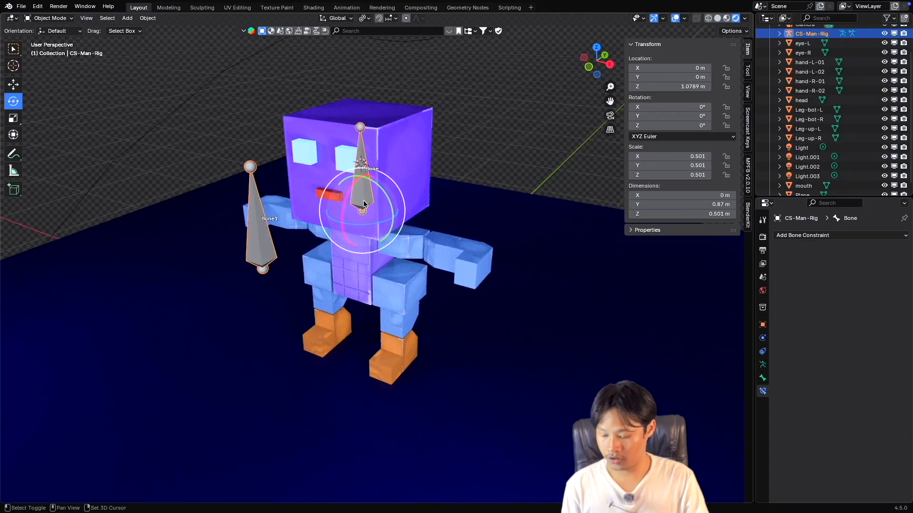
{"action": "scroll", "coordinate": [400, 209], "scroll_direction": "up", "scroll_amount": 1, "text": "ctrl"}
{"action": "key", "text": "ctrl+Tab"}
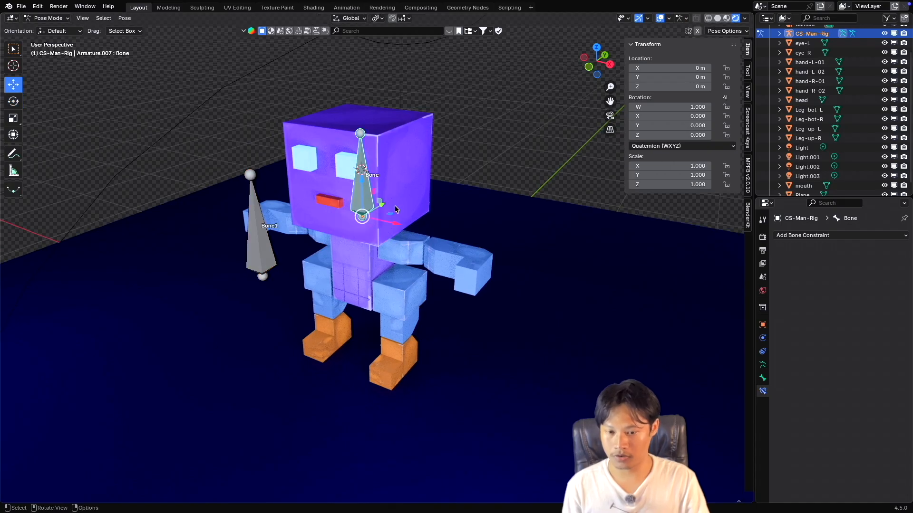
{"action": "scroll", "coordinate": [394, 206], "scroll_direction": "down", "scroll_amount": 2}
{"action": "scroll", "coordinate": [385, 203], "scroll_direction": "up", "scroll_amount": 2, "text": "ctrl"}
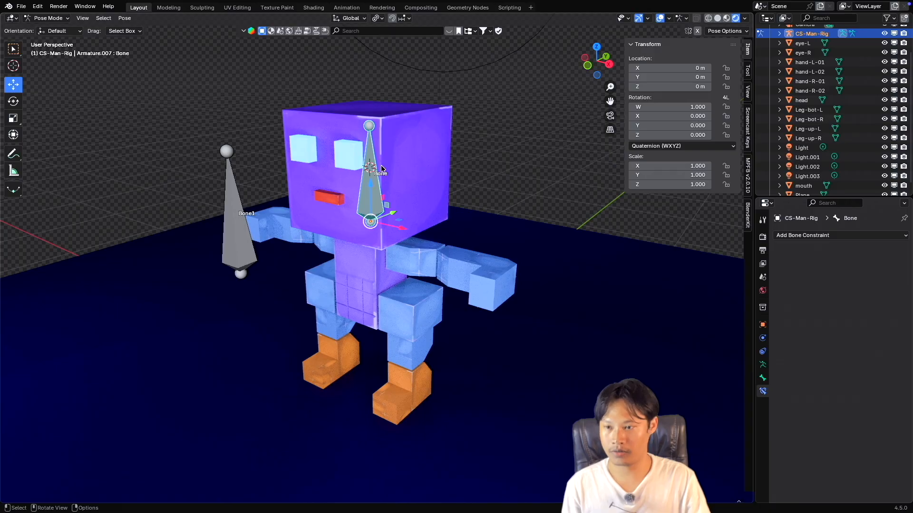
{"action": "left_click", "coordinate": [48, 18]}
{"action": "left_click", "coordinate": [47, 29]}
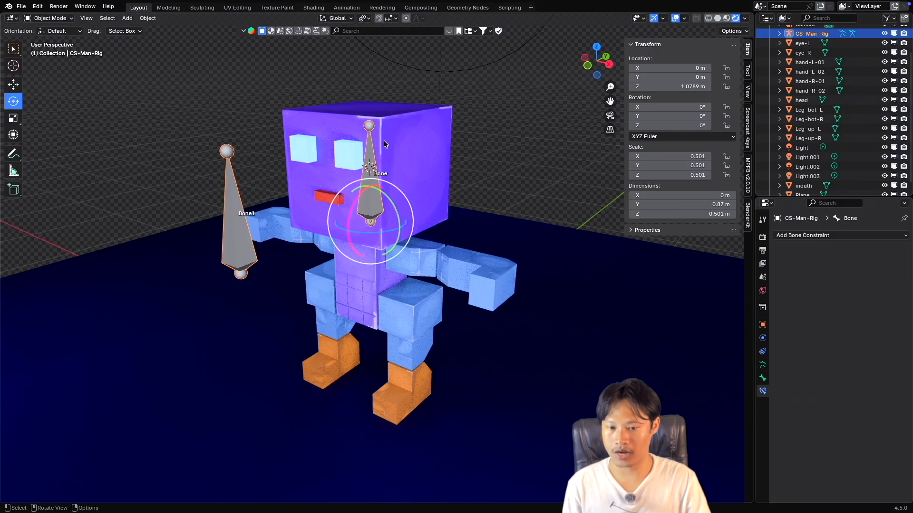
Select the head mesh together with the rig, try working with them in Pose Mode, and return to Object Mode.
{"action": "left_click", "coordinate": [414, 160]}
{"action": "left_click", "coordinate": [373, 161], "text": "shift"}
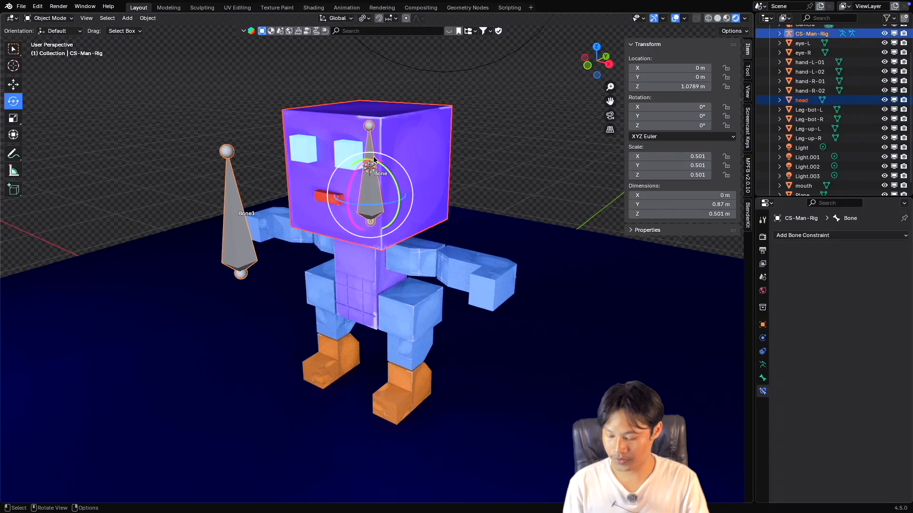
{"action": "key", "text": "ctrl+Tab"}
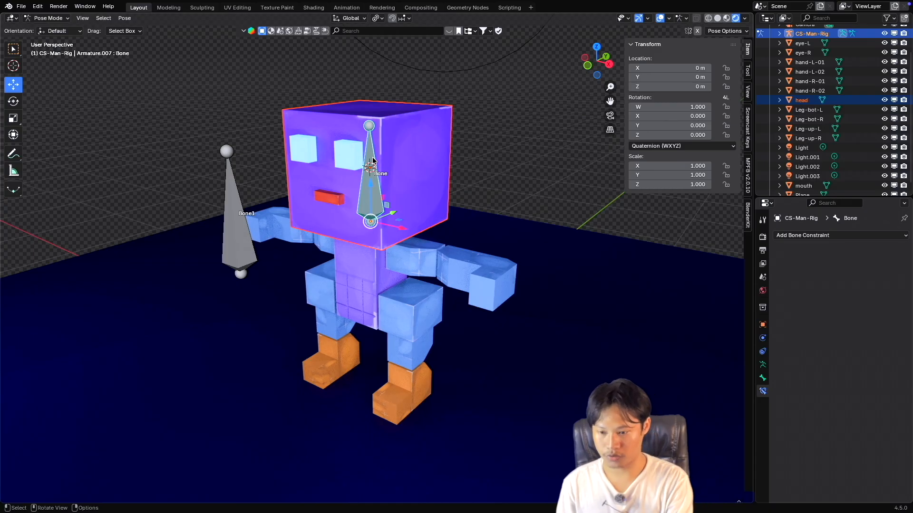
{"action": "key", "text": "super+p"}
{"action": "left_click", "coordinate": [373, 161]}
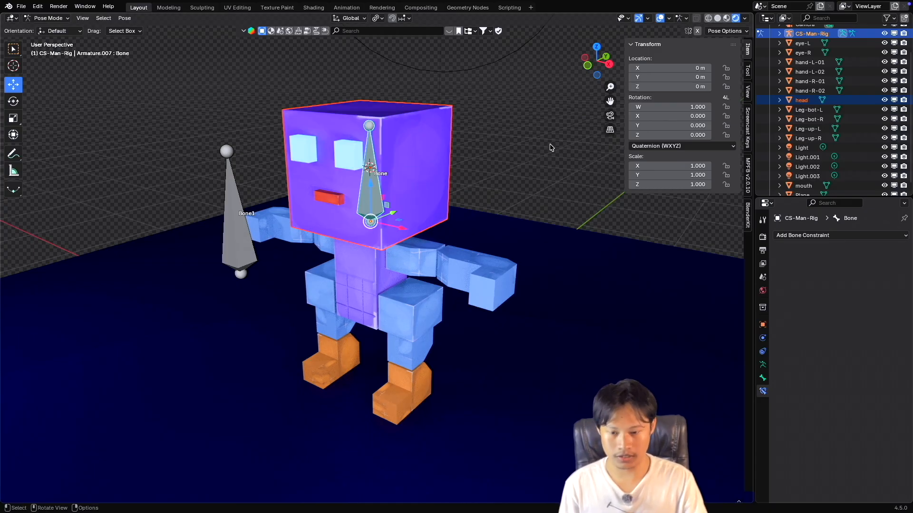
{"action": "key", "text": "ctrl+Tab"}
Enable the Screencast Keys overlay and hide the viewport sidebar.
{"action": "left_click", "coordinate": [747, 127]}
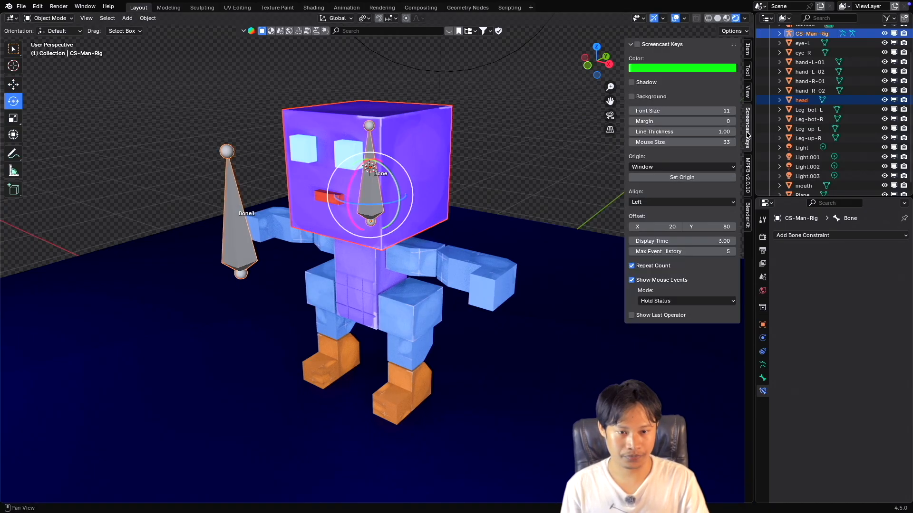
{"action": "key", "text": "n"}
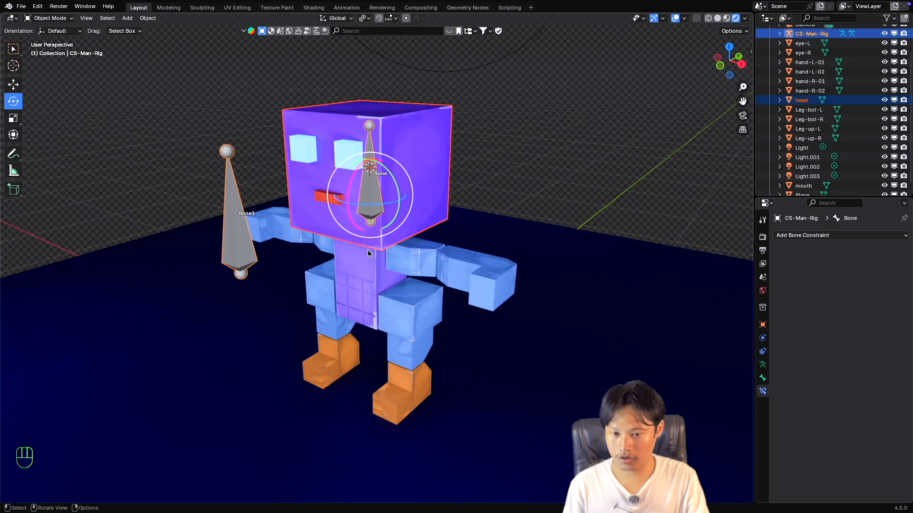
Select the head mesh, add the rig to the selection as the active object, and enter Pose Mode.
{"action": "left_click", "coordinate": [375, 194]}
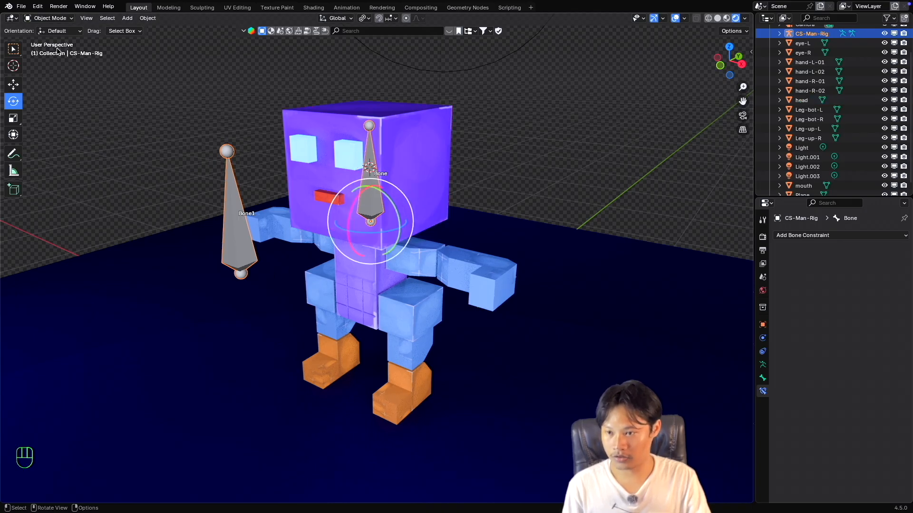
{"action": "left_click", "coordinate": [420, 153]}
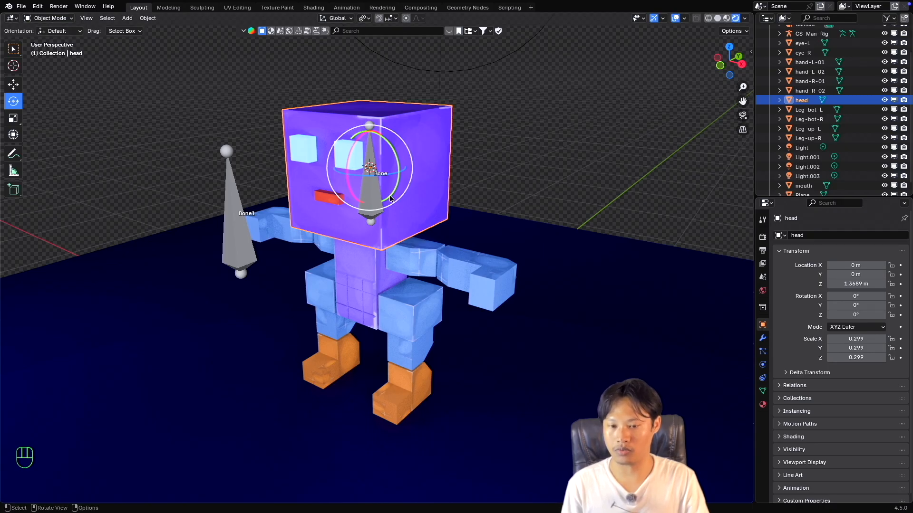
{"action": "left_click", "coordinate": [371, 192], "text": "shift"}
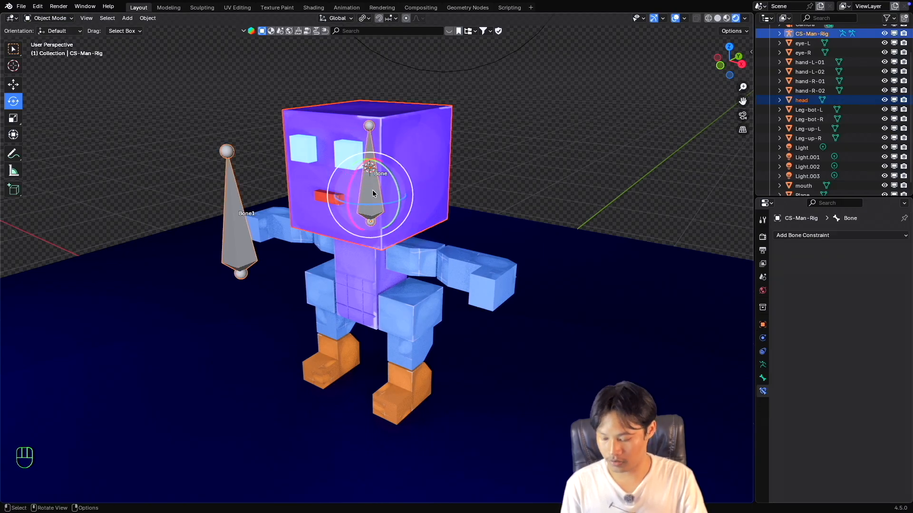
{"action": "key", "text": "ctrl+Tab"}
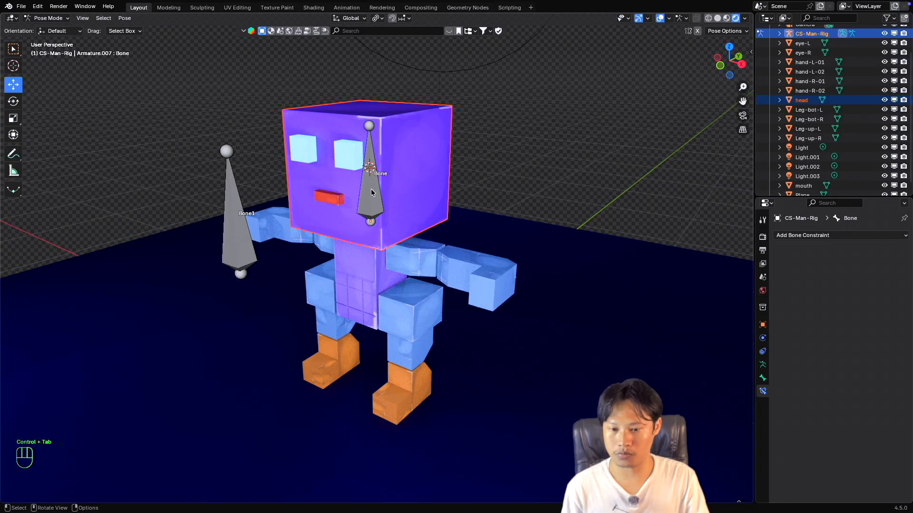
Select the head bone and parent the head mesh to it using the Bone parenting type.
{"action": "left_click", "coordinate": [371, 192]}
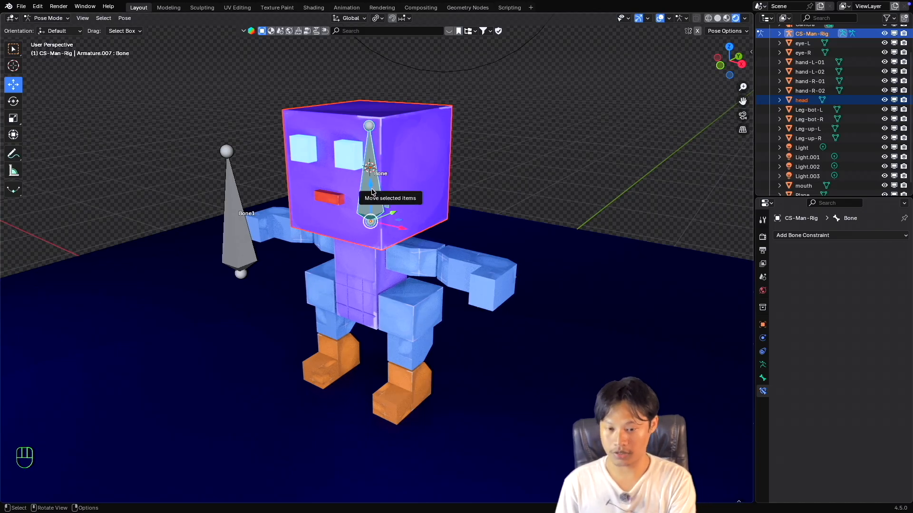
{"action": "key", "text": "super+p"}
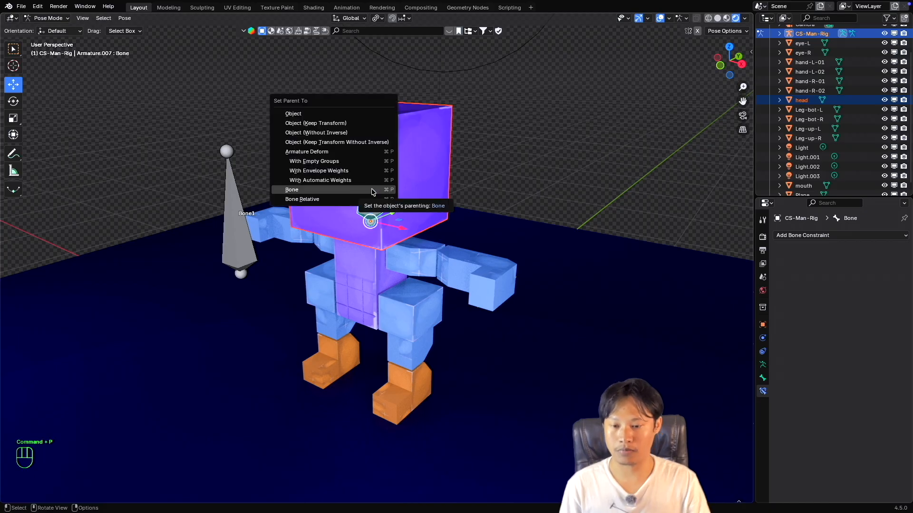
{"action": "left_click", "coordinate": [374, 190]}
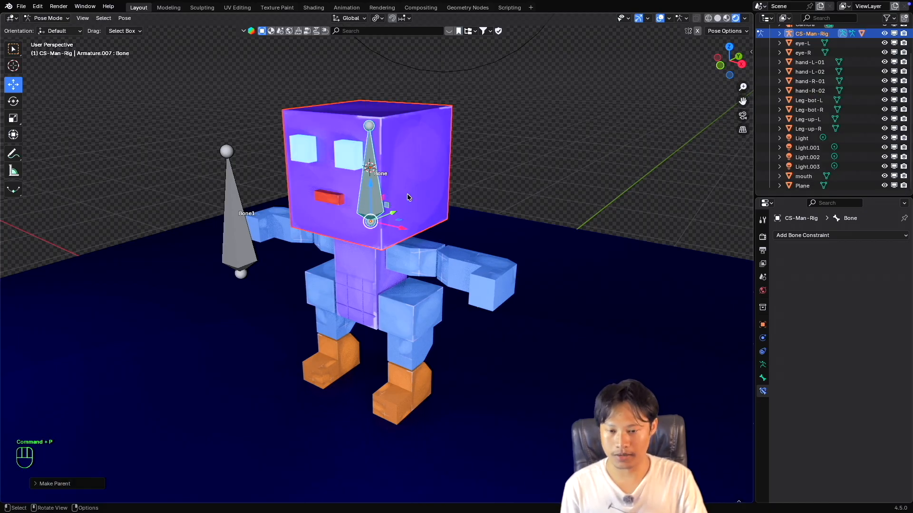
{"action": "left_click", "coordinate": [387, 199]}
Return to Object Mode, select only the rig, and enter Pose Mode again.
{"action": "left_click", "coordinate": [48, 18]}
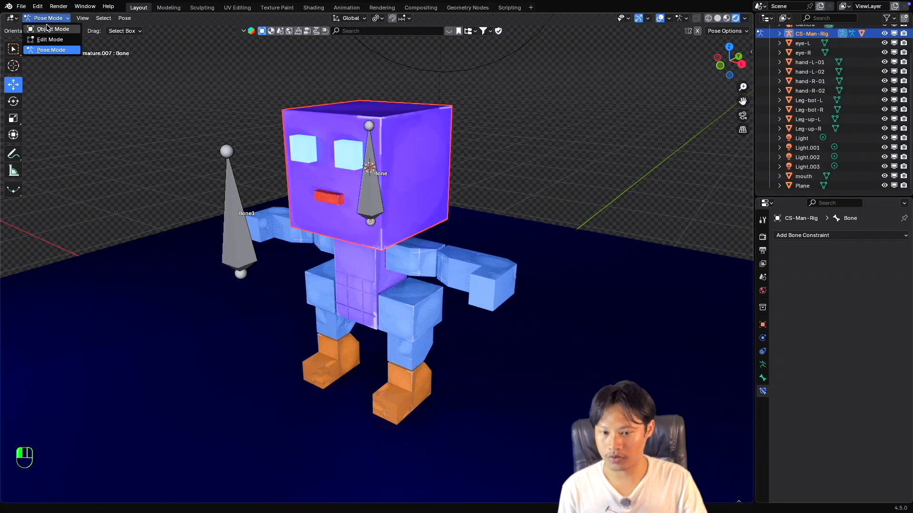
{"action": "left_click", "coordinate": [48, 29]}
{"action": "left_click", "coordinate": [358, 165]}
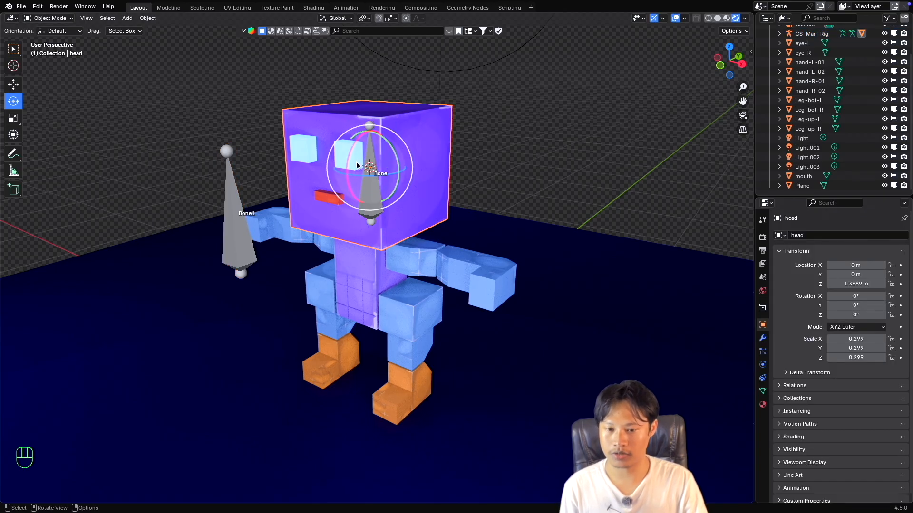
{"action": "left_click", "coordinate": [367, 159]}
{"action": "key", "text": "ctrl+Tab"}
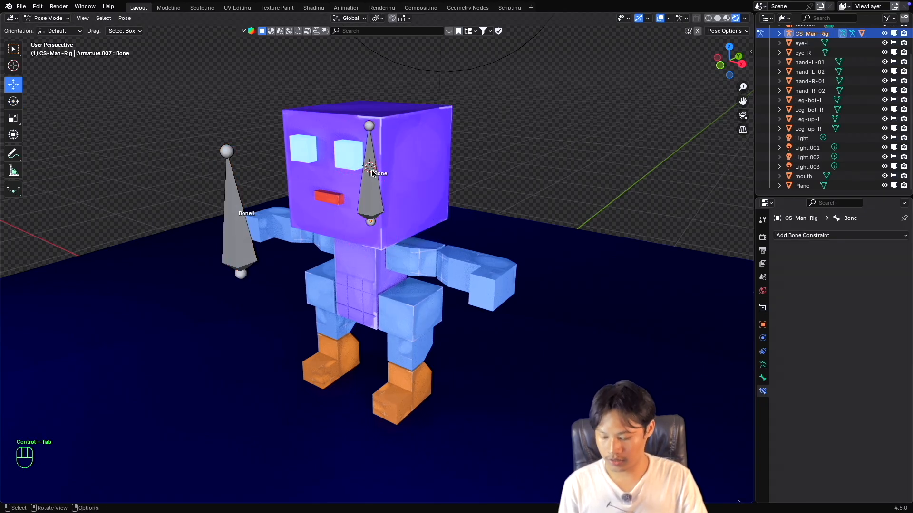
Try scaling up the head bone to test the head mesh's bone parenting.
{"action": "key", "text": "s"}
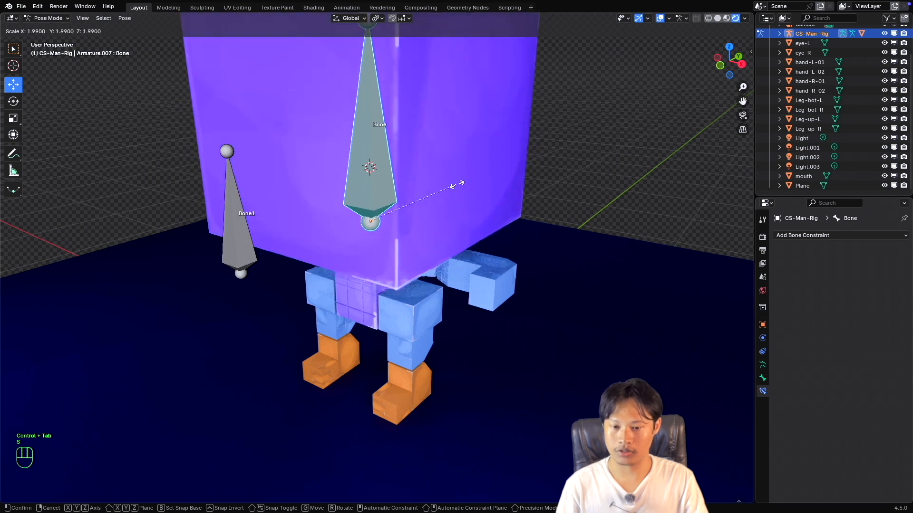
{"action": "key", "text": "Escape"}
{"action": "middle_click_drag", "start_coordinate": [397, 199], "coordinate": [388, 202]}
{"action": "scroll", "coordinate": [389, 202], "scroll_direction": "left", "scroll_amount": 2, "text": "shift"}
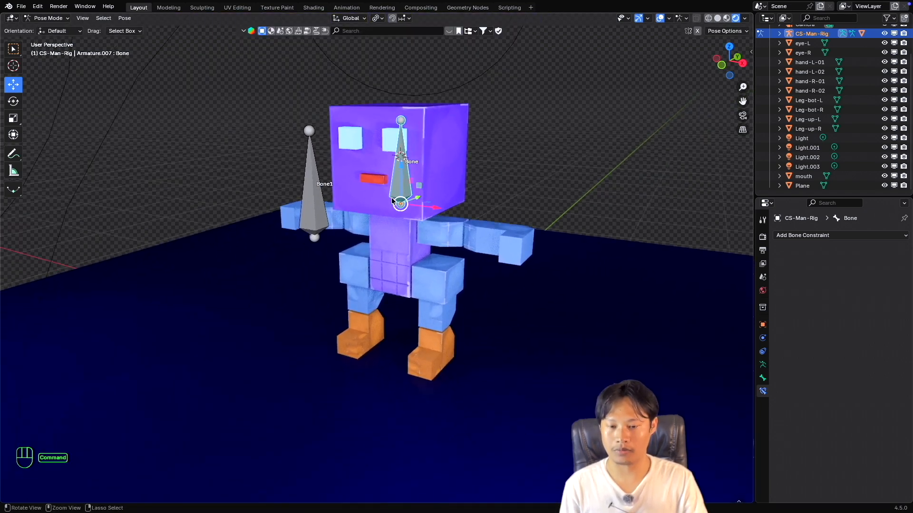
{"action": "scroll", "coordinate": [391, 201], "scroll_direction": "up", "scroll_amount": 3, "text": "super"}
{"action": "scroll", "coordinate": [391, 201], "scroll_direction": "down", "scroll_amount": 2, "text": "super"}
{"action": "scroll", "coordinate": [391, 201], "scroll_direction": "up", "scroll_amount": 1, "text": "shift"}
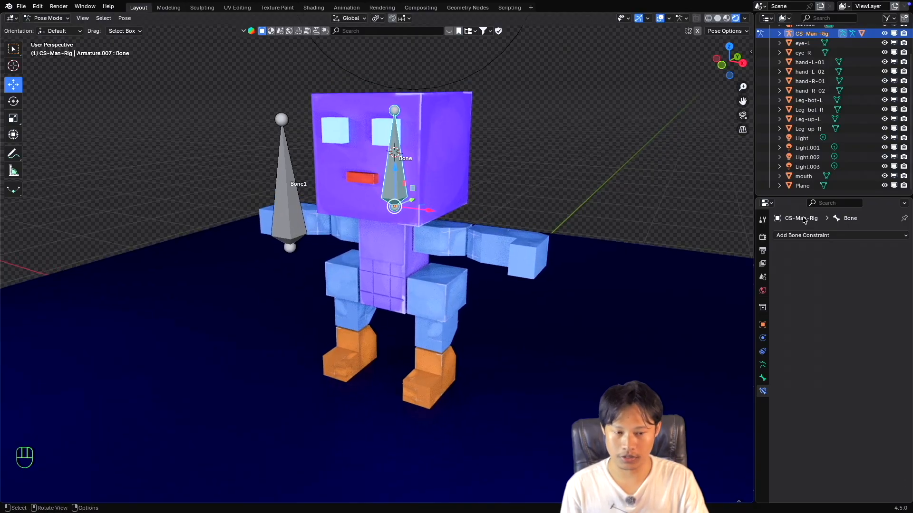
{"action": "scroll", "coordinate": [438, 215], "scroll_direction": "up", "scroll_amount": 2, "text": "shift"}
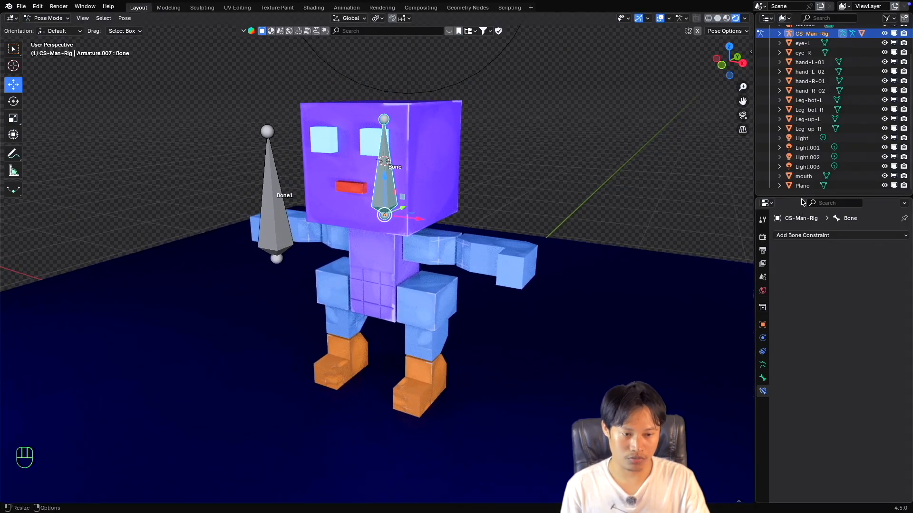
Enlarge the Properties editor and add a Limit Scale constraint to the head bone.
{"action": "left_click_drag", "start_coordinate": [802, 199], "coordinate": [803, 94]}
{"action": "left_click", "coordinate": [816, 131]}
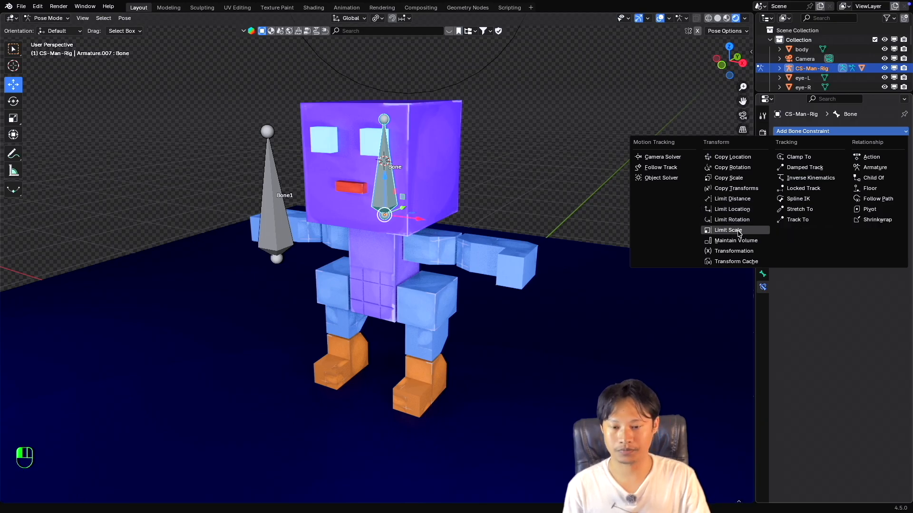
{"action": "left_click", "coordinate": [740, 233]}
{"action": "middle_click_drag", "start_coordinate": [391, 215], "coordinate": [406, 198]}
{"action": "scroll", "coordinate": [405, 196], "scroll_direction": "up", "scroll_amount": 1, "text": "super"}
{"action": "scroll", "coordinate": [406, 195], "scroll_direction": "down", "scroll_amount": 2, "text": "super"}
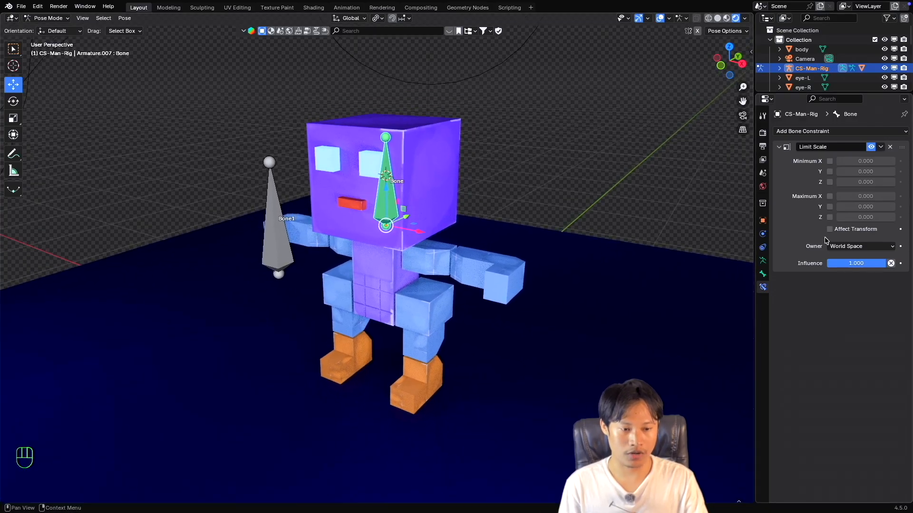
Set the Limit Scale constraint's owner to Local Space and the transform orientation to Local.
{"action": "left_click", "coordinate": [857, 247]}
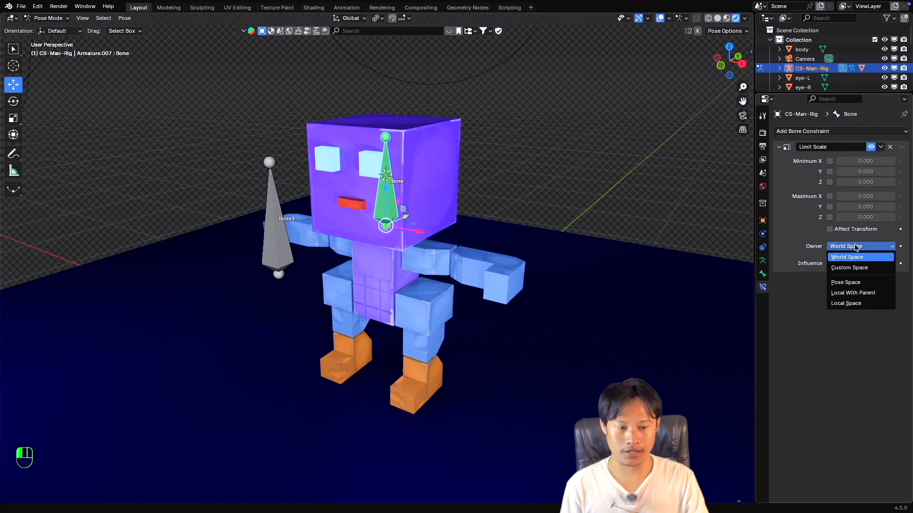
{"action": "left_click", "coordinate": [857, 304]}
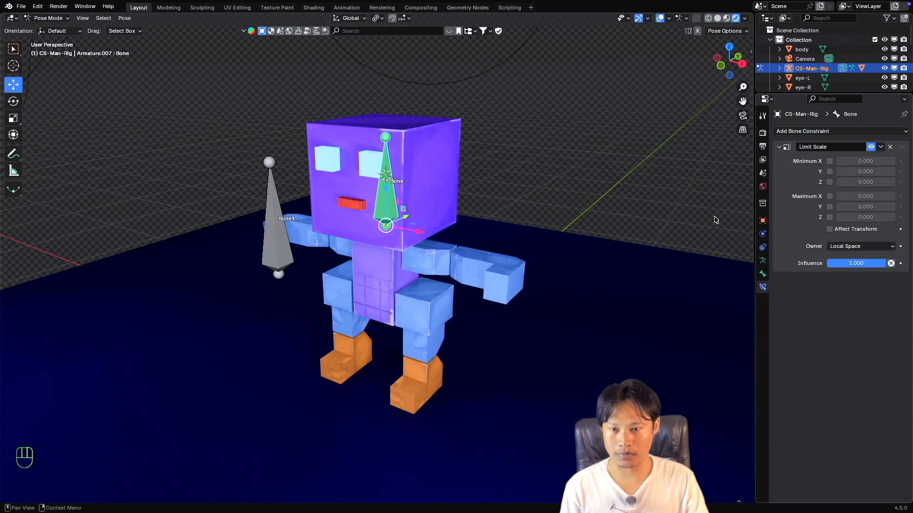
{"action": "left_click", "coordinate": [358, 19]}
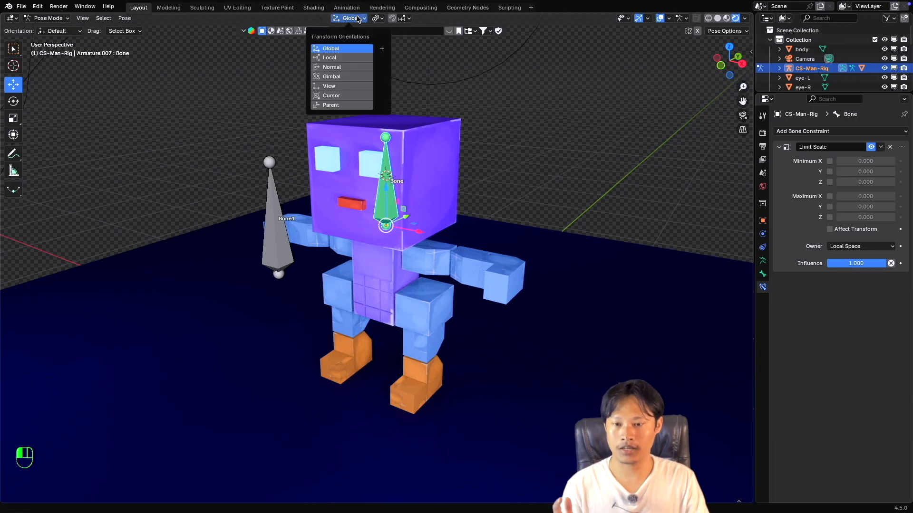
{"action": "left_click", "coordinate": [333, 57]}
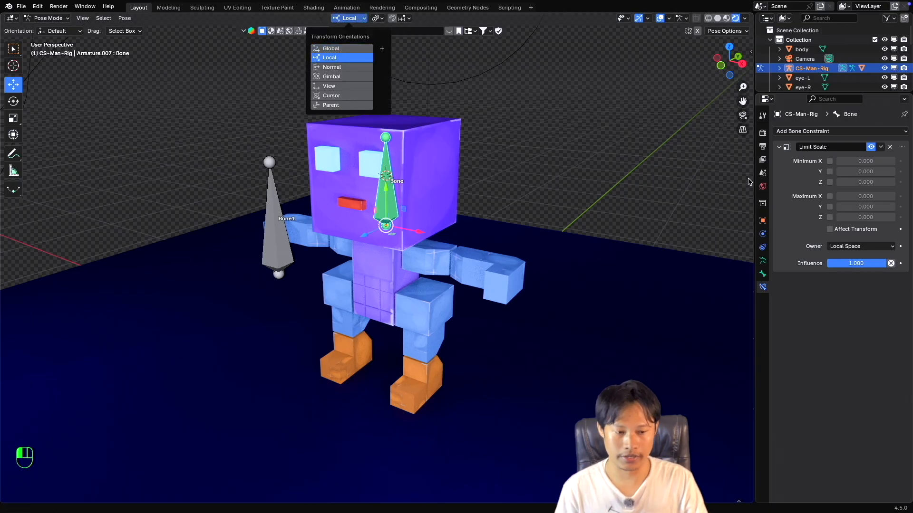
{"action": "left_click", "coordinate": [861, 247]}
{"action": "left_click", "coordinate": [362, 19]}
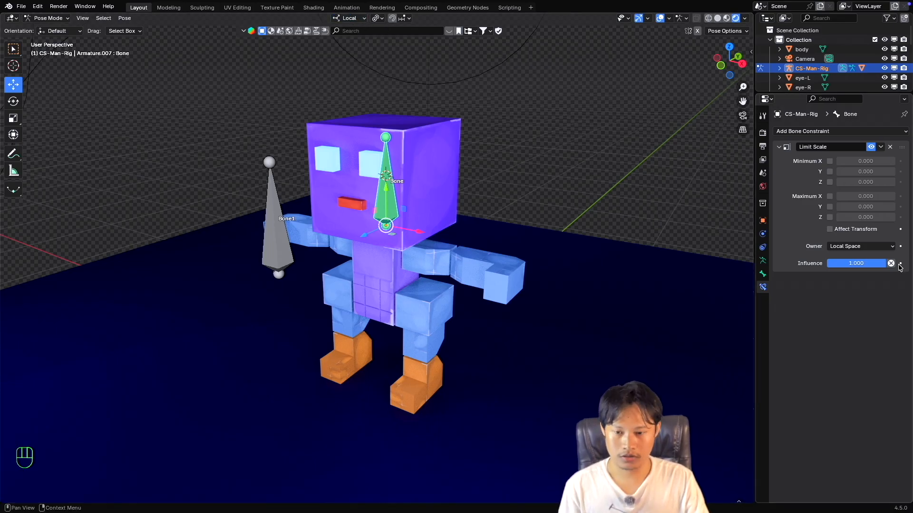
Enable the Limit Scale constraint's Maximum X, Y and Z limits and set all three to 1.
{"action": "scroll", "coordinate": [373, 200], "scroll_direction": "up", "scroll_amount": 2, "text": "super"}
{"action": "scroll", "coordinate": [373, 200], "scroll_direction": "down", "scroll_amount": 1, "text": "super"}
{"action": "scroll", "coordinate": [374, 203], "scroll_direction": "up", "scroll_amount": 1, "text": "shift"}
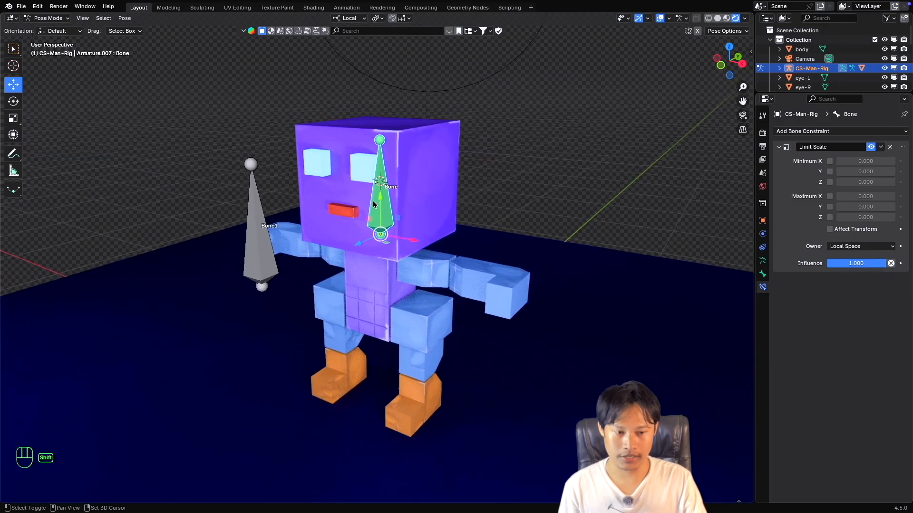
{"action": "scroll", "coordinate": [373, 203], "scroll_direction": "left", "scroll_amount": 1}
{"action": "scroll", "coordinate": [373, 203], "scroll_direction": "left", "scroll_amount": 1, "text": "shift"}
{"action": "scroll", "coordinate": [373, 204], "scroll_direction": "down", "scroll_amount": 1, "text": "super"}
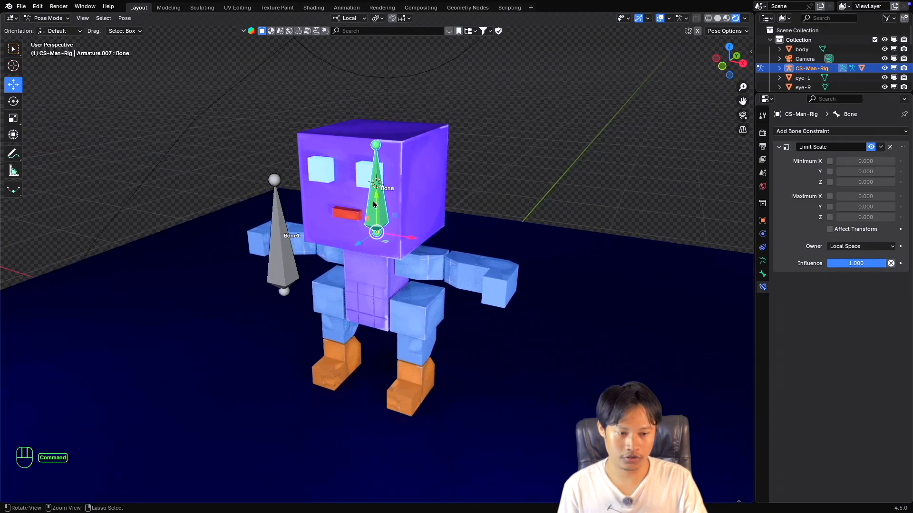
{"action": "scroll", "coordinate": [373, 204], "scroll_direction": "down", "scroll_amount": 1, "text": "shift"}
{"action": "scroll", "coordinate": [374, 204], "scroll_direction": "right", "scroll_amount": 1}
{"action": "scroll", "coordinate": [373, 204], "scroll_direction": "left", "scroll_amount": 1}
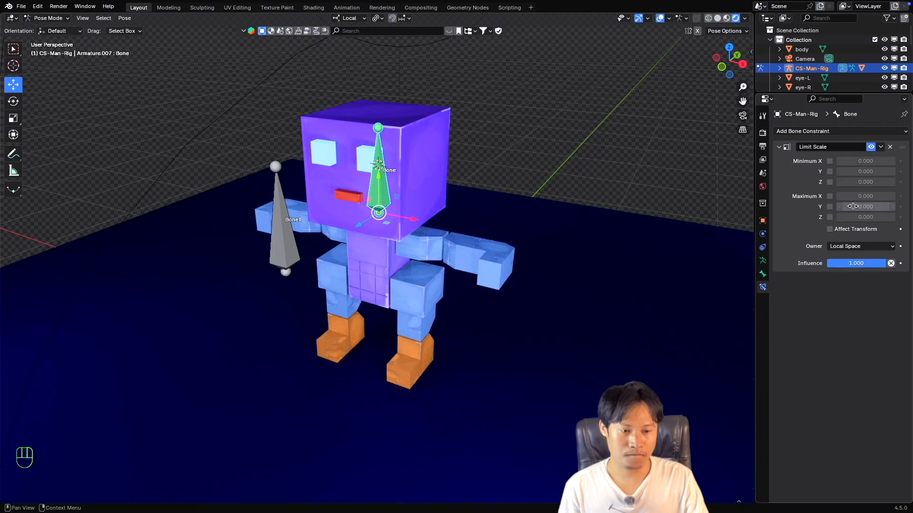
{"action": "left_click", "coordinate": [830, 196]}
{"action": "left_click", "coordinate": [829, 207]}
{"action": "left_click", "coordinate": [829, 217]}
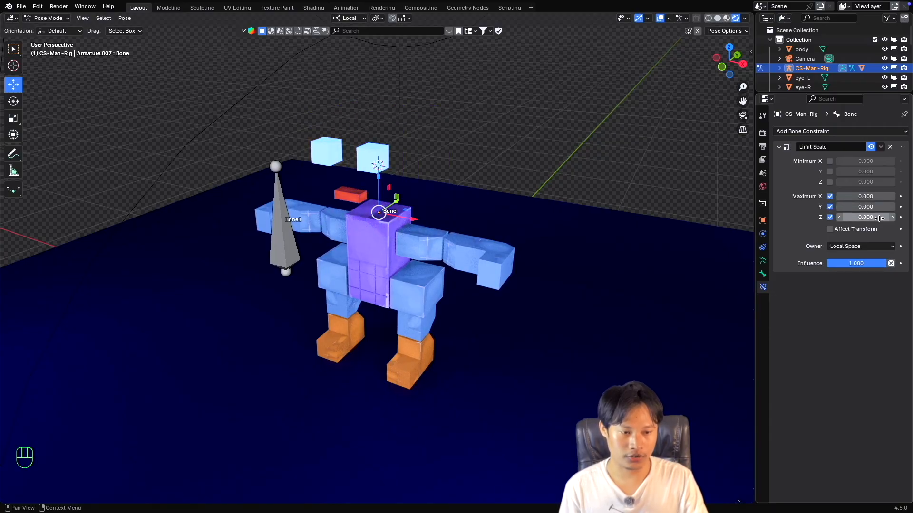
{"action": "mouse_move", "coordinate": [866, 196]}
{"action": "left_mouse_down"}
{"action": "mouse_move", "coordinate": [866, 218]}
{"action": "mouse_move", "coordinate": [866, 201]}
{"action": "left_mouse_up"}
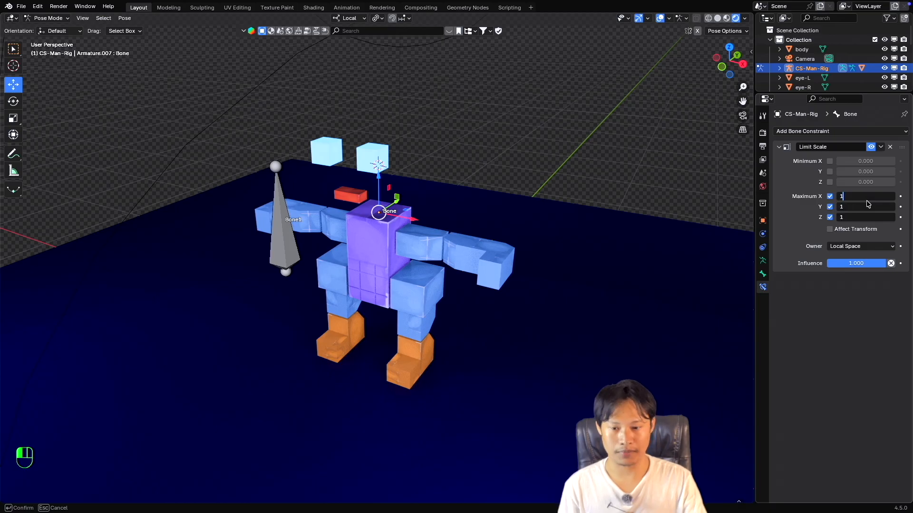
{"action": "type", "text": "1"}
{"action": "key", "text": "Return"}
Try scaling up the head bone with the Maximum X, Y and Z limits active.
{"action": "middle_click_drag", "start_coordinate": [420, 194], "coordinate": [616, 208]}
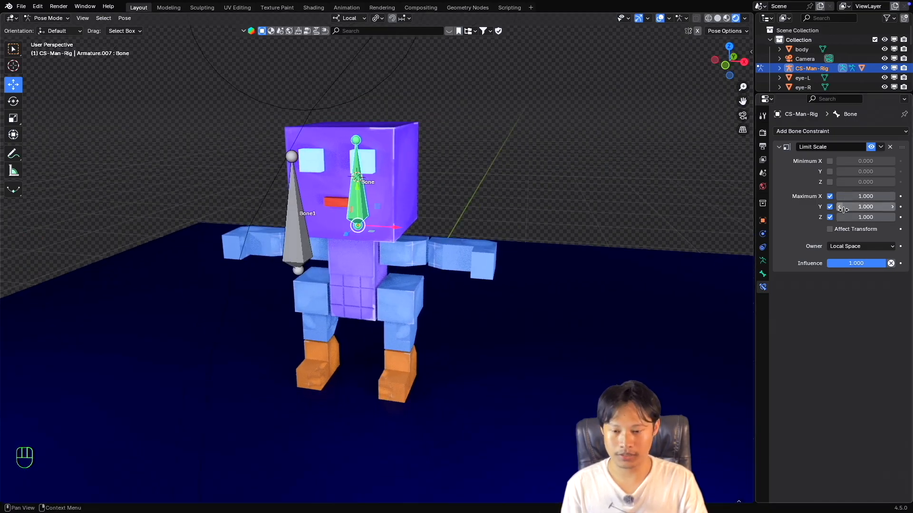
{"action": "scroll", "coordinate": [386, 217], "scroll_direction": "down", "scroll_amount": 1, "text": "super"}
{"action": "scroll", "coordinate": [386, 217], "scroll_direction": "down", "scroll_amount": 1, "text": "shift"}
{"action": "scroll", "coordinate": [386, 217], "scroll_direction": "right", "scroll_amount": 3}
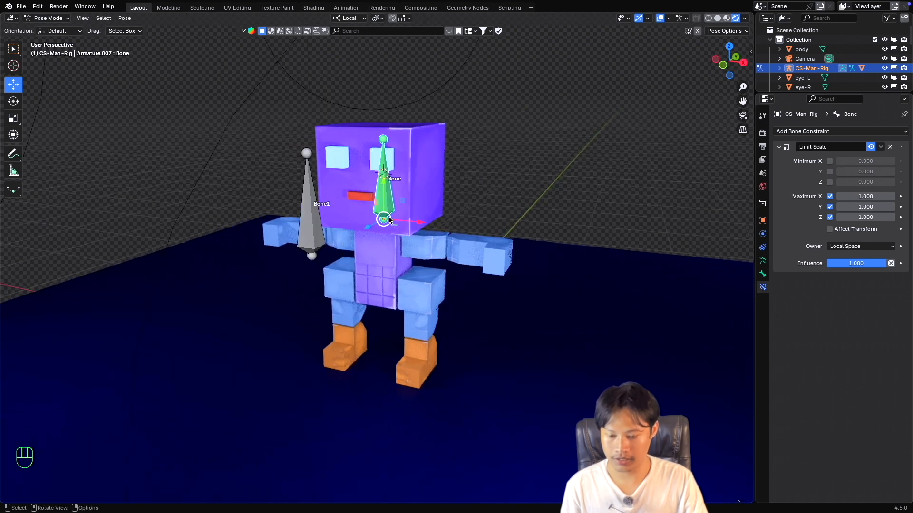
{"action": "key", "text": "s"}
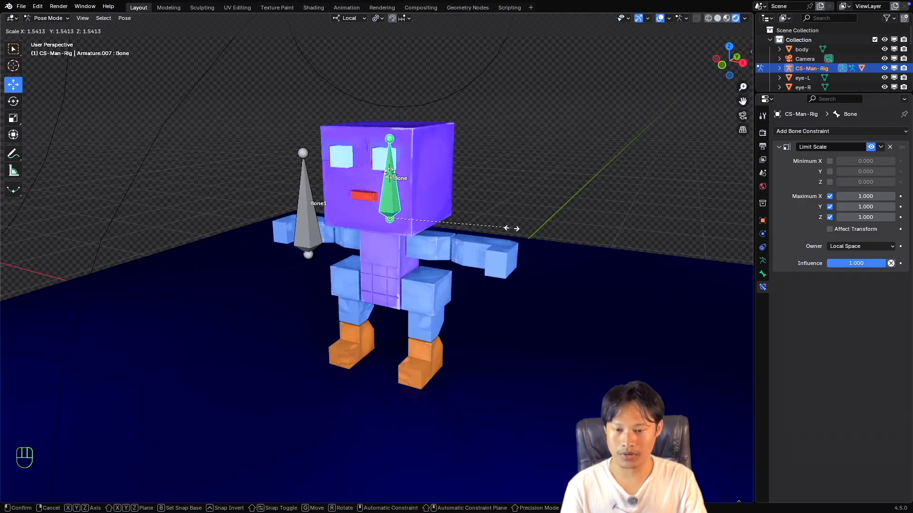
{"action": "key", "text": "Escape"}
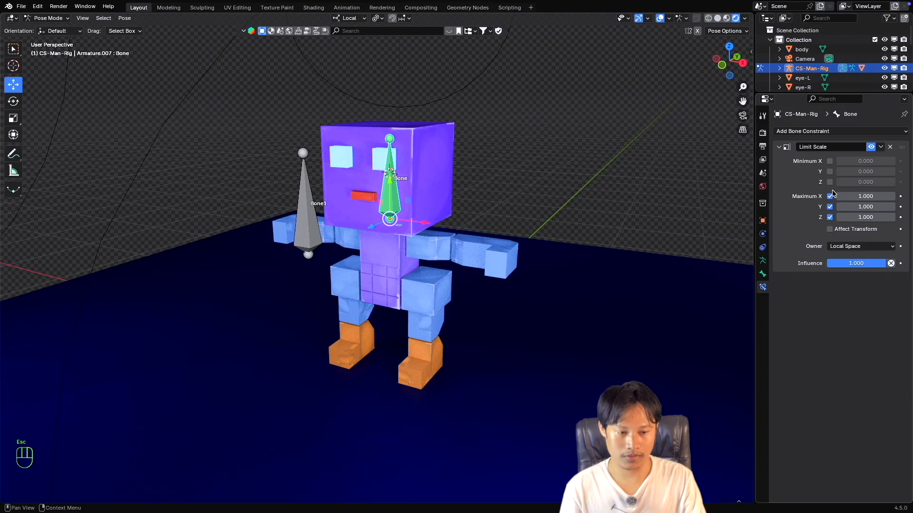
Disable the Maximum X, Y and Z limits and try scaling up the head bone.
{"action": "left_click_drag", "start_coordinate": [830, 197], "coordinate": [833, 217]}
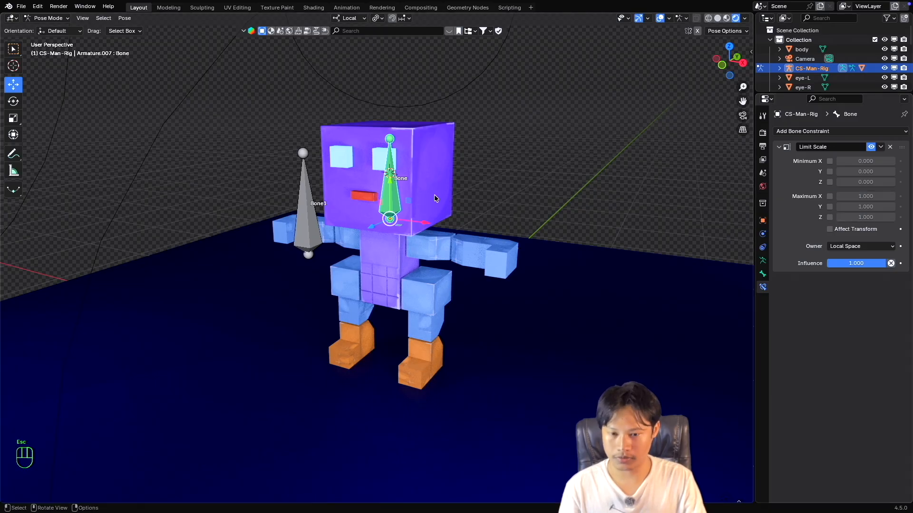
{"action": "key", "text": "s"}
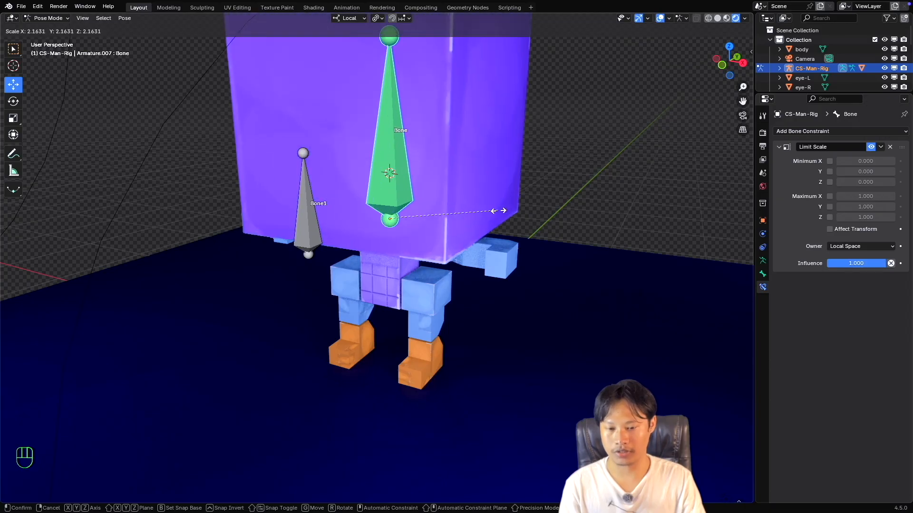
{"action": "key", "text": "Escape"}
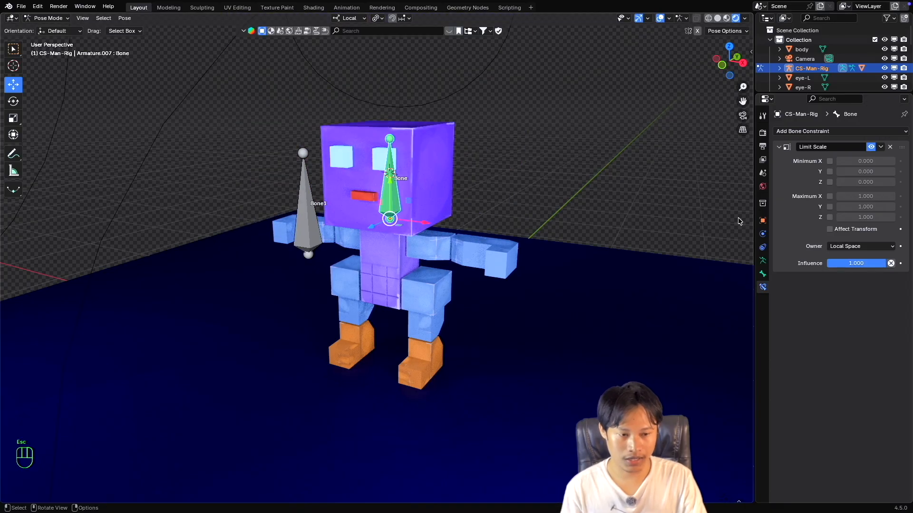
Re-enable the Maximum X, Y and Z limits and try scaling the head bone again.
{"action": "left_click", "coordinate": [831, 197]}
{"action": "left_click", "coordinate": [831, 197]}
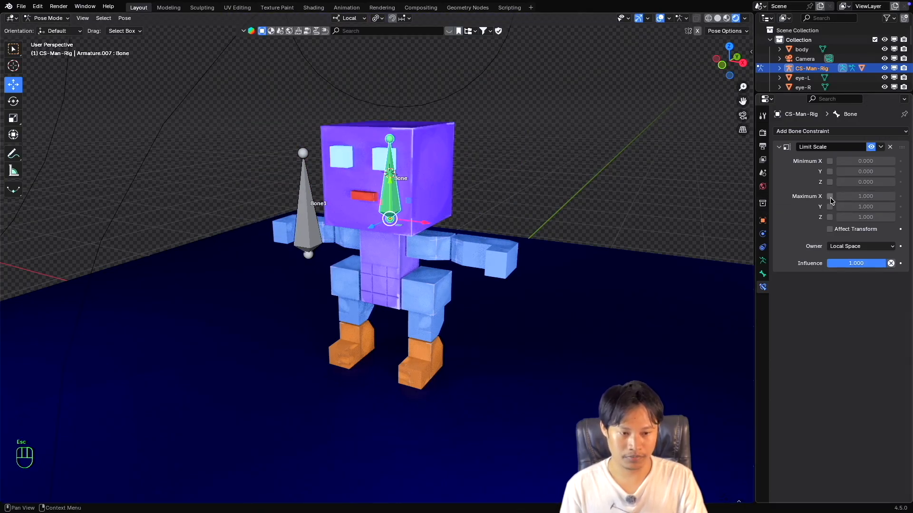
{"action": "left_click_drag", "start_coordinate": [831, 197], "coordinate": [831, 219]}
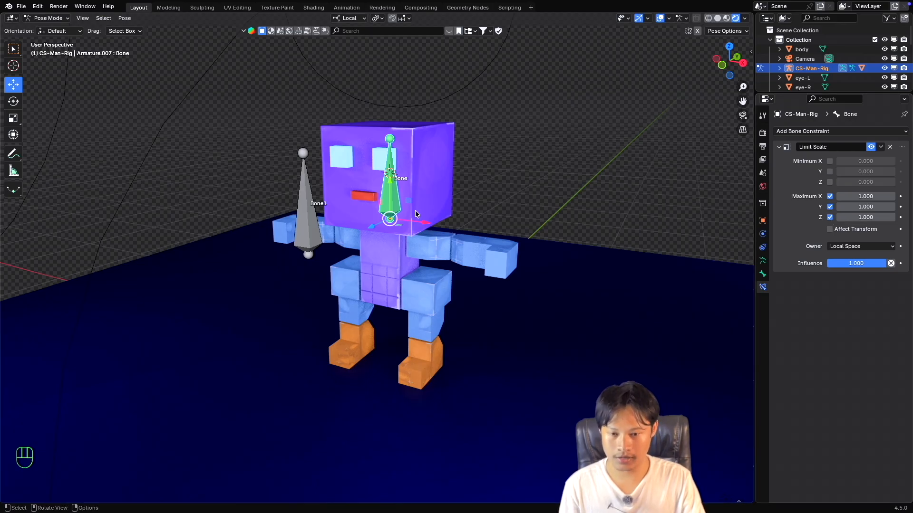
{"action": "key", "text": "s"}
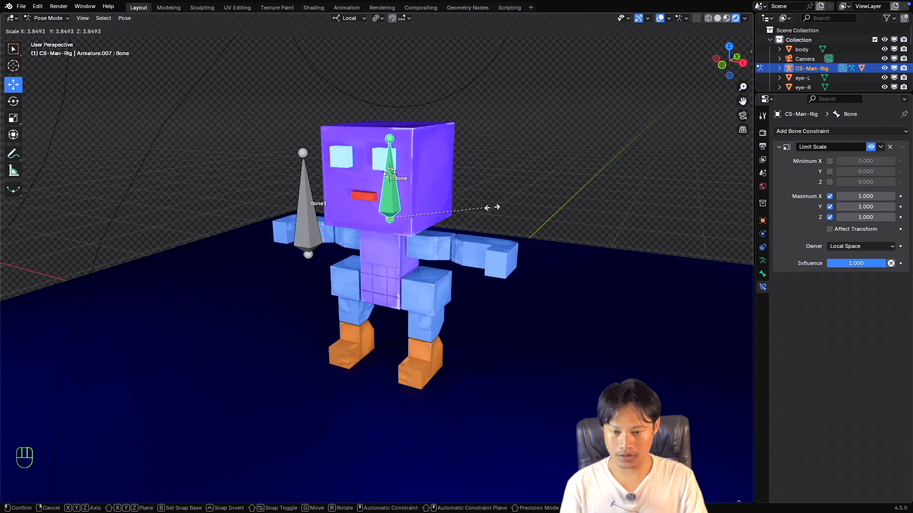
{"action": "key", "text": "Escape"}
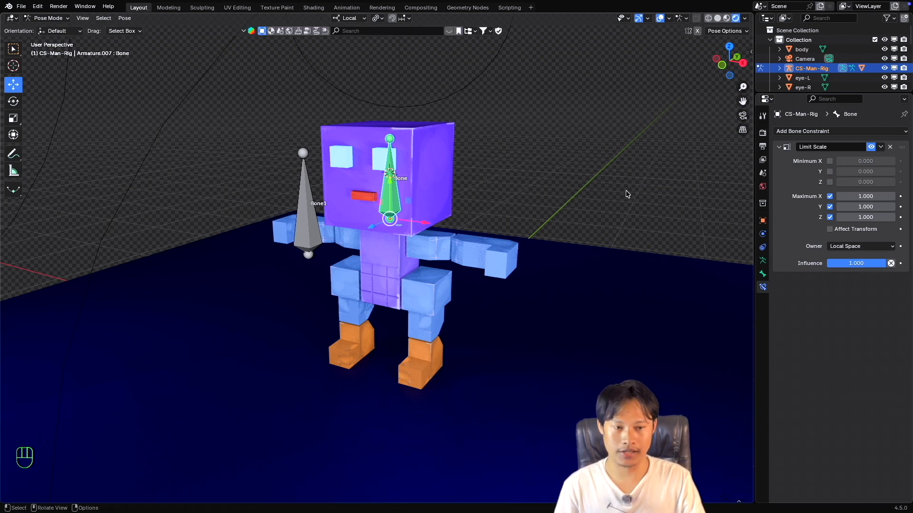
Show the head bone's transform values in the viewport and try scaling the bone up.
{"action": "key", "text": "n"}
{"action": "left_click", "coordinate": [745, 56]}
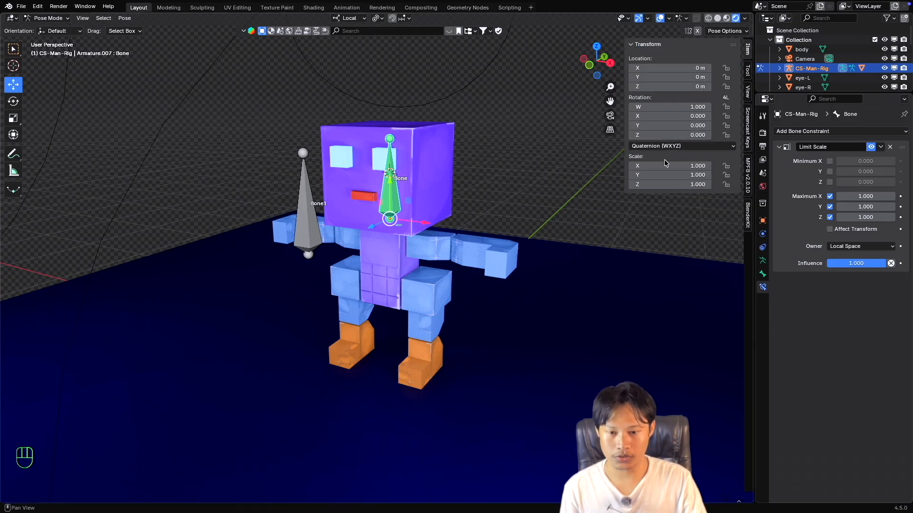
{"action": "key", "text": "s"}
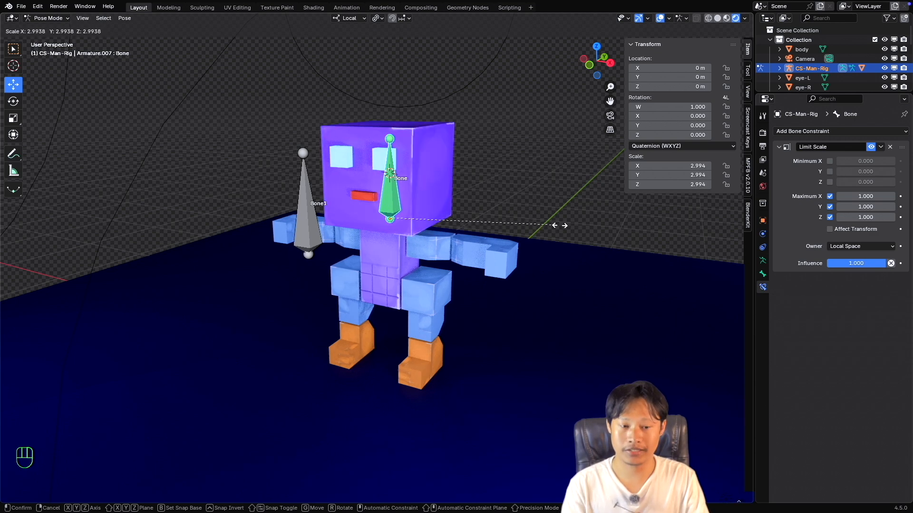
{"action": "key", "text": "Escape"}
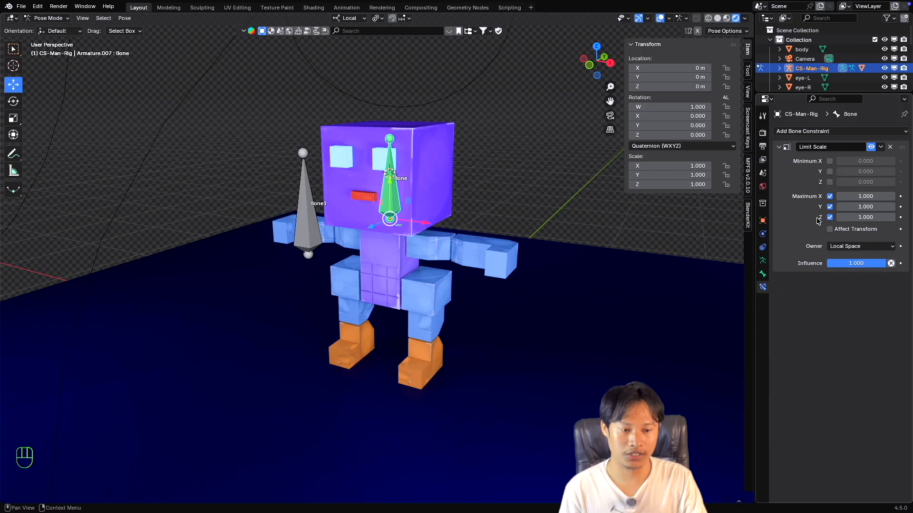
Enable Affect Transform on the Limit Scale constraint and try scaling up the head bone.
{"action": "left_click", "coordinate": [830, 230]}
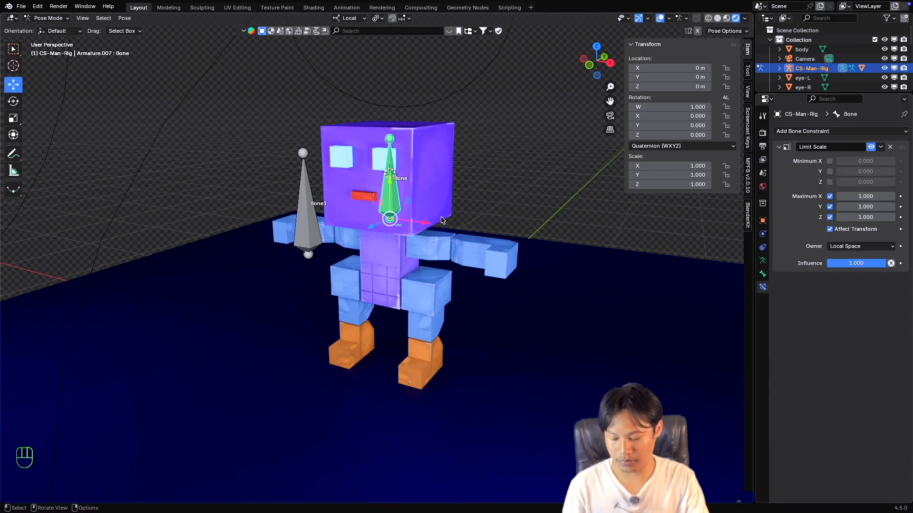
{"action": "key", "text": "s"}
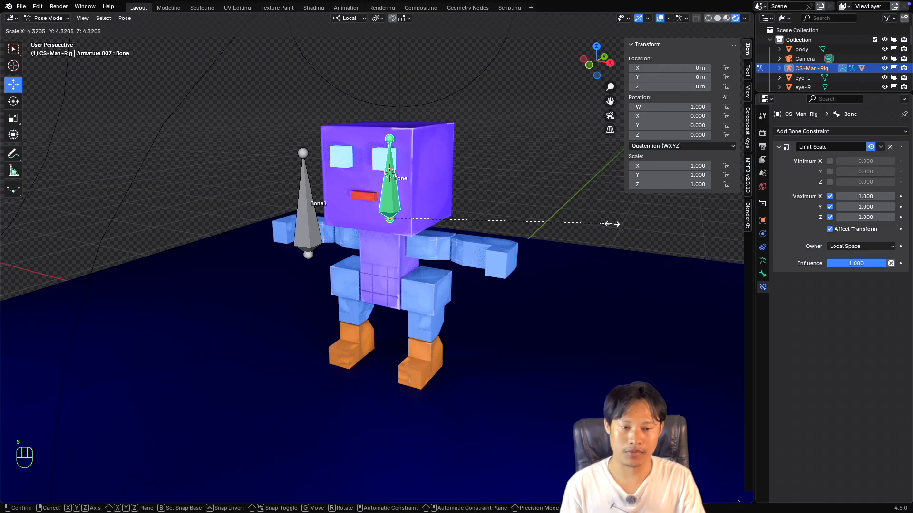
{"action": "key", "text": "Escape"}
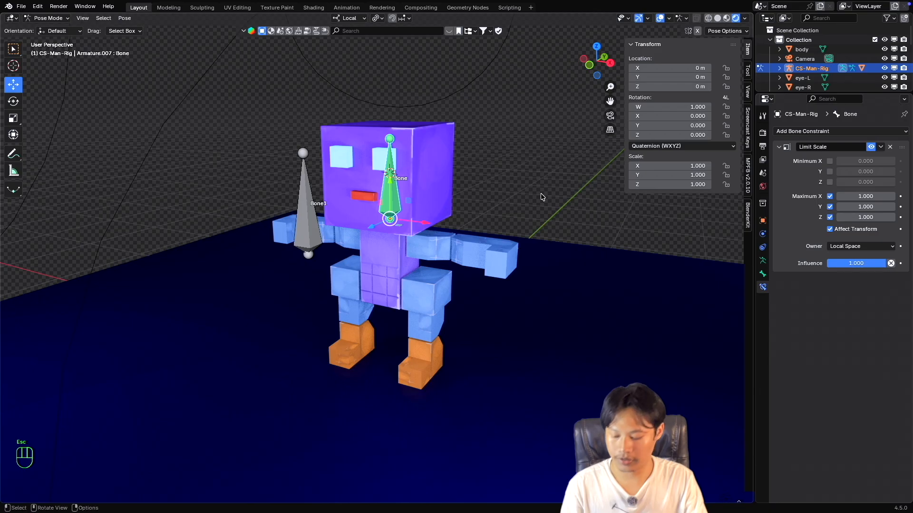
{"action": "key", "text": "s"}
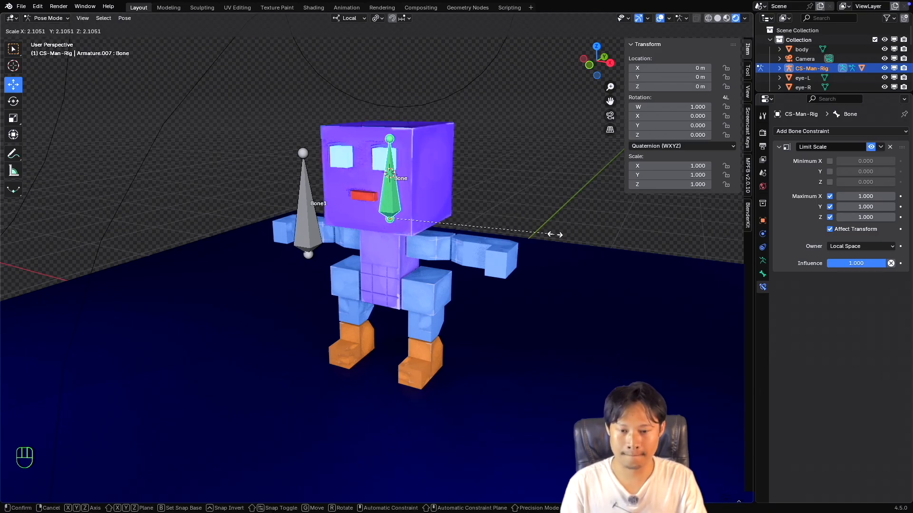
{"action": "key", "text": "Escape"}
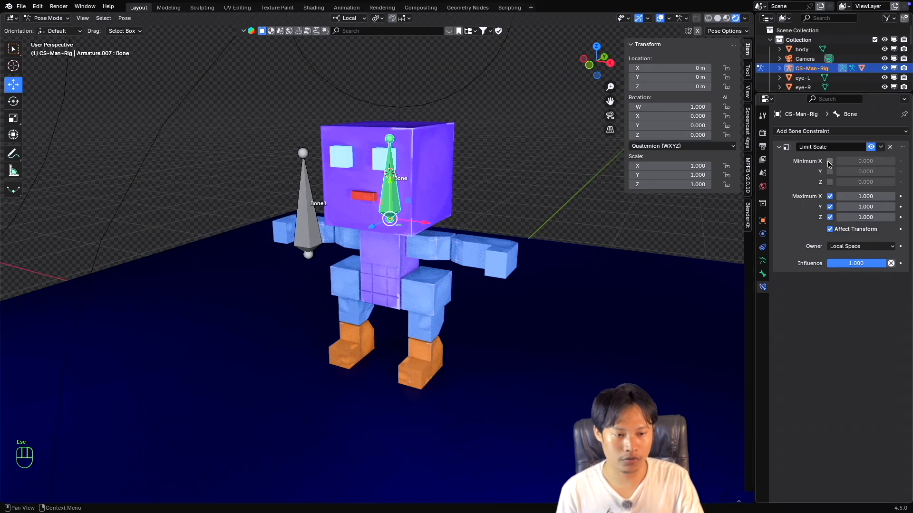
Enable the Minimum X, Y and Z limits, set all three to -1, and try scaling the head bone into negative values.
{"action": "left_click_drag", "start_coordinate": [830, 163], "coordinate": [830, 172]}
{"action": "left_click", "coordinate": [830, 182]}
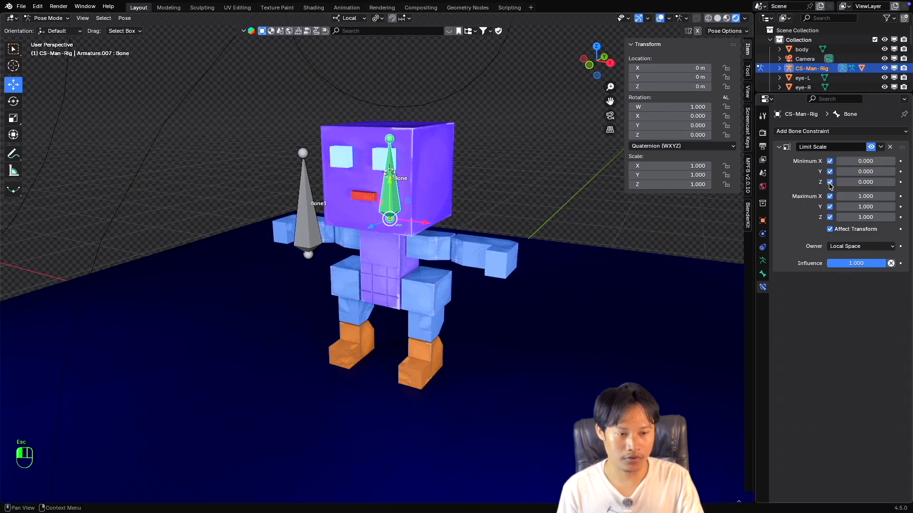
{"action": "left_click", "coordinate": [865, 161], "text": "ctrl"}
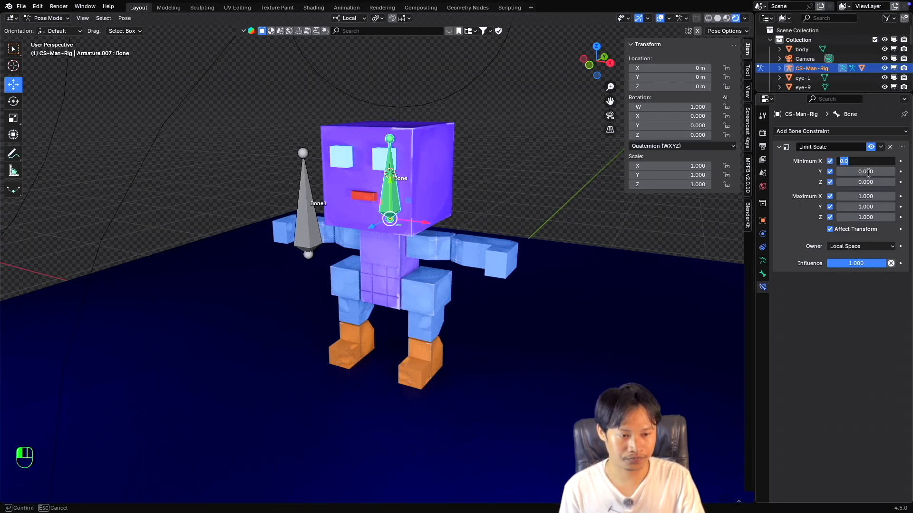
{"action": "left_click", "coordinate": [869, 172]}
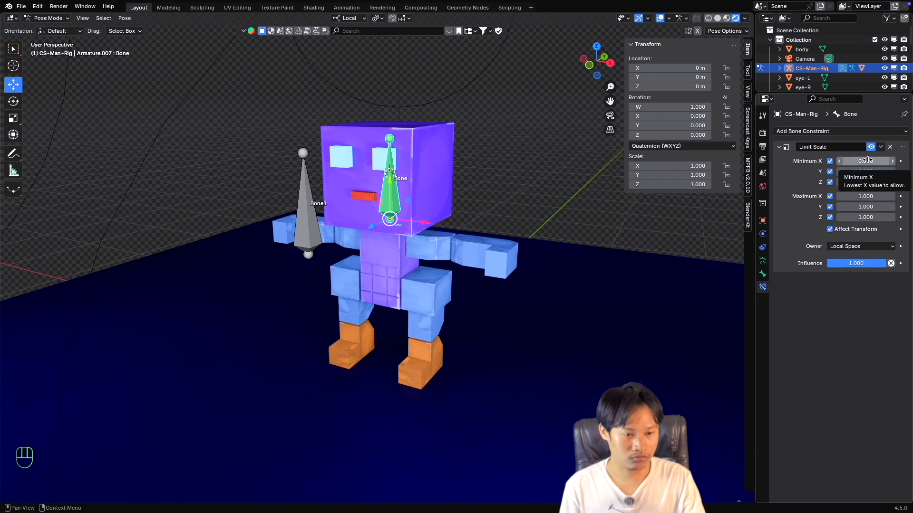
{"action": "left_click_drag", "start_coordinate": [867, 161], "coordinate": [866, 183], "text": "alt"}
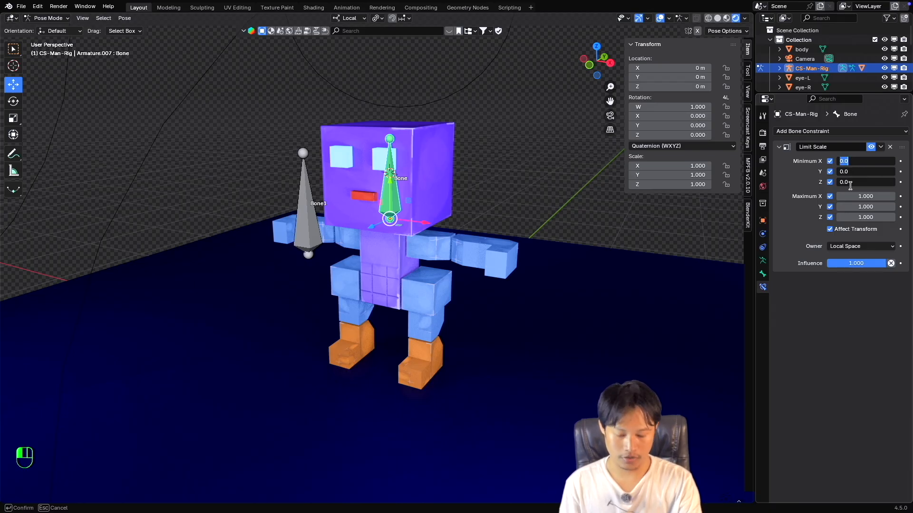
{"action": "key", "text": "Return"}
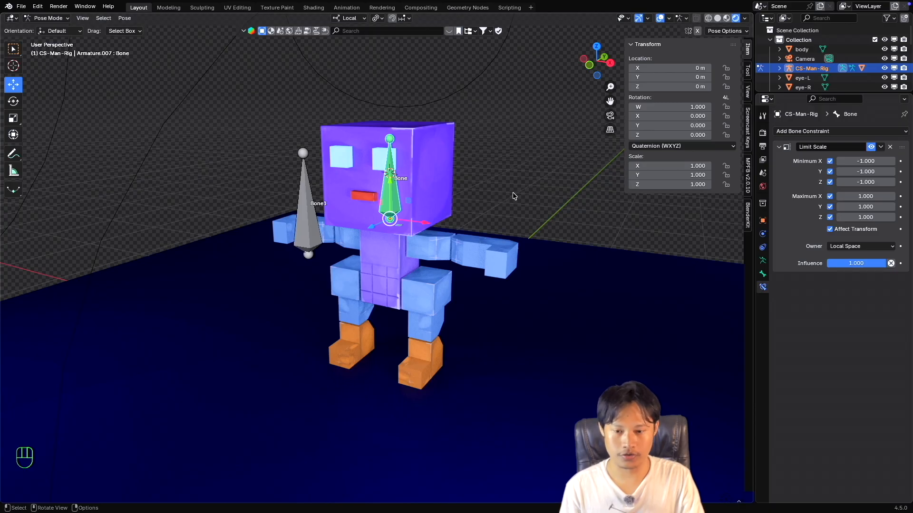
{"action": "key", "text": "s"}
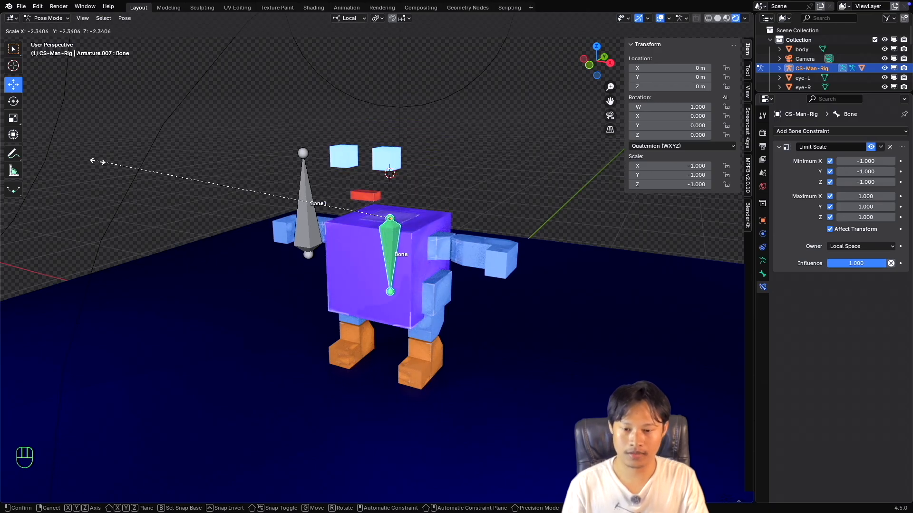
{"action": "key", "text": "Escape"}
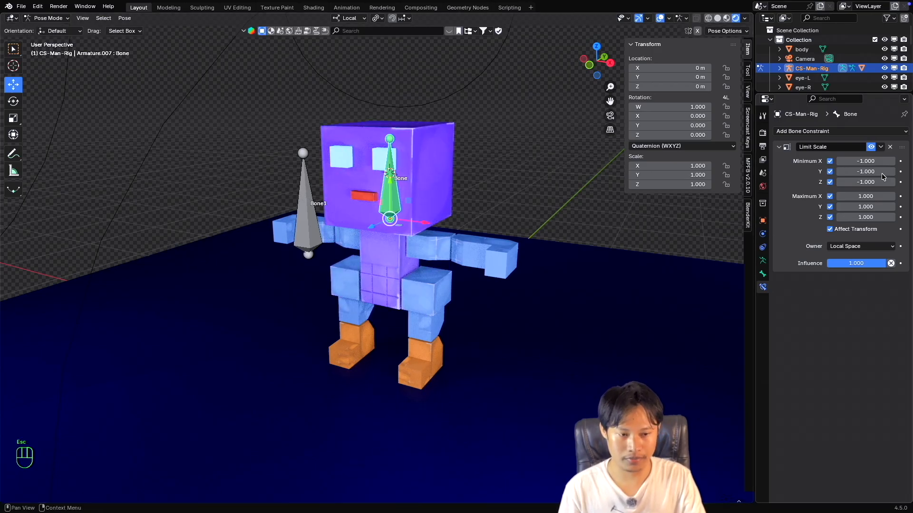
Disable the Minimum X, Y and Z limits and try scaling the head bone to negative and smaller sizes.
{"action": "left_click_drag", "start_coordinate": [829, 161], "coordinate": [830, 182]}
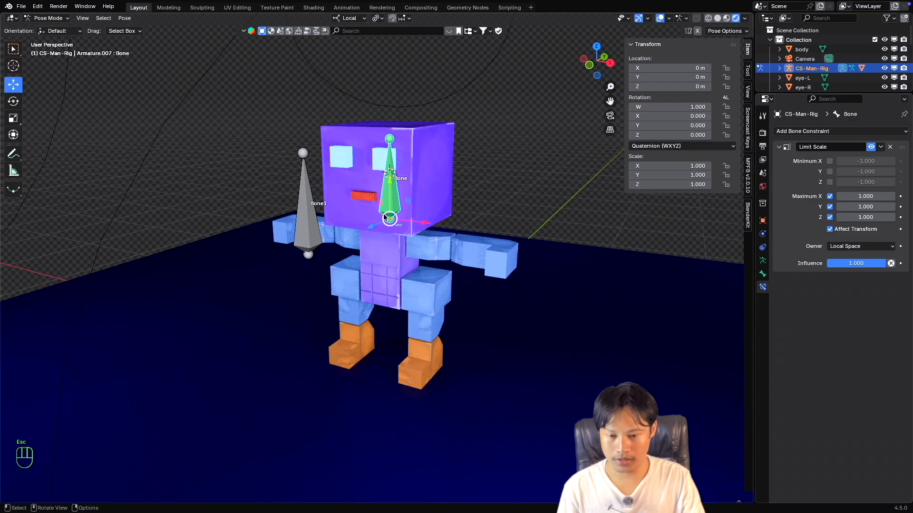
{"action": "key", "text": "s"}
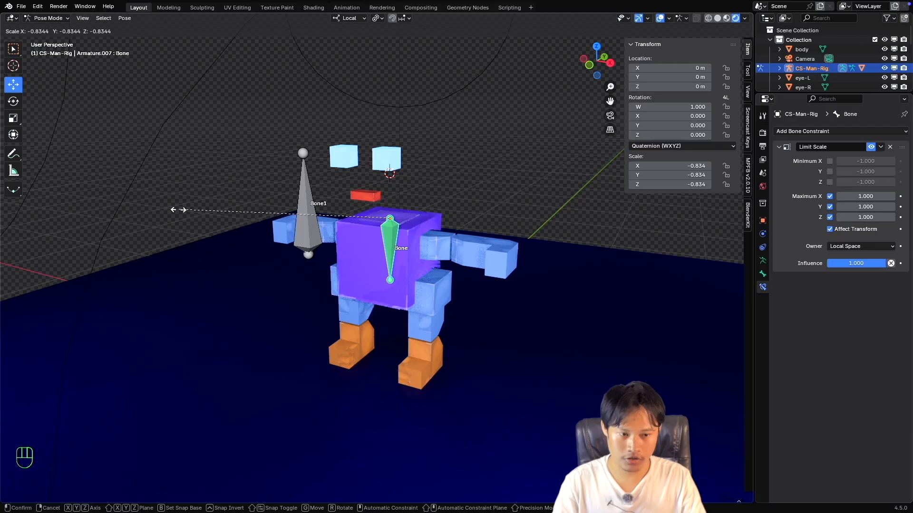
{"action": "key", "text": "Escape"}
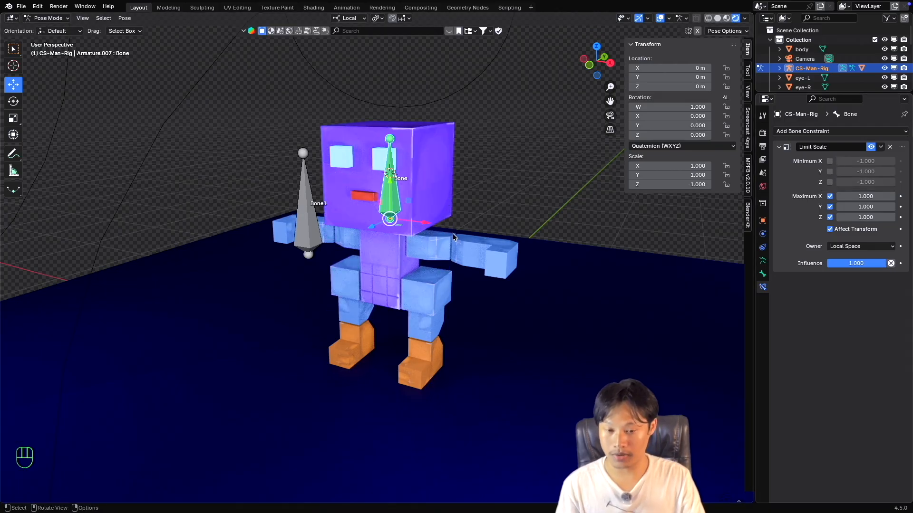
{"action": "key", "text": "s"}
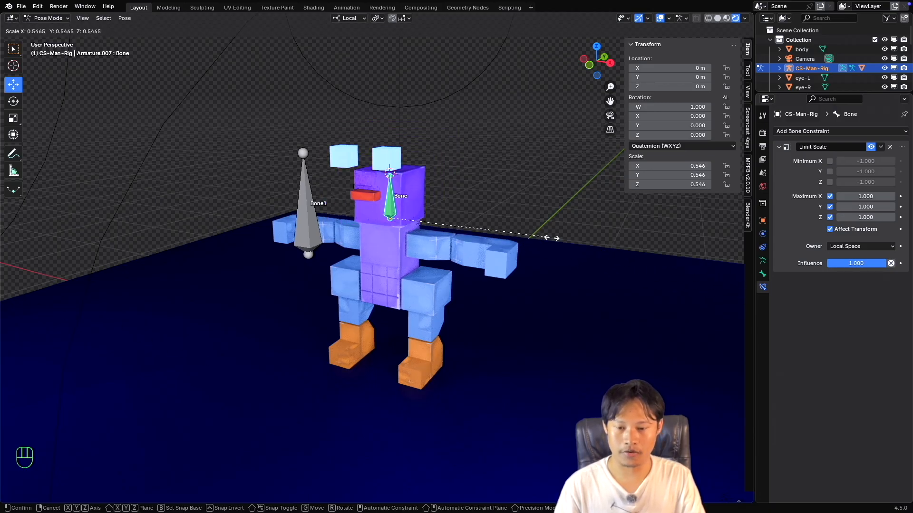
{"action": "key", "text": "Escape"}
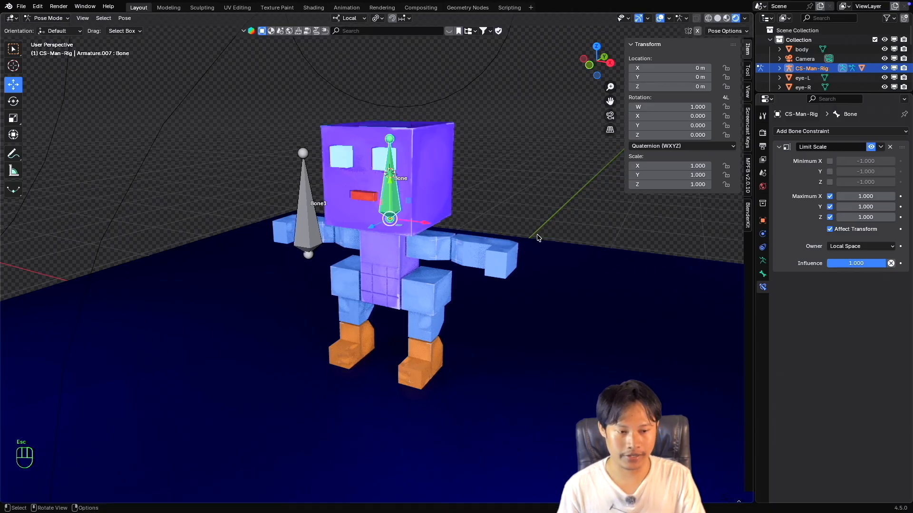
Disable the Maximum Y and Z limits and try scaling up the head bone with only Maximum X active.
{"action": "left_click", "coordinate": [830, 208]}
{"action": "left_click", "coordinate": [830, 218]}
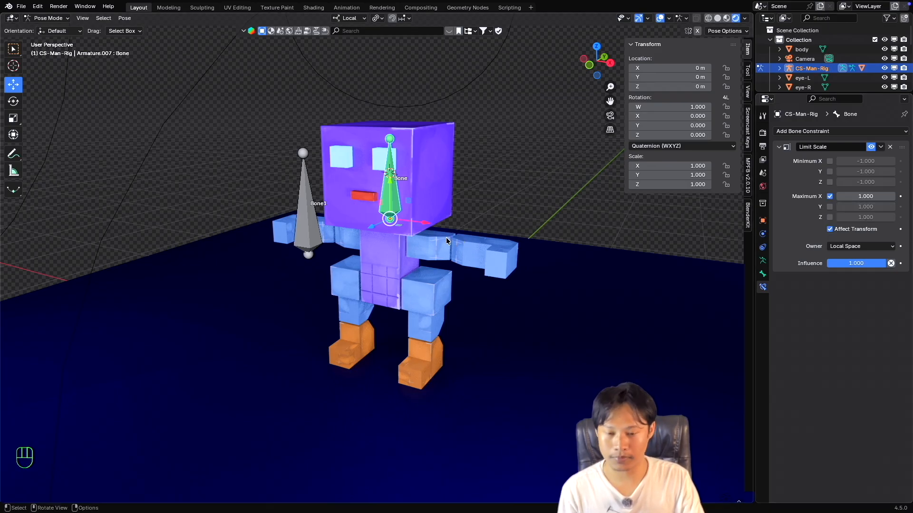
{"action": "key", "text": "s"}
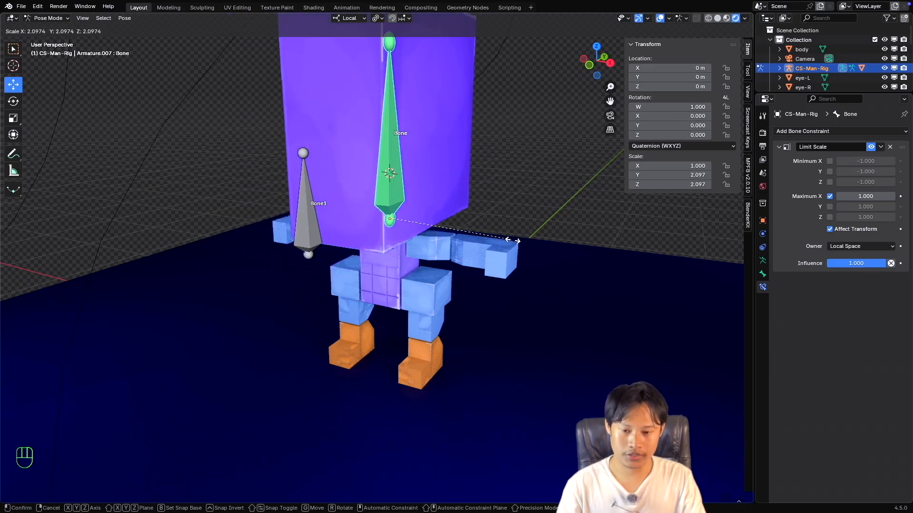
{"action": "right_click", "coordinate": [479, 237]}
{"action": "scroll", "coordinate": [429, 242], "scroll_direction": "down", "scroll_amount": 2}
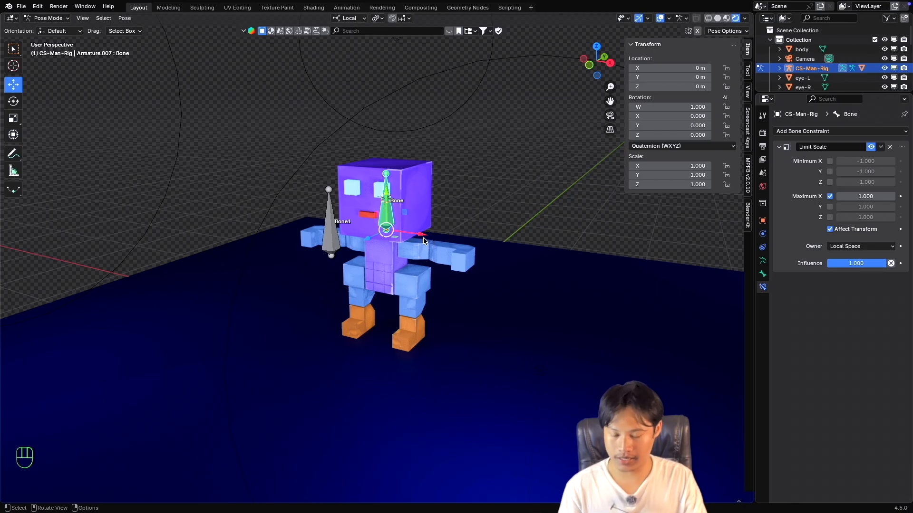
{"action": "key", "text": "s"}
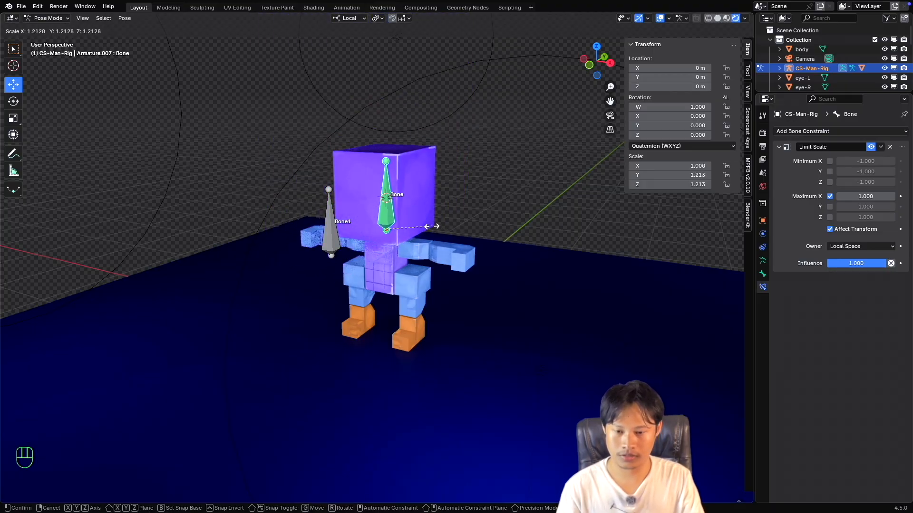
{"action": "key", "text": "Escape"}
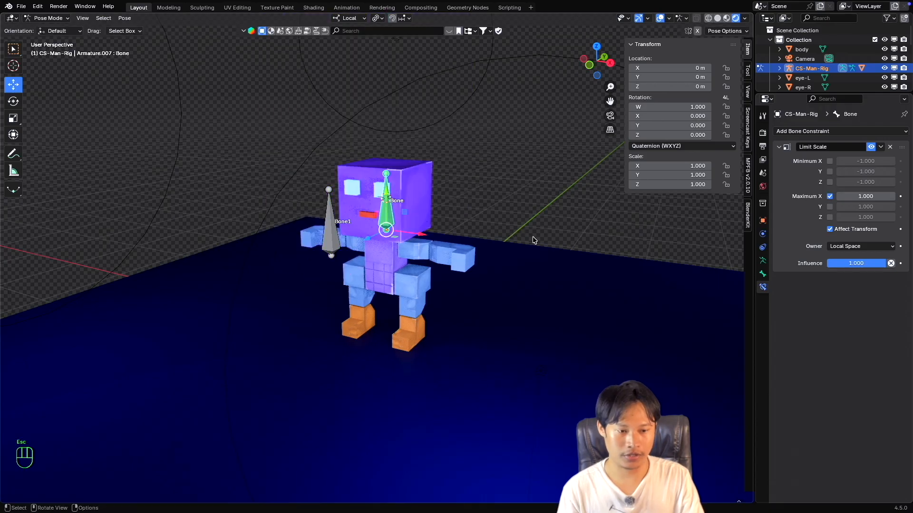
Switch the active limit from Maximum X to Maximum Y and try scaling up the head bone.
{"action": "left_click", "coordinate": [830, 196]}
{"action": "left_click", "coordinate": [829, 206]}
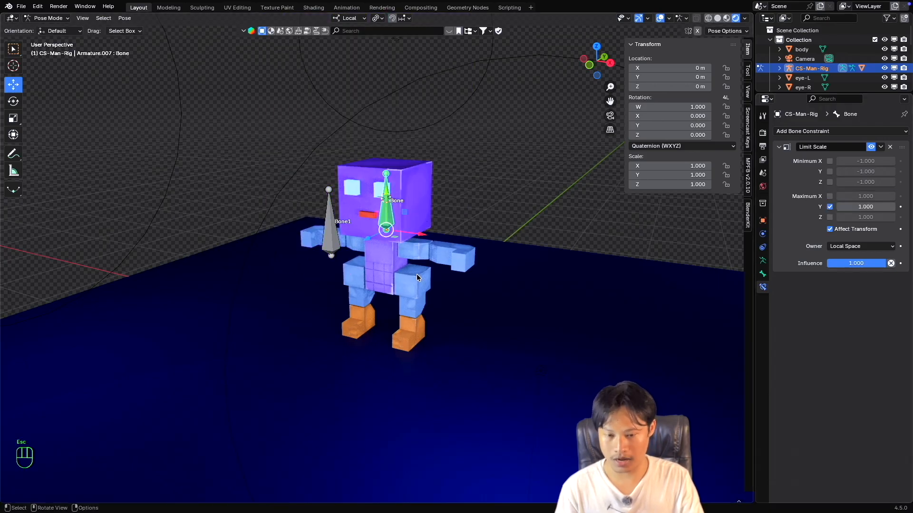
{"action": "key", "text": "s"}
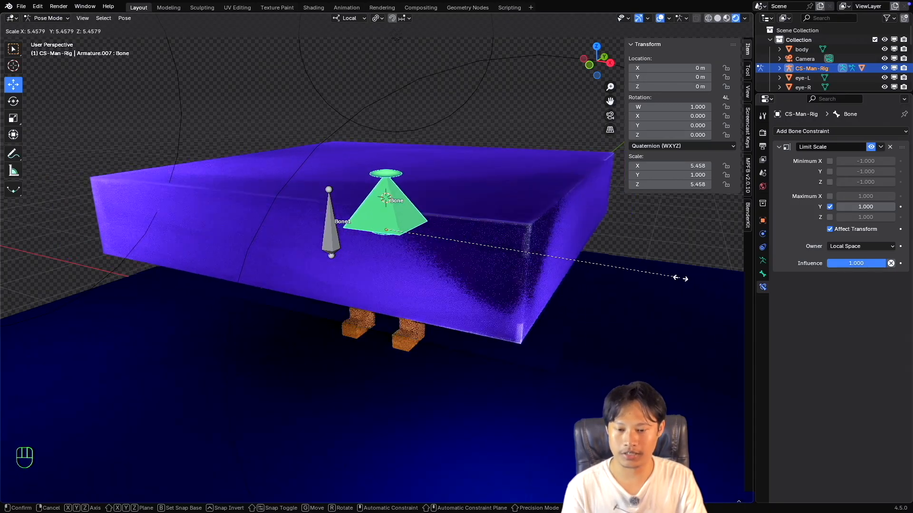
{"action": "key", "text": "Escape"}
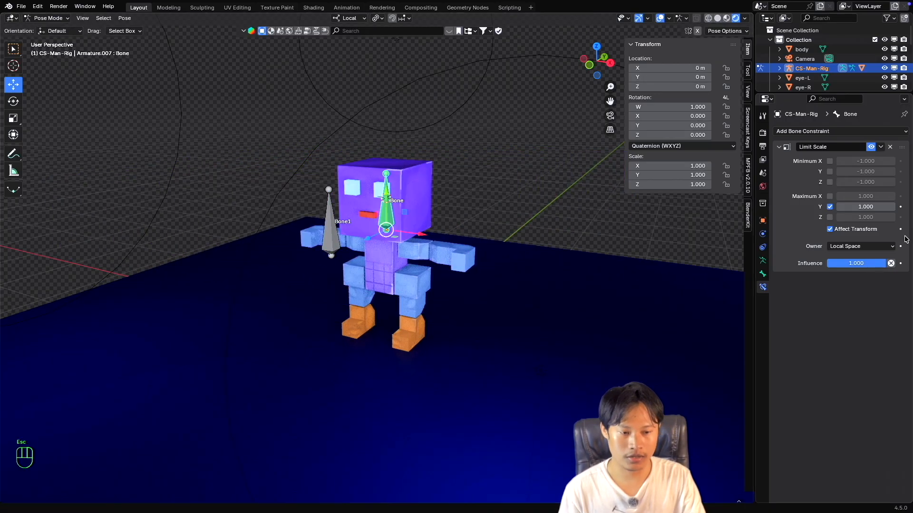
Switch the active limit from Maximum Y to Maximum Z and try scaling up the head bone.
{"action": "left_click", "coordinate": [829, 207]}
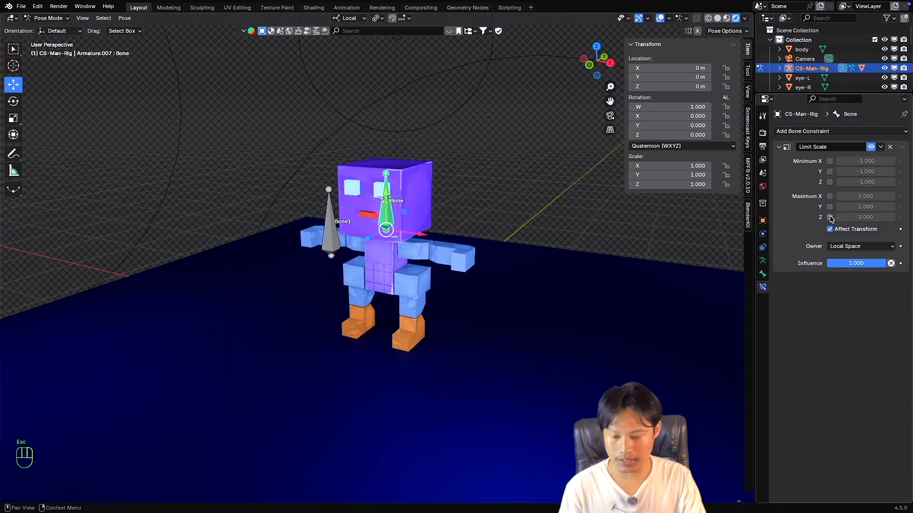
{"action": "left_click", "coordinate": [830, 218]}
{"action": "key", "text": "s"}
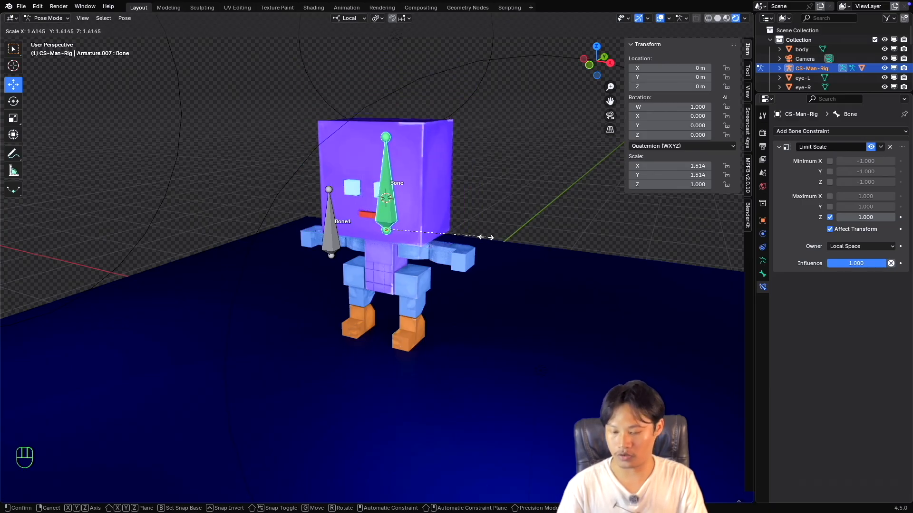
{"action": "key", "text": "Escape"}
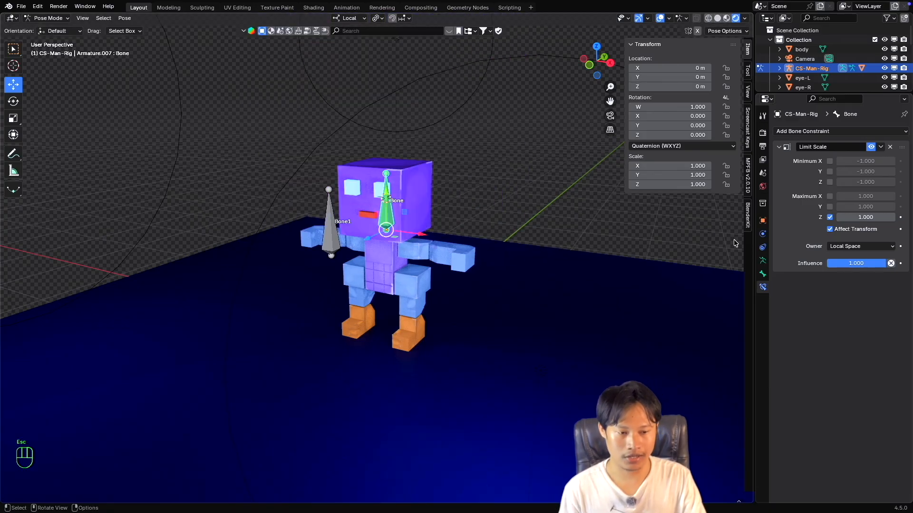
Re-enable the Maximum X and Y limits alongside Z and try scaling the head bone.
{"action": "left_click_drag", "start_coordinate": [831, 198], "coordinate": [830, 208]}
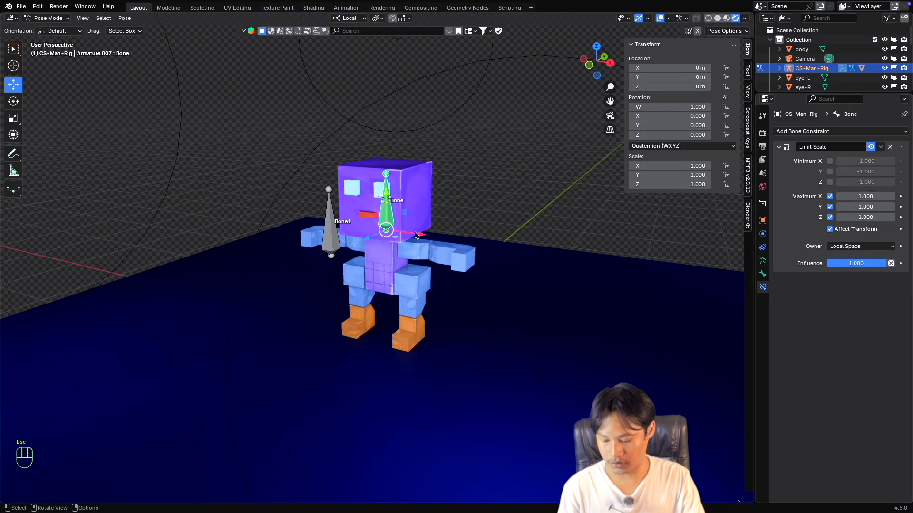
{"action": "key", "text": "s"}
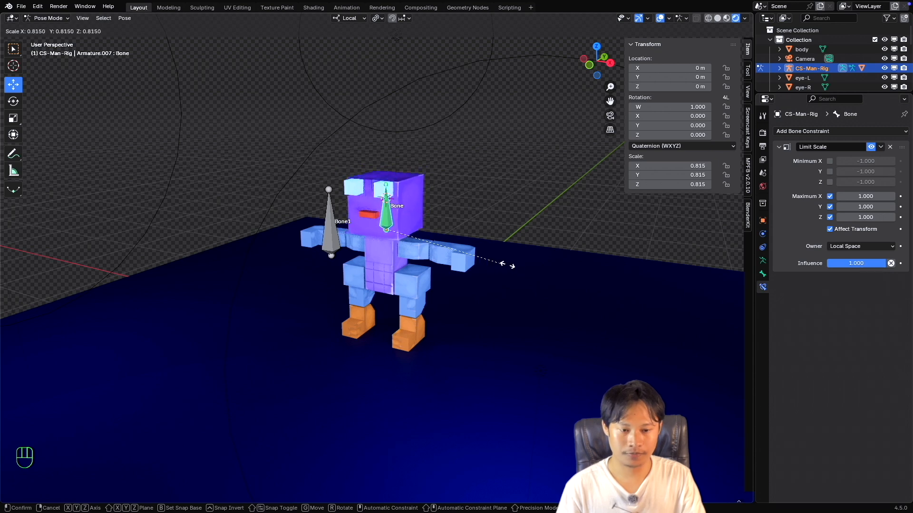
{"action": "key", "text": "Escape"}
{"action": "scroll", "coordinate": [390, 255], "scroll_direction": "up", "scroll_amount": 2, "text": "super"}
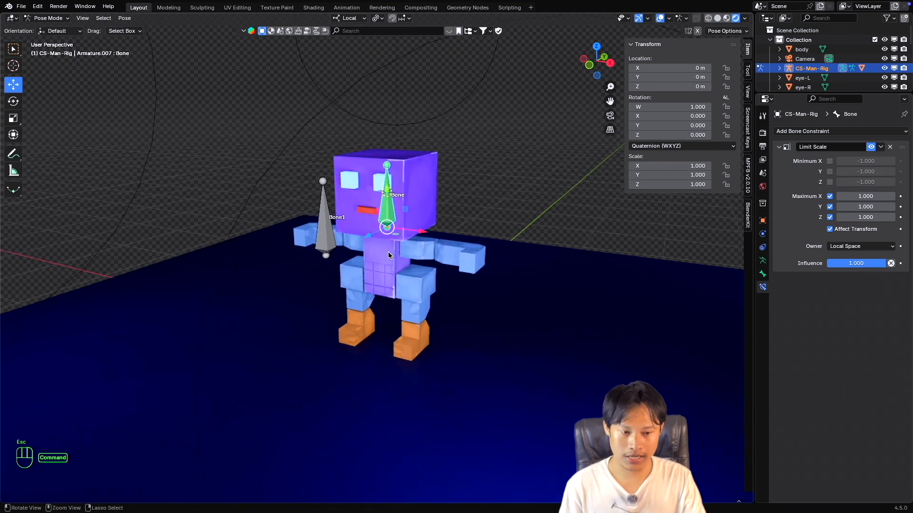
{"action": "scroll", "coordinate": [390, 255], "scroll_direction": "down", "scroll_amount": 3, "text": "super"}
{"action": "scroll", "coordinate": [388, 256], "scroll_direction": "up", "scroll_amount": 2, "text": "shift"}
{"action": "scroll", "coordinate": [389, 255], "scroll_direction": "up", "scroll_amount": 2}
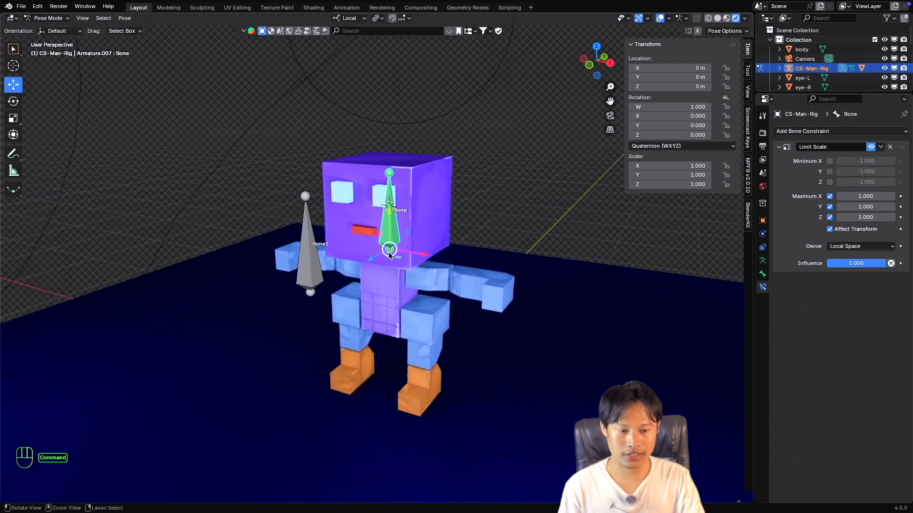
Set the Limit Scale owner to World Space, try scaling the head bone up and down, and undo the scaling.
{"action": "left_click", "coordinate": [858, 248]}
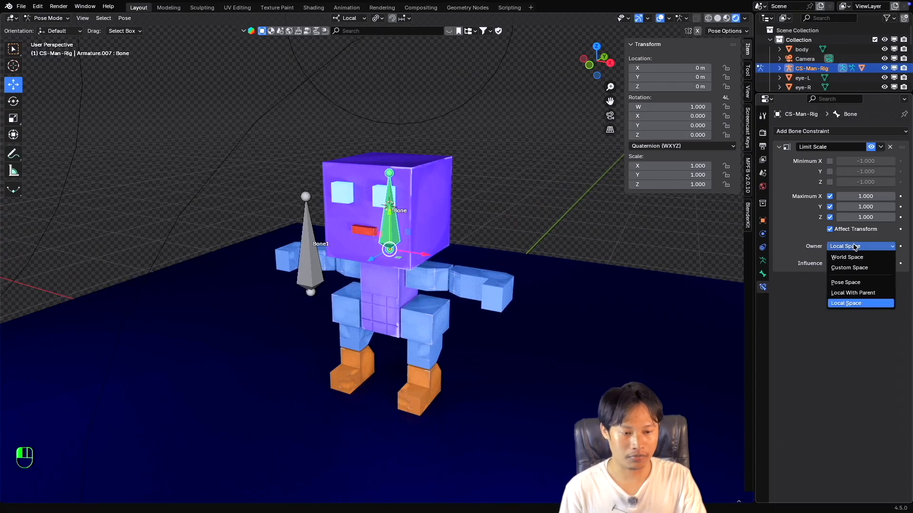
{"action": "left_click", "coordinate": [851, 257]}
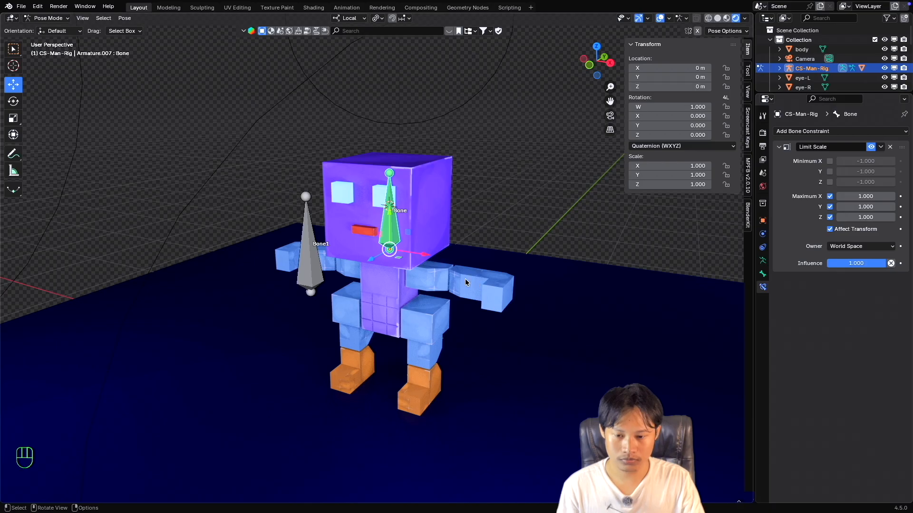
{"action": "key", "text": "s"}
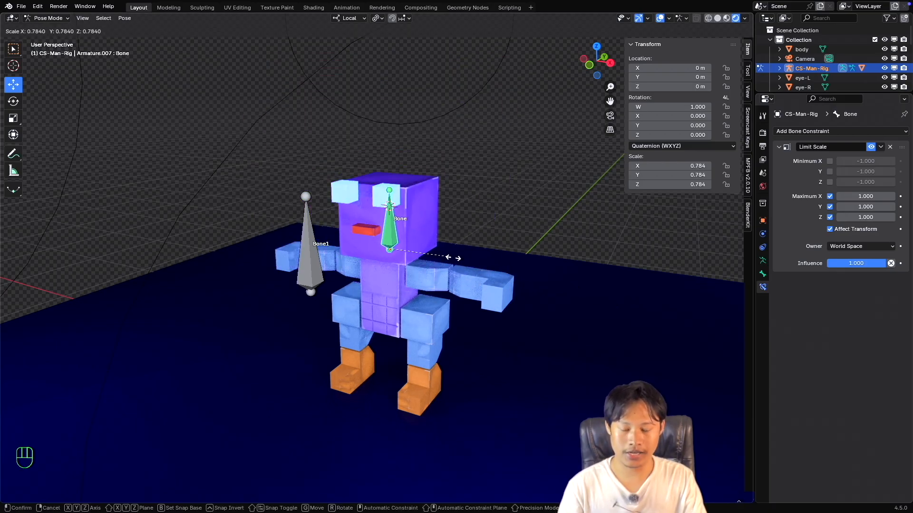
{"action": "key", "text": "Escape"}
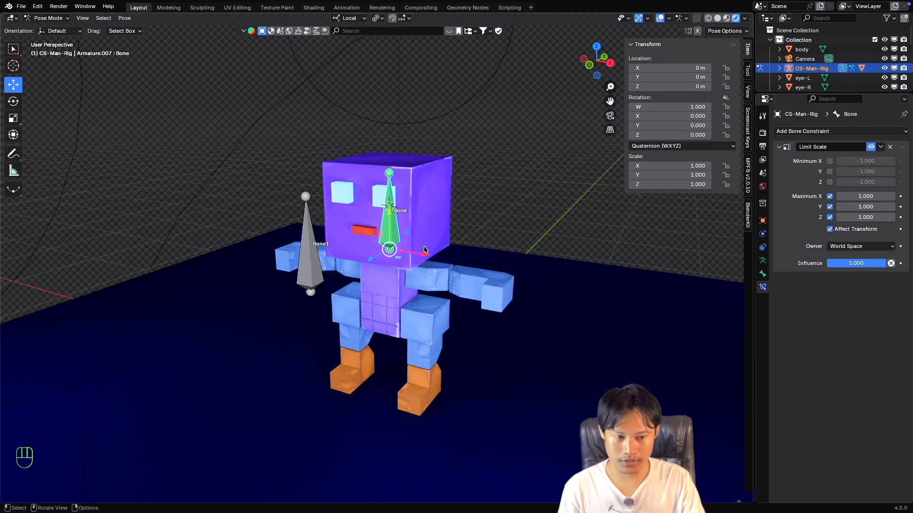
{"action": "key", "text": "s"}
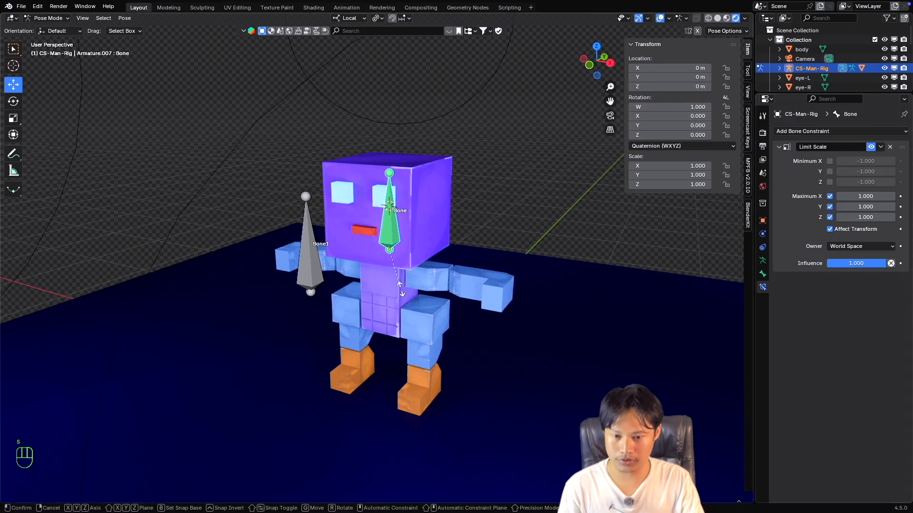
{"action": "left_click", "coordinate": [543, 303]}
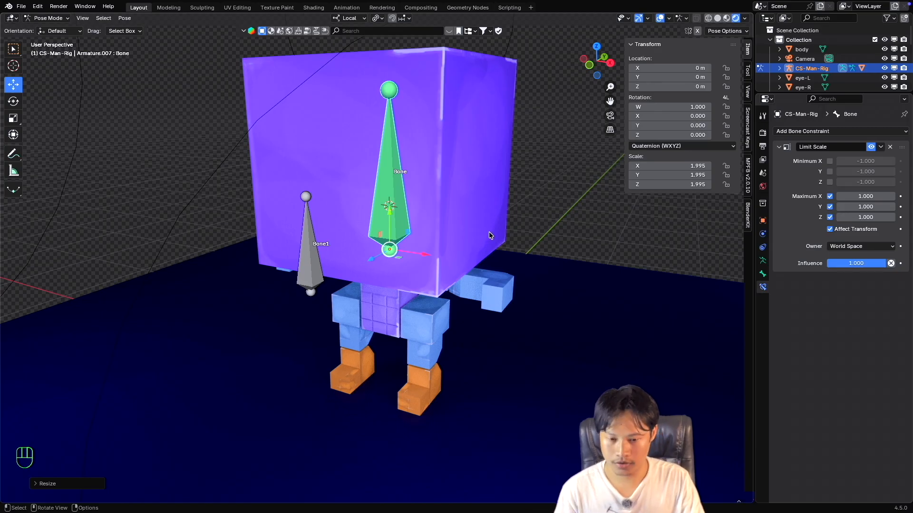
{"action": "key", "text": "super+z"}
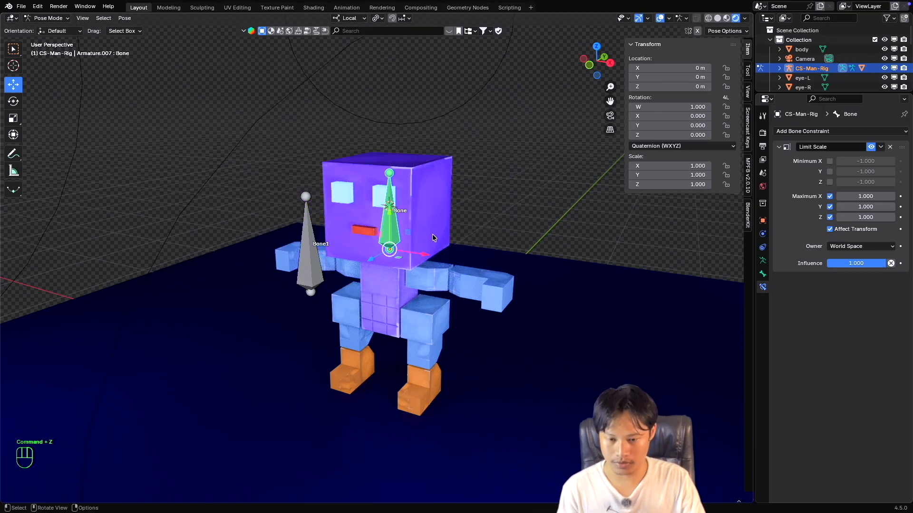
{"action": "key", "text": "s"}
{"action": "key", "text": "Escape"}
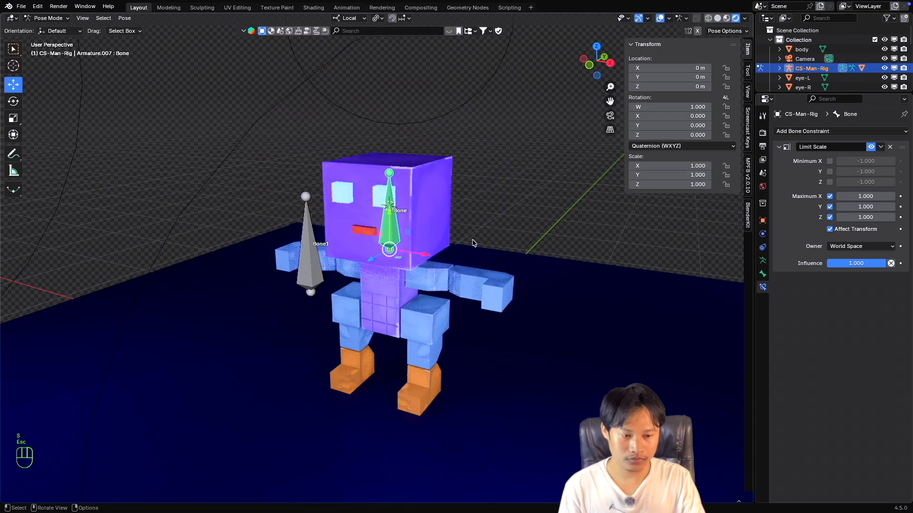
Switch the Limit Scale owner to Pose Space and return it to Local Space.
{"action": "left_click", "coordinate": [856, 247]}
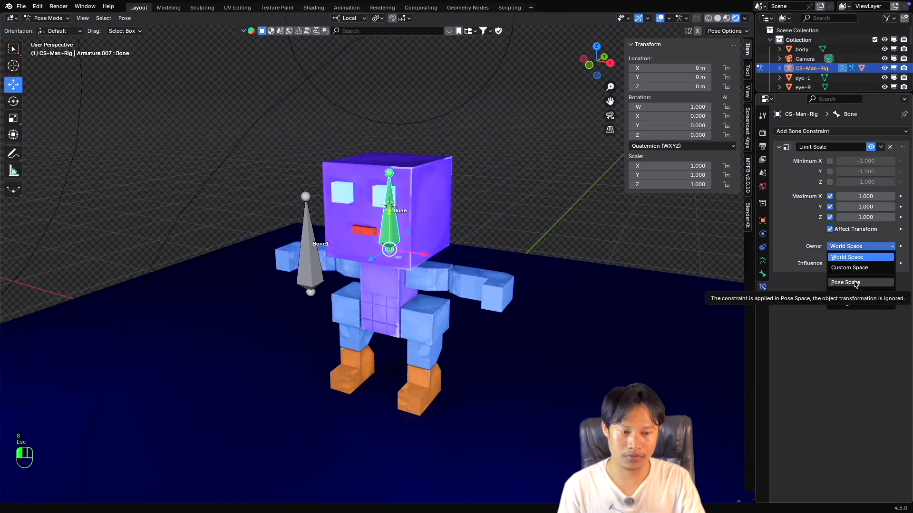
{"action": "left_click", "coordinate": [856, 283]}
{"action": "left_click", "coordinate": [860, 248]}
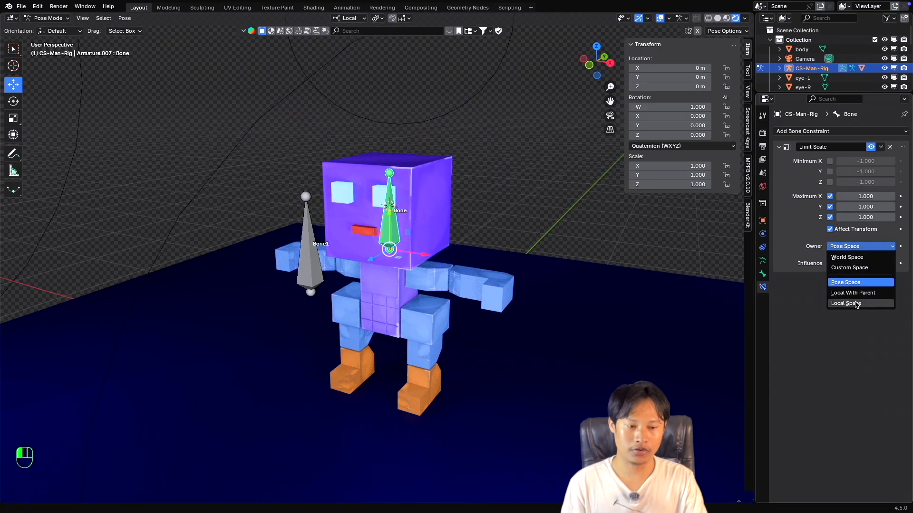
{"action": "left_click", "coordinate": [856, 303]}
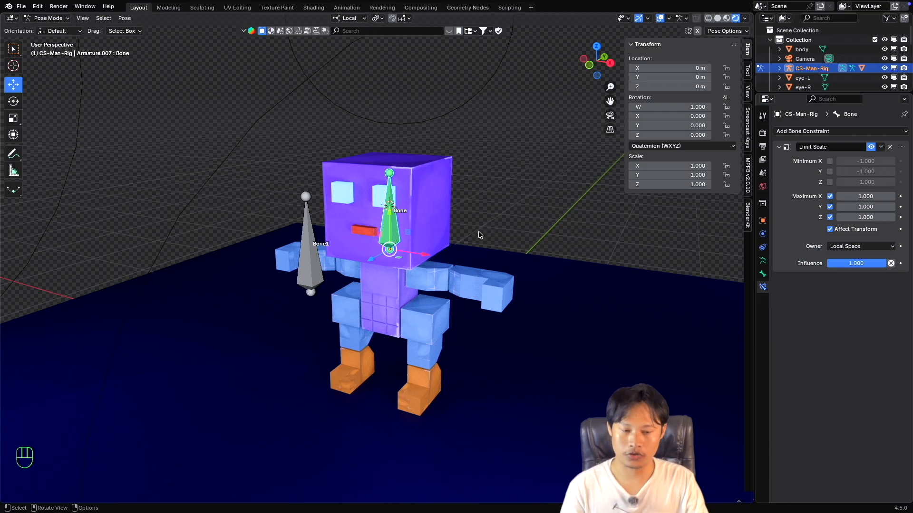
{"action": "left_click", "coordinate": [858, 247]}
{"action": "left_click", "coordinate": [859, 250]}
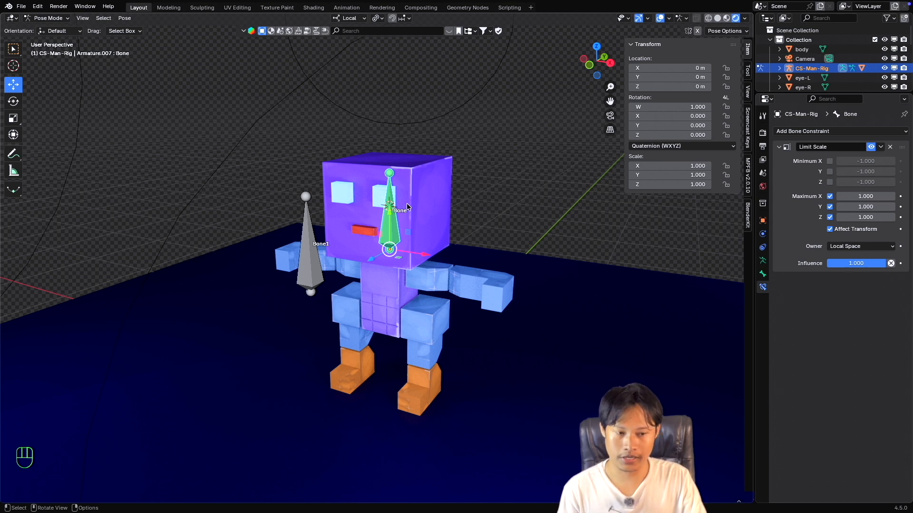
{"action": "left_click", "coordinate": [800, 132]}
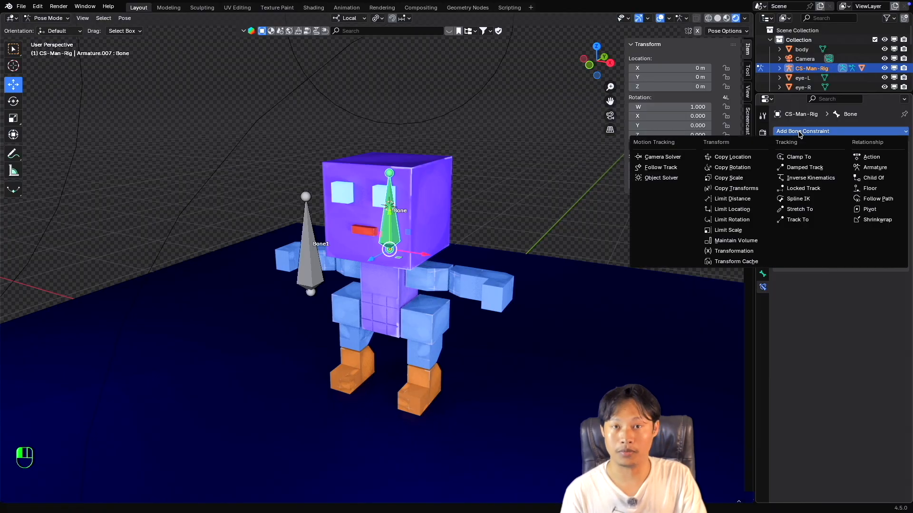
{"action": "left_click", "coordinate": [732, 219]}
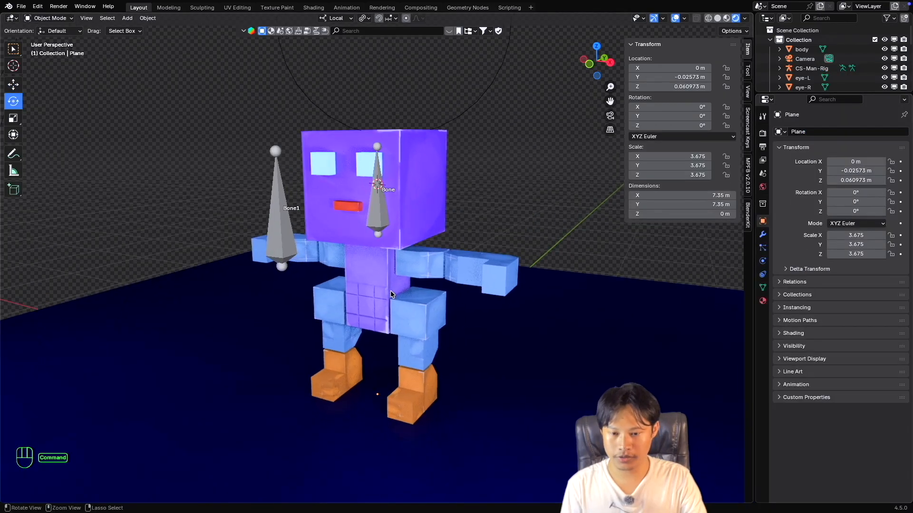
{"action": "scroll", "coordinate": [390, 291], "scroll_direction": "down", "scroll_amount": 2, "text": "super"}
{"action": "scroll", "coordinate": [390, 290], "scroll_direction": "up", "scroll_amount": 2, "text": "shift"}
{"action": "scroll", "coordinate": [390, 291], "scroll_direction": "up", "scroll_amount": 3}
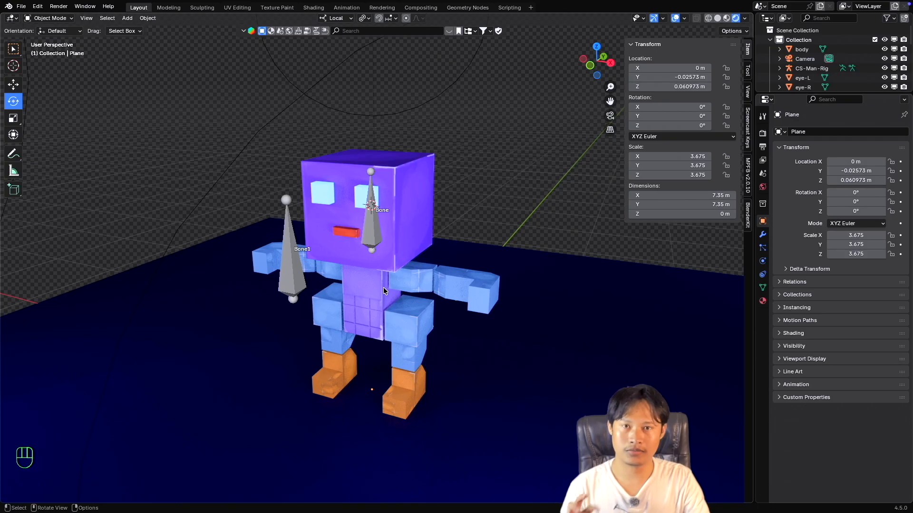
Select the head mesh together with CS-Man-Rig and parent the head to the rig's head bone in Pose Mode.
{"action": "left_click", "coordinate": [384, 236]}
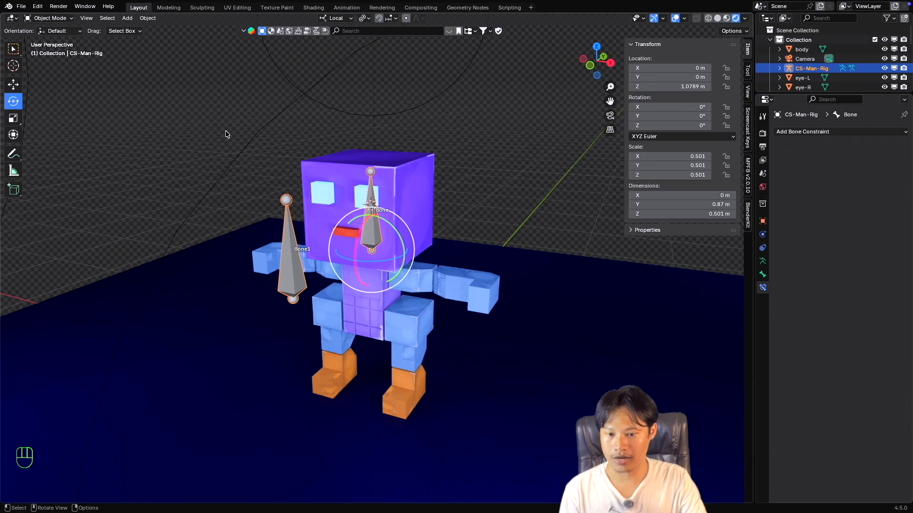
{"action": "left_click", "coordinate": [410, 179]}
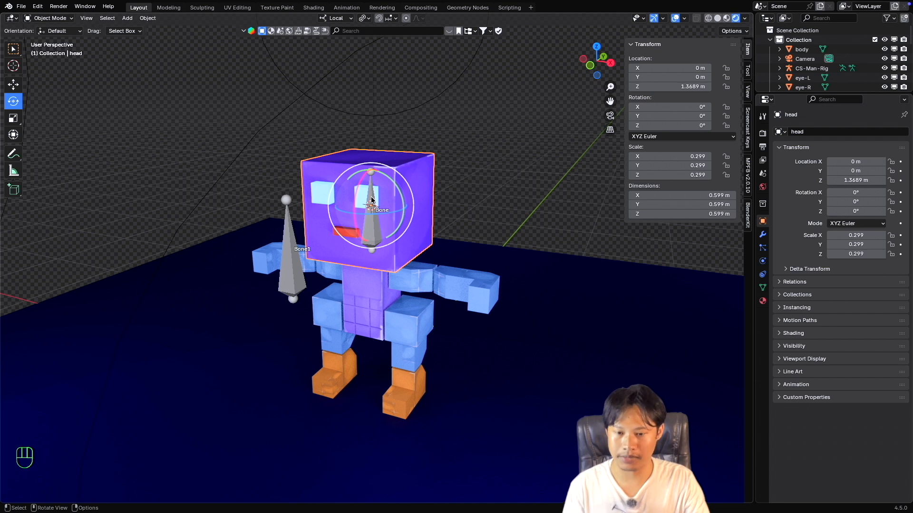
{"action": "left_click", "coordinate": [52, 18]}
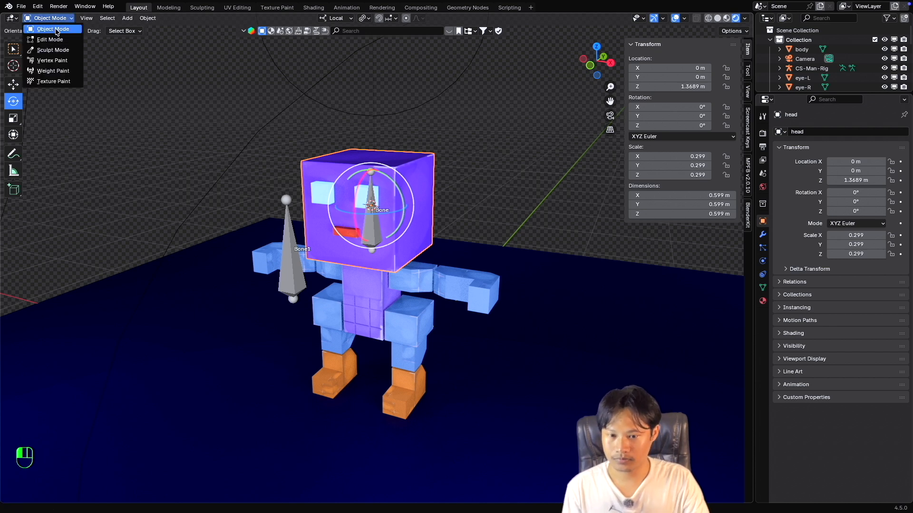
{"action": "left_click", "coordinate": [418, 159]}
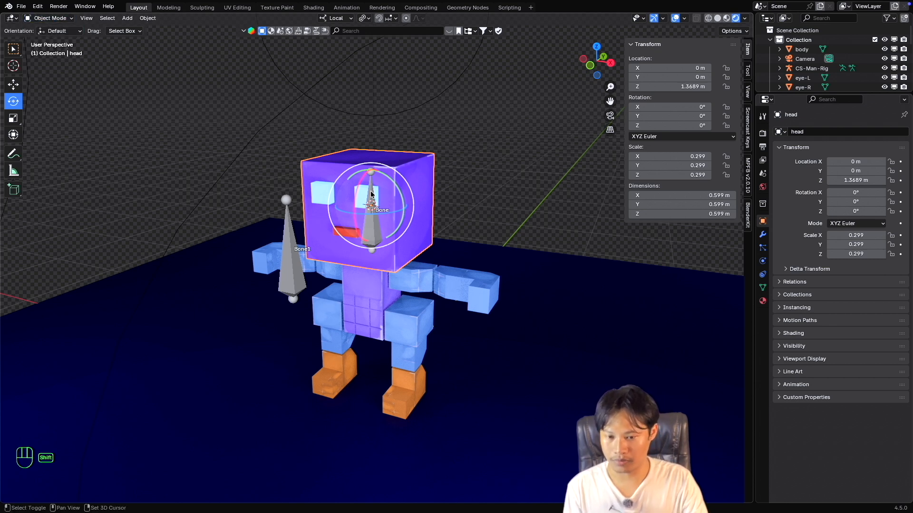
{"action": "left_click", "coordinate": [371, 193], "text": "shift"}
{"action": "key", "text": "ctrl+Tab"}
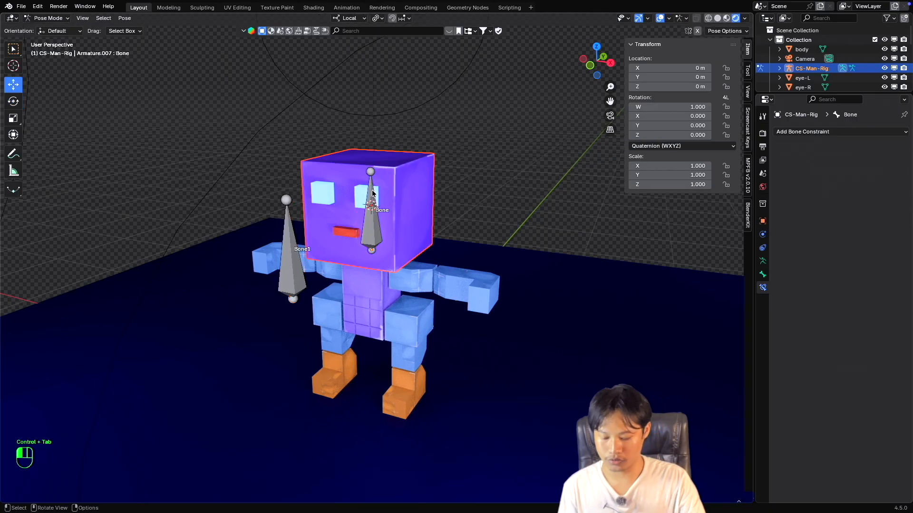
{"action": "left_click", "coordinate": [371, 193]}
{"action": "key", "text": "super+p"}
{"action": "left_click", "coordinate": [371, 193]}
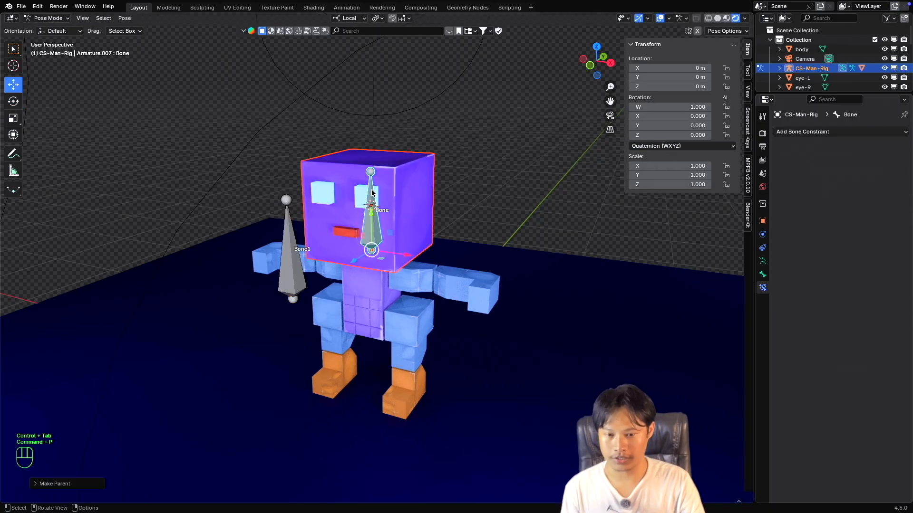
{"action": "left_click", "coordinate": [383, 187]}
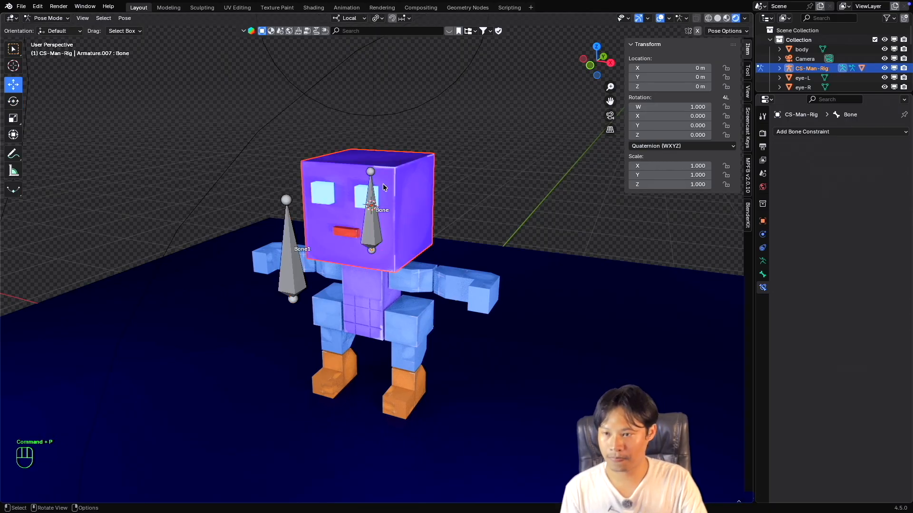
Reselect only the rig through Object Mode, re-enter Pose Mode and test-scale the head bone without keeping the change.
{"action": "left_click", "coordinate": [42, 18]}
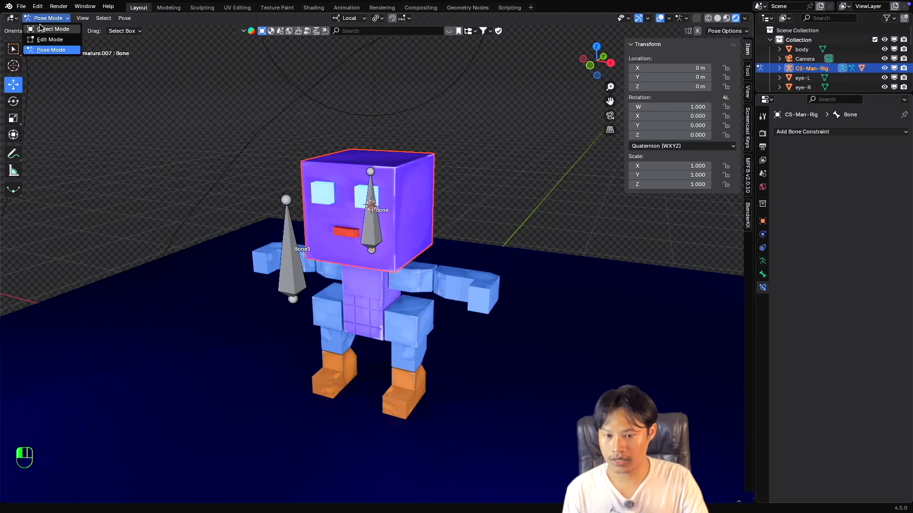
{"action": "left_click", "coordinate": [41, 27]}
{"action": "left_click", "coordinate": [373, 221]}
{"action": "left_click", "coordinate": [372, 219]}
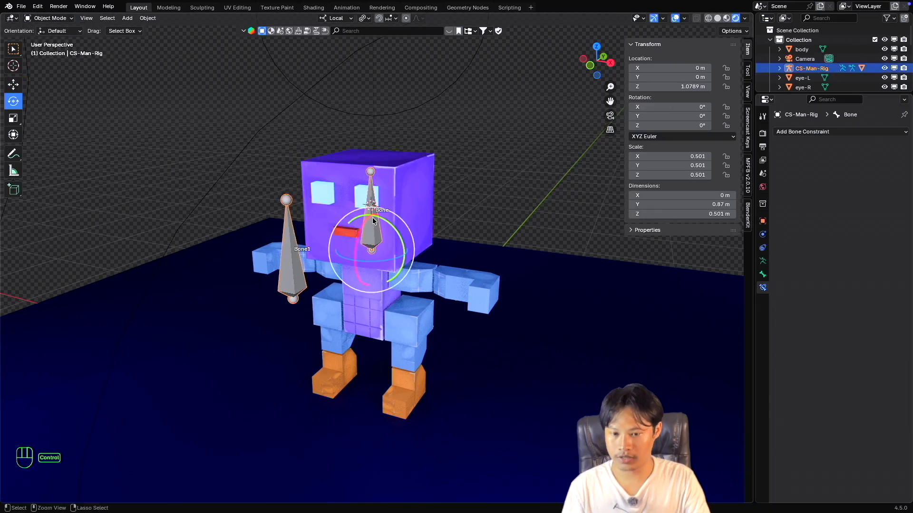
{"action": "key", "text": "ctrl+Tab"}
{"action": "key", "text": "s"}
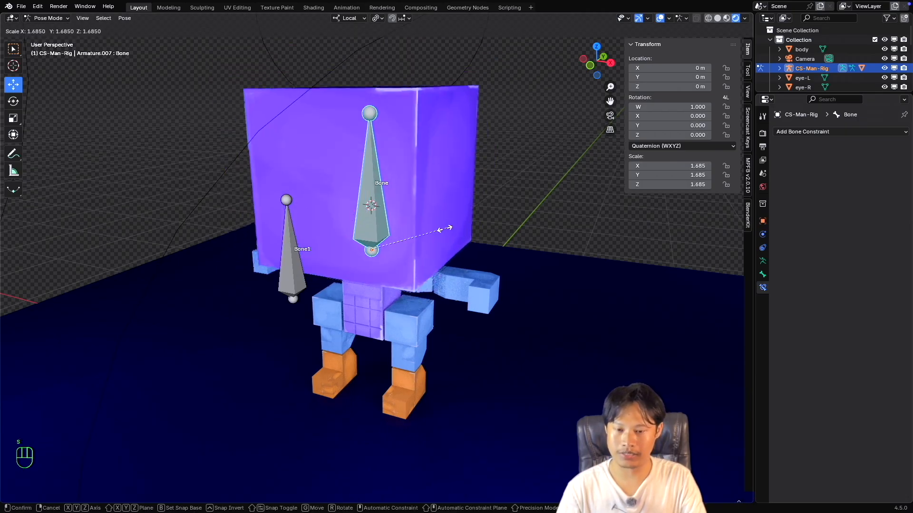
{"action": "key", "text": "Escape"}
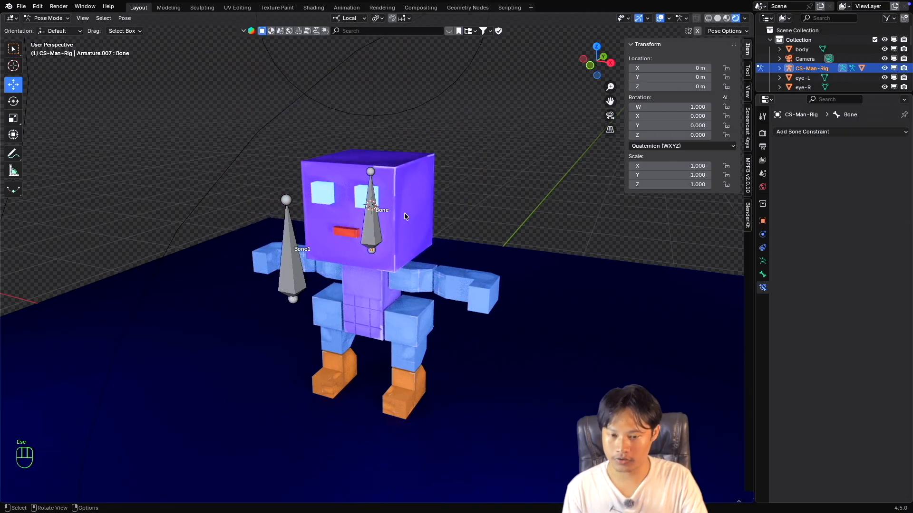
Add a Maintain Volume constraint to the head bone and set its owner to Local Space.
{"action": "left_click", "coordinate": [375, 215]}
{"action": "scroll", "coordinate": [381, 214], "scroll_direction": "up", "scroll_amount": 2}
{"action": "scroll", "coordinate": [382, 213], "scroll_direction": "up", "scroll_amount": 2, "text": "super"}
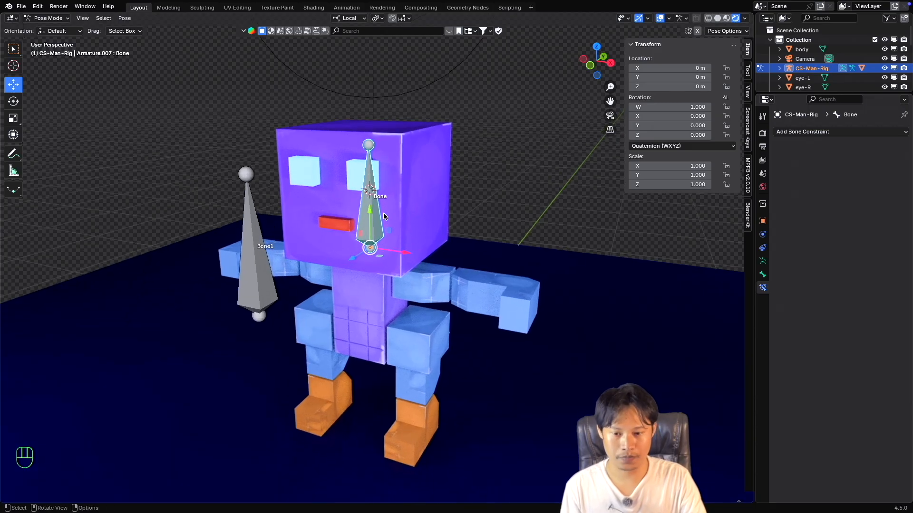
{"action": "scroll", "coordinate": [383, 213], "scroll_direction": "right", "scroll_amount": 1, "text": "shift"}
{"action": "scroll", "coordinate": [384, 213], "scroll_direction": "down", "scroll_amount": 2, "text": "super"}
{"action": "left_click", "coordinate": [824, 133]}
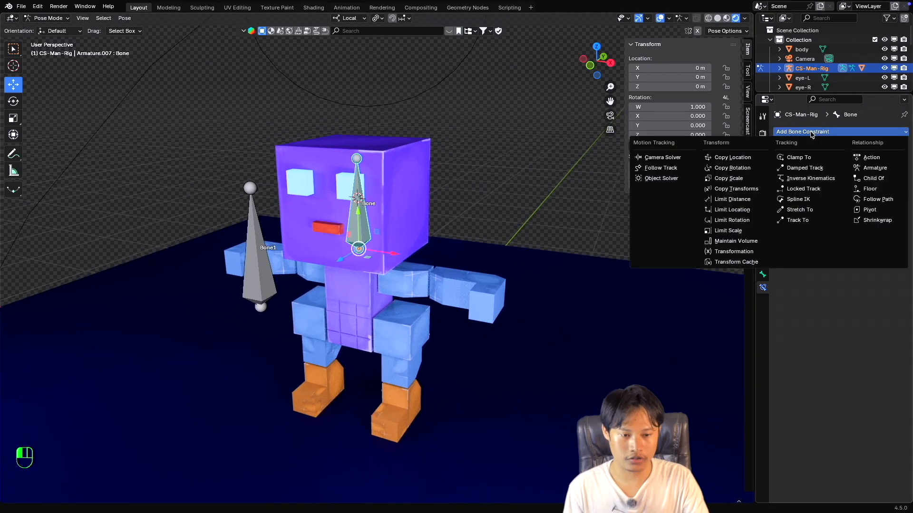
{"action": "key", "text": "Escape"}
{"action": "left_click", "coordinate": [803, 133]}
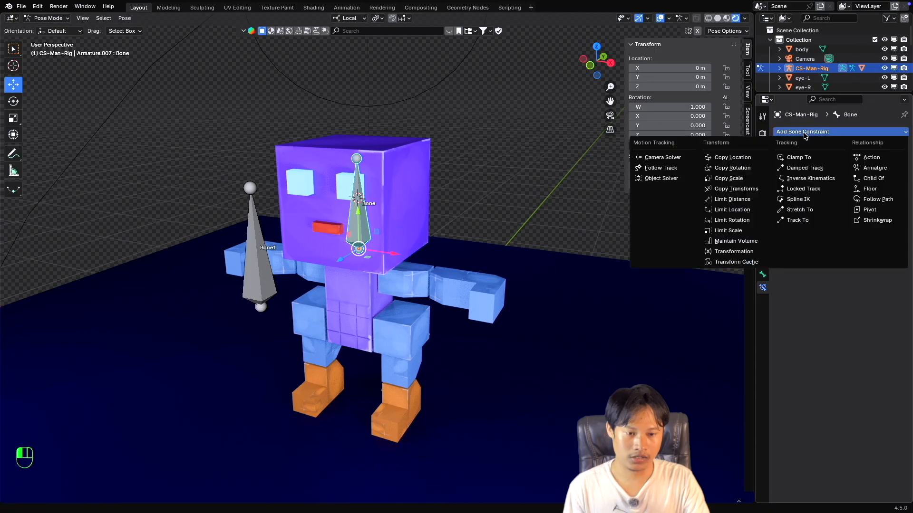
{"action": "left_click", "coordinate": [742, 245]}
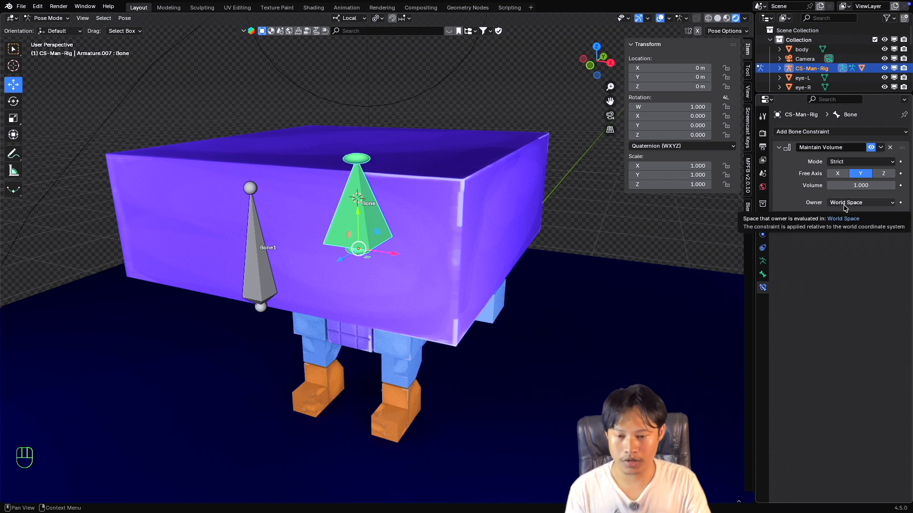
{"action": "left_click", "coordinate": [844, 207]}
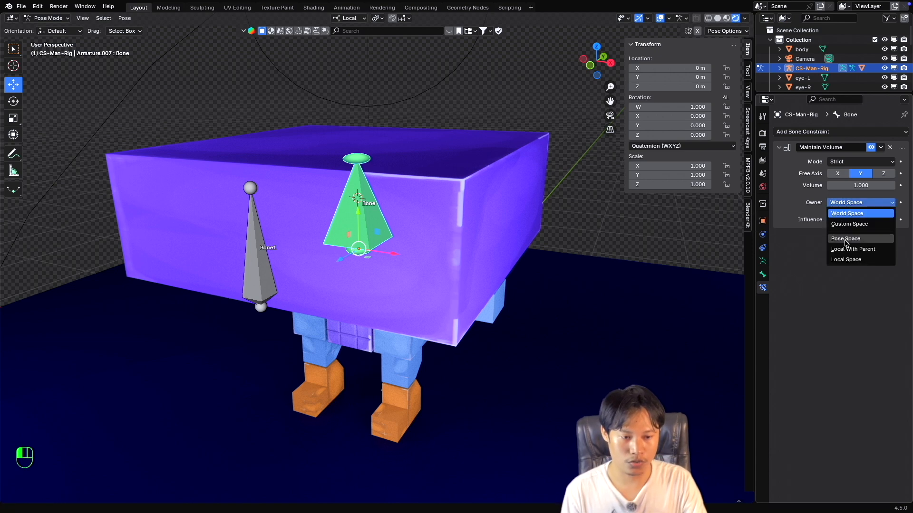
{"action": "left_click", "coordinate": [851, 260]}
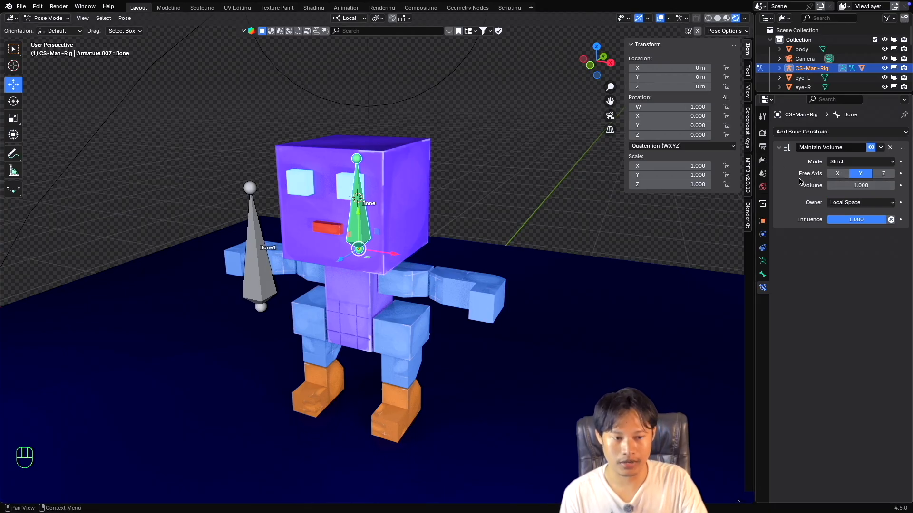
Set the Maintain Volume free axis to X and try scaling up the head bone, cancelling the scale.
{"action": "left_click", "coordinate": [837, 173]}
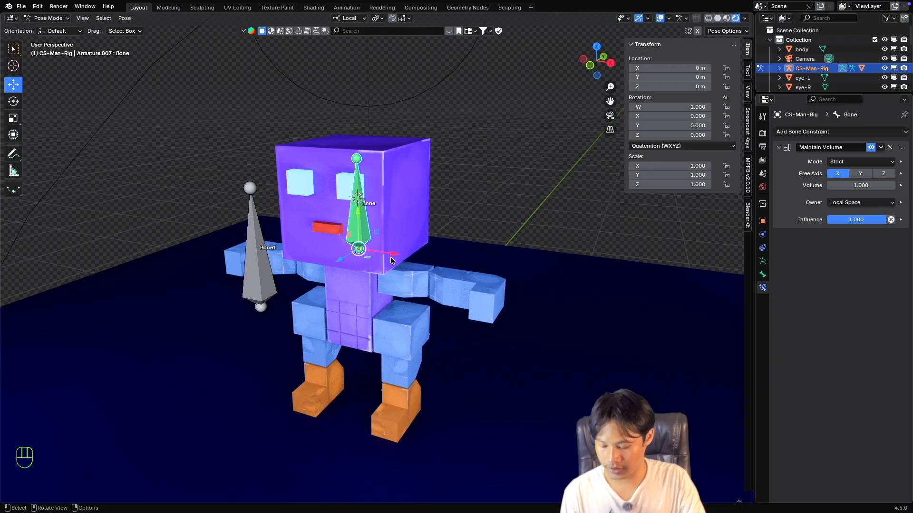
{"action": "key", "text": "s"}
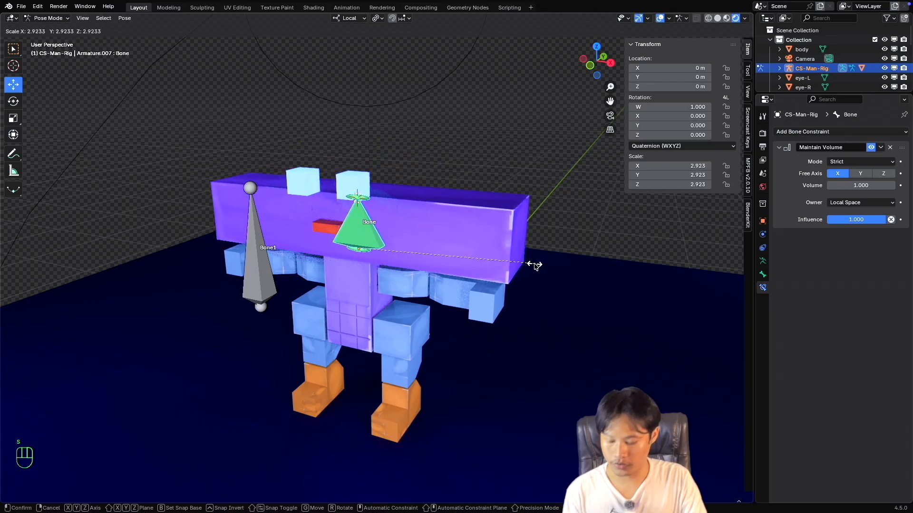
{"action": "key", "text": "Escape"}
{"action": "scroll", "coordinate": [415, 272], "scroll_direction": "down", "scroll_amount": 3, "text": "super"}
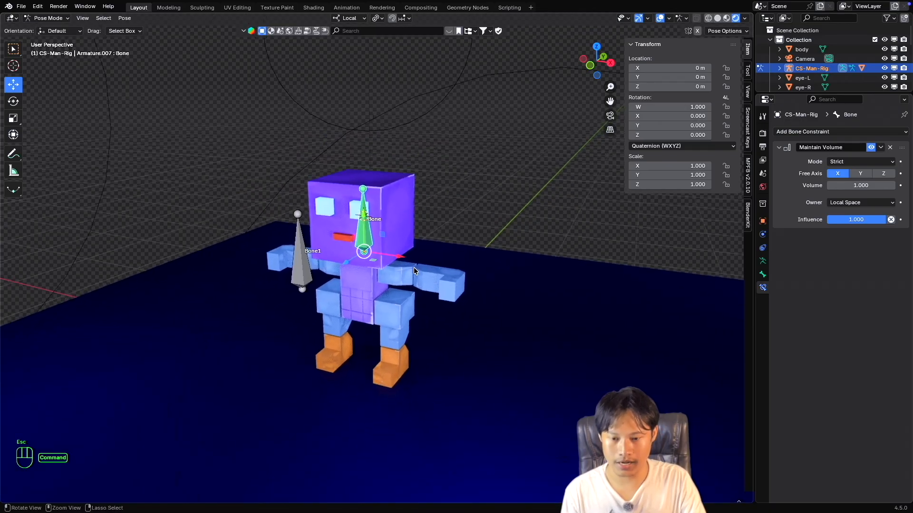
Try scaling up the head bone once more with the X free axis, cancelling the scale.
{"action": "scroll", "coordinate": [414, 271], "scroll_direction": "up", "scroll_amount": 1, "text": "super"}
{"action": "scroll", "coordinate": [414, 271], "scroll_direction": "up", "scroll_amount": 1, "text": "shift"}
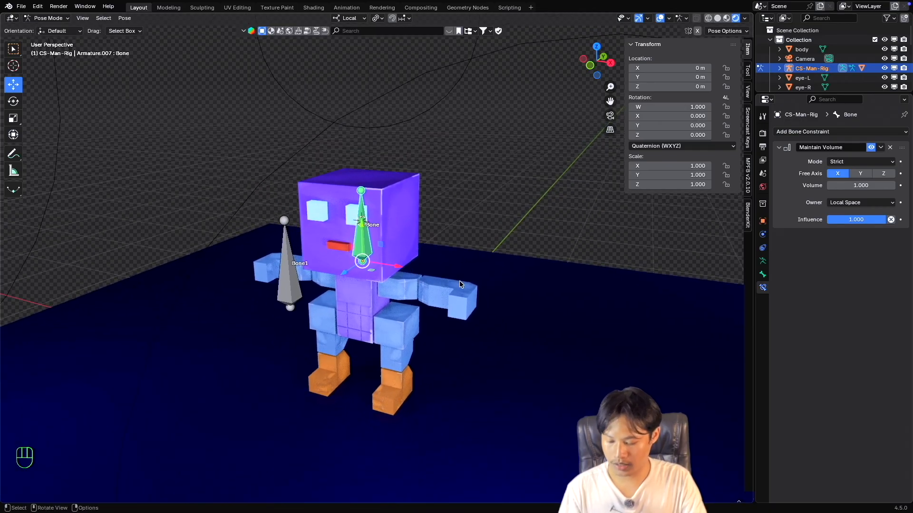
{"action": "key", "text": "s"}
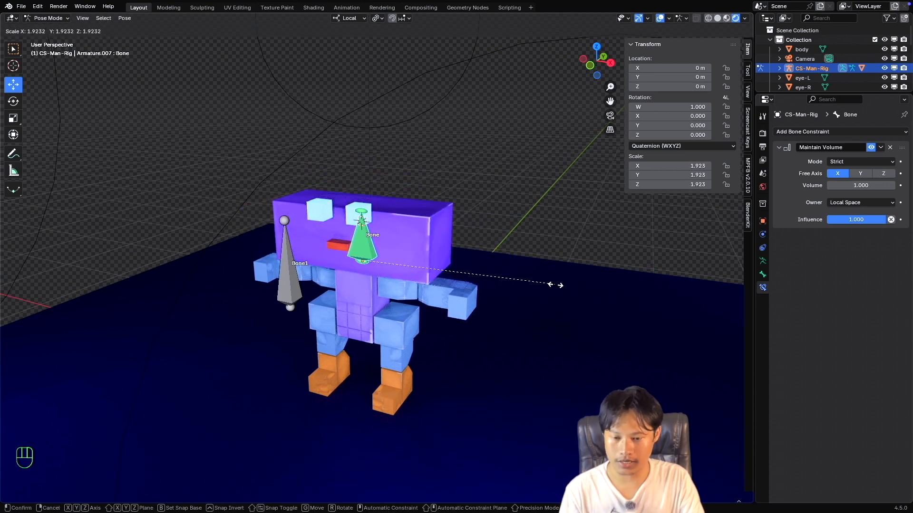
{"action": "key", "text": "Escape"}
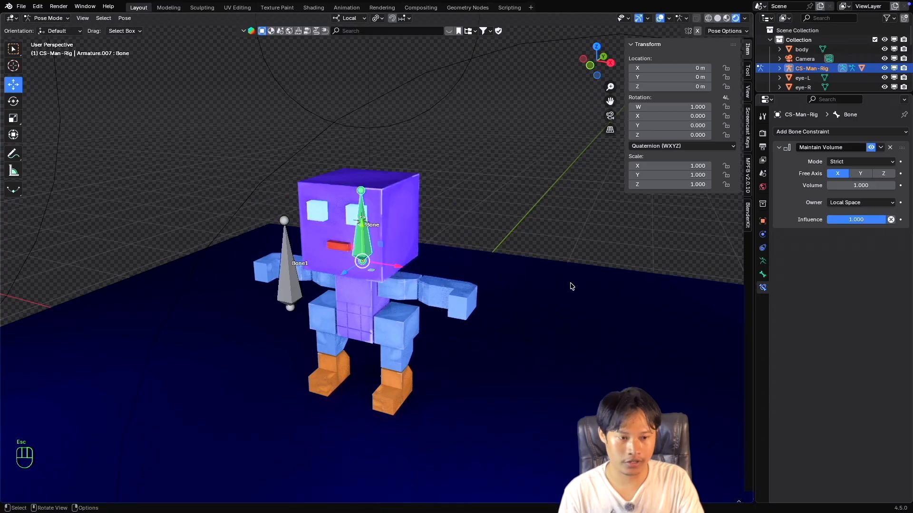
Set the Maintain Volume free axis to Y and try scaling up the head bone, cancelling the scale.
{"action": "left_click", "coordinate": [860, 174]}
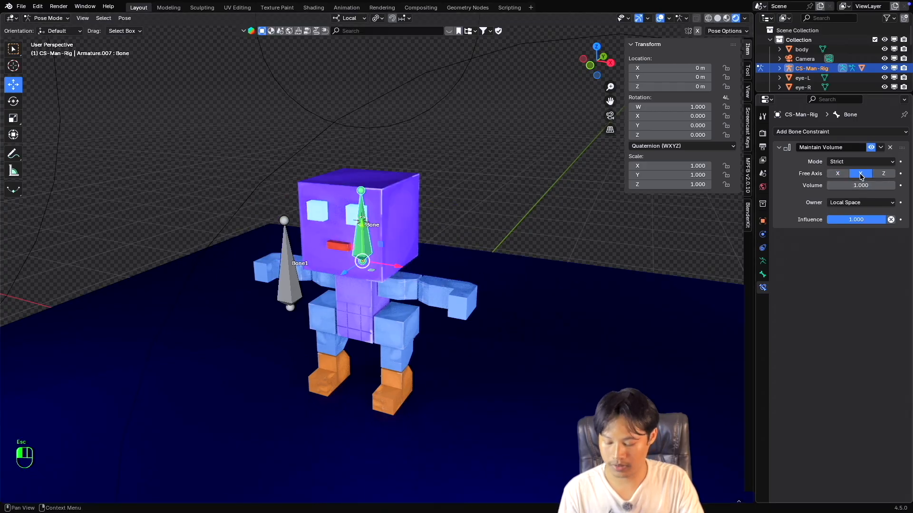
{"action": "key", "text": "s"}
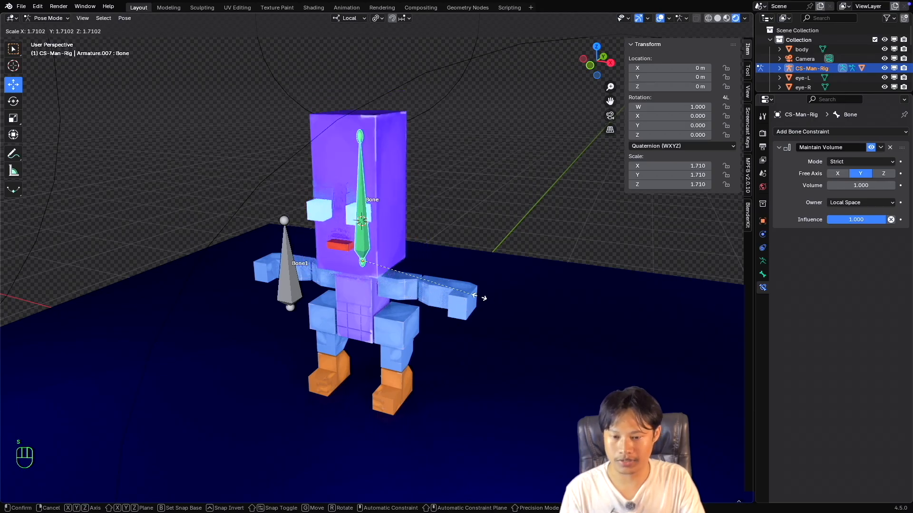
{"action": "key", "text": "Escape"}
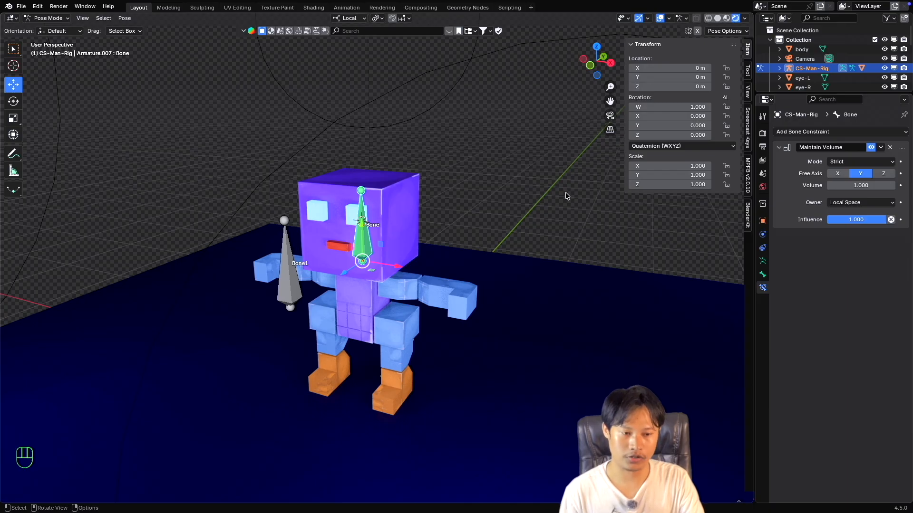
Switch the transform orientation to Global and test-scale the head bone twice, cancelling each scale.
{"action": "left_click", "coordinate": [349, 18]}
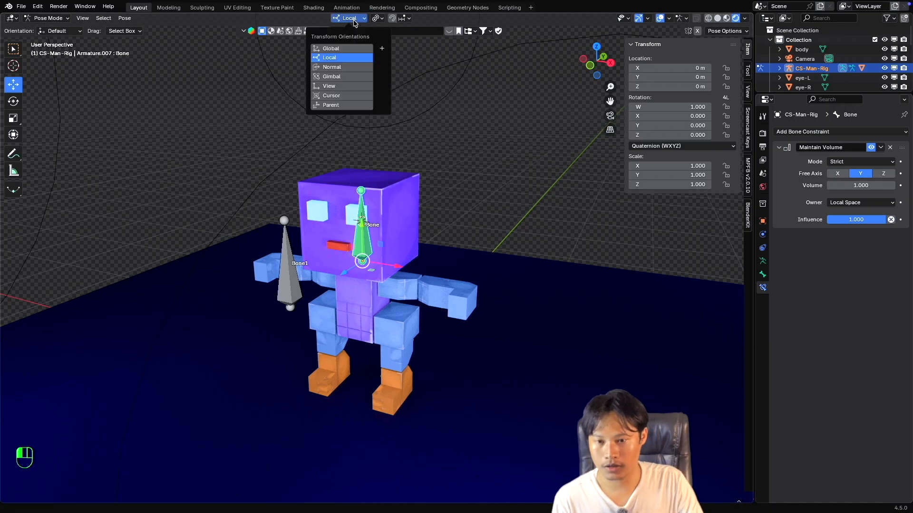
{"action": "left_click", "coordinate": [346, 49]}
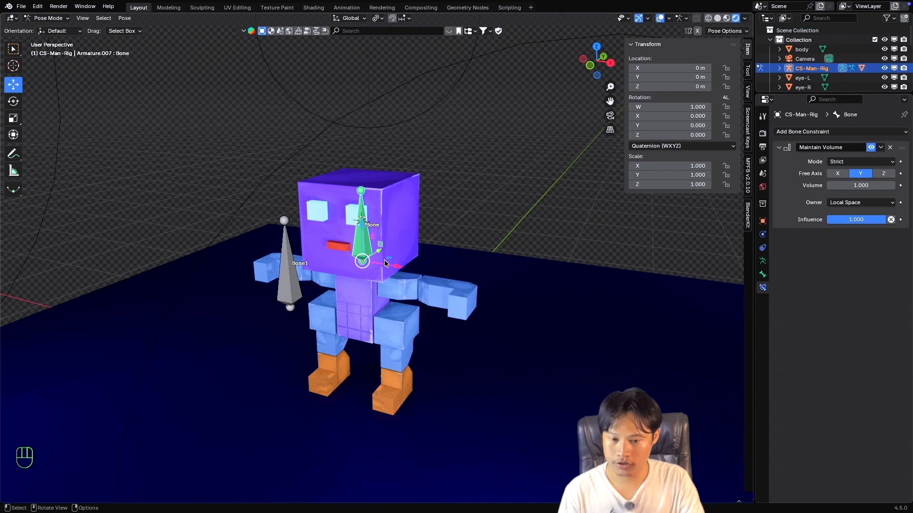
{"action": "key", "text": "s"}
{"action": "key", "text": "Escape"}
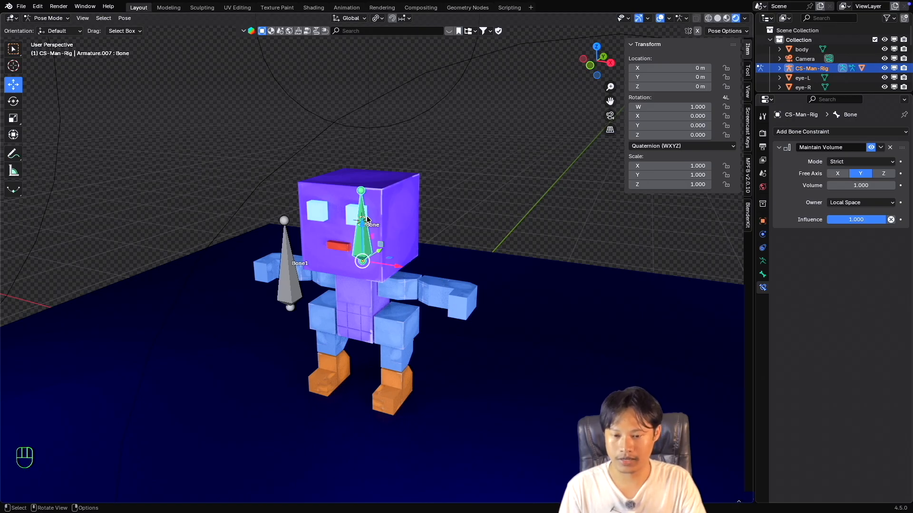
{"action": "key", "text": "s"}
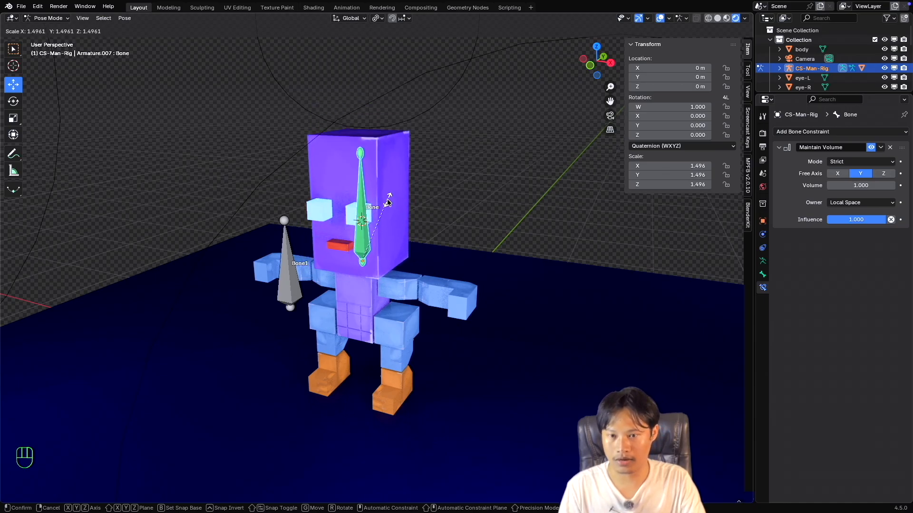
{"action": "key", "text": "Escape"}
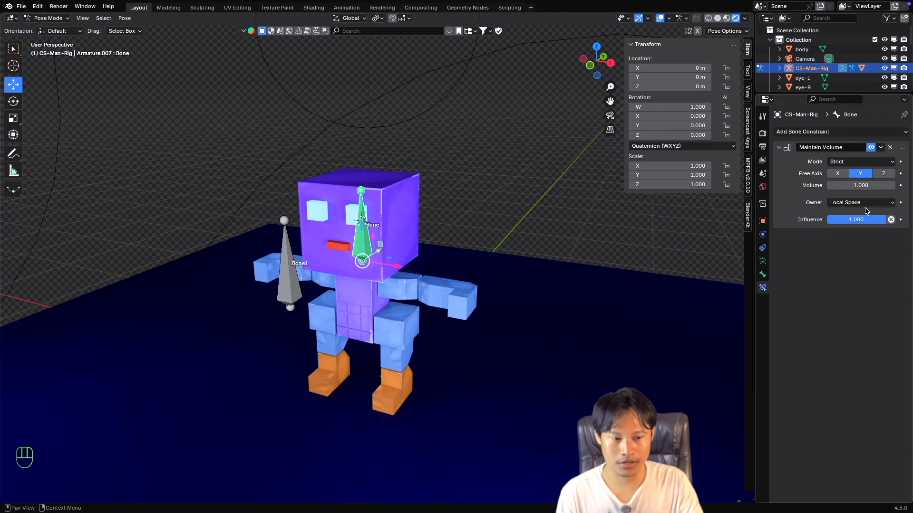
Return the transform orientation to Local and test-scale the head bone, cancelling the scale.
{"action": "left_click", "coordinate": [354, 19]}
{"action": "left_click", "coordinate": [347, 57]}
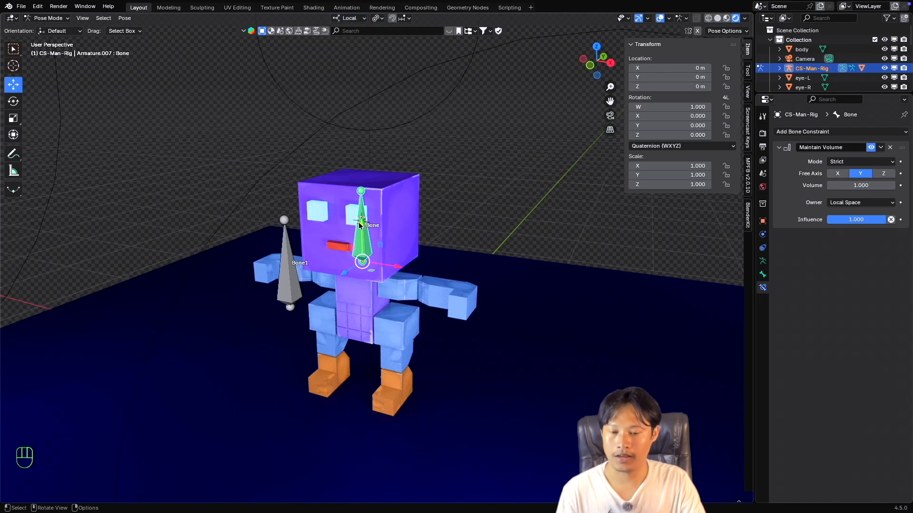
{"action": "key", "text": "s"}
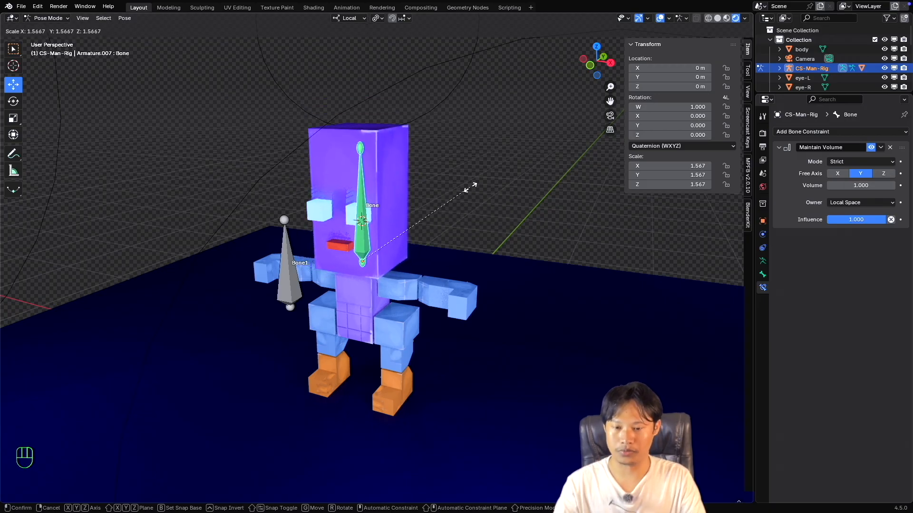
{"action": "key", "text": "Escape"}
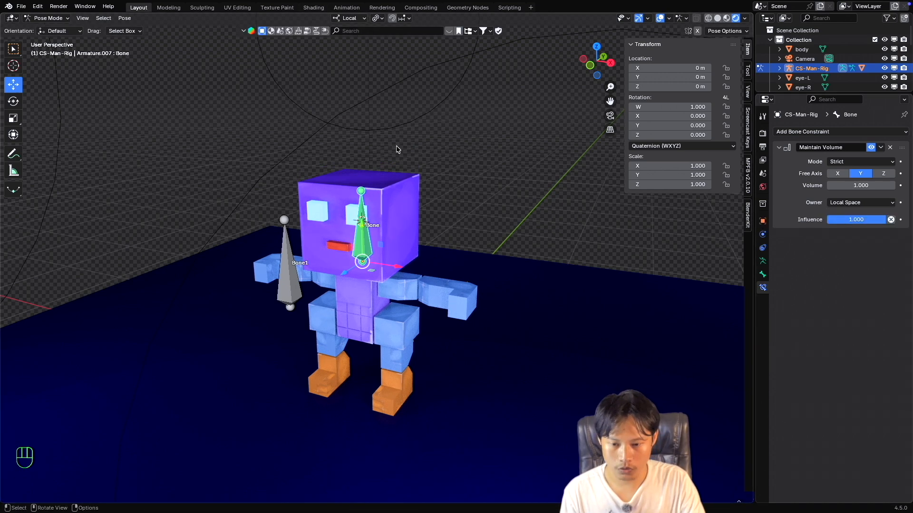
Set the Maintain Volume free axis to Z and try scaling up the head bone, cancelling the scale.
{"action": "left_click", "coordinate": [883, 174]}
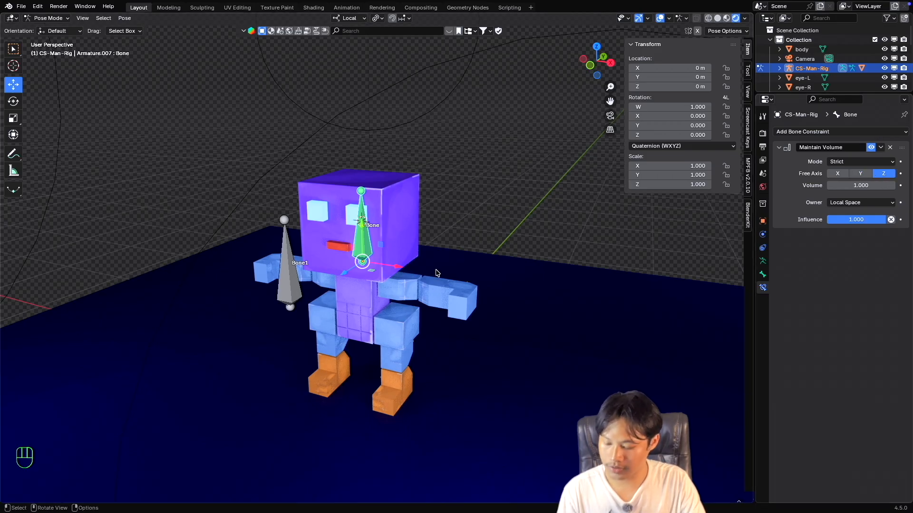
{"action": "key", "text": "s"}
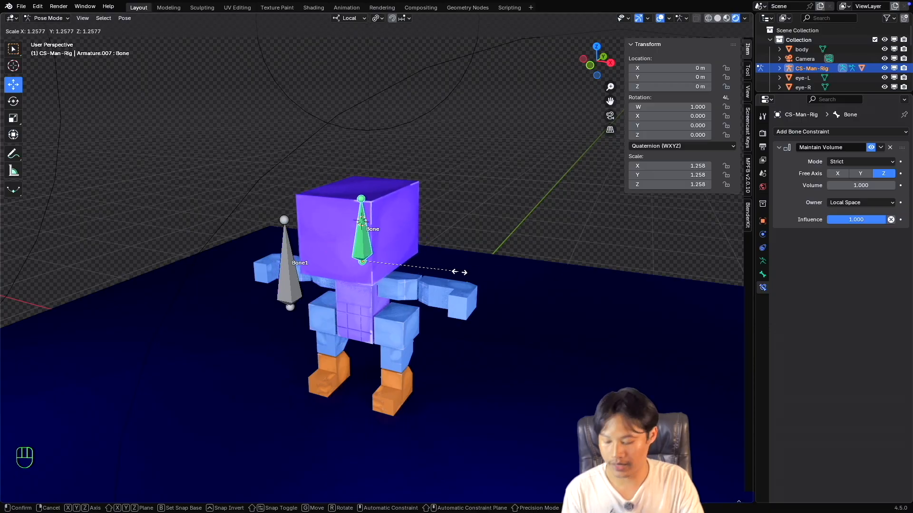
{"action": "key", "text": "Escape"}
{"action": "scroll", "coordinate": [395, 266], "scroll_direction": "down", "scroll_amount": 2, "text": "super"}
{"action": "scroll", "coordinate": [395, 266], "scroll_direction": "up", "scroll_amount": 2, "text": "super"}
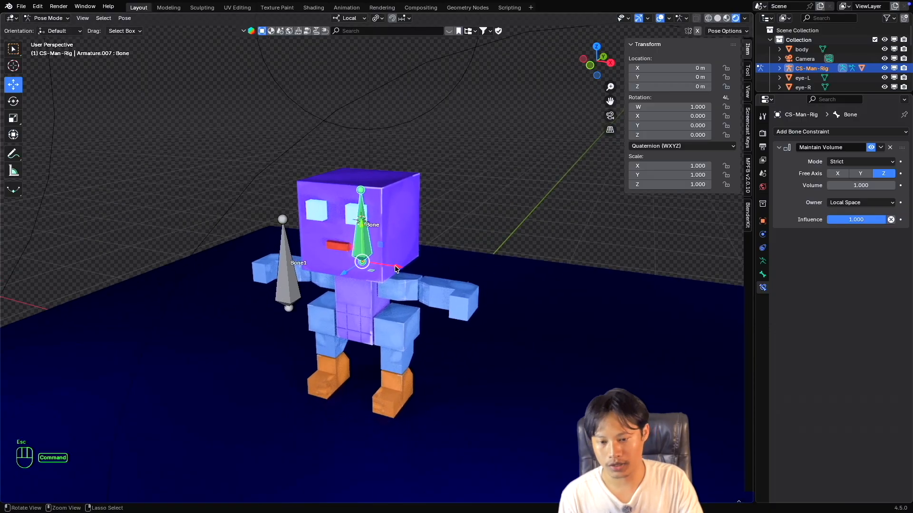
{"action": "scroll", "coordinate": [395, 266], "scroll_direction": "up", "scroll_amount": 1, "text": "super"}
{"action": "scroll", "coordinate": [395, 267], "scroll_direction": "down", "scroll_amount": 2, "text": "shift"}
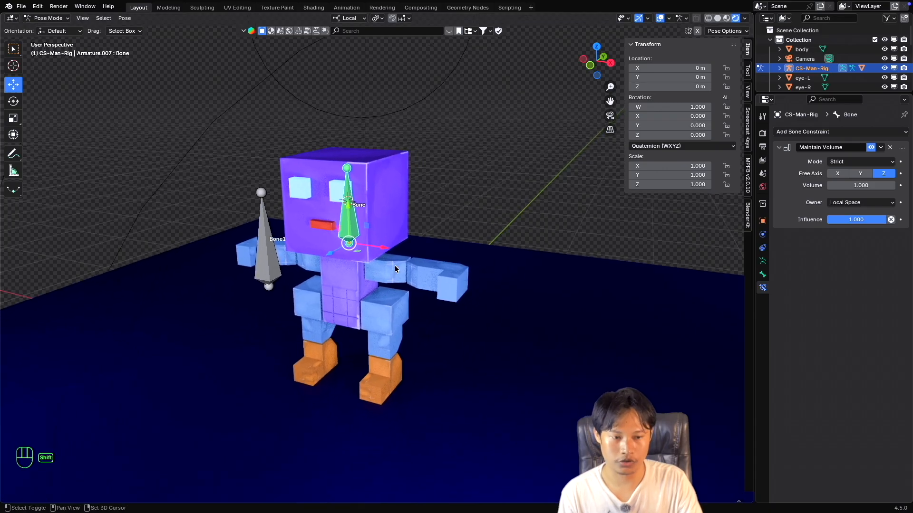
{"action": "scroll", "coordinate": [394, 269], "scroll_direction": "up", "scroll_amount": 1, "text": "super"}
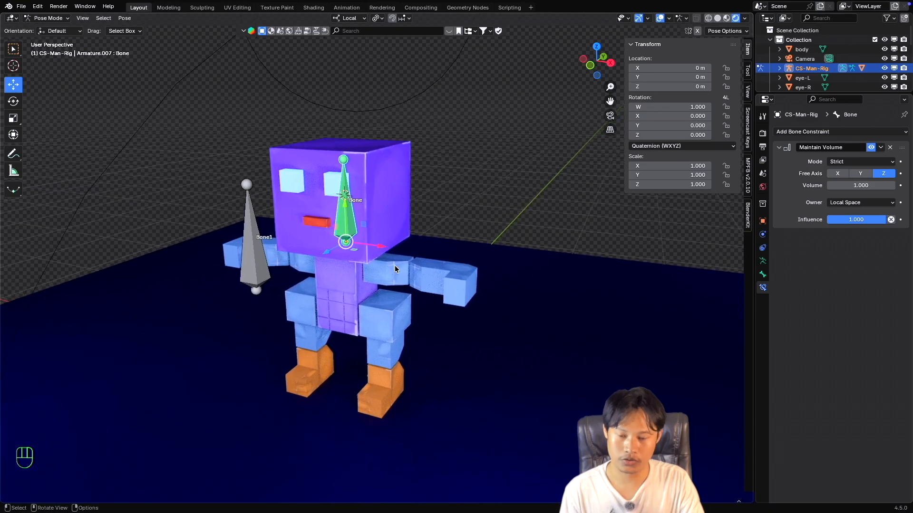
{"action": "scroll", "coordinate": [395, 267], "scroll_direction": "down", "scroll_amount": 1, "text": "super"}
{"action": "scroll", "coordinate": [395, 267], "scroll_direction": "up", "scroll_amount": 2, "text": "super"}
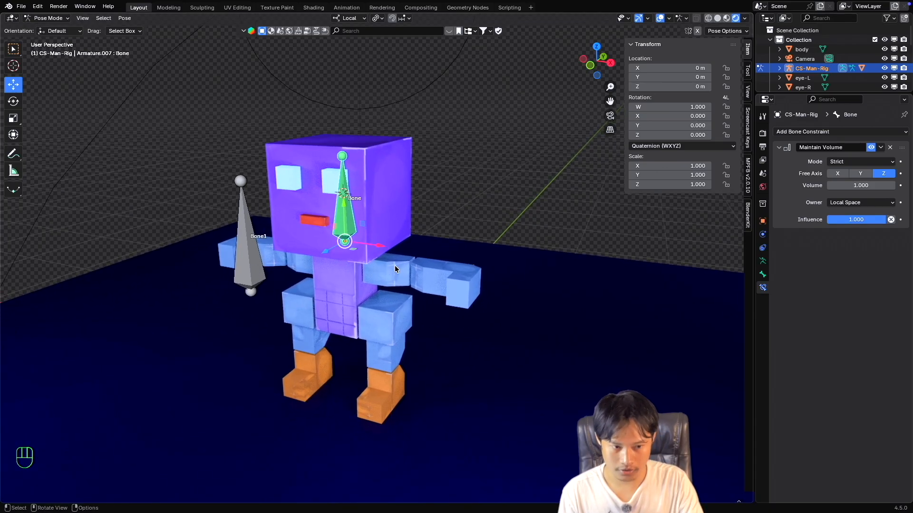
{"action": "scroll", "coordinate": [395, 266], "scroll_direction": "up", "scroll_amount": 1, "text": "shift"}
{"action": "scroll", "coordinate": [395, 266], "scroll_direction": "down", "scroll_amount": 1, "text": "shift"}
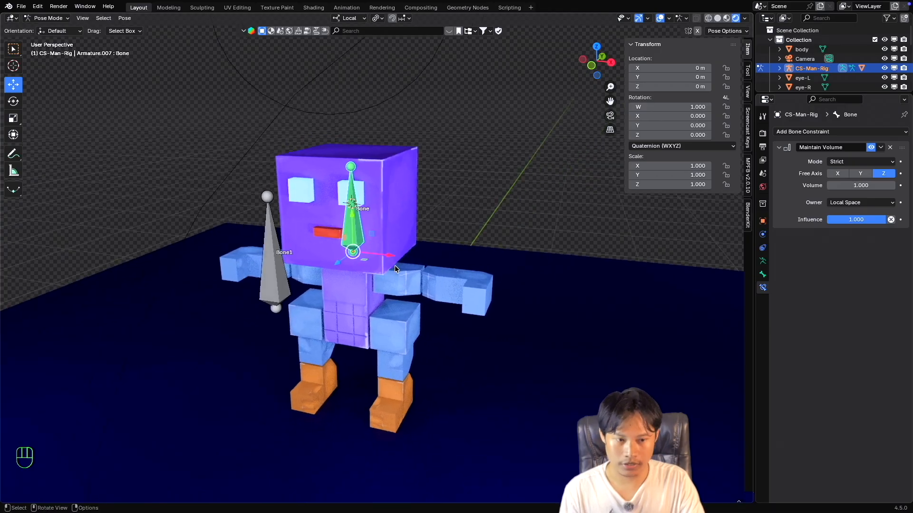
Set the Maintain Volume mode to Uniform and test-scale the head bone, cancelling the scale.
{"action": "left_click", "coordinate": [844, 162]}
{"action": "left_click", "coordinate": [846, 183]}
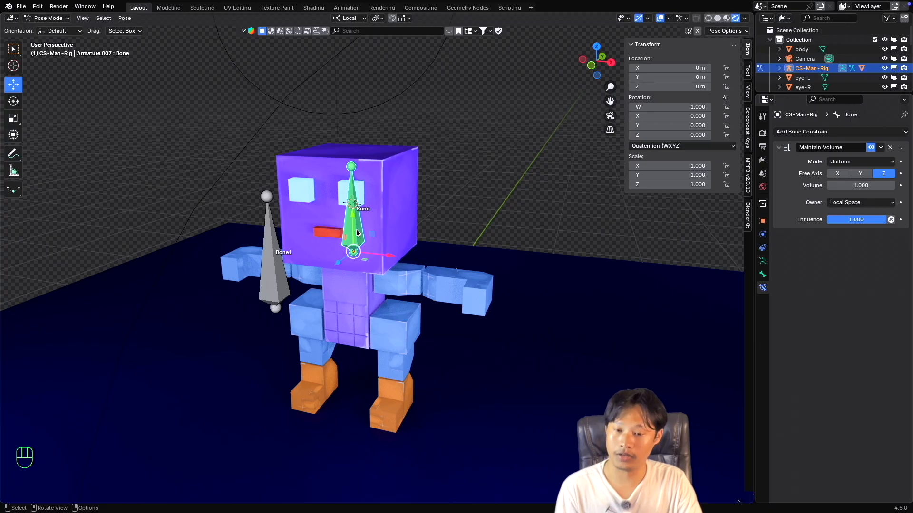
{"action": "key", "text": "s"}
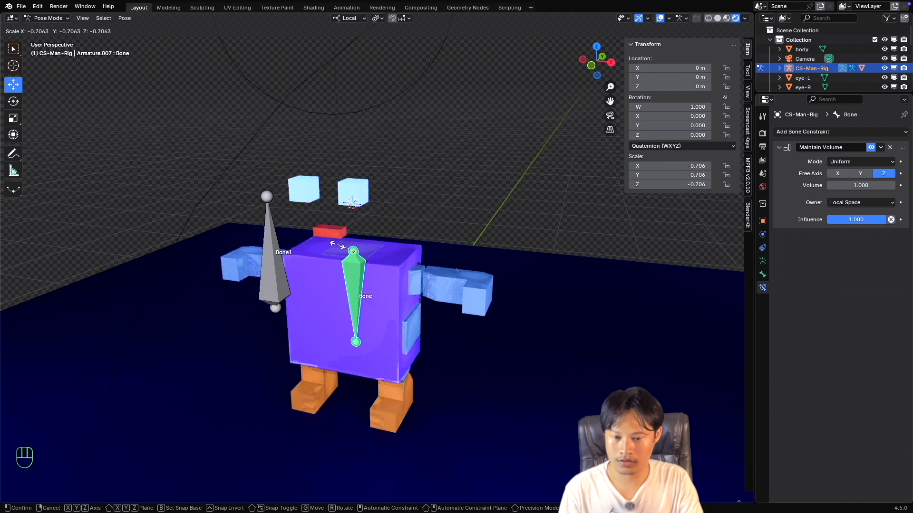
{"action": "key", "text": "Escape"}
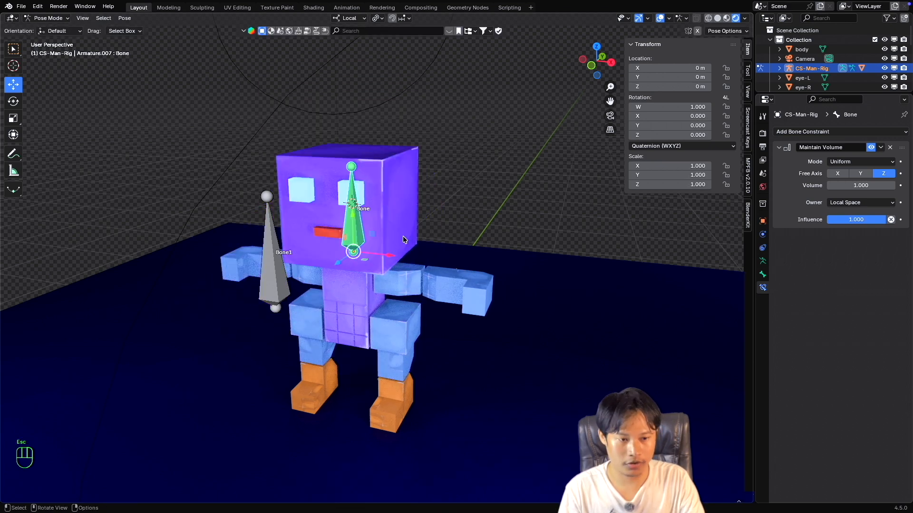
Change the Maintain Volume mode to Single Axis and try scaling up the head bone twice, cancelling each scale.
{"action": "left_click", "coordinate": [844, 162]}
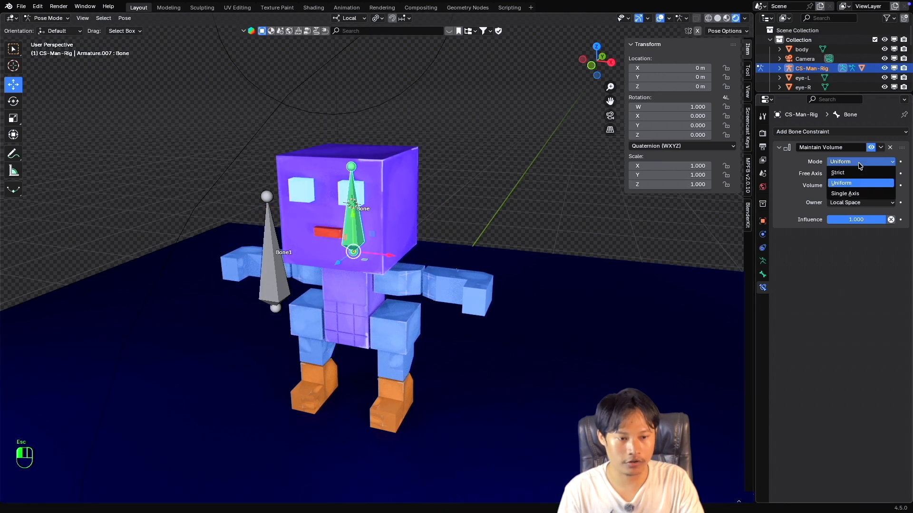
{"action": "left_click", "coordinate": [844, 194]}
{"action": "key", "text": "s"}
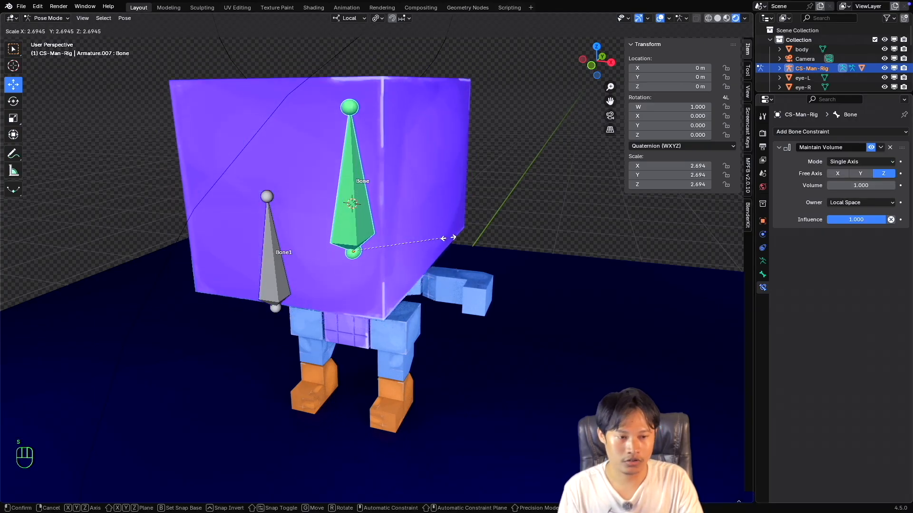
{"action": "key", "text": "Escape"}
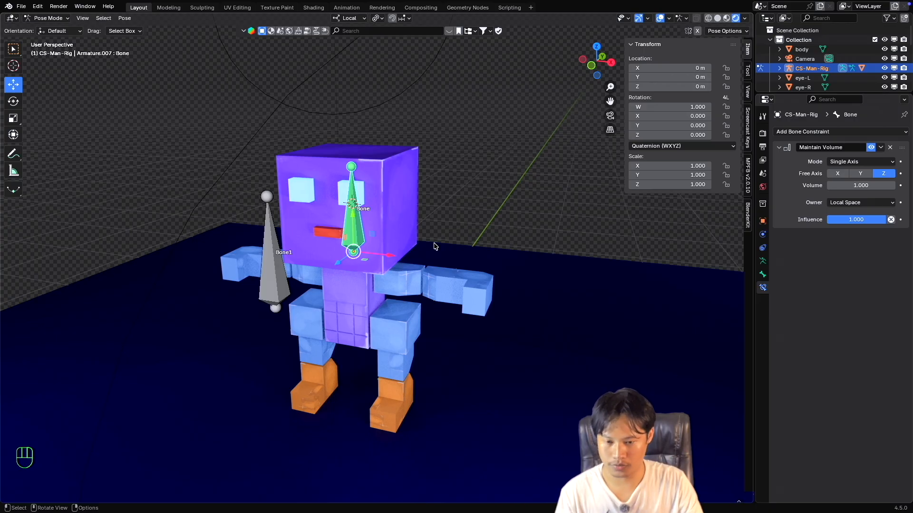
{"action": "key", "text": "s"}
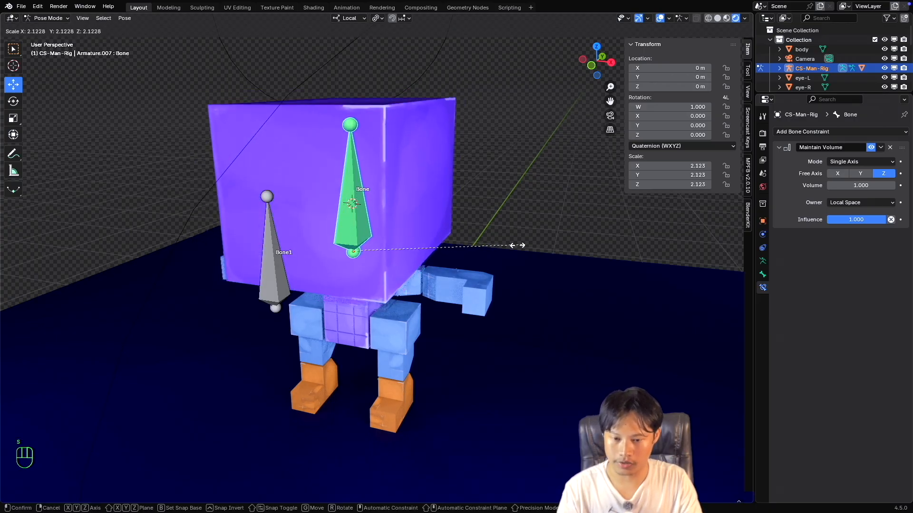
{"action": "key", "text": "Escape"}
Switch the Maintain Volume mode to Strict and try scaling up the head bone, cancelling the scale.
{"action": "left_click", "coordinate": [842, 162]}
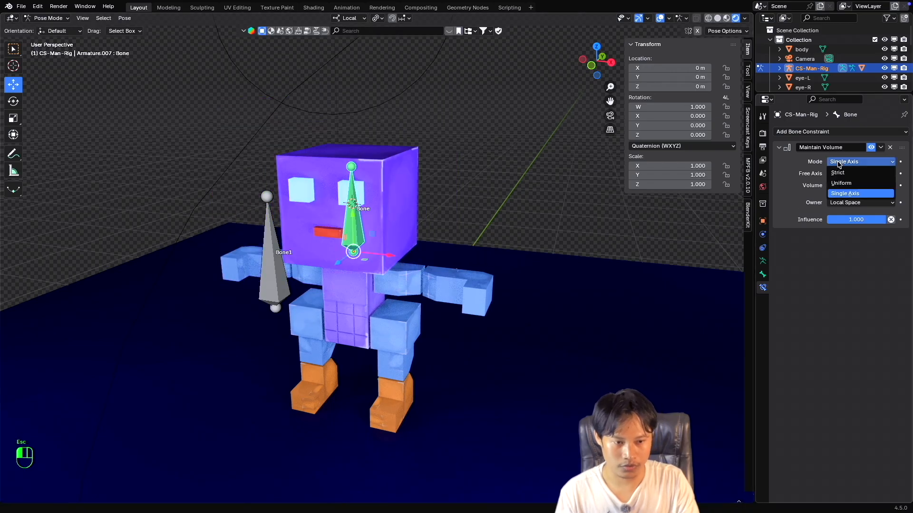
{"action": "left_click", "coordinate": [842, 172]}
{"action": "key", "text": "s"}
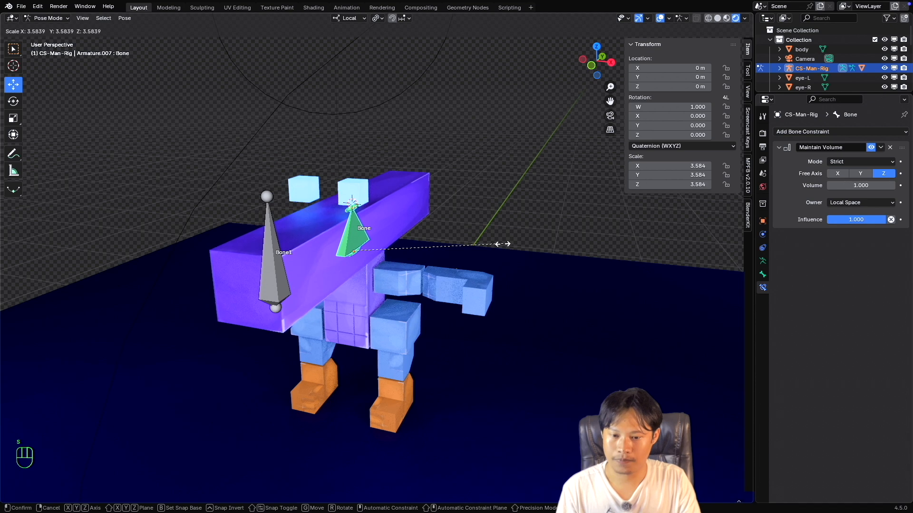
{"action": "key", "text": "Escape"}
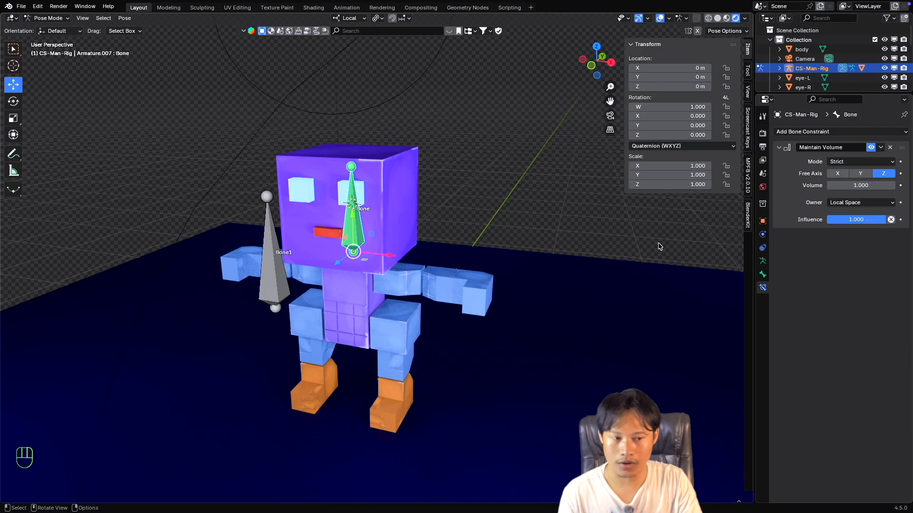
Set the Maintain Volume mode back to Single Axis and test-scale the head bone for comparison, cancelling the scale.
{"action": "left_click", "coordinate": [844, 162]}
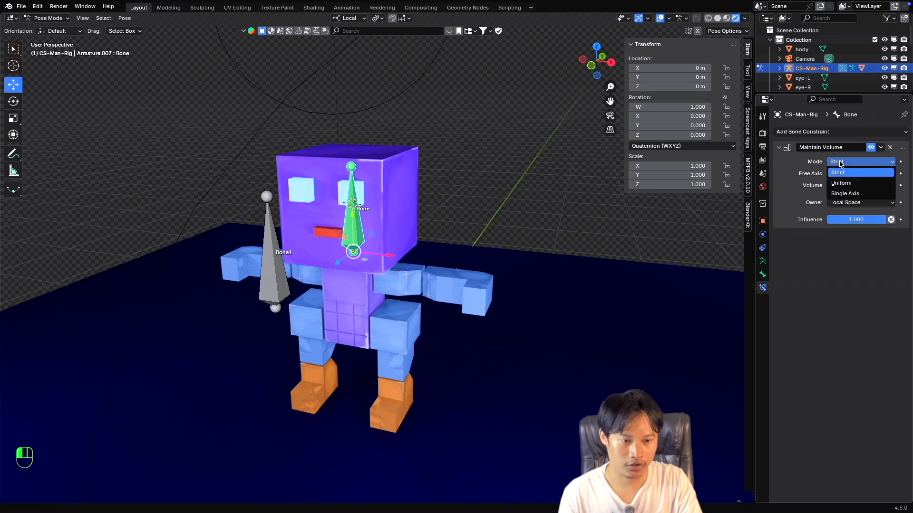
{"action": "left_click", "coordinate": [849, 193]}
{"action": "key", "text": "s"}
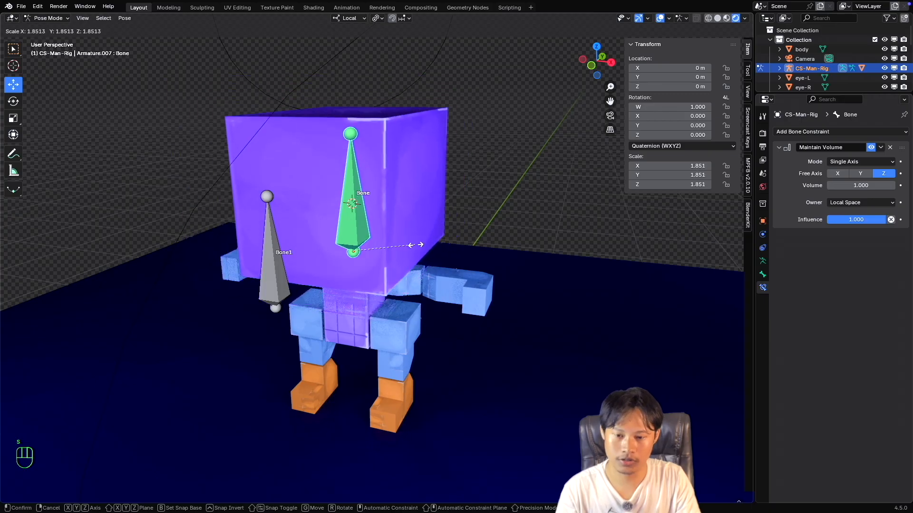
{"action": "key", "text": "Escape"}
Switch the Maintain Volume mode to Strict and test-scale the head bone with Z as the free axis, cancelling the scale.
{"action": "left_click", "coordinate": [850, 161]}
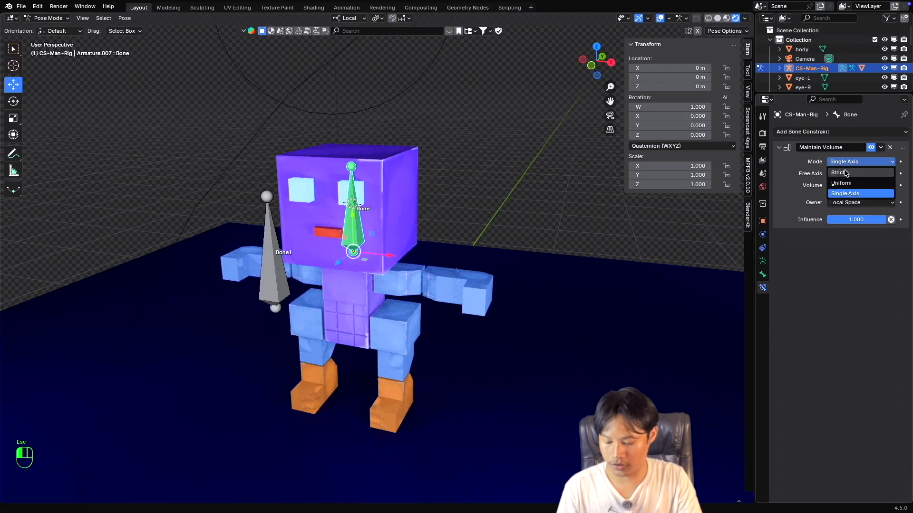
{"action": "left_click", "coordinate": [849, 172]}
{"action": "key", "text": "s"}
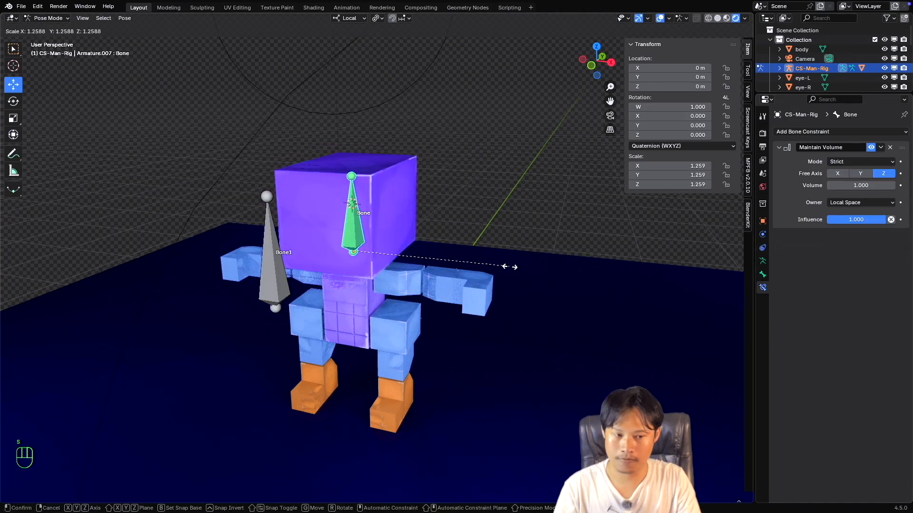
{"action": "key", "text": "Escape"}
Set the Maintain Volume free axis to X and test-scale the head bone twice, cancelling each scale.
{"action": "left_click", "coordinate": [838, 173]}
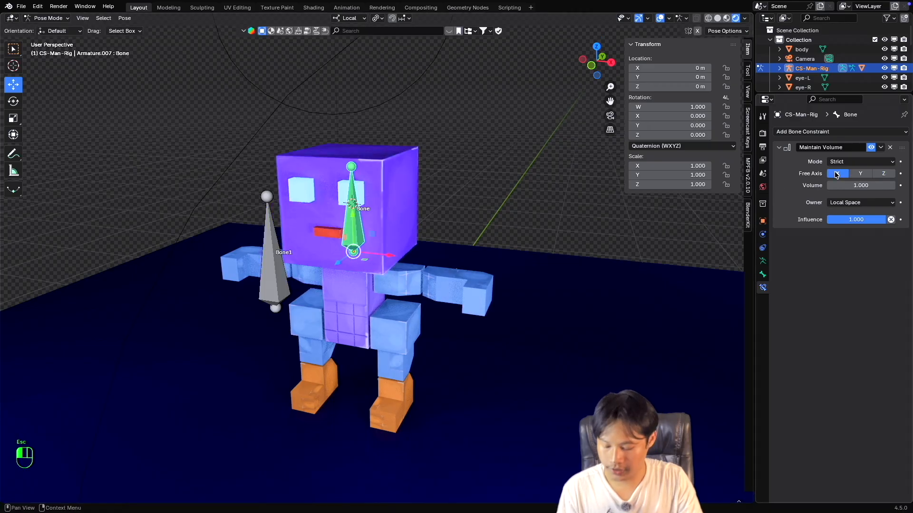
{"action": "key", "text": "s"}
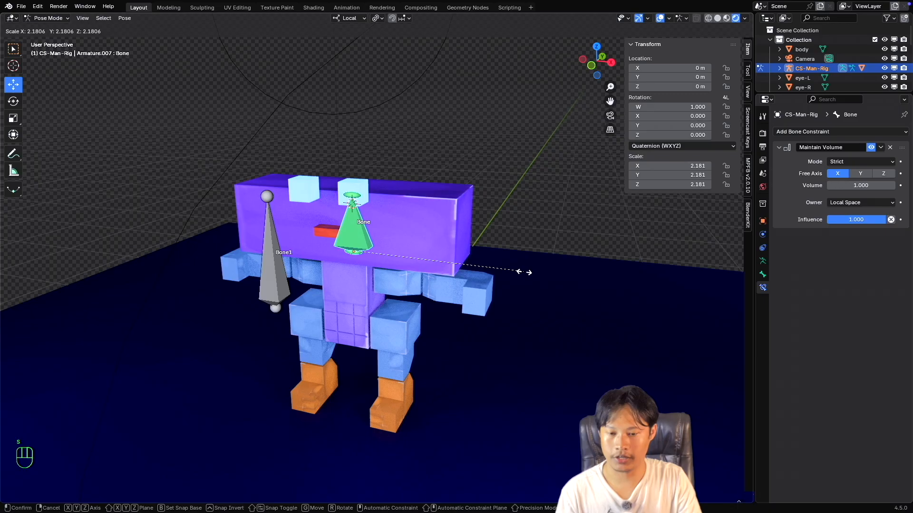
{"action": "key", "text": "Escape"}
{"action": "mouse_move", "coordinate": [434, 270]}
{"action": "middle_mouse_down"}
{"action": "mouse_move", "coordinate": [418, 270]}
{"action": "mouse_move", "coordinate": [447, 269]}
{"action": "mouse_move", "coordinate": [434, 270]}
{"action": "middle_mouse_up"}
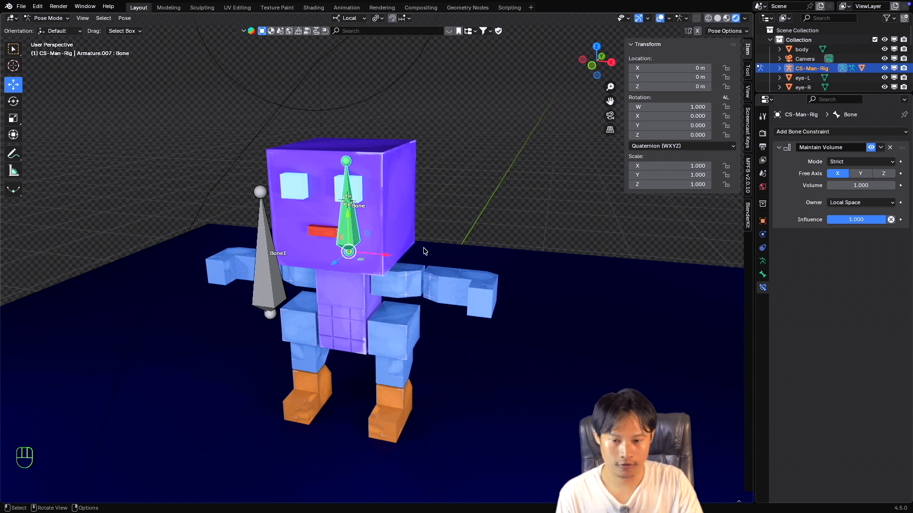
{"action": "key", "text": "s"}
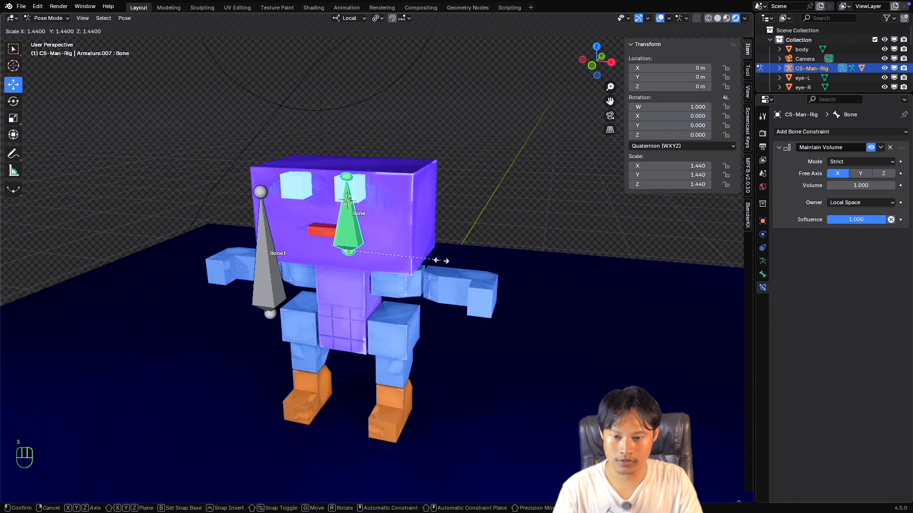
{"action": "key", "text": "Escape"}
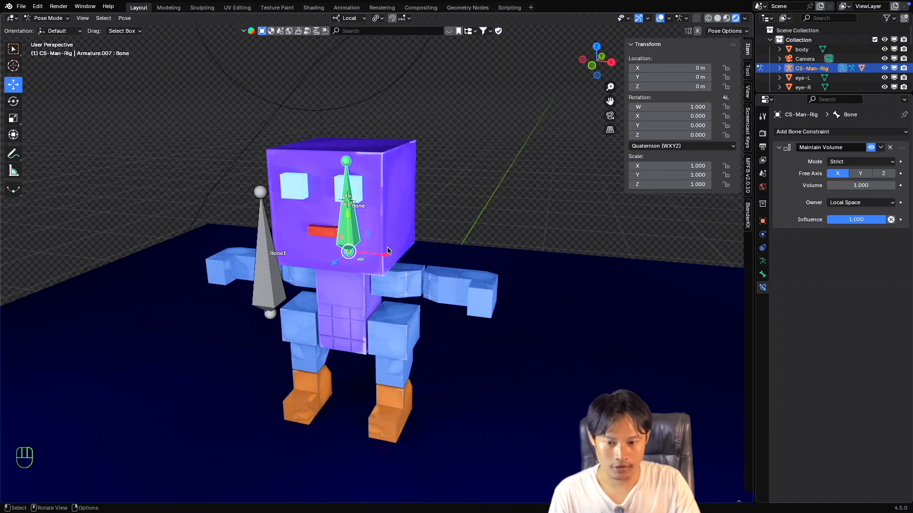
Change the free axis to Y and test-scale the head bone twice in Strict mode, cancelling each scale.
{"action": "left_click", "coordinate": [860, 174]}
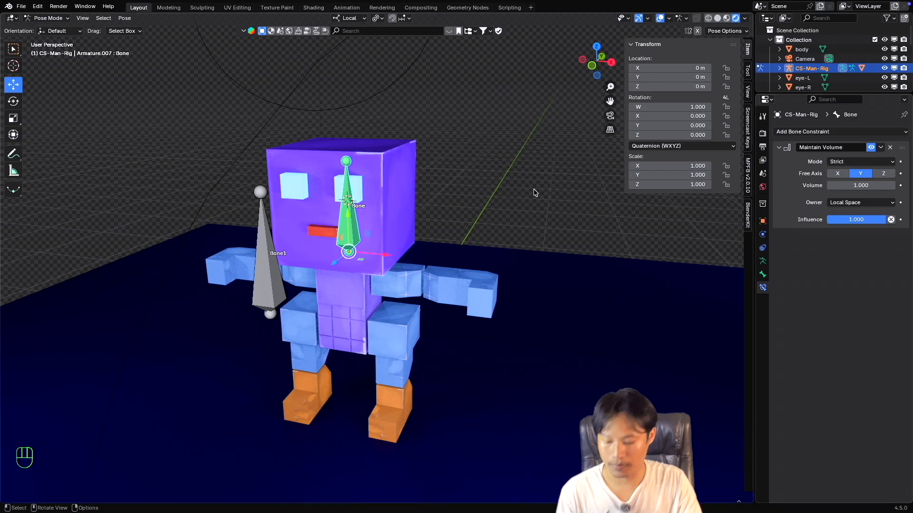
{"action": "key", "text": "s"}
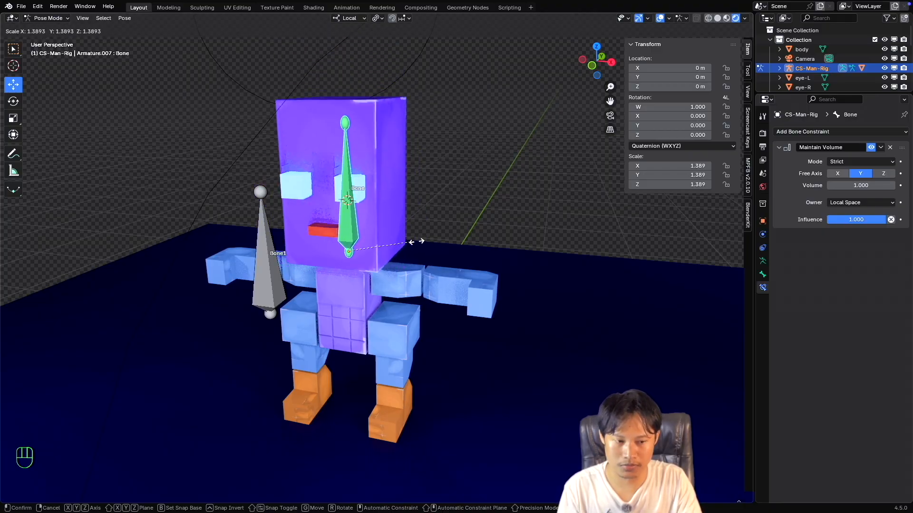
{"action": "key", "text": "Escape"}
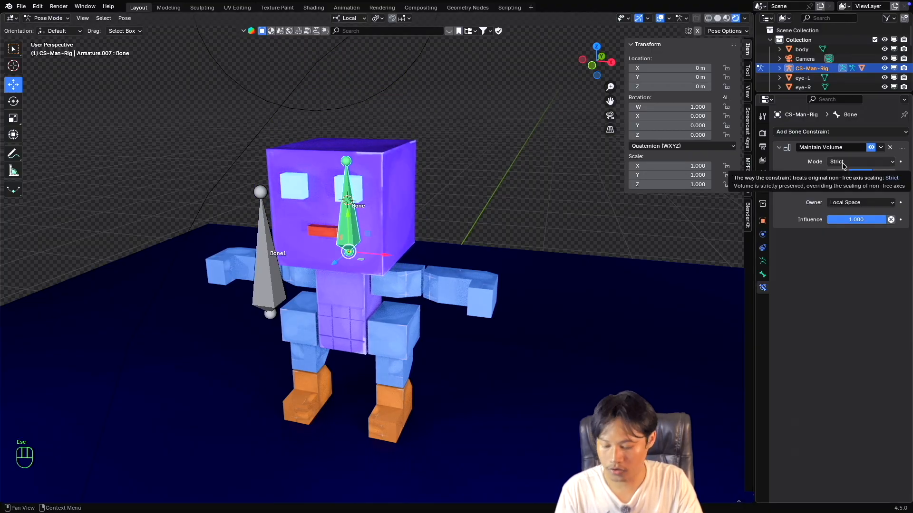
{"action": "key", "text": "s"}
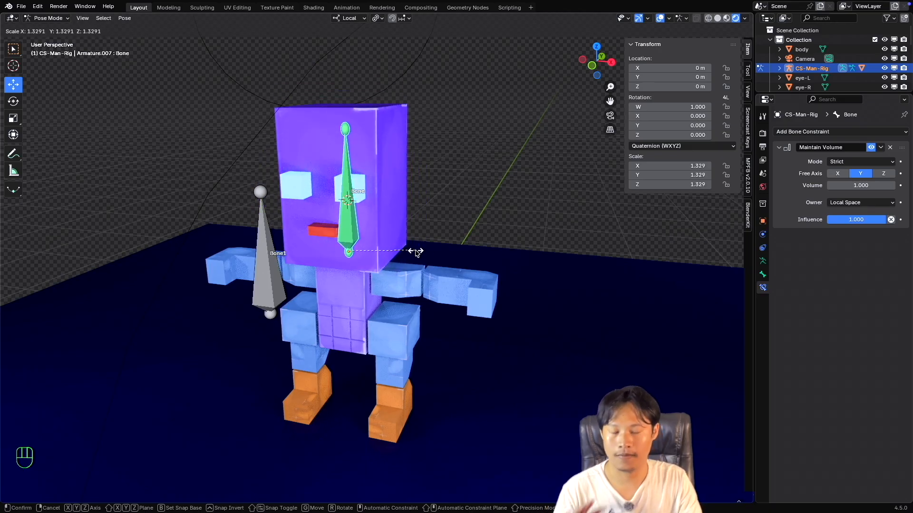
{"action": "key", "text": "Escape"}
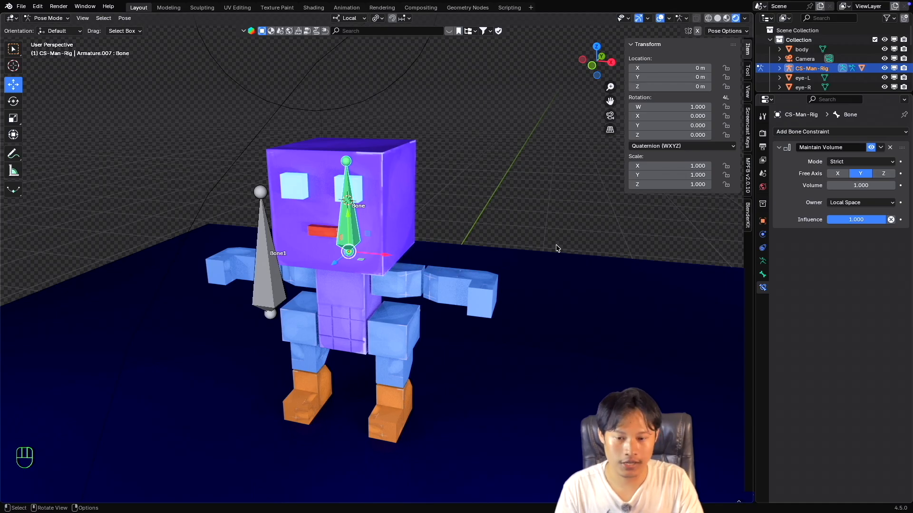
Set the constraint's owner space to World Space and the transform orientation to Global.
{"action": "left_click", "coordinate": [839, 203]}
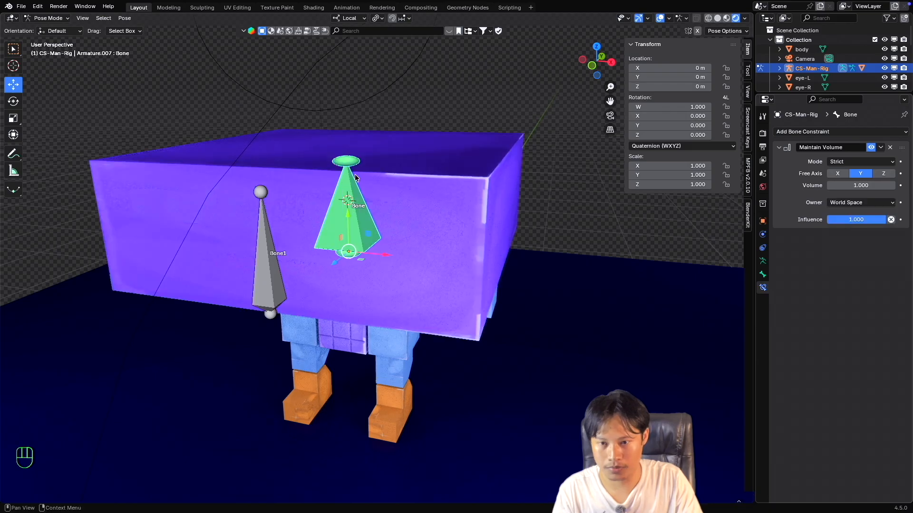
{"action": "left_click", "coordinate": [841, 217]}
{"action": "left_click", "coordinate": [345, 22]}
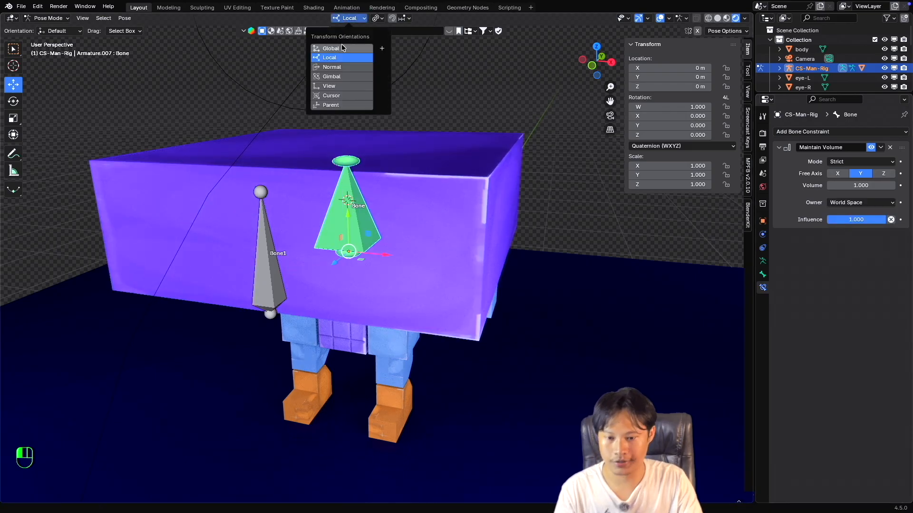
{"action": "left_click", "coordinate": [341, 43]}
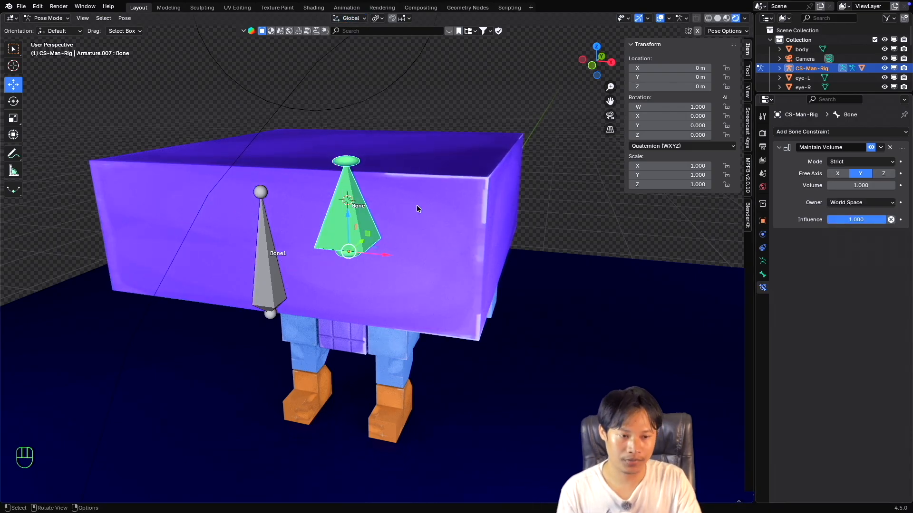
Compare the X and Z free axes in World Space on the head bone, ending on X.
{"action": "left_click", "coordinate": [840, 174]}
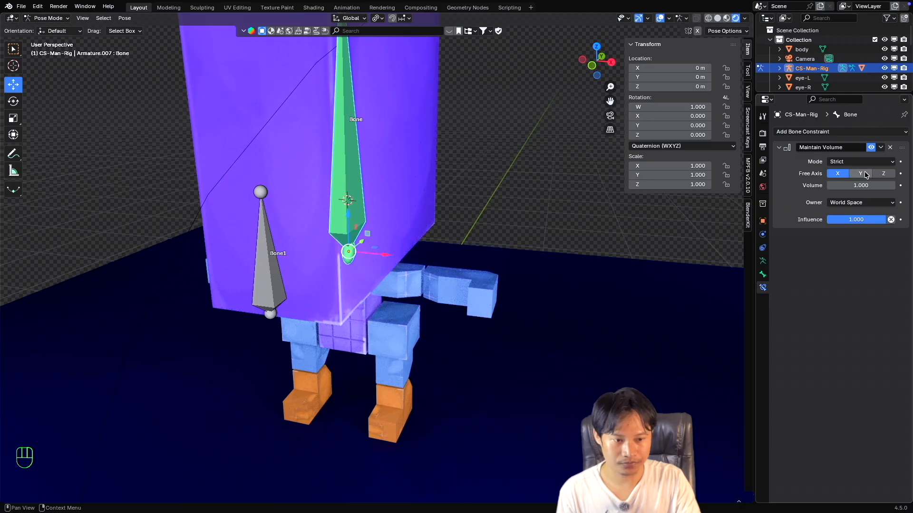
{"action": "left_click", "coordinate": [883, 174]}
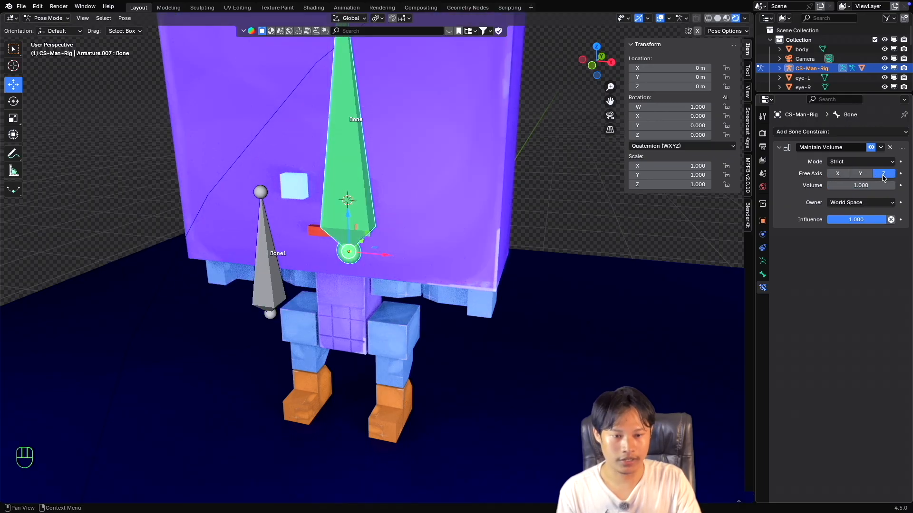
{"action": "left_click", "coordinate": [839, 174]}
{"action": "scroll", "coordinate": [380, 282], "scroll_direction": "down", "scroll_amount": 5}
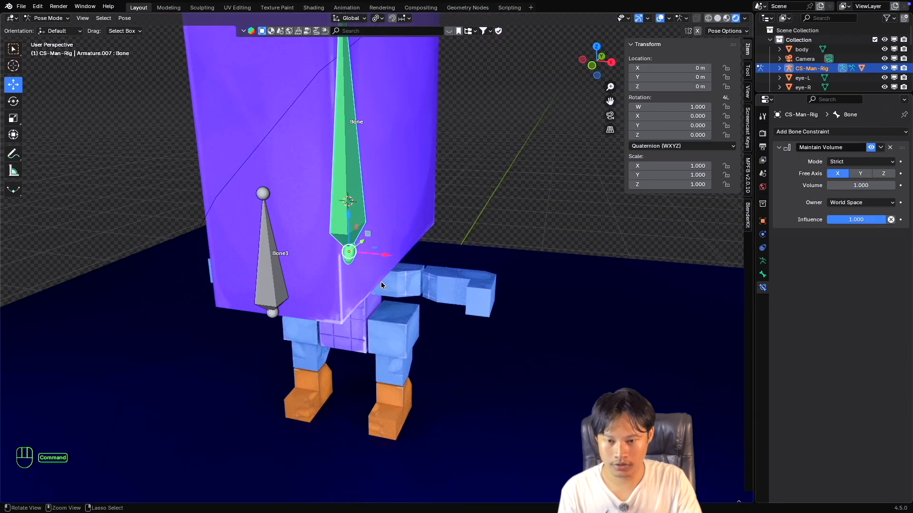
{"action": "scroll", "coordinate": [396, 280], "scroll_direction": "up", "scroll_amount": 2, "text": "shift"}
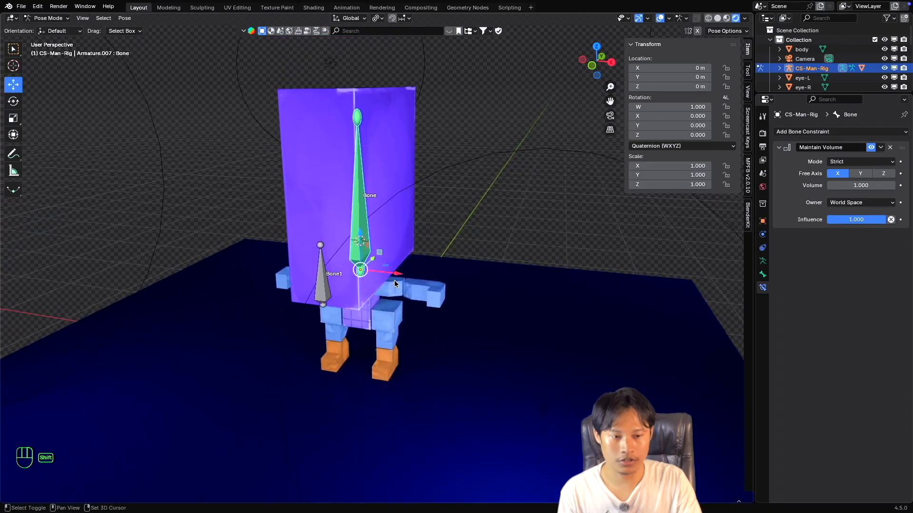
Change the Maintain Volume mode to Uniform, then to Single Axis, and test-scale the head bone in World Space, cancelling the scale.
{"action": "left_click", "coordinate": [854, 162]}
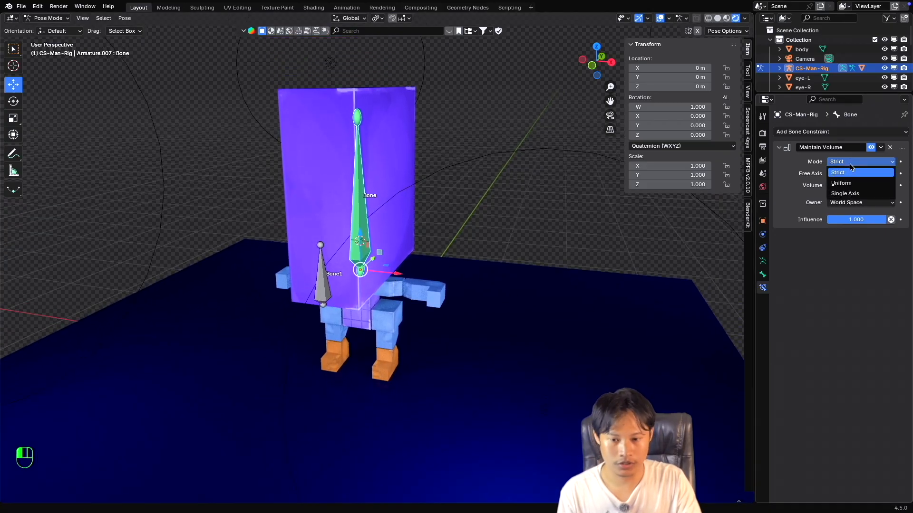
{"action": "left_click", "coordinate": [849, 174]}
{"action": "left_click", "coordinate": [855, 163]}
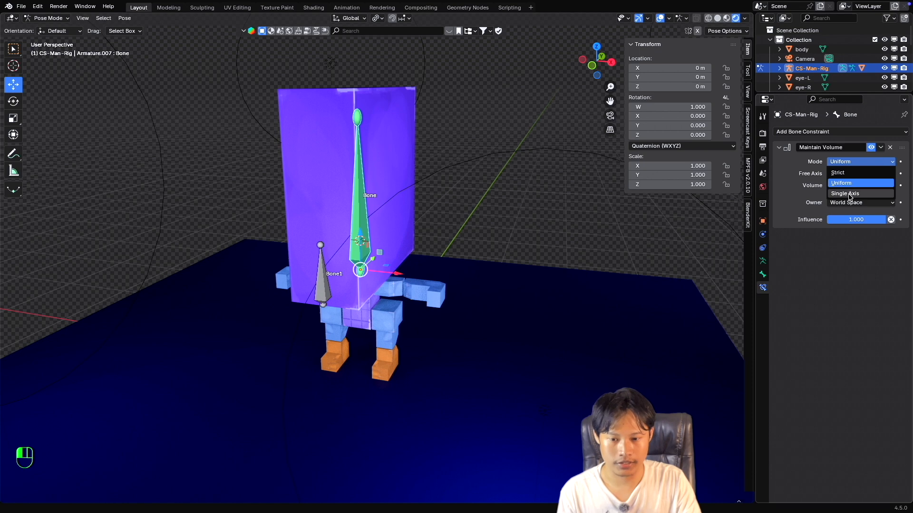
{"action": "left_click", "coordinate": [851, 195]}
{"action": "scroll", "coordinate": [415, 221], "scroll_direction": "right", "scroll_amount": 5}
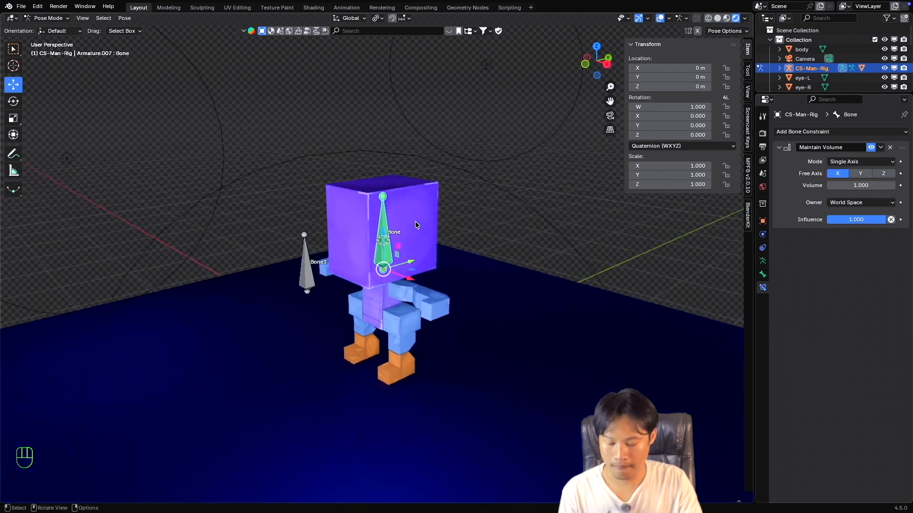
{"action": "scroll", "coordinate": [415, 221], "scroll_direction": "left", "scroll_amount": 2}
{"action": "key", "text": "s"}
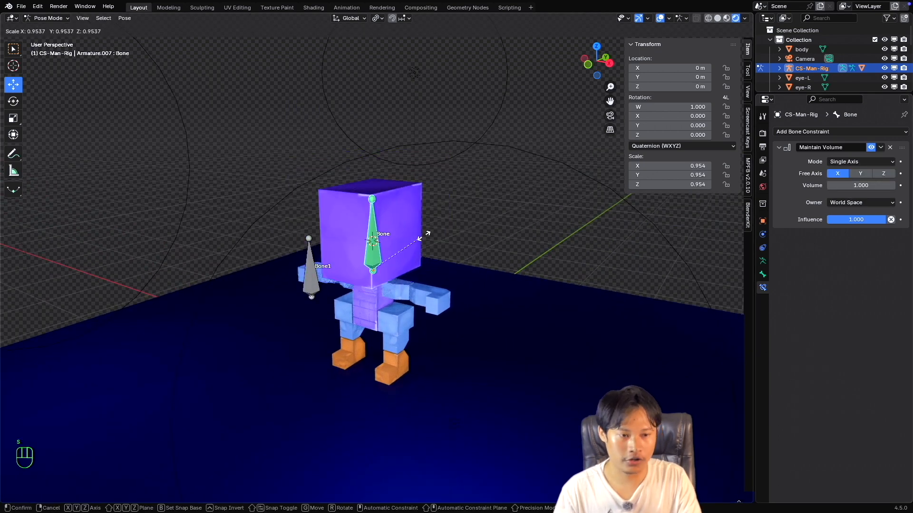
{"action": "key", "text": "Escape"}
Return the Maintain Volume mode to Strict and test-scale the head bone in World Space, cancelling the scale.
{"action": "left_click", "coordinate": [841, 162]}
{"action": "left_click", "coordinate": [851, 174]}
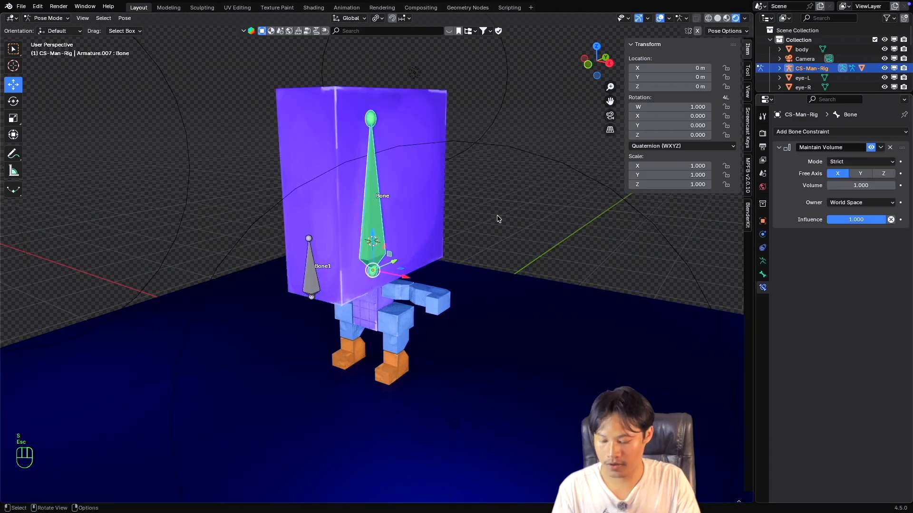
{"action": "key", "text": "s"}
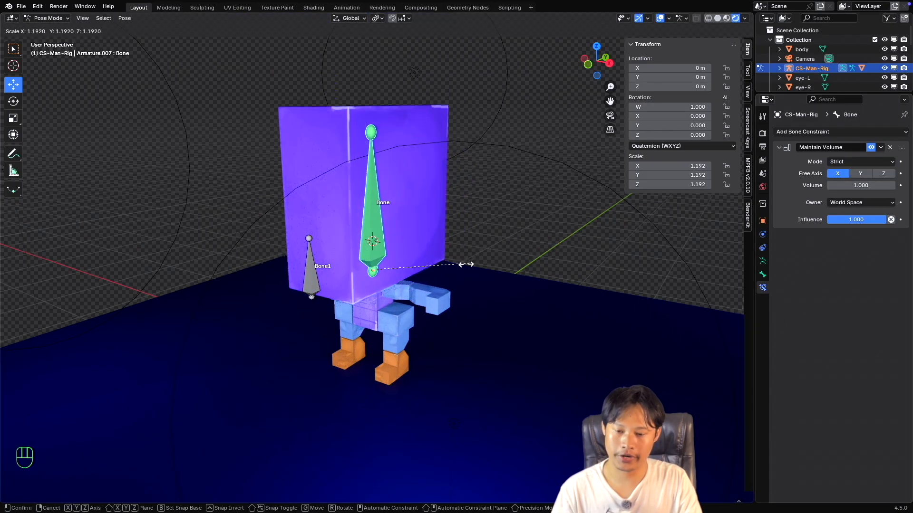
{"action": "key", "text": "Escape"}
{"action": "middle_click_drag", "start_coordinate": [406, 260], "coordinate": [536, 252]}
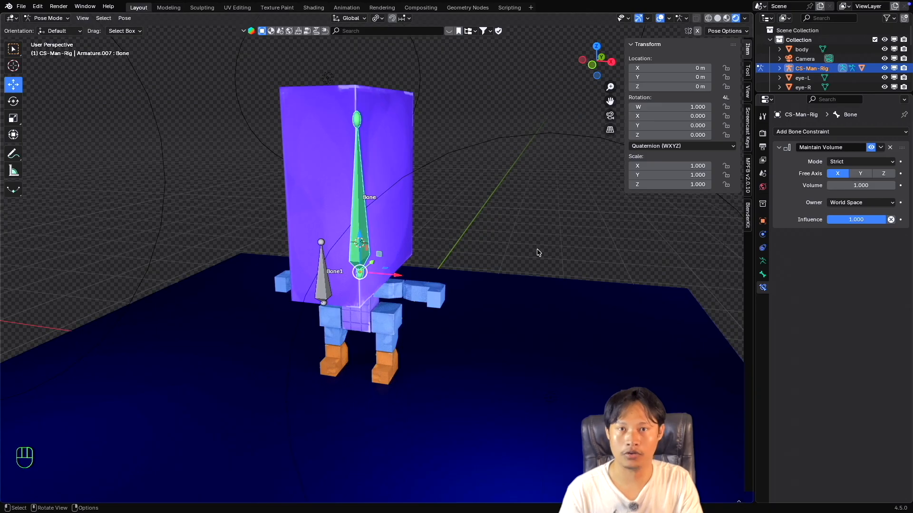
Keep the mode at Strict and set both the constraint's owner to Local Space and the transform orientation to Local.
{"action": "left_click", "coordinate": [842, 163]}
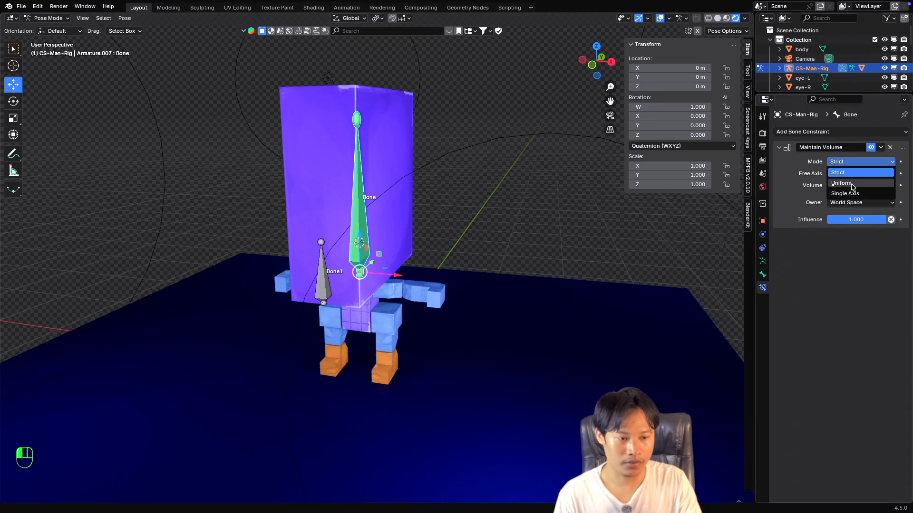
{"action": "left_click", "coordinate": [849, 176]}
{"action": "left_click", "coordinate": [857, 204]}
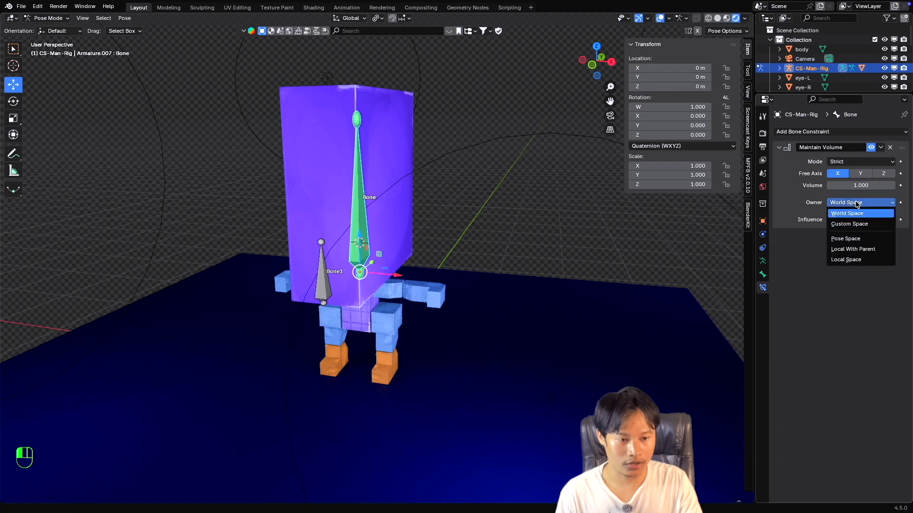
{"action": "left_click", "coordinate": [845, 261]}
{"action": "scroll", "coordinate": [368, 257], "scroll_direction": "up", "scroll_amount": 2}
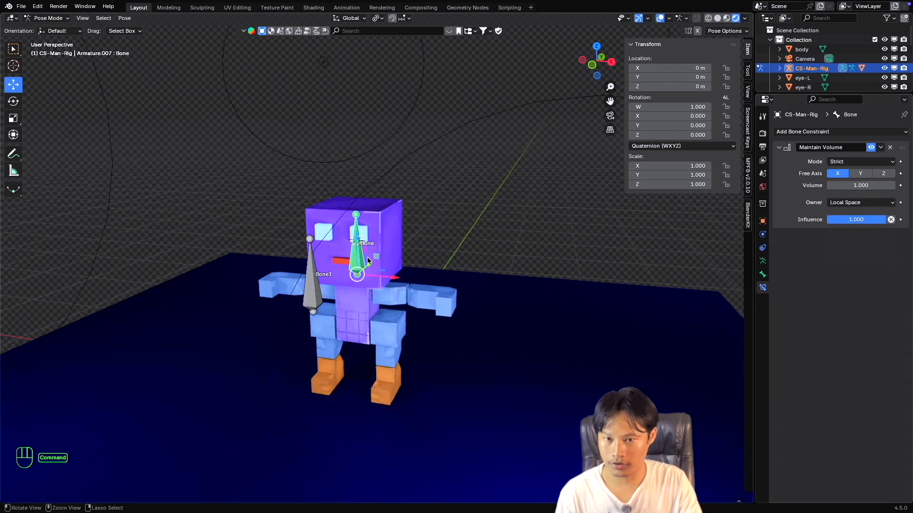
{"action": "middle_click_drag", "start_coordinate": [332, 93], "coordinate": [345, 52]}
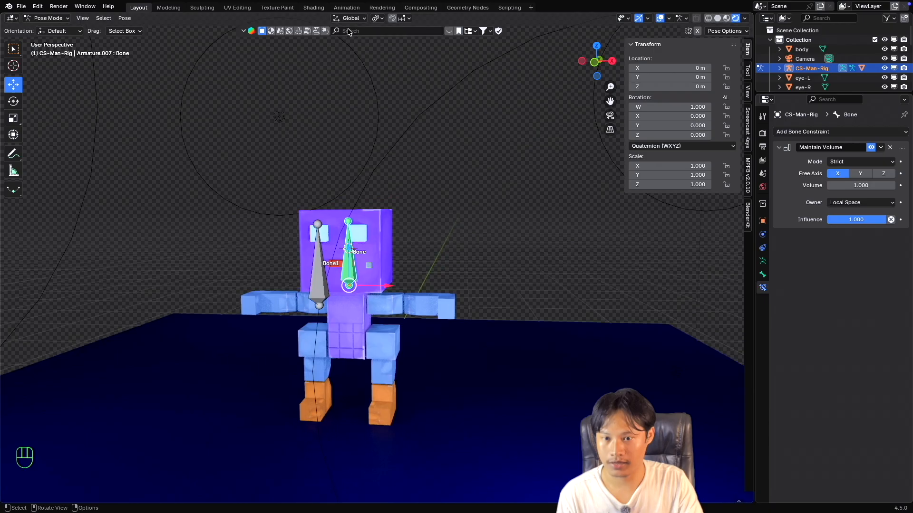
{"action": "left_click", "coordinate": [351, 18]}
{"action": "left_click", "coordinate": [343, 57]}
Test-scale the head bone twice in Strict mode with X free in Local Space, cancelling each scale.
{"action": "middle_click_drag", "start_coordinate": [436, 258], "coordinate": [438, 283]}
{"action": "key", "text": "s"}
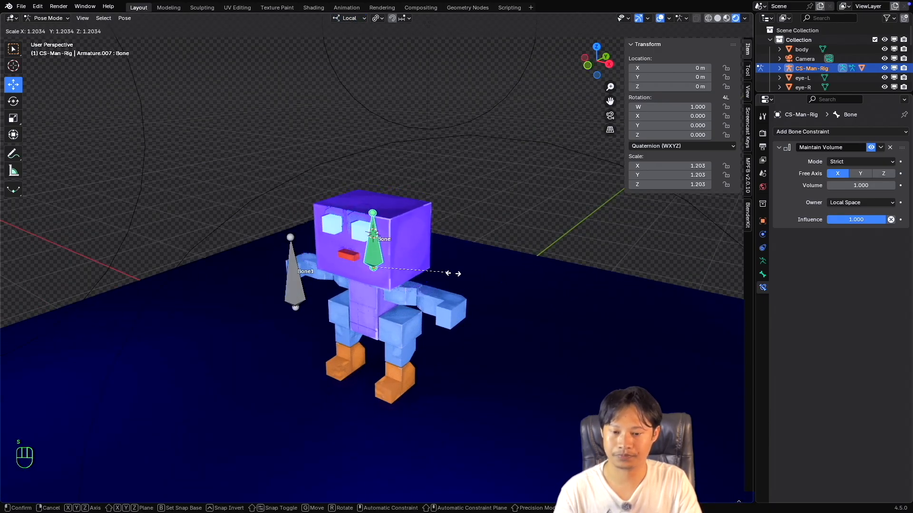
{"action": "key", "text": "Escape"}
{"action": "scroll", "coordinate": [415, 278], "scroll_direction": "left", "scroll_amount": 3}
{"action": "scroll", "coordinate": [415, 277], "scroll_direction": "up", "scroll_amount": 4, "text": "super"}
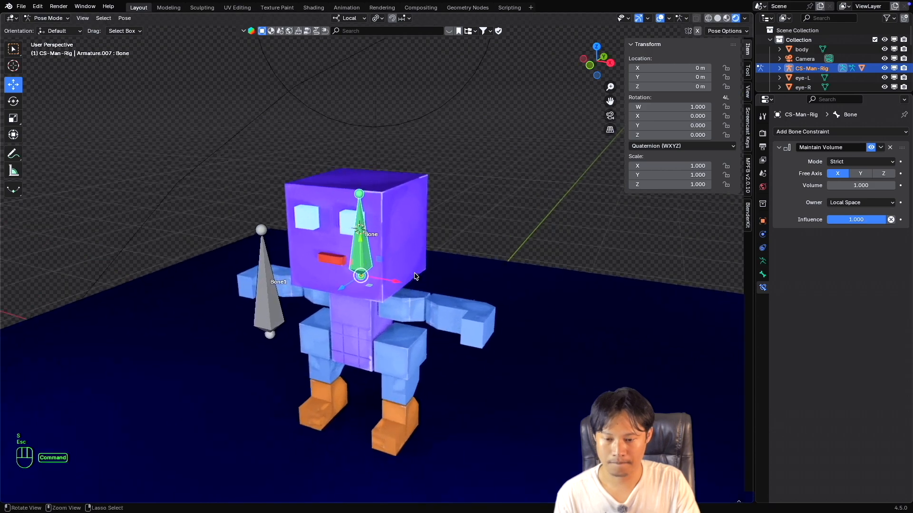
{"action": "scroll", "coordinate": [415, 277], "scroll_direction": "down", "scroll_amount": 1, "text": "shift"}
{"action": "scroll", "coordinate": [415, 277], "scroll_direction": "up", "scroll_amount": 1, "text": "super"}
{"action": "scroll", "coordinate": [416, 277], "scroll_direction": "down", "scroll_amount": 3, "text": "super"}
{"action": "scroll", "coordinate": [415, 277], "scroll_direction": "up", "scroll_amount": 3, "text": "super"}
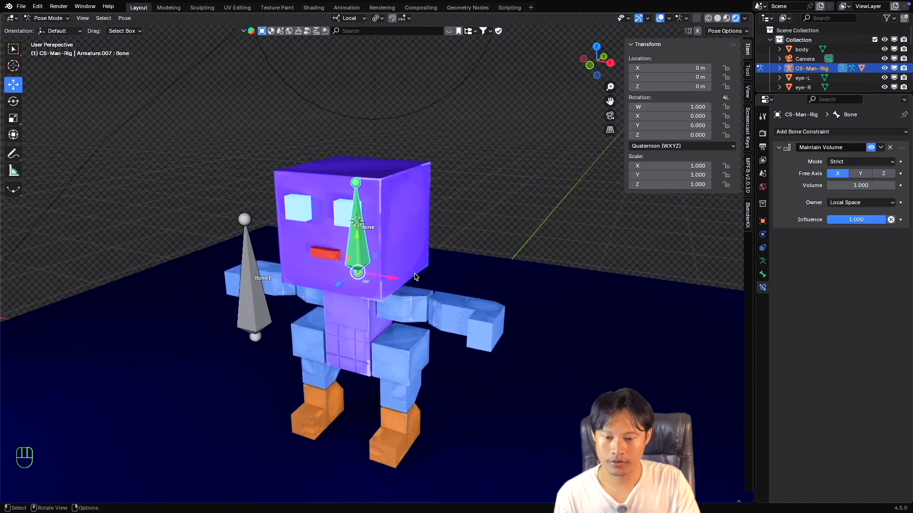
{"action": "scroll", "coordinate": [415, 278], "scroll_direction": "down", "scroll_amount": 2, "text": "shift"}
{"action": "scroll", "coordinate": [415, 277], "scroll_direction": "left", "scroll_amount": 2}
{"action": "scroll", "coordinate": [420, 274], "scroll_direction": "left", "scroll_amount": 1}
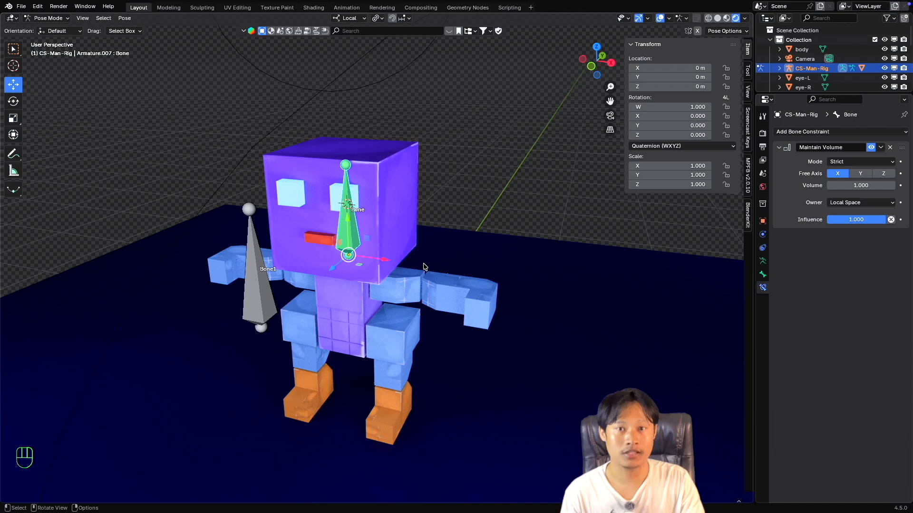
{"action": "key", "text": "s"}
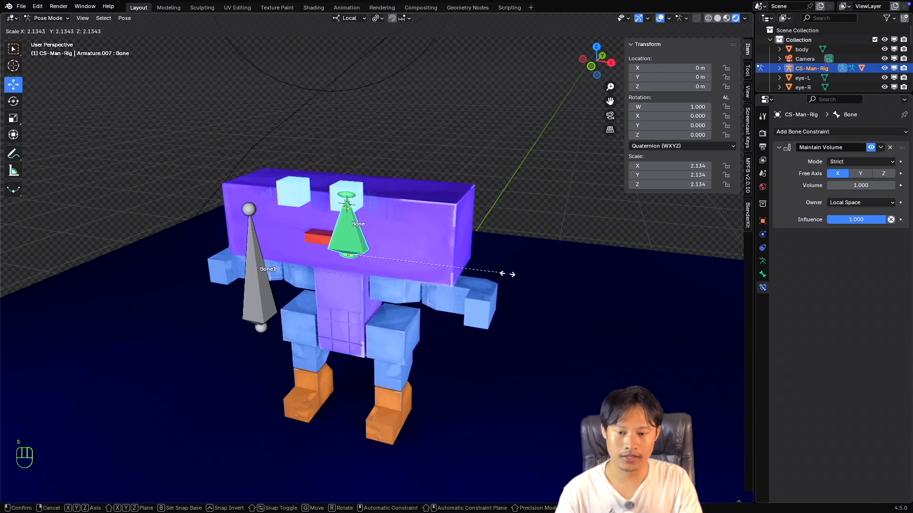
{"action": "key", "text": "Escape"}
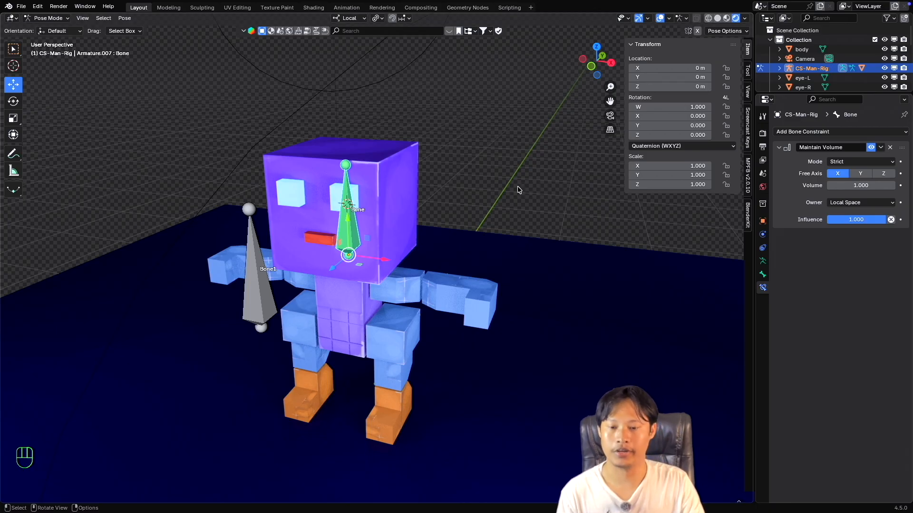
Open the list of available bone constraints for the head bone and look at its Transform group around Maintain Volume.
{"action": "left_click", "coordinate": [811, 133]}
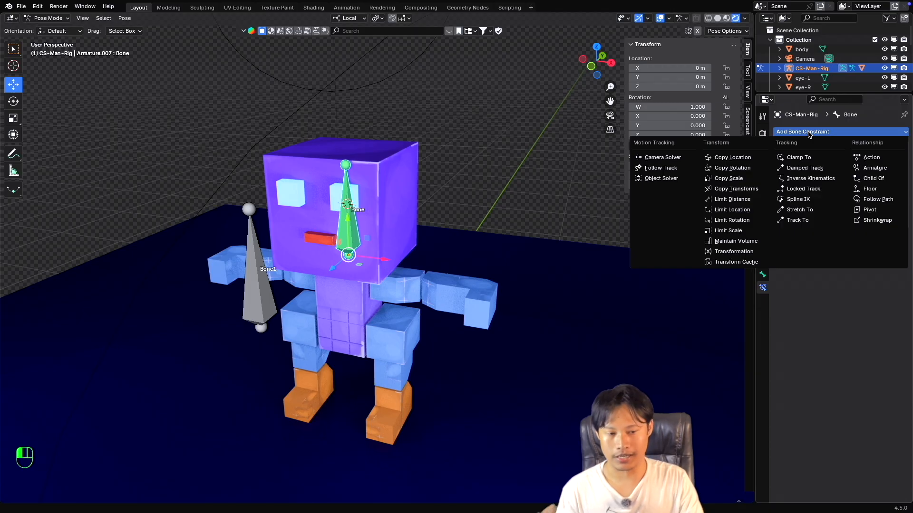
{"action": "left_click", "coordinate": [736, 241]}
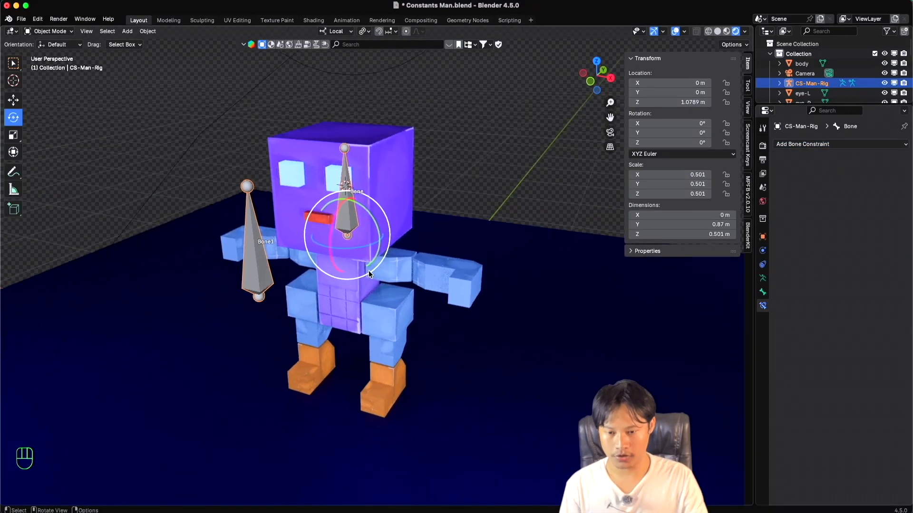
{"action": "scroll", "coordinate": [370, 274], "scroll_direction": "left", "scroll_amount": 3, "text": "shift"}
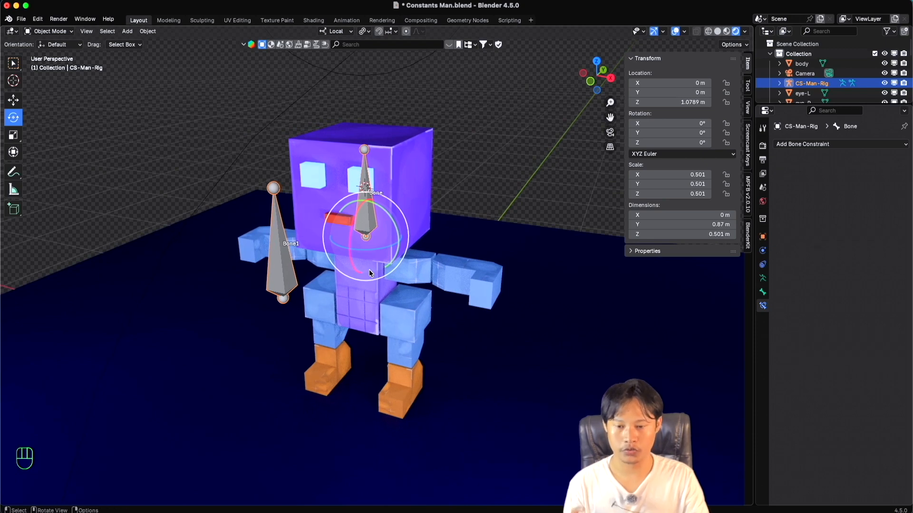
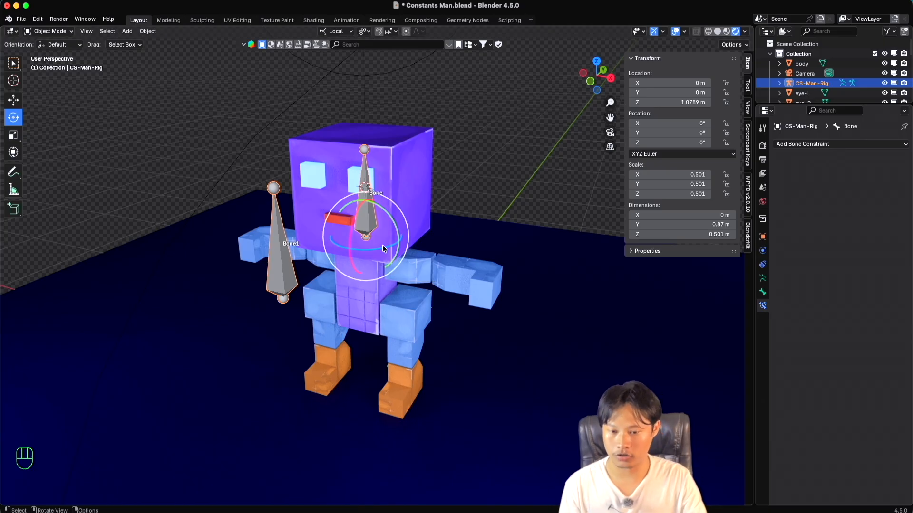
Parent the head mesh to the rig's head bone in Pose Mode using the Bone parenting option.
{"action": "scroll", "coordinate": [372, 229], "scroll_direction": "up", "scroll_amount": 2, "text": "super"}
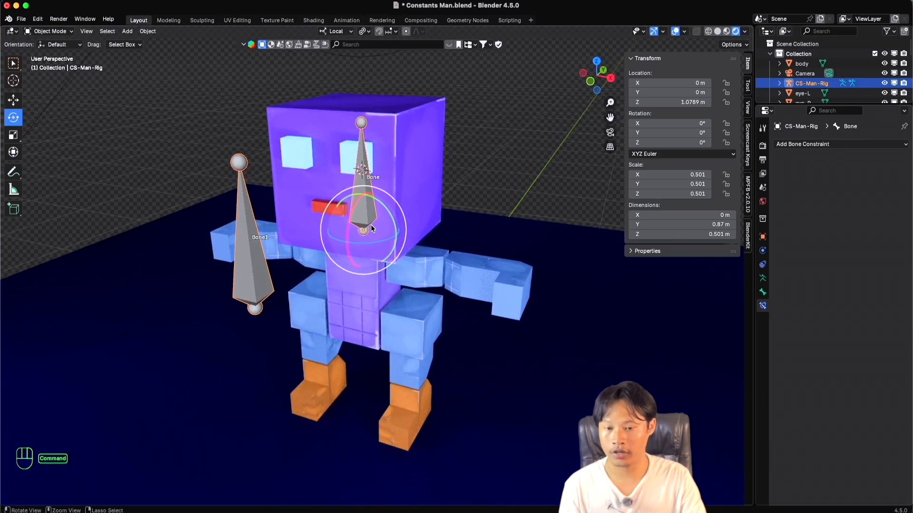
{"action": "scroll", "coordinate": [372, 228], "scroll_direction": "down", "scroll_amount": 2, "text": "super"}
{"action": "scroll", "coordinate": [397, 190], "scroll_direction": "up", "scroll_amount": 1, "text": "super"}
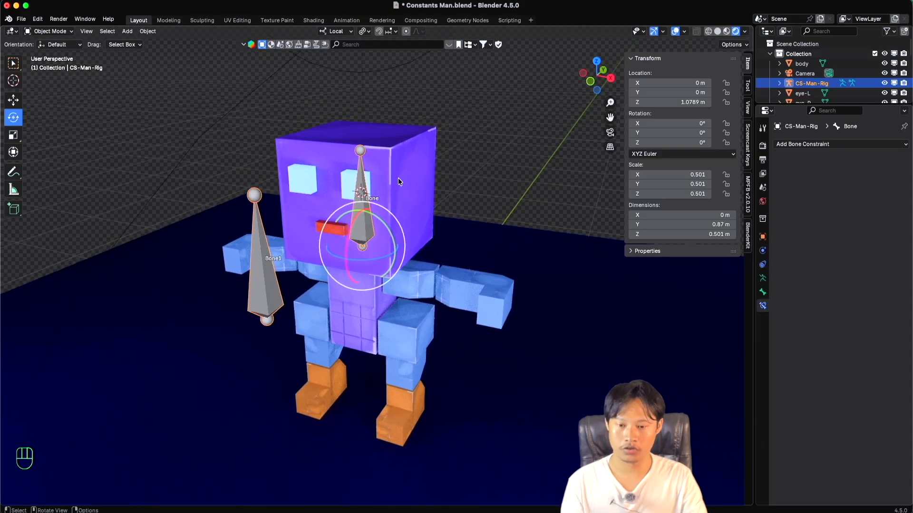
{"action": "left_click", "coordinate": [398, 181]}
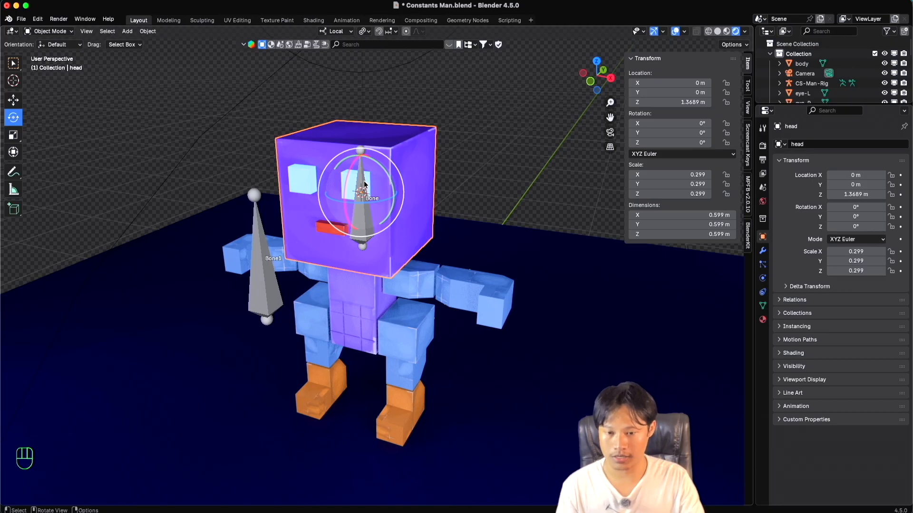
{"action": "left_click", "coordinate": [365, 184], "text": "shift"}
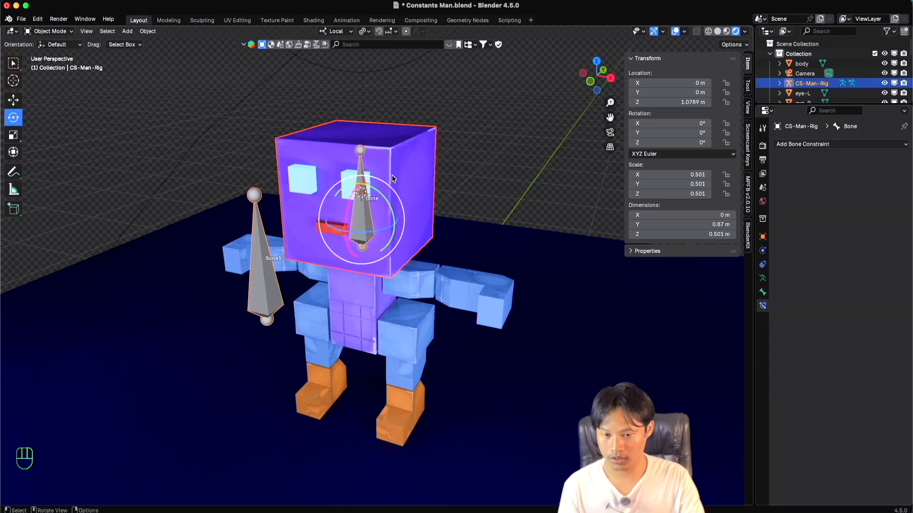
{"action": "left_click", "coordinate": [54, 32]}
{"action": "left_click", "coordinate": [45, 63]}
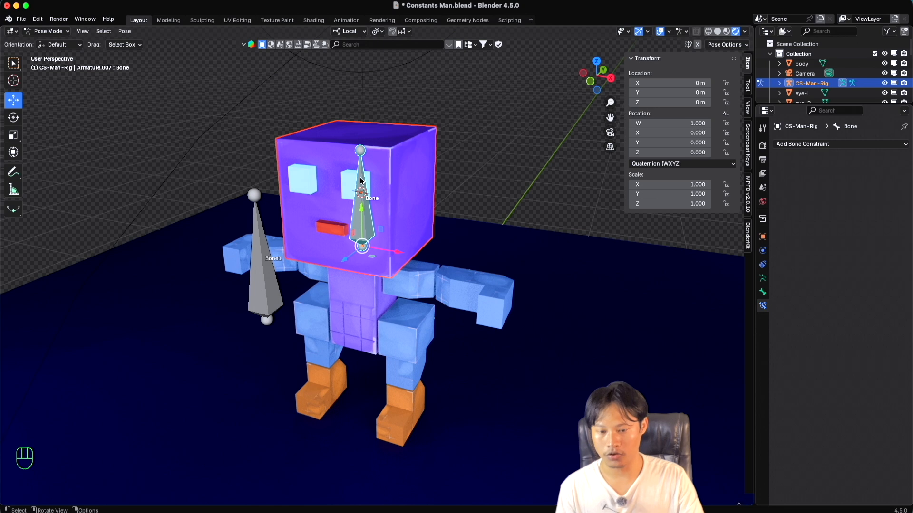
{"action": "key", "text": "super+p"}
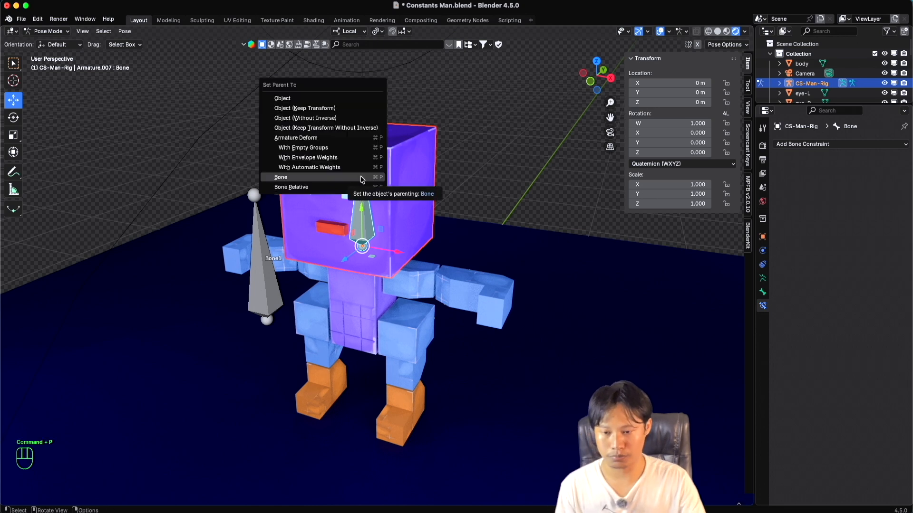
{"action": "left_click", "coordinate": [361, 179]}
{"action": "left_click", "coordinate": [480, 171]}
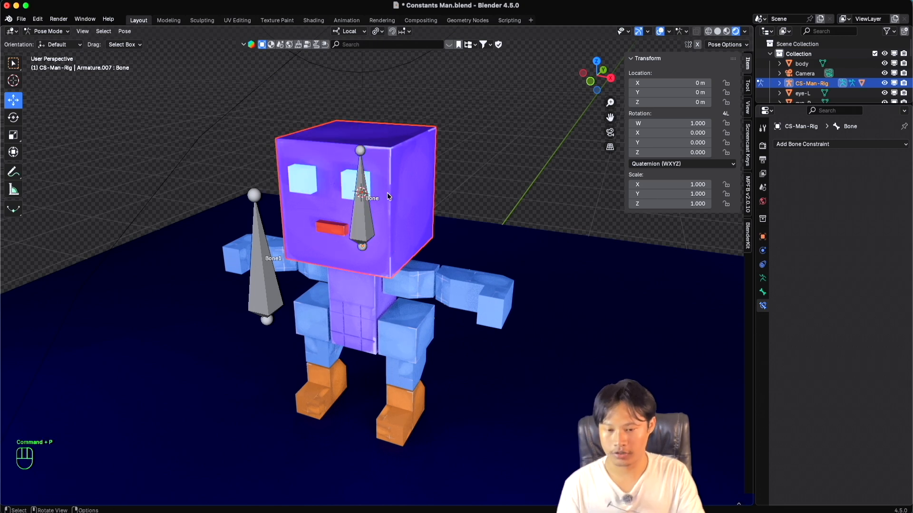
Test the head's parenting by scaling, rotating and moving the head bone along local X in Pose Mode, cancelling each transform.
{"action": "key", "text": "ctrl+Tab"}
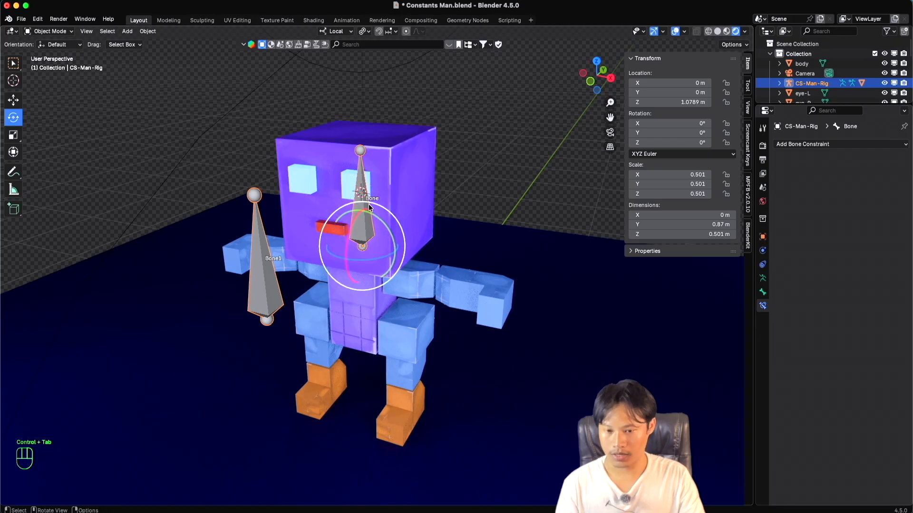
{"action": "key", "text": "ctrl+Tab"}
{"action": "key", "text": "s"}
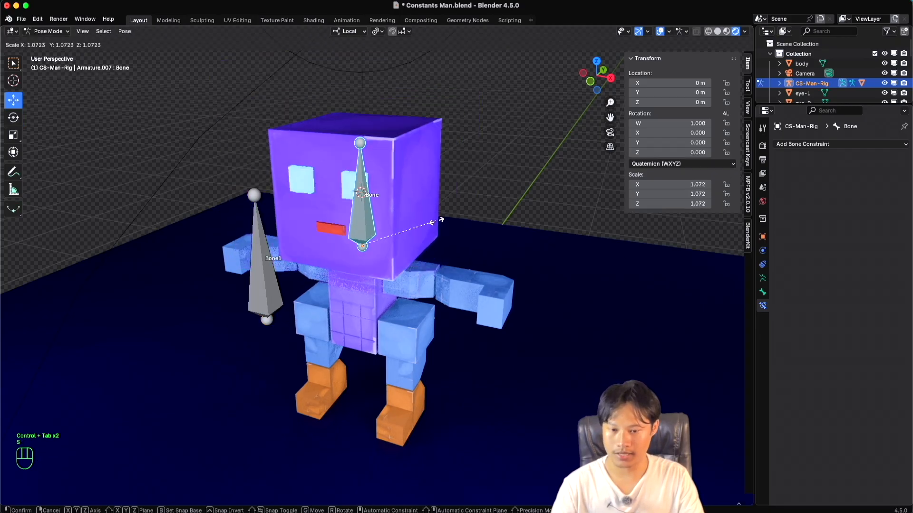
{"action": "key", "text": "Escape"}
{"action": "key", "text": "r"}
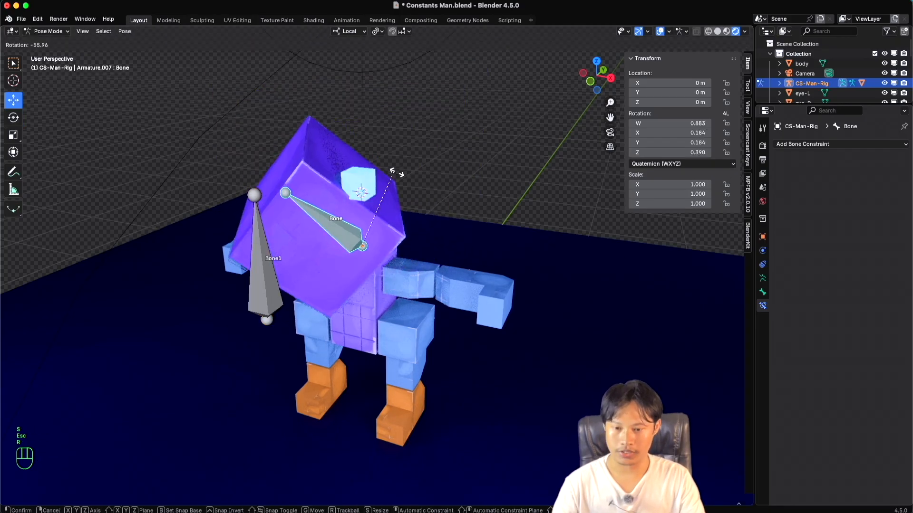
{"action": "key", "text": "Escape"}
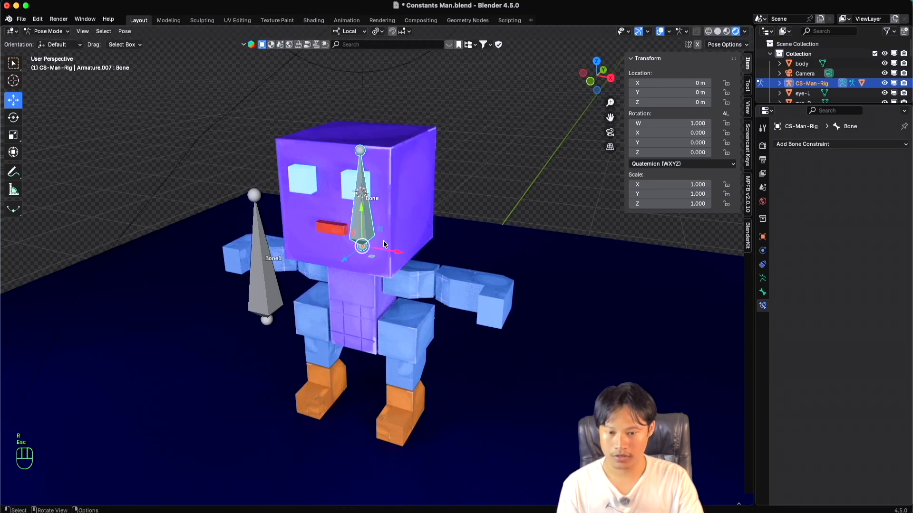
{"action": "key", "text": "g"}
{"action": "key", "text": "x"}
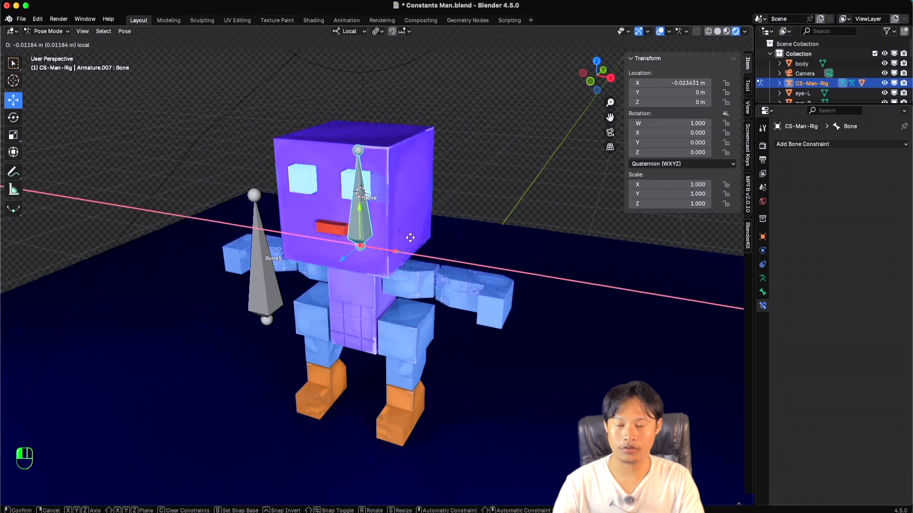
{"action": "key", "text": "Escape"}
Add a Transformation constraint to the head bone.
{"action": "scroll", "coordinate": [381, 235], "scroll_direction": "up", "scroll_amount": 3}
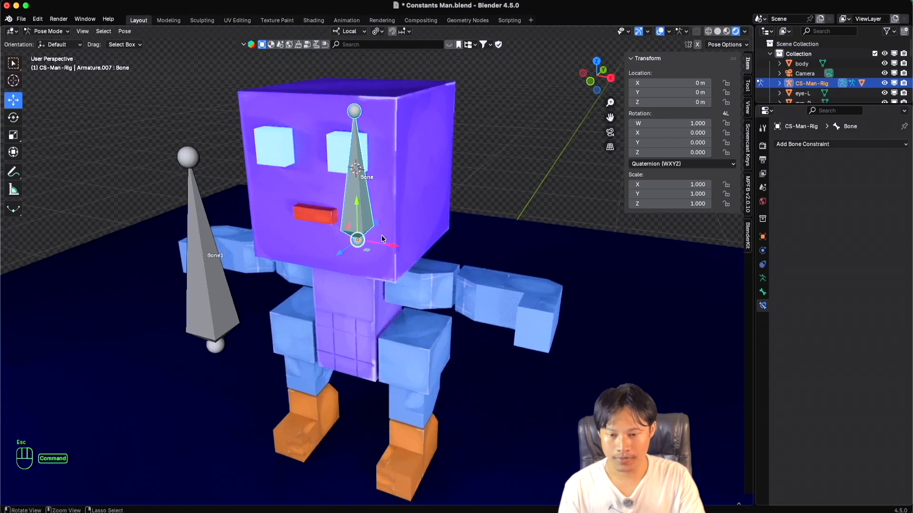
{"action": "scroll", "coordinate": [381, 235], "scroll_direction": "down", "scroll_amount": 3, "text": "super"}
{"action": "scroll", "coordinate": [381, 235], "scroll_direction": "left", "scroll_amount": 1, "text": "shift"}
{"action": "scroll", "coordinate": [381, 234], "scroll_direction": "down", "scroll_amount": 2, "text": "super"}
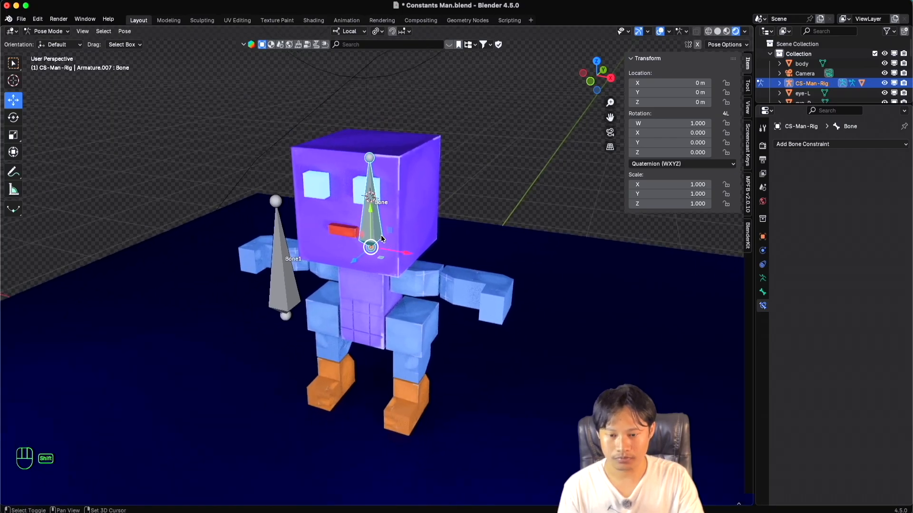
{"action": "scroll", "coordinate": [381, 239], "scroll_direction": "right", "scroll_amount": 1, "text": "shift"}
{"action": "scroll", "coordinate": [381, 238], "scroll_direction": "left", "scroll_amount": 2}
{"action": "scroll", "coordinate": [381, 239], "scroll_direction": "left", "scroll_amount": 2, "text": "shift"}
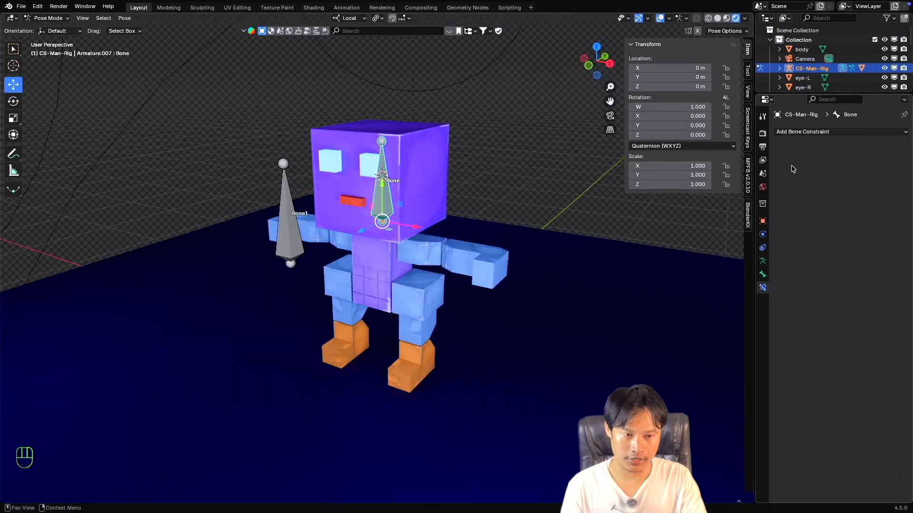
{"action": "left_click", "coordinate": [804, 132]}
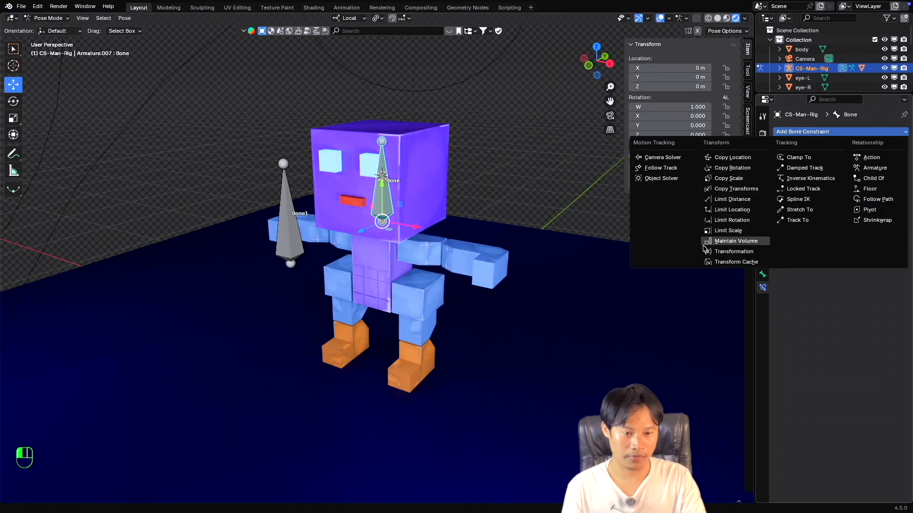
{"action": "left_click", "coordinate": [722, 253]}
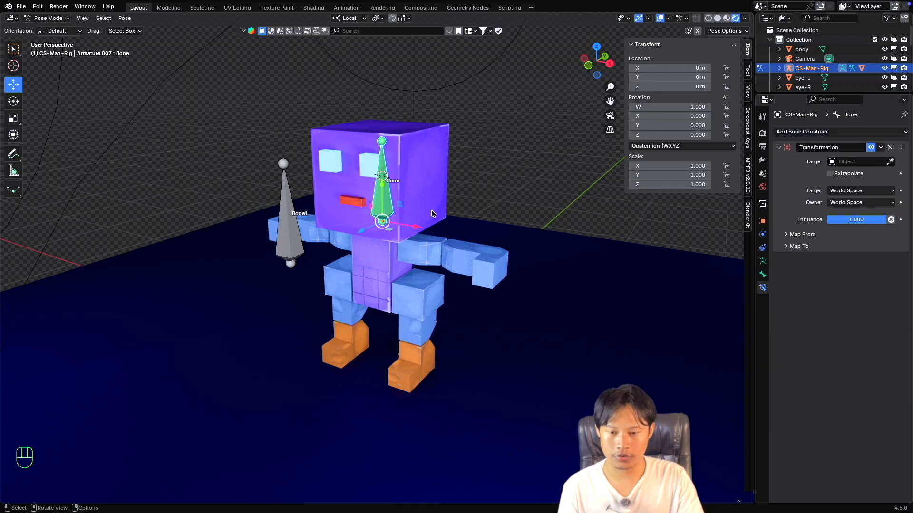
Set the Transformation constraint's target to CS-Man-Rig, and clear that target again.
{"action": "scroll", "coordinate": [426, 209], "scroll_direction": "up", "scroll_amount": 2, "text": "super"}
{"action": "scroll", "coordinate": [426, 207], "scroll_direction": "down", "scroll_amount": 4, "text": "super"}
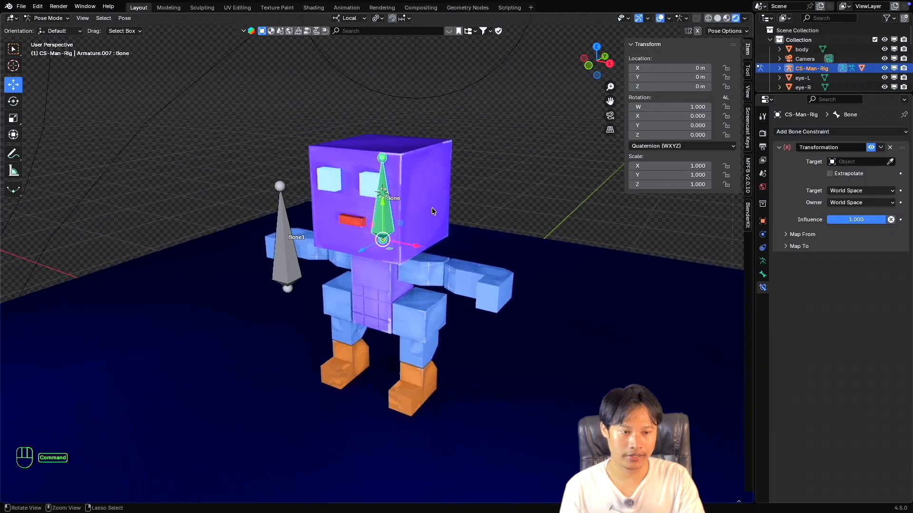
{"action": "left_click", "coordinate": [838, 163]}
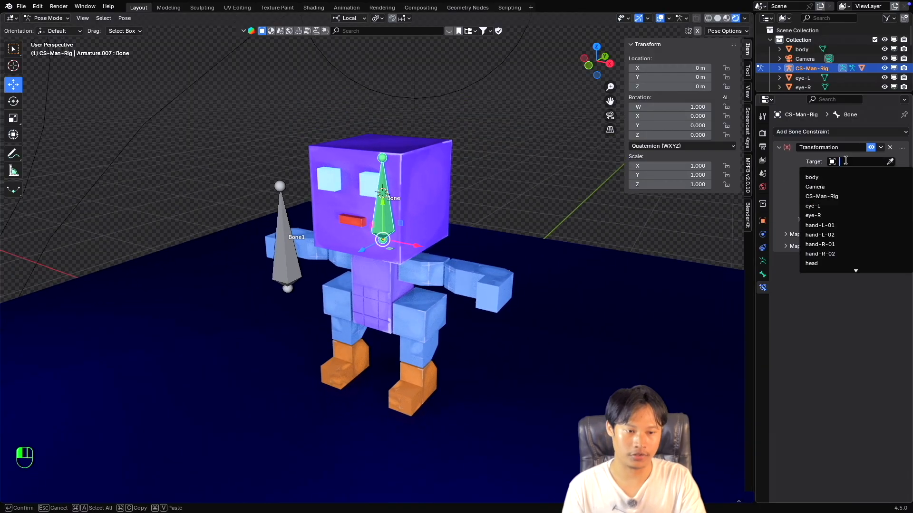
{"action": "left_click", "coordinate": [845, 196]}
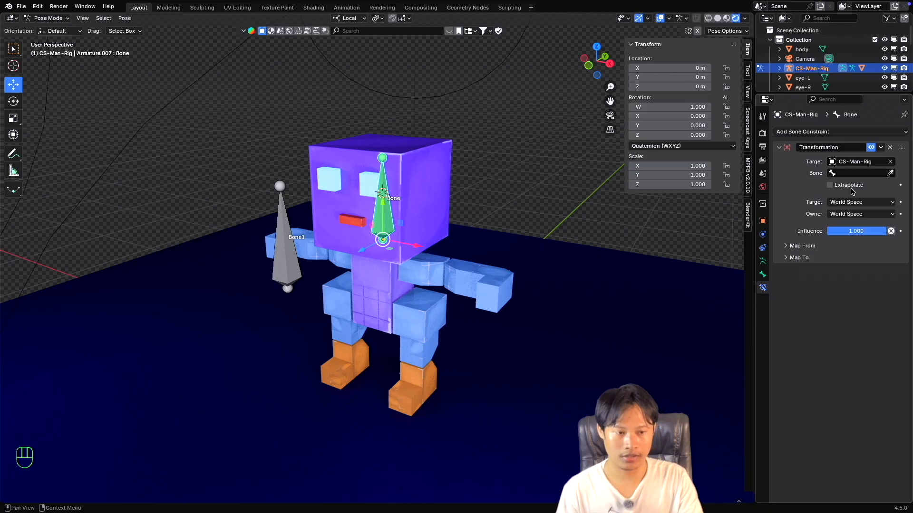
{"action": "left_click", "coordinate": [890, 162]}
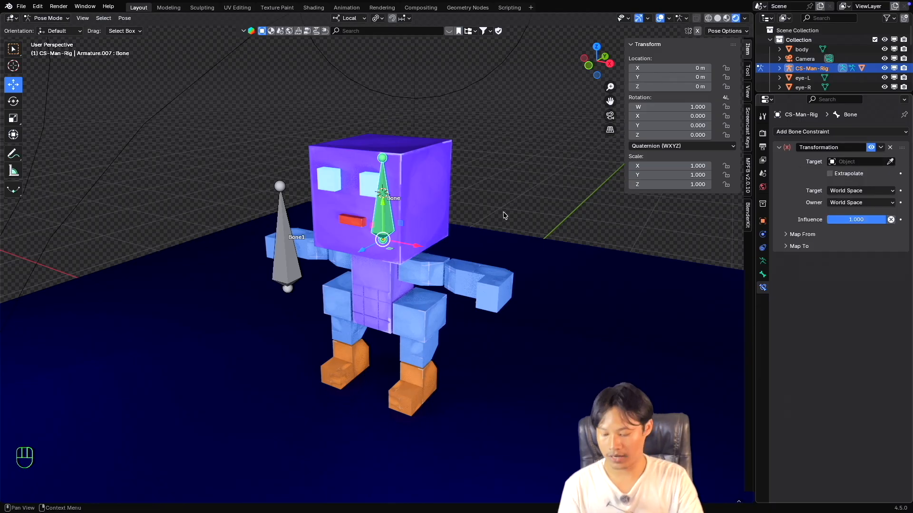
Switch to Object Mode and add a new single-bone armature to the scene with nothing selected.
{"action": "scroll", "coordinate": [402, 213], "scroll_direction": "down", "scroll_amount": 3}
{"action": "scroll", "coordinate": [403, 213], "scroll_direction": "up", "scroll_amount": 2}
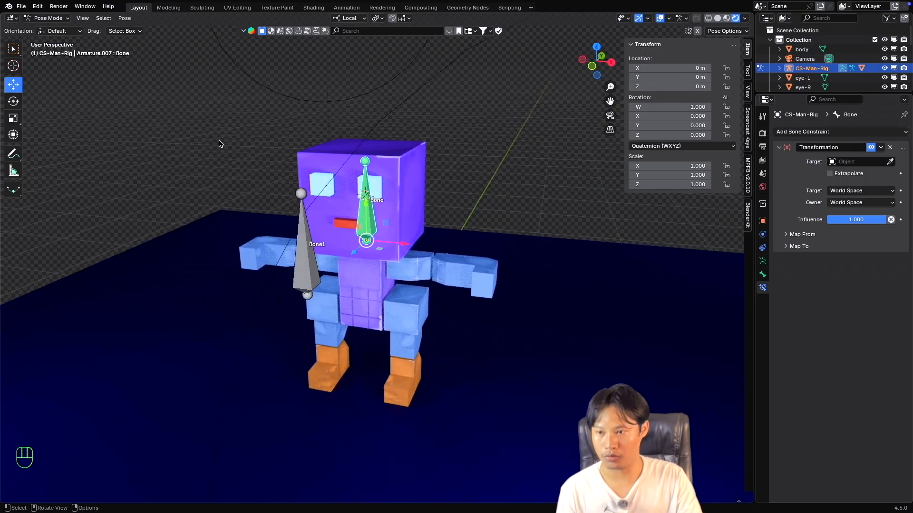
{"action": "left_click", "coordinate": [47, 18]}
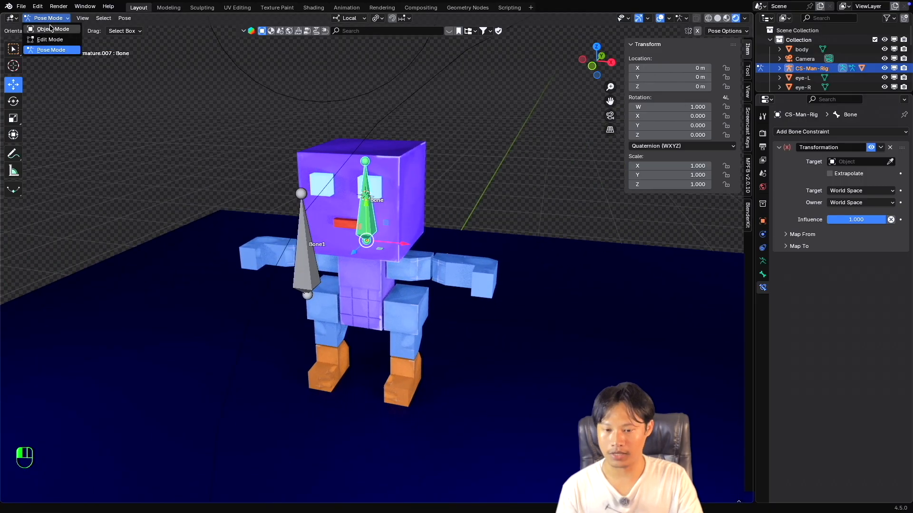
{"action": "left_click", "coordinate": [50, 29]}
{"action": "left_click", "coordinate": [401, 235]}
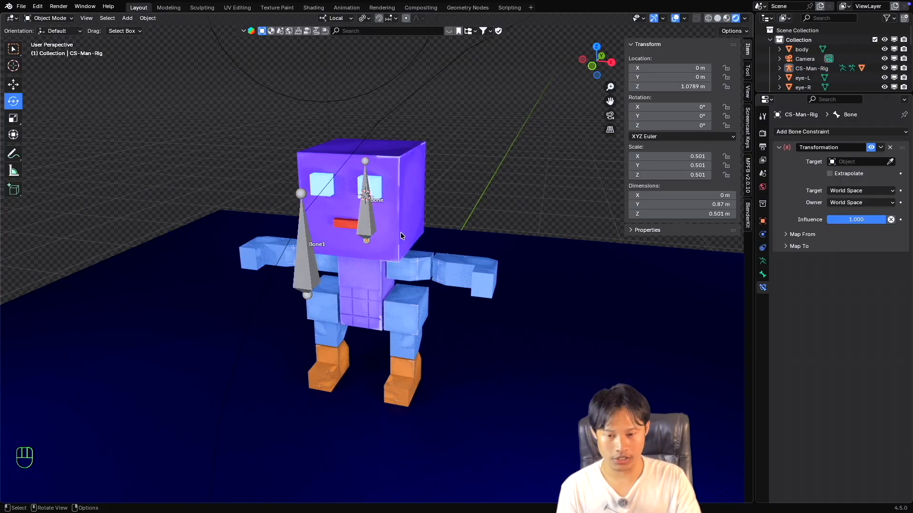
{"action": "key", "text": "shift+a"}
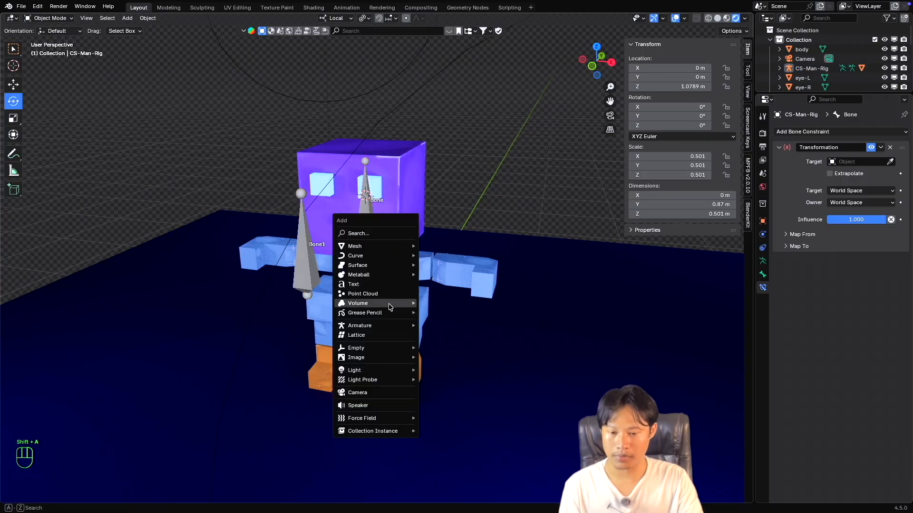
{"action": "mouse_move", "coordinate": [375, 328]}
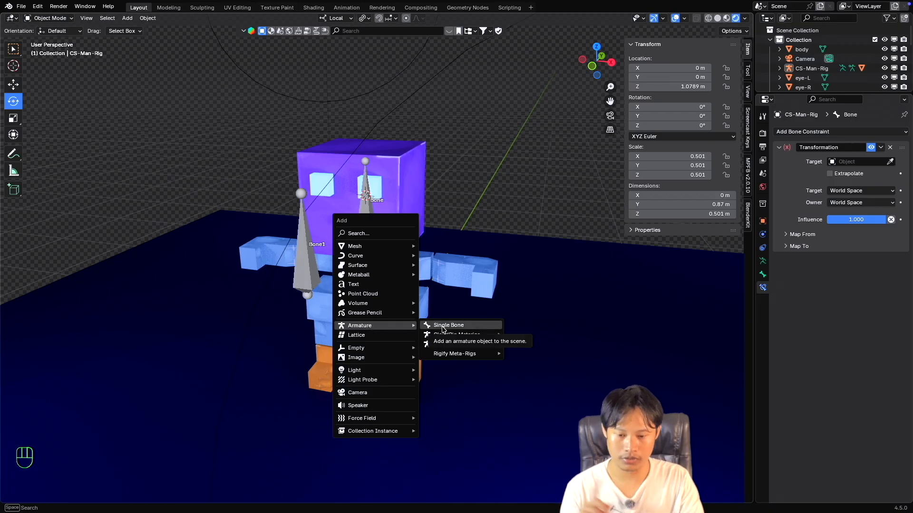
{"action": "left_click", "coordinate": [485, 328]}
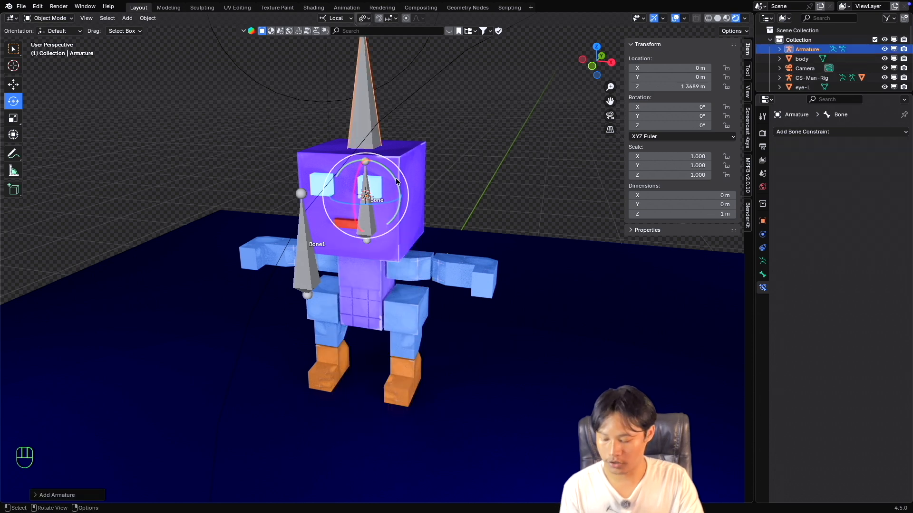
Move the new armature along the X axis to about 0.99 m, beside the character.
{"action": "key", "text": "shift+space"}
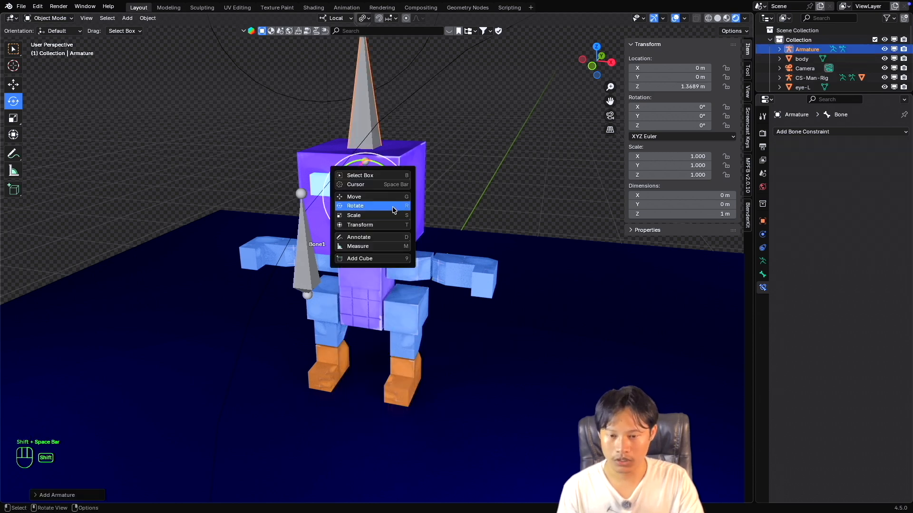
{"action": "left_click", "coordinate": [364, 198]}
{"action": "left_click_drag", "start_coordinate": [406, 200], "coordinate": [545, 222]}
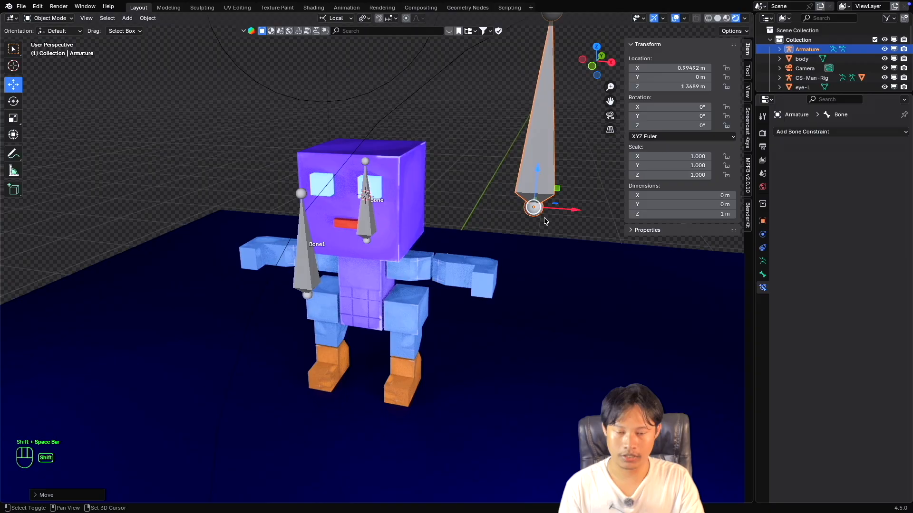
Rename the new armature object as gdfgdfg.
{"action": "scroll", "coordinate": [480, 160], "scroll_direction": "down", "scroll_amount": 4}
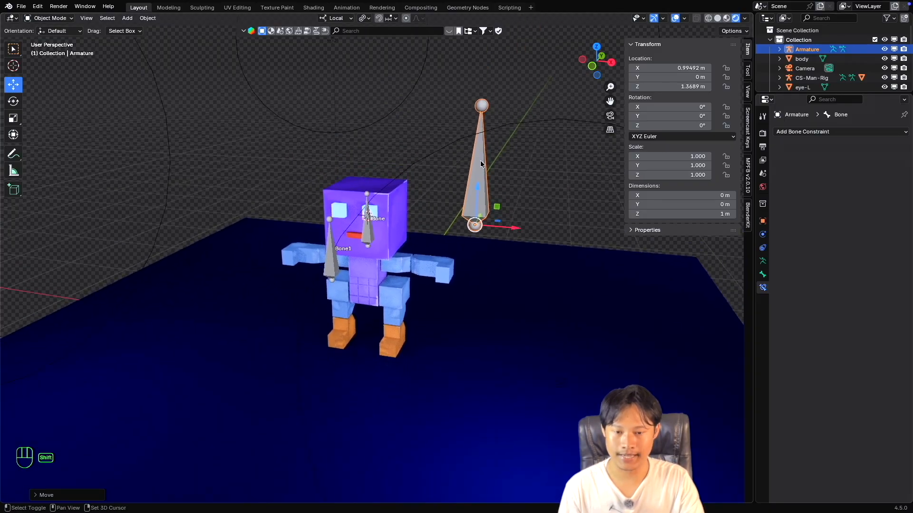
{"action": "middle_click_drag", "start_coordinate": [480, 161], "coordinate": [496, 196]}
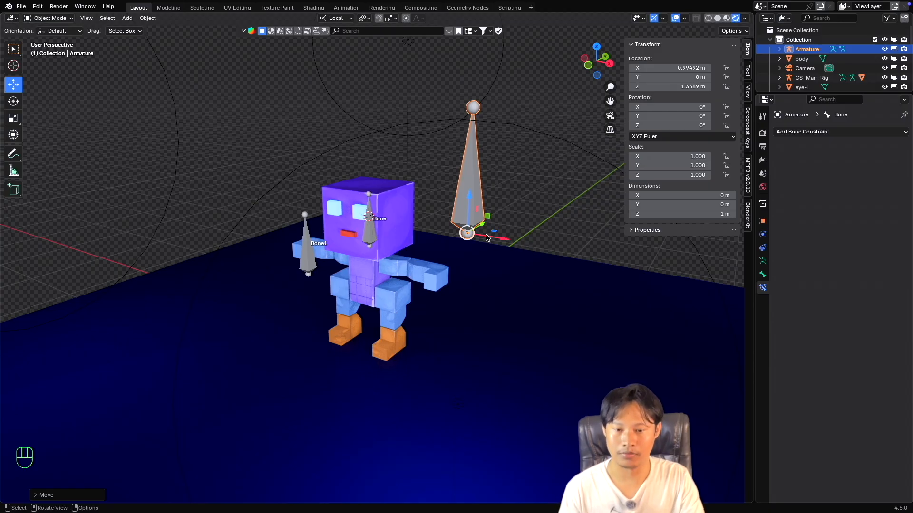
{"action": "middle_click_drag", "start_coordinate": [489, 238], "coordinate": [481, 187]}
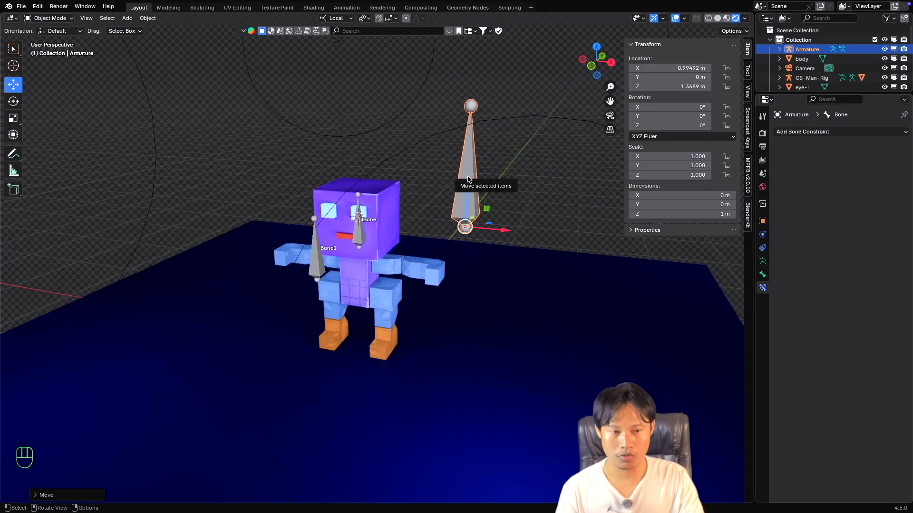
{"action": "left_click", "coordinate": [470, 177]}
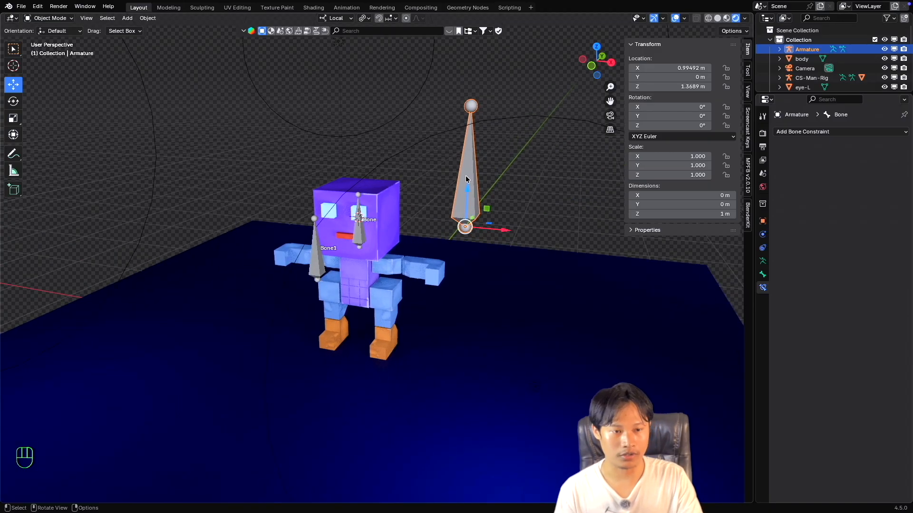
{"action": "double_click", "coordinate": [807, 50]}
{"action": "type", "text": "gdfgdfg"}
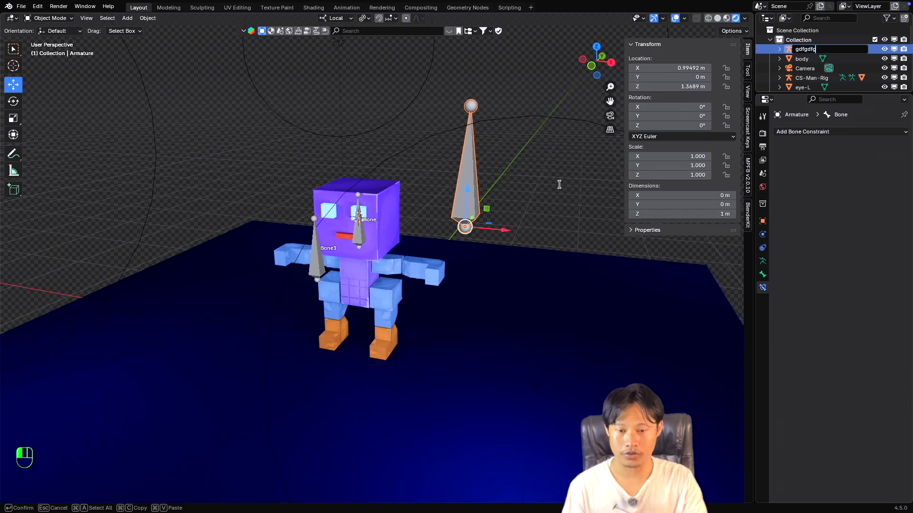
{"action": "key", "text": "Return"}
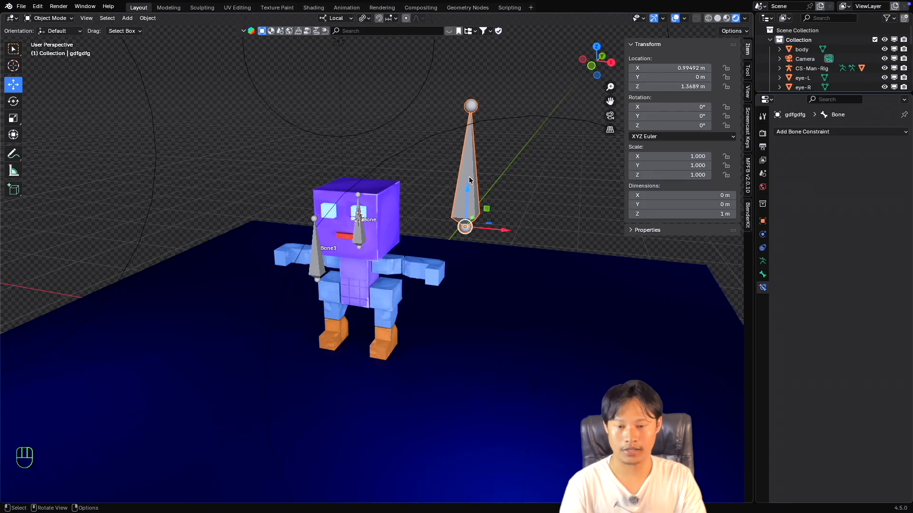
Delete the gdfgdfg armature and put the CS-Man-Rig armature into Pose Mode.
{"action": "key", "text": "Delete"}
{"action": "left_click", "coordinate": [359, 233]}
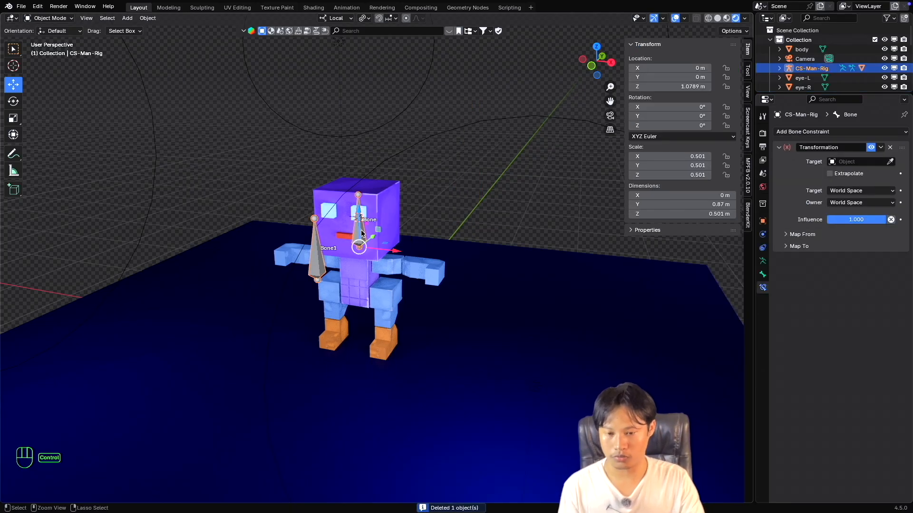
{"action": "key", "text": "ctrl+Tab"}
{"action": "scroll", "coordinate": [364, 229], "scroll_direction": "up", "scroll_amount": 2}
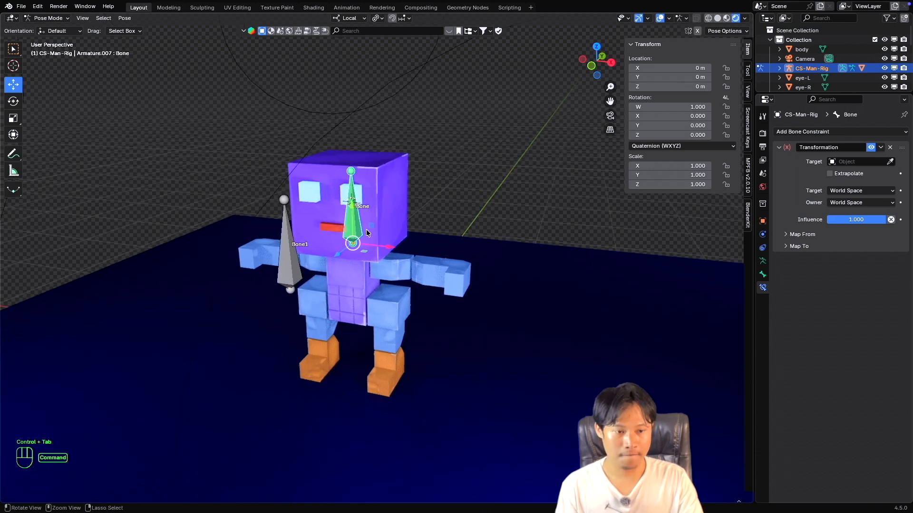
Target the head bone's Transformation constraint to Bone1 of CS-Man-Rig.
{"action": "left_click", "coordinate": [852, 162]}
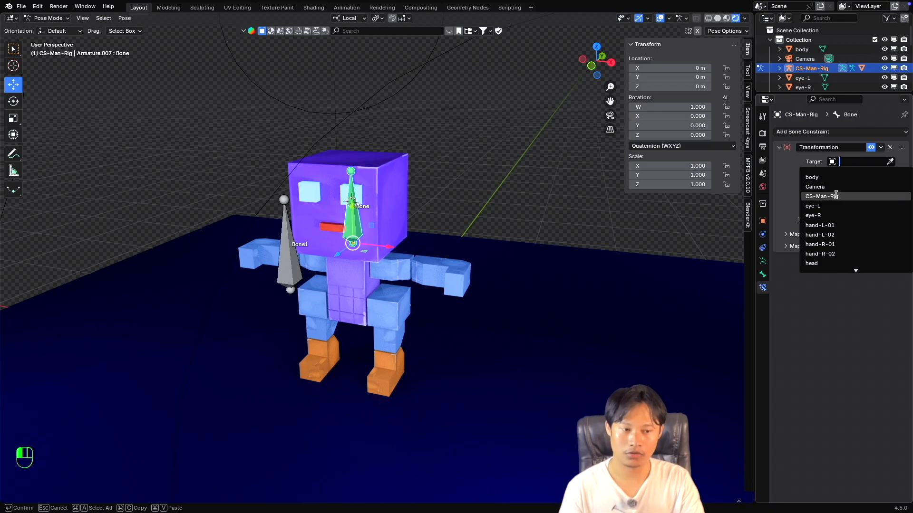
{"action": "left_click", "coordinate": [836, 195]}
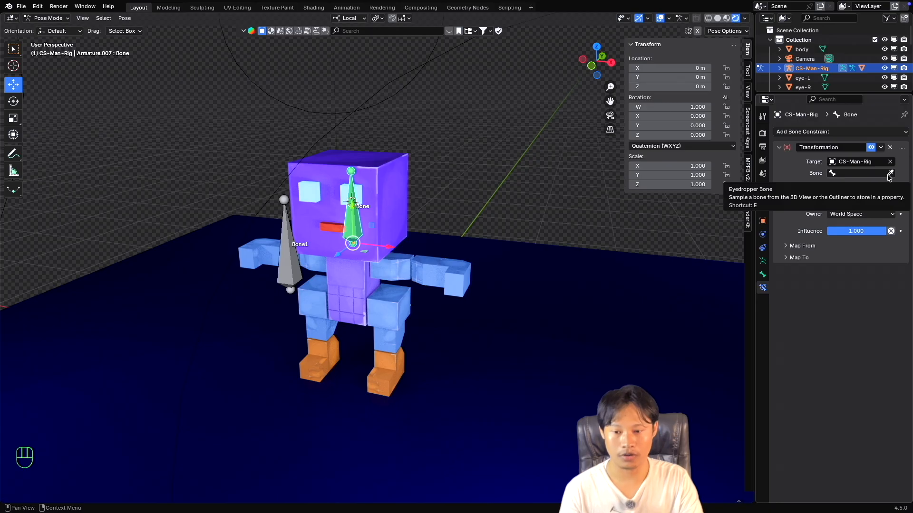
{"action": "left_click", "coordinate": [888, 175]}
{"action": "middle_click_drag", "start_coordinate": [397, 224], "coordinate": [261, 227]}
{"action": "left_click", "coordinate": [851, 174]}
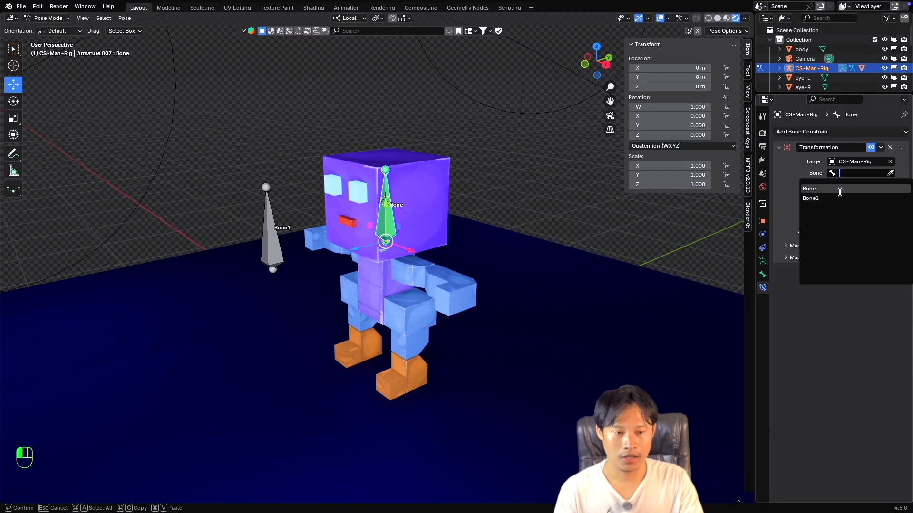
{"action": "left_click", "coordinate": [789, 174]}
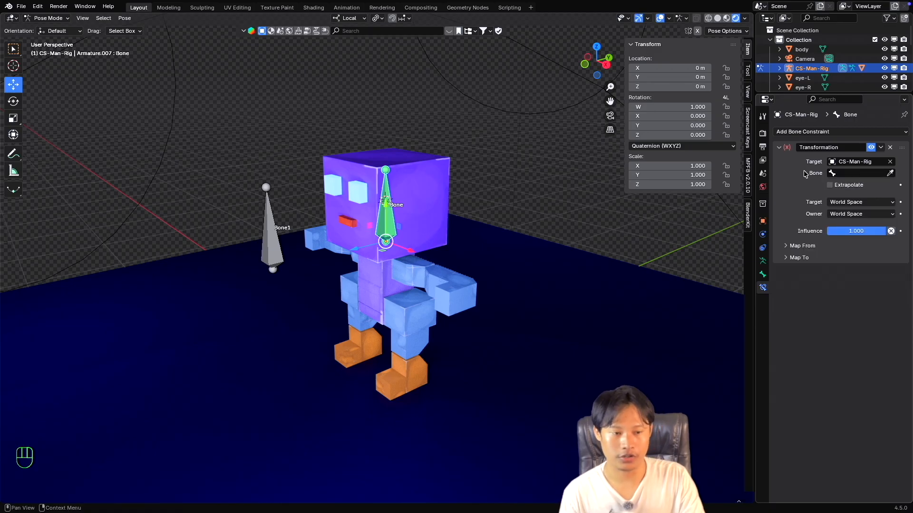
{"action": "left_click", "coordinate": [853, 172]}
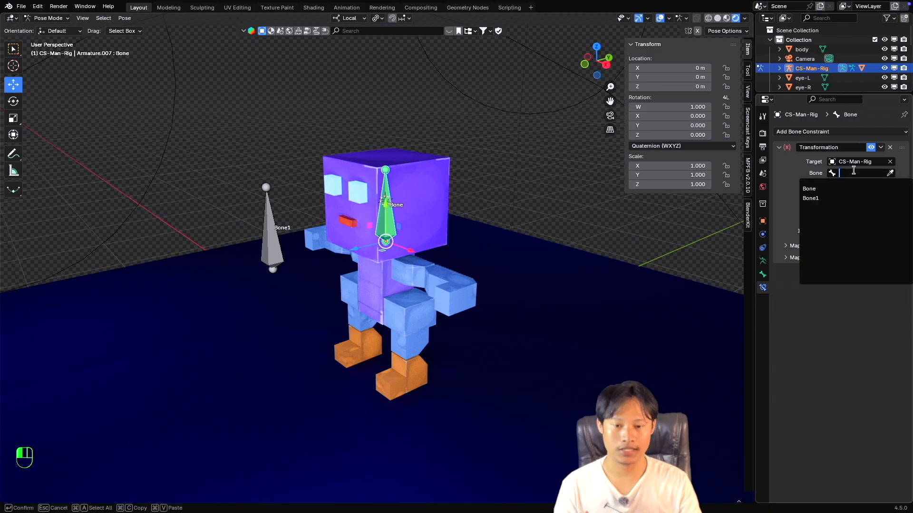
{"action": "left_click", "coordinate": [890, 173]}
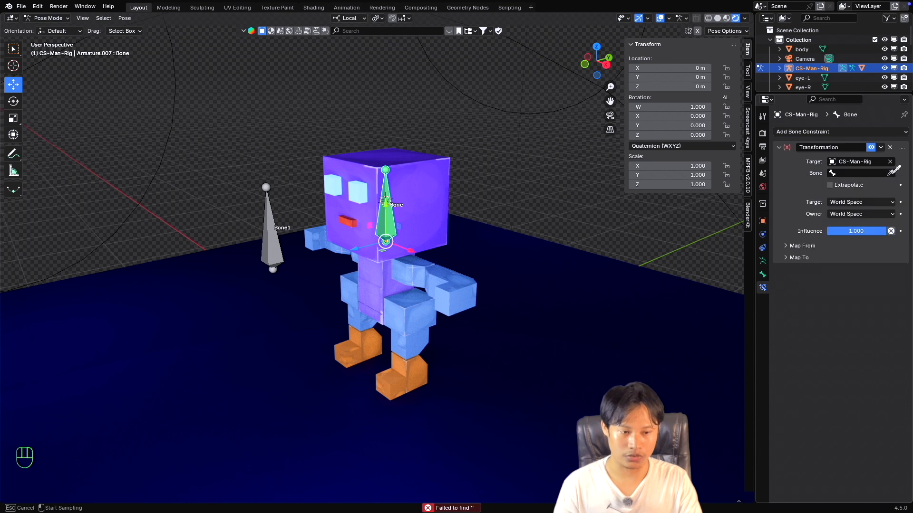
{"action": "left_click", "coordinate": [273, 205]}
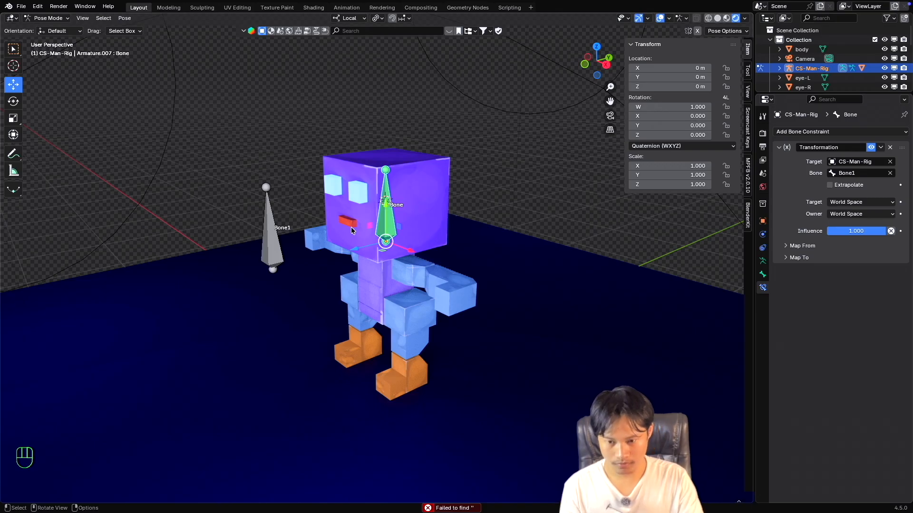
{"action": "scroll", "coordinate": [350, 227], "scroll_direction": "up", "scroll_amount": 1, "text": "super"}
{"action": "scroll", "coordinate": [349, 227], "scroll_direction": "down", "scroll_amount": 2, "text": "super"}
{"action": "scroll", "coordinate": [351, 228], "scroll_direction": "left", "scroll_amount": 2}
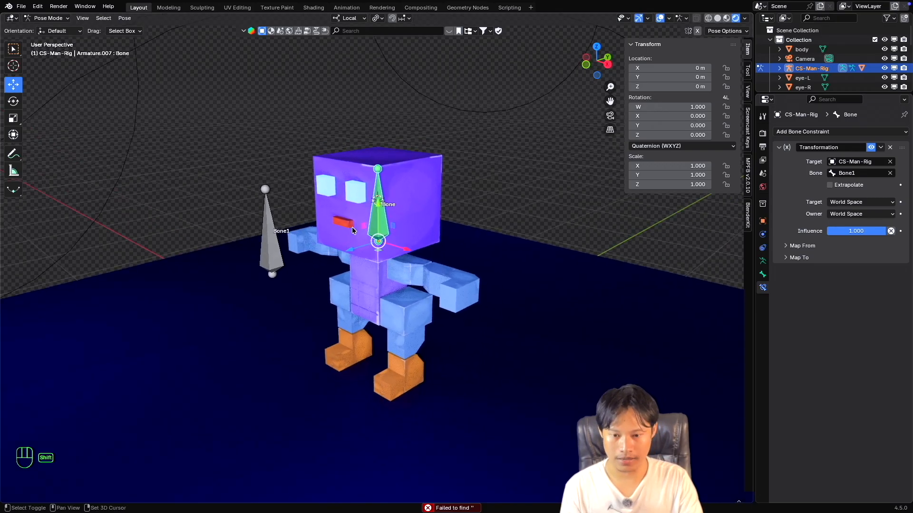
{"action": "scroll", "coordinate": [352, 227], "scroll_direction": "left", "scroll_amount": 2, "text": "shift"}
{"action": "scroll", "coordinate": [351, 227], "scroll_direction": "left", "scroll_amount": 1, "text": "shift"}
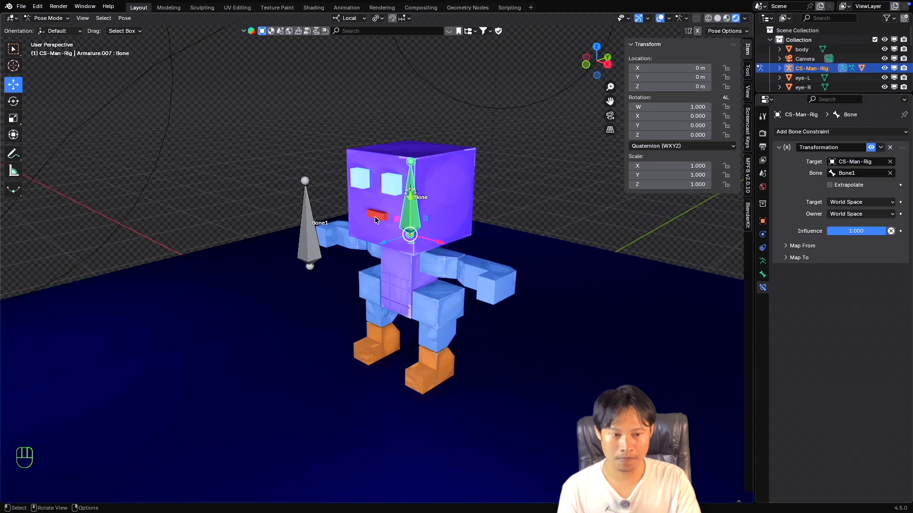
{"action": "scroll", "coordinate": [377, 226], "scroll_direction": "left", "scroll_amount": 2}
{"action": "scroll", "coordinate": [378, 225], "scroll_direction": "down", "scroll_amount": 3, "text": "shift"}
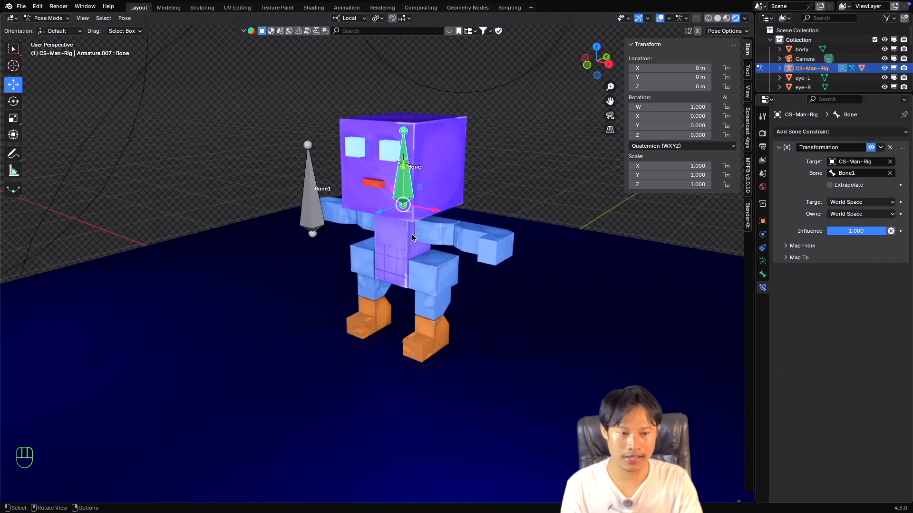
{"action": "scroll", "coordinate": [412, 233], "scroll_direction": "left", "scroll_amount": 4}
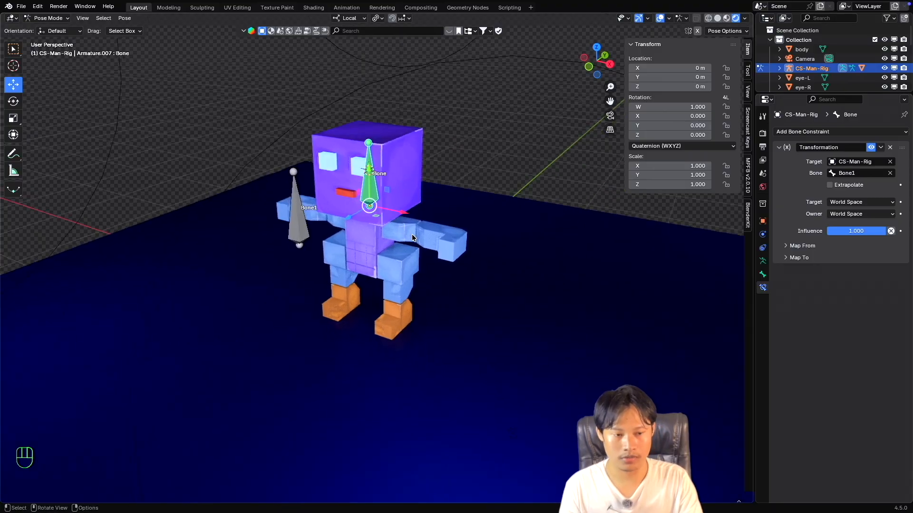
Set both the target space and the owner space of the Transformation constraint to Local Space.
{"action": "left_click", "coordinate": [859, 204]}
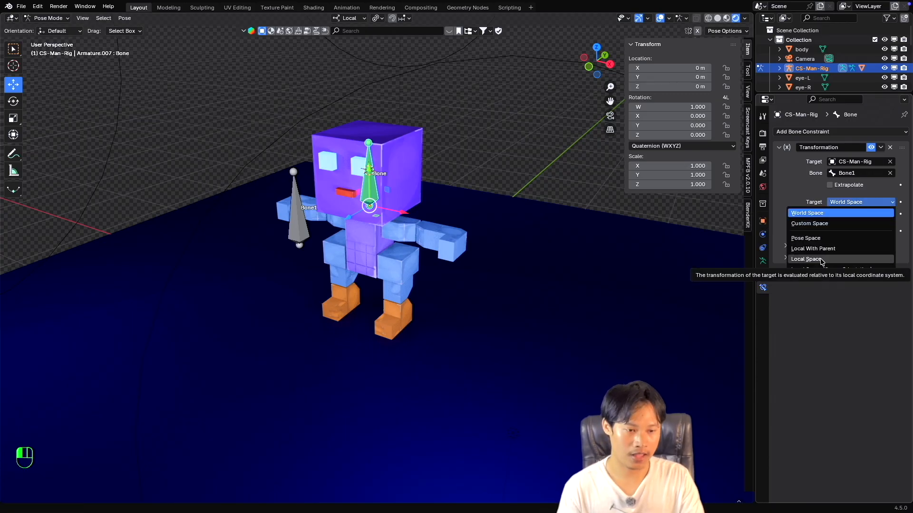
{"action": "left_click", "coordinate": [822, 261]}
{"action": "left_click", "coordinate": [848, 214]}
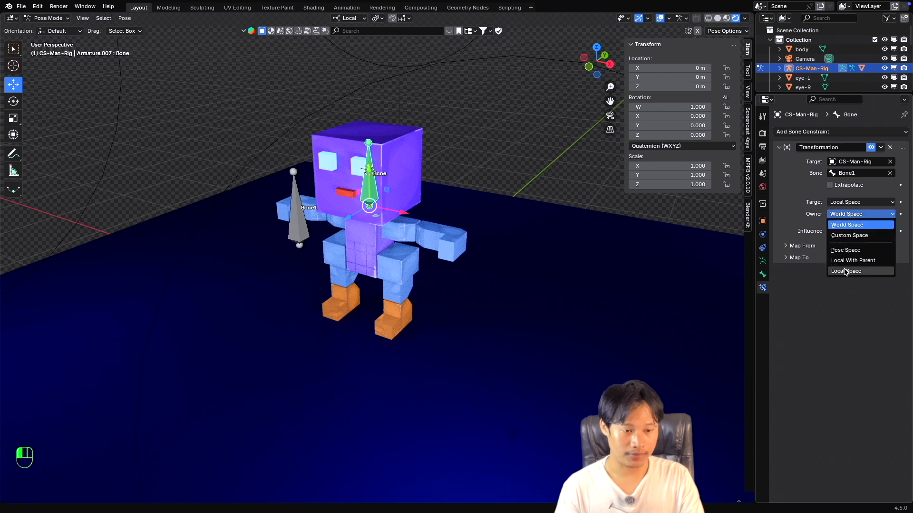
{"action": "left_click", "coordinate": [846, 272]}
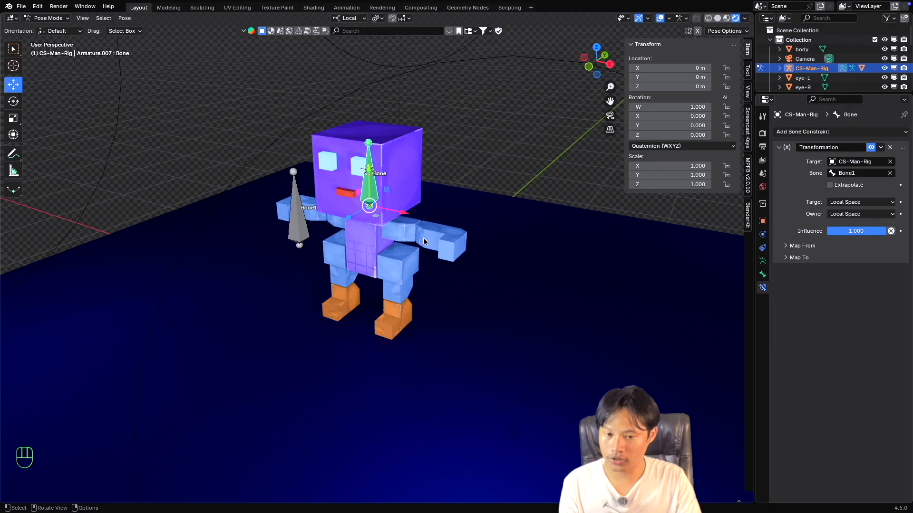
{"action": "scroll", "coordinate": [423, 239], "scroll_direction": "left", "scroll_amount": 2}
{"action": "scroll", "coordinate": [422, 239], "scroll_direction": "up", "scroll_amount": 3, "text": "super"}
{"action": "scroll", "coordinate": [422, 239], "scroll_direction": "down", "scroll_amount": 1, "text": "super"}
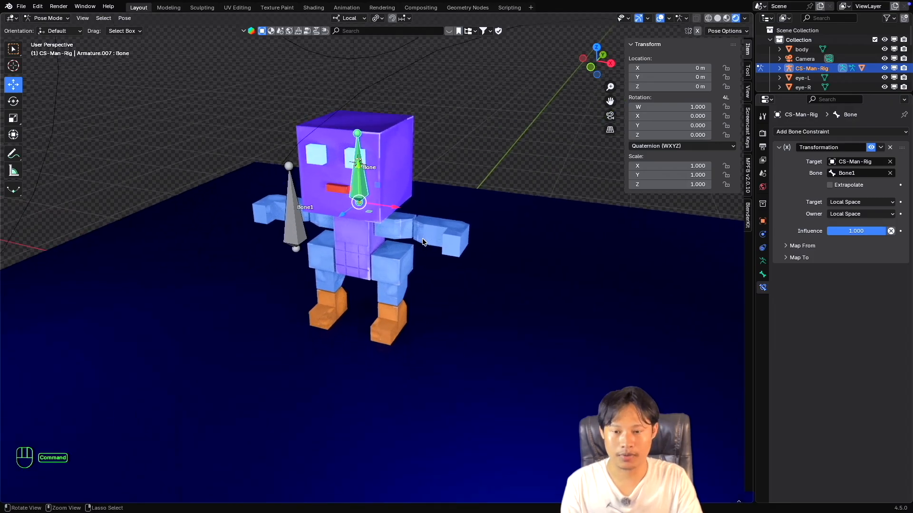
{"action": "scroll", "coordinate": [423, 242], "scroll_direction": "left", "scroll_amount": 2, "text": "shift"}
{"action": "scroll", "coordinate": [423, 242], "scroll_direction": "left", "scroll_amount": 3, "text": "shift"}
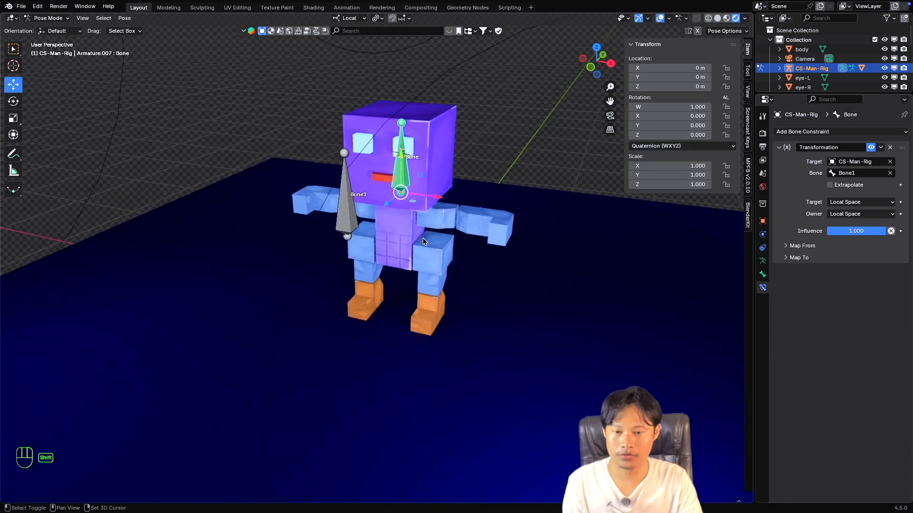
{"action": "scroll", "coordinate": [422, 238], "scroll_direction": "up", "scroll_amount": 3, "text": "super"}
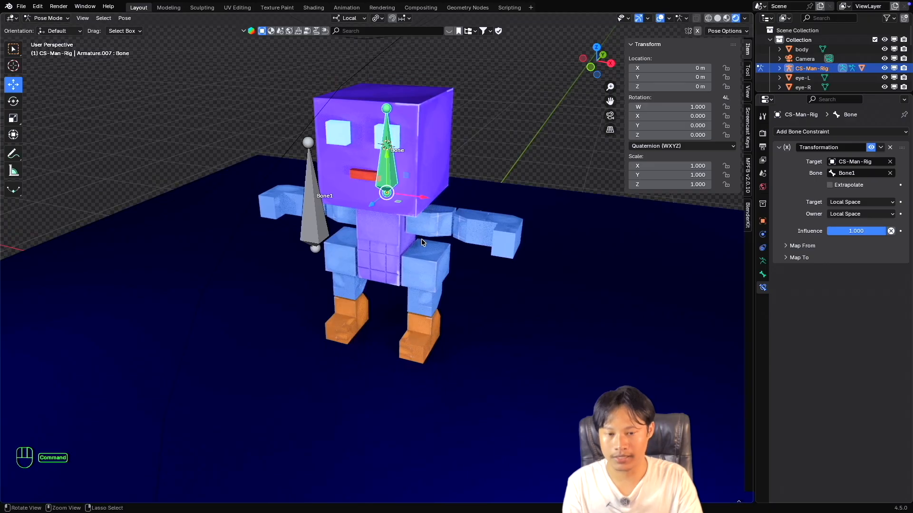
{"action": "scroll", "coordinate": [422, 239], "scroll_direction": "down", "scroll_amount": 2, "text": "super"}
{"action": "scroll", "coordinate": [422, 239], "scroll_direction": "down", "scroll_amount": 3, "text": "shift"}
{"action": "scroll", "coordinate": [422, 239], "scroll_direction": "left", "scroll_amount": 1}
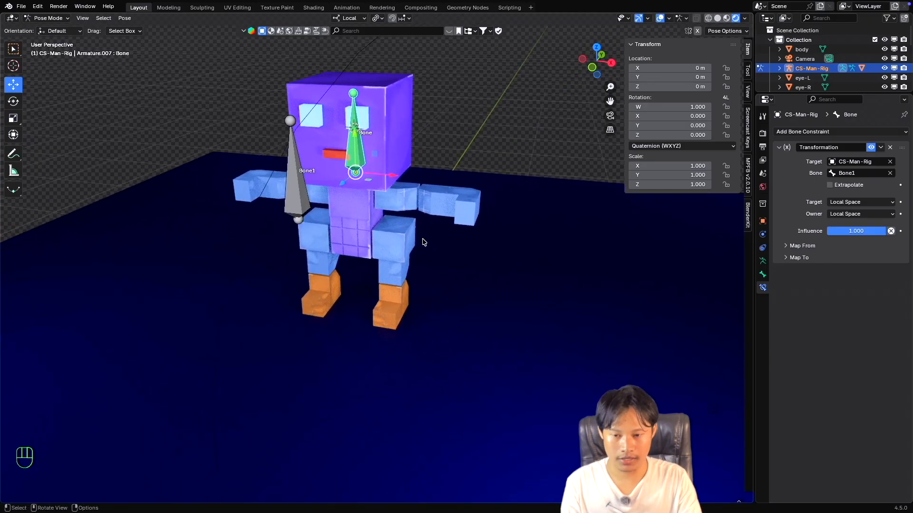
{"action": "scroll", "coordinate": [423, 243], "scroll_direction": "left", "scroll_amount": 2, "text": "shift"}
{"action": "scroll", "coordinate": [422, 242], "scroll_direction": "down", "scroll_amount": 2, "text": "super"}
{"action": "scroll", "coordinate": [423, 242], "scroll_direction": "left", "scroll_amount": 1, "text": "shift"}
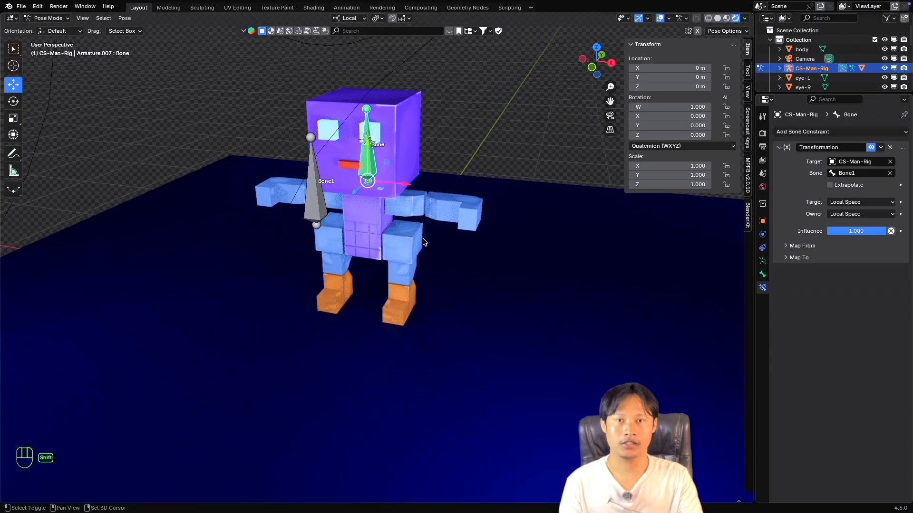
{"action": "scroll", "coordinate": [425, 242], "scroll_direction": "right", "scroll_amount": 1, "text": "shift"}
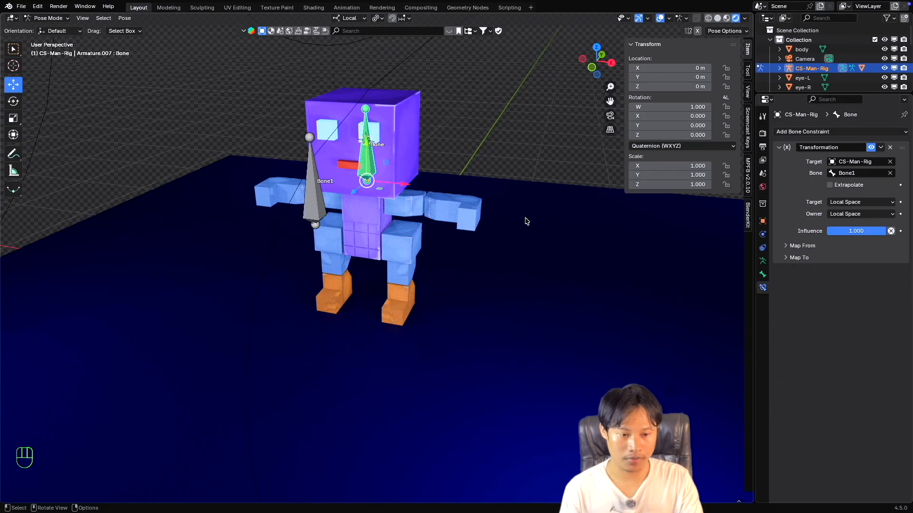
Expand the Map From and Map To settings of the Transformation constraint.
{"action": "left_click", "coordinate": [787, 247]}
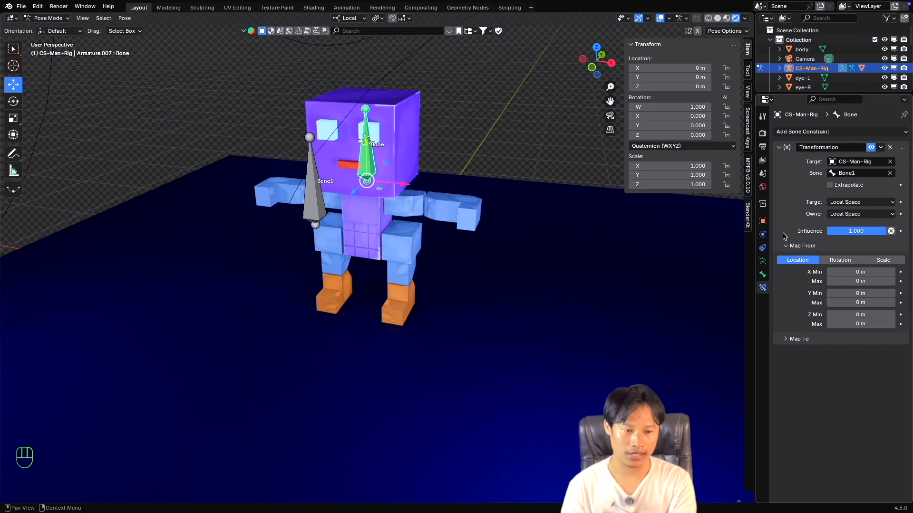
{"action": "left_click", "coordinate": [788, 340]}
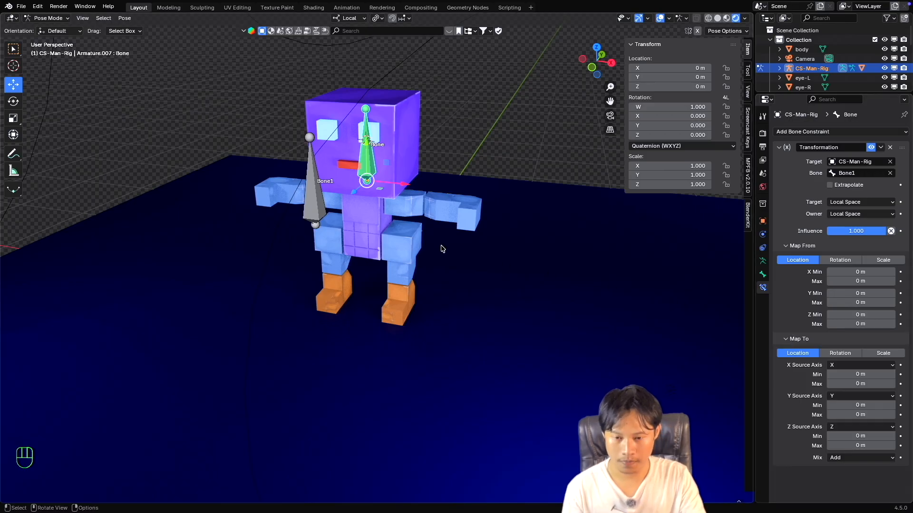
{"action": "scroll", "coordinate": [442, 248], "scroll_direction": "up", "scroll_amount": 3}
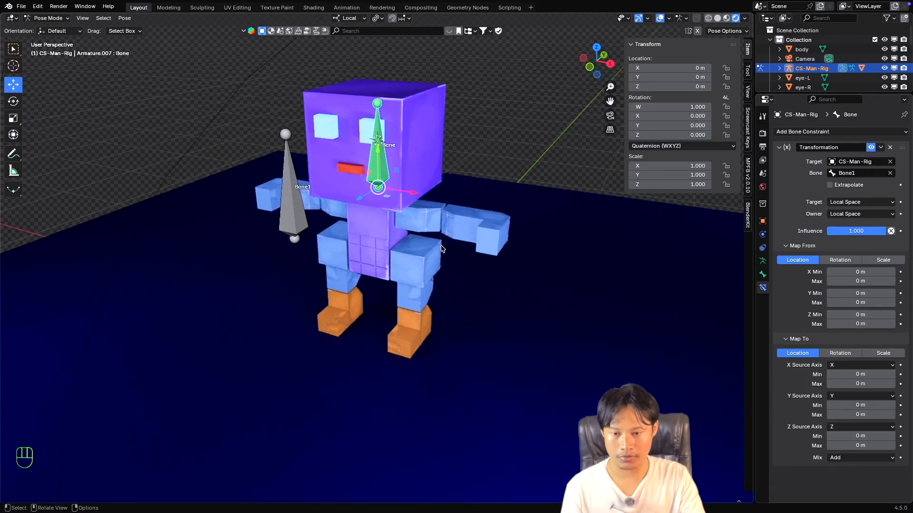
{"action": "scroll", "coordinate": [441, 249], "scroll_direction": "down", "scroll_amount": 3, "text": "shift"}
{"action": "scroll", "coordinate": [441, 248], "scroll_direction": "up", "scroll_amount": 2, "text": "shift"}
{"action": "scroll", "coordinate": [441, 249], "scroll_direction": "down", "scroll_amount": 3}
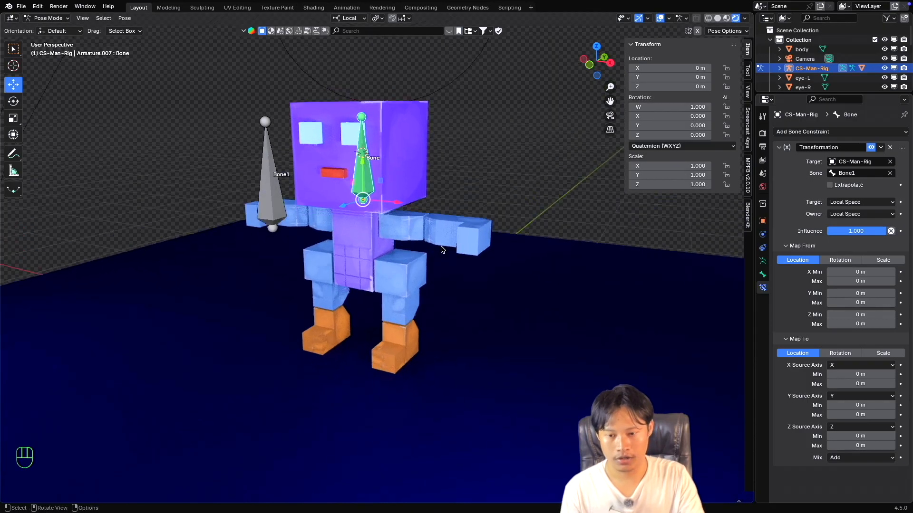
{"action": "scroll", "coordinate": [441, 250], "scroll_direction": "up", "scroll_amount": 3}
{"action": "scroll", "coordinate": [441, 250], "scroll_direction": "down", "scroll_amount": 3, "text": "super"}
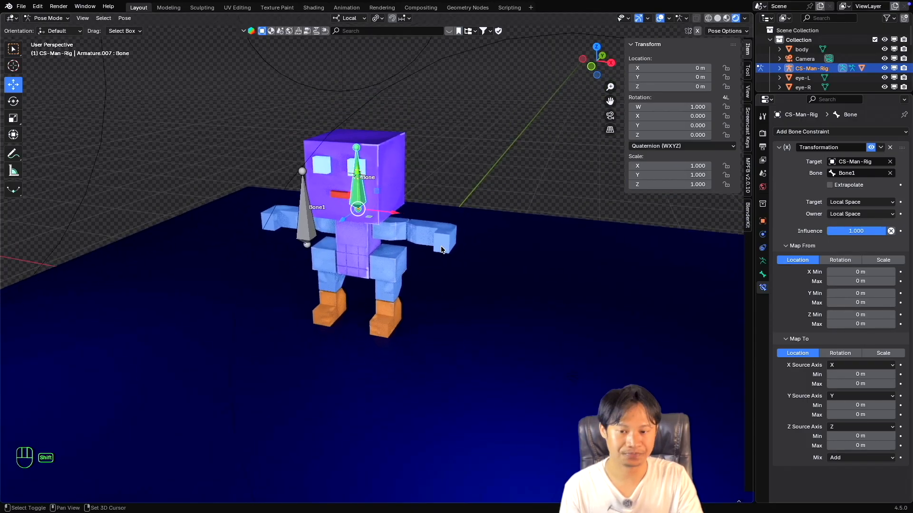
{"action": "scroll", "coordinate": [442, 249], "scroll_direction": "down", "scroll_amount": 2, "text": "shift"}
{"action": "scroll", "coordinate": [442, 249], "scroll_direction": "up", "scroll_amount": 1, "text": "shift"}
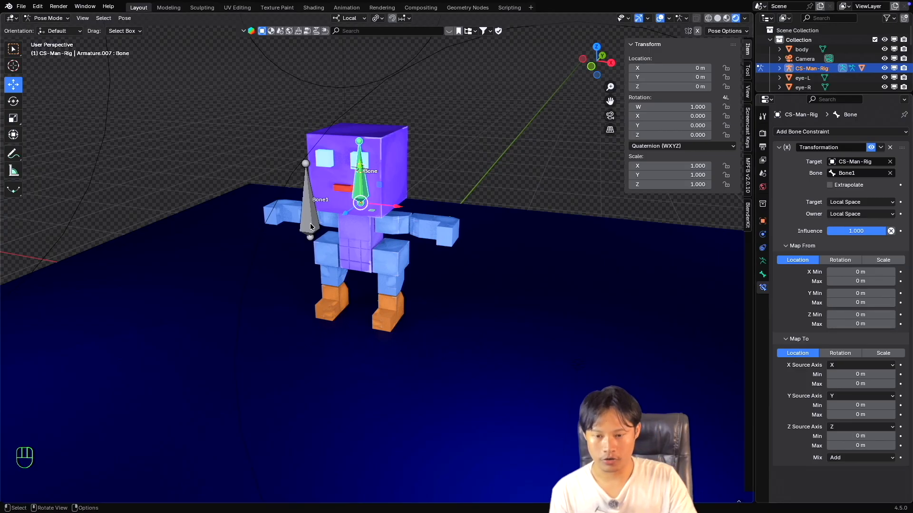
Try out move along X, scale and rotate transforms on the head bone, cancelling each one.
{"action": "left_click", "coordinate": [310, 226]}
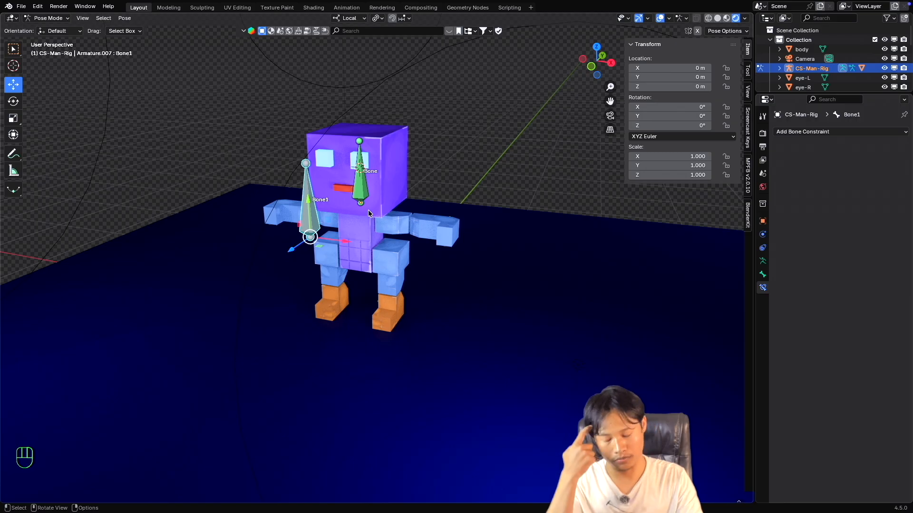
{"action": "left_click", "coordinate": [366, 184]}
{"action": "key", "text": "g"}
{"action": "key", "text": "x"}
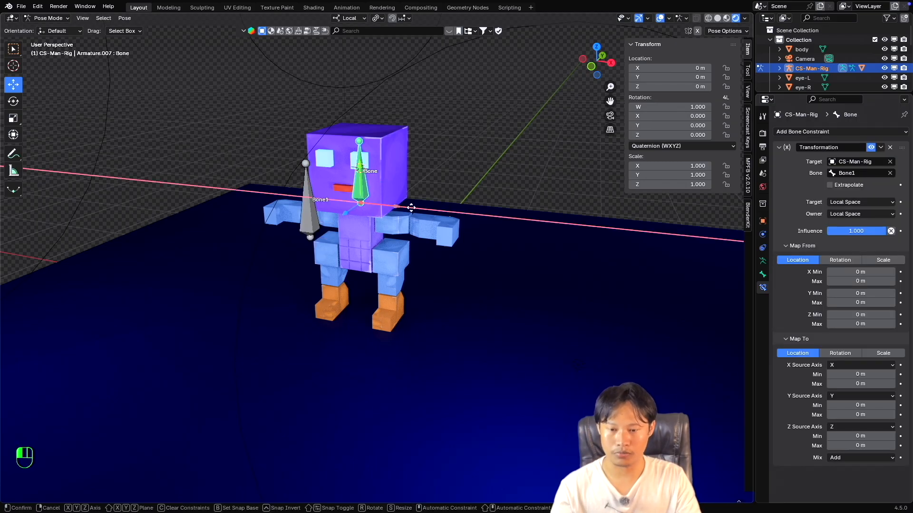
{"action": "key", "text": "Escape"}
{"action": "key", "text": "s"}
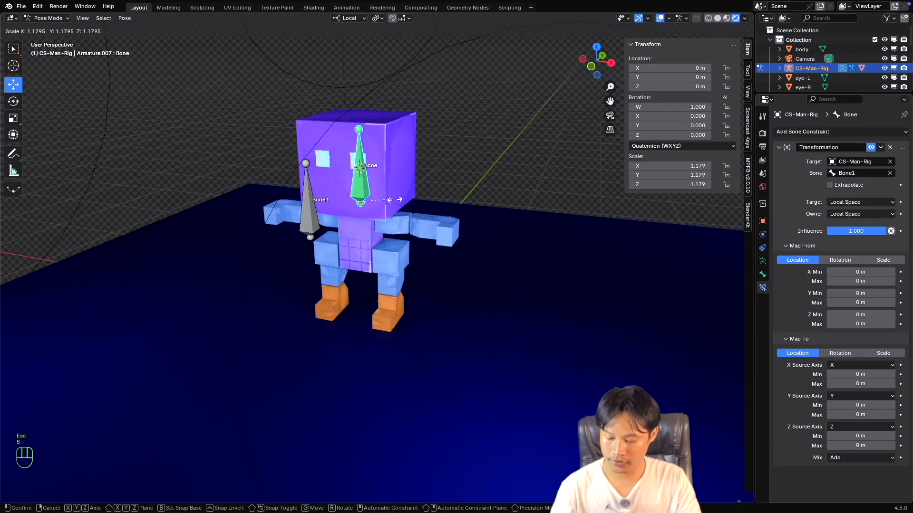
{"action": "key", "text": "Escape"}
{"action": "key", "text": "r"}
{"action": "key", "text": "Escape"}
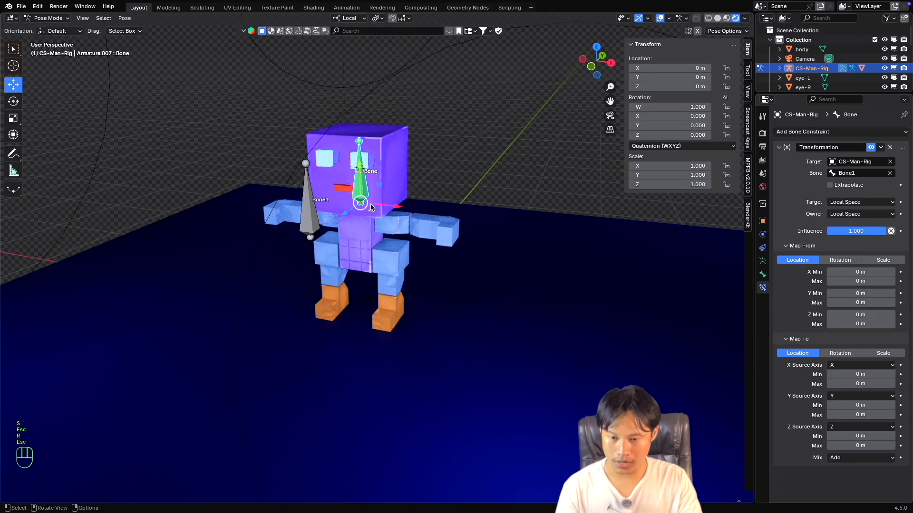
Select Bone1, try moving it about 0.17 m along its local X axis, and cancel the move.
{"action": "left_click", "coordinate": [312, 216]}
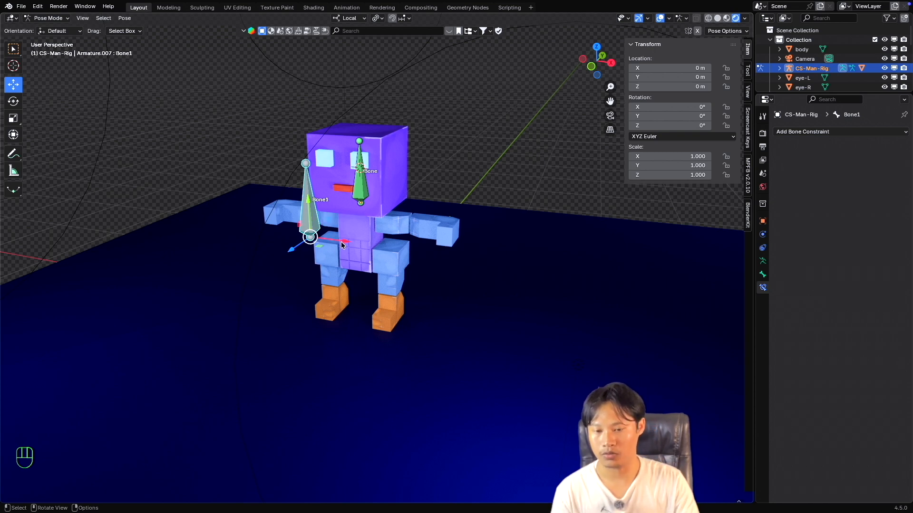
{"action": "left_click_drag", "start_coordinate": [341, 241], "coordinate": [368, 243]}
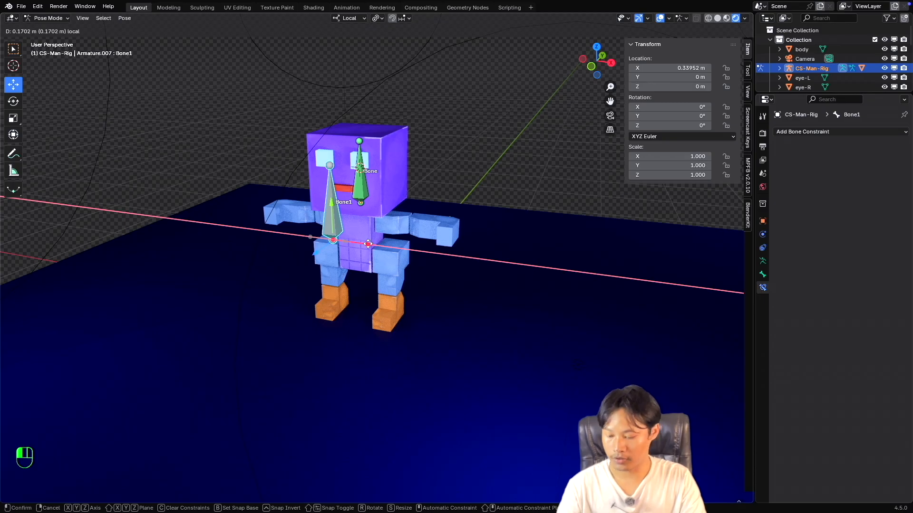
{"action": "key", "text": "Escape"}
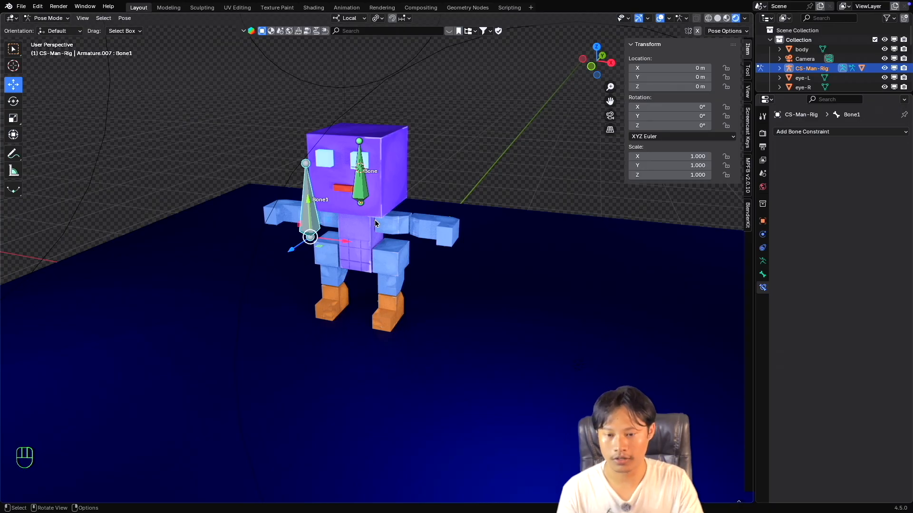
Try moving Bone1 along its local X axis to about 3.08 m, reset its X location to 0 m, and cancel a move the opposite way.
{"action": "middle_click_drag", "start_coordinate": [374, 221], "coordinate": [372, 196]}
{"action": "left_click", "coordinate": [360, 188]}
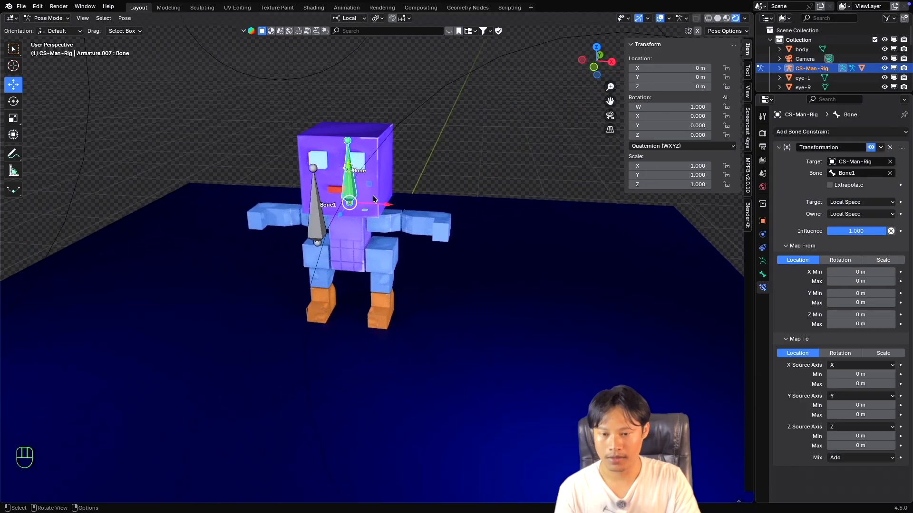
{"action": "left_click", "coordinate": [314, 225]}
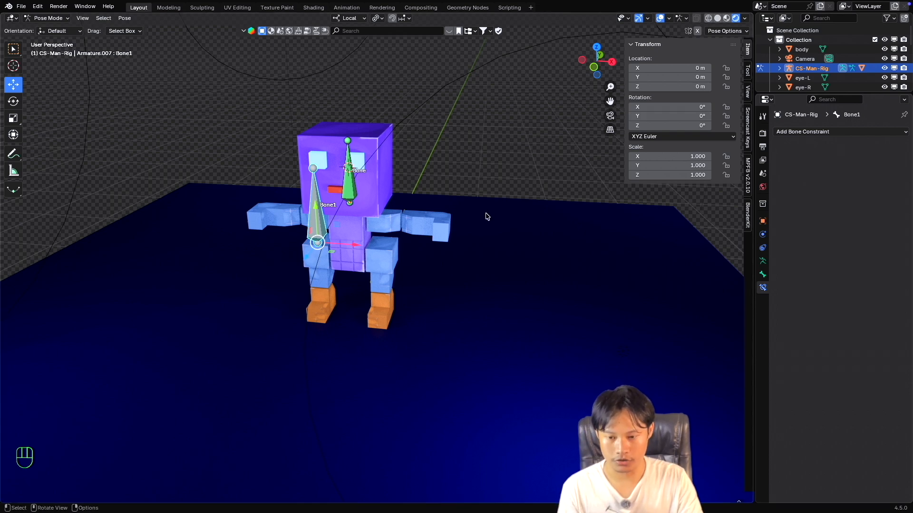
{"action": "middle_click_drag", "start_coordinate": [486, 217], "coordinate": [434, 220]}
{"action": "left_click_drag", "start_coordinate": [359, 237], "coordinate": [440, 238]}
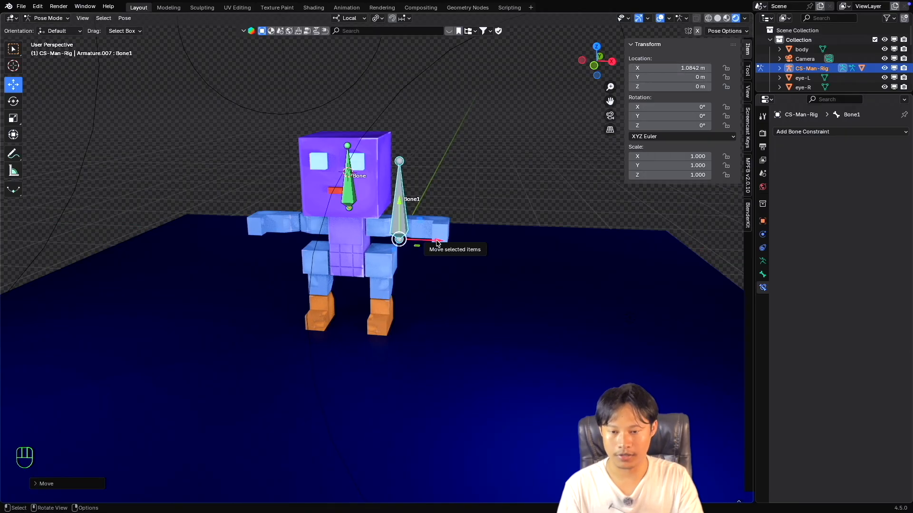
{"action": "left_click_drag", "start_coordinate": [435, 238], "coordinate": [593, 247]}
{"action": "double_click", "coordinate": [699, 68]}
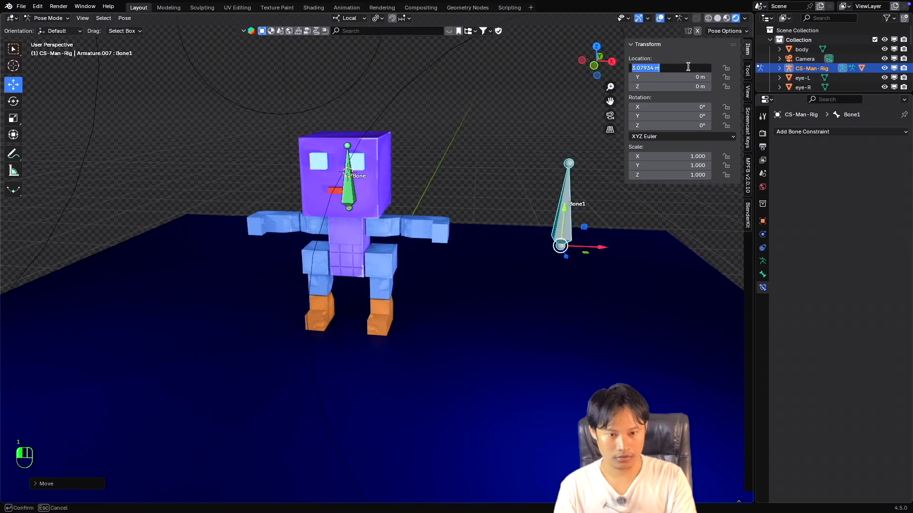
{"action": "type", "text": "0"}
{"action": "key", "text": "Return"}
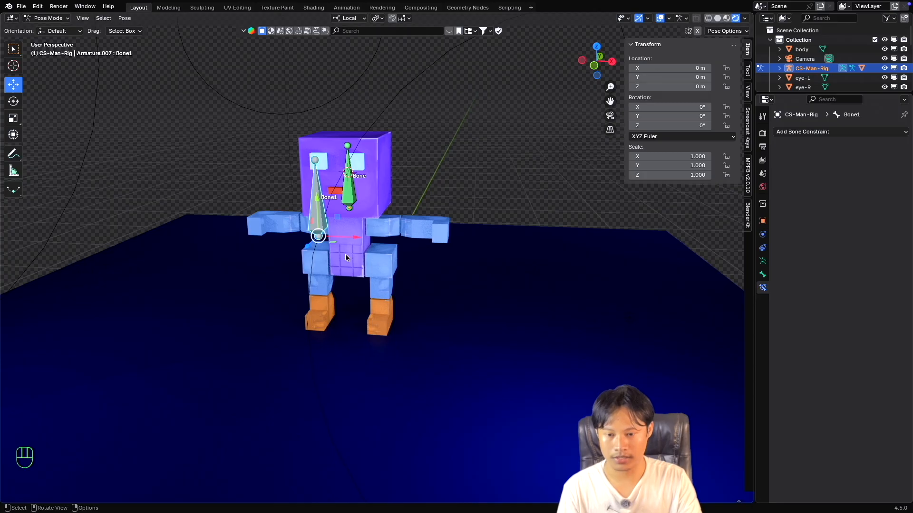
{"action": "left_click_drag", "start_coordinate": [357, 236], "coordinate": [259, 237]}
{"action": "key", "text": "Escape"}
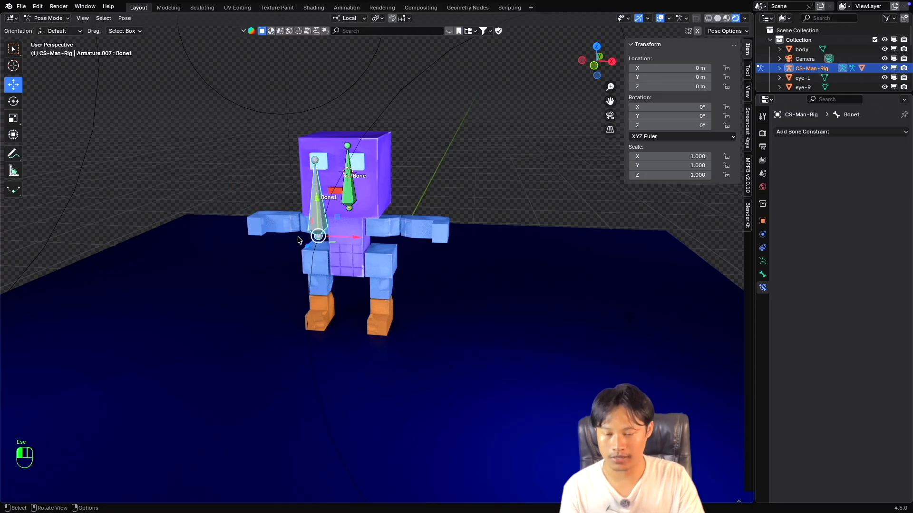
Set the location X maximum to 1 m in both Map To and Map From of the head bone's Transformation constraint.
{"action": "middle_click_drag", "start_coordinate": [316, 240], "coordinate": [312, 230]}
{"action": "left_click", "coordinate": [352, 195]}
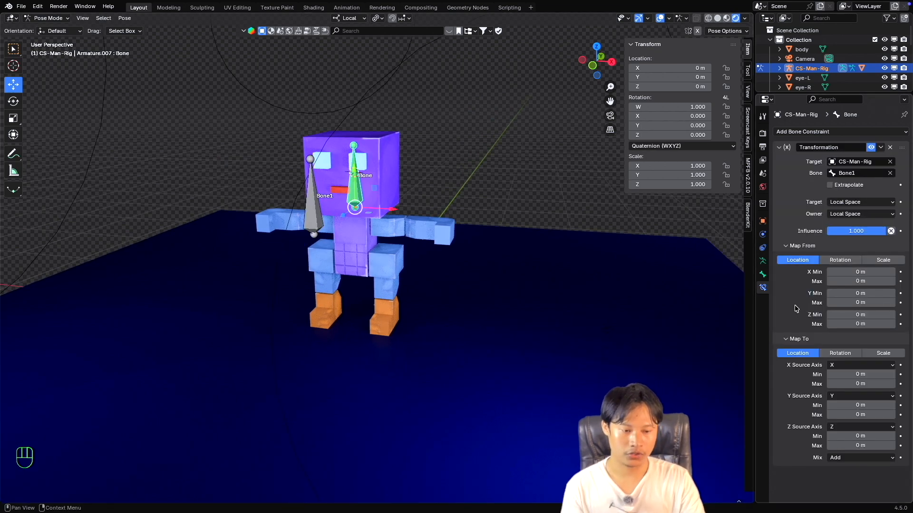
{"action": "left_click", "coordinate": [863, 384]}
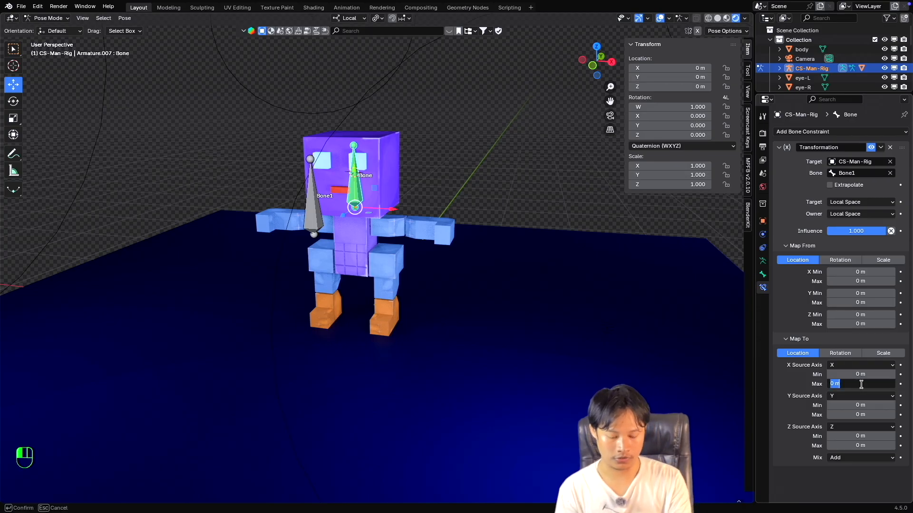
{"action": "type", "text": "1"}
{"action": "key", "text": "Return"}
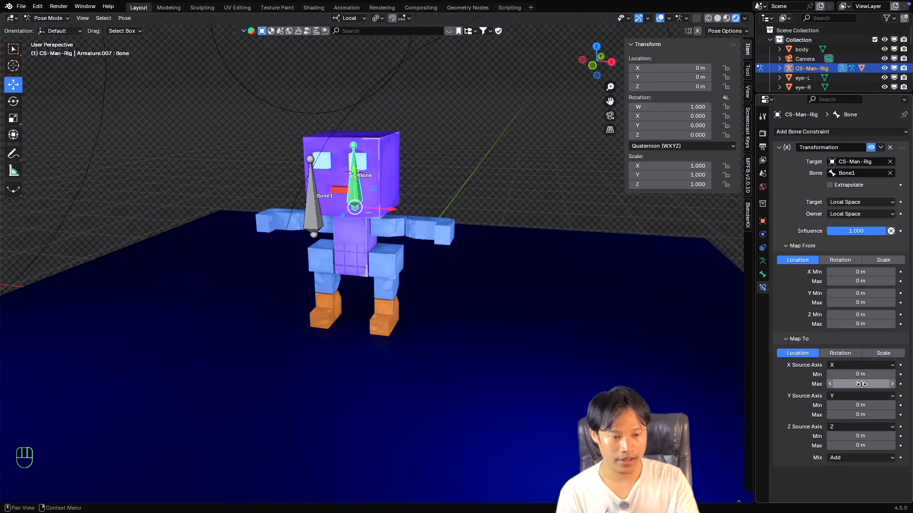
{"action": "left_click", "coordinate": [855, 283]}
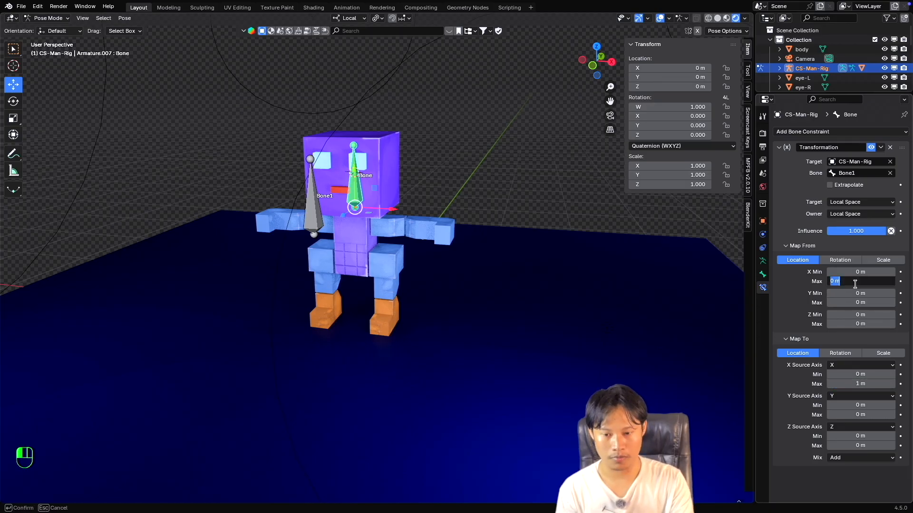
{"action": "type", "text": "1"}
{"action": "key", "text": "Return"}
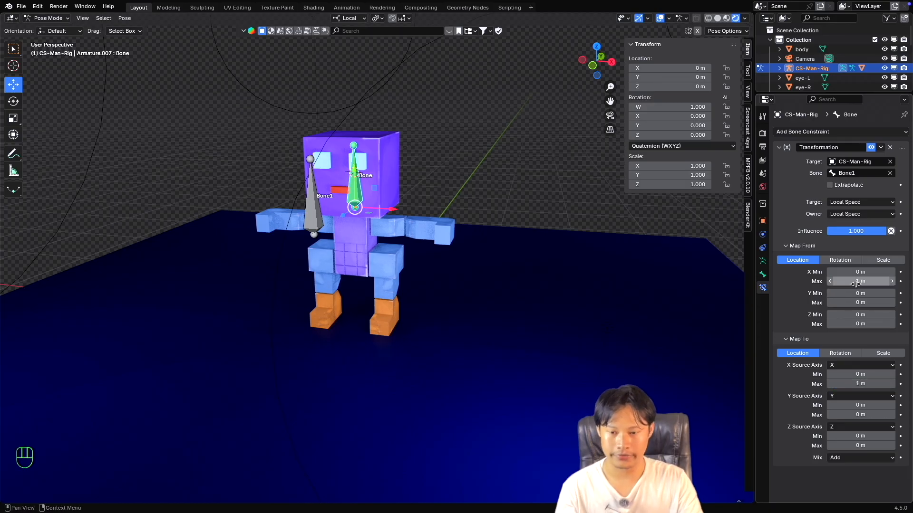
Try moving Bone1 along its negative local X axis to about -0.81 m and cancel the move.
{"action": "left_click", "coordinate": [309, 217]}
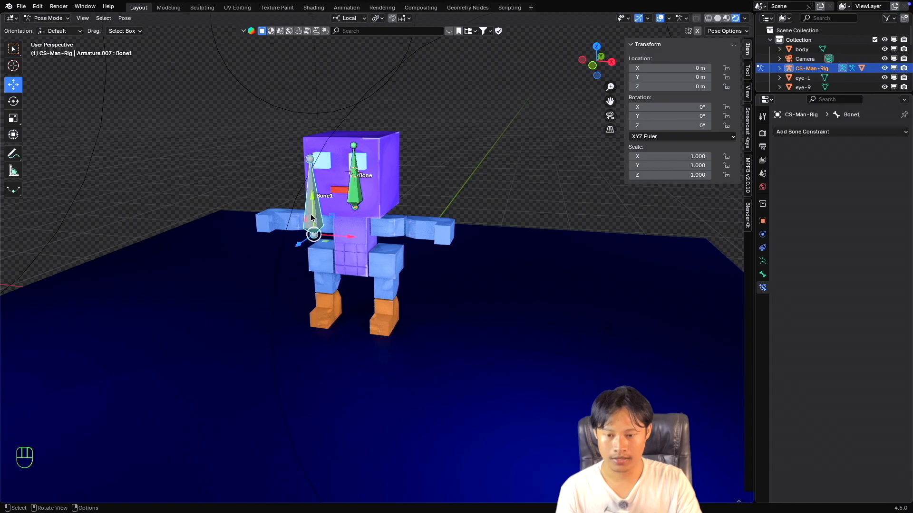
{"action": "left_click", "coordinate": [356, 195]}
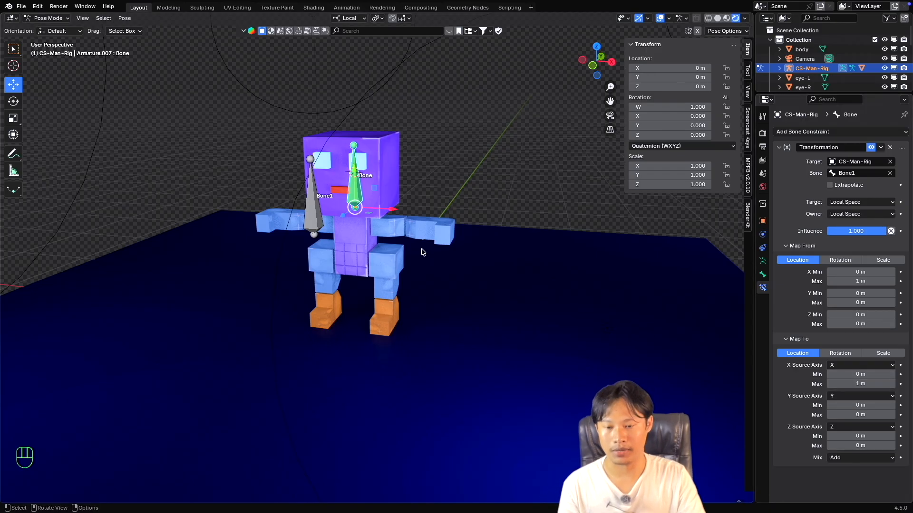
{"action": "middle_click_drag", "start_coordinate": [423, 252], "coordinate": [353, 230]}
{"action": "left_click", "coordinate": [343, 226]}
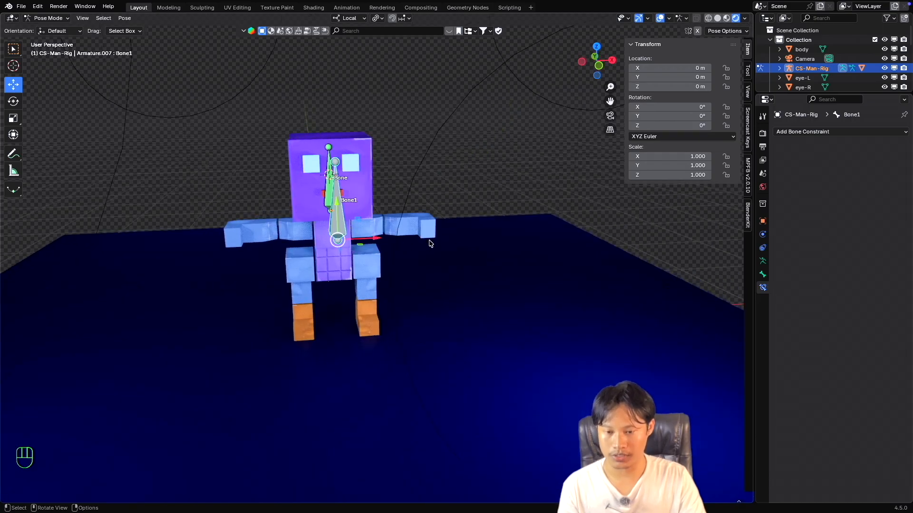
{"action": "middle_click_drag", "start_coordinate": [468, 248], "coordinate": [459, 247]}
{"action": "left_click_drag", "start_coordinate": [364, 239], "coordinate": [306, 236]}
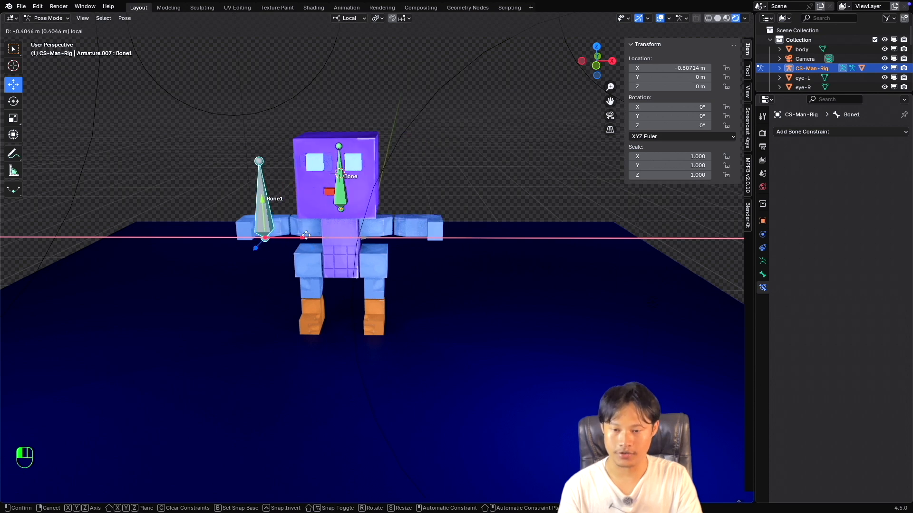
{"action": "key", "text": "Escape"}
{"action": "middle_click_drag", "start_coordinate": [400, 243], "coordinate": [452, 233]}
{"action": "left_click", "coordinate": [443, 252]}
Set the location X minimum to -1 m in both Map To and Map From of the head bone's Transformation constraint.
{"action": "left_click", "coordinate": [353, 184]}
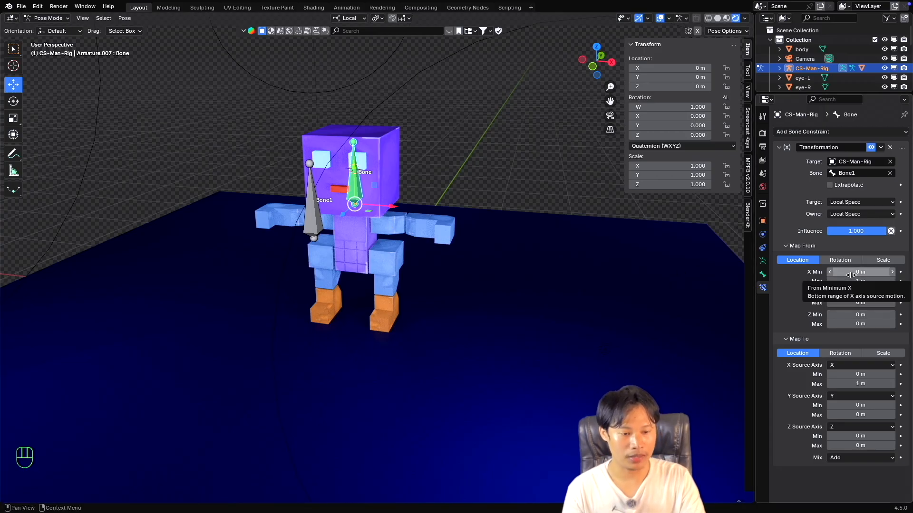
{"action": "left_click", "coordinate": [852, 367]}
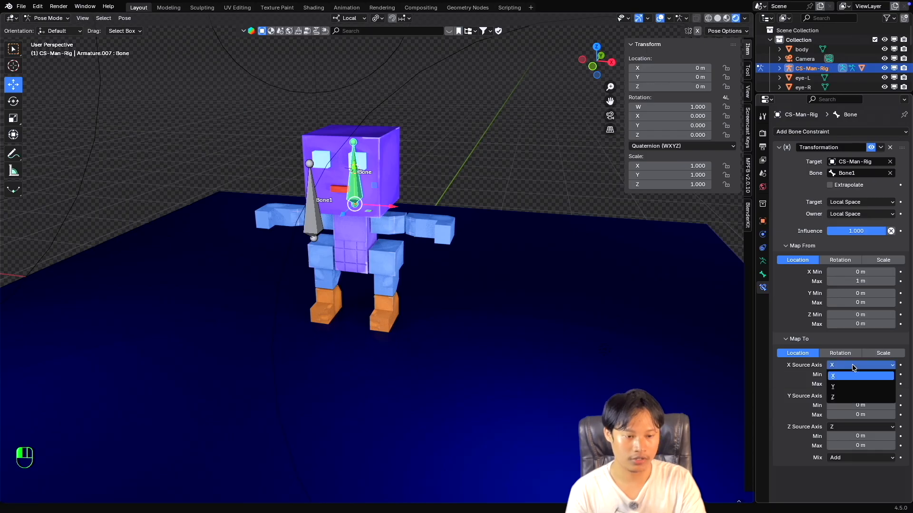
{"action": "left_click", "coordinate": [852, 365]}
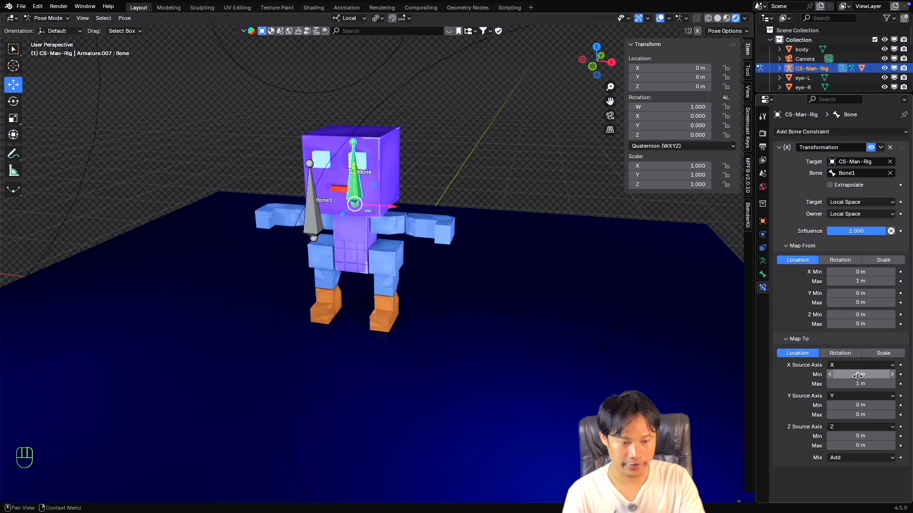
{"action": "left_click", "coordinate": [856, 374]}
{"action": "key", "text": "Return"}
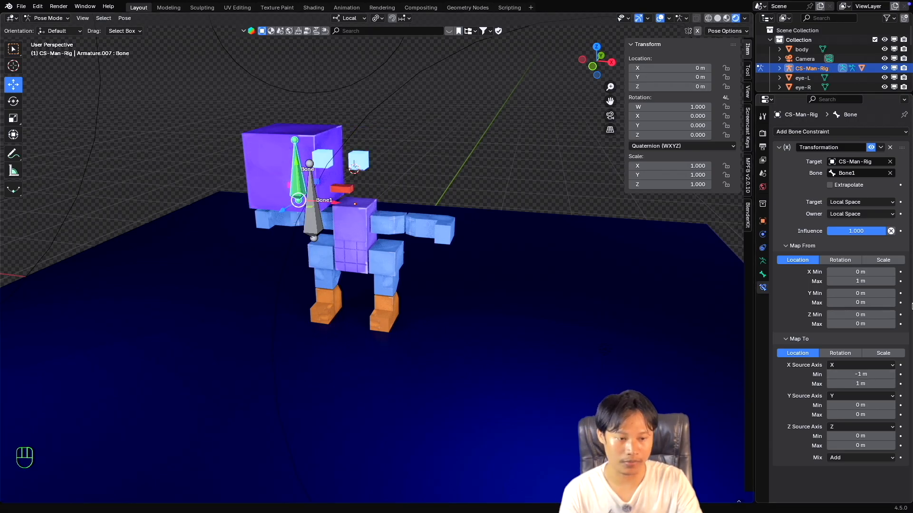
{"action": "left_click", "coordinate": [850, 270]}
{"action": "type", "text": "-1"}
{"action": "key", "text": "Return"}
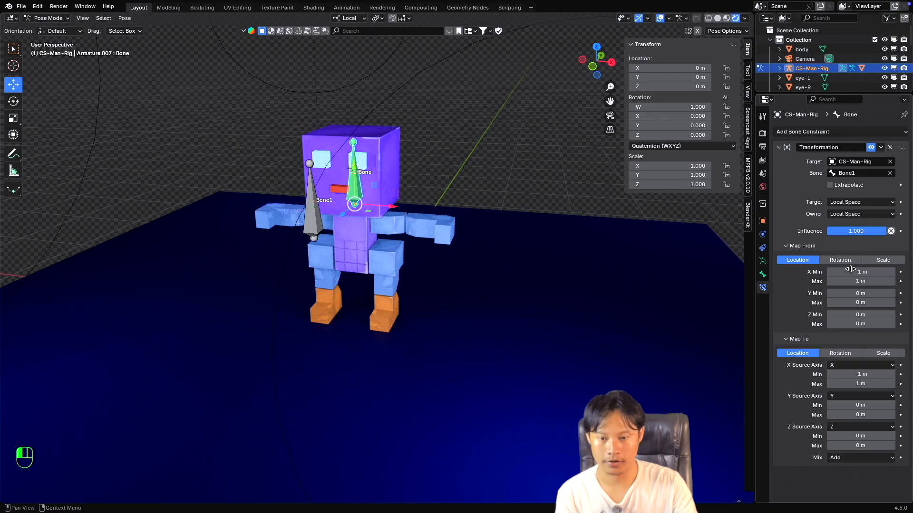
Try moving Bone1 along its local X axis to test the constraint's negative range, and cancel the move.
{"action": "middle_click_drag", "start_coordinate": [381, 266], "coordinate": [410, 265]}
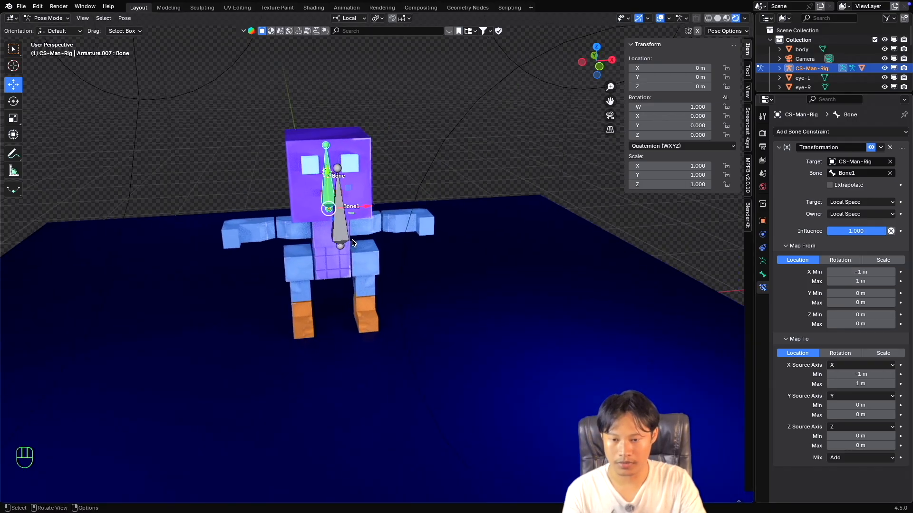
{"action": "left_click", "coordinate": [344, 233]}
{"action": "middle_click_drag", "start_coordinate": [473, 260], "coordinate": [451, 258]}
{"action": "left_click_drag", "start_coordinate": [380, 248], "coordinate": [200, 245]}
{"action": "key", "text": "Escape"}
Set the Map To location X minimum of the head bone's Transformation constraint to -0.5 m.
{"action": "left_click", "coordinate": [342, 198]}
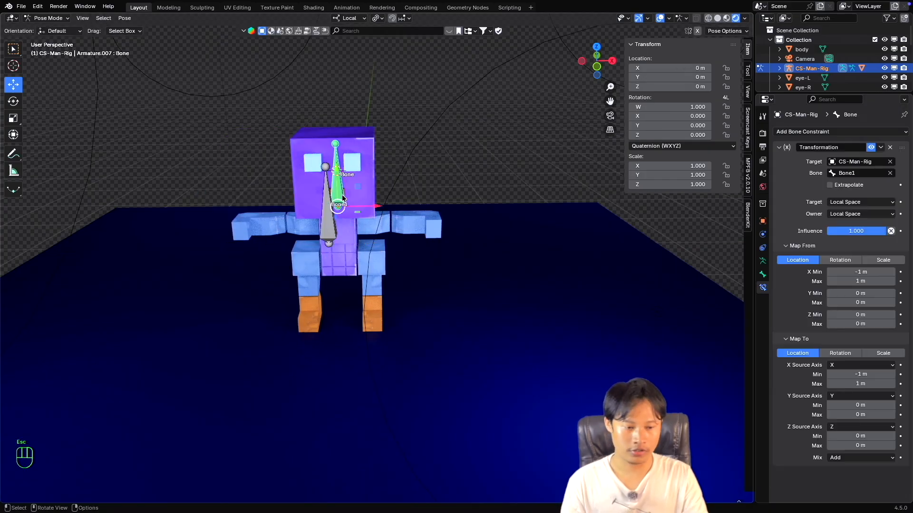
{"action": "left_click", "coordinate": [861, 375]}
{"action": "type", "text": "-0.5"}
{"action": "key", "text": "Return"}
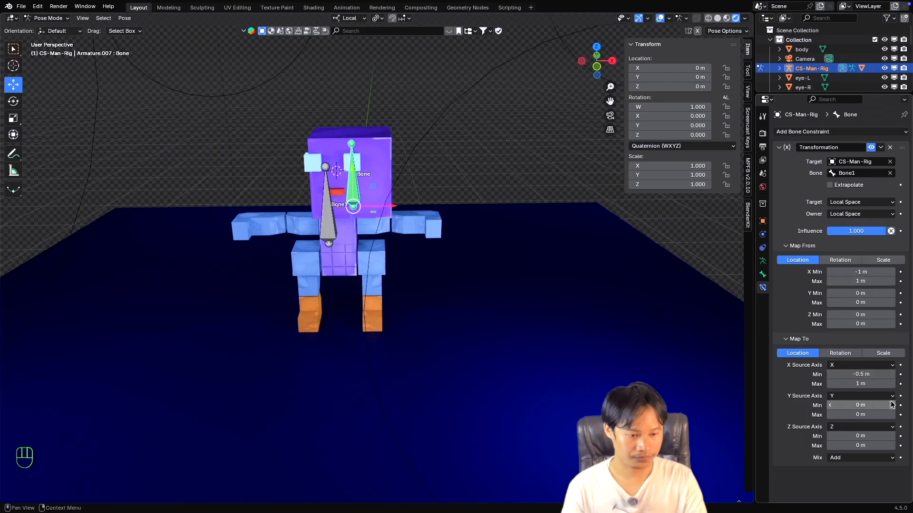
{"action": "key", "text": "super+z"}
{"action": "left_click", "coordinate": [863, 376]}
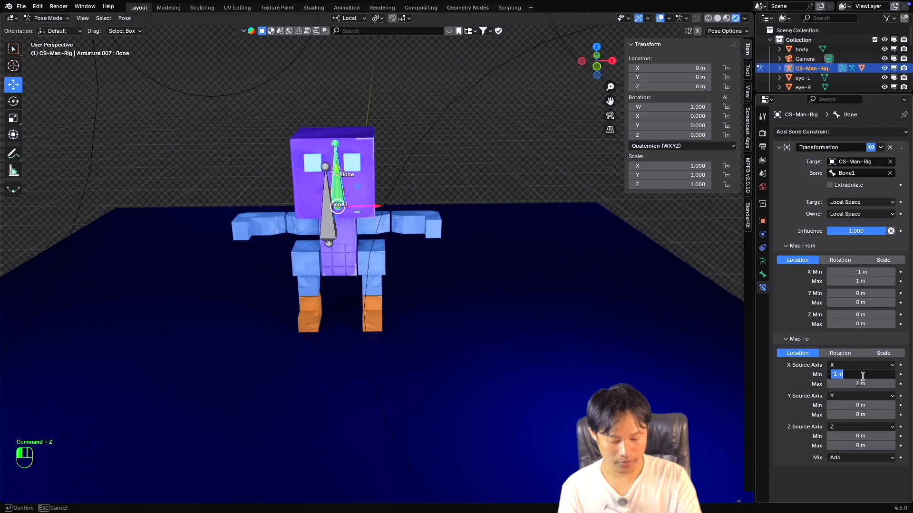
{"action": "type", "text": "-.5"}
{"action": "key", "text": "Return"}
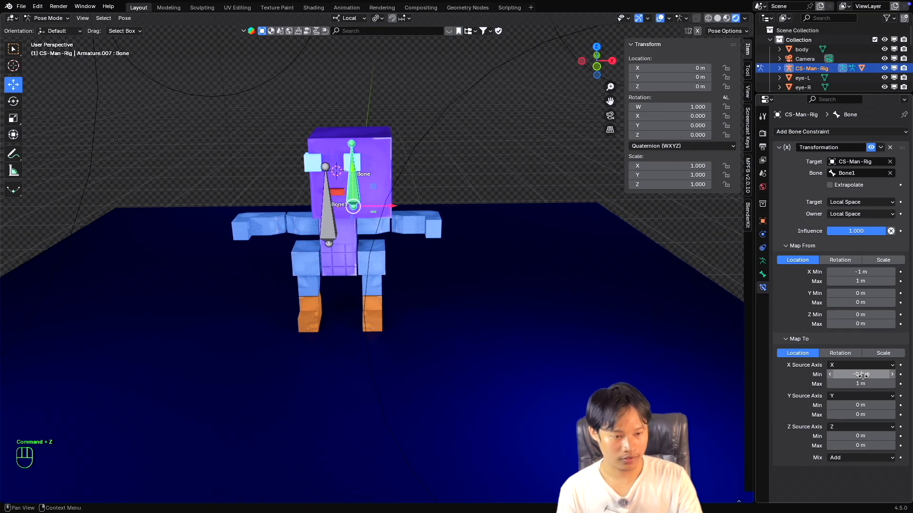
Set the Map From location X minimum of the Transformation constraint to -0.5 m.
{"action": "left_click", "coordinate": [855, 272]}
{"action": "type", "text": "-0.5"}
{"action": "key", "text": "Return"}
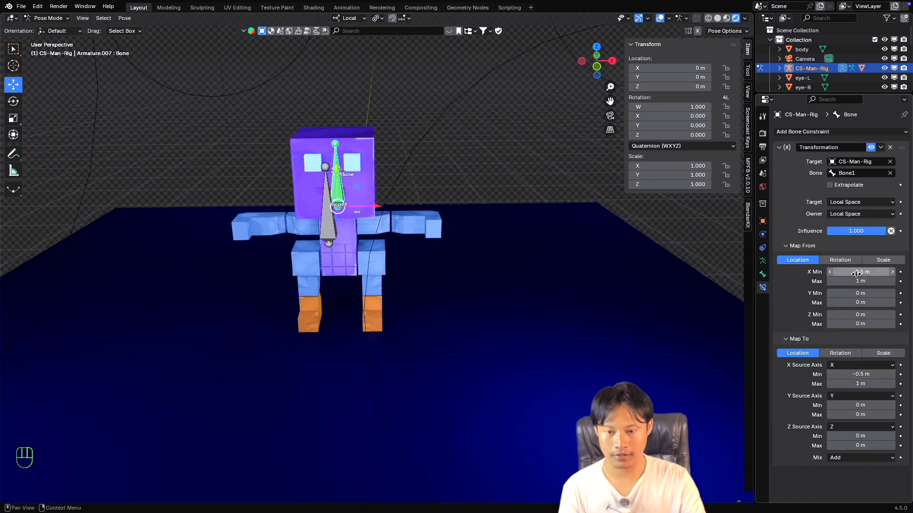
Try moving Bone1 along its local X axis to about -0.27 m and cancel the move.
{"action": "middle_click_drag", "start_coordinate": [394, 213], "coordinate": [376, 217]}
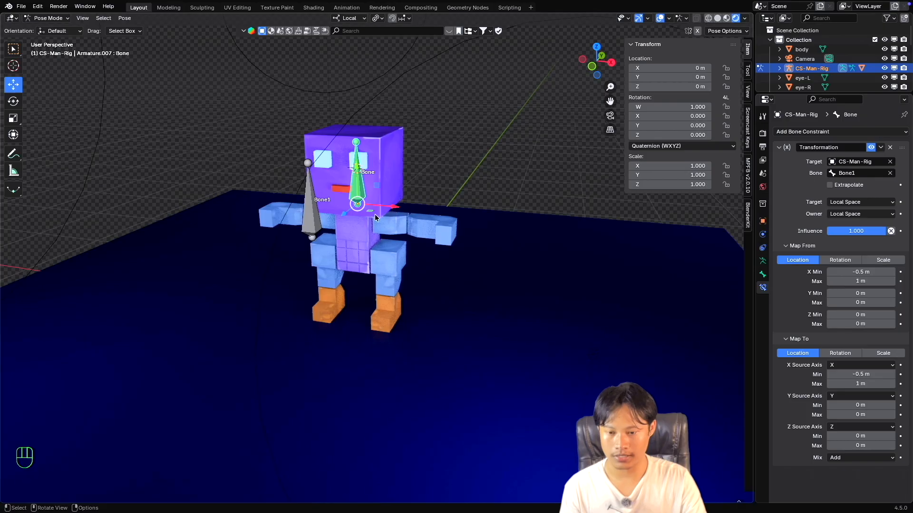
{"action": "left_click", "coordinate": [317, 221]}
{"action": "key", "text": "g"}
{"action": "key", "text": "x"}
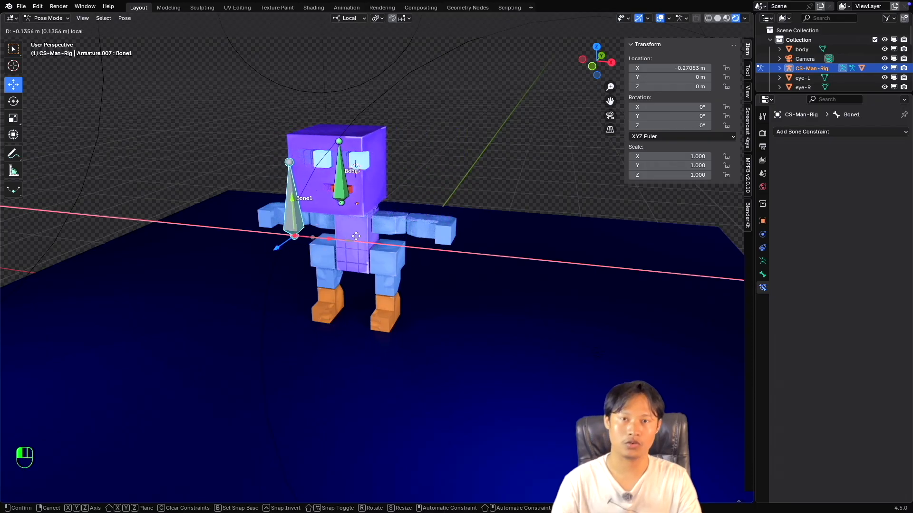
{"action": "key", "text": "Escape"}
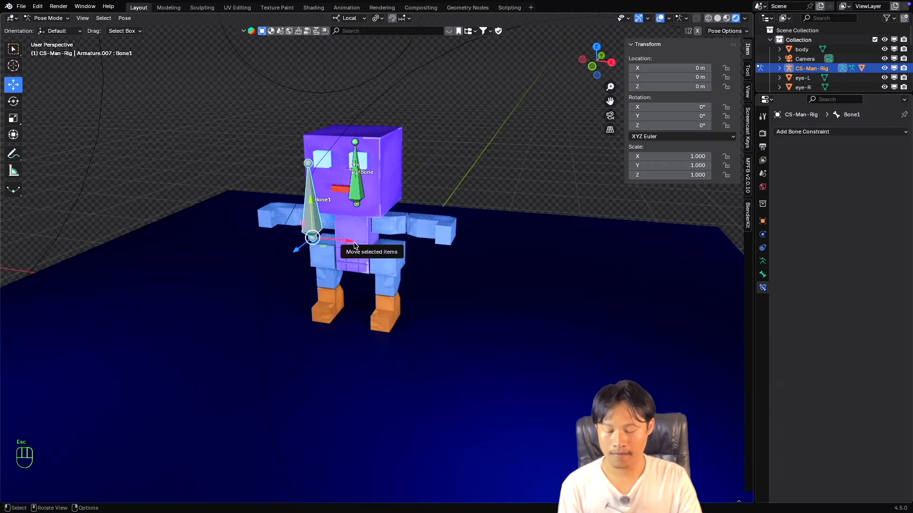
{"action": "scroll", "coordinate": [353, 242], "scroll_direction": "up", "scroll_amount": 1, "text": "super"}
{"action": "scroll", "coordinate": [354, 242], "scroll_direction": "down", "scroll_amount": 1, "text": "super"}
{"action": "scroll", "coordinate": [353, 243], "scroll_direction": "down", "scroll_amount": 1, "text": "super"}
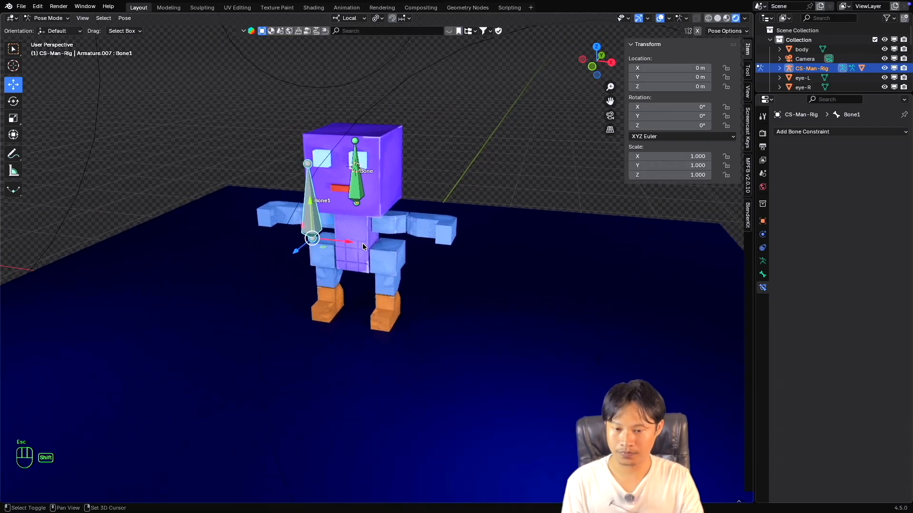
{"action": "scroll", "coordinate": [363, 245], "scroll_direction": "up", "scroll_amount": 1, "text": "shift"}
{"action": "scroll", "coordinate": [363, 244], "scroll_direction": "down", "scroll_amount": 1, "text": "super"}
{"action": "scroll", "coordinate": [363, 245], "scroll_direction": "up", "scroll_amount": 2, "text": "super"}
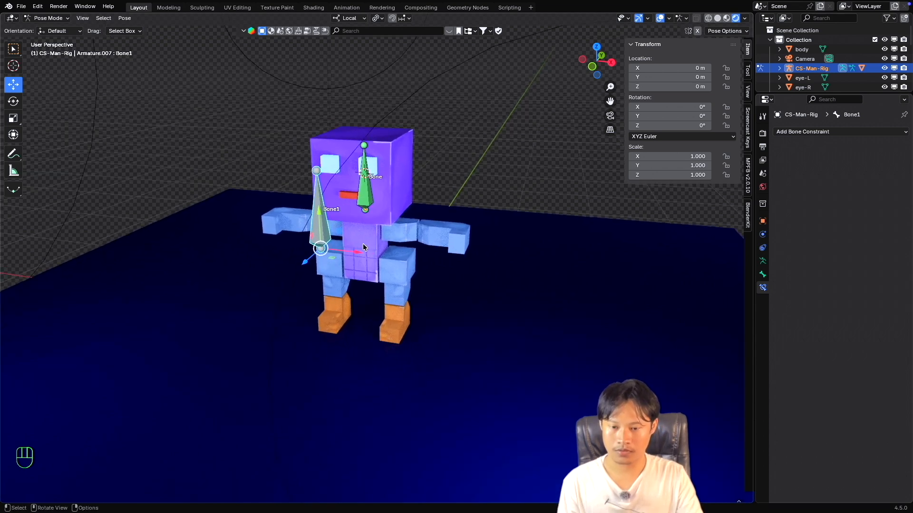
{"action": "scroll", "coordinate": [364, 244], "scroll_direction": "up", "scroll_amount": 1, "text": "shift"}
{"action": "scroll", "coordinate": [364, 245], "scroll_direction": "left", "scroll_amount": 2}
{"action": "scroll", "coordinate": [363, 244], "scroll_direction": "right", "scroll_amount": 1}
{"action": "scroll", "coordinate": [363, 244], "scroll_direction": "left", "scroll_amount": 1, "text": "shift"}
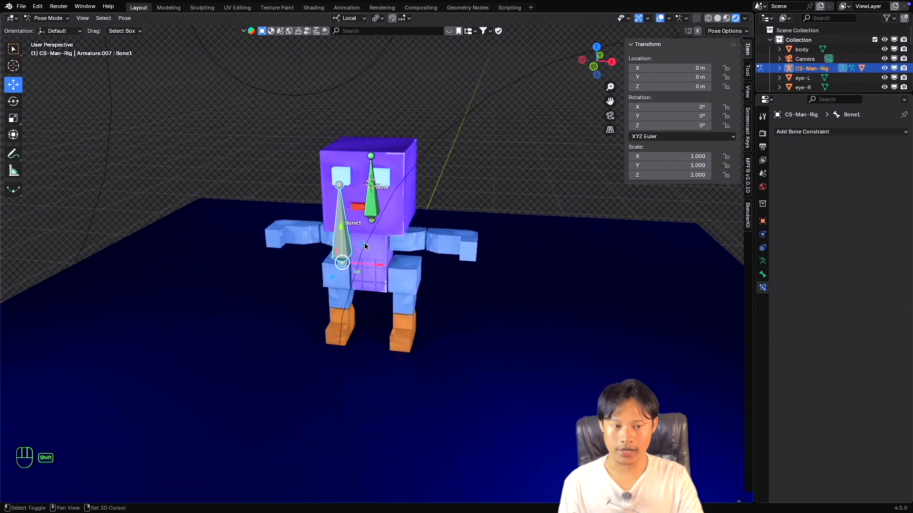
{"action": "scroll", "coordinate": [363, 244], "scroll_direction": "down", "scroll_amount": 1}
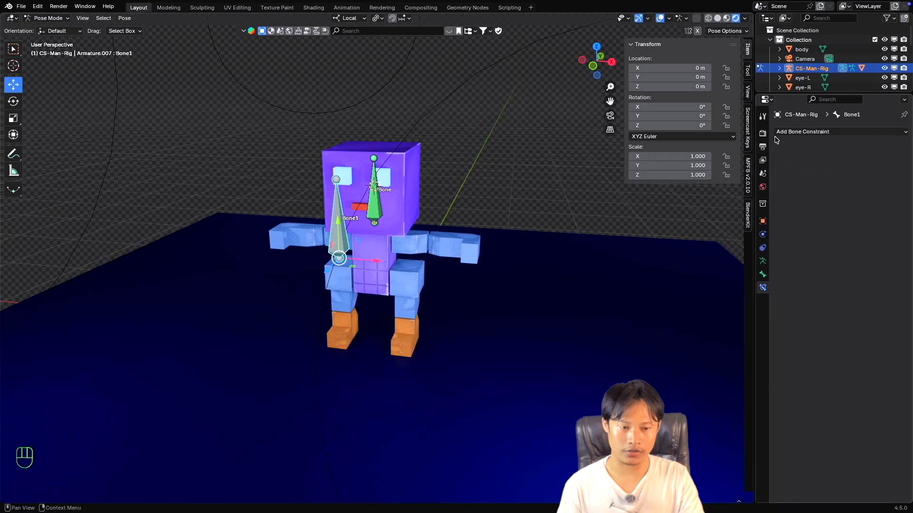
{"action": "left_click", "coordinate": [792, 133]}
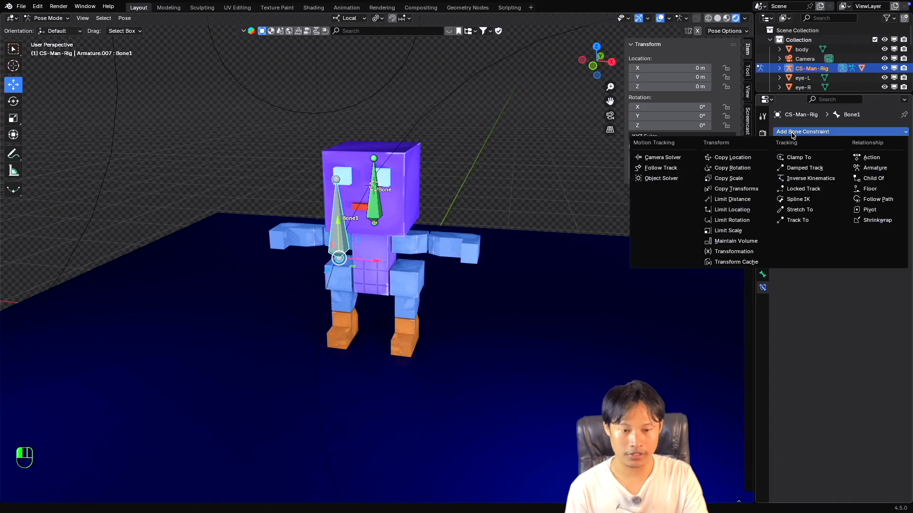
{"action": "left_click", "coordinate": [793, 134]}
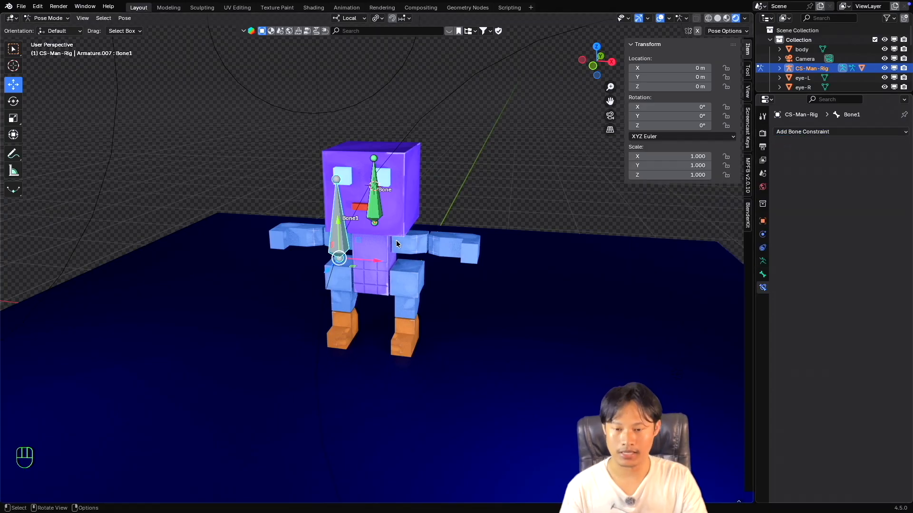
Try moving Bone1 along its local X axis to about 0.95 m and cancel the move.
{"action": "left_click", "coordinate": [373, 206]}
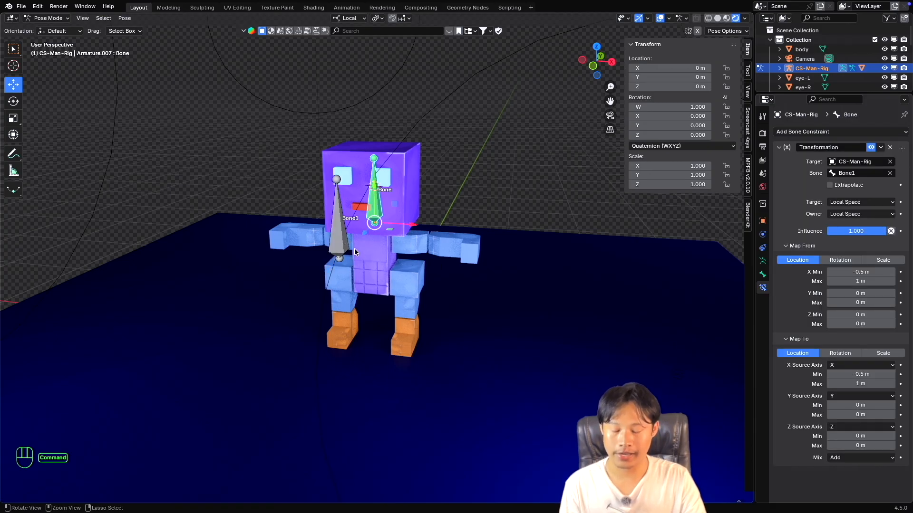
{"action": "scroll", "coordinate": [355, 249], "scroll_direction": "up", "scroll_amount": 2, "text": "super"}
{"action": "scroll", "coordinate": [358, 249], "scroll_direction": "down", "scroll_amount": 1, "text": "super"}
{"action": "scroll", "coordinate": [358, 250], "scroll_direction": "right", "scroll_amount": 1, "text": "shift"}
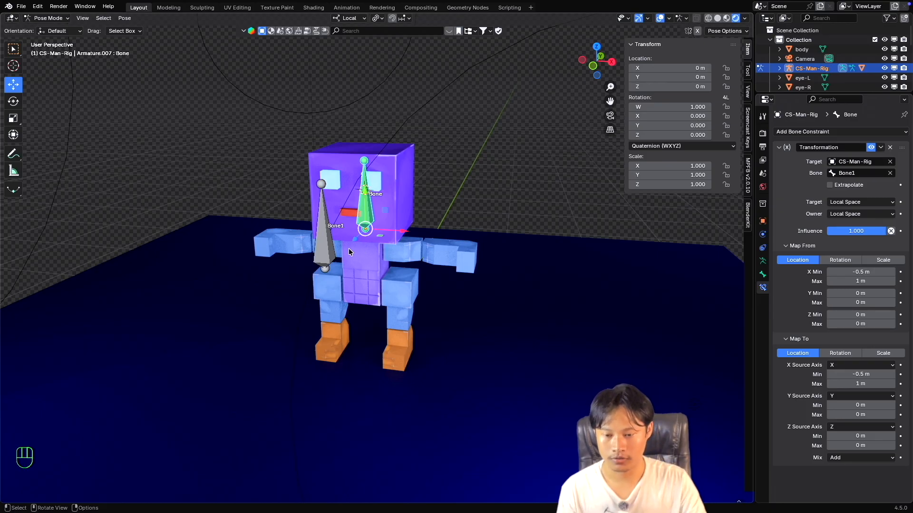
{"action": "left_click", "coordinate": [324, 245]}
{"action": "key", "text": "g"}
{"action": "key", "text": "x"}
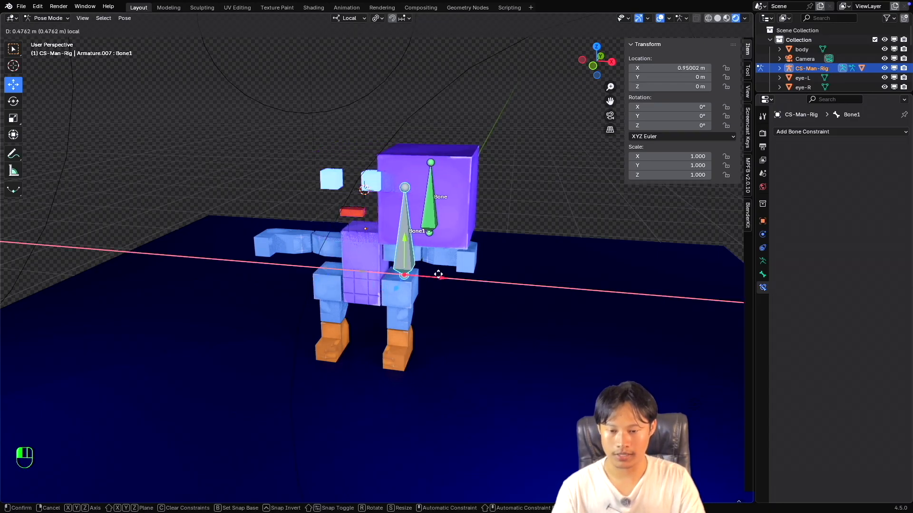
{"action": "key", "text": "Escape"}
Select the head bone and compare its Global and Local transform orientations, ending on Local.
{"action": "left_click", "coordinate": [365, 217]}
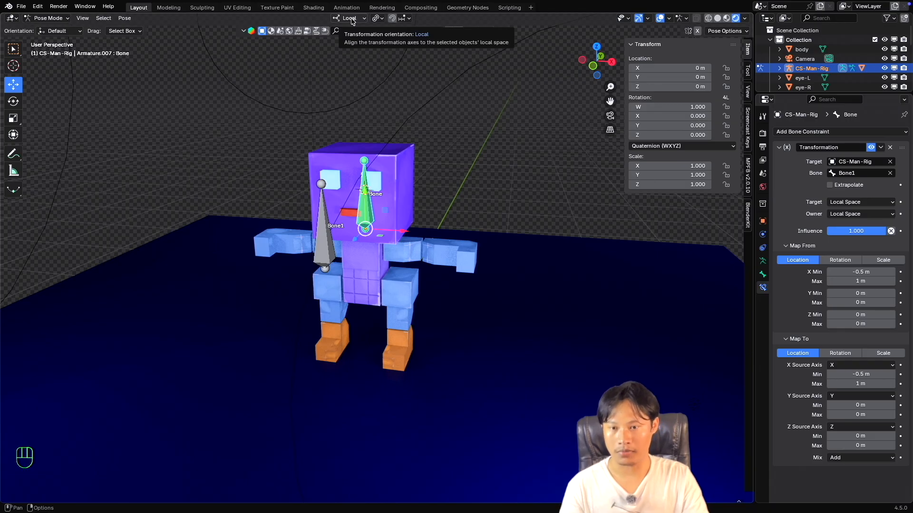
{"action": "left_click", "coordinate": [350, 19]}
{"action": "left_click", "coordinate": [346, 49]}
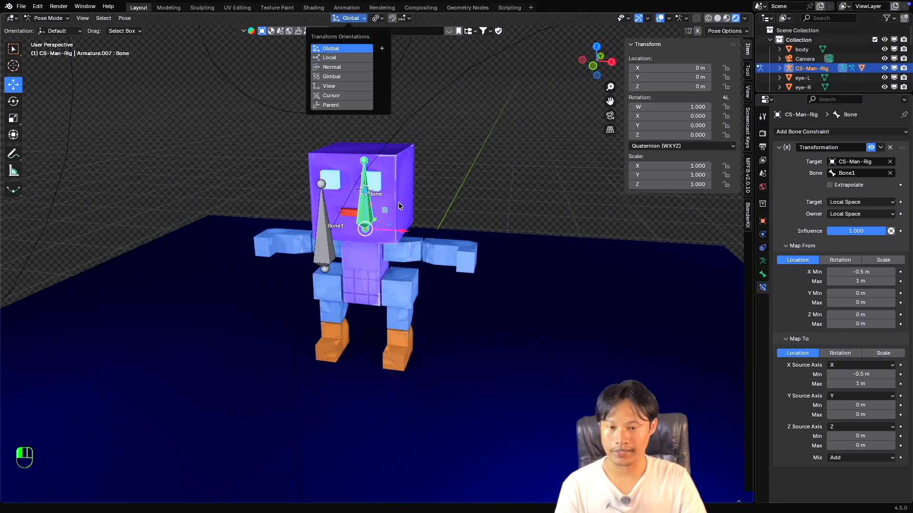
{"action": "middle_click_drag", "start_coordinate": [397, 206], "coordinate": [385, 229]}
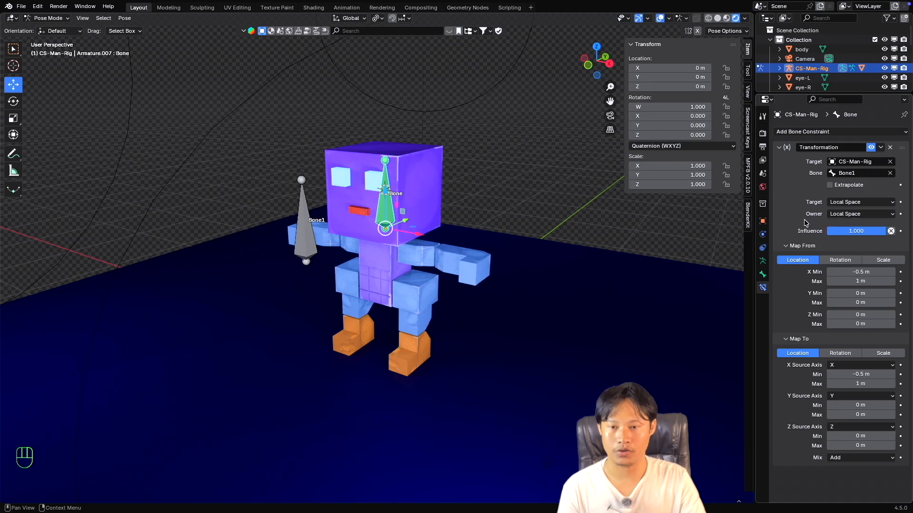
{"action": "left_click", "coordinate": [351, 19]}
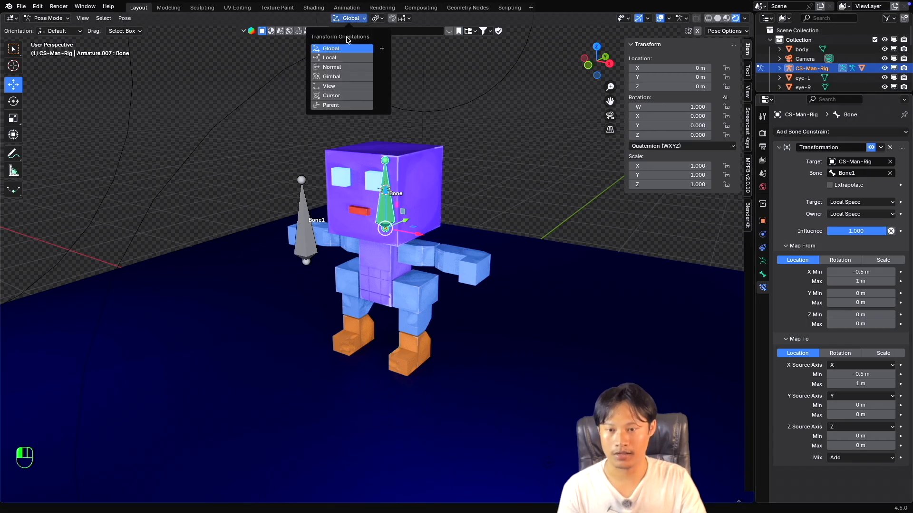
{"action": "left_click", "coordinate": [343, 58]}
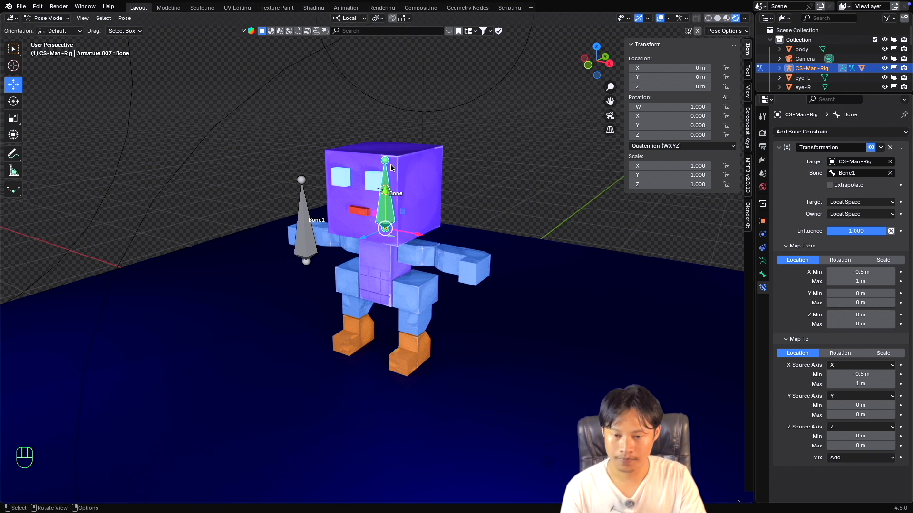
Set the location Y maximum of the head bone's Transformation constraint to 0.5 m in both Map To and Map From.
{"action": "scroll", "coordinate": [340, 159], "scroll_direction": "down", "scroll_amount": 2, "text": "super"}
{"action": "scroll", "coordinate": [342, 160], "scroll_direction": "up", "scroll_amount": 1, "text": "super"}
{"action": "scroll", "coordinate": [353, 163], "scroll_direction": "right", "scroll_amount": 2, "text": "shift"}
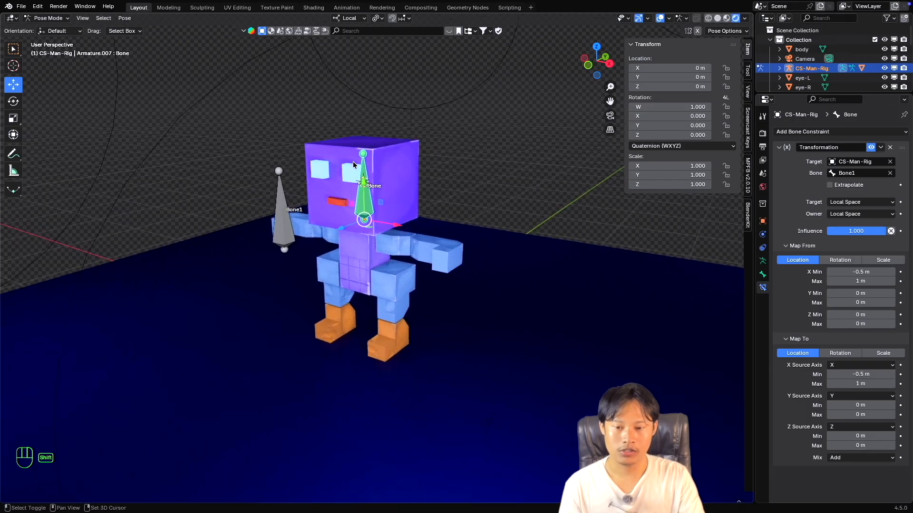
{"action": "scroll", "coordinate": [355, 163], "scroll_direction": "left", "scroll_amount": 2}
{"action": "scroll", "coordinate": [356, 162], "scroll_direction": "down", "scroll_amount": 2, "text": "shift"}
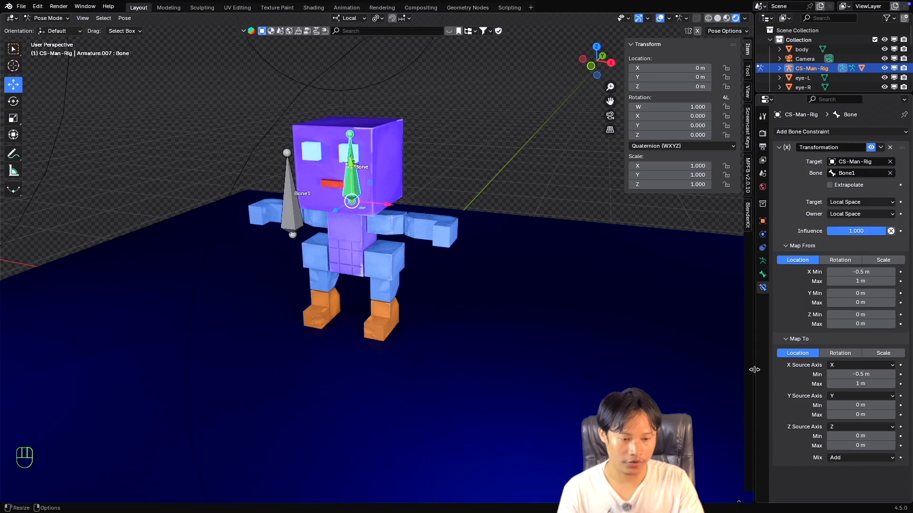
{"action": "left_click", "coordinate": [860, 416]}
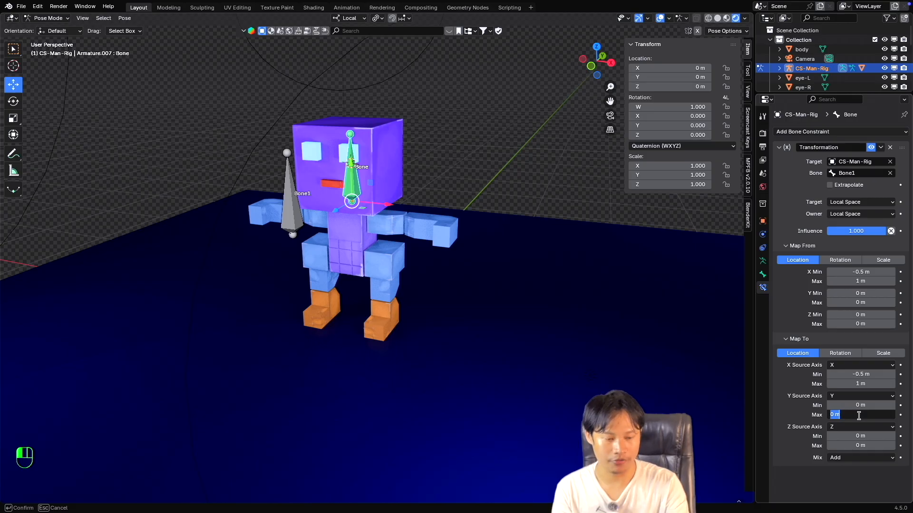
{"action": "key", "text": "Return"}
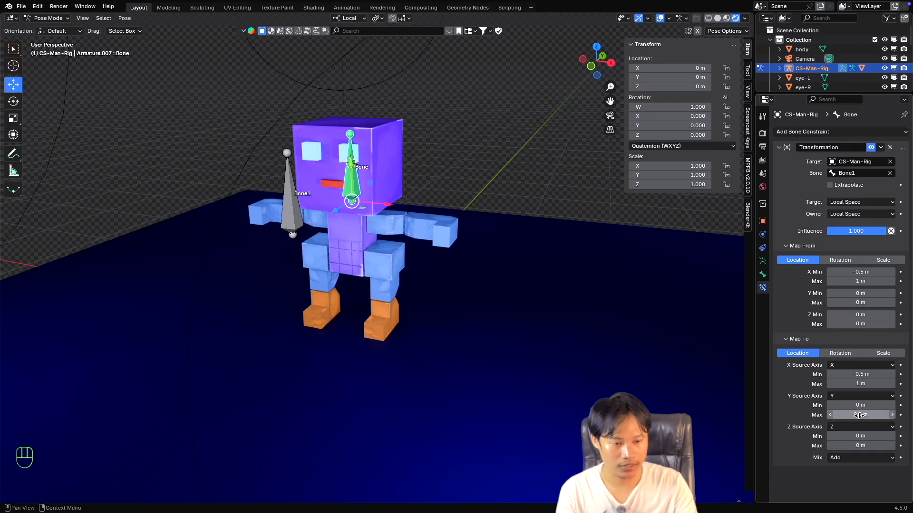
{"action": "left_click", "coordinate": [863, 304]}
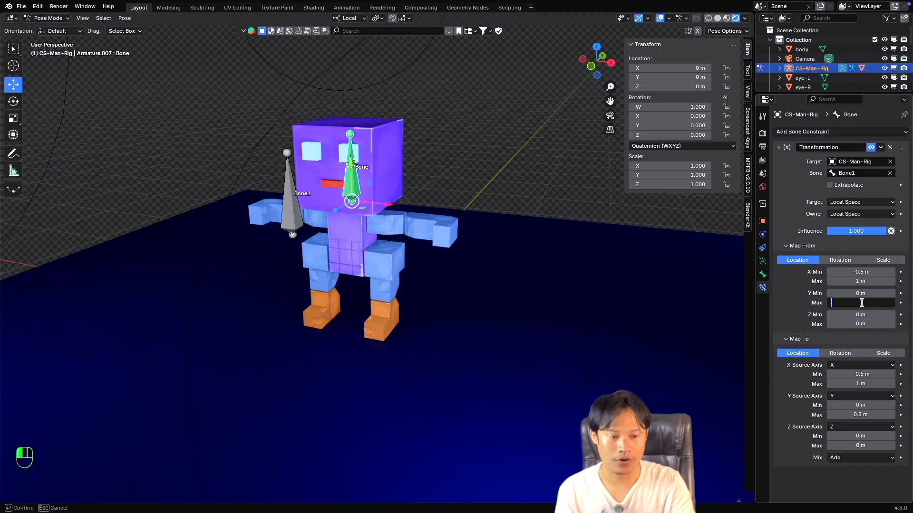
{"action": "key", "text": "Return"}
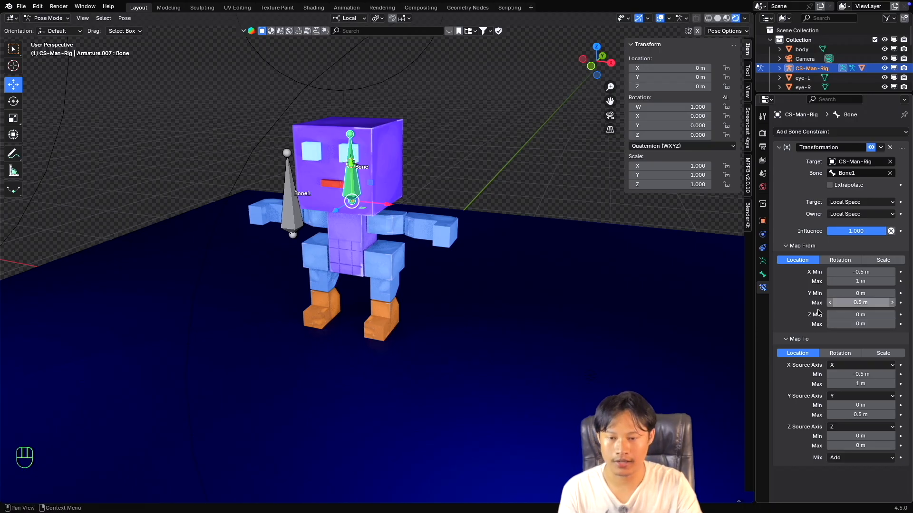
Try moving Bone1 along its local Y and X axes to test the constraint, cancelling each move.
{"action": "left_click", "coordinate": [292, 204]}
{"action": "key", "text": "g"}
{"action": "key", "text": "y"}
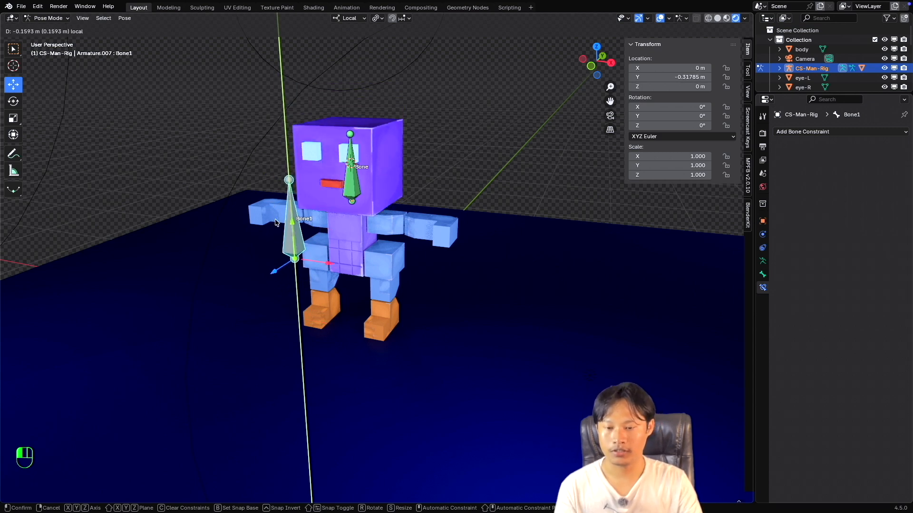
{"action": "key", "text": "Escape"}
{"action": "key", "text": "g"}
{"action": "key", "text": "x"}
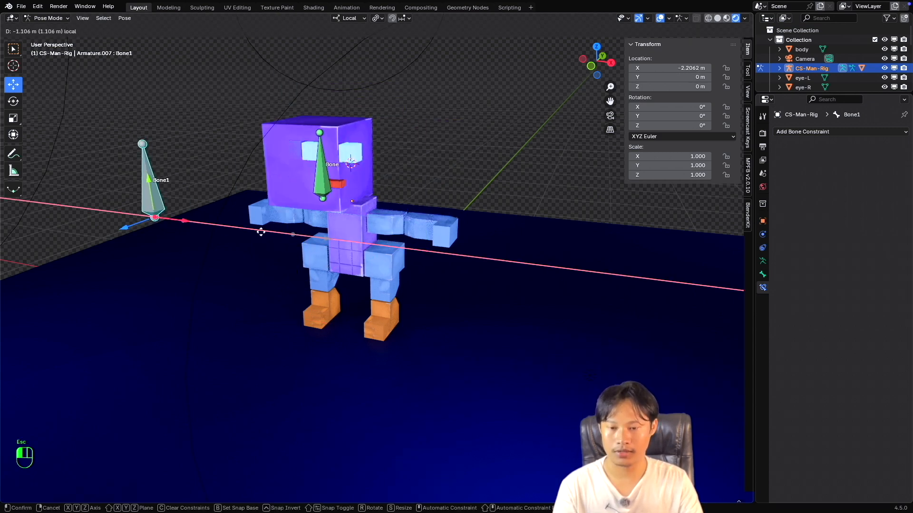
{"action": "key", "text": "Escape"}
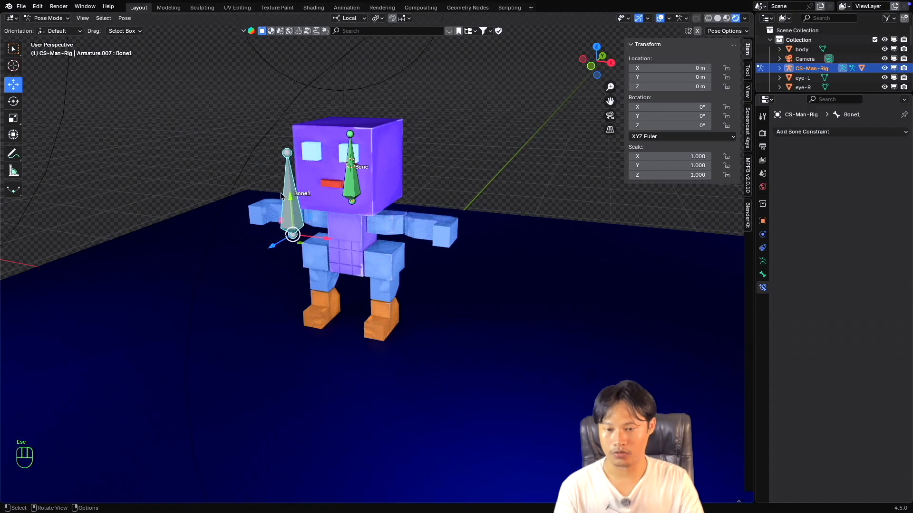
{"action": "key", "text": "g"}
{"action": "key", "text": "y"}
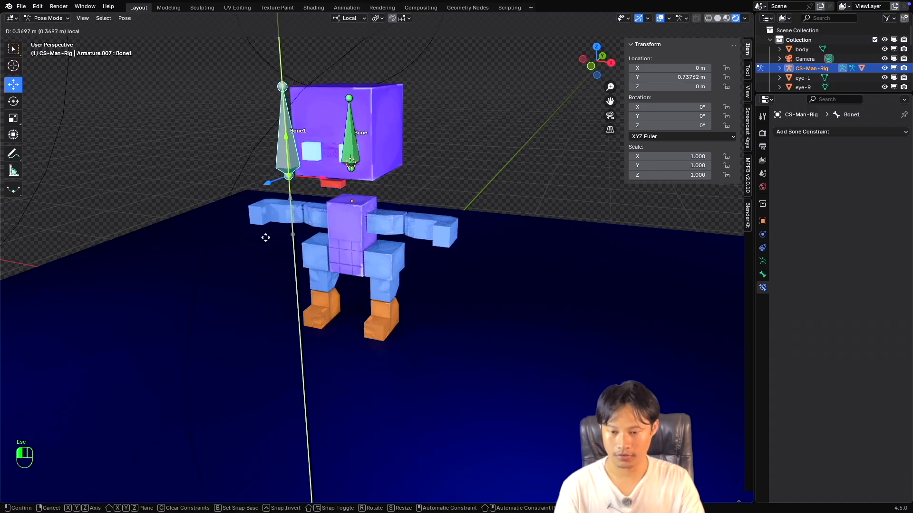
{"action": "key", "text": "Escape"}
Set the Map To location Y minimum of the head bone's Transformation constraint to -0.2 m.
{"action": "left_click", "coordinate": [353, 202]}
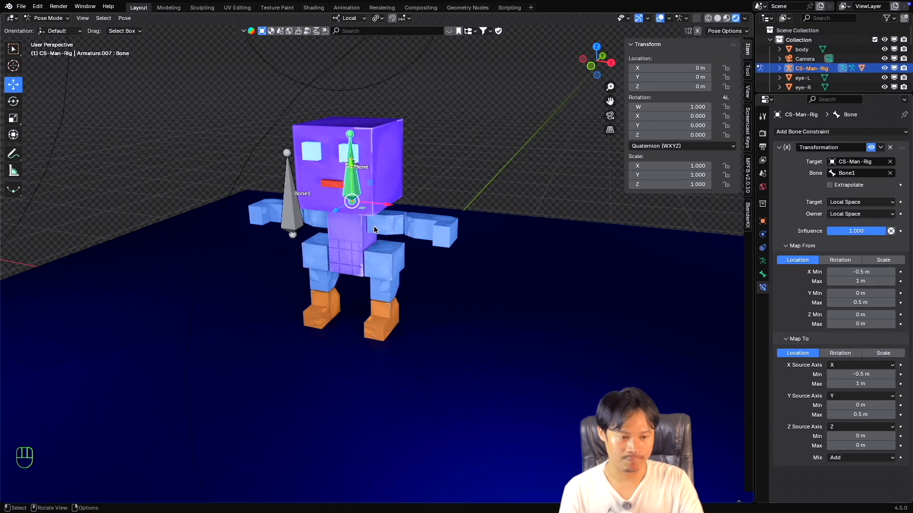
{"action": "left_click", "coordinate": [854, 406]}
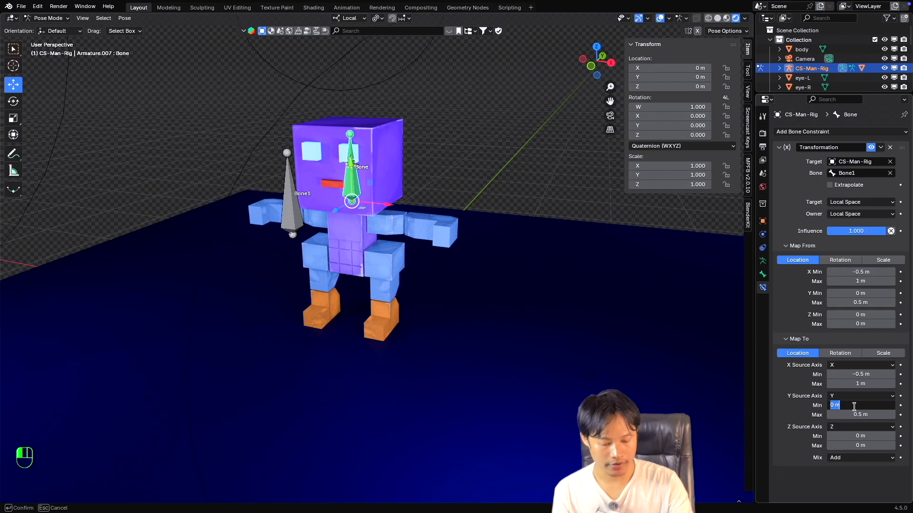
{"action": "type", "text": "-0.2"}
{"action": "key", "text": "Return"}
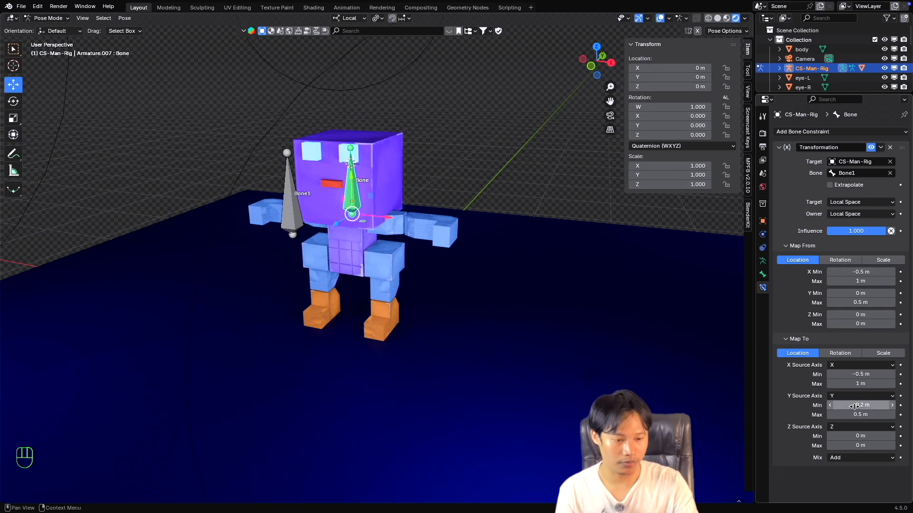
{"action": "left_click", "coordinate": [856, 281]}
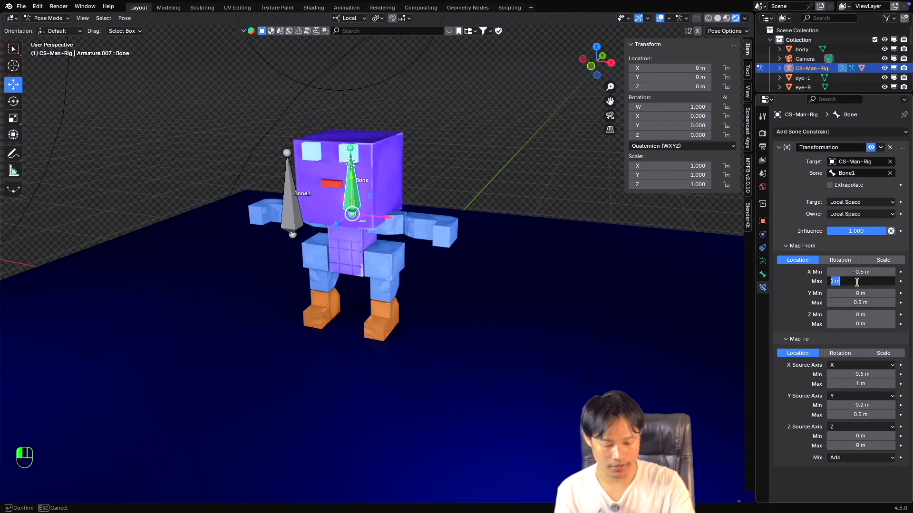
{"action": "type", "text": "-.2"}
{"action": "key", "text": "Return"}
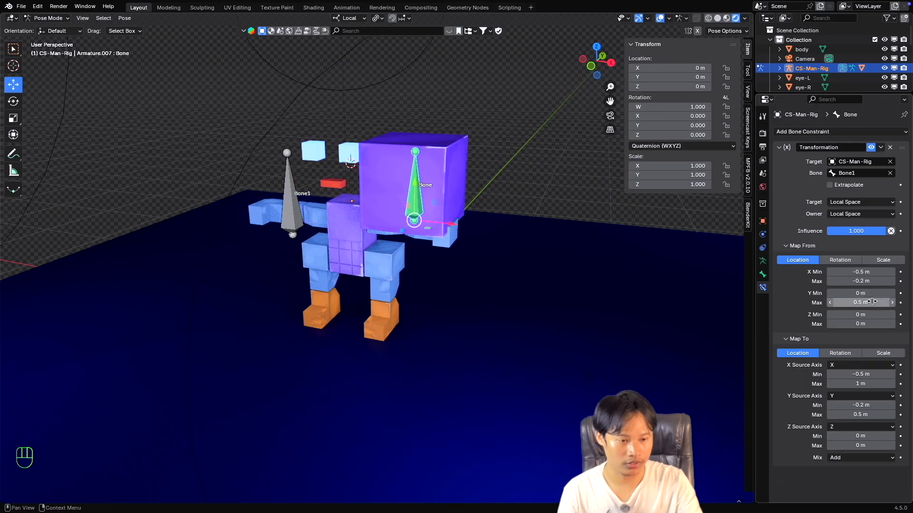
{"action": "key", "text": "super+z"}
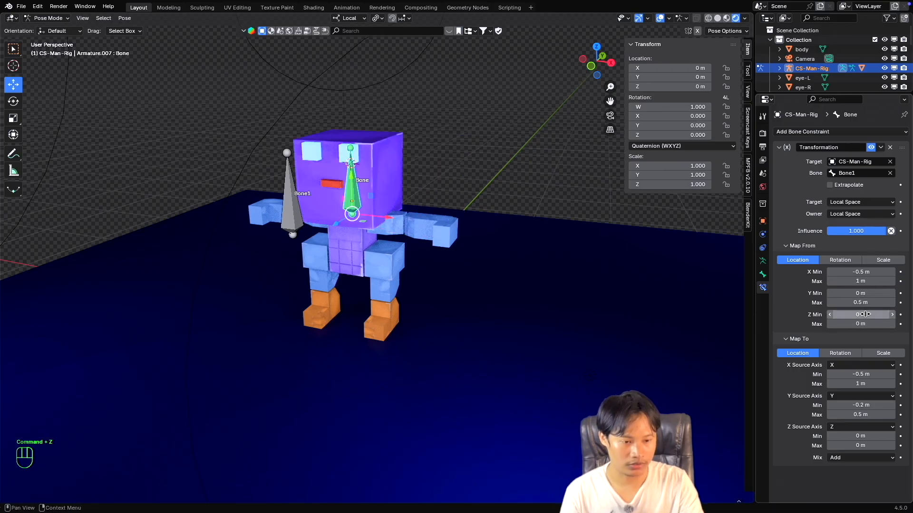
Set the Map From location Y minimum of the Transformation constraint to -0.2 m.
{"action": "left_click", "coordinate": [856, 293]}
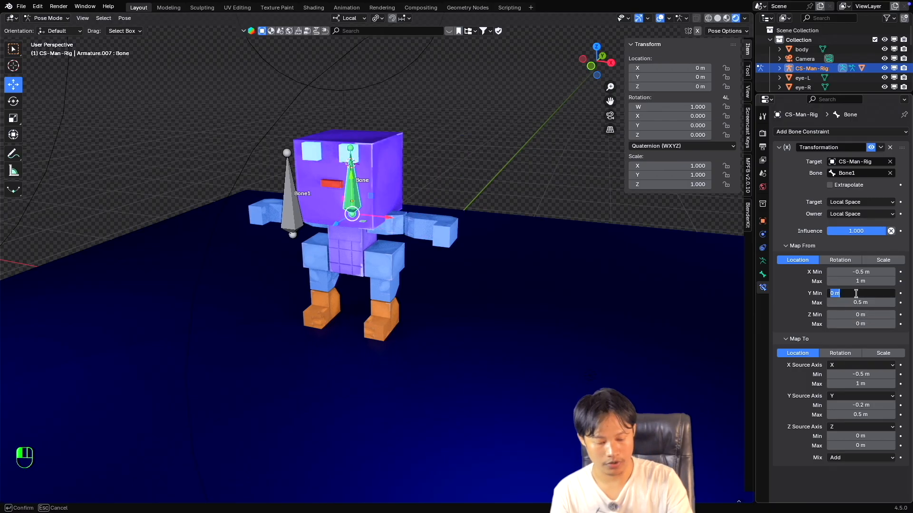
{"action": "type", "text": "-0.2"}
{"action": "key", "text": "Return"}
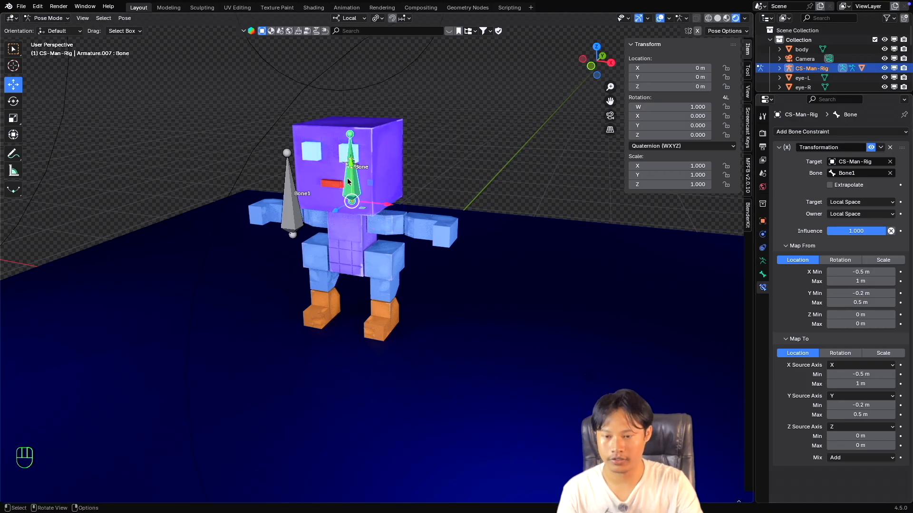
Try moving Bone1 to test the constraint's new Y range and cancel the move.
{"action": "left_click", "coordinate": [289, 200]}
{"action": "mouse_move", "coordinate": [290, 199]}
{"action": "left_mouse_down"}
{"action": "mouse_move", "coordinate": [294, 145]}
{"action": "mouse_move", "coordinate": [318, 260]}
{"action": "mouse_move", "coordinate": [305, 145]}
{"action": "mouse_move", "coordinate": [306, 247]}
{"action": "mouse_move", "coordinate": [299, 196]}
{"action": "mouse_move", "coordinate": [267, 136]}
{"action": "mouse_move", "coordinate": [283, 204]}
{"action": "left_mouse_up"}
{"action": "key", "text": "Escape"}
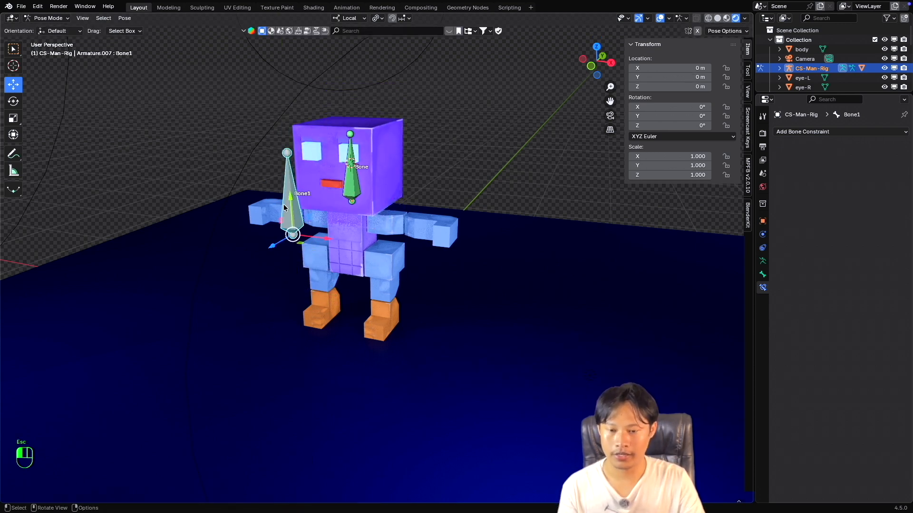
Switch both Map From and Map To of the head bone's Transformation constraint to Rotation.
{"action": "left_click", "coordinate": [352, 188]}
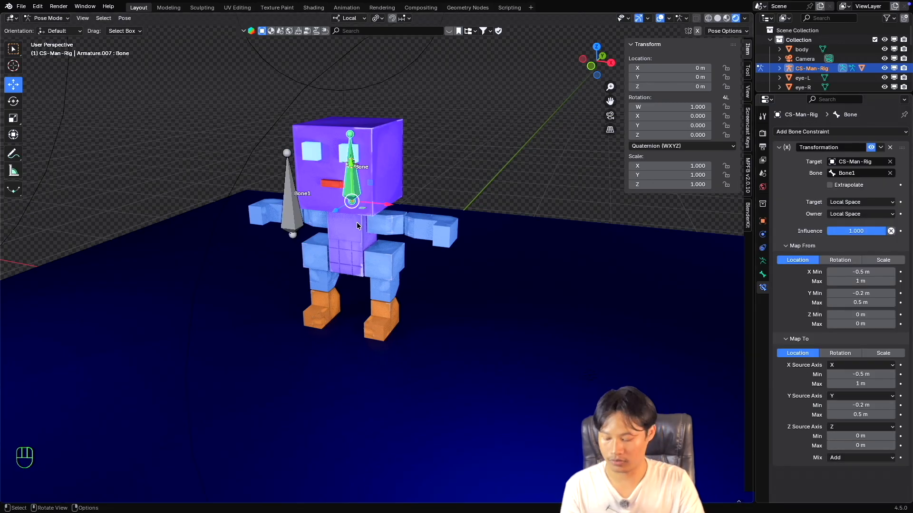
{"action": "scroll", "coordinate": [357, 222], "scroll_direction": "down", "scroll_amount": 2, "text": "super"}
{"action": "scroll", "coordinate": [356, 223], "scroll_direction": "up", "scroll_amount": 2, "text": "super"}
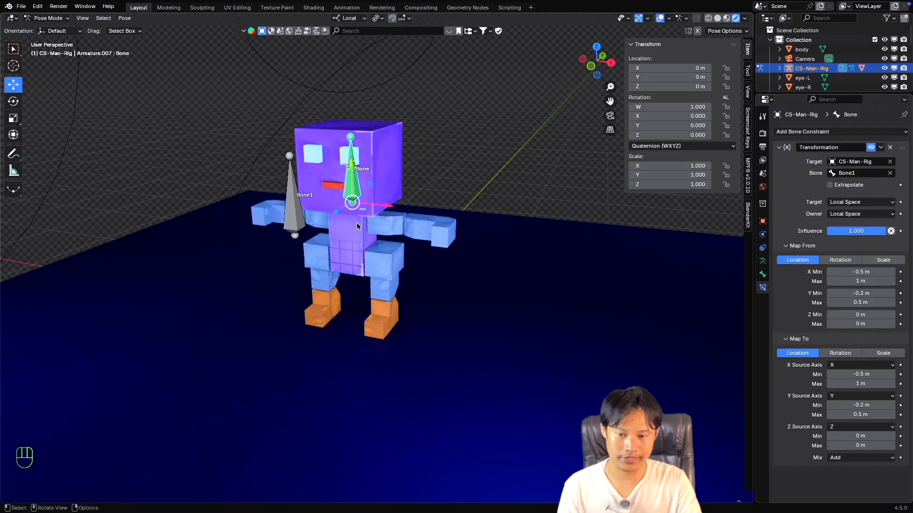
{"action": "scroll", "coordinate": [357, 222], "scroll_direction": "down", "scroll_amount": 1, "text": "shift"}
{"action": "scroll", "coordinate": [356, 222], "scroll_direction": "left", "scroll_amount": 2}
{"action": "scroll", "coordinate": [358, 223], "scroll_direction": "left", "scroll_amount": 1, "text": "shift"}
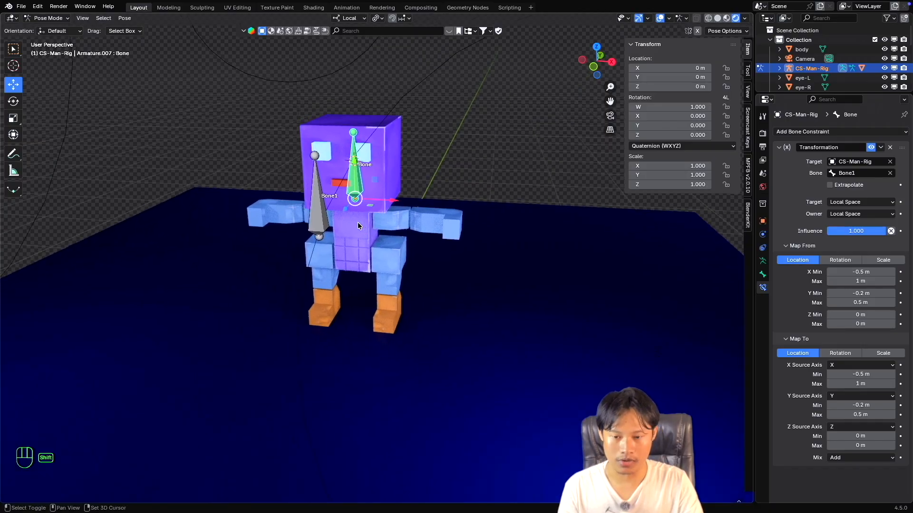
{"action": "scroll", "coordinate": [358, 222], "scroll_direction": "right", "scroll_amount": 1}
{"action": "scroll", "coordinate": [358, 223], "scroll_direction": "right", "scroll_amount": 1}
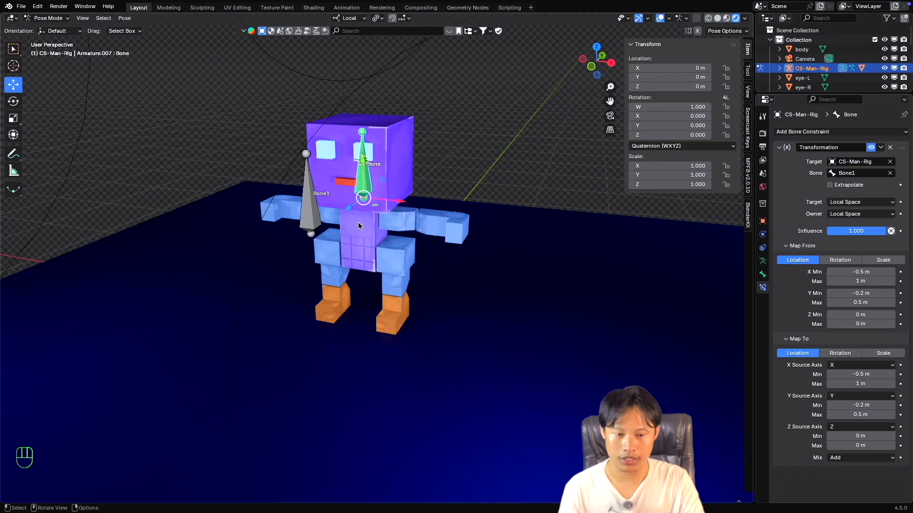
{"action": "left_click", "coordinate": [840, 260]}
{"action": "left_click", "coordinate": [840, 366]}
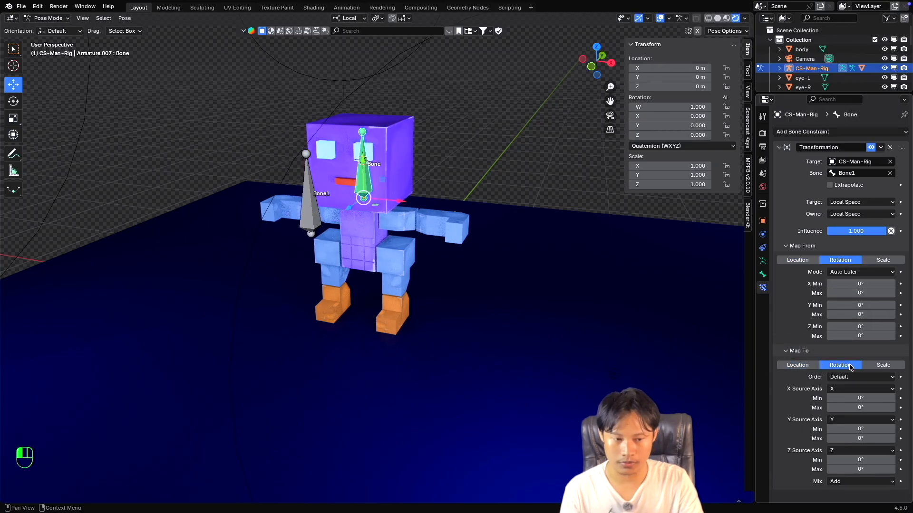
{"action": "scroll", "coordinate": [433, 236], "scroll_direction": "down", "scroll_amount": 2, "text": "super"}
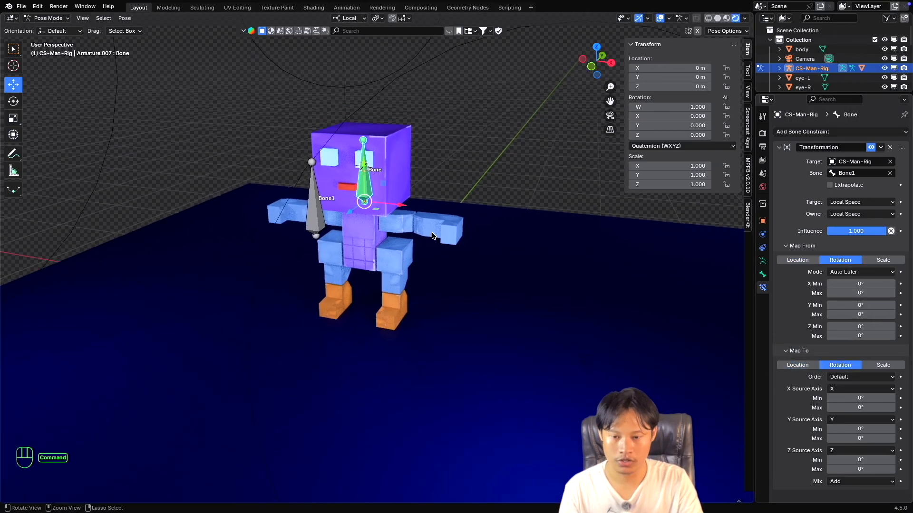
{"action": "scroll", "coordinate": [433, 236], "scroll_direction": "up", "scroll_amount": 1, "text": "shift"}
{"action": "scroll", "coordinate": [433, 236], "scroll_direction": "right", "scroll_amount": 2}
{"action": "scroll", "coordinate": [433, 233], "scroll_direction": "down", "scroll_amount": 1, "text": "shift"}
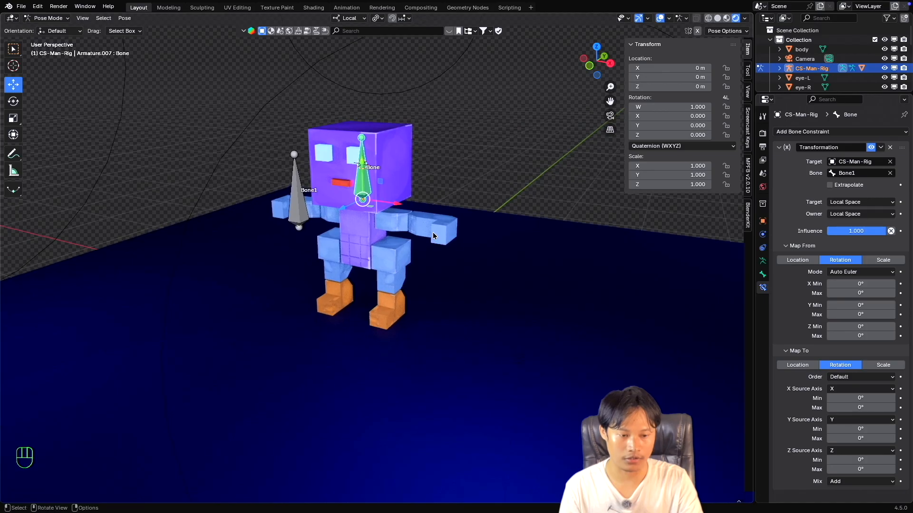
{"action": "scroll", "coordinate": [432, 234], "scroll_direction": "left", "scroll_amount": 1}
{"action": "scroll", "coordinate": [432, 233], "scroll_direction": "left", "scroll_amount": 1, "text": "shift"}
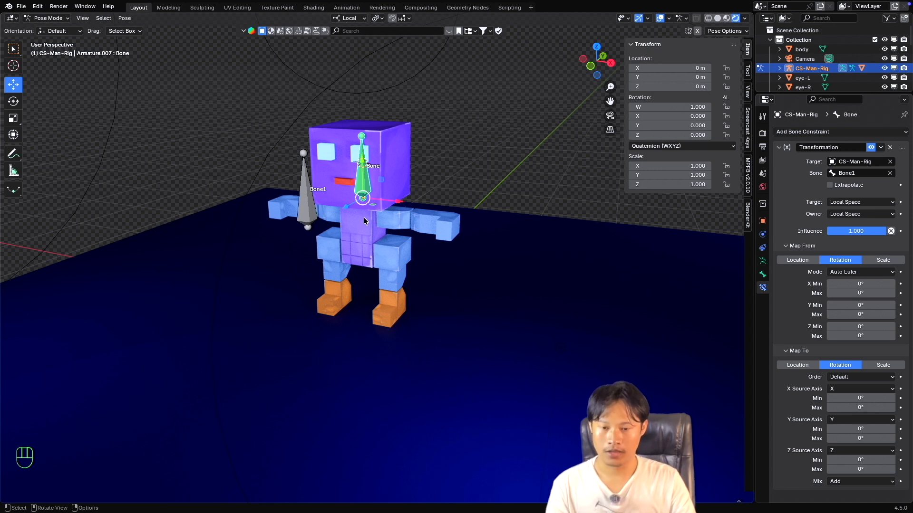
Switch to the Rotate tool, try rotating the head bone about its local Z axis, and cancel the rotation.
{"action": "key", "text": "shift+space"}
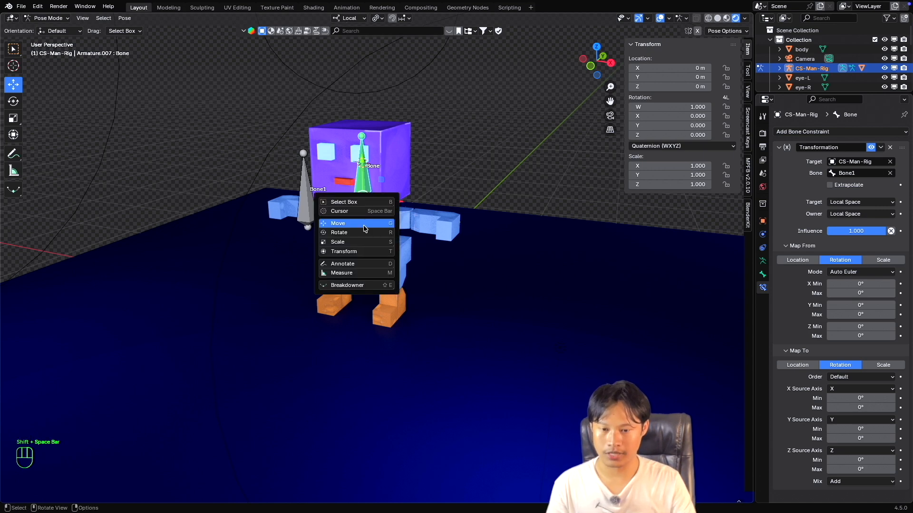
{"action": "left_click", "coordinate": [380, 232]}
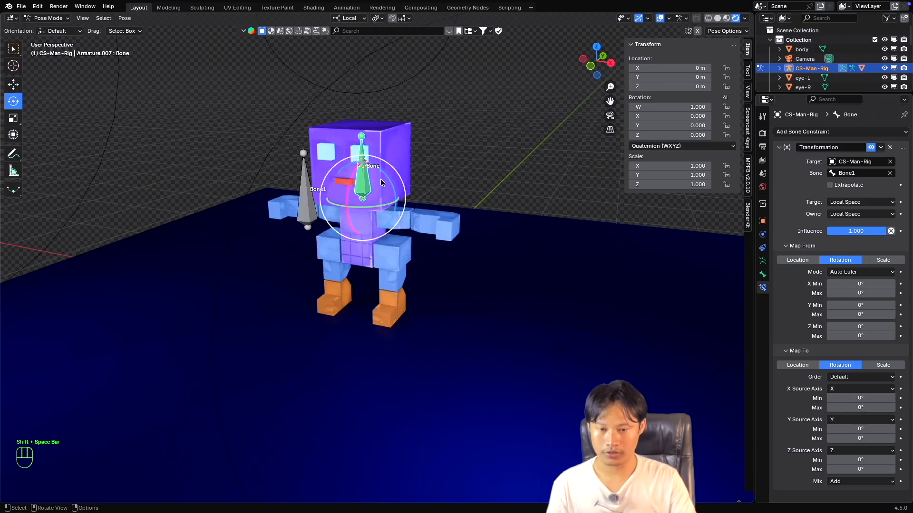
{"action": "left_click_drag", "start_coordinate": [387, 176], "coordinate": [402, 198]}
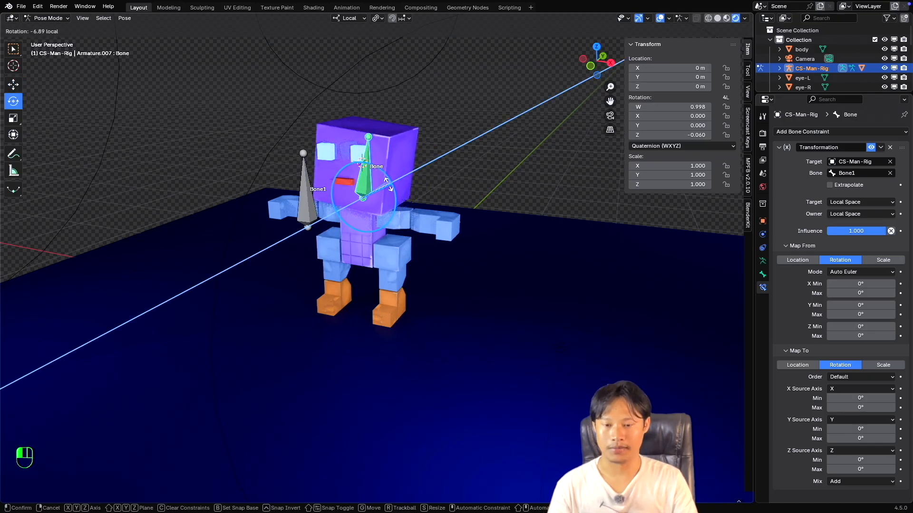
{"action": "key", "text": "Escape"}
{"action": "scroll", "coordinate": [405, 203], "scroll_direction": "left", "scroll_amount": 4}
{"action": "scroll", "coordinate": [405, 203], "scroll_direction": "right", "scroll_amount": 2}
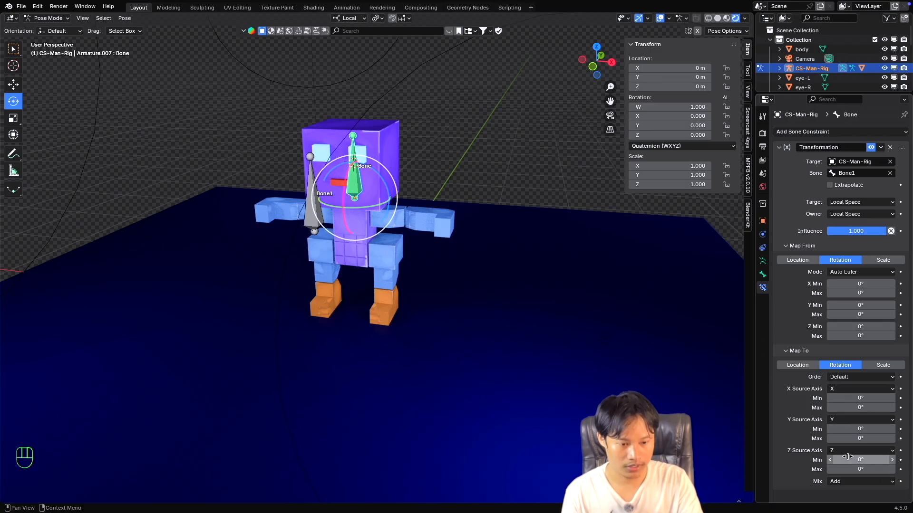
Set the Transformation constraint's Map To rotation Z maximum and Map From rotation X maximum to 25°.
{"action": "left_click", "coordinate": [855, 470]}
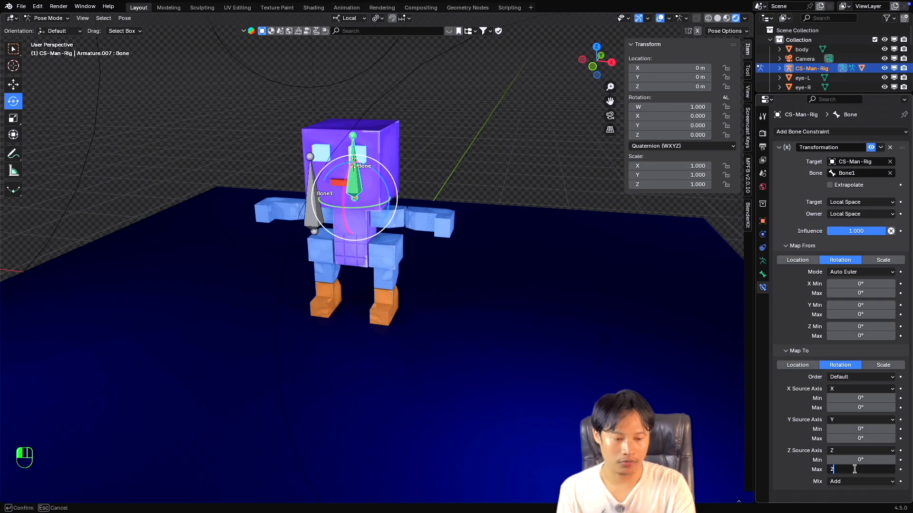
{"action": "key", "text": "Return"}
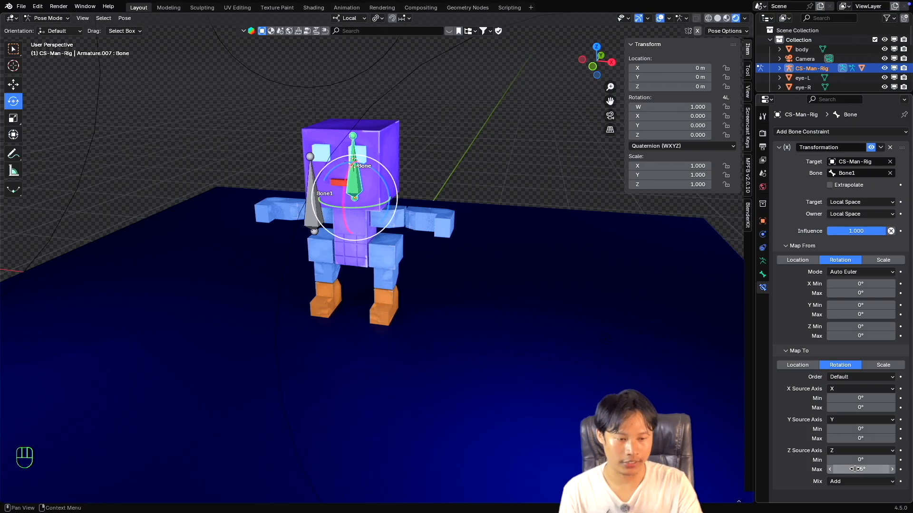
{"action": "left_click", "coordinate": [851, 293]}
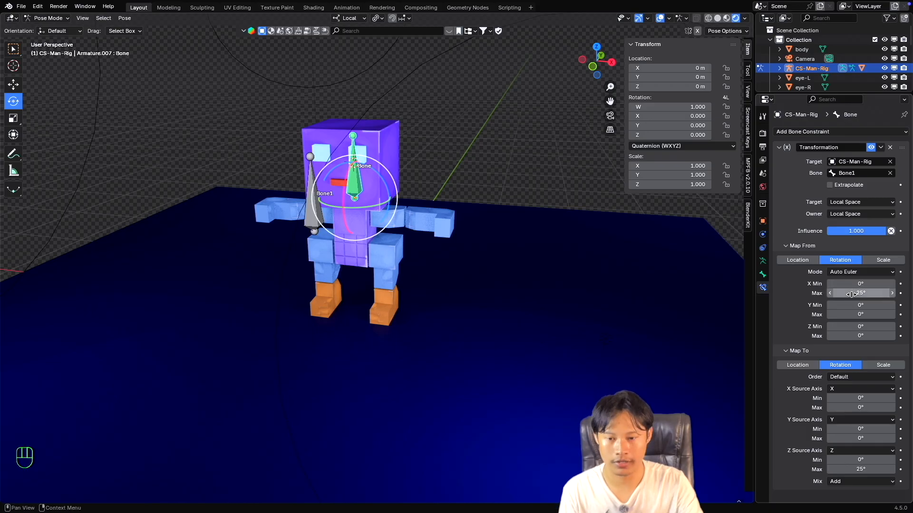
{"action": "key", "text": "Return"}
Try rotating the head bone, cancel, and select Bone1 to test the rotation mapping.
{"action": "left_click_drag", "start_coordinate": [379, 177], "coordinate": [328, 162]}
{"action": "key", "text": "Escape"}
{"action": "left_click", "coordinate": [313, 194]}
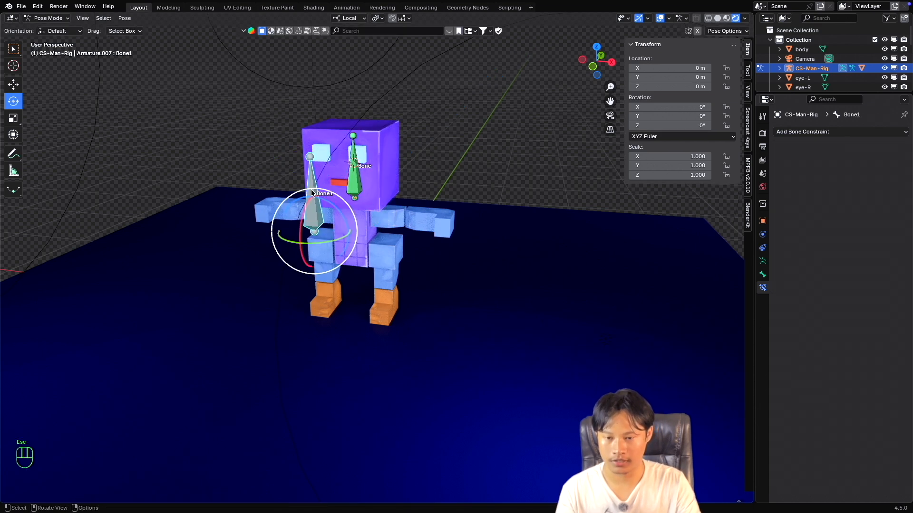
{"action": "left_click_drag", "start_coordinate": [325, 202], "coordinate": [328, 204]}
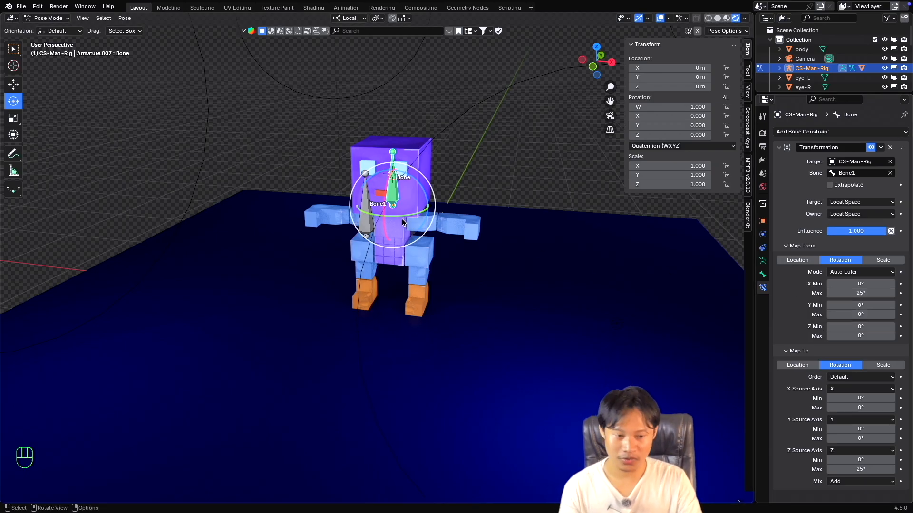
Reset the Map From rotation X maximum to 0° and set the Map From rotation Z maximum to 25°.
{"action": "left_click", "coordinate": [854, 290]}
{"action": "type", "text": "0"}
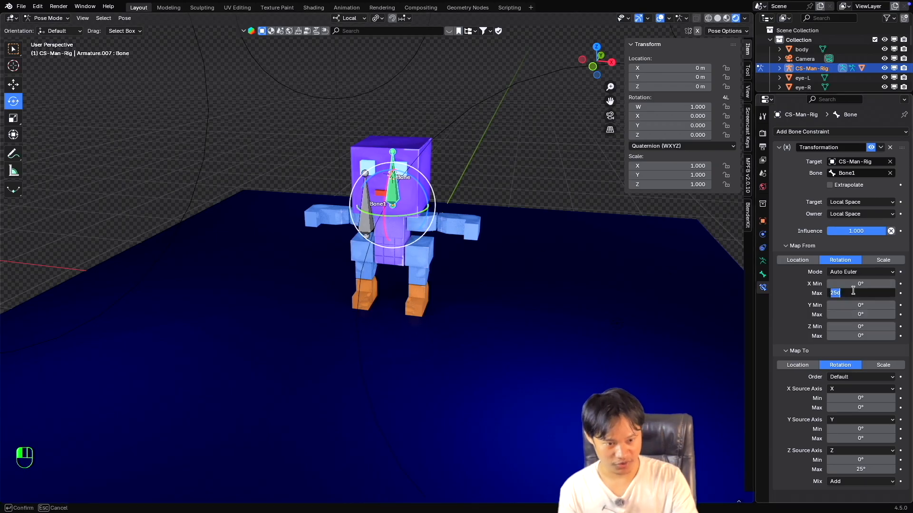
{"action": "key", "text": "Return"}
{"action": "left_click", "coordinate": [856, 334]}
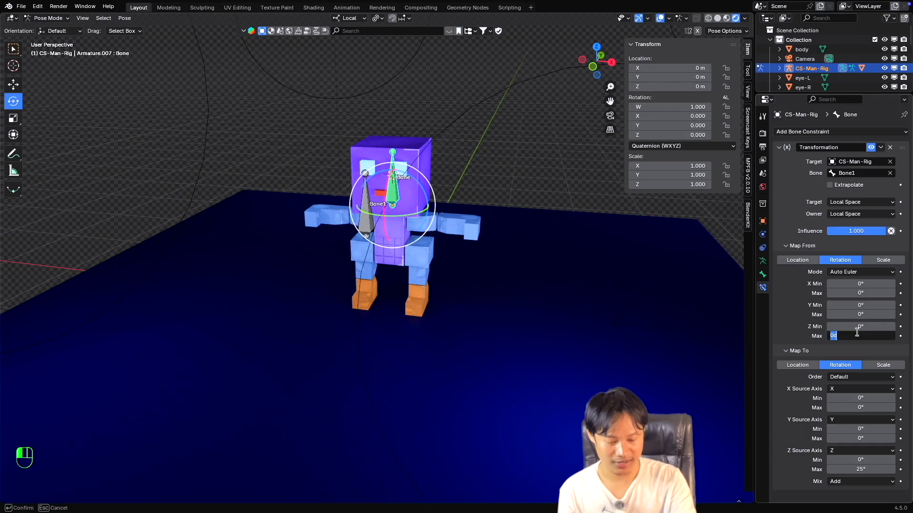
{"action": "type", "text": "25"}
{"action": "key", "text": "Return"}
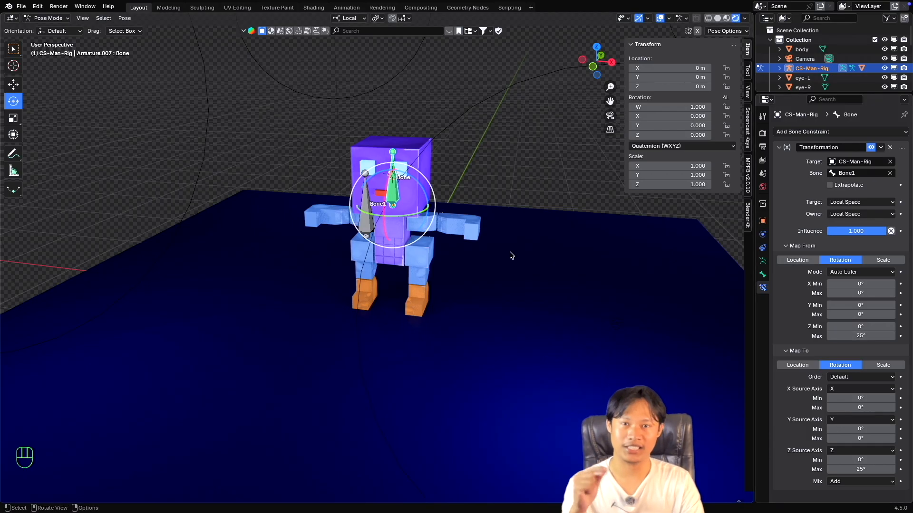
Select Bone1, try rotating it to test the head's response, and cancel the rotation.
{"action": "left_click", "coordinate": [376, 208]}
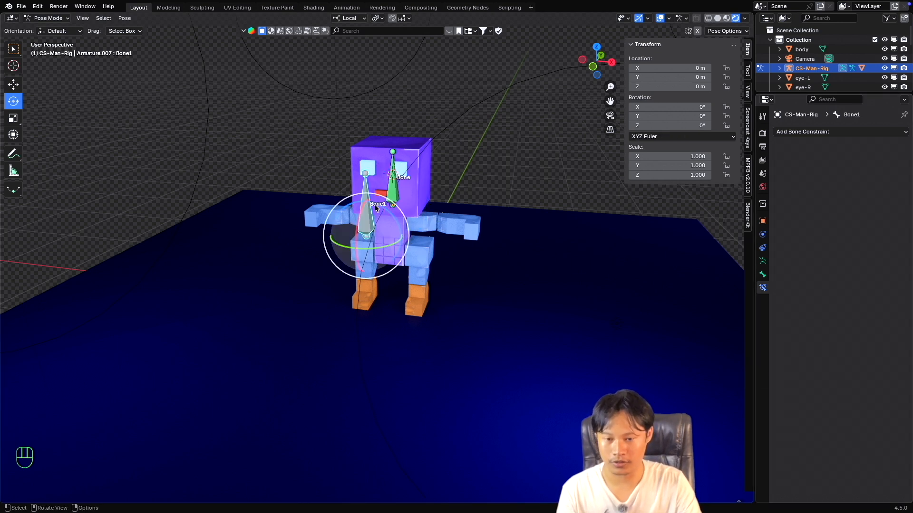
{"action": "left_click_drag", "start_coordinate": [382, 207], "coordinate": [391, 188]}
{"action": "key", "text": "Escape"}
{"action": "scroll", "coordinate": [400, 206], "scroll_direction": "up", "scroll_amount": 2, "text": "super"}
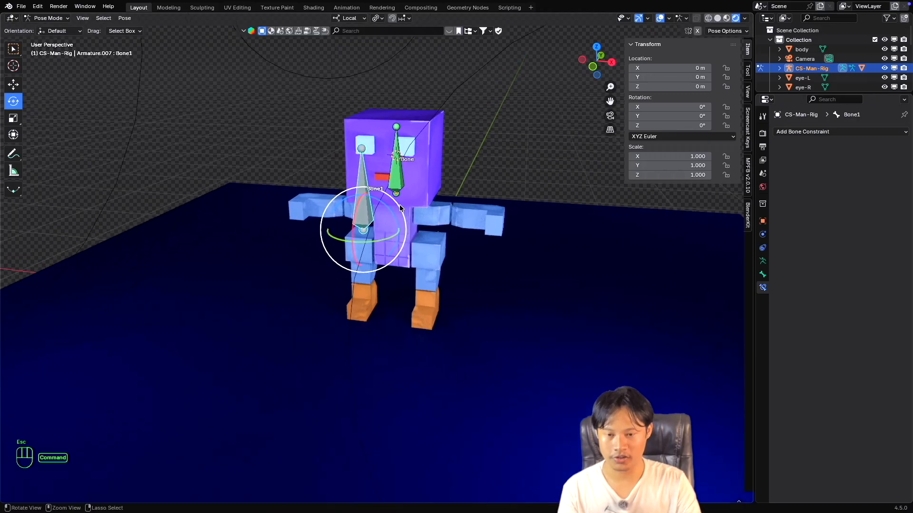
{"action": "scroll", "coordinate": [399, 205], "scroll_direction": "down", "scroll_amount": 1, "text": "super"}
{"action": "scroll", "coordinate": [398, 206], "scroll_direction": "right", "scroll_amount": 1, "text": "shift"}
{"action": "scroll", "coordinate": [397, 206], "scroll_direction": "left", "scroll_amount": 2}
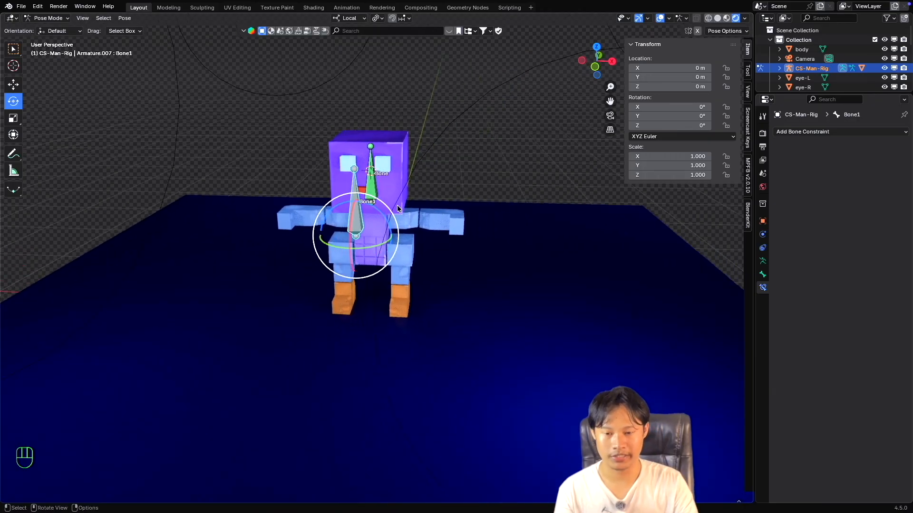
{"action": "scroll", "coordinate": [397, 206], "scroll_direction": "right", "scroll_amount": 1}
{"action": "scroll", "coordinate": [396, 206], "scroll_direction": "up", "scroll_amount": 1, "text": "shift"}
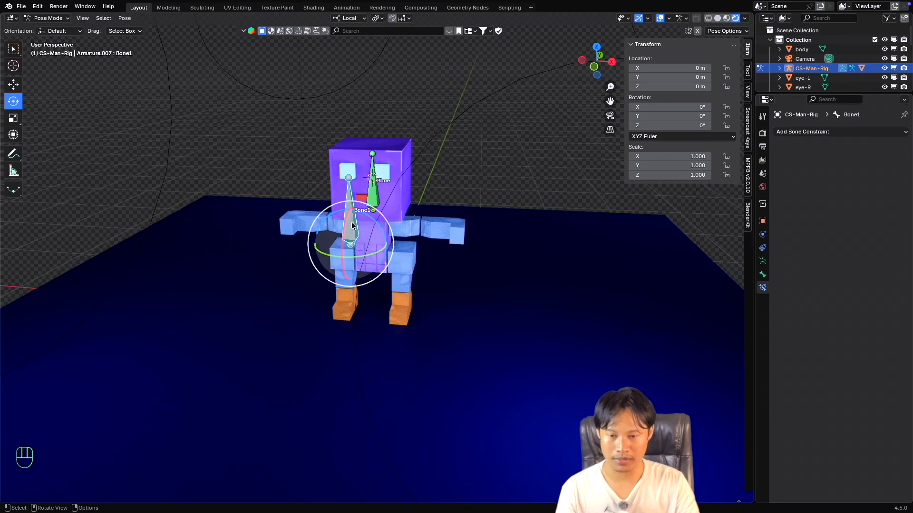
Switch to the Move tool, try moving Bone1 along its local X axis, and cancel the move.
{"action": "key", "text": "shift+space"}
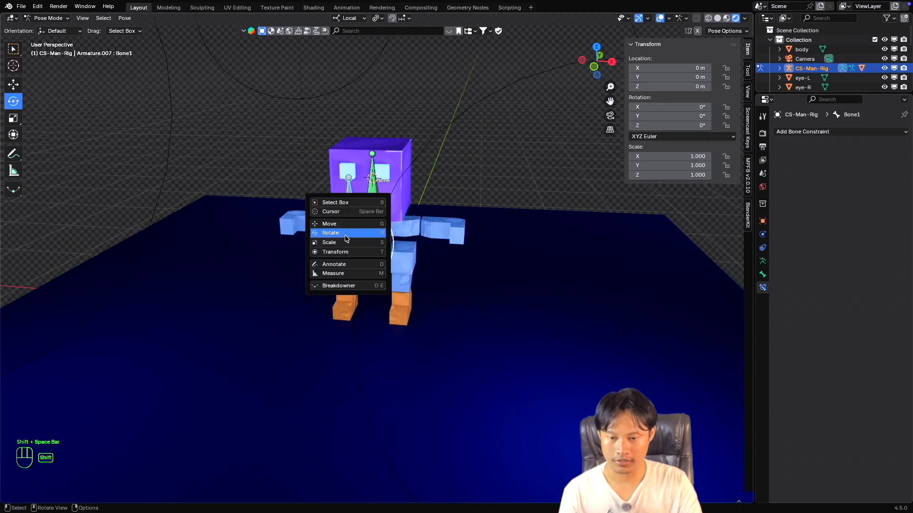
{"action": "left_click", "coordinate": [357, 236]}
{"action": "left_click_drag", "start_coordinate": [388, 248], "coordinate": [288, 240]}
{"action": "key", "text": "Escape"}
{"action": "key", "text": "Escape"}
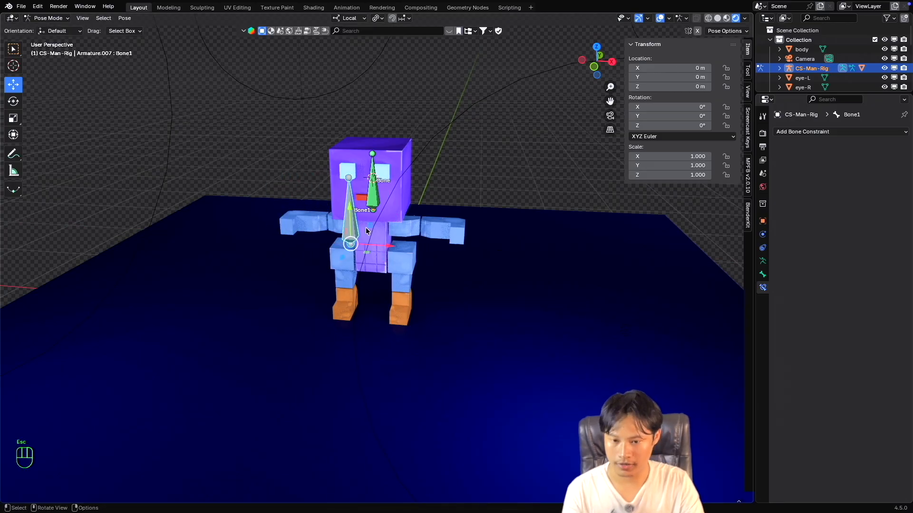
Switch back to the Rotate tool, test Bone1's rotation in the positive local Z direction beyond 25°, and cancel it.
{"action": "key", "text": "shift+space"}
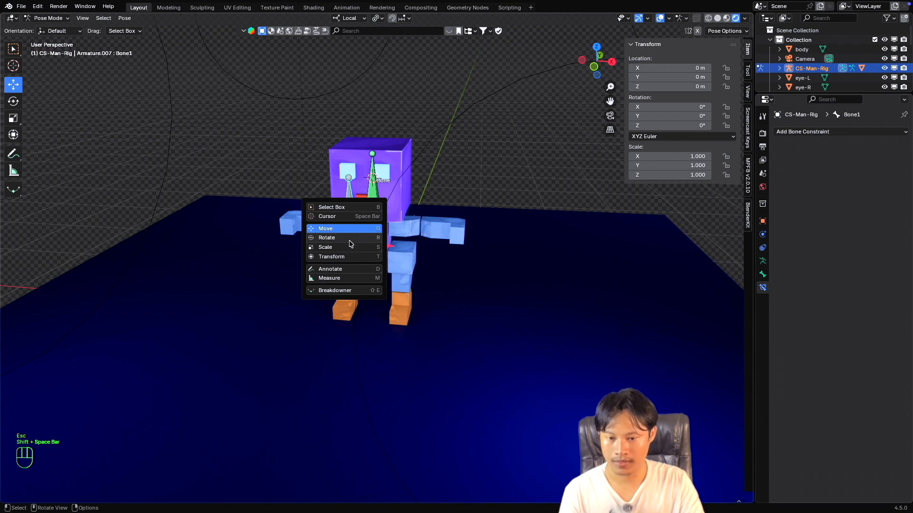
{"action": "left_click", "coordinate": [349, 241]}
{"action": "left_click_drag", "start_coordinate": [370, 219], "coordinate": [348, 209]}
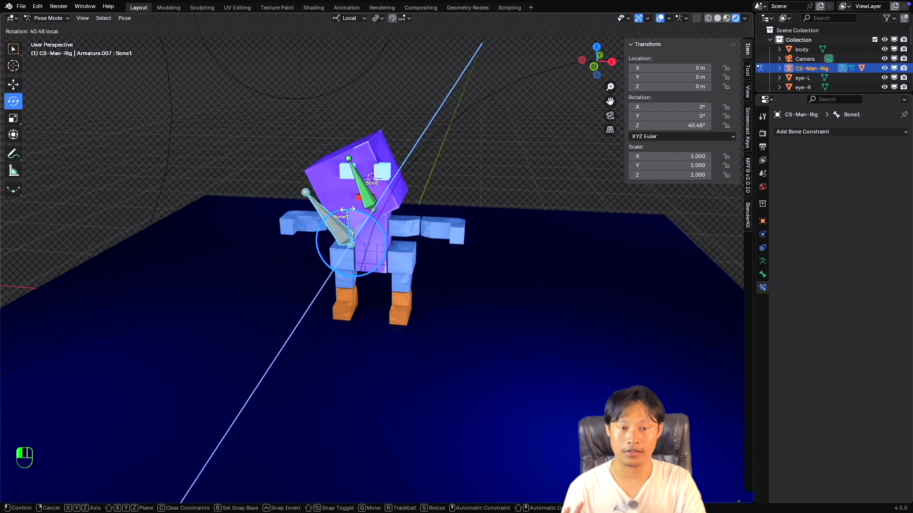
{"action": "left_click_drag", "start_coordinate": [346, 209], "coordinate": [361, 226]}
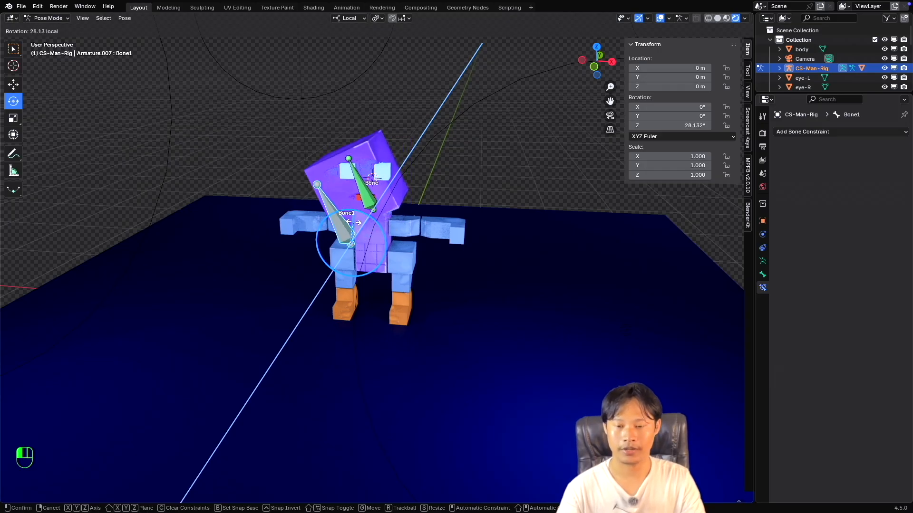
{"action": "key", "text": "Escape"}
Set both the Map From and Map To rotation Z minimums of the head bone's Transformation constraint to -25°.
{"action": "left_click", "coordinate": [377, 198]}
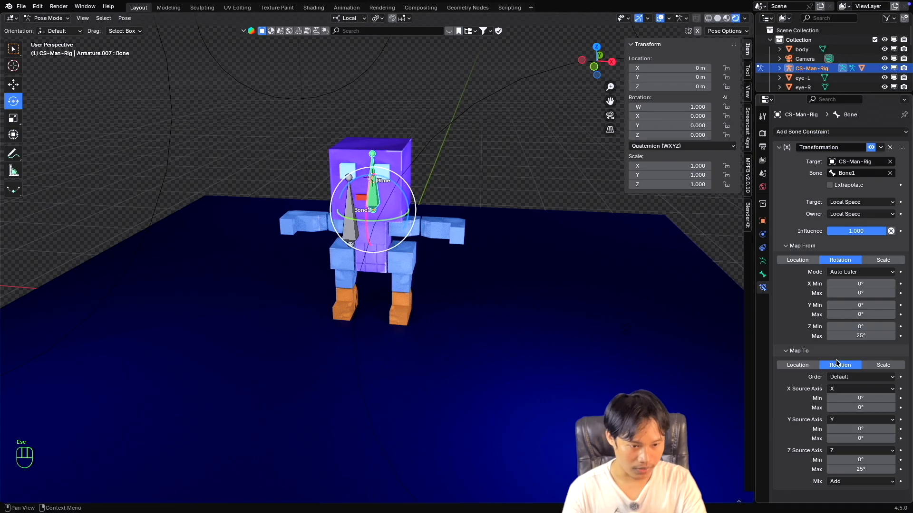
{"action": "double_click", "coordinate": [850, 327]}
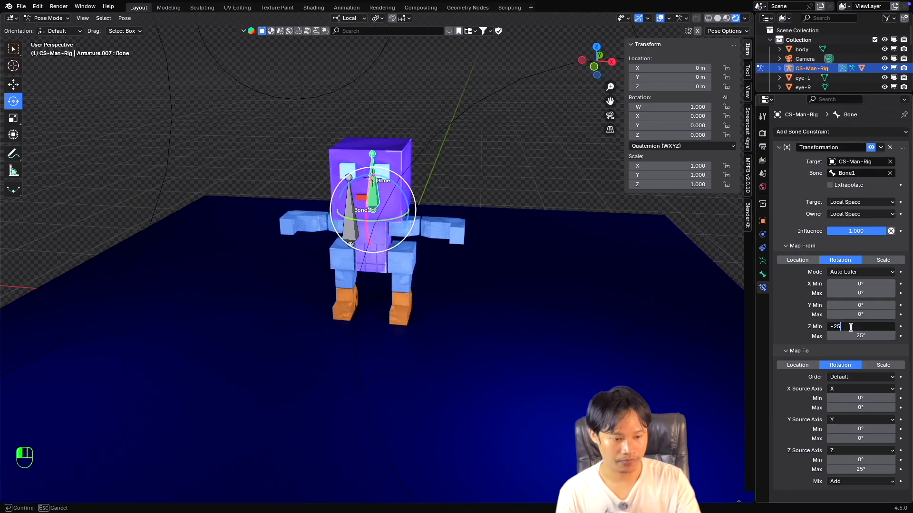
{"action": "key", "text": "Return"}
{"action": "double_click", "coordinate": [869, 459]}
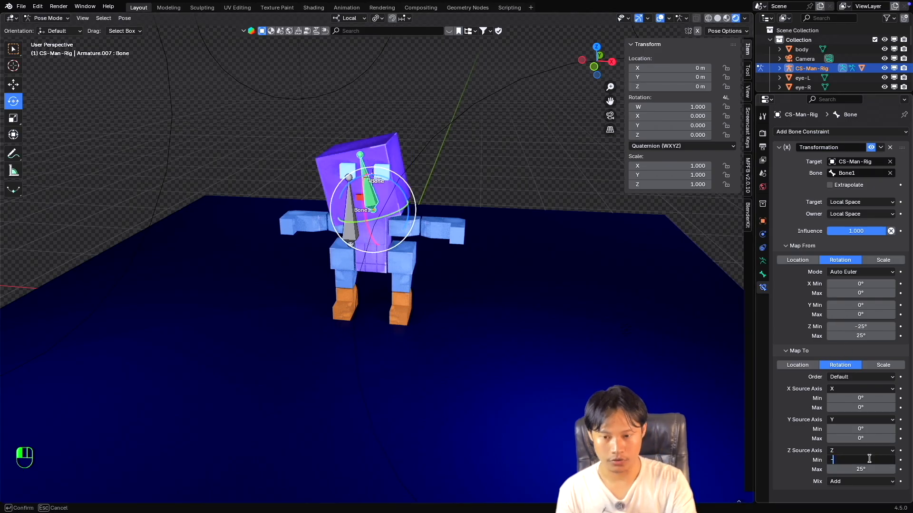
{"action": "type", "text": "-25"}
{"action": "key", "text": "Return"}
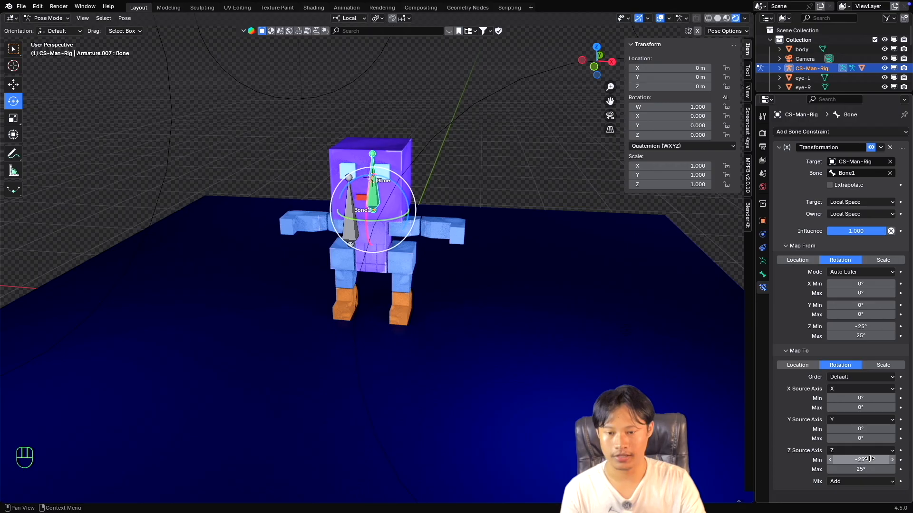
Try rotating Bone1 in the negative local Z direction to test the new minimum, and cancel the rotation.
{"action": "left_click", "coordinate": [345, 219]}
{"action": "mouse_move", "coordinate": [369, 221]}
{"action": "left_mouse_down"}
{"action": "mouse_move", "coordinate": [391, 228]}
{"action": "mouse_move", "coordinate": [367, 215]}
{"action": "mouse_move", "coordinate": [384, 224]}
{"action": "mouse_move", "coordinate": [339, 218]}
{"action": "mouse_move", "coordinate": [387, 234]}
{"action": "mouse_move", "coordinate": [376, 224]}
{"action": "mouse_move", "coordinate": [347, 224]}
{"action": "mouse_move", "coordinate": [385, 234]}
{"action": "mouse_move", "coordinate": [376, 214]}
{"action": "left_mouse_up"}
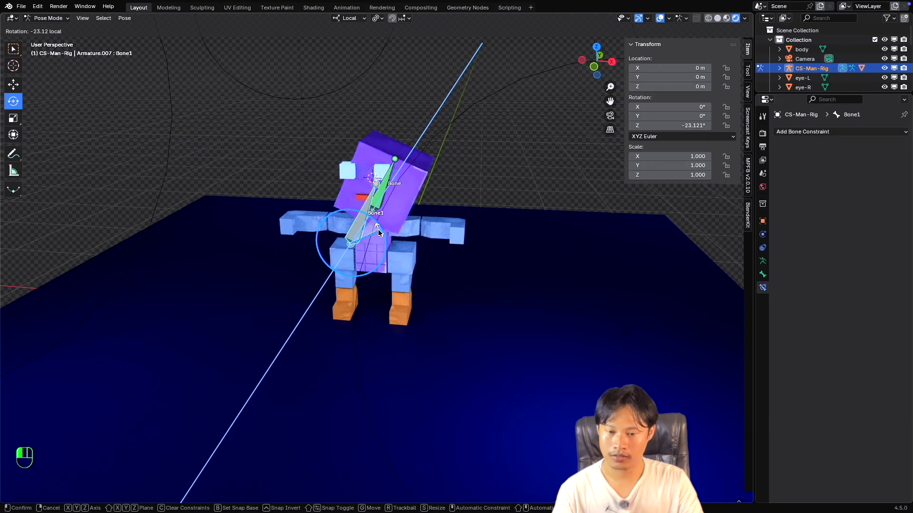
{"action": "key", "text": "Escape"}
Set both the Map To and Map From rotation Y maximums of the head bone's Transformation constraint to 25°.
{"action": "left_click", "coordinate": [376, 201]}
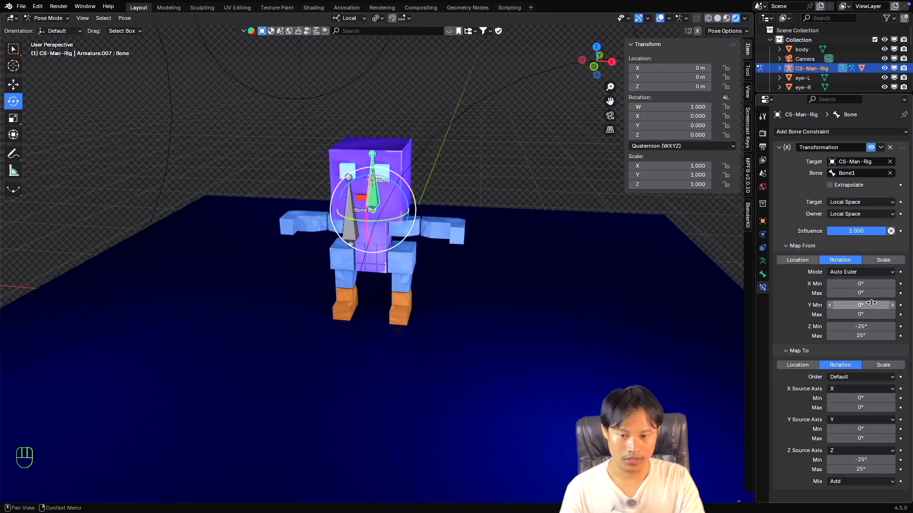
{"action": "middle_click_drag", "start_coordinate": [485, 247], "coordinate": [480, 249]}
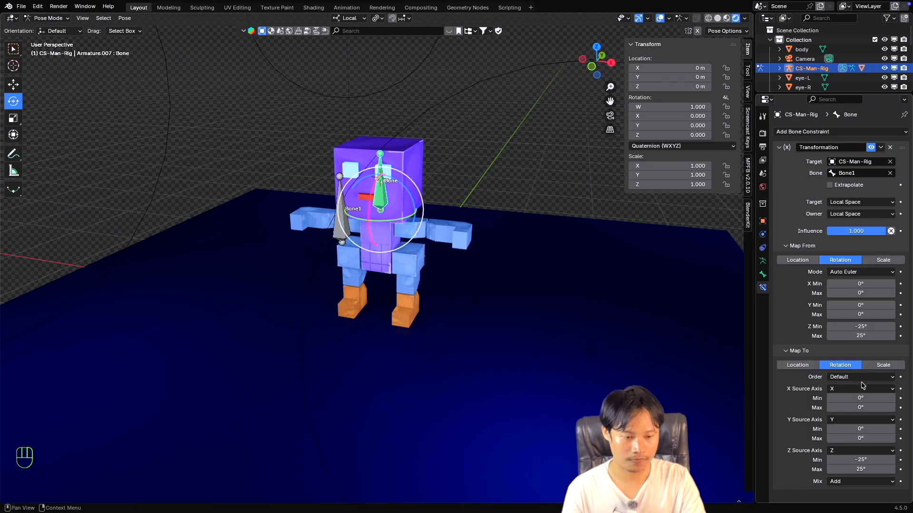
{"action": "left_click", "coordinate": [862, 439]}
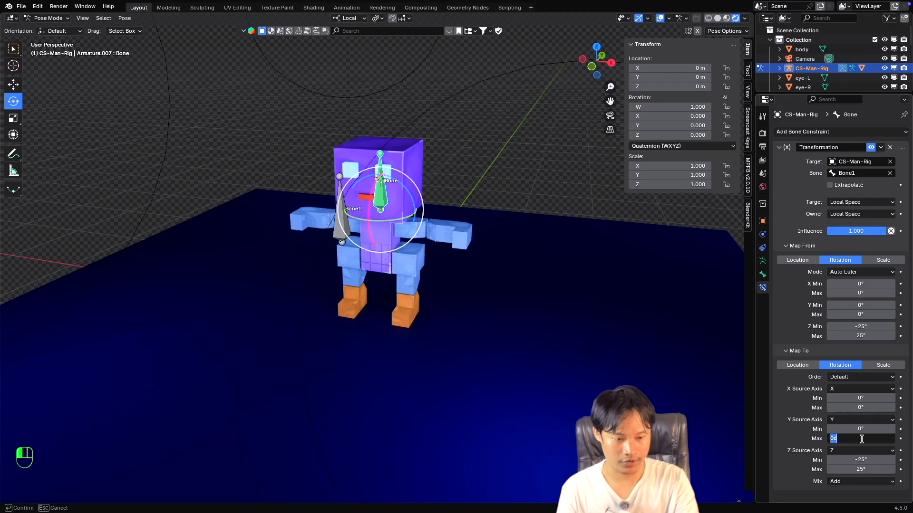
{"action": "type", "text": "25"}
{"action": "key", "text": "Return"}
{"action": "left_click", "coordinate": [862, 315]}
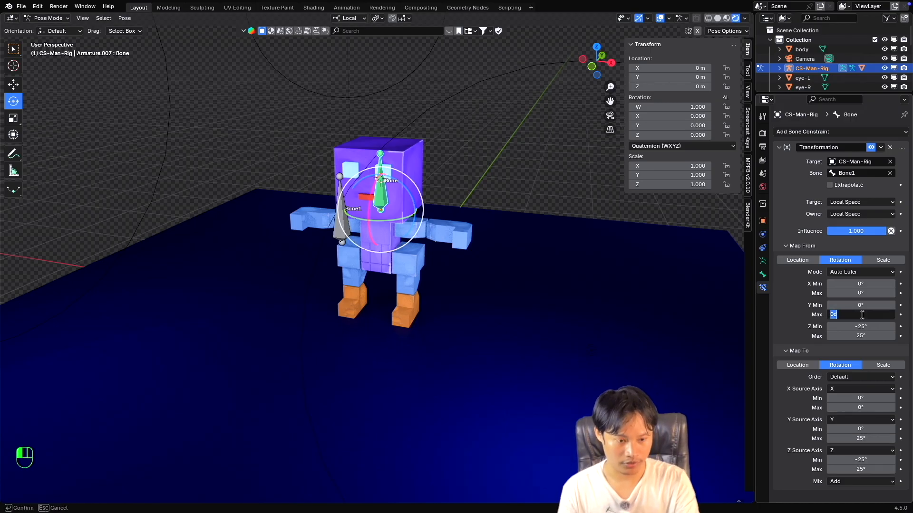
{"action": "type", "text": "25"}
{"action": "key", "text": "Return"}
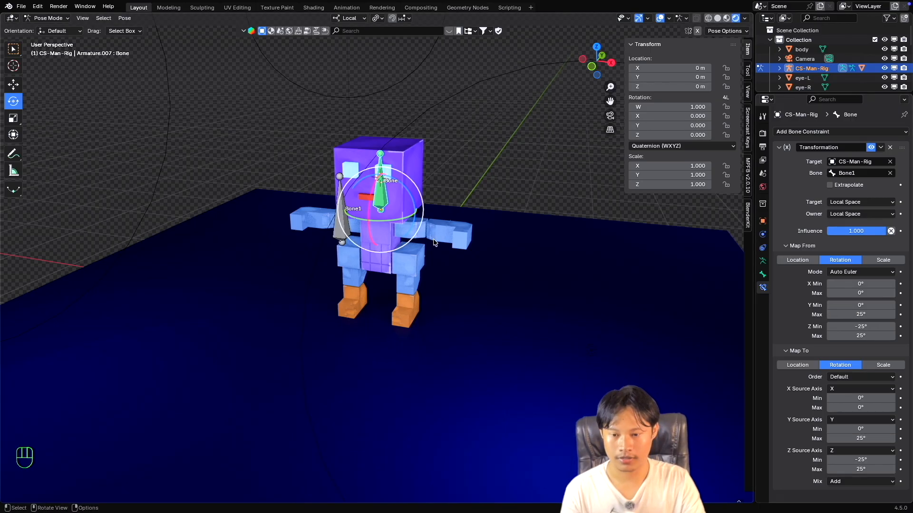
Select Bone1, try rotating it with the Y range mapped, and cancel the rotation.
{"action": "left_click", "coordinate": [355, 221]}
{"action": "middle_click_drag", "start_coordinate": [444, 235], "coordinate": [436, 232]}
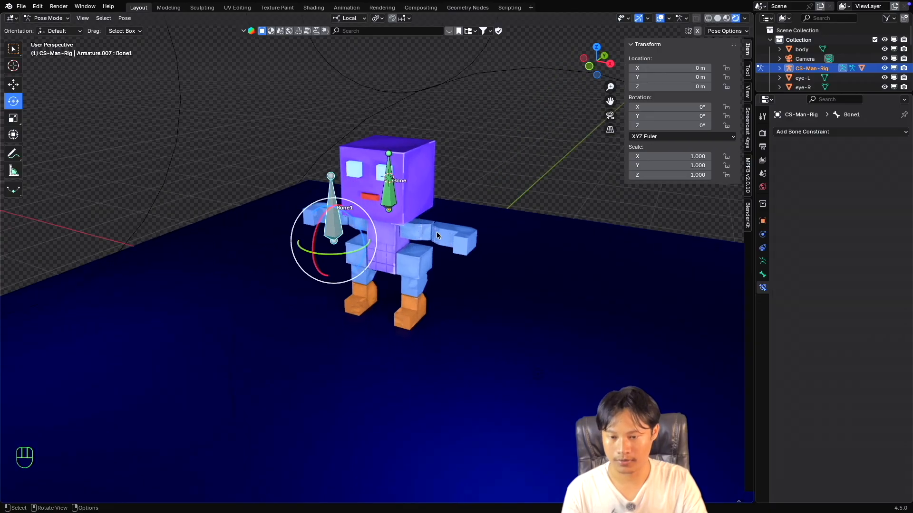
{"action": "left_click_drag", "start_coordinate": [321, 221], "coordinate": [371, 225]}
{"action": "key", "text": "Escape"}
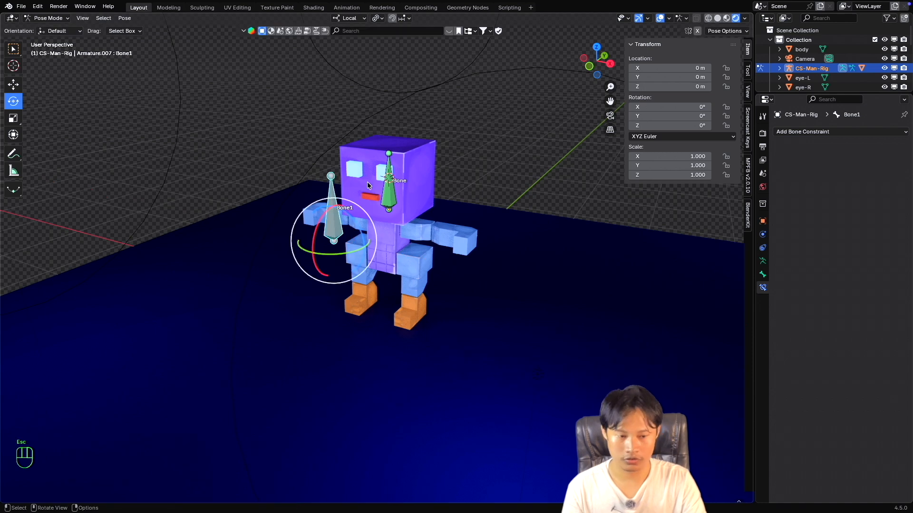
Select the head bone and reset both the Map To and Map From rotation Y maximums of its Transformation constraint to 0°.
{"action": "left_click", "coordinate": [389, 189]}
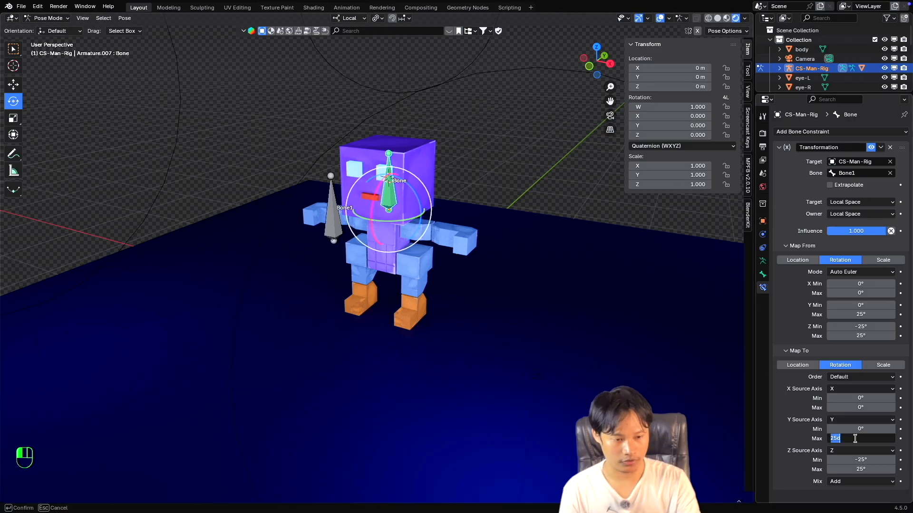
{"action": "left_click_drag", "start_coordinate": [867, 316], "coordinate": [869, 316]}
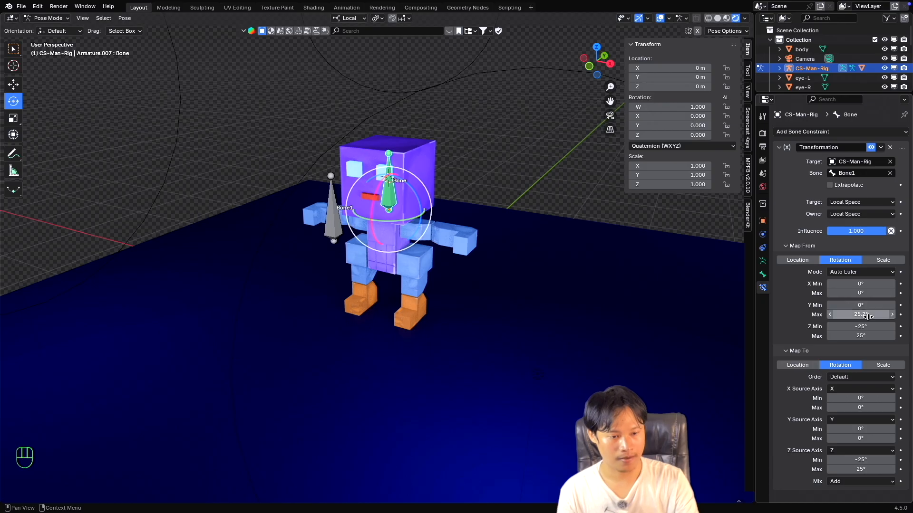
{"action": "key", "text": "KP_0"}
{"action": "key", "text": "KP_Enter"}
{"action": "key", "text": "KP_Enter"}
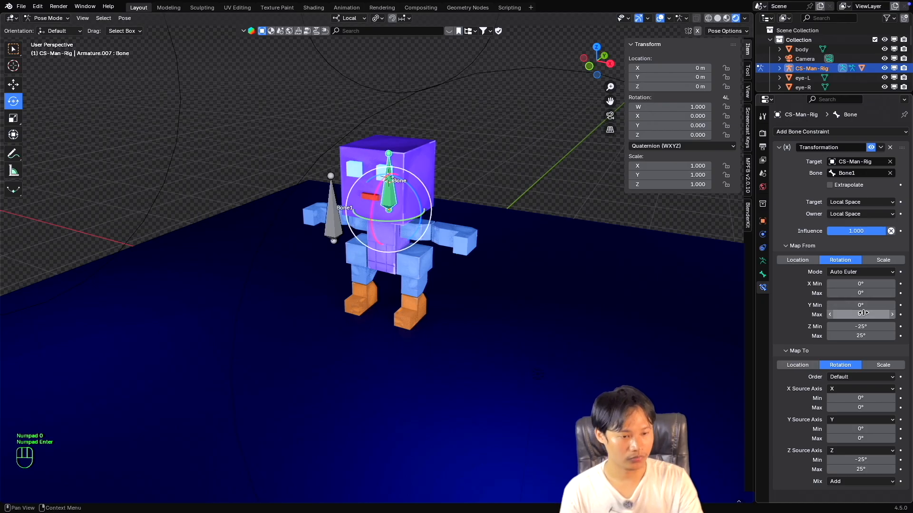
Set the Map From rotation X maximum of the head bone's Transformation constraint to 25°.
{"action": "left_click", "coordinate": [859, 293]}
{"action": "type", "text": "2"}
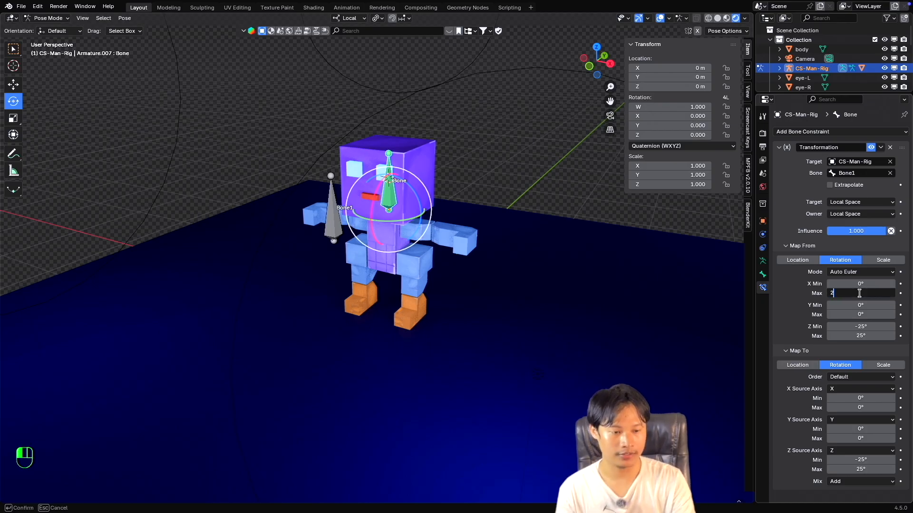
{"action": "type", "text": "5"}
{"action": "key", "text": "Return"}
Set the Map To rotation Y maximum of the Transformation constraint to 25° and return it to 0°.
{"action": "left_click", "coordinate": [864, 438]}
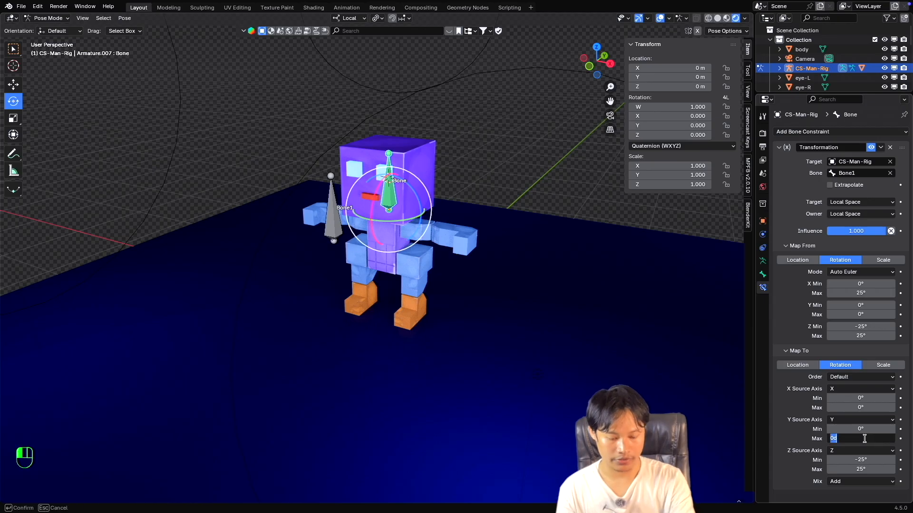
{"action": "type", "text": "25"}
{"action": "key", "text": "Return"}
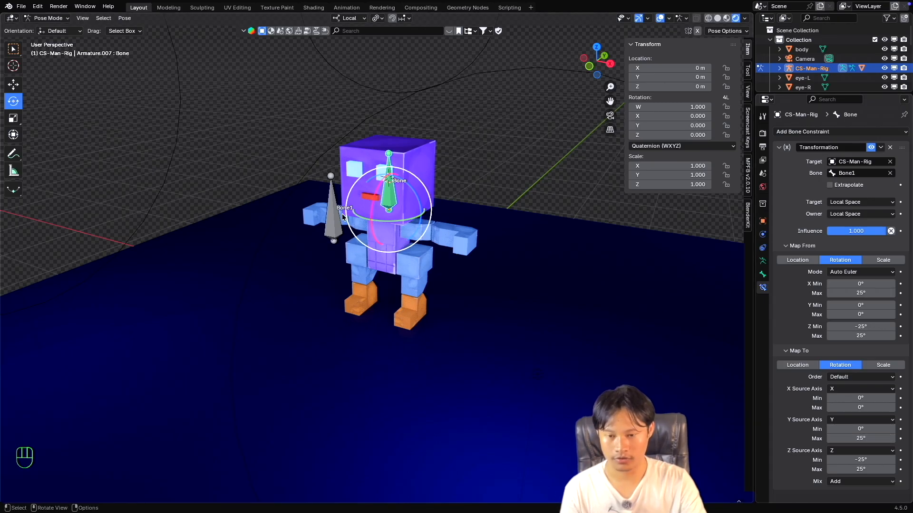
{"action": "key", "text": "Escape"}
{"action": "scroll", "coordinate": [379, 263], "scroll_direction": "down", "scroll_amount": 1, "text": "super"}
{"action": "scroll", "coordinate": [380, 262], "scroll_direction": "up", "scroll_amount": 1, "text": "super"}
{"action": "scroll", "coordinate": [379, 262], "scroll_direction": "down", "scroll_amount": 3, "text": "shift"}
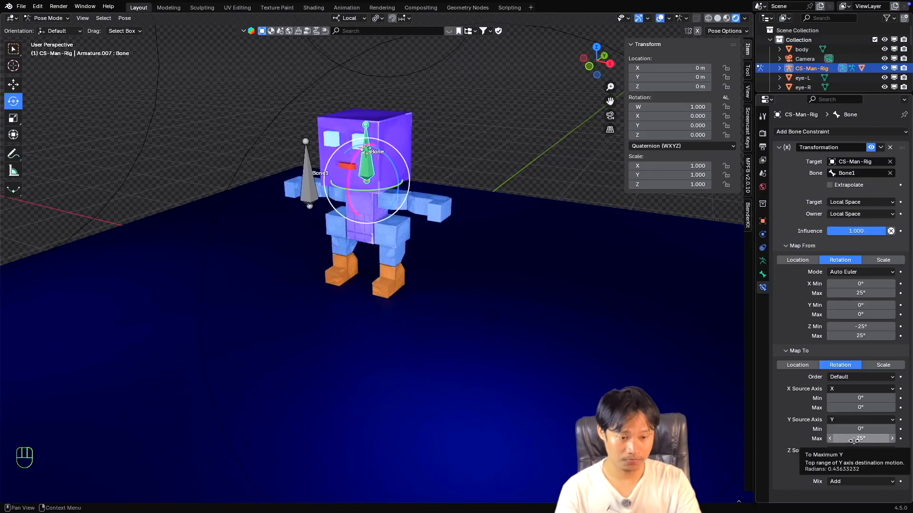
{"action": "left_click", "coordinate": [855, 439]}
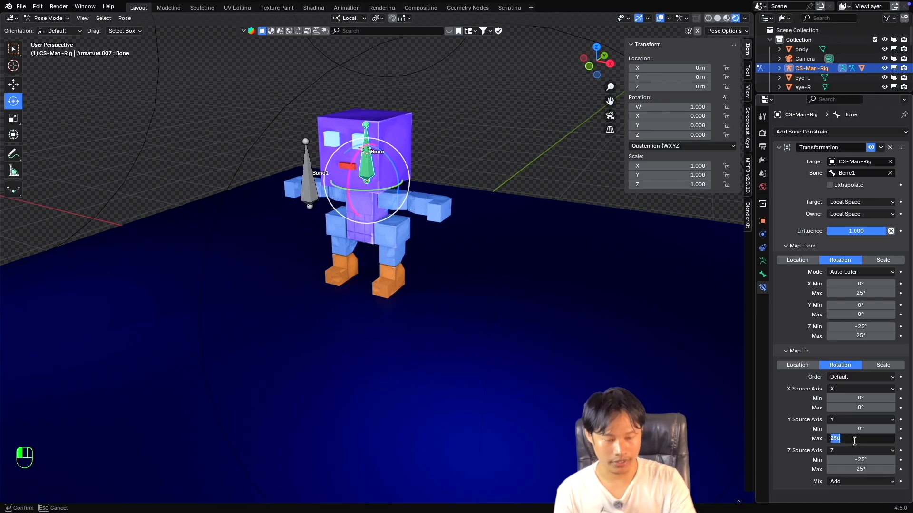
{"action": "type", "text": "0"}
{"action": "key", "text": "Return"}
Set the Map To rotation X maximum of the head bone's Transformation constraint to 25°.
{"action": "left_click", "coordinate": [853, 408]}
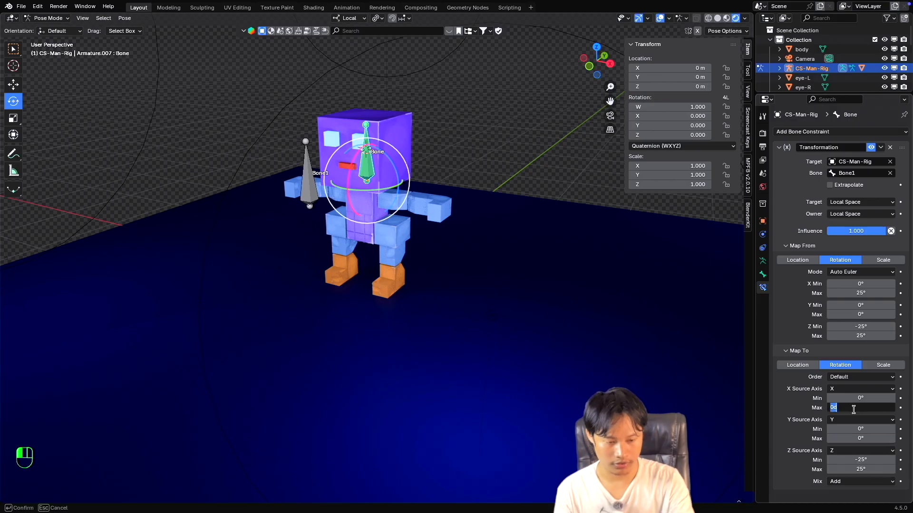
{"action": "type", "text": "25"}
{"action": "key", "text": "Return"}
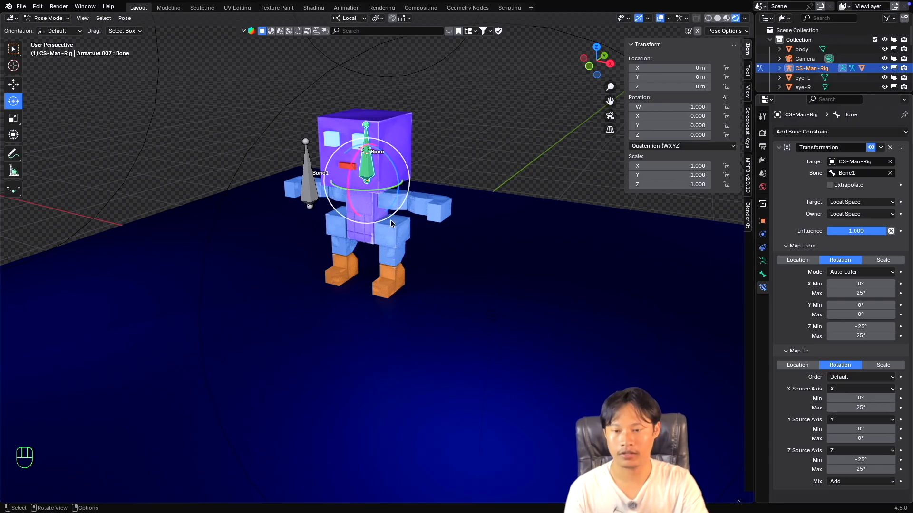
Select Bone1, try rotating it with the X range mapped, and cancel the rotations.
{"action": "left_click", "coordinate": [305, 186]}
{"action": "left_click_drag", "start_coordinate": [301, 185], "coordinate": [249, 204]}
{"action": "key", "text": "Escape"}
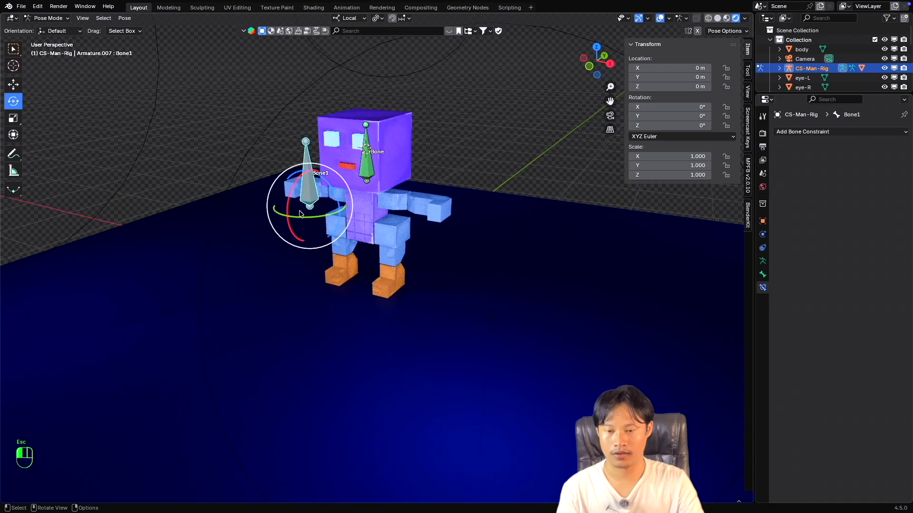
{"action": "left_click_drag", "start_coordinate": [328, 227], "coordinate": [114, 174]}
{"action": "key", "text": "Escape"}
{"action": "key", "text": "Escape"}
Select the head bone and switch both Map From and Map To of its Transformation constraint to Scale.
{"action": "left_click", "coordinate": [361, 167]}
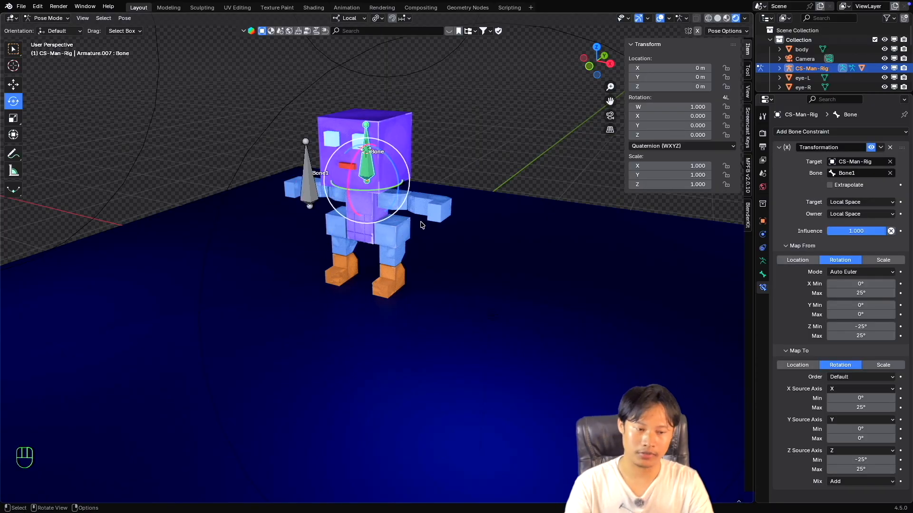
{"action": "left_click", "coordinate": [883, 260]}
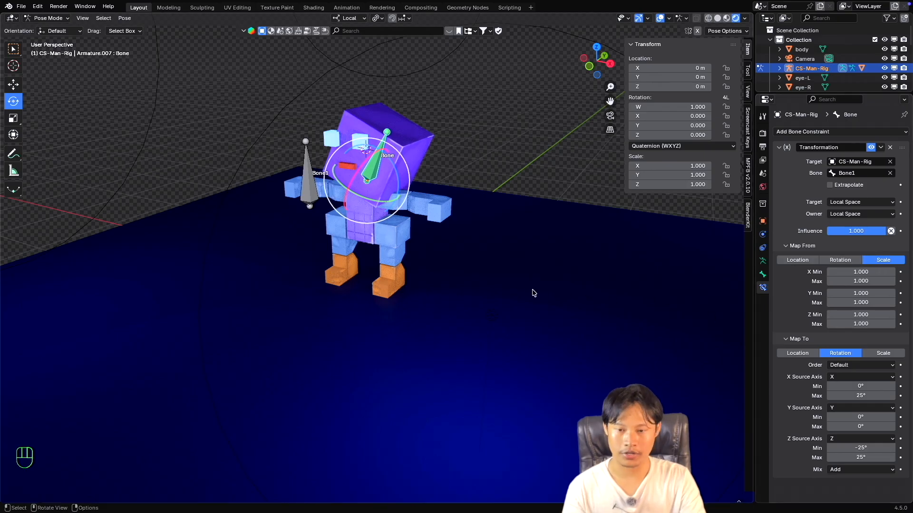
{"action": "scroll", "coordinate": [418, 269], "scroll_direction": "left", "scroll_amount": 5}
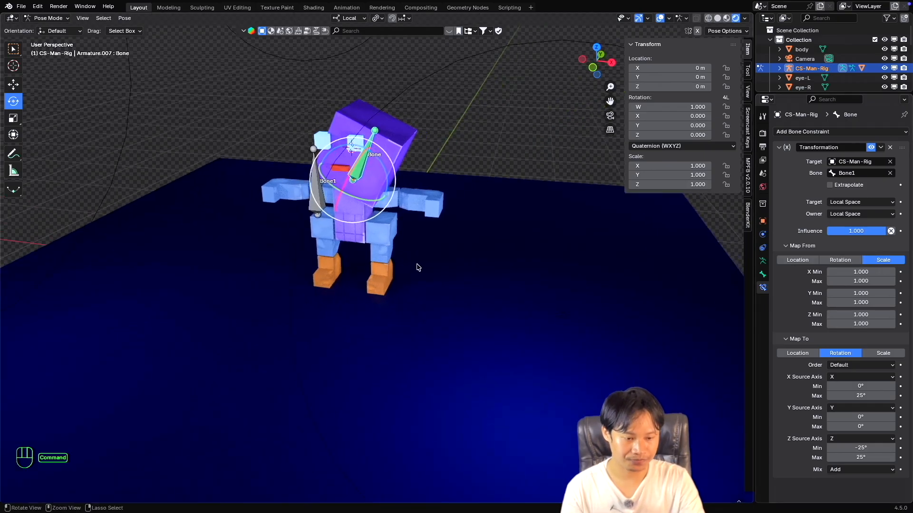
{"action": "scroll", "coordinate": [418, 268], "scroll_direction": "right", "scroll_amount": 3, "text": "super"}
{"action": "scroll", "coordinate": [419, 269], "scroll_direction": "left", "scroll_amount": 3, "text": "super"}
{"action": "scroll", "coordinate": [417, 269], "scroll_direction": "left", "scroll_amount": 3}
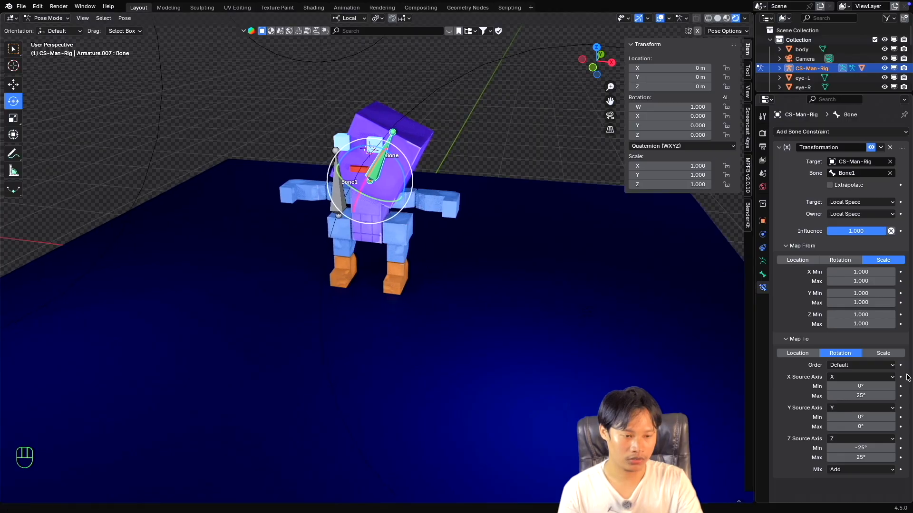
{"action": "left_click", "coordinate": [883, 353]}
{"action": "scroll", "coordinate": [373, 205], "scroll_direction": "up", "scroll_amount": 3, "text": "super"}
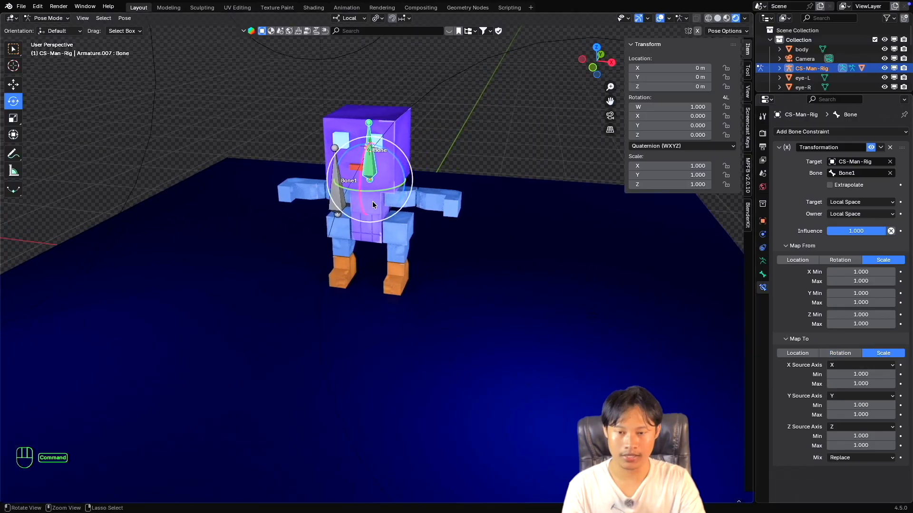
{"action": "scroll", "coordinate": [373, 205], "scroll_direction": "up", "scroll_amount": 3, "text": "shift"}
{"action": "scroll", "coordinate": [374, 205], "scroll_direction": "up", "scroll_amount": 1, "text": "shift"}
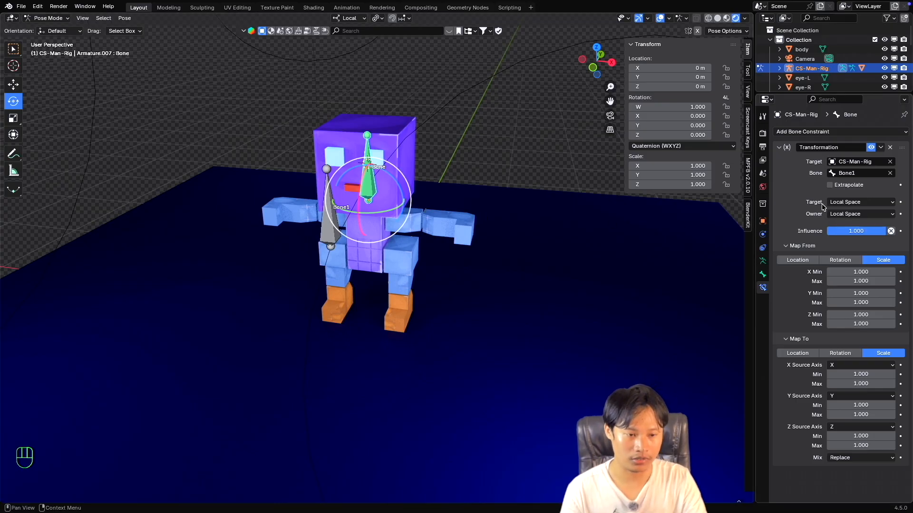
Examine the available Target and Owner space options of the Transformation constraint, leaving both on Local Space.
{"action": "left_click", "coordinate": [840, 203]}
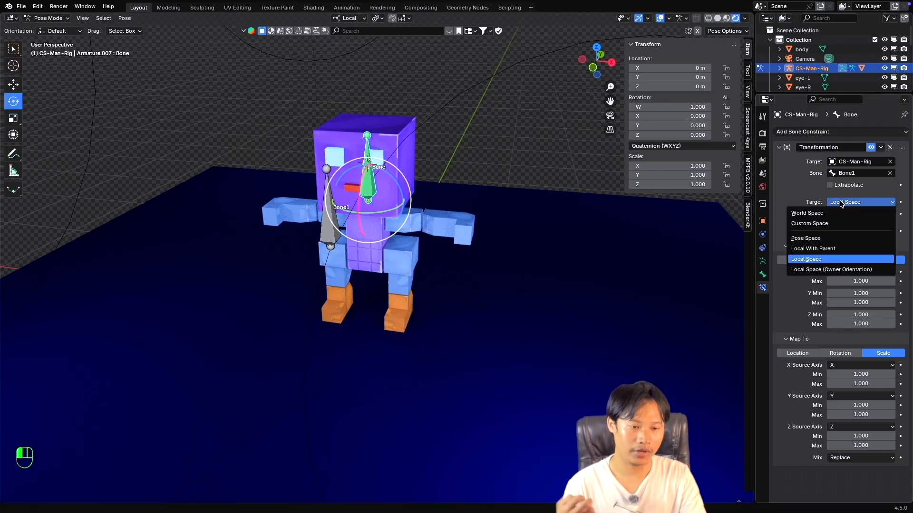
{"action": "left_click", "coordinate": [841, 203]}
{"action": "left_click", "coordinate": [852, 215]}
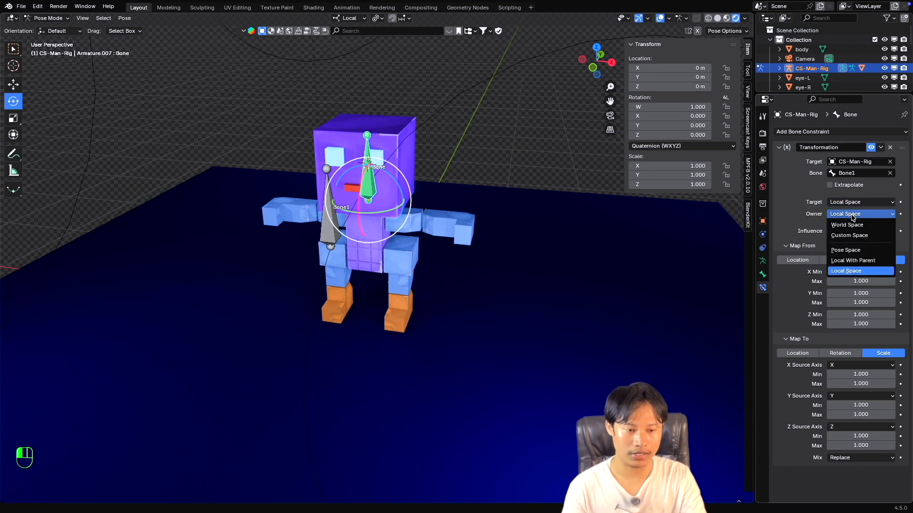
{"action": "left_click", "coordinate": [852, 214]}
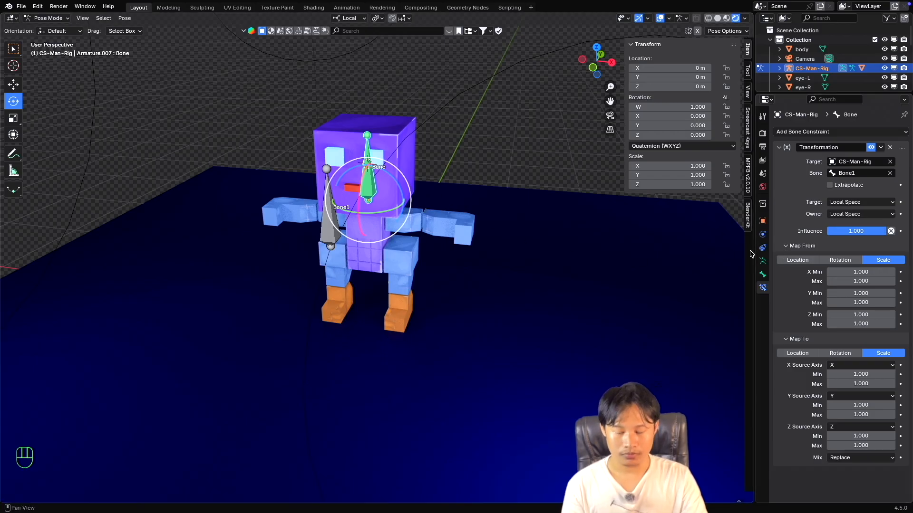
{"action": "scroll", "coordinate": [349, 234], "scroll_direction": "up", "scroll_amount": 3}
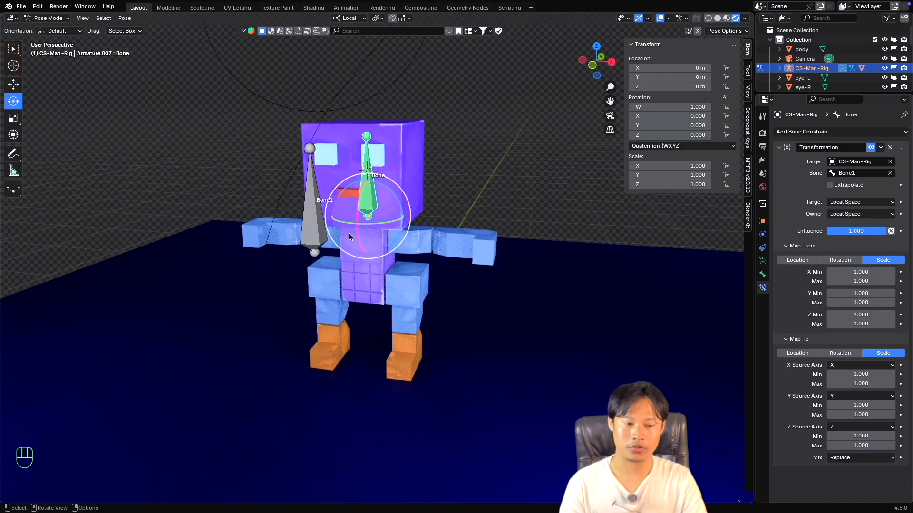
{"action": "scroll", "coordinate": [349, 234], "scroll_direction": "up", "scroll_amount": 3}
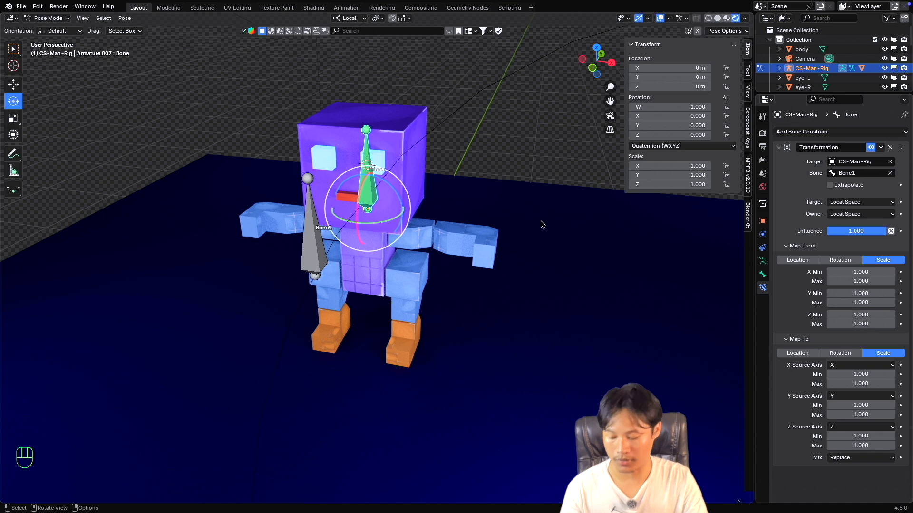
{"action": "middle_click_drag", "start_coordinate": [537, 229], "coordinate": [529, 230]}
{"action": "scroll", "coordinate": [530, 232], "scroll_direction": "down", "scroll_amount": 1}
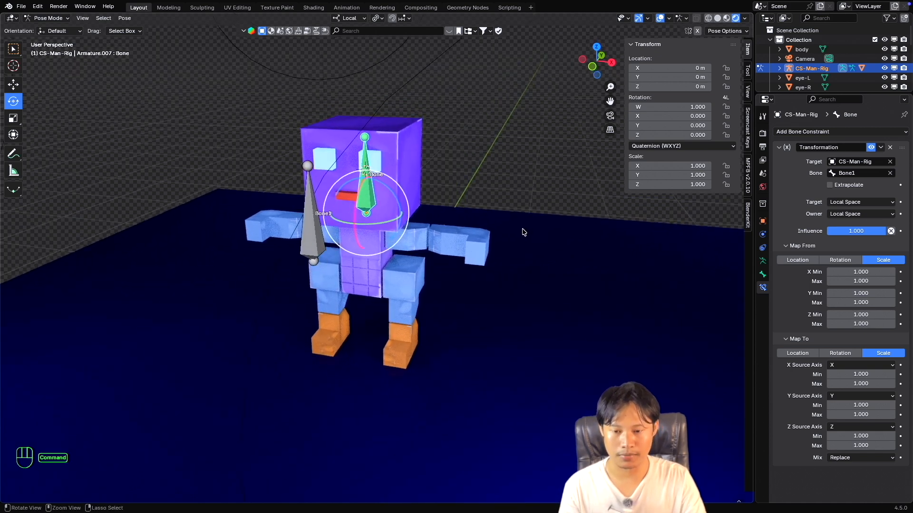
{"action": "scroll", "coordinate": [524, 232], "scroll_direction": "down", "scroll_amount": 3, "text": "super"}
{"action": "scroll", "coordinate": [524, 232], "scroll_direction": "up", "scroll_amount": 1, "text": "shift"}
{"action": "scroll", "coordinate": [523, 232], "scroll_direction": "down", "scroll_amount": 1, "text": "shift"}
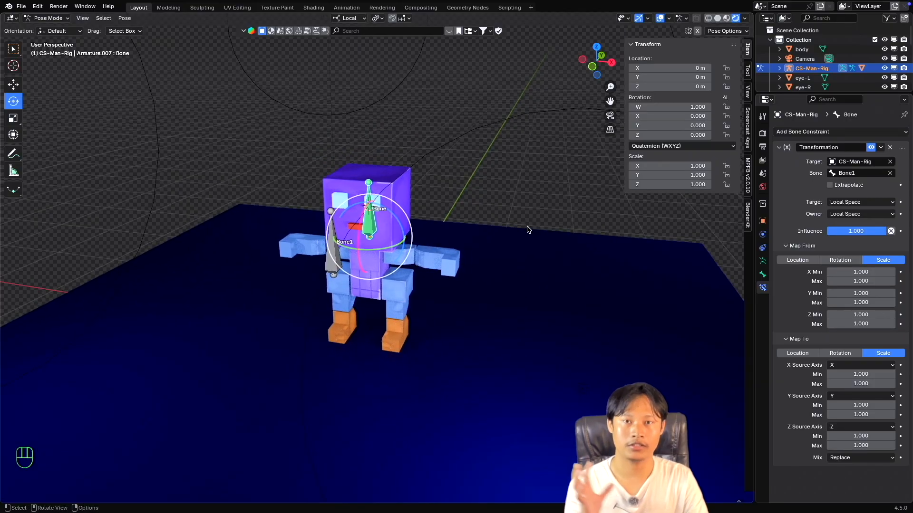